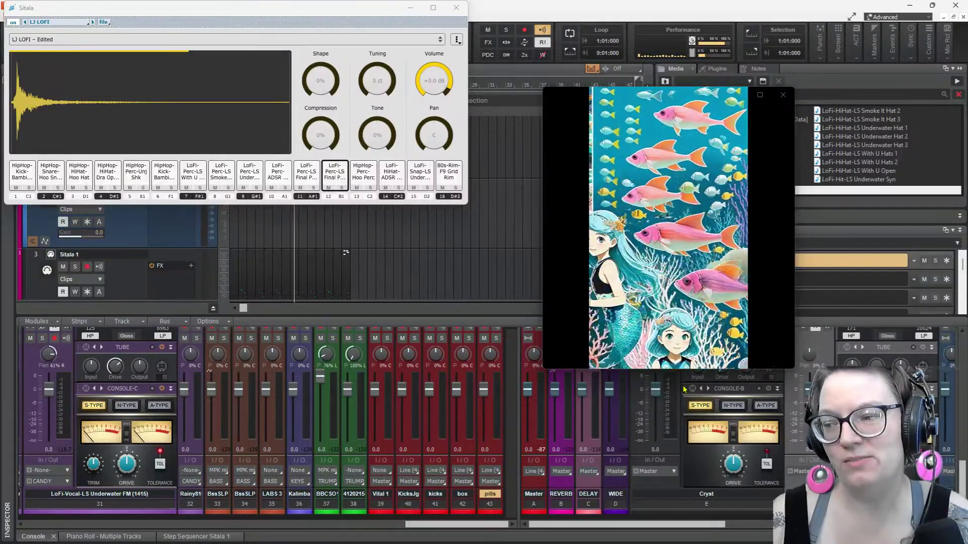
Play a further part of the Atlantis video in Media Player, pause it, and minimize the player
{"action": "mouse_move", "coordinate": [673, 353]}
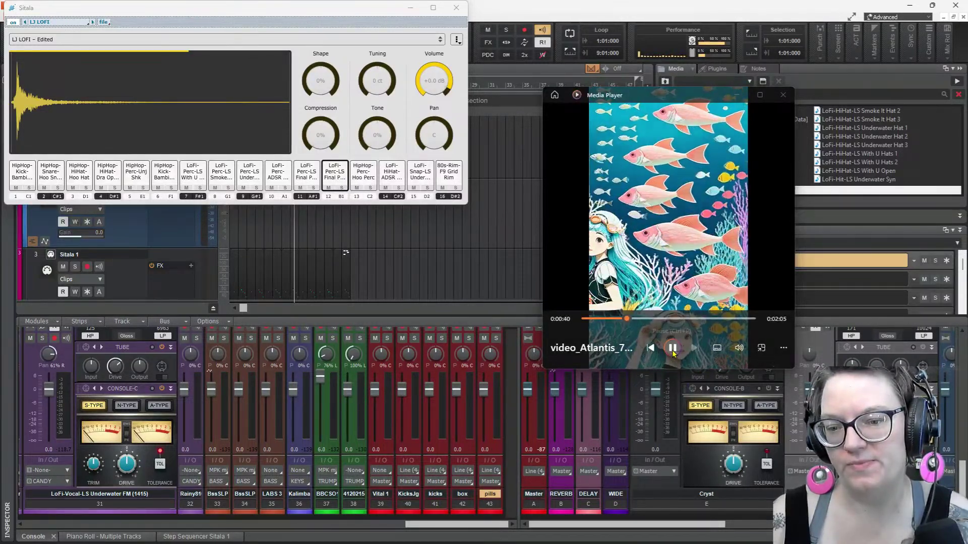
{"action": "left_click", "coordinate": [673, 352]}
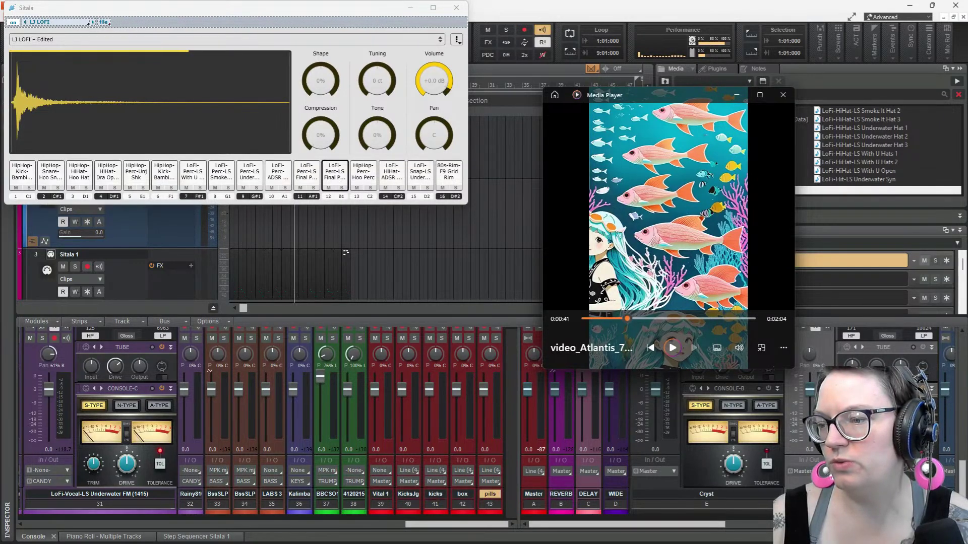
{"action": "left_click", "coordinate": [674, 348]}
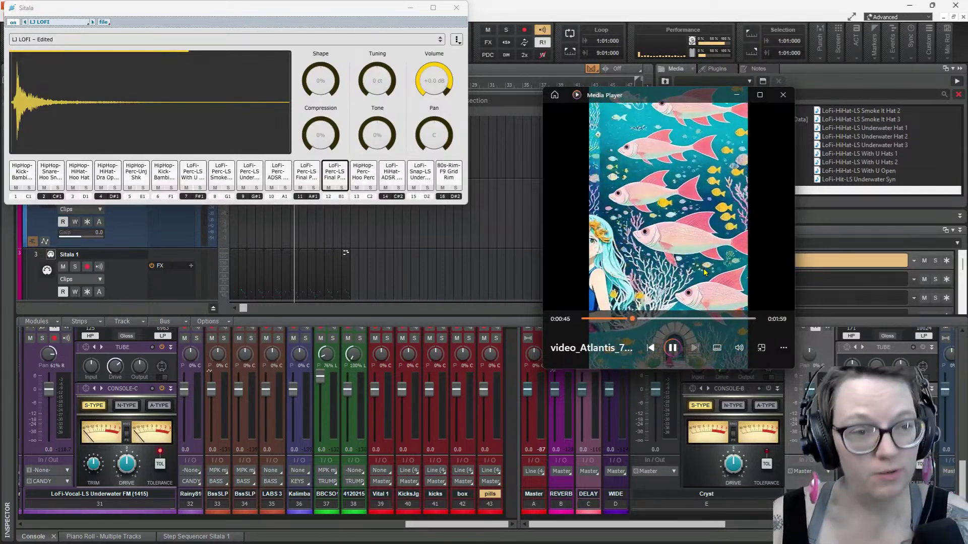
{"action": "left_click", "coordinate": [673, 348]}
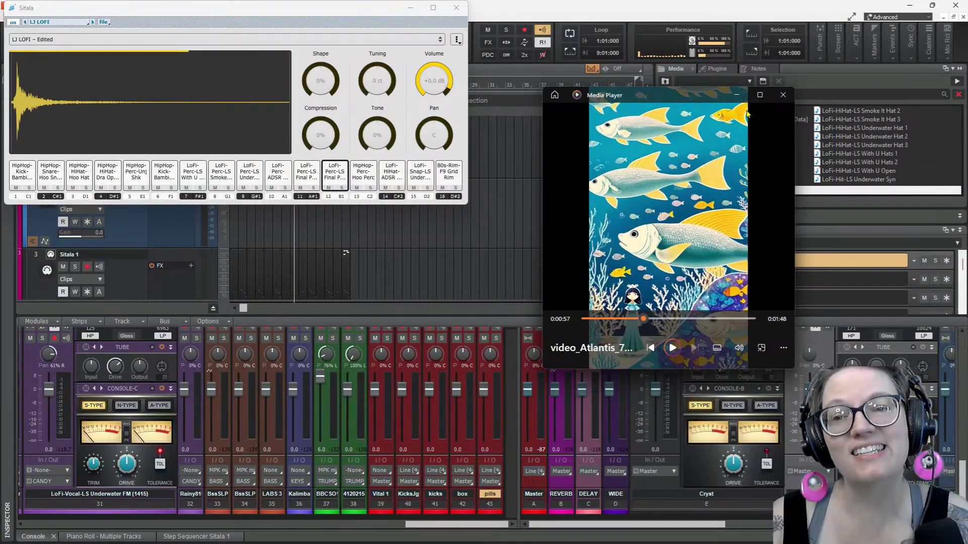
{"action": "left_click", "coordinate": [735, 96]}
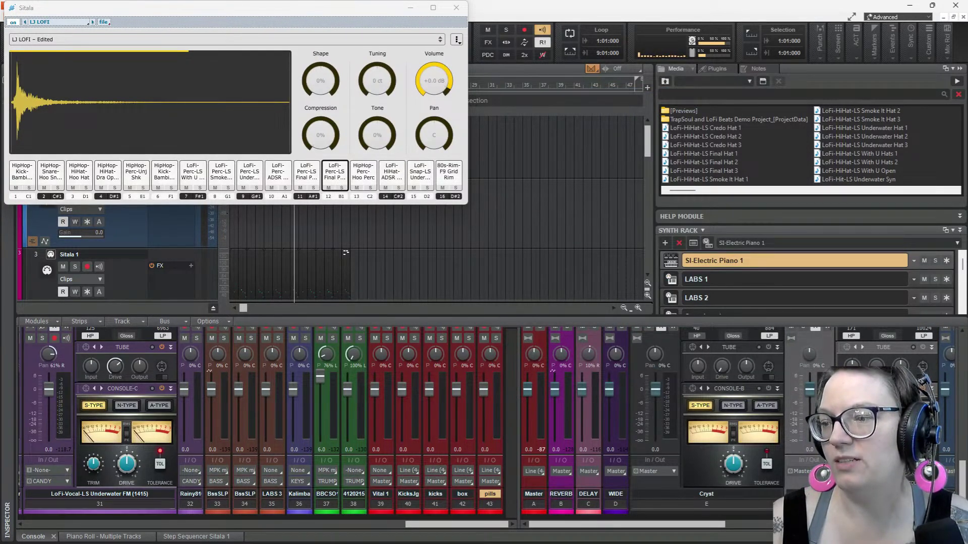
Move the Sitala window over the track area and audition its drum pads one after another, from the snare pad to the rim pad
{"action": "left_click_drag", "start_coordinate": [259, 10], "coordinate": [630, 81]}
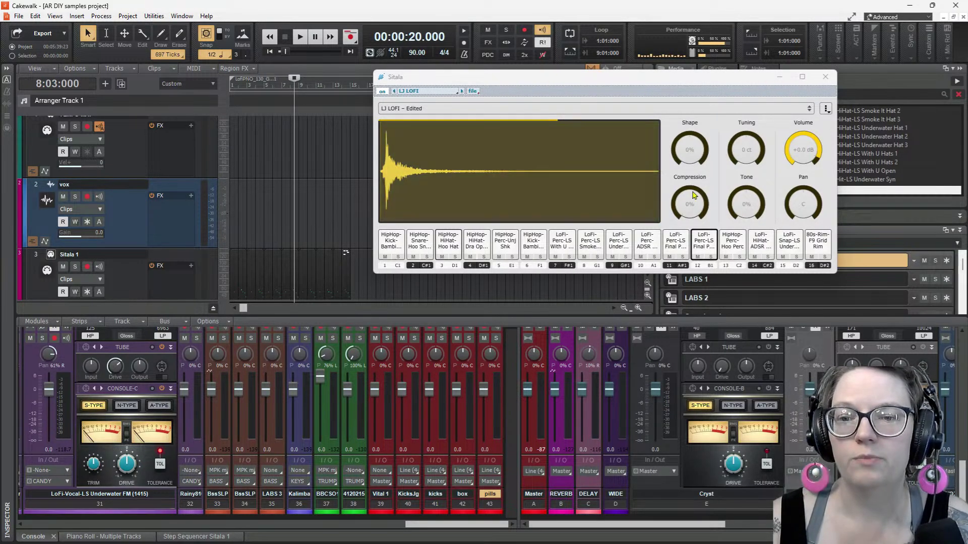
{"action": "left_click_drag", "start_coordinate": [664, 81], "coordinate": [540, 79]}
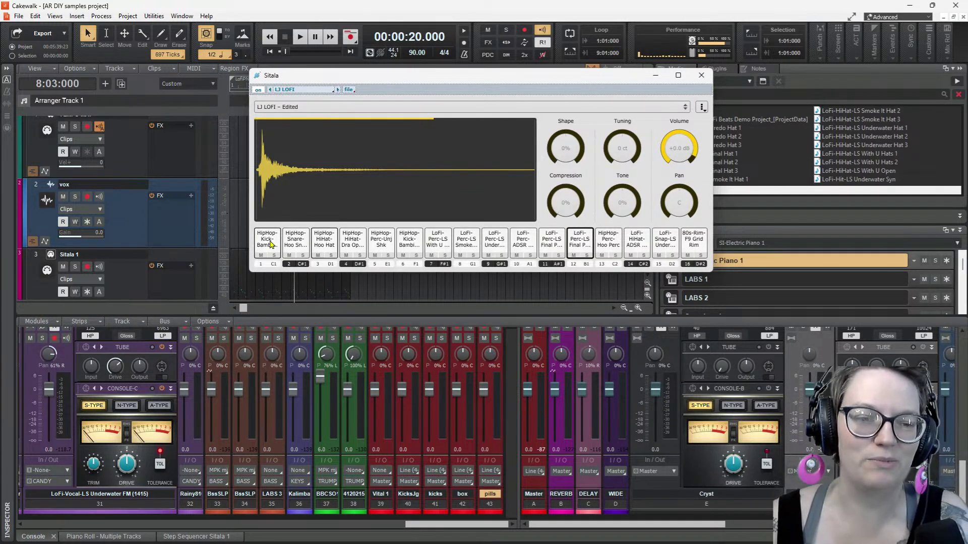
{"action": "left_click", "coordinate": [296, 242]}
{"action": "left_click", "coordinate": [324, 242]}
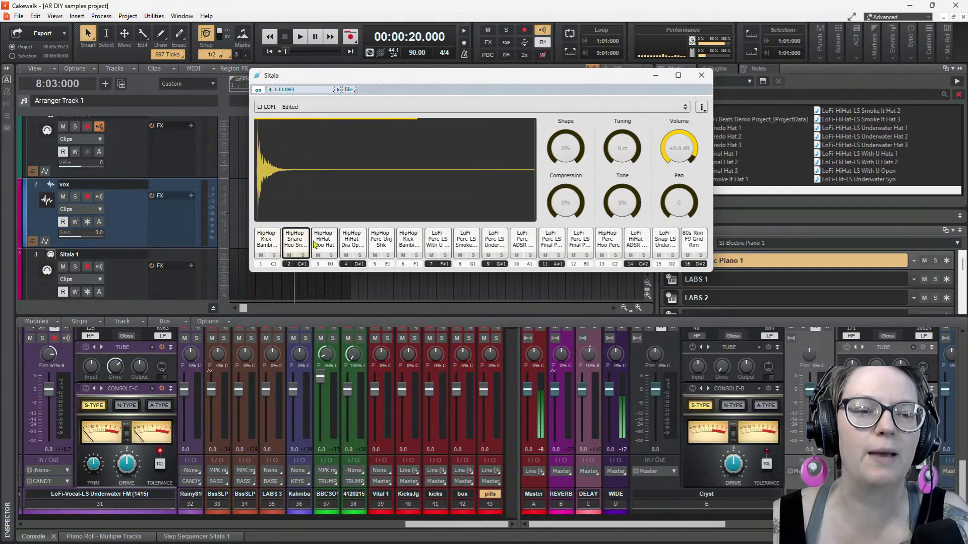
{"action": "left_click", "coordinate": [347, 245]}
{"action": "left_click", "coordinate": [381, 245]}
{"action": "left_click", "coordinate": [409, 245]}
{"action": "left_click", "coordinate": [437, 247]}
{"action": "left_click", "coordinate": [470, 245]}
{"action": "left_click", "coordinate": [442, 244]}
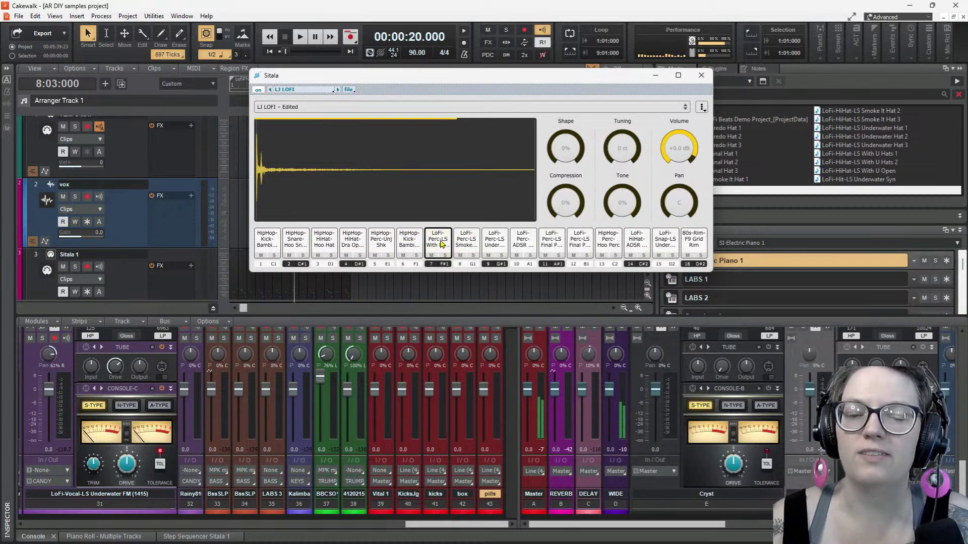
{"action": "left_click", "coordinate": [470, 243]}
{"action": "left_click", "coordinate": [494, 243]}
{"action": "left_click", "coordinate": [523, 243]}
{"action": "left_click", "coordinate": [551, 243]}
{"action": "left_click", "coordinate": [579, 243]}
{"action": "left_click", "coordinate": [598, 242]}
{"action": "left_click", "coordinate": [597, 243]}
{"action": "left_click", "coordinate": [637, 242]}
{"action": "left_click", "coordinate": [665, 241]}
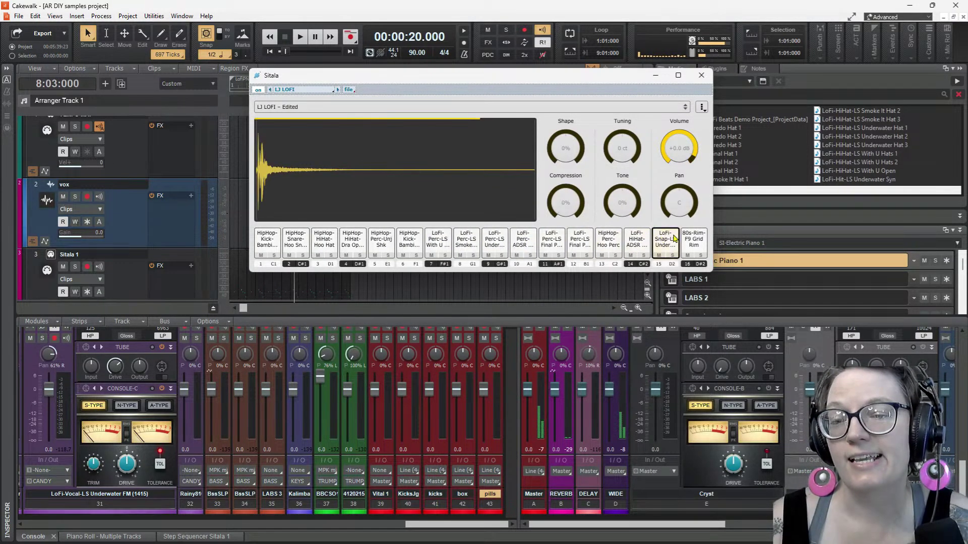
{"action": "left_click", "coordinate": [687, 238]}
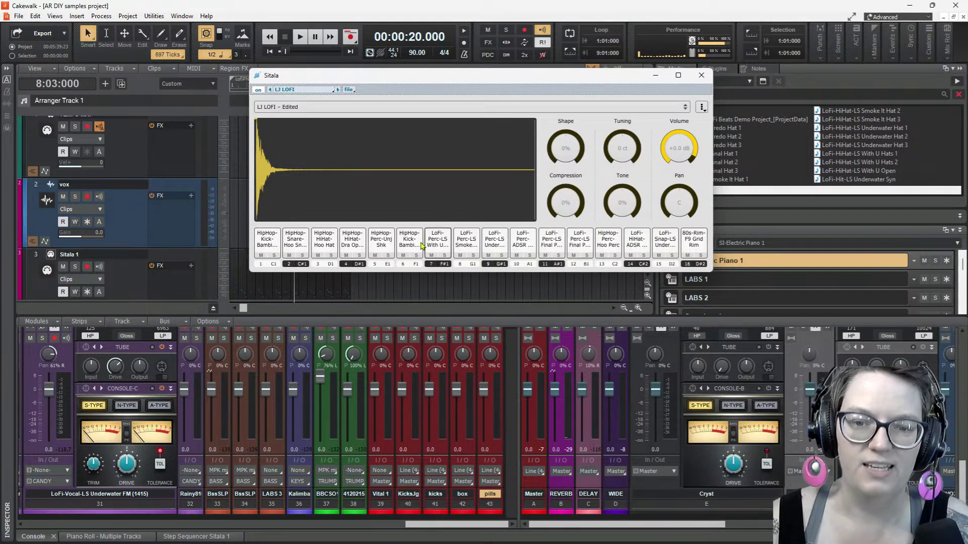
Replay Sitala's first kick pad, audition several of the pads from 4 to 9, and close the Sitala window
{"action": "left_click", "coordinate": [268, 246]}
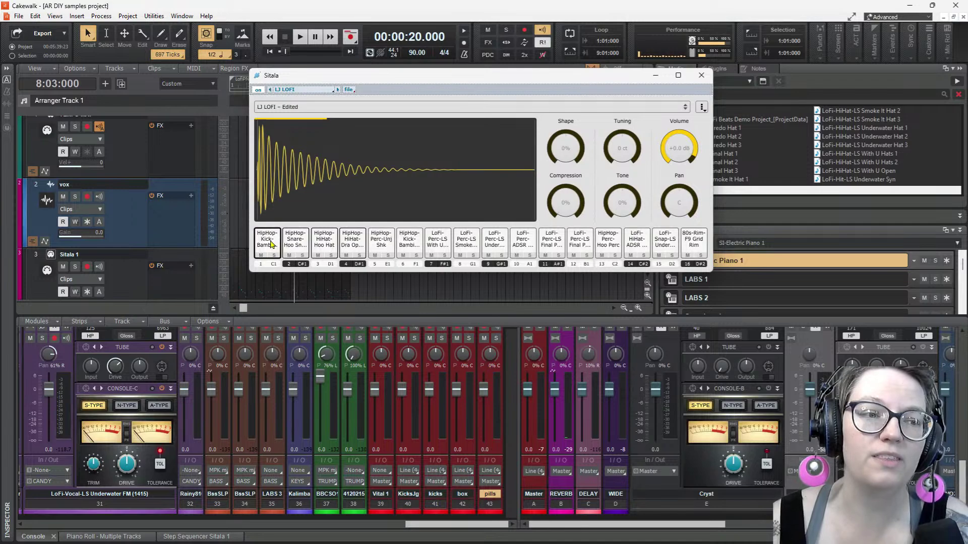
{"action": "left_click", "coordinate": [271, 245]}
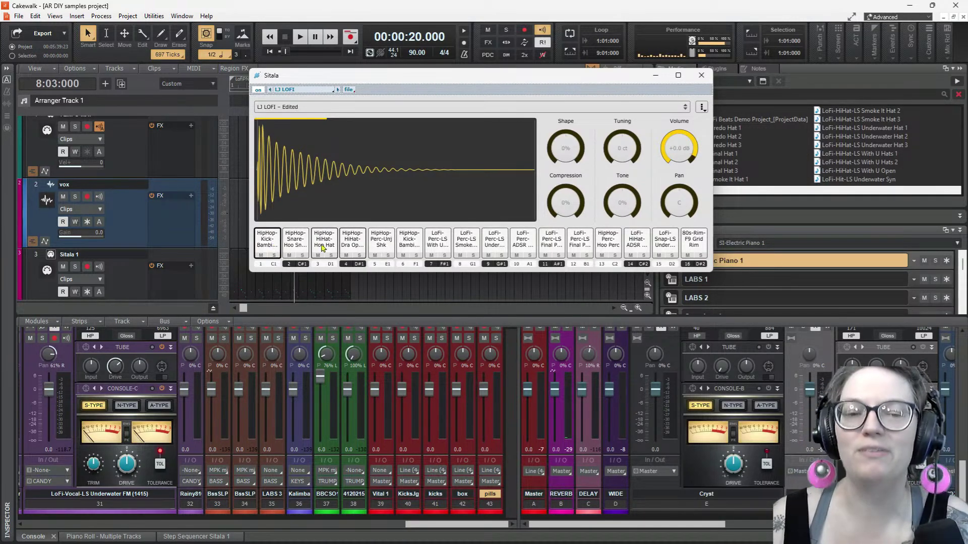
{"action": "left_click", "coordinate": [352, 242]}
{"action": "left_click", "coordinate": [380, 245]}
{"action": "left_click", "coordinate": [408, 244]}
{"action": "left_click", "coordinate": [437, 244]}
{"action": "left_click", "coordinate": [494, 245]}
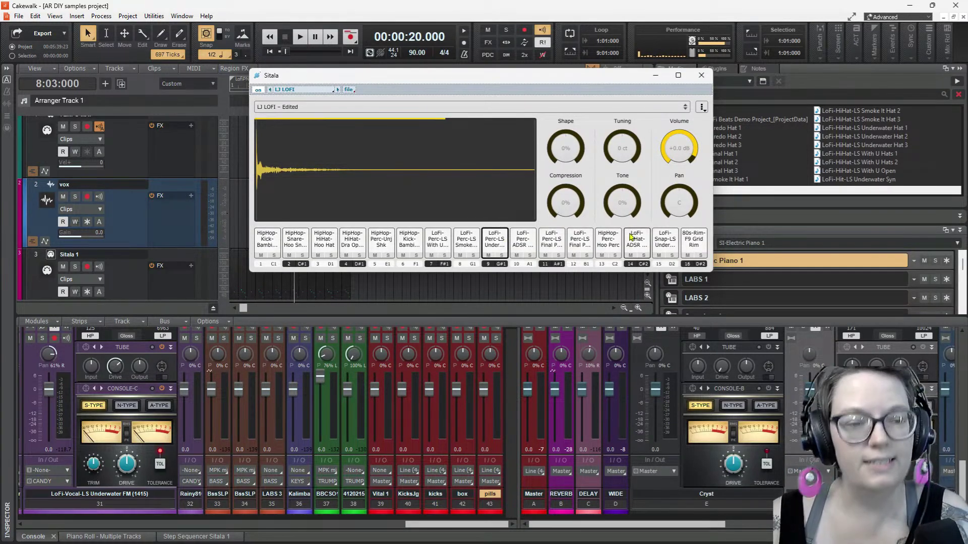
{"action": "left_click", "coordinate": [701, 75]}
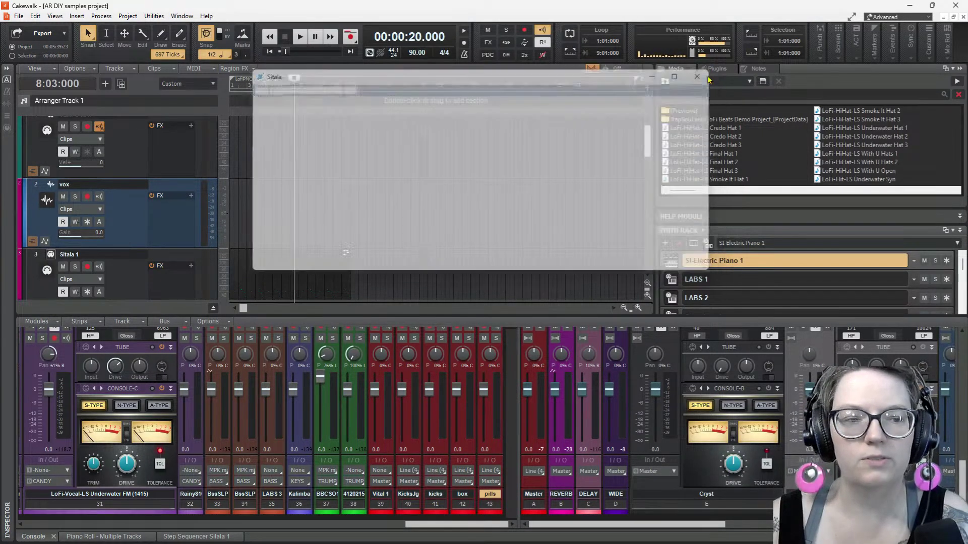
{"action": "scroll", "coordinate": [121, 212], "scroll_direction": "down", "scroll_amount": 1}
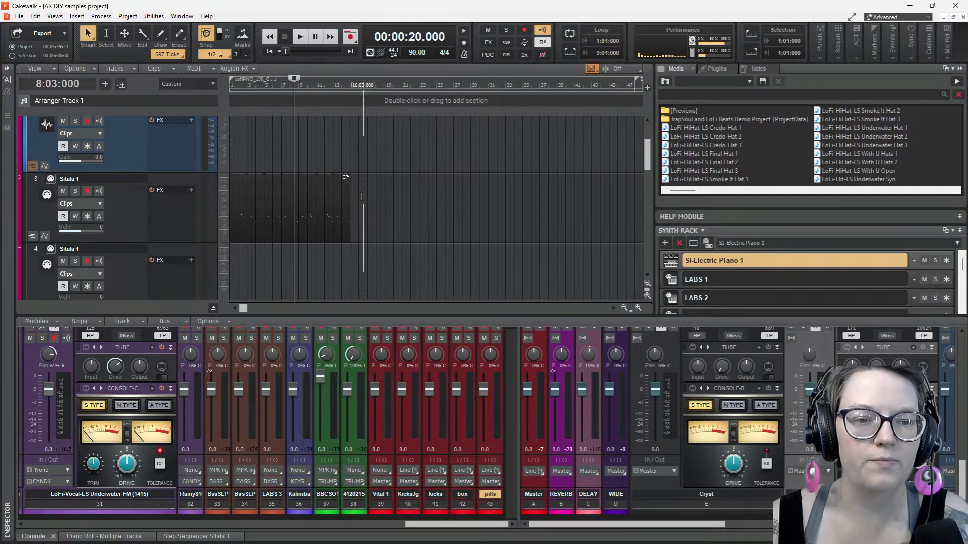
{"action": "left_click", "coordinate": [196, 214]}
{"action": "key", "text": "Delete"}
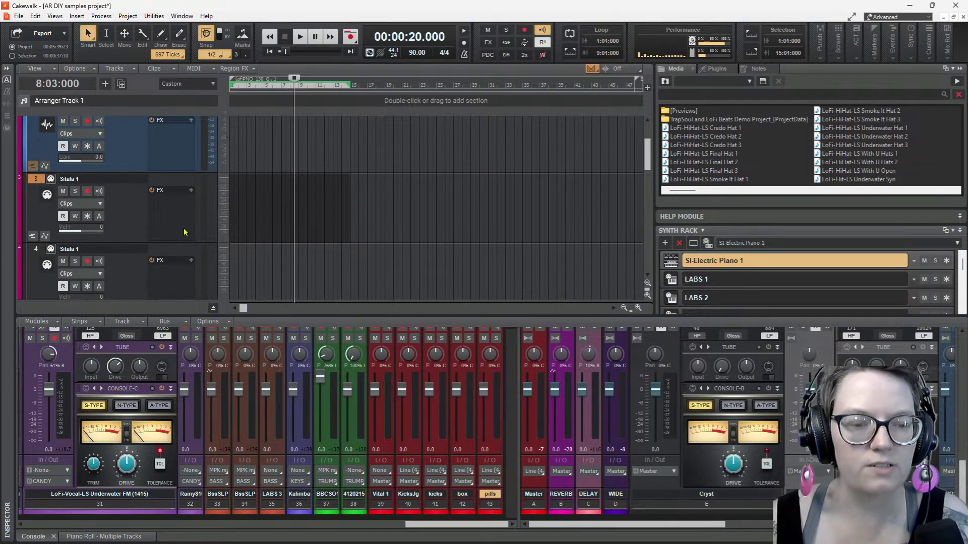
{"action": "key", "text": "ctrl+z"}
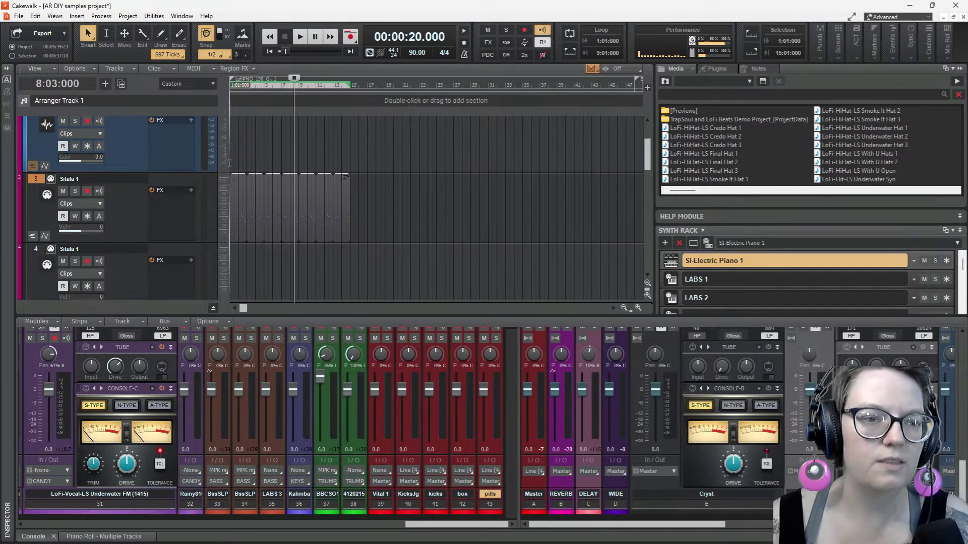
Play the project briefly from the start with the timeline zoomed in on the Sitala 1 clips, and stop playback
{"action": "left_click", "coordinate": [232, 162]}
{"action": "key", "text": "space"}
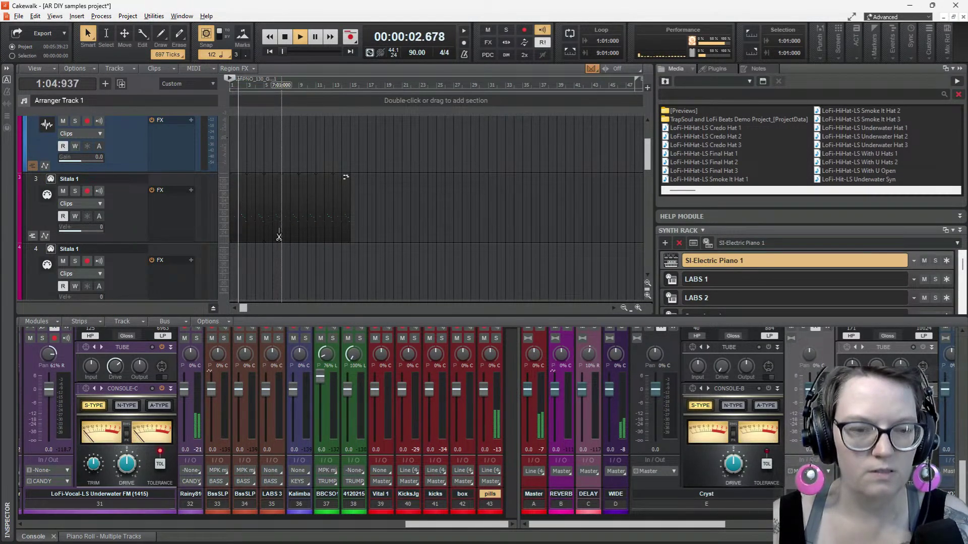
{"action": "scroll", "coordinate": [275, 237], "scroll_direction": "up", "scroll_amount": 5}
{"action": "key", "text": "space"}
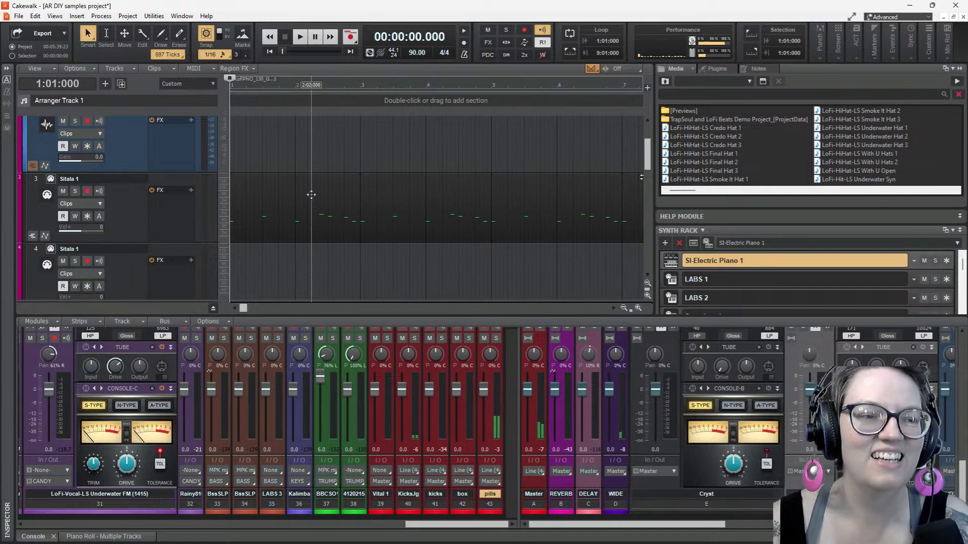
Solo Sitala 1 track 3 and listen to its drum pattern from the start of the project
{"action": "left_click", "coordinate": [74, 191]}
{"action": "key", "text": "space"}
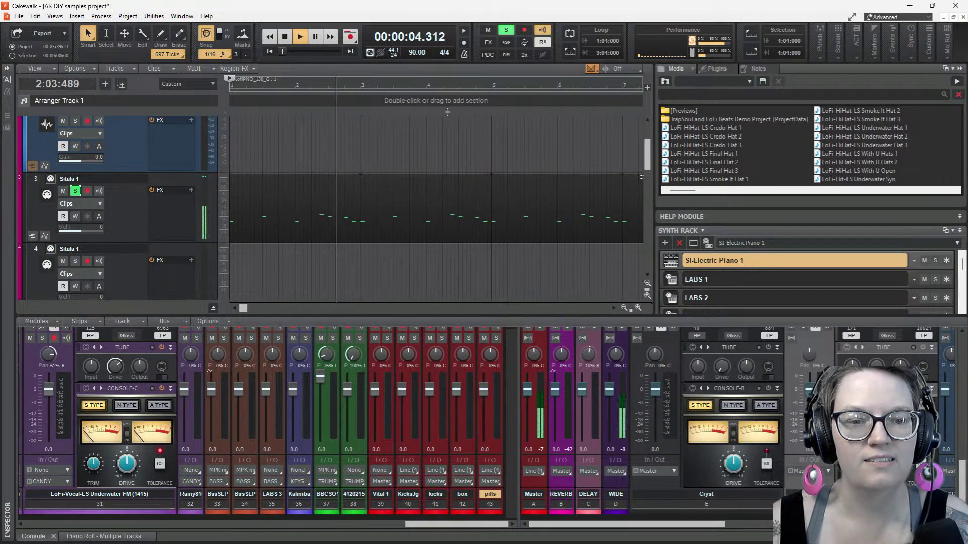
{"action": "key", "text": "space"}
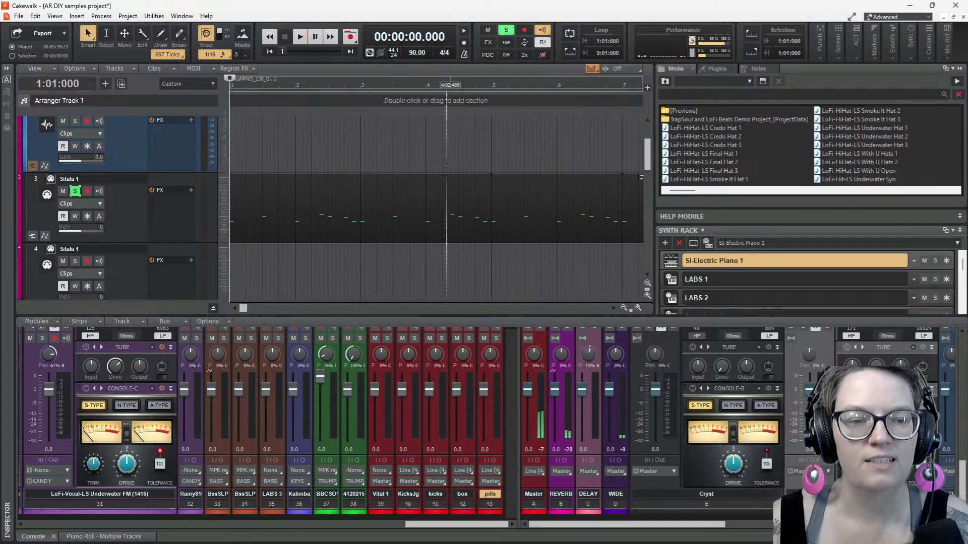
Set the project tempo to 120 and play the soloed Sitala 1 pattern from the start
{"action": "double_click", "coordinate": [421, 53]}
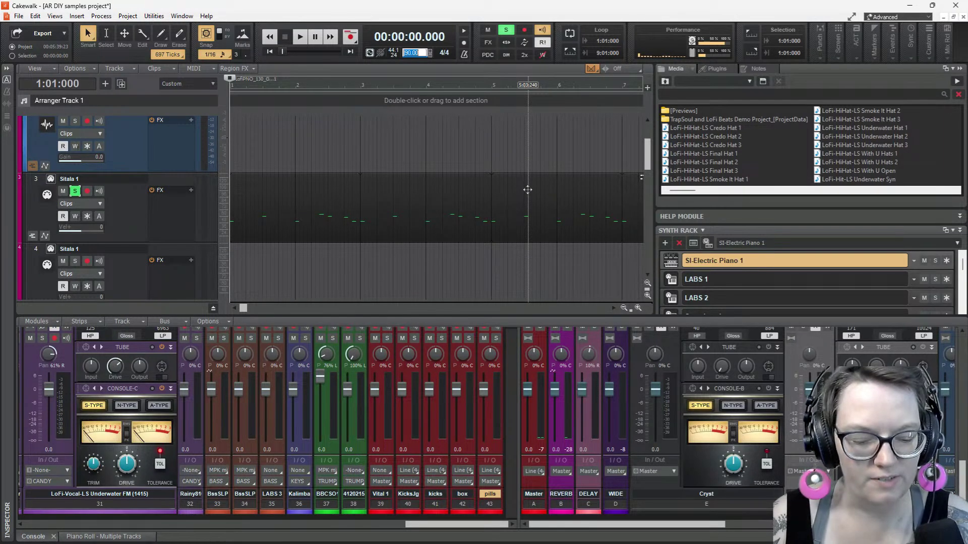
{"action": "key", "text": "Return"}
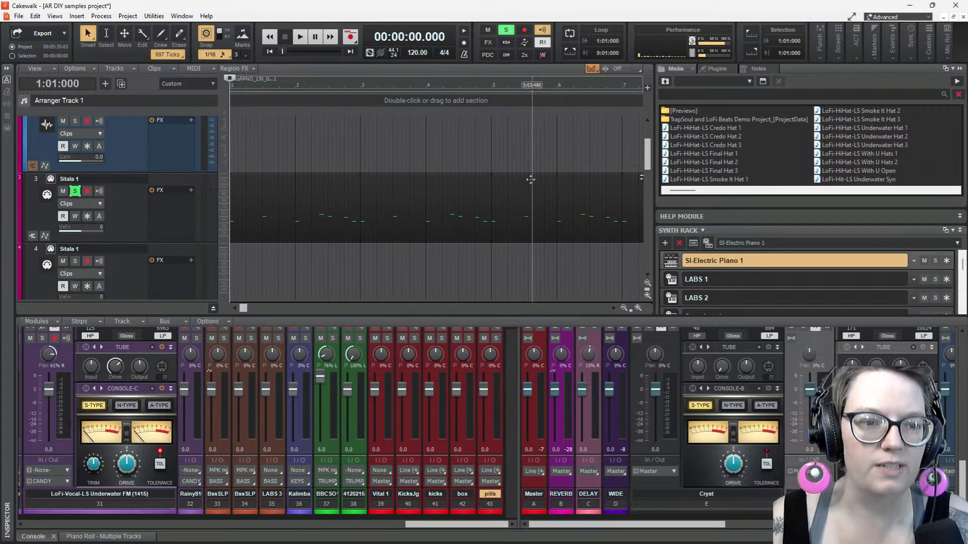
{"action": "key", "text": "space"}
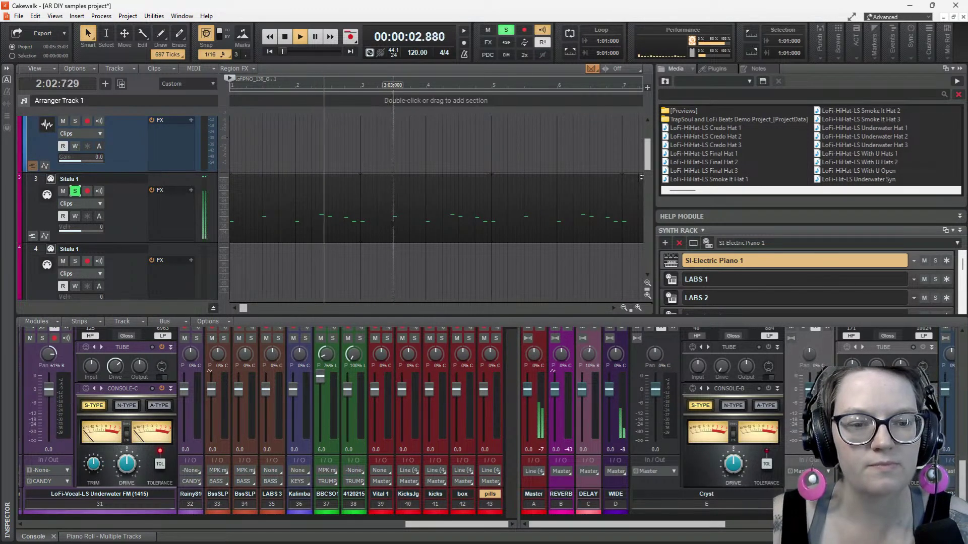
{"action": "key", "text": "space"}
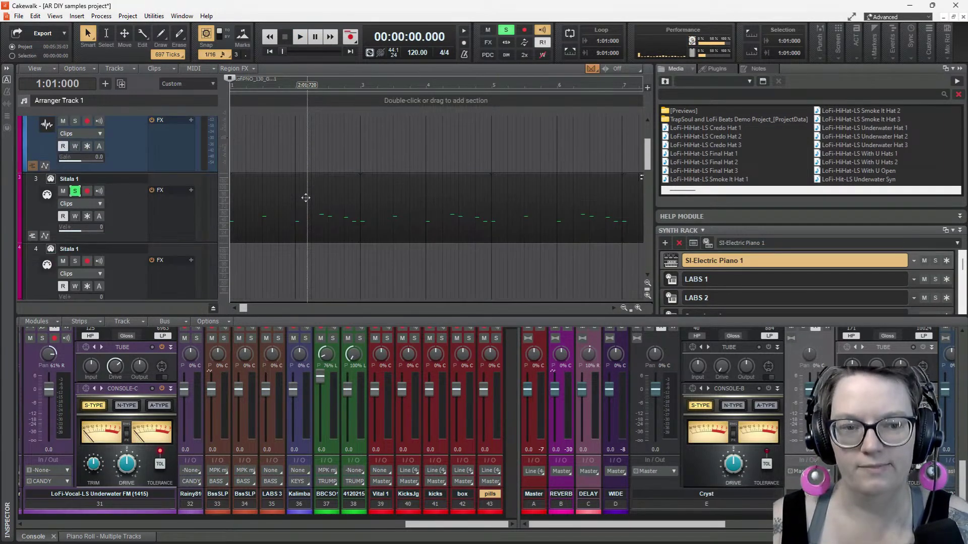
Turn off solo on Sitala 1 track 3 and mute that track
{"action": "scroll", "coordinate": [307, 195], "scroll_direction": "down", "scroll_amount": 20}
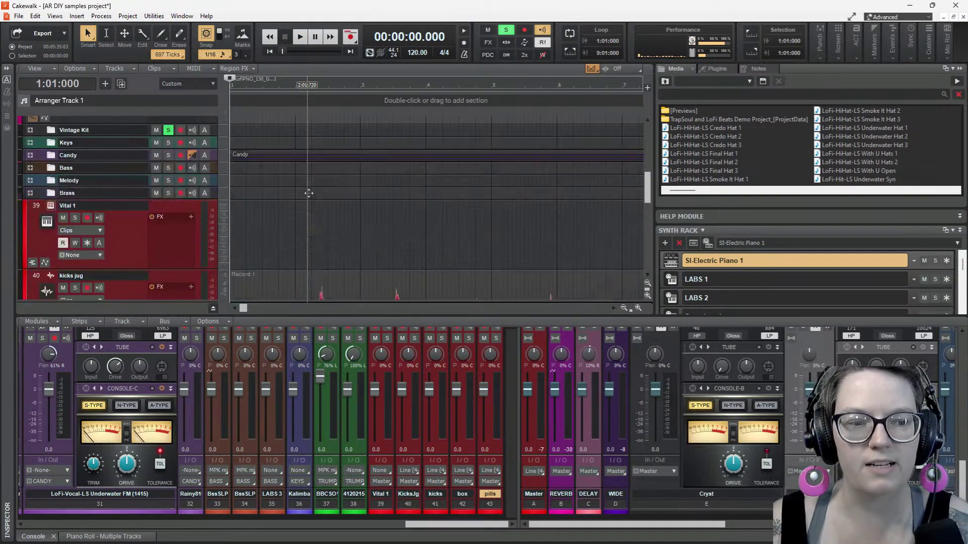
{"action": "scroll", "coordinate": [307, 195], "scroll_direction": "up", "scroll_amount": 20}
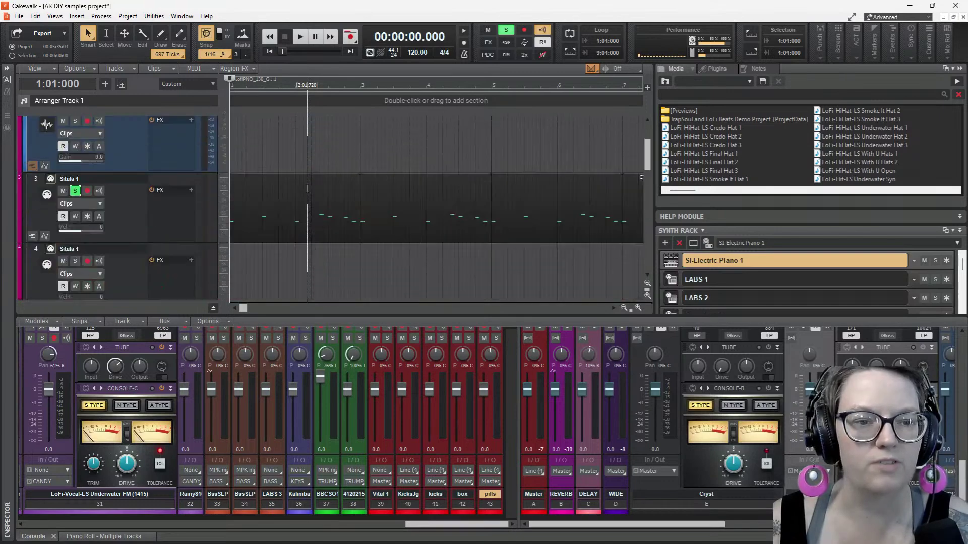
{"action": "left_click", "coordinate": [75, 191]}
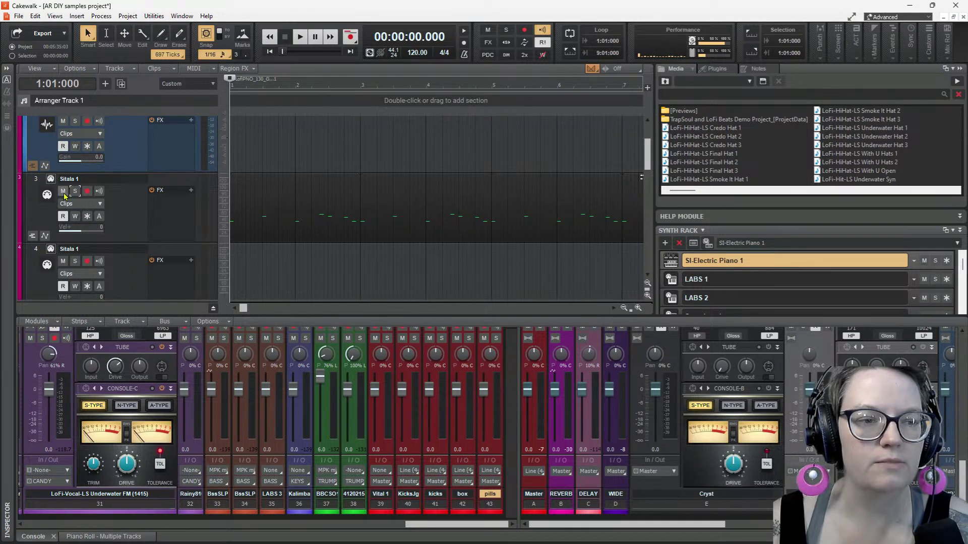
{"action": "left_click", "coordinate": [63, 191]}
Solo the kicks jug track (40) and play its recorded clip from 2:02:000
{"action": "scroll", "coordinate": [311, 206], "scroll_direction": "down", "scroll_amount": 20}
{"action": "scroll", "coordinate": [311, 207], "scroll_direction": "up", "scroll_amount": 3}
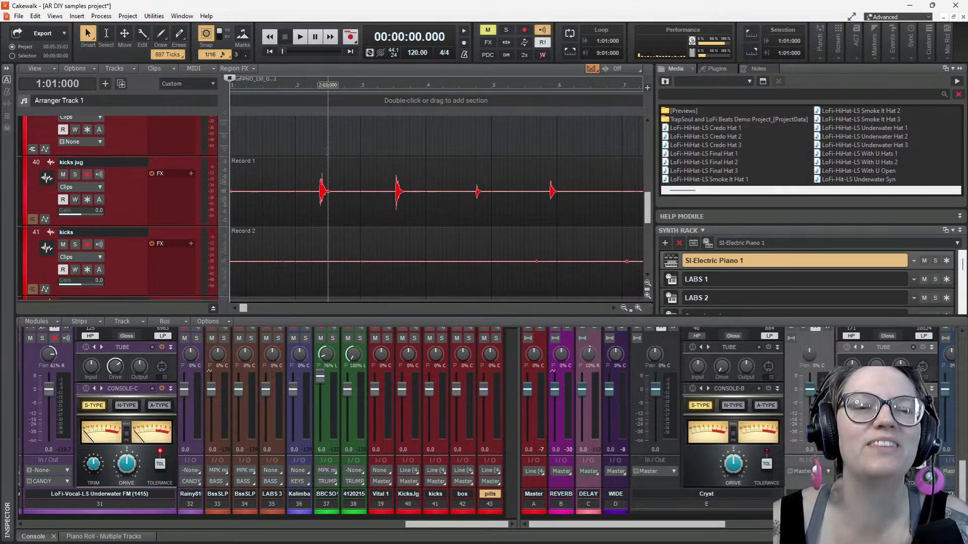
{"action": "left_click", "coordinate": [311, 151]}
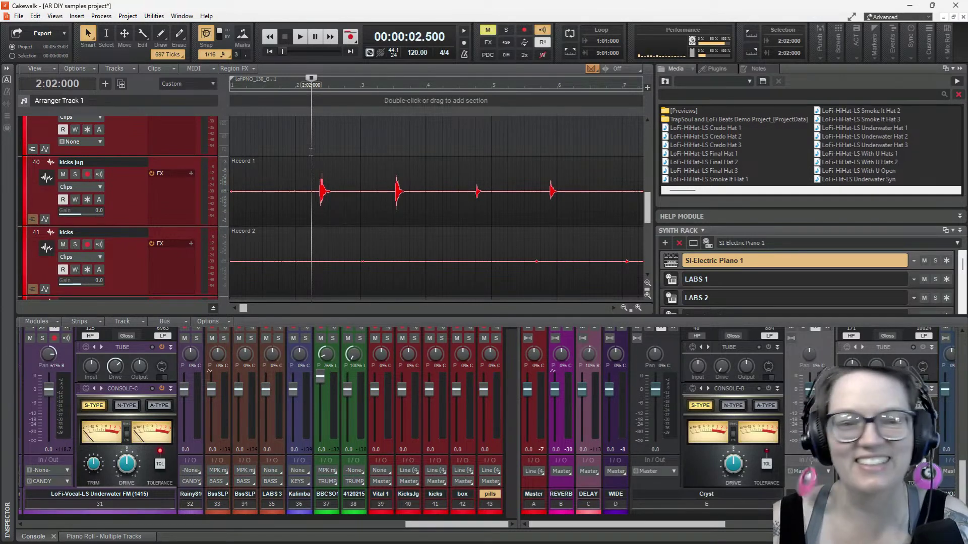
{"action": "left_click", "coordinate": [75, 174]}
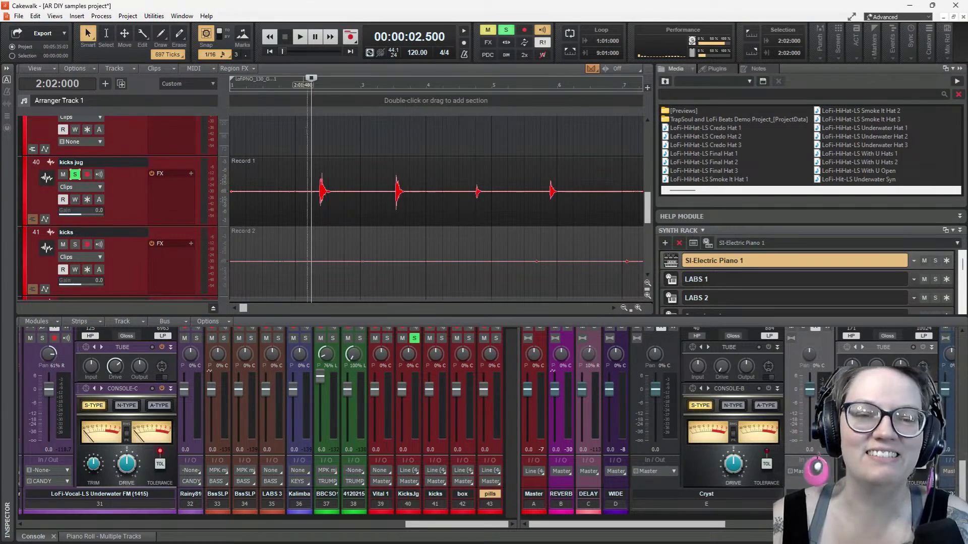
{"action": "key", "text": "space"}
{"action": "key", "text": "space"}
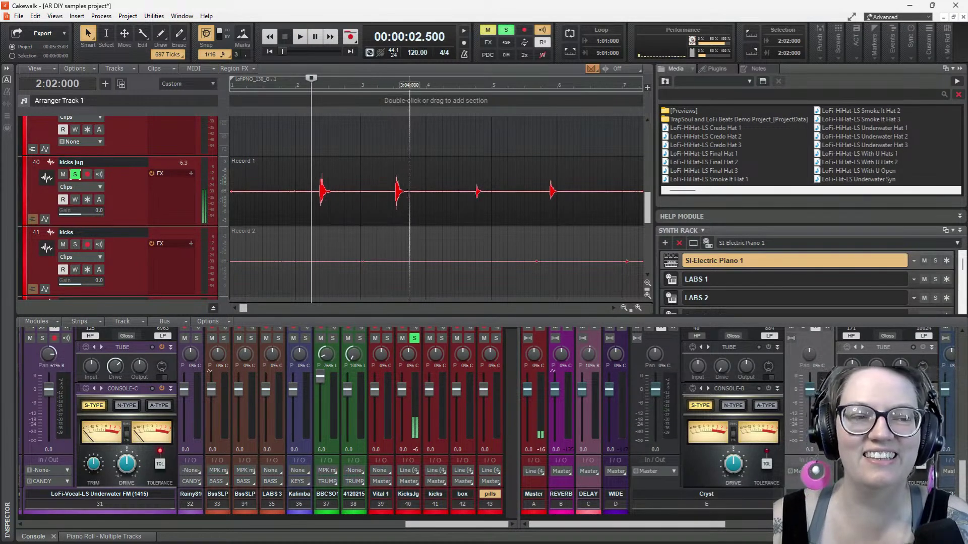
Enlarge the console and expand the ProChannel of the kicks jug strip (40)
{"action": "left_click_drag", "start_coordinate": [492, 325], "coordinate": [485, 236]}
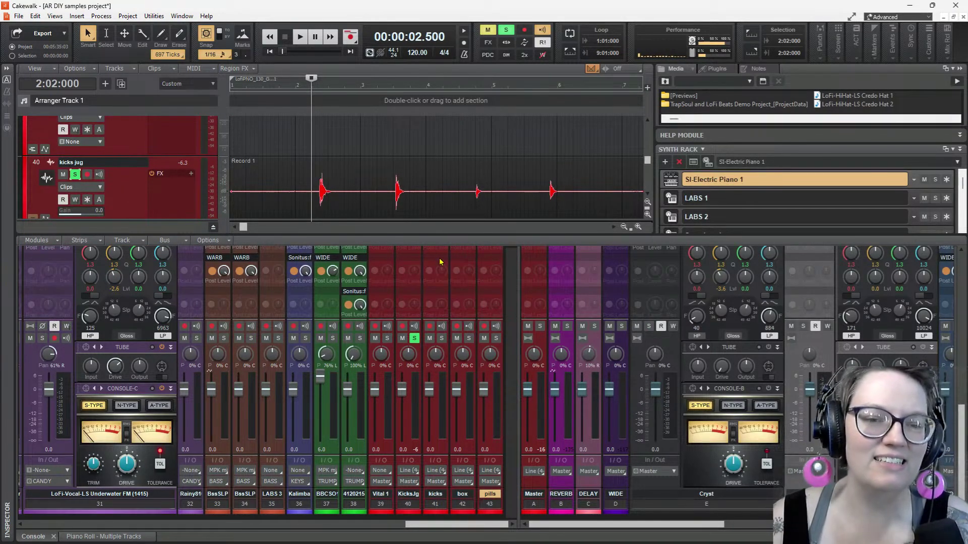
{"action": "scroll", "coordinate": [439, 258], "scroll_direction": "up", "scroll_amount": 5}
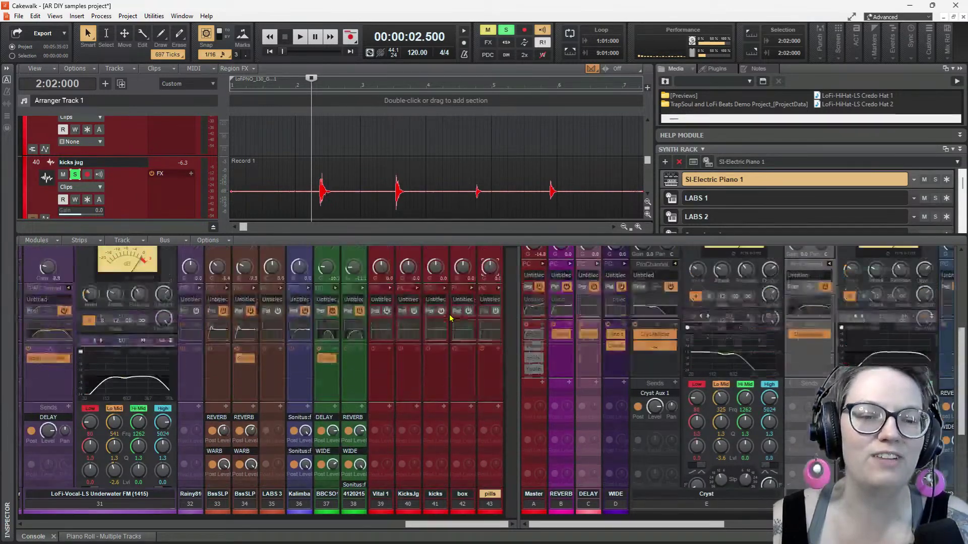
{"action": "scroll", "coordinate": [452, 319], "scroll_direction": "up", "scroll_amount": 2}
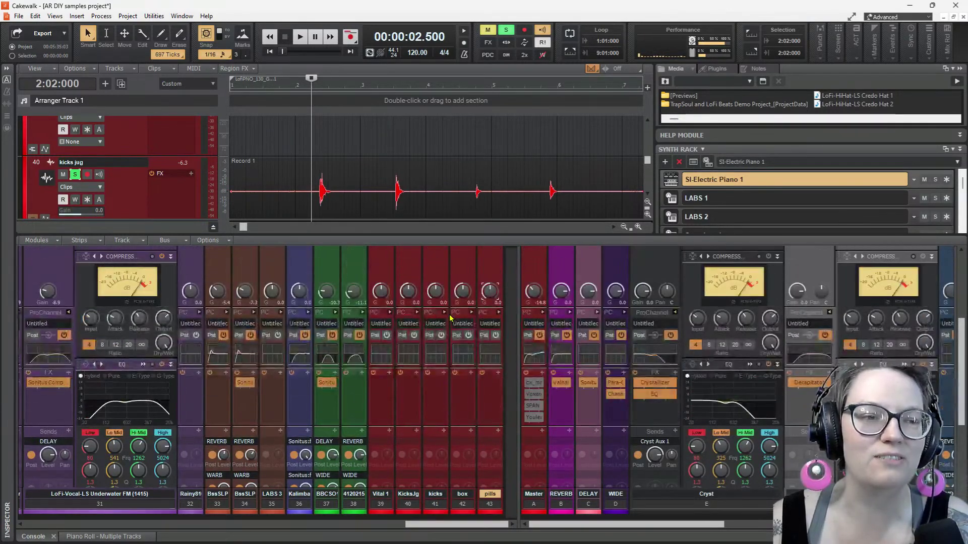
{"action": "left_click", "coordinate": [416, 312]}
{"action": "left_click_drag", "start_coordinate": [519, 317], "coordinate": [655, 317]}
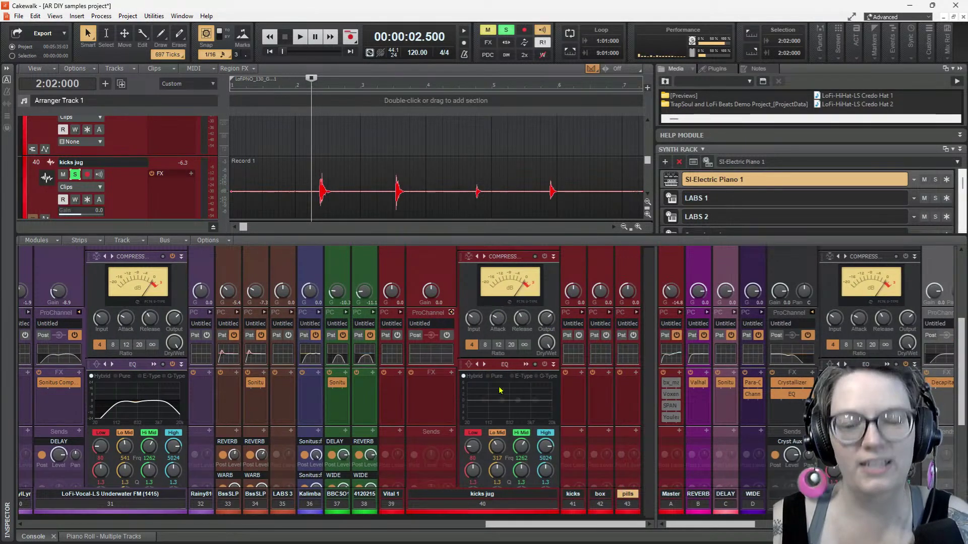
Open the kicks jug QuadCurve equalizer and boost the low band 6.6 dB at 69 Hz and the lo-mid band 4.6 dB at 197 Hz
{"action": "double_click", "coordinate": [509, 411]}
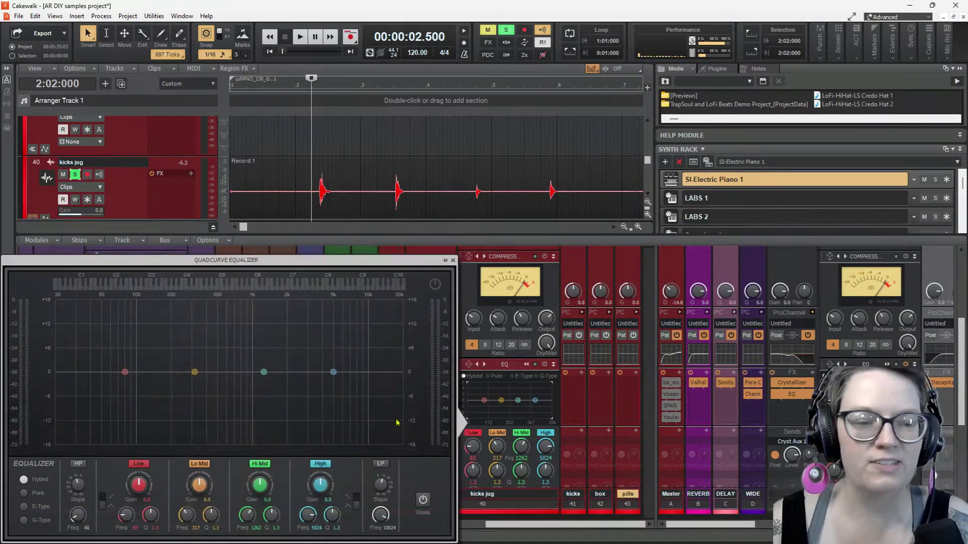
{"action": "left_click_drag", "start_coordinate": [125, 372], "coordinate": [117, 345]}
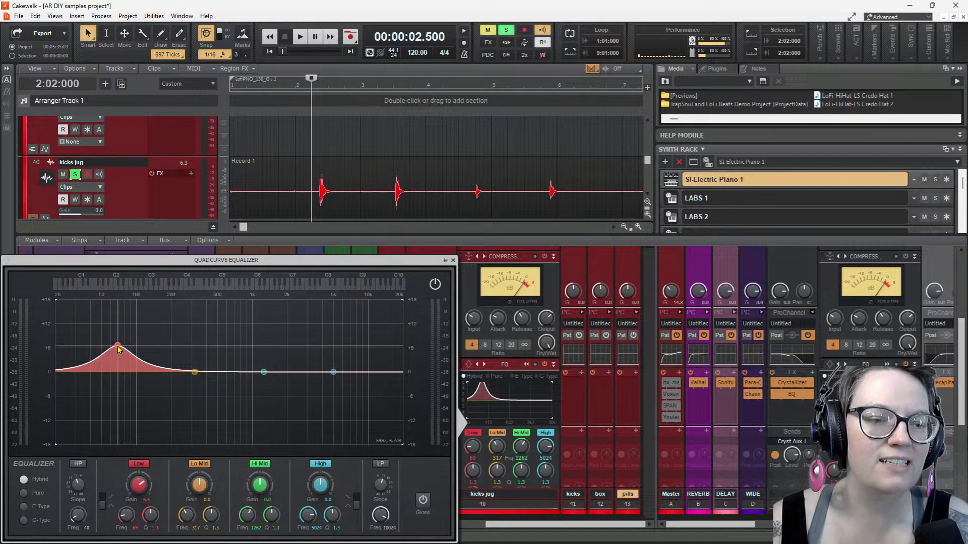
{"action": "left_click_drag", "start_coordinate": [195, 372], "coordinate": [173, 358]}
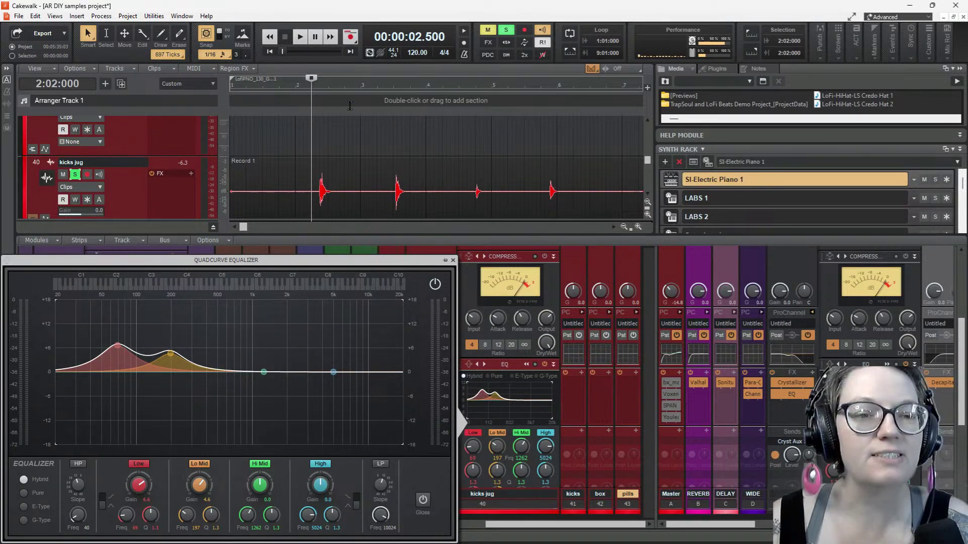
Play the equalized kicks jug clip from 2:02:000 several times, rechecking its solo, and close the equalizer window
{"action": "key", "text": "space"}
{"action": "key", "text": "space"}
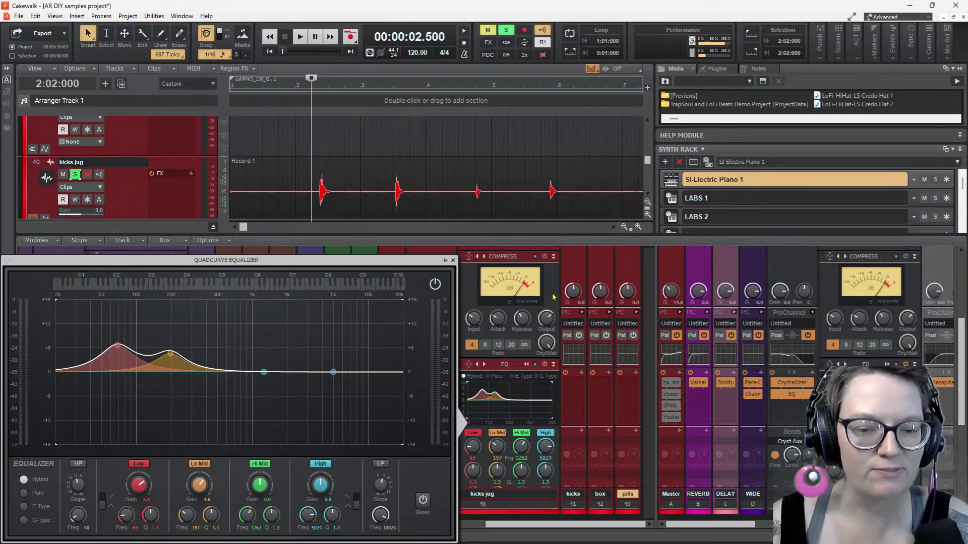
{"action": "key", "text": "space"}
{"action": "key", "text": "space"}
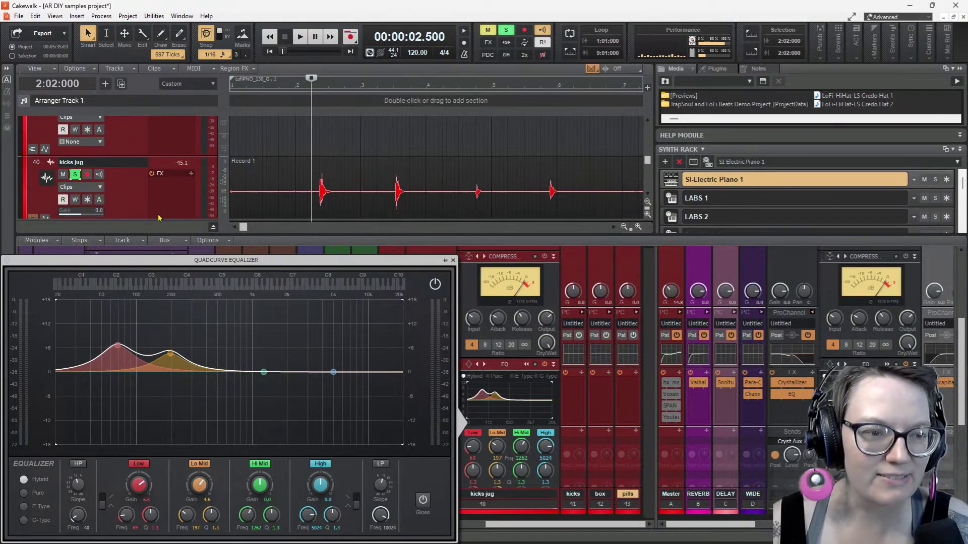
{"action": "left_click", "coordinate": [74, 175]}
{"action": "left_click", "coordinate": [74, 175]}
{"action": "key", "text": "space"}
{"action": "key", "text": "space"}
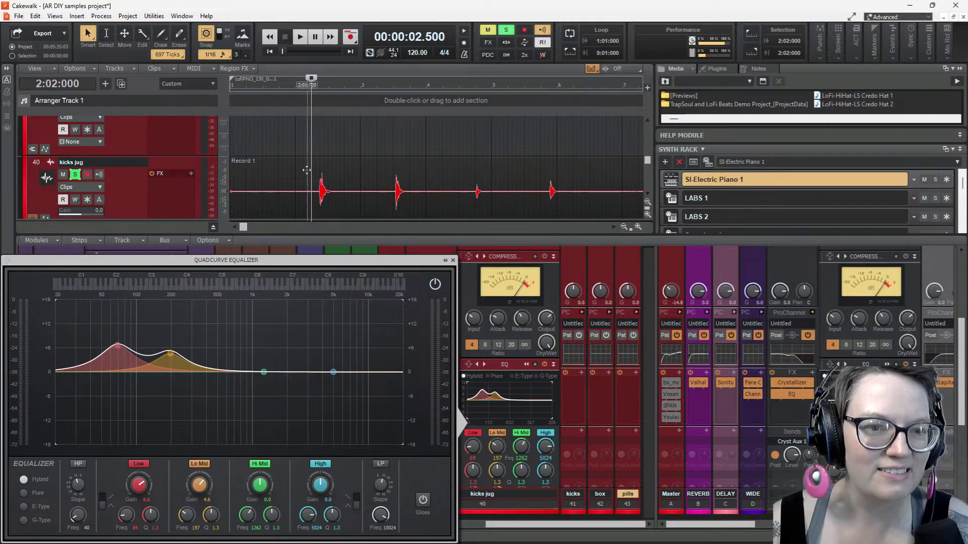
{"action": "left_click", "coordinate": [452, 260]}
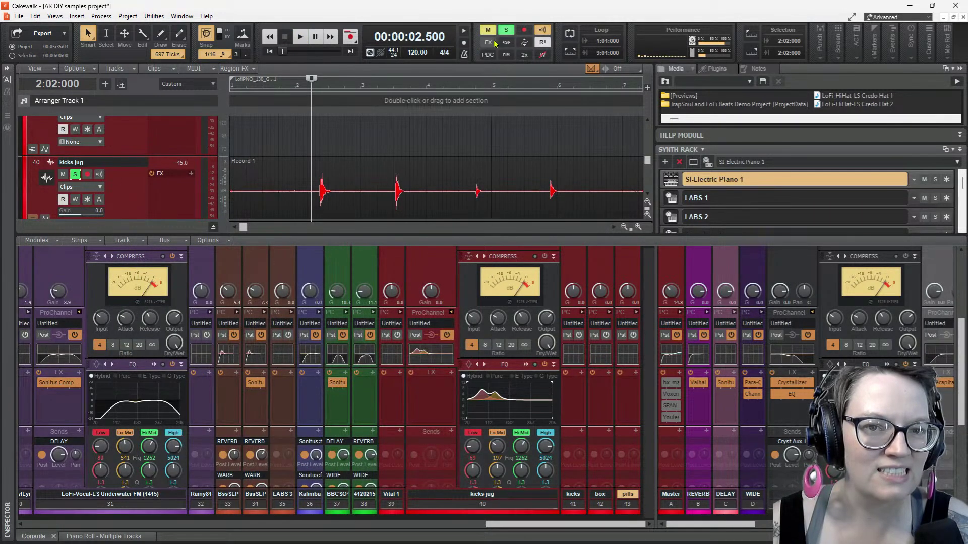
Clear all solos and play from 2:02:000, and solo kicks jug again for another listen to the equalized kick
{"action": "left_click", "coordinate": [506, 30]}
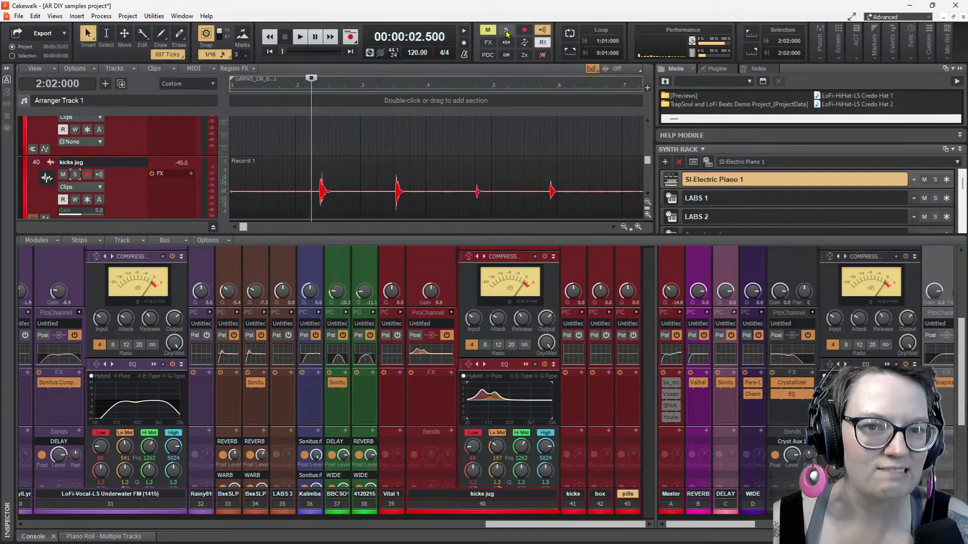
{"action": "key", "text": "space"}
{"action": "key", "text": "space"}
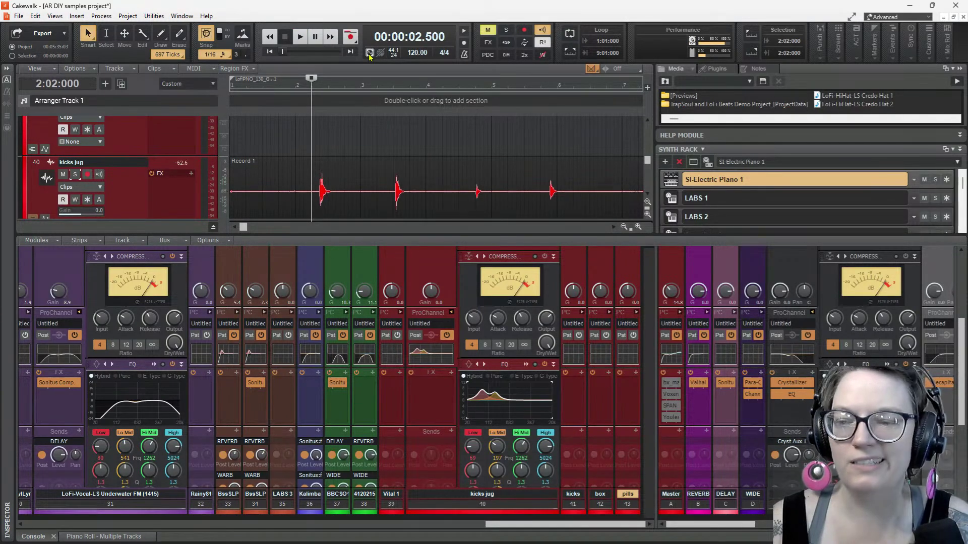
{"action": "left_click", "coordinate": [299, 36]}
{"action": "key", "text": "space"}
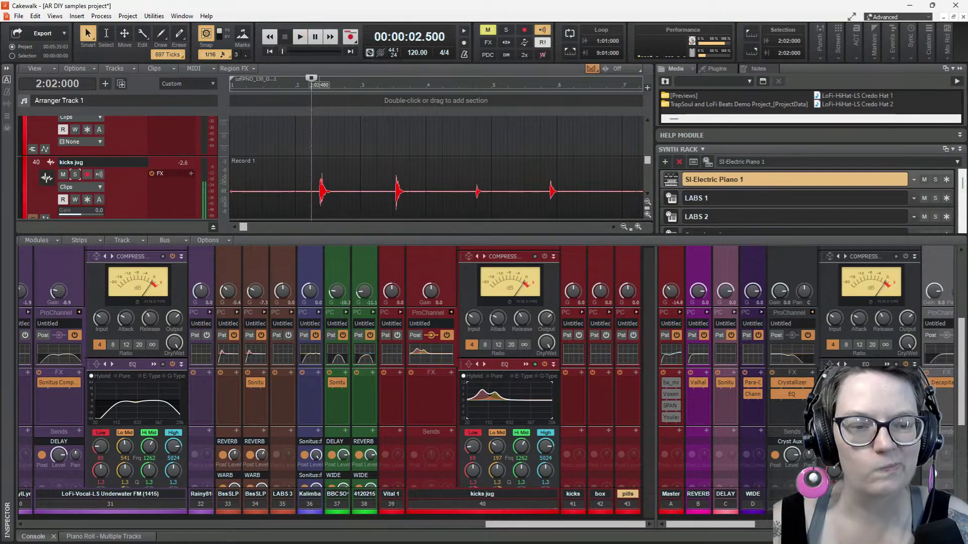
{"action": "left_click", "coordinate": [74, 174]}
{"action": "key", "text": "space"}
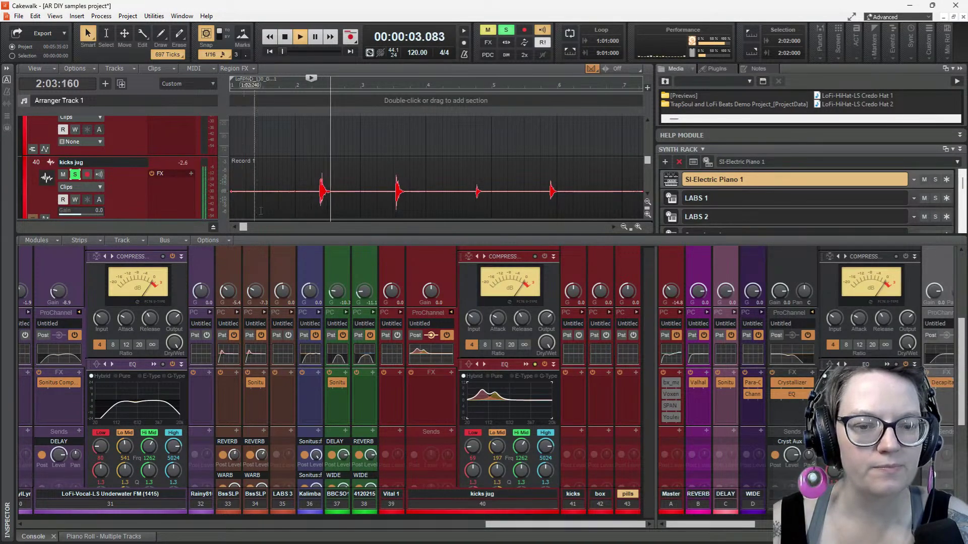
{"action": "key", "text": "space"}
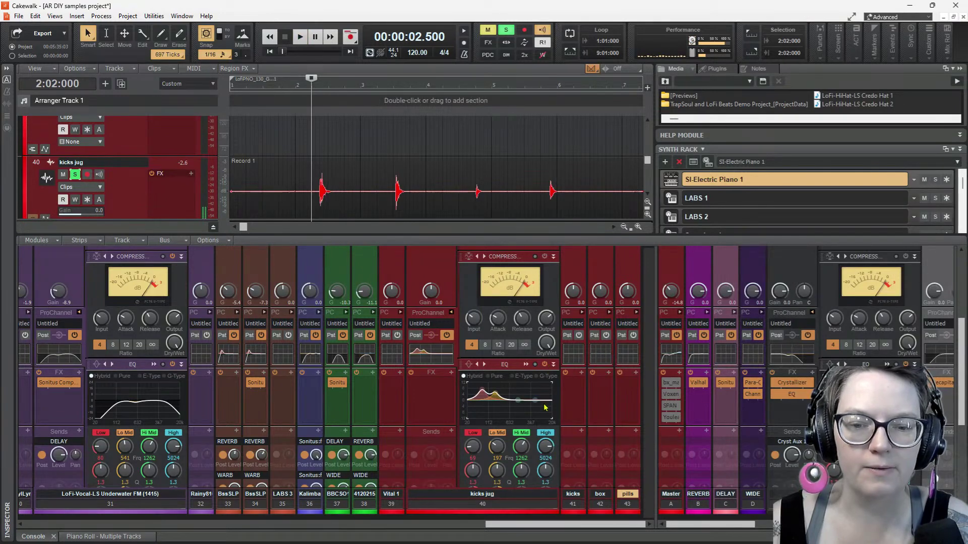
Enable the compressor on kicks jug and play the kick from 2:02:000
{"action": "left_click", "coordinate": [546, 259]}
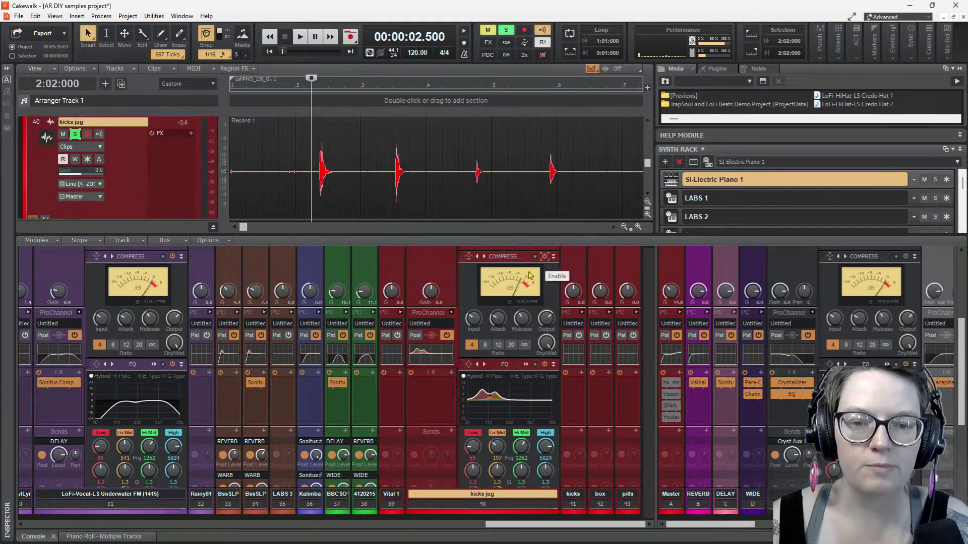
{"action": "key", "text": "space"}
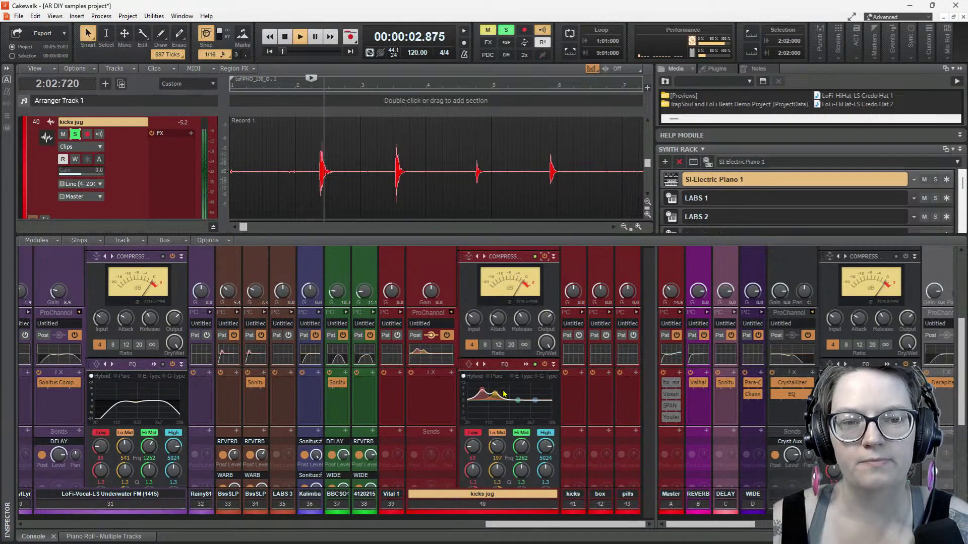
{"action": "key", "text": "space"}
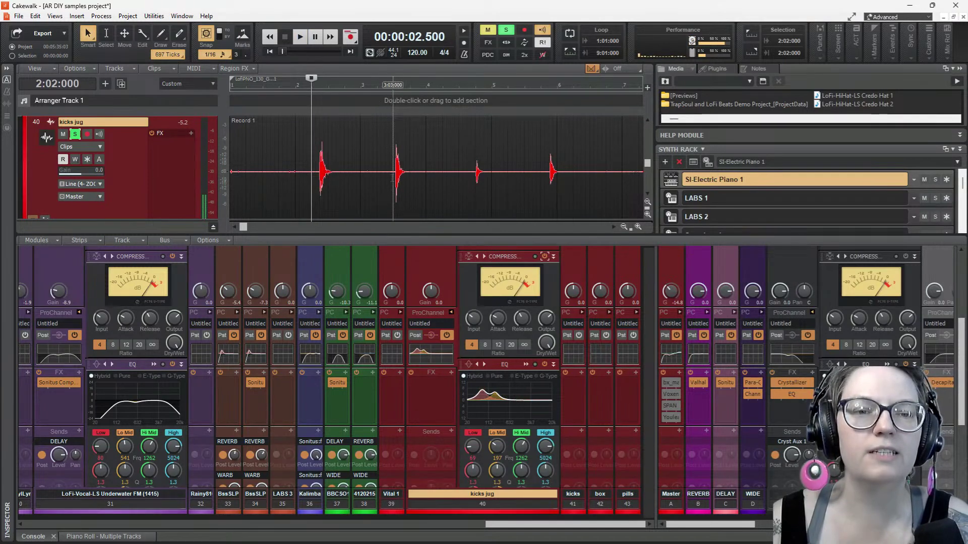
Listen to the compressed kicks jug hits at 3:03:000 and 4:04:000
{"action": "left_click", "coordinate": [392, 182]}
{"action": "key", "text": "space"}
{"action": "key", "text": "space"}
{"action": "key", "text": "space"}
{"action": "key", "text": "space"}
{"action": "left_click", "coordinate": [475, 182]}
{"action": "key", "text": "space"}
{"action": "key", "text": "space"}
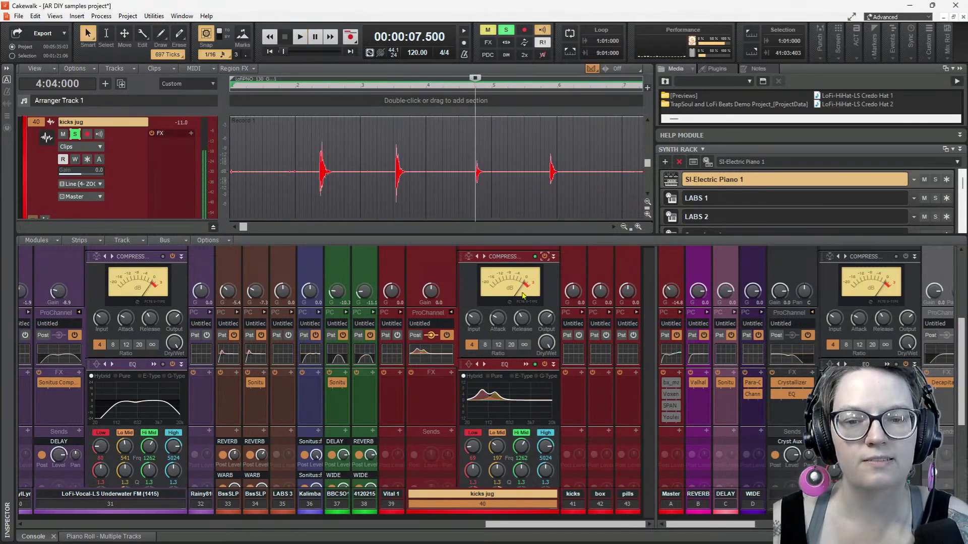
Load the full-reset Drums - Kick preset in the kicks jug compressor and audition the hits at 4:04:000, 3:03:000, 5:04:480 and 2:02:480
{"action": "left_click", "coordinate": [469, 257]}
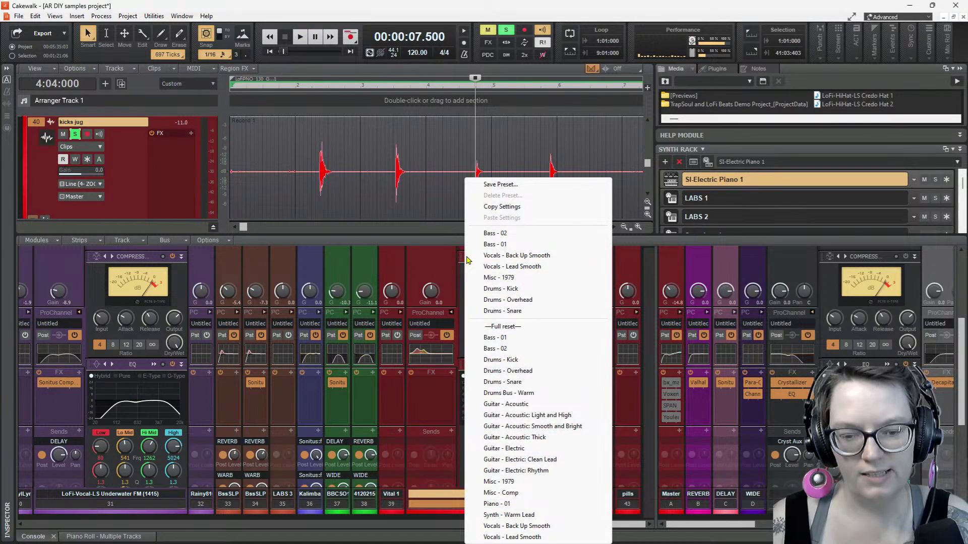
{"action": "left_click", "coordinate": [513, 360]}
{"action": "key", "text": "space"}
{"action": "key", "text": "space"}
{"action": "left_click", "coordinate": [392, 83]}
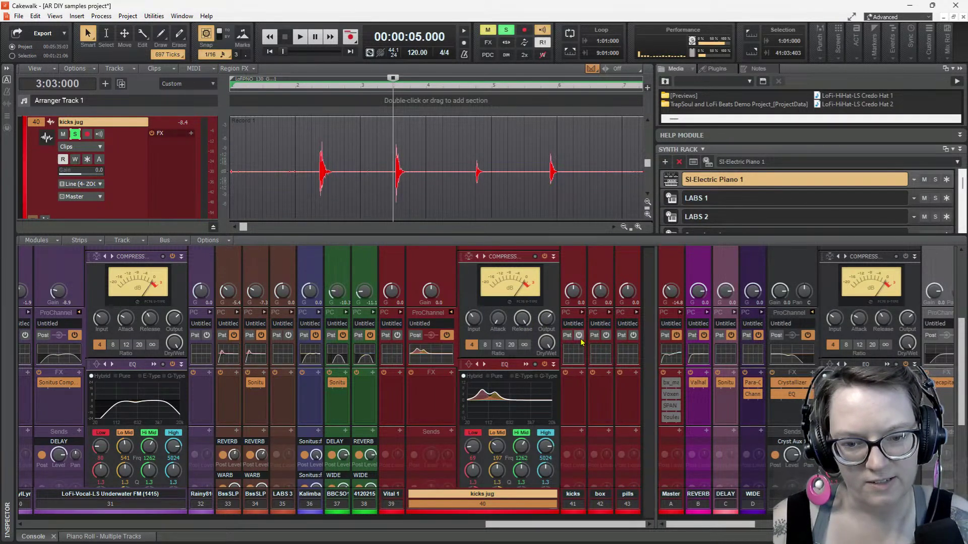
{"action": "left_click", "coordinate": [548, 84]}
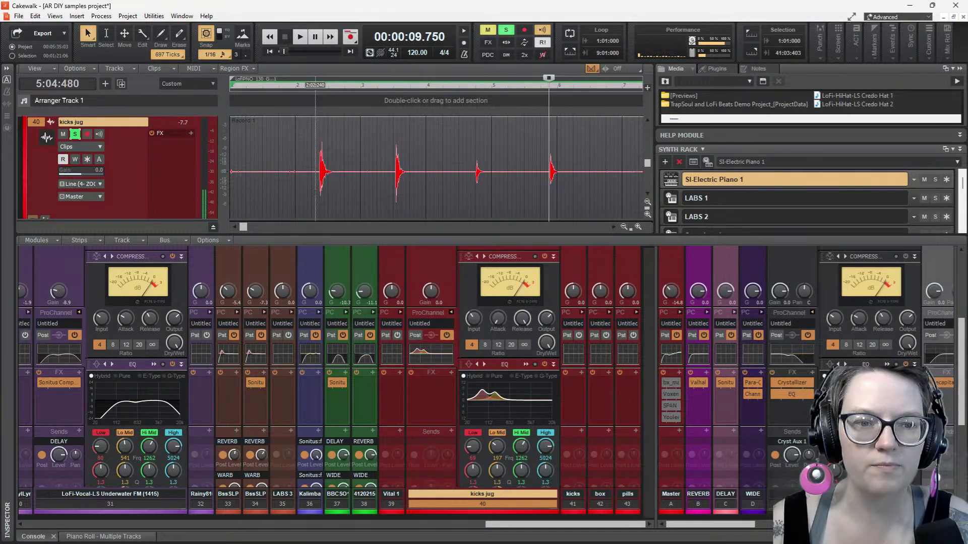
{"action": "left_click", "coordinate": [317, 85]}
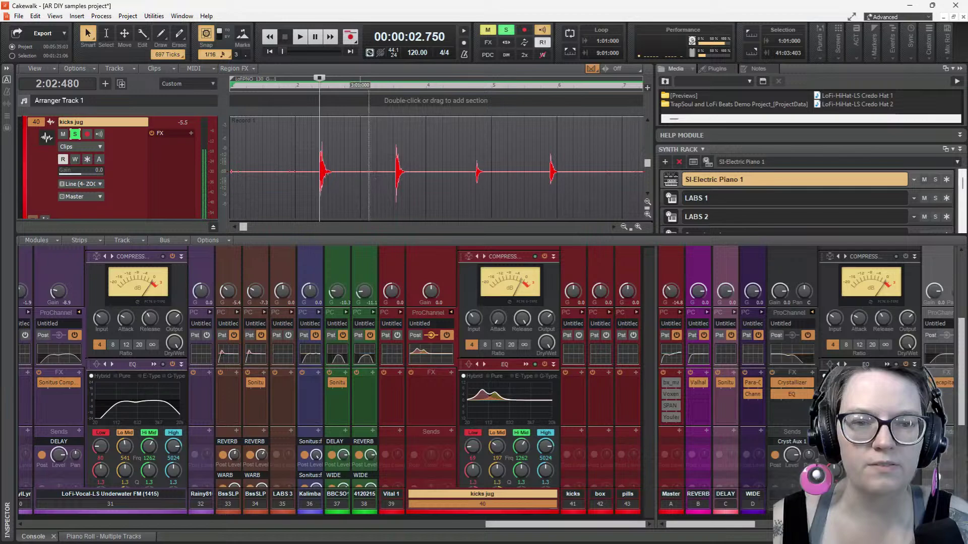
Play the processed kicks jug hits at 7:03:000 and in measure 8
{"action": "scroll", "coordinate": [375, 175], "scroll_direction": "down", "scroll_amount": 2}
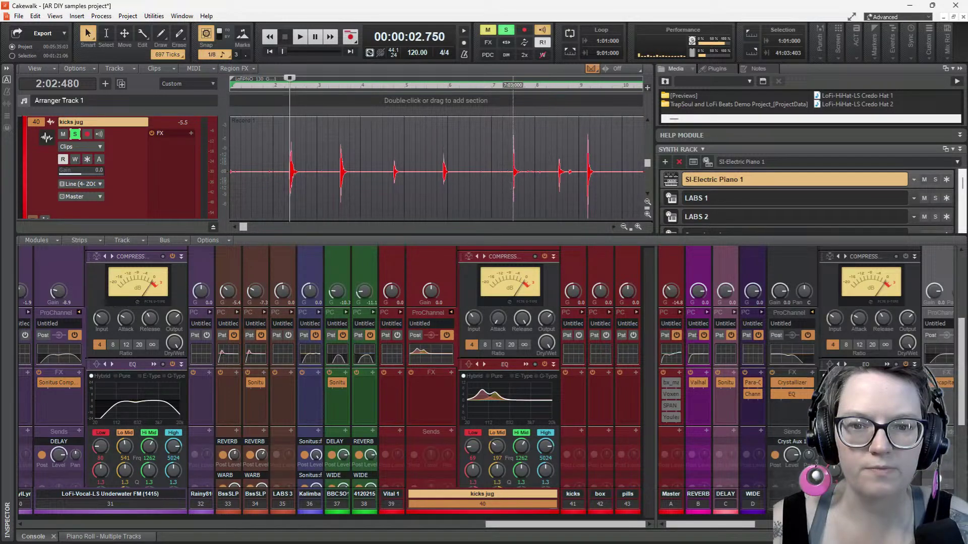
{"action": "left_click", "coordinate": [511, 186]}
{"action": "key", "text": "space"}
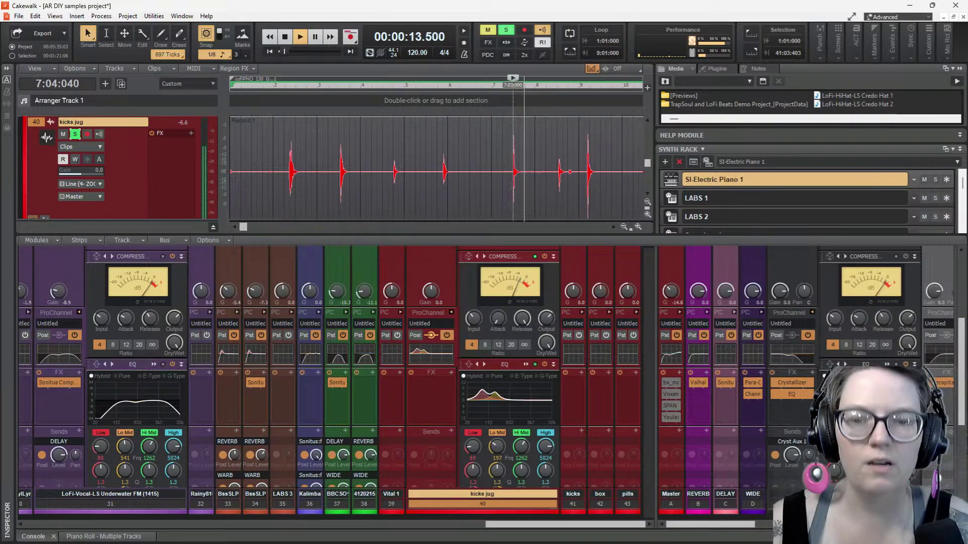
{"action": "key", "text": "space"}
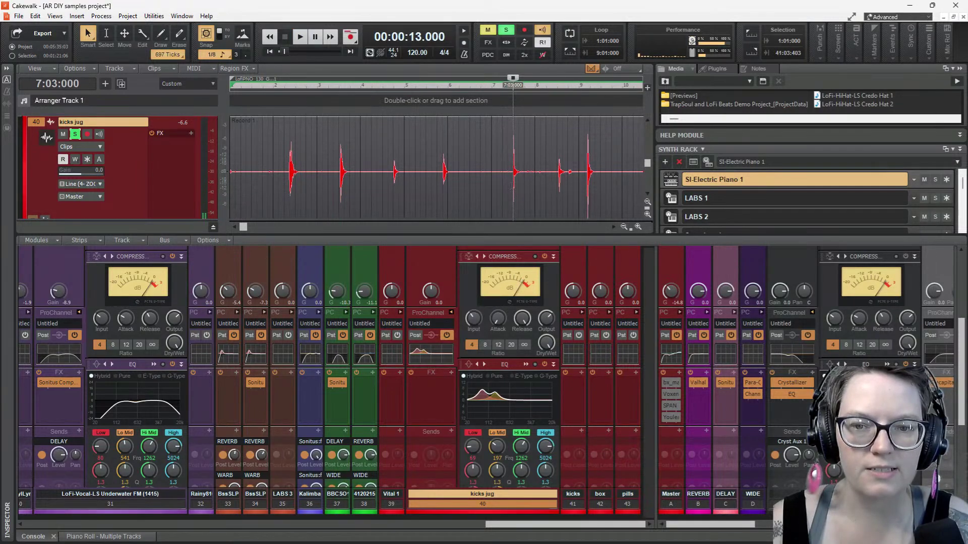
{"action": "key", "text": "space"}
{"action": "key", "text": "space"}
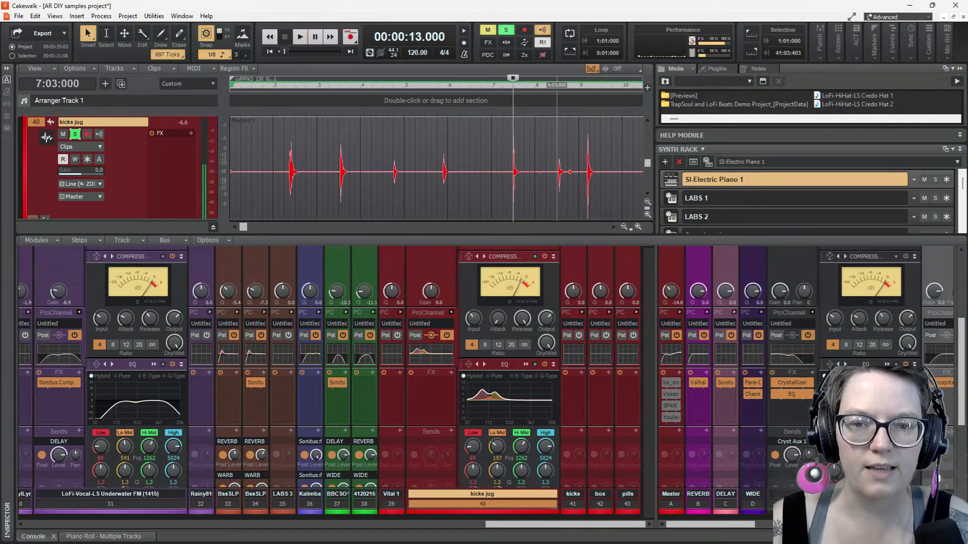
{"action": "left_click", "coordinate": [556, 185]}
{"action": "key", "text": "space"}
{"action": "key", "text": "space"}
Play the kicks jug hit at 9:01:480 repeatedly
{"action": "left_click", "coordinate": [584, 185]}
{"action": "key", "text": "space"}
{"action": "key", "text": "space"}
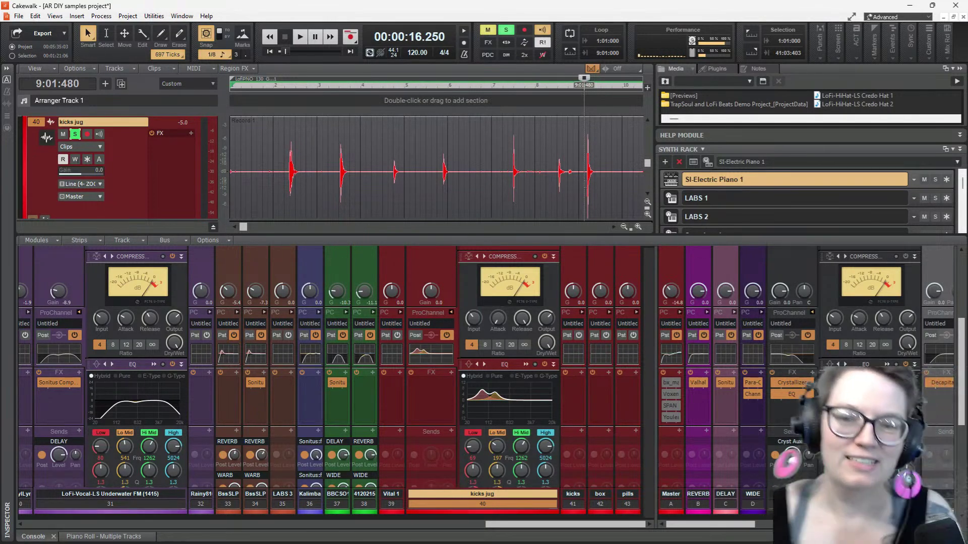
{"action": "key", "text": "space"}
{"action": "key", "text": "space"}
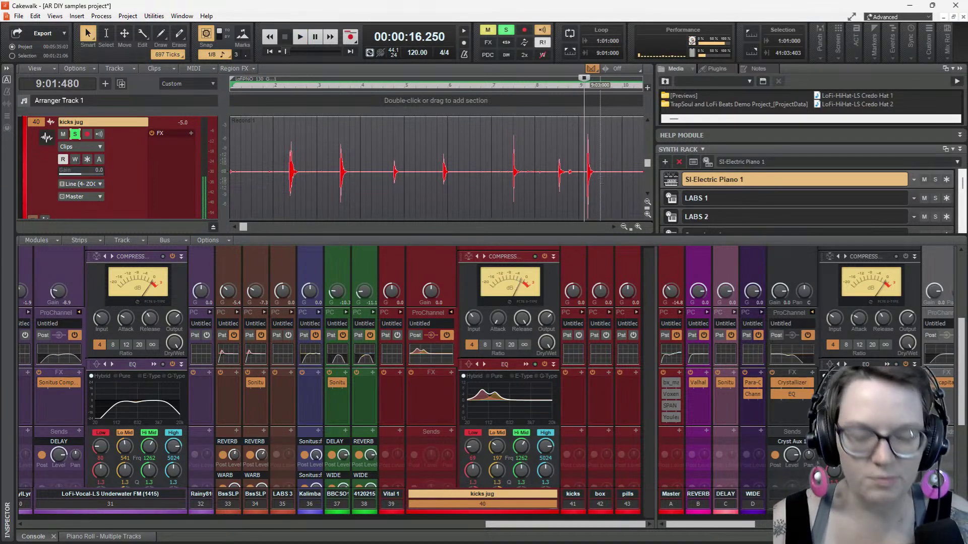
{"action": "key", "text": "space"}
{"action": "key", "text": "space"}
{"action": "key", "text": "space"}
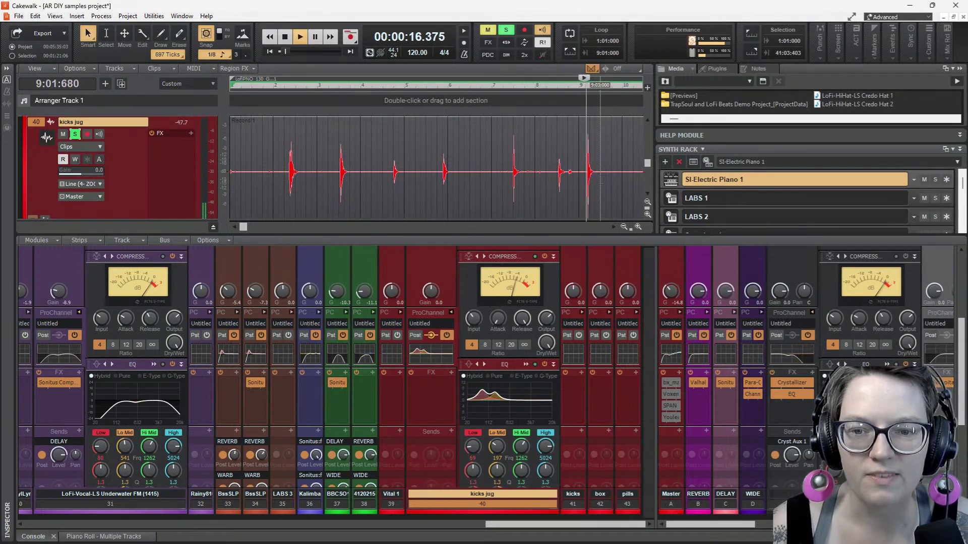
{"action": "key", "text": "space"}
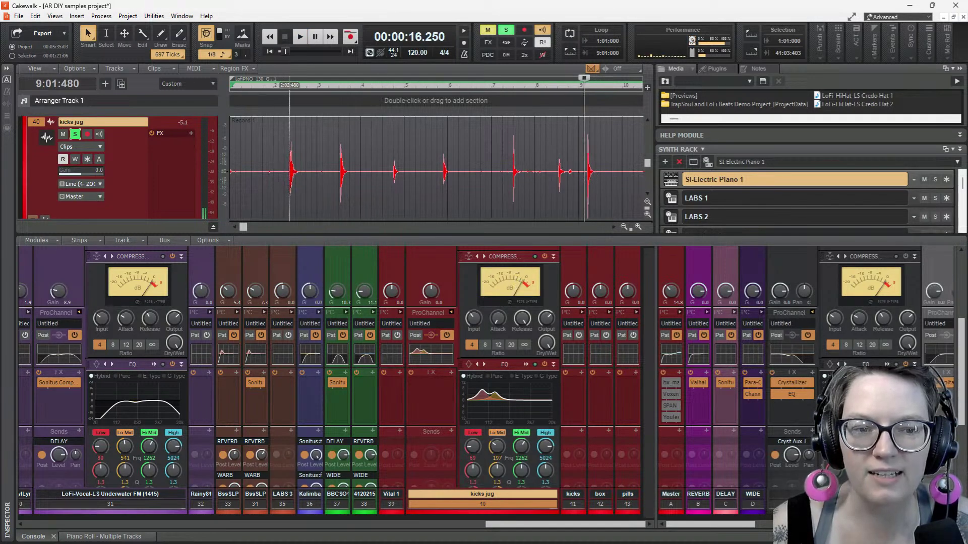
Compare the kicks jug hit at 2:02:480 with the one at 9:01:480 and show more of the recorded clip
{"action": "left_click", "coordinate": [289, 197]}
{"action": "key", "text": "space"}
{"action": "key", "text": "space"}
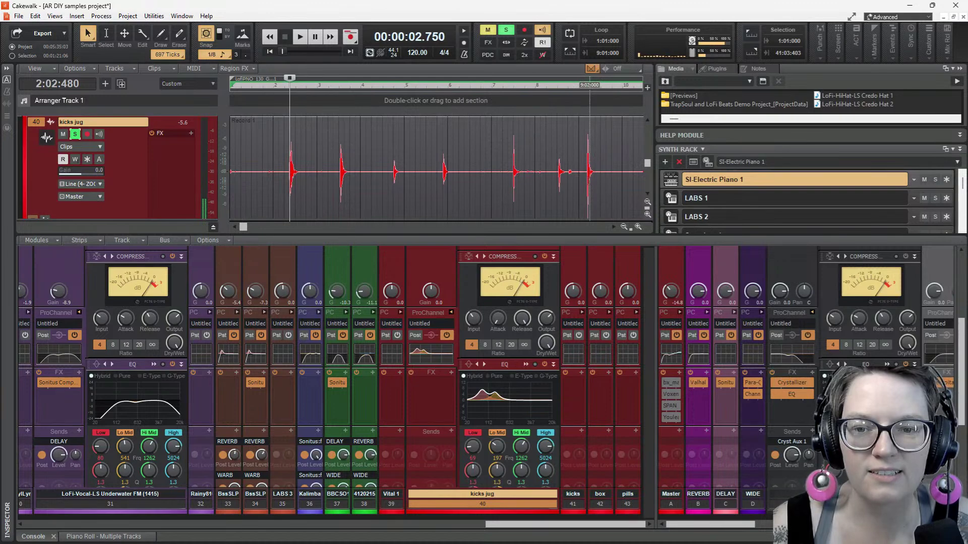
{"action": "left_click", "coordinate": [589, 197]}
{"action": "left_click", "coordinate": [584, 184]}
{"action": "key", "text": "space"}
{"action": "key", "text": "space"}
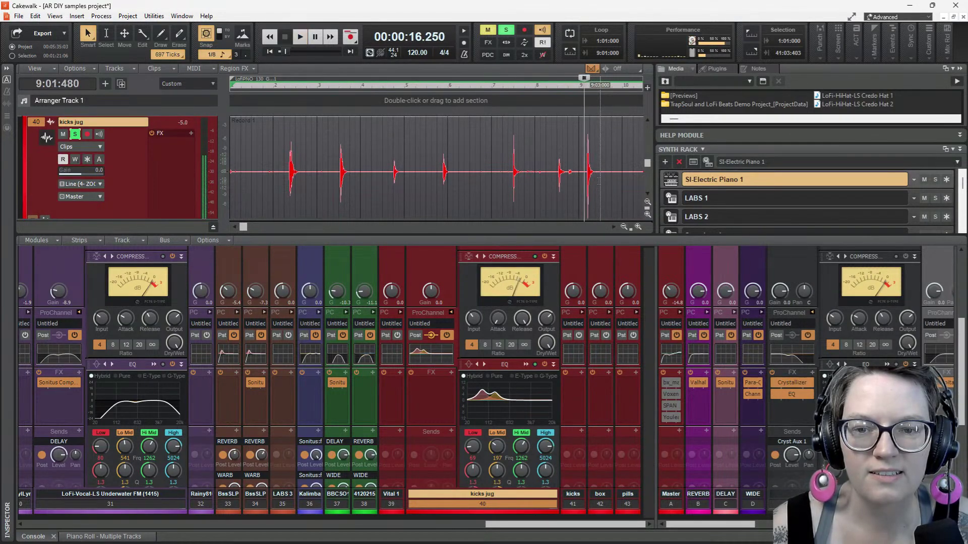
{"action": "scroll", "coordinate": [554, 181], "scroll_direction": "down", "scroll_amount": 2}
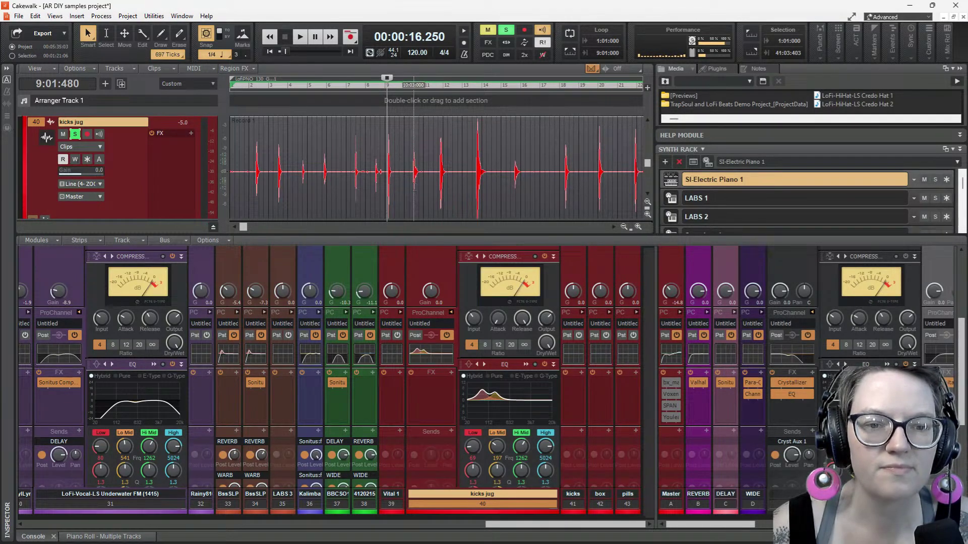
Play the processed kicks jug hits at 10:03:000 and 11:04:000
{"action": "left_click", "coordinate": [418, 194]}
{"action": "key", "text": "space"}
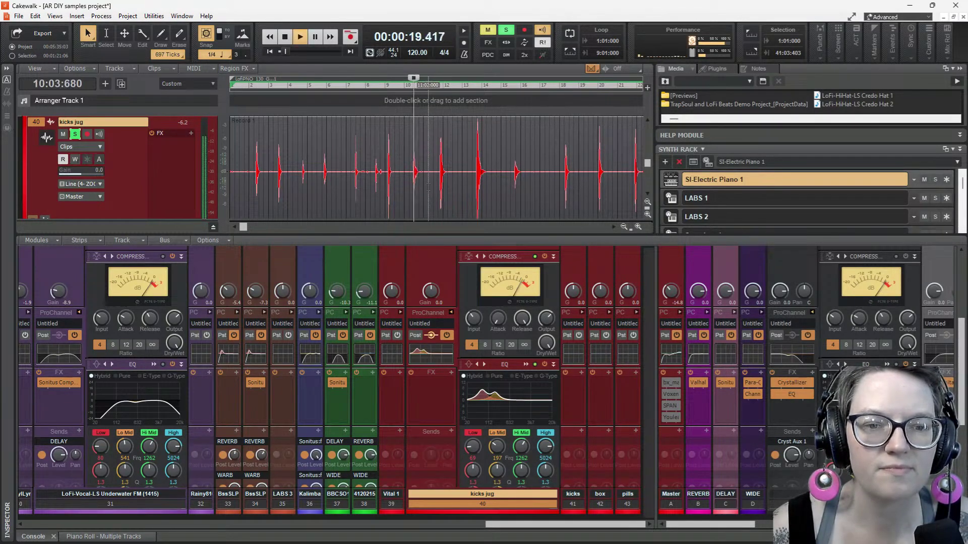
{"action": "key", "text": "space"}
{"action": "key", "text": "space"}
{"action": "key", "text": "space"}
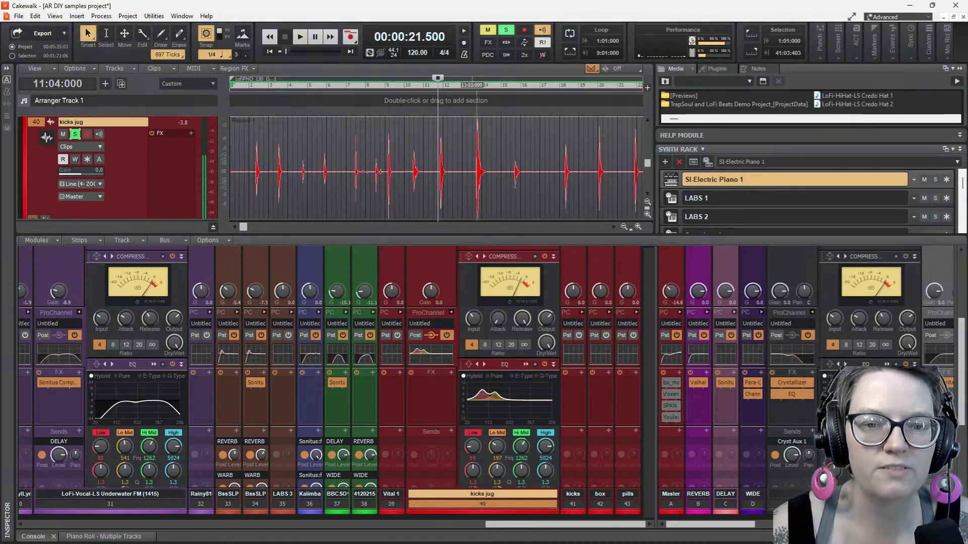
Audition the kicks jug hits at 13:04:000 and 15:04:000
{"action": "left_click", "coordinate": [477, 189]}
{"action": "key", "text": "space"}
{"action": "key", "text": "space"}
{"action": "key", "text": "space"}
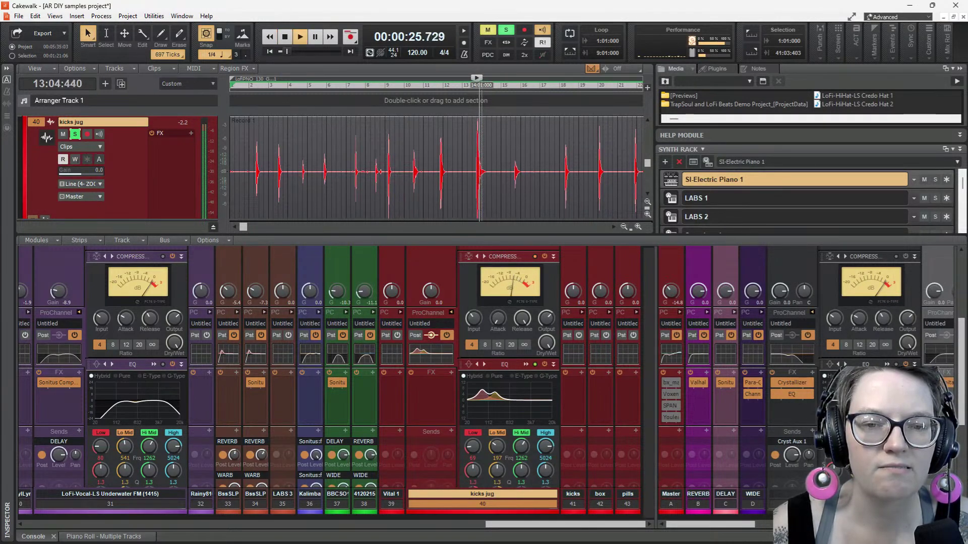
{"action": "key", "text": "space"}
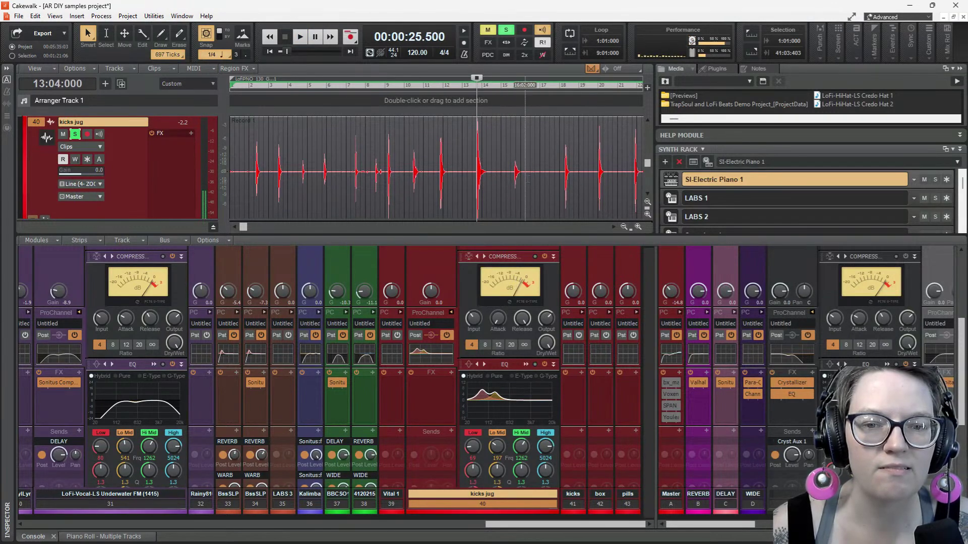
{"action": "left_click", "coordinate": [515, 171]}
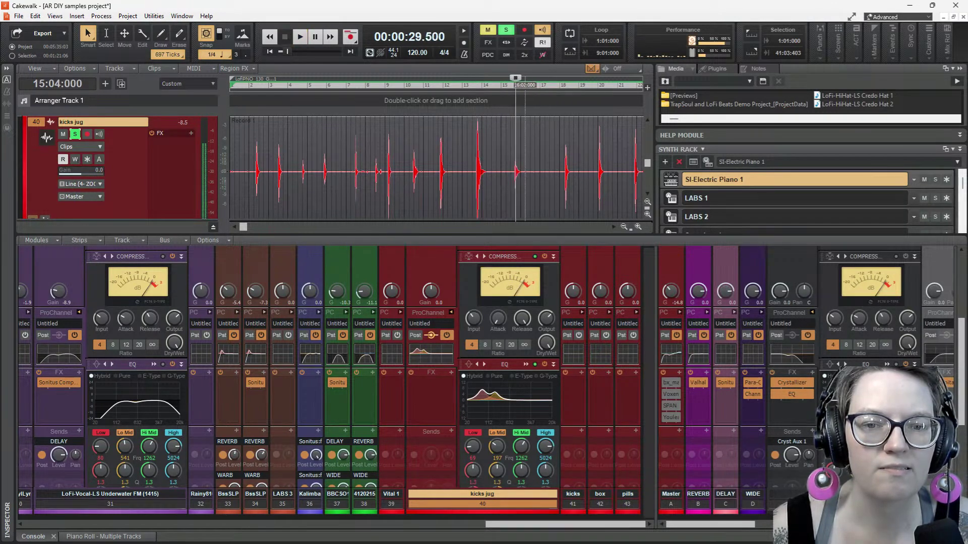
Play the kicks jug hit in measure 18 from 18:02:240 and again from 18:02:480
{"action": "scroll", "coordinate": [525, 171], "scroll_direction": "up", "scroll_amount": 3}
{"action": "left_click", "coordinate": [524, 171]}
{"action": "key", "text": "space"}
{"action": "key", "text": "space"}
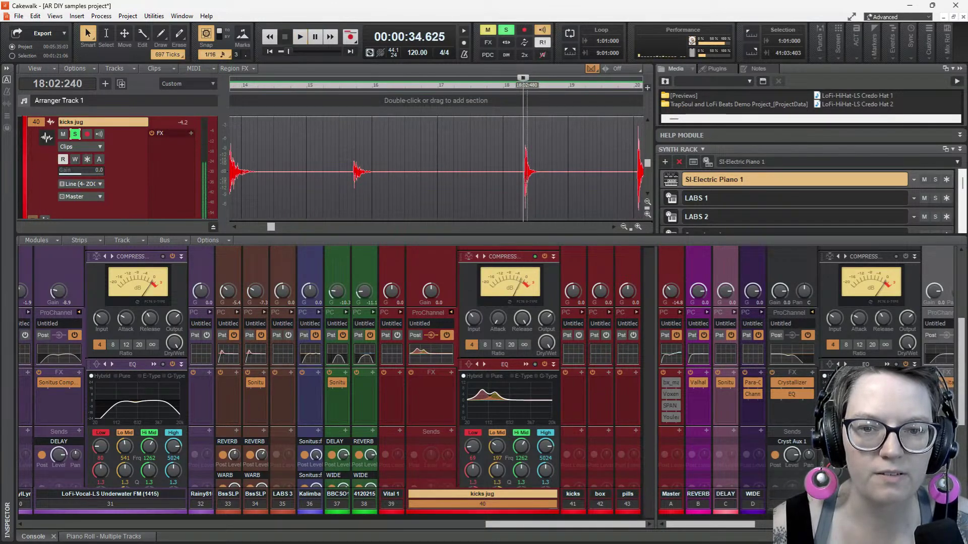
{"action": "left_click", "coordinate": [527, 171]}
{"action": "key", "text": "space"}
{"action": "key", "text": "space"}
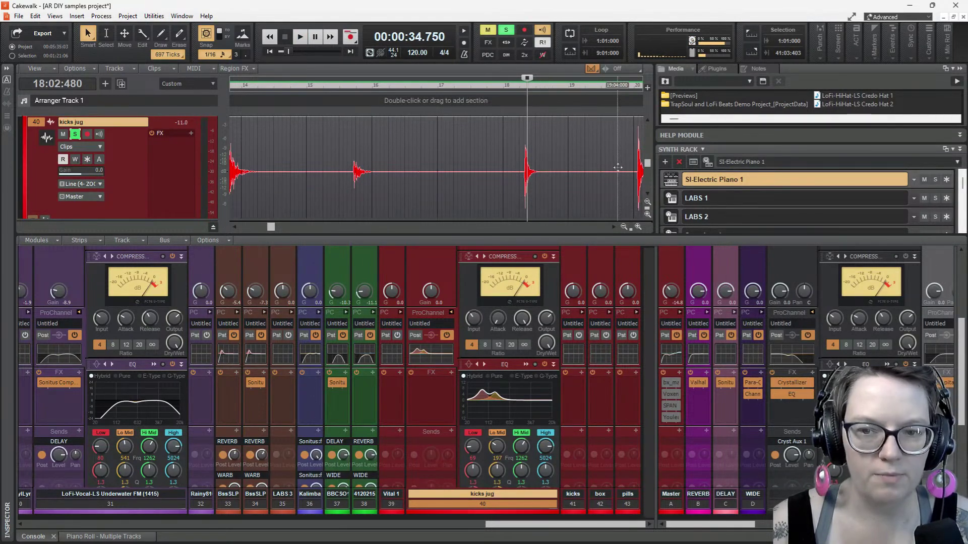
Audition the kicks jug hits at 20:01:000 and near the end of measure 21
{"action": "left_click", "coordinate": [634, 165]}
{"action": "key", "text": "space"}
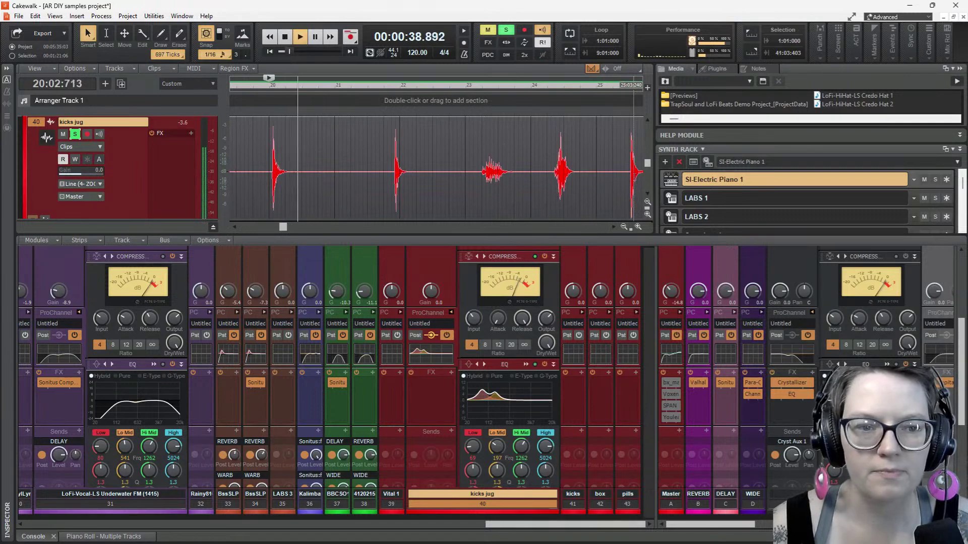
{"action": "key", "text": "space"}
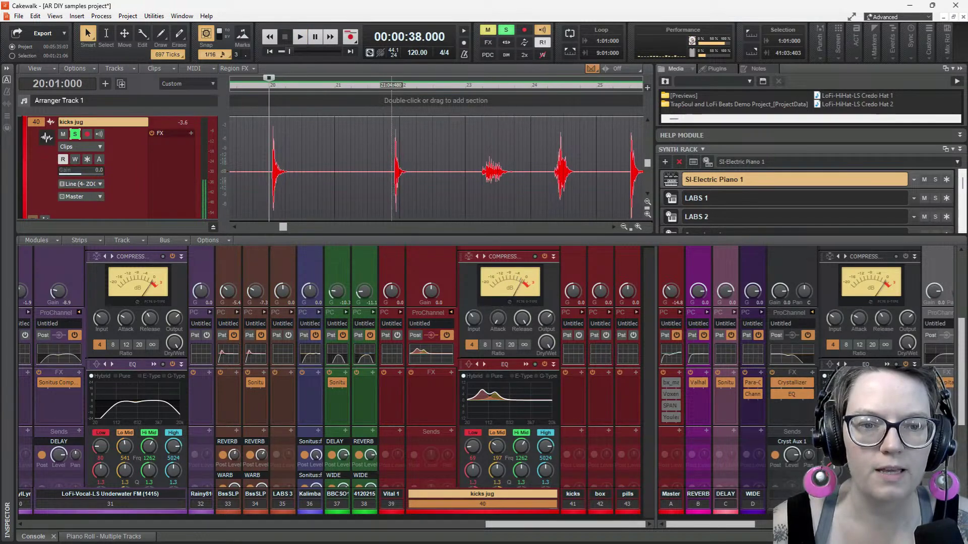
{"action": "left_click", "coordinate": [395, 187]}
{"action": "key", "text": "space"}
{"action": "key", "text": "space"}
Return to measure 9 of kicks jug and replay its loud hit
{"action": "scroll", "coordinate": [395, 189], "scroll_direction": "down", "scroll_amount": 2}
{"action": "scroll", "coordinate": [396, 189], "scroll_direction": "left", "scroll_amount": 6}
{"action": "left_click", "coordinate": [399, 186]}
{"action": "key", "text": "space"}
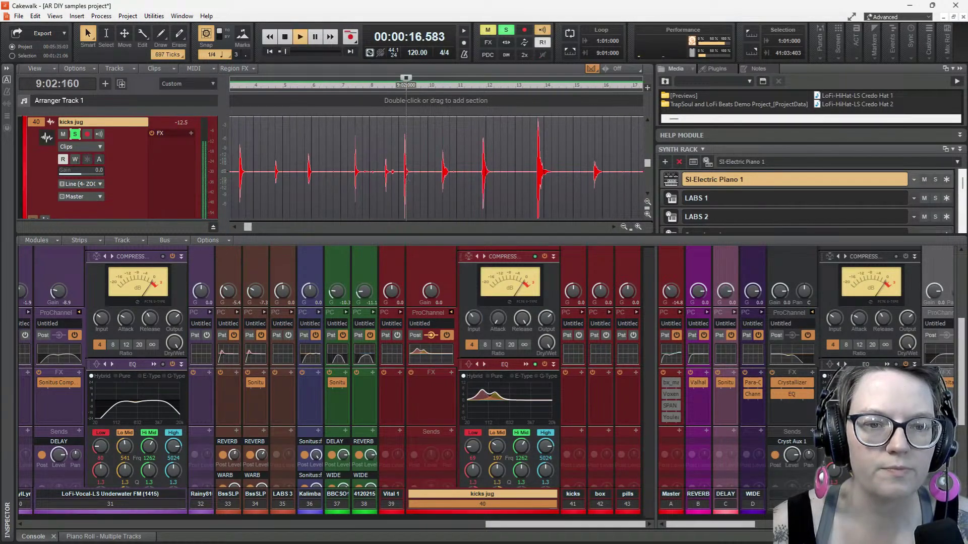
{"action": "key", "text": "space"}
{"action": "key", "text": "space"}
{"action": "key", "text": "space"}
Select the loud kicks jug hit in measure 9, from 9:01:720 to 9:03:000
{"action": "scroll", "coordinate": [403, 187], "scroll_direction": "up", "scroll_amount": 2}
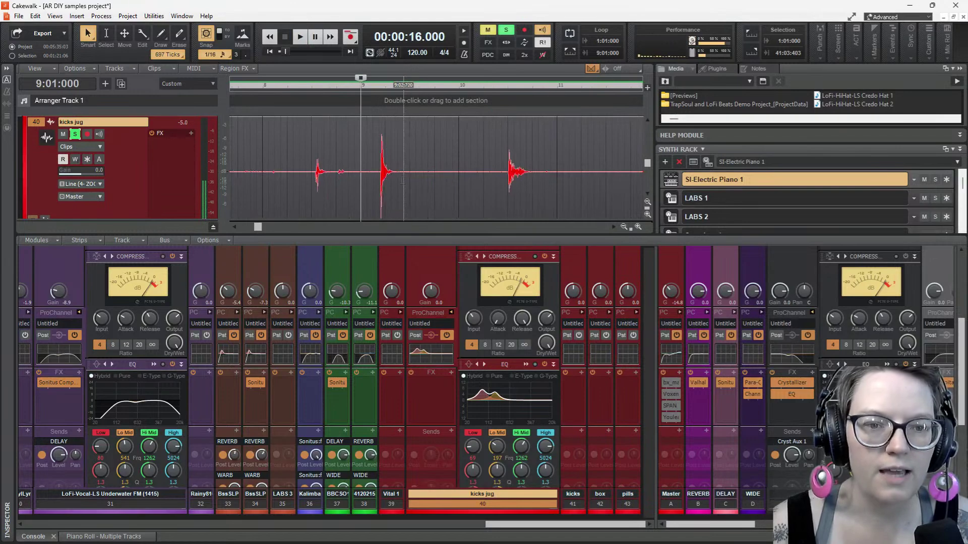
{"action": "left_click_drag", "start_coordinate": [377, 180], "coordinate": [406, 181]}
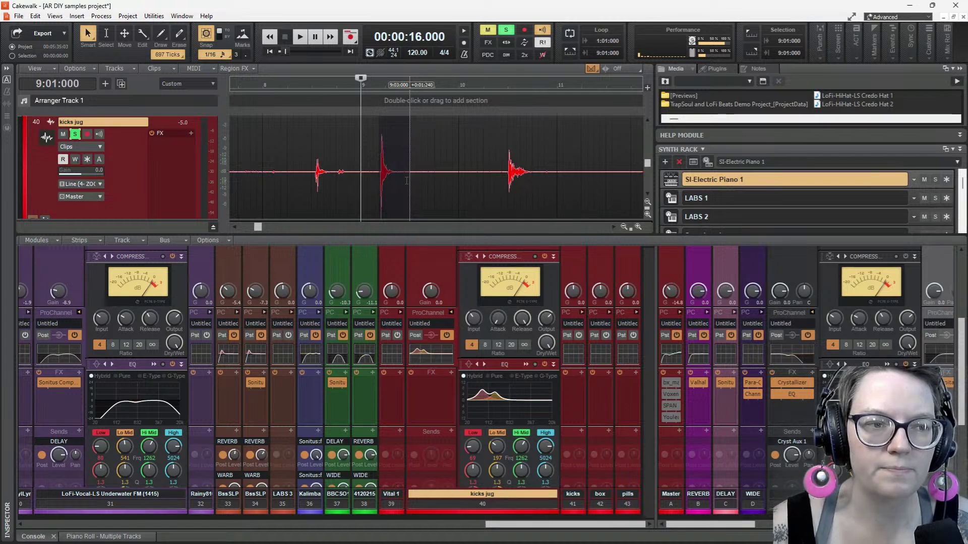
{"action": "left_click_drag", "start_coordinate": [406, 180], "coordinate": [409, 181]}
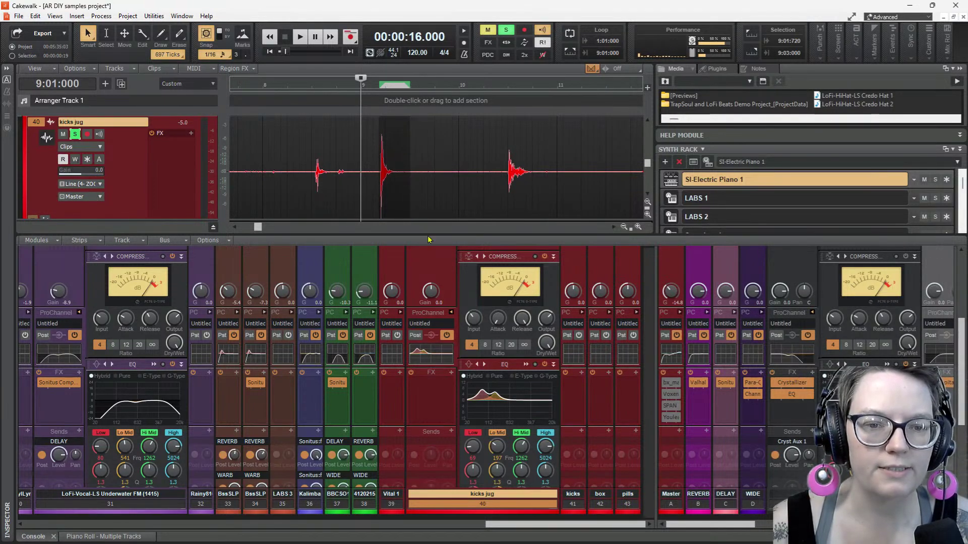
Enlarge the track area and add one audio track with input None, named the best ones
{"action": "left_click_drag", "start_coordinate": [425, 235], "coordinate": [423, 399]}
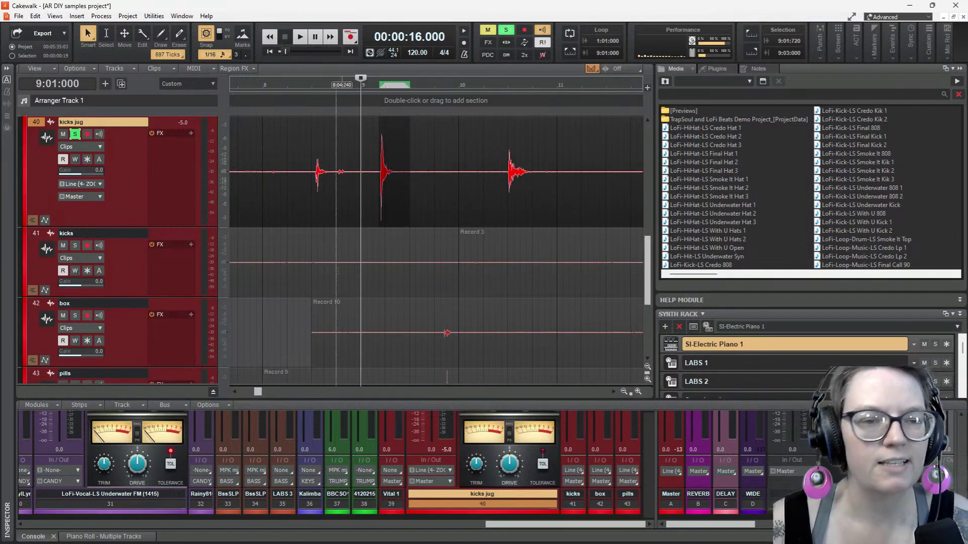
{"action": "scroll", "coordinate": [121, 227], "scroll_direction": "up", "scroll_amount": 4}
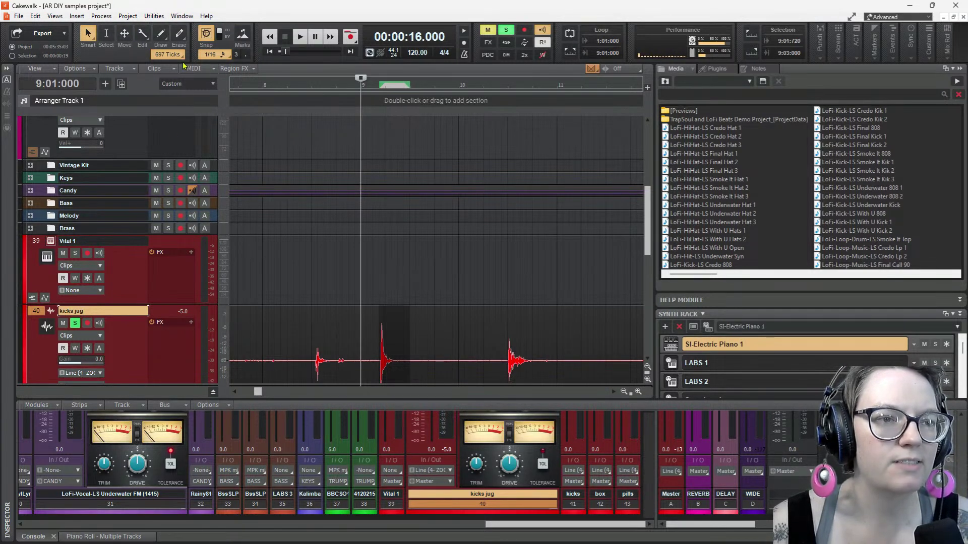
{"action": "left_click", "coordinate": [106, 84]}
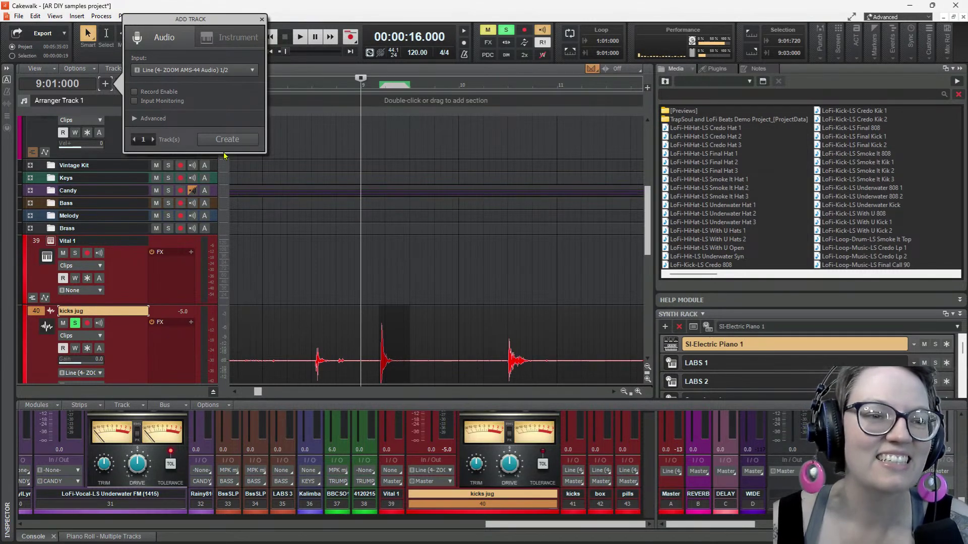
{"action": "left_click", "coordinate": [244, 72]}
{"action": "left_click", "coordinate": [240, 83]}
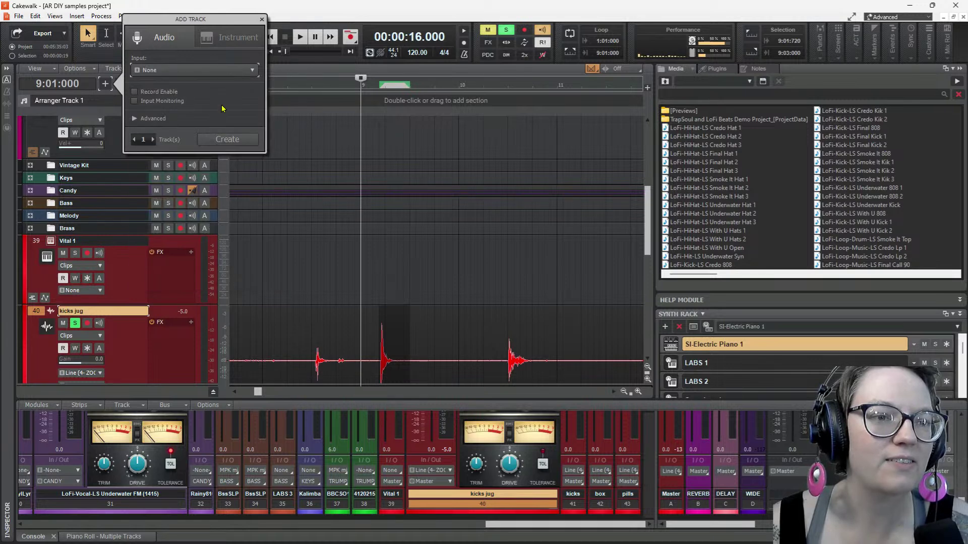
{"action": "left_click", "coordinate": [234, 142]}
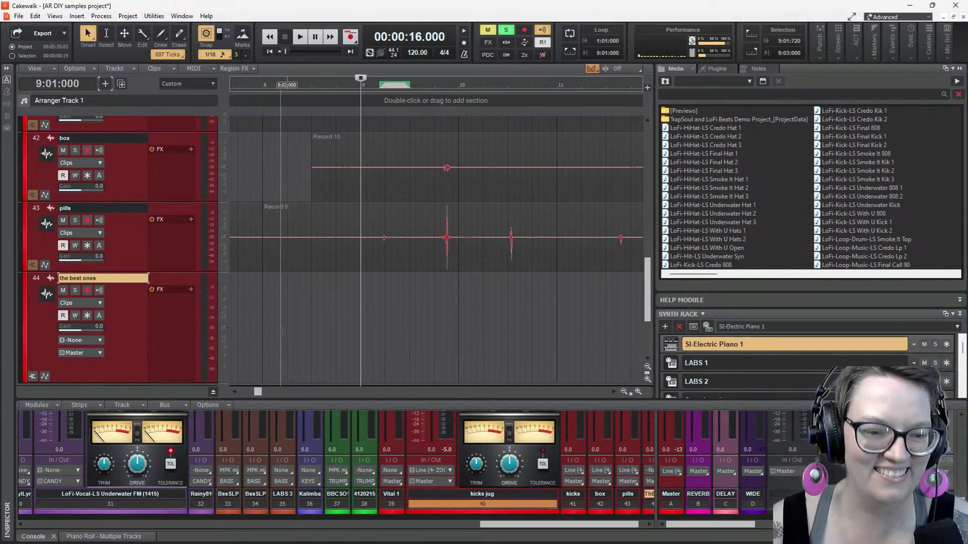
Paste the copied kick hit at 1:01:000 on the best ones track and move that track directly below kicks jug
{"action": "key", "text": "w"}
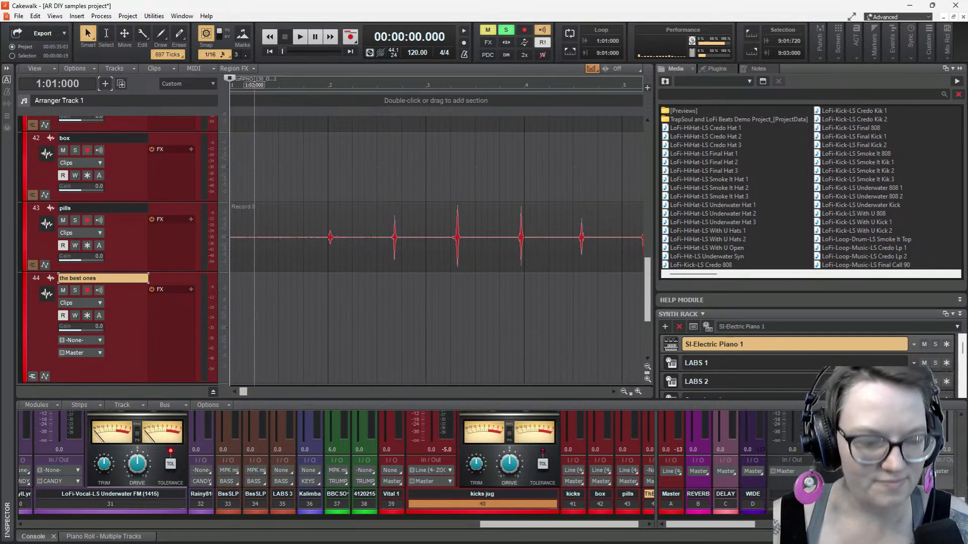
{"action": "key", "text": "ctrl+v"}
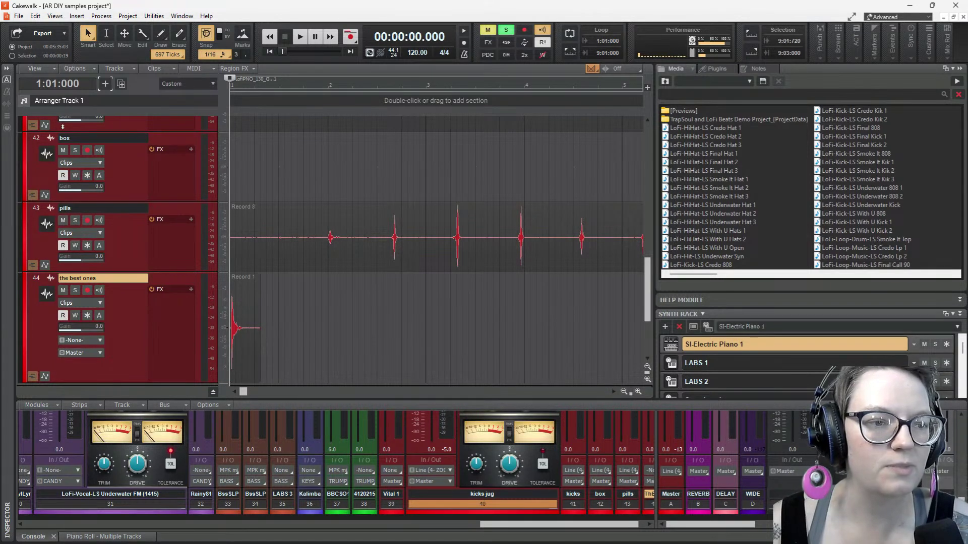
{"action": "scroll", "coordinate": [63, 127], "scroll_direction": "up", "scroll_amount": 5}
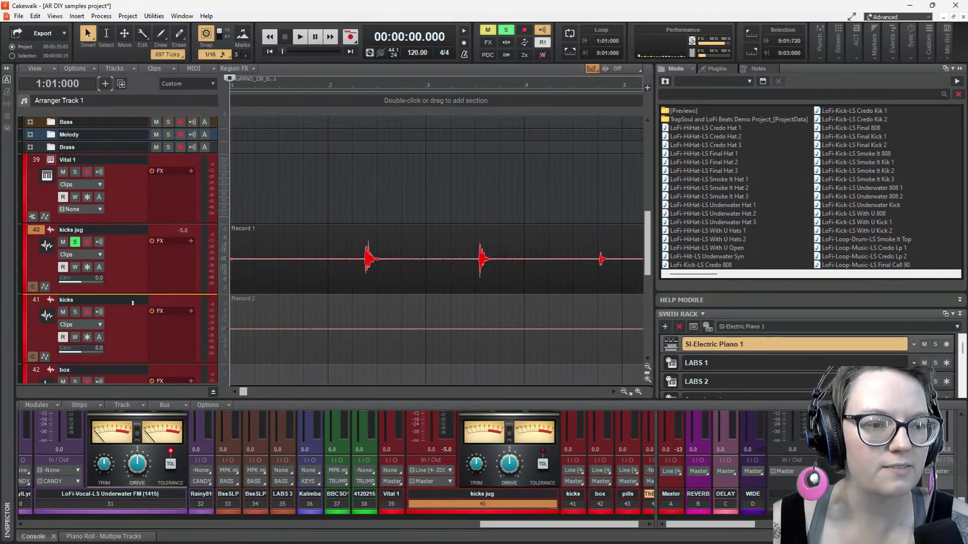
{"action": "left_click_drag", "start_coordinate": [132, 303], "coordinate": [132, 303]}
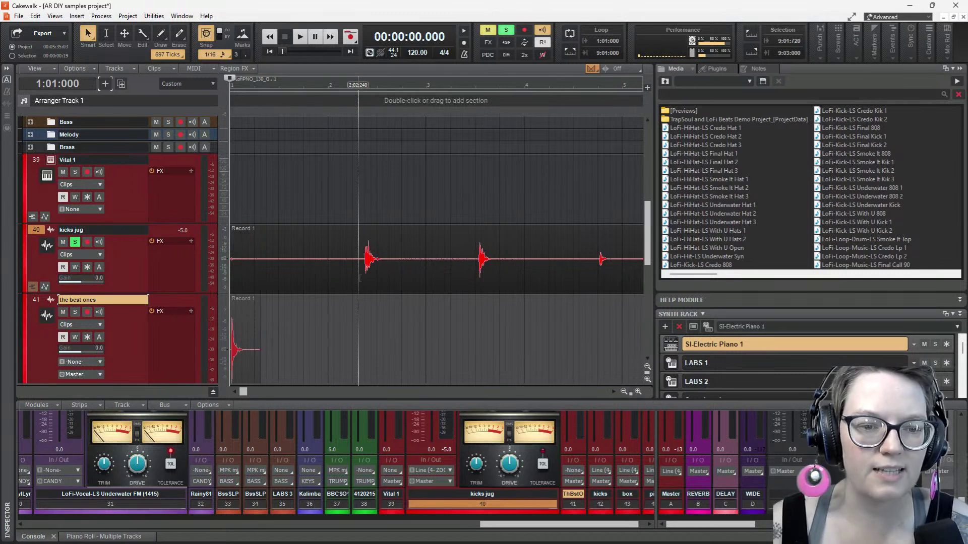
Audition the kicks jug hits at 2:02:480 and 5:04:480
{"action": "left_click", "coordinate": [364, 276]}
{"action": "key", "text": "space"}
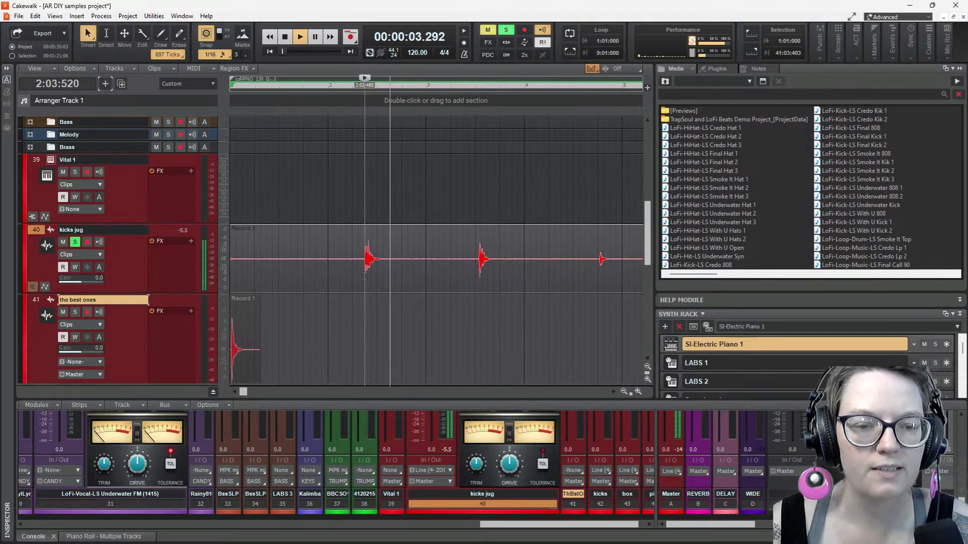
{"action": "key", "text": "space"}
{"action": "scroll", "coordinate": [418, 248], "scroll_direction": "down", "scroll_amount": 2}
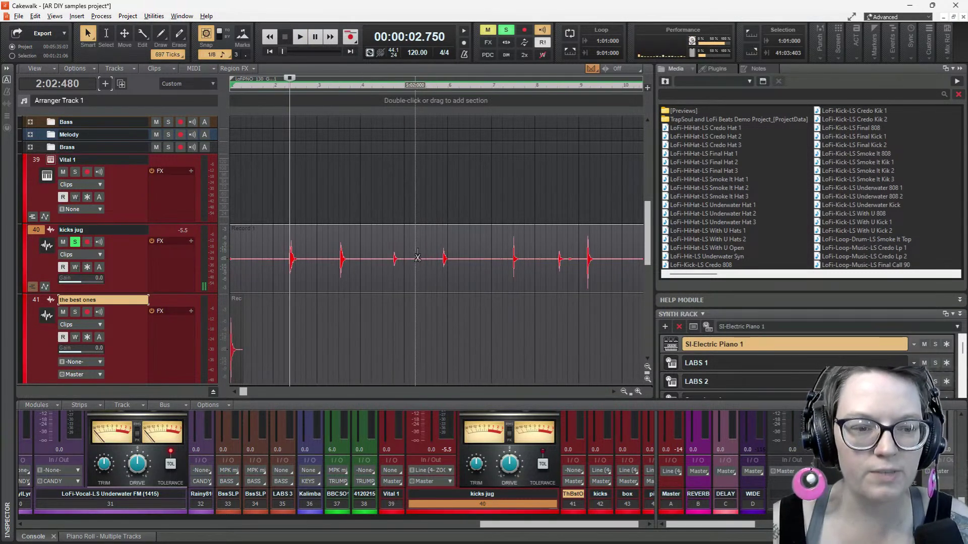
{"action": "left_click", "coordinate": [443, 279]}
{"action": "key", "text": "space"}
{"action": "key", "text": "space"}
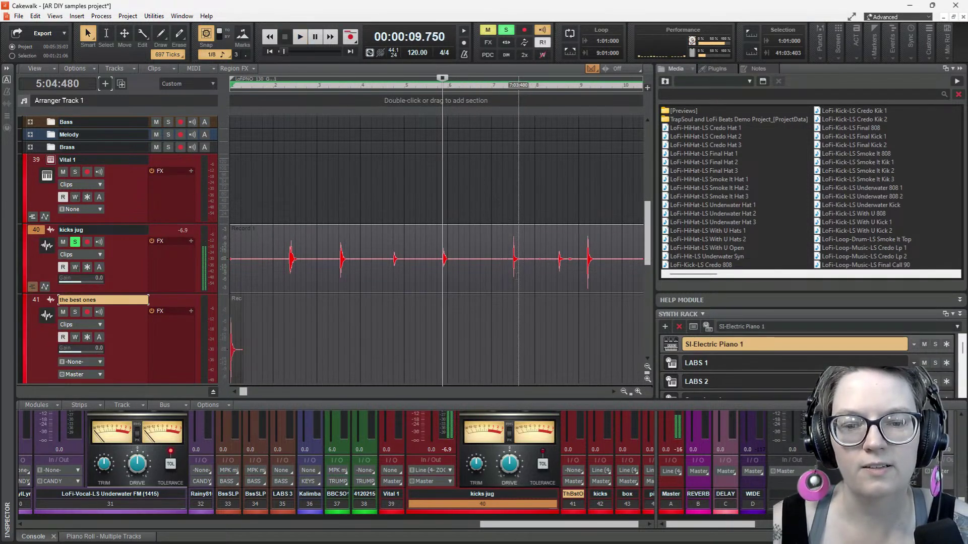
Play the kicks jug hit at 7:03:000 twice, plus the one at 8:03:000
{"action": "left_click", "coordinate": [511, 278]}
{"action": "key", "text": "space"}
{"action": "key", "text": "space"}
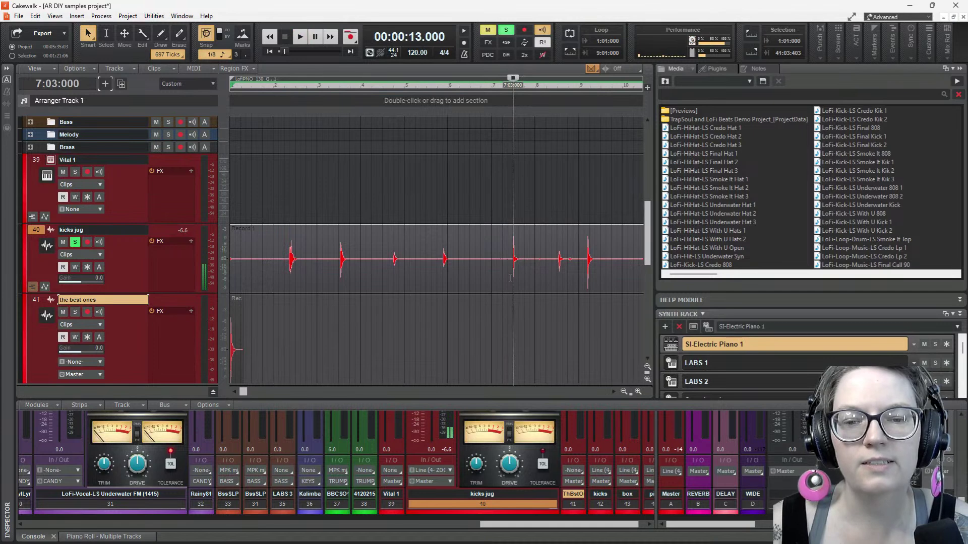
{"action": "key", "text": "space"}
{"action": "key", "text": "space"}
{"action": "left_click", "coordinate": [560, 276]}
{"action": "key", "text": "space"}
{"action": "key", "text": "space"}
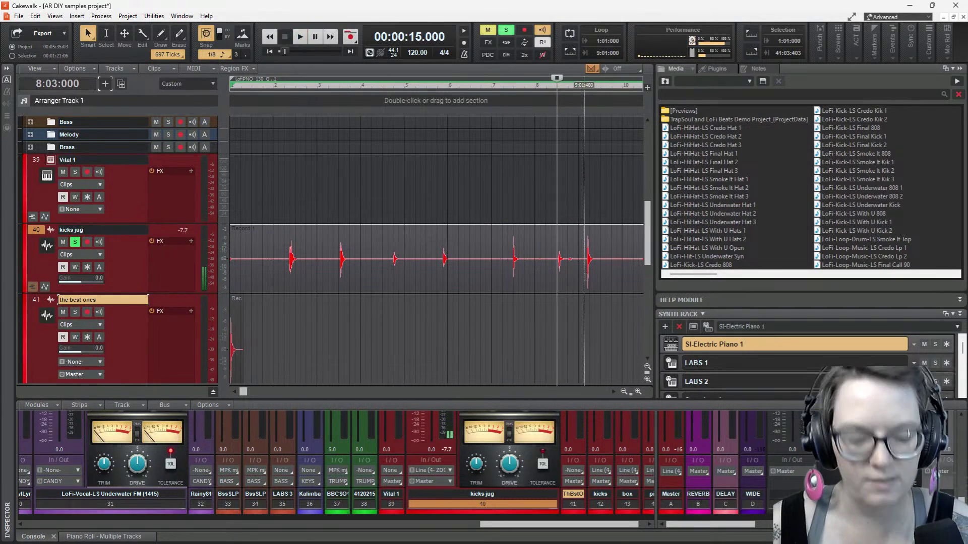
Audition the kicks jug hits at 9:01:480, 10:03:000 and 13:04:000
{"action": "scroll", "coordinate": [584, 276], "scroll_direction": "right", "scroll_amount": 5}
{"action": "scroll", "coordinate": [524, 276], "scroll_direction": "down", "scroll_amount": 1}
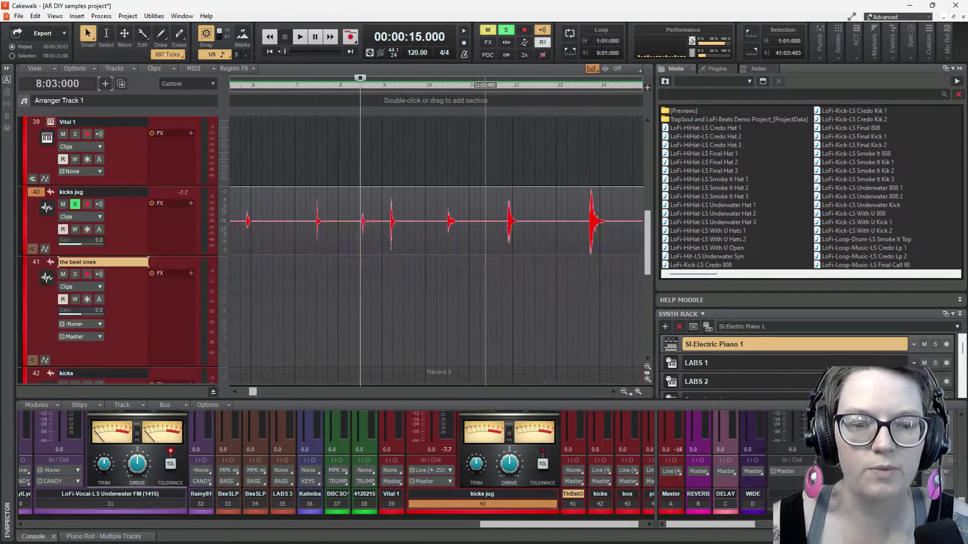
{"action": "left_click", "coordinate": [387, 276]}
{"action": "key", "text": "space"}
{"action": "key", "text": "space"}
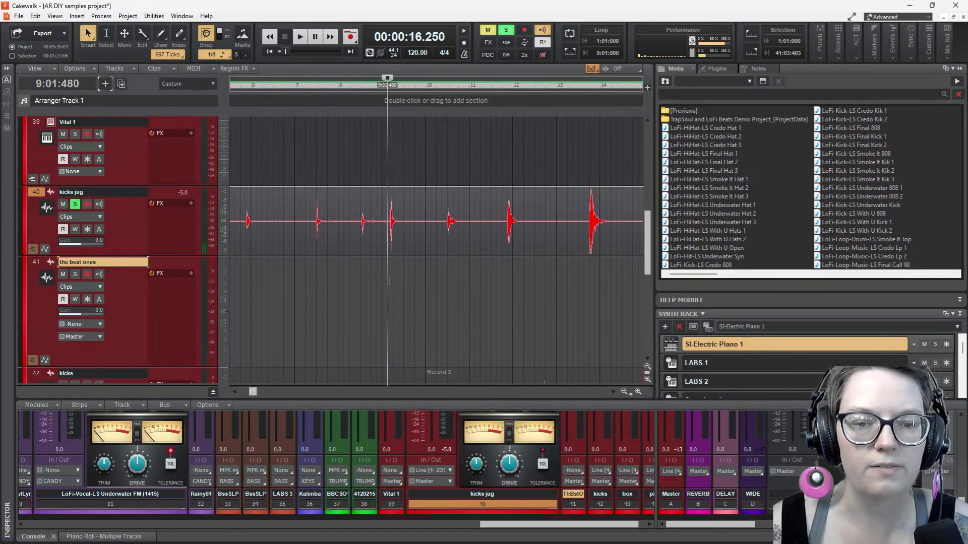
{"action": "key", "text": "space"}
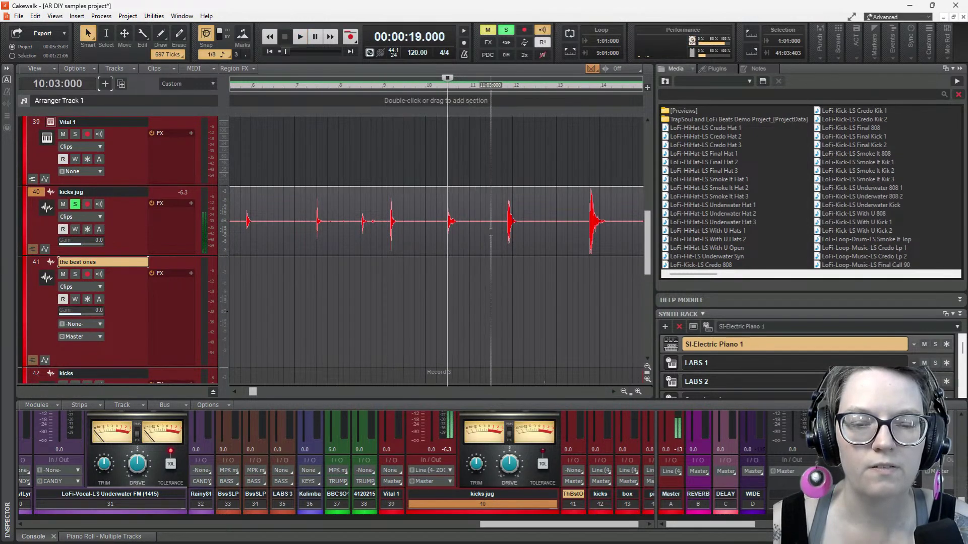
{"action": "key", "text": "space"}
{"action": "key", "text": "space"}
{"action": "key", "text": "space"}
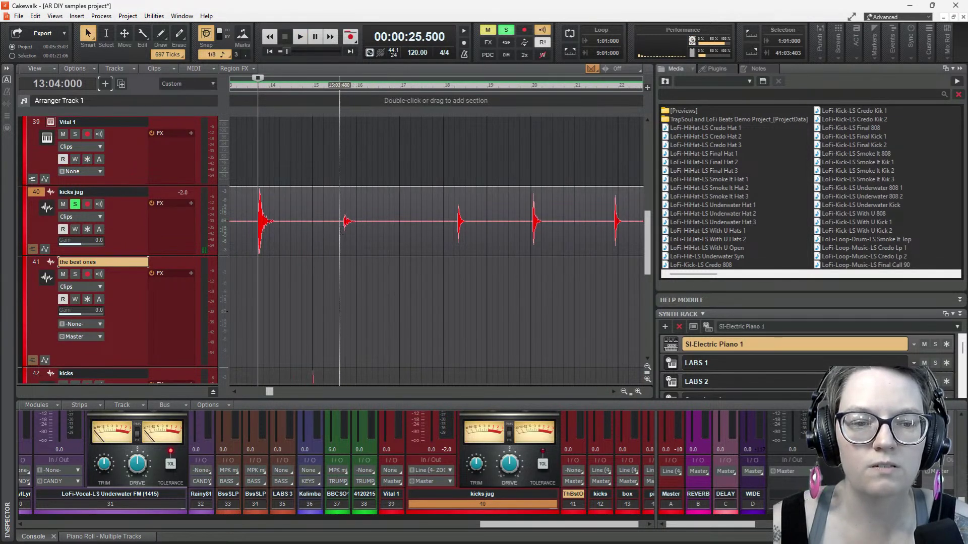
Play the kicks jug hits from 15:03:480, 18:02:000 and 20:01:000
{"action": "left_click", "coordinate": [340, 230]}
{"action": "key", "text": "space"}
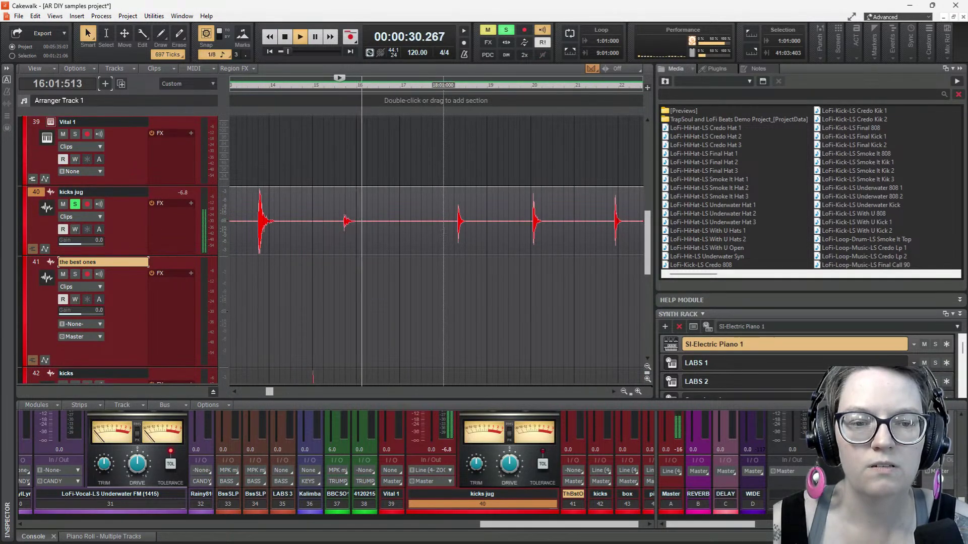
{"action": "key", "text": "space"}
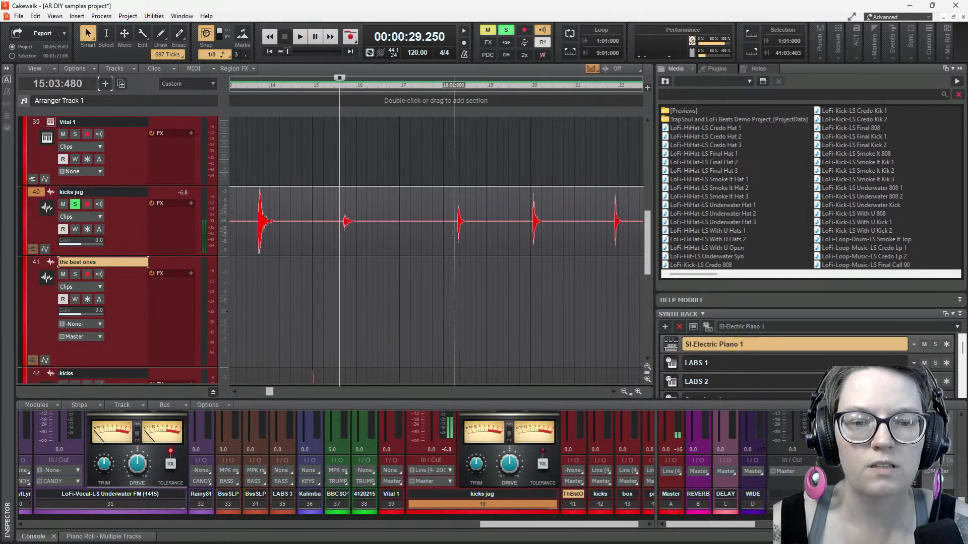
{"action": "key", "text": "space"}
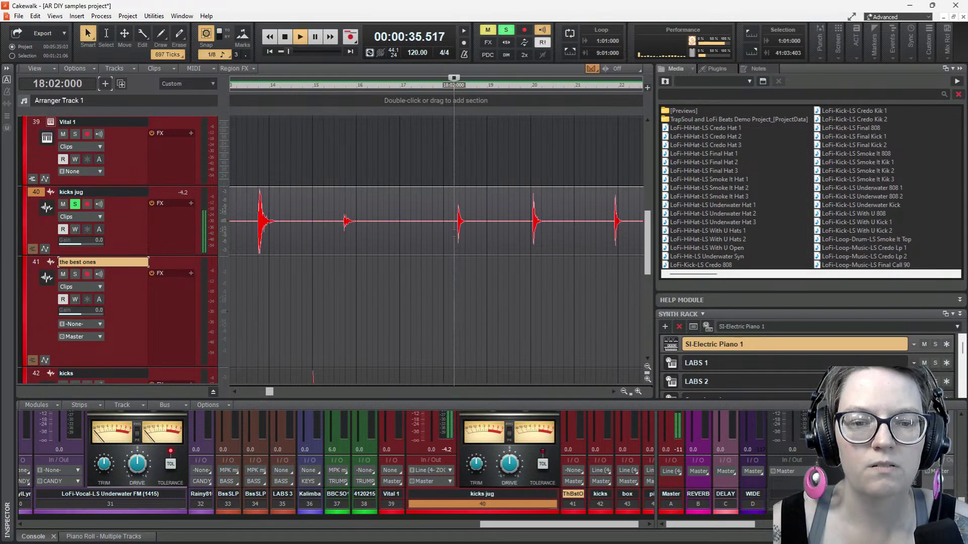
{"action": "key", "text": "space"}
{"action": "left_click", "coordinate": [530, 84]}
{"action": "key", "text": "space"}
{"action": "key", "text": "space"}
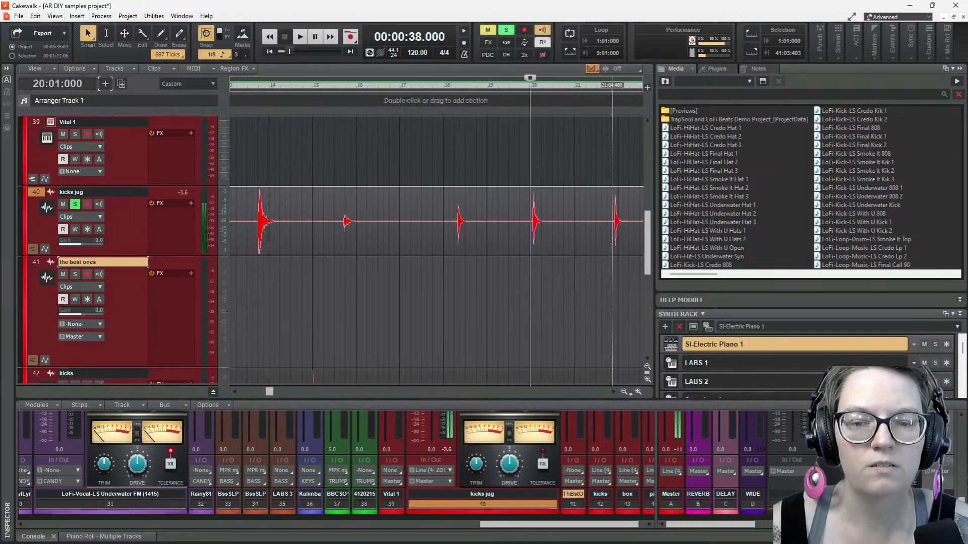
Audition the kicks jug hits at 21:04:480 and 23:02:000
{"action": "key", "text": "space"}
{"action": "key", "text": "space"}
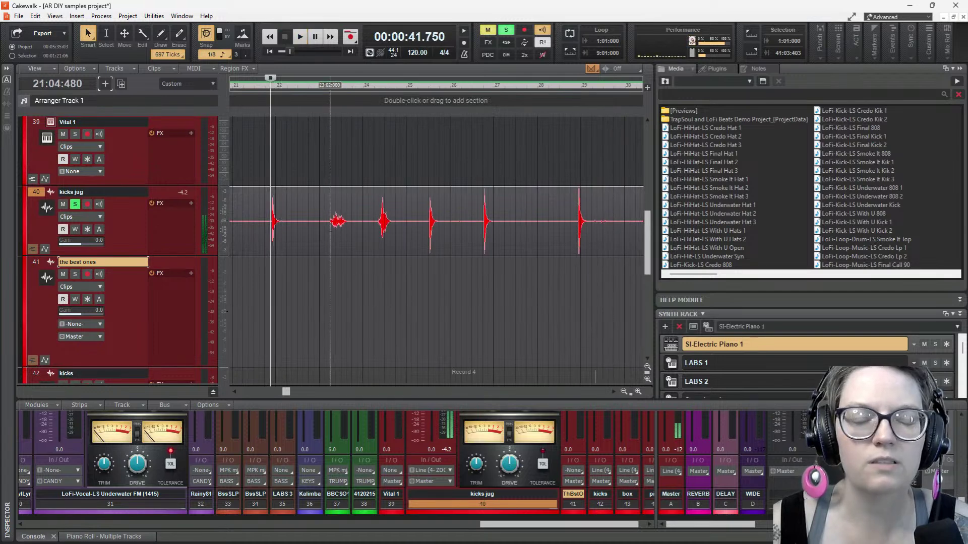
{"action": "left_click", "coordinate": [329, 85]}
{"action": "key", "text": "space"}
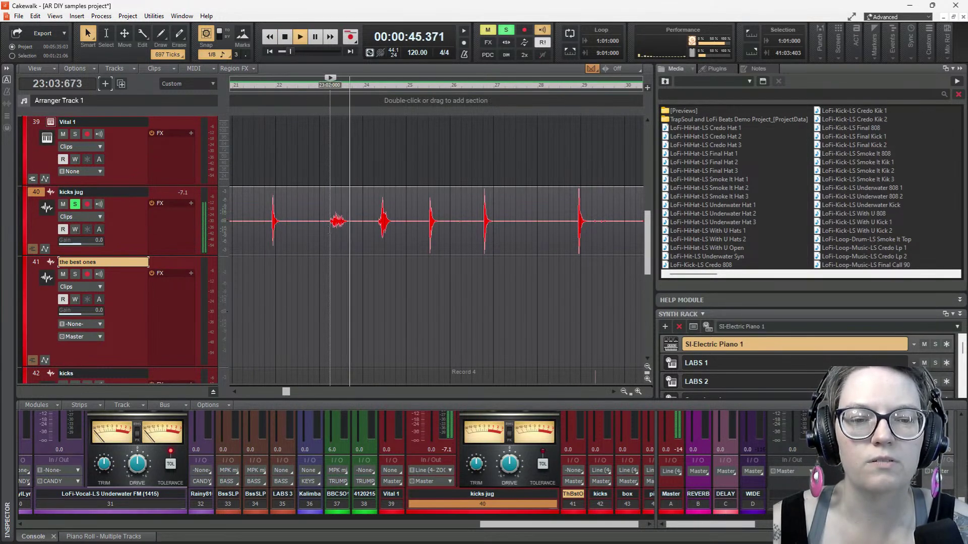
{"action": "key", "text": "space"}
{"action": "key", "text": "space"}
{"action": "key", "text": "space"}
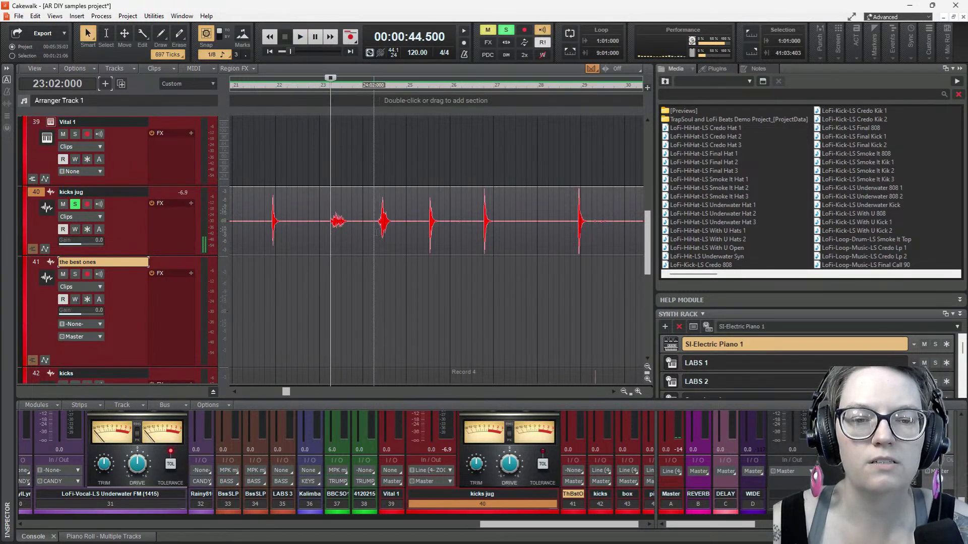
Play the kicks jug hits at 24:02:000 and 25:03:000
{"action": "left_click", "coordinate": [374, 231]}
{"action": "key", "text": "space"}
{"action": "key", "text": "space"}
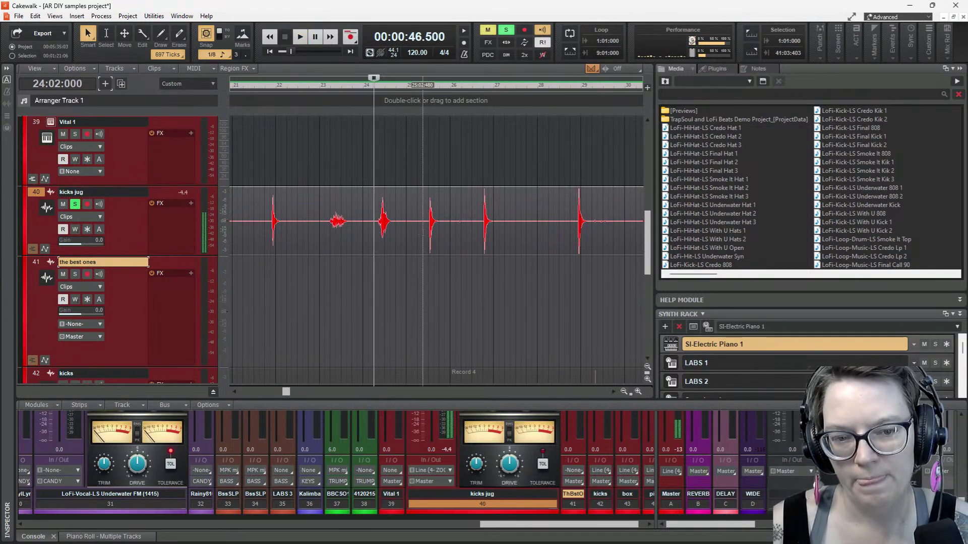
{"action": "key", "text": "space"}
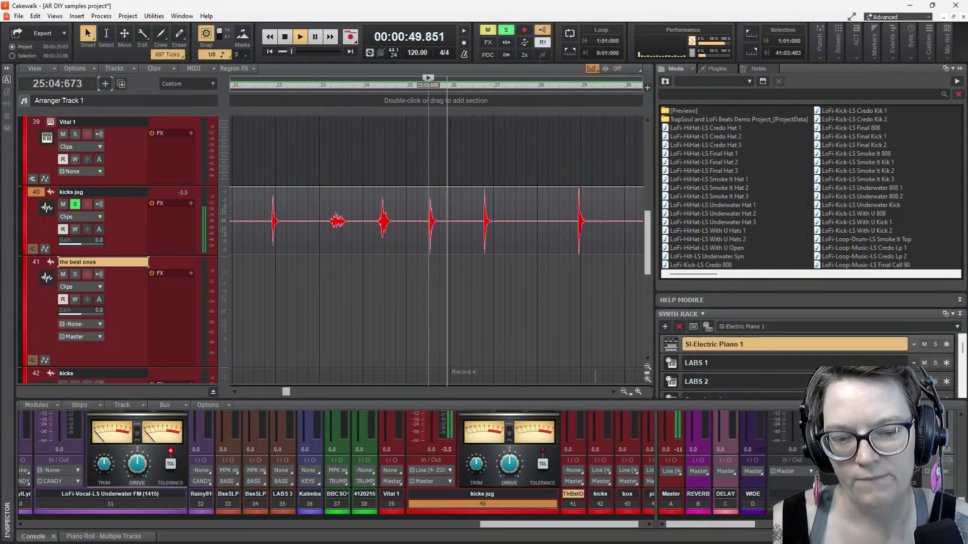
{"action": "key", "text": "space"}
{"action": "key", "text": "space"}
{"action": "key", "text": "space"}
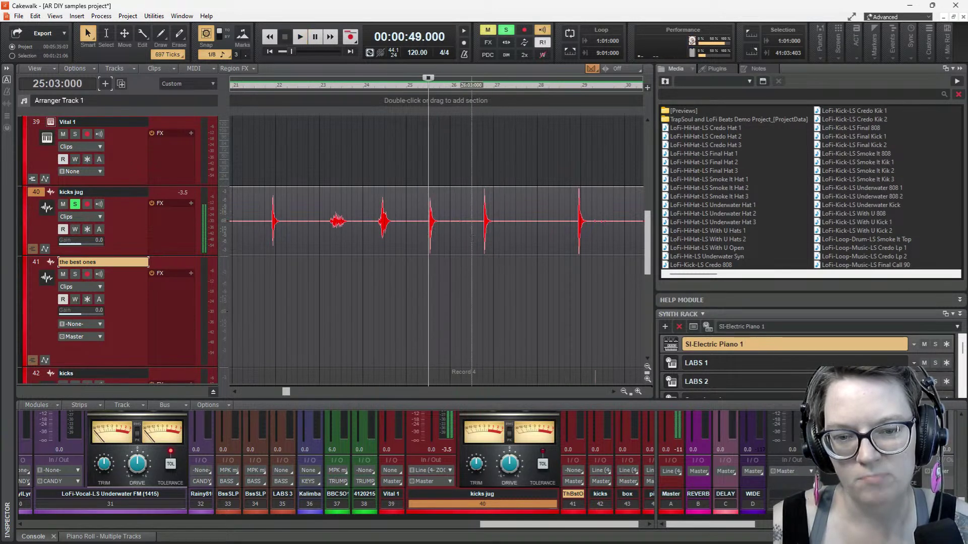
Play the kicks jug hit at 26:04:000 and copy the section from there to 27:01:480 onto the best ones track
{"action": "key", "text": "space"}
{"action": "key", "text": "space"}
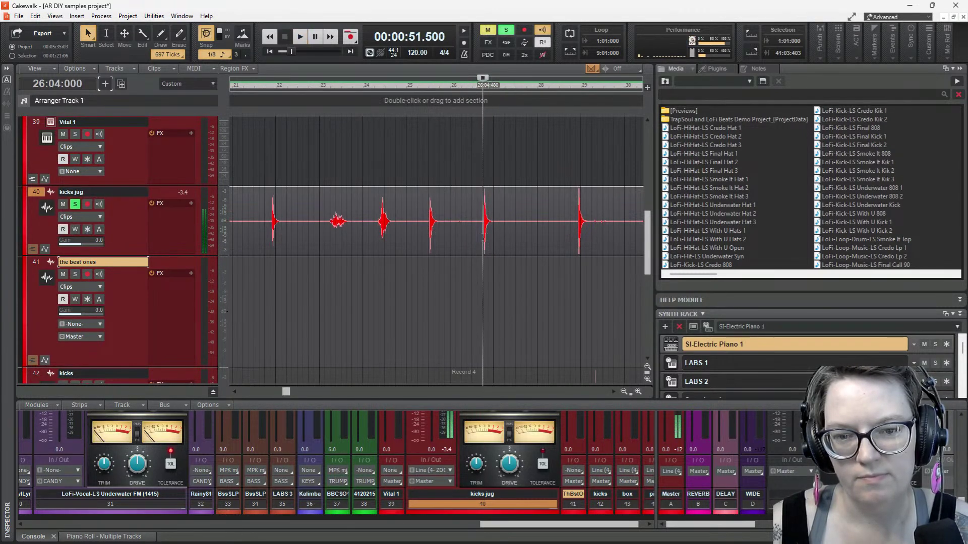
{"action": "left_click_drag", "start_coordinate": [483, 235], "coordinate": [498, 235]}
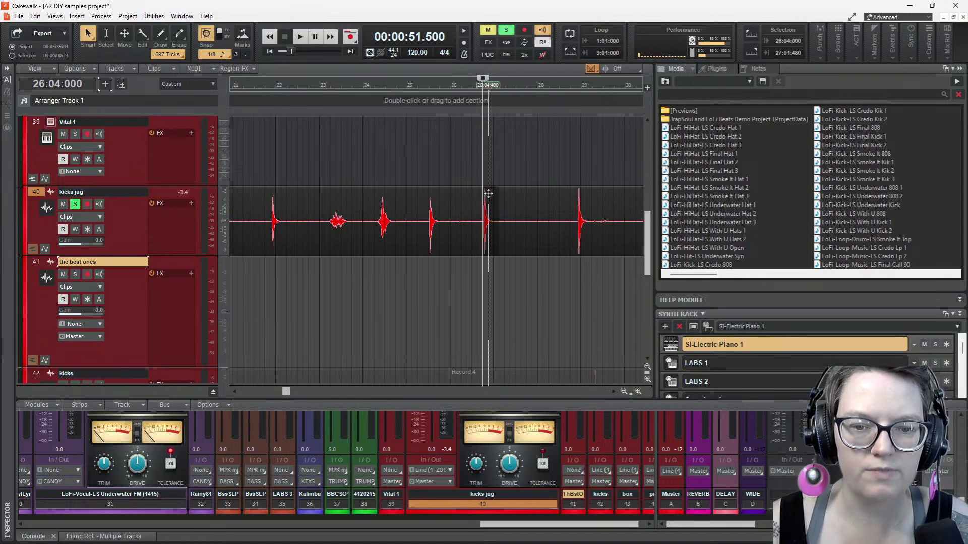
{"action": "left_click_drag", "start_coordinate": [488, 193], "coordinate": [488, 290]}
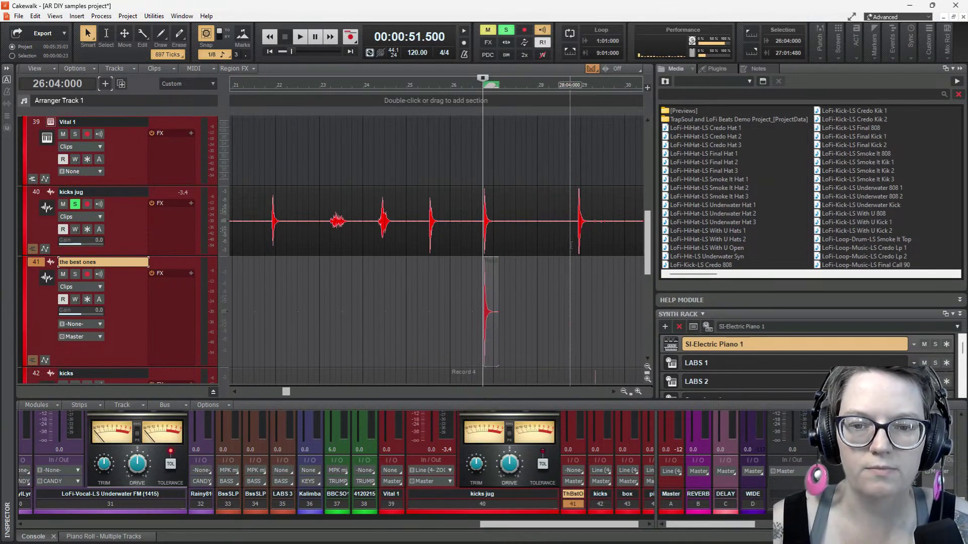
Play the kicks jug hit at 28:04:000 repeatedly
{"action": "left_click", "coordinate": [571, 245]}
{"action": "key", "text": "space"}
{"action": "key", "text": "space"}
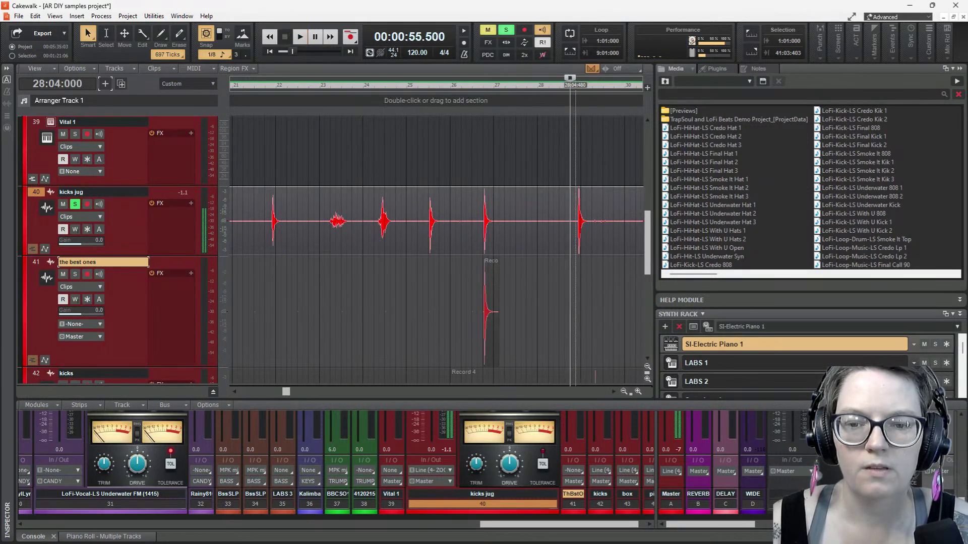
{"action": "key", "text": "space"}
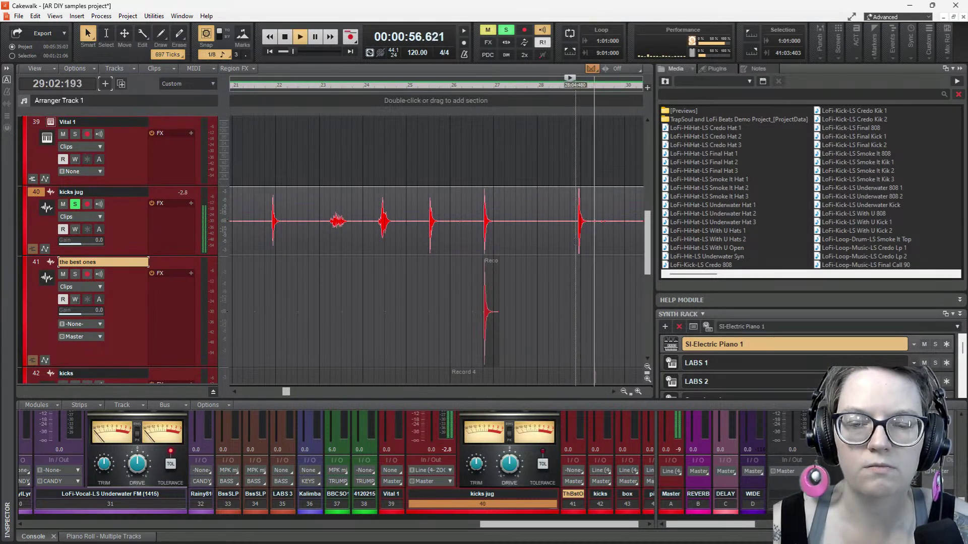
{"action": "key", "text": "space"}
{"action": "key", "text": "space"}
{"action": "key", "text": "space"}
Audition the kicks jug hits in bar 31, at 33:01:480 and at 34:02:000
{"action": "left_click", "coordinate": [348, 242]}
{"action": "key", "text": "space"}
{"action": "key", "text": "space"}
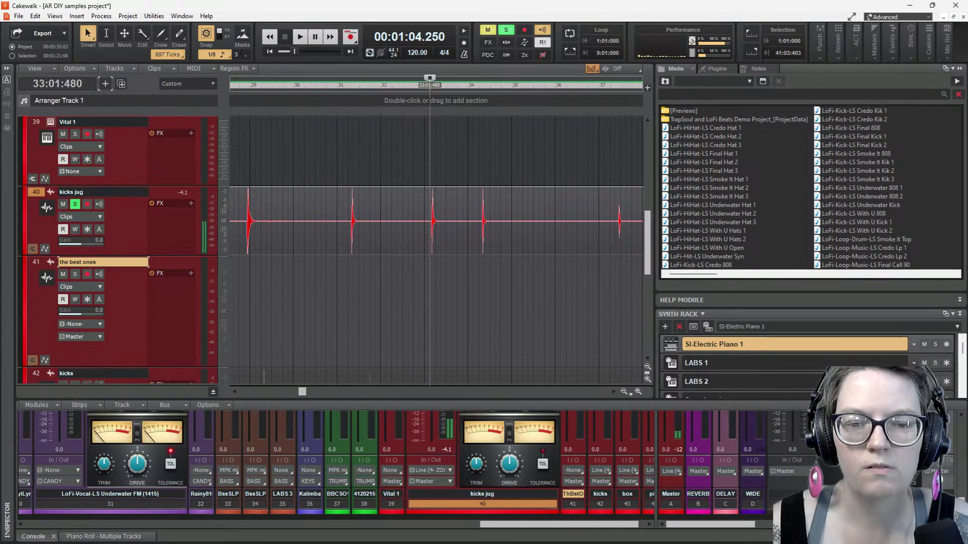
{"action": "key", "text": "space"}
{"action": "key", "text": "space"}
{"action": "key", "text": "space"}
{"action": "key", "text": "space"}
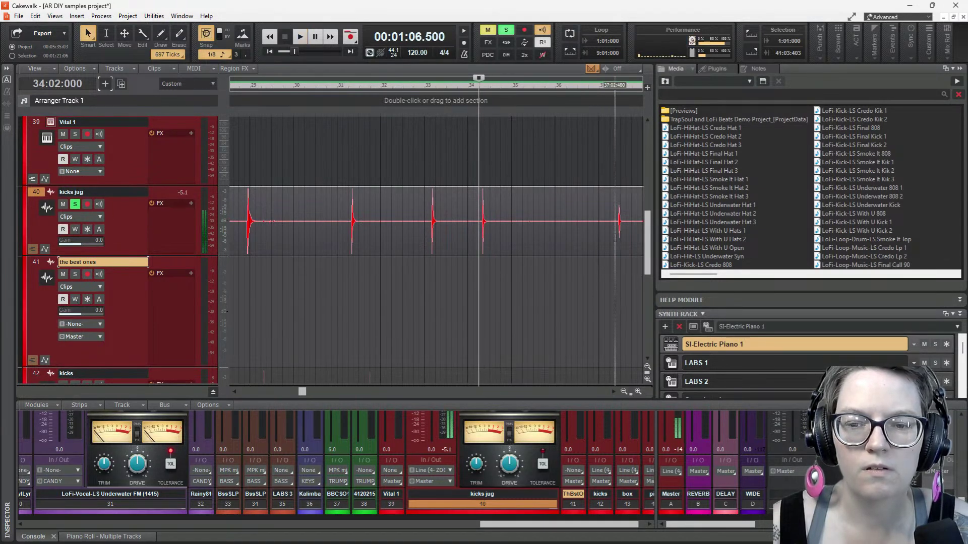
Audition the last three kicks jug hits, from 37:02:480 through 40:02:000
{"action": "left_click", "coordinate": [614, 227]}
{"action": "key", "text": "space"}
{"action": "key", "text": "space"}
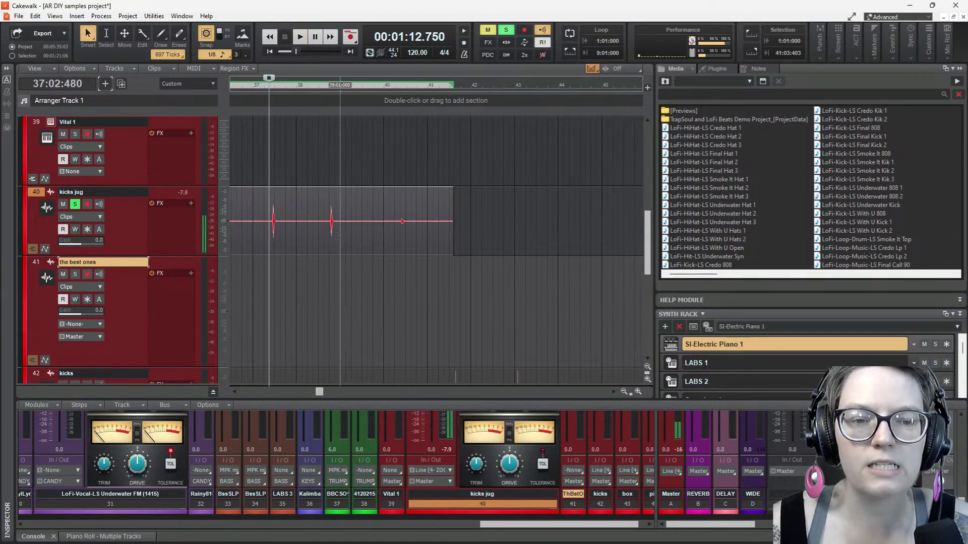
{"action": "left_click", "coordinate": [328, 216]}
{"action": "key", "text": "space"}
{"action": "key", "text": "space"}
{"action": "left_click", "coordinate": [396, 230]}
{"action": "key", "text": "space"}
{"action": "key", "text": "space"}
Replay the kicks jug hits at 25:03:000, 24:02:000 and 28:04:000 to compare them
{"action": "scroll", "coordinate": [383, 212], "scroll_direction": "down", "scroll_amount": 4}
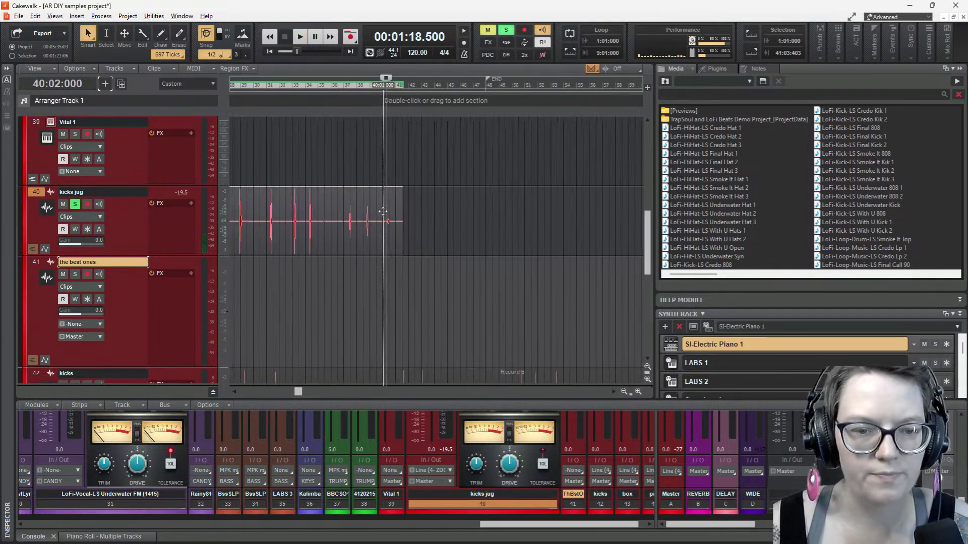
{"action": "scroll", "coordinate": [383, 212], "scroll_direction": "left", "scroll_amount": 5}
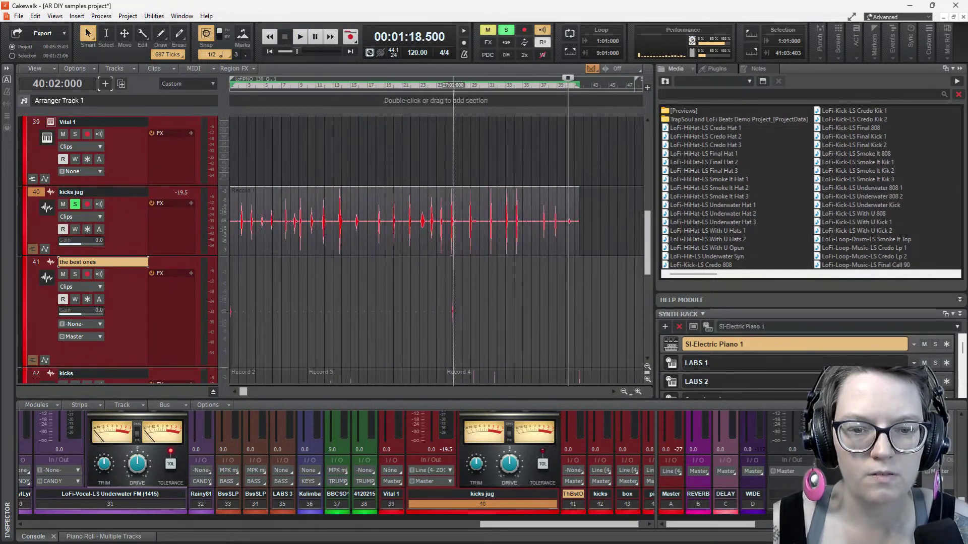
{"action": "scroll", "coordinate": [442, 262], "scroll_direction": "up", "scroll_amount": 4}
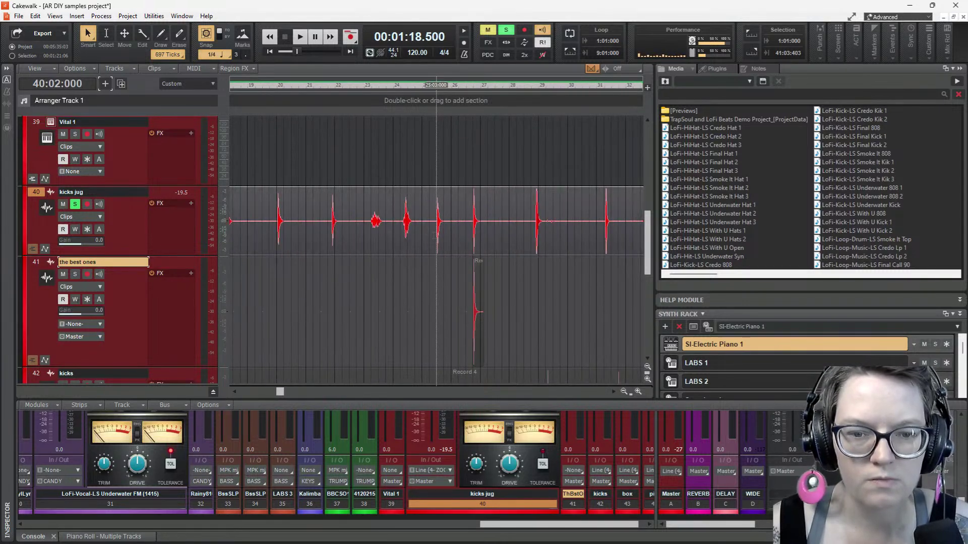
{"action": "key", "text": "space"}
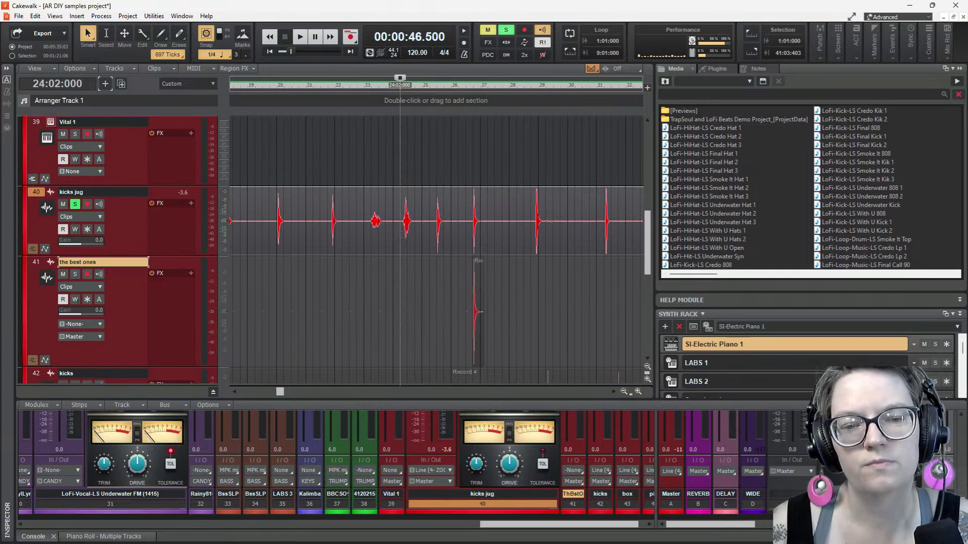
{"action": "key", "text": "space"}
{"action": "key", "text": "space"}
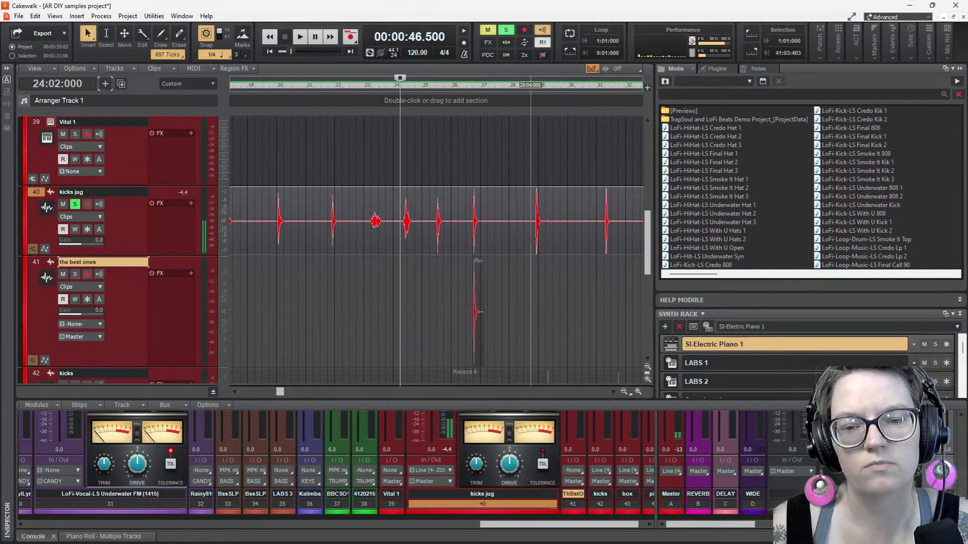
{"action": "key", "text": "space"}
{"action": "key", "text": "space"}
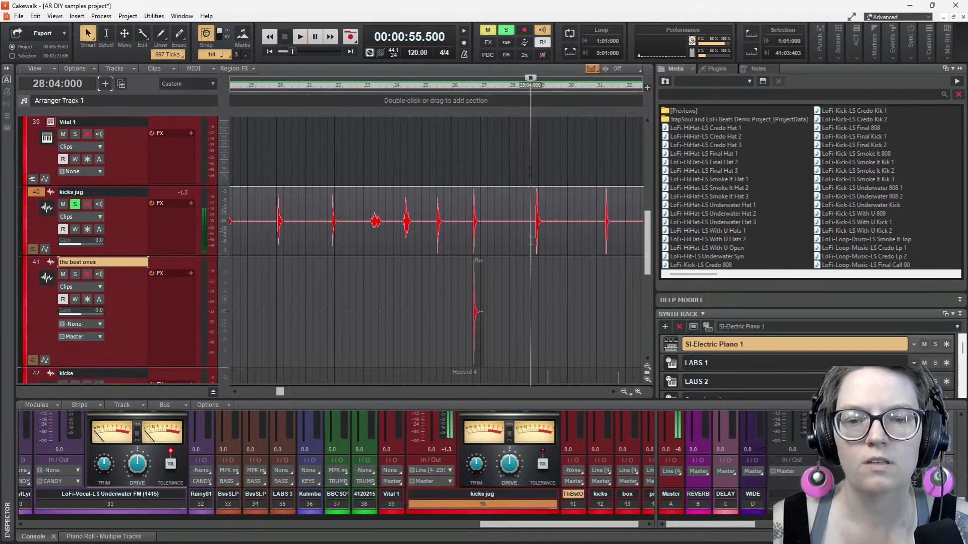
Copy the kicks jug section from 28:04:000 to 29:02:000 onto the best ones track, and switch kicks jug from solo to mute
{"action": "left_click_drag", "start_coordinate": [535, 241], "coordinate": [546, 243]}
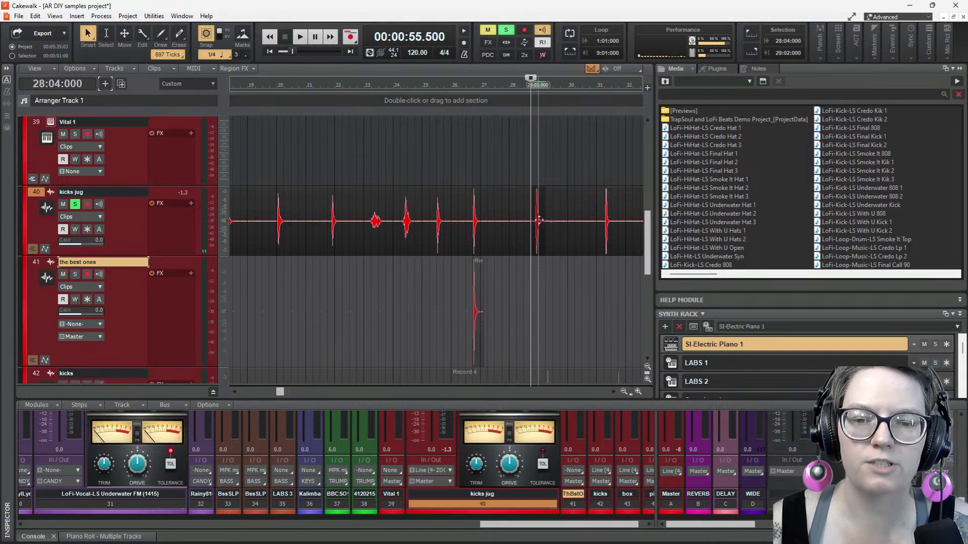
{"action": "left_click_drag", "start_coordinate": [534, 194], "coordinate": [537, 311]}
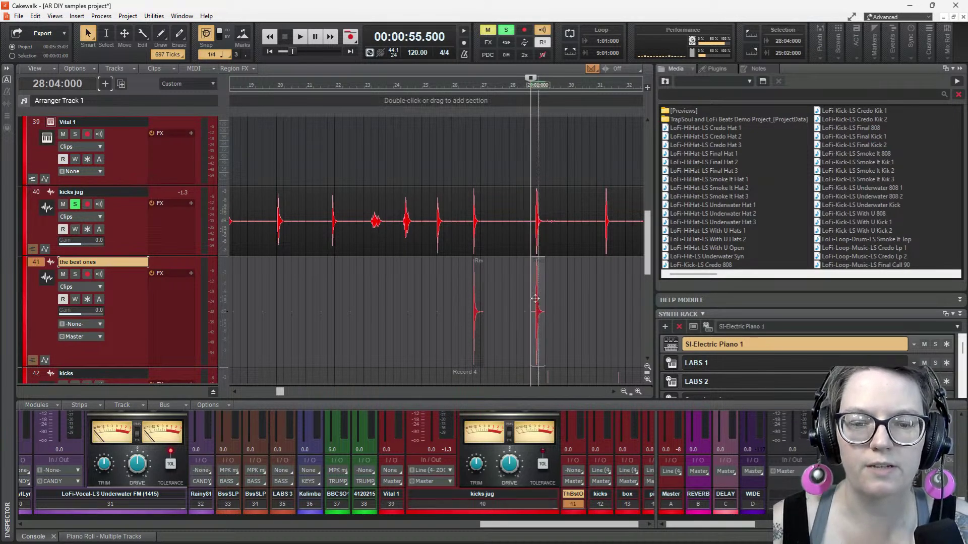
{"action": "scroll", "coordinate": [484, 284], "scroll_direction": "down", "scroll_amount": 1}
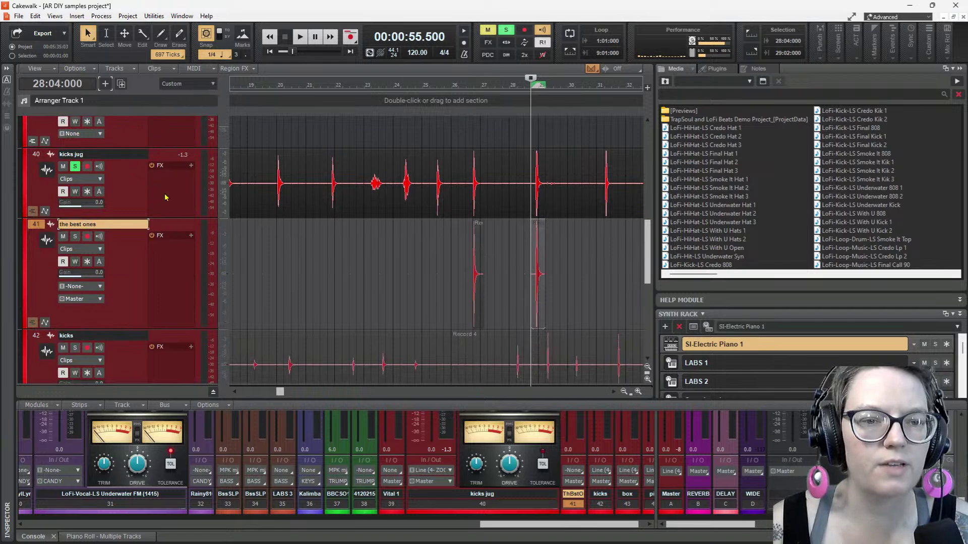
{"action": "left_click", "coordinate": [76, 168]}
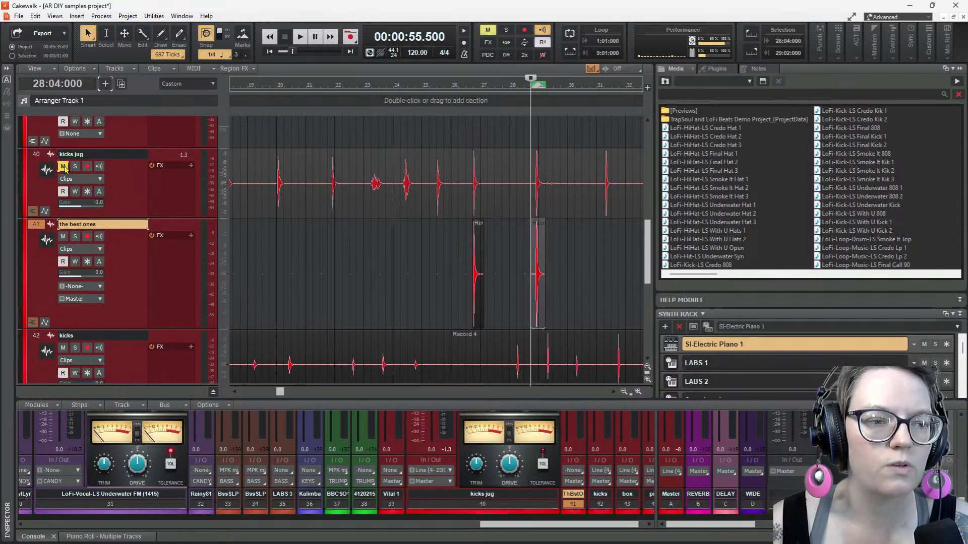
Gather the hits near the start of the best ones track, with the two copied hits in bars 1 and 2 and the original one behind them
{"action": "scroll", "coordinate": [280, 257], "scroll_direction": "down", "scroll_amount": 2}
{"action": "scroll", "coordinate": [280, 257], "scroll_direction": "down", "scroll_amount": 2}
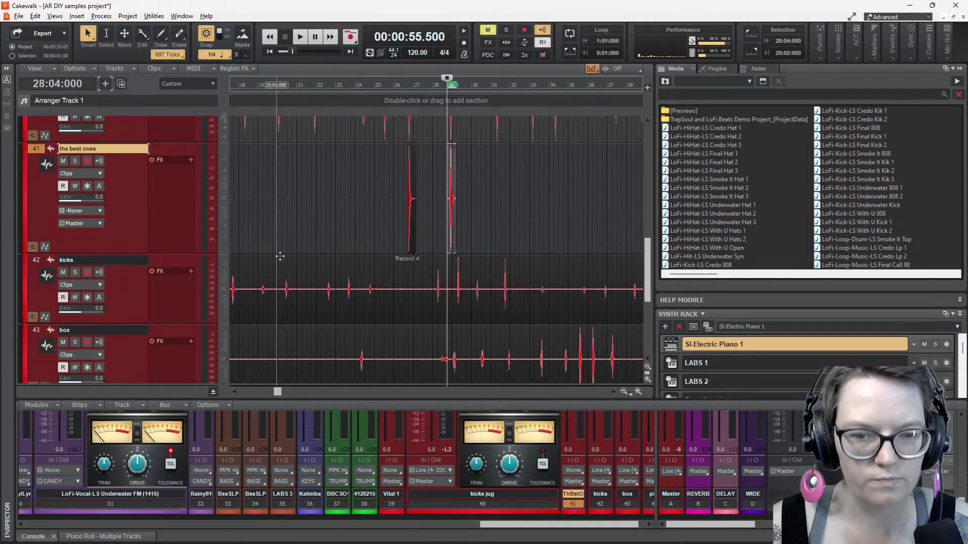
{"action": "left_click_drag", "start_coordinate": [476, 198], "coordinate": [246, 193]}
{"action": "scroll", "coordinate": [247, 193], "scroll_direction": "down", "scroll_amount": 6}
{"action": "scroll", "coordinate": [248, 194], "scroll_direction": "up", "scroll_amount": 7}
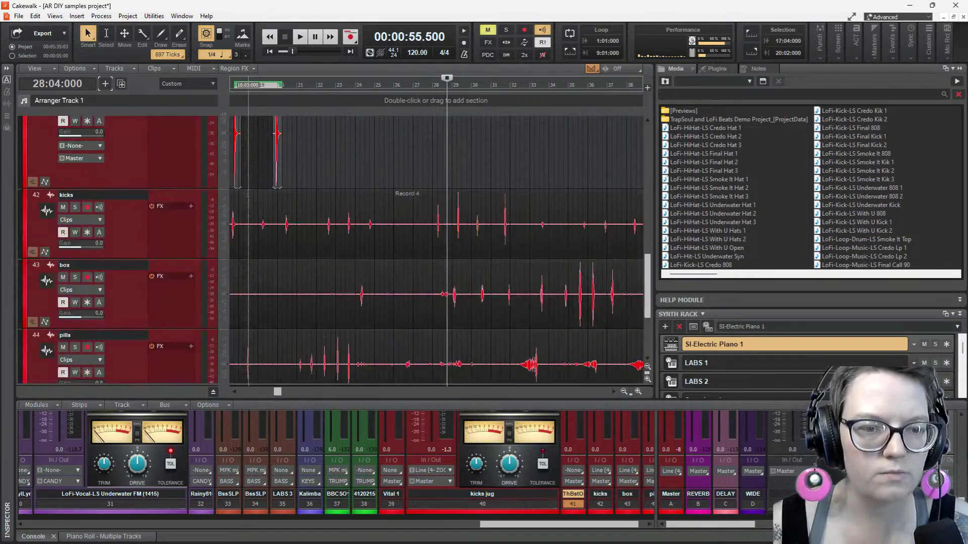
{"action": "scroll", "coordinate": [248, 194], "scroll_direction": "left", "scroll_amount": 3}
{"action": "scroll", "coordinate": [248, 193], "scroll_direction": "left", "scroll_amount": 4}
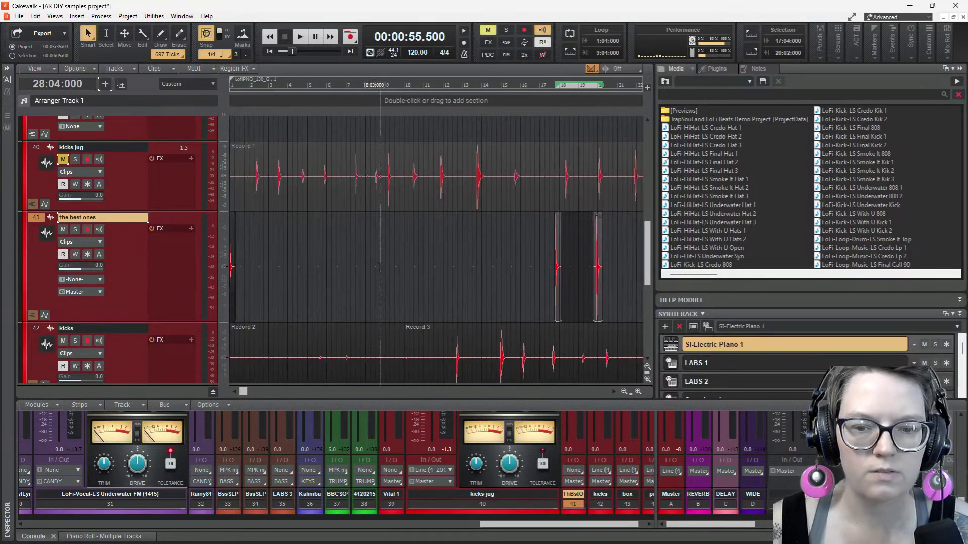
{"action": "left_click_drag", "start_coordinate": [558, 239], "coordinate": [263, 255]}
{"action": "left_click", "coordinate": [321, 252]}
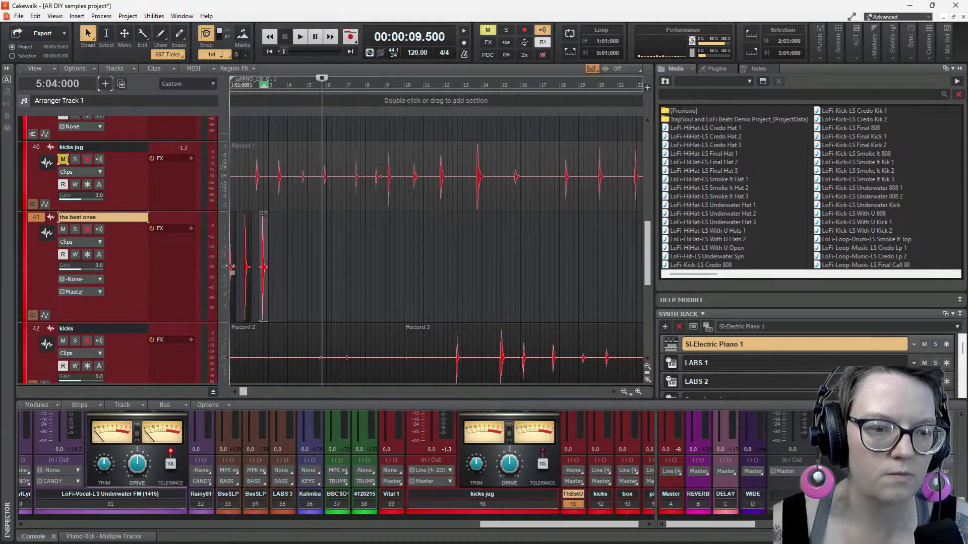
{"action": "left_click_drag", "start_coordinate": [232, 267], "coordinate": [276, 277]}
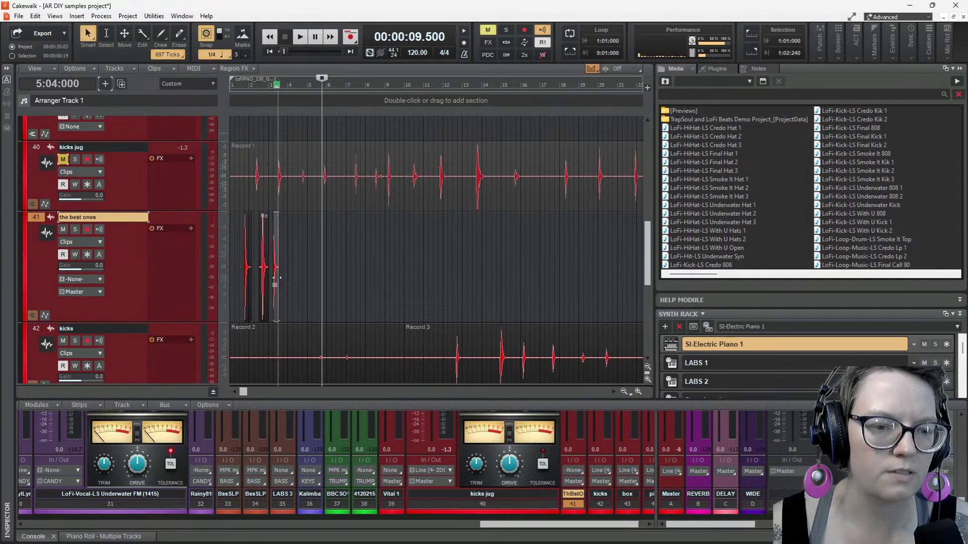
Solo the best ones track and play its collected hits from 1:04:000
{"action": "left_click", "coordinate": [246, 204]}
{"action": "key", "text": "space"}
{"action": "key", "text": "space"}
{"action": "left_click", "coordinate": [75, 230]}
{"action": "key", "text": "space"}
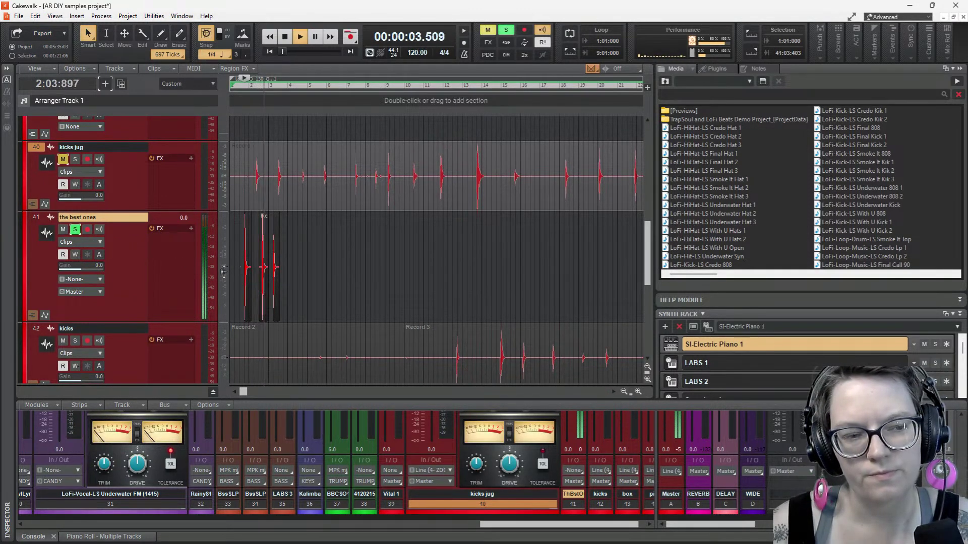
{"action": "key", "text": "space"}
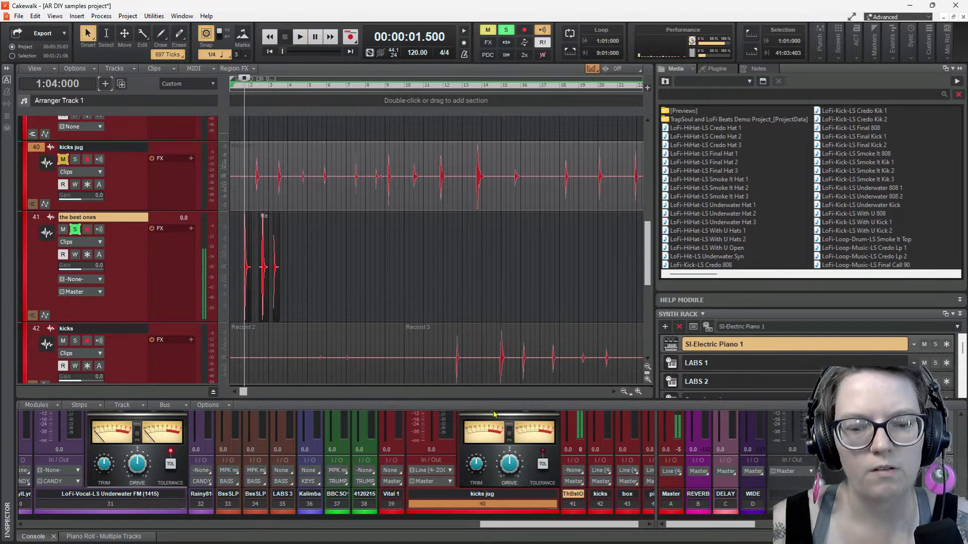
Enlarge the console to examine the kicks jug channel strip modules, and shrink it again
{"action": "left_click_drag", "start_coordinate": [497, 398], "coordinate": [476, 261]}
{"action": "scroll", "coordinate": [385, 210], "scroll_direction": "down", "scroll_amount": 3}
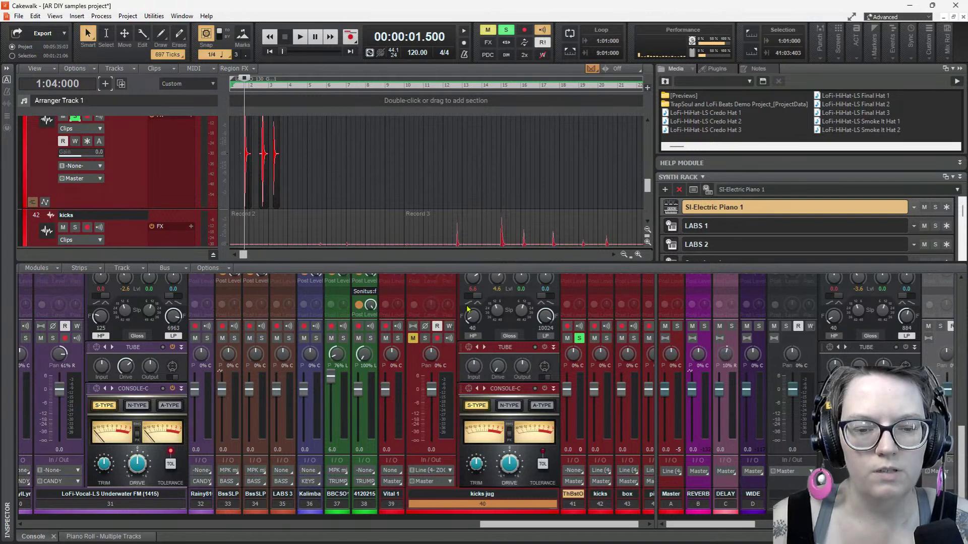
{"action": "scroll", "coordinate": [431, 294], "scroll_direction": "up", "scroll_amount": 1}
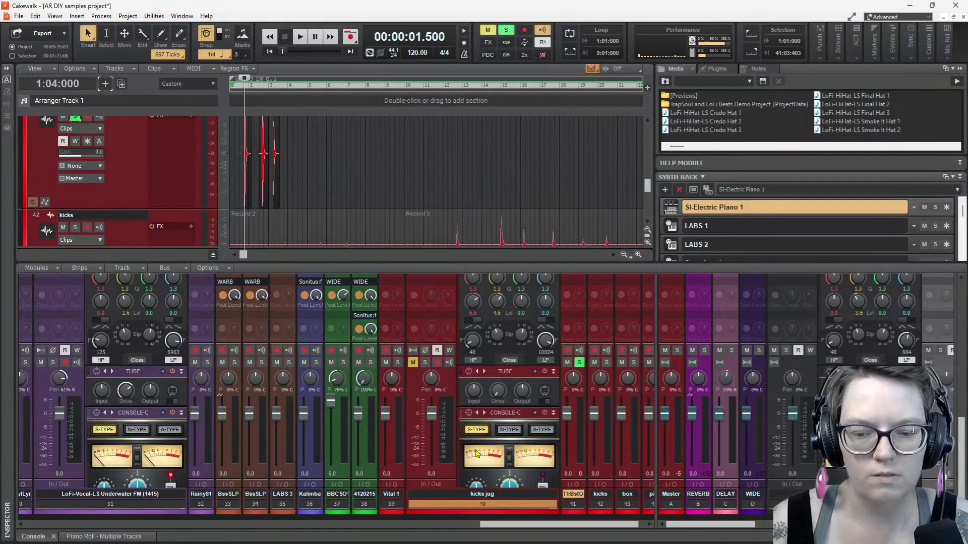
{"action": "left_click_drag", "start_coordinate": [413, 261], "coordinate": [413, 376]}
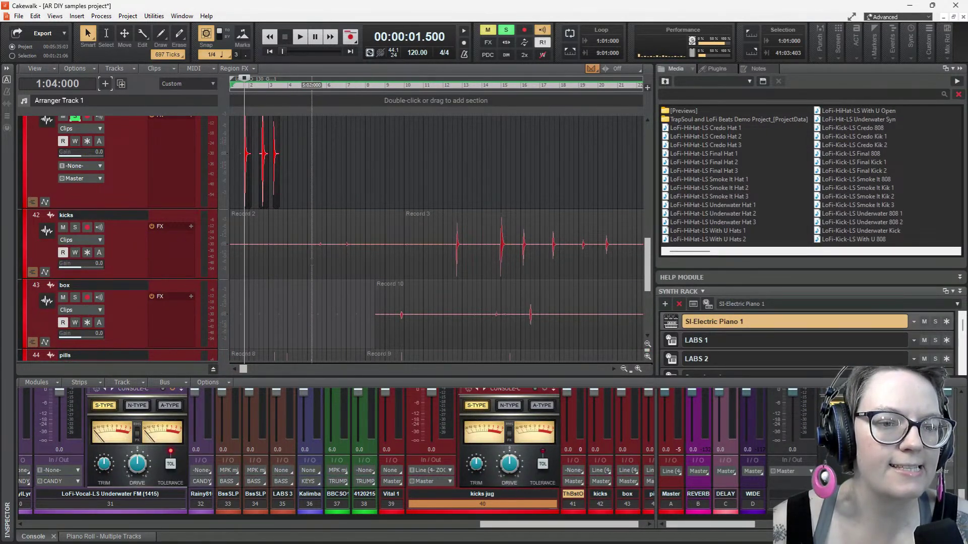
Solo the kicks track and switch off the solo on the best ones track
{"action": "left_click", "coordinate": [315, 259]}
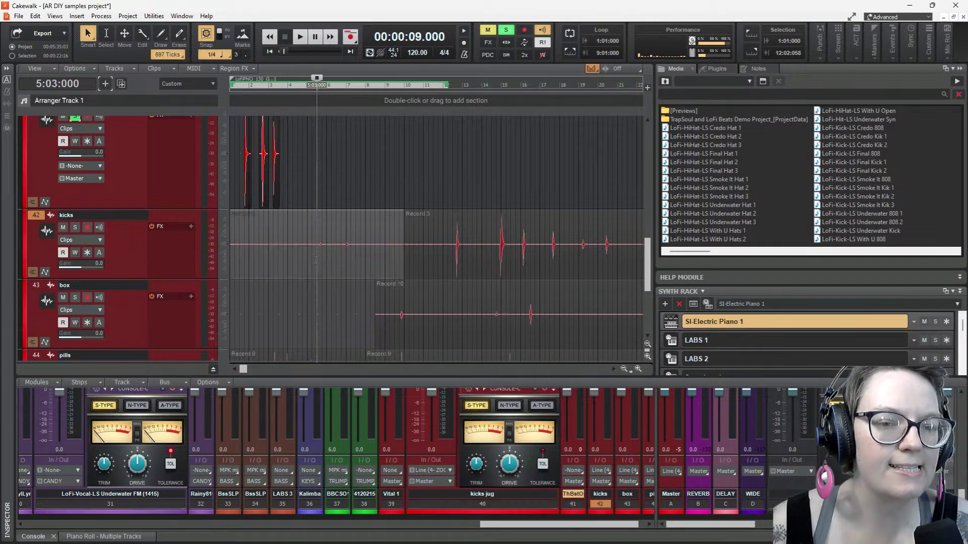
{"action": "left_click", "coordinate": [75, 228]}
{"action": "left_click", "coordinate": [77, 120]}
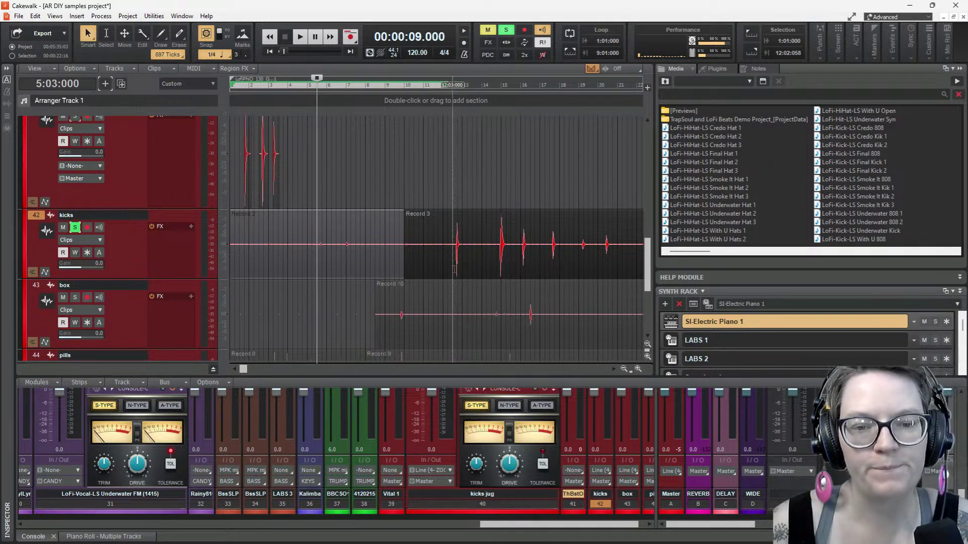
Play the kicks recording from 12:03:000 and audition its individual hits up to 17:03:000
{"action": "left_click", "coordinate": [455, 269]}
{"action": "key", "text": "space"}
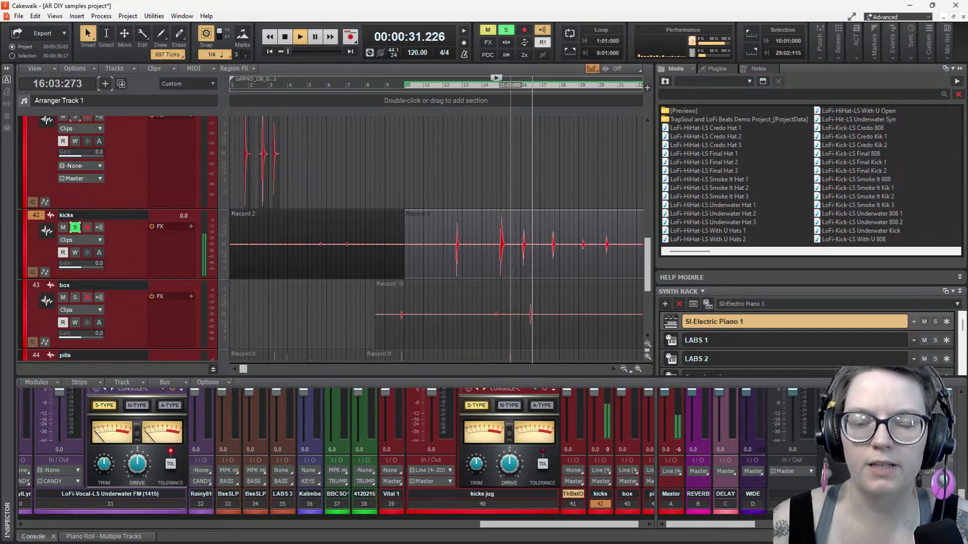
{"action": "key", "text": "space"}
{"action": "key", "text": "space"}
{"action": "key", "text": "space"}
{"action": "left_click", "coordinate": [522, 267]}
{"action": "key", "text": "space"}
{"action": "key", "text": "space"}
{"action": "left_click", "coordinate": [550, 267]}
{"action": "key", "text": "space"}
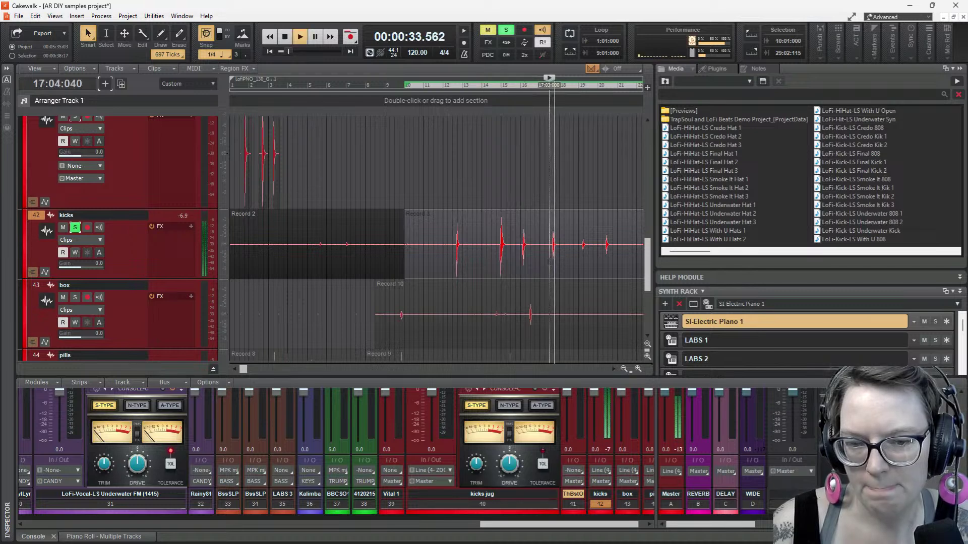
{"action": "key", "text": "space"}
Audition the quieter kicks hits in bar 19 and at 20:02:480
{"action": "scroll", "coordinate": [553, 244], "scroll_direction": "up", "scroll_amount": 5}
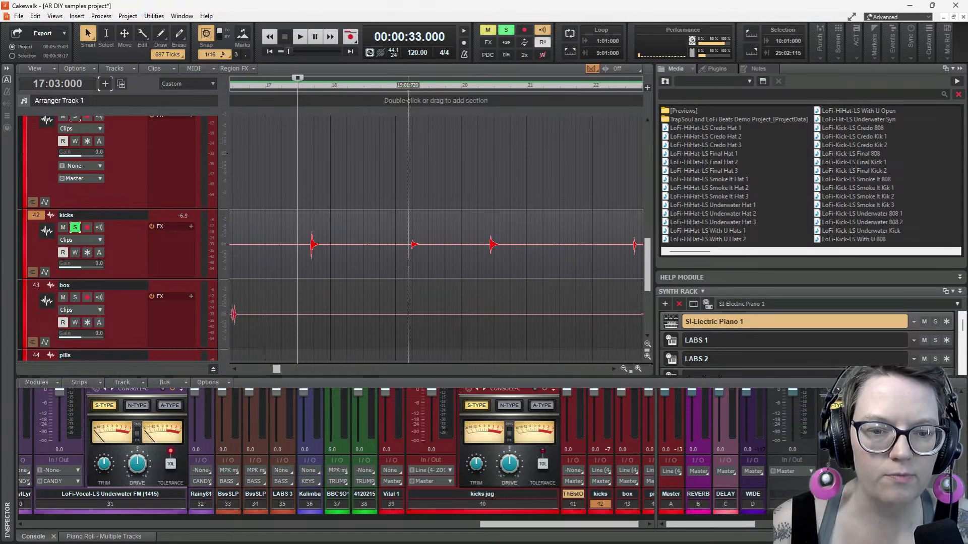
{"action": "key", "text": "space"}
{"action": "key", "text": "space"}
{"action": "key", "text": "space"}
{"action": "key", "text": "space"}
{"action": "left_click", "coordinate": [486, 242]}
{"action": "key", "text": "space"}
{"action": "key", "text": "space"}
Copy the kicks hit at 20:02:480 onto the best ones track, placing it at 20:02:720
{"action": "scroll", "coordinate": [436, 227], "scroll_direction": "right", "scroll_amount": 4}
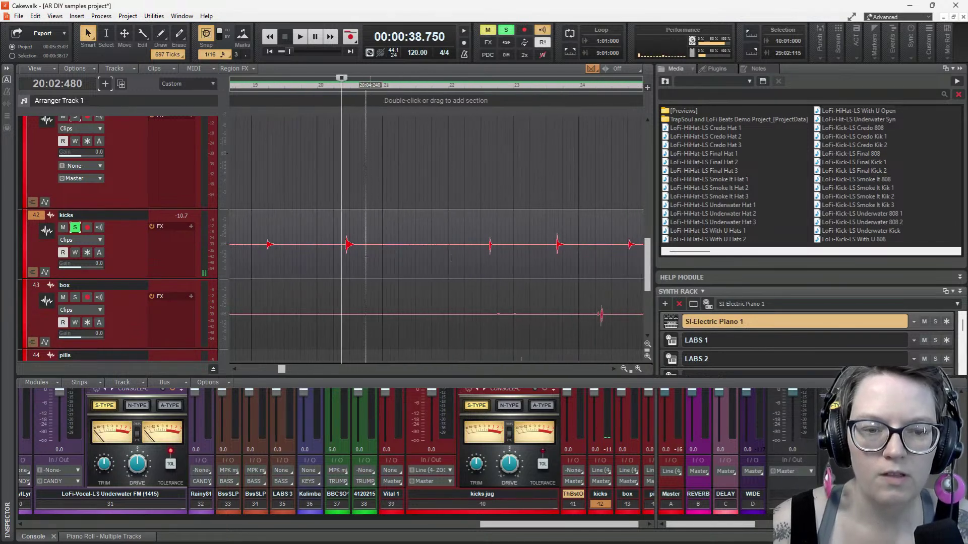
{"action": "left_click_drag", "start_coordinate": [358, 247], "coordinate": [338, 255]}
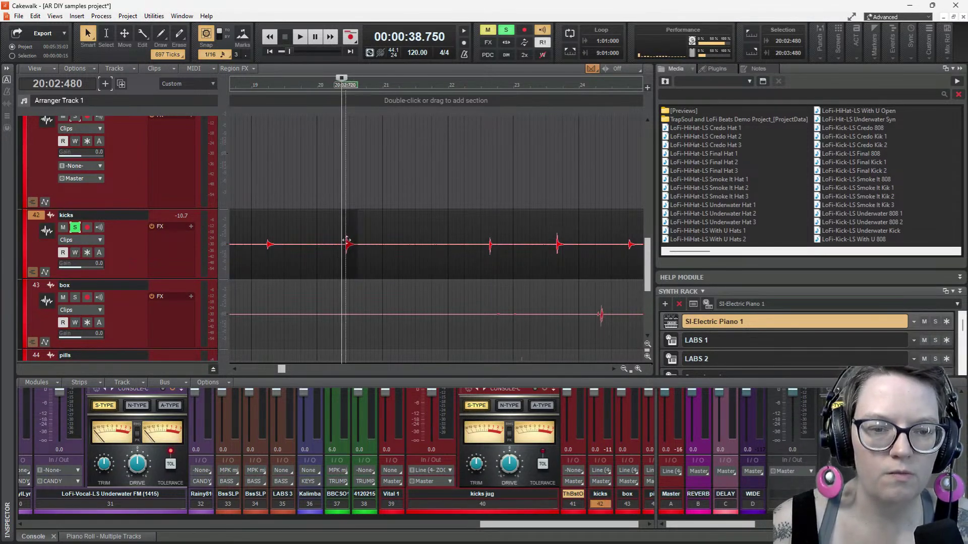
{"action": "left_click_drag", "start_coordinate": [350, 219], "coordinate": [351, 175]}
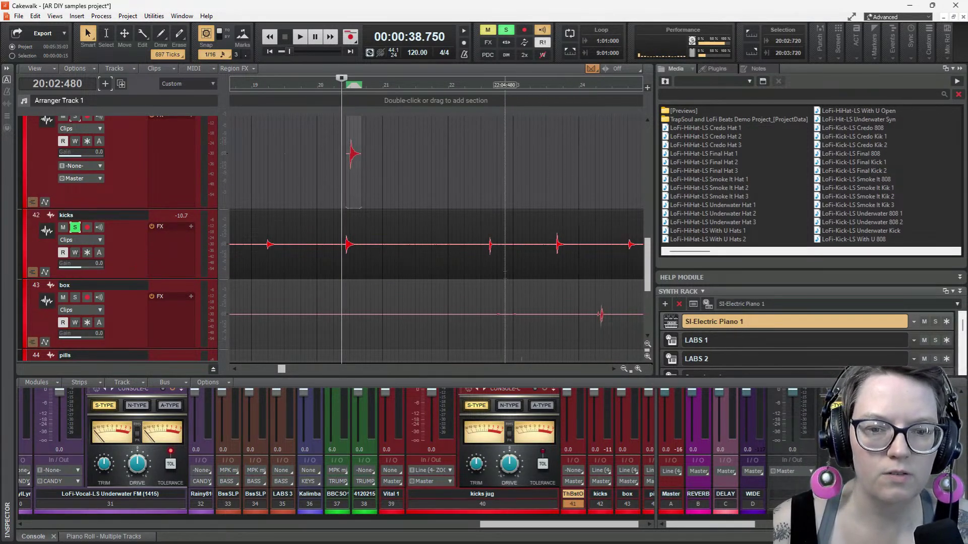
Audition the kicks hits in bar 22, at 23:03:240 and at 24:03:720
{"action": "left_click", "coordinate": [497, 271]}
{"action": "key", "text": "space"}
{"action": "key", "text": "space"}
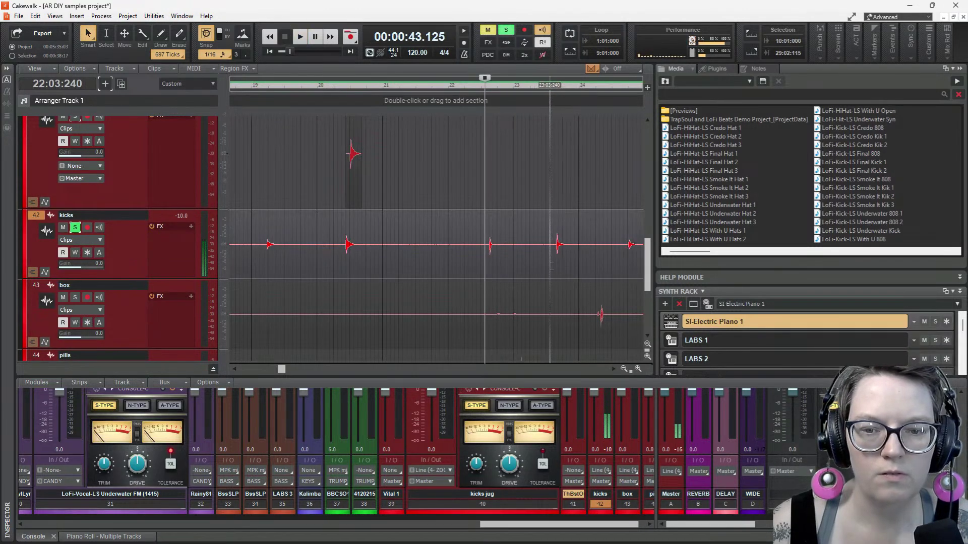
{"action": "left_click", "coordinate": [551, 266]}
{"action": "key", "text": "space"}
{"action": "key", "text": "space"}
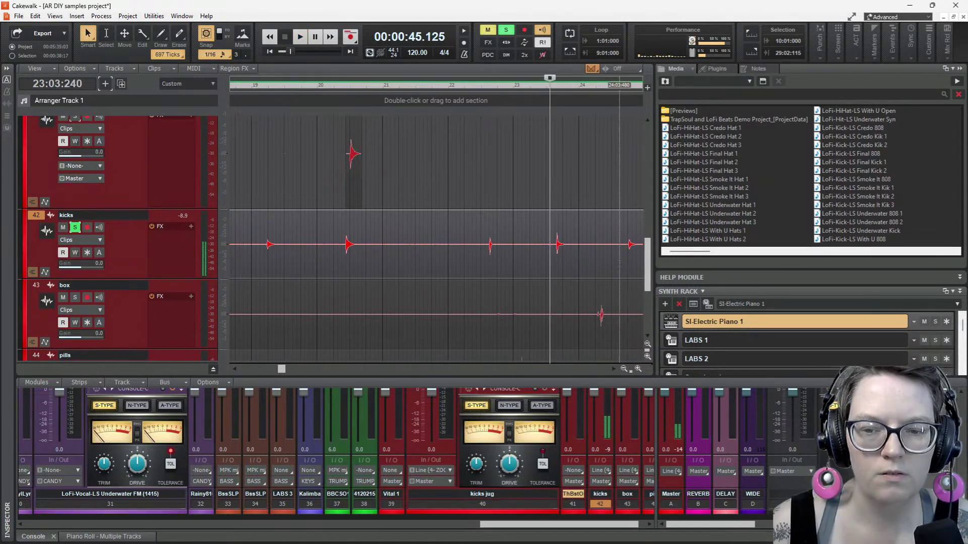
{"action": "key", "text": "space"}
{"action": "key", "text": "space"}
{"action": "scroll", "coordinate": [466, 248], "scroll_direction": "right", "scroll_amount": 2}
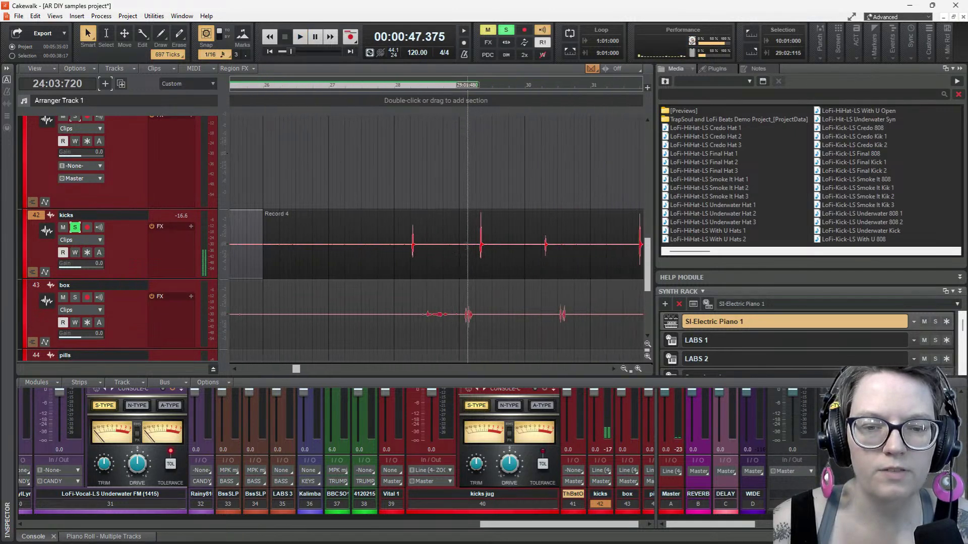
Play the kicks hits at 28:02:000 and 29:02:000 in the Record 4 clip, replaying the first one several times
{"action": "left_click", "coordinate": [409, 256]}
{"action": "key", "text": "space"}
{"action": "key", "text": "space"}
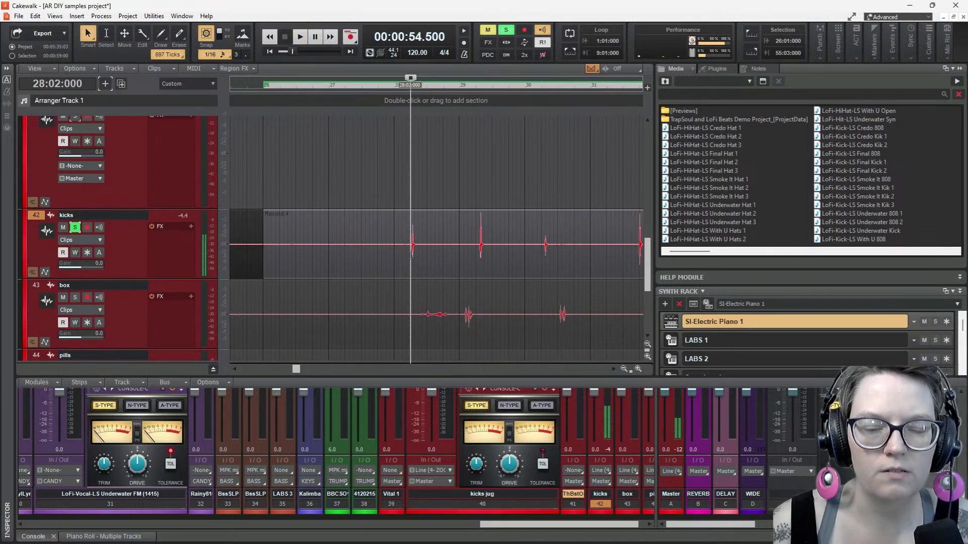
{"action": "key", "text": "space"}
{"action": "key", "text": "space"}
{"action": "key", "text": "space"}
{"action": "key", "text": "space"}
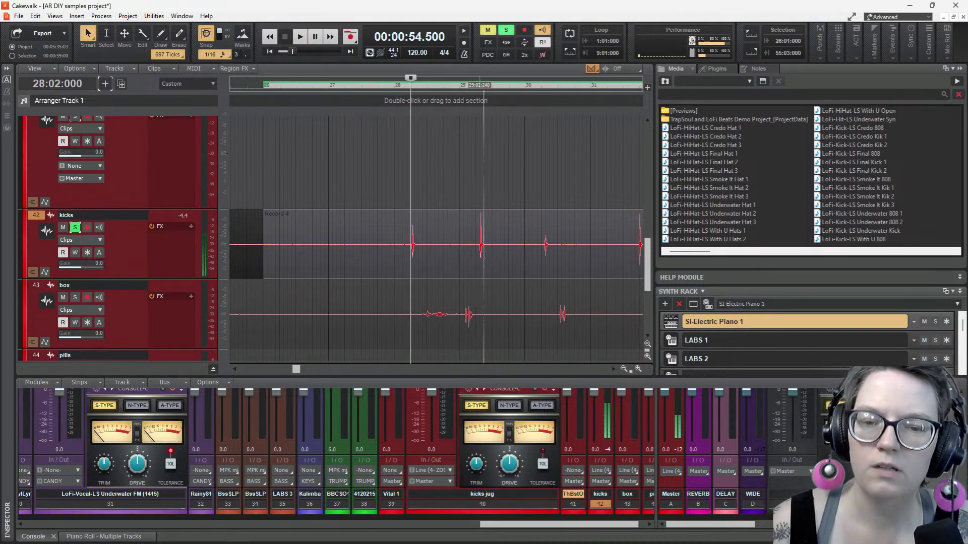
{"action": "key", "text": "space"}
{"action": "key", "text": "space"}
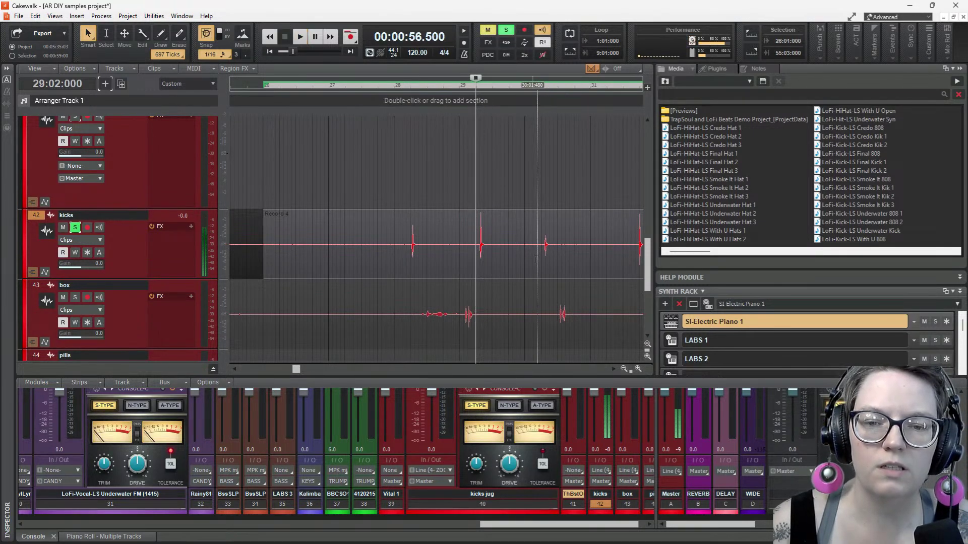
Play the kicks hit at 30:02:000 and copy it onto the best ones track
{"action": "left_click", "coordinate": [540, 256]}
{"action": "key", "text": "space"}
{"action": "key", "text": "space"}
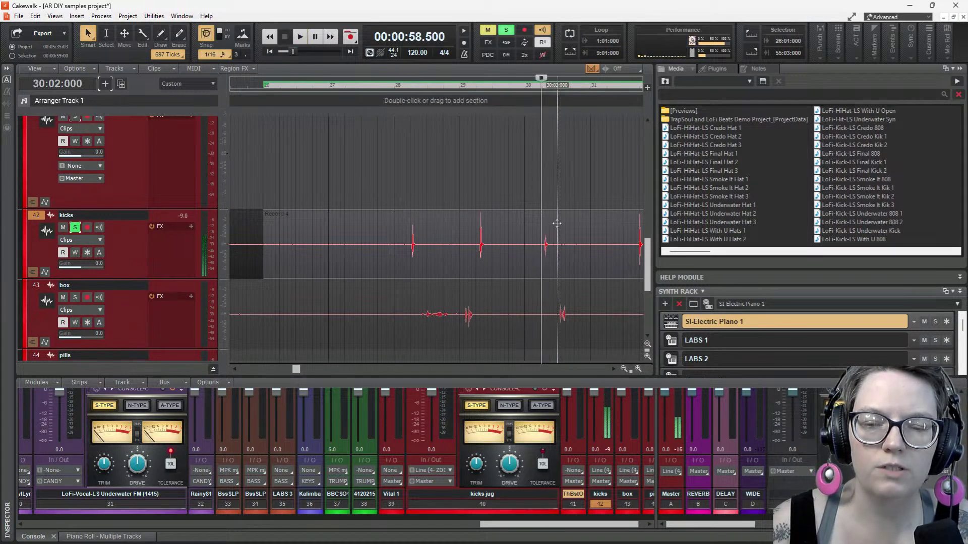
{"action": "scroll", "coordinate": [557, 223], "scroll_direction": "right", "scroll_amount": 2}
{"action": "left_click_drag", "start_coordinate": [471, 250], "coordinate": [461, 172]}
Audition the kicks hits at 31:03:720, at 33:03:480, late in bar 35 and at 36:04:480
{"action": "left_click", "coordinate": [556, 260]}
{"action": "key", "text": "space"}
{"action": "key", "text": "space"}
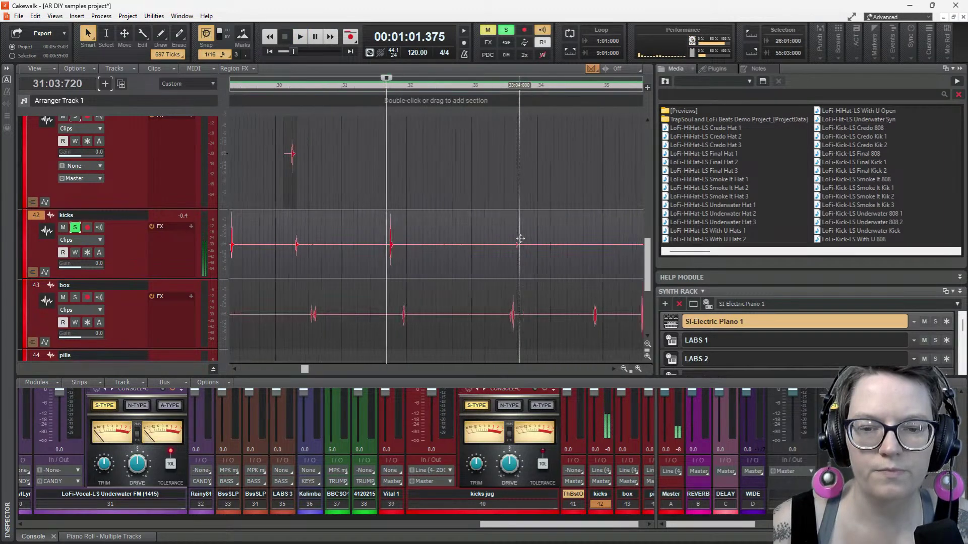
{"action": "scroll", "coordinate": [520, 239], "scroll_direction": "right", "scroll_amount": 3}
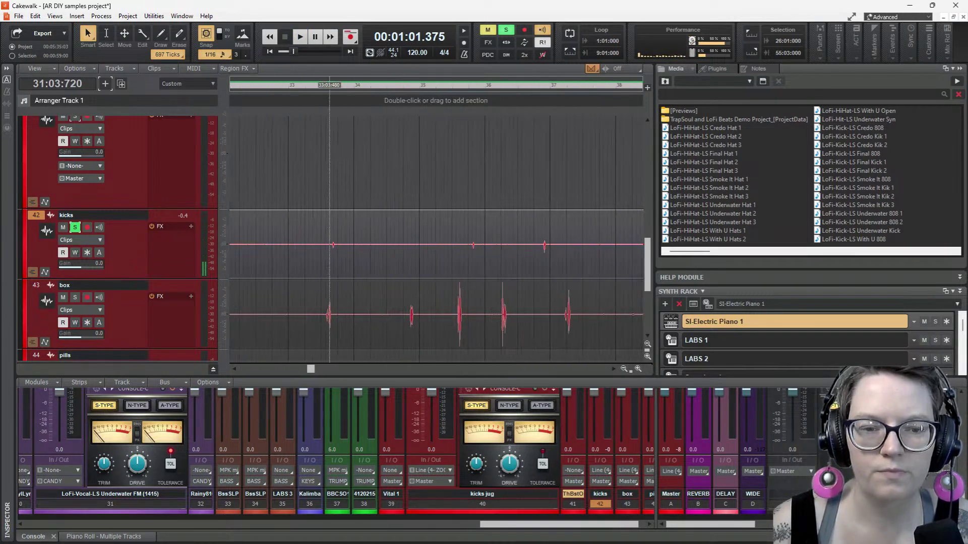
{"action": "key", "text": "space"}
{"action": "key", "text": "space"}
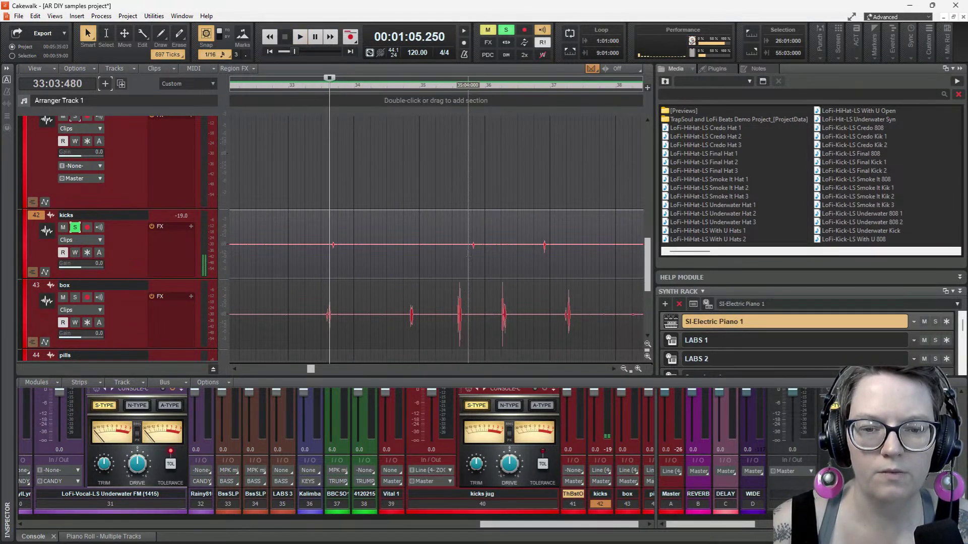
{"action": "left_click", "coordinate": [469, 251]}
{"action": "key", "text": "space"}
{"action": "key", "text": "space"}
{"action": "left_click", "coordinate": [542, 237]}
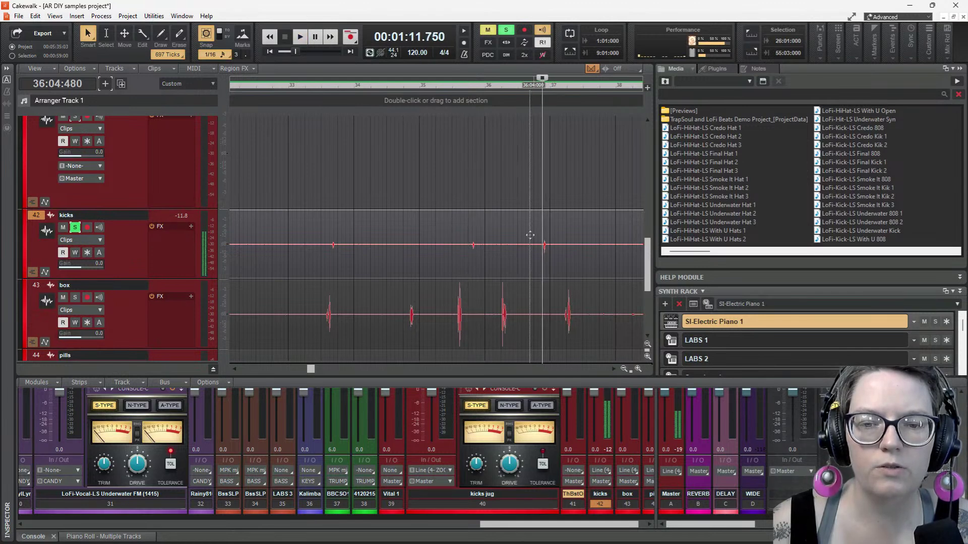
Audition the kicks hits at 38:02:480 and at the end of bar 39
{"action": "scroll", "coordinate": [530, 235], "scroll_direction": "right", "scroll_amount": 3}
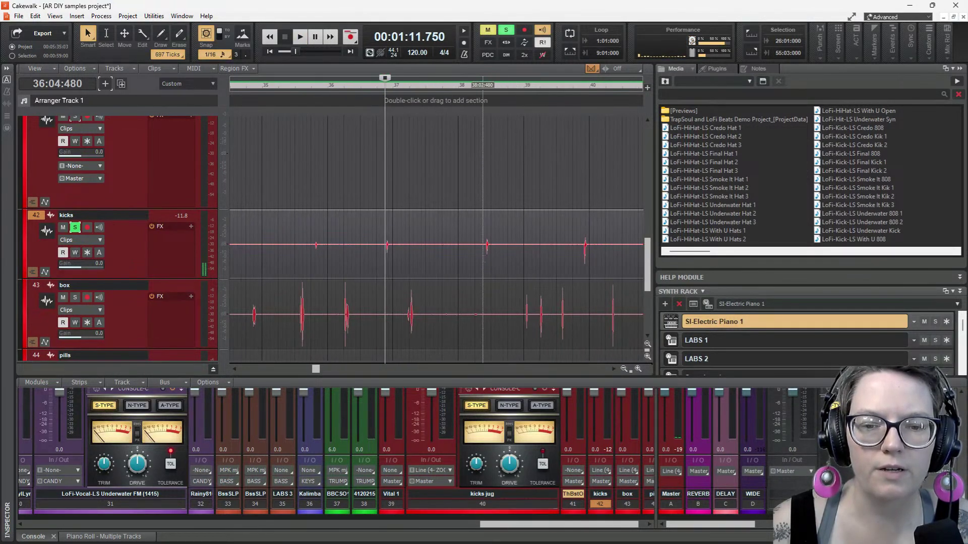
{"action": "left_click", "coordinate": [483, 255]}
{"action": "key", "text": "space"}
{"action": "key", "text": "space"}
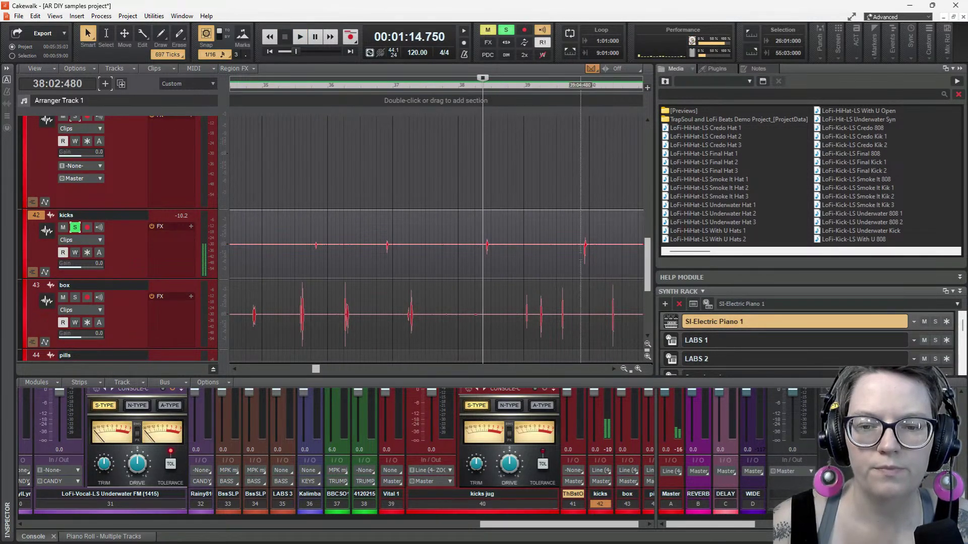
{"action": "left_click", "coordinate": [584, 247]}
{"action": "key", "text": "space"}
{"action": "key", "text": "space"}
Audition the louder kicks hits at 41:03:240 and 43:01:000
{"action": "scroll", "coordinate": [554, 247], "scroll_direction": "right", "scroll_amount": 4}
{"action": "left_click", "coordinate": [481, 262]}
{"action": "key", "text": "space"}
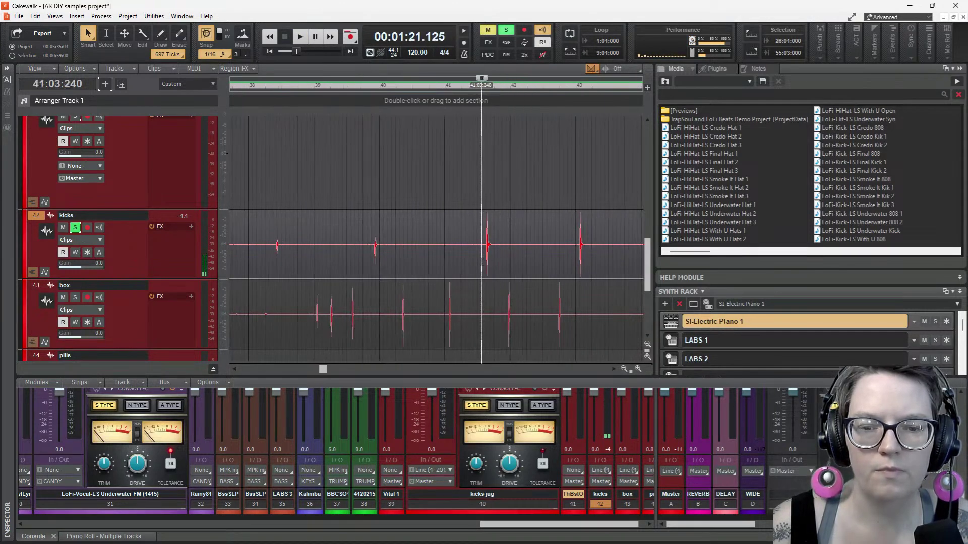
{"action": "key", "text": "space"}
{"action": "scroll", "coordinate": [550, 247], "scroll_direction": "right", "scroll_amount": 1}
{"action": "left_click", "coordinate": [536, 257]}
{"action": "key", "text": "space"}
{"action": "key", "text": "space"}
Audition the kicks hits at 45:04:000, 47:01:720 and 48:04:720
{"action": "scroll", "coordinate": [524, 247], "scroll_direction": "right", "scroll_amount": 4}
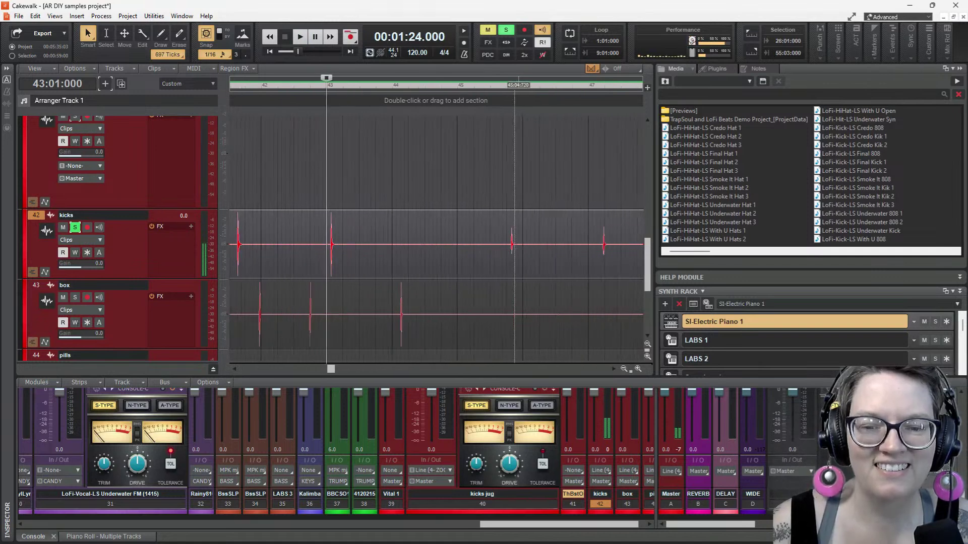
{"action": "left_click", "coordinate": [506, 247]}
{"action": "key", "text": "space"}
{"action": "key", "text": "space"}
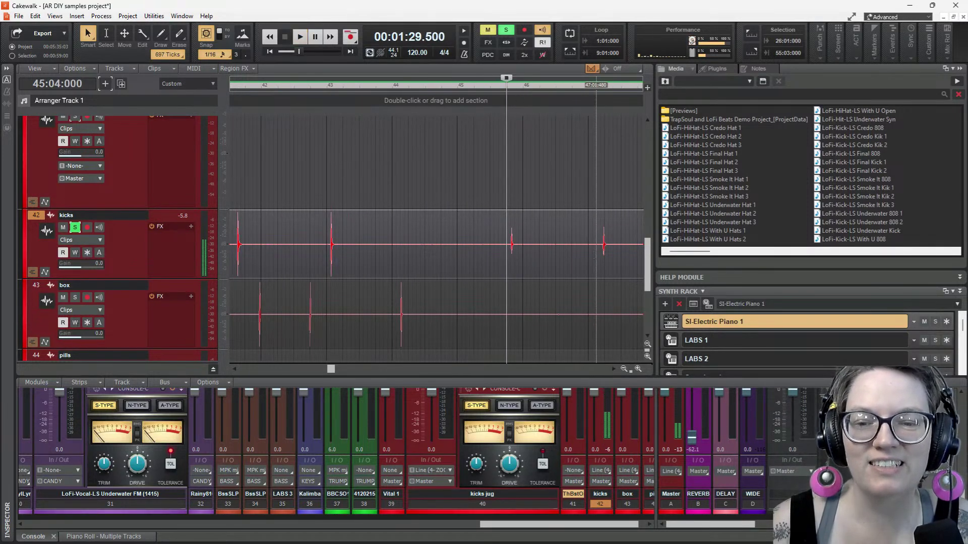
{"action": "left_click", "coordinate": [600, 257]}
{"action": "scroll", "coordinate": [499, 223], "scroll_direction": "right", "scroll_amount": 3}
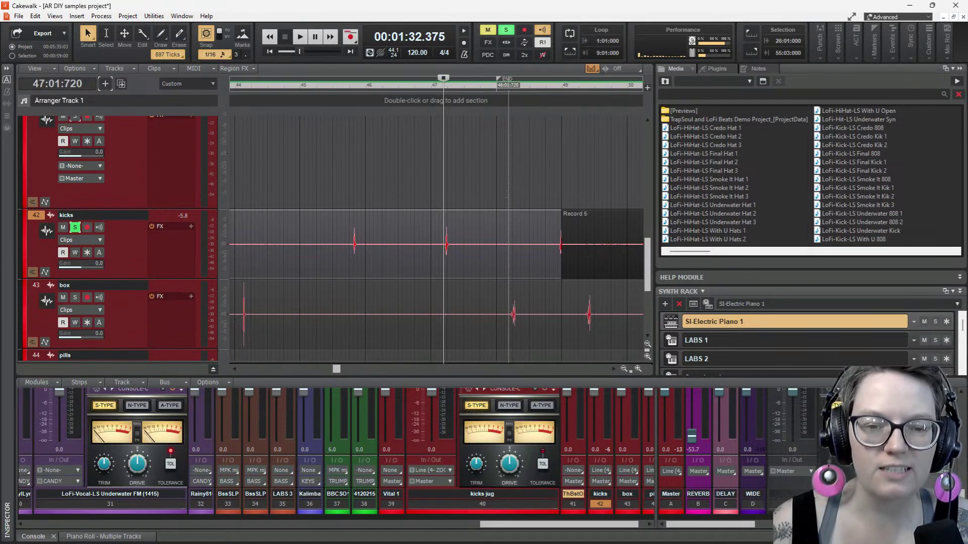
{"action": "key", "text": "space"}
{"action": "key", "text": "space"}
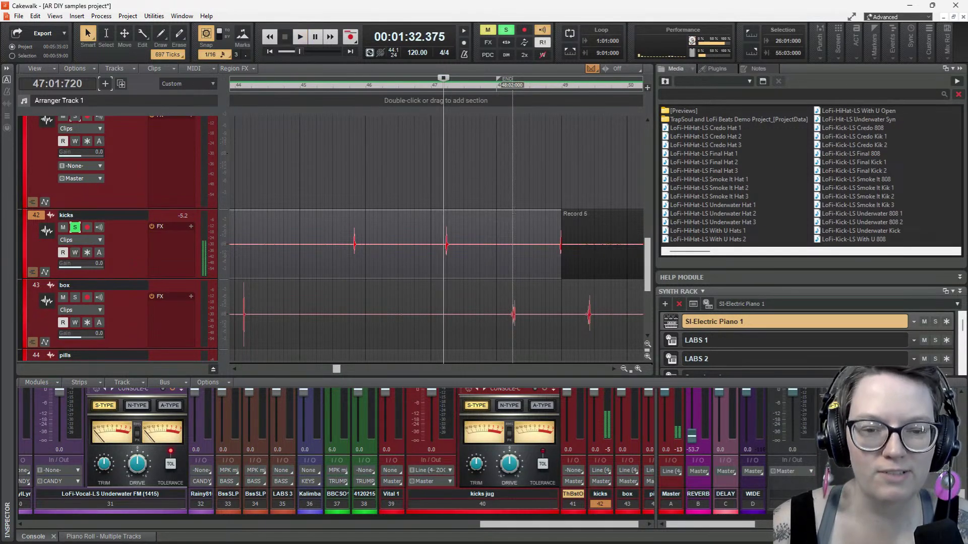
{"action": "key", "text": "space"}
{"action": "key", "text": "space"}
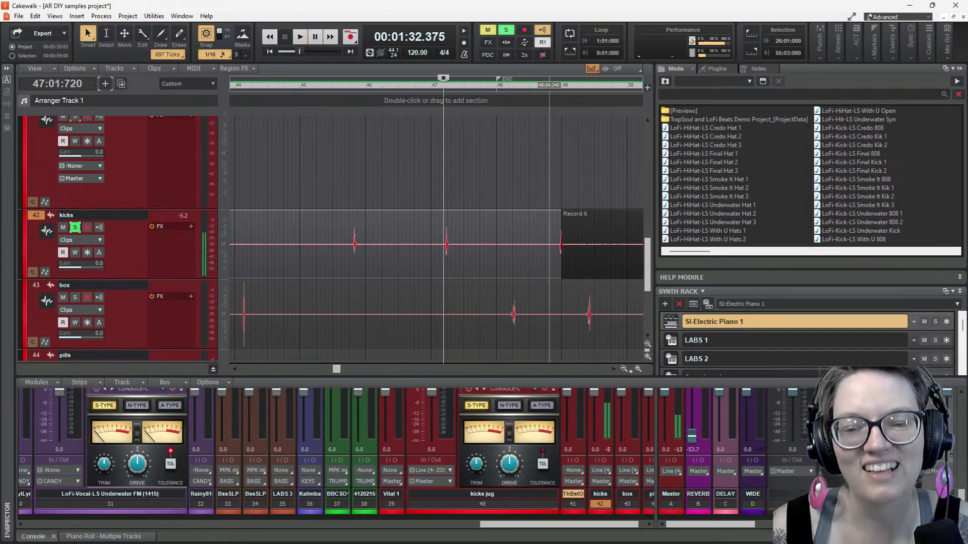
{"action": "left_click", "coordinate": [558, 264]}
{"action": "scroll", "coordinate": [465, 284], "scroll_direction": "right", "scroll_amount": 3}
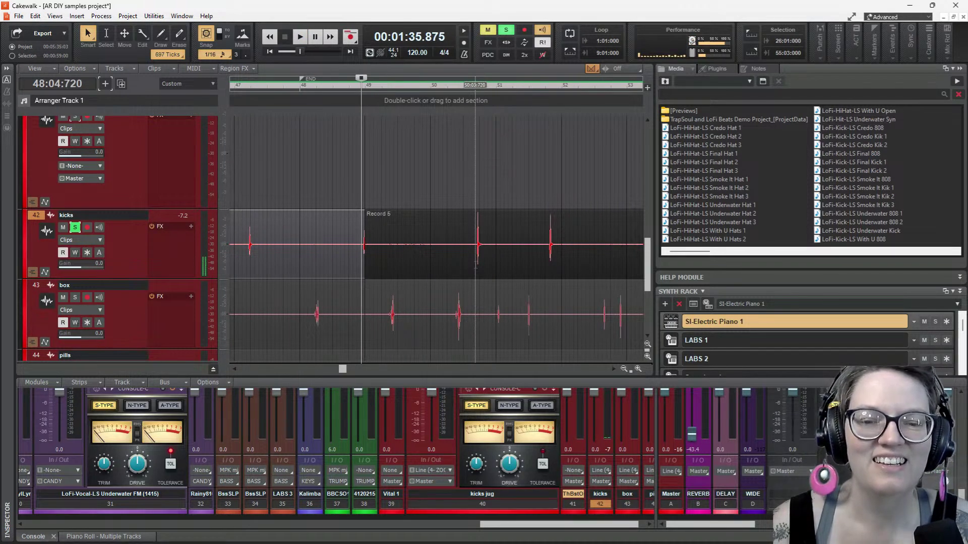
Play the kicks hit at 50:03:720 repeatedly and copy it onto the best ones track
{"action": "left_click", "coordinate": [476, 266]}
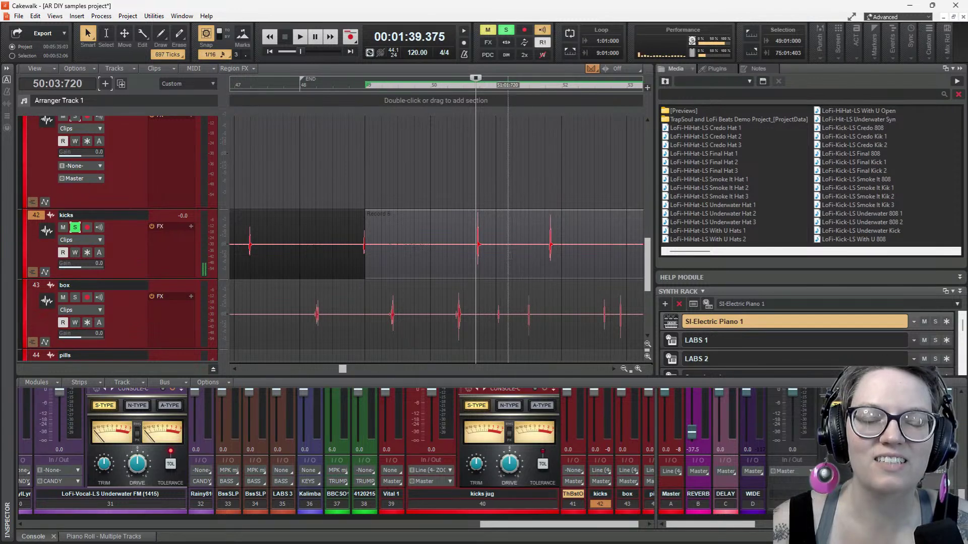
{"action": "key", "text": "space"}
{"action": "key", "text": "space"}
{"action": "key", "text": "space"}
{"action": "key", "text": "space"}
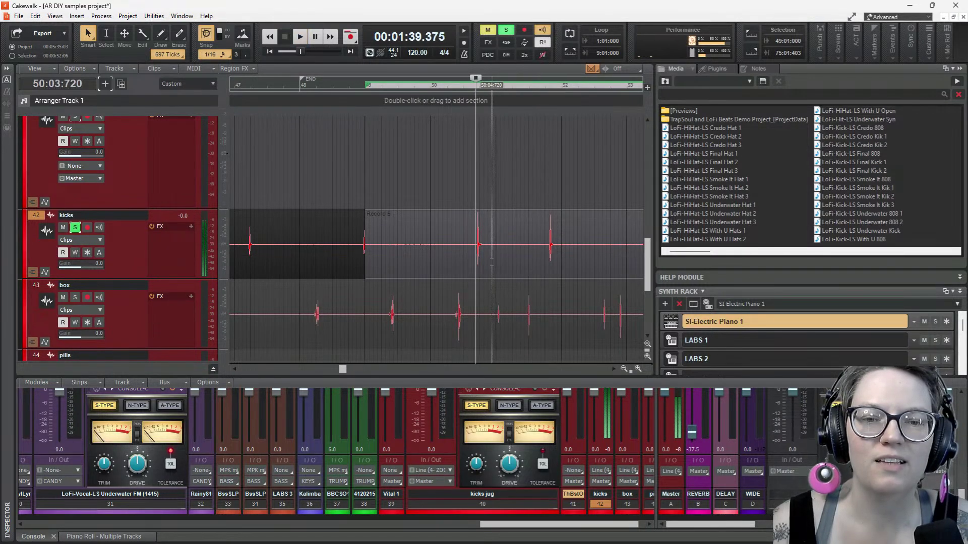
{"action": "left_click", "coordinate": [476, 255]}
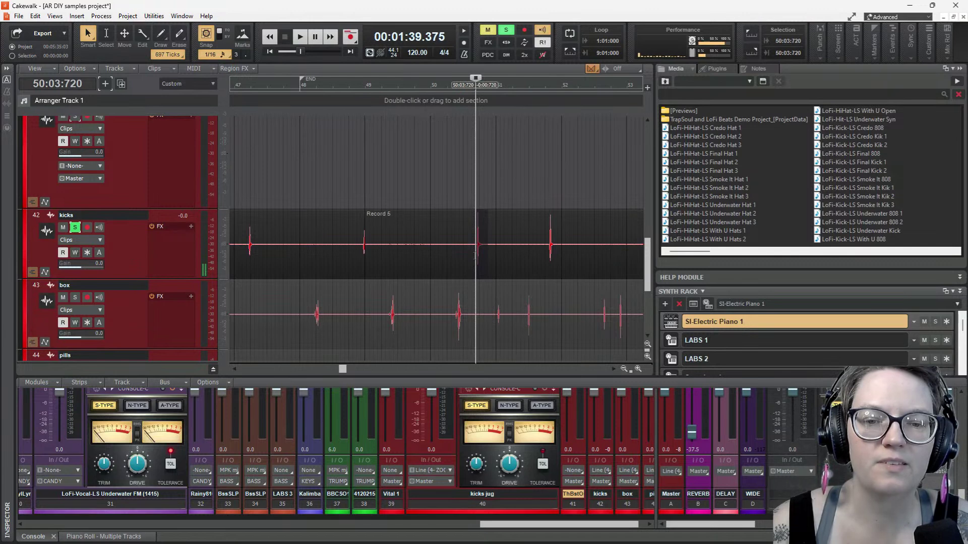
{"action": "left_click_drag", "start_coordinate": [480, 216], "coordinate": [480, 175]}
Audition the kicks hits at 51:04:000, 53:02:240 and 54:04:480
{"action": "left_click", "coordinate": [551, 272]}
{"action": "key", "text": "space"}
{"action": "key", "text": "space"}
{"action": "scroll", "coordinate": [524, 267], "scroll_direction": "right", "scroll_amount": 6}
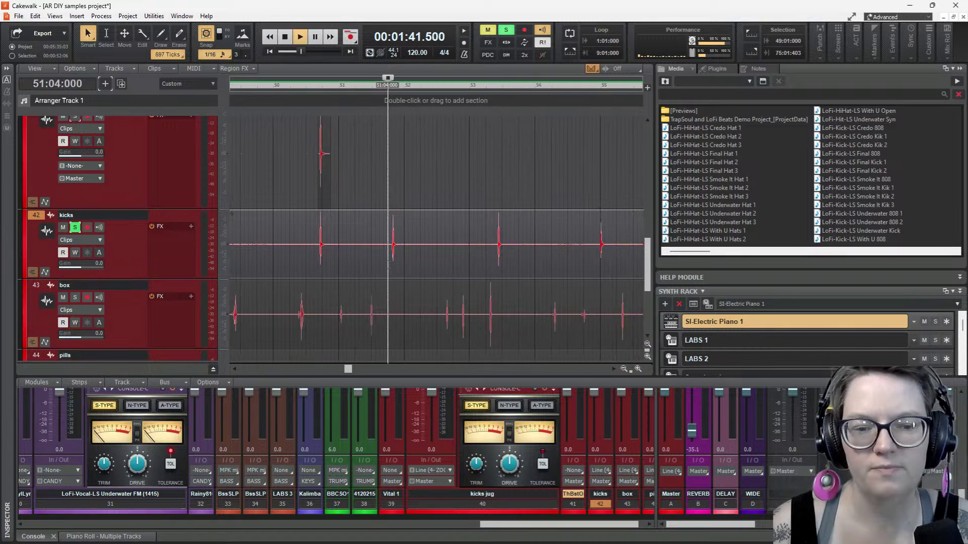
{"action": "key", "text": "space"}
{"action": "left_click", "coordinate": [492, 258]}
{"action": "key", "text": "space"}
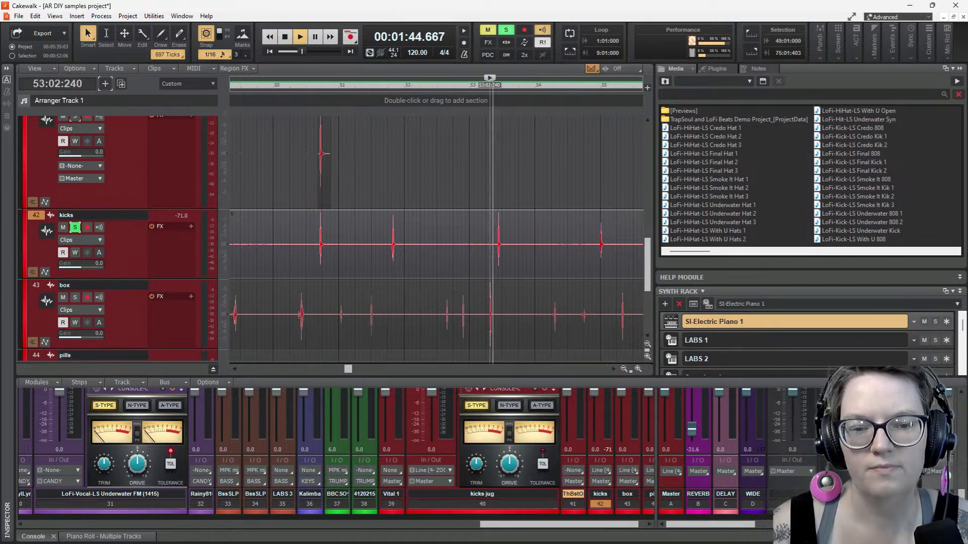
{"action": "key", "text": "space"}
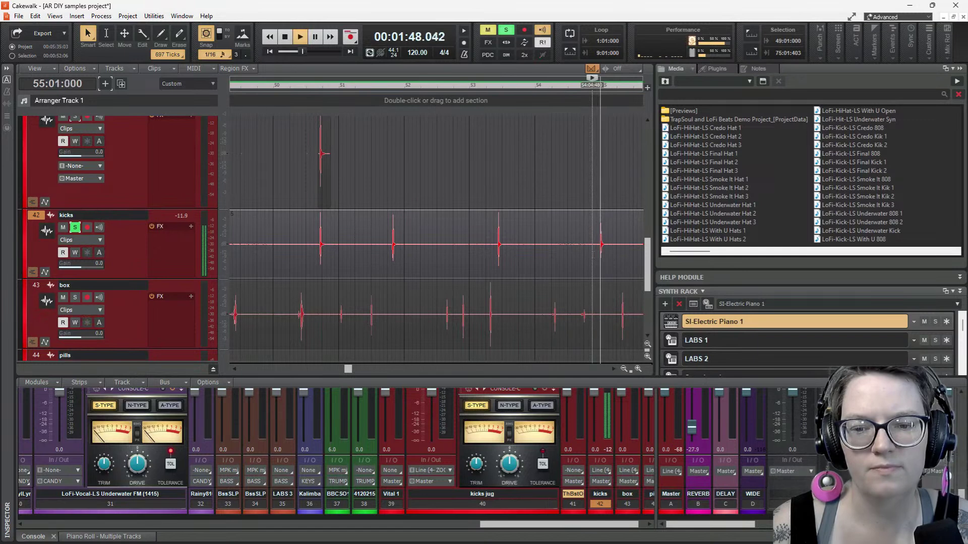
{"action": "scroll", "coordinate": [545, 233], "scroll_direction": "right", "scroll_amount": 5}
{"action": "key", "text": "space"}
{"action": "key", "text": "space"}
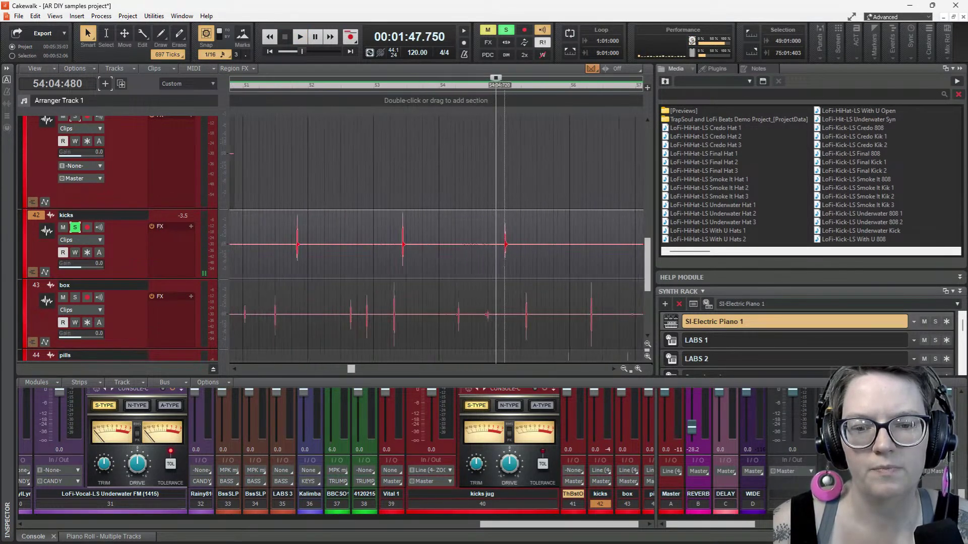
Copy the kicks hit at 54:04:480 onto the best ones track
{"action": "left_click", "coordinate": [502, 262]}
{"action": "left_click_drag", "start_coordinate": [505, 216], "coordinate": [494, 179]}
Play the kicks hit at 57:04:240 repeatedly and copy it onto the best ones track
{"action": "scroll", "coordinate": [554, 236], "scroll_direction": "right", "scroll_amount": 6}
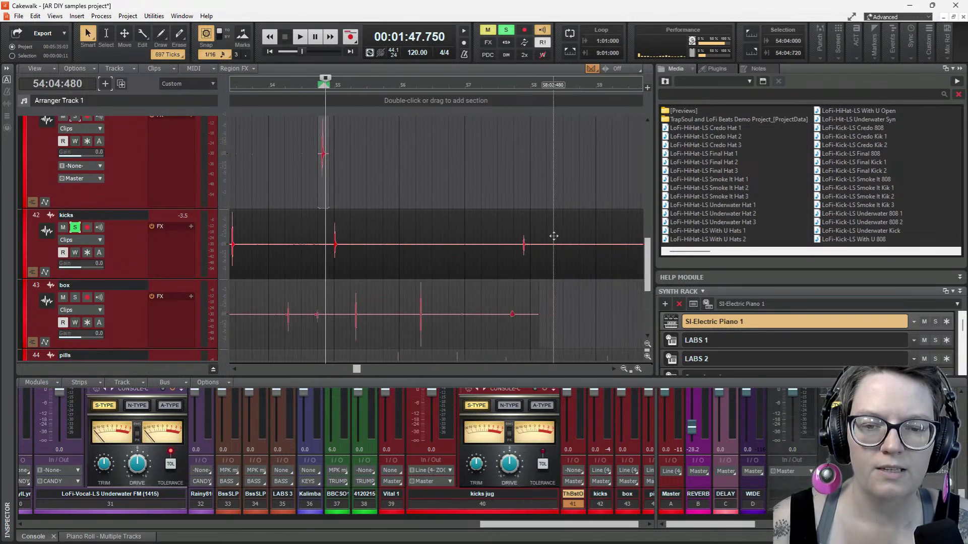
{"action": "scroll", "coordinate": [553, 237], "scroll_direction": "right", "scroll_amount": 1}
{"action": "left_click", "coordinate": [503, 257]}
{"action": "key", "text": "space"}
{"action": "key", "text": "space"}
{"action": "key", "text": "space"}
{"action": "key", "text": "space"}
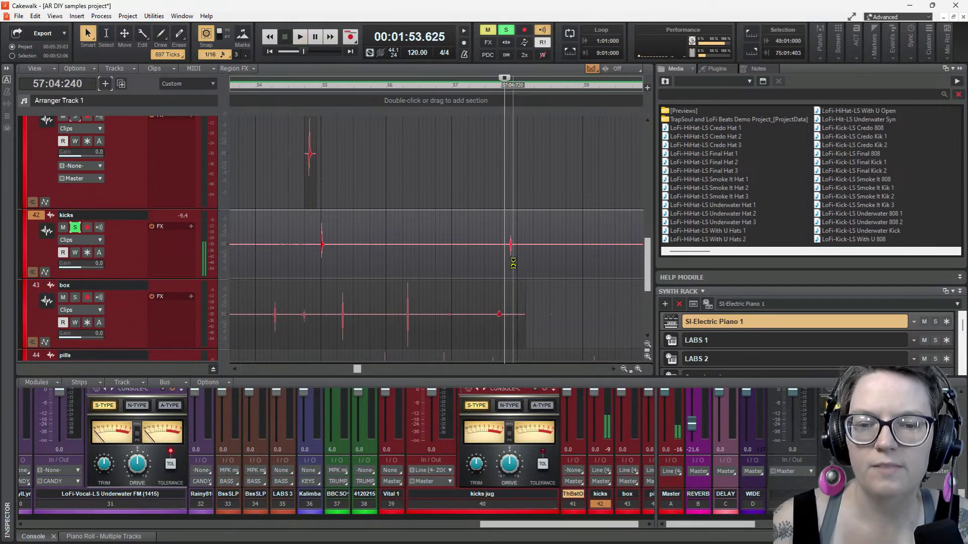
{"action": "left_click_drag", "start_coordinate": [505, 263], "coordinate": [518, 263]}
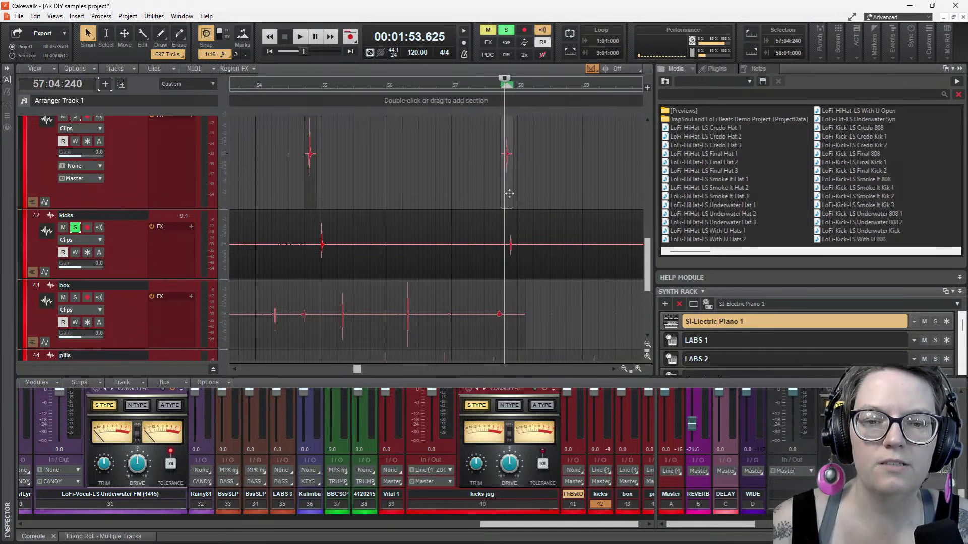
Play the kicks hit at 62:01:720 repeatedly
{"action": "scroll", "coordinate": [536, 220], "scroll_direction": "right", "scroll_amount": 5}
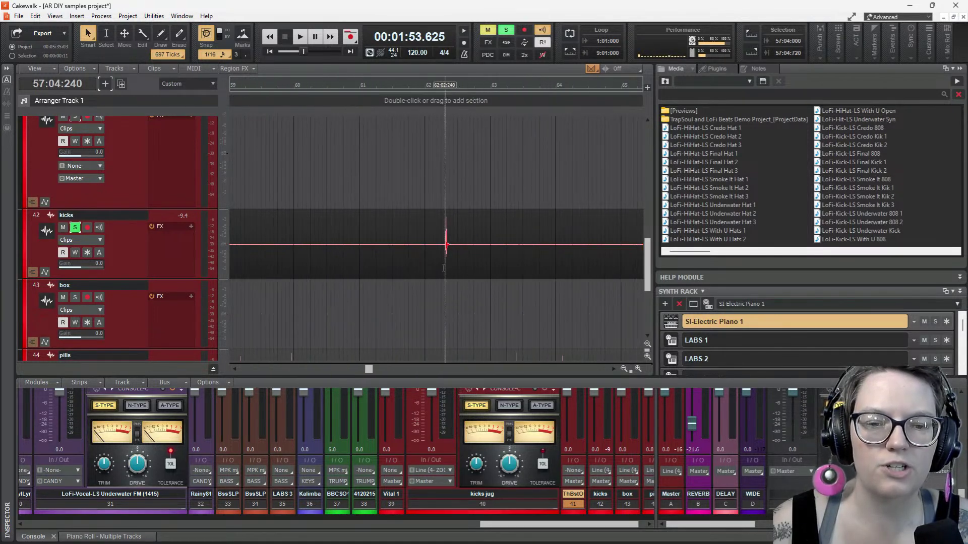
{"action": "left_click", "coordinate": [436, 225]}
{"action": "key", "text": "space"}
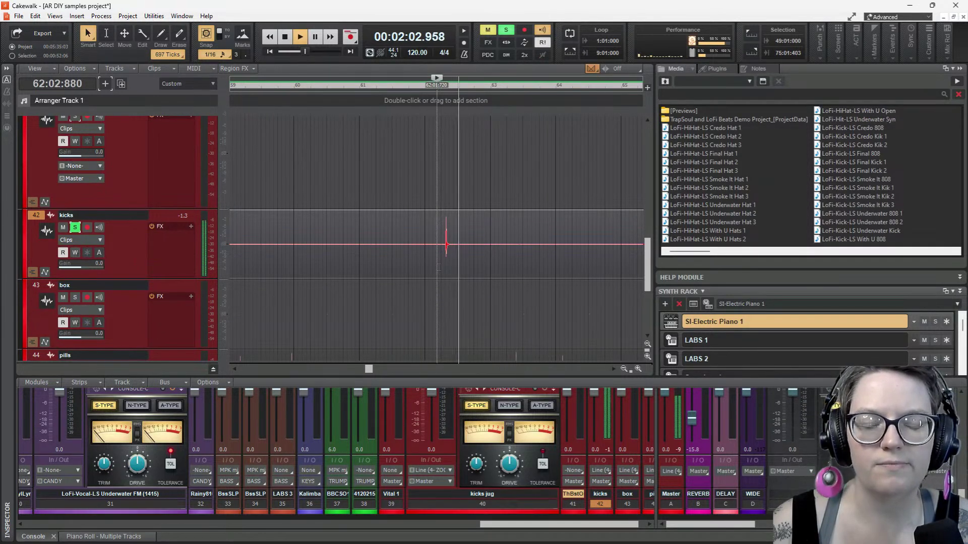
{"action": "key", "text": "space"}
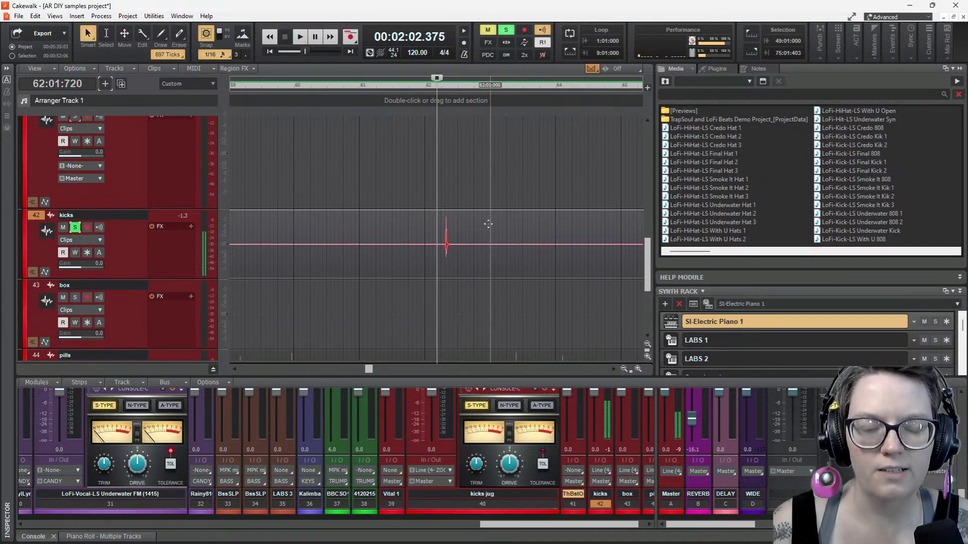
{"action": "key", "text": "space"}
{"action": "key", "text": "space"}
{"action": "key", "text": "space"}
{"action": "key", "text": "space"}
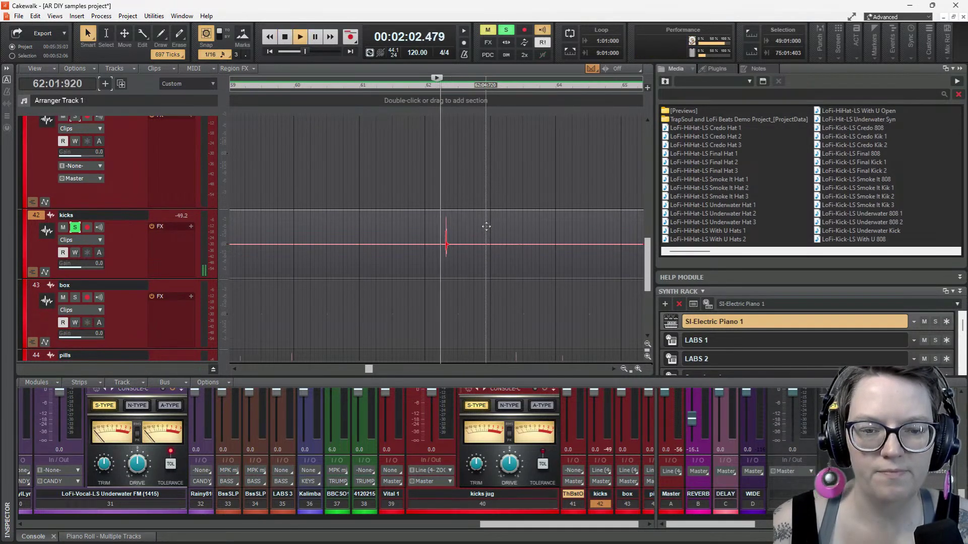
Audition the quiet kicks hits from 66:04:000 onward
{"action": "scroll", "coordinate": [502, 188], "scroll_direction": "down", "scroll_amount": 2}
{"action": "scroll", "coordinate": [503, 189], "scroll_direction": "right", "scroll_amount": 3}
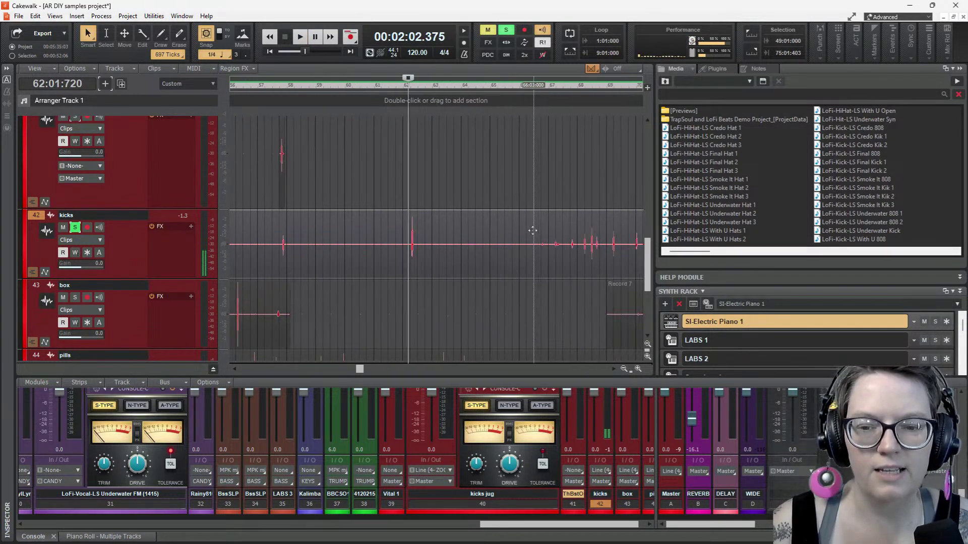
{"action": "left_click", "coordinate": [486, 259]}
{"action": "key", "text": "space"}
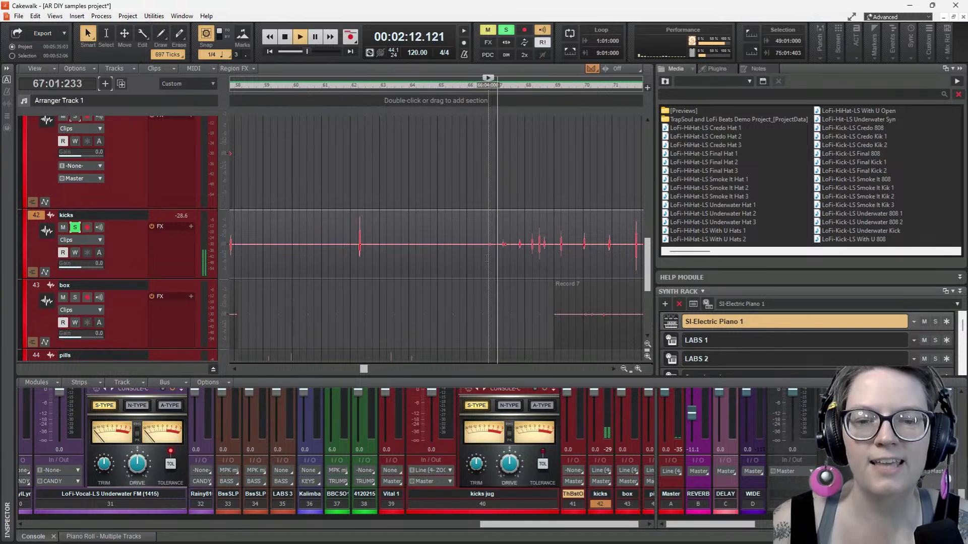
{"action": "key", "text": "space"}
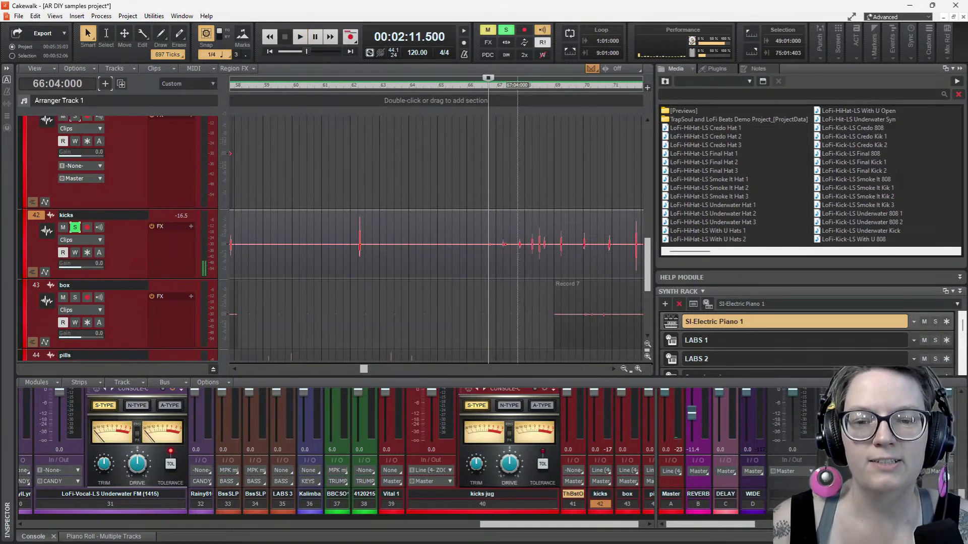
{"action": "key", "text": "space"}
{"action": "key", "text": "space"}
Audition the remaining kicks hits from 68:02:000 and replay the one at 68:03:000
{"action": "scroll", "coordinate": [533, 257], "scroll_direction": "up", "scroll_amount": 5, "text": "ctrl"}
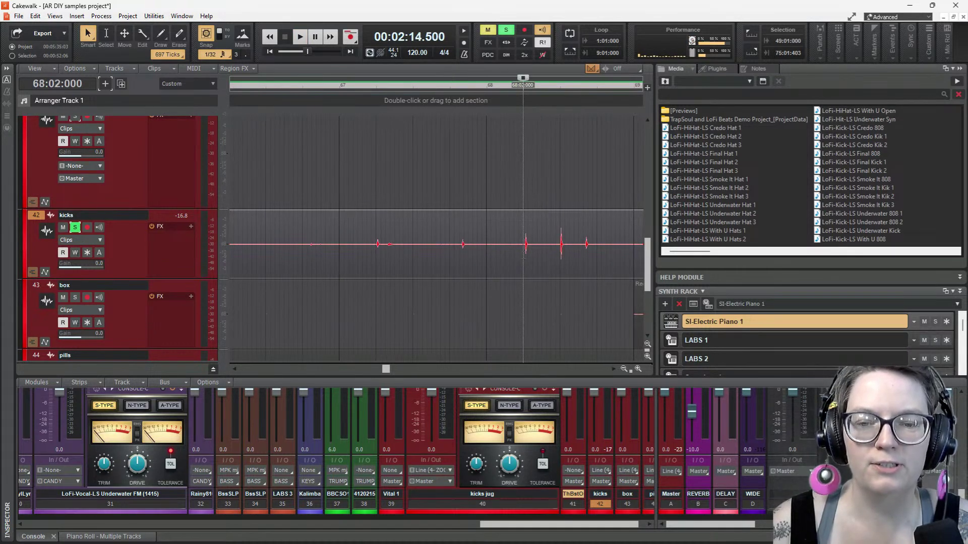
{"action": "key", "text": "space"}
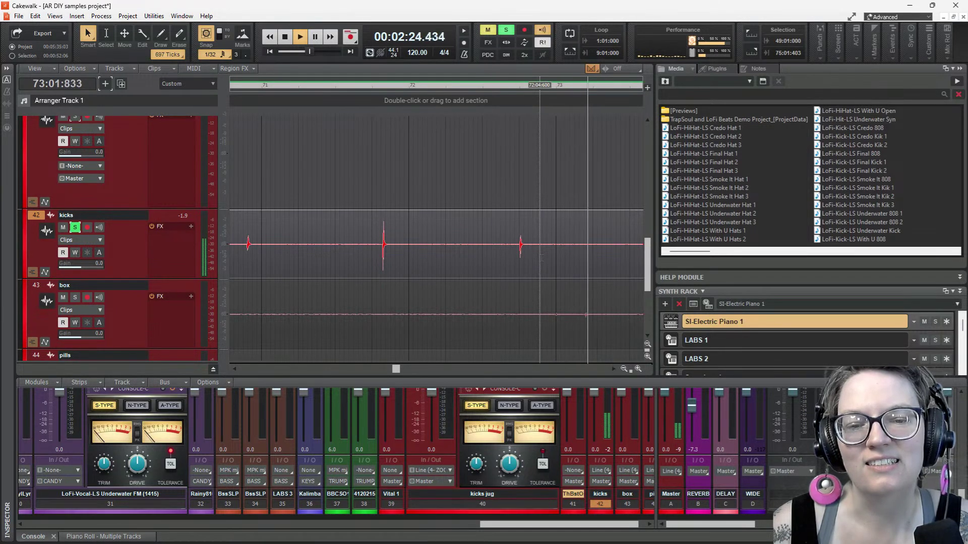
{"action": "key", "text": "space"}
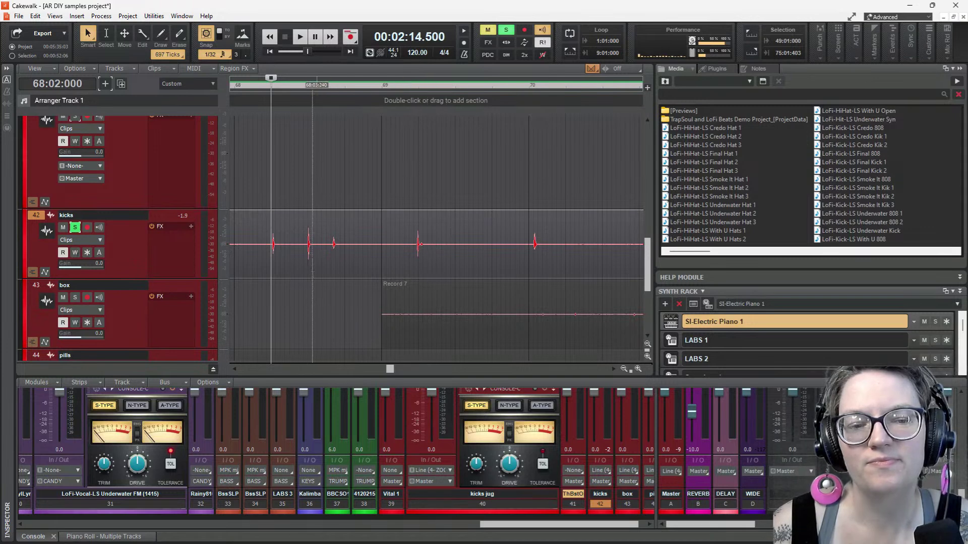
{"action": "key", "text": "space"}
{"action": "key", "text": "space"}
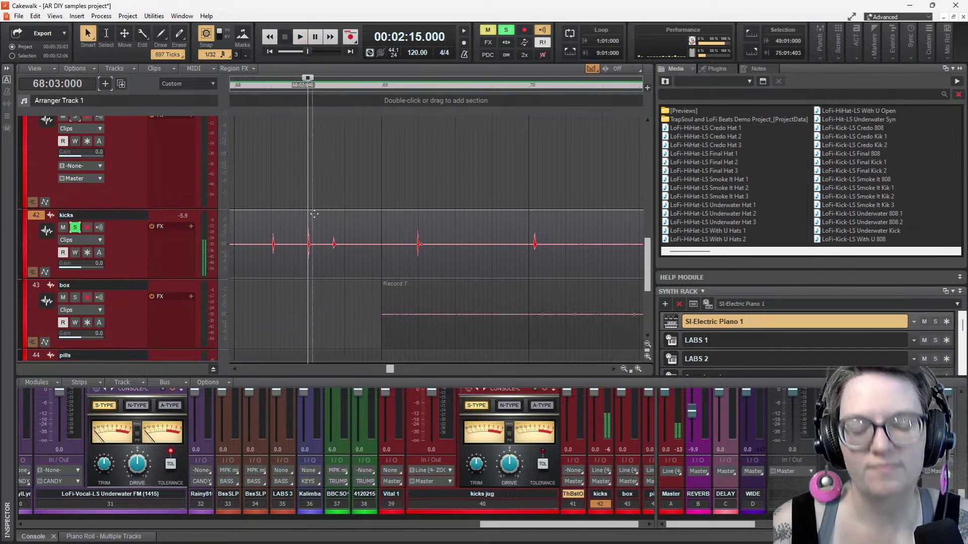
{"action": "key", "text": "space"}
Move the three clips starting at 50:03:720 on the best ones track back to start at 30:03:240
{"action": "scroll", "coordinate": [343, 226], "scroll_direction": "down", "scroll_amount": 8}
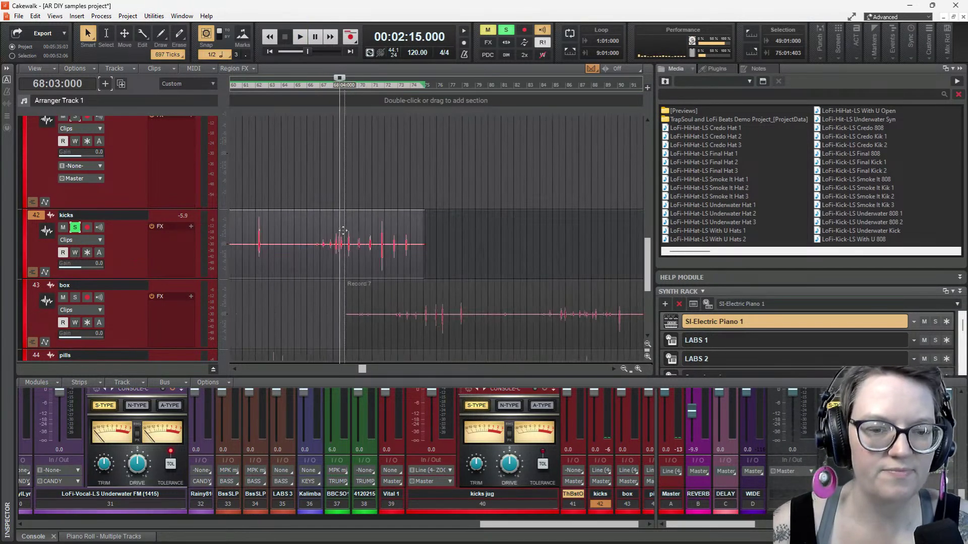
{"action": "left_click_drag", "start_coordinate": [553, 160], "coordinate": [411, 151]}
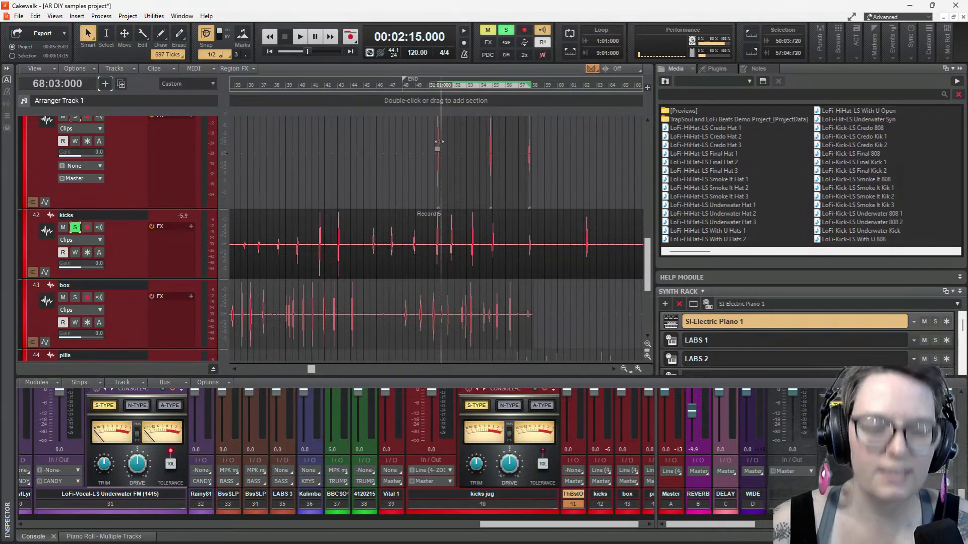
{"action": "scroll", "coordinate": [437, 143], "scroll_direction": "up", "scroll_amount": 5}
{"action": "left_click_drag", "start_coordinate": [429, 142], "coordinate": [457, 135]}
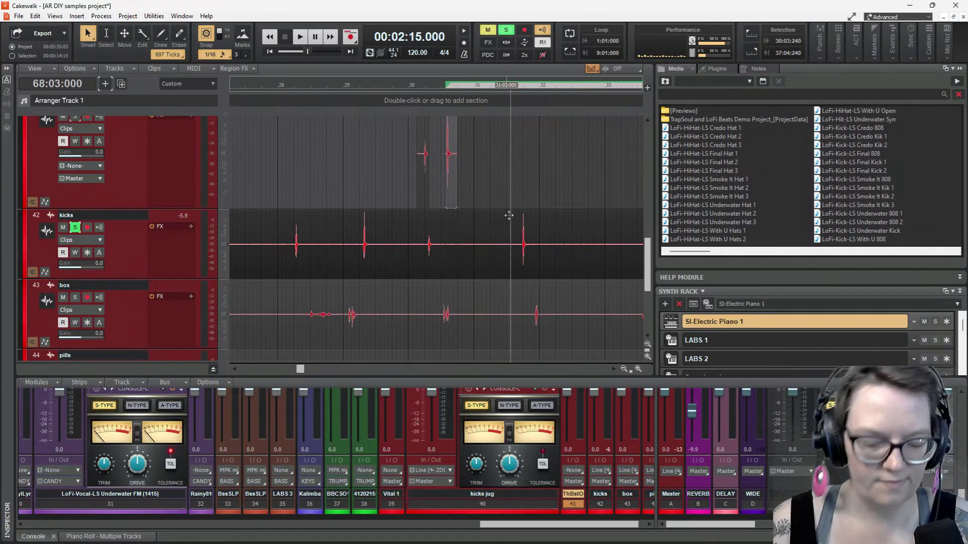
Switch solo from the kicks track to the box track and return the playhead to the project start
{"action": "left_click", "coordinate": [74, 229]}
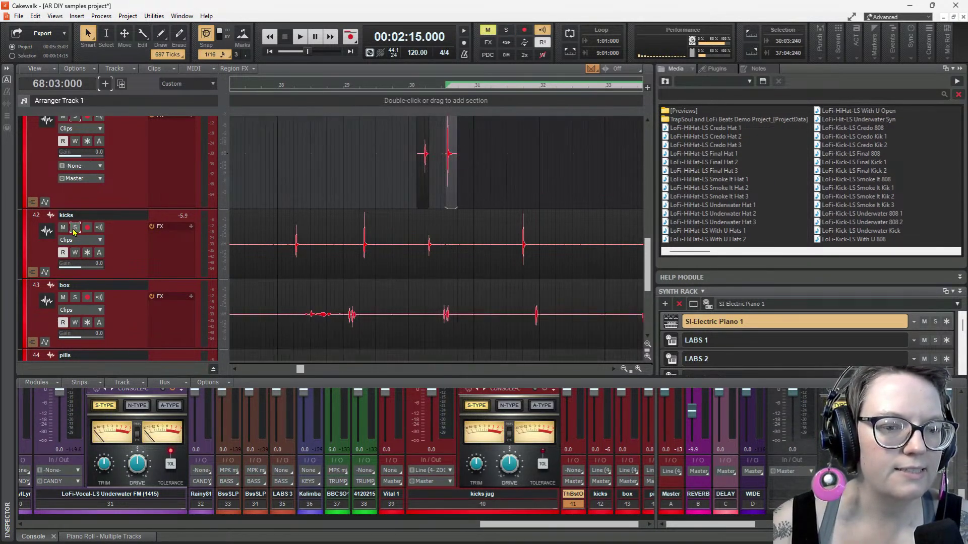
{"action": "left_click", "coordinate": [75, 298]}
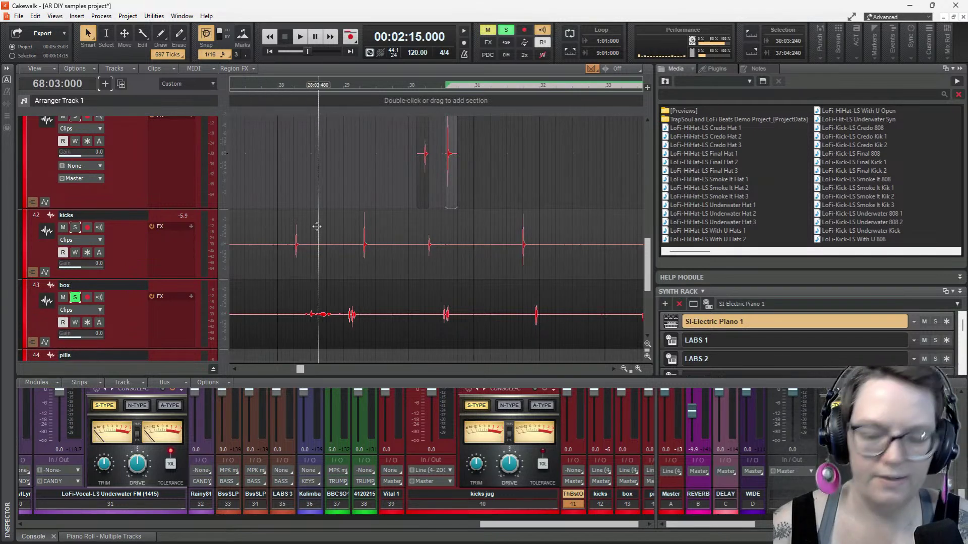
{"action": "key", "text": "w"}
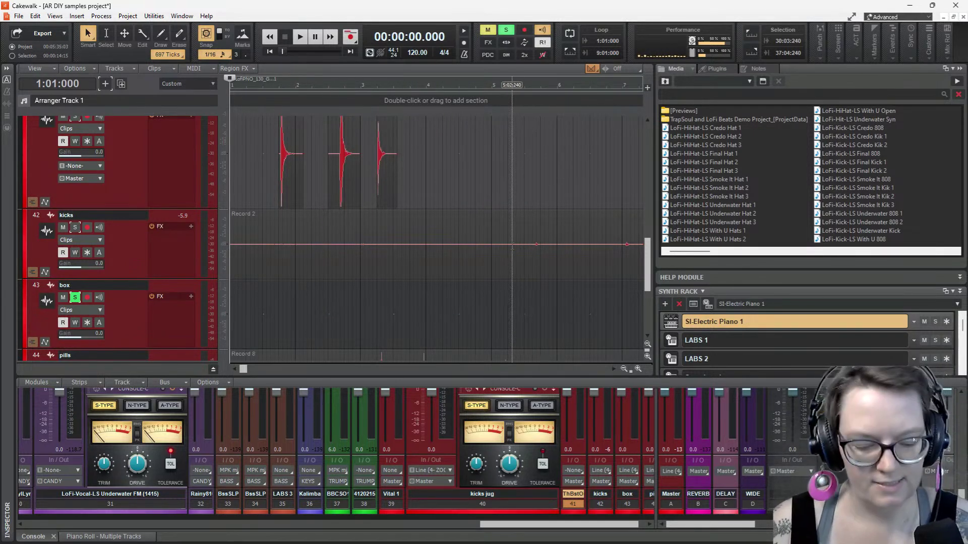
Audition the box hits from 9:03:000 and 14:03:000
{"action": "scroll", "coordinate": [510, 248], "scroll_direction": "down", "scroll_amount": 2}
{"action": "scroll", "coordinate": [511, 248], "scroll_direction": "down", "scroll_amount": 1}
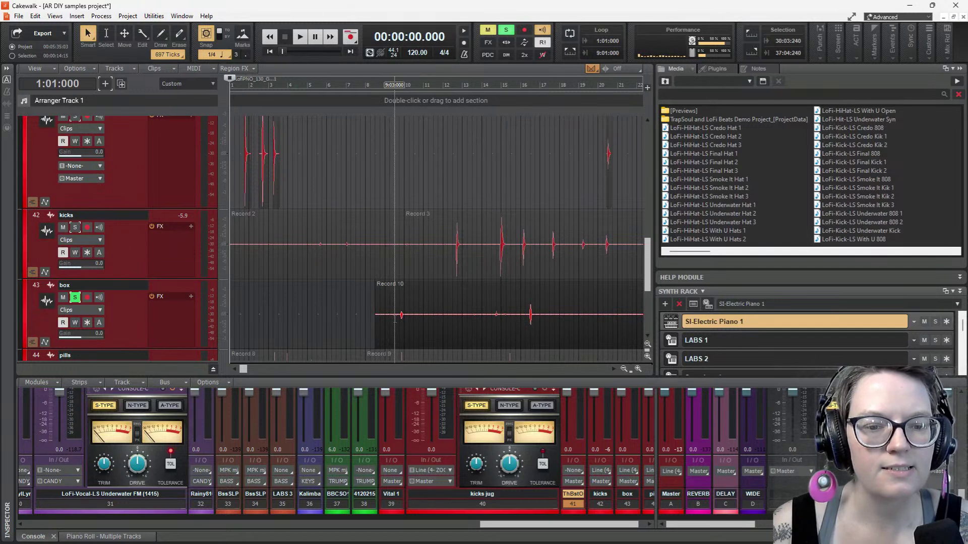
{"action": "left_click", "coordinate": [403, 320]}
{"action": "key", "text": "space"}
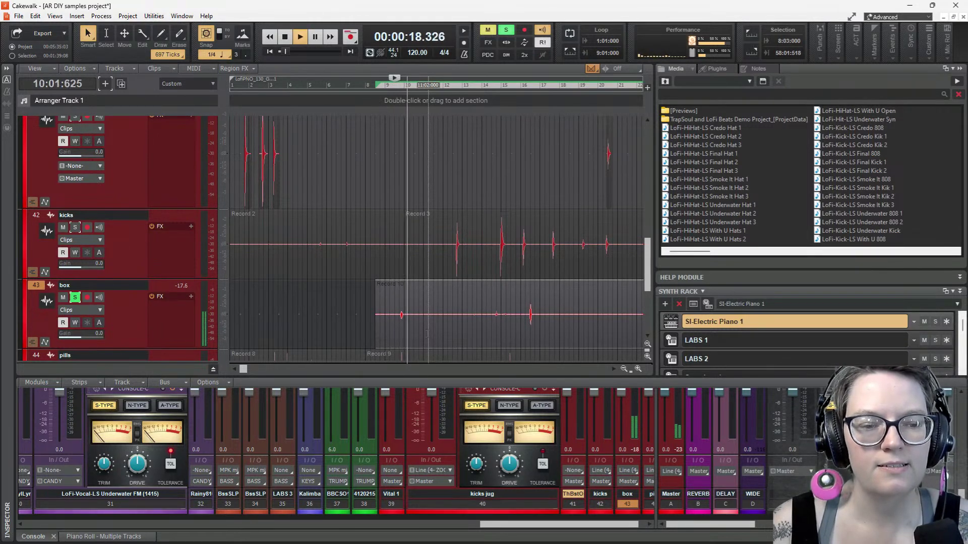
{"action": "key", "text": "space"}
{"action": "left_click", "coordinate": [491, 320]}
{"action": "key", "text": "space"}
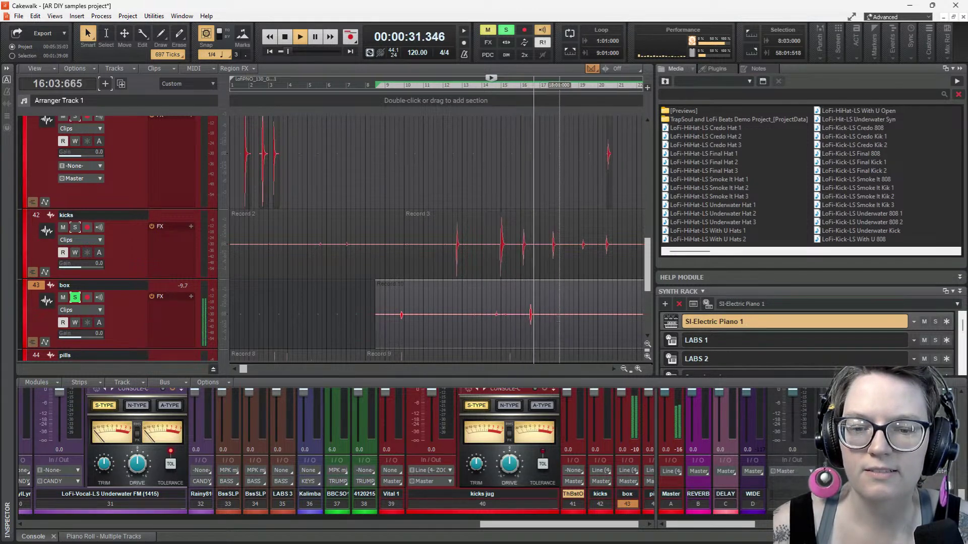
{"action": "key", "text": "space"}
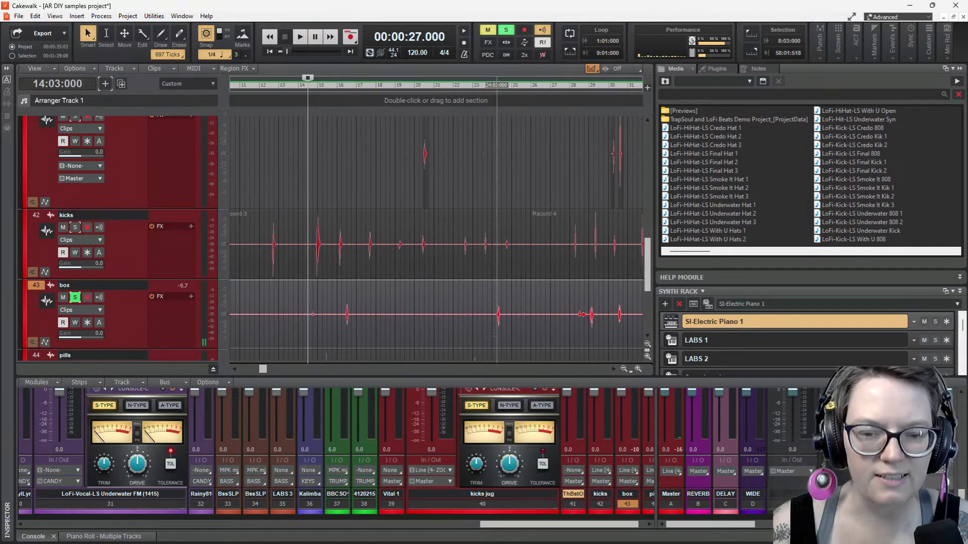
Audition the box hits from 24:02:000 and 28:02:000
{"action": "key", "text": "space"}
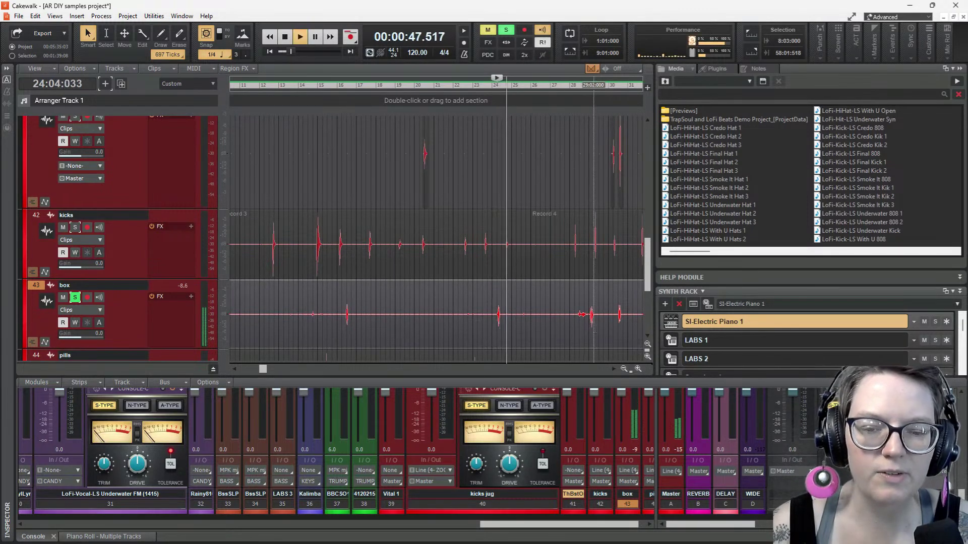
{"action": "key", "text": "space"}
{"action": "left_click", "coordinate": [575, 325]}
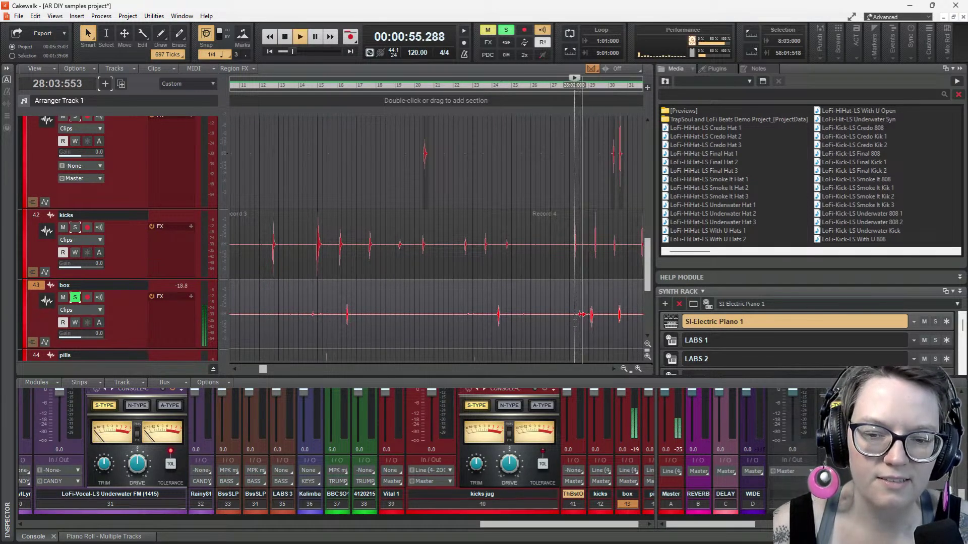
{"action": "key", "text": "space"}
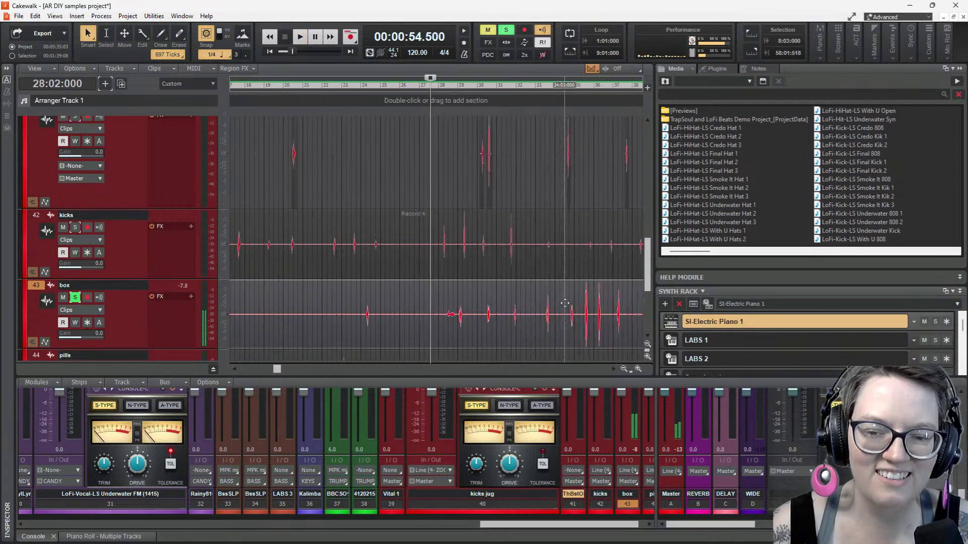
{"action": "key", "text": "space"}
{"action": "key", "text": "space"}
Play the box hit just after 31:04:000 repeatedly
{"action": "key", "text": "space"}
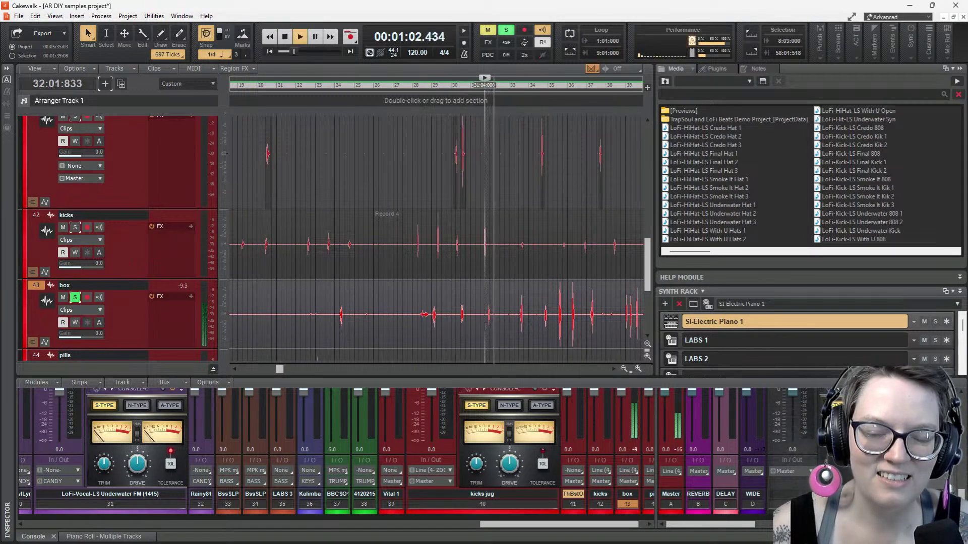
{"action": "key", "text": "space"}
{"action": "key", "text": "ctrl+Right"}
{"action": "key", "text": "ctrl+Right"}
{"action": "key", "text": "ctrl+Right"}
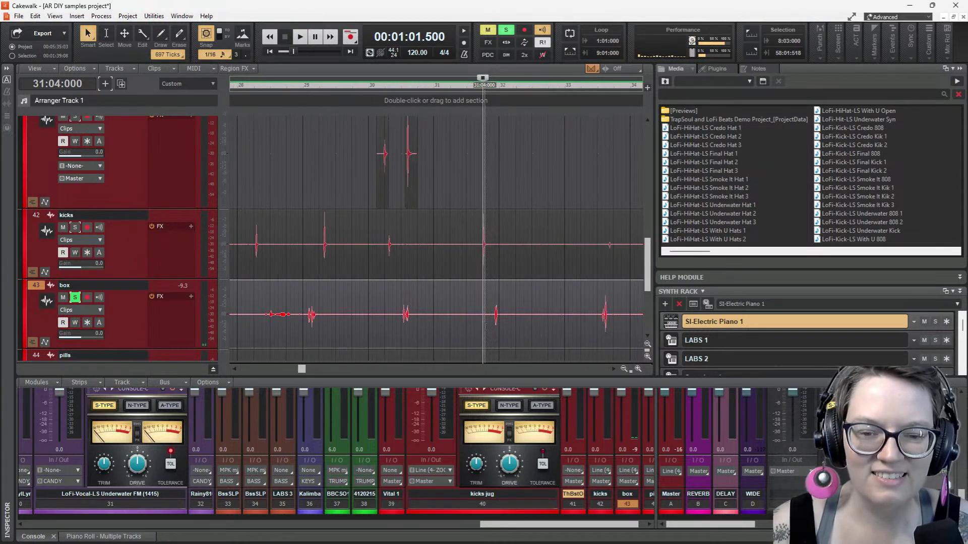
{"action": "key", "text": "space"}
{"action": "key", "text": "space"}
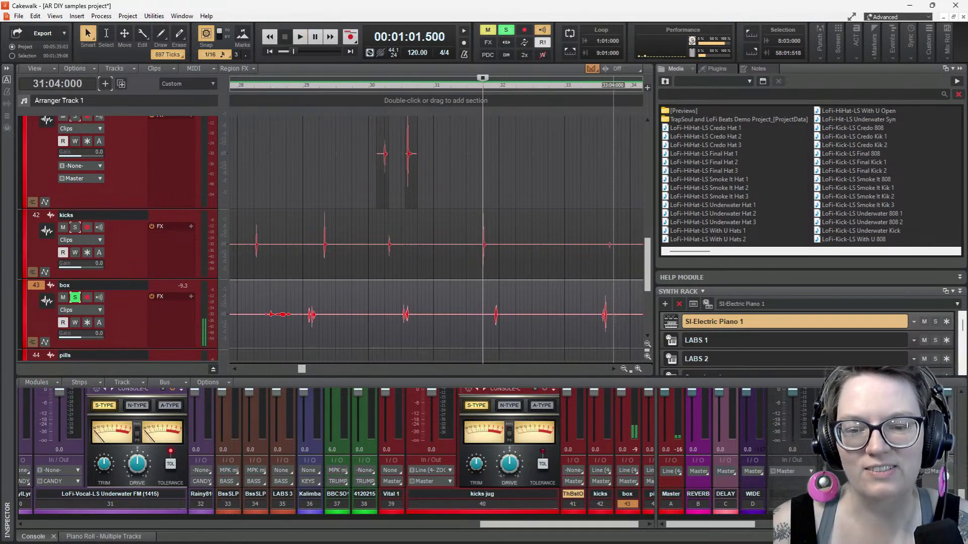
Audition the box hits from 33:03:000 and 34:04:240
{"action": "key", "text": "space"}
{"action": "key", "text": "space"}
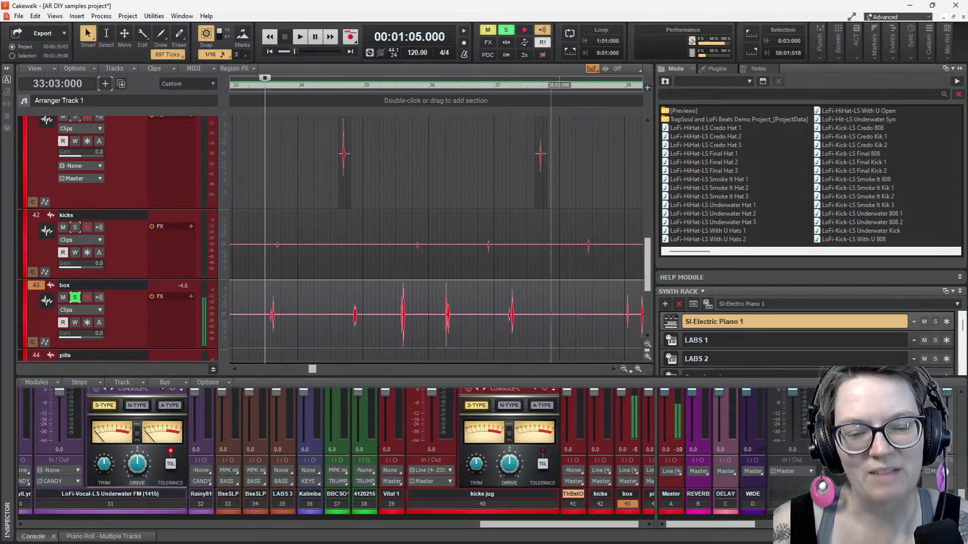
{"action": "key", "text": "space"}
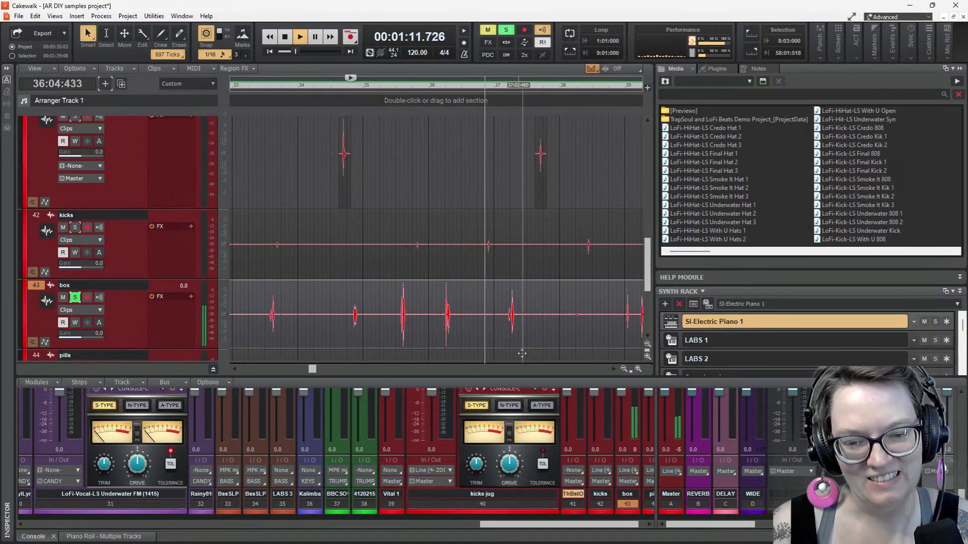
{"action": "key", "text": "space"}
Audition the group of box hits from 39:01:000
{"action": "scroll", "coordinate": [539, 227], "scroll_direction": "right", "scroll_amount": 3}
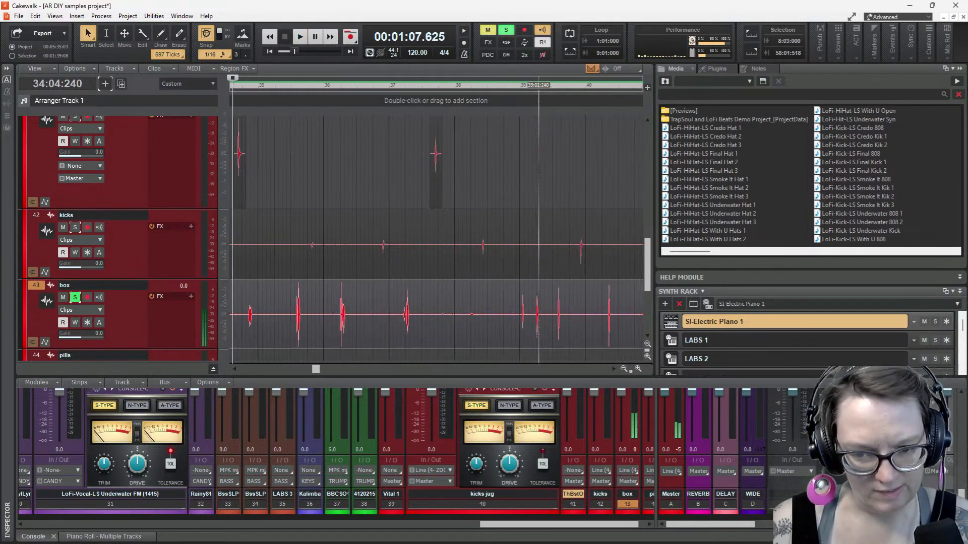
{"action": "key", "text": "space"}
{"action": "key", "text": "space"}
{"action": "key", "text": "space"}
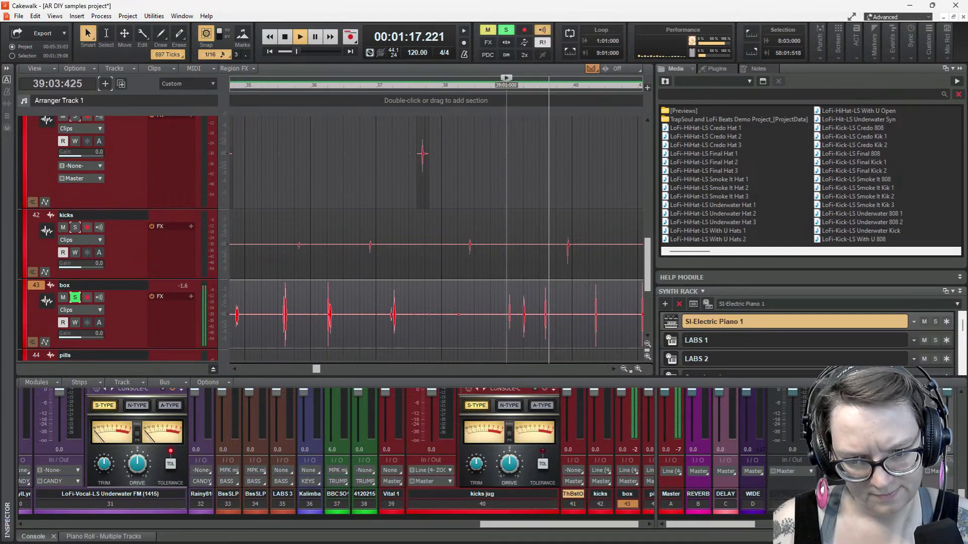
{"action": "key", "text": "space"}
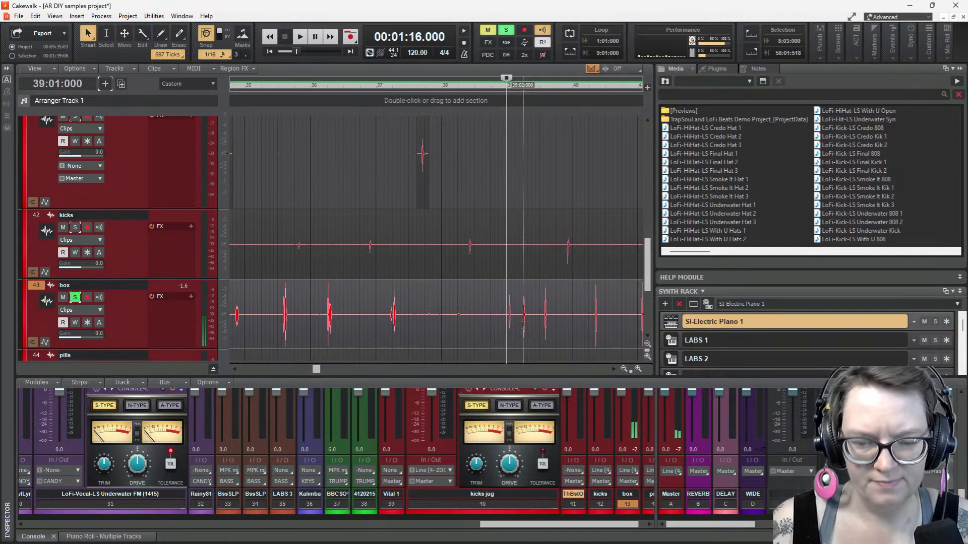
Replay the box hits from 39:01:000 and copy the group of three to the best ones track
{"action": "key", "text": "space"}
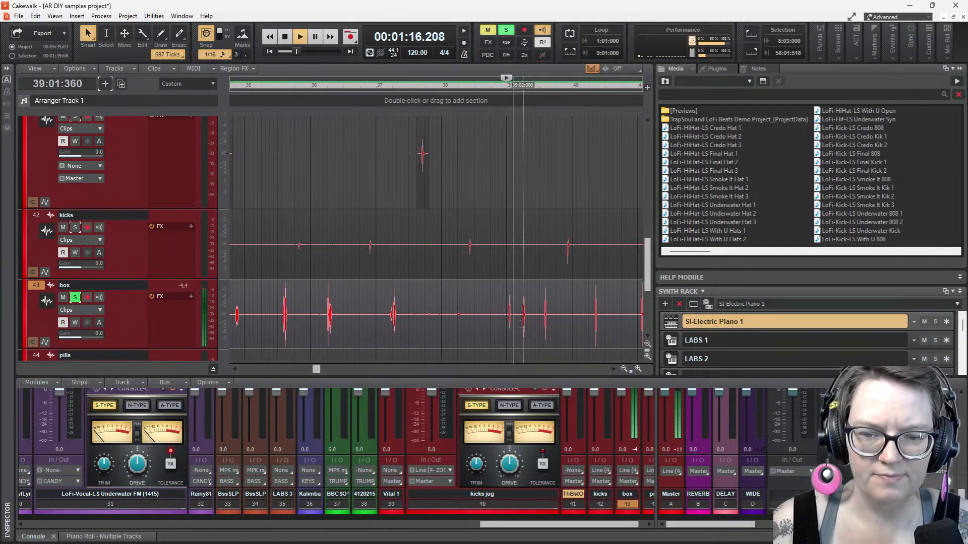
{"action": "key", "text": "space"}
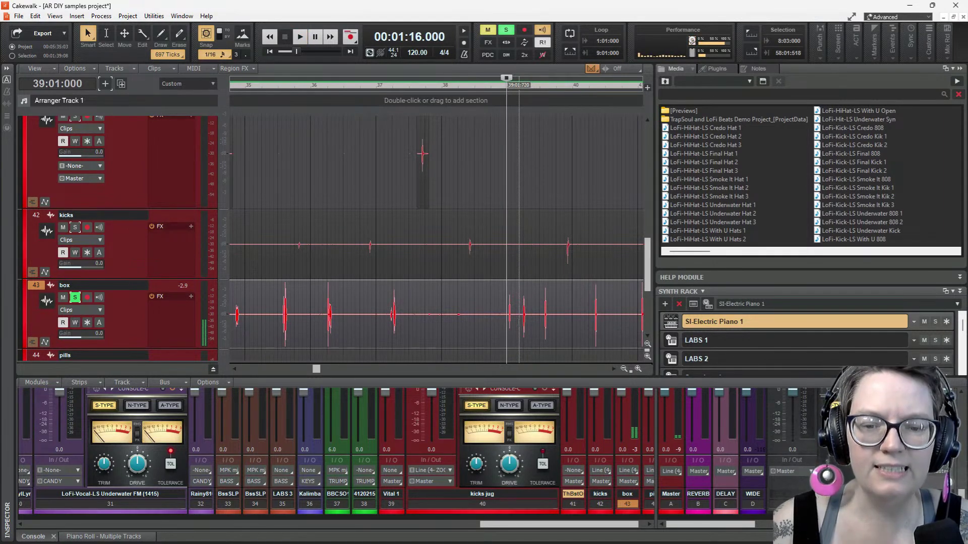
{"action": "key", "text": "space"}
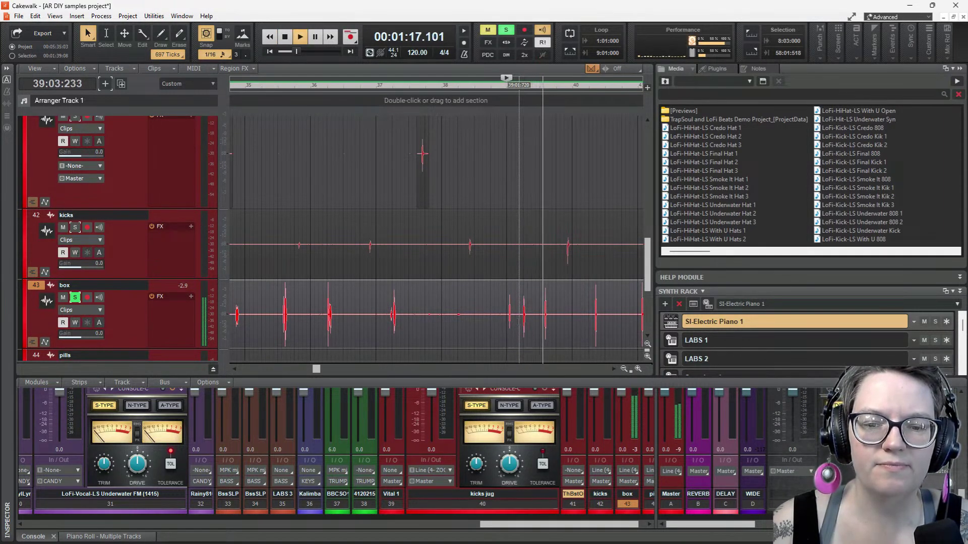
{"action": "key", "text": "space"}
{"action": "left_click_drag", "start_coordinate": [508, 303], "coordinate": [517, 184]}
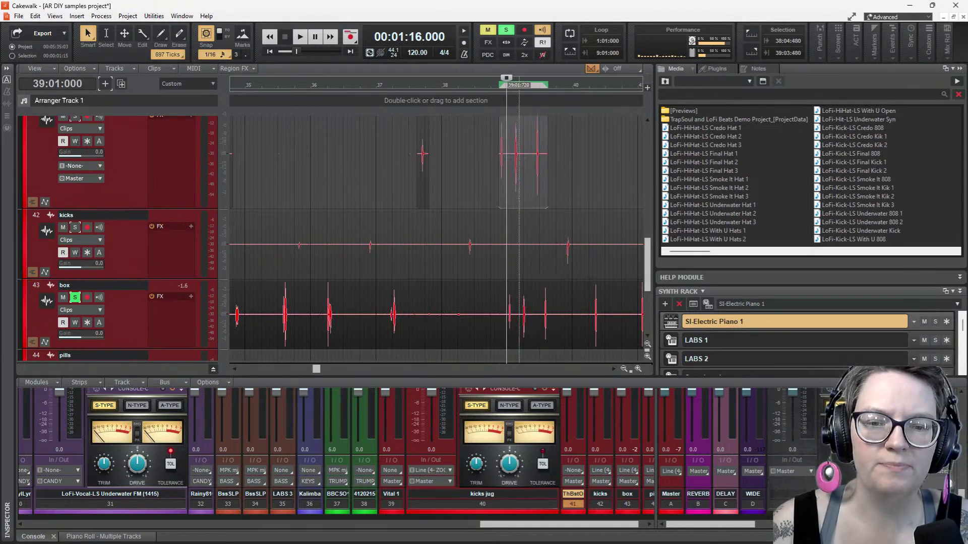
Audition the box hits from 40:01:480 and copy the one near bar 41 to the best ones track at 39:03:720
{"action": "scroll", "coordinate": [536, 323], "scroll_direction": "right", "scroll_amount": 5}
{"action": "left_click", "coordinate": [475, 328]}
{"action": "key", "text": "space"}
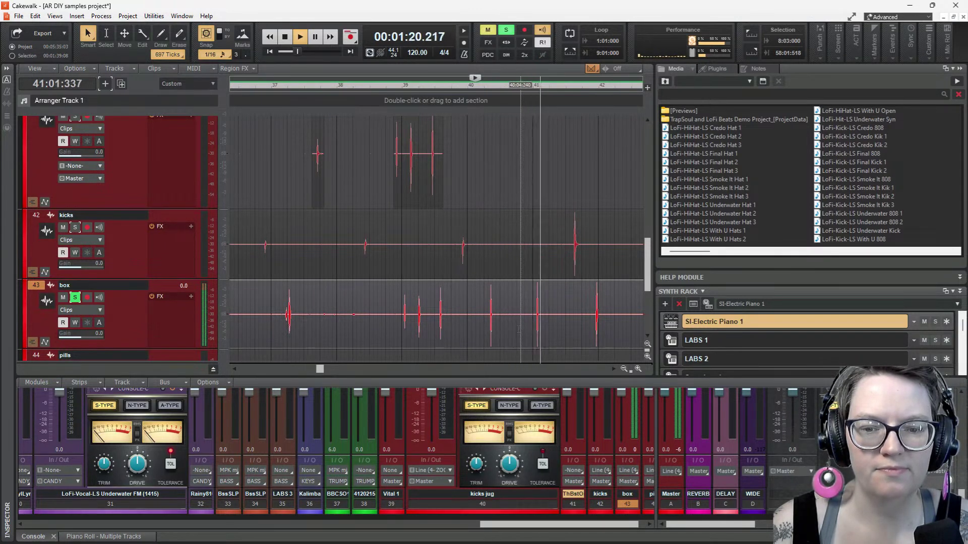
{"action": "key", "text": "space"}
{"action": "left_click_drag", "start_coordinate": [553, 308], "coordinate": [457, 173]}
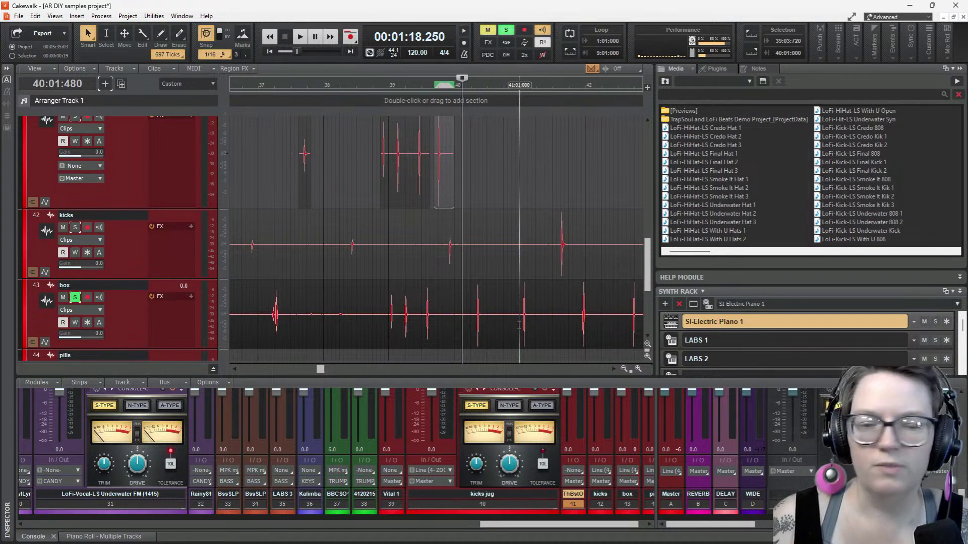
Audition the box hits from 41:04:720 and 42:03:720
{"action": "scroll", "coordinate": [519, 326], "scroll_direction": "right", "scroll_amount": 4}
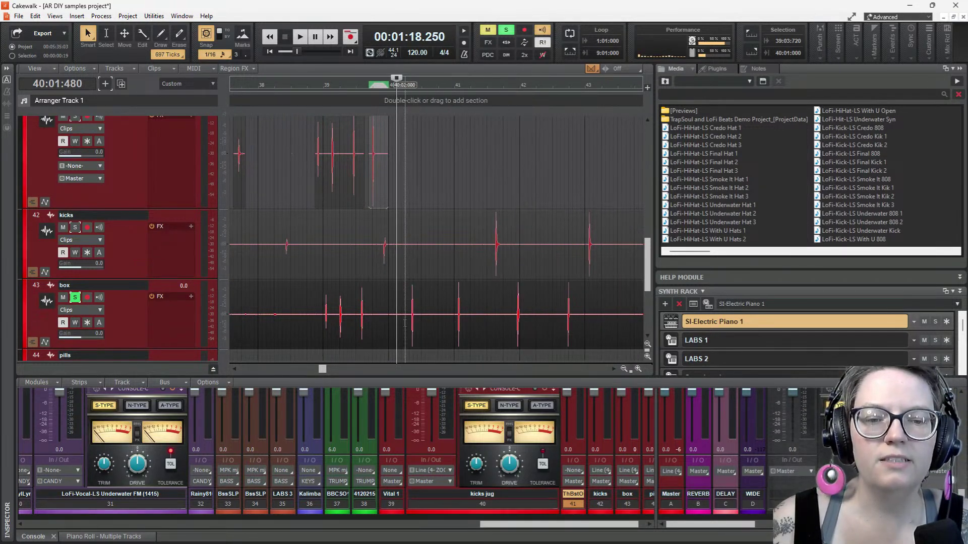
{"action": "left_click", "coordinate": [404, 325]}
{"action": "key", "text": "space"}
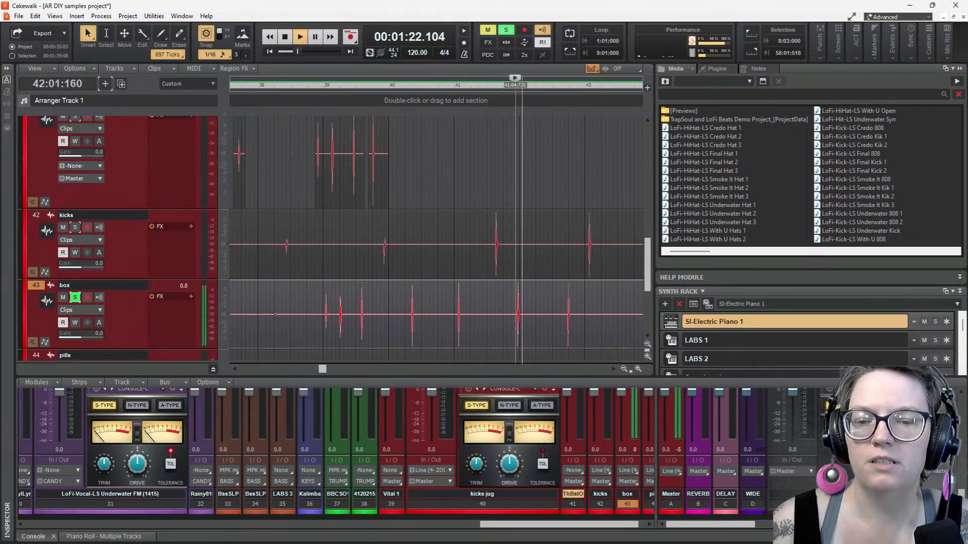
{"action": "left_click", "coordinate": [515, 85]}
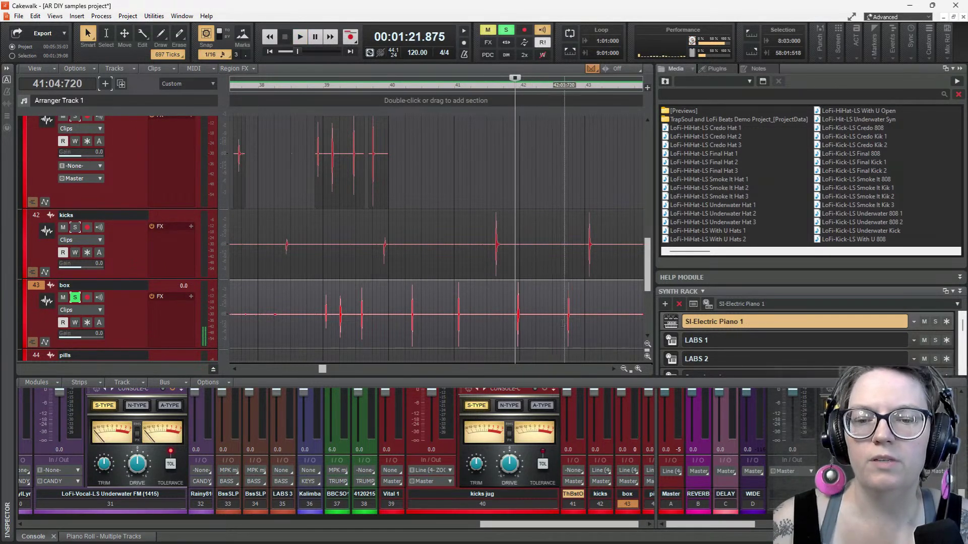
{"action": "key", "text": "space"}
{"action": "key", "text": "space"}
Play the box hit just after 44:01:000 repeatedly
{"action": "scroll", "coordinate": [551, 309], "scroll_direction": "right", "scroll_amount": 3}
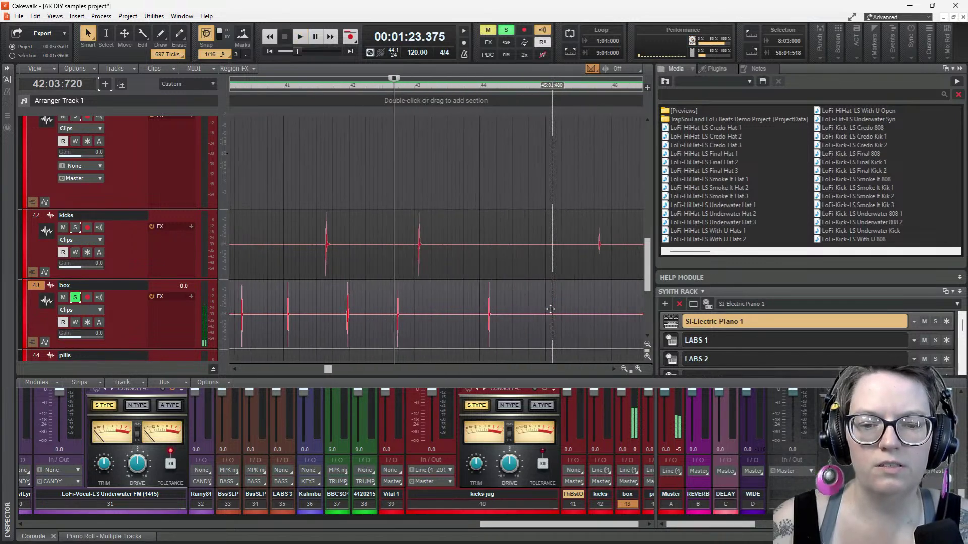
{"action": "left_click", "coordinate": [479, 328]}
{"action": "key", "text": "space"}
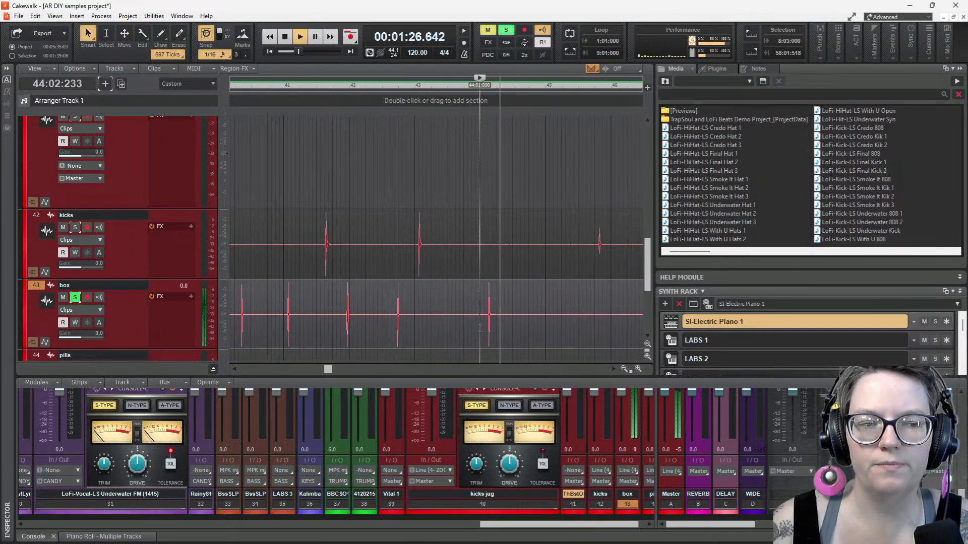
{"action": "key", "text": "space"}
{"action": "key", "text": "space"}
{"action": "key", "text": "space"}
Audition the box hits from 48:01:000 and 49:01:000
{"action": "scroll", "coordinate": [494, 323], "scroll_direction": "down", "scroll_amount": 5}
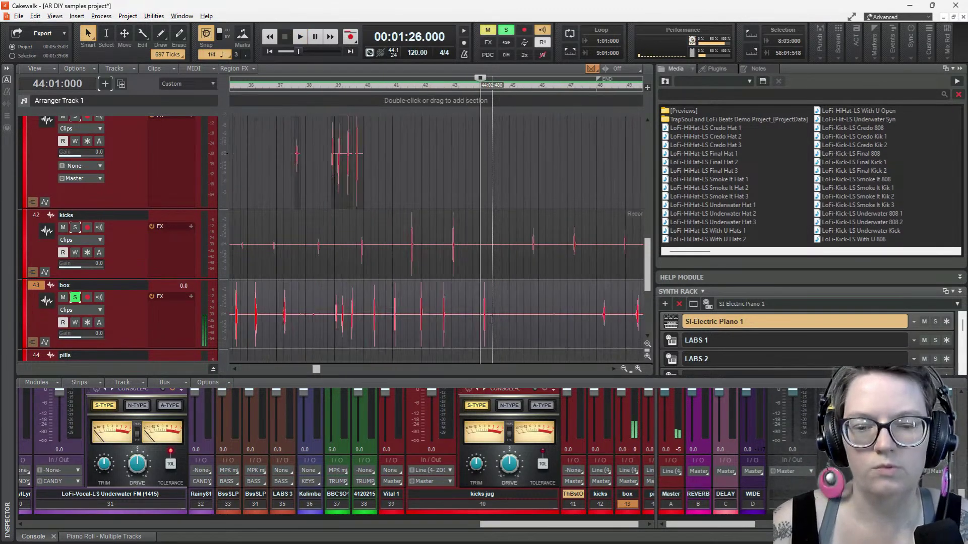
{"action": "scroll", "coordinate": [509, 322], "scroll_direction": "right", "scroll_amount": 1}
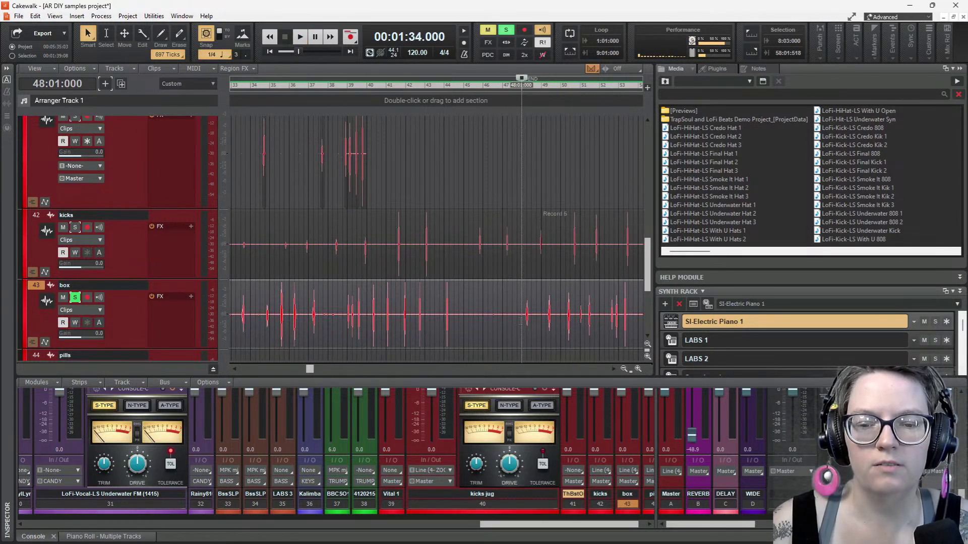
{"action": "key", "text": "space"}
{"action": "key", "text": "space"}
{"action": "left_click", "coordinate": [541, 322]}
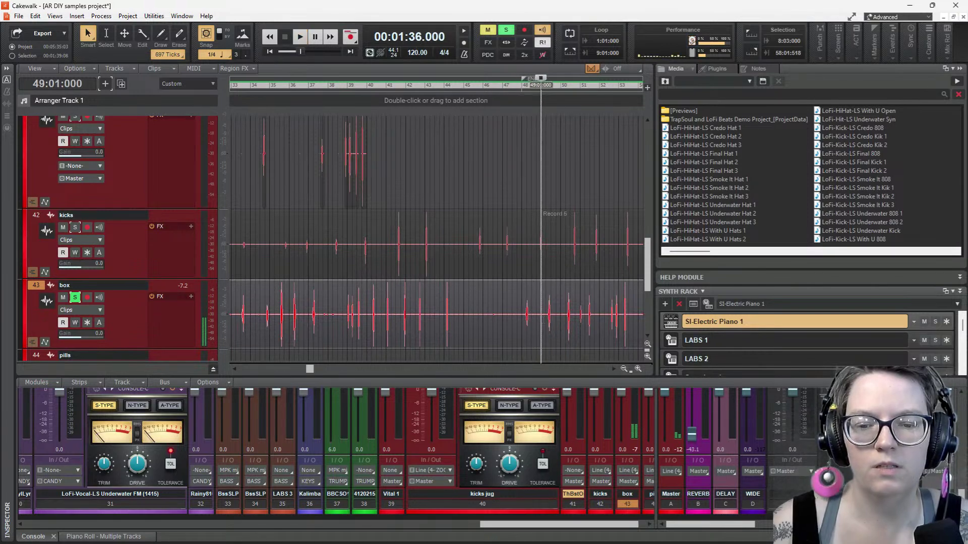
{"action": "key", "text": "space"}
{"action": "key", "text": "space"}
Audition the run of box hits from bar 50 through bar 52
{"action": "scroll", "coordinate": [560, 322], "scroll_direction": "up", "scroll_amount": 3}
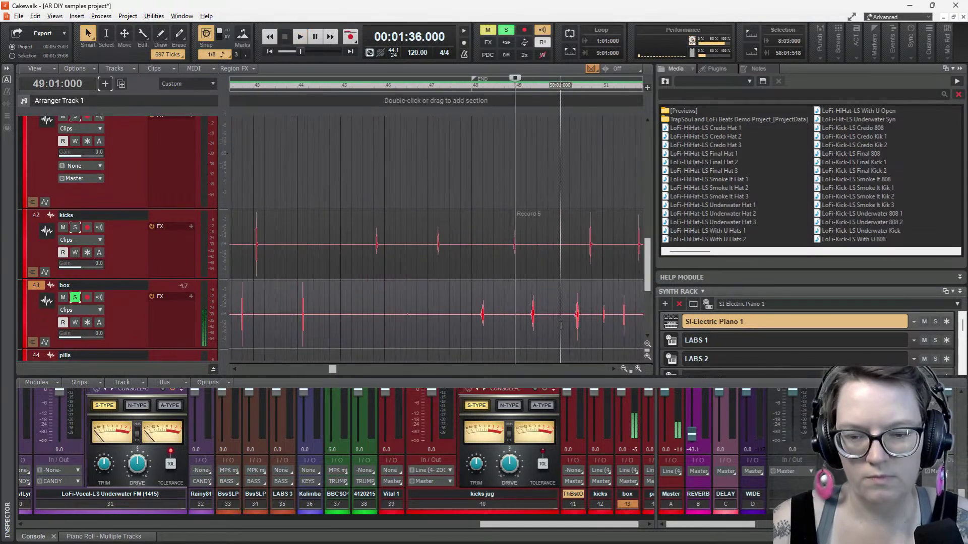
{"action": "scroll", "coordinate": [560, 323], "scroll_direction": "up", "scroll_amount": 3}
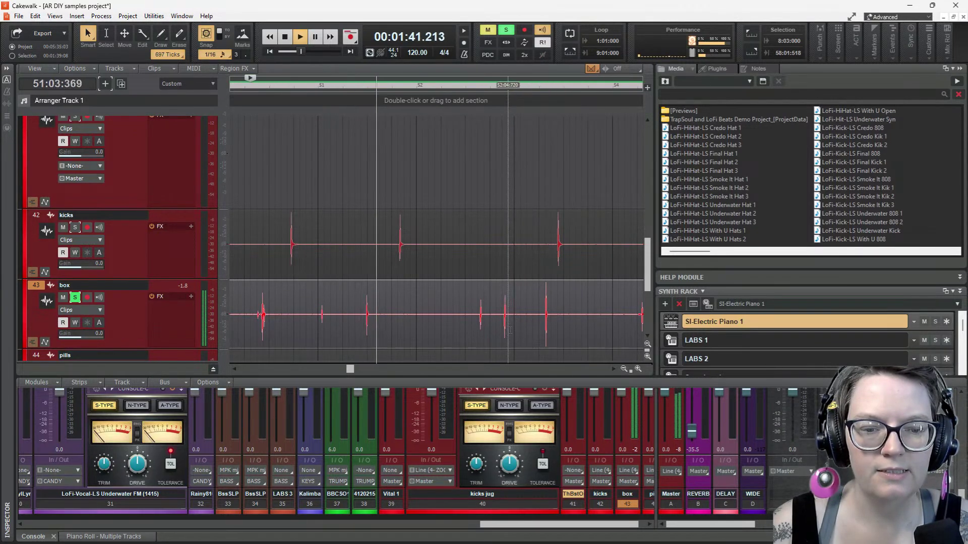
{"action": "scroll", "coordinate": [523, 323], "scroll_direction": "down", "scroll_amount": 3}
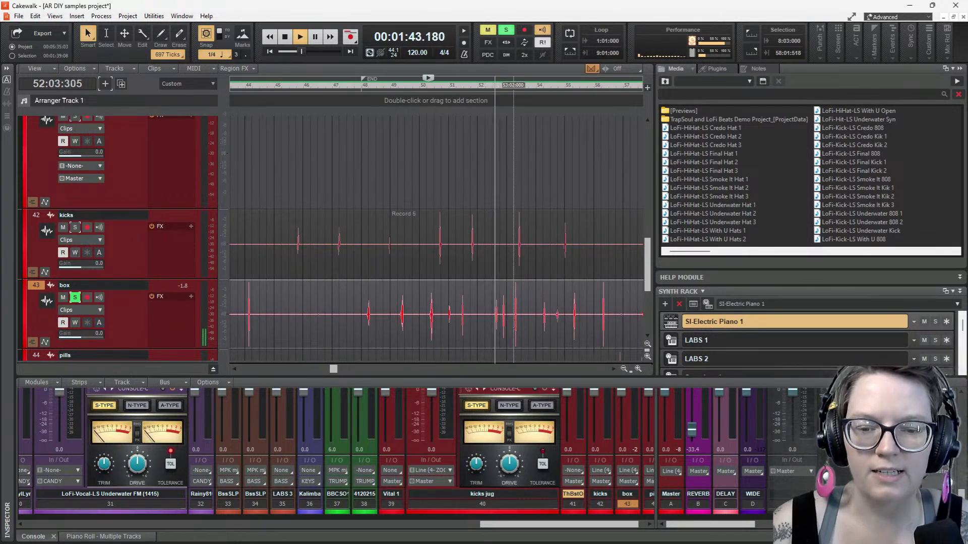
{"action": "key", "text": "space"}
Audition the remaining box hits from 54:02:000 to near the end of the recording
{"action": "left_click", "coordinate": [545, 327]}
{"action": "key", "text": "space"}
{"action": "key", "text": "space"}
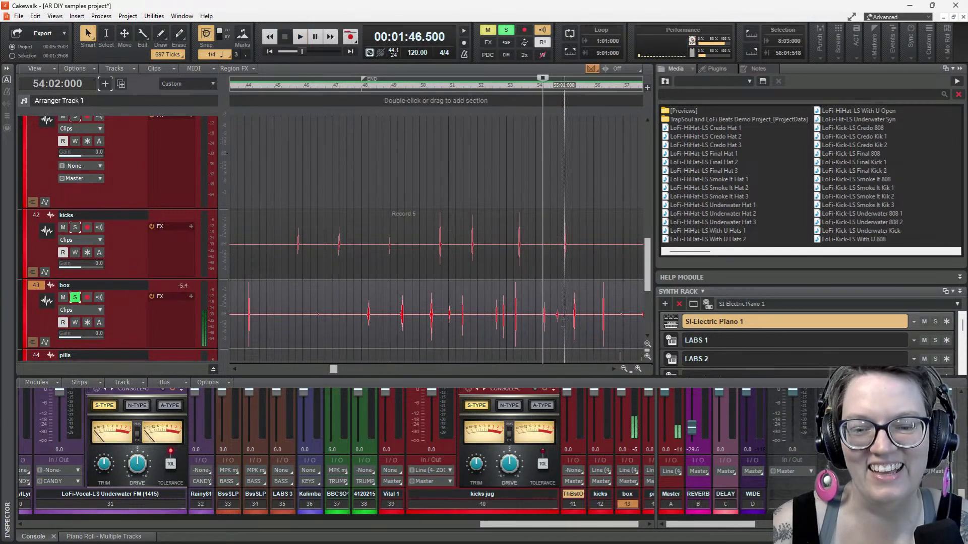
{"action": "key", "text": "space"}
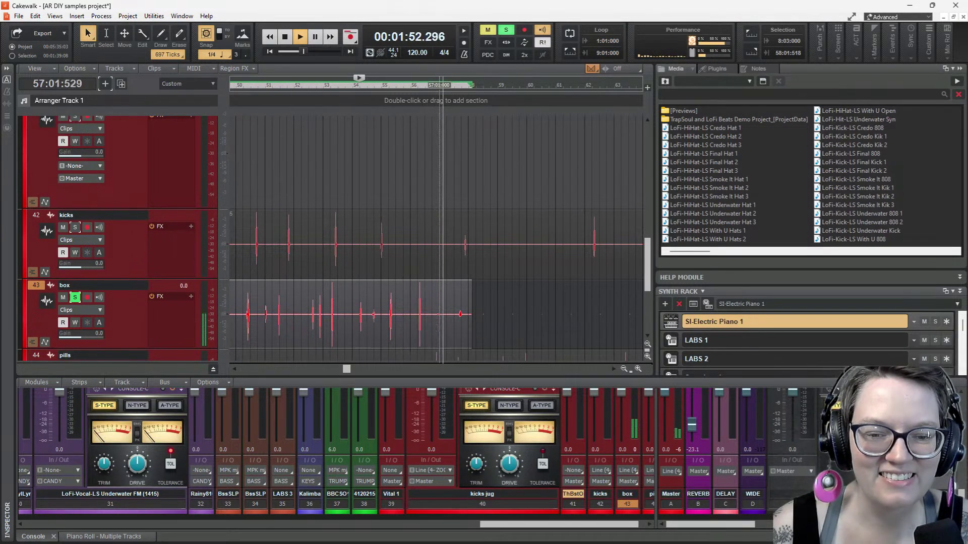
{"action": "key", "text": "space"}
Unsolo the box track and move the best ones track below the pills track
{"action": "scroll", "coordinate": [437, 328], "scroll_direction": "left", "scroll_amount": 8}
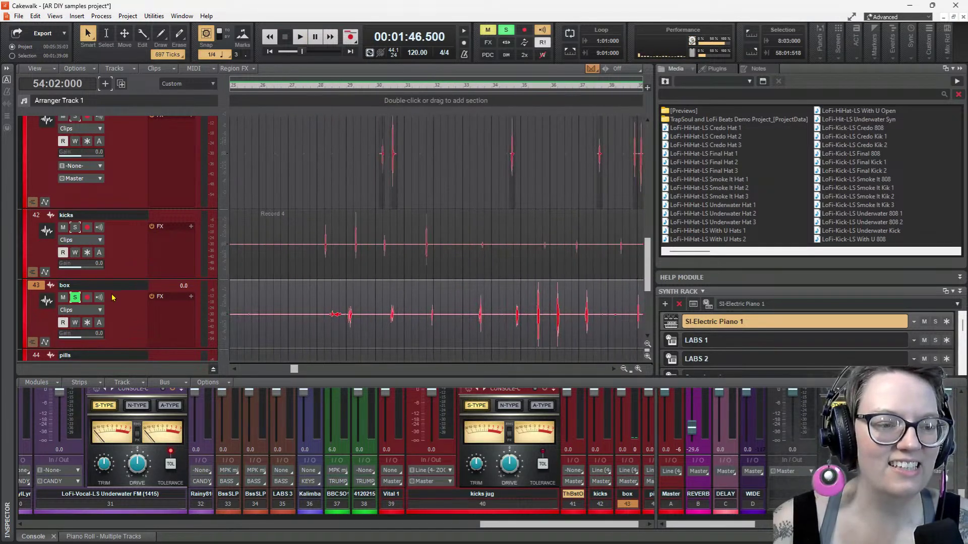
{"action": "left_click", "coordinate": [74, 299]}
{"action": "scroll", "coordinate": [231, 261], "scroll_direction": "down", "scroll_amount": 1}
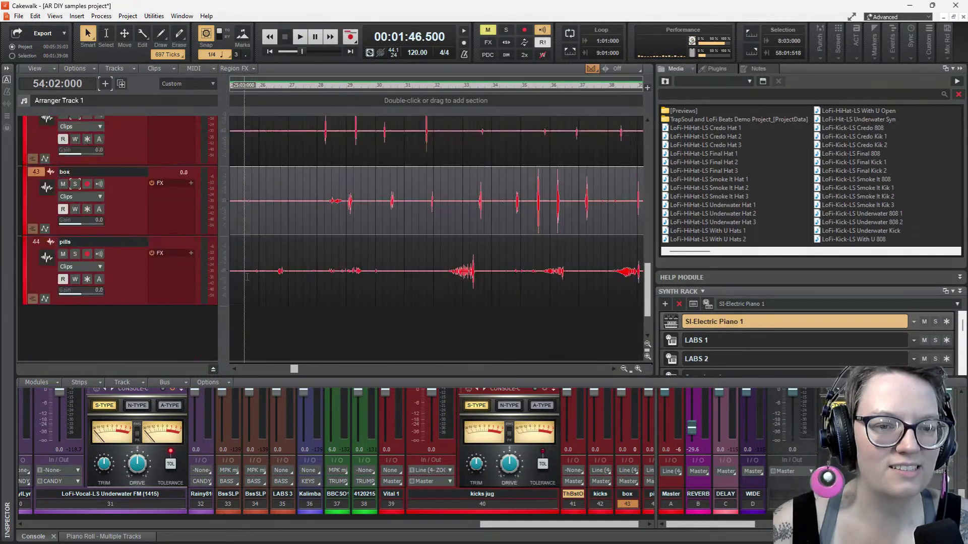
{"action": "scroll", "coordinate": [79, 190], "scroll_direction": "up", "scroll_amount": 2}
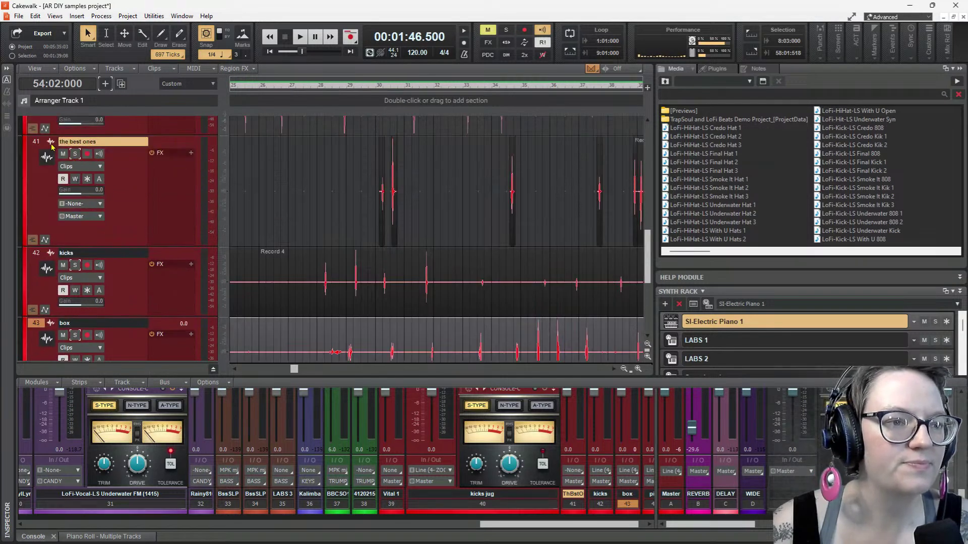
{"action": "scroll", "coordinate": [100, 350], "scroll_direction": "down", "scroll_amount": 5}
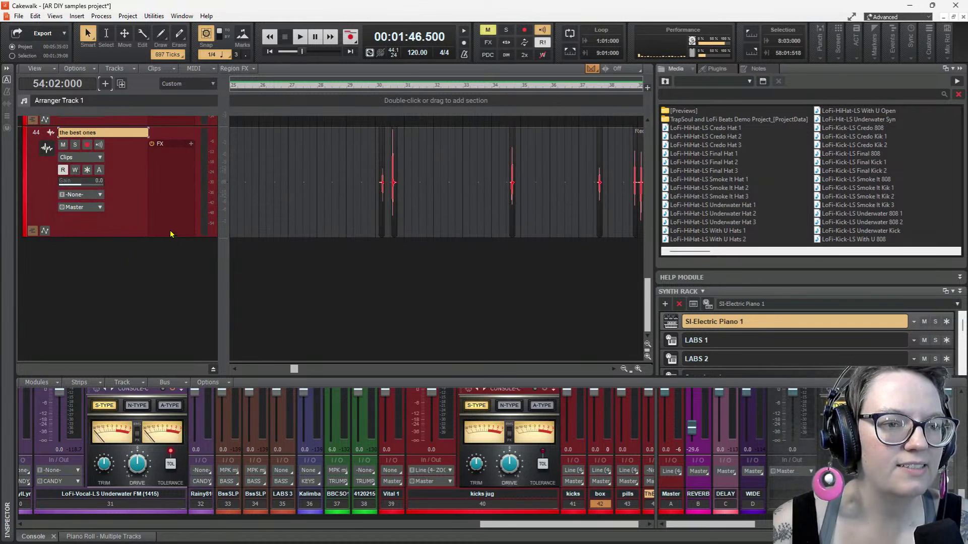
{"action": "scroll", "coordinate": [256, 164], "scroll_direction": "up", "scroll_amount": 4}
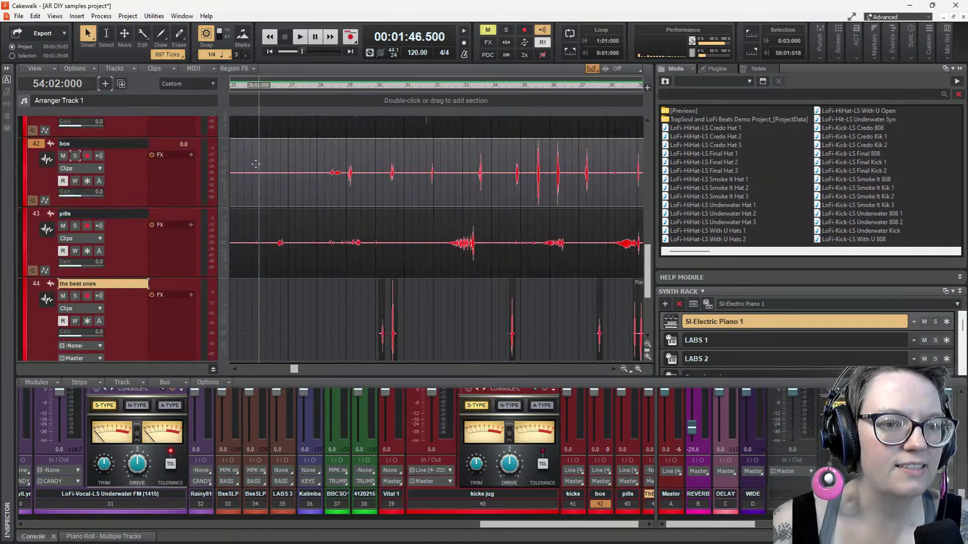
Solo the pills track and audition its first hits from the start of the project
{"action": "left_click", "coordinate": [136, 249]}
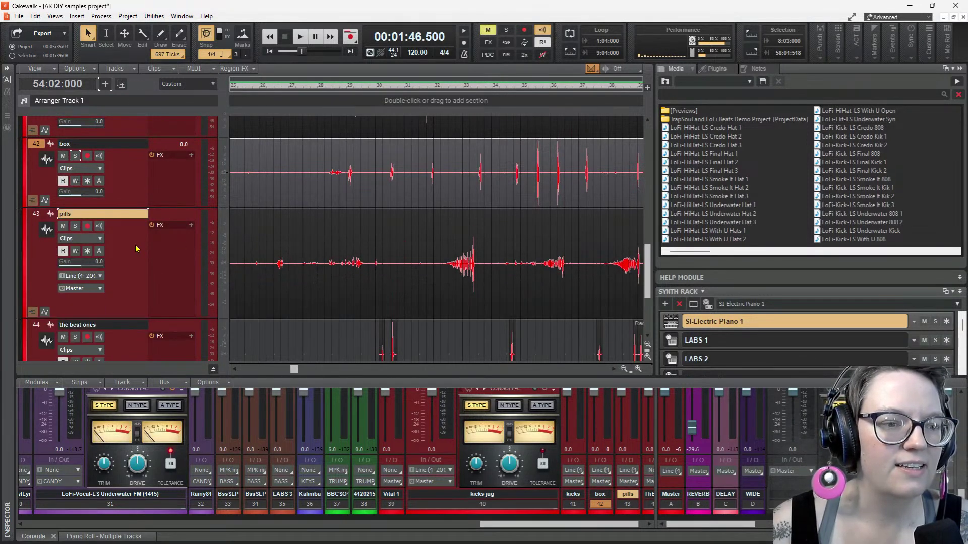
{"action": "left_click", "coordinate": [76, 226]}
{"action": "key", "text": "w"}
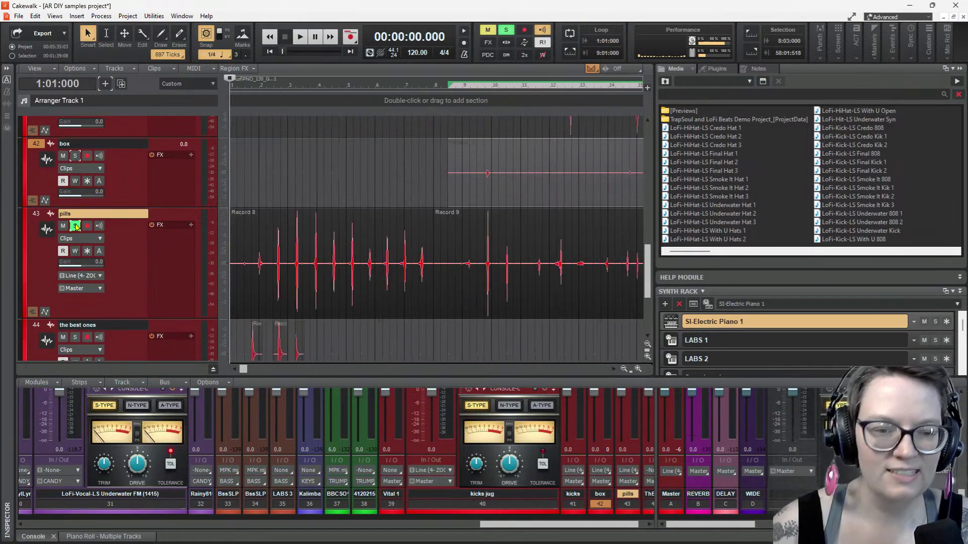
{"action": "key", "text": "space"}
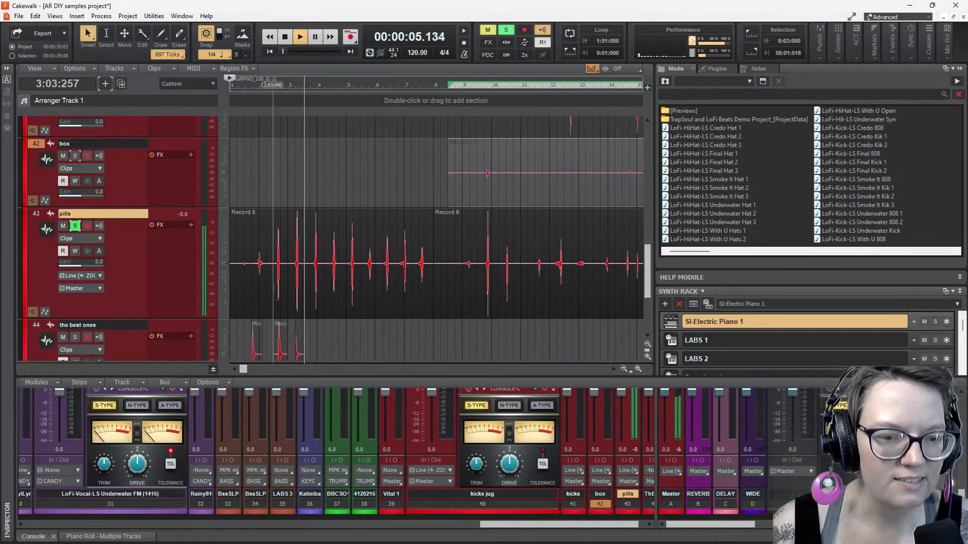
{"action": "key", "text": "space"}
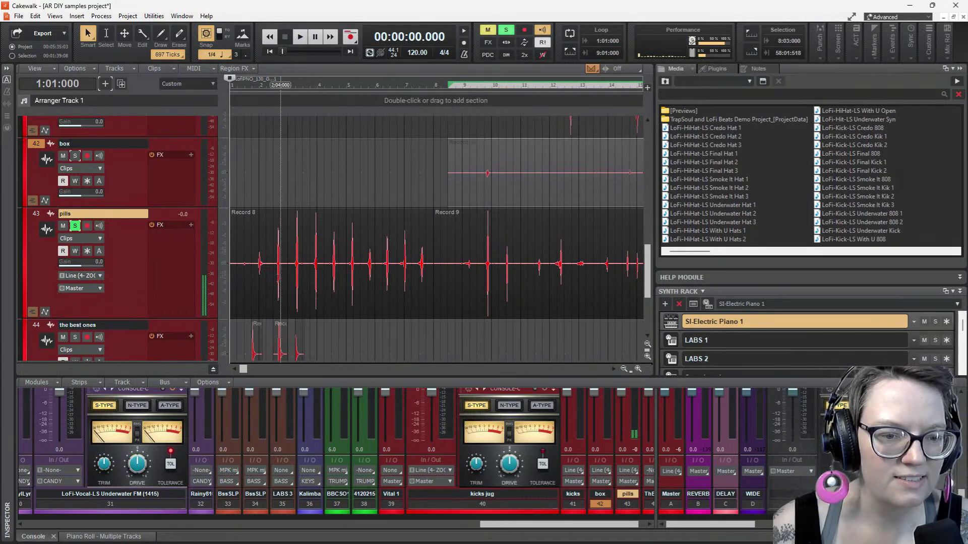
Play the pills hits from 2:03:000 and copy the section from 2:03:000 to 4:02:000 to the best ones track
{"action": "left_click", "coordinate": [275, 275]}
{"action": "key", "text": "space"}
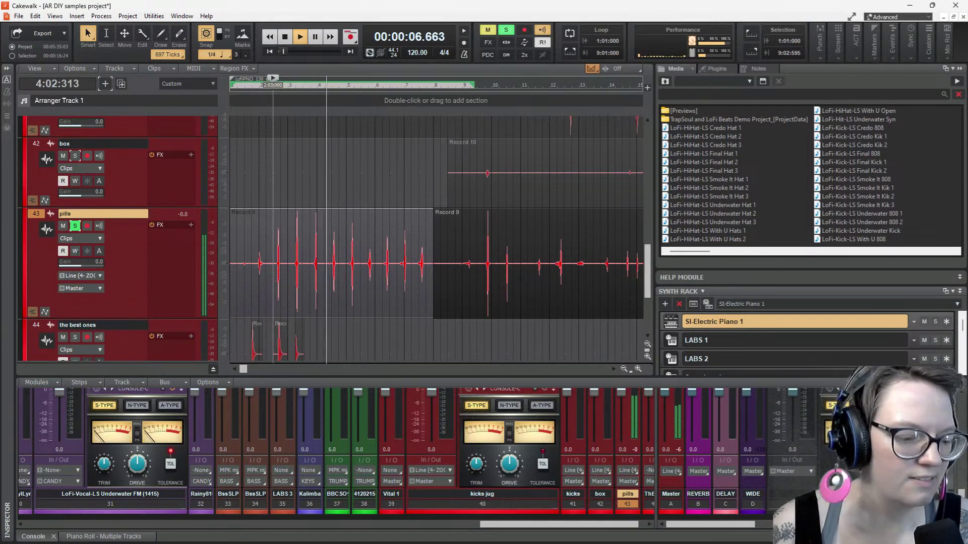
{"action": "key", "text": "space"}
{"action": "left_click_drag", "start_coordinate": [273, 279], "coordinate": [323, 278]}
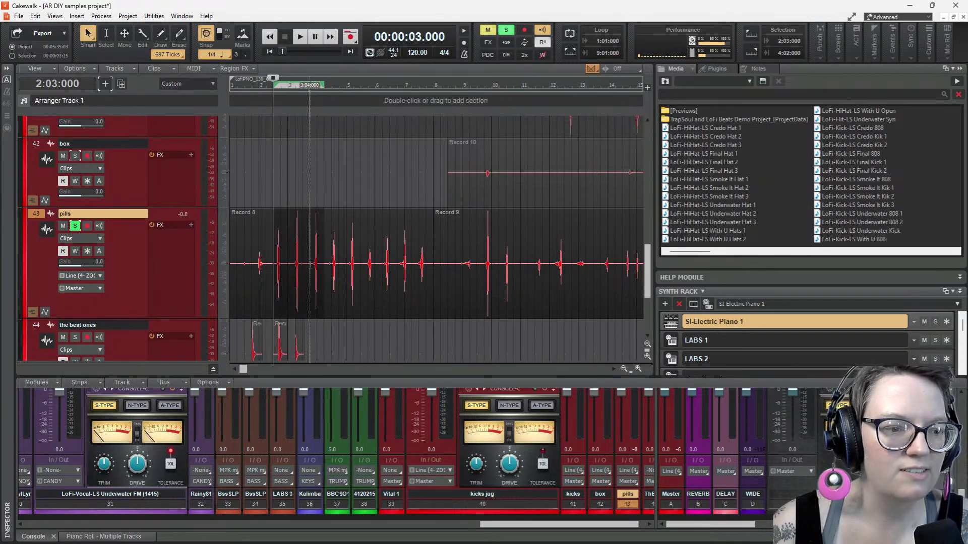
{"action": "scroll", "coordinate": [310, 263], "scroll_direction": "down", "scroll_amount": 1}
{"action": "left_click_drag", "start_coordinate": [303, 182], "coordinate": [345, 302]}
Audition the rest of the first pills recording from 4:03:000
{"action": "left_click", "coordinate": [332, 245]}
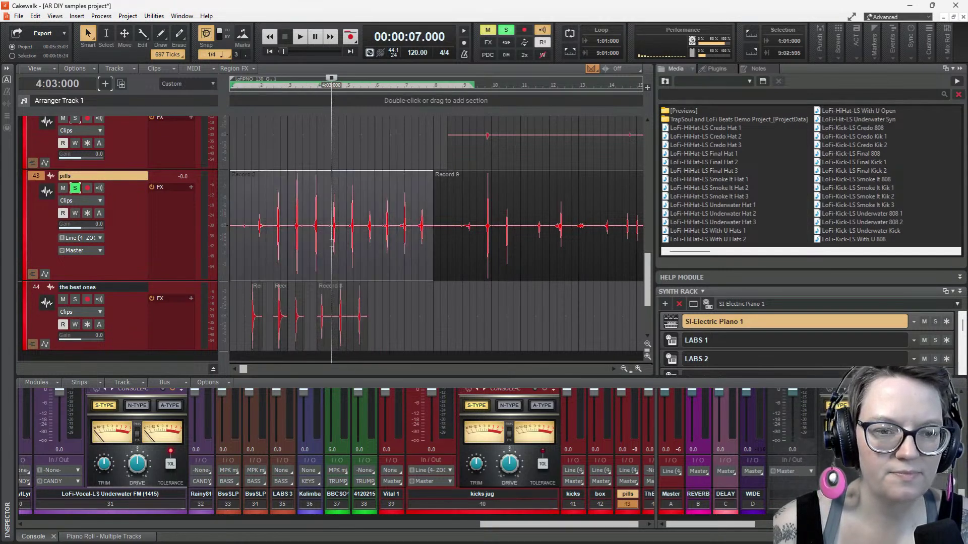
{"action": "key", "text": "space"}
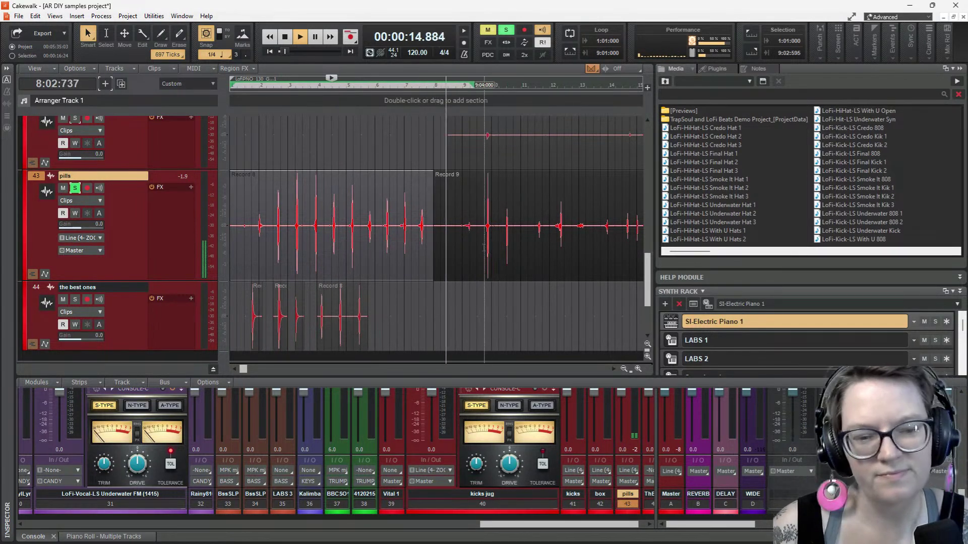
Play the pills hit just after 9:04:000 repeatedly and copy it to the best ones track at 6:01:000
{"action": "left_click", "coordinate": [444, 248]}
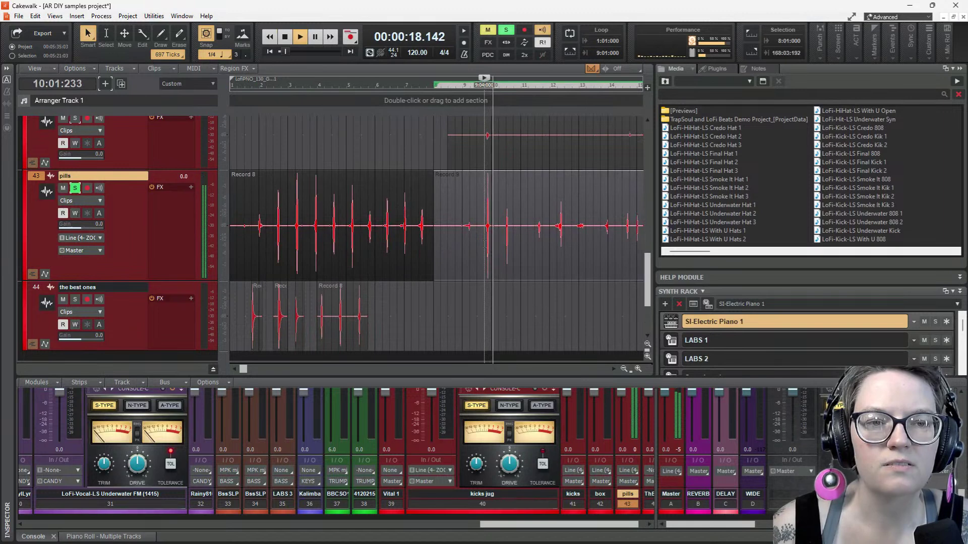
{"action": "key", "text": "space"}
{"action": "key", "text": "space"}
{"action": "key", "text": "space"}
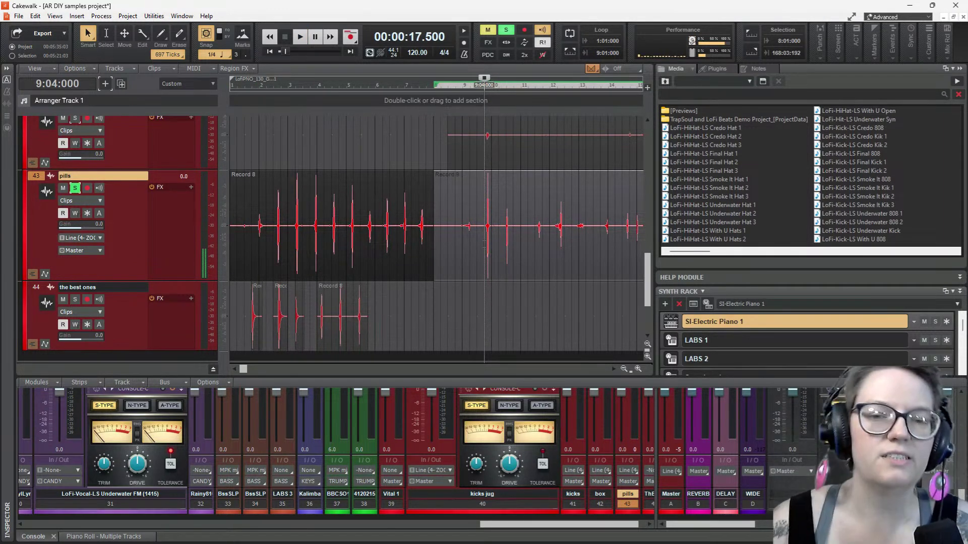
{"action": "left_click_drag", "start_coordinate": [485, 244], "coordinate": [498, 243]}
{"action": "left_click_drag", "start_coordinate": [490, 178], "coordinate": [382, 318]}
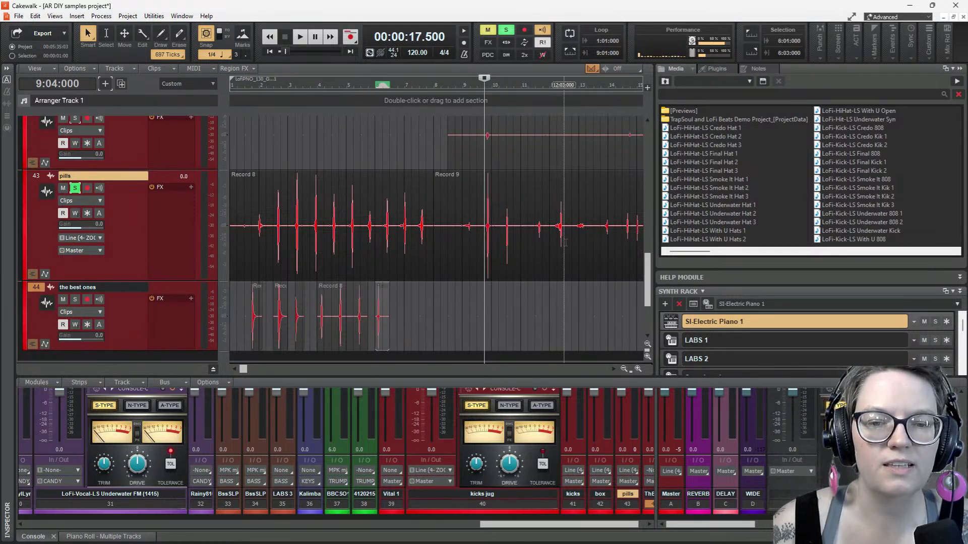
Play the pills hits after 9:04:000, replaying them from 12:01:000 and 11:03:000
{"action": "key", "text": "space"}
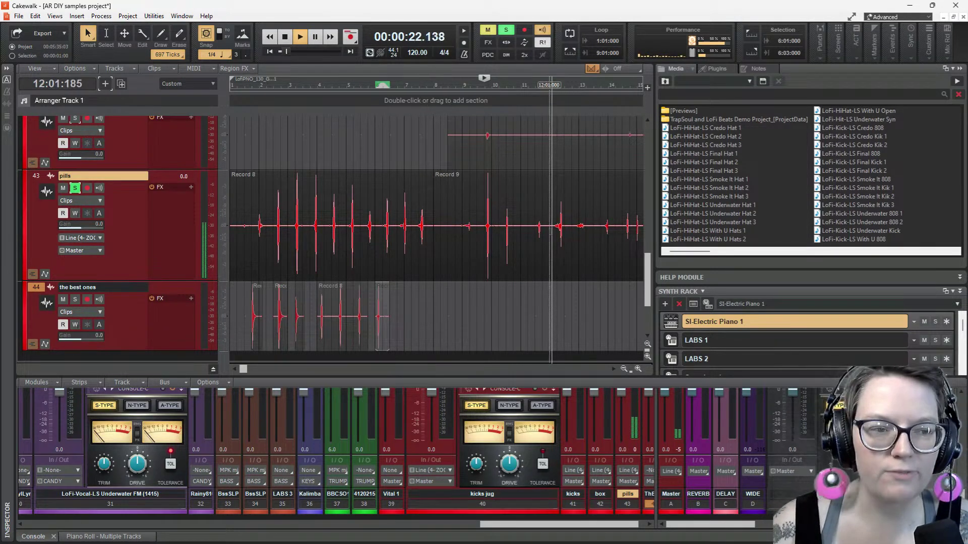
{"action": "key", "text": "space"}
{"action": "left_click", "coordinate": [550, 235]}
{"action": "key", "text": "space"}
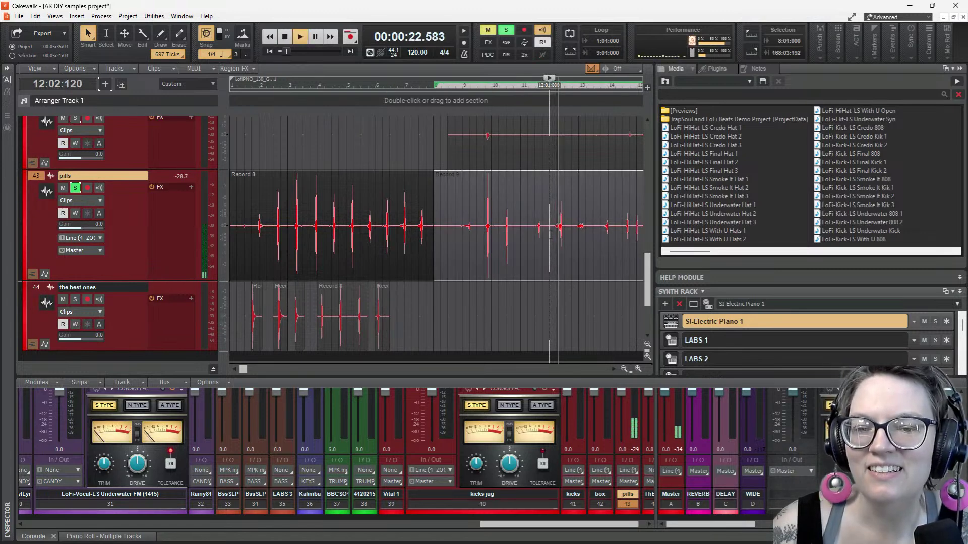
{"action": "key", "text": "space"}
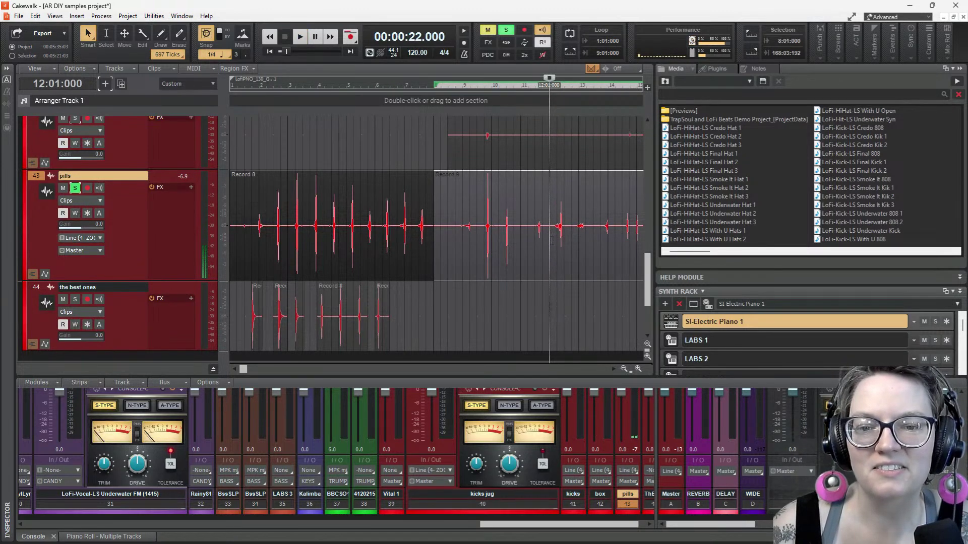
{"action": "key", "text": "space"}
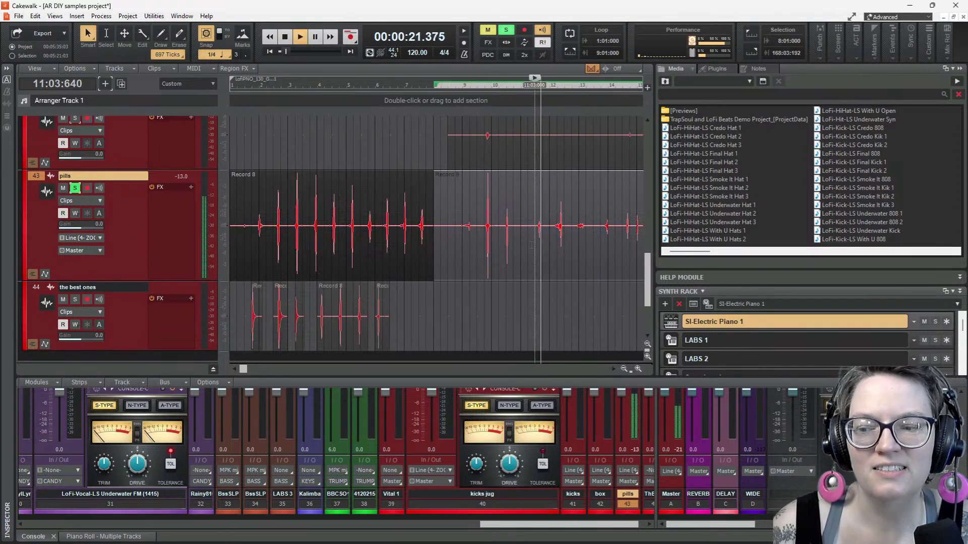
{"action": "key", "text": "space"}
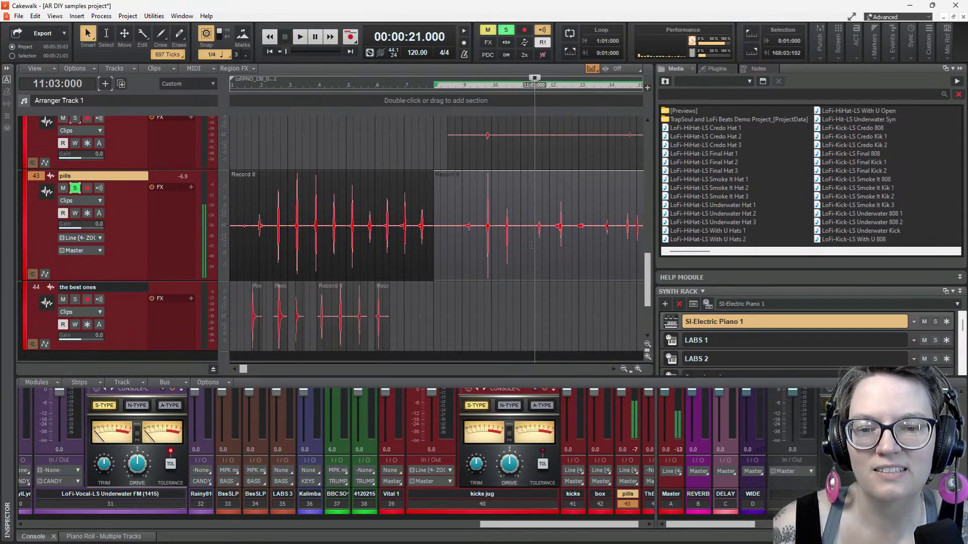
Copy the pills section from 12:01:000 to 12:04:000 to the best ones track at 7:01:000
{"action": "left_click_drag", "start_coordinate": [551, 245], "coordinate": [573, 246]}
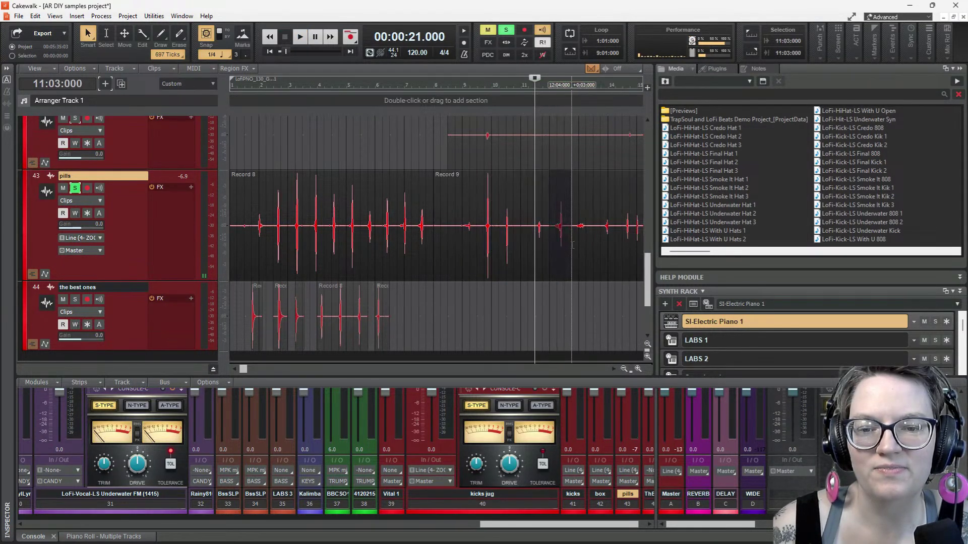
{"action": "left_click_drag", "start_coordinate": [561, 188], "coordinate": [408, 323]}
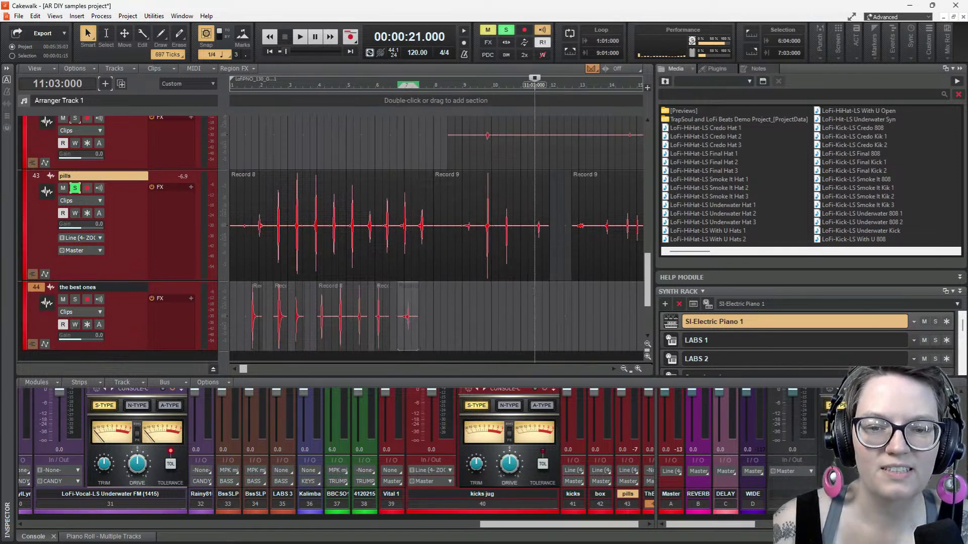
{"action": "key", "text": "ctrl+z"}
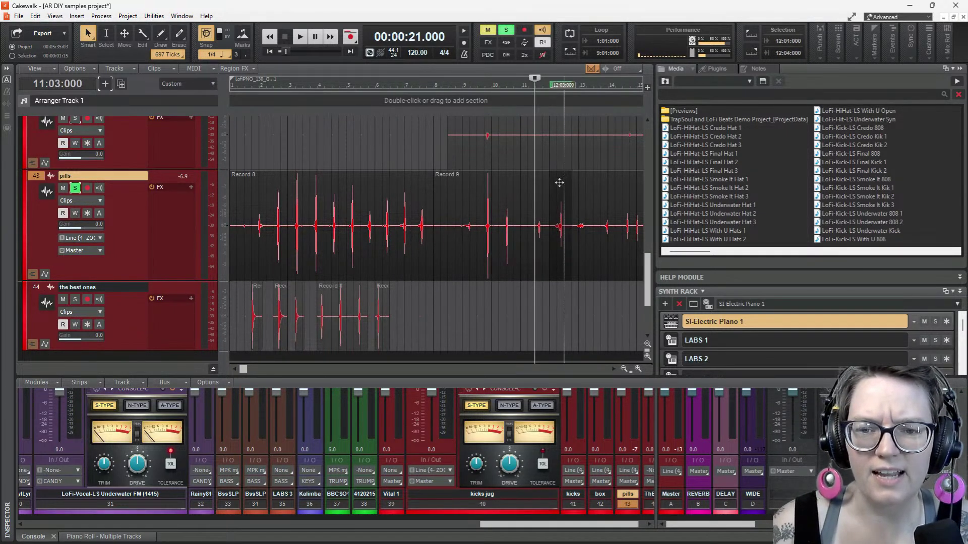
{"action": "left_click_drag", "start_coordinate": [559, 181], "coordinate": [414, 316]}
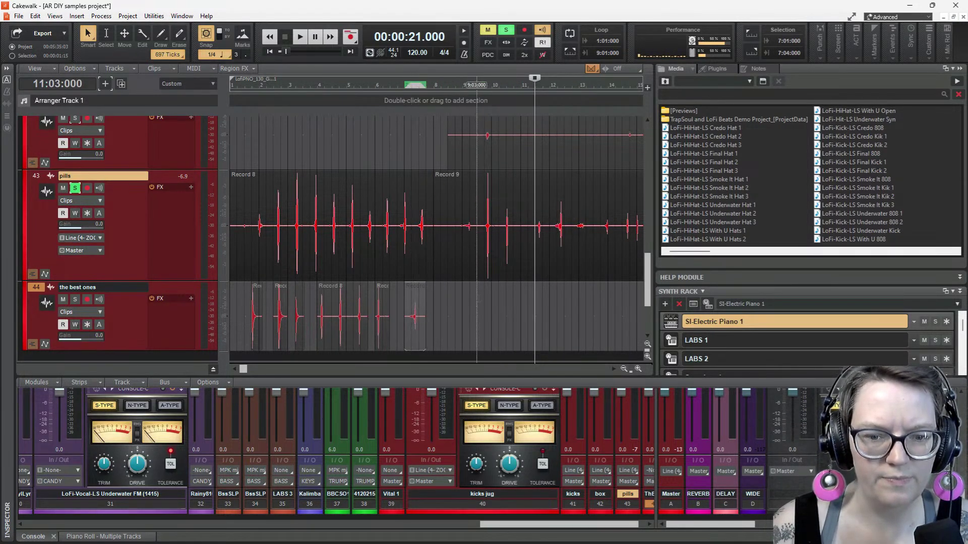
Play the pills recording on to 13:04:000 and copy the section from 13:04:000 to 14:02:000 straight down to the best ones track
{"action": "left_click", "coordinate": [551, 250]}
{"action": "key", "text": "space"}
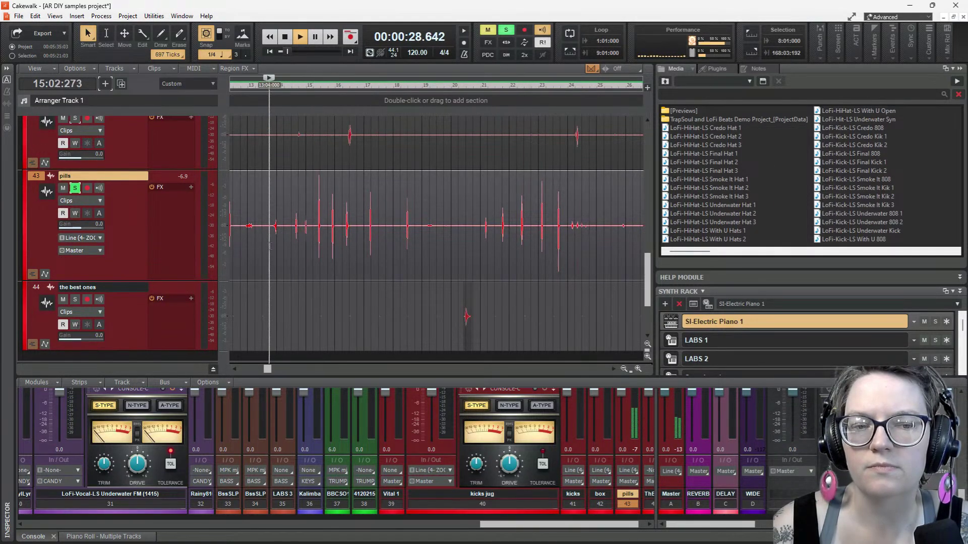
{"action": "left_click", "coordinate": [270, 247]}
{"action": "key", "text": "space"}
{"action": "left_click_drag", "start_coordinate": [269, 247], "coordinate": [281, 248]}
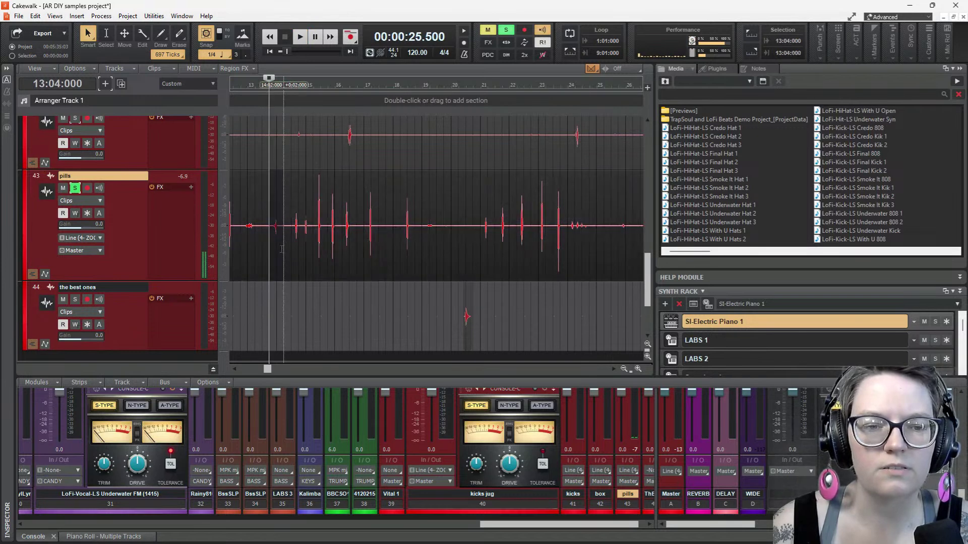
{"action": "left_click_drag", "start_coordinate": [276, 178], "coordinate": [276, 296]}
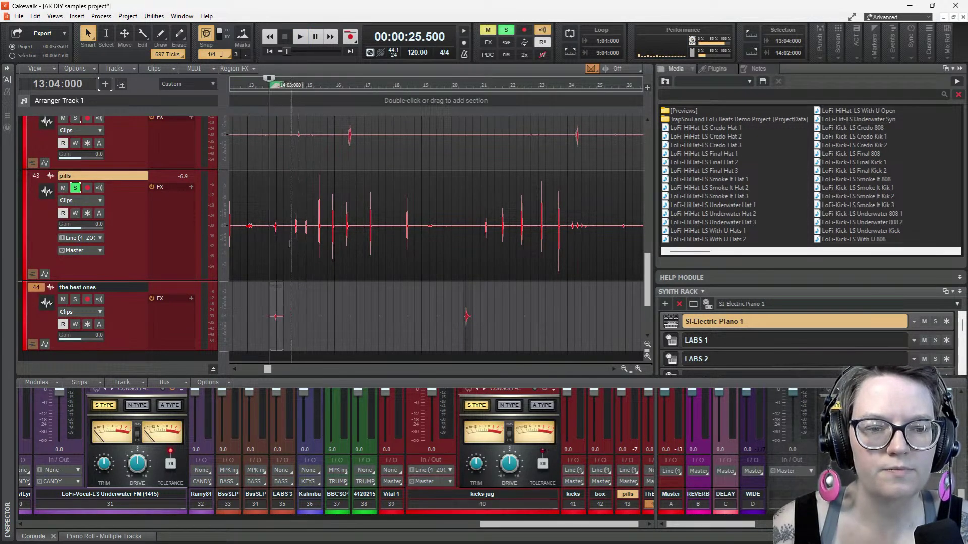
Audition the pills recording from 14:03:000 up to the rattles before 44:01:000
{"action": "left_click", "coordinate": [289, 244]}
{"action": "key", "text": "space"}
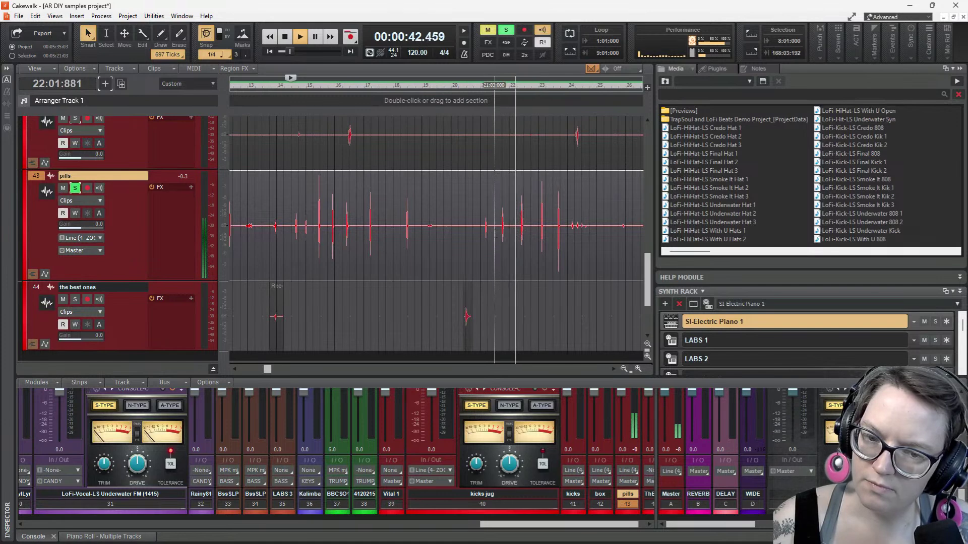
{"action": "left_click", "coordinate": [480, 242]}
{"action": "key", "text": "space"}
{"action": "key", "text": "space"}
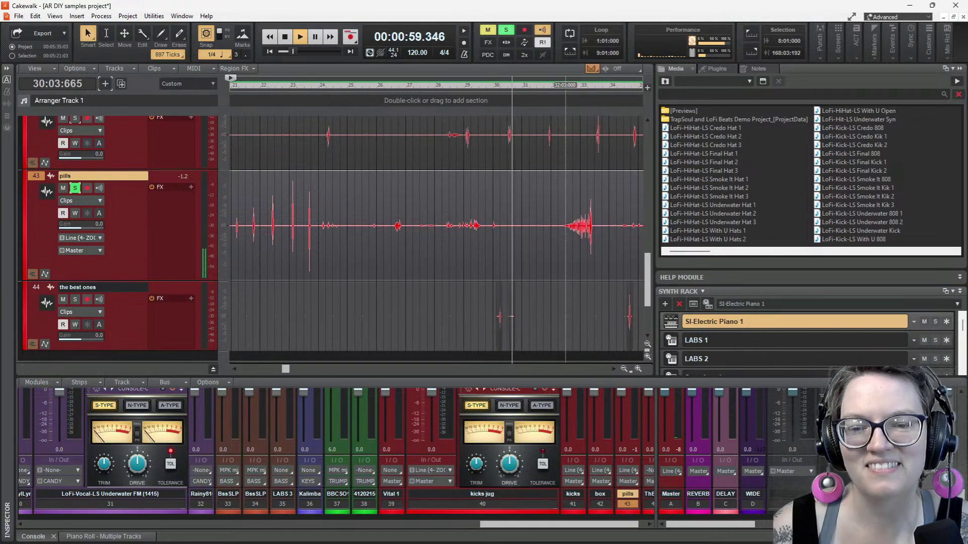
{"action": "scroll", "coordinate": [437, 227], "scroll_direction": "down", "scroll_amount": 1}
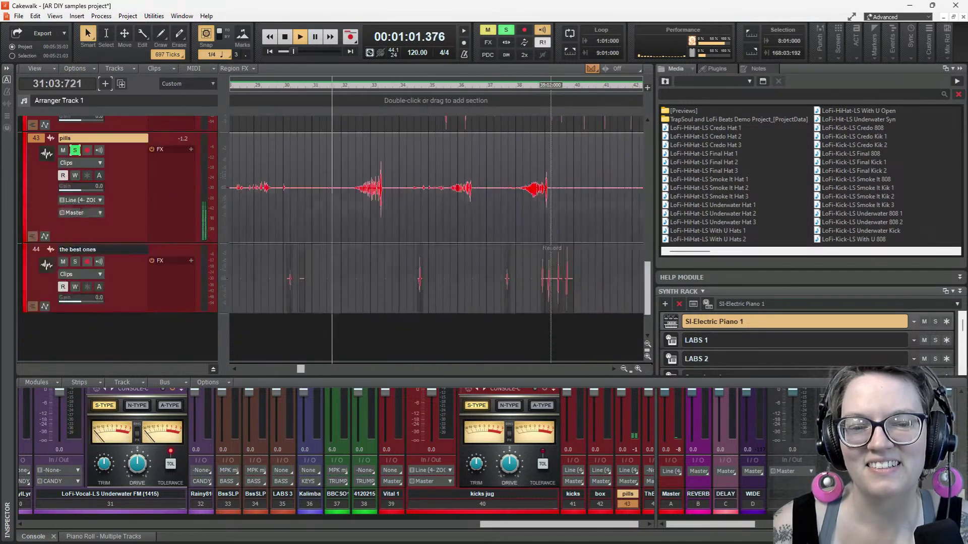
{"action": "scroll", "coordinate": [486, 239], "scroll_direction": "up", "scroll_amount": 1}
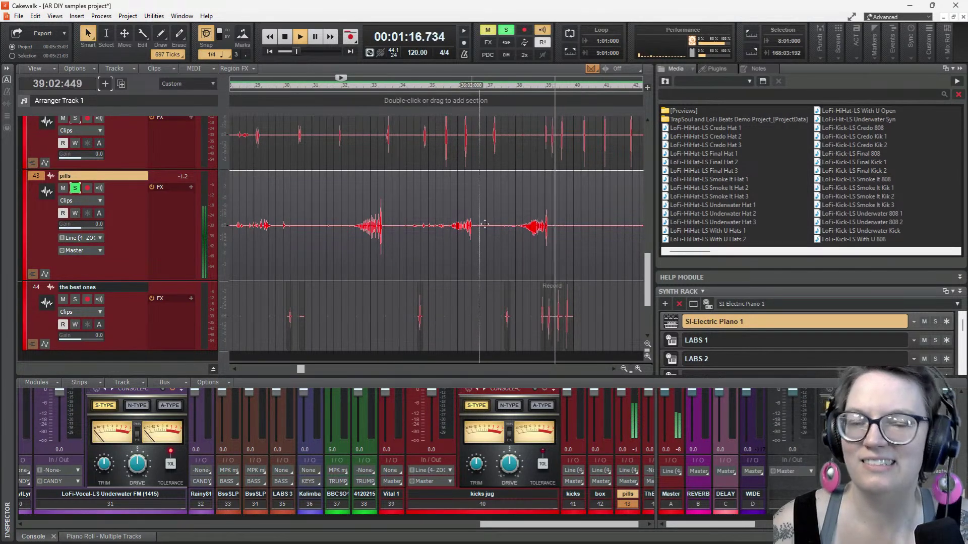
{"action": "scroll", "coordinate": [436, 226], "scroll_direction": "down", "scroll_amount": 3}
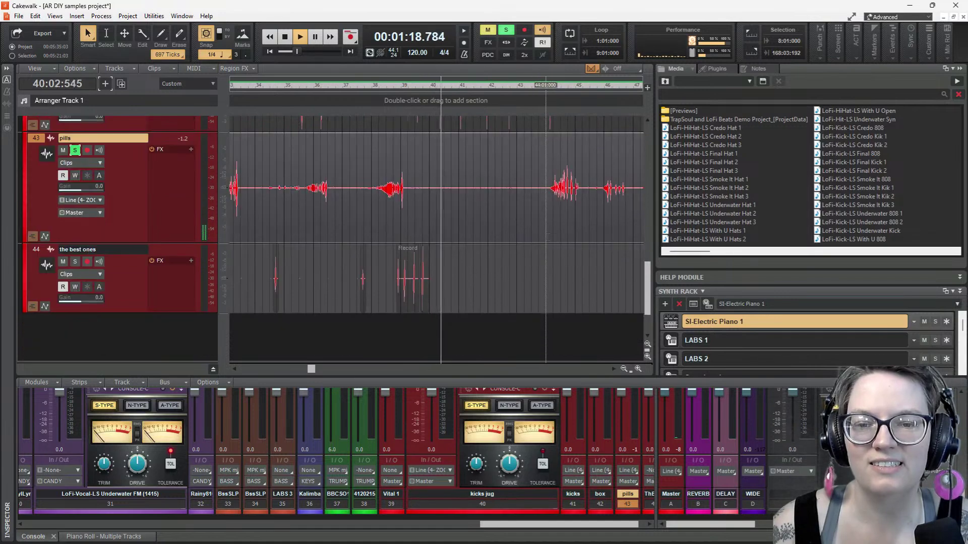
Play the pills rattle from 44:01:000 twice and copy it to the best ones track at 43:01:000
{"action": "left_click", "coordinate": [545, 212]}
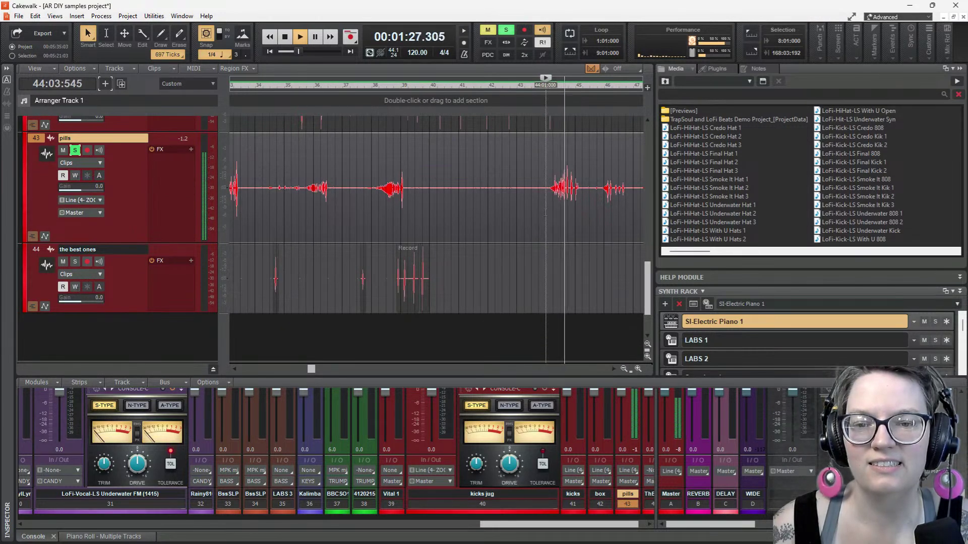
{"action": "left_click", "coordinate": [545, 212]}
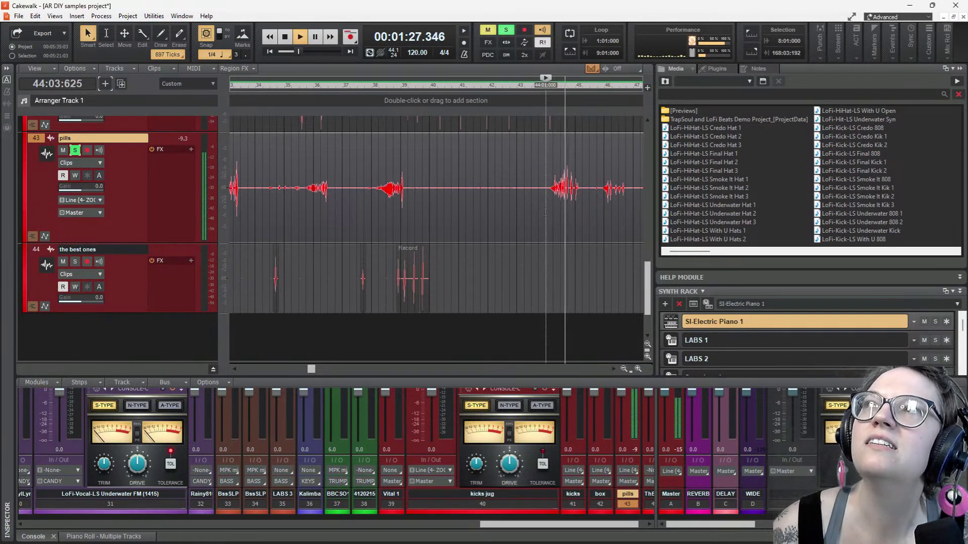
{"action": "key", "text": "space"}
{"action": "left_click_drag", "start_coordinate": [546, 213], "coordinate": [588, 195]}
{"action": "left_click_drag", "start_coordinate": [562, 151], "coordinate": [532, 283]}
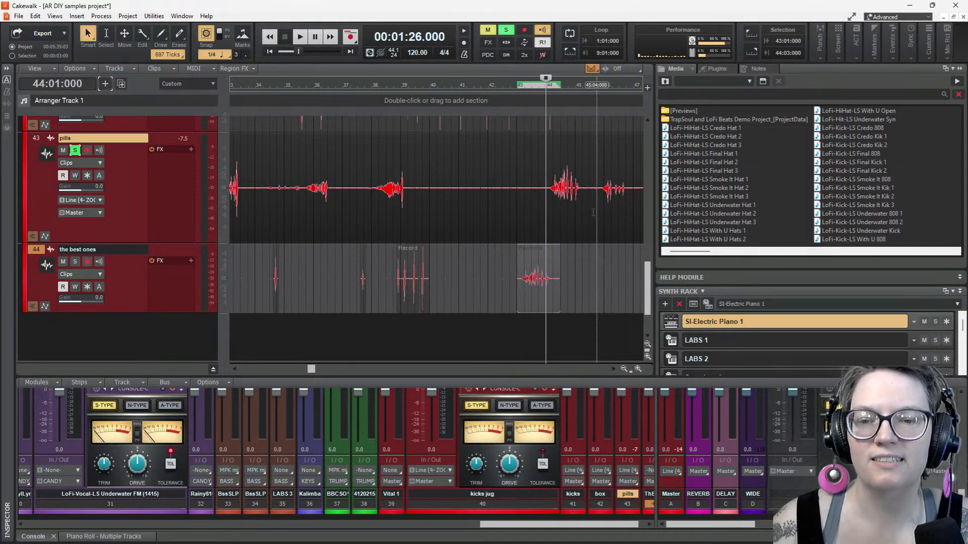
Audition the pills recording from 45:03:000 through the sounds around bar 73
{"action": "key", "text": "space"}
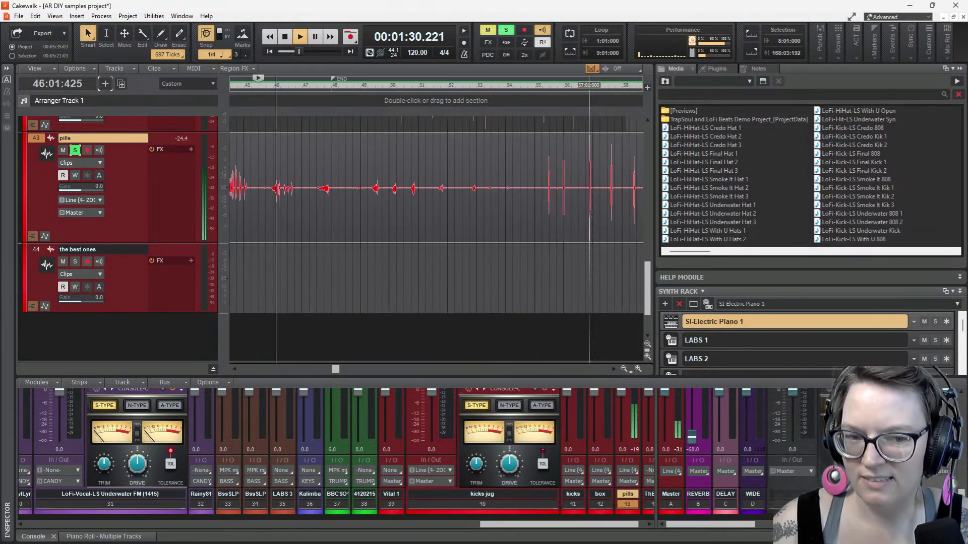
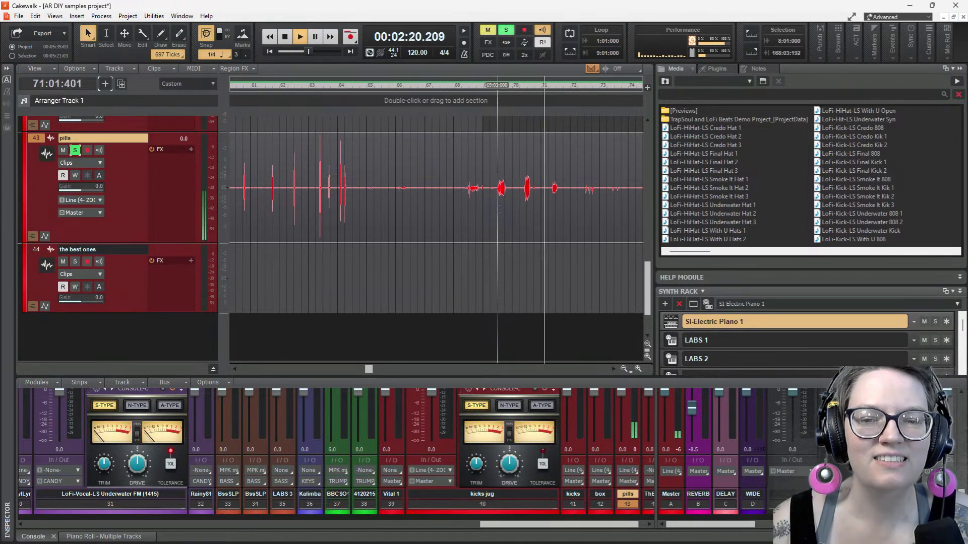
{"action": "scroll", "coordinate": [526, 182], "scroll_direction": "right", "scroll_amount": 5}
{"action": "scroll", "coordinate": [494, 177], "scroll_direction": "down", "scroll_amount": 2}
{"action": "scroll", "coordinate": [493, 176], "scroll_direction": "up", "scroll_amount": 2}
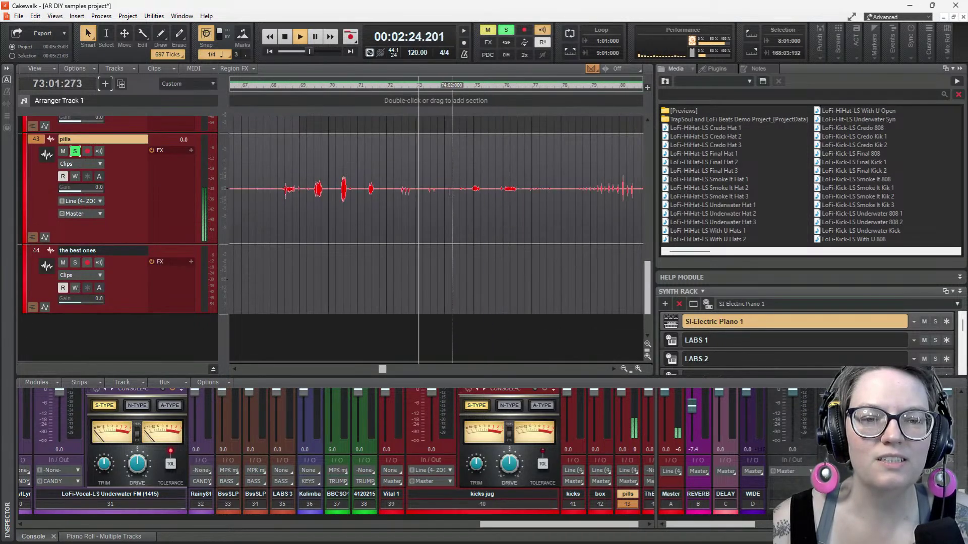
{"action": "key", "text": "space"}
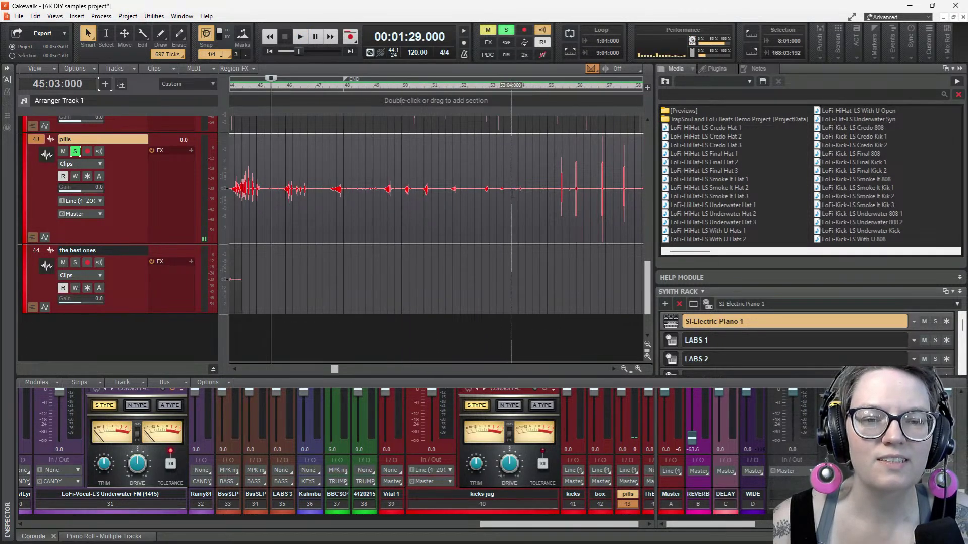
Play the short pills rattle at 72:03:000 repeatedly and copy it to the best ones track at 71:04:000
{"action": "scroll", "coordinate": [511, 202], "scroll_direction": "right", "scroll_amount": 15}
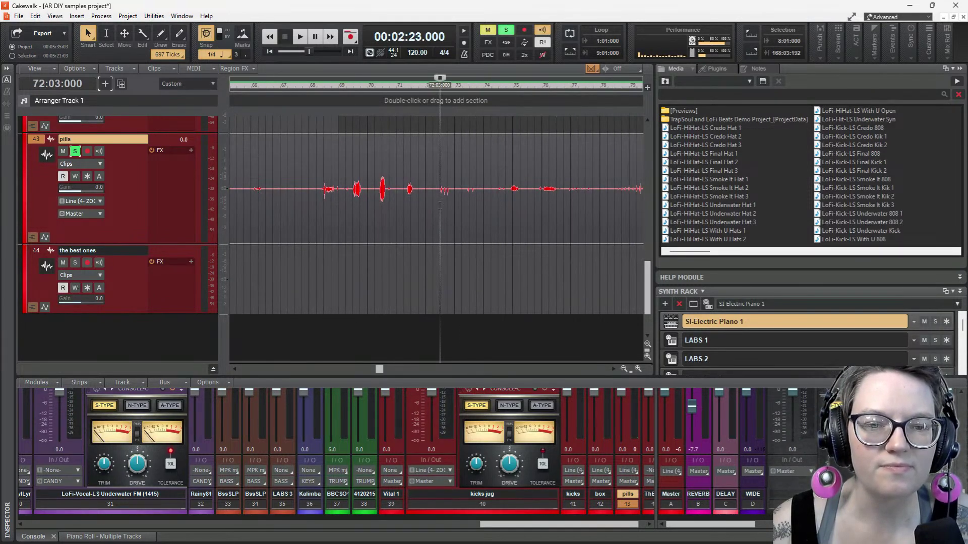
{"action": "key", "text": "space"}
{"action": "key", "text": "space"}
{"action": "key", "text": "space"}
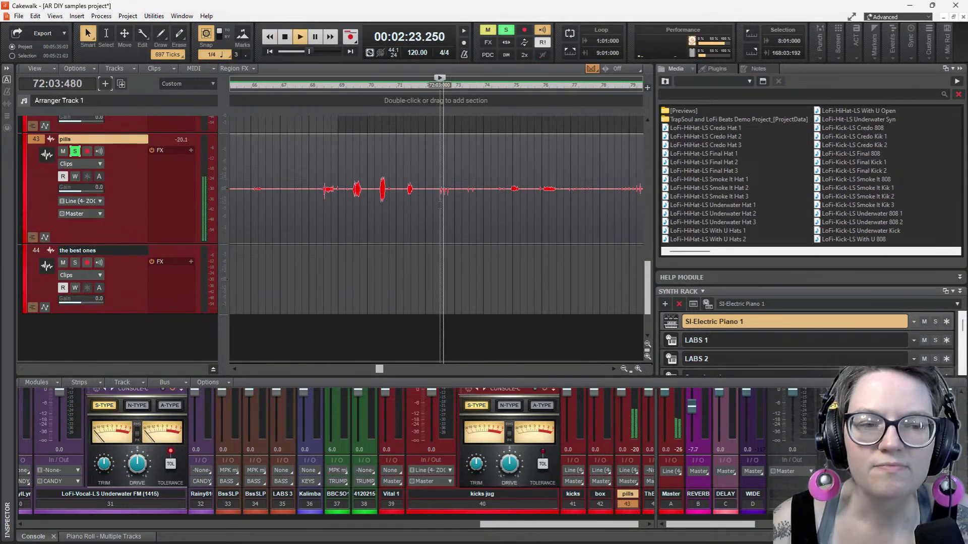
{"action": "key", "text": "space"}
{"action": "left_click", "coordinate": [439, 167]}
{"action": "left_click_drag", "start_coordinate": [438, 167], "coordinate": [425, 277]}
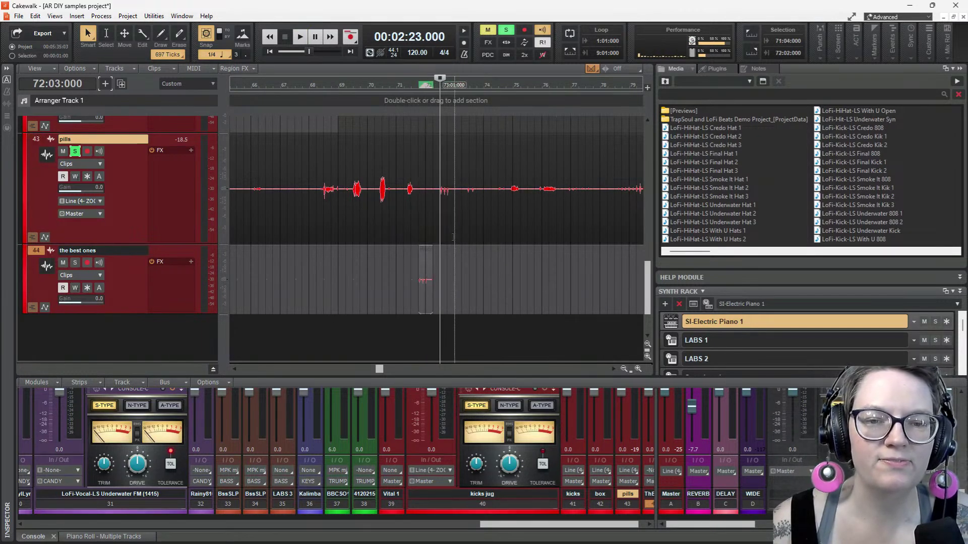
Audition the pills sounds from 73:02:000, and replay the recording from 72:03:000 through to bar 84
{"action": "left_click", "coordinate": [464, 212]}
{"action": "key", "text": "space"}
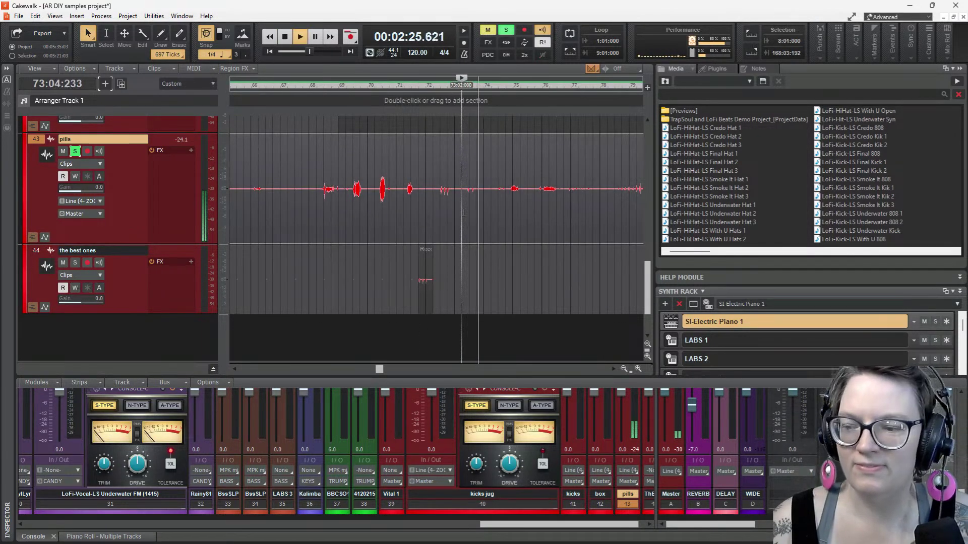
{"action": "key", "text": "space"}
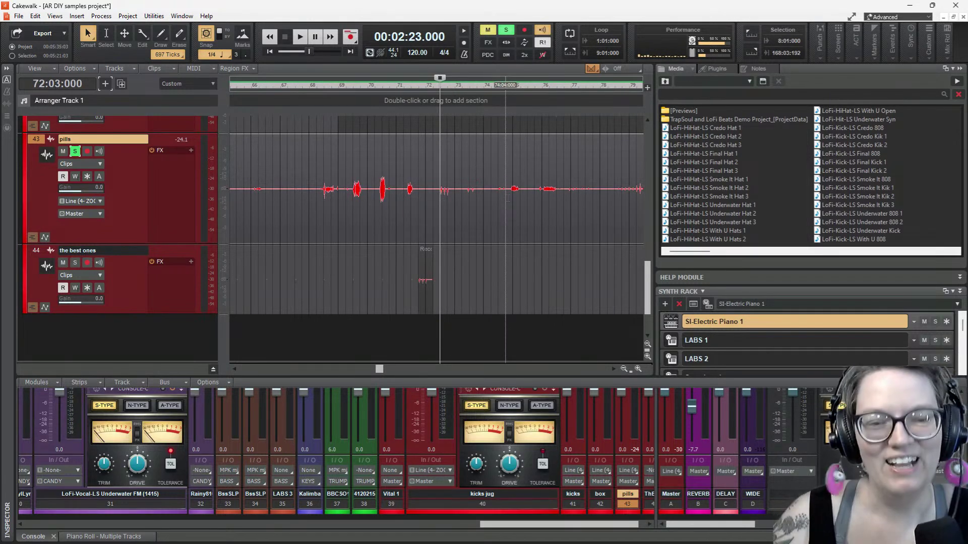
{"action": "key", "text": "space"}
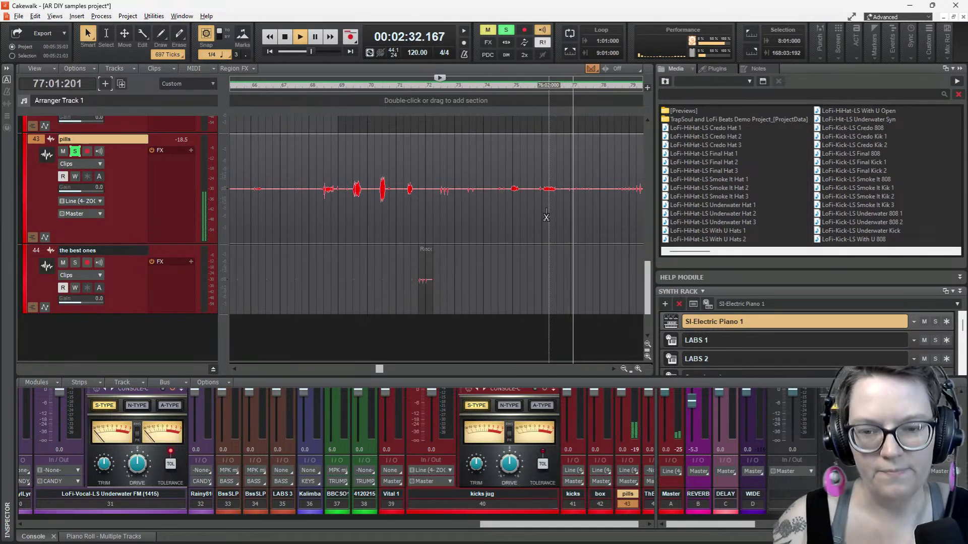
{"action": "scroll", "coordinate": [548, 195], "scroll_direction": "down", "scroll_amount": 1}
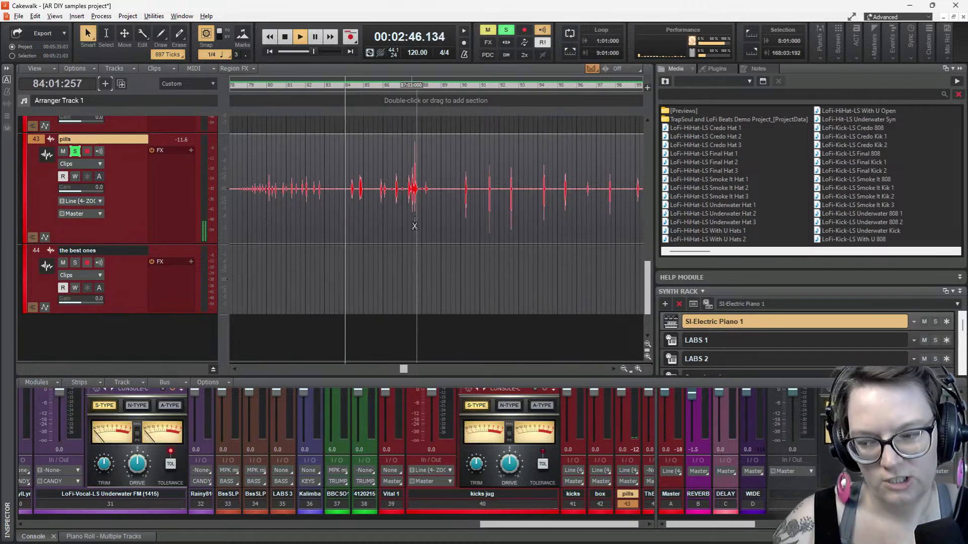
Replay the pills hits from 84:02:000 and copy the section from 84:04:000 to 85:02:000 to the best ones track
{"action": "scroll", "coordinate": [423, 232], "scroll_direction": "up", "scroll_amount": 3, "text": "ctrl"}
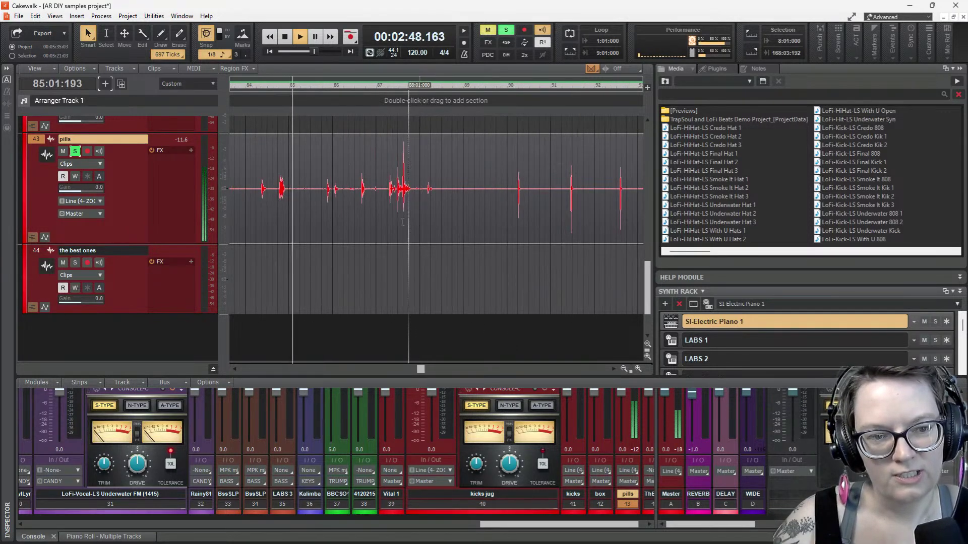
{"action": "left_click", "coordinate": [256, 85]}
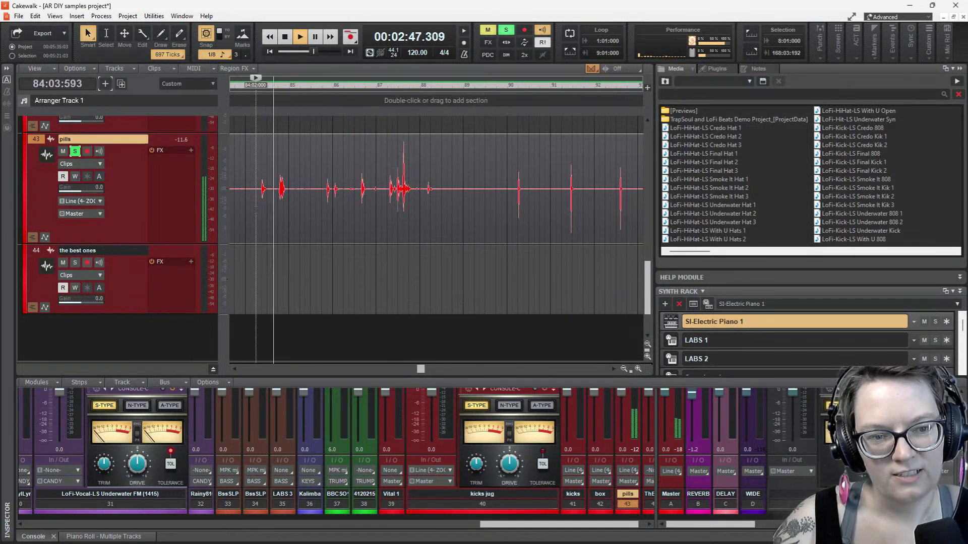
{"action": "left_click", "coordinate": [277, 83]}
{"action": "key", "text": "space"}
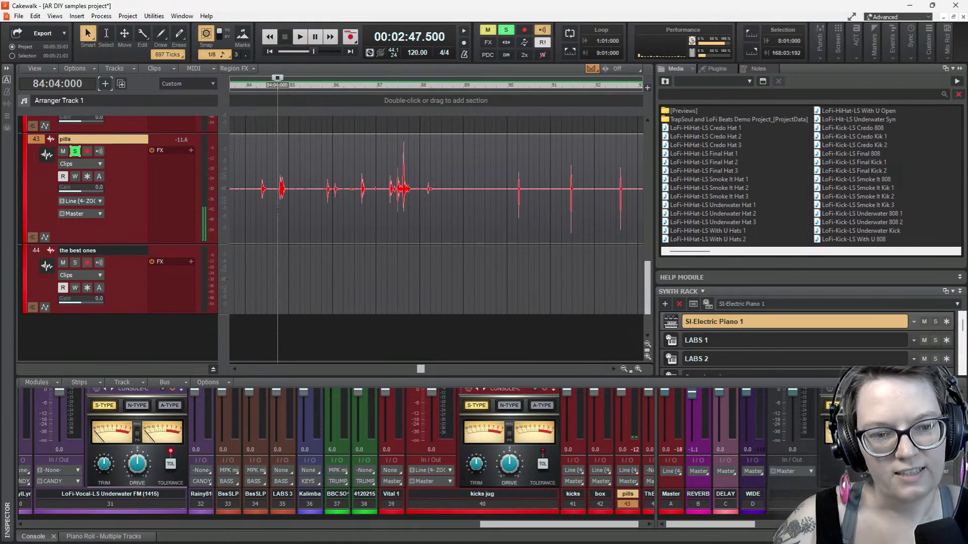
{"action": "left_click_drag", "start_coordinate": [277, 214], "coordinate": [299, 212]}
{"action": "left_click_drag", "start_coordinate": [289, 146], "coordinate": [261, 284]}
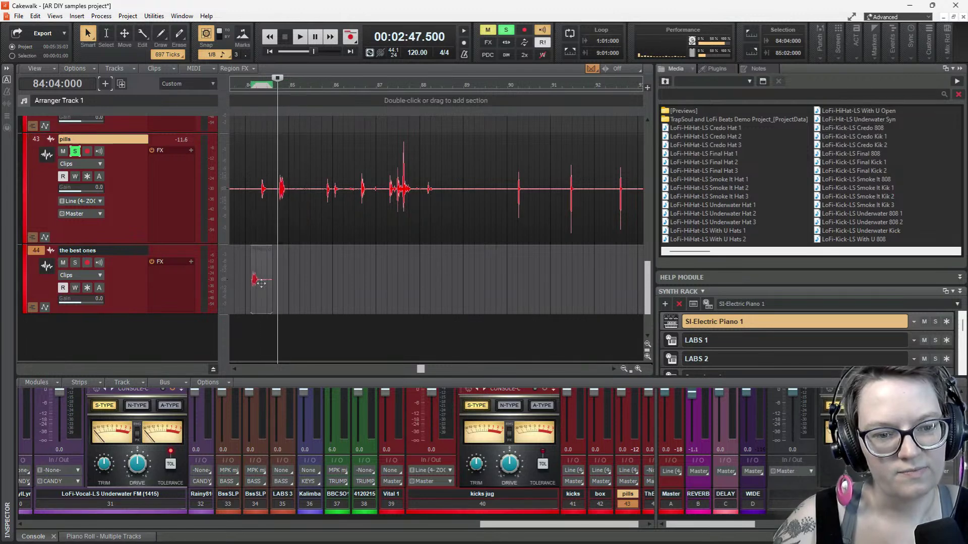
Audition the pills recording from bar 84 through to bar 94, and replay it from 91:02:480
{"action": "left_click", "coordinate": [262, 203]}
{"action": "key", "text": "space"}
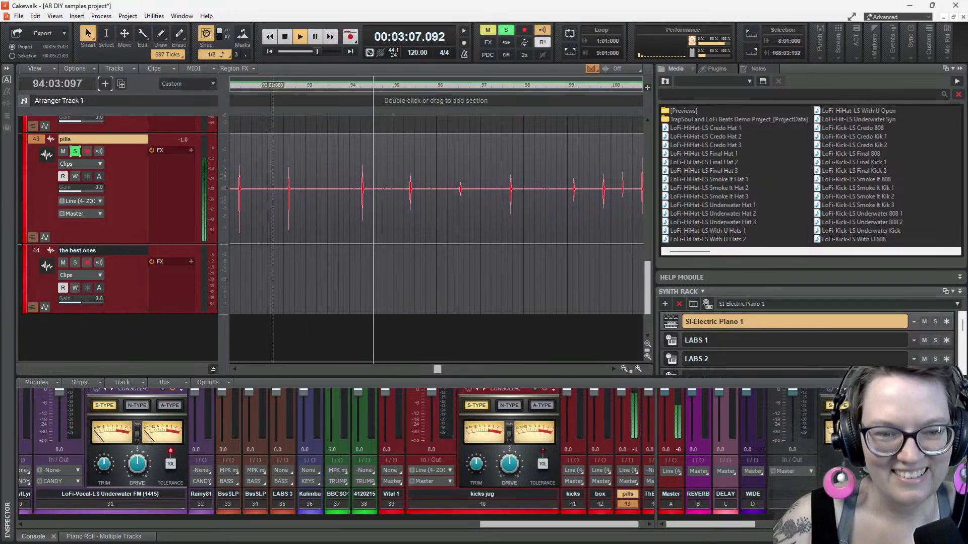
{"action": "key", "text": "space"}
{"action": "key", "text": "space"}
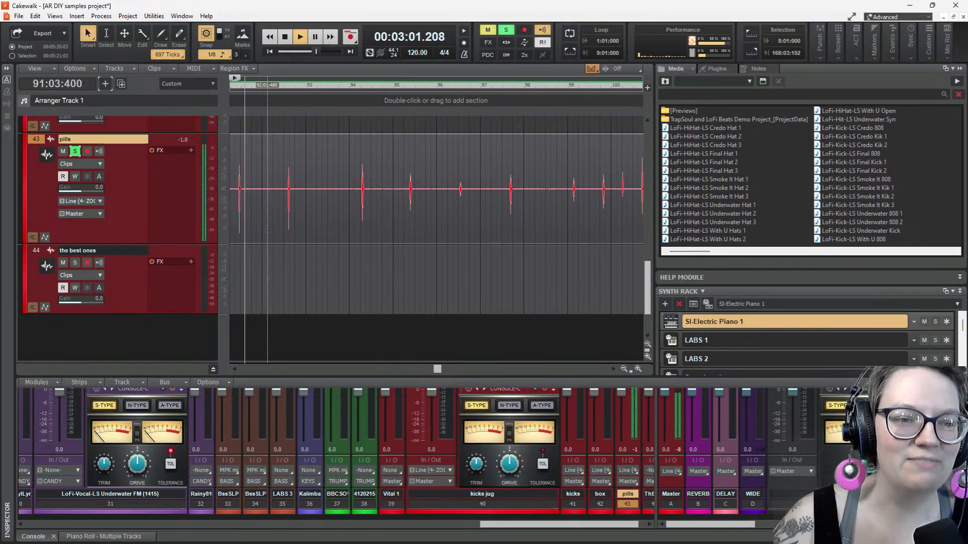
{"action": "key", "text": "space"}
Replay the pills hits from 91:02:480 through bar 94, and play the single hit at 95:02:000
{"action": "scroll", "coordinate": [367, 209], "scroll_direction": "left", "scroll_amount": 13}
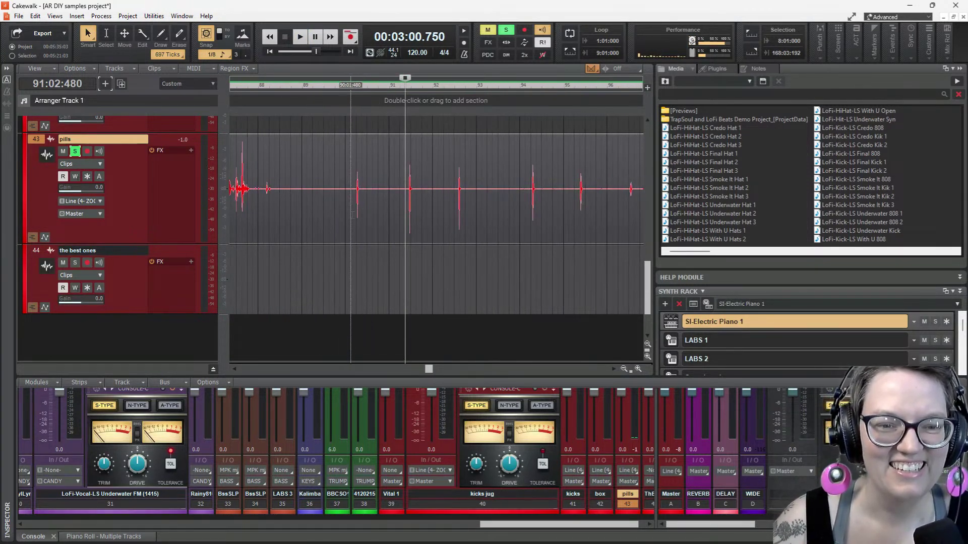
{"action": "key", "text": "space"}
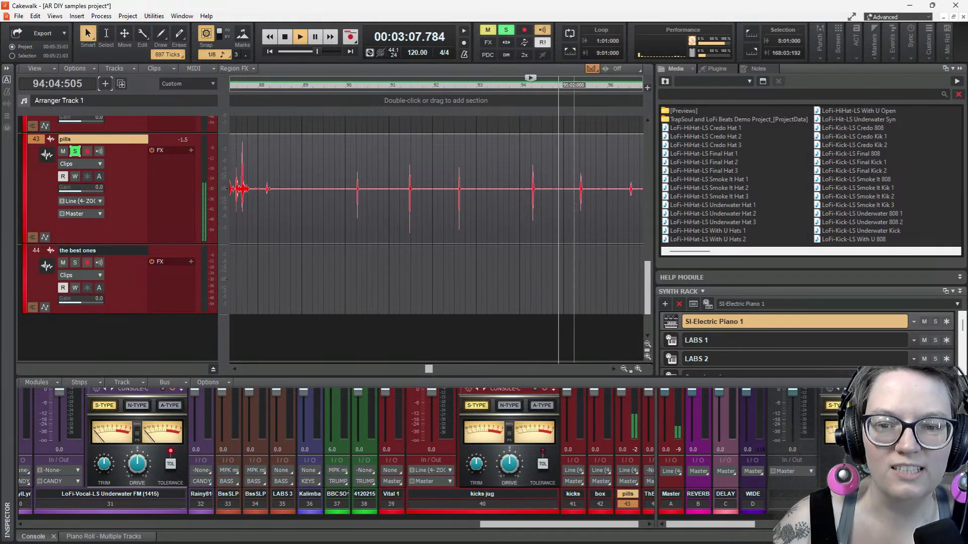
{"action": "key", "text": "space"}
{"action": "key", "text": "space"}
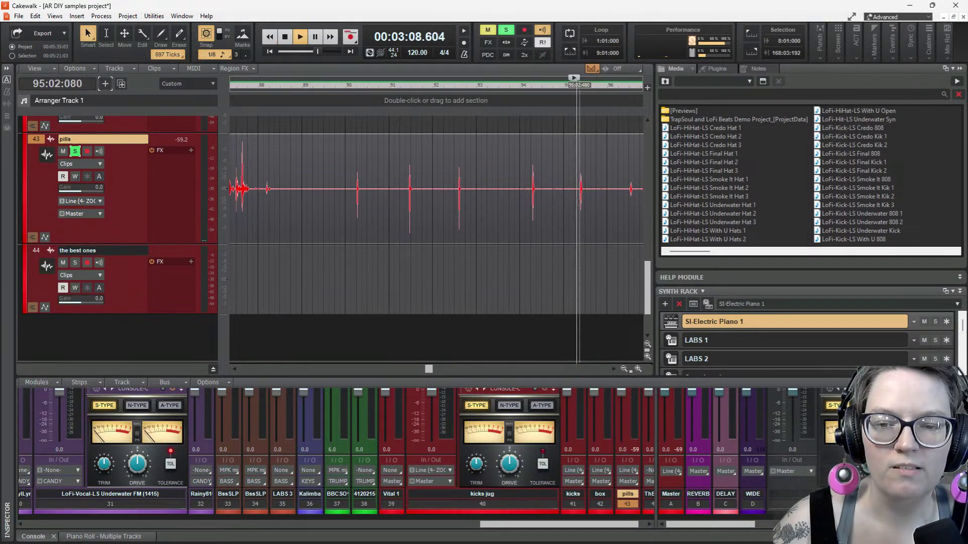
{"action": "key", "text": "space"}
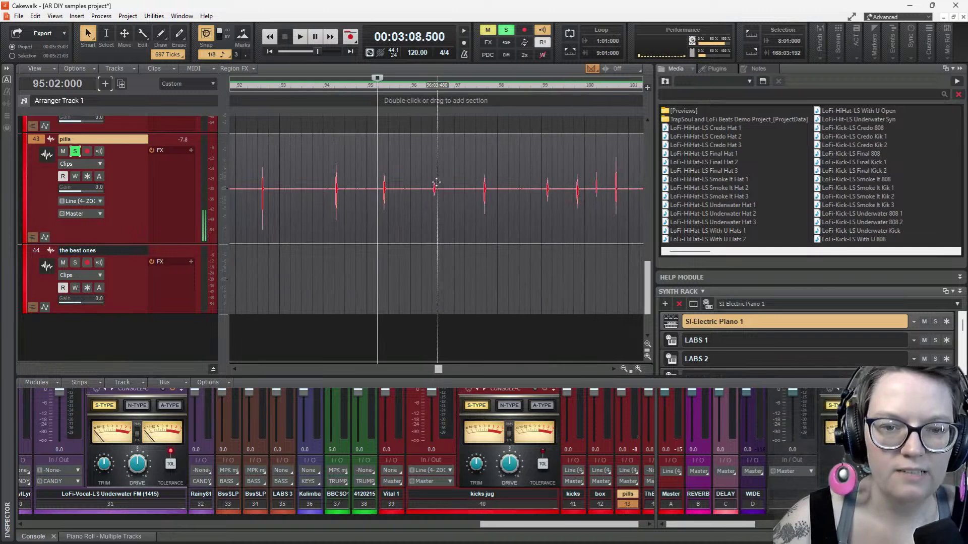
Audition the pills hits in bars 96 and 97, and copy 97:03:480 to 98:01:000 to the best ones track at 97:02:000
{"action": "left_click", "coordinate": [432, 206]}
{"action": "key", "text": "space"}
{"action": "key", "text": "space"}
{"action": "left_click", "coordinate": [482, 207]}
{"action": "key", "text": "space"}
{"action": "key", "text": "space"}
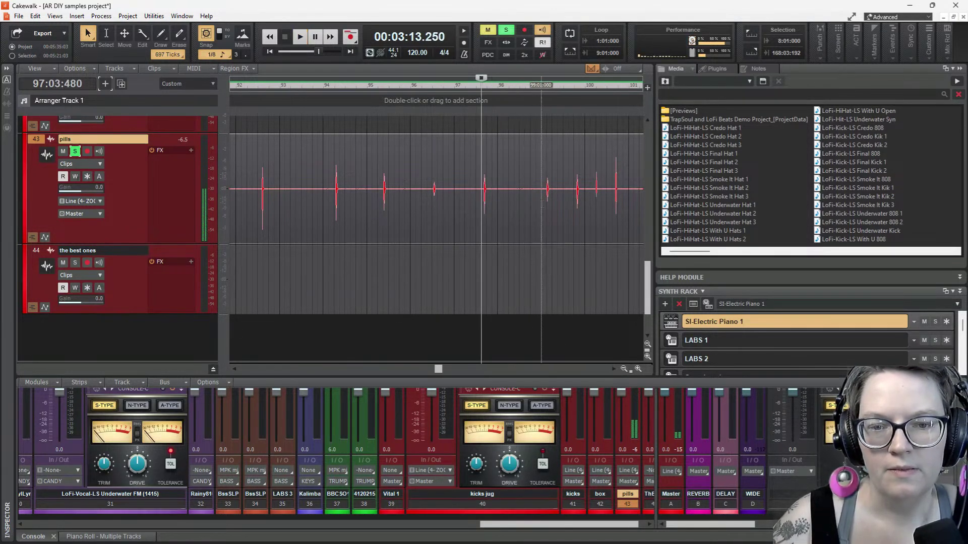
{"action": "key", "text": "space"}
{"action": "key", "text": "space"}
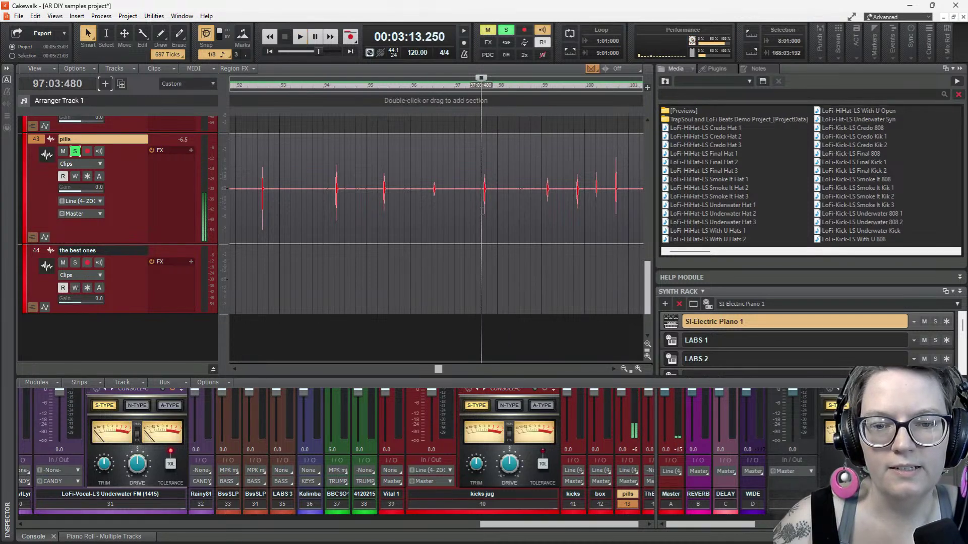
{"action": "left_click", "coordinate": [486, 211]}
{"action": "left_click_drag", "start_coordinate": [487, 210], "coordinate": [497, 212]}
{"action": "left_click_drag", "start_coordinate": [497, 155], "coordinate": [471, 277]}
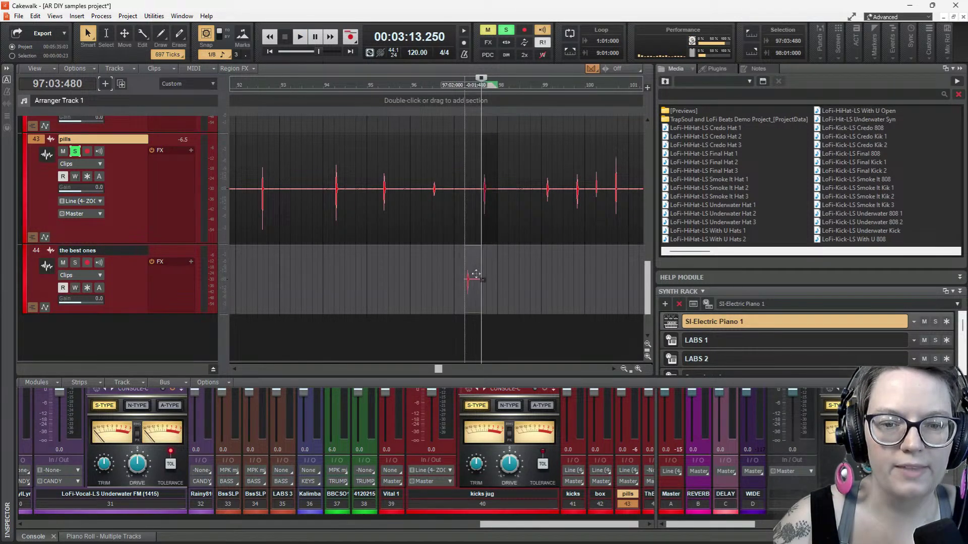
Audition the pills recording from 99:01:000 through to bar 106
{"action": "left_click", "coordinate": [543, 211]}
{"action": "key", "text": "space"}
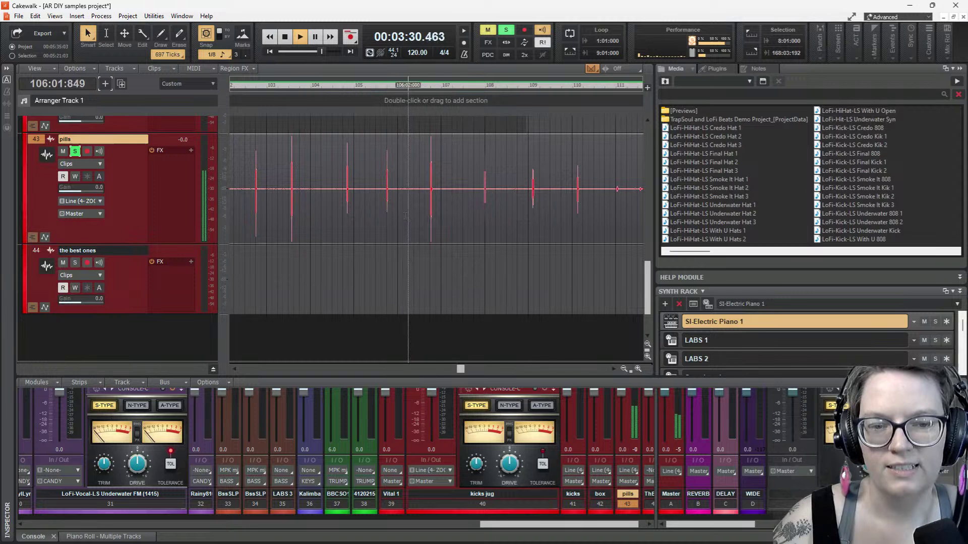
{"action": "key", "text": "space"}
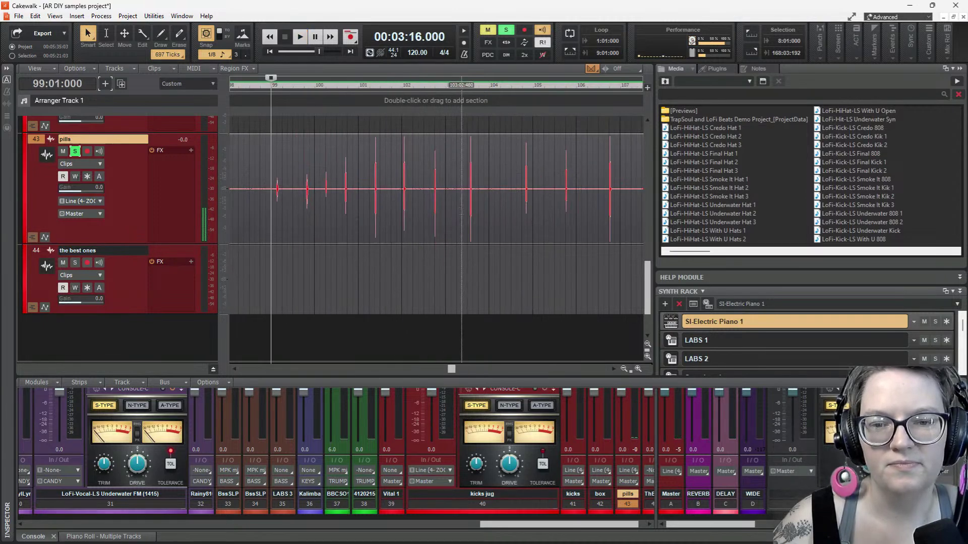
Play the pills hit at 105:03:480 and copy it to the best ones track at 104:02:000
{"action": "left_click", "coordinate": [561, 201]}
{"action": "key", "text": "space"}
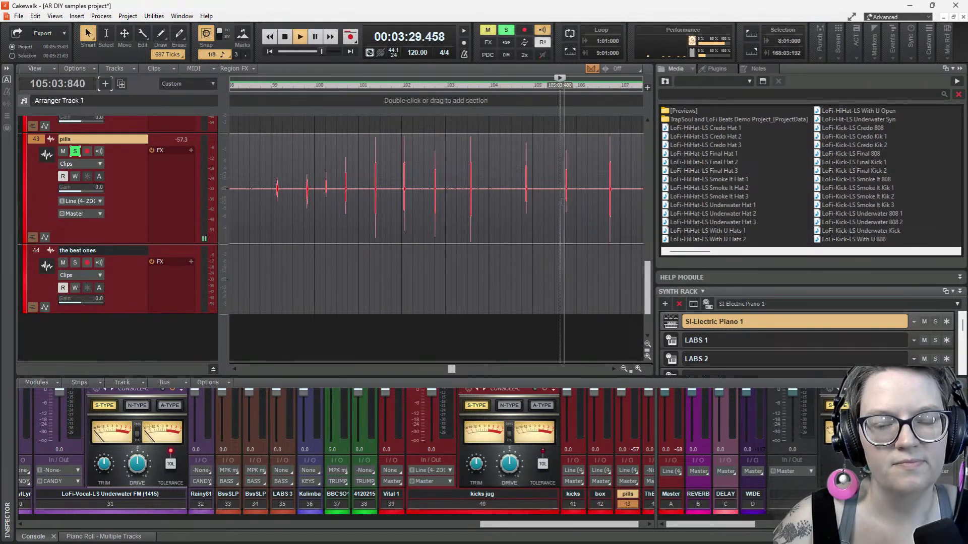
{"action": "key", "text": "space"}
{"action": "left_click_drag", "start_coordinate": [567, 207], "coordinate": [576, 206]}
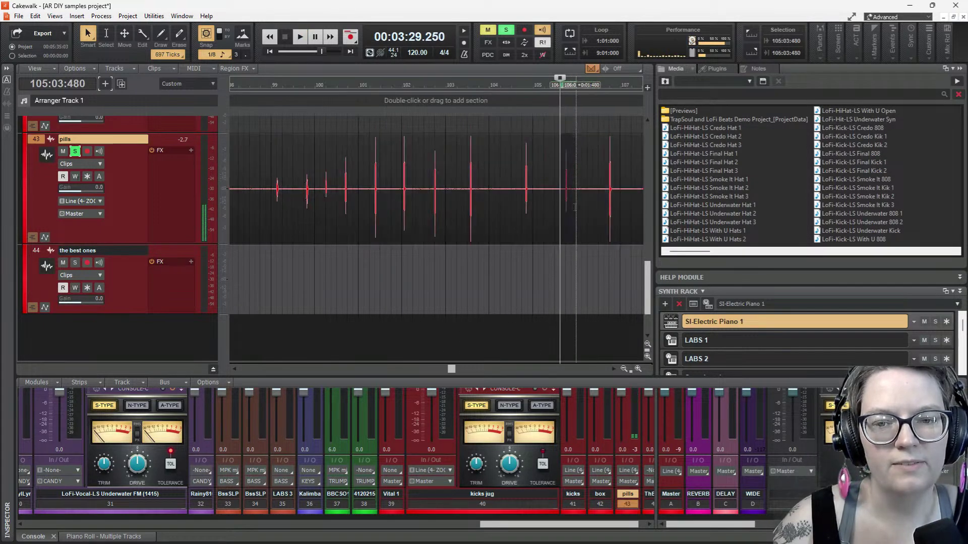
{"action": "left_click_drag", "start_coordinate": [570, 156], "coordinate": [511, 301]}
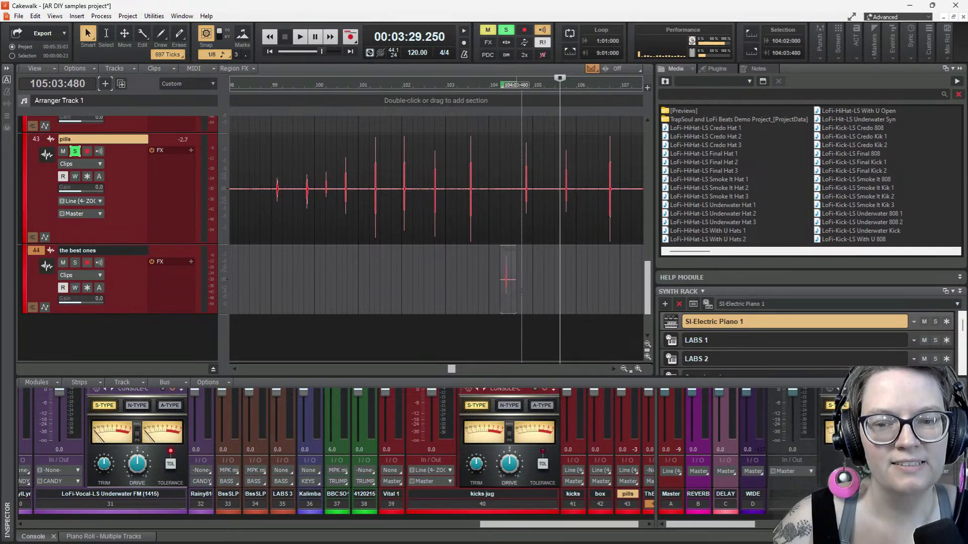
Audition the pills hit at 106:04:000 repeatedly, and play the recording from 108:01:000 through to bar 117
{"action": "key", "text": "ctrl+a"}
{"action": "key", "text": "space"}
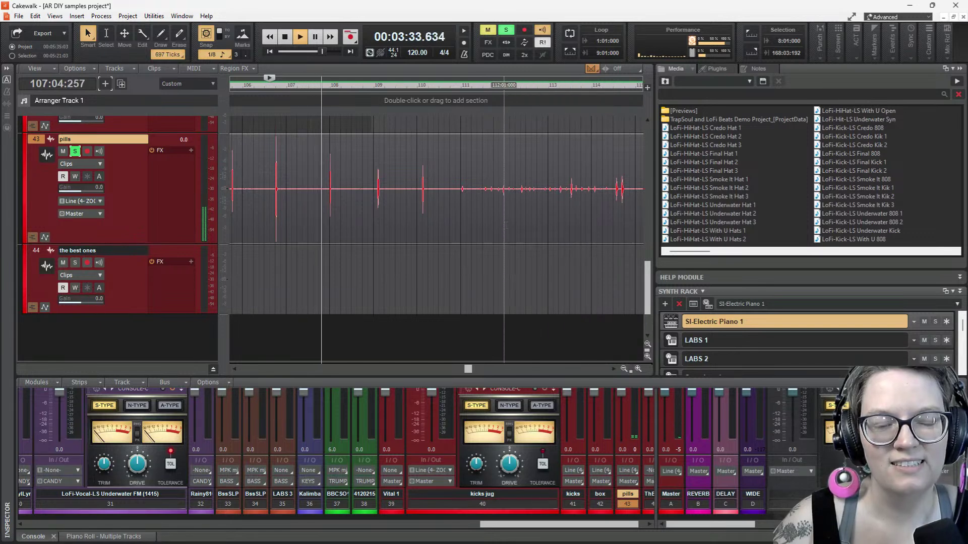
{"action": "key", "text": "space"}
{"action": "key", "text": "space"}
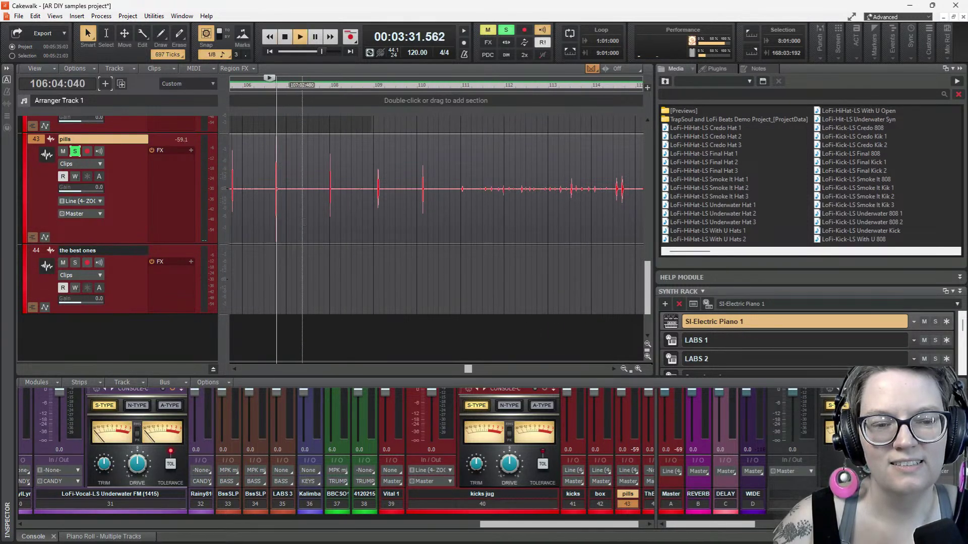
{"action": "key", "text": "space"}
{"action": "key", "text": "space"}
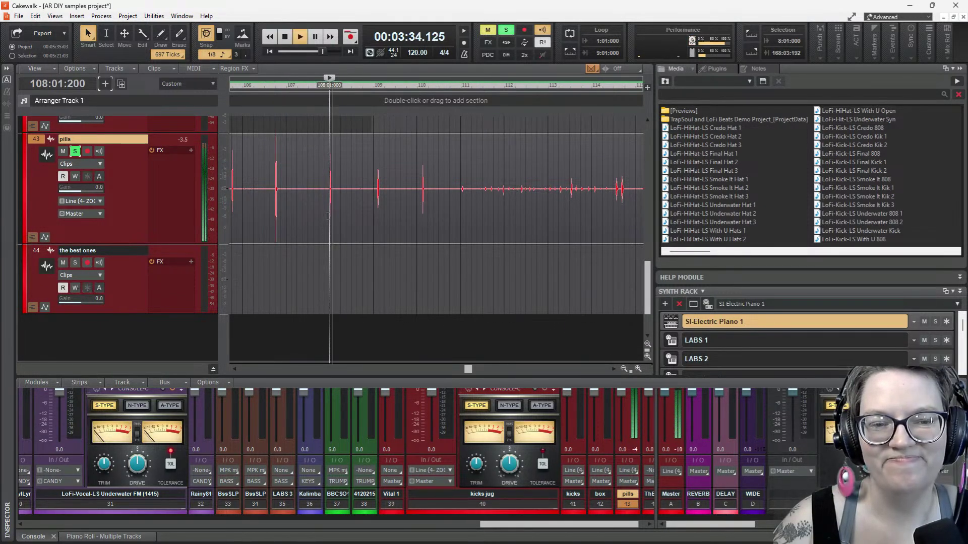
{"action": "scroll", "coordinate": [454, 208], "scroll_direction": "down", "scroll_amount": 2}
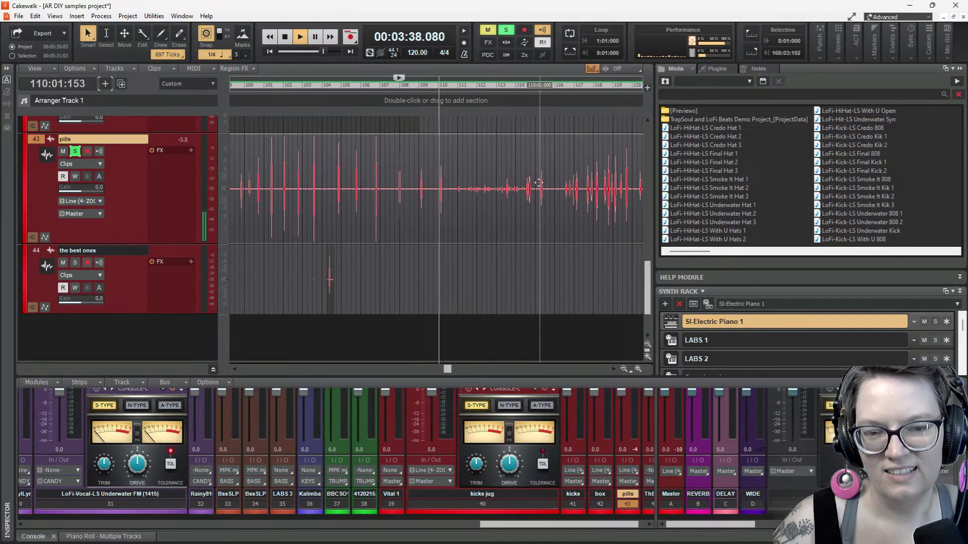
{"action": "scroll", "coordinate": [484, 202], "scroll_direction": "up", "scroll_amount": 1}
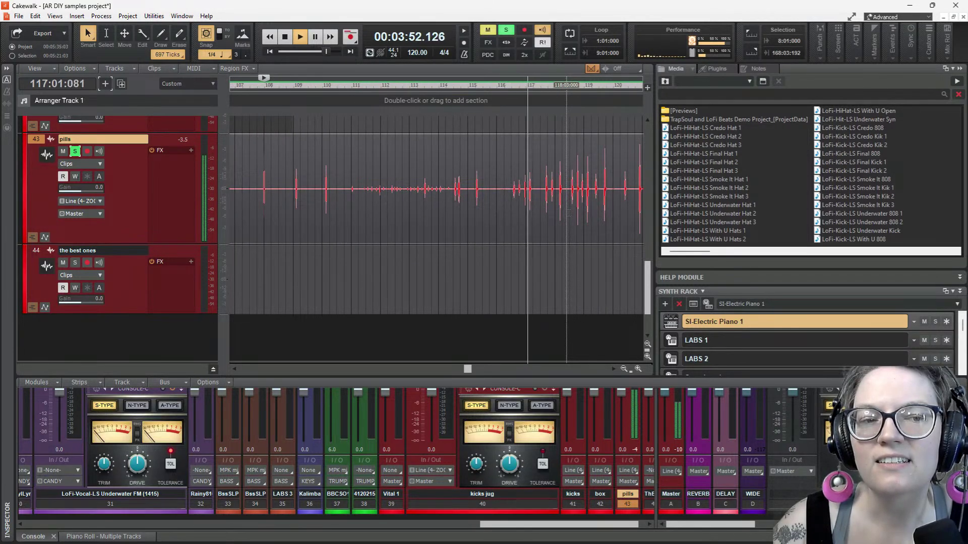
Audition the pills recording from 116:03:000 through the group of hits up to the end of bar 120
{"action": "left_click", "coordinate": [511, 204]}
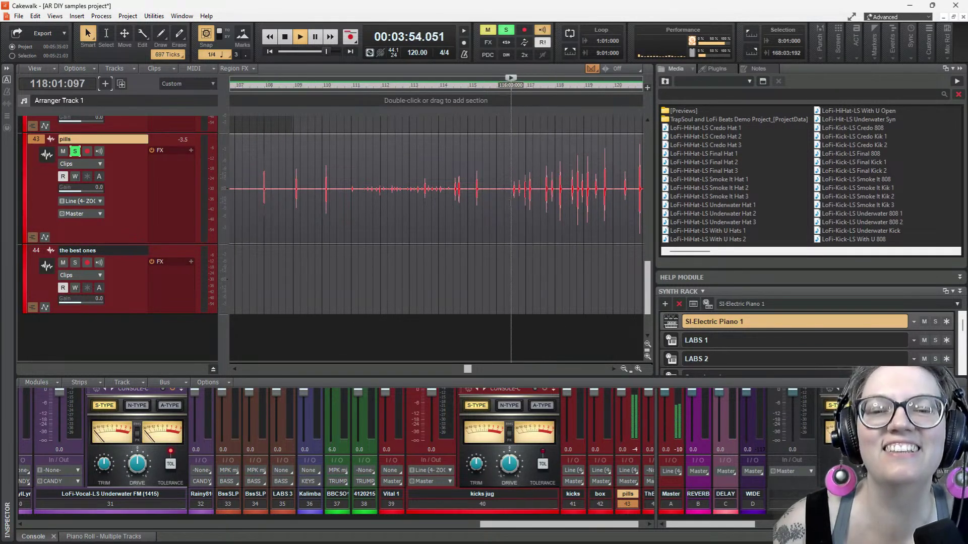
{"action": "key", "text": "space"}
{"action": "scroll", "coordinate": [537, 209], "scroll_direction": "up", "scroll_amount": 3}
{"action": "scroll", "coordinate": [540, 210], "scroll_direction": "up", "scroll_amount": 2}
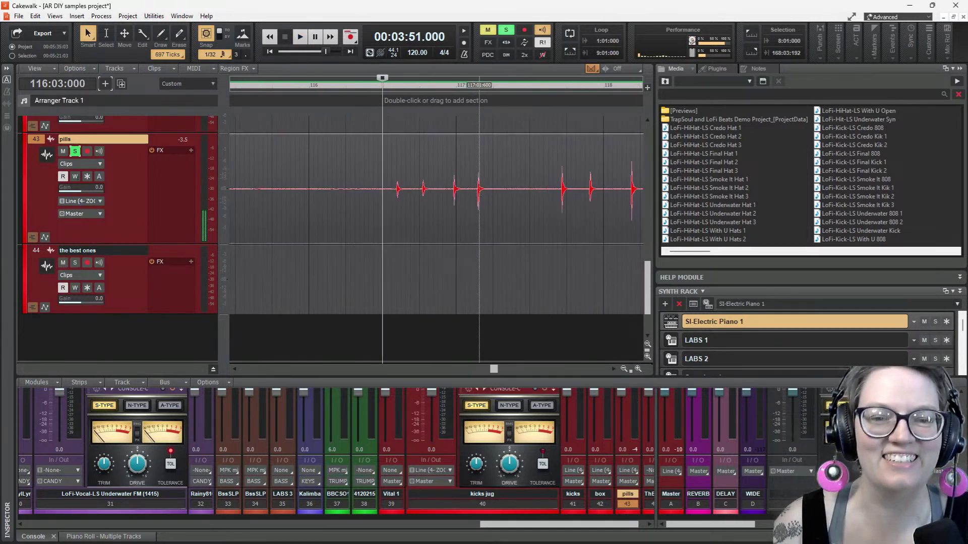
{"action": "key", "text": "space"}
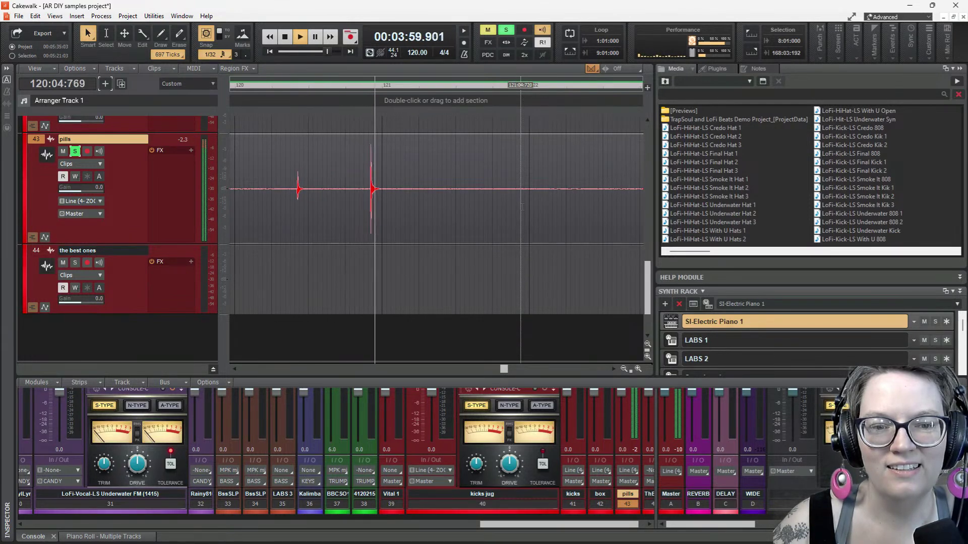
Replay the four pills hits from 116:03:000 and copy them to the best ones track at 116:02:720
{"action": "key", "text": "space"}
{"action": "key", "text": "space"}
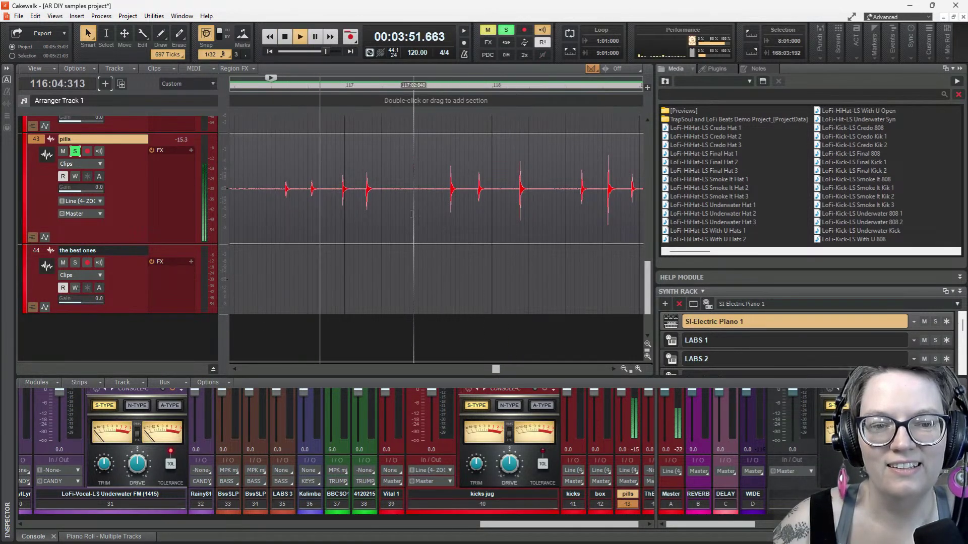
{"action": "key", "text": "space"}
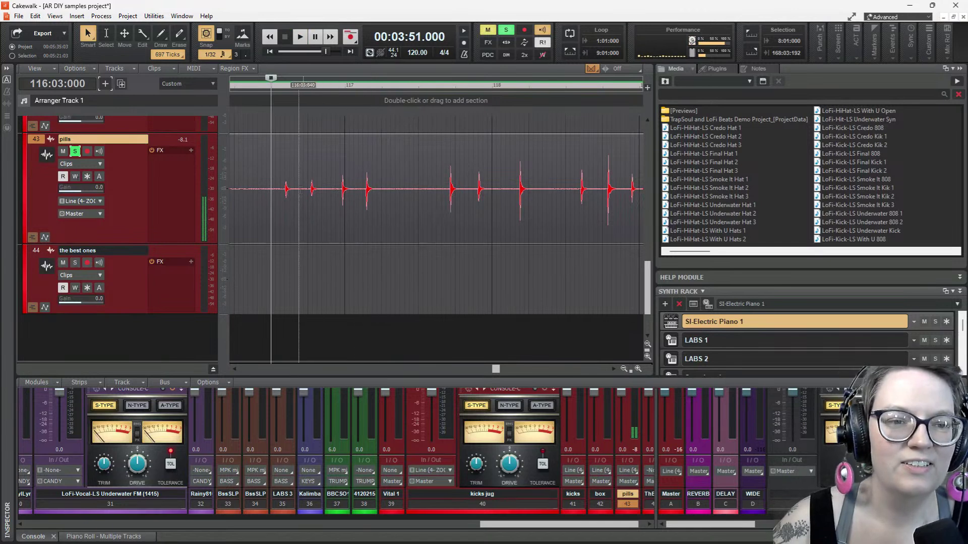
{"action": "left_click_drag", "start_coordinate": [271, 202], "coordinate": [390, 205]}
{"action": "left_click_drag", "start_coordinate": [335, 154], "coordinate": [326, 299]}
Play the quiet pills sound from 125:03:000 and copy it to the best ones track at 125:01:000
{"action": "scroll", "coordinate": [363, 288], "scroll_direction": "down", "scroll_amount": 5}
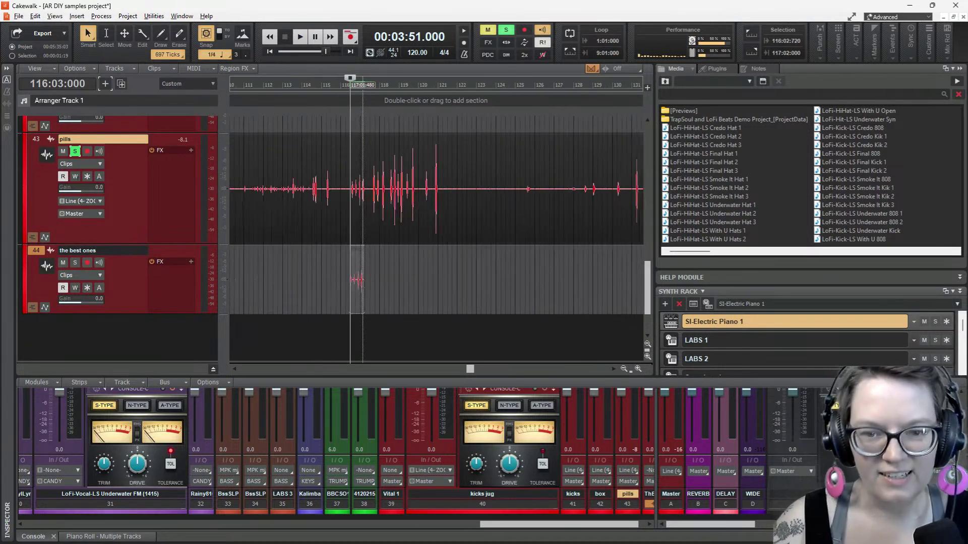
{"action": "left_click", "coordinate": [525, 204]}
{"action": "key", "text": "space"}
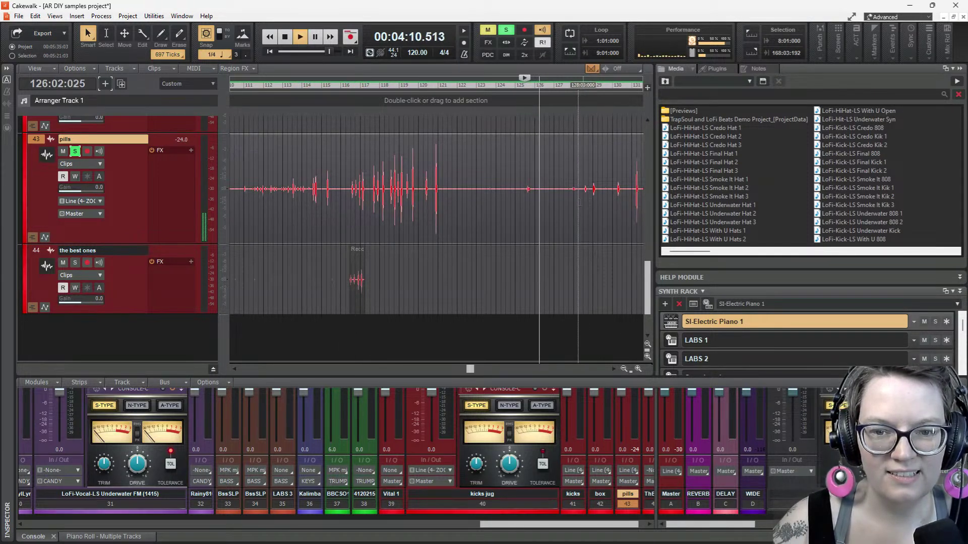
{"action": "key", "text": "space"}
{"action": "key", "text": "space"}
{"action": "key", "text": "space"}
{"action": "scroll", "coordinate": [564, 212], "scroll_direction": "up", "scroll_amount": 4}
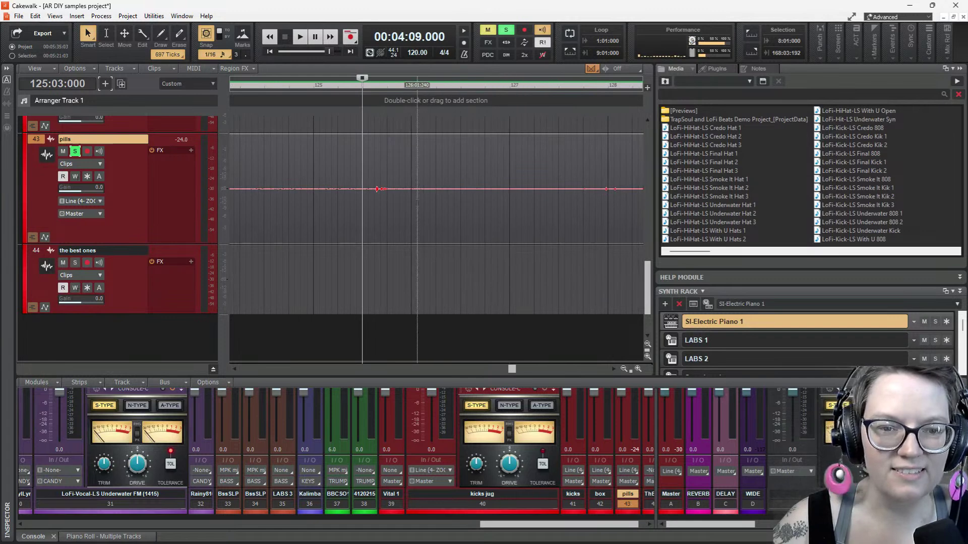
{"action": "key", "text": "space"}
{"action": "key", "text": "space"}
{"action": "left_click_drag", "start_coordinate": [405, 205], "coordinate": [355, 205]}
{"action": "left_click", "coordinate": [338, 304]}
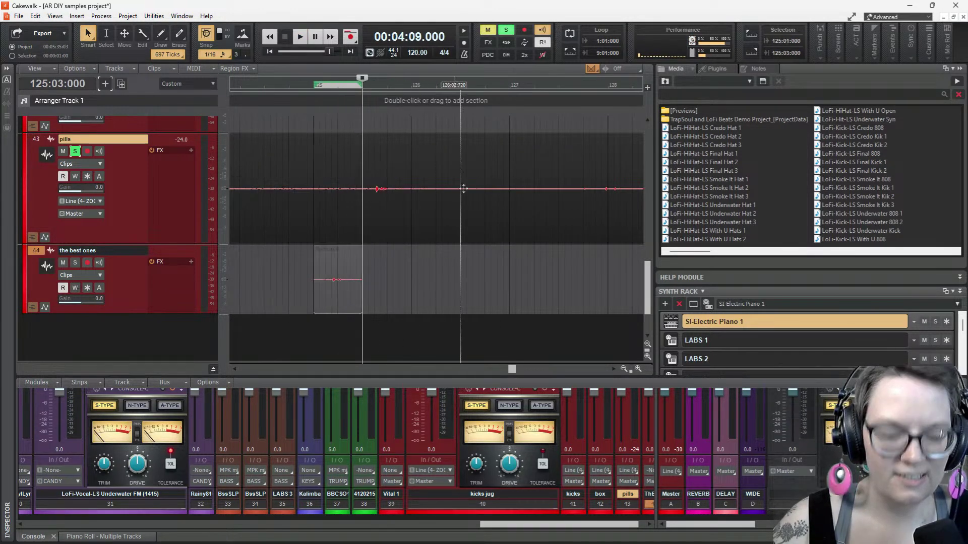
Play the faint pills sounds from 127:04:000 and copy that section to the best ones track
{"action": "scroll", "coordinate": [485, 182], "scroll_direction": "down", "scroll_amount": 3}
{"action": "left_click", "coordinate": [515, 210]}
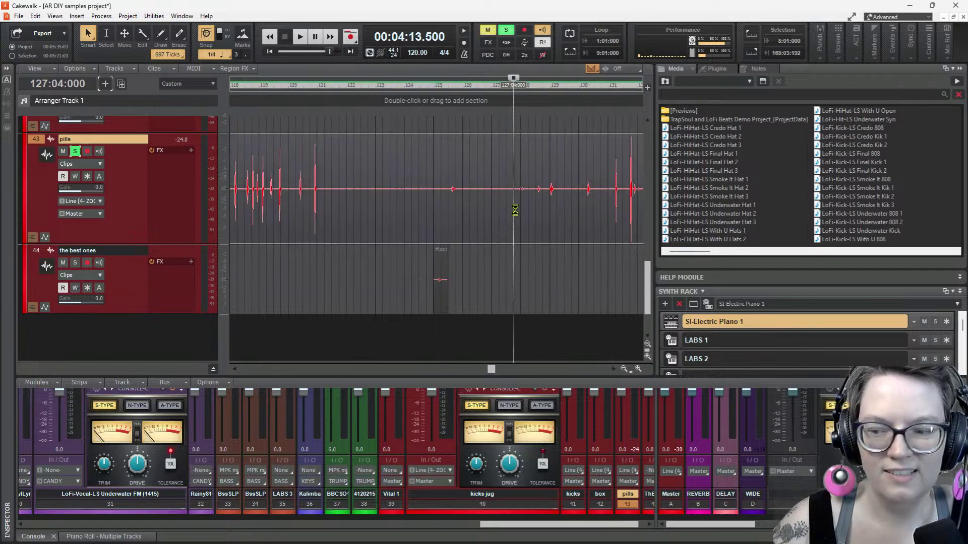
{"action": "key", "text": "space"}
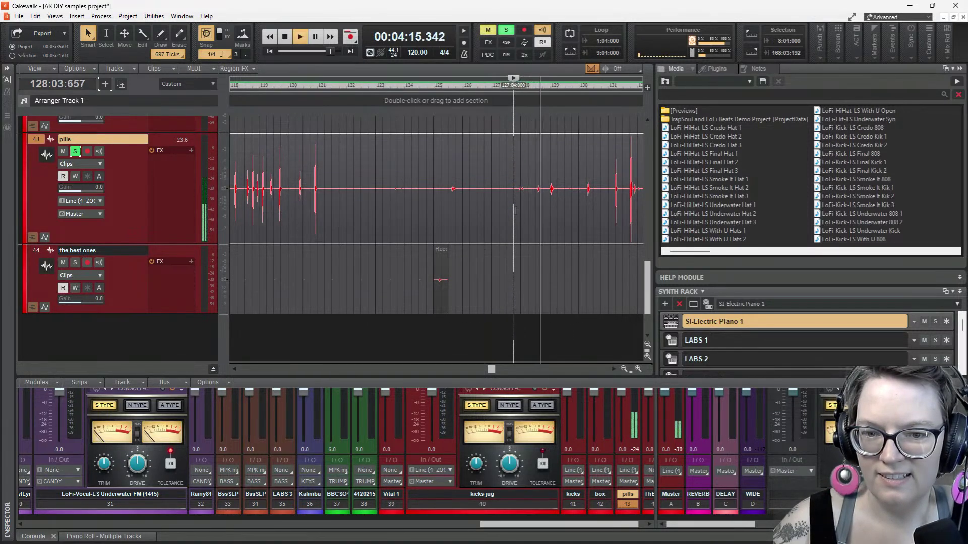
{"action": "key", "text": "space"}
{"action": "scroll", "coordinate": [488, 207], "scroll_direction": "up", "scroll_amount": 3}
{"action": "key", "text": "space"}
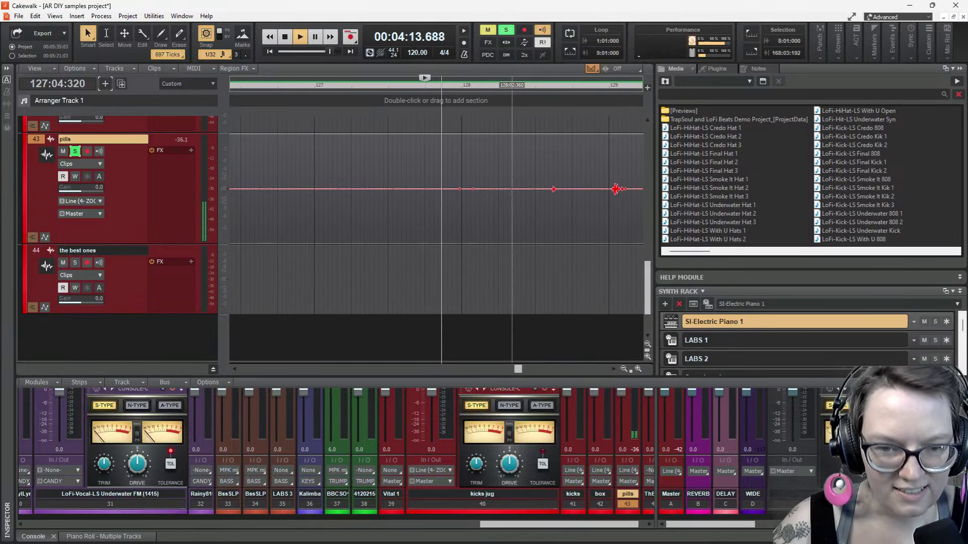
{"action": "key", "text": "space"}
{"action": "left_click_drag", "start_coordinate": [419, 217], "coordinate": [520, 212]}
{"action": "left_click_drag", "start_coordinate": [455, 174], "coordinate": [446, 262]}
Audition the pills recording up to bar 131, and copy the short hit at 131:02:120 to the best ones track
{"action": "key", "text": "space"}
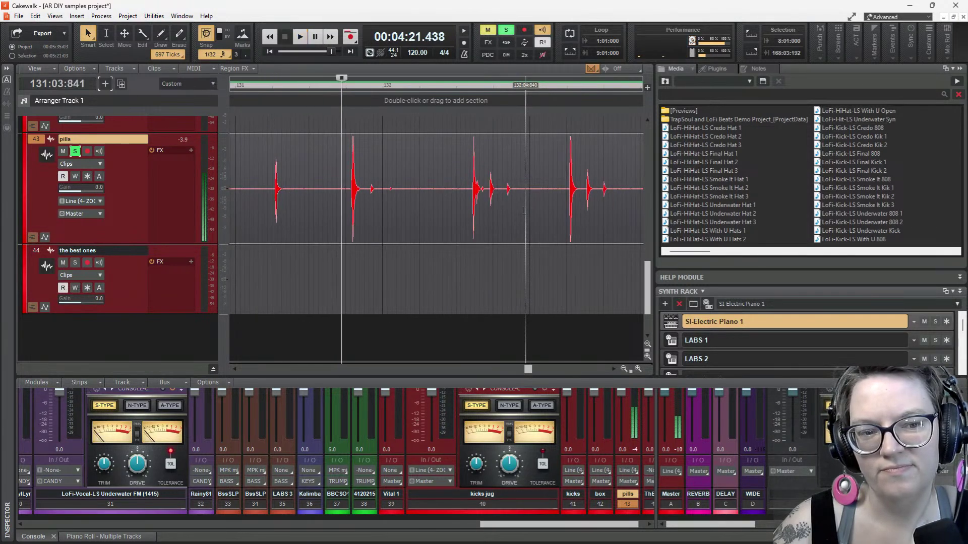
{"action": "left_click_drag", "start_coordinate": [275, 227], "coordinate": [291, 230]}
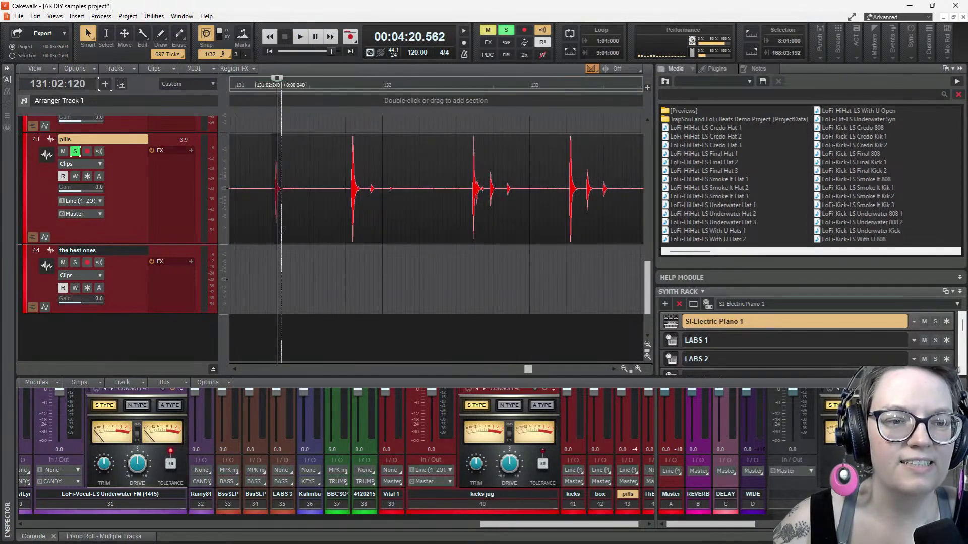
{"action": "left_click_drag", "start_coordinate": [285, 146], "coordinate": [285, 274]}
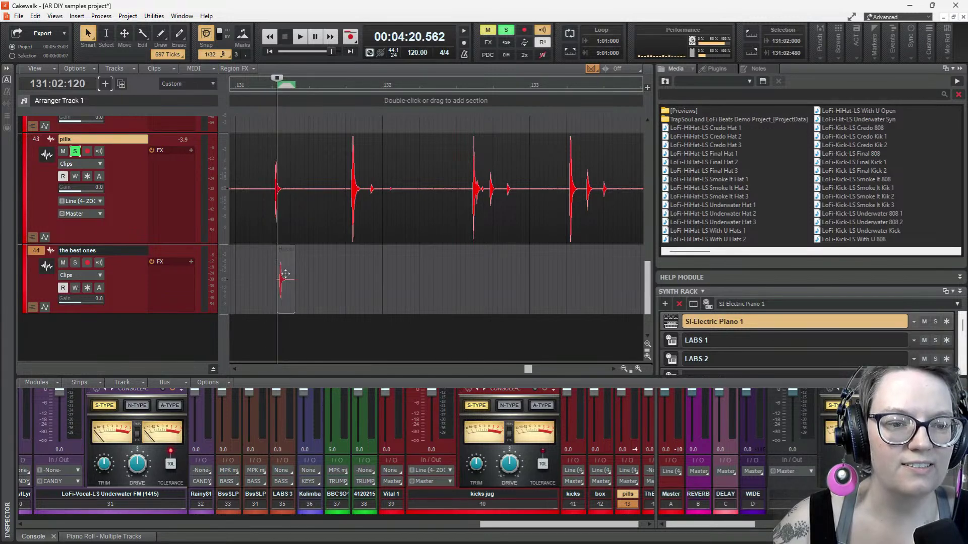
Replay the pills hit near 131:04 and copy it to the best ones track at 131:03:000
{"action": "key", "text": "space"}
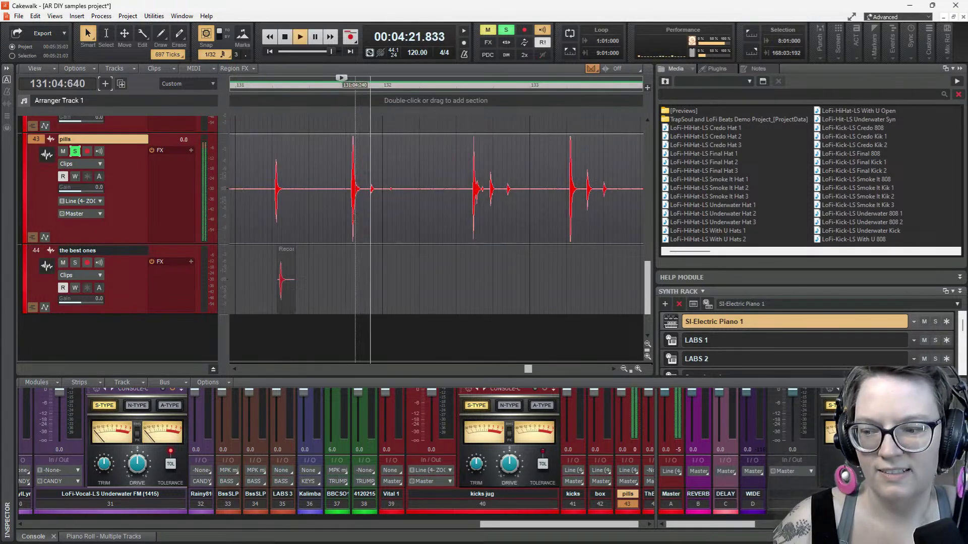
{"action": "key", "text": "space"}
{"action": "key", "text": "space"}
{"action": "key", "text": "space"}
{"action": "key", "text": "space"}
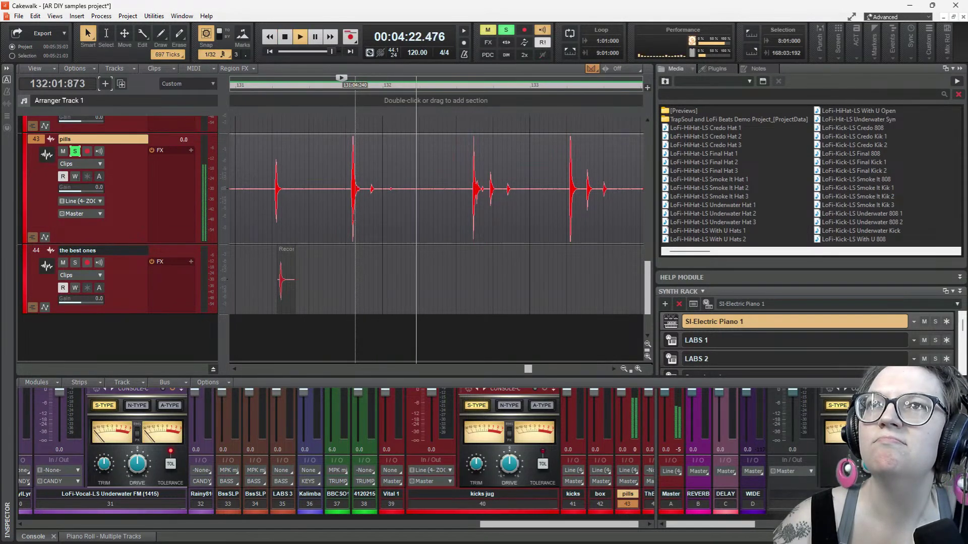
{"action": "key", "text": "space"}
{"action": "left_click_drag", "start_coordinate": [346, 223], "coordinate": [401, 221]}
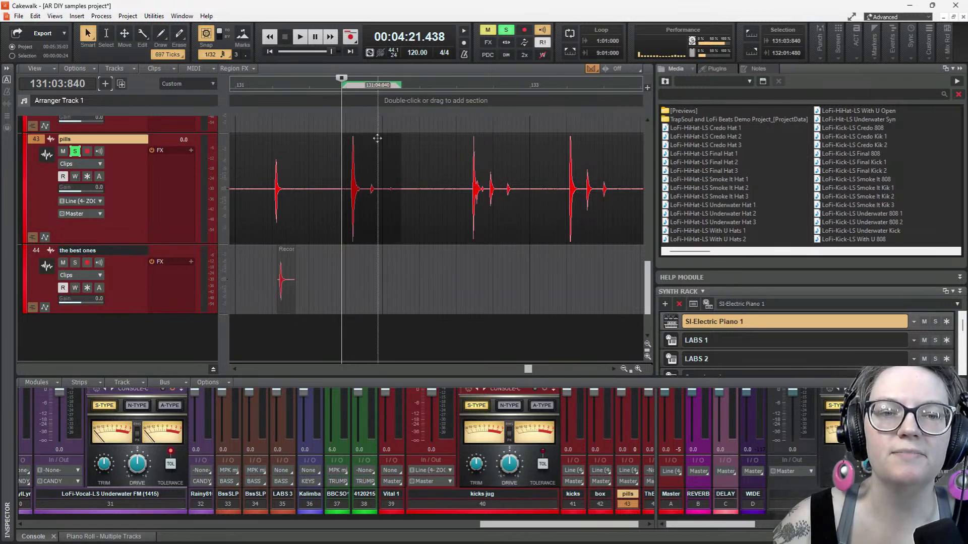
{"action": "left_click_drag", "start_coordinate": [377, 143], "coordinate": [344, 262]}
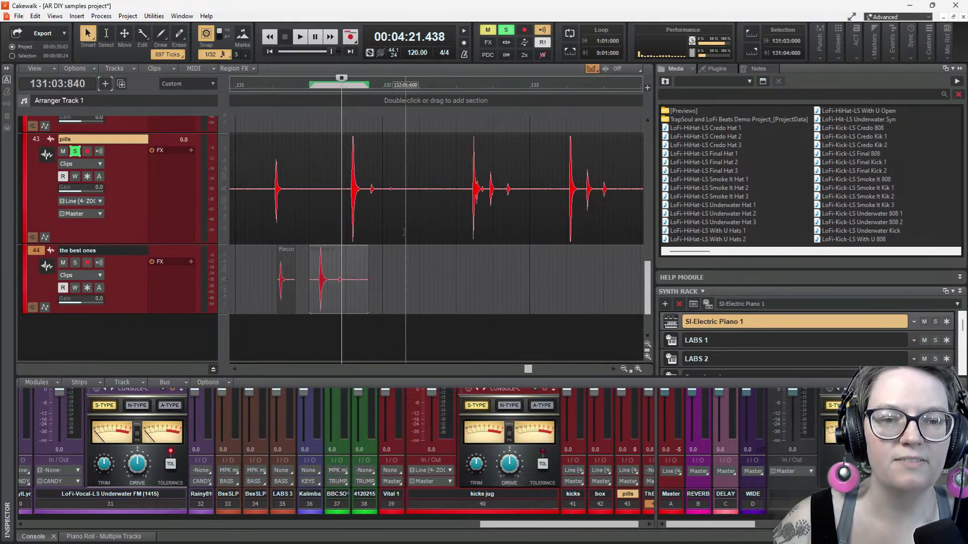
Play the pills recording into bar 132 and copy the hits from 132:03:000 to the best ones track at 131:04:840
{"action": "key", "text": "space"}
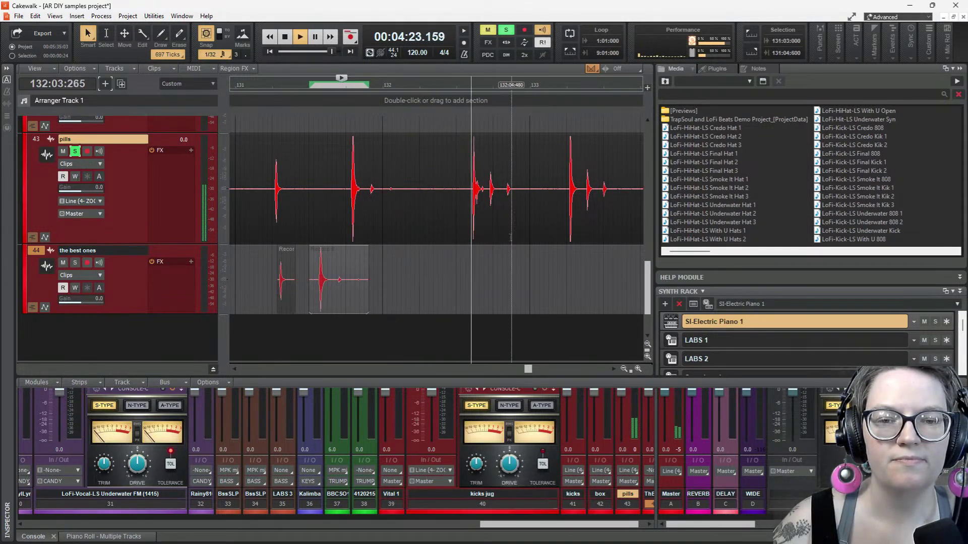
{"action": "key", "text": "space"}
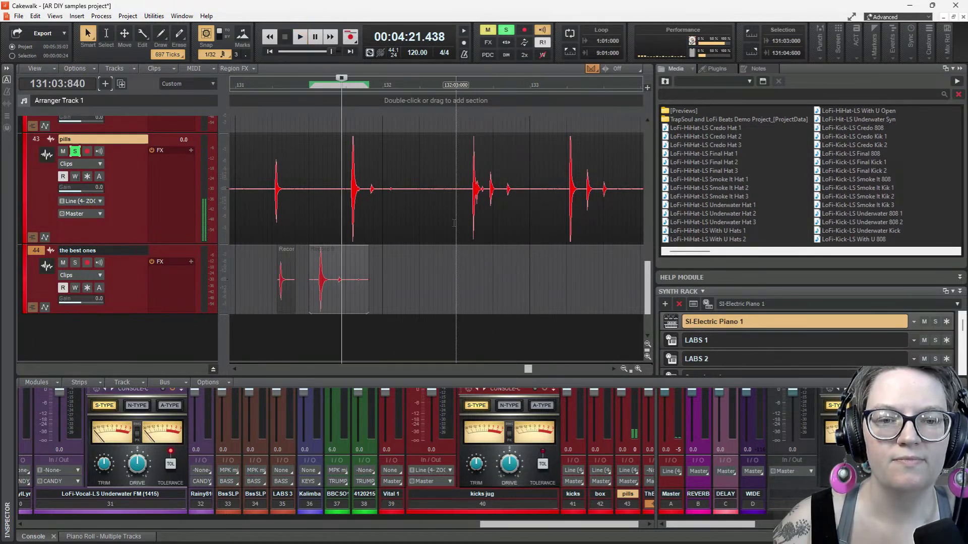
{"action": "left_click_drag", "start_coordinate": [455, 222], "coordinate": [528, 218]}
{"action": "left_click_drag", "start_coordinate": [510, 166], "coordinate": [432, 279]}
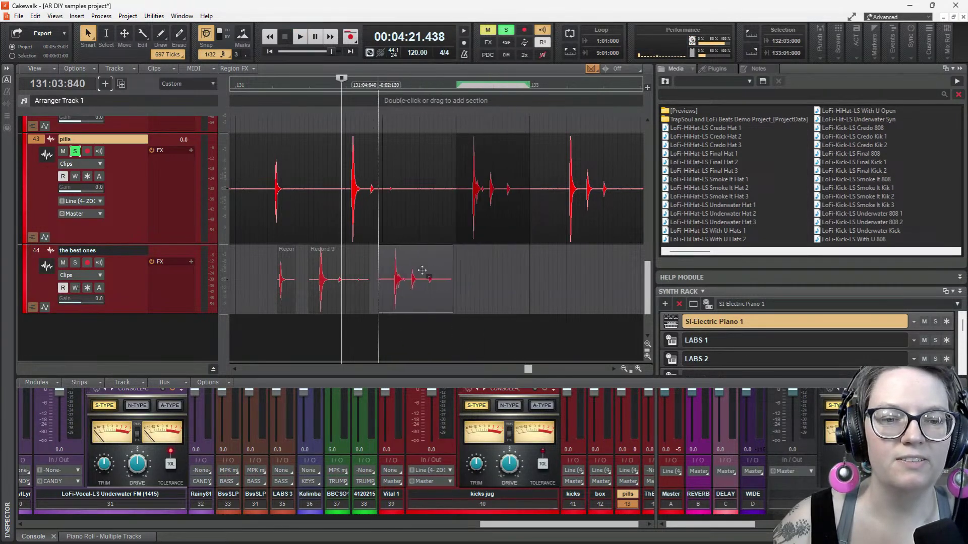
Audition the pills sound in bar 133 and copy the three hits from 133:01:840 to the best ones track at 132:03:120
{"action": "key", "text": "space"}
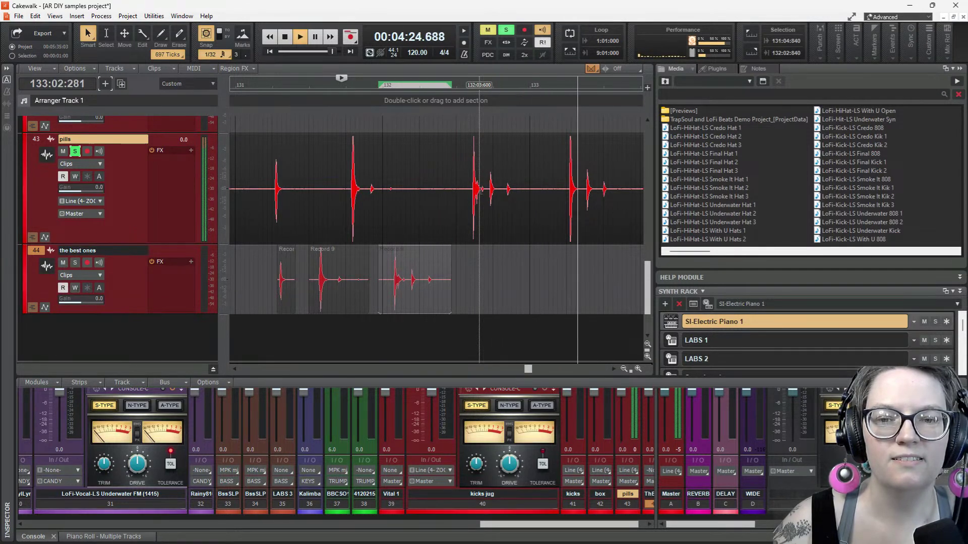
{"action": "key", "text": "space"}
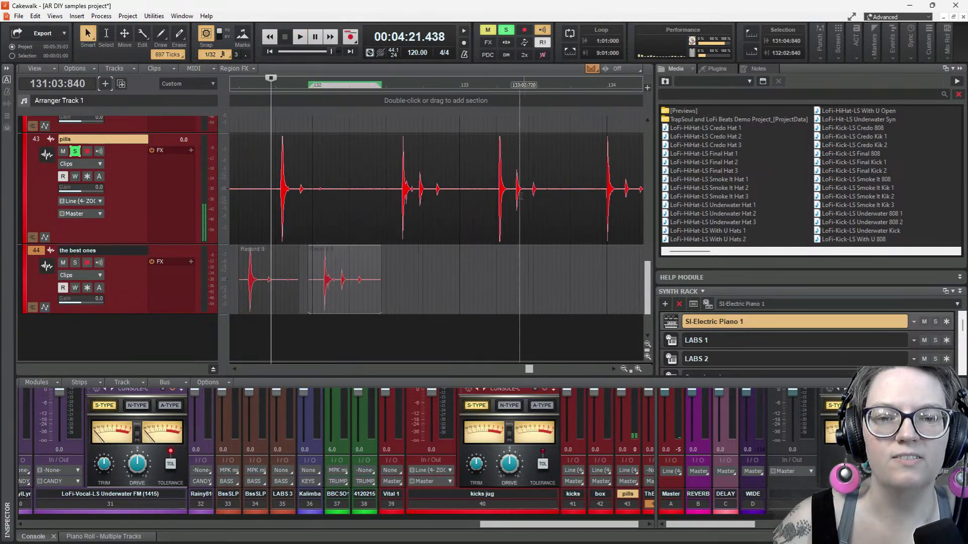
{"action": "key", "text": "ctrl+a"}
{"action": "key", "text": "space"}
{"action": "key", "text": "space"}
{"action": "left_click", "coordinate": [525, 143]}
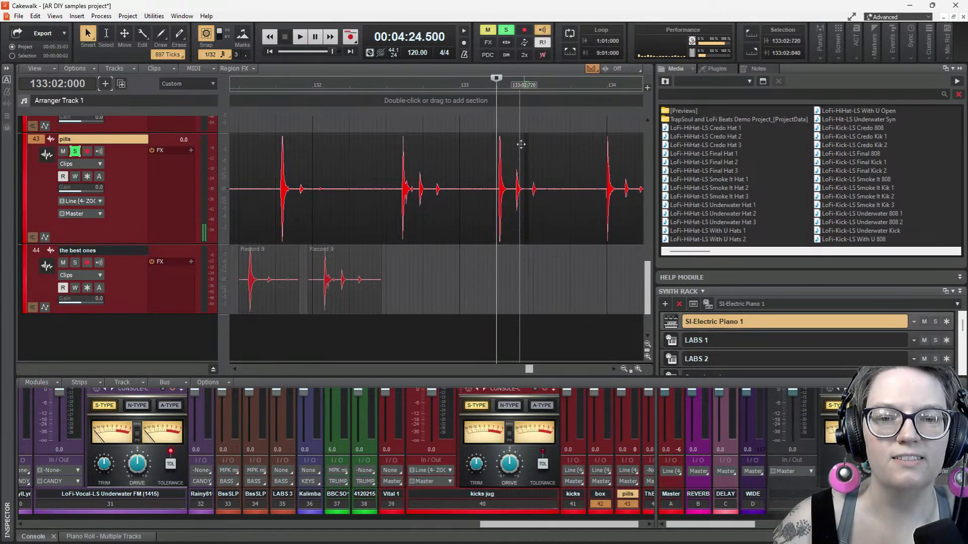
{"action": "left_click", "coordinate": [523, 143]}
{"action": "left_click_drag", "start_coordinate": [554, 223], "coordinate": [495, 212]}
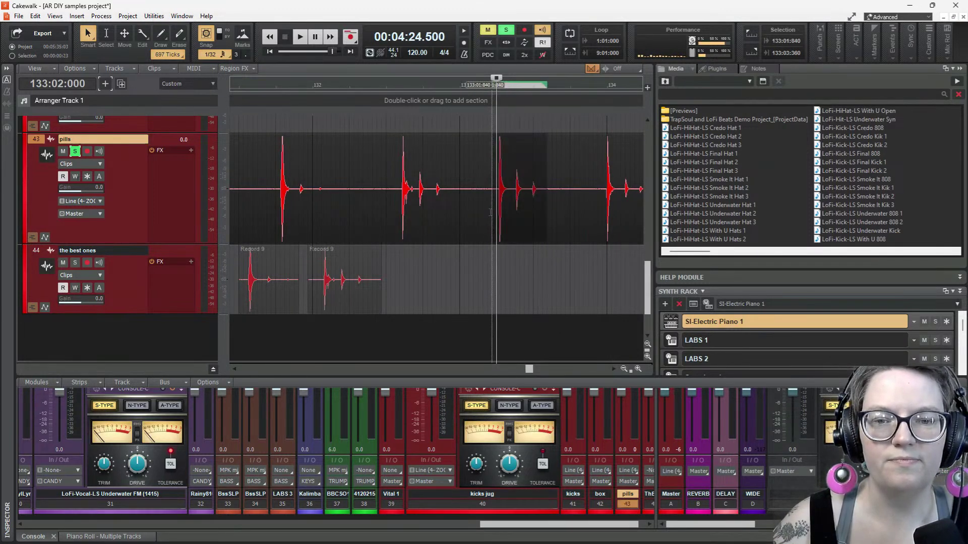
{"action": "left_click_drag", "start_coordinate": [511, 147], "coordinate": [410, 259]}
Play the pills recording into bar 135 and copy the hits at the end of bar 134 to the best ones track at 134:02:840
{"action": "key", "text": "space"}
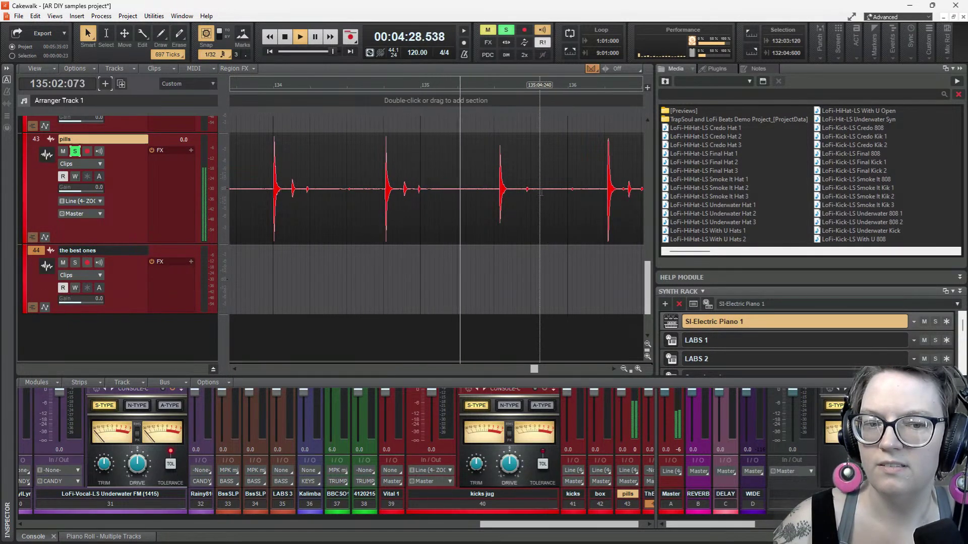
{"action": "key", "text": "space"}
{"action": "left_click_drag", "start_coordinate": [384, 166], "coordinate": [378, 266]}
Audition the pills recording up to bar 142 and copy the quiet double hit from 141:03:240 to the best ones track
{"action": "key", "text": "space"}
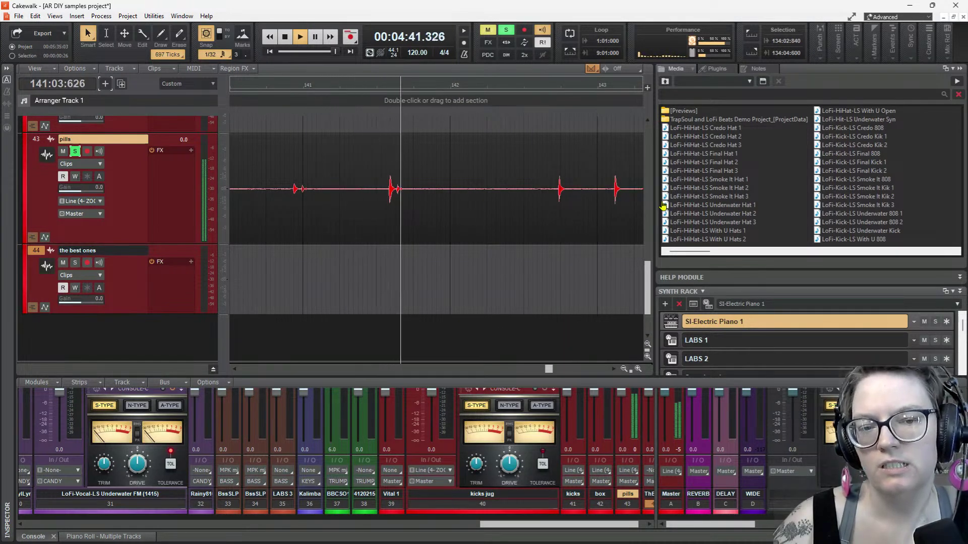
{"action": "key", "text": "space"}
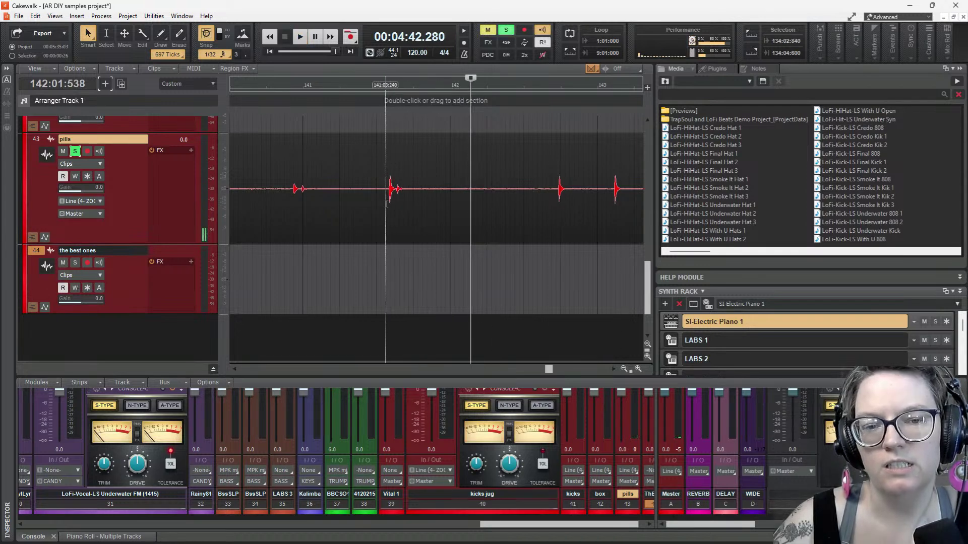
{"action": "left_click_drag", "start_coordinate": [386, 187], "coordinate": [422, 187]}
{"action": "left_click_drag", "start_coordinate": [401, 258], "coordinate": [390, 289]}
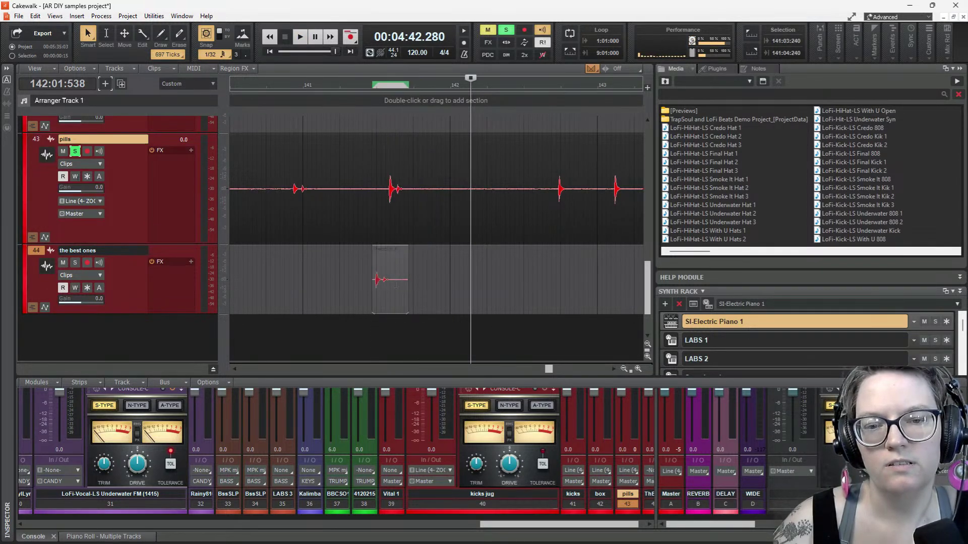
Replay the pills hit from 142:03:720 and copy it to the best ones track
{"action": "left_click", "coordinate": [558, 208]}
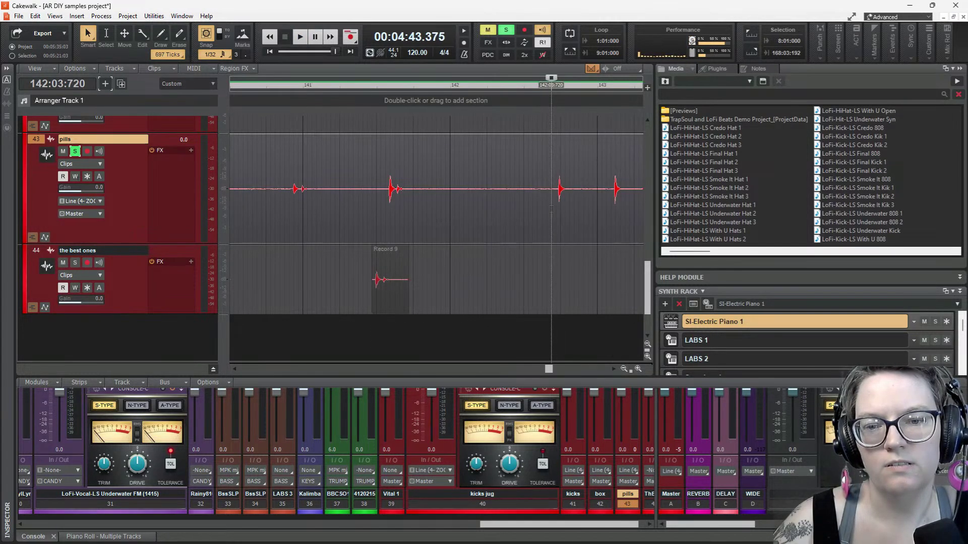
{"action": "key", "text": "space"}
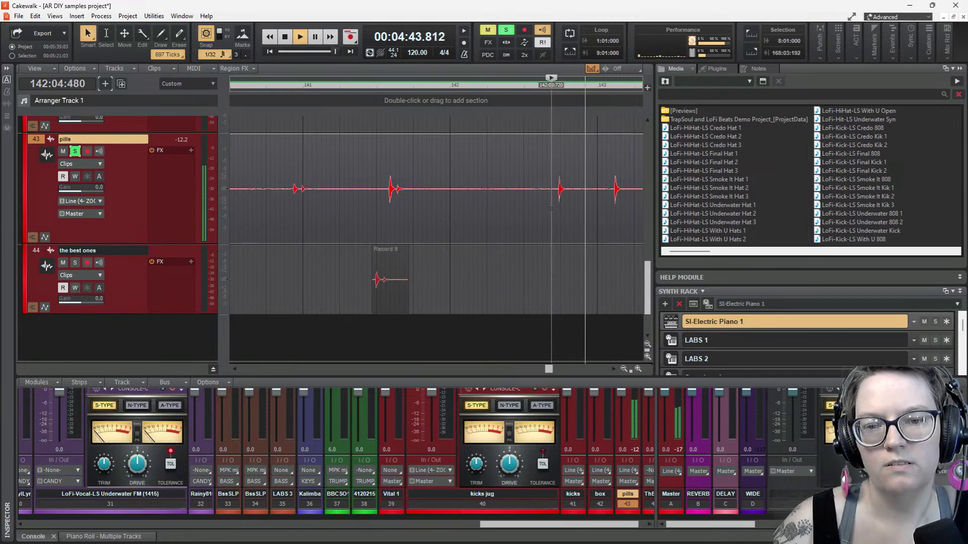
{"action": "key", "text": "space"}
{"action": "key", "text": "space"}
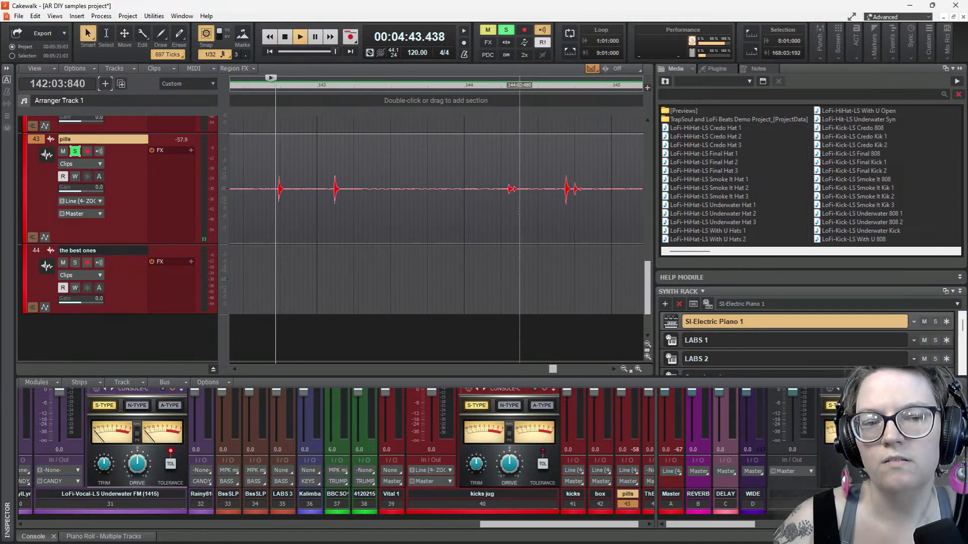
{"action": "key", "text": "space"}
{"action": "mouse_move", "coordinate": [271, 214]}
{"action": "left_mouse_down"}
{"action": "mouse_move", "coordinate": [295, 214]}
{"action": "mouse_move", "coordinate": [276, 216]}
{"action": "left_mouse_up"}
{"action": "left_click_drag", "start_coordinate": [286, 136], "coordinate": [276, 278]}
Audition the pills recording through bar 153 and copy the short hit in that bar to the best ones track at 153:02:240
{"action": "left_click", "coordinate": [327, 201]}
{"action": "key", "text": "space"}
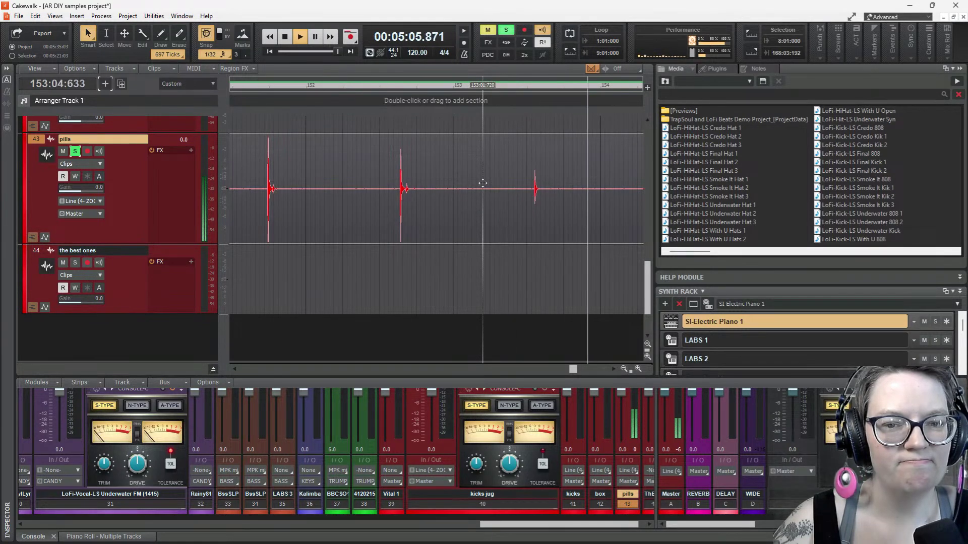
{"action": "key", "text": "space"}
{"action": "left_click_drag", "start_coordinate": [529, 205], "coordinate": [559, 201]}
{"action": "left_click_drag", "start_coordinate": [546, 145], "coordinate": [518, 260]}
Play the pills recording from bar 155 and pause it in bar 160
{"action": "scroll", "coordinate": [519, 255], "scroll_direction": "down", "scroll_amount": 7}
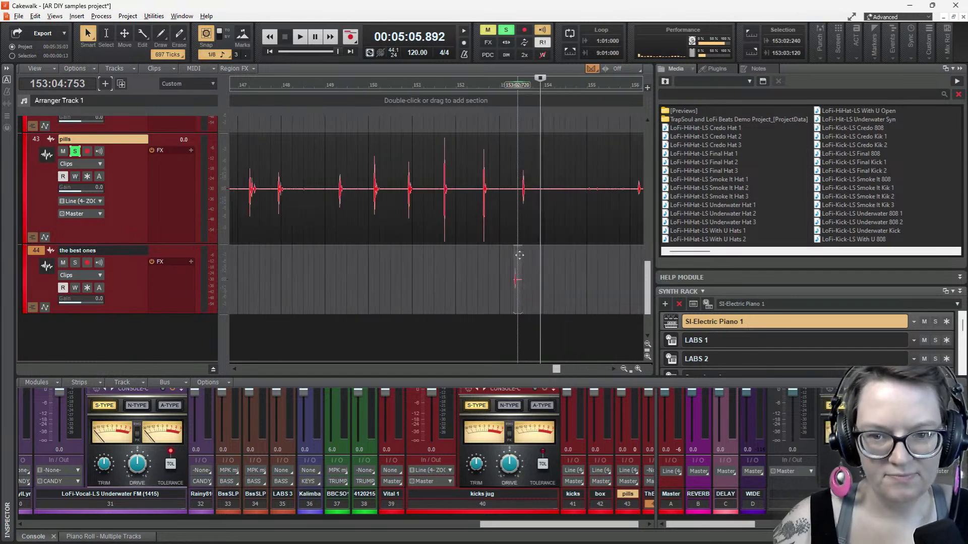
{"action": "left_click", "coordinate": [565, 208]}
{"action": "key", "text": "space"}
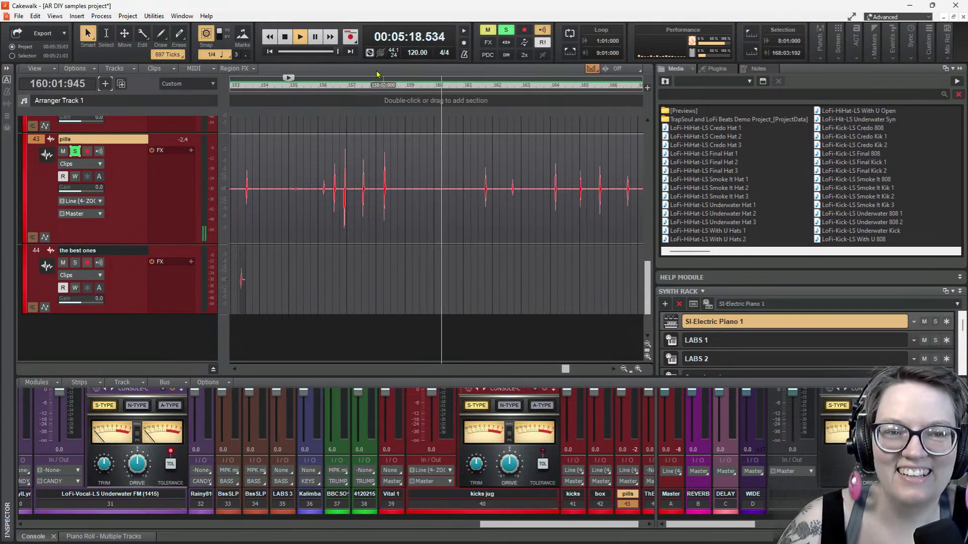
{"action": "left_click", "coordinate": [316, 37]}
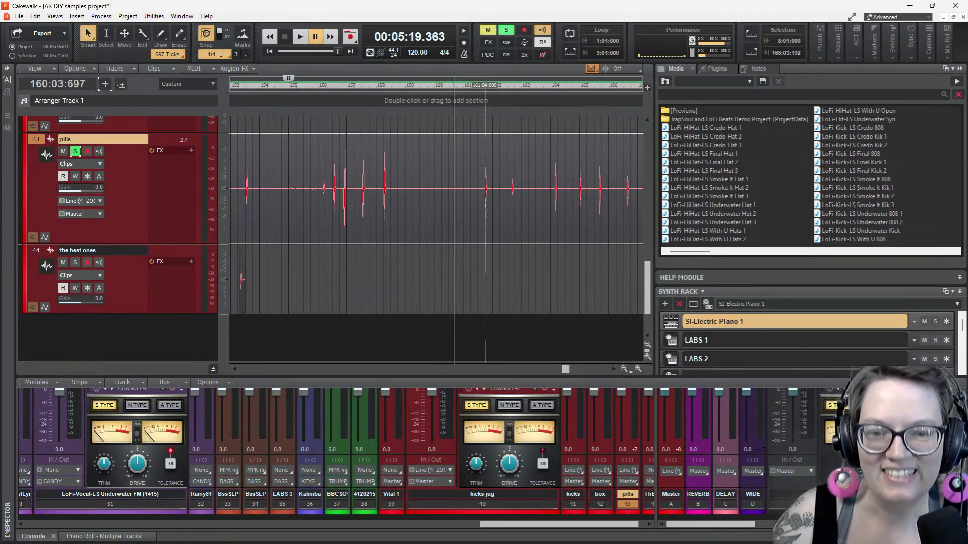
Audition the final group of pills hits by playing the recording from 161:03:000
{"action": "left_click", "coordinate": [484, 217]}
{"action": "key", "text": "space"}
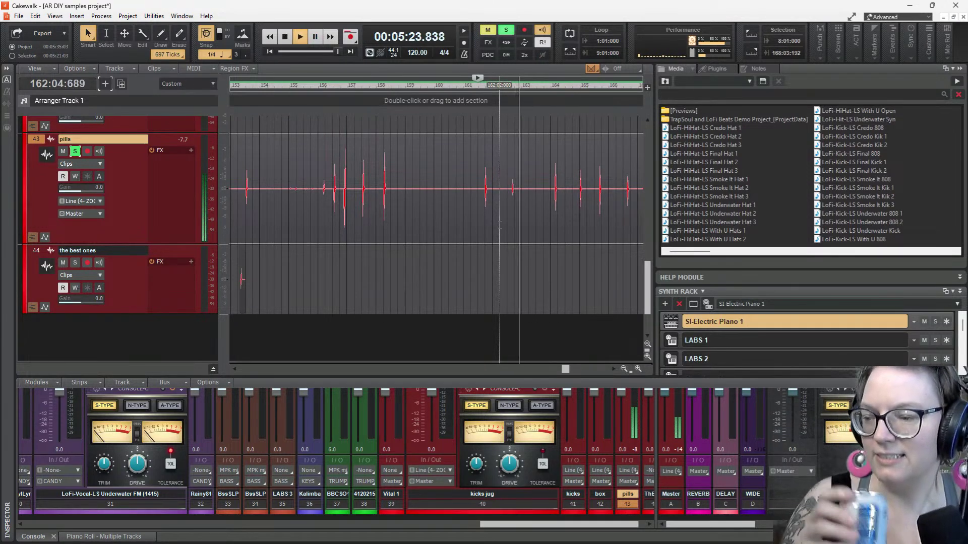
{"action": "key", "text": "space"}
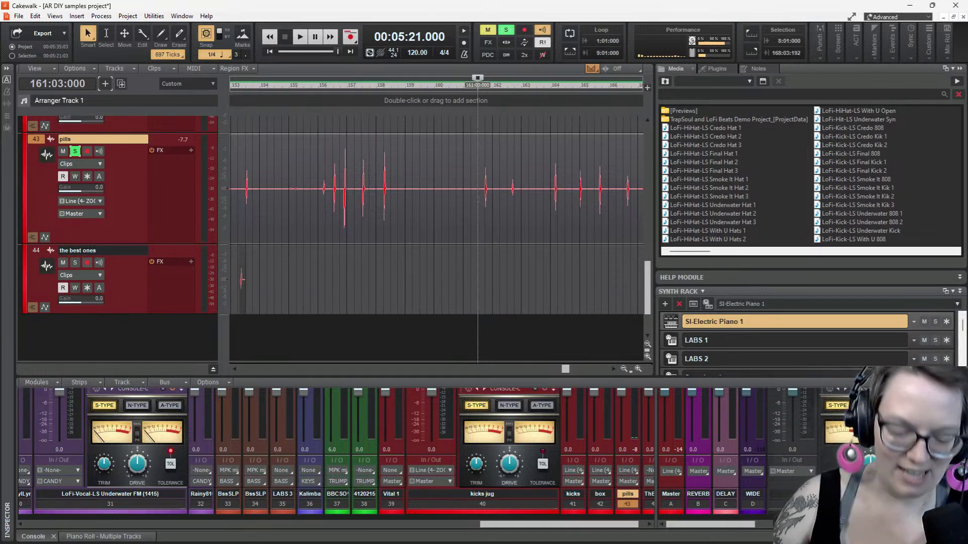
{"action": "key", "text": "space"}
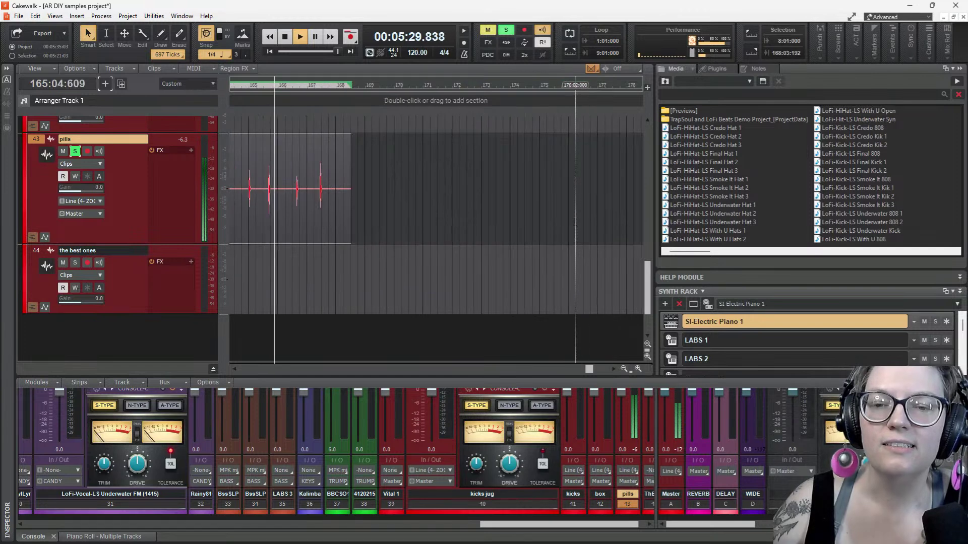
{"action": "key", "text": "space"}
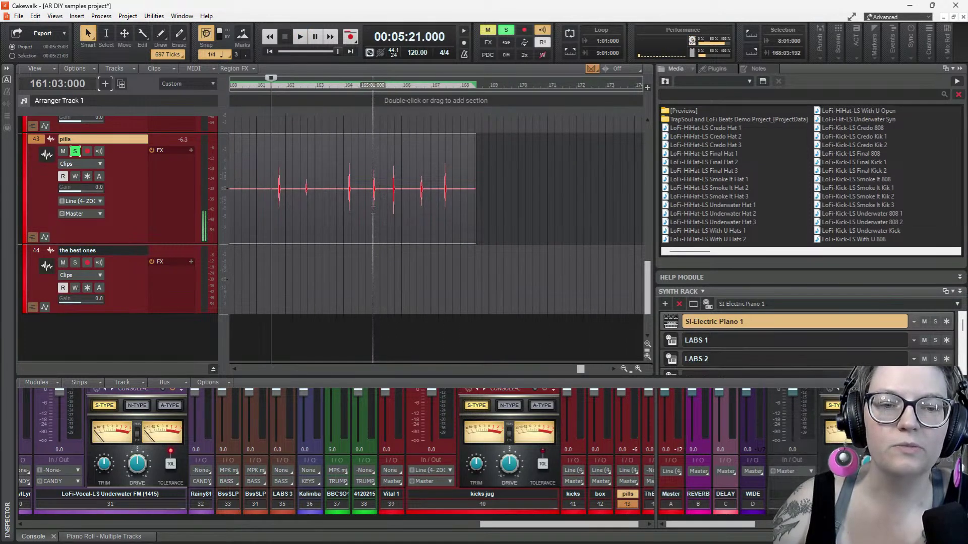
Compare the last pills hits by replaying them from bar 164, 165:01:000 and 166:03:000
{"action": "left_click", "coordinate": [374, 214]}
{"action": "key", "text": "space"}
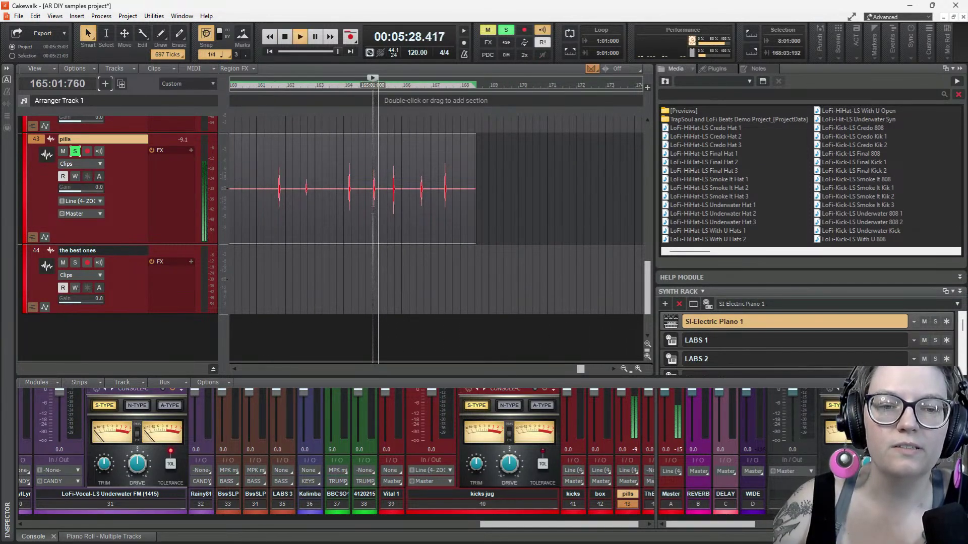
{"action": "key", "text": "space"}
{"action": "left_click", "coordinate": [344, 209]}
{"action": "key", "text": "space"}
{"action": "key", "text": "space"}
{"action": "left_click", "coordinate": [375, 212]}
{"action": "key", "text": "space"}
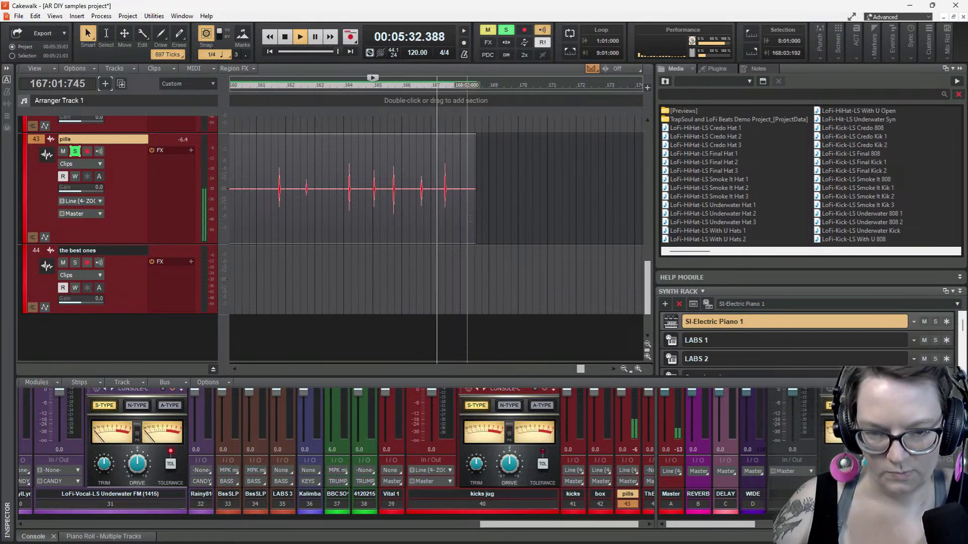
{"action": "key", "text": "space"}
{"action": "left_click", "coordinate": [416, 208]}
{"action": "key", "text": "space"}
{"action": "key", "text": "space"}
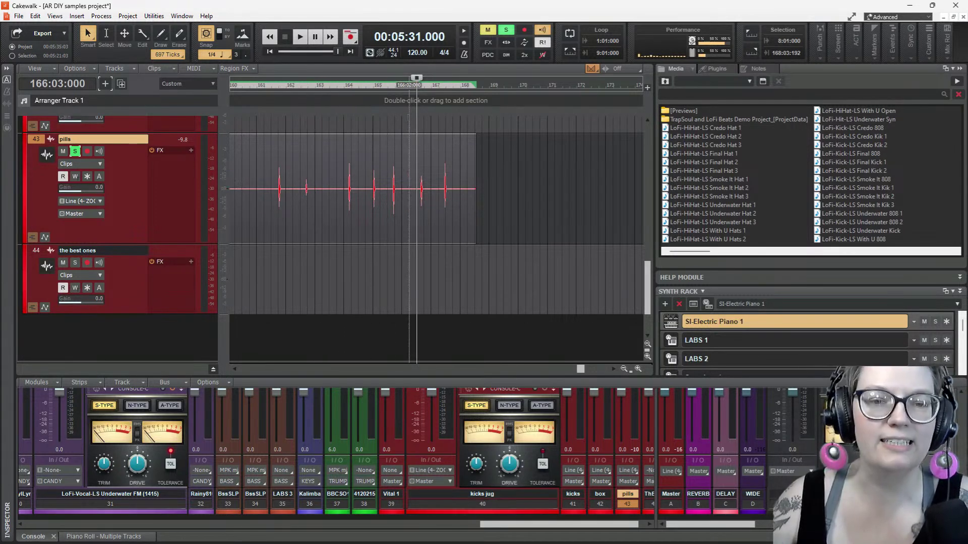
Turn off solo on the pills track and mute it
{"action": "scroll", "coordinate": [466, 256], "scroll_direction": "down", "scroll_amount": 1}
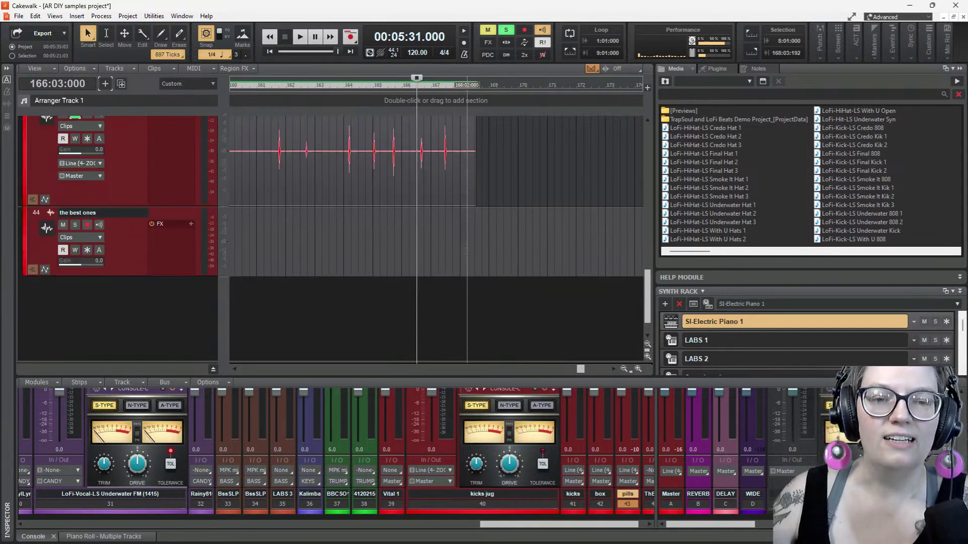
{"action": "scroll", "coordinate": [466, 255], "scroll_direction": "up", "scroll_amount": 3}
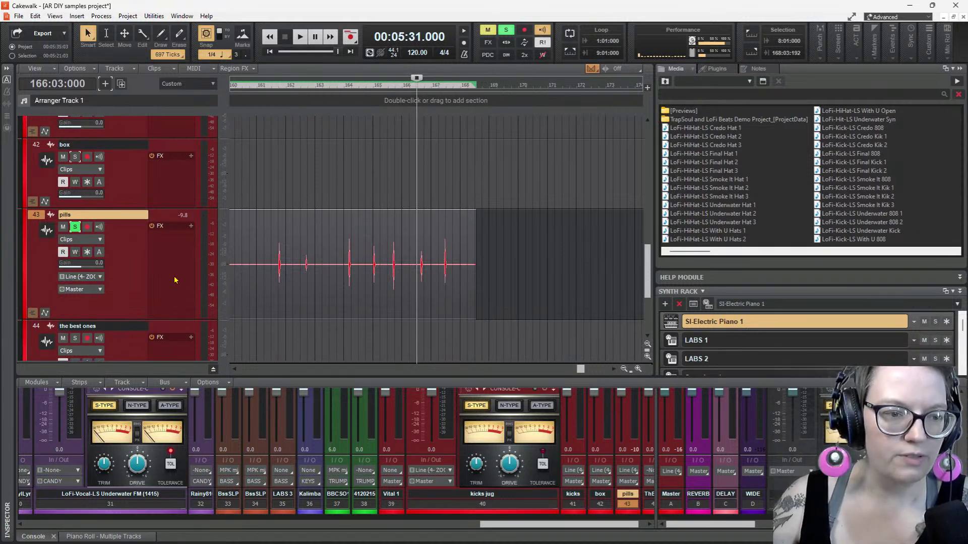
{"action": "left_click", "coordinate": [74, 227]}
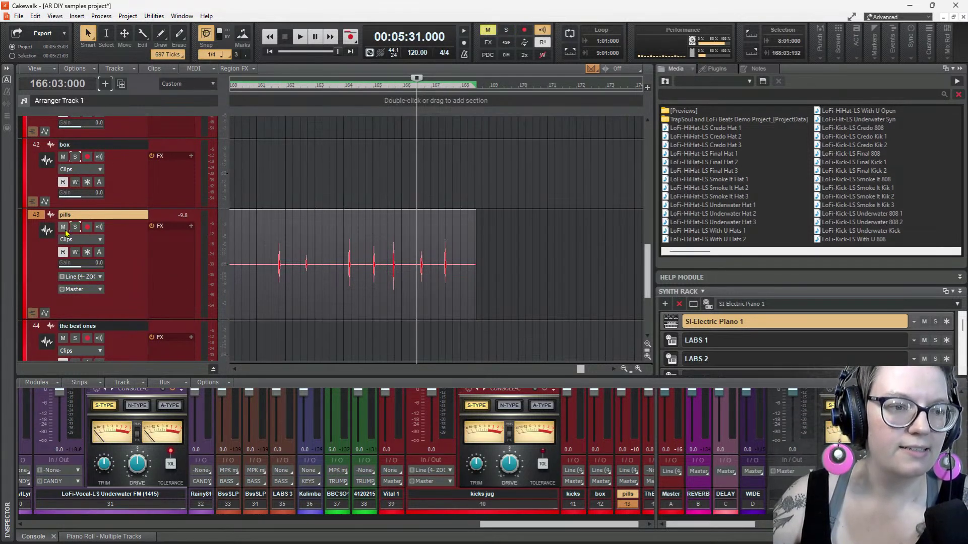
{"action": "left_click", "coordinate": [63, 227]}
Reduce the track heights so all the recording tracks fit together, and mute the box and kicks tracks
{"action": "left_click_drag", "start_coordinate": [140, 208], "coordinate": [142, 172]}
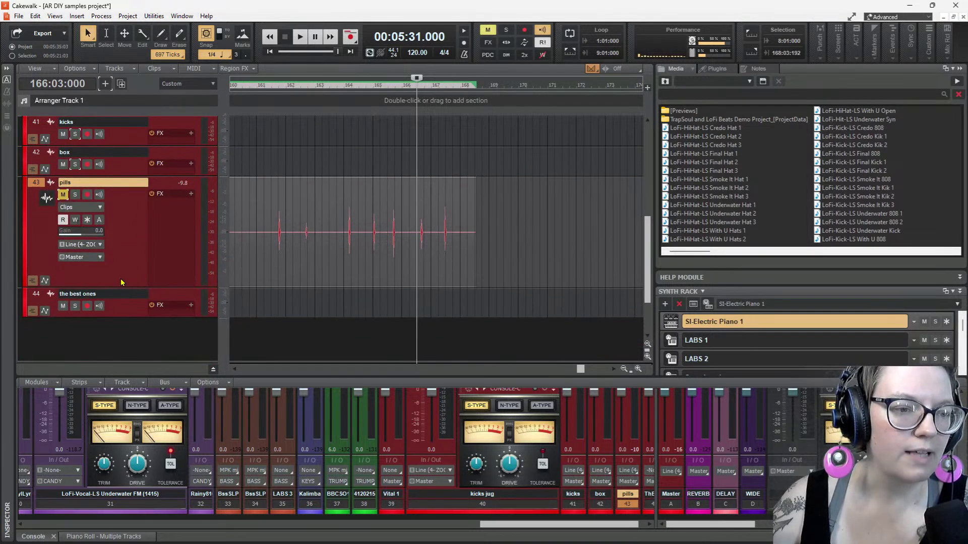
{"action": "left_click_drag", "start_coordinate": [123, 285], "coordinate": [121, 209]}
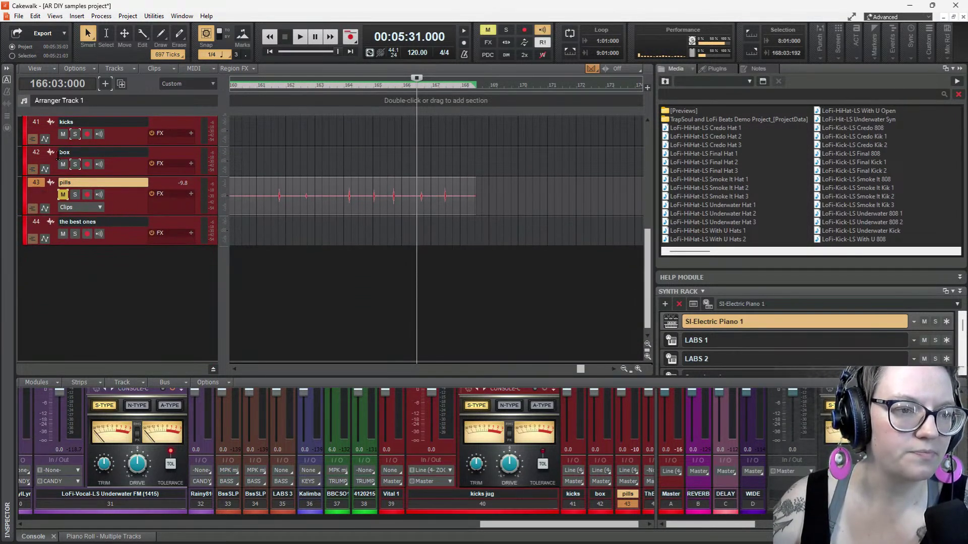
{"action": "left_click", "coordinate": [63, 164]}
{"action": "left_click", "coordinate": [63, 134]}
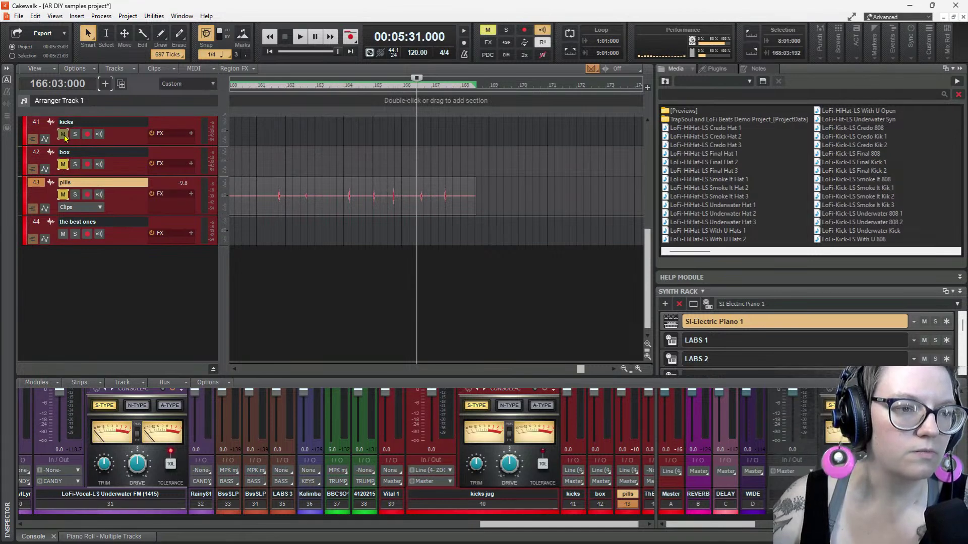
Move the best ones track directly above the kicks jug track
{"action": "scroll", "coordinate": [76, 204], "scroll_direction": "up", "scroll_amount": 4}
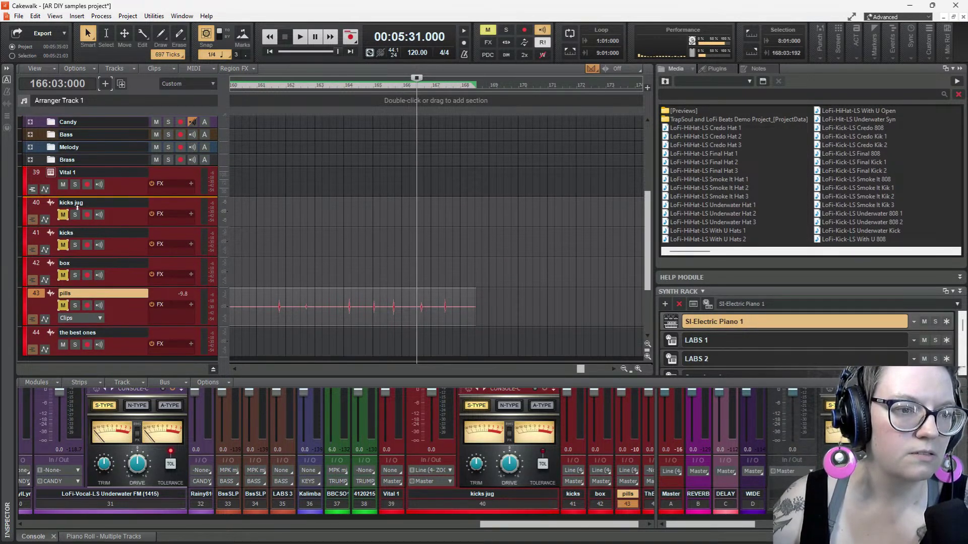
{"action": "left_click_drag", "start_coordinate": [77, 207], "coordinate": [77, 204]}
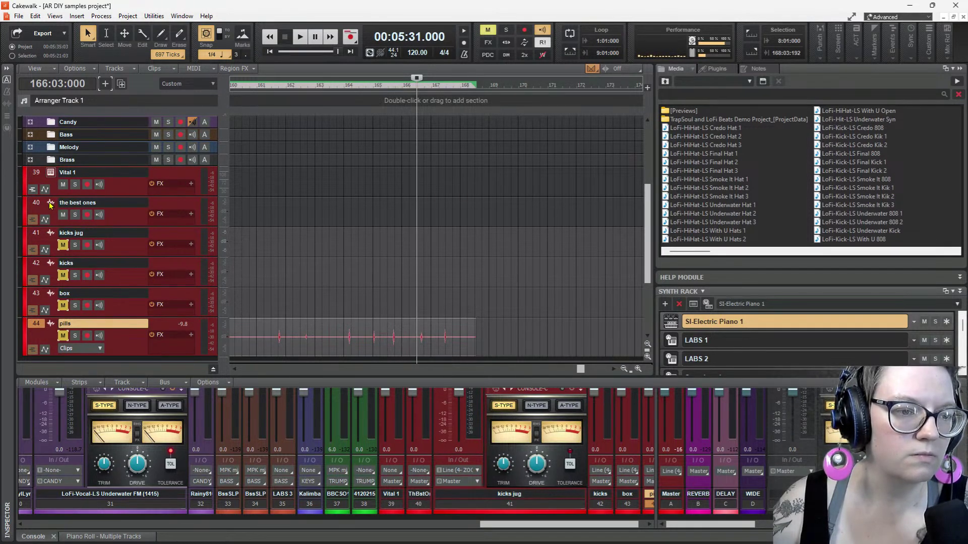
{"action": "scroll", "coordinate": [98, 259], "scroll_direction": "down", "scroll_amount": 1}
{"action": "scroll", "coordinate": [98, 259], "scroll_direction": "up", "scroll_amount": 1}
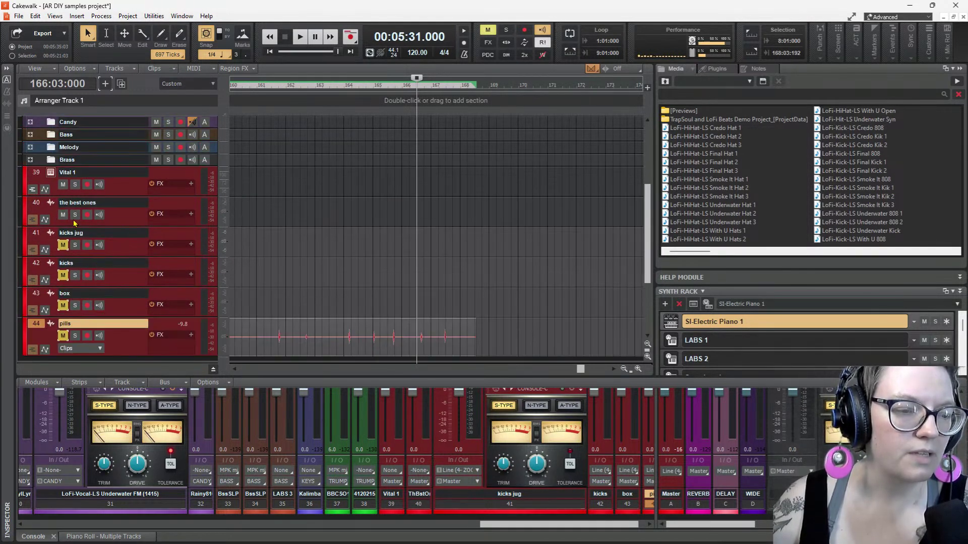
Insert a track folder below the pills track and name it "origianl sounds"
{"action": "scroll", "coordinate": [84, 255], "scroll_direction": "down", "scroll_amount": 2}
{"action": "right_click", "coordinate": [99, 287]}
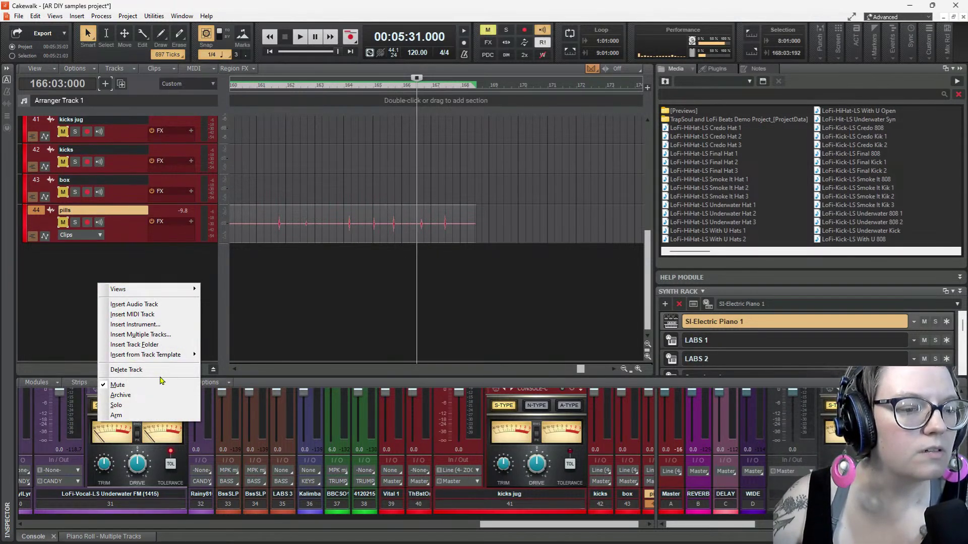
{"action": "left_click", "coordinate": [156, 344]}
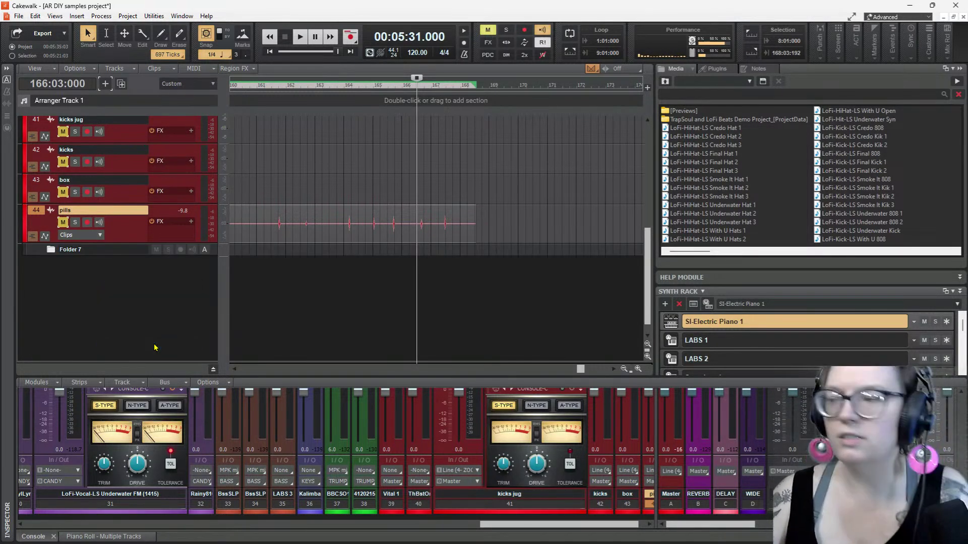
{"action": "double_click", "coordinate": [87, 249]}
{"action": "type", "text": "d"}
{"action": "type", "text": "rigin"}
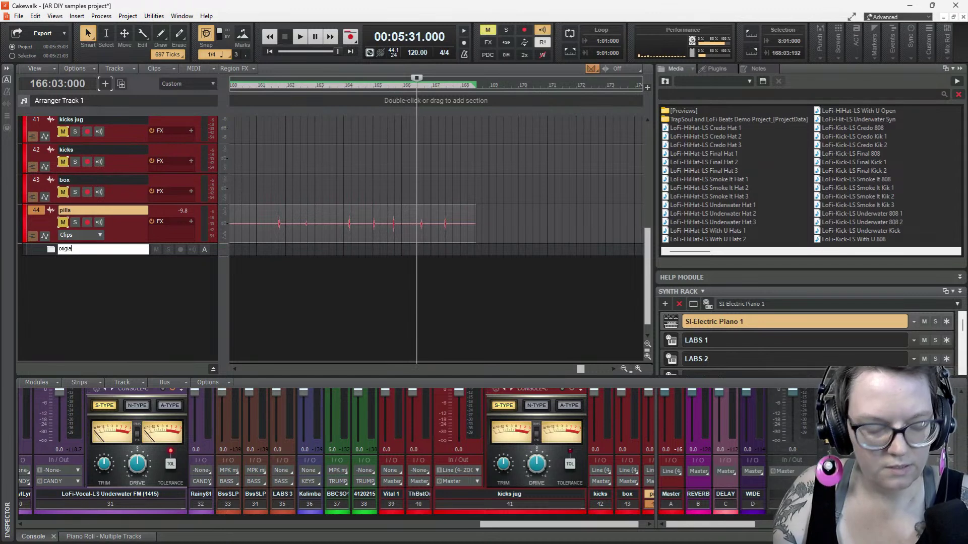
{"action": "type", "text": "nl sounds"}
{"action": "key", "text": "Return"}
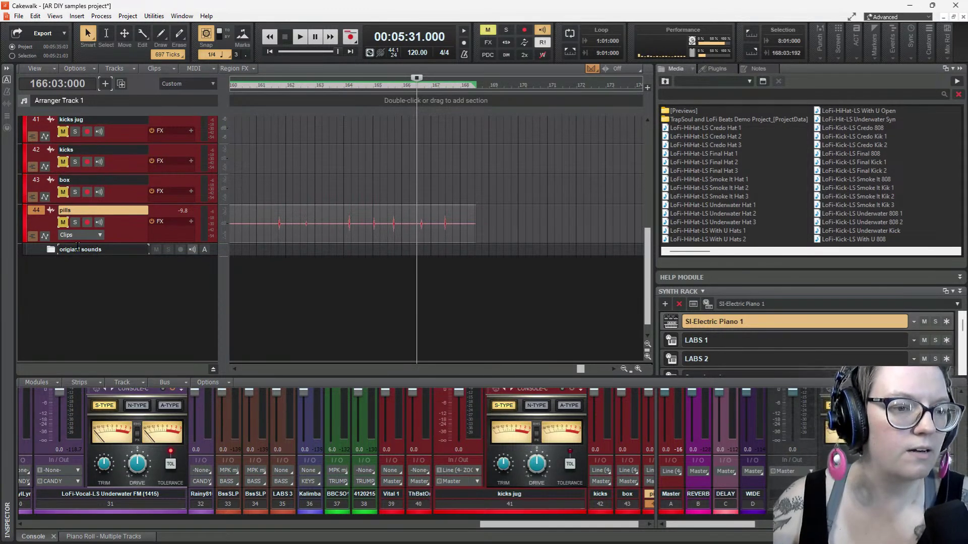
Correct the spelling of the new folder's name to "original sounds"
{"action": "double_click", "coordinate": [77, 249]}
{"action": "left_click", "coordinate": [76, 249]}
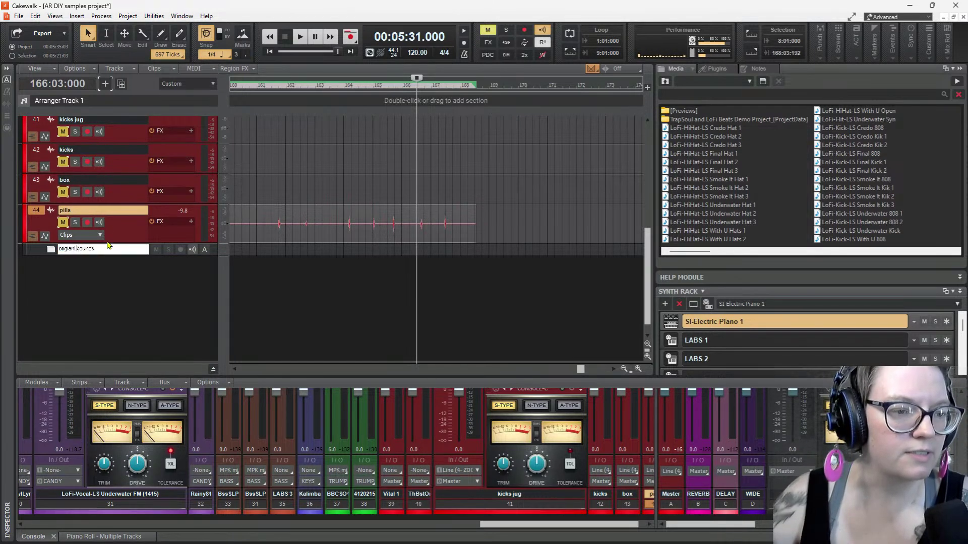
{"action": "key", "text": "BackSpace"}
{"action": "key", "text": "BackSpace"}
{"action": "key", "text": "BackSpace"}
{"action": "key", "text": "BackSpace"}
{"action": "key", "text": "BackSpace"}
{"action": "key", "text": "BackSpace"}
{"action": "key", "text": "BackSpace"}
{"action": "type", "text": "i"}
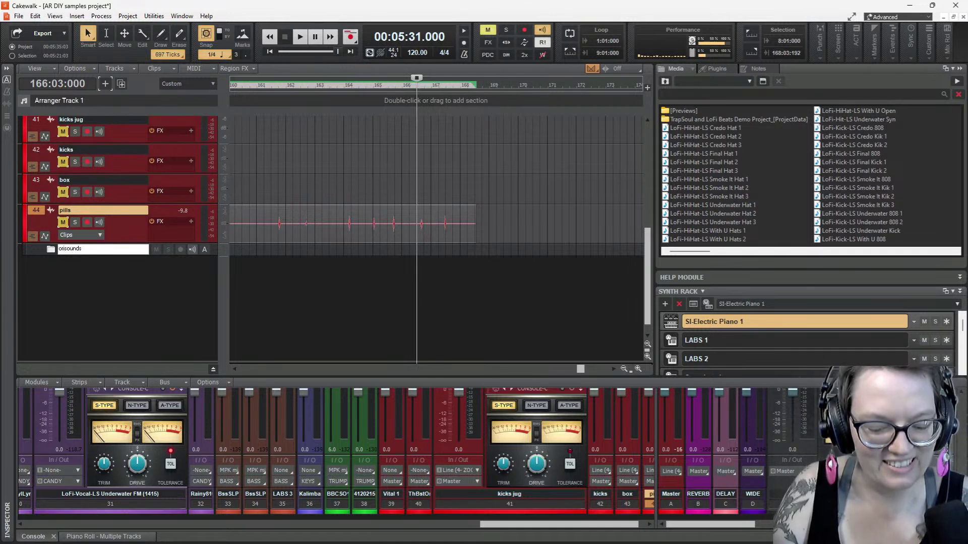
{"action": "type", "text": "ginal"}
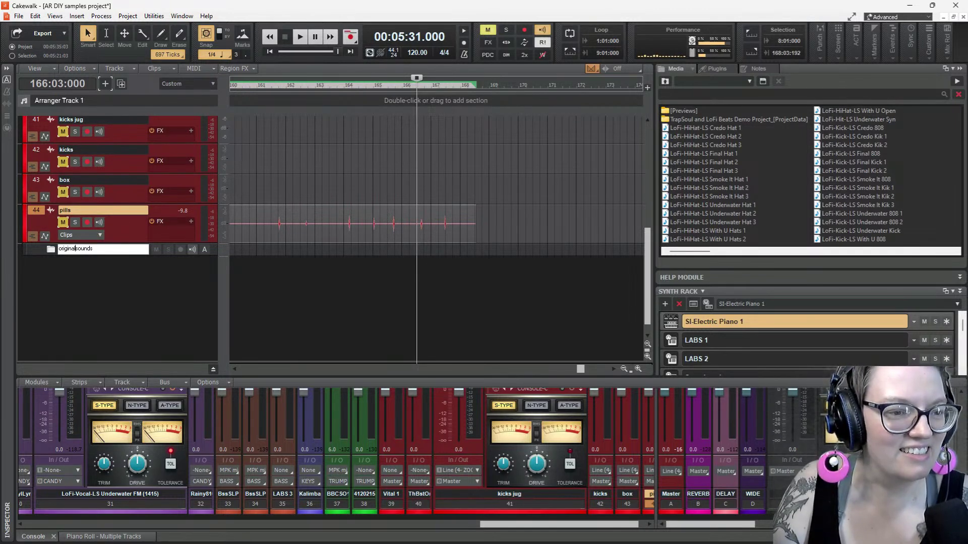
{"action": "key", "text": "Return"}
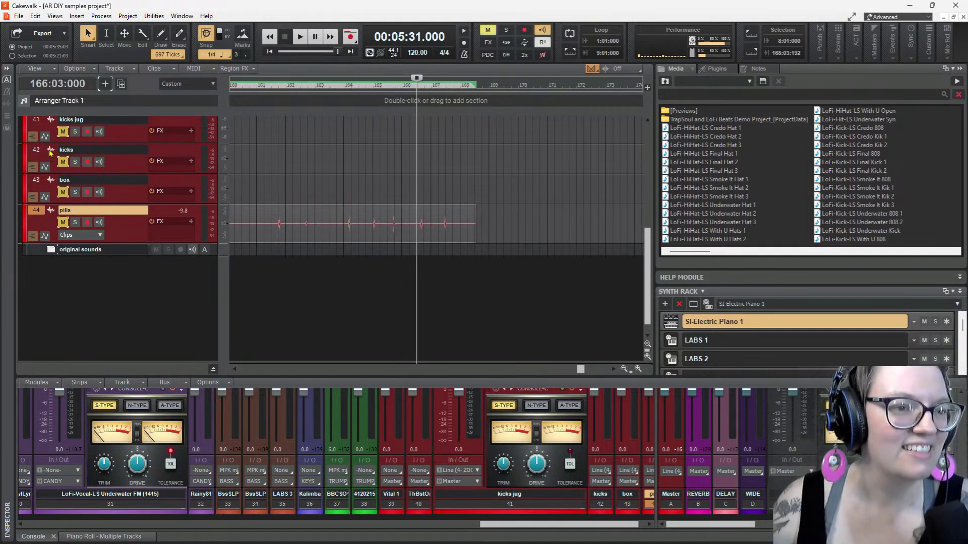
Move the kicks jug, kicks, box and pills tracks together into the original sounds folder and collapse the folder
{"action": "left_click", "coordinate": [39, 126]}
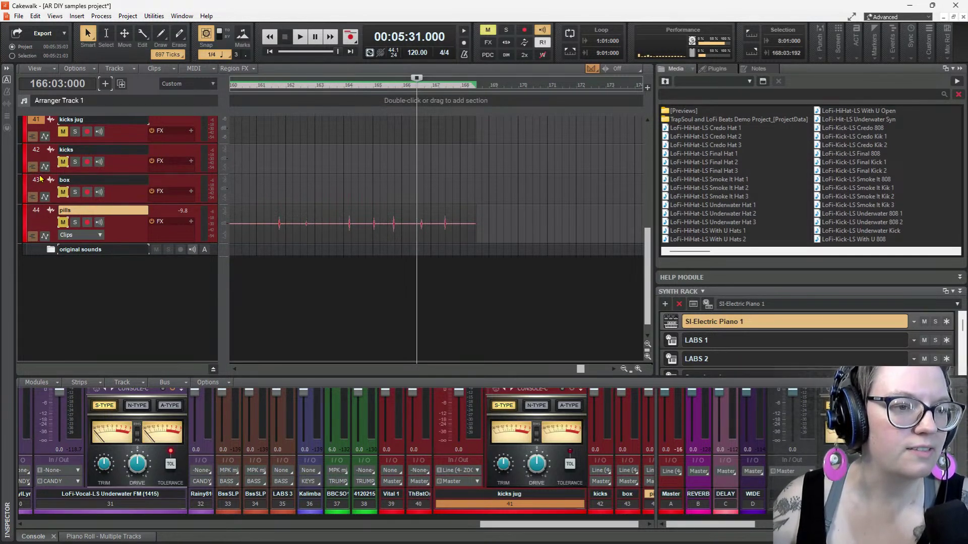
{"action": "left_click", "coordinate": [37, 146]}
{"action": "left_click", "coordinate": [35, 121]}
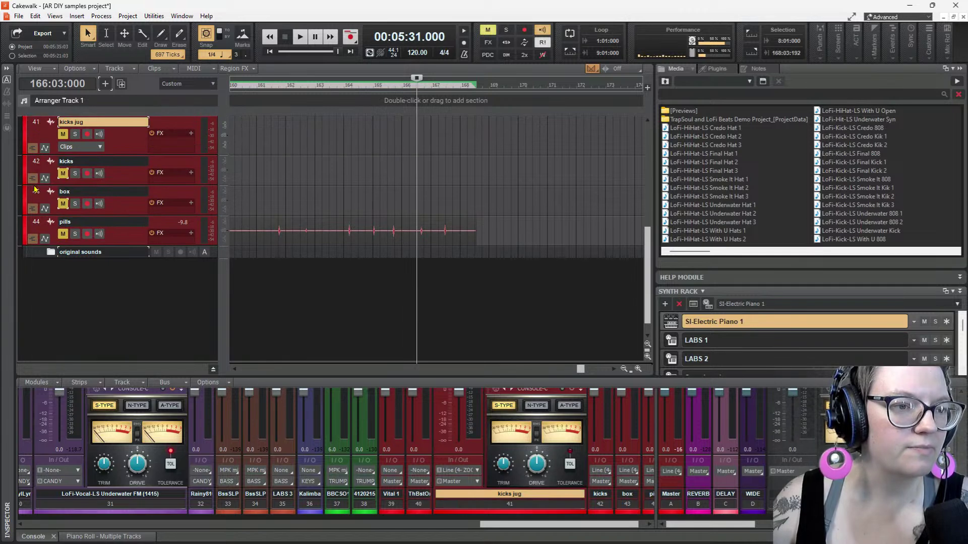
{"action": "left_click", "coordinate": [36, 124]}
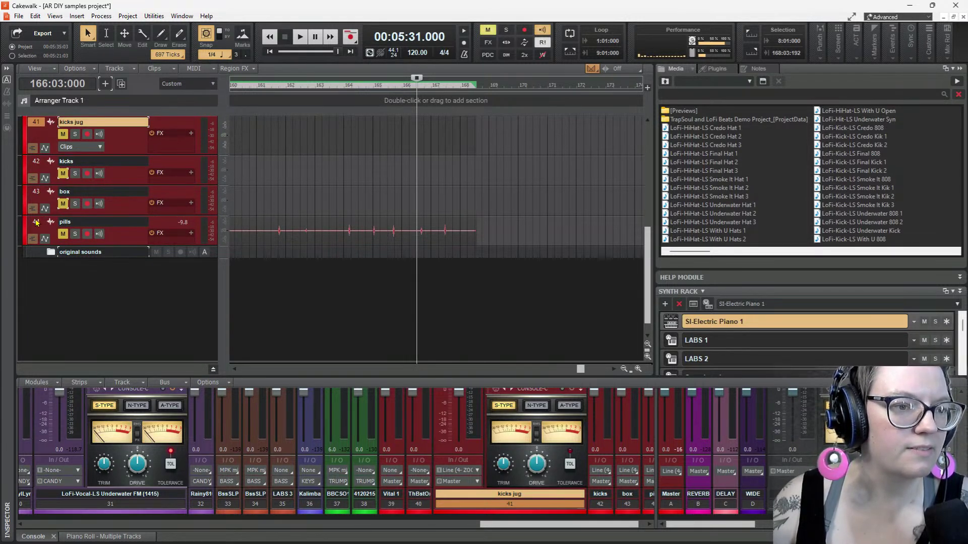
{"action": "left_click", "coordinate": [37, 165]}
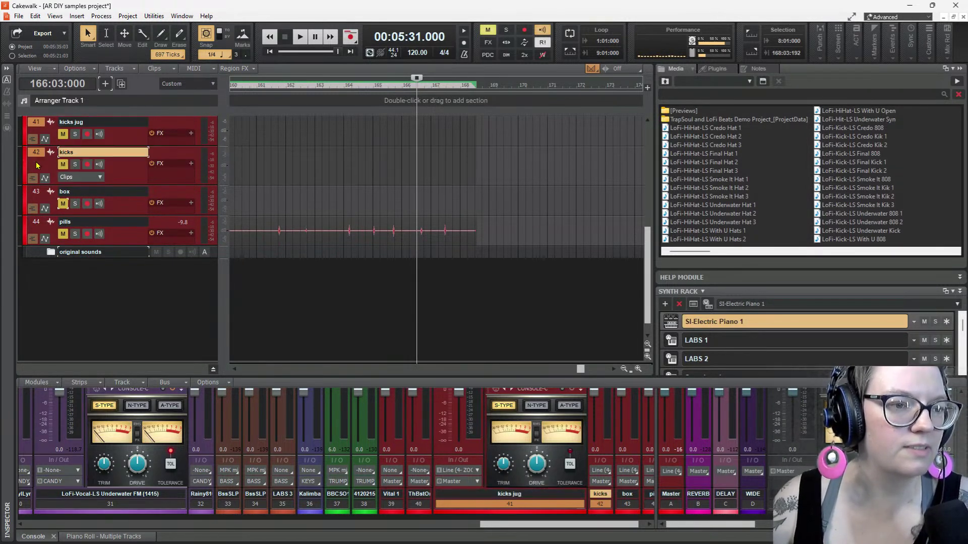
{"action": "left_click", "coordinate": [39, 199]}
{"action": "left_click", "coordinate": [39, 218]}
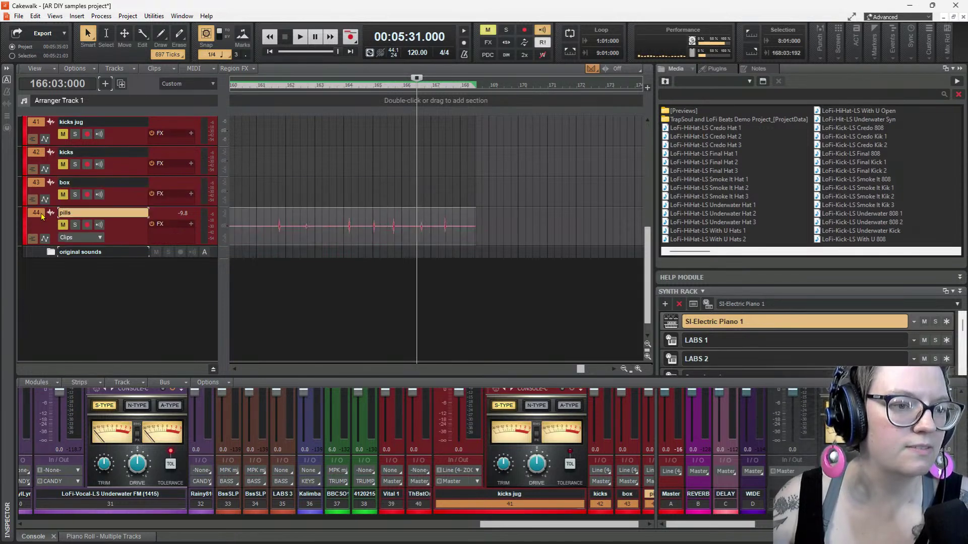
{"action": "left_click", "coordinate": [77, 255]}
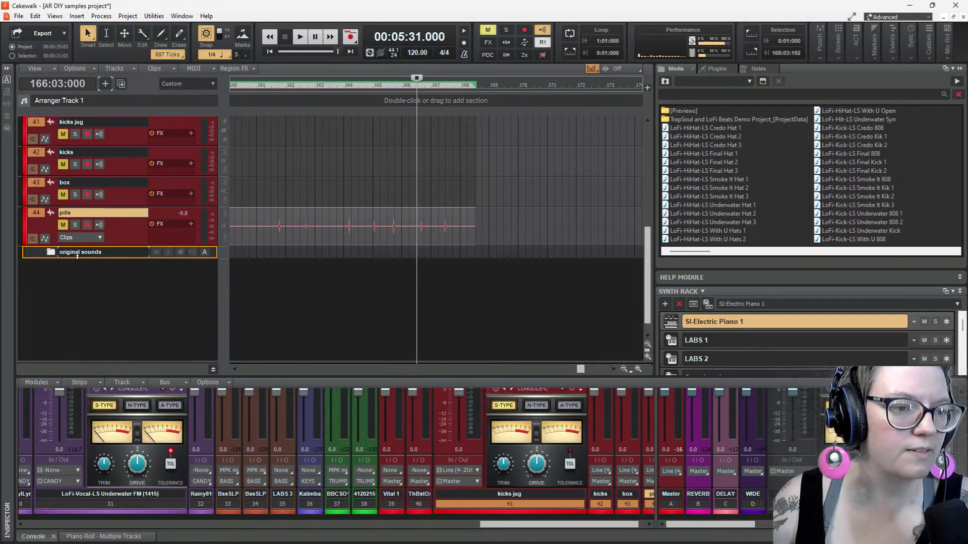
{"action": "left_click_drag", "start_coordinate": [77, 256], "coordinate": [77, 257]}
{"action": "scroll", "coordinate": [83, 271], "scroll_direction": "up", "scroll_amount": 2}
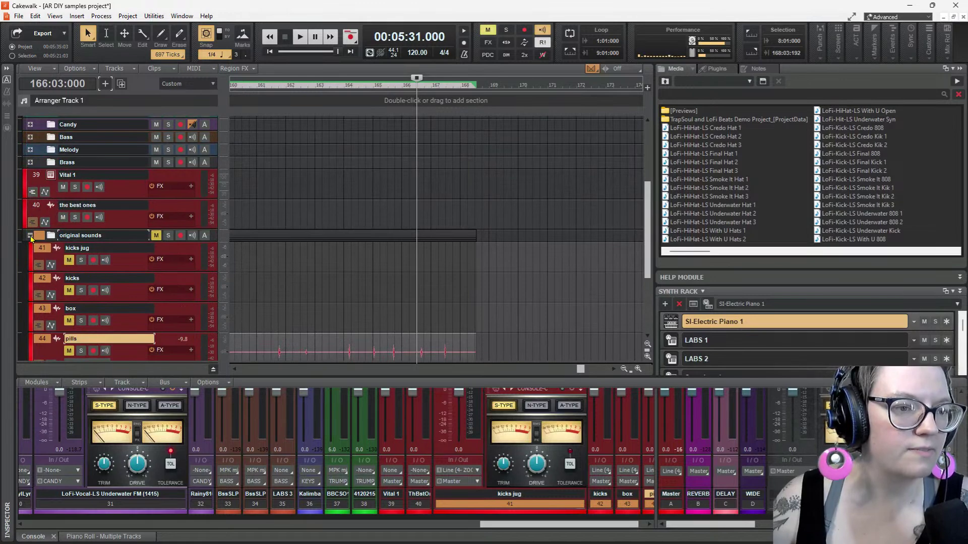
{"action": "left_click", "coordinate": [30, 236]}
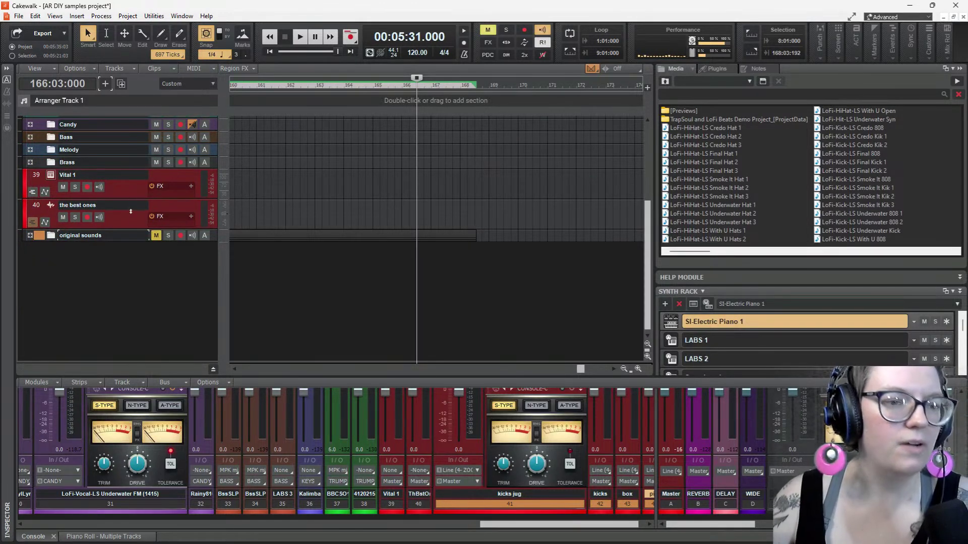
Return to the project start and move the best ones track above the Vital 1 track
{"action": "key", "text": "w"}
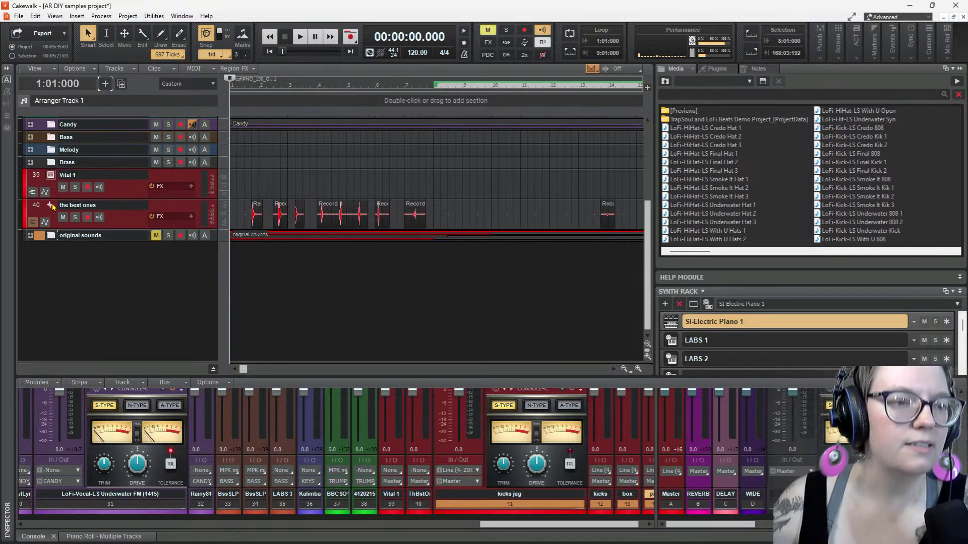
{"action": "left_click_drag", "start_coordinate": [56, 185], "coordinate": [55, 215]}
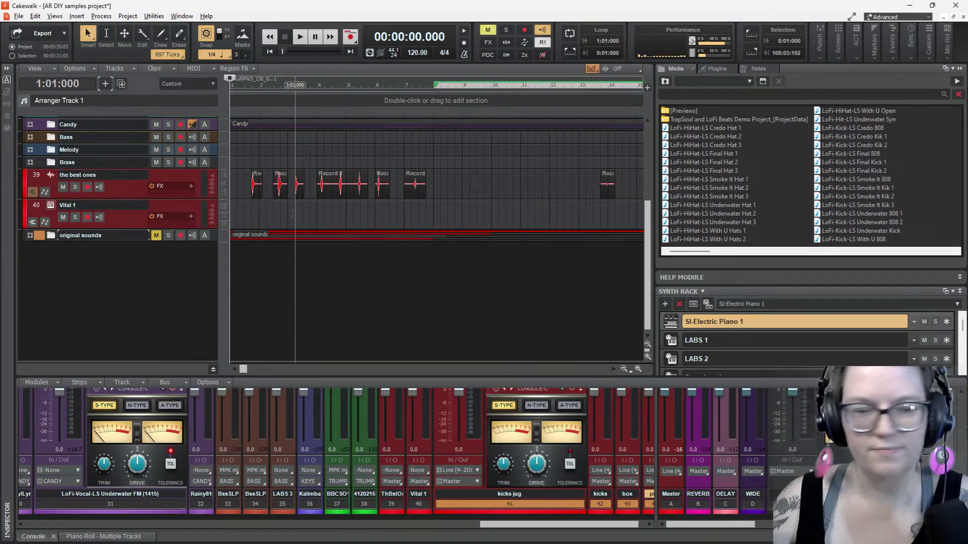
Audition the first hits on the best ones track from 1:04:000, soloing the track to hear it alone
{"action": "scroll", "coordinate": [293, 215], "scroll_direction": "up", "scroll_amount": 3}
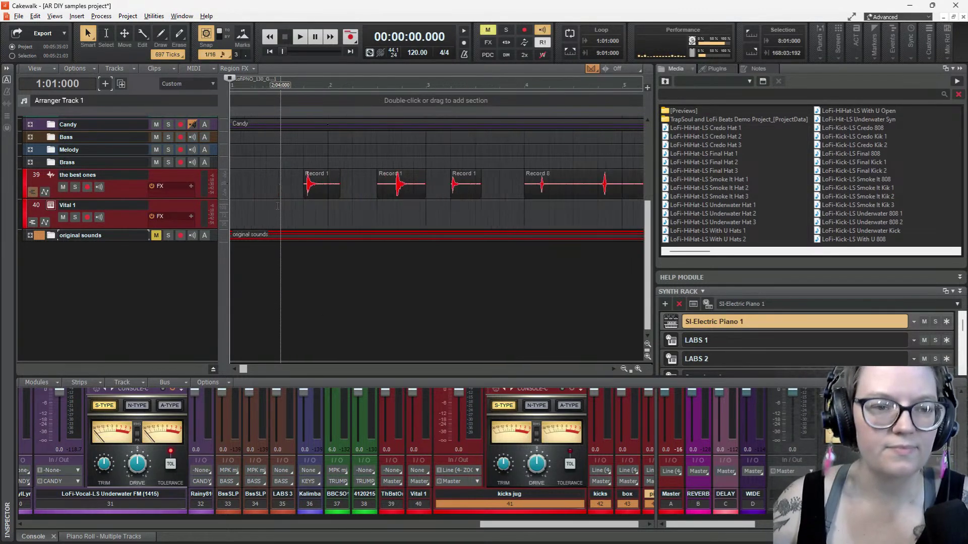
{"action": "left_click", "coordinate": [303, 202]}
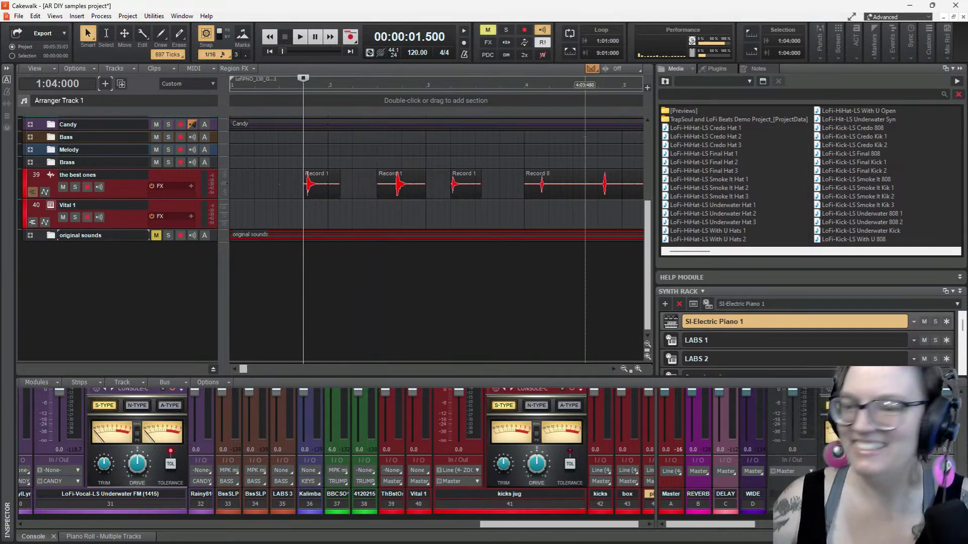
{"action": "key", "text": "space"}
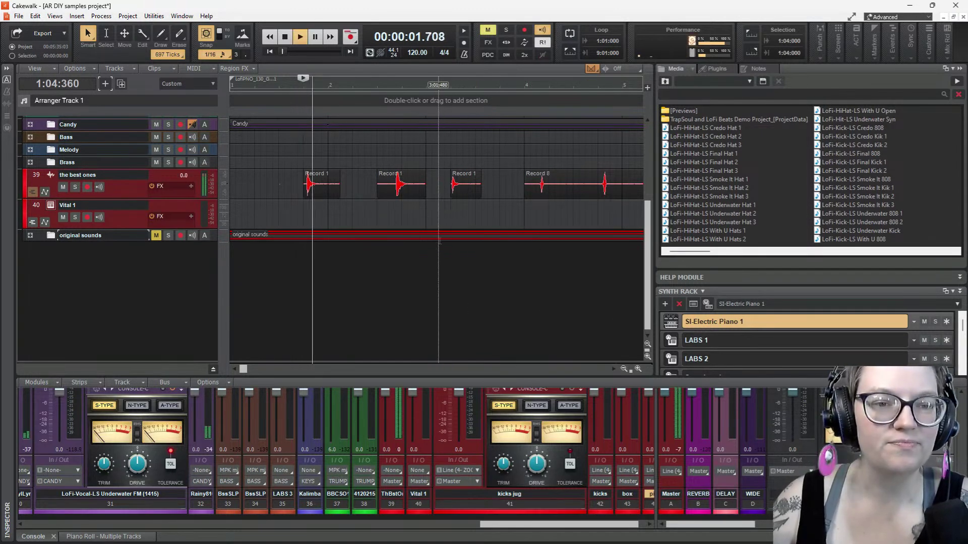
{"action": "key", "text": "space"}
{"action": "scroll", "coordinate": [250, 234], "scroll_direction": "up", "scroll_amount": 3}
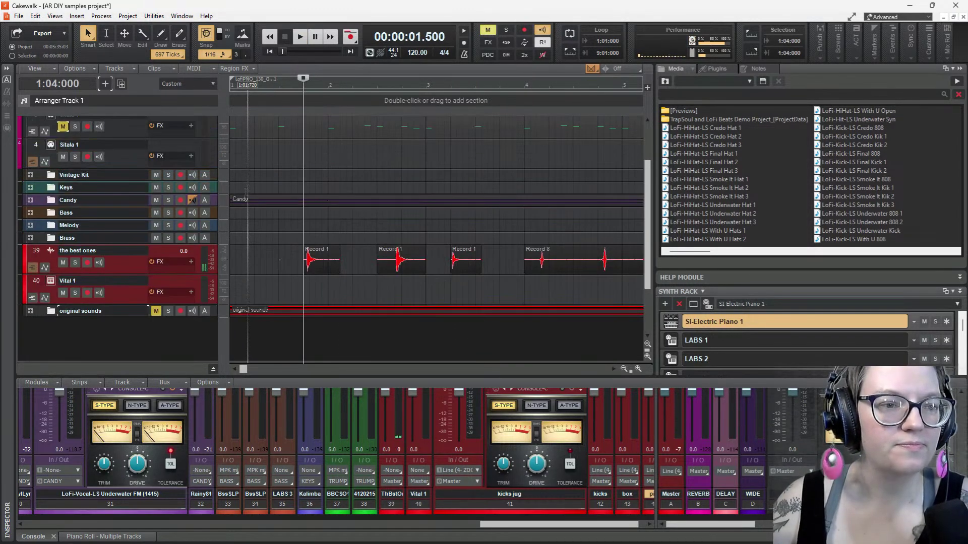
{"action": "left_click", "coordinate": [75, 262]}
{"action": "key", "text": "space"}
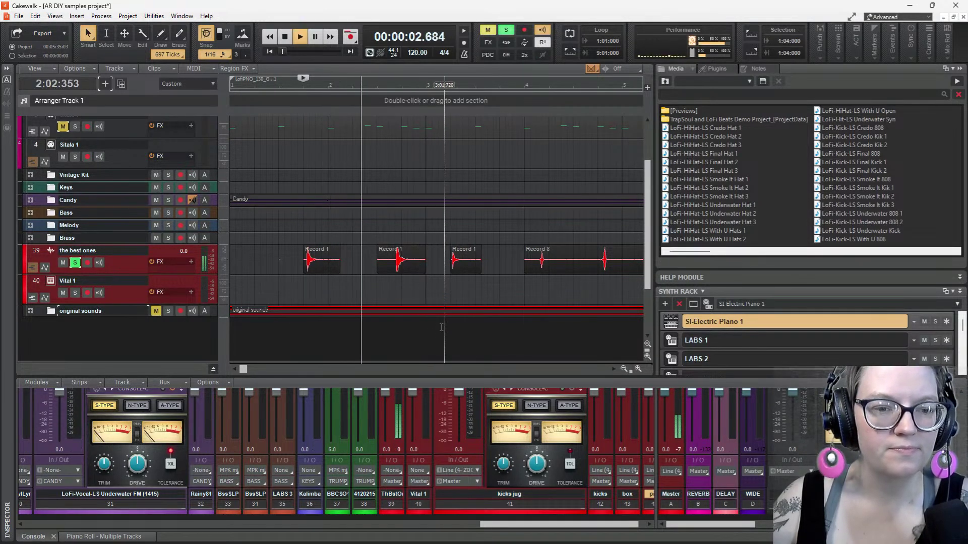
{"action": "key", "text": "space"}
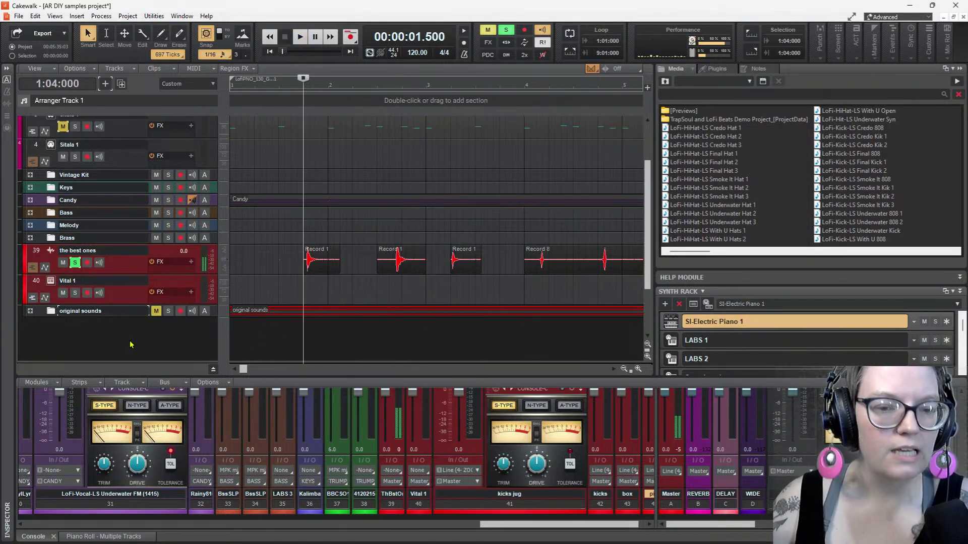
Duplicate the best ones track once as track 40, without its events but with properties, effects and sends
{"action": "right_click", "coordinate": [121, 255]}
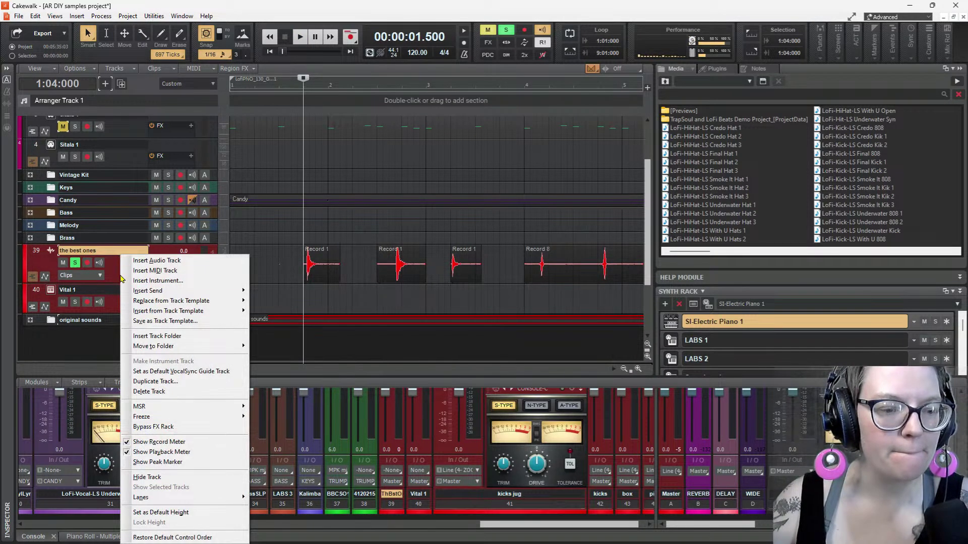
{"action": "left_click", "coordinate": [163, 383]}
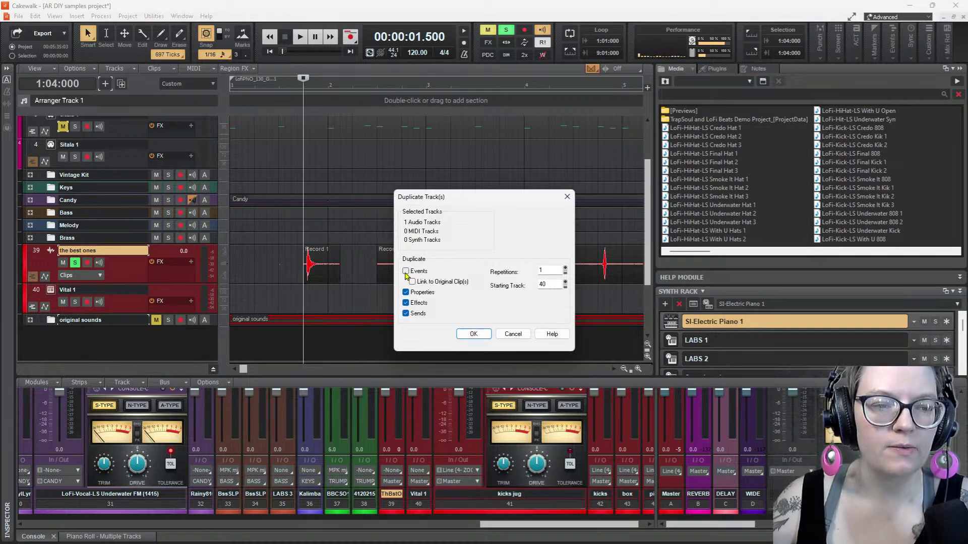
{"action": "left_click", "coordinate": [473, 335]}
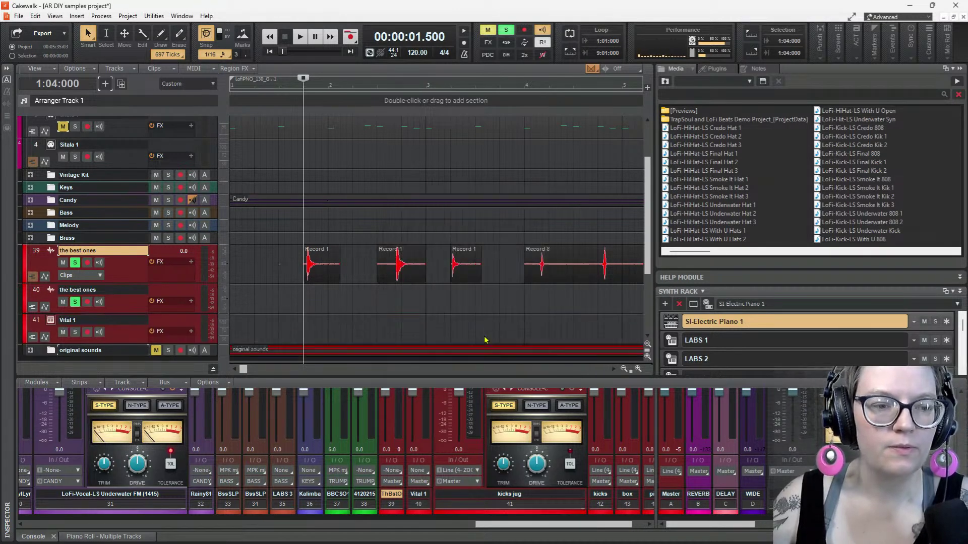
Rename track 39 as "low ones" and its empty duplicate, track 40, as "high ones"
{"action": "double_click", "coordinate": [81, 251]}
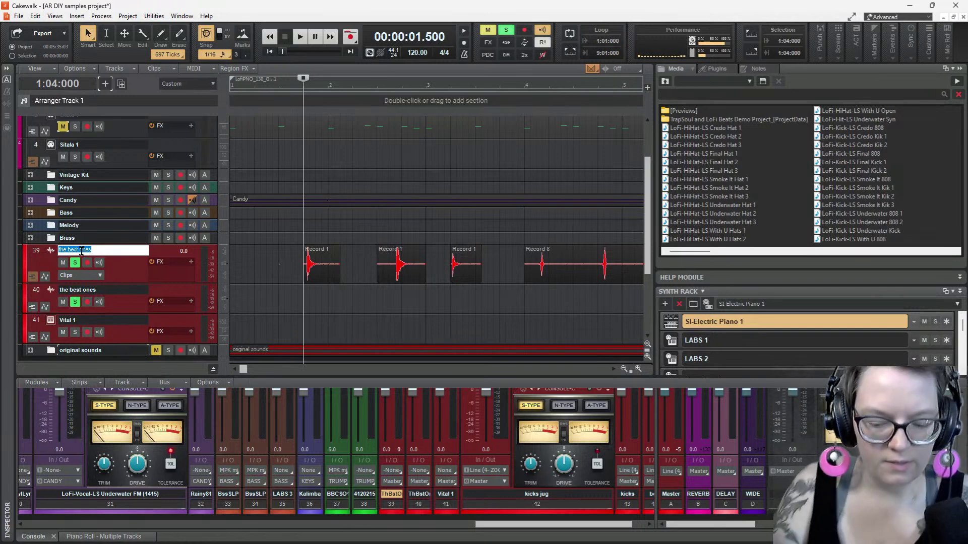
{"action": "type", "text": "low ones"}
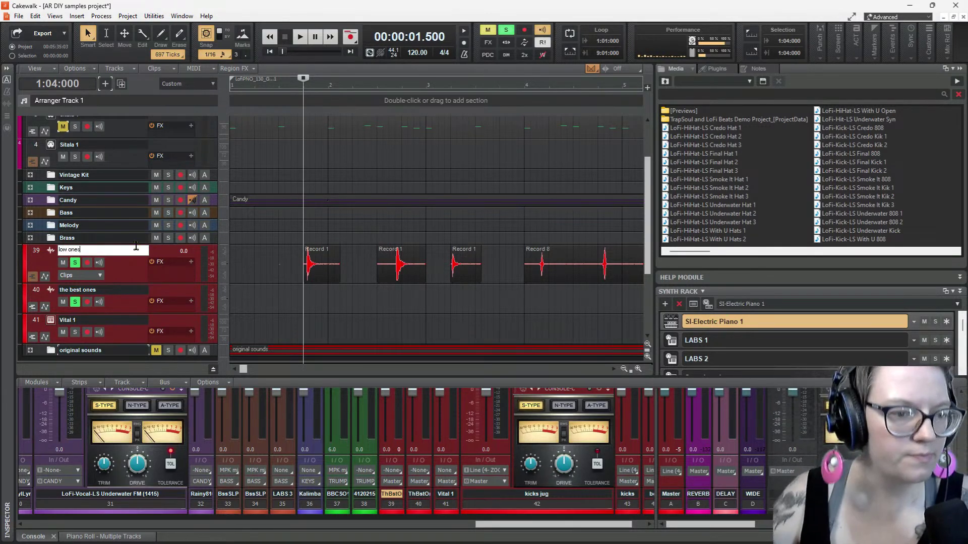
{"action": "left_click", "coordinate": [89, 300]}
{"action": "left_click", "coordinate": [89, 293]}
{"action": "double_click", "coordinate": [96, 280]}
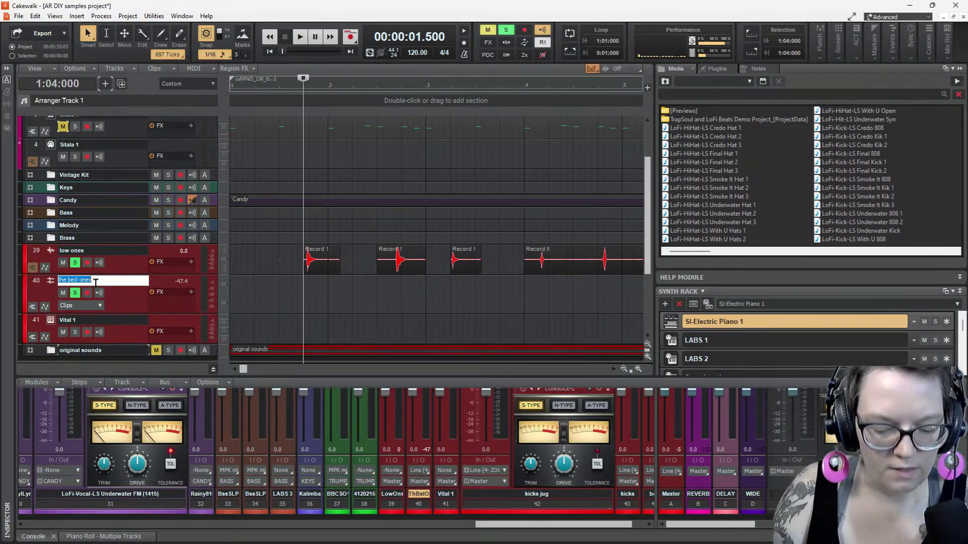
{"action": "type", "text": "high ones"}
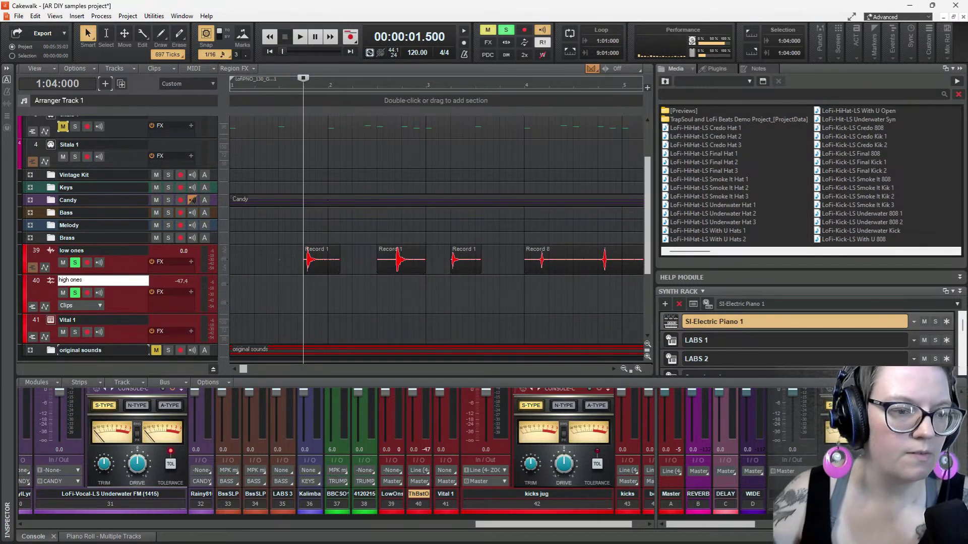
{"action": "key", "text": "Return"}
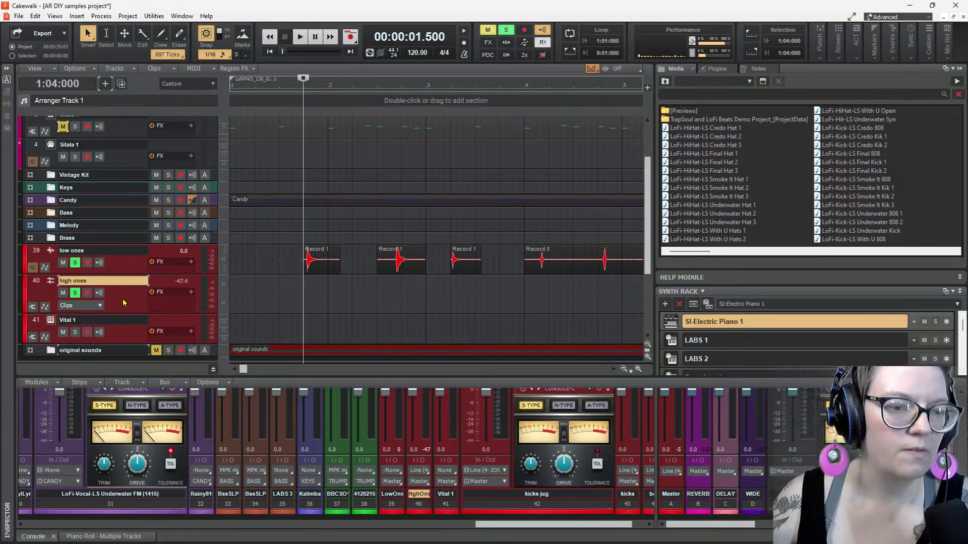
Duplicate the high ones track once as track 41 with its properties, effects and sends, and rename the duplicate as "middle ones"
{"action": "right_click", "coordinate": [123, 302]}
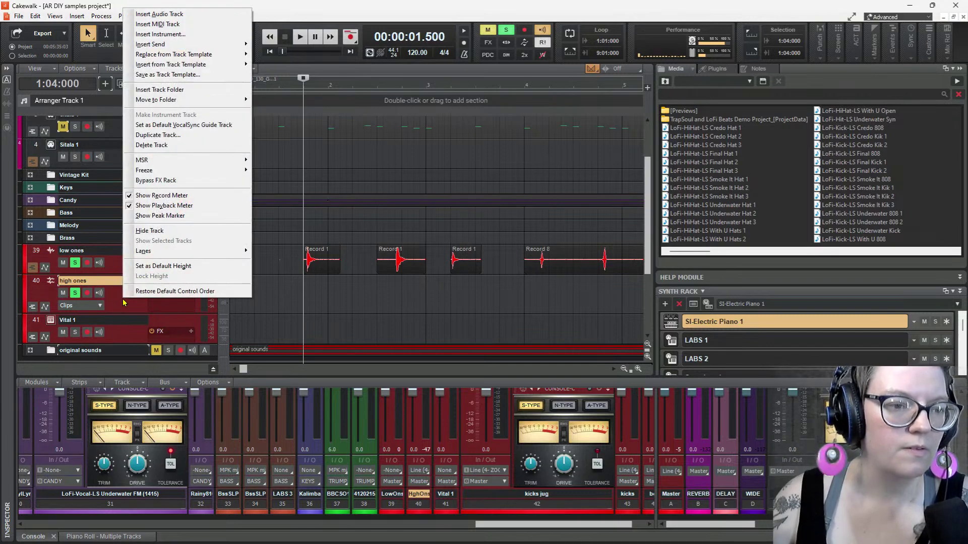
{"action": "left_click", "coordinate": [156, 135]}
{"action": "left_click", "coordinate": [473, 334]}
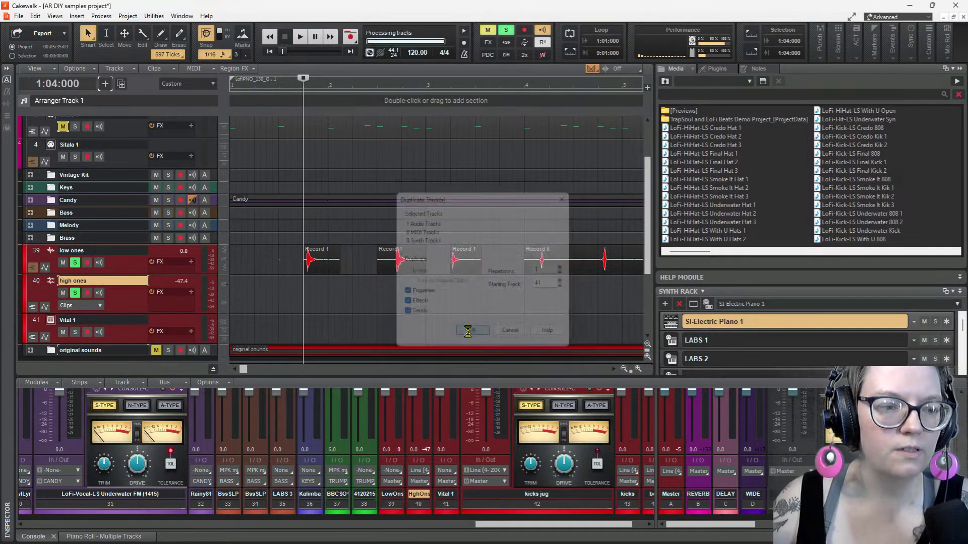
{"action": "left_click", "coordinate": [112, 320]}
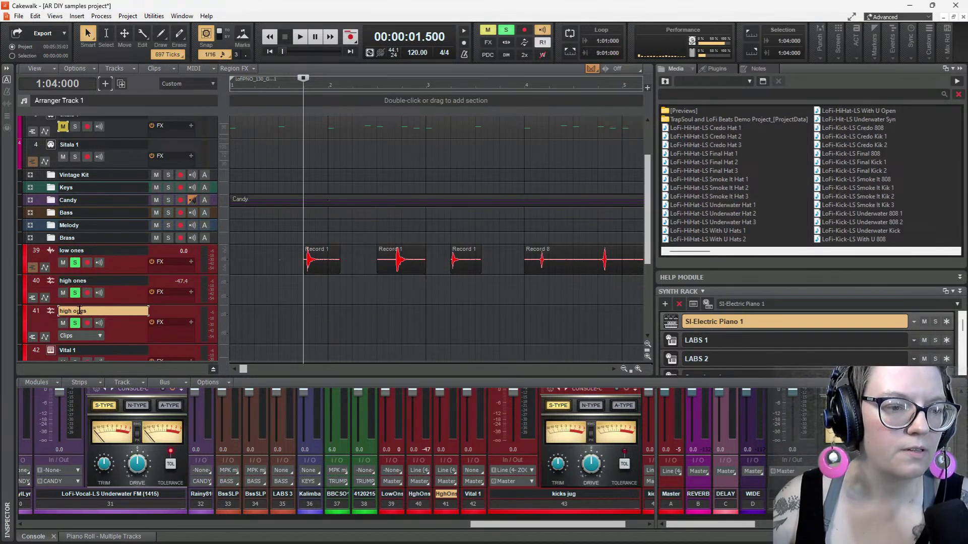
{"action": "double_click", "coordinate": [80, 310]}
{"action": "type", "text": "midd"}
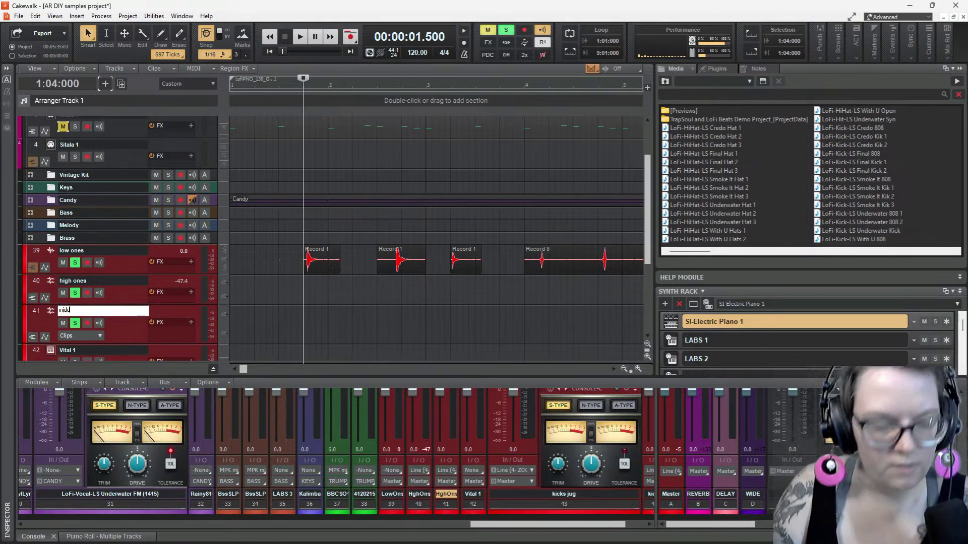
{"action": "type", "text": "le ones"}
{"action": "key", "text": "Return"}
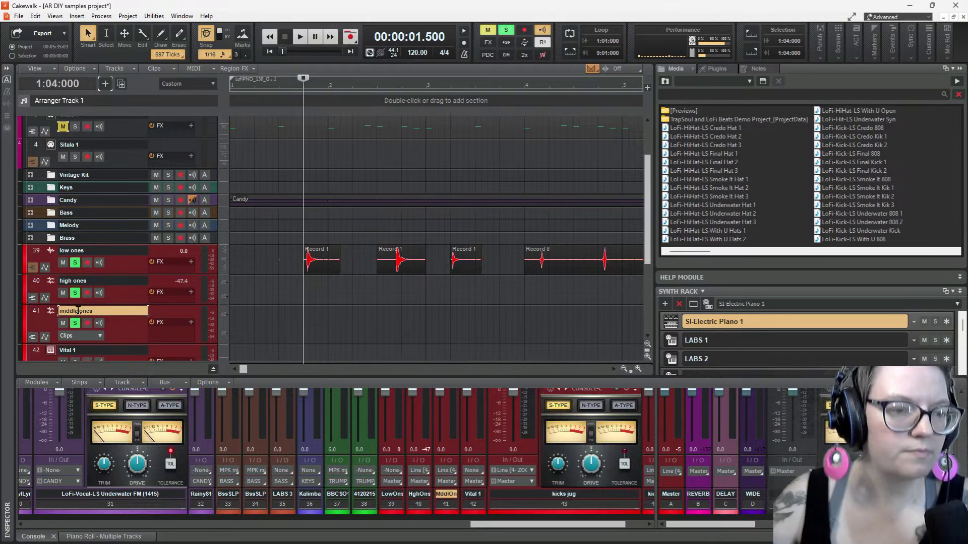
Enlarge the low ones track to reach its routing controls and open its list of output destinations
{"action": "left_click", "coordinate": [130, 270]}
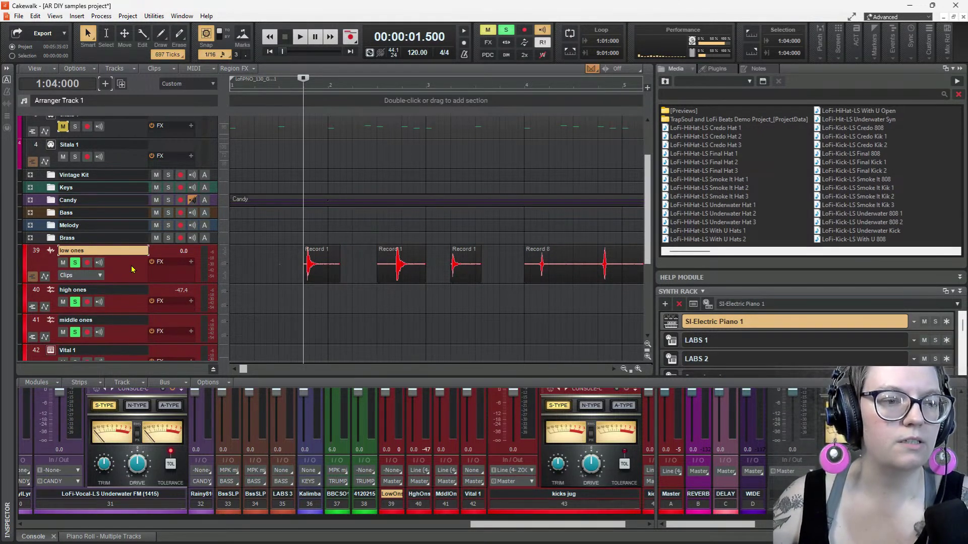
{"action": "scroll", "coordinate": [366, 227], "scroll_direction": "down", "scroll_amount": 4}
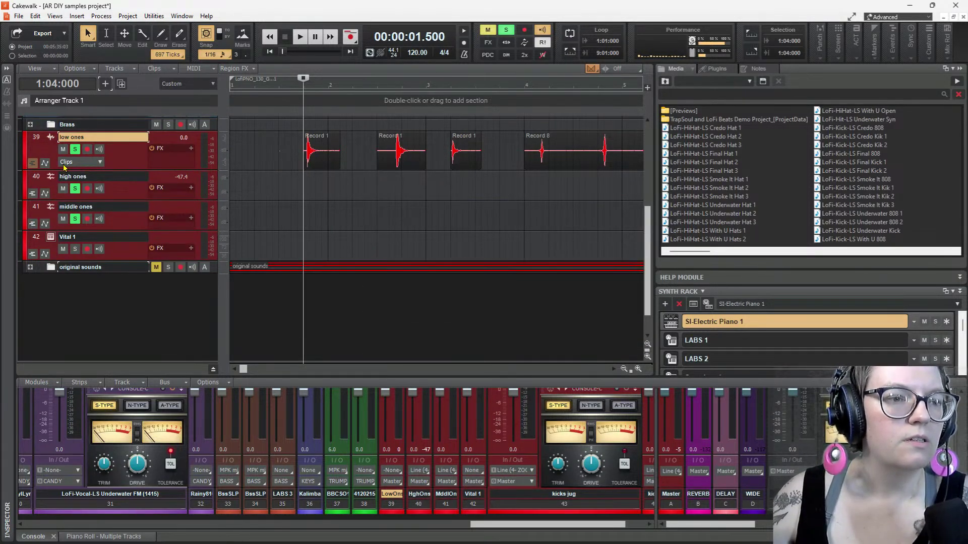
{"action": "left_click_drag", "start_coordinate": [119, 171], "coordinate": [119, 230]}
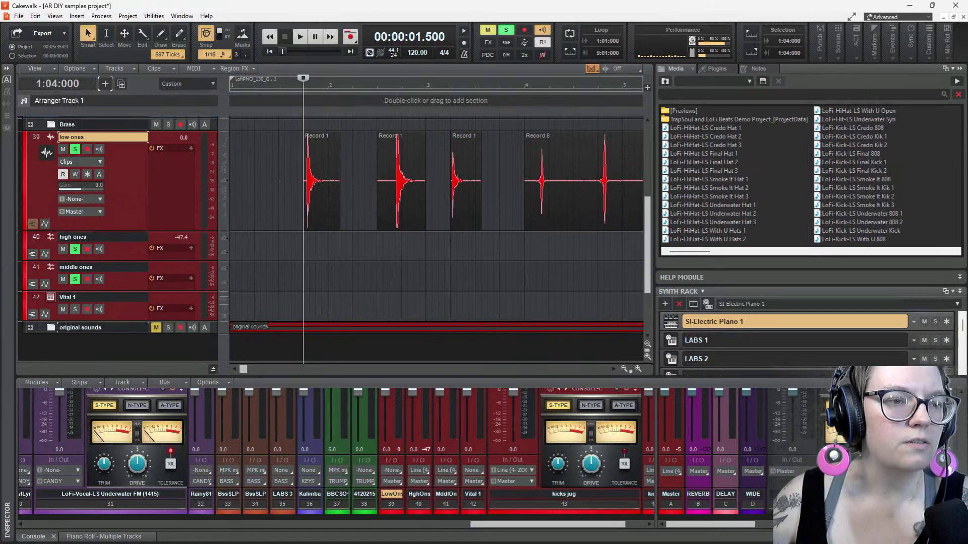
{"action": "left_click", "coordinate": [99, 213]}
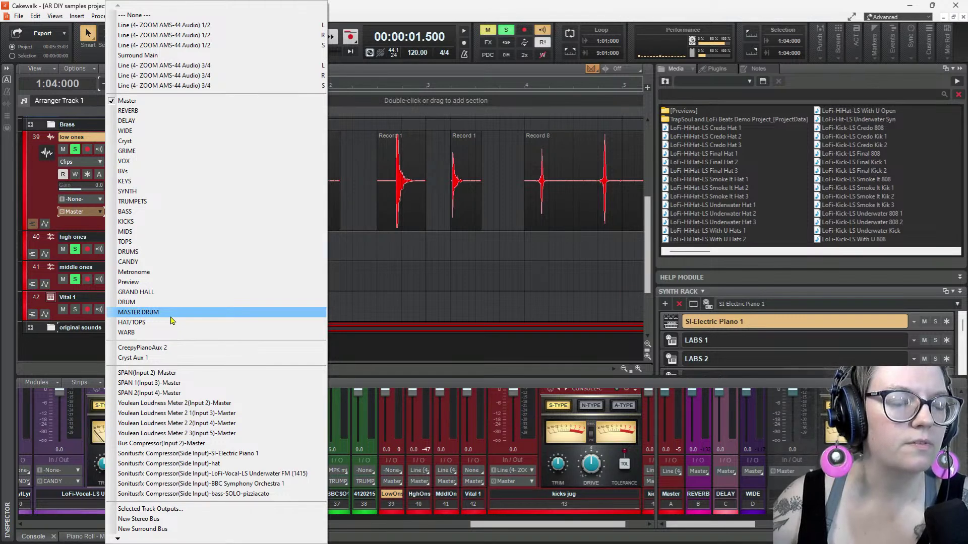
Route the low ones track's output to the KICKS bus and the middle ones track's output to the MIDS bus
{"action": "left_click", "coordinate": [141, 227]}
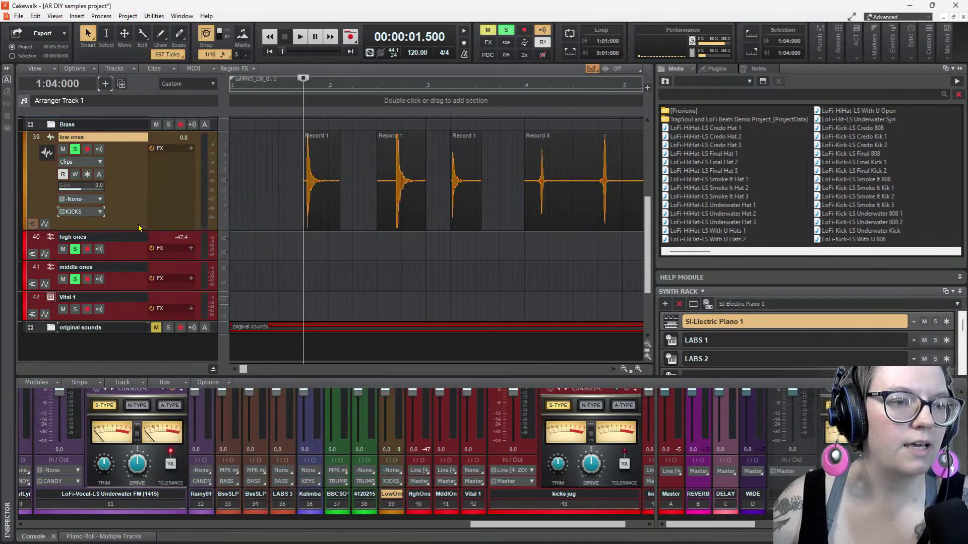
{"action": "left_click", "coordinate": [124, 287]}
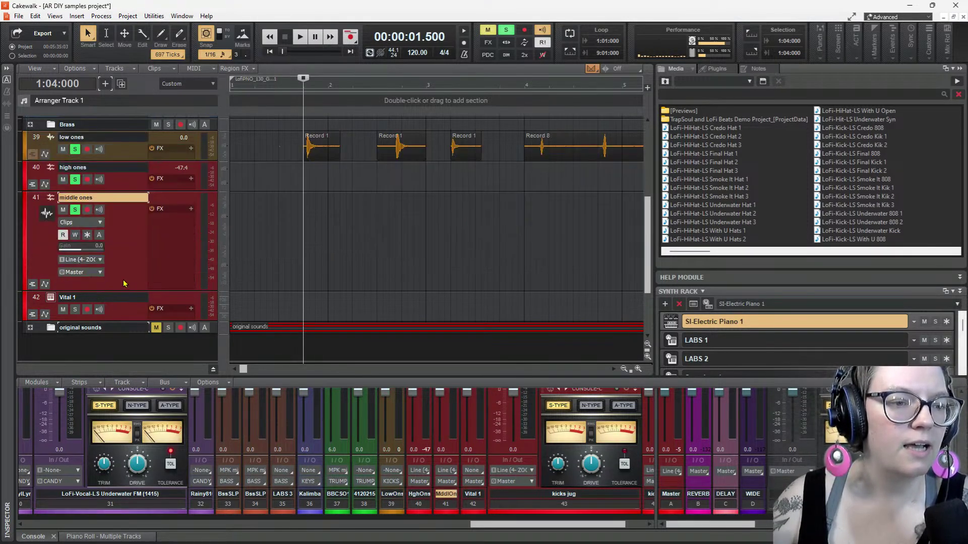
{"action": "left_click", "coordinate": [97, 274]}
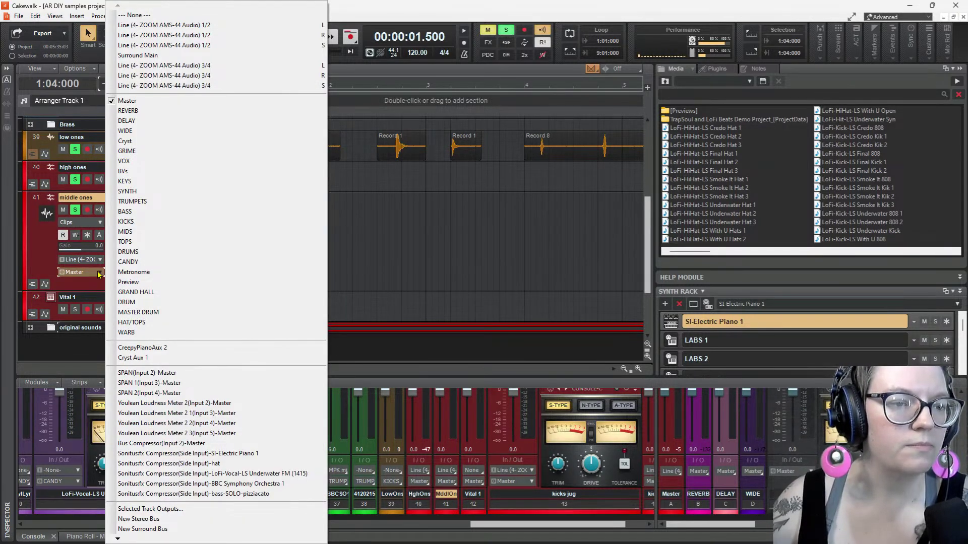
{"action": "left_click", "coordinate": [130, 232]}
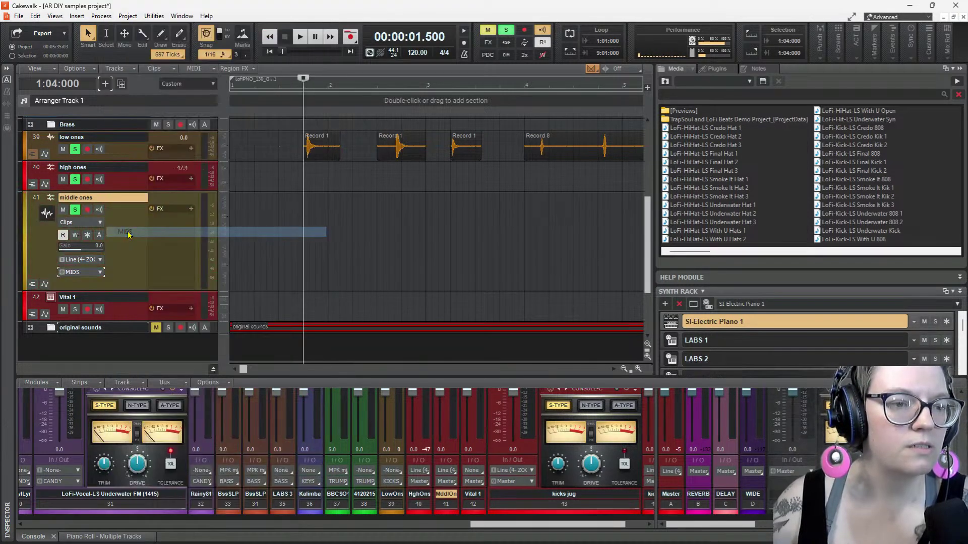
Route the high ones track's output to the TOPS bus
{"action": "left_click", "coordinate": [135, 184]}
{"action": "left_click", "coordinate": [91, 244]}
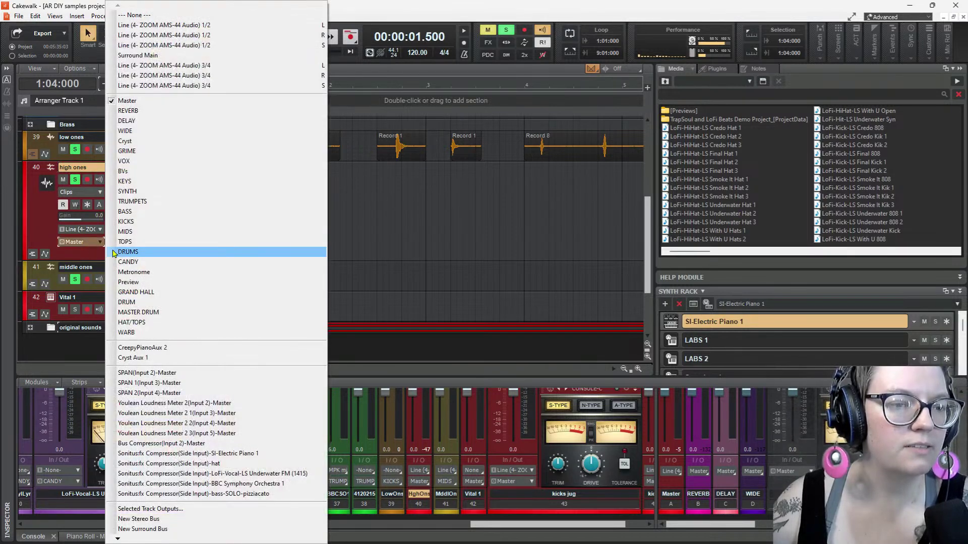
{"action": "left_click", "coordinate": [126, 241]}
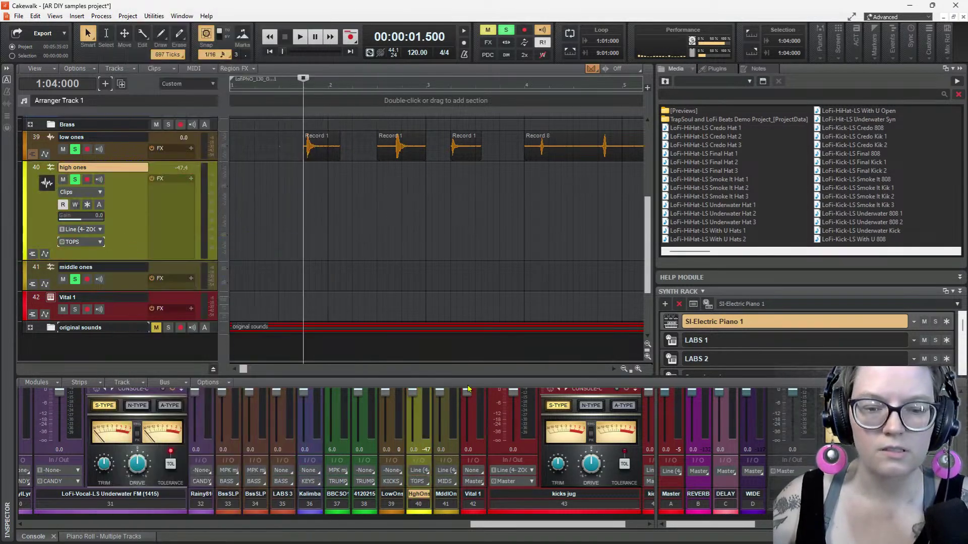
Enlarge the console pane to bring the ProChannel modules of the bus strips into view
{"action": "left_click_drag", "start_coordinate": [656, 436], "coordinate": [460, 205]}
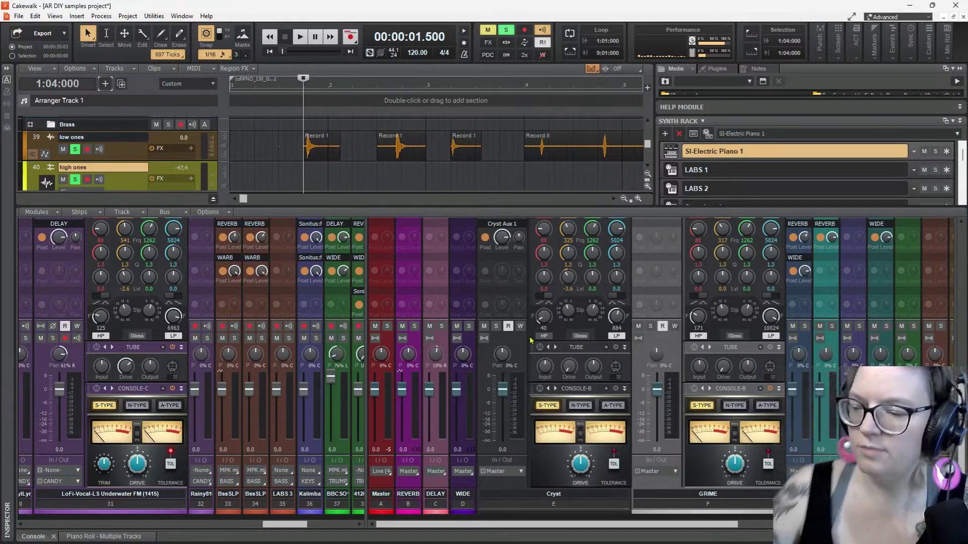
{"action": "scroll", "coordinate": [431, 304], "scroll_direction": "up", "scroll_amount": 5}
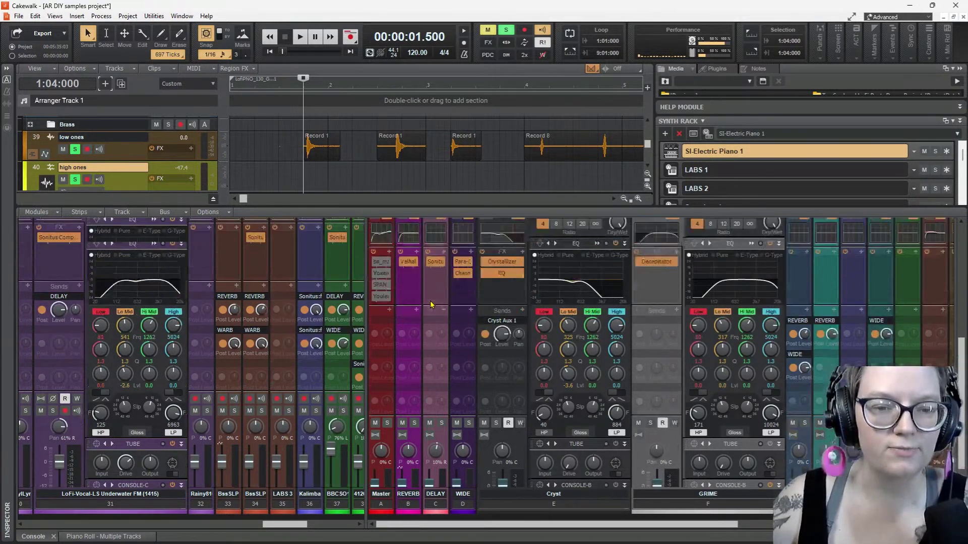
{"action": "scroll", "coordinate": [431, 304], "scroll_direction": "up", "scroll_amount": 2}
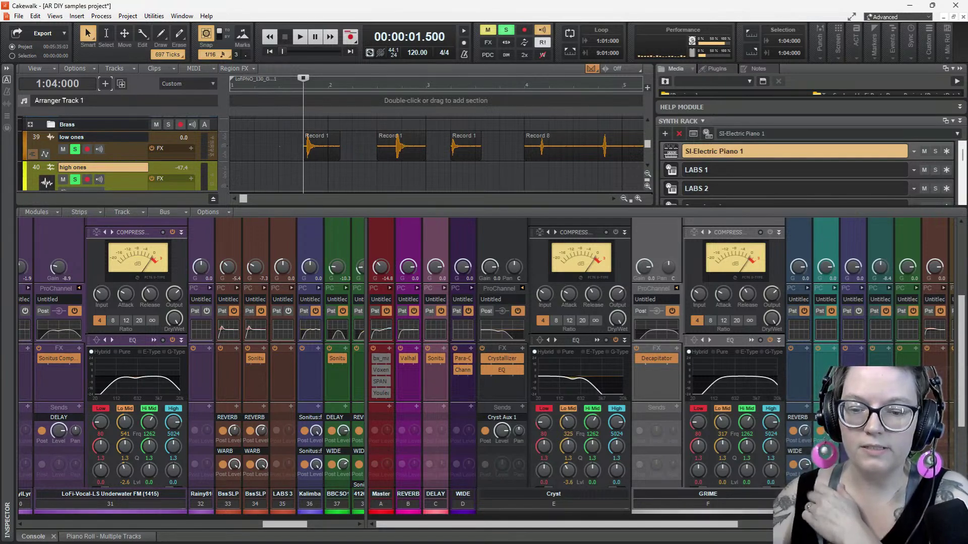
Move the KICKS, MIDS and TOPS buses between the GRIME and VOX buses in the console
{"action": "scroll", "coordinate": [736, 490], "scroll_direction": "right", "scroll_amount": 5}
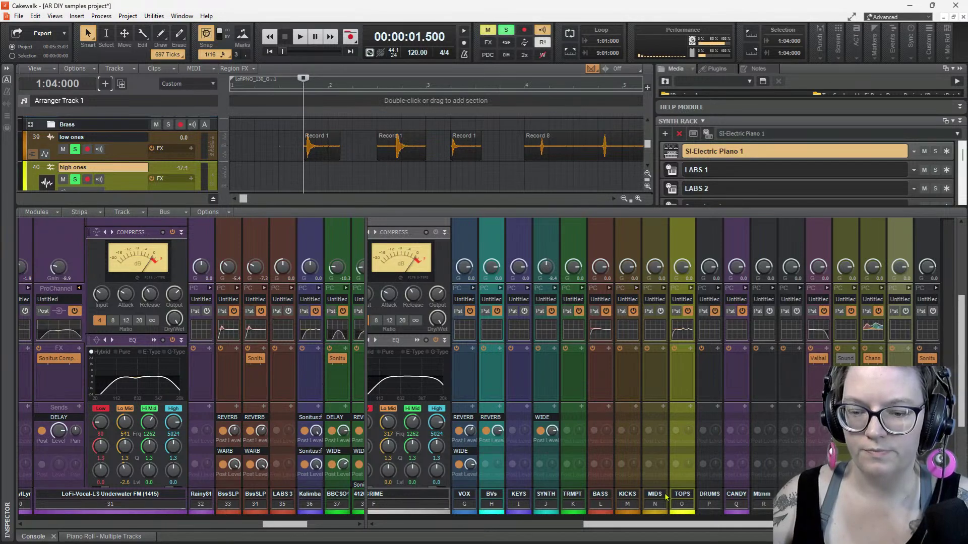
{"action": "left_click_drag", "start_coordinate": [690, 506], "coordinate": [635, 508]}
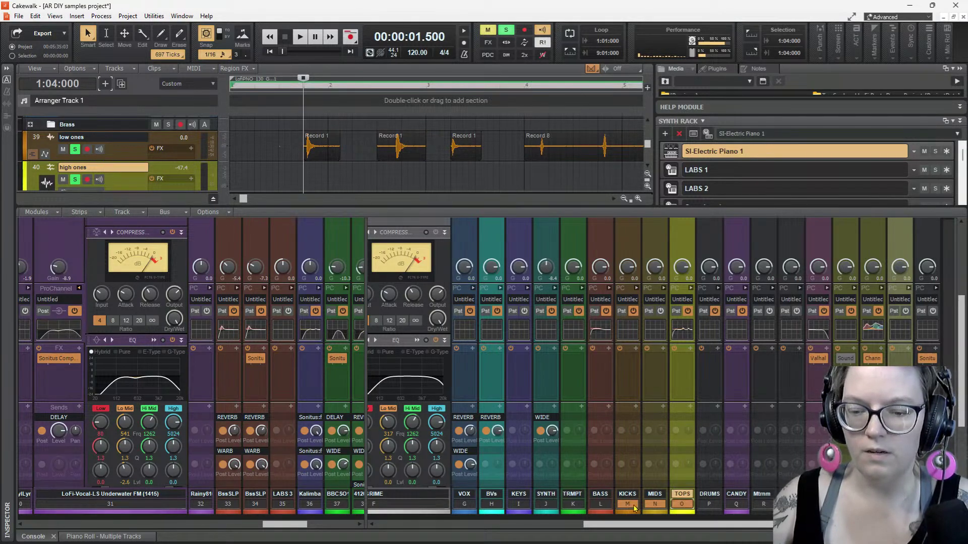
{"action": "left_click", "coordinate": [634, 447]}
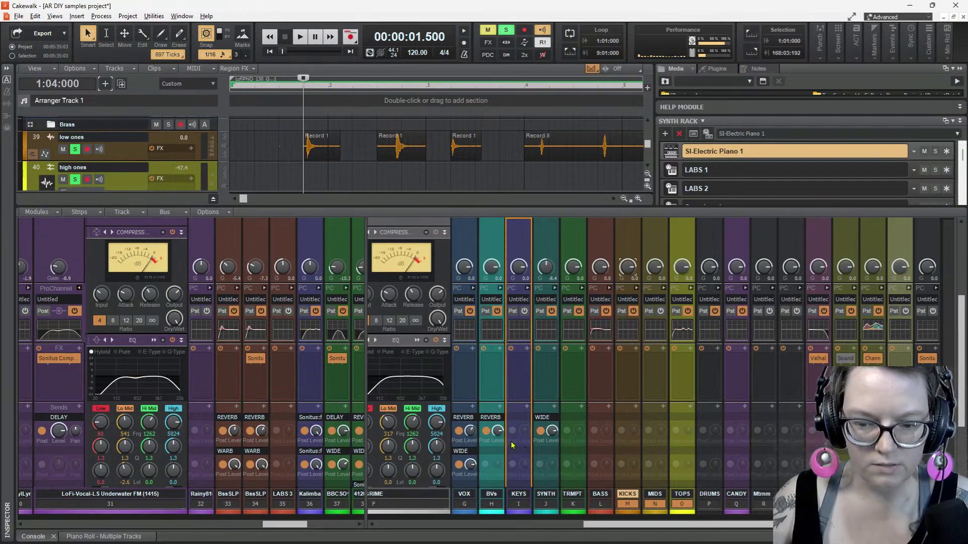
{"action": "left_click_drag", "start_coordinate": [462, 440], "coordinate": [463, 440]}
{"action": "left_click_drag", "start_coordinate": [660, 465], "coordinate": [493, 462]}
{"action": "left_click_drag", "start_coordinate": [686, 446], "coordinate": [524, 446]}
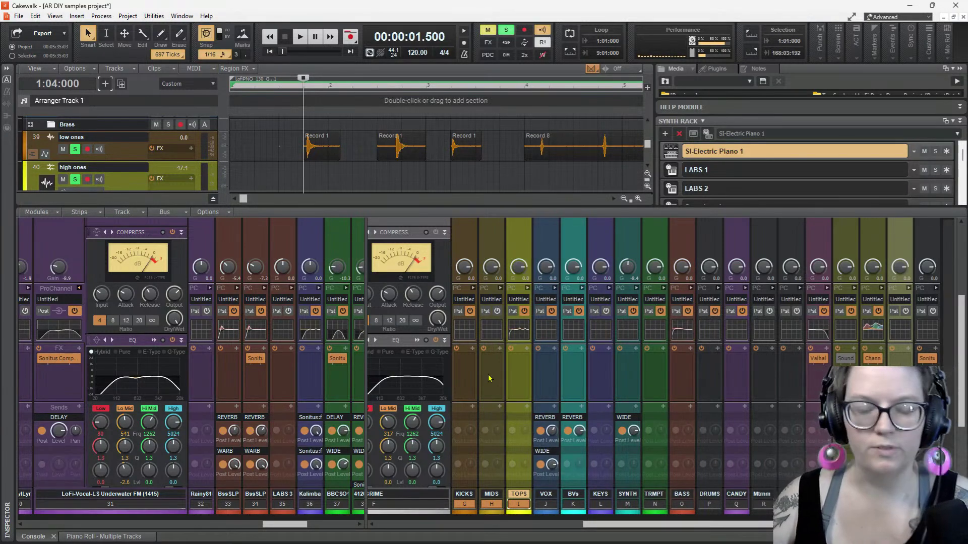
Expand the KICKS bus's ProChannel and try the EQ preset Drums - Kick: Punch and Click, checking its curve
{"action": "scroll", "coordinate": [491, 378], "scroll_direction": "down", "scroll_amount": 2}
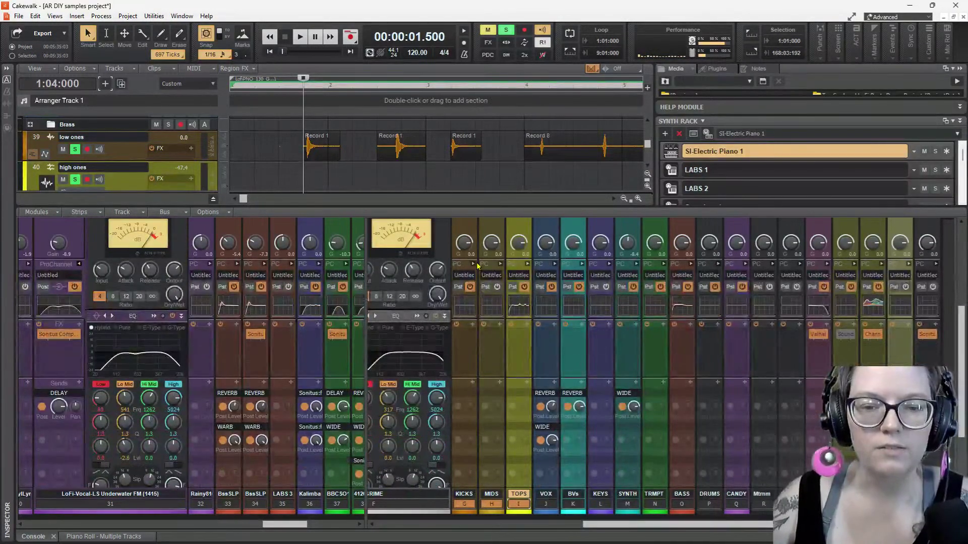
{"action": "left_click", "coordinate": [472, 264]}
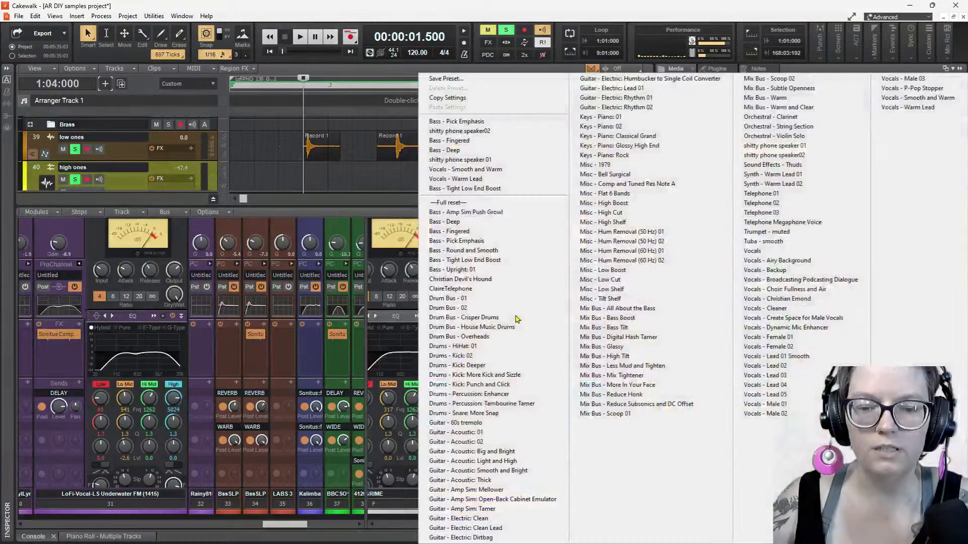
{"action": "left_click", "coordinate": [517, 318]}
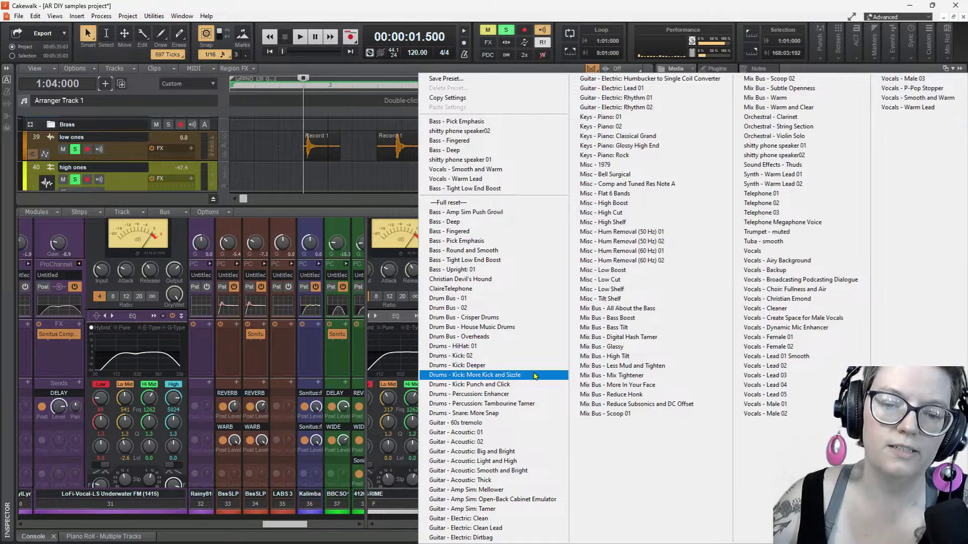
{"action": "left_click", "coordinate": [506, 385]}
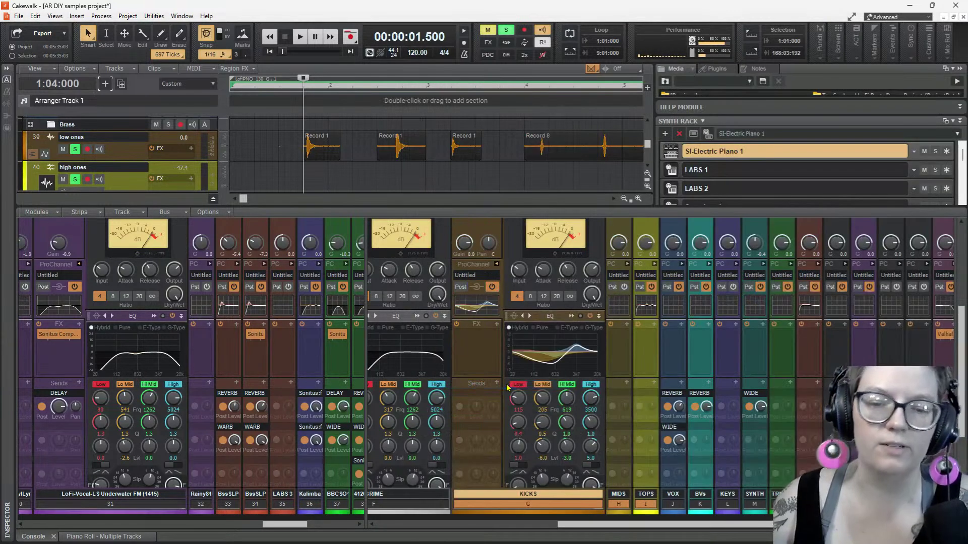
{"action": "double_click", "coordinate": [583, 362]}
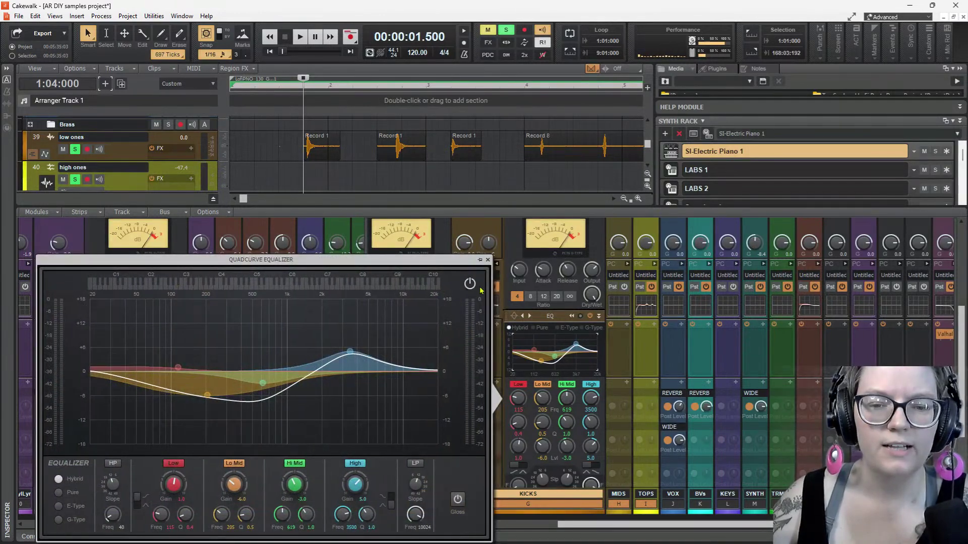
{"action": "left_click", "coordinate": [488, 259]}
Switch the KICKS bus EQ to the preset Drums - Kick: More Kick and Sizzle and inspect its enlarged curve
{"action": "left_click", "coordinate": [529, 317]}
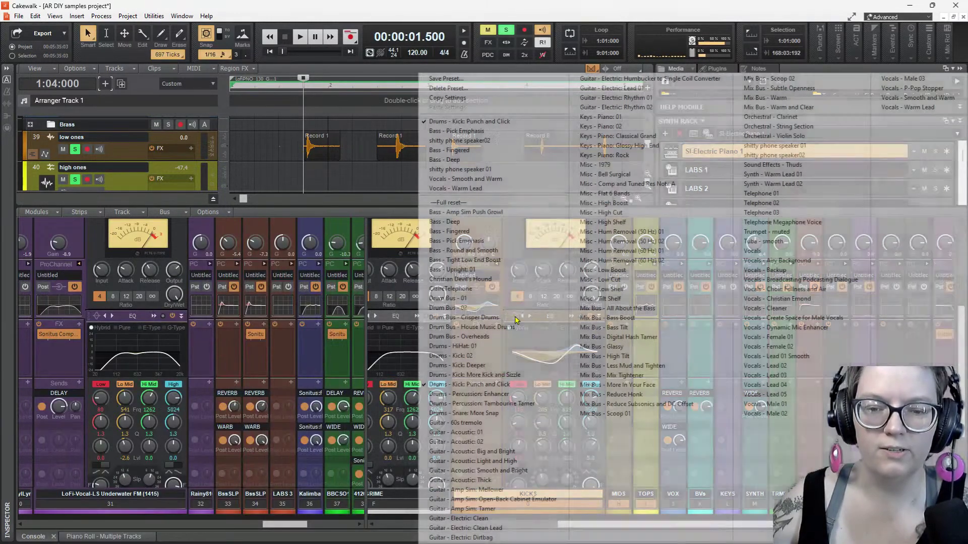
{"action": "left_click", "coordinate": [490, 377]}
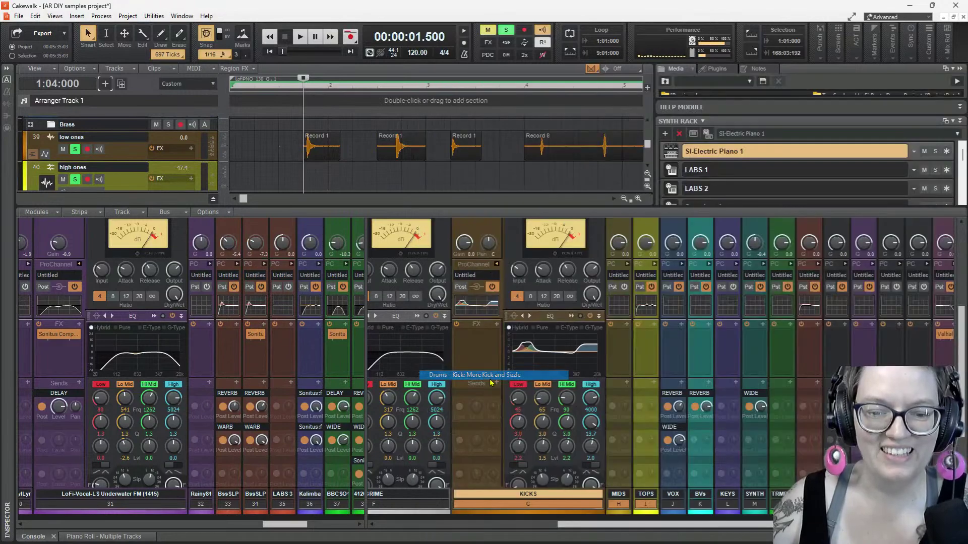
{"action": "double_click", "coordinate": [568, 363]}
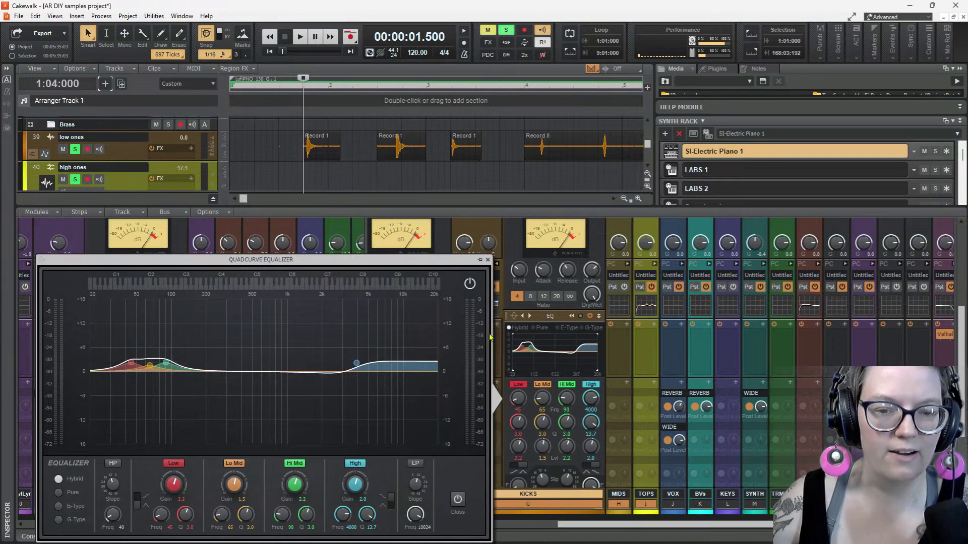
{"action": "left_click", "coordinate": [488, 260]}
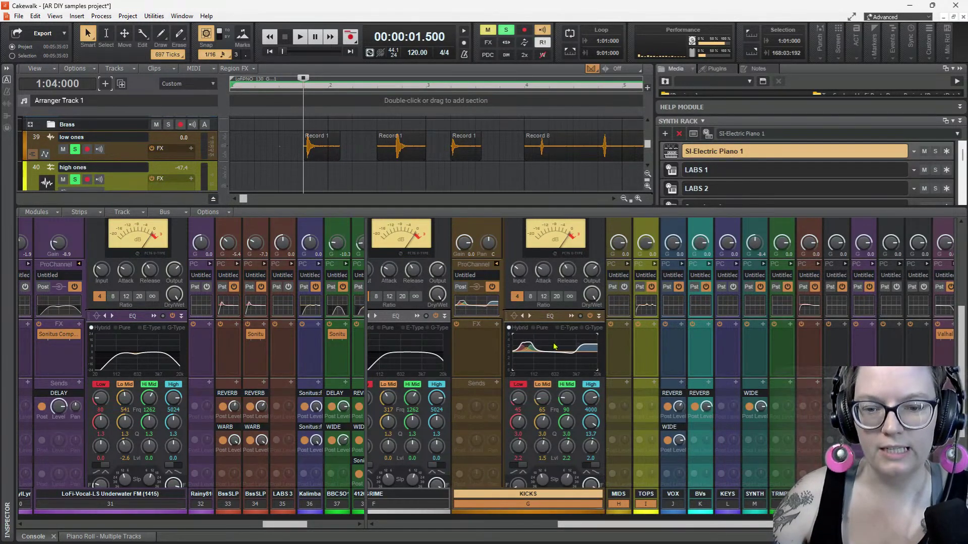
Load the Drums - Kick preset in the KICKS bus's compressor
{"action": "scroll", "coordinate": [541, 347], "scroll_direction": "up", "scroll_amount": 2}
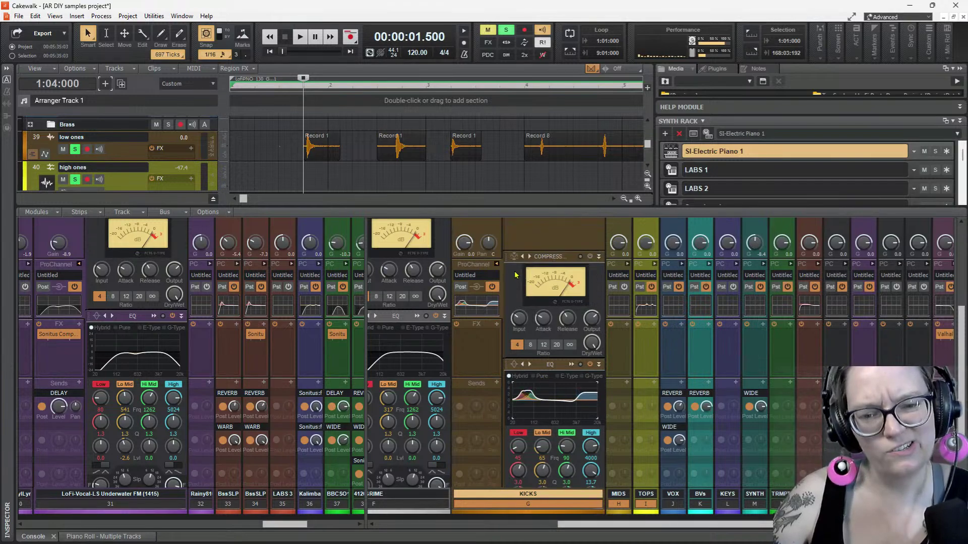
{"action": "left_click", "coordinate": [515, 260]}
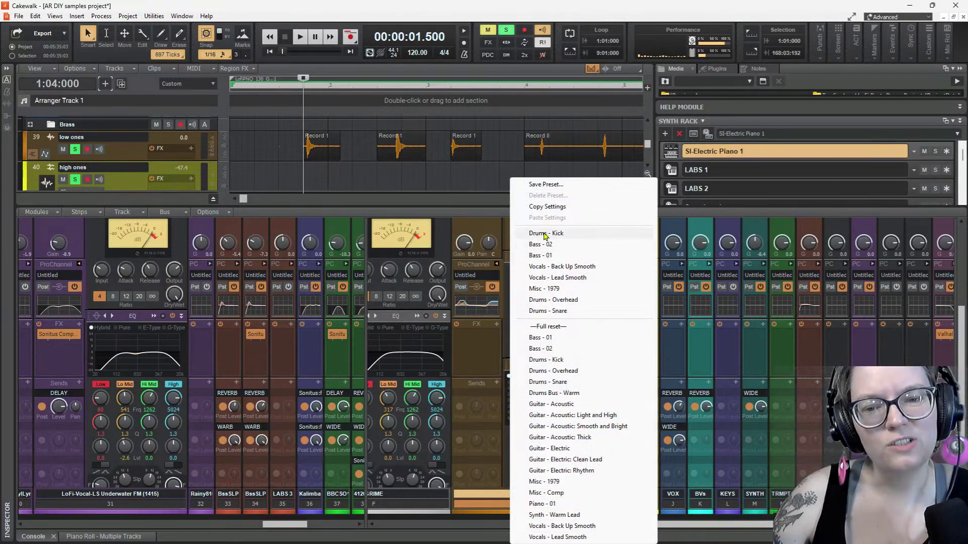
{"action": "left_click", "coordinate": [547, 234]}
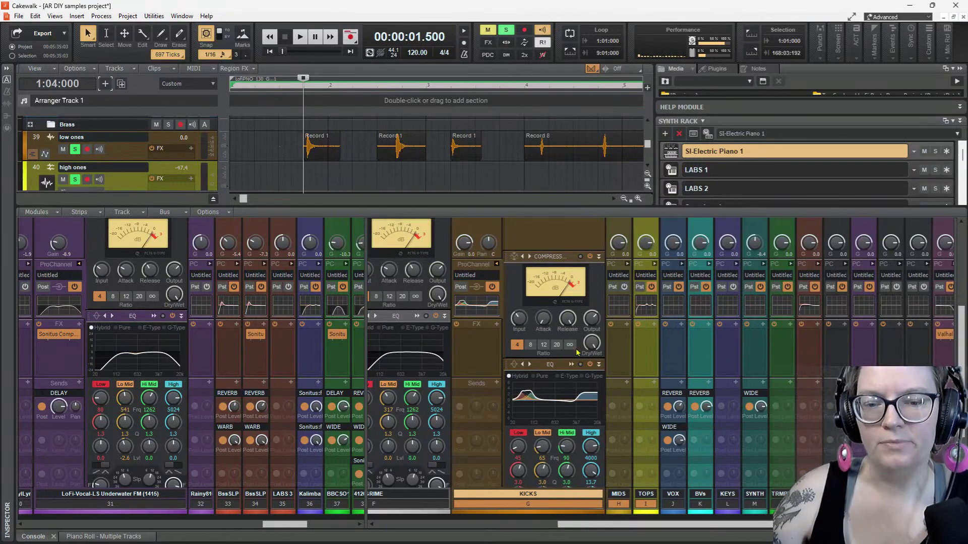
{"action": "mouse_move", "coordinate": [545, 329]}
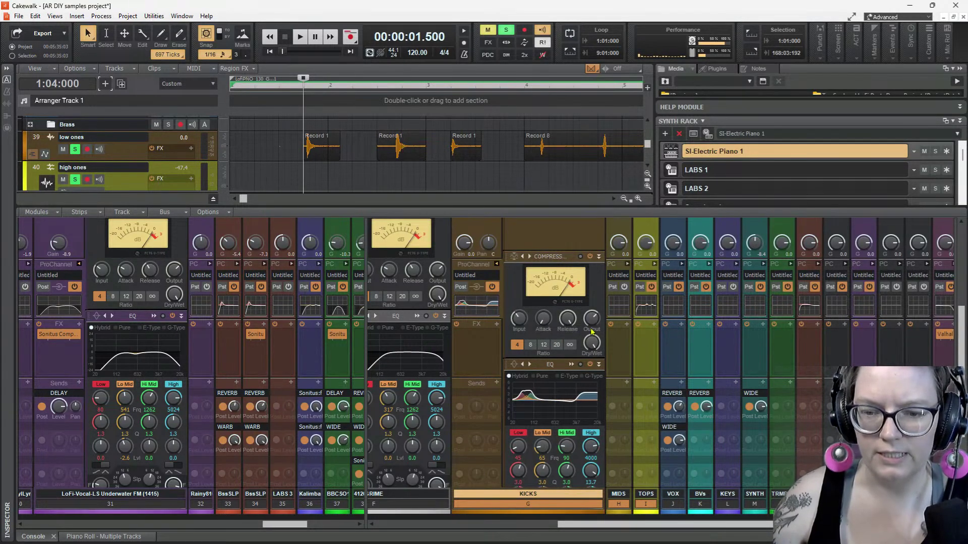
Expand the MIDS bus's ProChannel and load the EQ preset Drum Bus - Crisper Drums
{"action": "left_click", "coordinate": [628, 265]}
{"action": "left_click", "coordinate": [669, 320]}
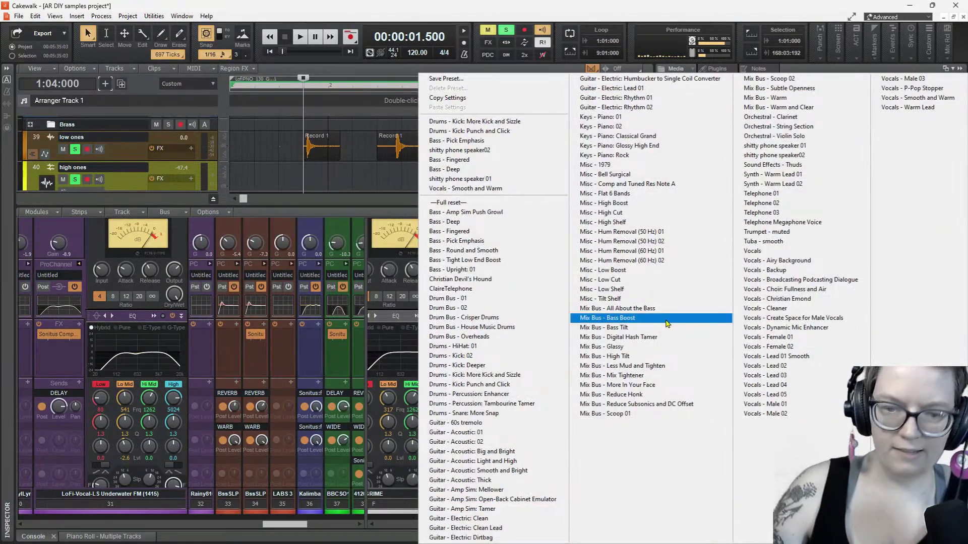
{"action": "left_click", "coordinate": [478, 323]}
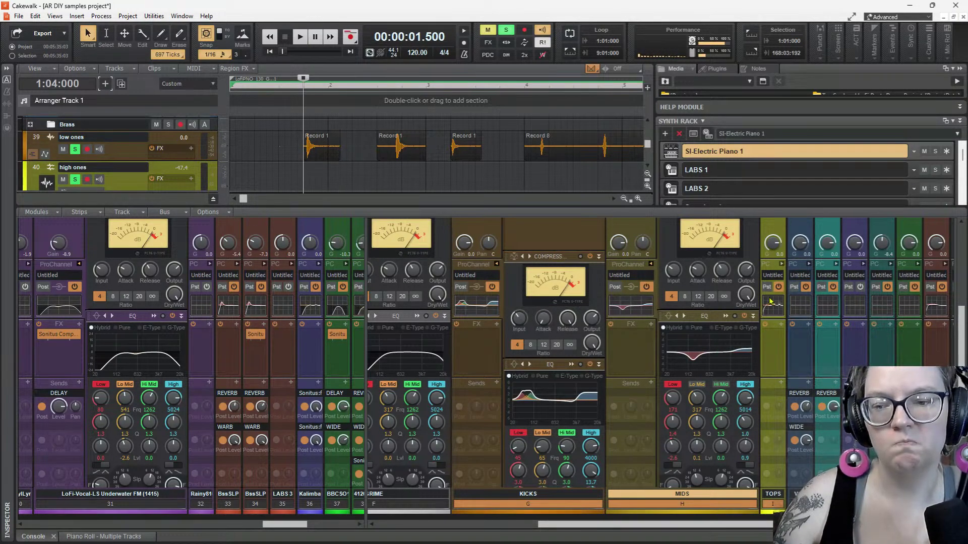
Expand the TOPS bus's ProChannel and load the EQ preset Drums - Percussion: Enhancer
{"action": "left_click", "coordinate": [782, 266]}
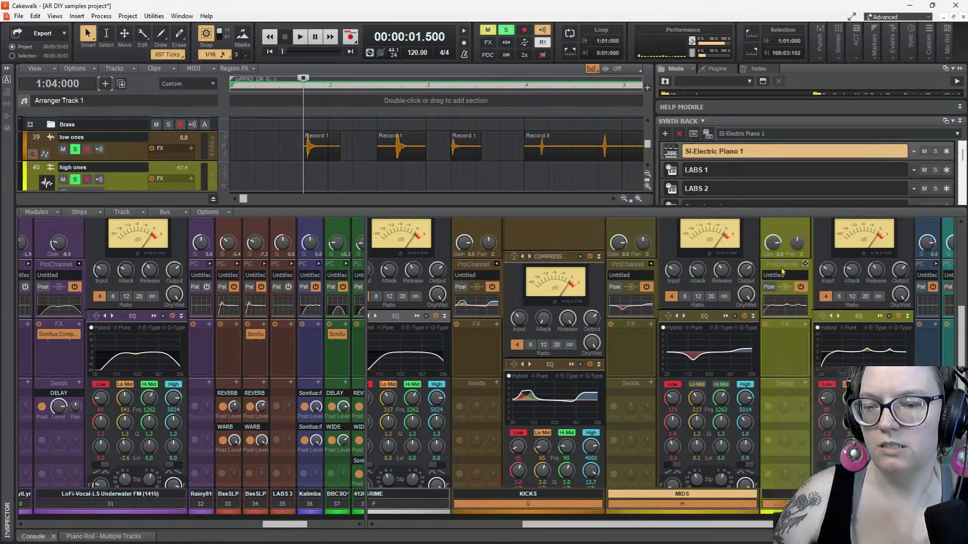
{"action": "left_click", "coordinate": [823, 319]}
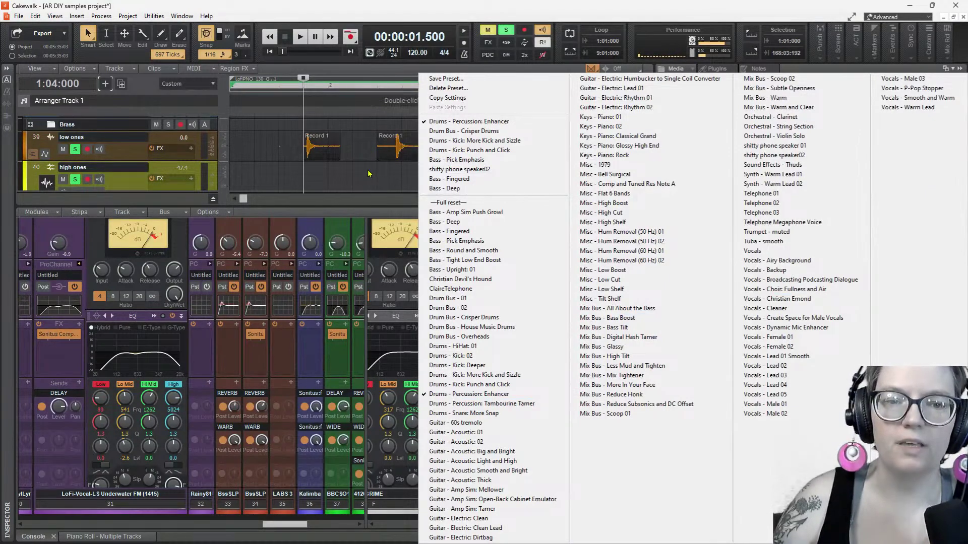
{"action": "left_click", "coordinate": [365, 171]}
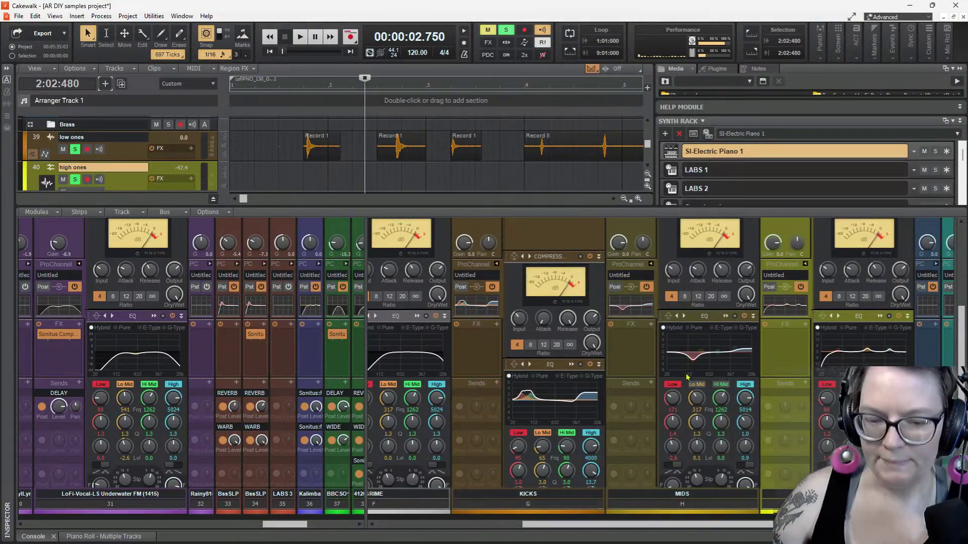
Load the Drum Bus - Warm Slammed preset in the KICKS bus's Tube saturation module
{"action": "scroll", "coordinate": [522, 398], "scroll_direction": "down", "scroll_amount": 2}
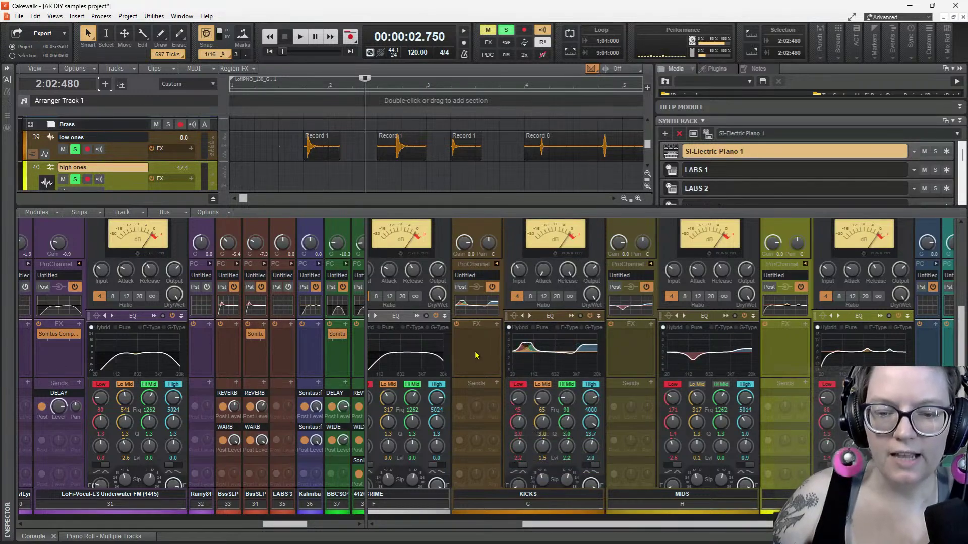
{"action": "scroll", "coordinate": [515, 414], "scroll_direction": "down", "scroll_amount": 7}
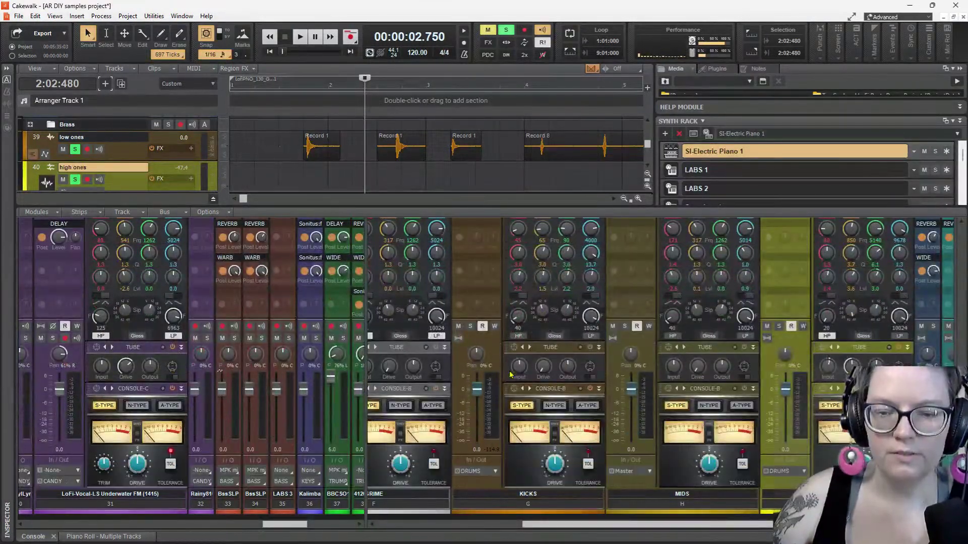
{"action": "left_click", "coordinate": [514, 348]}
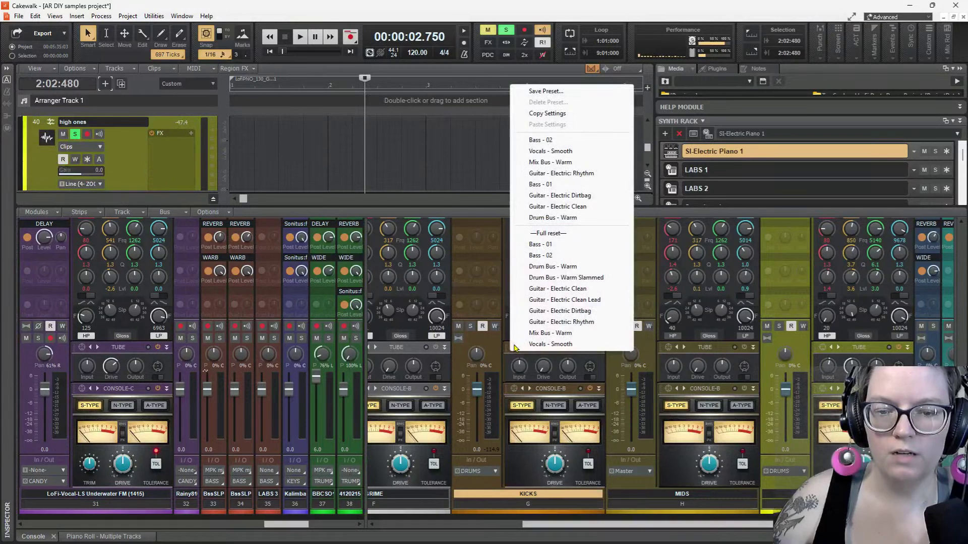
{"action": "left_click", "coordinate": [546, 278]}
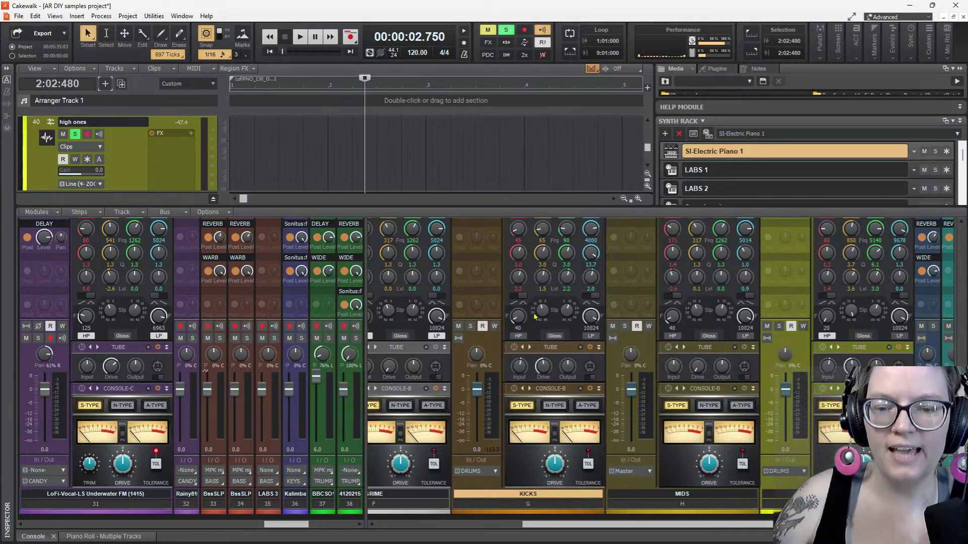
Load the Drum Bus - Warm Slammed preset in the Tube modules of the MIDS and TOPS buses
{"action": "left_click", "coordinate": [514, 348]}
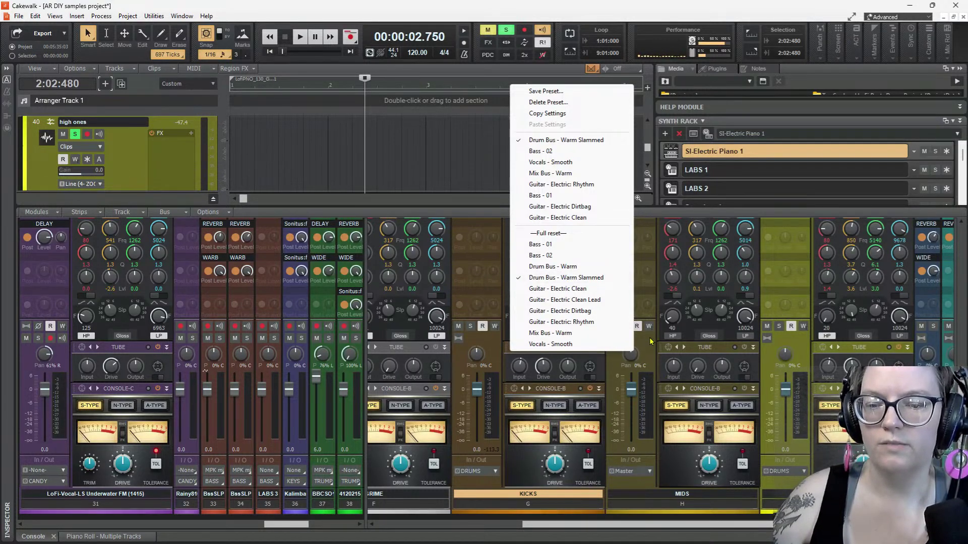
{"action": "left_click", "coordinate": [668, 349]}
{"action": "left_click", "coordinate": [669, 348]}
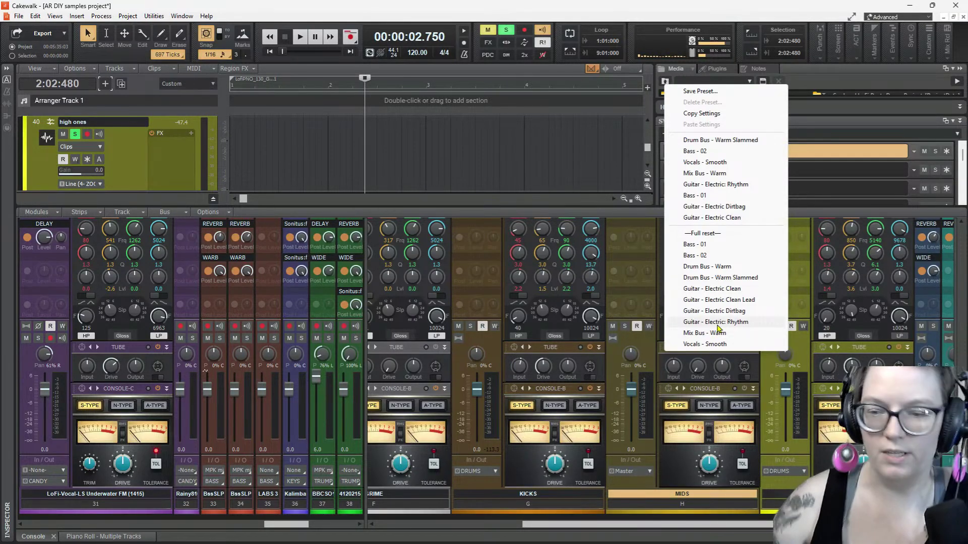
{"action": "left_click", "coordinate": [726, 278]}
{"action": "left_click", "coordinate": [824, 348]}
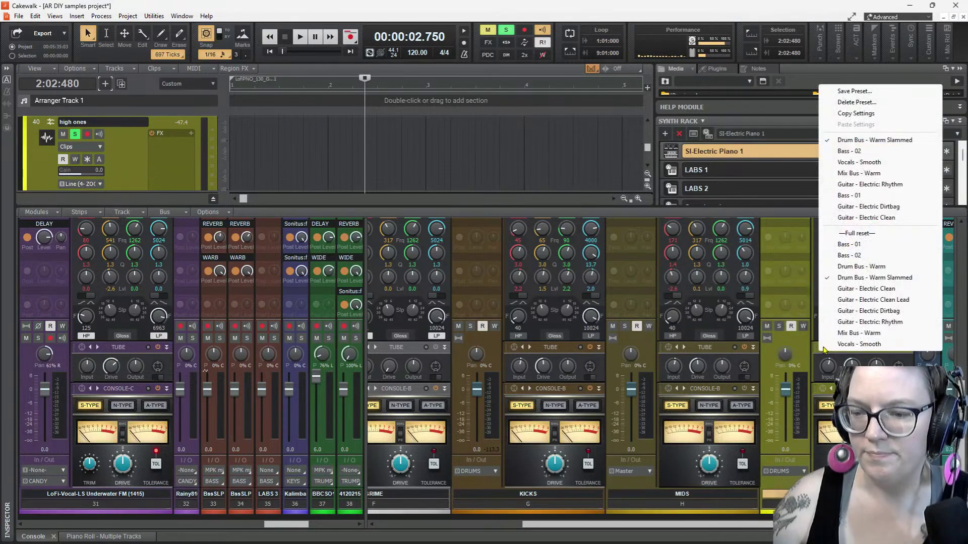
{"action": "left_click", "coordinate": [815, 355]}
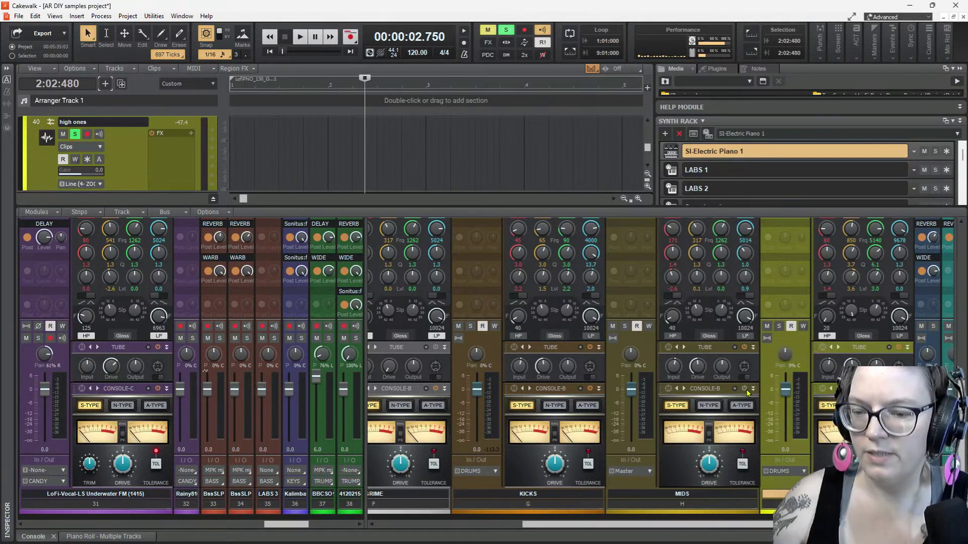
{"action": "left_click", "coordinate": [668, 389]}
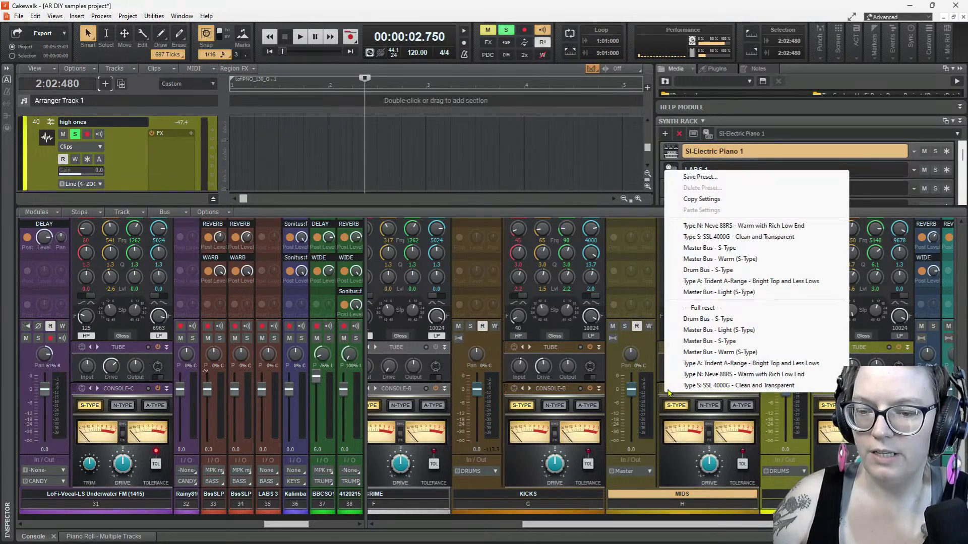
{"action": "left_click", "coordinate": [671, 388]}
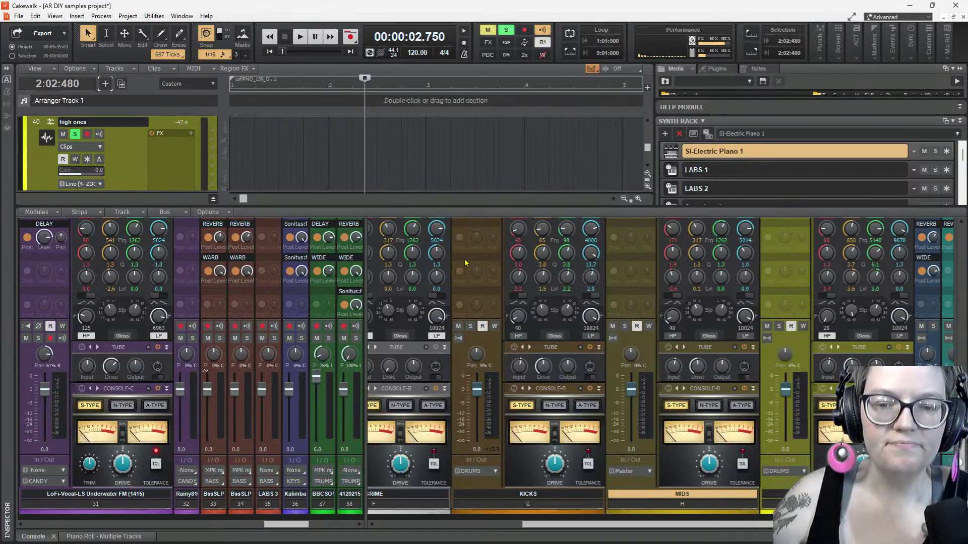
{"action": "scroll", "coordinate": [469, 262], "scroll_direction": "up", "scroll_amount": 6}
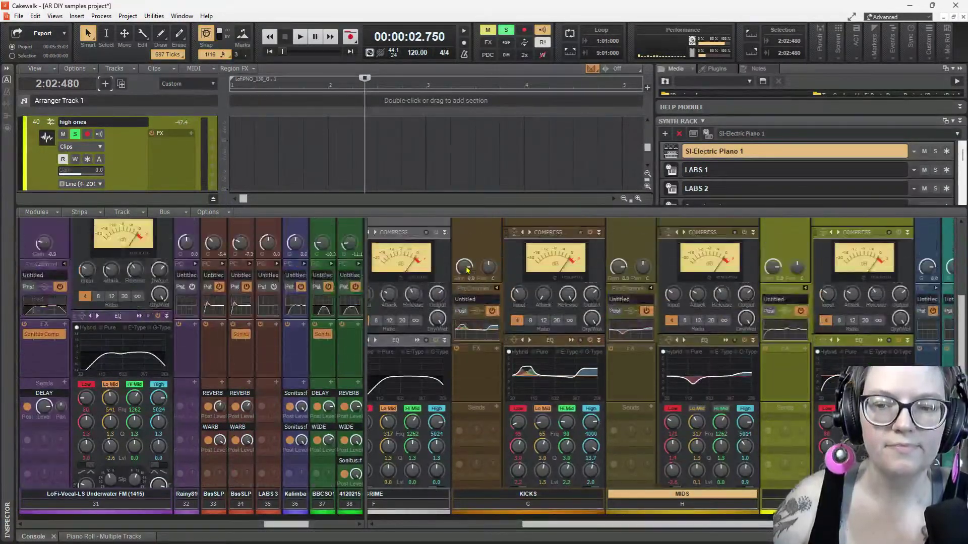
{"action": "scroll", "coordinate": [467, 270], "scroll_direction": "up", "scroll_amount": 1}
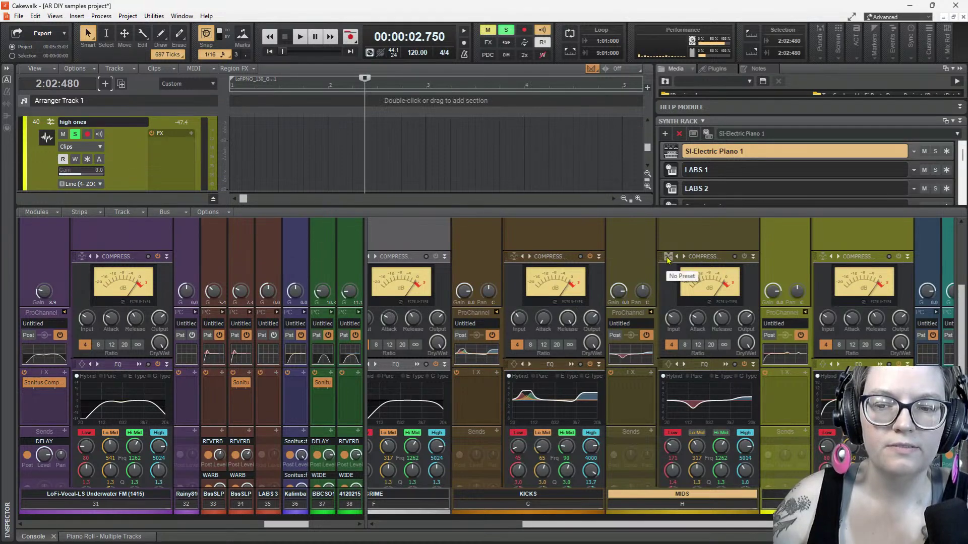
{"action": "left_click", "coordinate": [667, 258]}
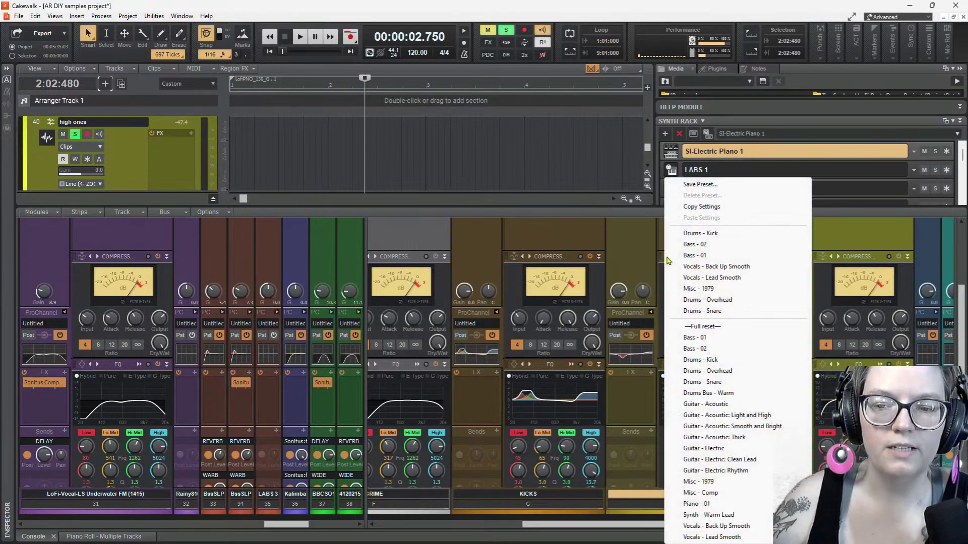
{"action": "left_click", "coordinate": [643, 253]}
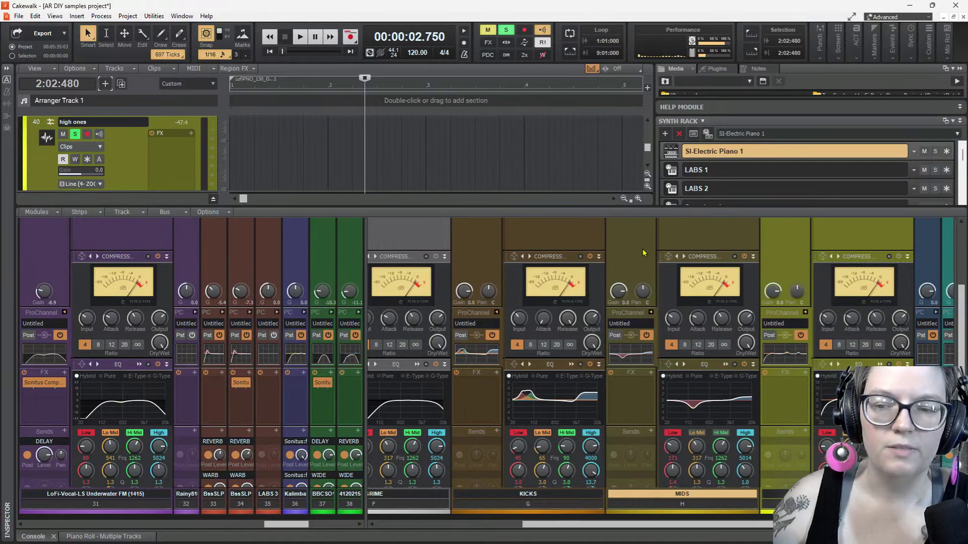
Enlarge the track view above the console and select the low ones track
{"action": "left_click_drag", "start_coordinate": [289, 206], "coordinate": [298, 325]}
{"action": "scroll", "coordinate": [311, 258], "scroll_direction": "up", "scroll_amount": 5}
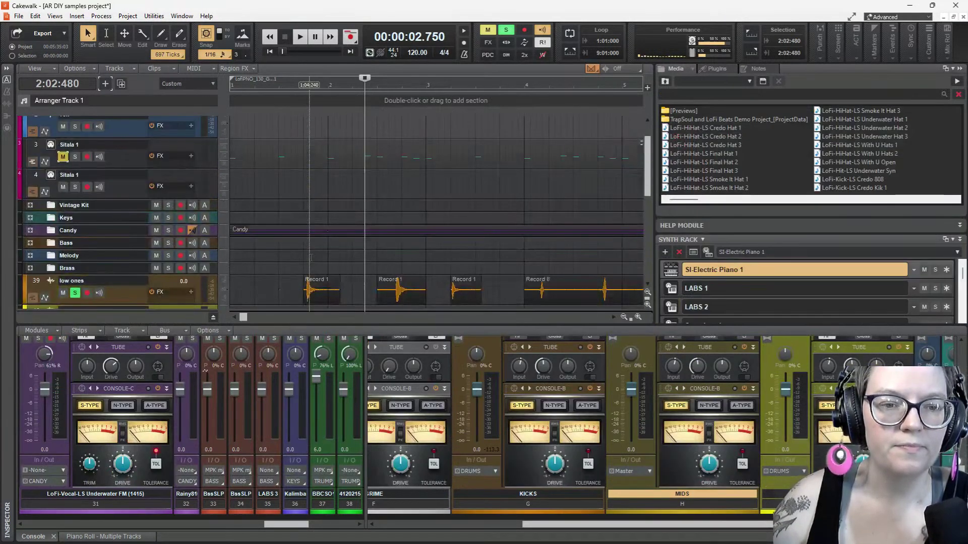
{"action": "scroll", "coordinate": [364, 267], "scroll_direction": "down", "scroll_amount": 3}
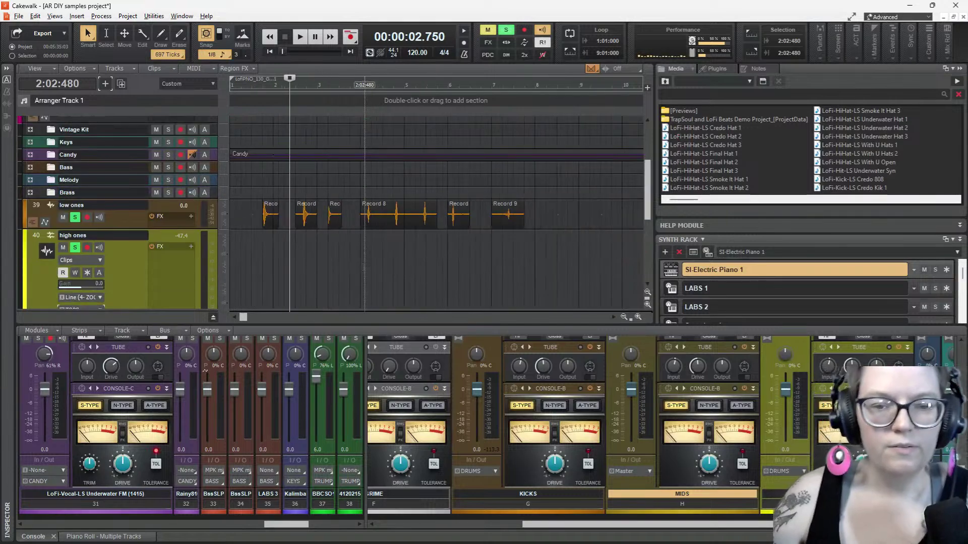
{"action": "scroll", "coordinate": [414, 240], "scroll_direction": "down", "scroll_amount": 5}
{"action": "scroll", "coordinate": [414, 240], "scroll_direction": "up", "scroll_amount": 5}
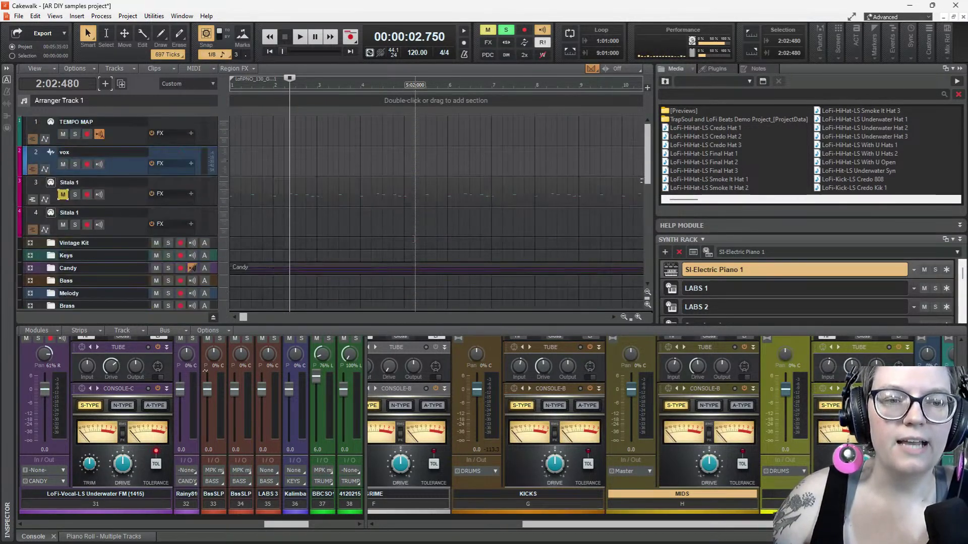
{"action": "scroll", "coordinate": [414, 239], "scroll_direction": "down", "scroll_amount": 10}
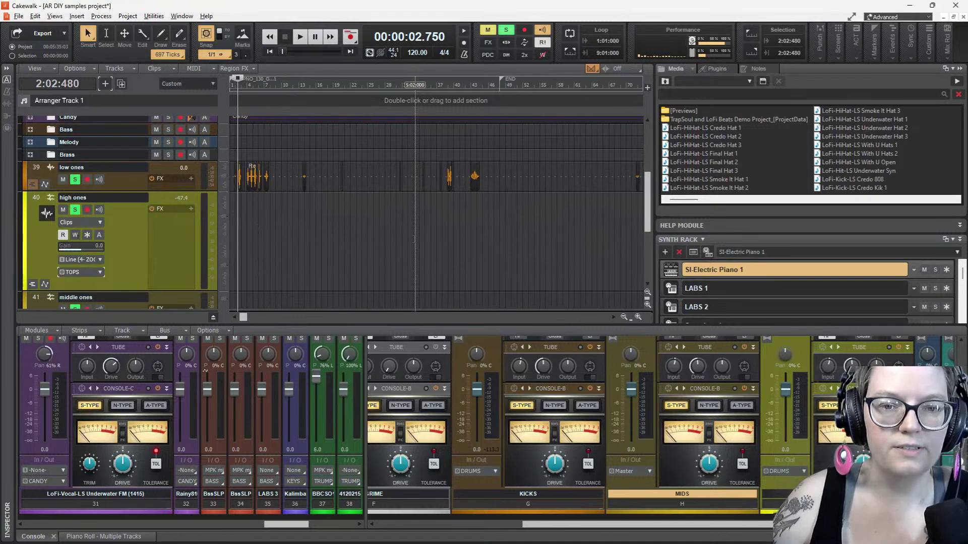
{"action": "scroll", "coordinate": [414, 239], "scroll_direction": "up", "scroll_amount": 3}
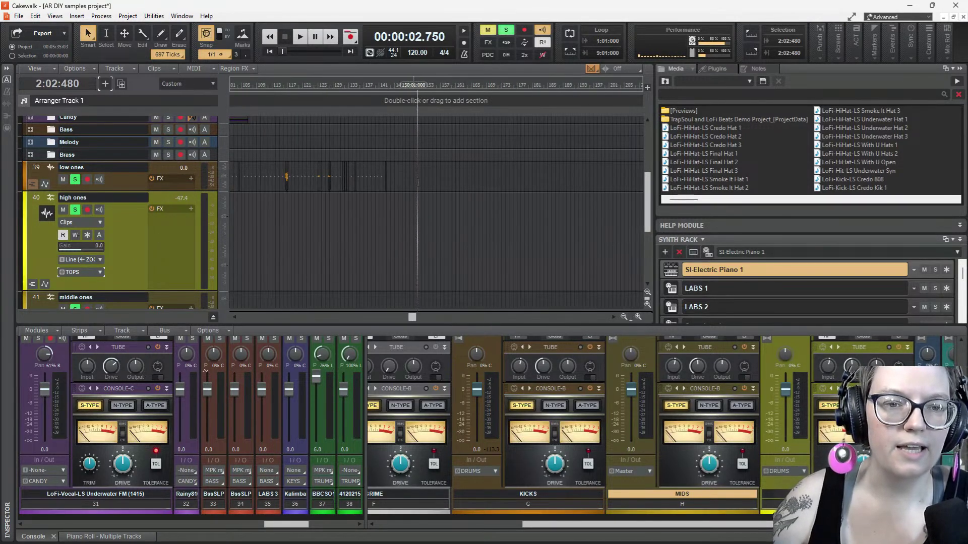
{"action": "right_click", "coordinate": [417, 188]}
{"action": "left_click", "coordinate": [417, 213]}
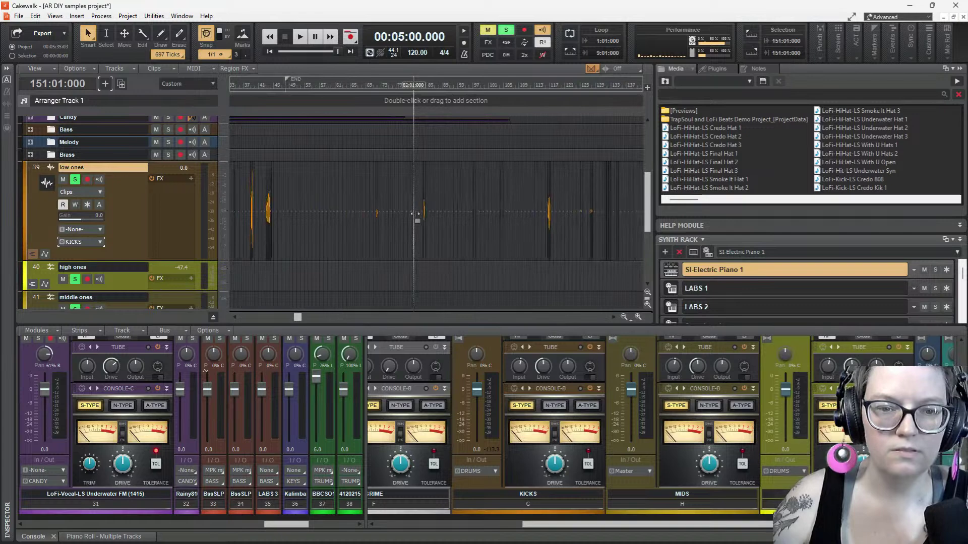
Select the late low ones clips from measure 71 onward and move them earlier to start at 41:03:000
{"action": "scroll", "coordinate": [415, 213], "scroll_direction": "left", "scroll_amount": 1}
{"action": "scroll", "coordinate": [547, 223], "scroll_direction": "right", "scroll_amount": 5}
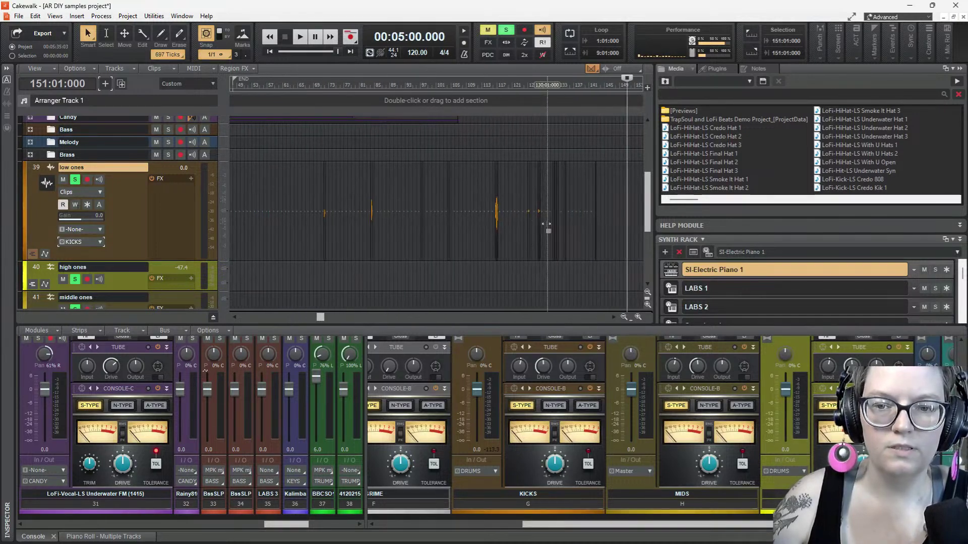
{"action": "left_click_drag", "start_coordinate": [610, 206], "coordinate": [299, 209]}
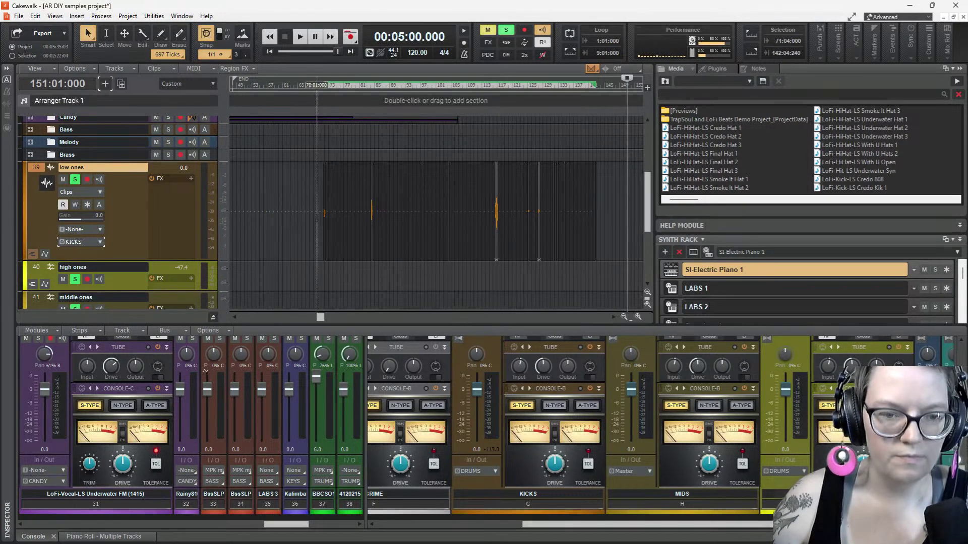
{"action": "scroll", "coordinate": [321, 216], "scroll_direction": "up", "scroll_amount": 5}
{"action": "mouse_move", "coordinate": [384, 197]}
{"action": "left_mouse_down"}
{"action": "mouse_move", "coordinate": [227, 195]}
{"action": "mouse_move", "coordinate": [254, 201]}
{"action": "mouse_move", "coordinate": [233, 209]}
{"action": "left_mouse_up"}
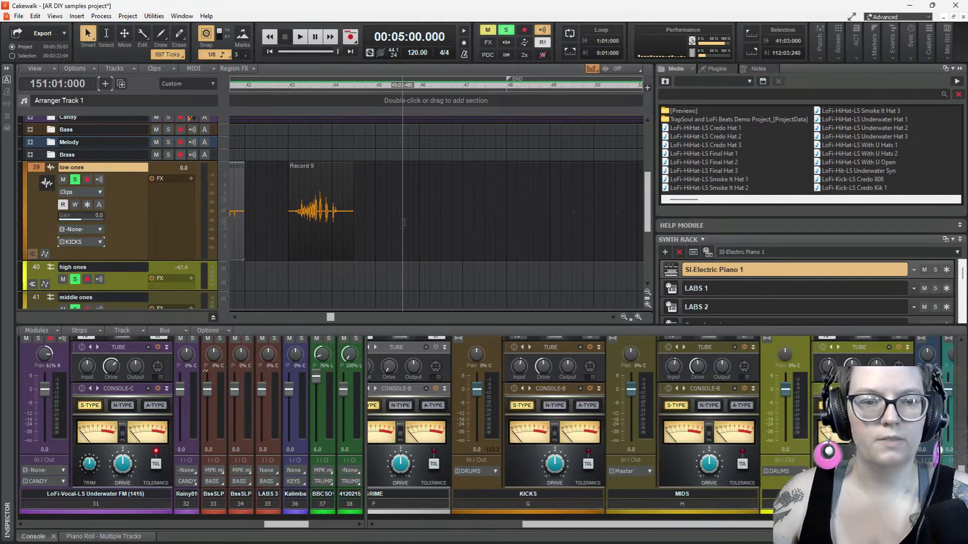
Audition the low ones track from 1:04:000 and move its Record 8 clip at measure 4 to the high ones track
{"action": "left_click_drag", "start_coordinate": [326, 317], "coordinate": [239, 317]}
{"action": "left_click", "coordinate": [261, 263]}
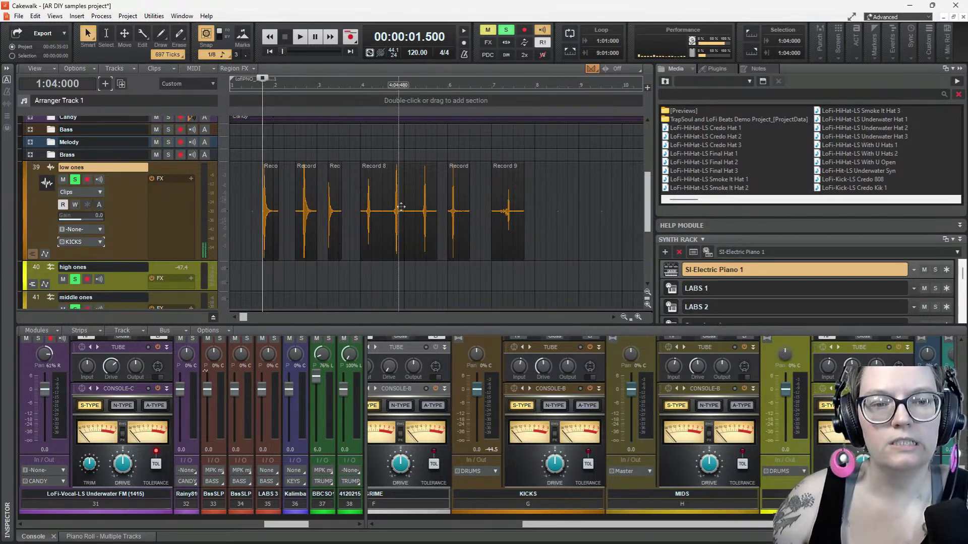
{"action": "key", "text": "space"}
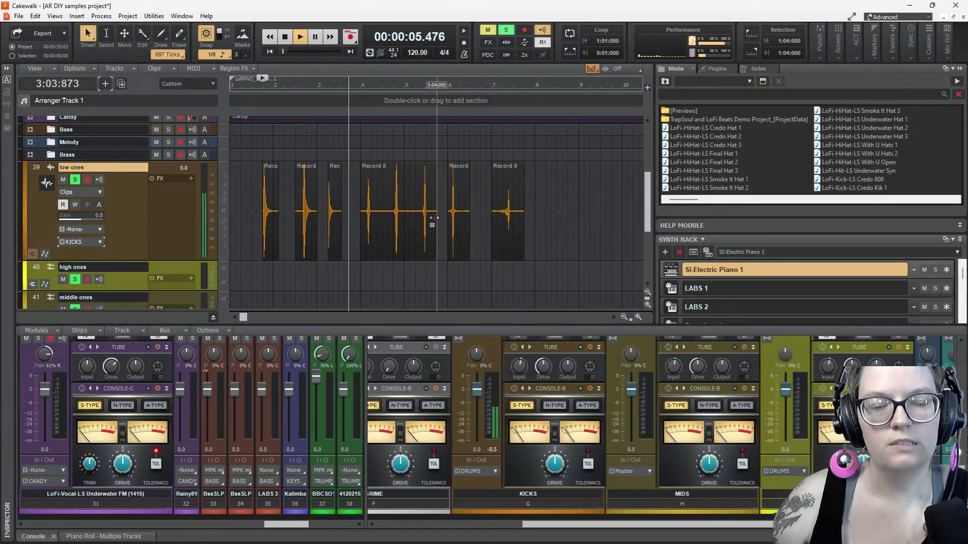
{"action": "key", "text": "space"}
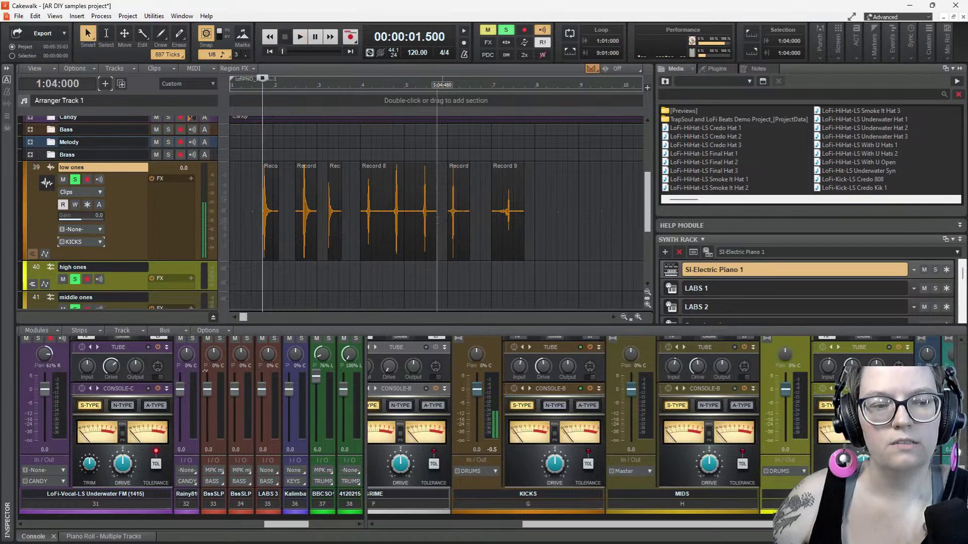
{"action": "left_click", "coordinate": [393, 237]}
{"action": "left_click_drag", "start_coordinate": [394, 237], "coordinate": [397, 270]}
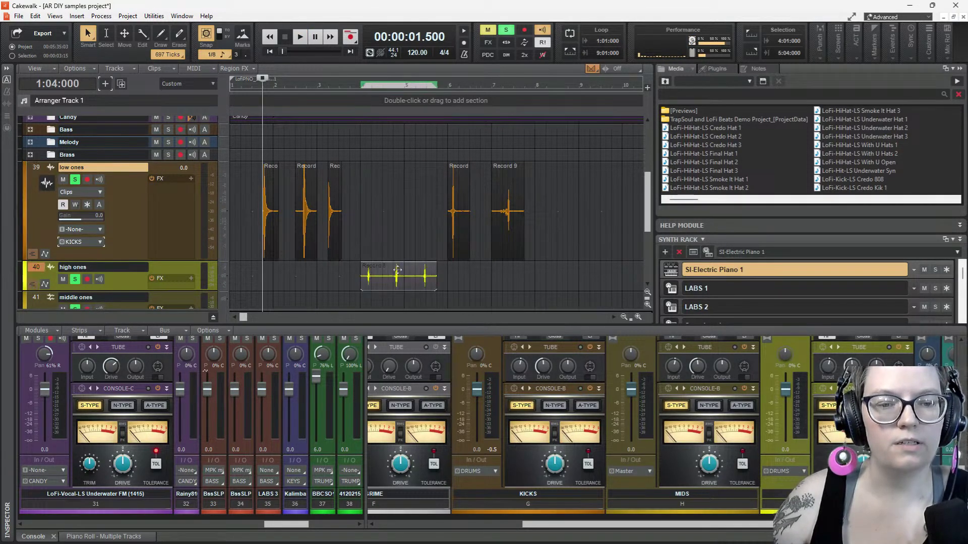
Audition the low ones clip at 6:01:000 and move it straight down to the high ones track
{"action": "left_click", "coordinate": [447, 211]}
{"action": "key", "text": "space"}
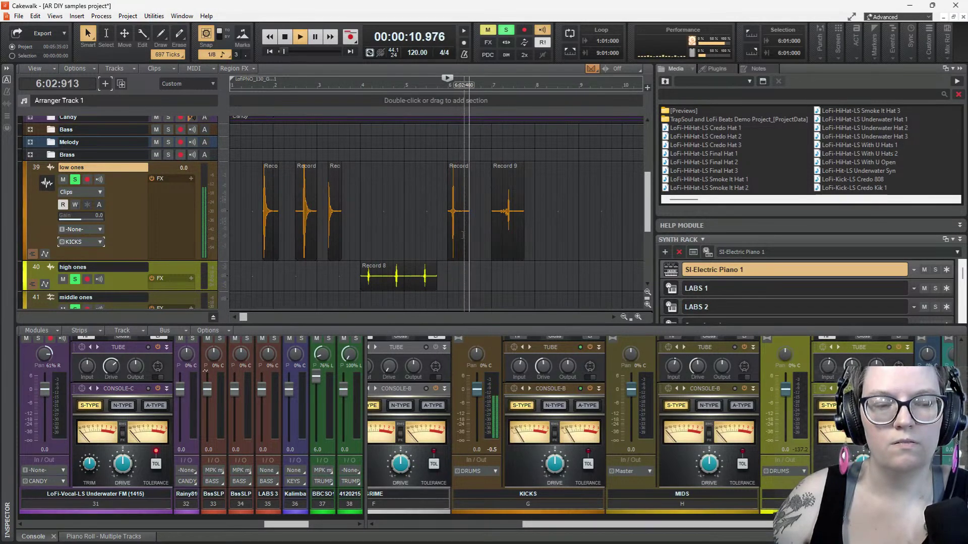
{"action": "key", "text": "space"}
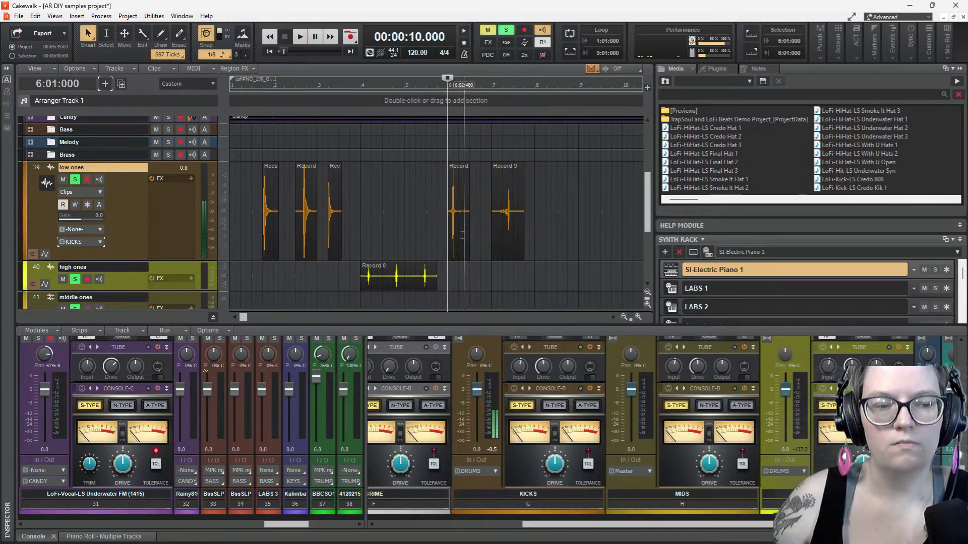
{"action": "scroll", "coordinate": [462, 235], "scroll_direction": "down", "scroll_amount": 1}
{"action": "left_click", "coordinate": [462, 201]}
{"action": "left_click_drag", "start_coordinate": [462, 201], "coordinate": [462, 237]}
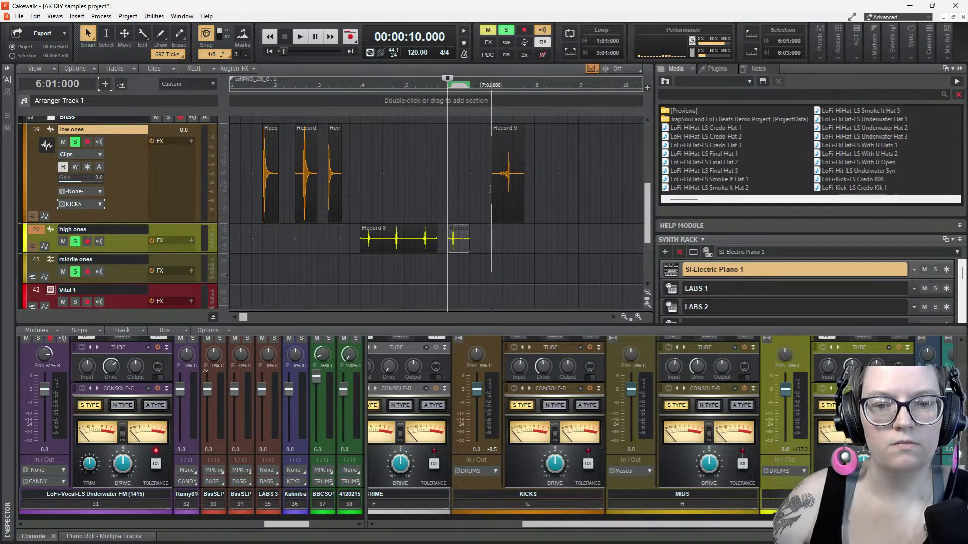
Audition the Record 9 clip at measure 7 and move it to the high ones track at 6:03:480
{"action": "left_click", "coordinate": [491, 189]}
{"action": "key", "text": "space"}
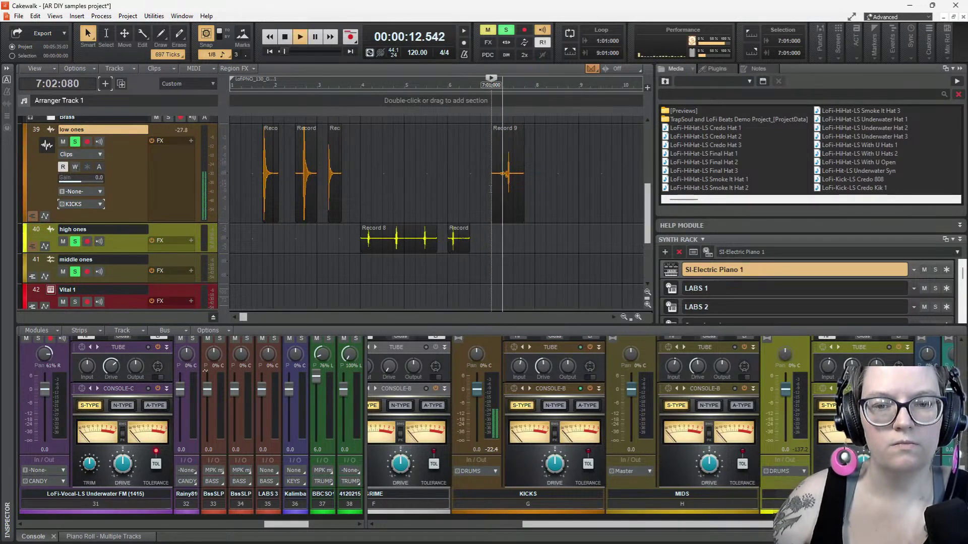
{"action": "key", "text": "space"}
{"action": "left_click_drag", "start_coordinate": [491, 189], "coordinate": [494, 238]}
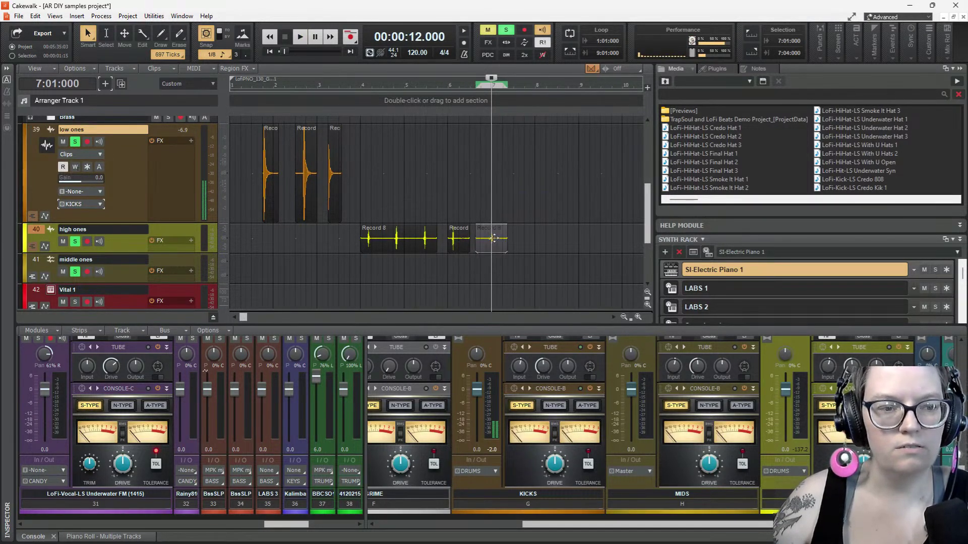
Audition the low ones clip near 13:04 and move it to the high ones track at 8:01:000
{"action": "scroll", "coordinate": [502, 190], "scroll_direction": "down", "scroll_amount": 3}
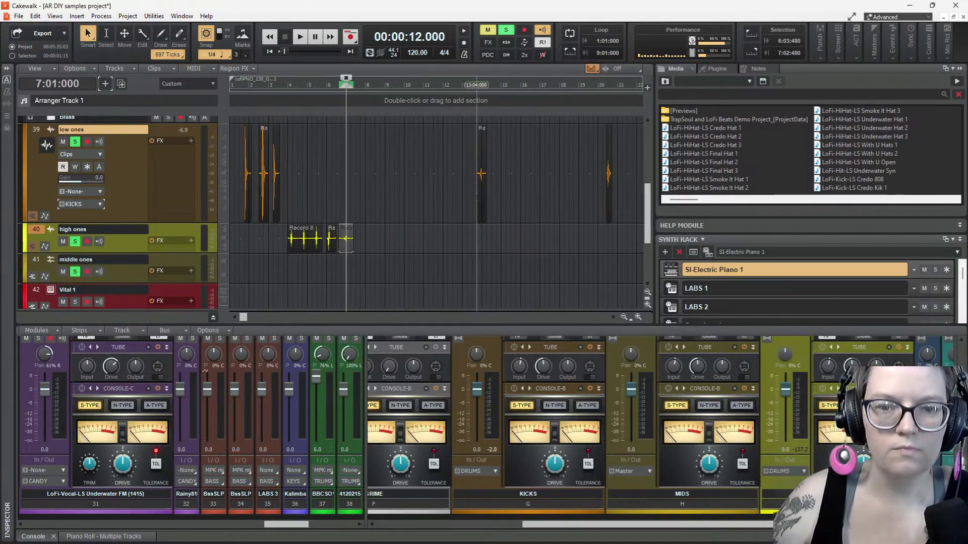
{"action": "left_click_drag", "start_coordinate": [475, 204], "coordinate": [370, 238]}
{"action": "key", "text": "space"}
{"action": "key", "text": "space"}
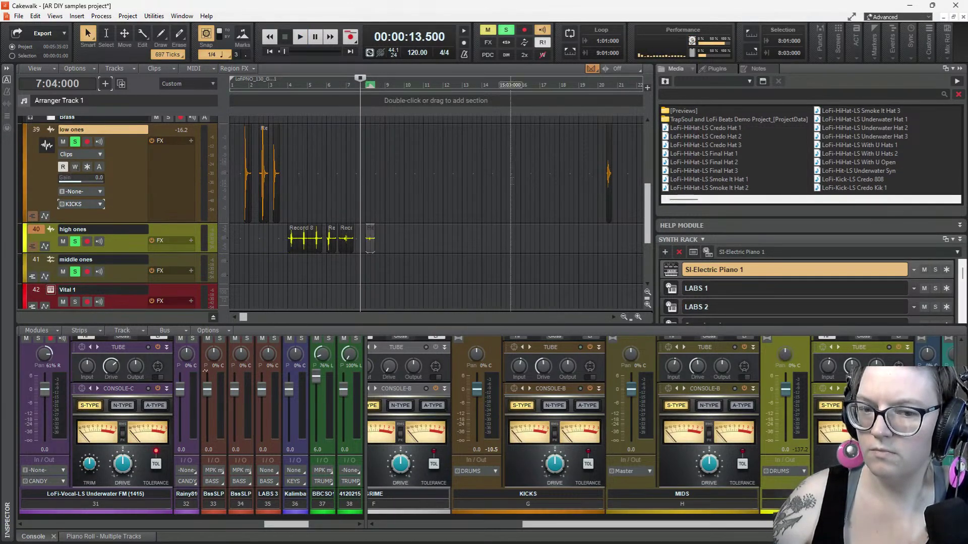
Audition the low ones clip from 20:03:000
{"action": "left_click", "coordinate": [606, 182]}
{"action": "key", "text": "space"}
{"action": "key", "text": "space"}
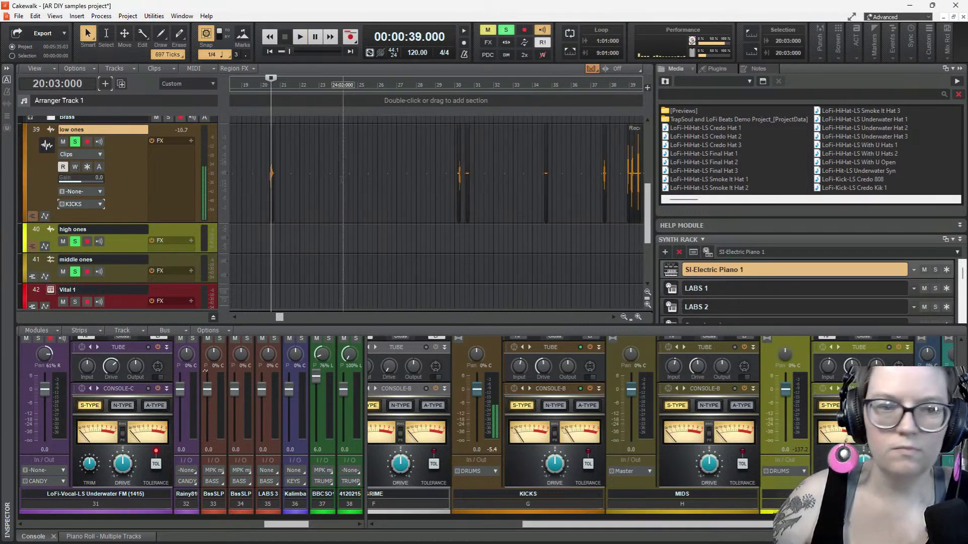
{"action": "scroll", "coordinate": [300, 218], "scroll_direction": "down", "scroll_amount": 1}
{"action": "scroll", "coordinate": [300, 219], "scroll_direction": "left", "scroll_amount": 2}
{"action": "scroll", "coordinate": [299, 219], "scroll_direction": "left", "scroll_amount": 2}
Move the low ones clip near 20:03 to the middle ones track at 17:02:720
{"action": "left_click_drag", "start_coordinate": [503, 193], "coordinate": [442, 196]}
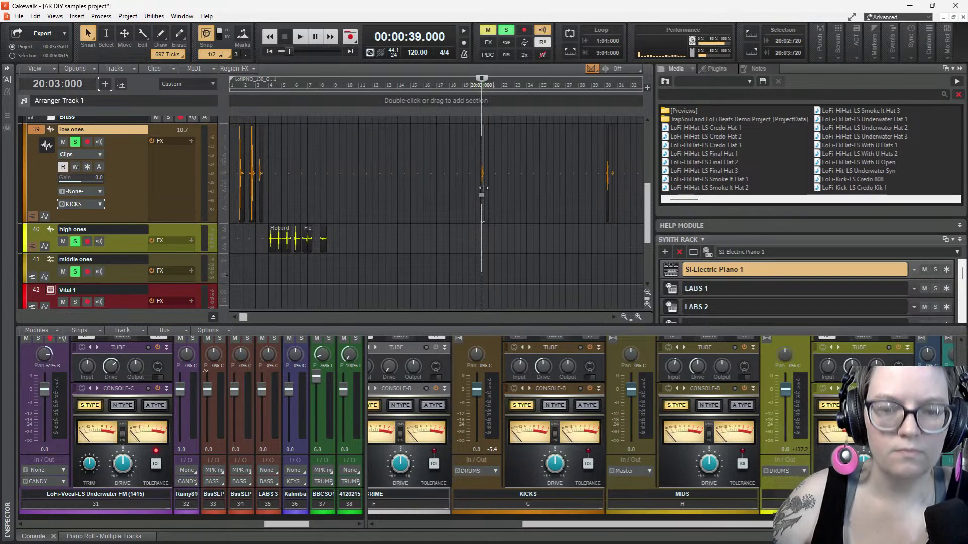
{"action": "scroll", "coordinate": [483, 188], "scroll_direction": "up", "scroll_amount": 3}
{"action": "scroll", "coordinate": [415, 199], "scroll_direction": "up", "scroll_amount": 2}
{"action": "scroll", "coordinate": [414, 199], "scroll_direction": "left", "scroll_amount": 2}
{"action": "scroll", "coordinate": [414, 199], "scroll_direction": "up", "scroll_amount": 3}
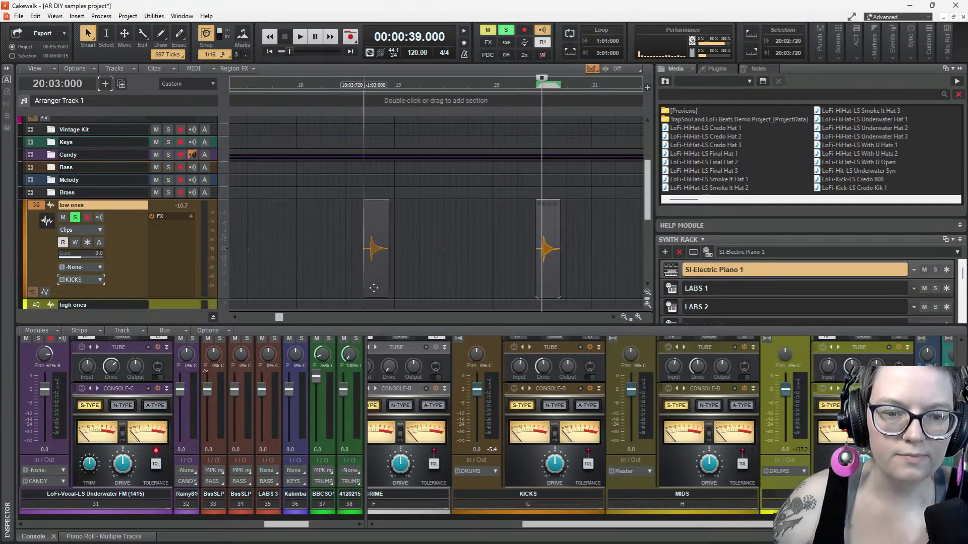
{"action": "scroll", "coordinate": [370, 305], "scroll_direction": "down", "scroll_amount": 3}
{"action": "left_click_drag", "start_coordinate": [339, 271], "coordinate": [252, 273]}
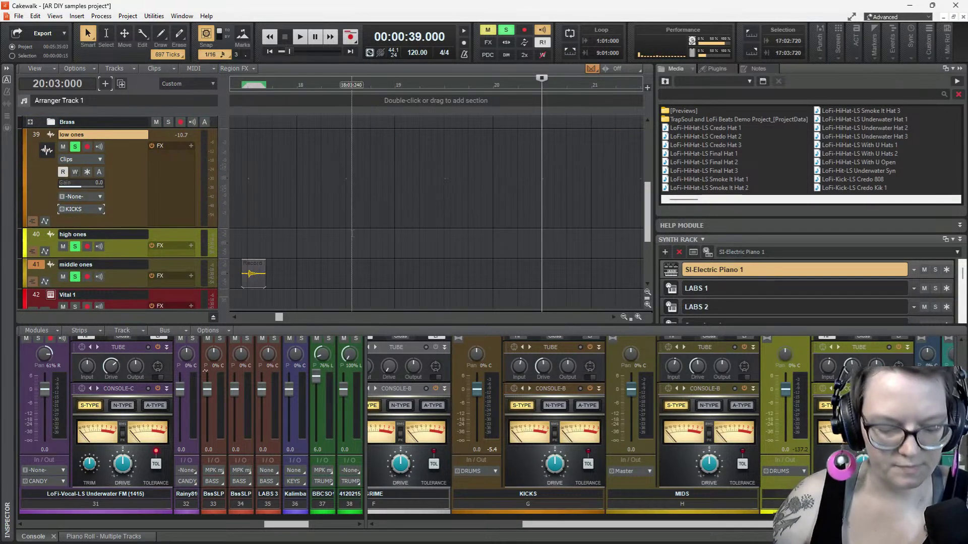
{"action": "scroll", "coordinate": [352, 233], "scroll_direction": "down", "scroll_amount": 8}
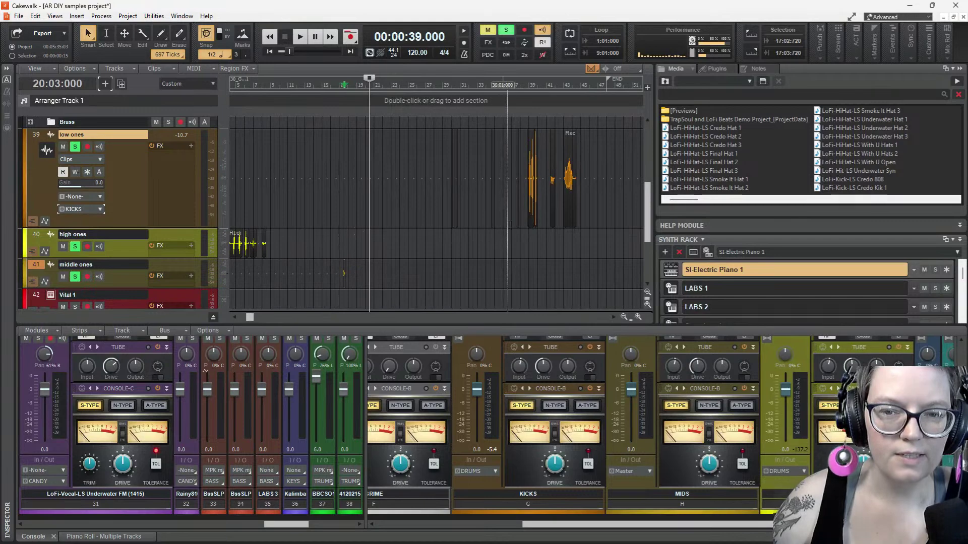
Move the group of low ones clips around measures 39 to 44 earlier so the last one ends at 22:01:000
{"action": "left_click_drag", "start_coordinate": [587, 192], "coordinate": [417, 192]}
{"action": "left_click_drag", "start_coordinate": [568, 177], "coordinate": [401, 176]}
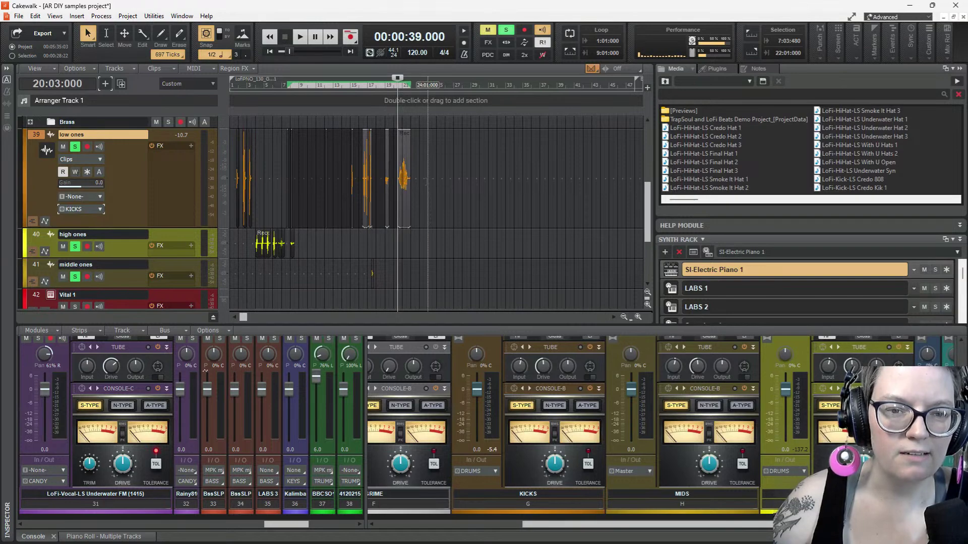
{"action": "left_click", "coordinate": [424, 181]}
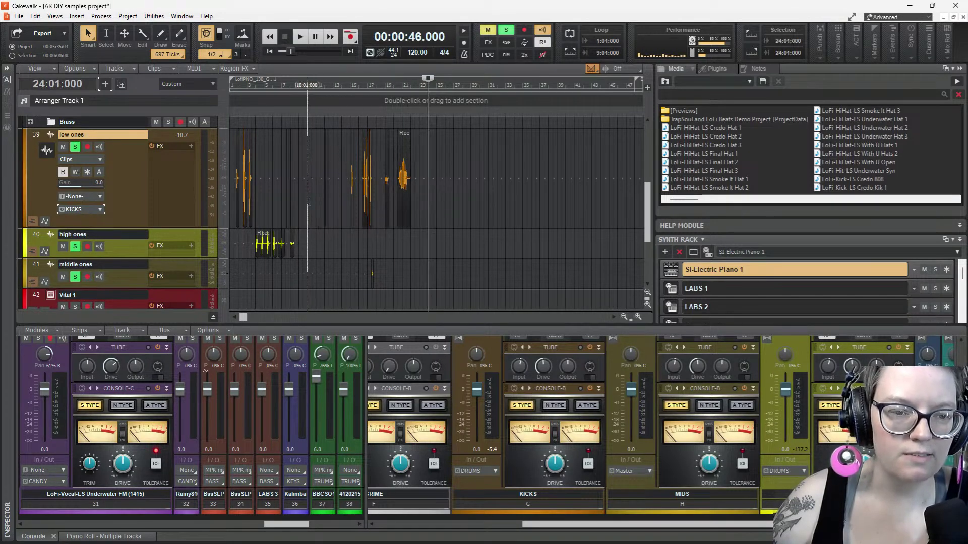
Audition the low ones clip near 7:03 and move it to the middle ones track at 4:02:000
{"action": "scroll", "coordinate": [287, 212], "scroll_direction": "up", "scroll_amount": 5}
{"action": "scroll", "coordinate": [454, 176], "scroll_direction": "right", "scroll_amount": 3}
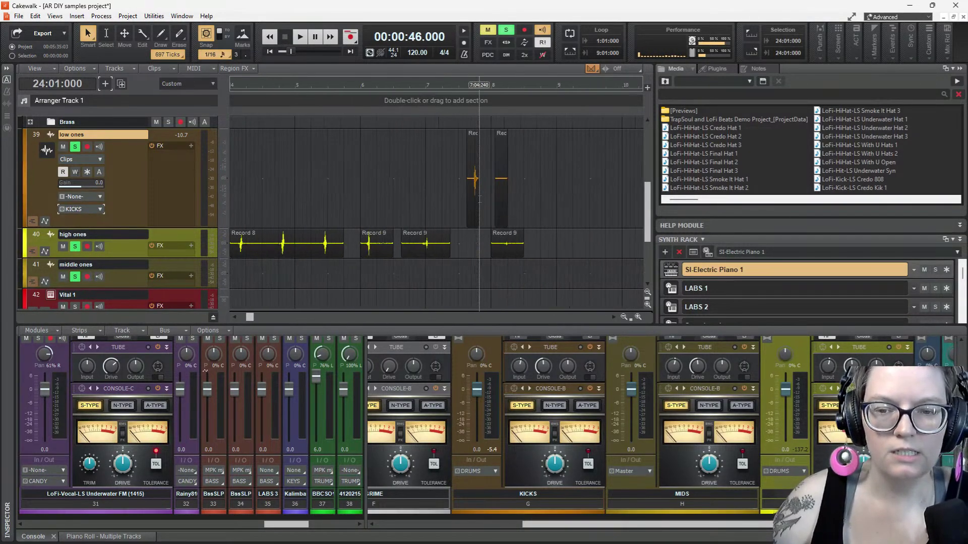
{"action": "left_click", "coordinate": [471, 177]}
{"action": "key", "text": "space"}
{"action": "key", "text": "space"}
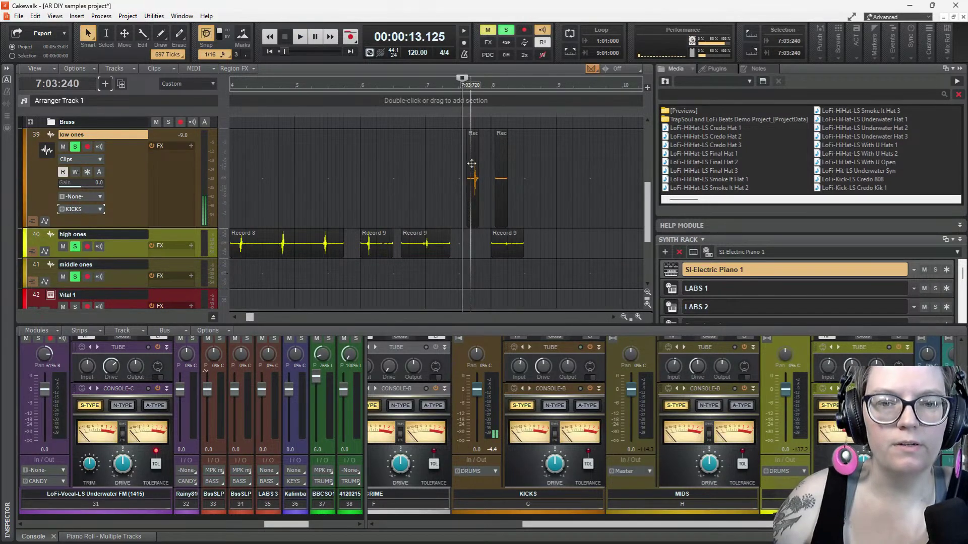
{"action": "left_click_drag", "start_coordinate": [471, 164], "coordinate": [250, 280]}
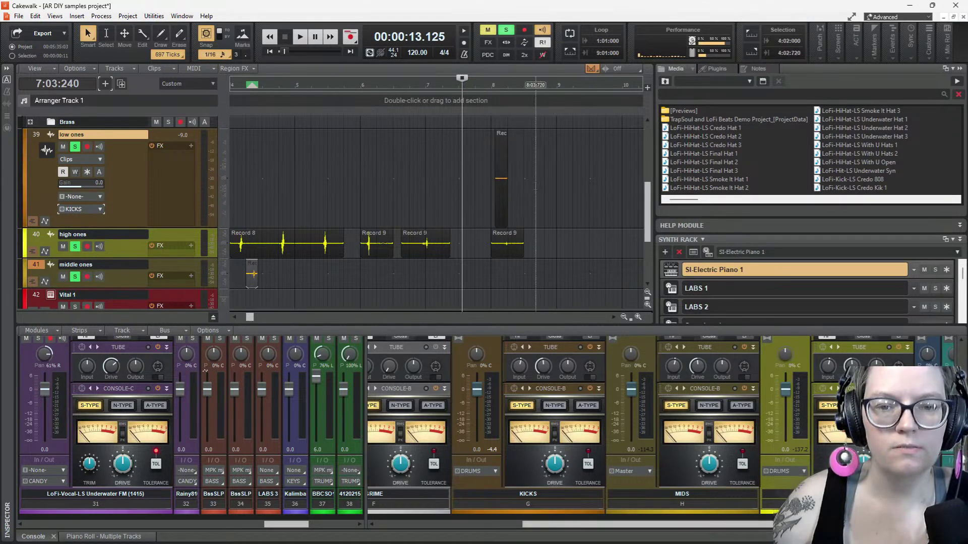
Move the flat upper low ones clip near 8:01 to 7:03:480, audition it and delete it
{"action": "left_click_drag", "start_coordinate": [498, 172], "coordinate": [470, 177]}
{"action": "key", "text": "space"}
{"action": "key", "text": "space"}
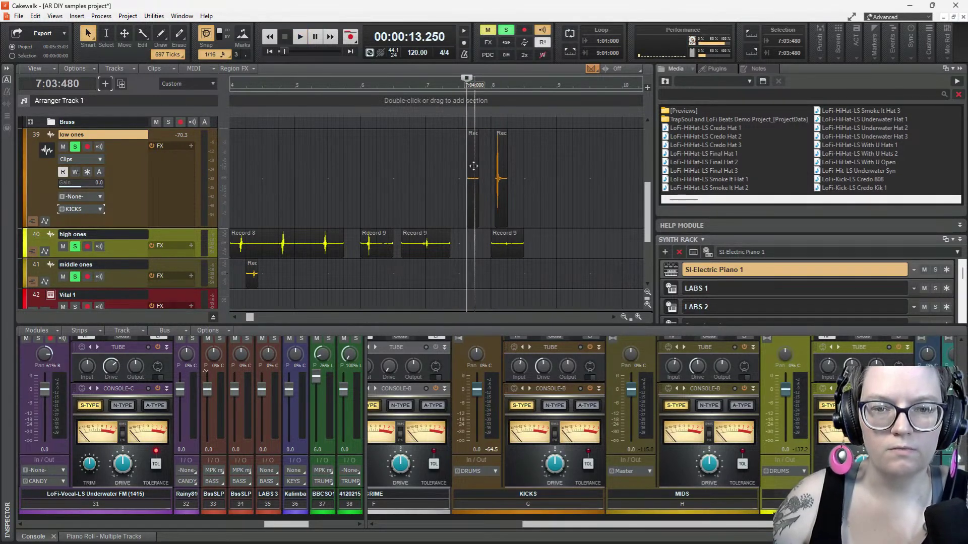
{"action": "key", "text": "space"}
{"action": "left_click", "coordinate": [473, 171]}
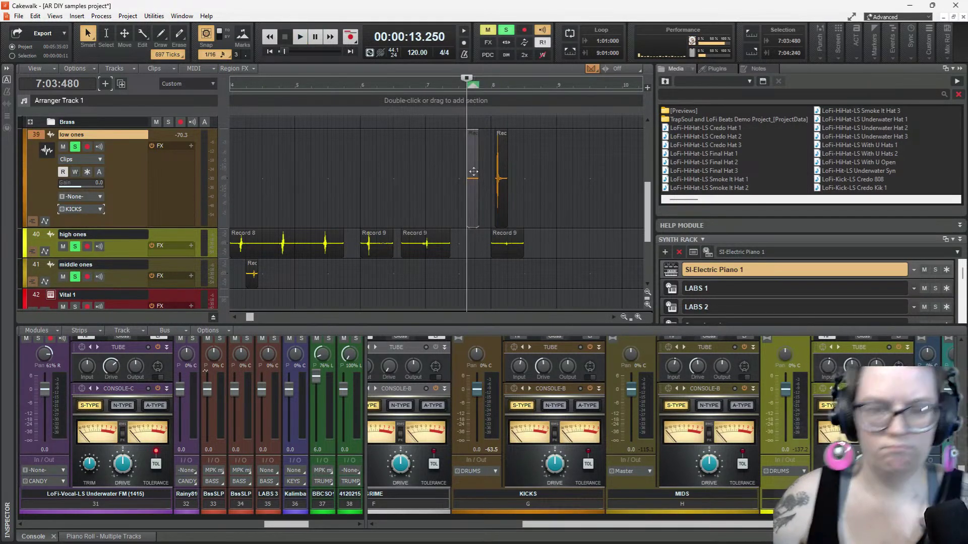
{"action": "key", "text": "Delete"}
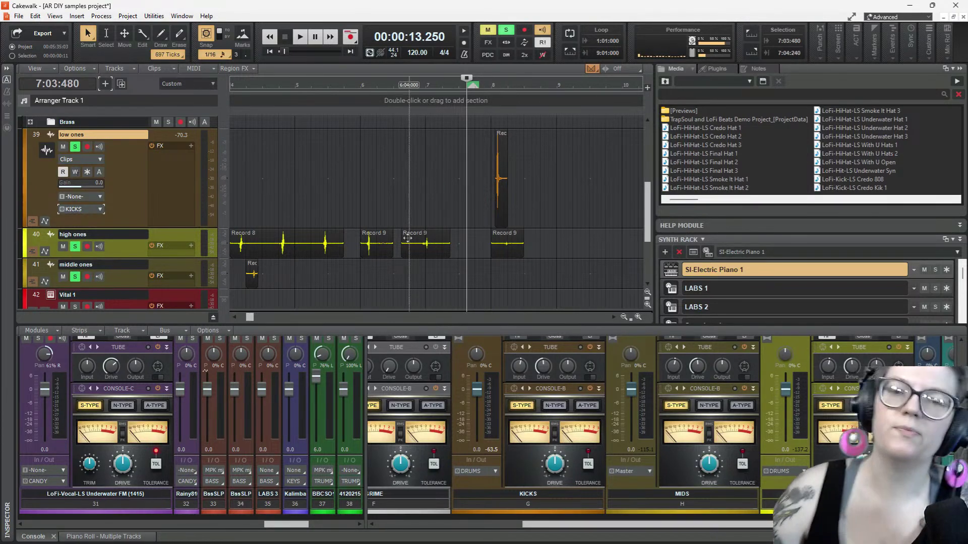
Audition the remaining low ones clip near 8:01 at 7:03:480, and place it on the middle ones track at 4:03:000
{"action": "left_click_drag", "start_coordinate": [502, 174], "coordinate": [475, 174]}
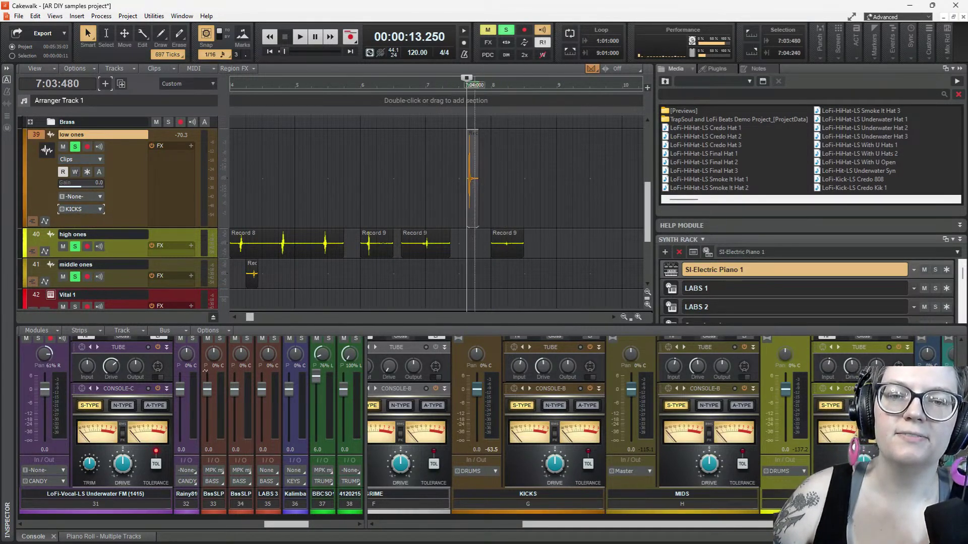
{"action": "key", "text": "space"}
{"action": "key", "text": "space"}
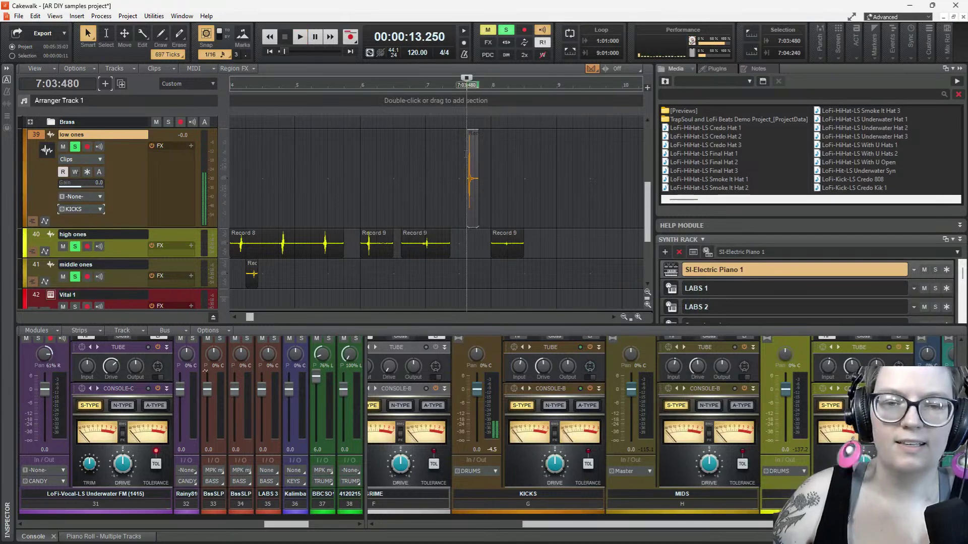
{"action": "left_click_drag", "start_coordinate": [472, 177], "coordinate": [267, 275]}
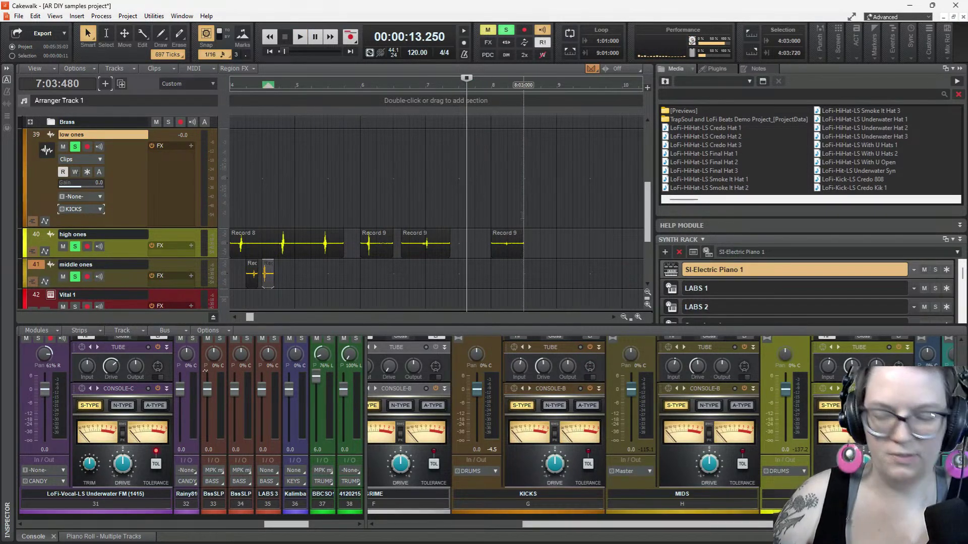
Audition the low ones clip from 12:01:000 and move its upper clip earlier on the same track to 10:01:480
{"action": "scroll", "coordinate": [512, 227], "scroll_direction": "down", "scroll_amount": 2}
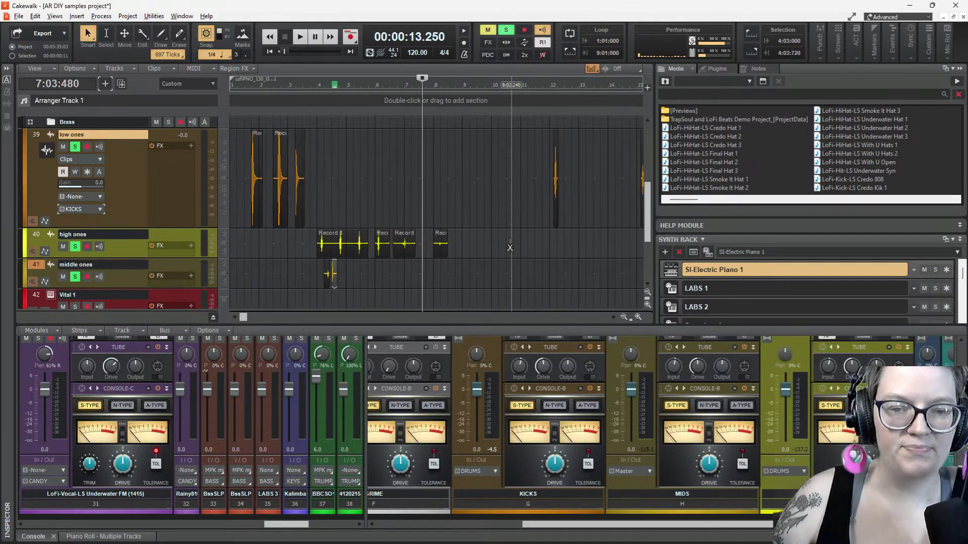
{"action": "left_click", "coordinate": [551, 218]}
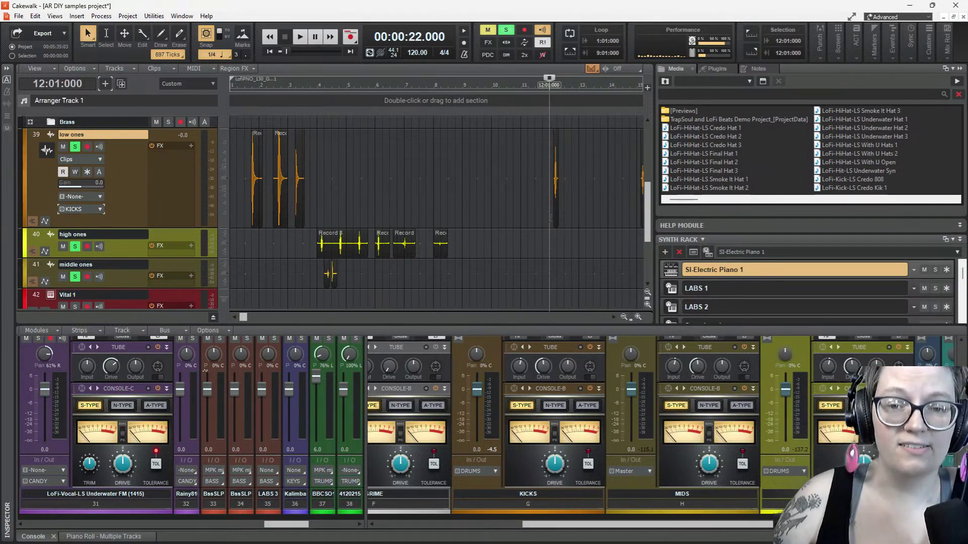
{"action": "key", "text": "space"}
{"action": "key", "text": "space"}
{"action": "scroll", "coordinate": [555, 187], "scroll_direction": "up", "scroll_amount": 2}
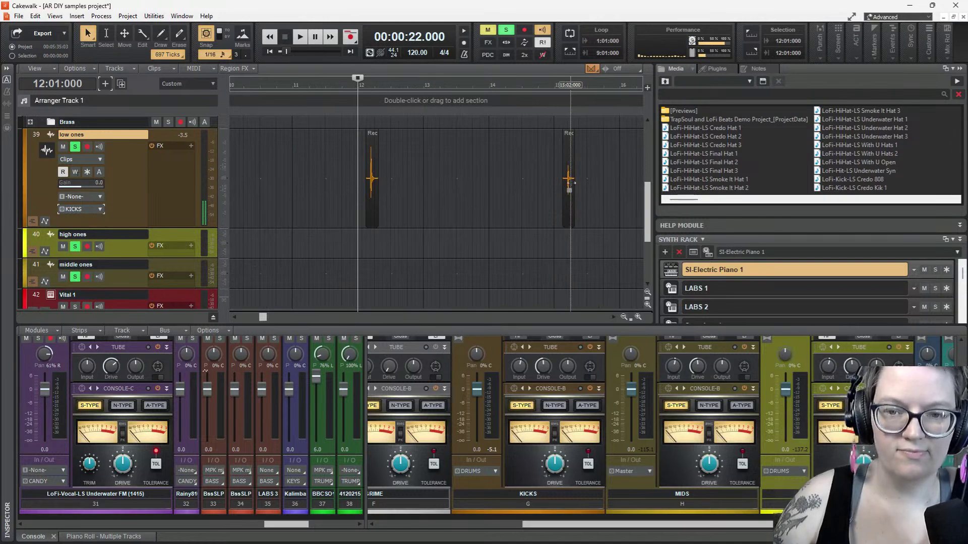
{"action": "left_click_drag", "start_coordinate": [367, 204], "coordinate": [234, 203]}
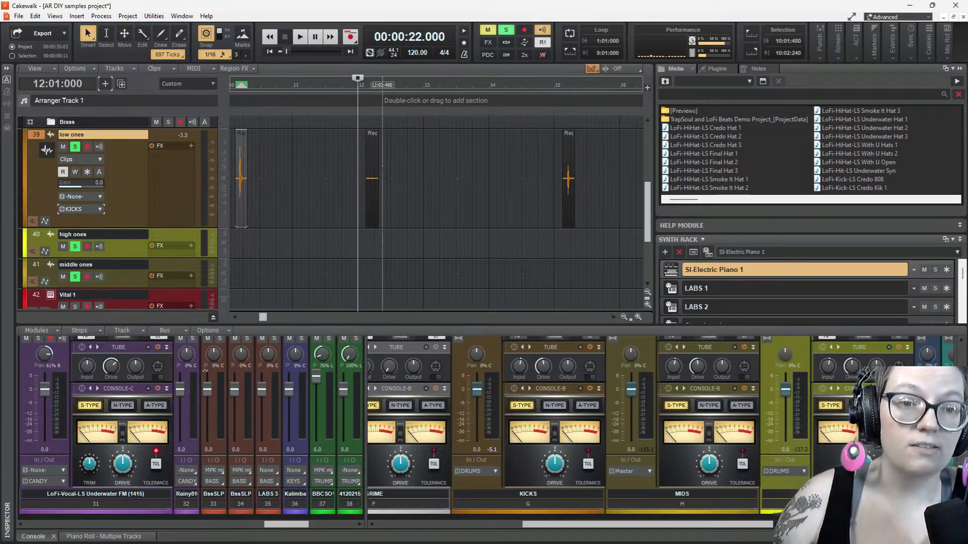
Audition the flat clip left at 12:01:480 on the low ones track and delete it
{"action": "key", "text": "space"}
{"action": "key", "text": "space"}
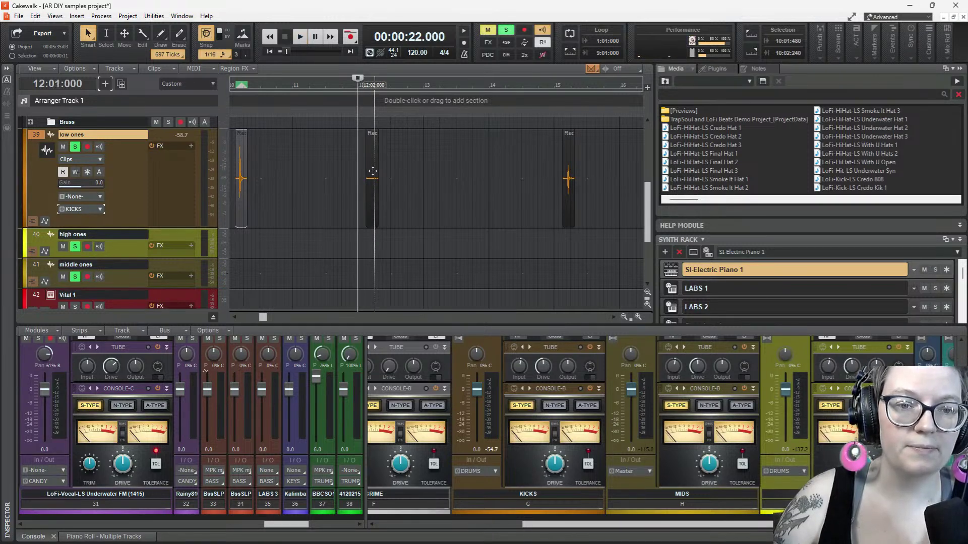
{"action": "left_click", "coordinate": [373, 175]}
{"action": "key", "text": "Delete"}
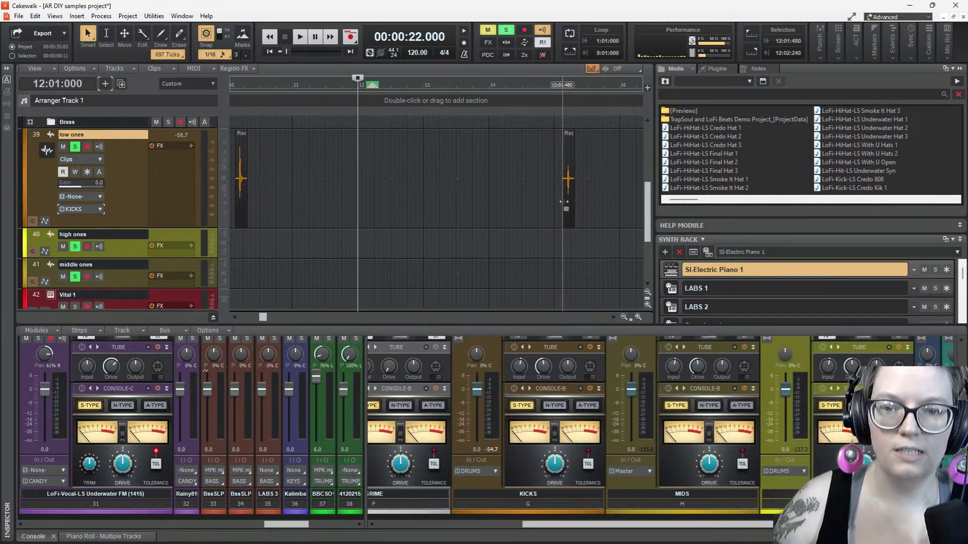
Move the low ones clip near measure 15 to 10:03:000 and the Record 10 clip near measure 16 to 11:02:000
{"action": "left_click_drag", "start_coordinate": [559, 162], "coordinate": [265, 182]}
{"action": "scroll", "coordinate": [363, 213], "scroll_direction": "down", "scroll_amount": 2}
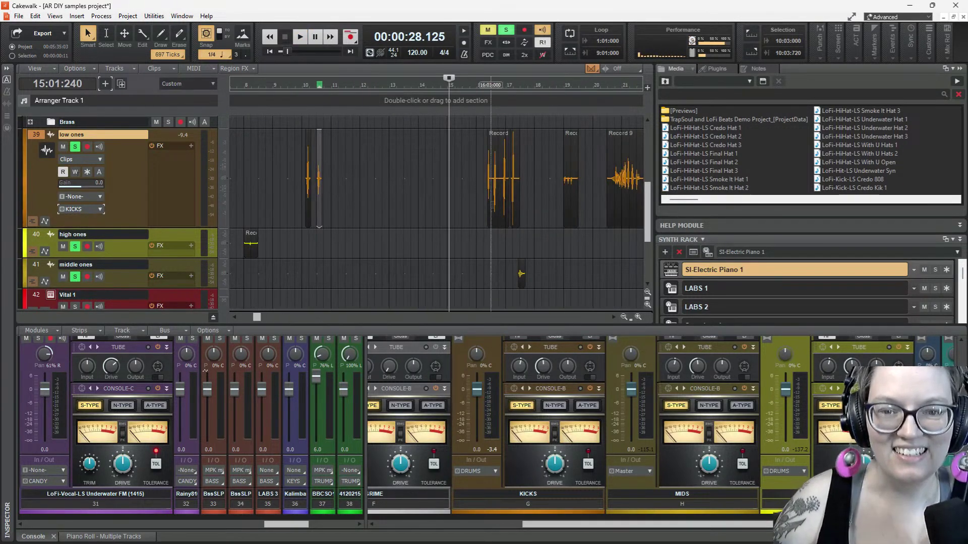
{"action": "left_click_drag", "start_coordinate": [503, 166], "coordinate": [354, 166]}
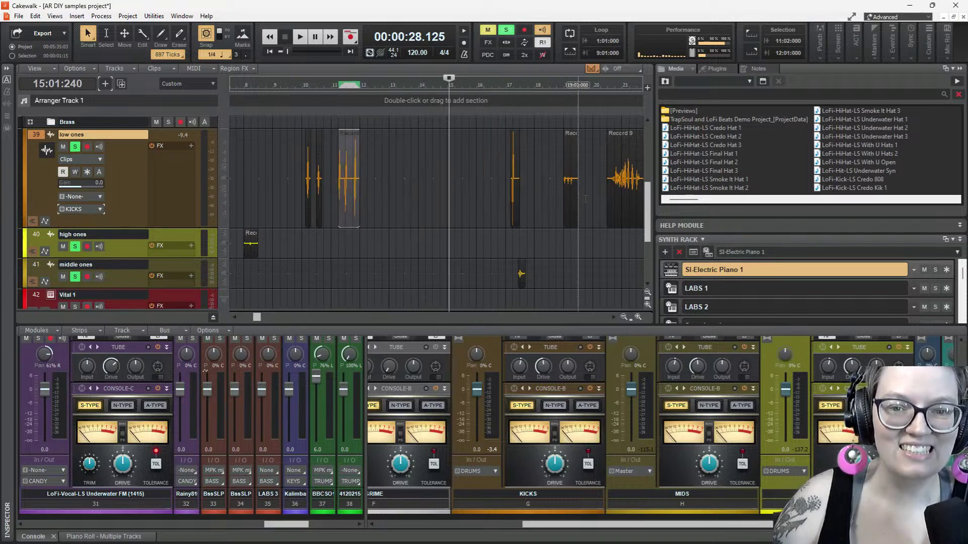
Move the middle ones clip near measure 17 earlier on its own track to just before measure 7
{"action": "scroll", "coordinate": [515, 216], "scroll_direction": "left", "scroll_amount": 5}
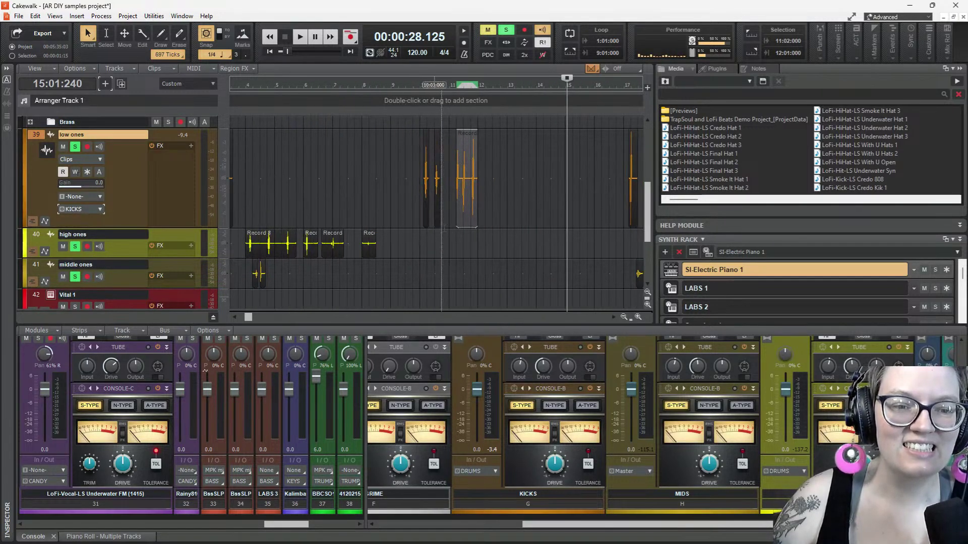
{"action": "scroll", "coordinate": [528, 250], "scroll_direction": "right", "scroll_amount": 3}
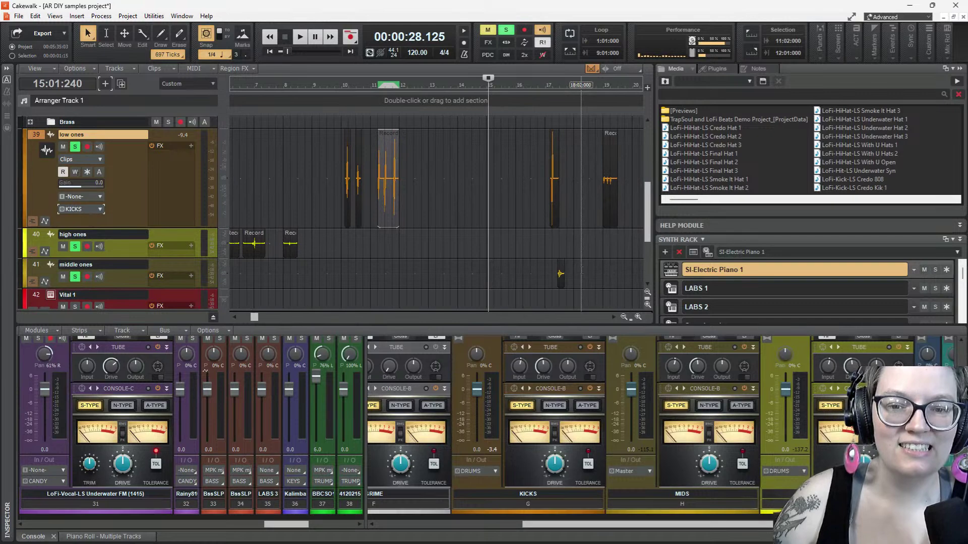
{"action": "left_click", "coordinate": [537, 272]}
{"action": "left_click_drag", "start_coordinate": [560, 271], "coordinate": [250, 274]}
Audition the low ones clip from 10:01:000 and move it to the middle ones track at 7:03:000
{"action": "left_click", "coordinate": [340, 199]}
{"action": "key", "text": "space"}
{"action": "key", "text": "space"}
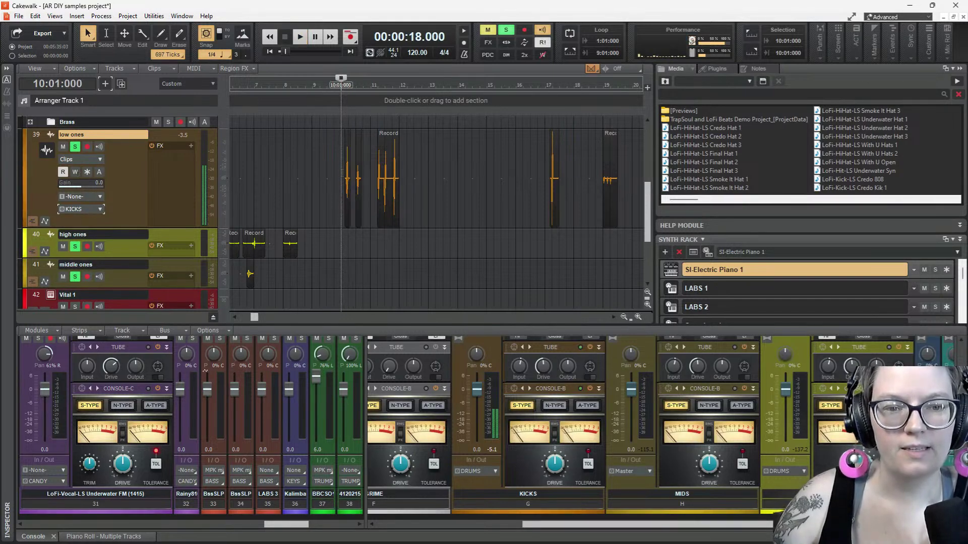
{"action": "left_click_drag", "start_coordinate": [347, 177], "coordinate": [294, 256]}
Audition the low ones clip at 10:03:000 and move it to the high ones track at 8:04:480
{"action": "key", "text": "space"}
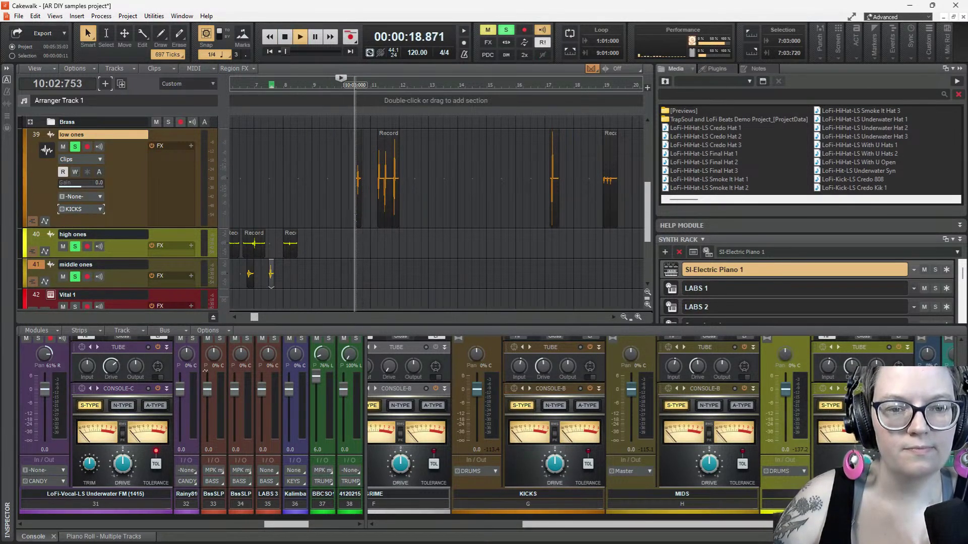
{"action": "key", "text": "space"}
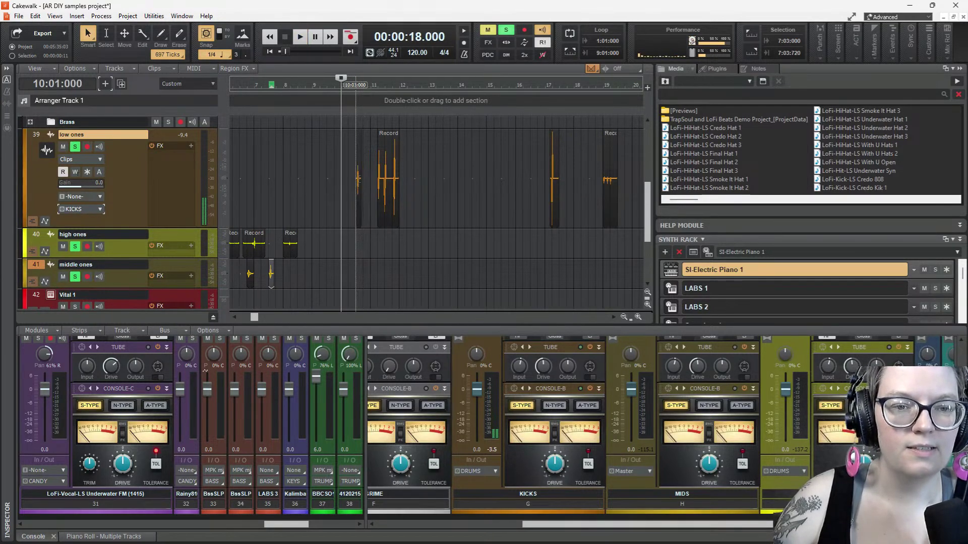
{"action": "scroll", "coordinate": [356, 199], "scroll_direction": "up", "scroll_amount": 3}
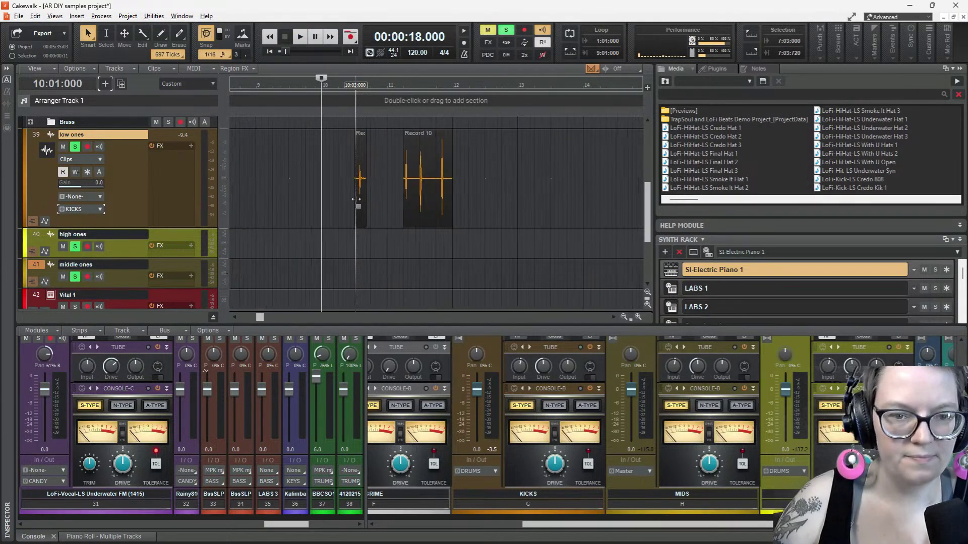
{"action": "scroll", "coordinate": [353, 181], "scroll_direction": "left", "scroll_amount": 8}
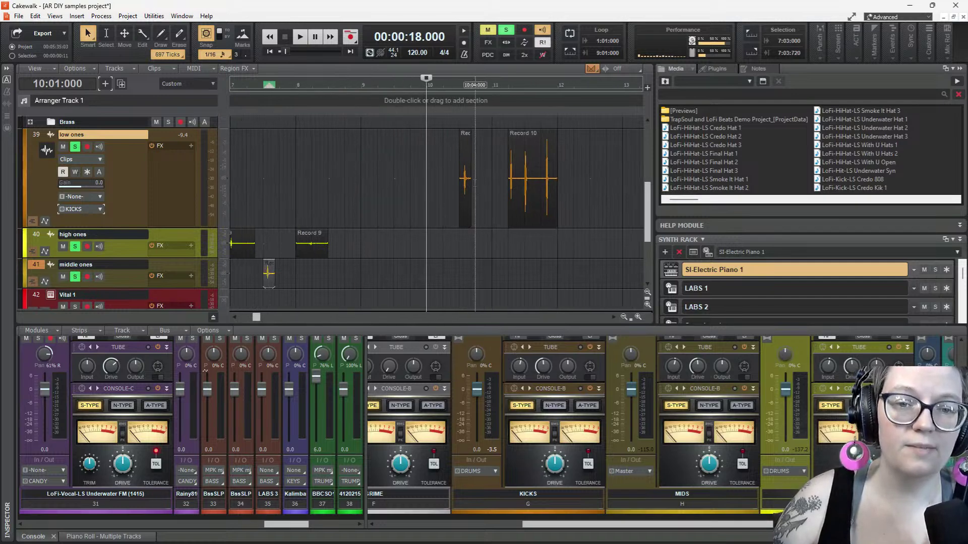
{"action": "left_click_drag", "start_coordinate": [464, 165], "coordinate": [358, 242]}
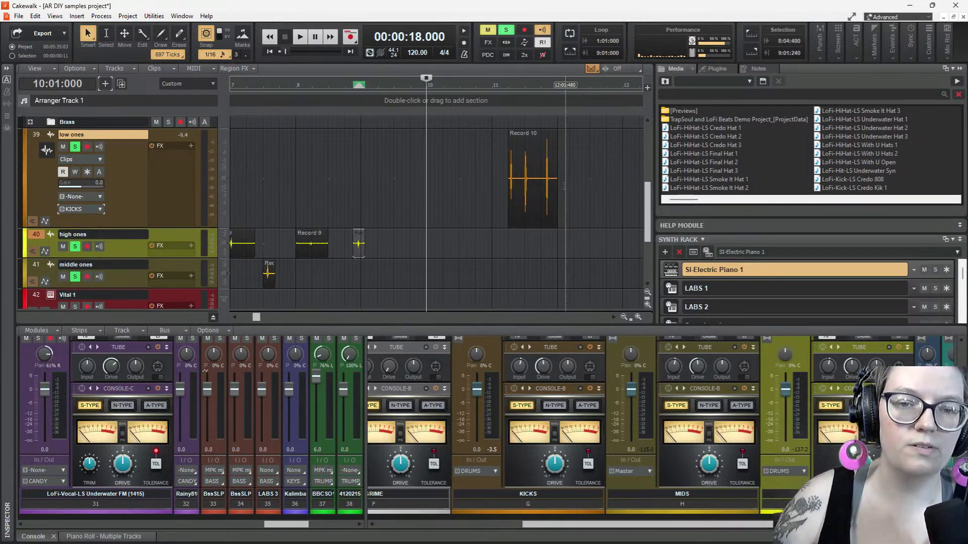
Audition the Record 10 clip from 11:02:000 and move it to the high ones track at 9:01:480
{"action": "left_click", "coordinate": [507, 204]}
{"action": "key", "text": "space"}
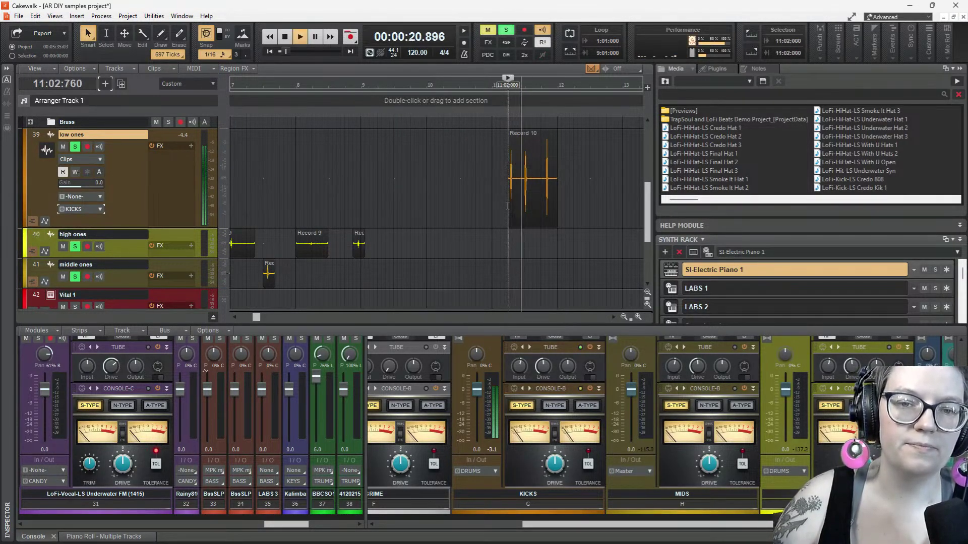
{"action": "key", "text": "space"}
{"action": "left_click_drag", "start_coordinate": [530, 156], "coordinate": [392, 238]}
Audition the low ones clip from 17:01:000 and move it to the high ones track at 3:03:000
{"action": "scroll", "coordinate": [441, 226], "scroll_direction": "down", "scroll_amount": 3}
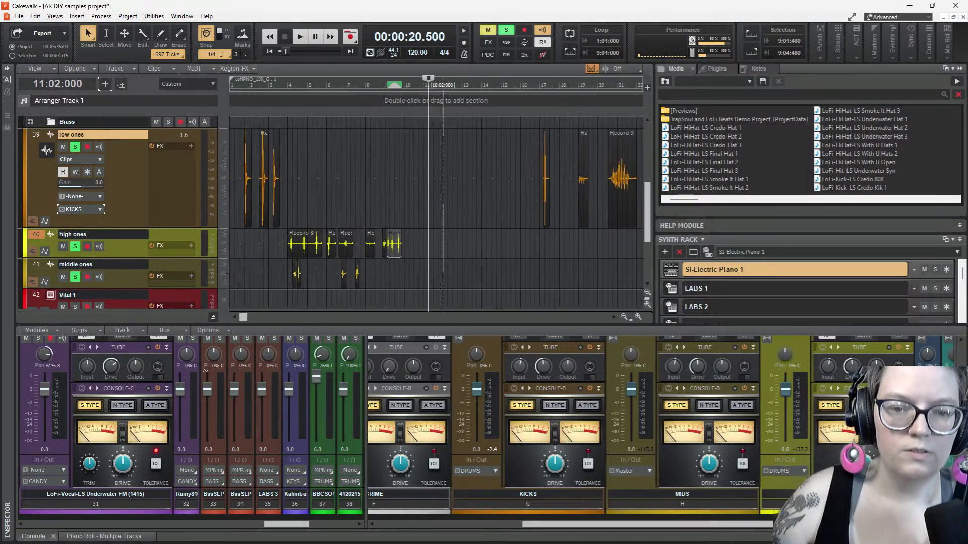
{"action": "left_click", "coordinate": [540, 214]}
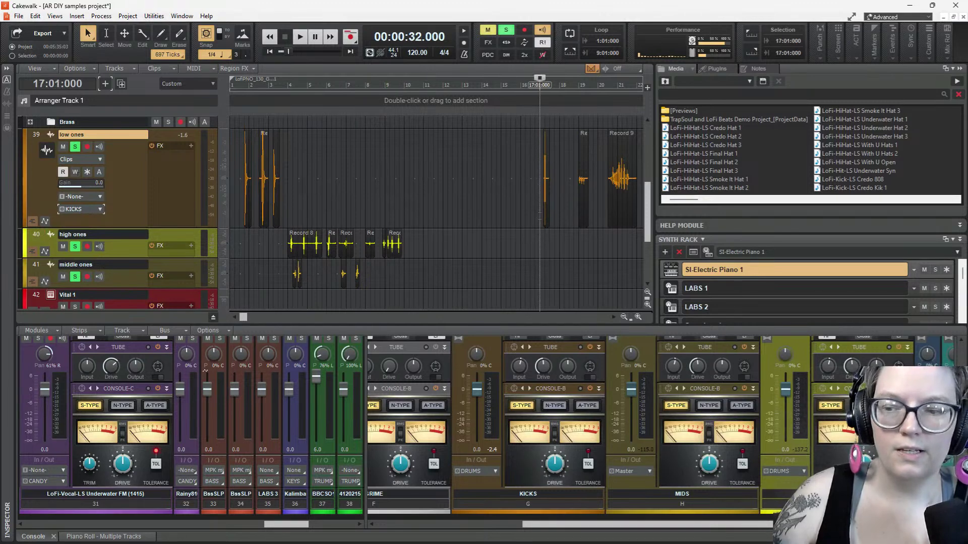
{"action": "key", "text": "space"}
{"action": "left_click_drag", "start_coordinate": [546, 177], "coordinate": [281, 253]}
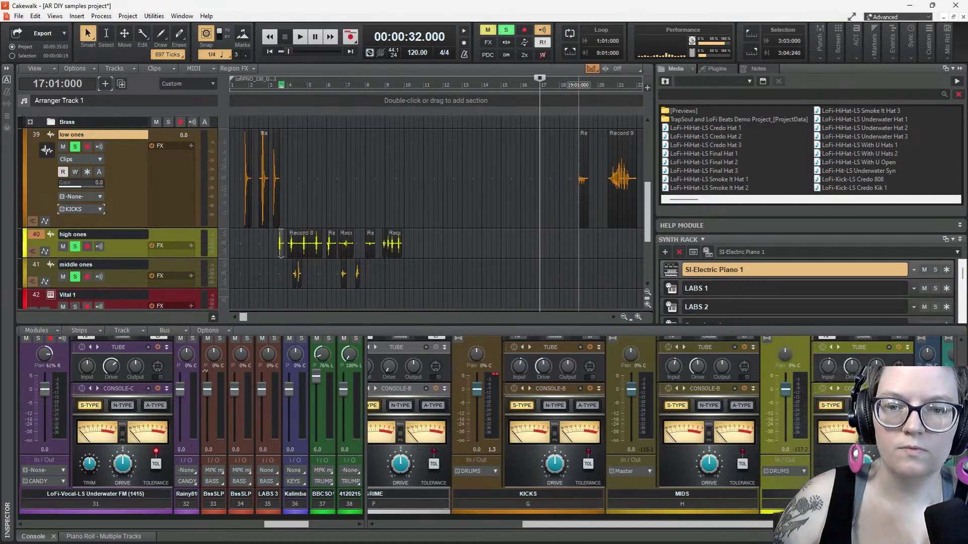
Audition the low ones clip from 19:01:000 and move it to the high ones track at 10:03:000
{"action": "left_click", "coordinate": [579, 199]}
{"action": "key", "text": "space"}
{"action": "key", "text": "space"}
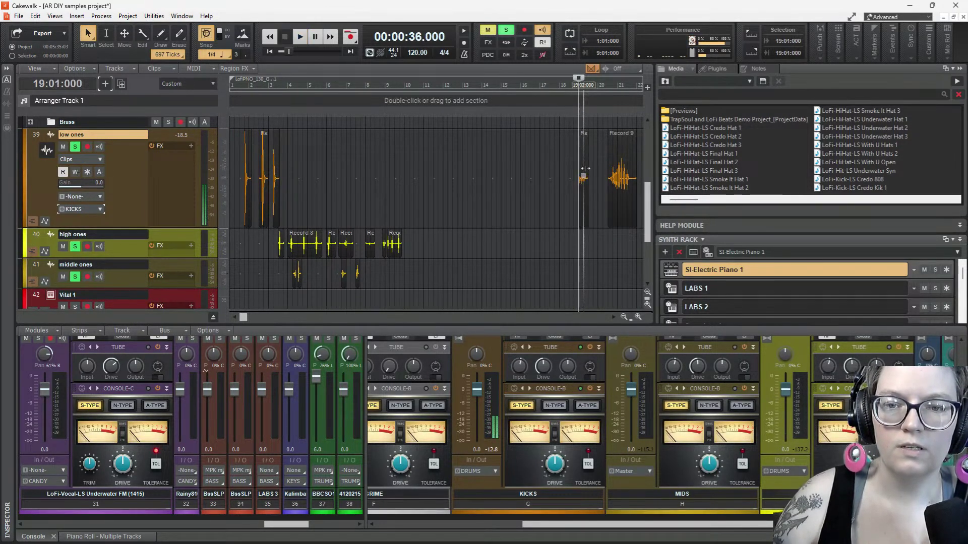
{"action": "left_click_drag", "start_coordinate": [582, 170], "coordinate": [418, 255]}
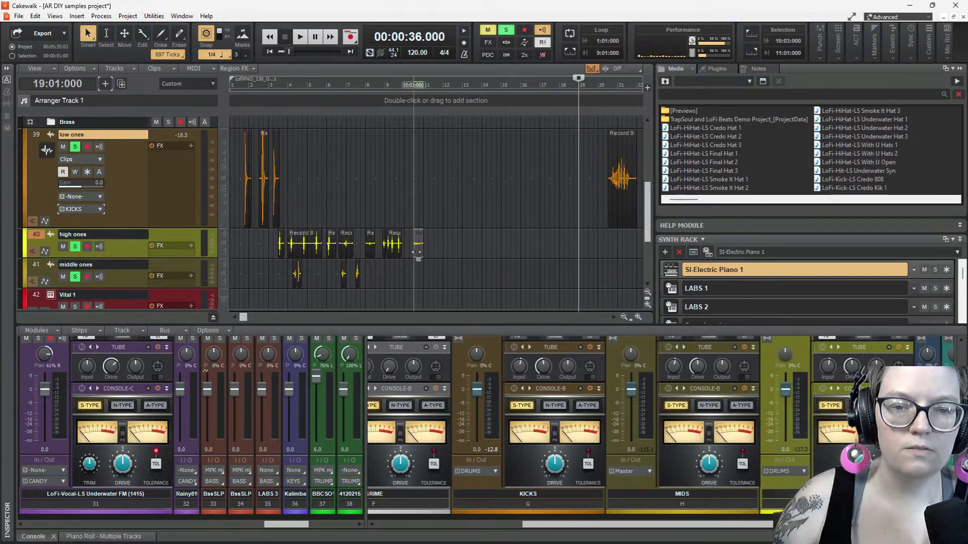
Audition the Record 9 clip on the low ones track from 20:02:000
{"action": "left_click", "coordinate": [608, 209]}
{"action": "key", "text": "space"}
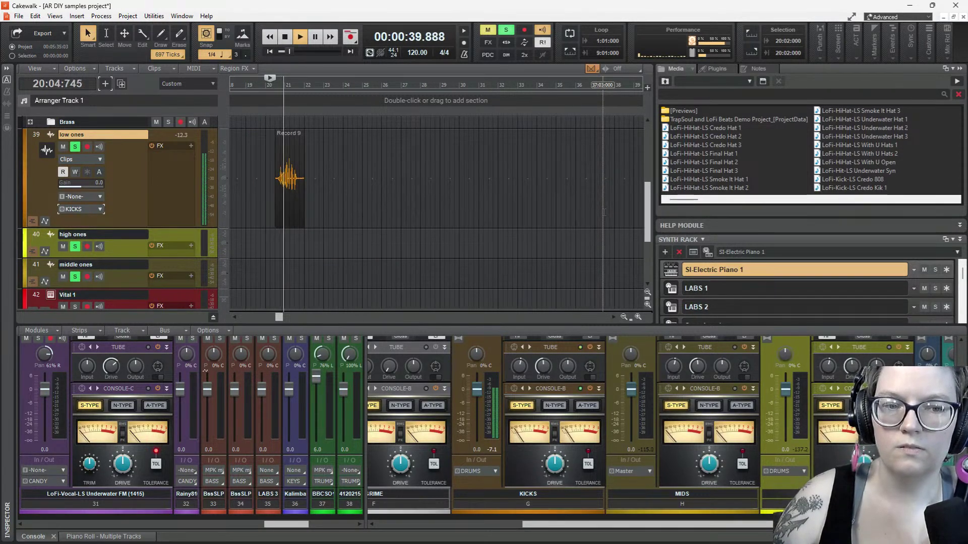
{"action": "key", "text": "space"}
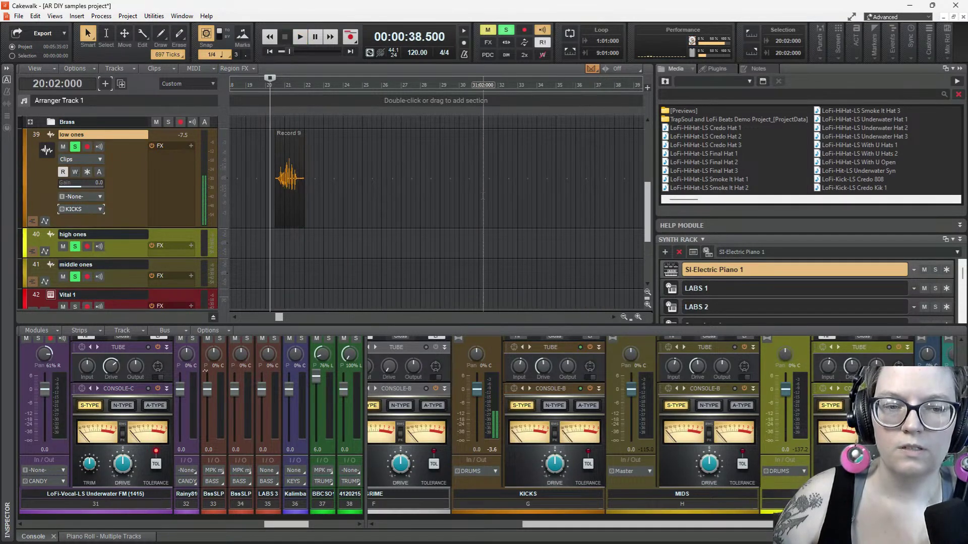
Move the Record 9 clip near bar 20 from the low ones track to the high ones track at 1:01:000
{"action": "scroll", "coordinate": [374, 226], "scroll_direction": "down", "scroll_amount": 3}
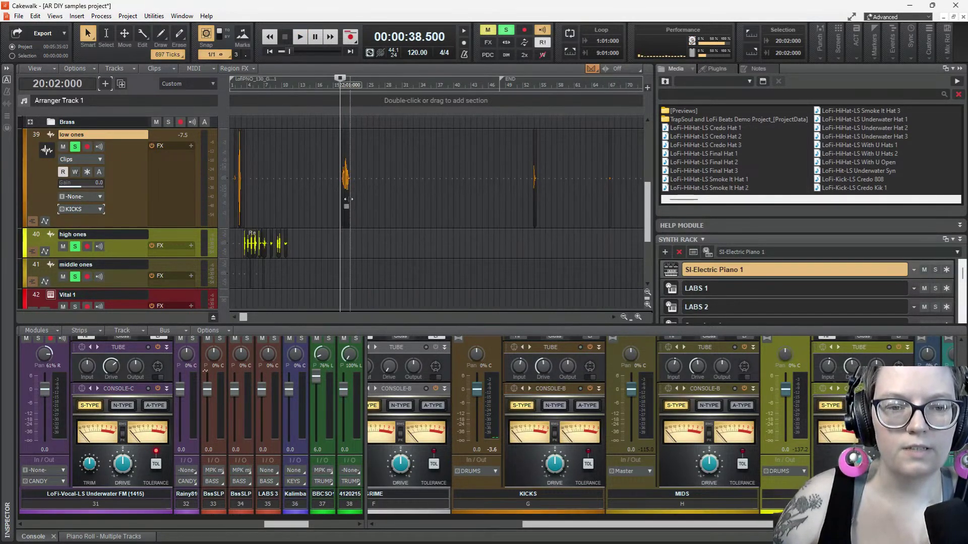
{"action": "left_click_drag", "start_coordinate": [346, 191], "coordinate": [234, 246]}
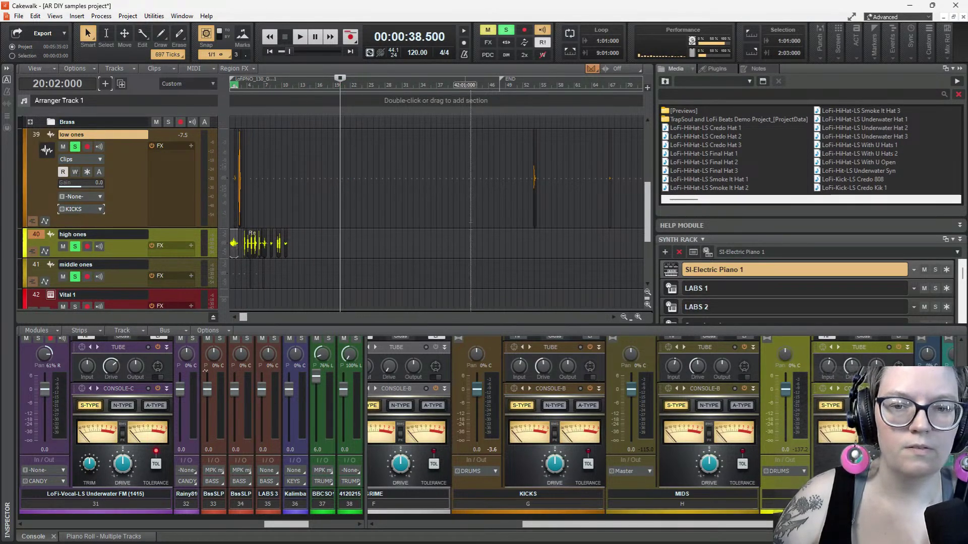
Select the two low ones clips starting near bars 54 and 67 and move them along the track to begin at 4:02:000
{"action": "left_click_drag", "start_coordinate": [530, 207], "coordinate": [495, 183]}
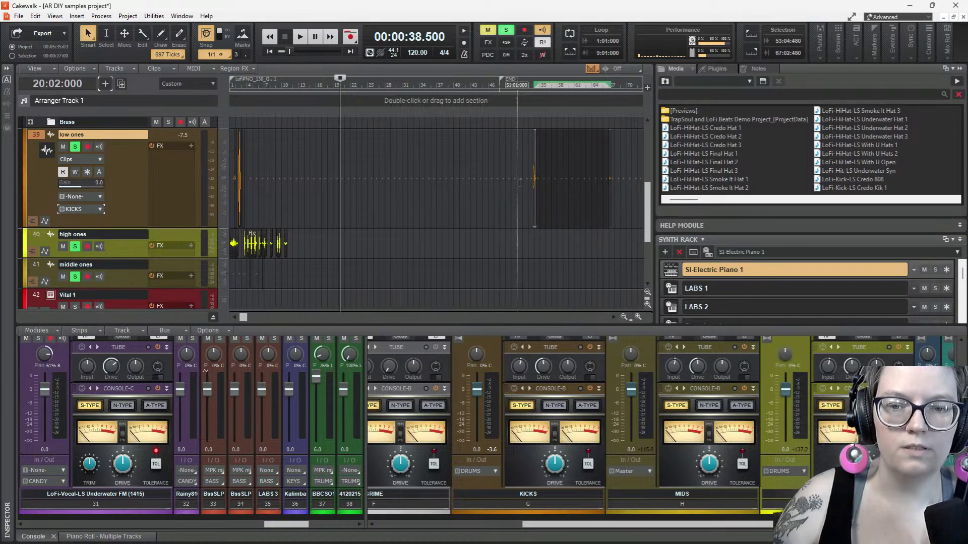
{"action": "scroll", "coordinate": [535, 183], "scroll_direction": "up", "scroll_amount": 1}
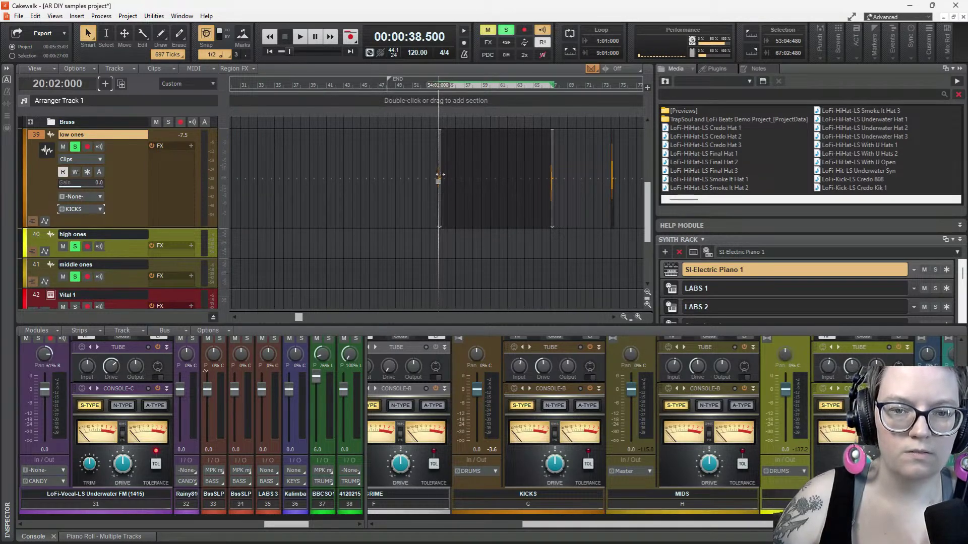
{"action": "scroll", "coordinate": [458, 196], "scroll_direction": "up", "scroll_amount": 1}
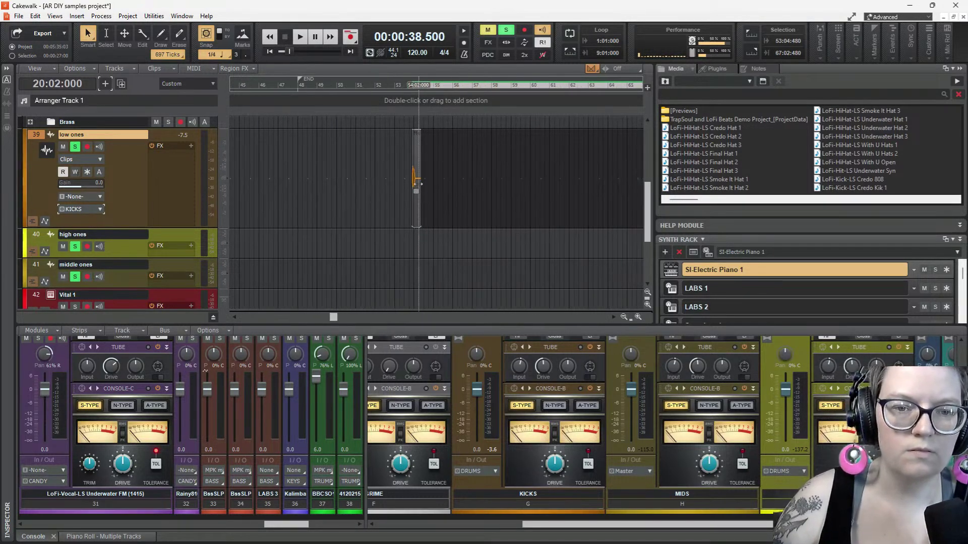
{"action": "left_click", "coordinate": [960, 69]}
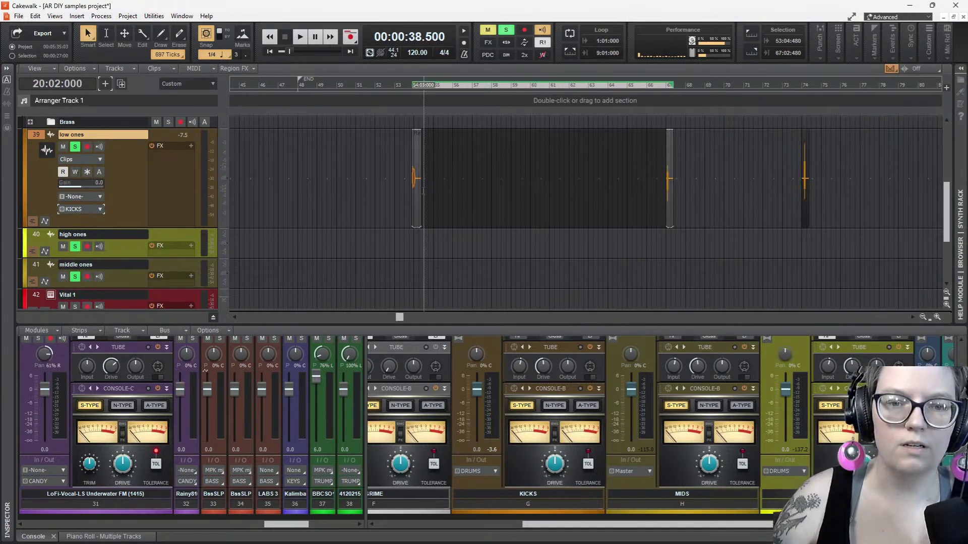
{"action": "left_click_drag", "start_coordinate": [414, 175], "coordinate": [273, 195]}
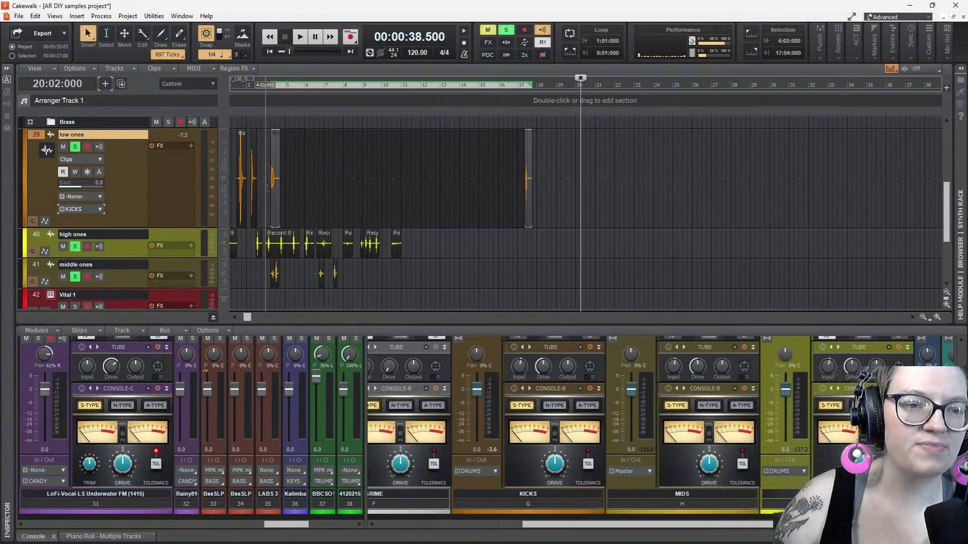
{"action": "left_click", "coordinate": [285, 194]}
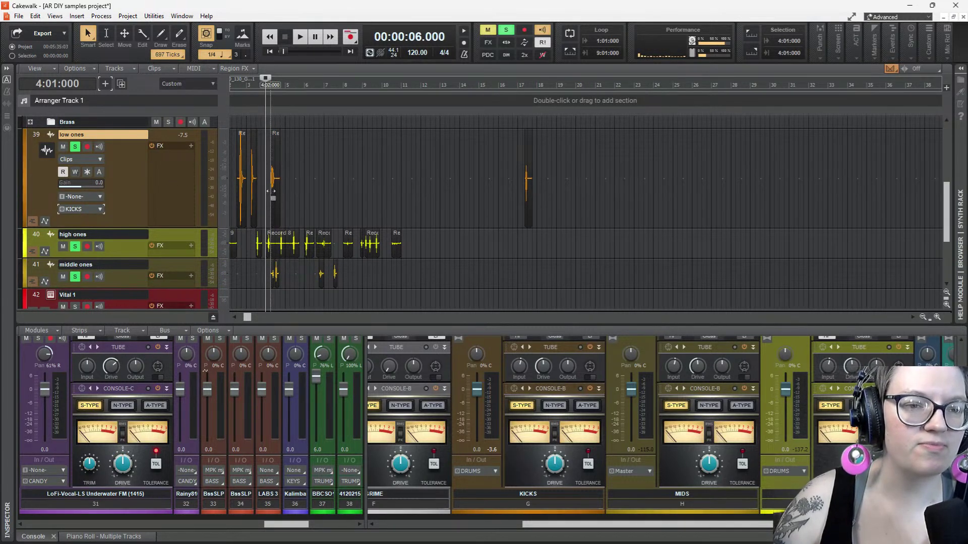
Shift the low ones clip from 4:02:000 to bar 12, audition it from 12:01:000 and move it to the high ones track
{"action": "left_click_drag", "start_coordinate": [276, 174], "coordinate": [429, 197]}
{"action": "key", "text": "space"}
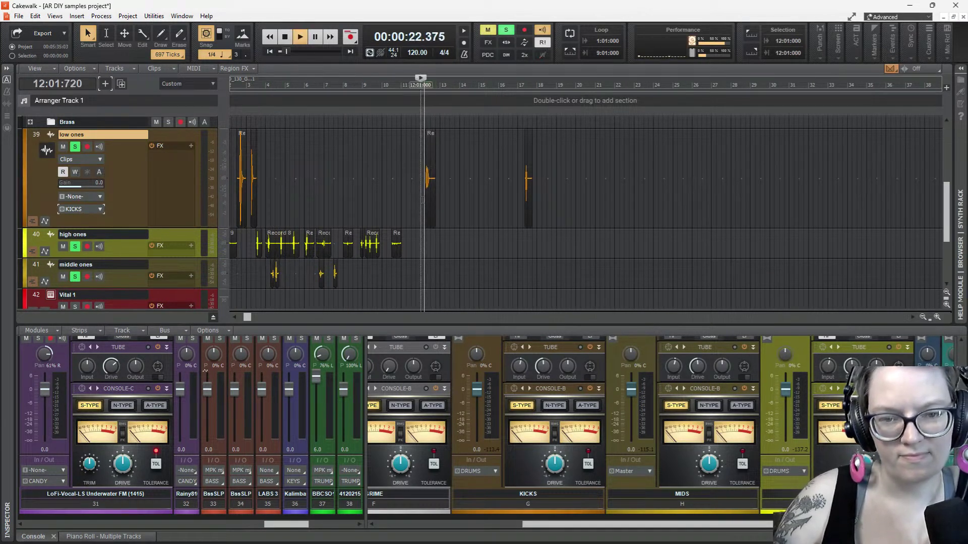
{"action": "key", "text": "space"}
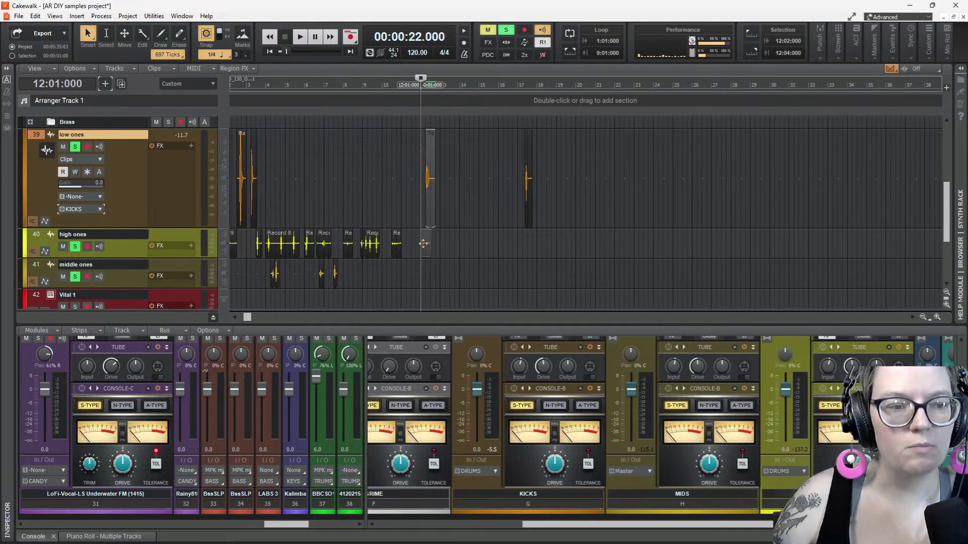
{"action": "left_click_drag", "start_coordinate": [423, 244], "coordinate": [425, 243]}
Audition the low ones clip from 17:02:000 and move it to the middle ones track at 8:03:000
{"action": "left_click", "coordinate": [522, 193]}
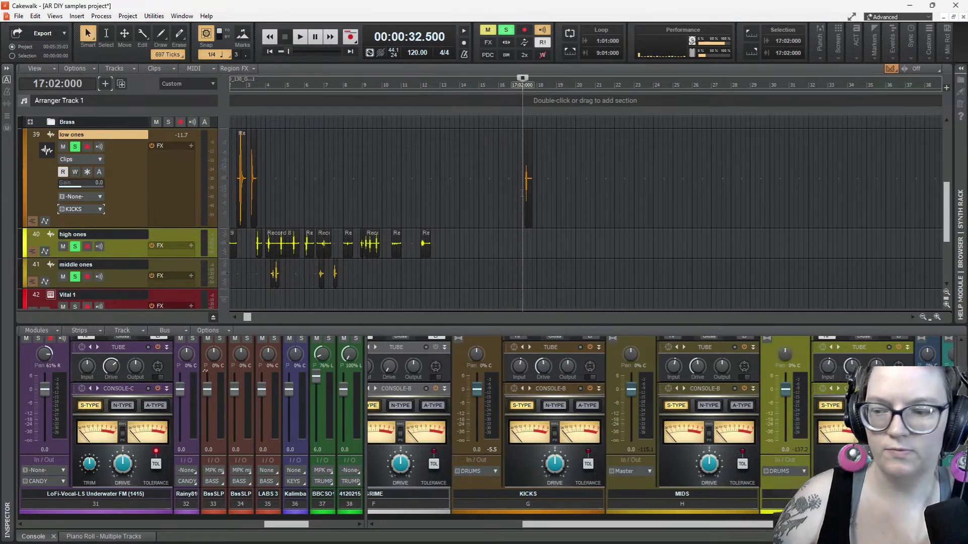
{"action": "key", "text": "space"}
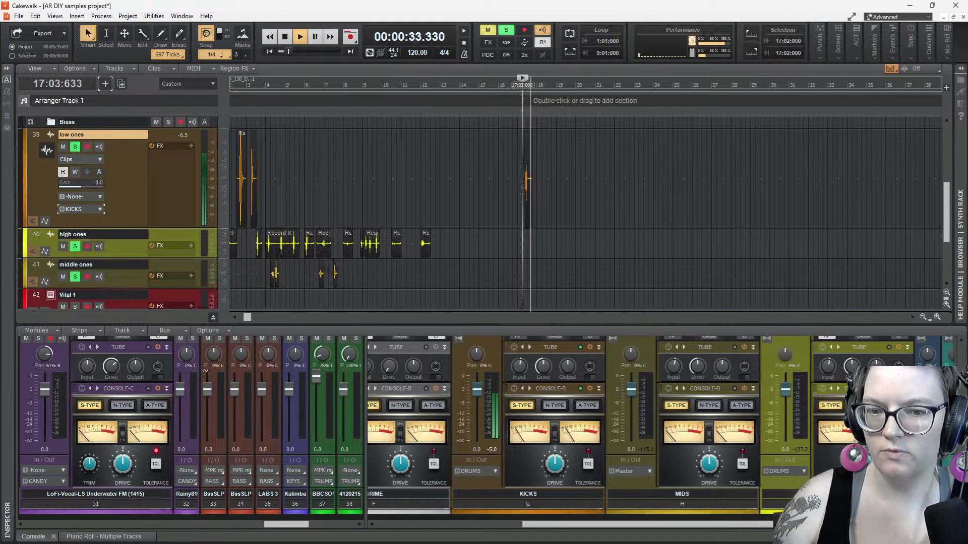
{"action": "key", "text": "space"}
{"action": "left_click_drag", "start_coordinate": [528, 170], "coordinate": [355, 279]}
{"action": "scroll", "coordinate": [716, 245], "scroll_direction": "down", "scroll_amount": 3}
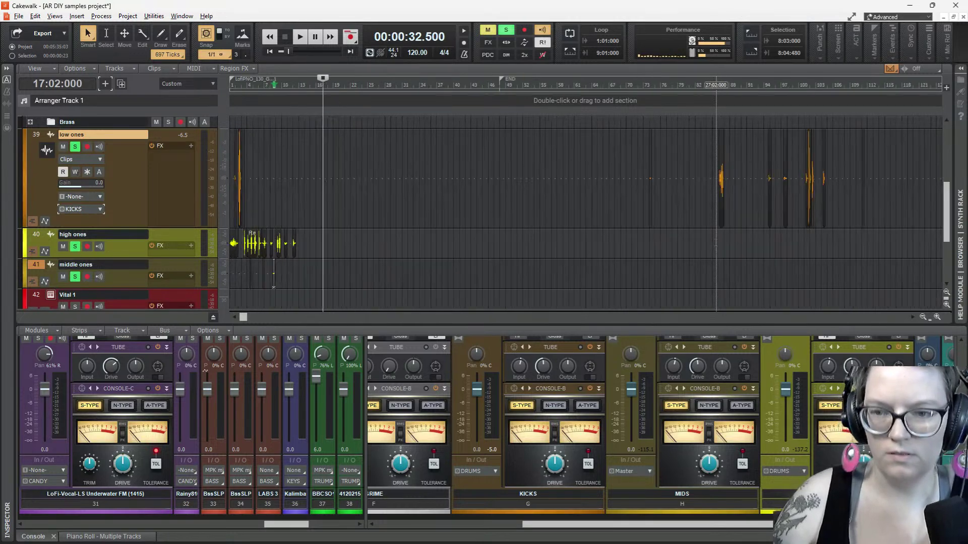
Select the low ones clips from bar 74 to about bar 104 and move them together to start at 4:01:000
{"action": "mouse_move", "coordinate": [875, 189]}
{"action": "left_mouse_down"}
{"action": "mouse_move", "coordinate": [749, 188]}
{"action": "mouse_move", "coordinate": [619, 172]}
{"action": "left_mouse_up"}
{"action": "scroll", "coordinate": [685, 170], "scroll_direction": "up", "scroll_amount": 3}
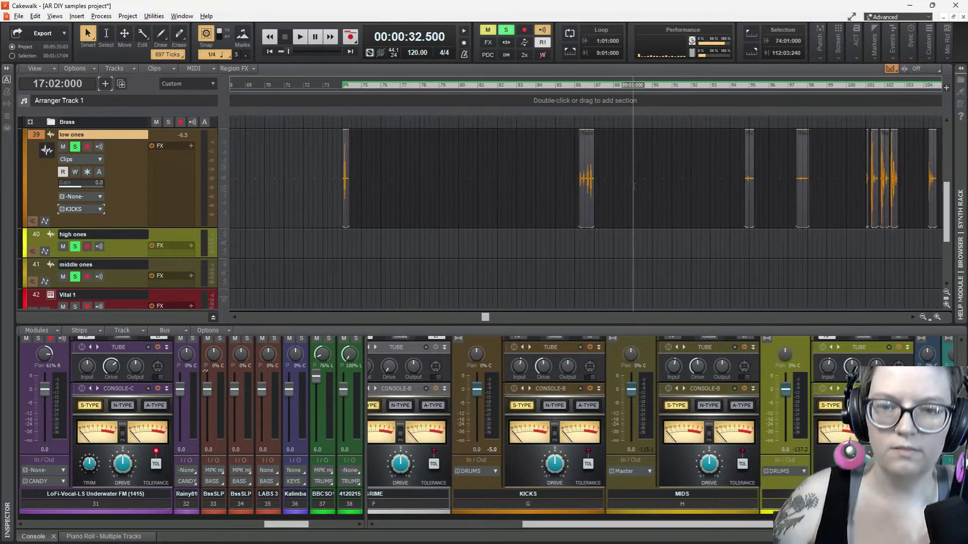
{"action": "left_click_drag", "start_coordinate": [345, 171], "coordinate": [293, 187]}
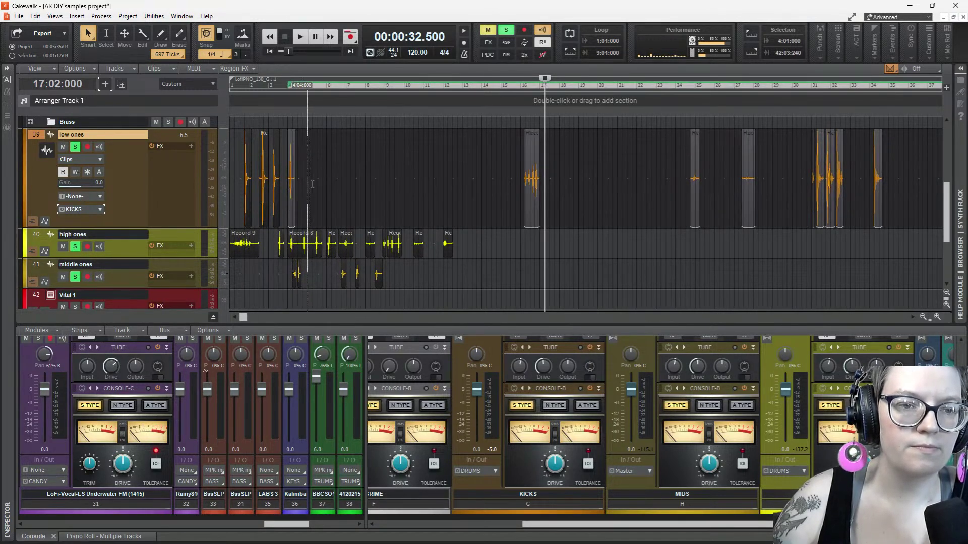
{"action": "left_click", "coordinate": [370, 187]}
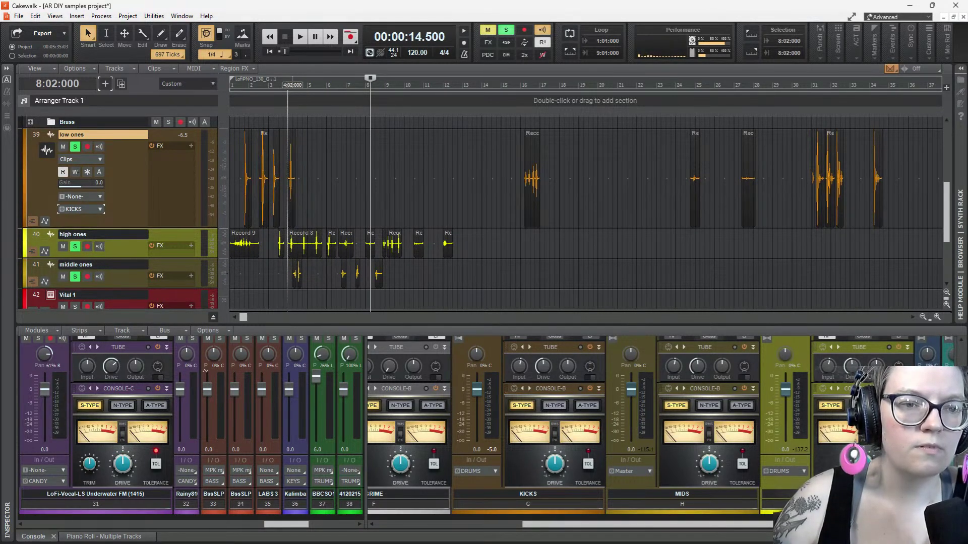
Shift the low ones clip from 4:01:000 to bar 13, audition it from 13:01:000 and move it to the high ones track
{"action": "scroll", "coordinate": [290, 192], "scroll_direction": "up", "scroll_amount": 1, "text": "ctrl"}
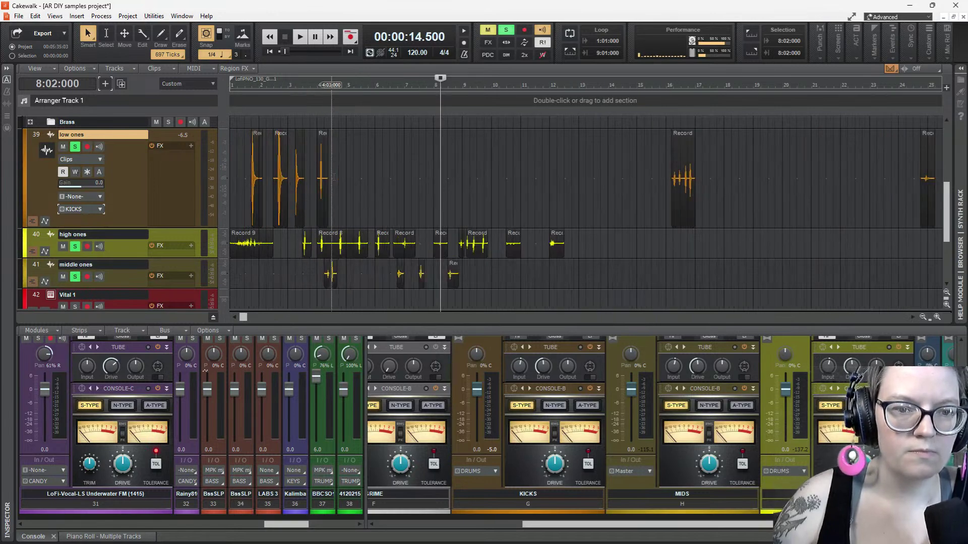
{"action": "left_click_drag", "start_coordinate": [323, 167], "coordinate": [585, 193]}
{"action": "left_click", "coordinate": [577, 194]}
{"action": "key", "text": "space"}
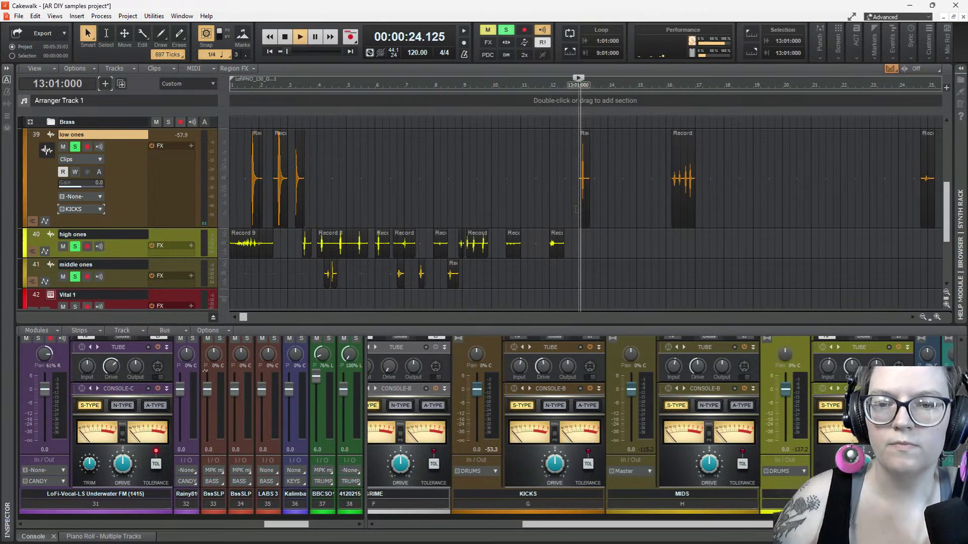
{"action": "key", "text": "space"}
{"action": "left_click_drag", "start_coordinate": [584, 166], "coordinate": [584, 244]}
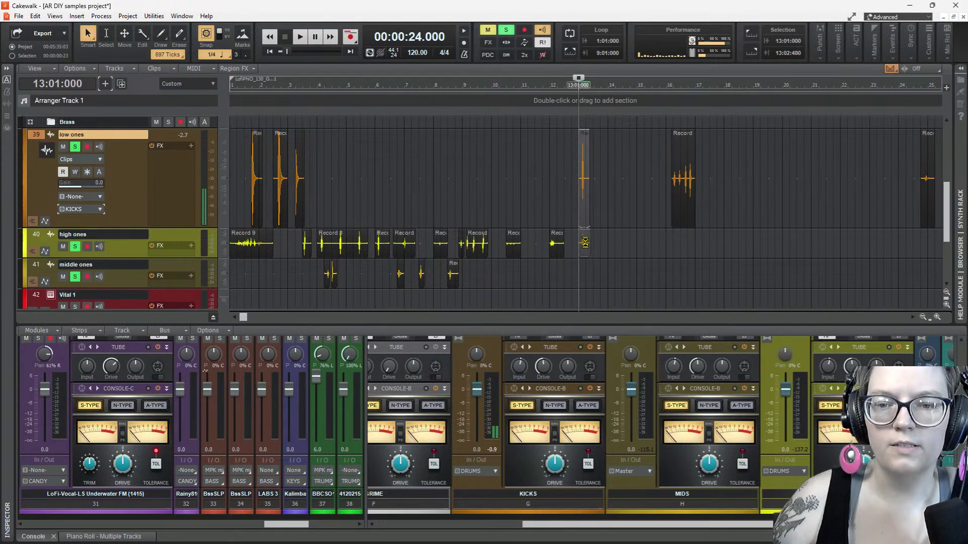
Audition the low ones clip from 16:01:000 and move it to the middle ones track at 9:03:000
{"action": "key", "text": "space"}
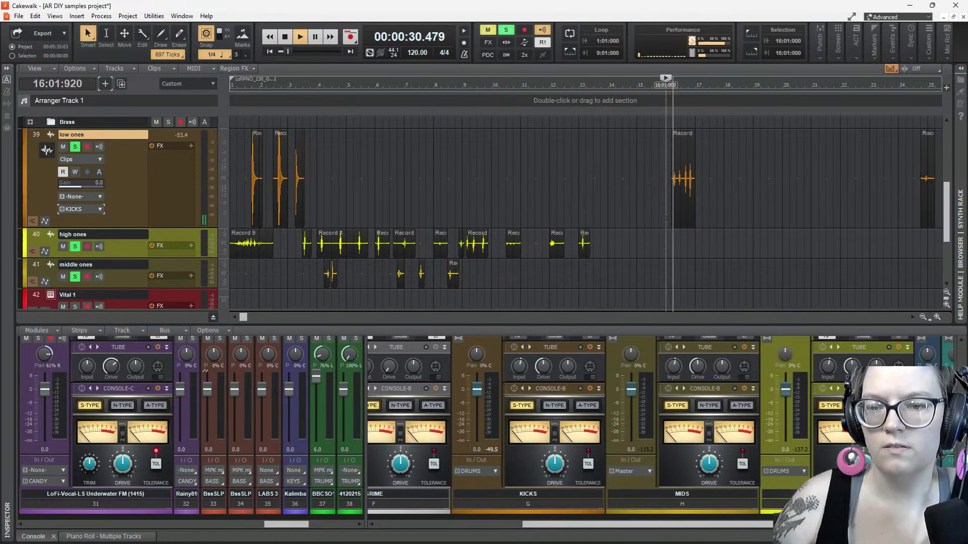
{"action": "key", "text": "space"}
{"action": "left_click_drag", "start_coordinate": [684, 212], "coordinate": [489, 282]}
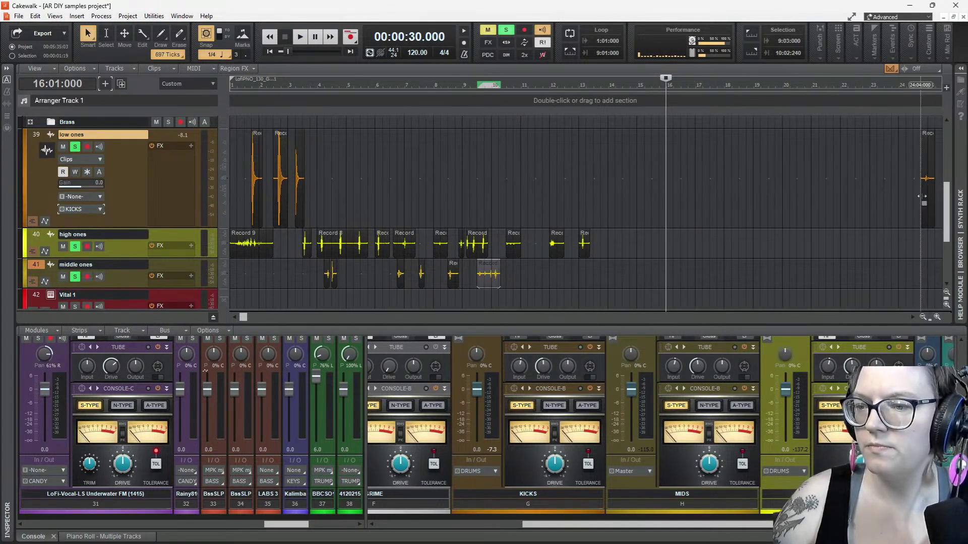
Audition the low ones clip from 24:04:000, then move the clips between bars 24 and 34 together to start at 13:04:000
{"action": "left_click", "coordinate": [919, 196]}
{"action": "key", "text": "space"}
{"action": "key", "text": "space"}
{"action": "scroll", "coordinate": [538, 236], "scroll_direction": "left", "scroll_amount": 5}
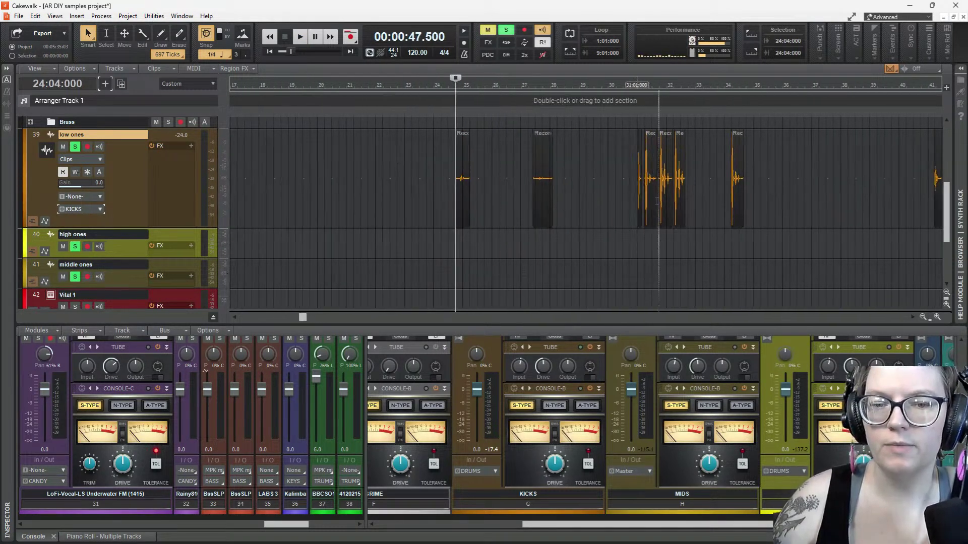
{"action": "left_click_drag", "start_coordinate": [786, 174], "coordinate": [414, 168]}
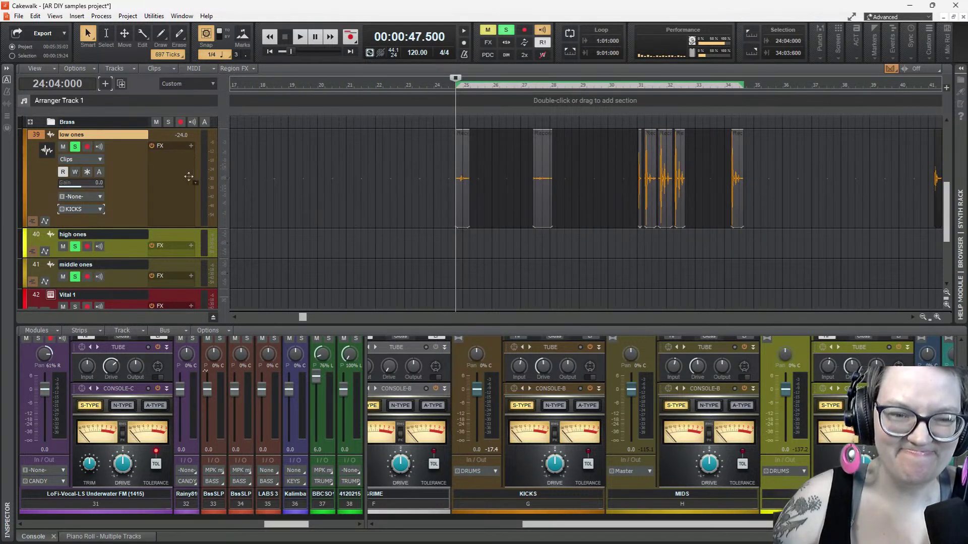
{"action": "left_click_drag", "start_coordinate": [231, 179], "coordinate": [605, 179]}
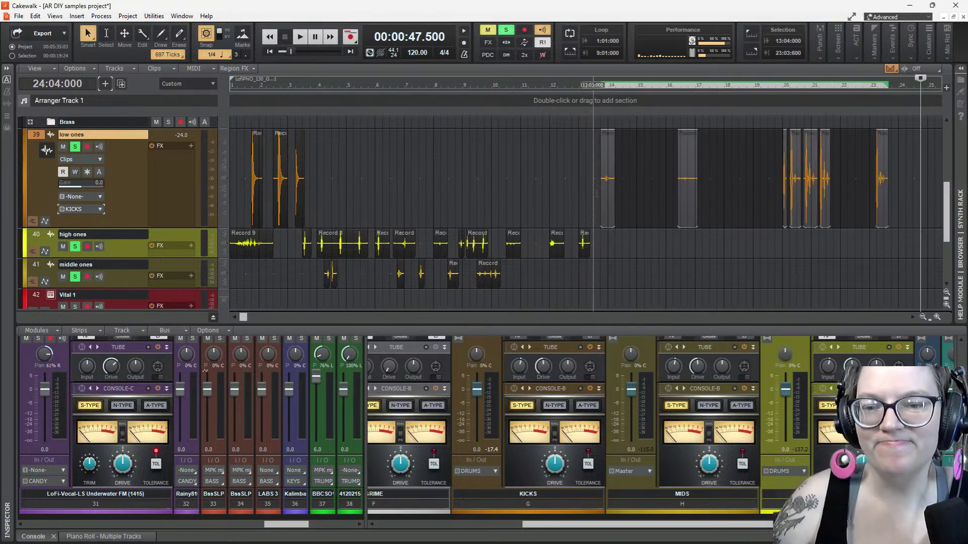
Audition the low ones clip from 13:03:000 and move it to the high ones track at 13:03:000
{"action": "left_click", "coordinate": [597, 193]}
{"action": "key", "text": "space"}
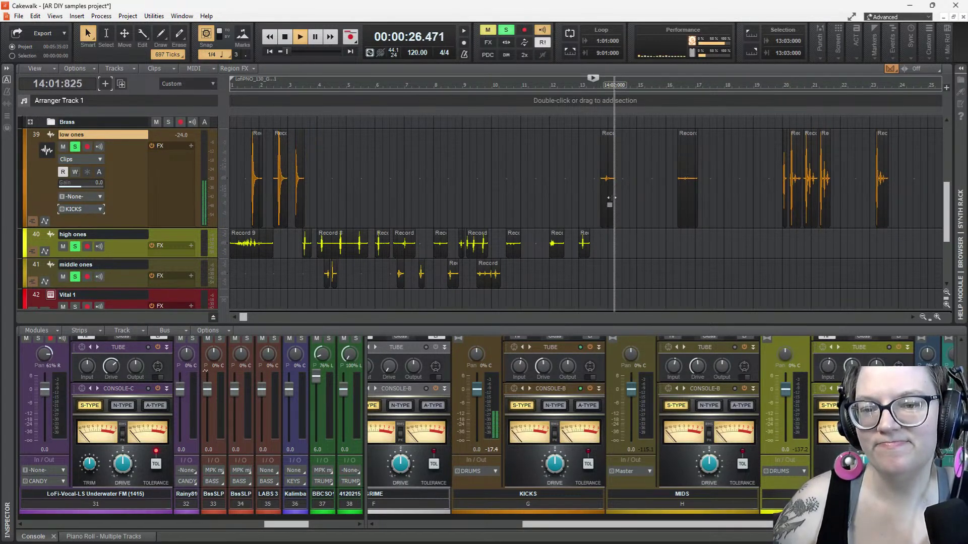
{"action": "key", "text": "space"}
{"action": "left_click_drag", "start_coordinate": [608, 177], "coordinate": [601, 241]}
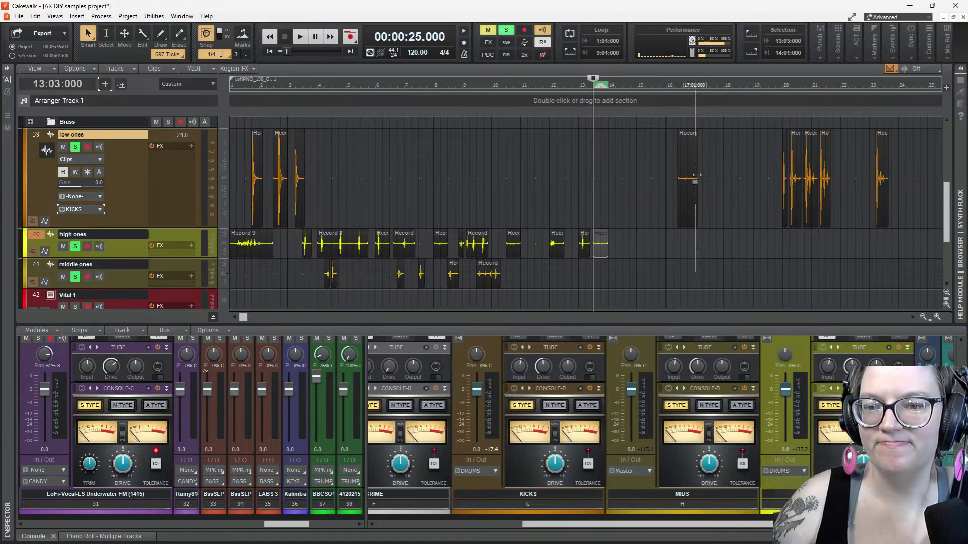
Audition the low ones clip from 16:02:000 and move it to the high ones track at 14:02:000
{"action": "left_click", "coordinate": [673, 194]}
{"action": "key", "text": "space"}
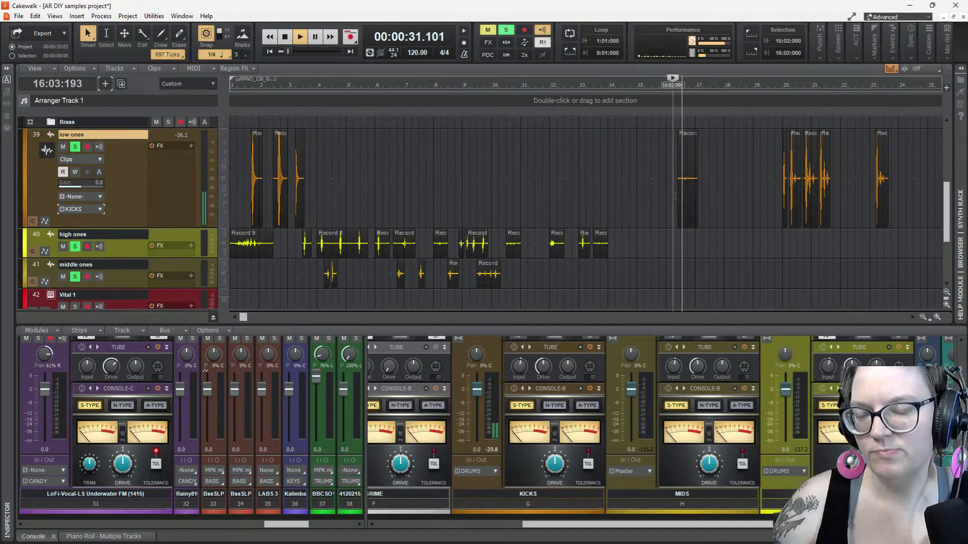
{"action": "key", "text": "space"}
{"action": "left_click_drag", "start_coordinate": [692, 159], "coordinate": [630, 243]}
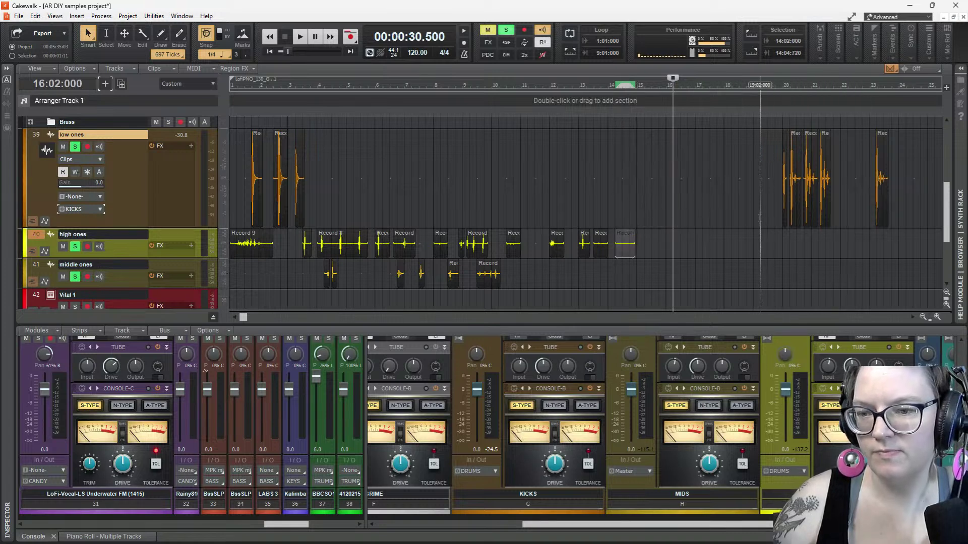
Audition the low ones clips from 19:04:000 and move the group between bars 20 and 23 to the high ones track in bar 15
{"action": "left_click", "coordinate": [781, 188]}
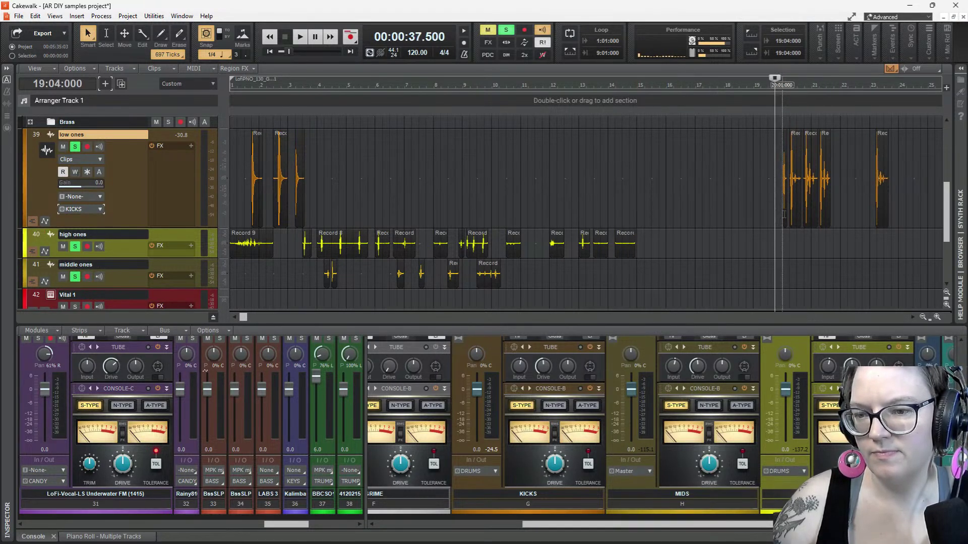
{"action": "key", "text": "space"}
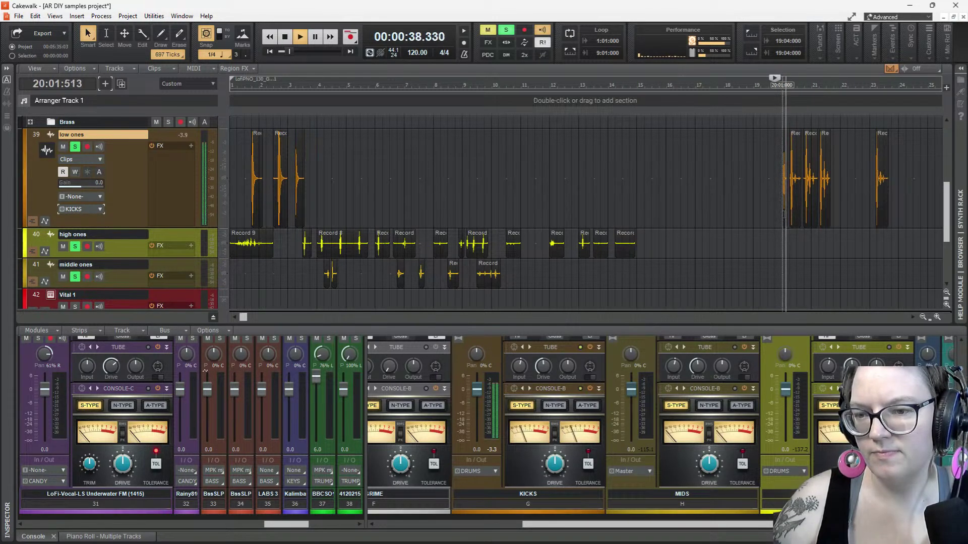
{"action": "key", "text": "space"}
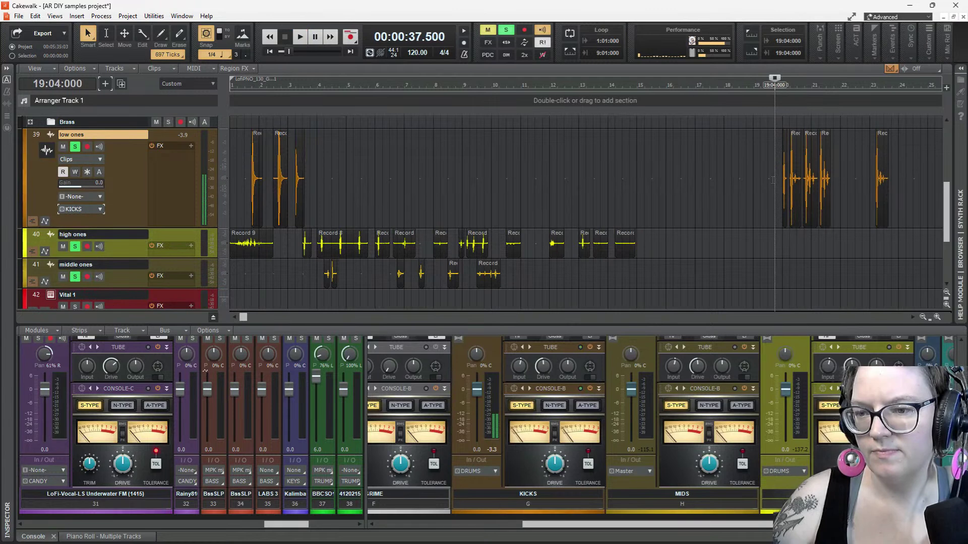
{"action": "left_click_drag", "start_coordinate": [772, 179], "coordinate": [908, 196]}
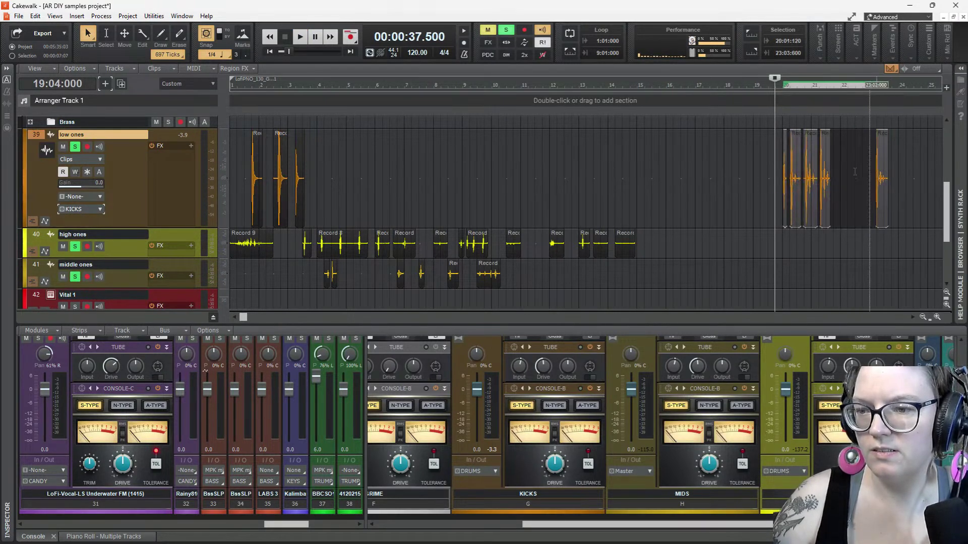
{"action": "left_click_drag", "start_coordinate": [826, 147], "coordinate": [689, 247]}
Audition the moved high ones clips from 15:02:000 and shift the last one earlier to 17:01:000
{"action": "left_click", "coordinate": [644, 220]}
{"action": "key", "text": "space"}
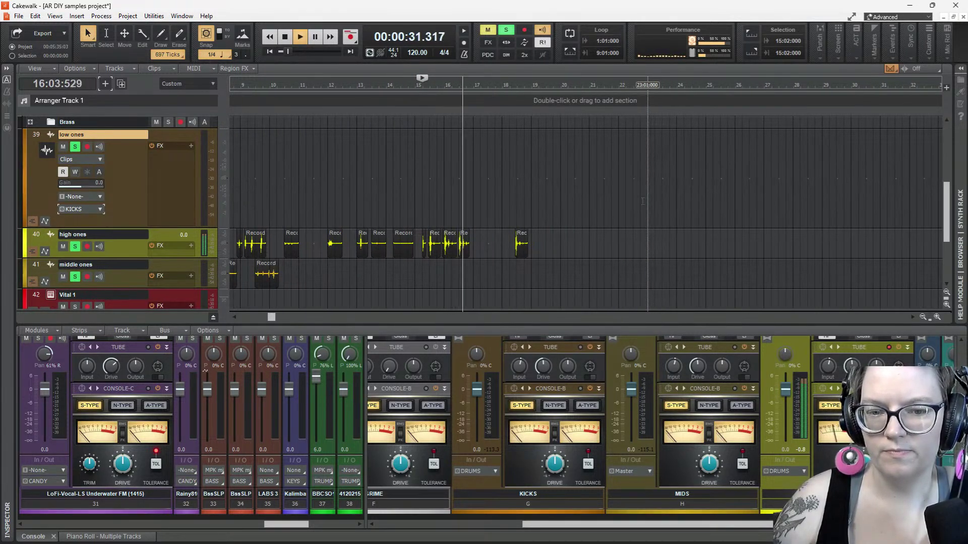
{"action": "key", "text": "space"}
{"action": "left_click_drag", "start_coordinate": [520, 239], "coordinate": [477, 240]}
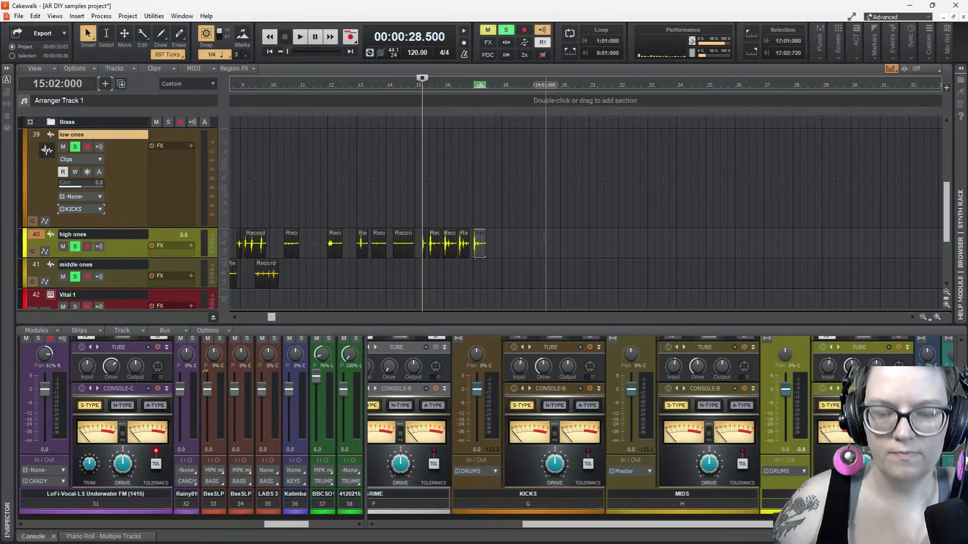
Select the two low ones clips between bars 41 and 43 and move them earlier on the same track to 17:04:000
{"action": "scroll", "coordinate": [621, 219], "scroll_direction": "down", "scroll_amount": 2}
{"action": "right_click", "coordinate": [767, 204]}
{"action": "left_click", "coordinate": [788, 197]}
{"action": "left_click_drag", "start_coordinate": [735, 186], "coordinate": [715, 185]}
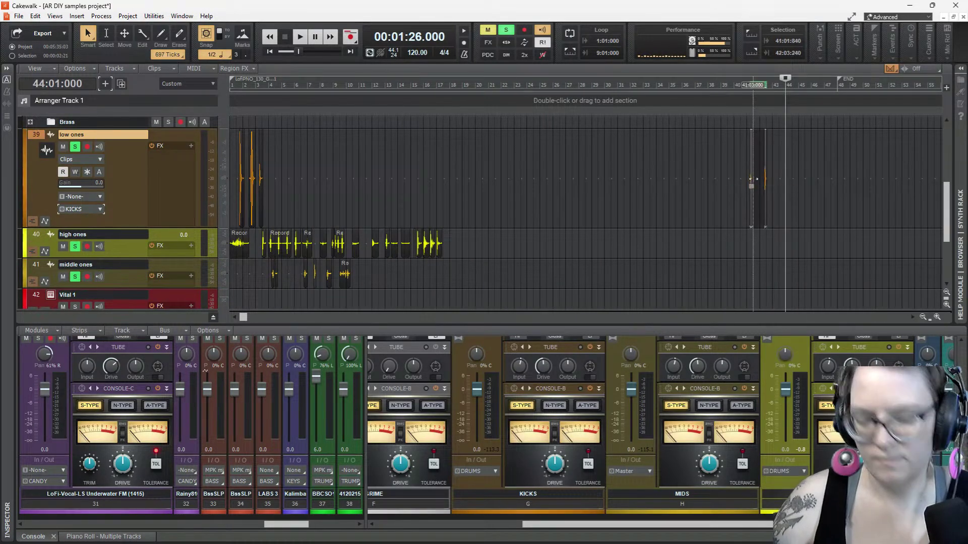
{"action": "scroll", "coordinate": [752, 186], "scroll_direction": "up", "scroll_amount": 1}
{"action": "scroll", "coordinate": [637, 172], "scroll_direction": "up", "scroll_amount": 1}
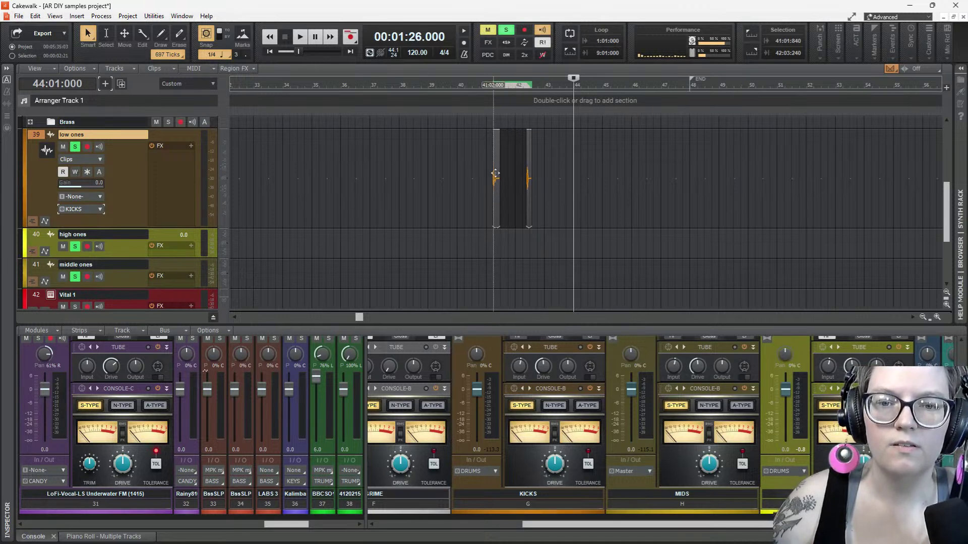
{"action": "scroll", "coordinate": [232, 198], "scroll_direction": "left", "scroll_amount": 20}
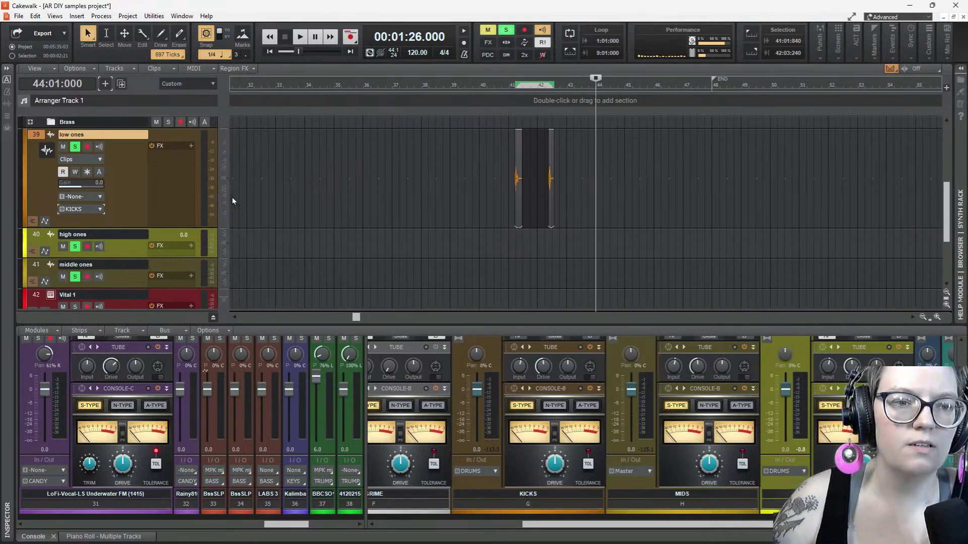
{"action": "scroll", "coordinate": [234, 197], "scroll_direction": "left", "scroll_amount": 14}
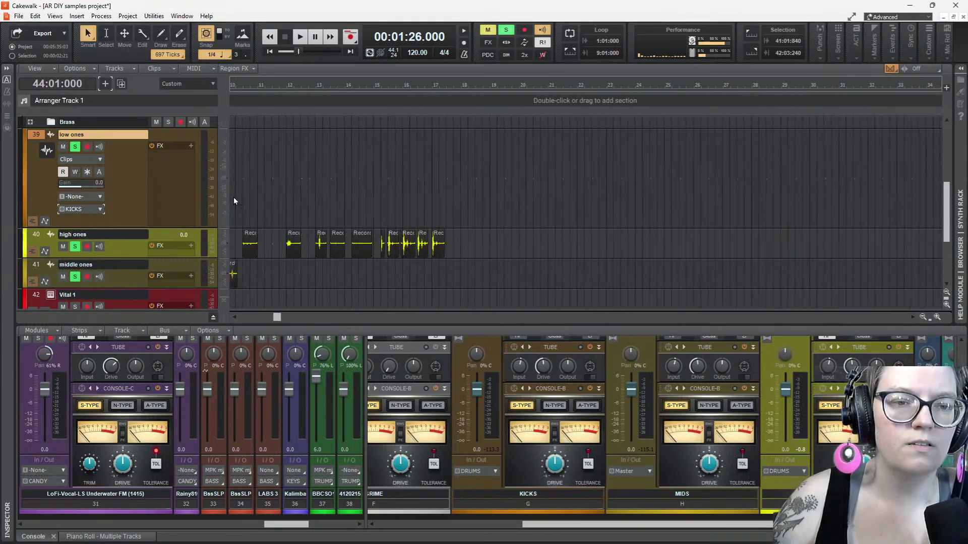
{"action": "left_click_drag", "start_coordinate": [398, 206], "coordinate": [607, 217]}
Audition the low ones clips from 17:04:000 and 18:04:000 and move both to the high ones track at 17:04:000
{"action": "key", "text": "space"}
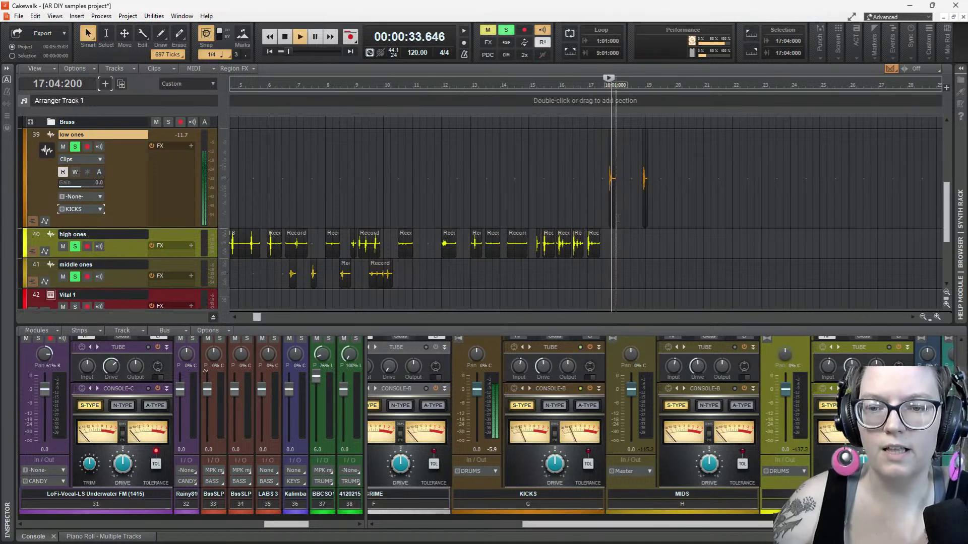
{"action": "key", "text": "space"}
{"action": "left_click", "coordinate": [639, 221]}
{"action": "key", "text": "space"}
{"action": "key", "text": "space"}
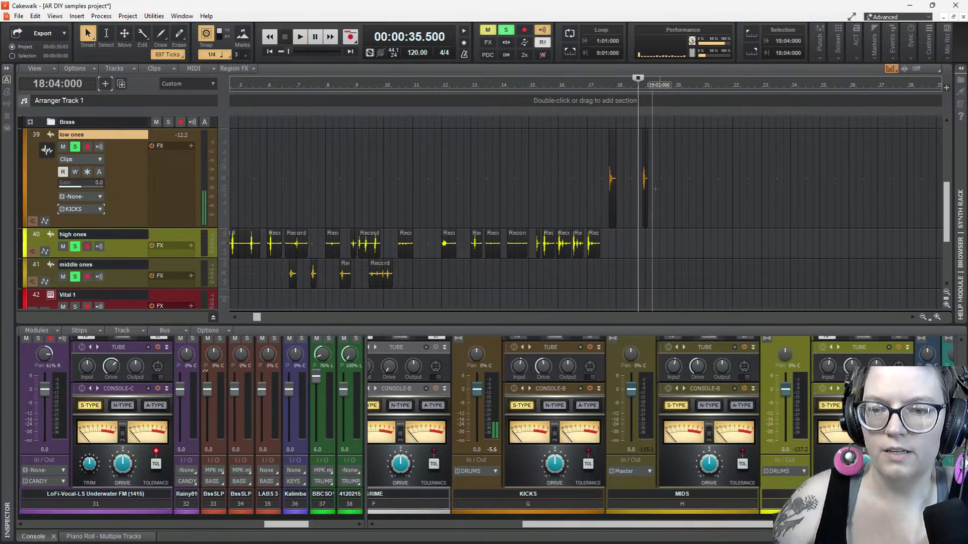
{"action": "left_click", "coordinate": [616, 174]}
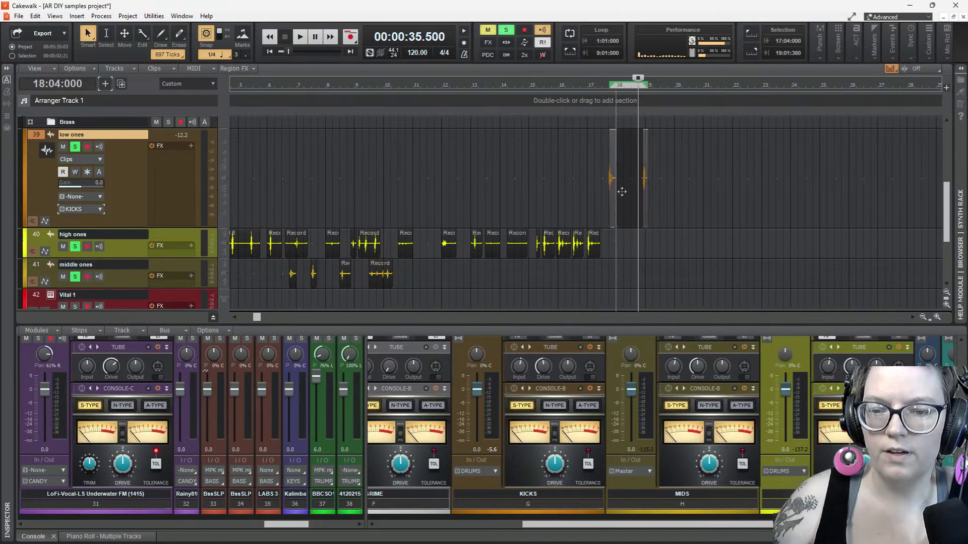
{"action": "left_click_drag", "start_coordinate": [610, 245], "coordinate": [611, 245]}
Audition the stray low ones clip at 153:02:240 and move it to the high ones track at 20:01:000
{"action": "scroll", "coordinate": [792, 179], "scroll_direction": "down", "scroll_amount": 8}
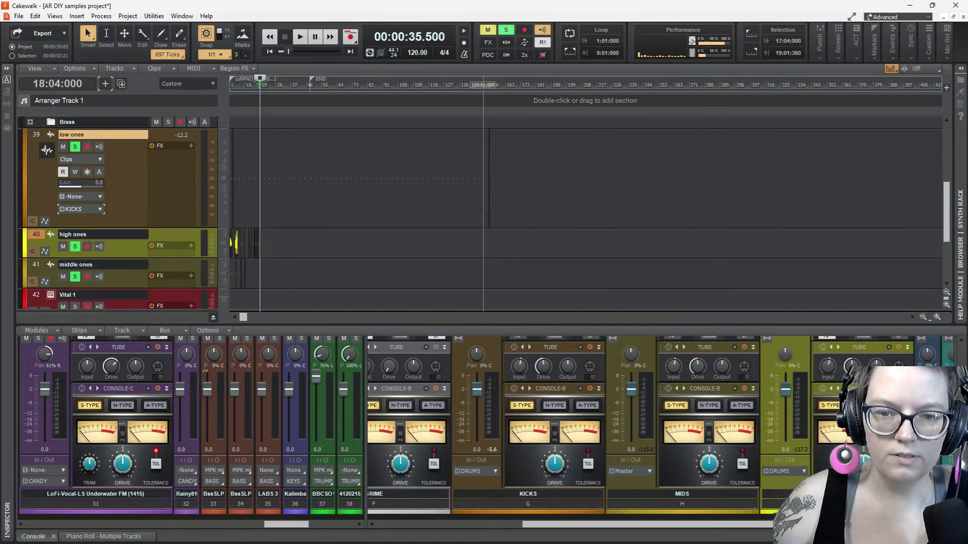
{"action": "scroll", "coordinate": [485, 214], "scroll_direction": "up", "scroll_amount": 3}
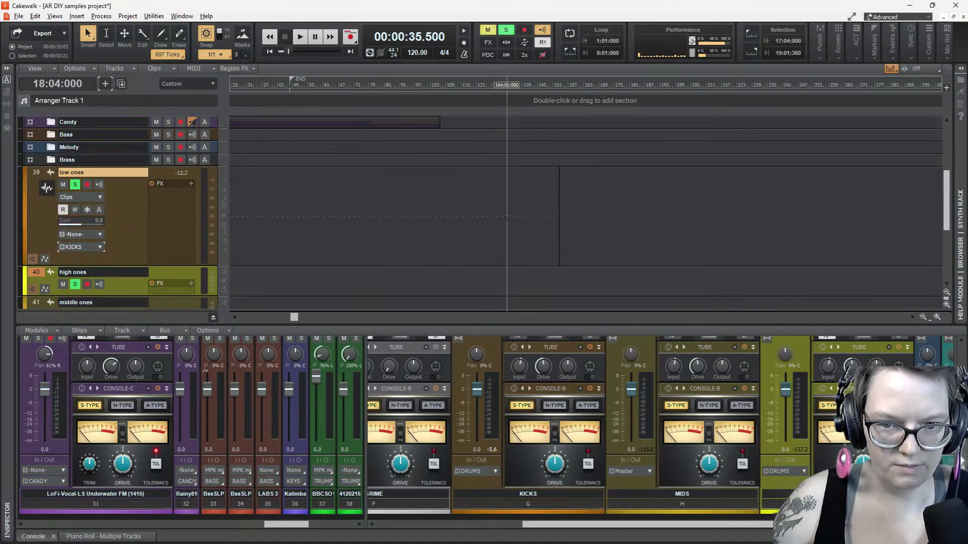
{"action": "left_click", "coordinate": [551, 216]}
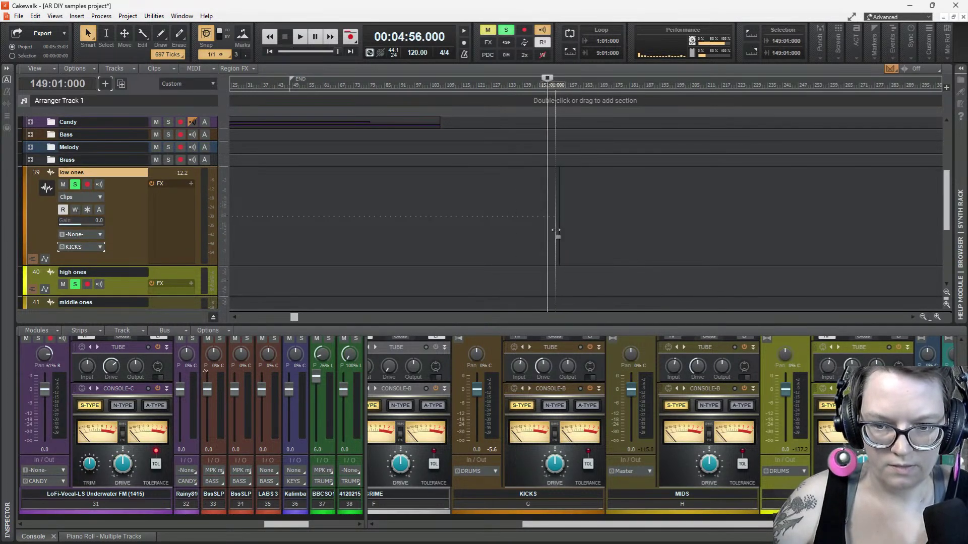
{"action": "scroll", "coordinate": [619, 242], "scroll_direction": "up", "scroll_amount": 3}
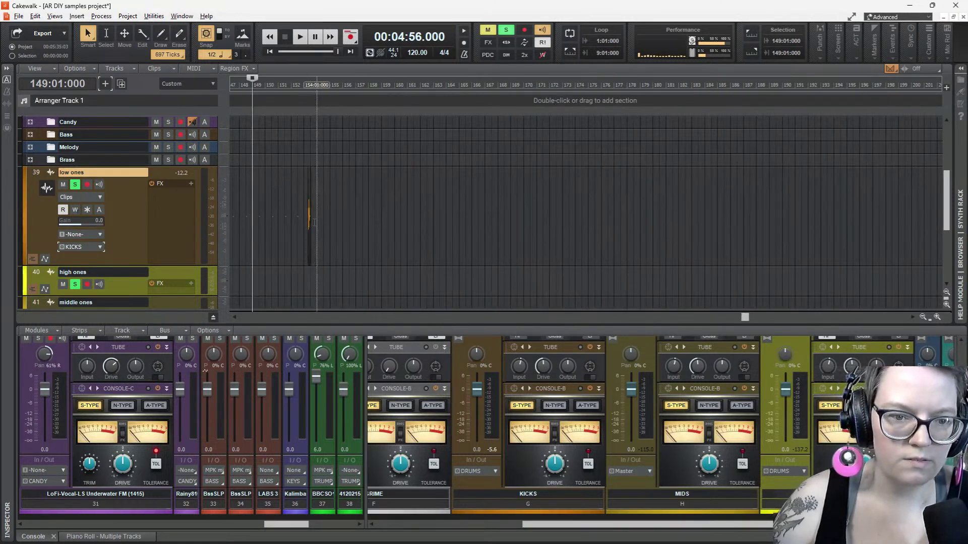
{"action": "scroll", "coordinate": [308, 229], "scroll_direction": "up", "scroll_amount": 4}
{"action": "left_click", "coordinate": [288, 244]}
{"action": "key", "text": "space"}
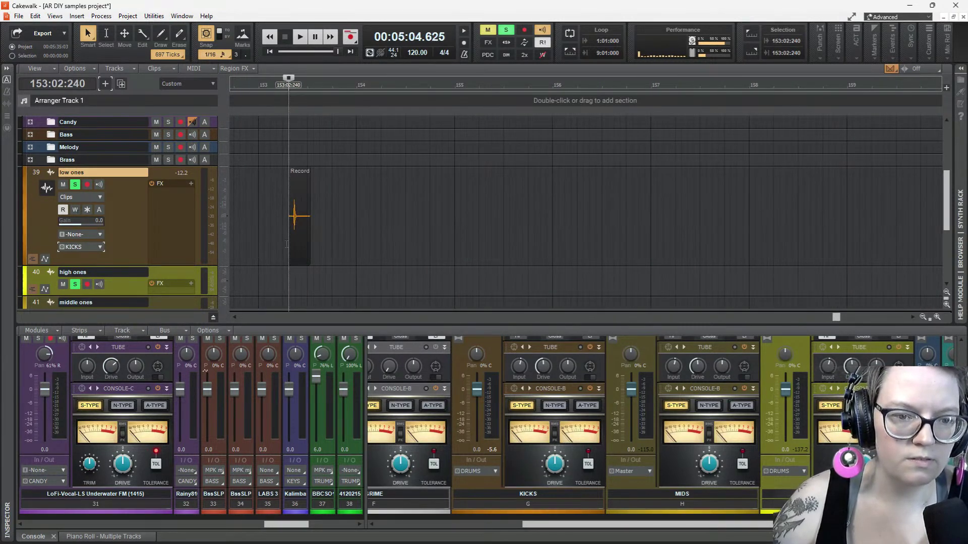
{"action": "key", "text": "space"}
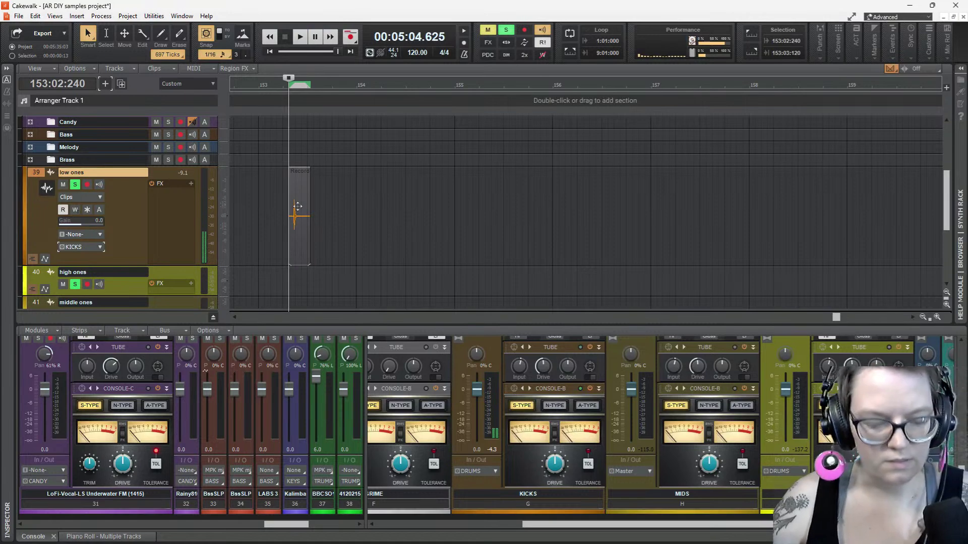
{"action": "scroll", "coordinate": [359, 219], "scroll_direction": "down", "scroll_amount": 6}
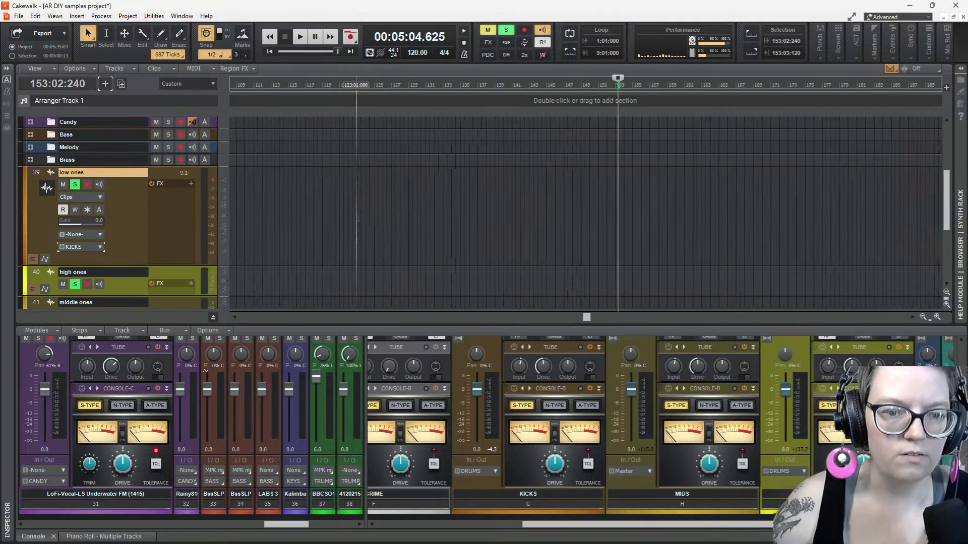
{"action": "scroll", "coordinate": [358, 218], "scroll_direction": "left", "scroll_amount": 10}
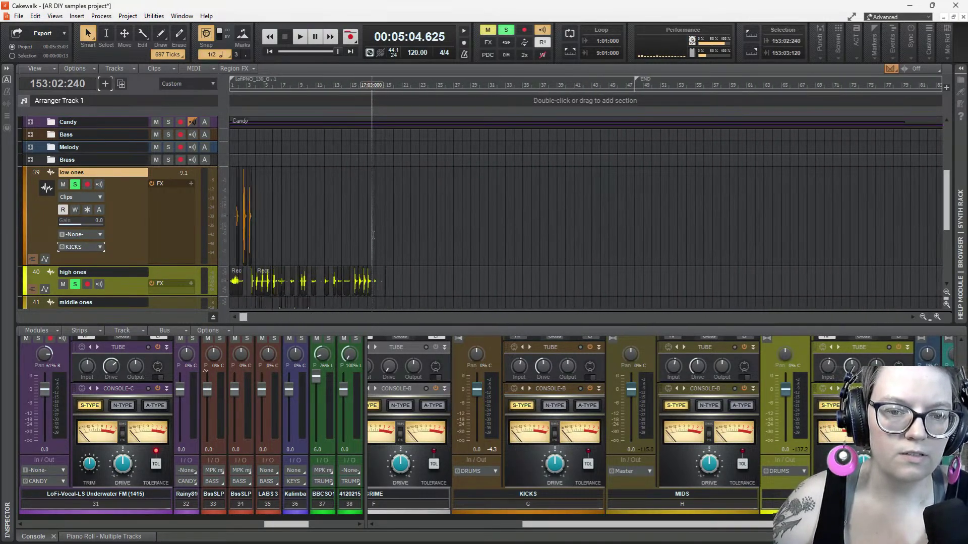
{"action": "left_click", "coordinate": [393, 292]}
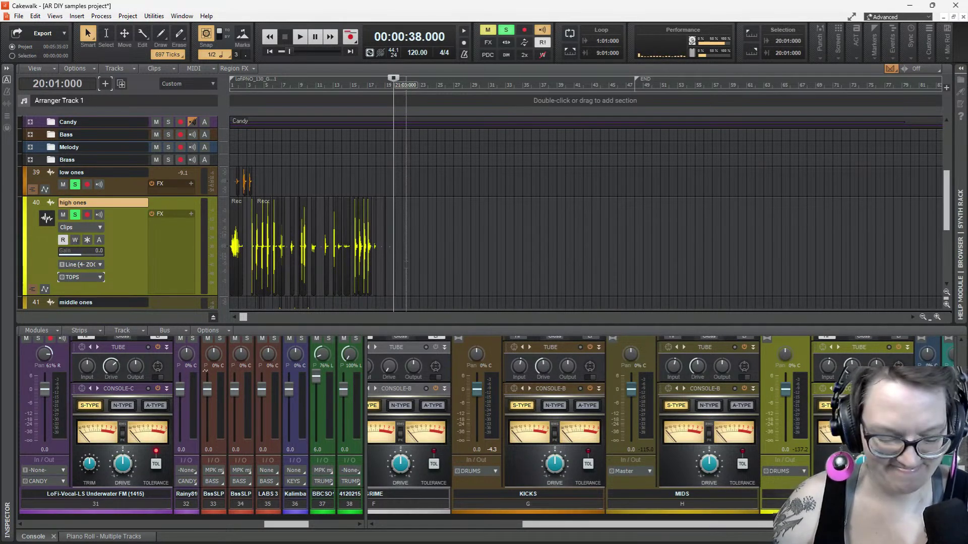
Unmute the Sitala 1 instrument track (track 3)
{"action": "scroll", "coordinate": [406, 262], "scroll_direction": "up", "scroll_amount": 4}
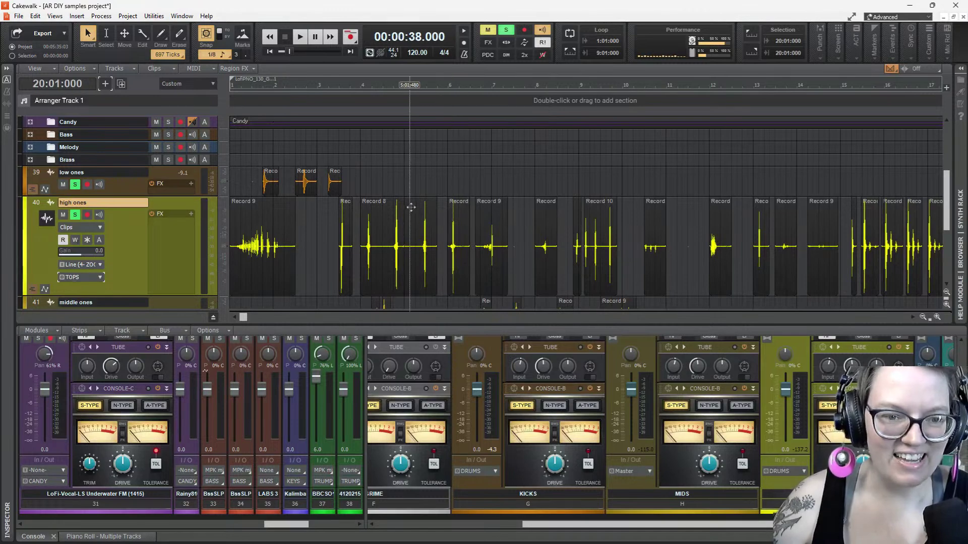
{"action": "scroll", "coordinate": [405, 215], "scroll_direction": "down", "scroll_amount": 3}
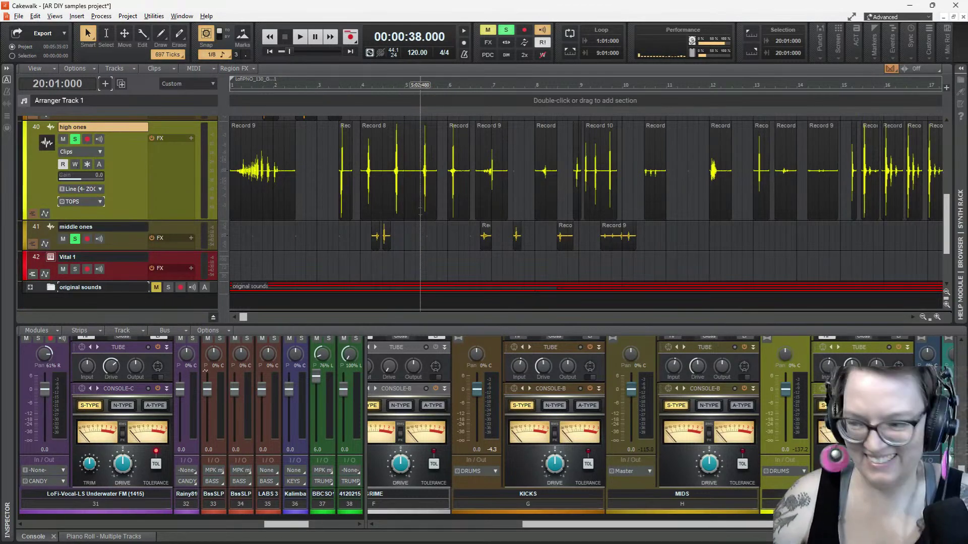
{"action": "scroll", "coordinate": [420, 211], "scroll_direction": "down", "scroll_amount": 2}
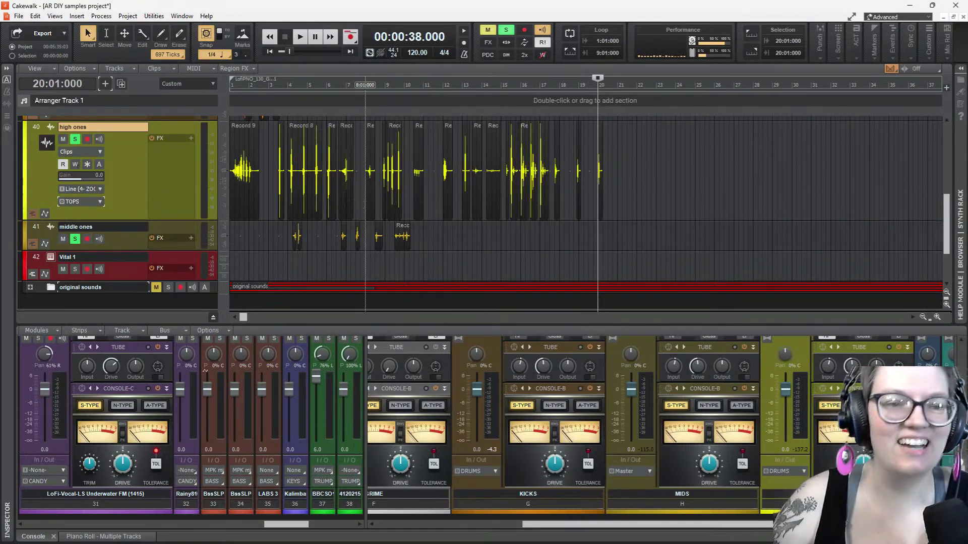
{"action": "scroll", "coordinate": [353, 211], "scroll_direction": "up", "scroll_amount": 5}
{"action": "scroll", "coordinate": [276, 236], "scroll_direction": "down", "scroll_amount": 3}
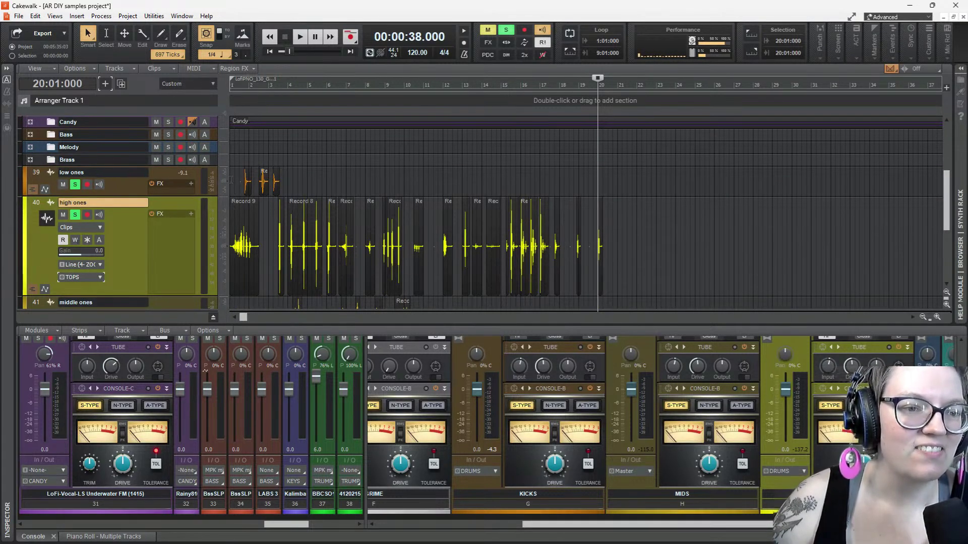
{"action": "scroll", "coordinate": [115, 184], "scroll_direction": "up", "scroll_amount": 5}
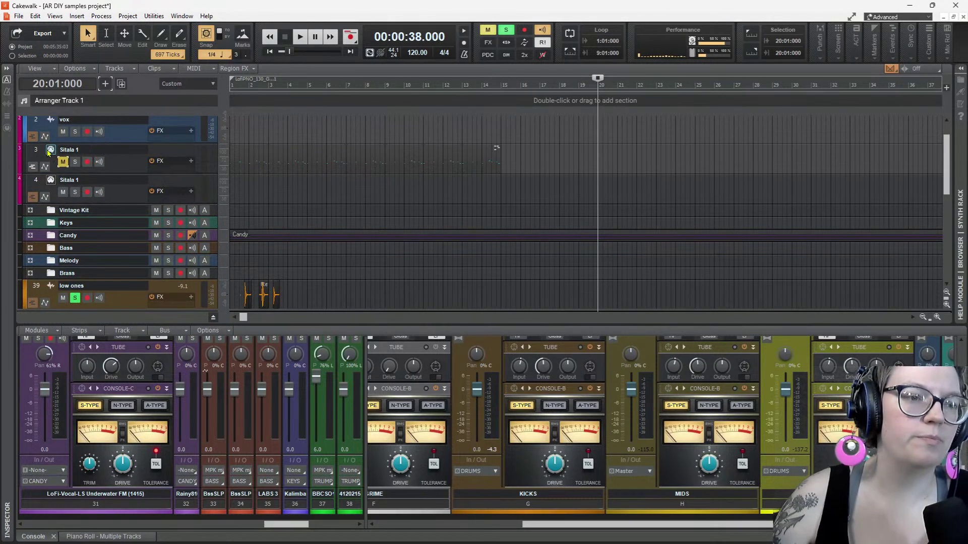
{"action": "left_click", "coordinate": [64, 167]}
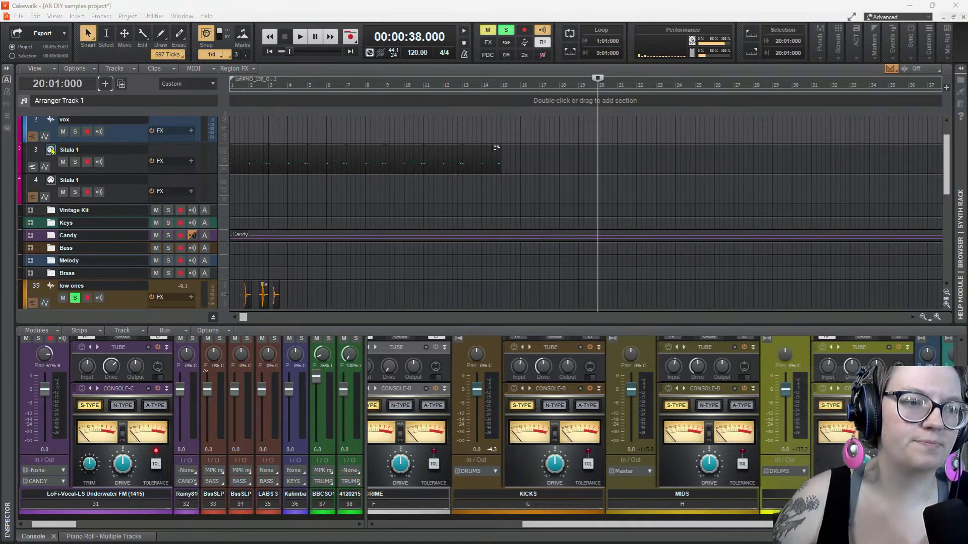
Open the Sitala sampler from track 3, clear all track solos and audition the first HipHop kick pad
{"action": "double_click", "coordinate": [52, 153]}
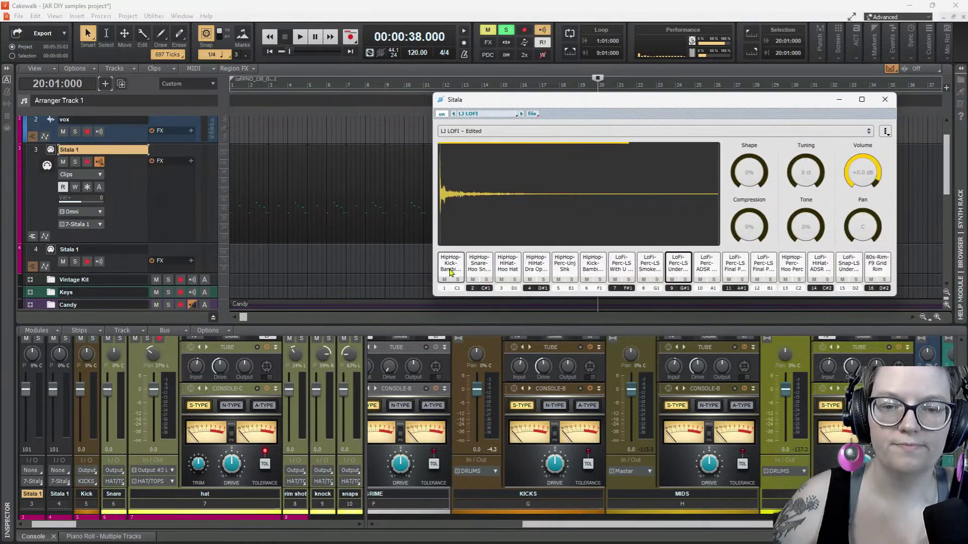
{"action": "left_click", "coordinate": [451, 273]}
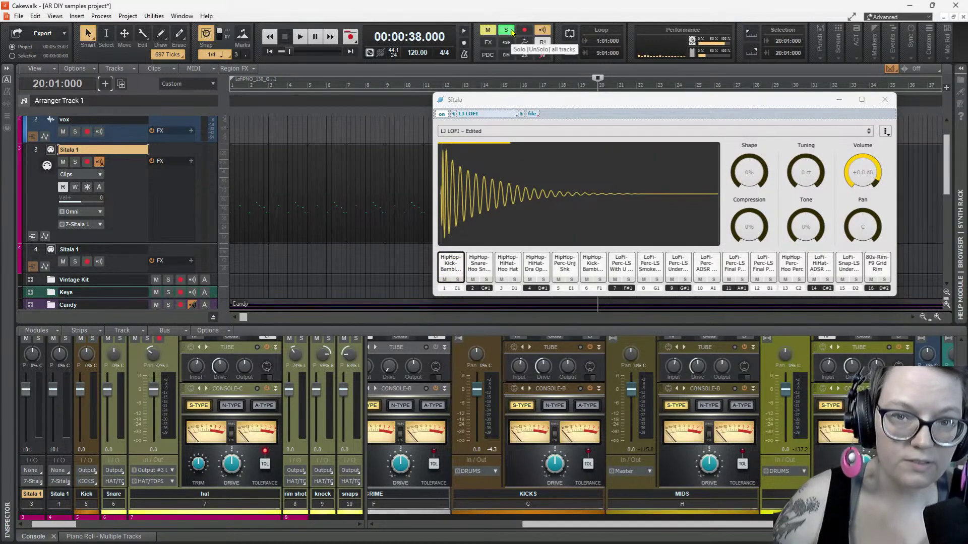
{"action": "left_click", "coordinate": [453, 272]}
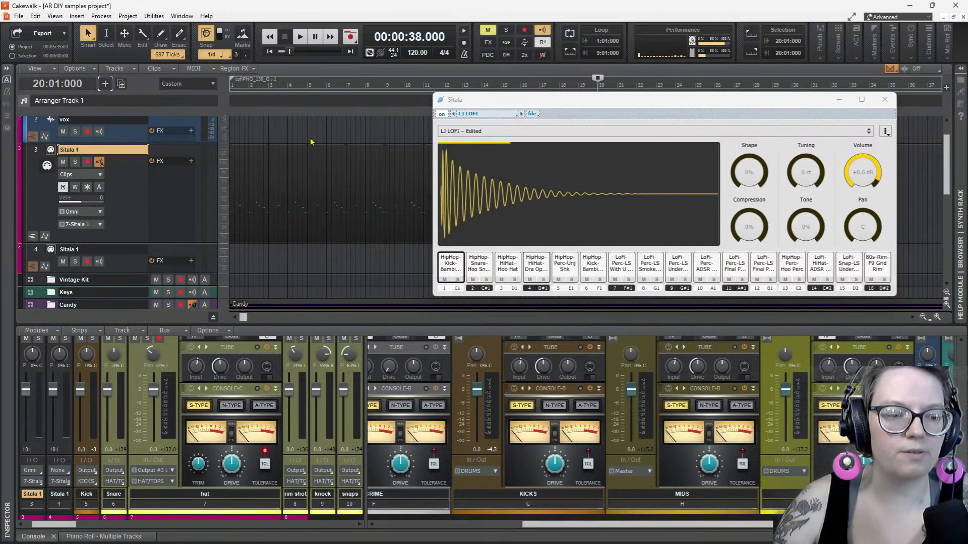
Enlarge the console and open the Kick strip's ProChannel EQ, keeping the Sitala window clear of the EQ graph
{"action": "left_click_drag", "start_coordinate": [300, 323], "coordinate": [301, 135]}
{"action": "scroll", "coordinate": [107, 249], "scroll_direction": "up", "scroll_amount": 3}
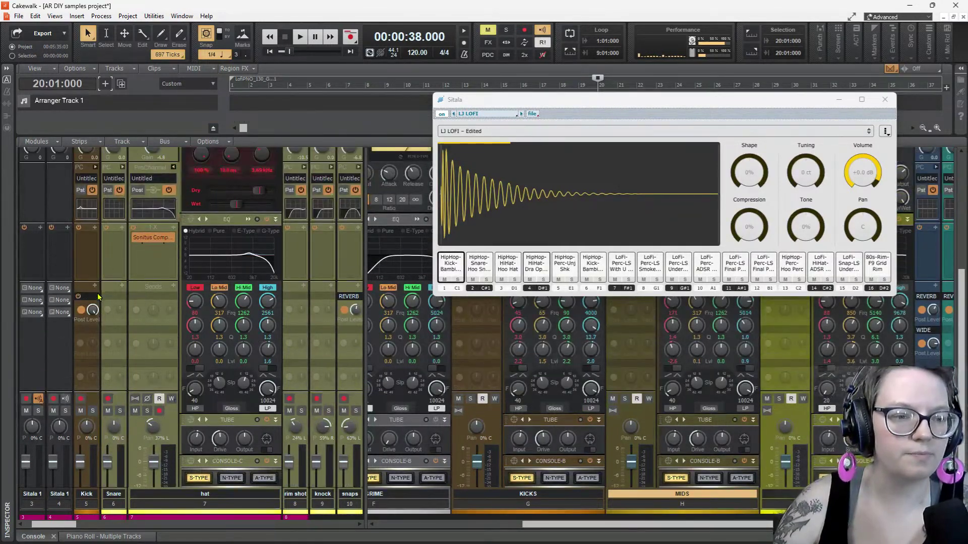
{"action": "left_click", "coordinate": [96, 167]}
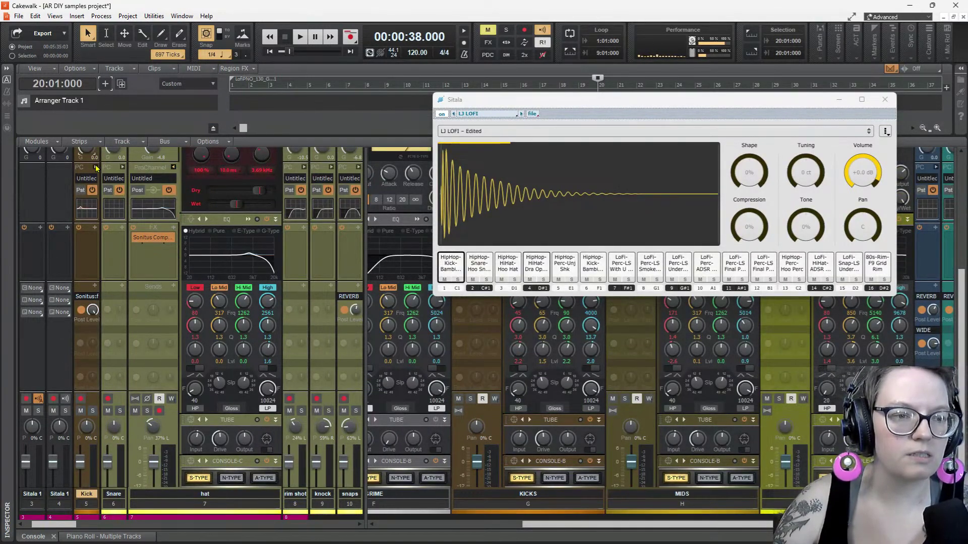
{"action": "left_click", "coordinate": [96, 168]}
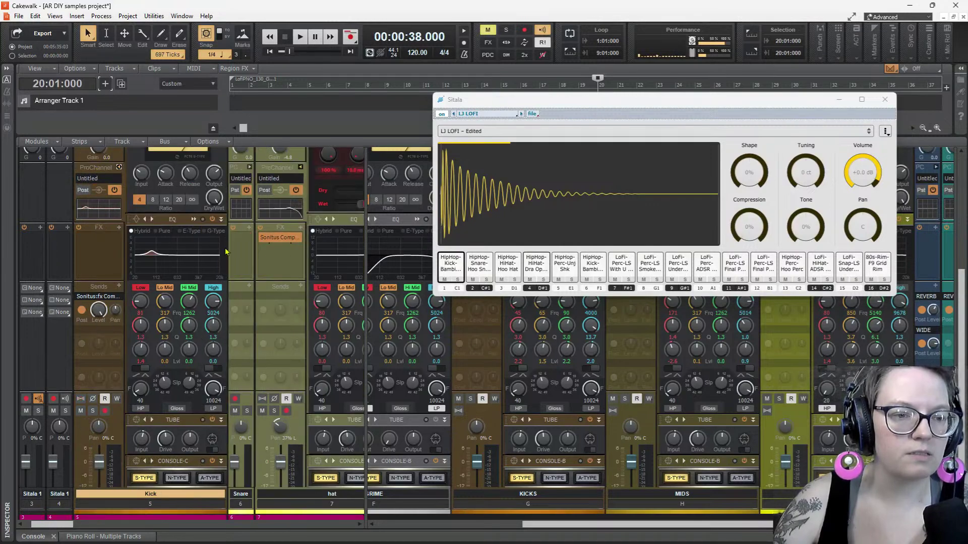
{"action": "double_click", "coordinate": [184, 272]}
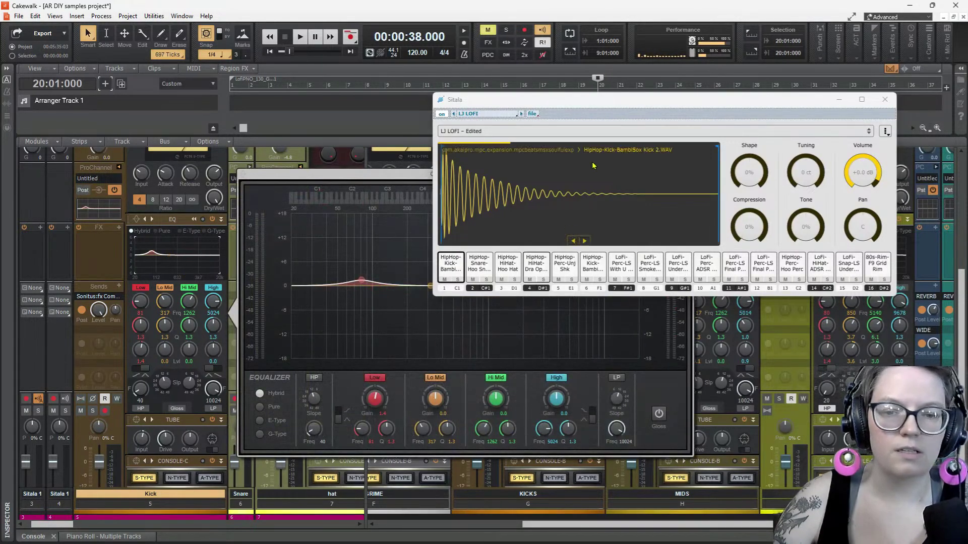
{"action": "left_click_drag", "start_coordinate": [608, 103], "coordinate": [210, 11]}
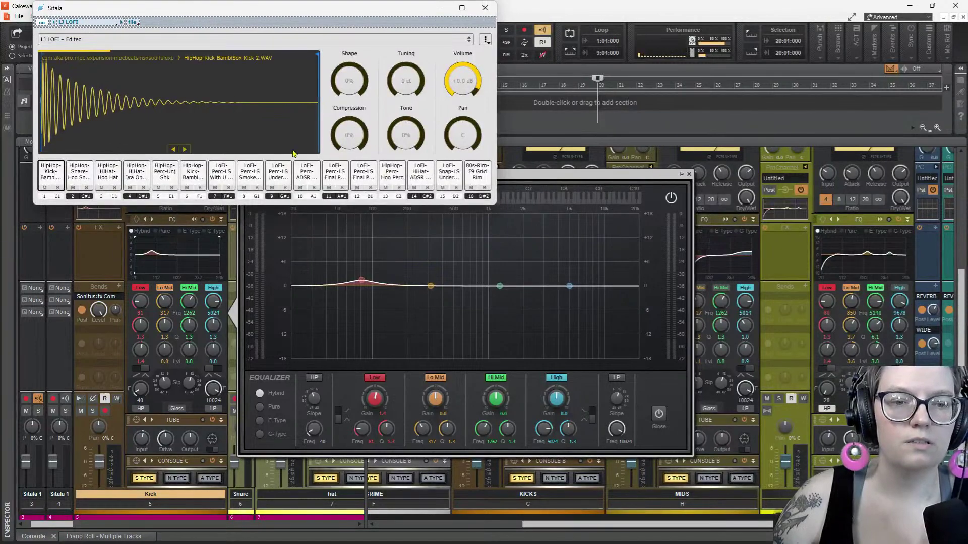
Trigger the Sitala kick pad repeatedly, with the snare pad once for comparison, and examine the kick's spectrum in the EQ
{"action": "left_click", "coordinate": [54, 182]}
{"action": "left_click", "coordinate": [54, 182]}
{"action": "left_click", "coordinate": [54, 182]}
{"action": "left_click", "coordinate": [54, 182]}
{"action": "left_click", "coordinate": [54, 182]}
{"action": "left_click", "coordinate": [54, 182]}
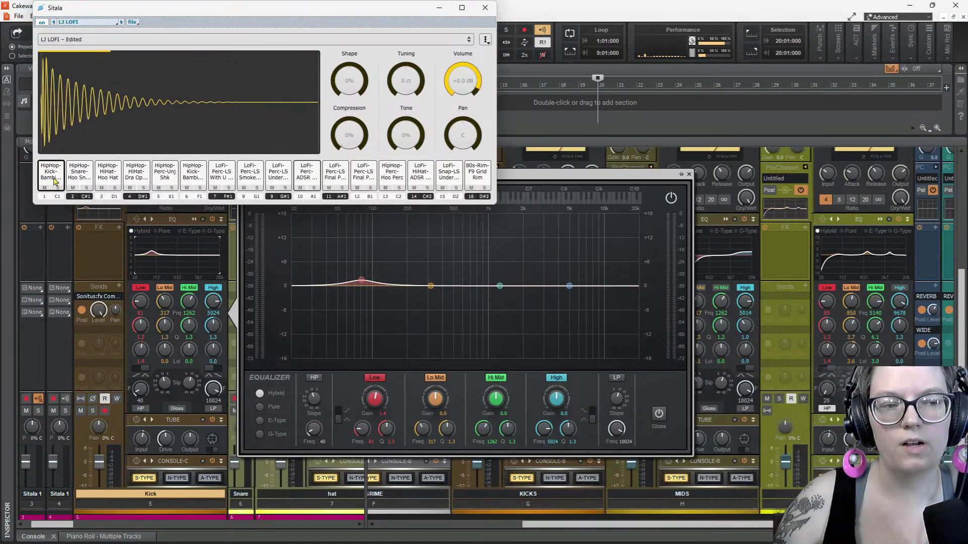
{"action": "left_click", "coordinate": [54, 181]}
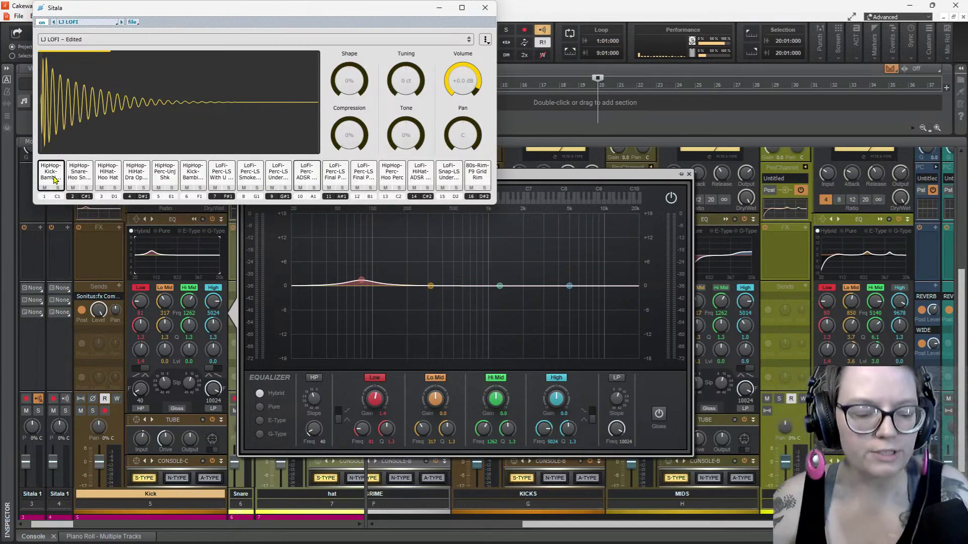
{"action": "left_click", "coordinate": [54, 180]}
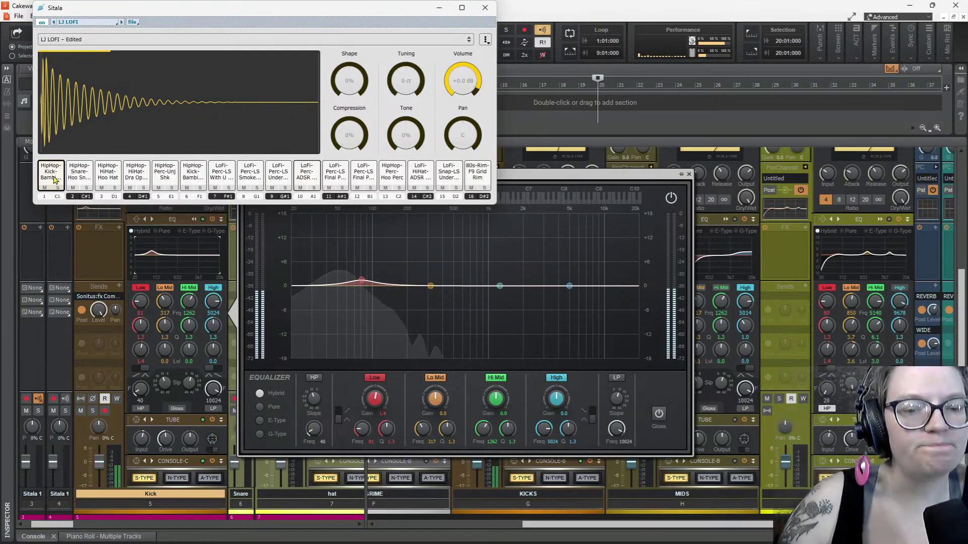
{"action": "left_click", "coordinate": [77, 179]}
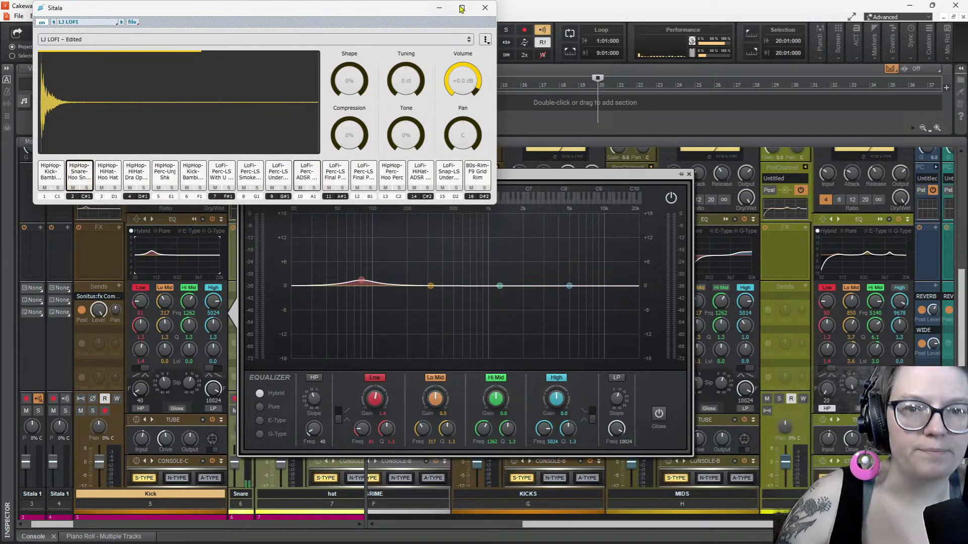
{"action": "left_click", "coordinate": [50, 174]}
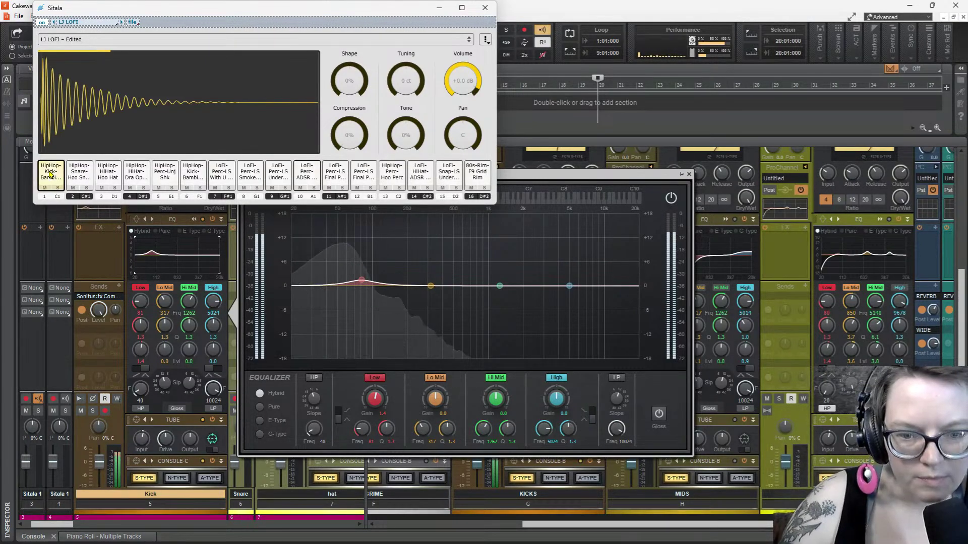
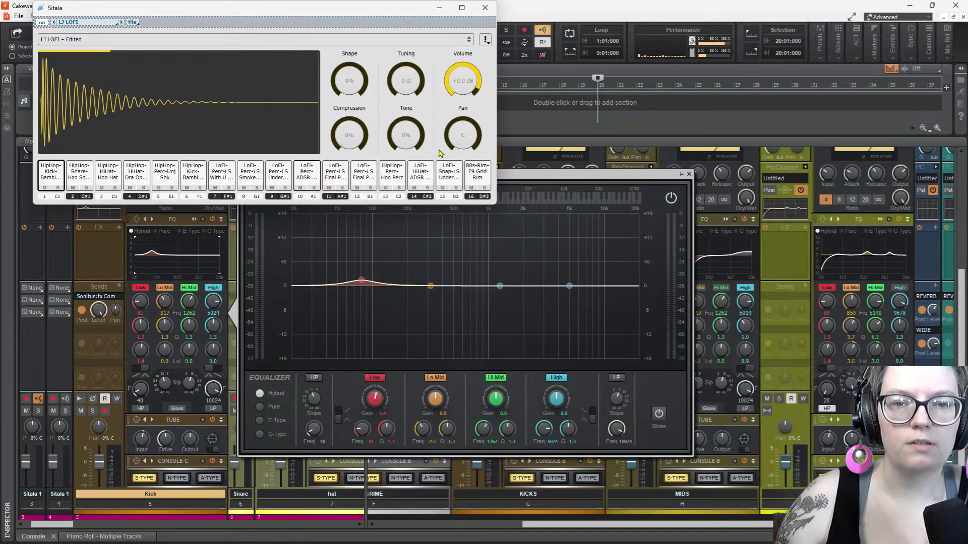
Put away the Sitala and QuadCurve Equalizer windows and shrink the console to reveal the low, high and middle ones tracks
{"action": "left_click", "coordinate": [440, 9]}
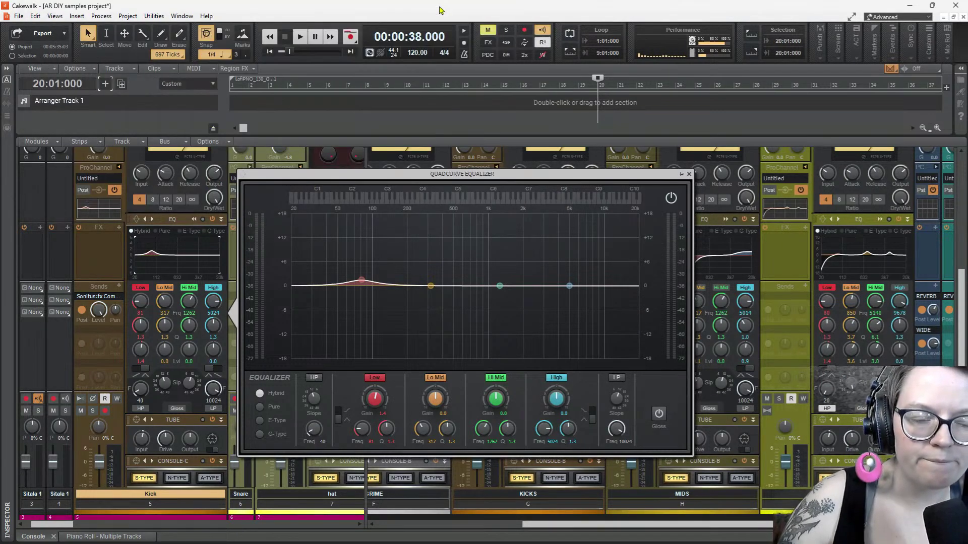
{"action": "left_click", "coordinate": [688, 175]}
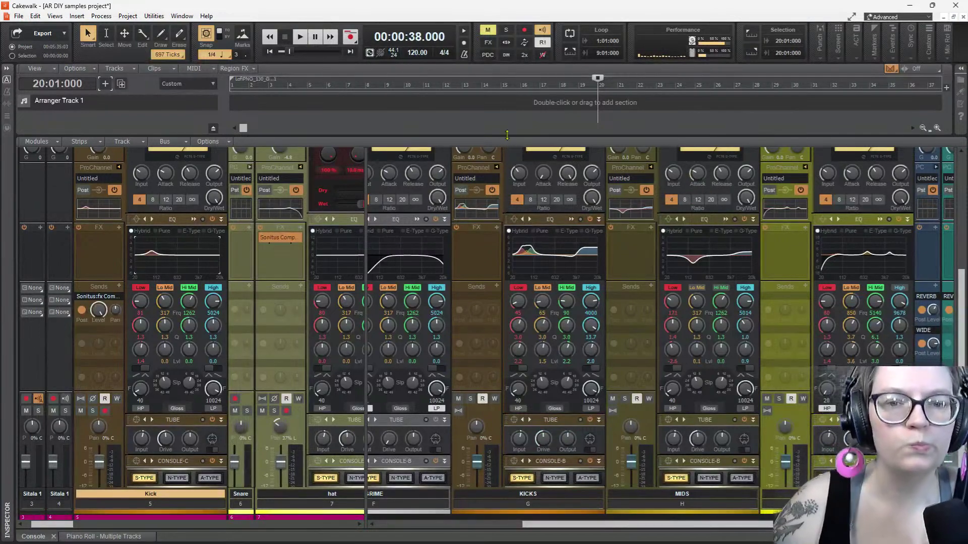
{"action": "left_click_drag", "start_coordinate": [507, 135], "coordinate": [505, 296]}
{"action": "scroll", "coordinate": [496, 148], "scroll_direction": "down", "scroll_amount": 5}
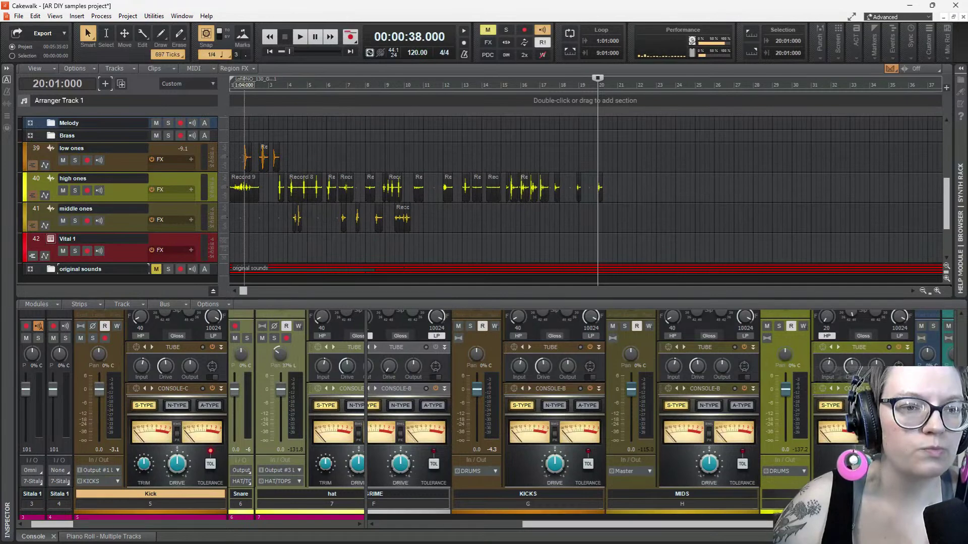
Solo the low ones track and audition its kick clips from 1:04:000
{"action": "left_click", "coordinate": [244, 83]}
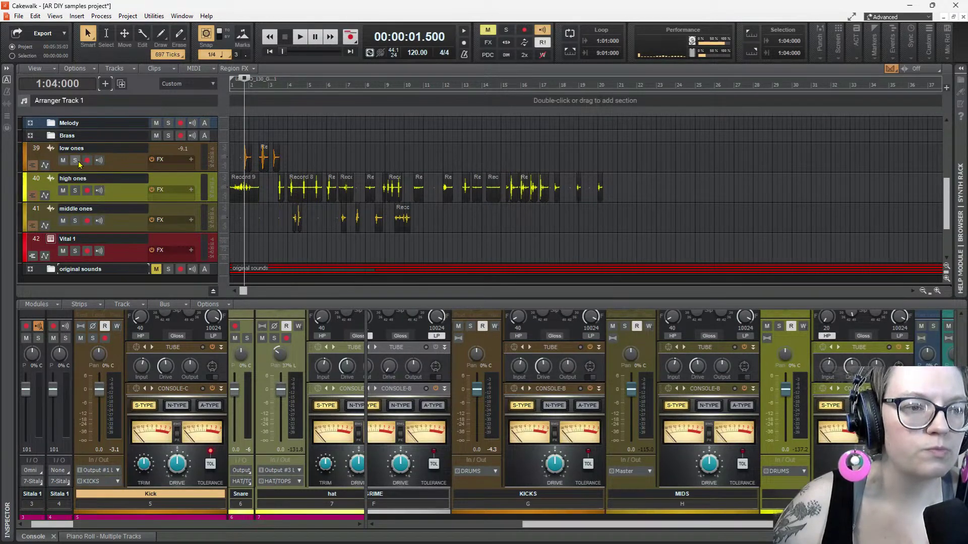
{"action": "left_click", "coordinate": [74, 160]}
{"action": "key", "text": "space"}
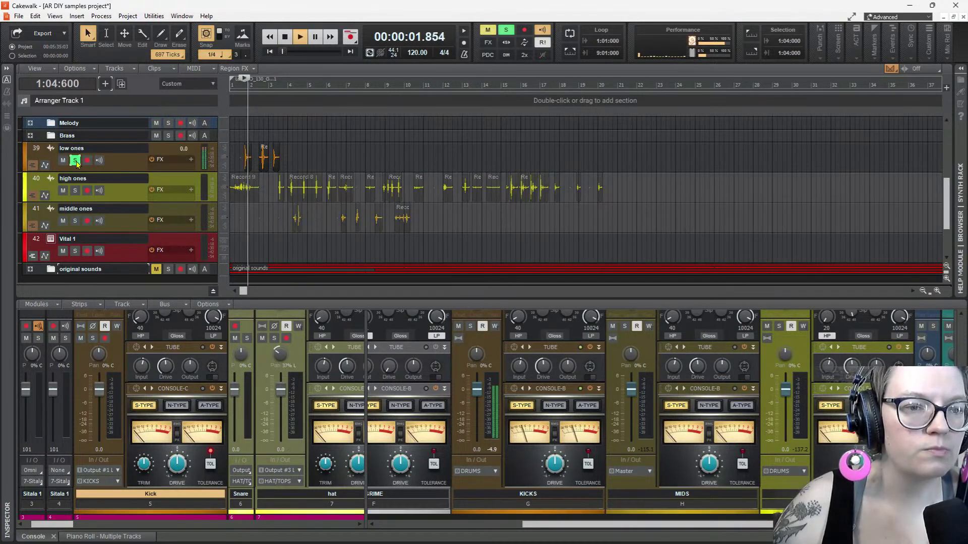
{"action": "key", "text": "space"}
{"action": "key", "text": "space"}
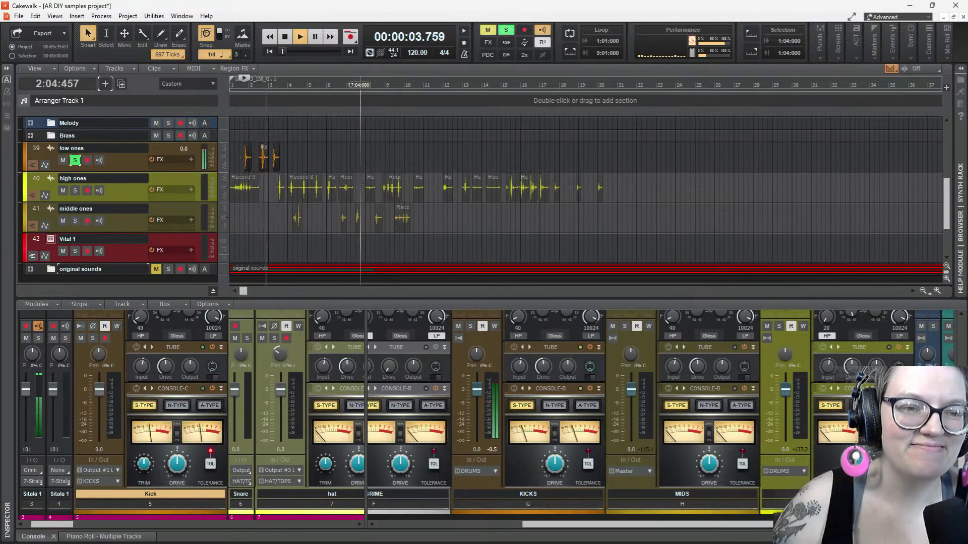
{"action": "key", "text": "space"}
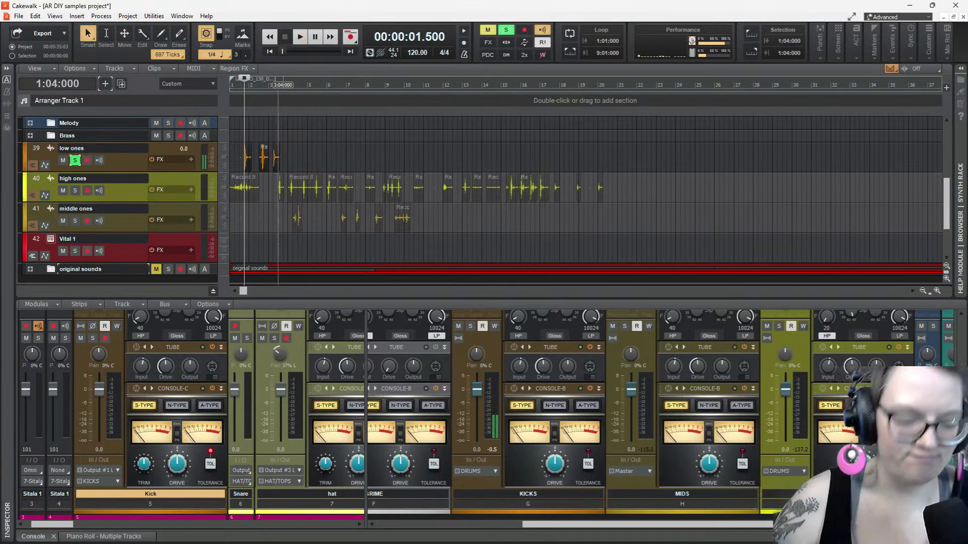
Audition the low ones track's third clip from 3:02:000 and its first clip again from 1:04:000
{"action": "scroll", "coordinate": [273, 84], "scroll_direction": "up", "scroll_amount": 4}
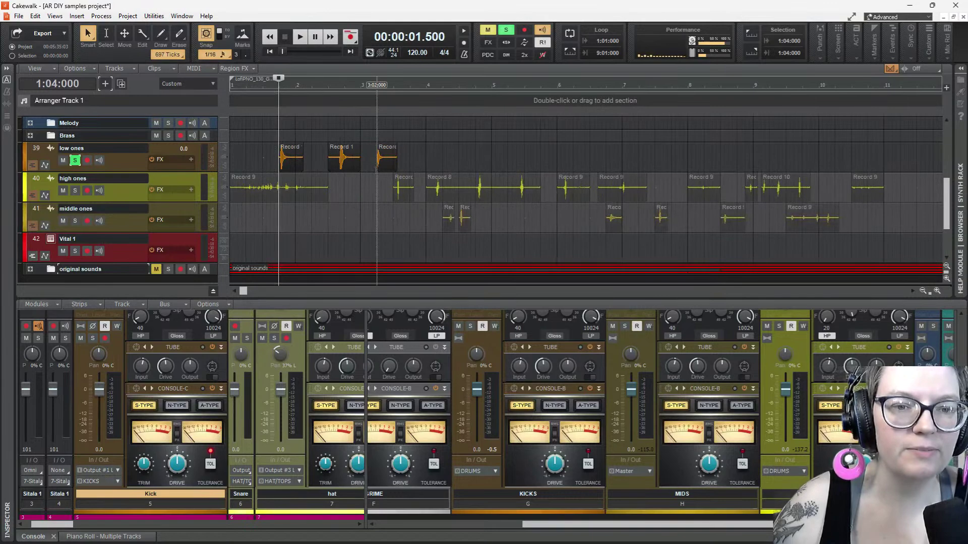
{"action": "key", "text": "space"}
{"action": "key", "text": "space"}
{"action": "key", "text": "space"}
{"action": "key", "text": "space"}
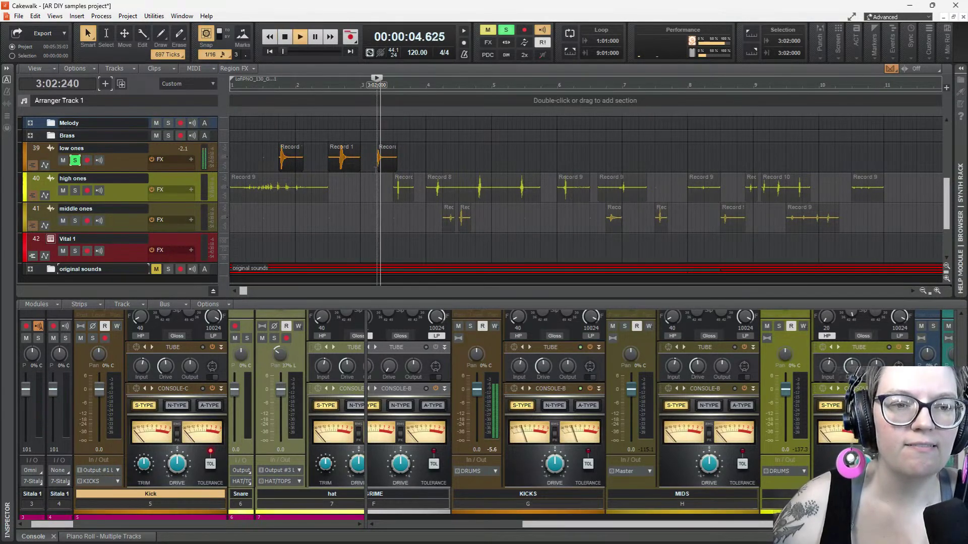
{"action": "left_click", "coordinate": [279, 153]}
{"action": "key", "text": "space"}
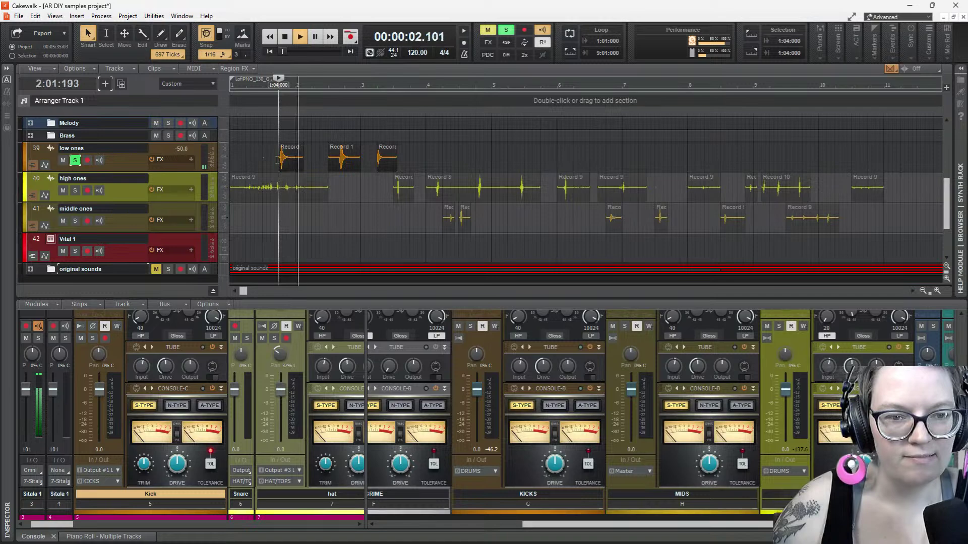
{"action": "key", "text": "space"}
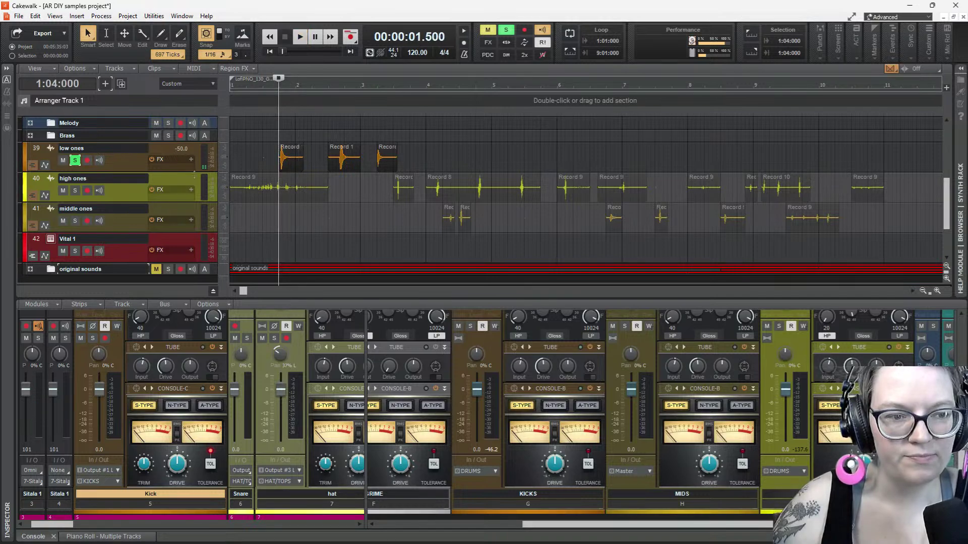
Enlarge the low ones track and move its third clip onto the first clip at 1:04:000
{"action": "right_click", "coordinate": [124, 161]}
{"action": "left_click", "coordinate": [110, 183]}
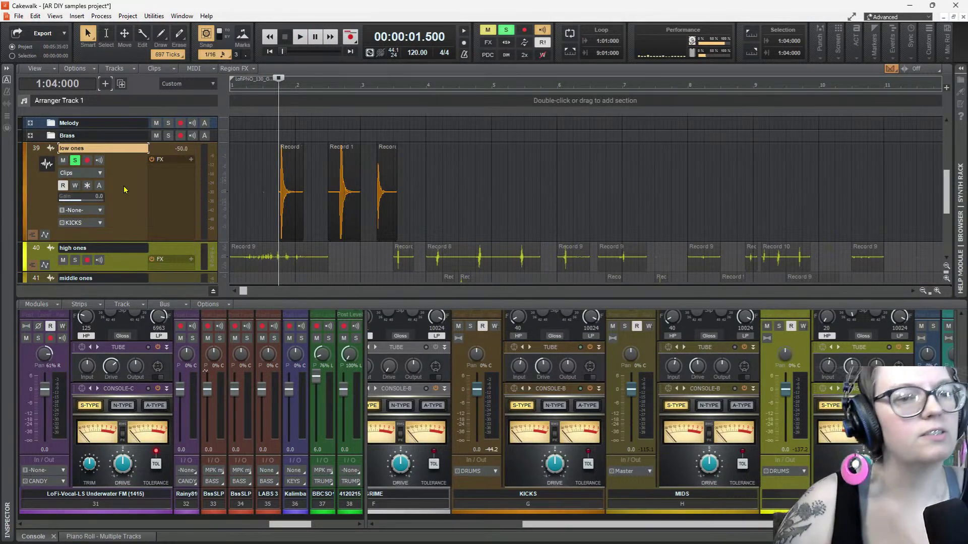
{"action": "scroll", "coordinate": [287, 251], "scroll_direction": "up", "scroll_amount": 3}
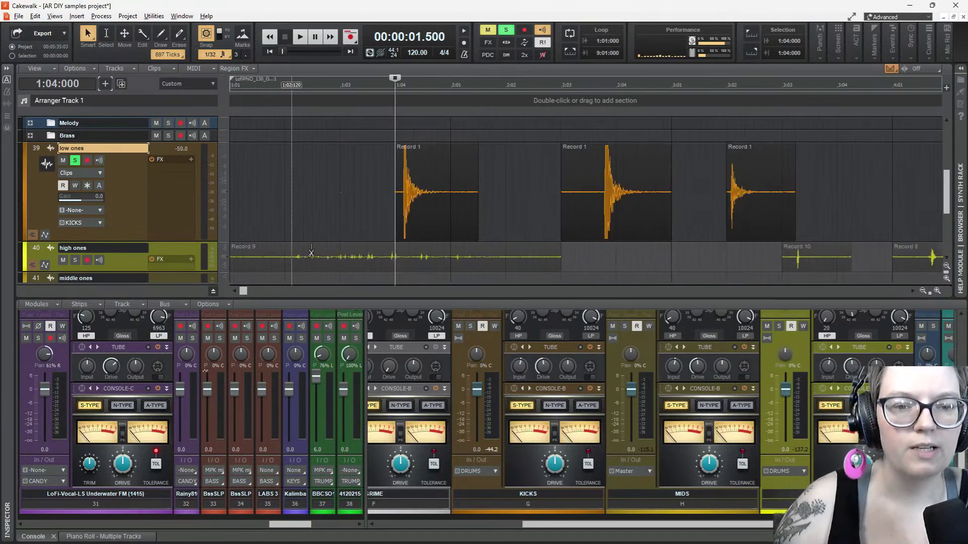
{"action": "left_click", "coordinate": [764, 157]}
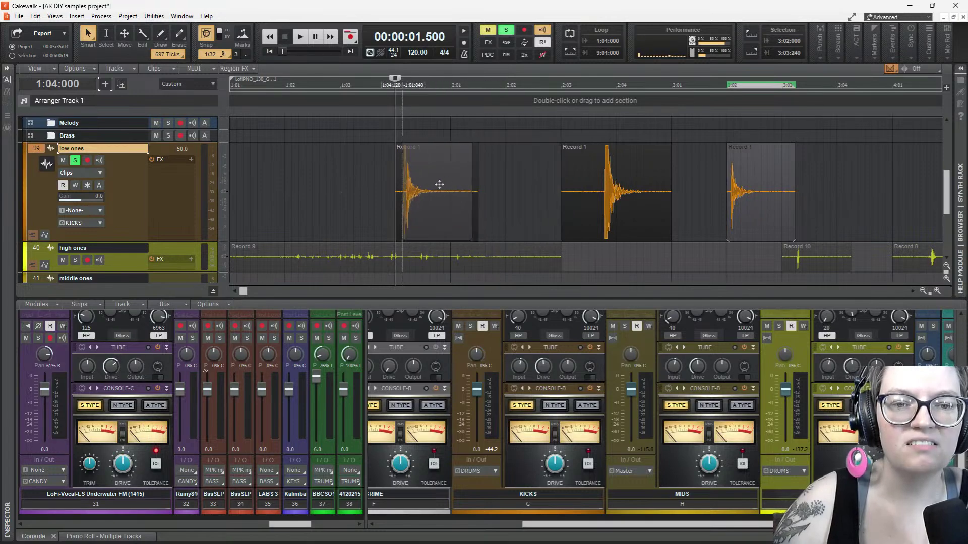
{"action": "left_click_drag", "start_coordinate": [439, 185], "coordinate": [437, 186]}
{"action": "scroll", "coordinate": [437, 186], "scroll_direction": "up", "scroll_amount": 2}
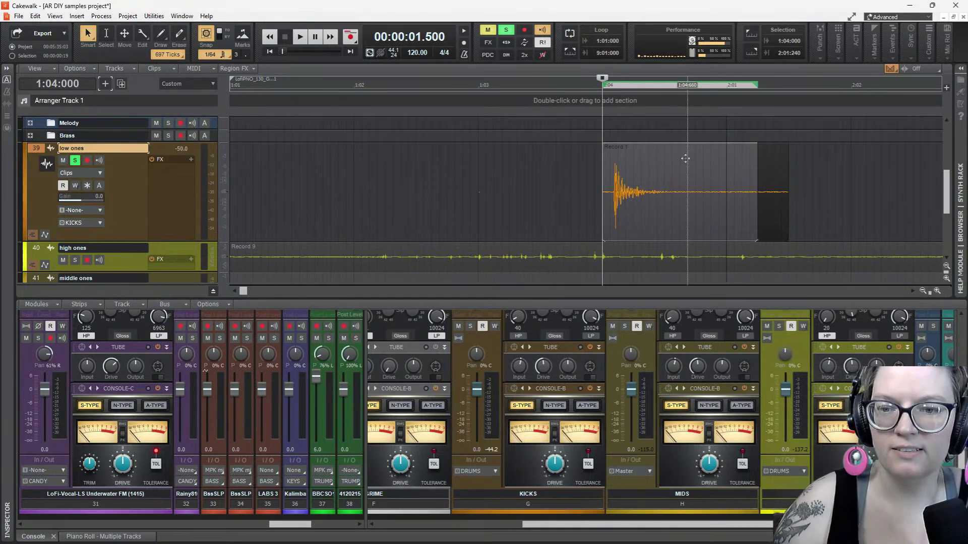
Move the overlapping clip earlier to 1:02:720 so it sits directly before the first kick clip
{"action": "left_click", "coordinate": [517, 177]}
{"action": "left_click", "coordinate": [637, 171]}
{"action": "mouse_move", "coordinate": [652, 172]}
{"action": "left_mouse_down"}
{"action": "mouse_move", "coordinate": [504, 180]}
{"action": "mouse_move", "coordinate": [515, 174]}
{"action": "mouse_move", "coordinate": [486, 170]}
{"action": "left_mouse_up"}
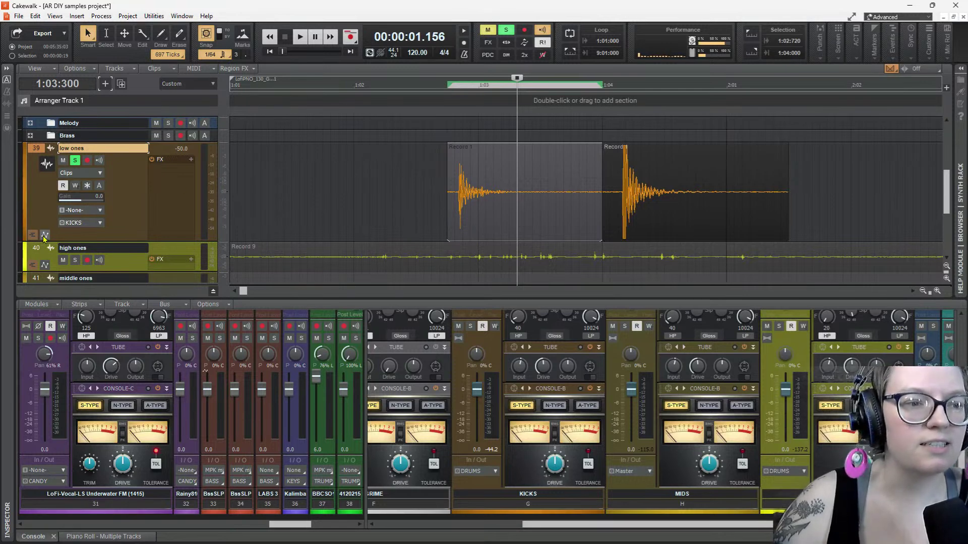
Show the low ones track's take lanes and add a second lane
{"action": "left_click", "coordinate": [44, 235]}
{"action": "left_click", "coordinate": [44, 235]}
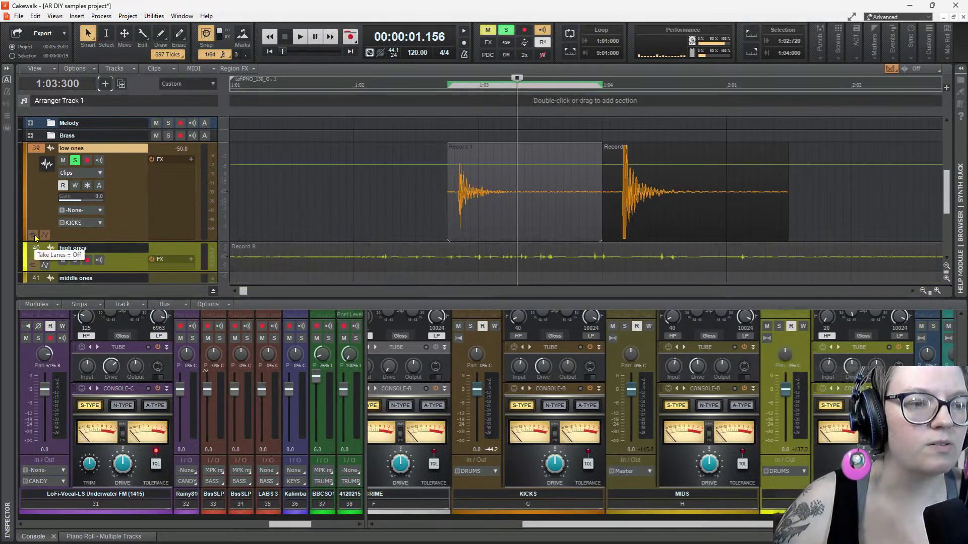
{"action": "left_click", "coordinate": [32, 235]}
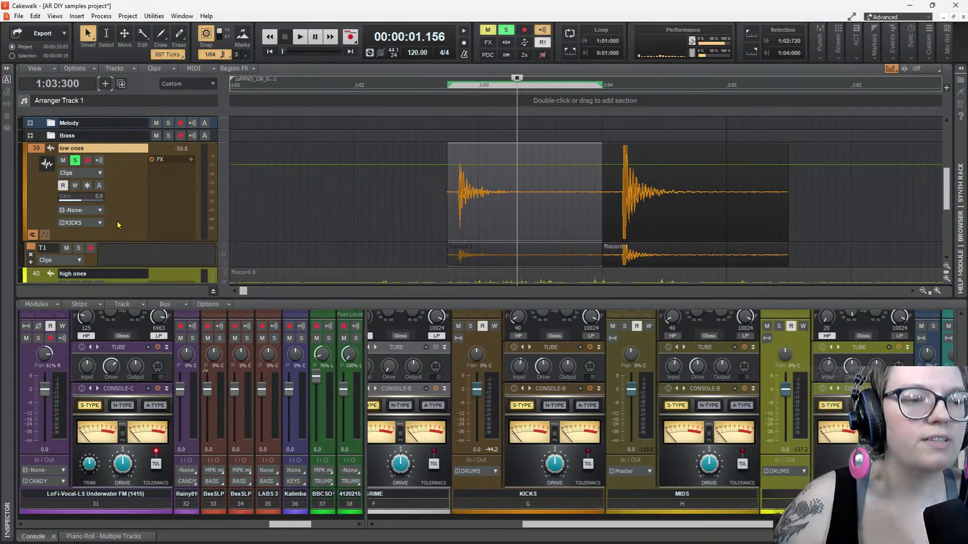
{"action": "scroll", "coordinate": [105, 229], "scroll_direction": "down", "scroll_amount": 2}
{"action": "left_click", "coordinate": [31, 224]}
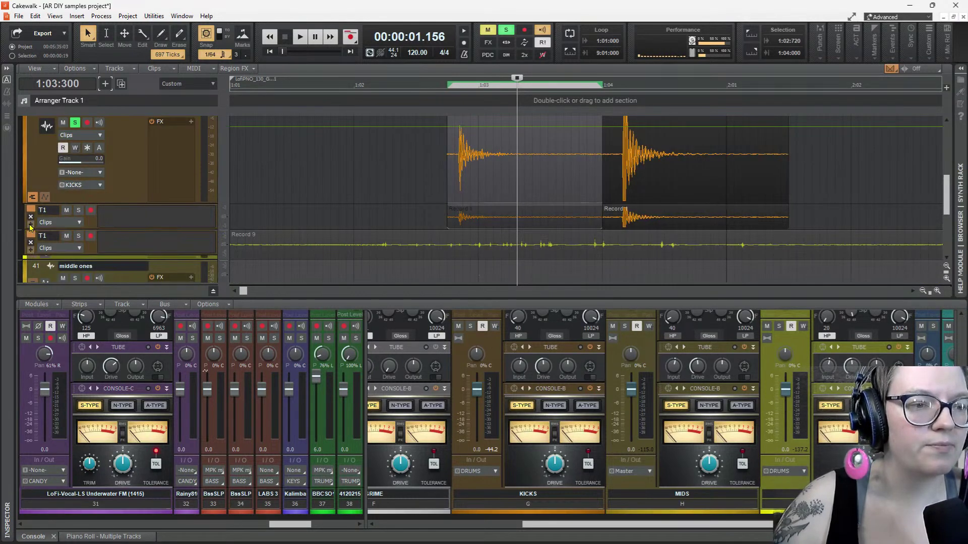
Move the quieter kick clip onto lane T2 at 1:04:060 and audition it layered with the T1 clip from 1:04:000
{"action": "left_click_drag", "start_coordinate": [518, 238], "coordinate": [681, 226]}
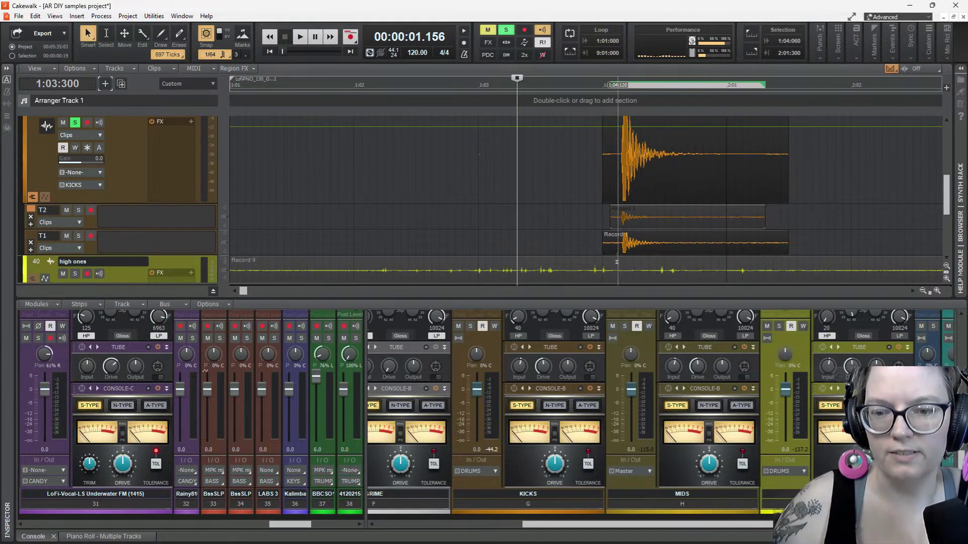
{"action": "left_click", "coordinate": [606, 217]}
{"action": "key", "text": "space"}
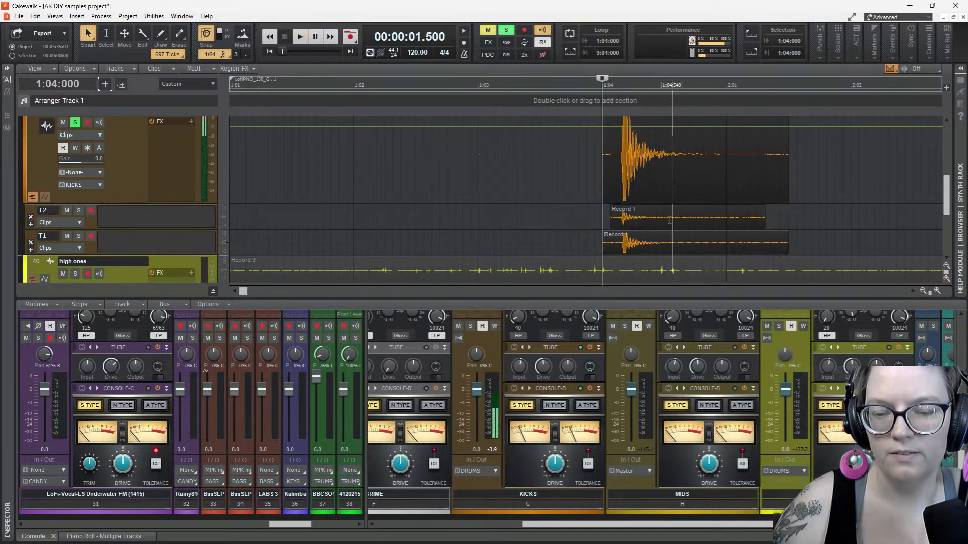
Add a third take lane, move the remaining kick clip onto it at 1:03:360 and audition the three-layer kick
{"action": "scroll", "coordinate": [675, 211], "scroll_direction": "down", "scroll_amount": 2}
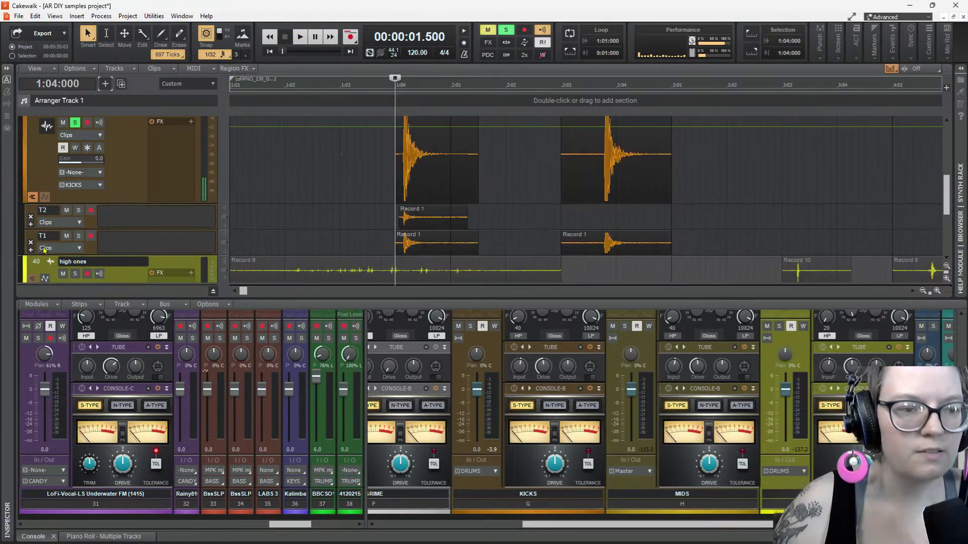
{"action": "left_click", "coordinate": [30, 225]}
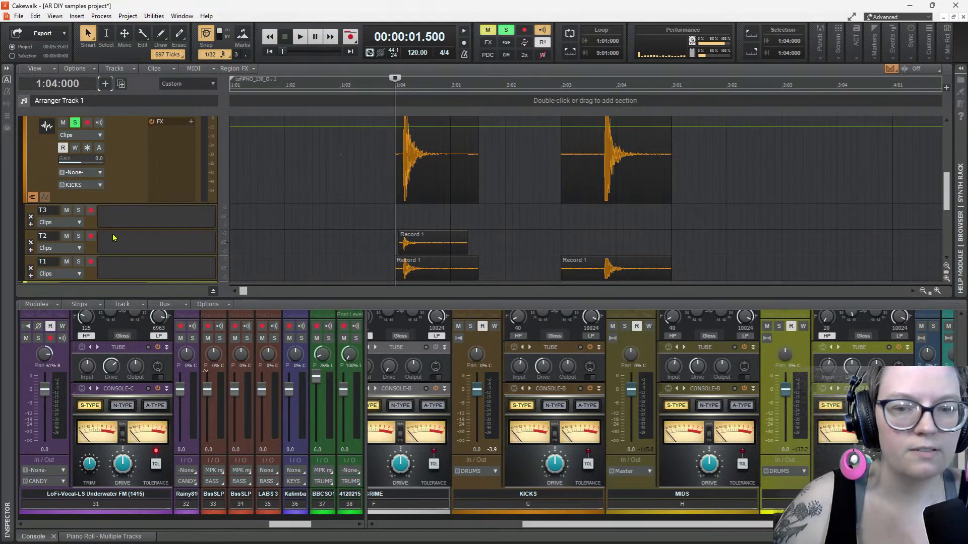
{"action": "left_click_drag", "start_coordinate": [605, 257], "coordinate": [416, 215]}
{"action": "key", "text": "space"}
{"action": "key", "text": "space"}
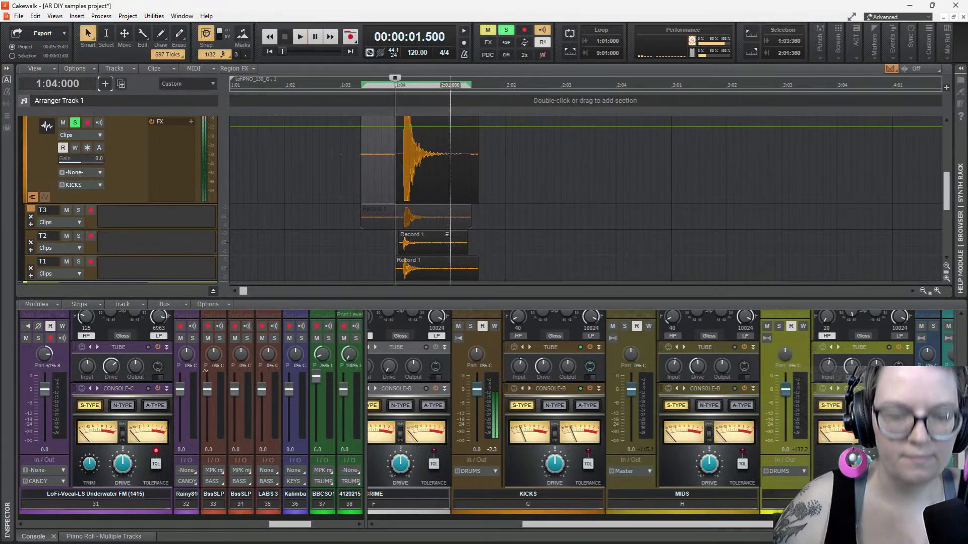
Nudge the T3 clip earlier to 1:03:330 to align its hit with the other layers, and audition the result
{"action": "scroll", "coordinate": [440, 229], "scroll_direction": "up", "scroll_amount": 2}
{"action": "scroll", "coordinate": [650, 243], "scroll_direction": "right", "scroll_amount": 8}
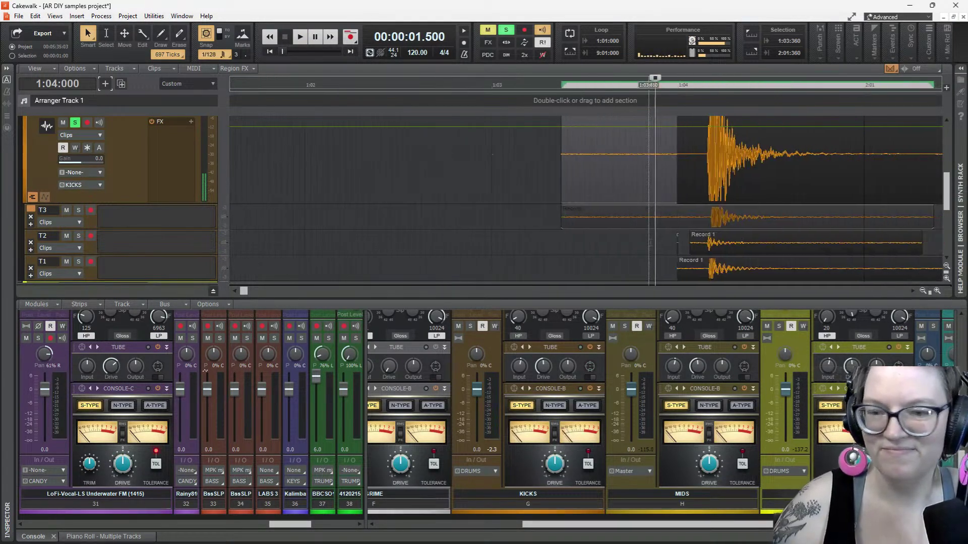
{"action": "left_click_drag", "start_coordinate": [438, 210], "coordinate": [431, 212]}
{"action": "key", "text": "space"}
{"action": "key", "text": "space"}
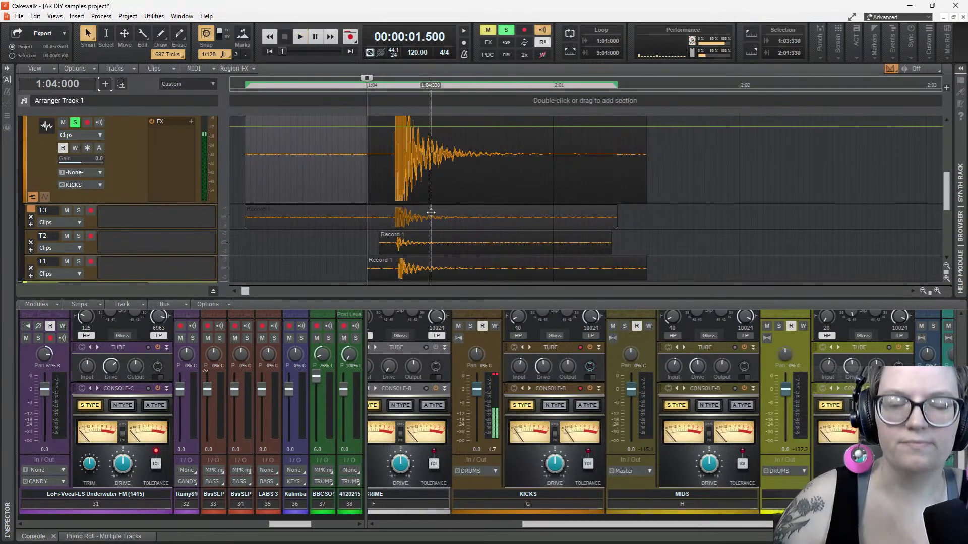
Replay the three-layer kick repeatedly from 1:04:000 to judge how the layers sound together
{"action": "key", "text": "space"}
{"action": "key", "text": "space"}
{"action": "key", "text": "space"}
{"action": "key", "text": "space"}
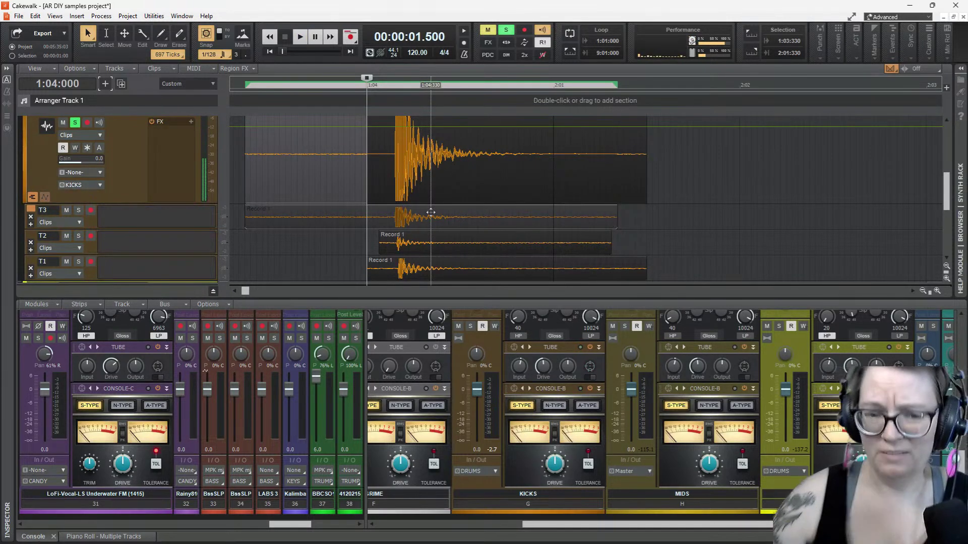
{"action": "key", "text": "space"}
{"action": "key", "text": "space"}
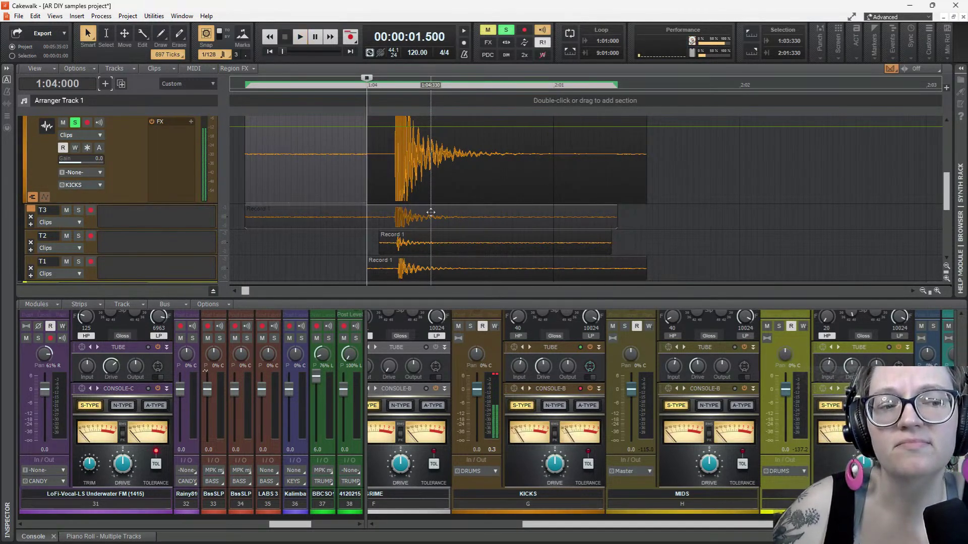
{"action": "key", "text": "space"}
{"action": "key", "text": "space"}
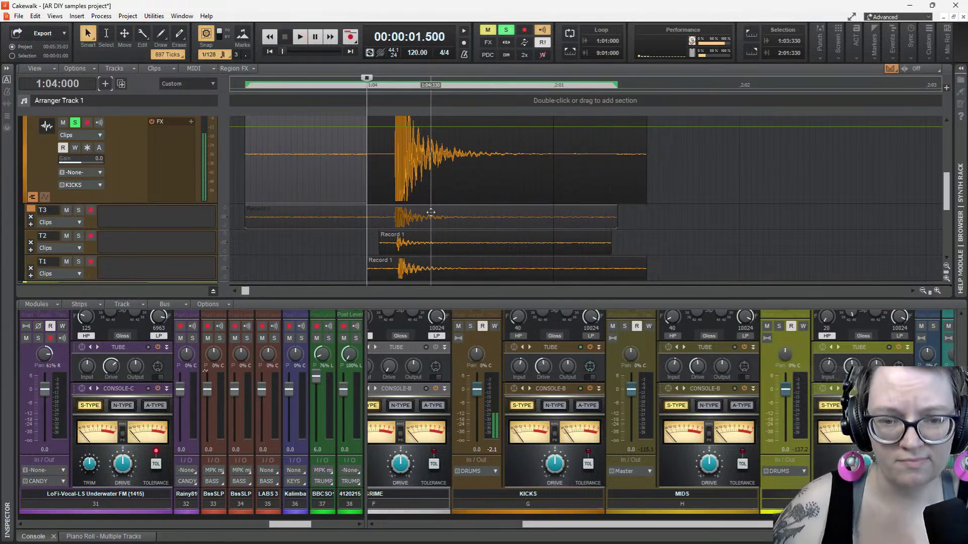
{"action": "key", "text": "space"}
{"action": "key", "text": "space"}
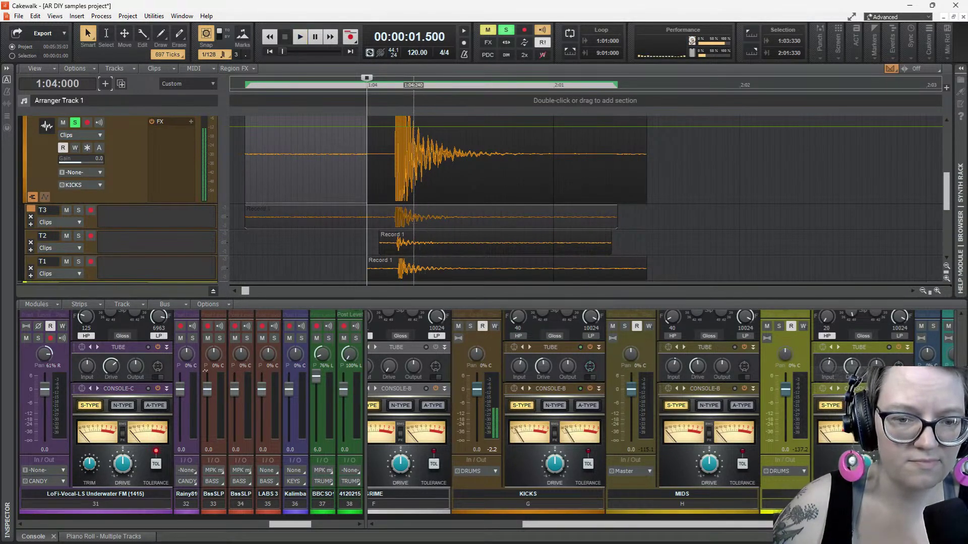
Mute take lanes T3, T2 and T1 one at a time and audition the layered kick without each one
{"action": "left_click", "coordinate": [67, 211]}
{"action": "key", "text": "space"}
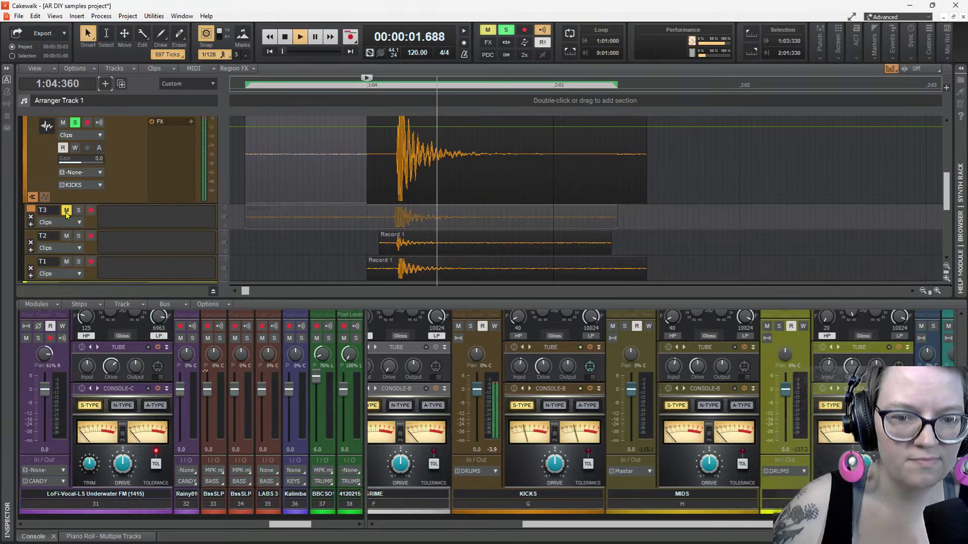
{"action": "left_click", "coordinate": [67, 212]}
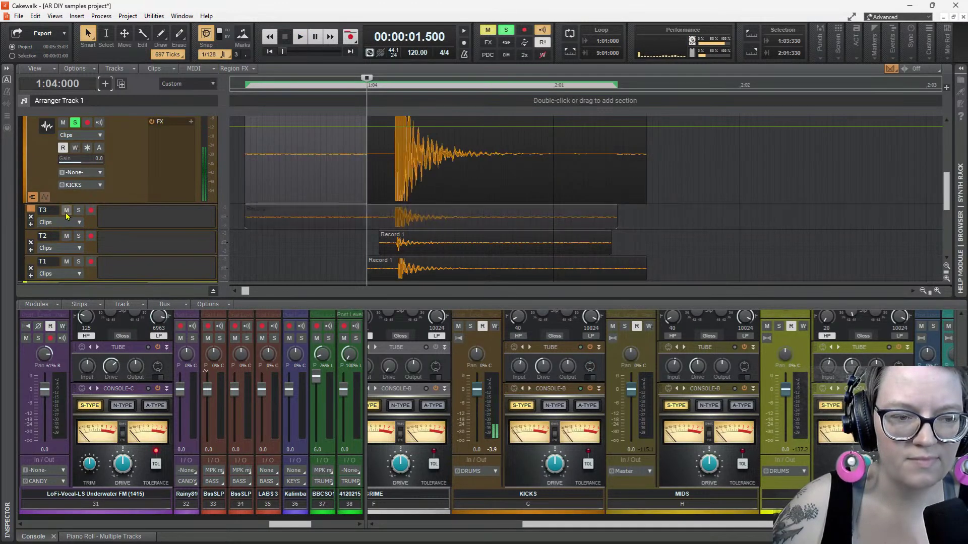
{"action": "left_click", "coordinate": [65, 237]}
{"action": "key", "text": "space"}
{"action": "key", "text": "space"}
{"action": "left_click", "coordinate": [65, 238]}
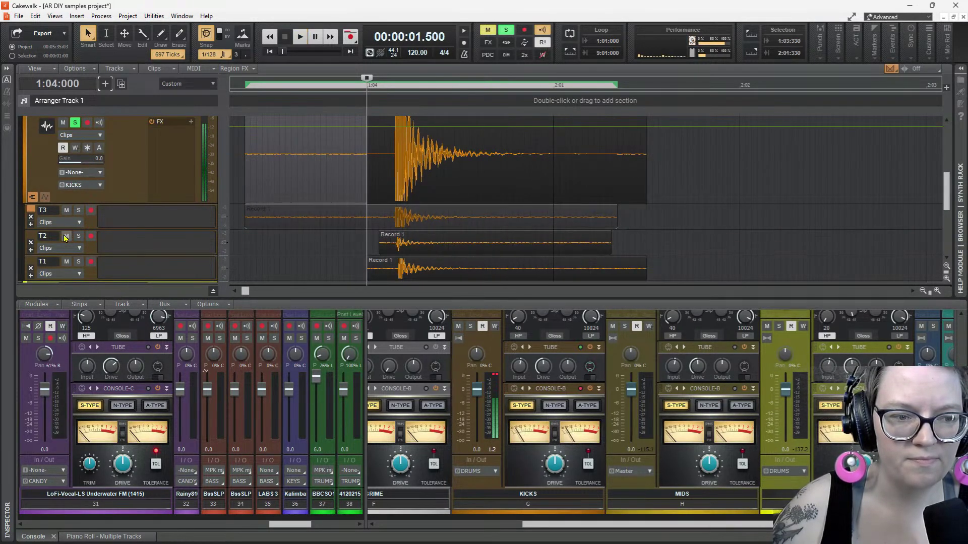
{"action": "left_click", "coordinate": [66, 262]}
{"action": "key", "text": "space"}
{"action": "key", "text": "space"}
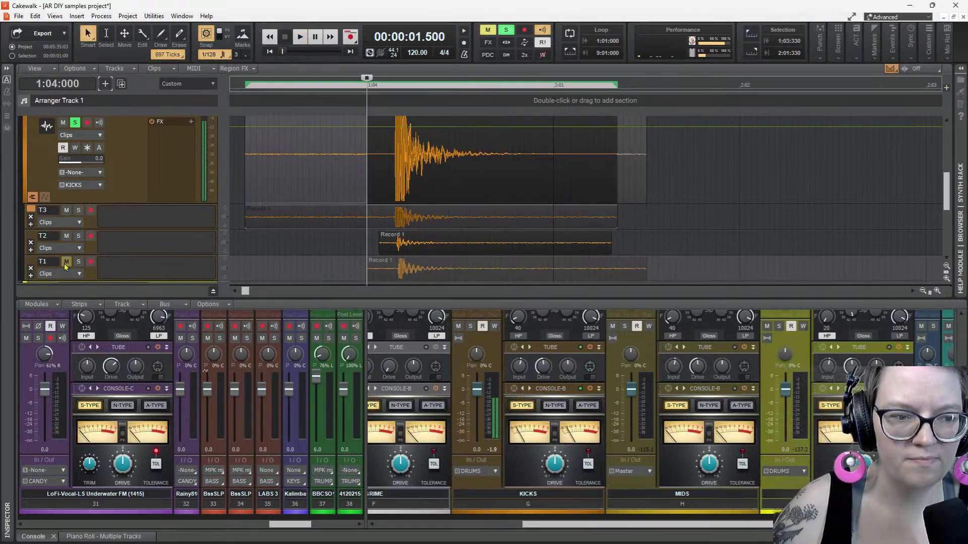
Unmute take lane T1, mute T3 and audition the T1 and T2 layers together
{"action": "left_click", "coordinate": [66, 262]}
{"action": "left_click", "coordinate": [67, 211]}
{"action": "key", "text": "space"}
{"action": "key", "text": "space"}
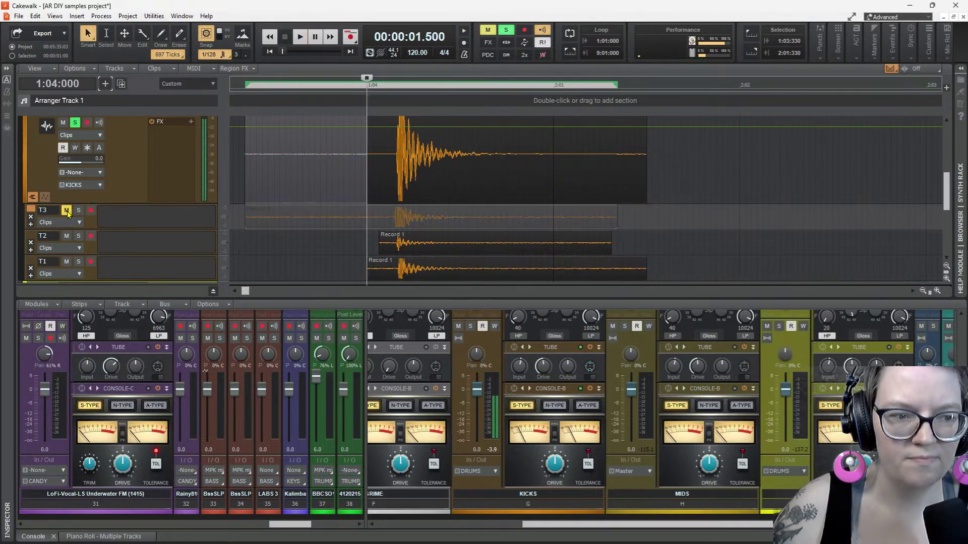
Unmute T3, move its clip later to 1:04:380 as a separate second kick, and audition it from 2:01:120
{"action": "left_click", "coordinate": [67, 210]}
{"action": "left_click_drag", "start_coordinate": [433, 210], "coordinate": [622, 210]}
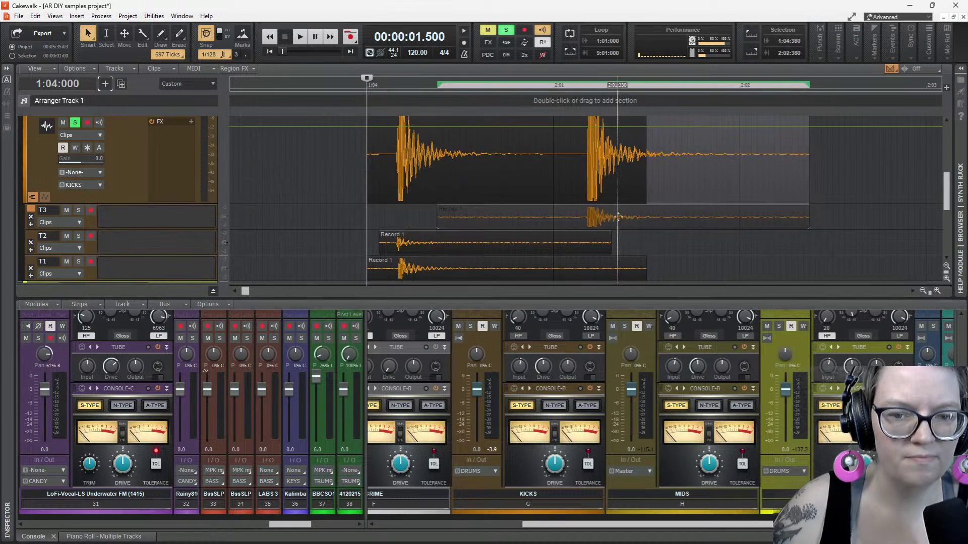
{"action": "left_click", "coordinate": [572, 191]}
{"action": "key", "text": "space"}
{"action": "key", "text": "space"}
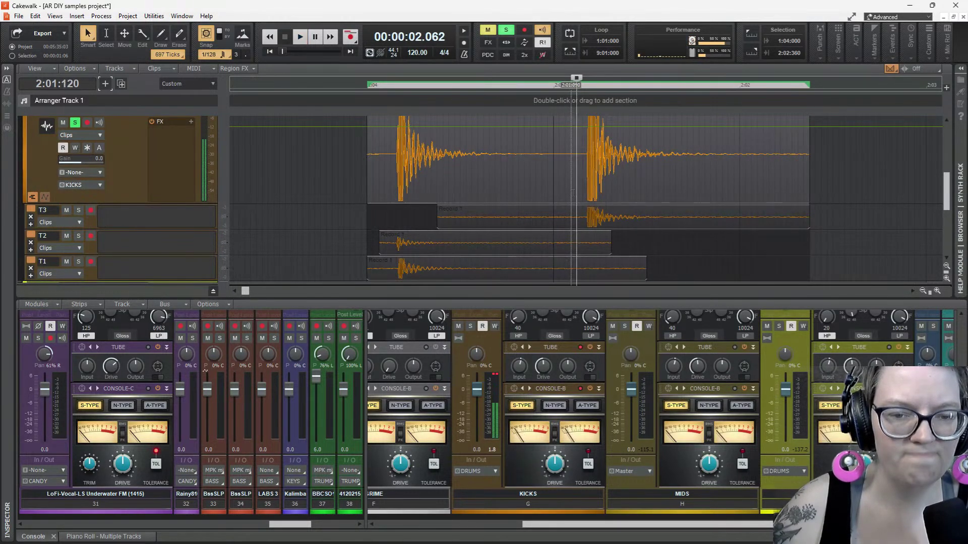
{"action": "key", "text": "space"}
{"action": "key", "text": "space"}
Replay the layered T1 and T2 kick from 1:04:090 several times to judge its sound
{"action": "left_click", "coordinate": [385, 207]}
{"action": "key", "text": "space"}
{"action": "key", "text": "space"}
{"action": "key", "text": "space"}
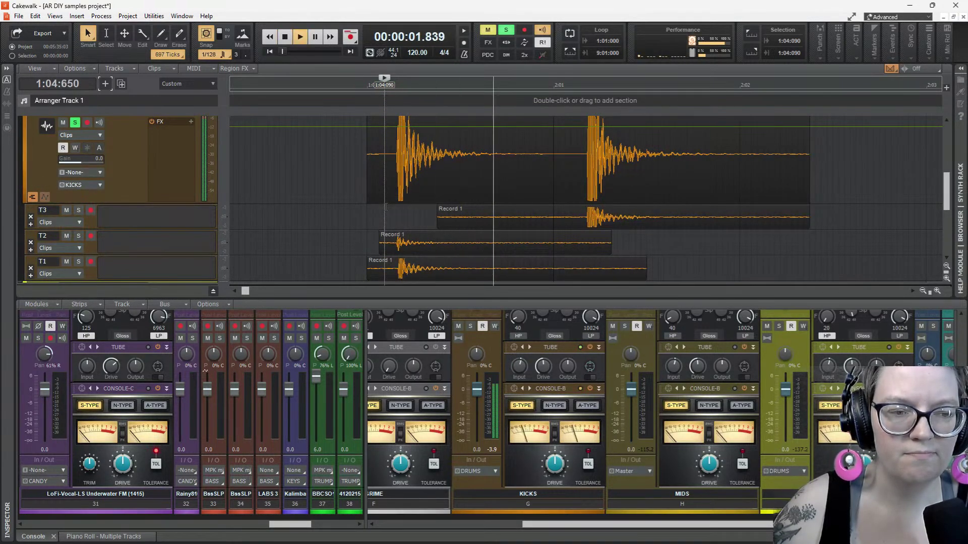
{"action": "key", "text": "space"}
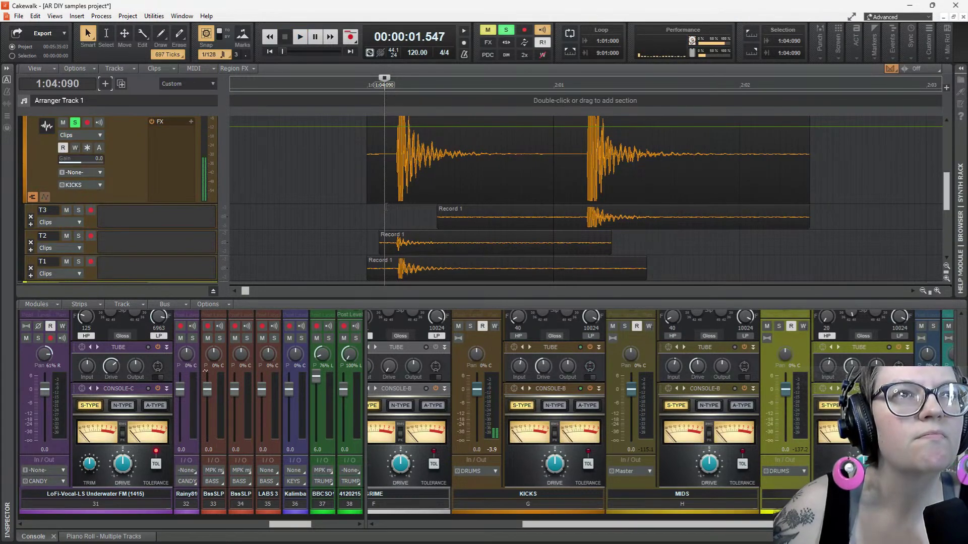
{"action": "key", "text": "space"}
{"action": "key", "text": "space"}
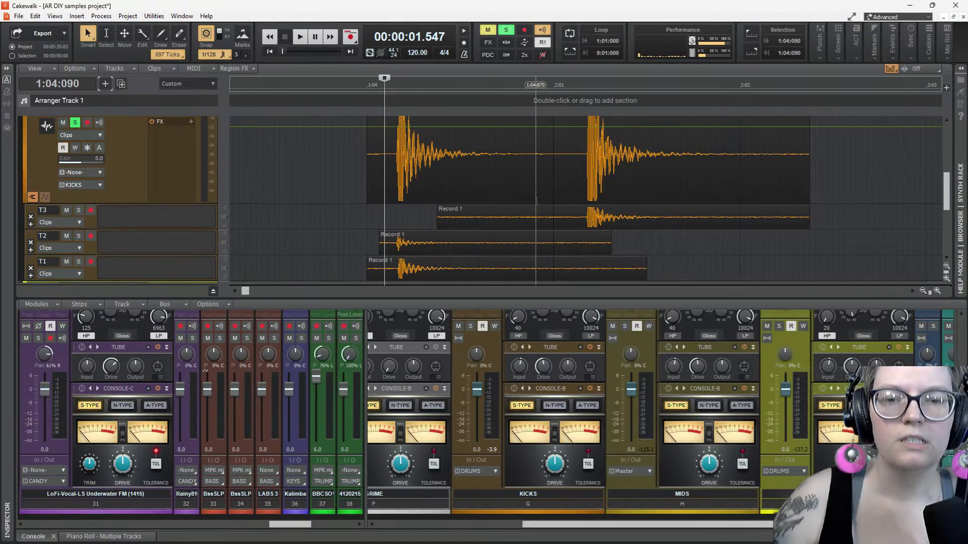
{"action": "key", "text": "space"}
{"action": "key", "text": "space"}
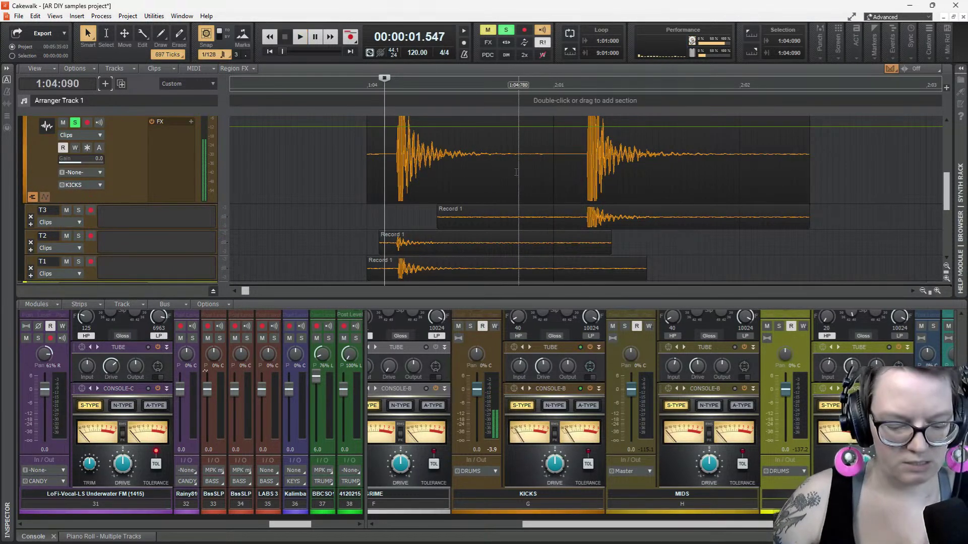
Trim the silence before the hits on the T3, T1 and T2 clips, and move the T2 clip earlier to 1:03:958
{"action": "scroll", "coordinate": [517, 172], "scroll_direction": "down", "scroll_amount": 2}
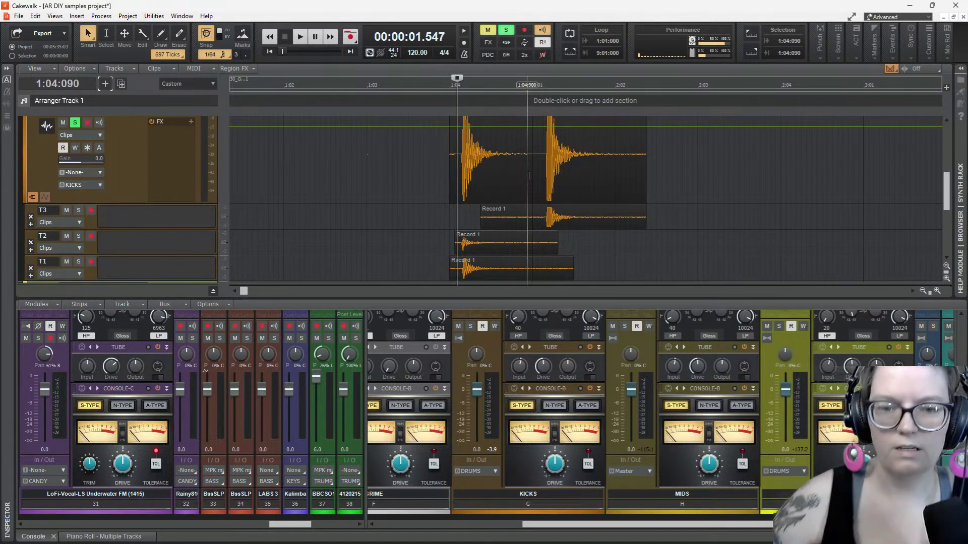
{"action": "left_click_drag", "start_coordinate": [480, 216], "coordinate": [530, 226]}
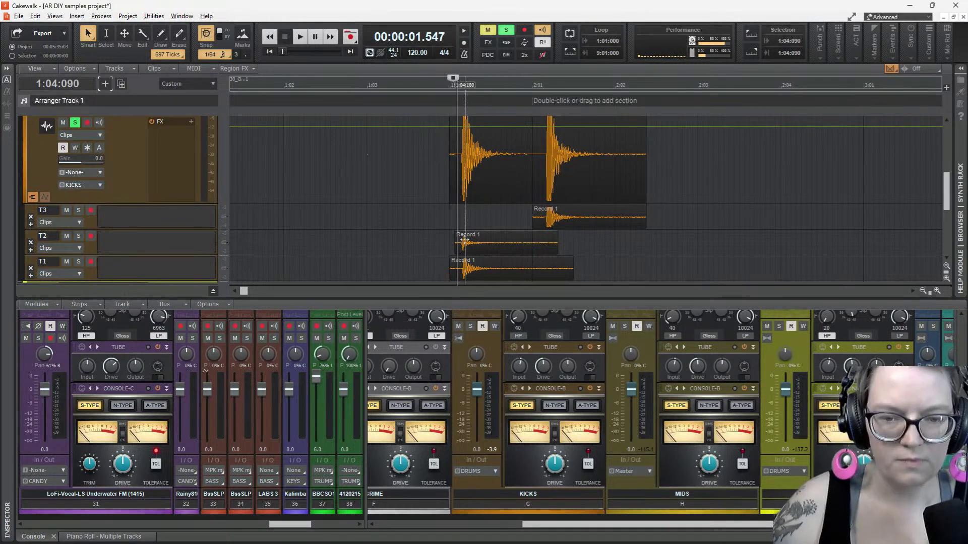
{"action": "scroll", "coordinate": [464, 239], "scroll_direction": "up", "scroll_amount": 4}
{"action": "left_click_drag", "start_coordinate": [388, 274], "coordinate": [448, 274]}
{"action": "left_click_drag", "start_coordinate": [386, 191], "coordinate": [413, 191]}
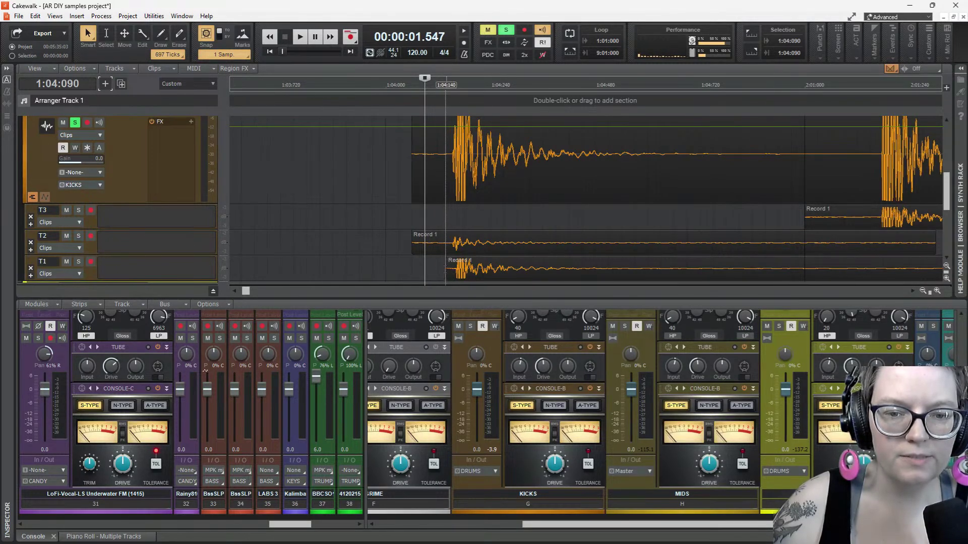
{"action": "mouse_move", "coordinate": [411, 244]}
{"action": "left_mouse_down"}
{"action": "mouse_move", "coordinate": [481, 244]}
{"action": "mouse_move", "coordinate": [427, 246]}
{"action": "left_mouse_up"}
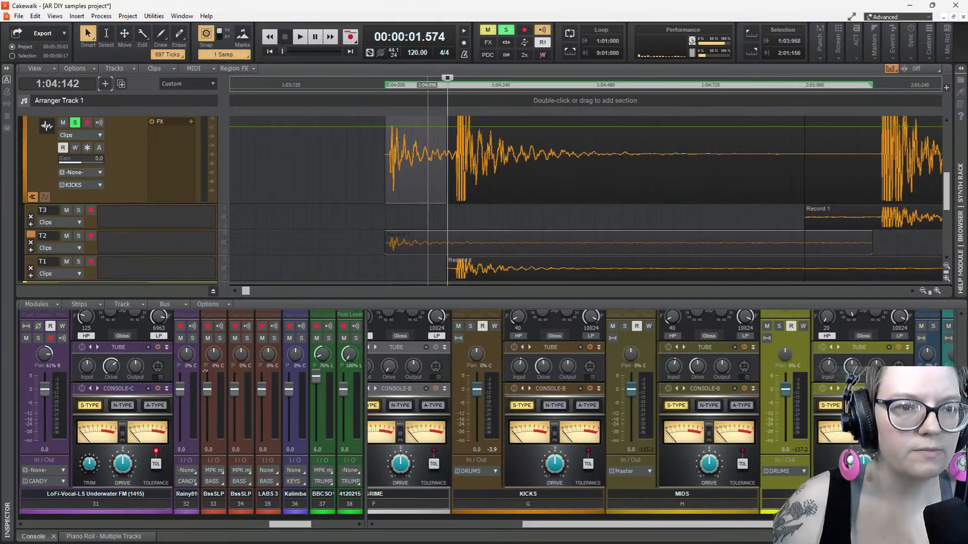
Try the Measure and 1-sample snap resolutions with Smart Grid turned off
{"action": "scroll", "coordinate": [457, 233], "scroll_direction": "down", "scroll_amount": 1}
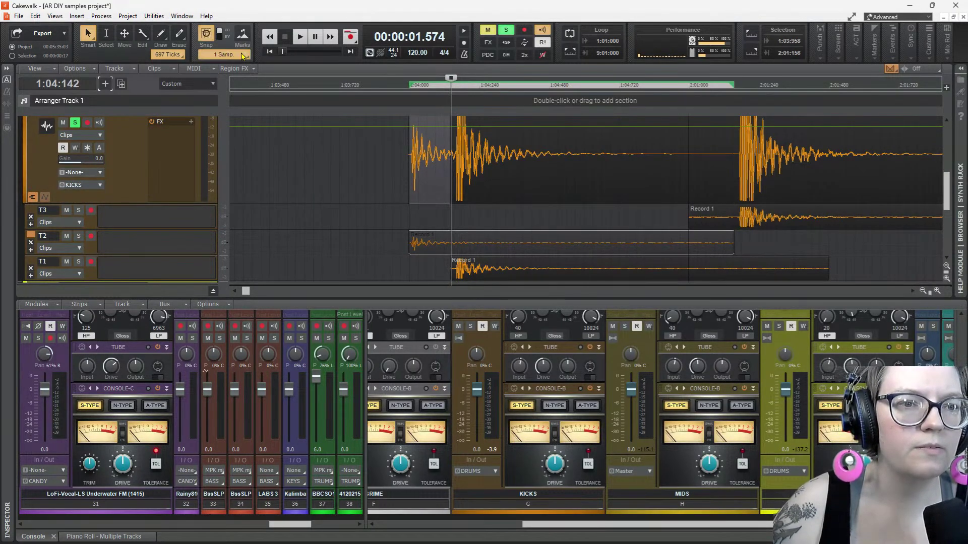
{"action": "left_click", "coordinate": [243, 56]}
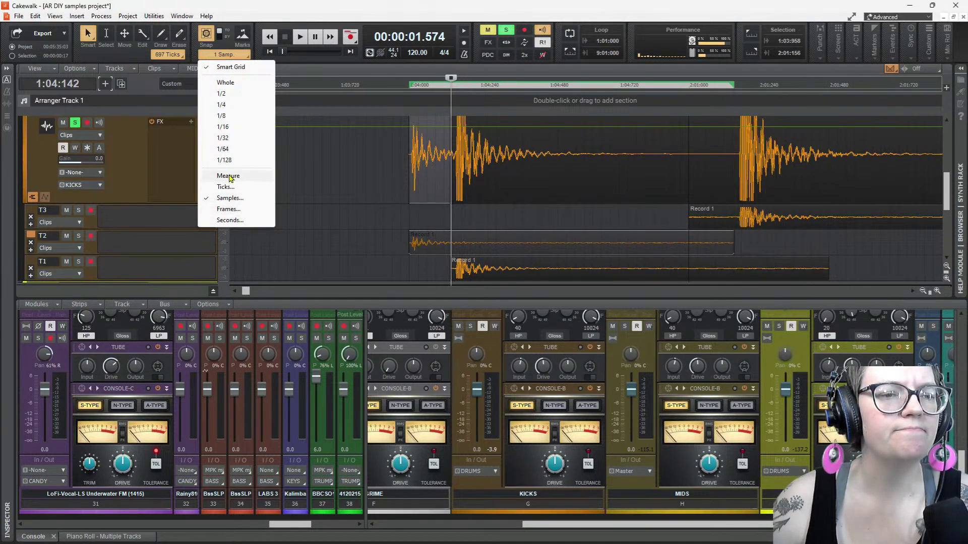
{"action": "left_click", "coordinate": [232, 68]}
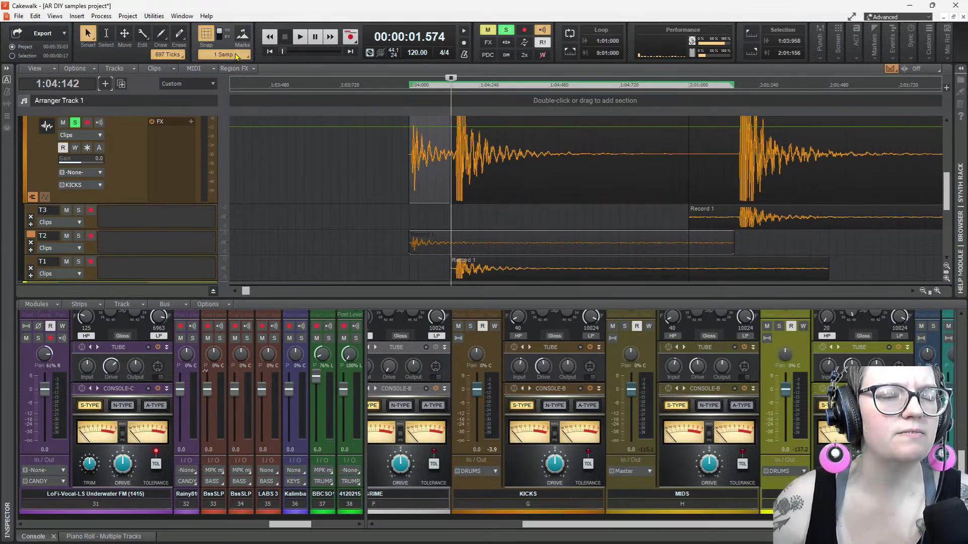
{"action": "left_click", "coordinate": [237, 55]}
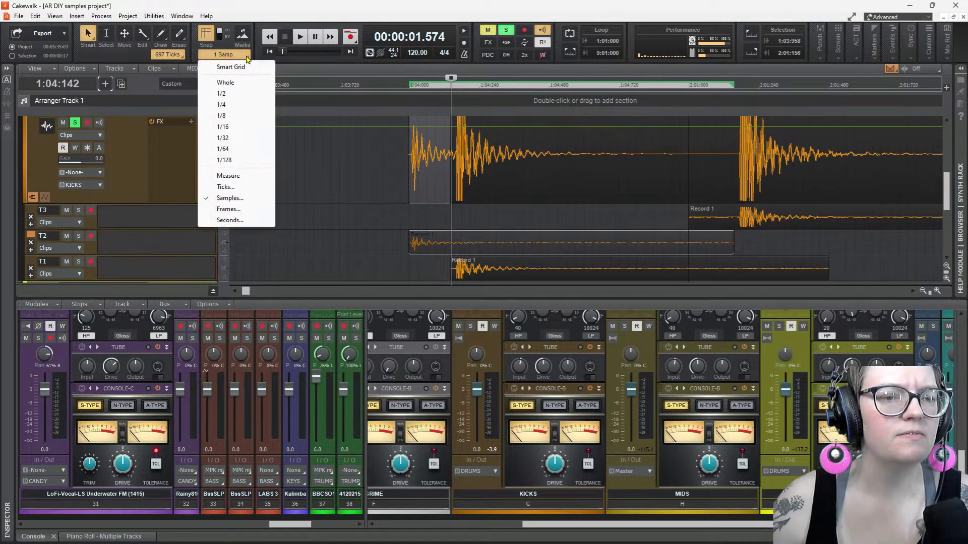
{"action": "left_click", "coordinate": [246, 180]}
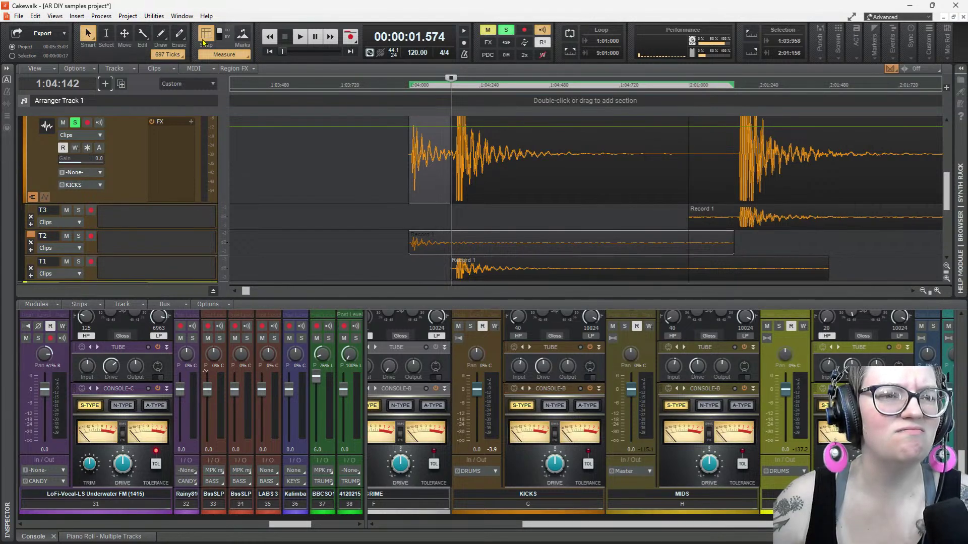
{"action": "left_click", "coordinate": [212, 55]}
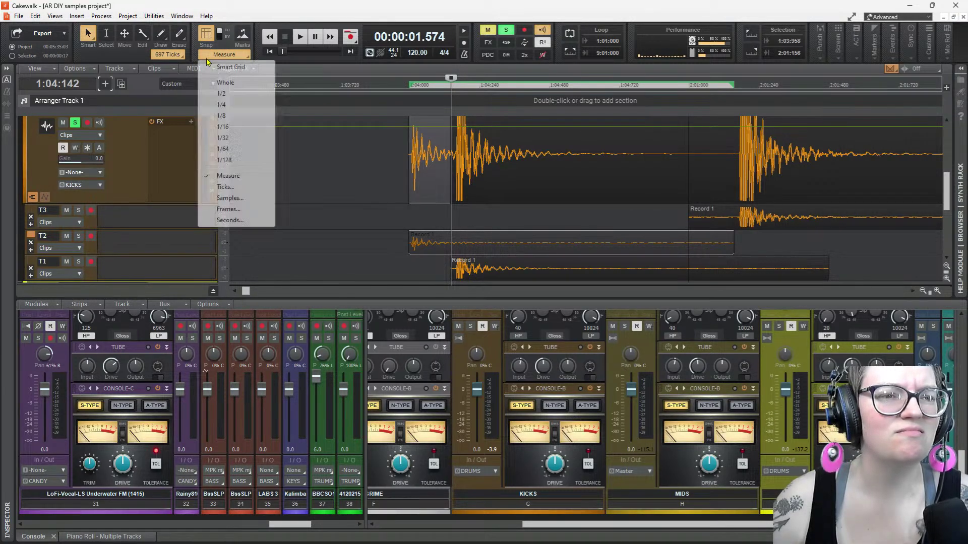
{"action": "left_click", "coordinate": [229, 198]}
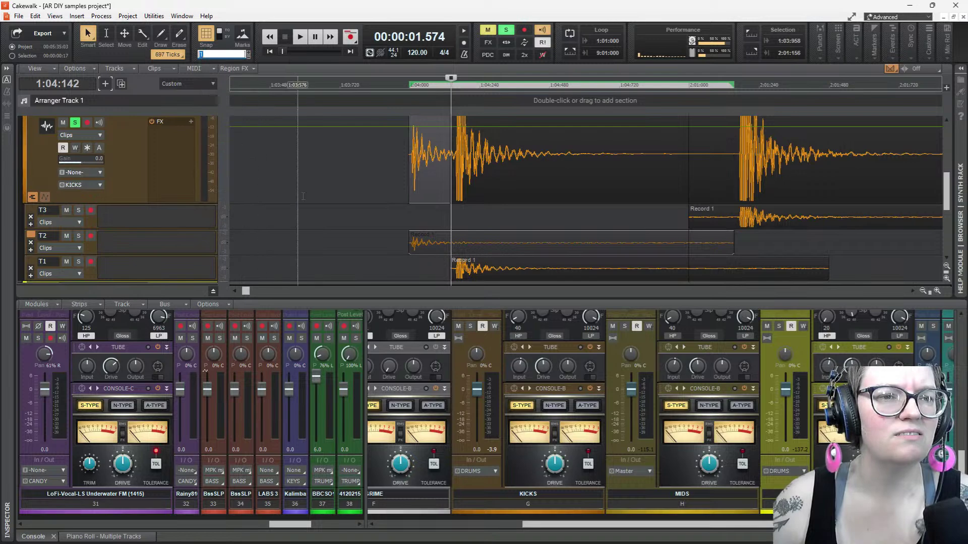
{"action": "left_click", "coordinate": [302, 111]}
Set the playback start to 1:03:937, turn Smart Grid snapping back on and audition the kick layers
{"action": "left_click", "coordinate": [397, 202]}
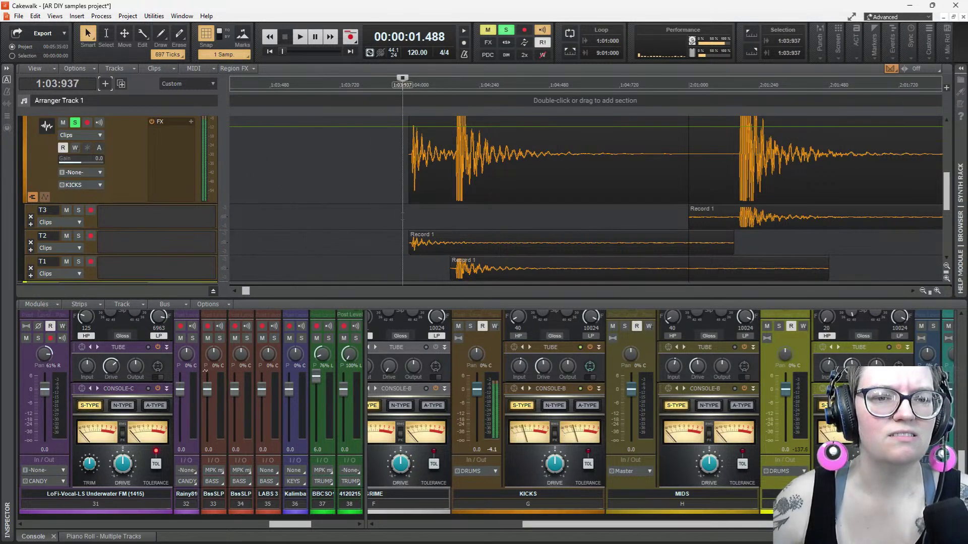
{"action": "scroll", "coordinate": [368, 203], "scroll_direction": "down", "scroll_amount": 4}
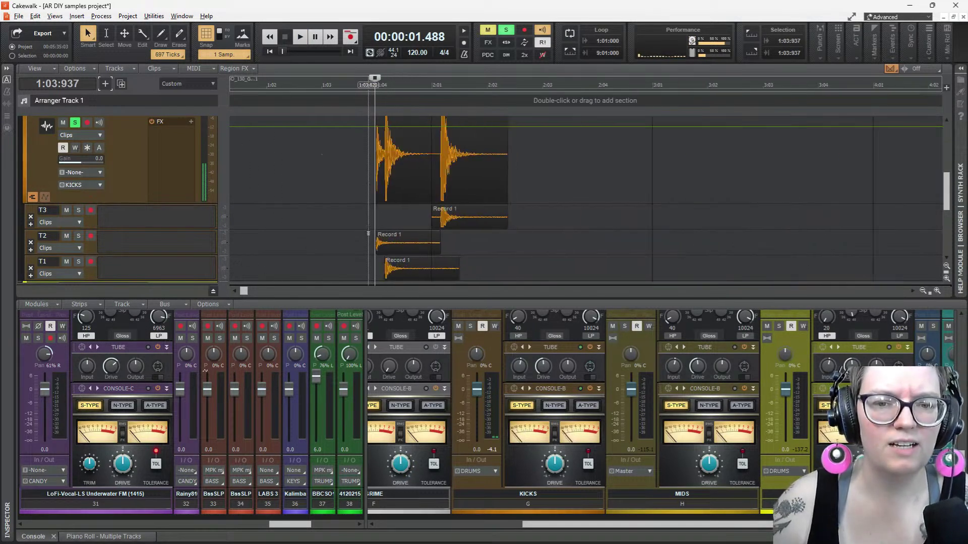
{"action": "left_click", "coordinate": [222, 54]}
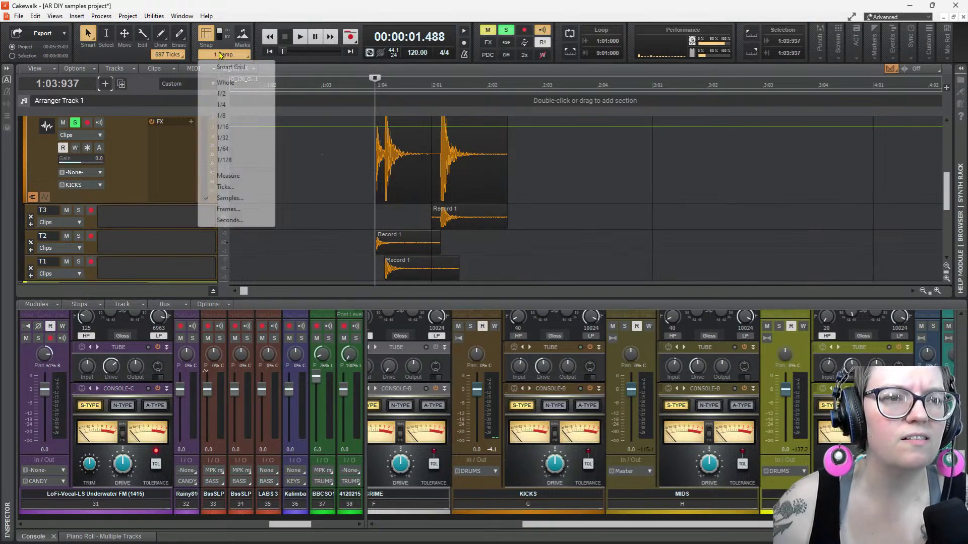
{"action": "left_click", "coordinate": [229, 68]}
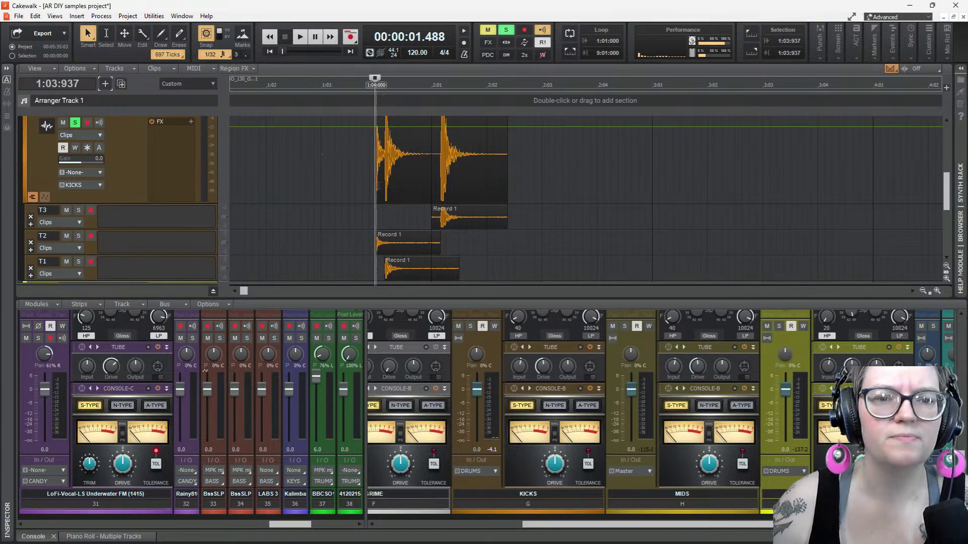
{"action": "key", "text": "space"}
{"action": "key", "text": "space"}
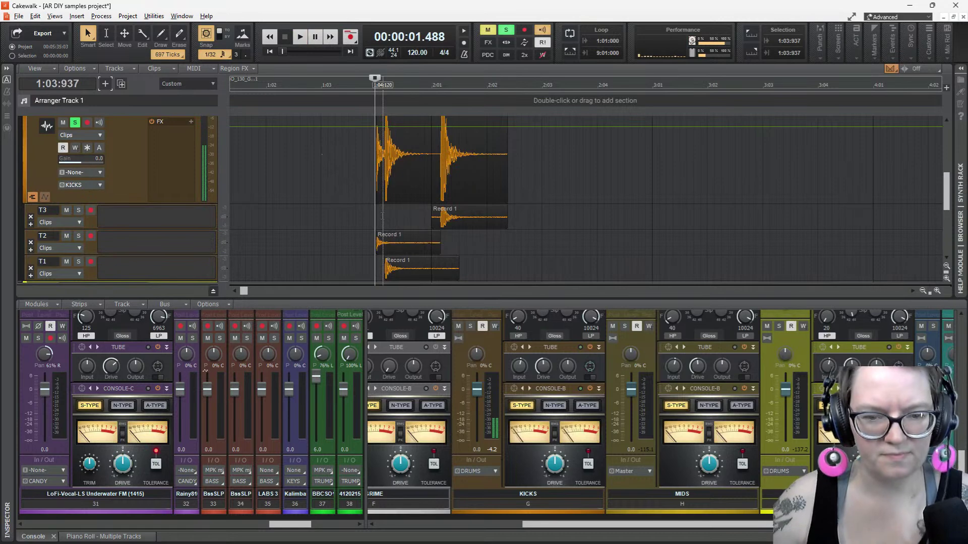
Move the T1 clip earlier to 1:03:958 so it lines up with the T2 hit, and audition the combined kick
{"action": "scroll", "coordinate": [382, 267], "scroll_direction": "up", "scroll_amount": 5, "text": "ctrl"}
{"action": "left_click_drag", "start_coordinate": [430, 268], "coordinate": [388, 267]}
{"action": "key", "text": "space"}
{"action": "key", "text": "space"}
{"action": "scroll", "coordinate": [387, 268], "scroll_direction": "up", "scroll_amount": 2}
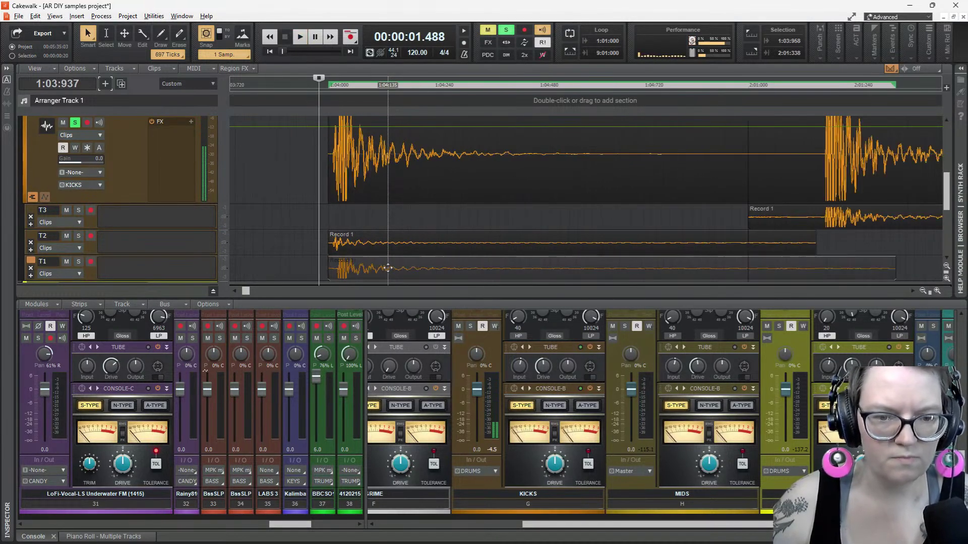
{"action": "key", "text": "space"}
{"action": "key", "text": "space"}
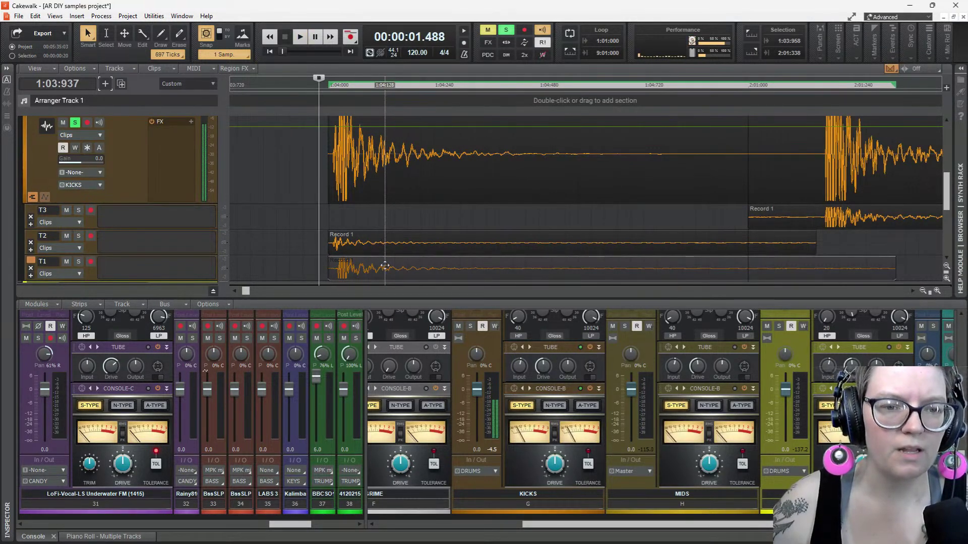
Collapse the take lanes, select all the kick clips and bounce them into a single clip, and audition it
{"action": "left_click", "coordinate": [32, 197]}
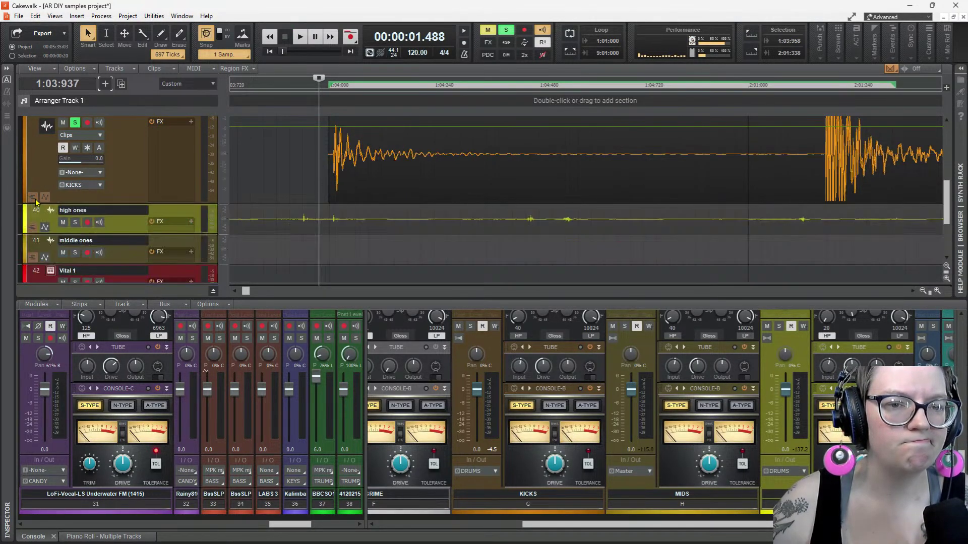
{"action": "scroll", "coordinate": [407, 166], "scroll_direction": "down", "scroll_amount": 2, "text": "ctrl"}
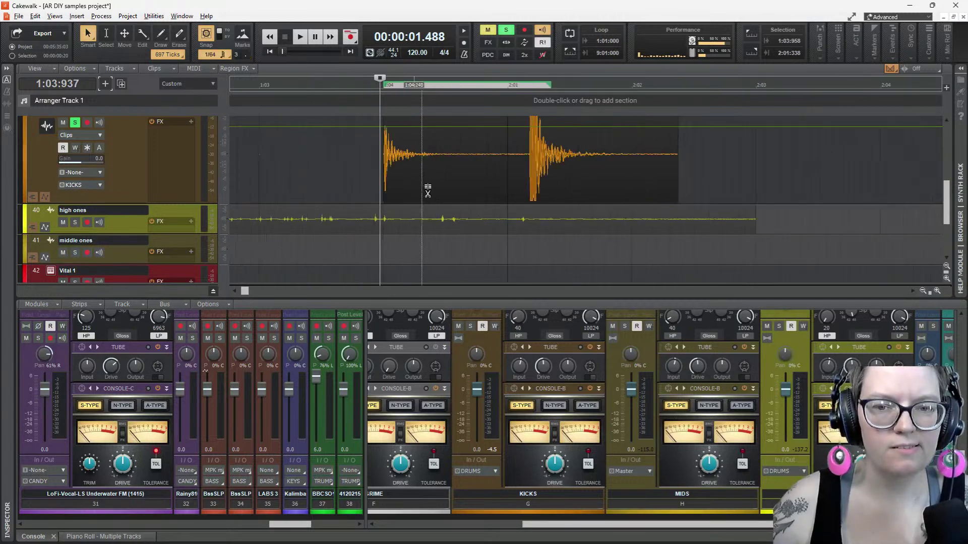
{"action": "left_click_drag", "start_coordinate": [709, 175], "coordinate": [360, 174]}
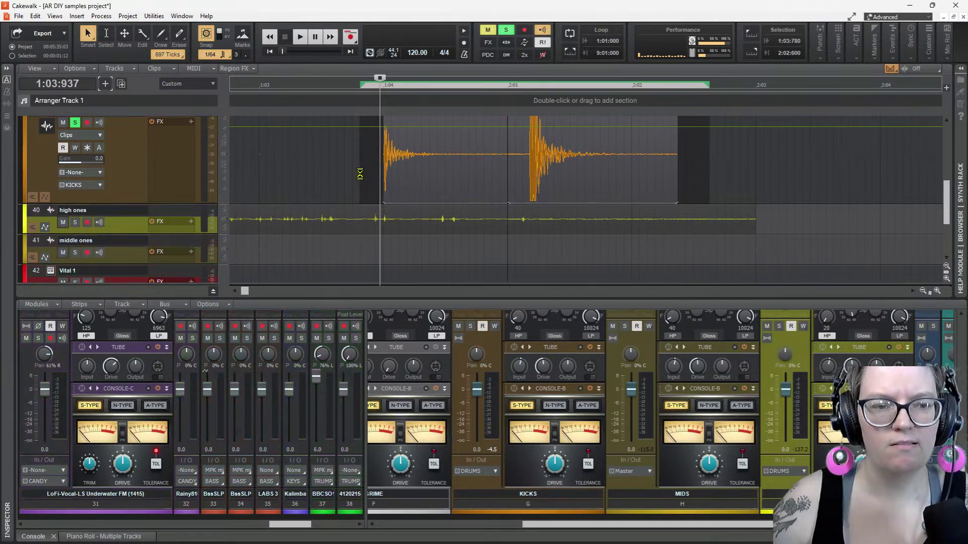
{"action": "key", "text": "space"}
{"action": "key", "text": "space"}
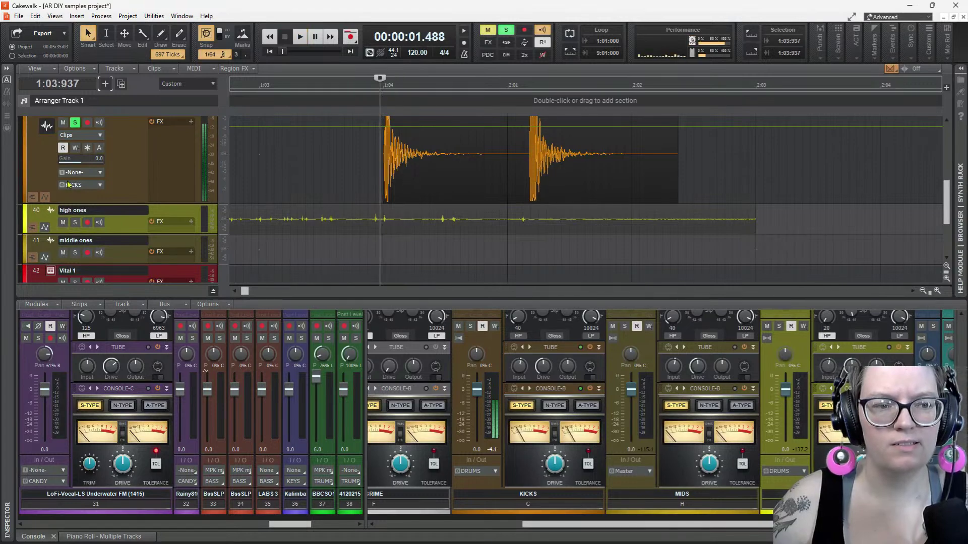
Expand the take lanes to check the bounced clip, audition it and collapse the lanes again
{"action": "left_click", "coordinate": [32, 198]}
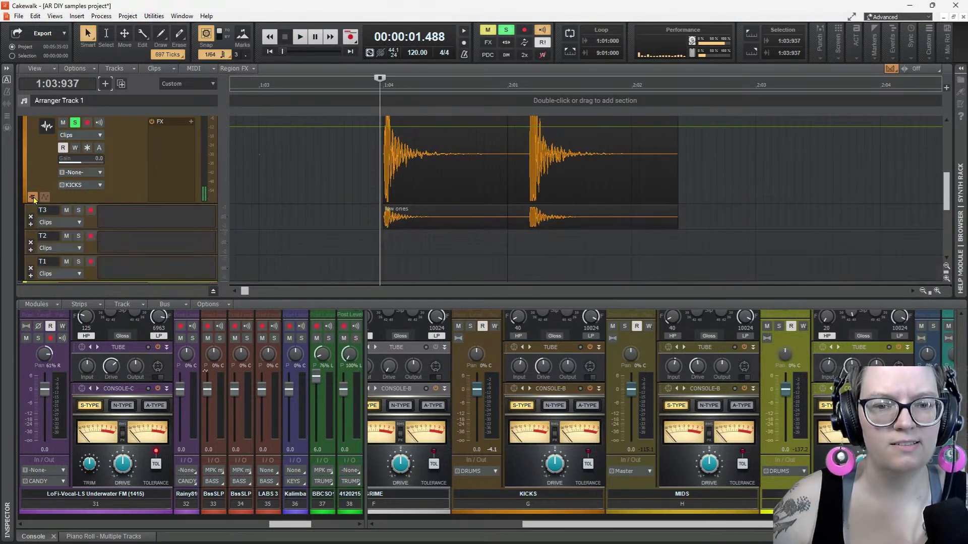
{"action": "scroll", "coordinate": [412, 269], "scroll_direction": "down", "scroll_amount": 2}
{"action": "scroll", "coordinate": [412, 270], "scroll_direction": "up", "scroll_amount": 3}
{"action": "scroll", "coordinate": [409, 265], "scroll_direction": "down", "scroll_amount": 1}
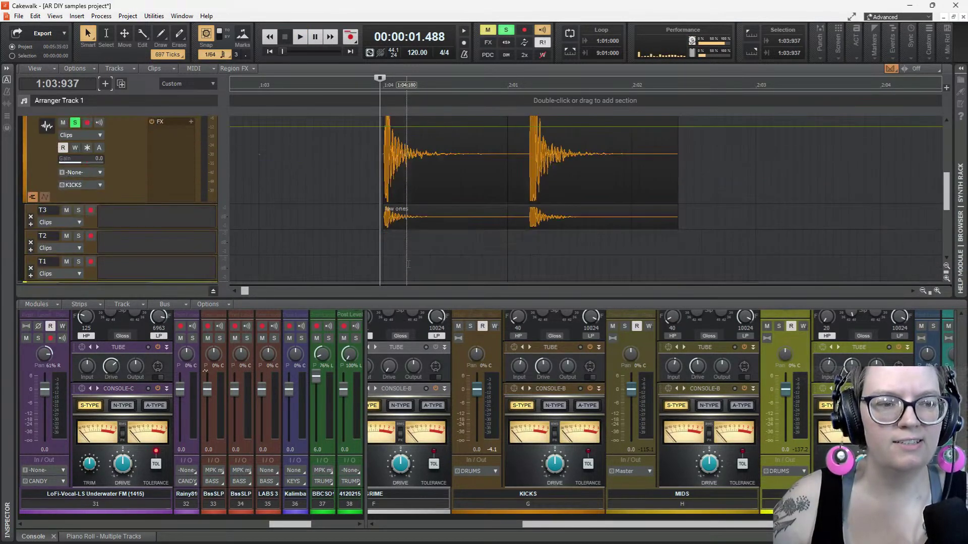
{"action": "key", "text": "space"}
{"action": "key", "text": "space"}
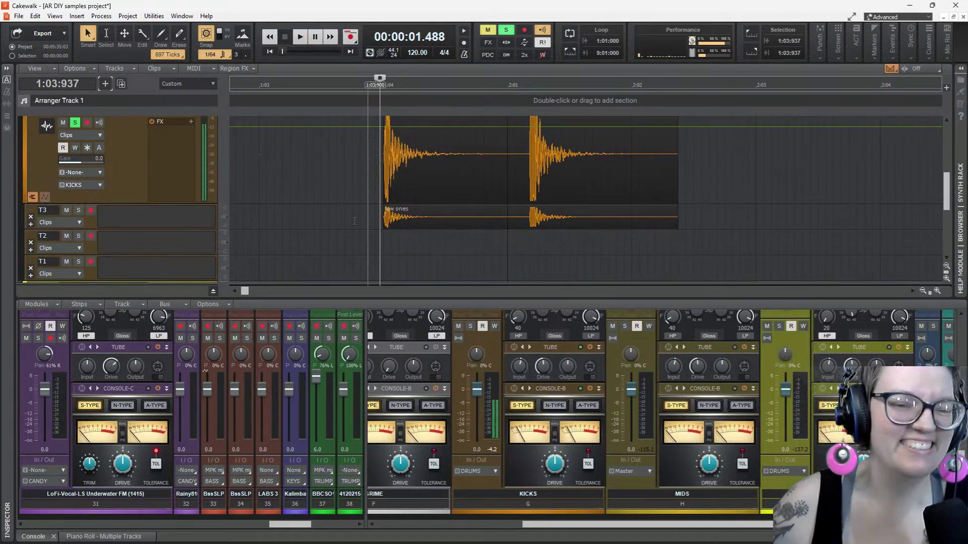
{"action": "left_click", "coordinate": [32, 198]}
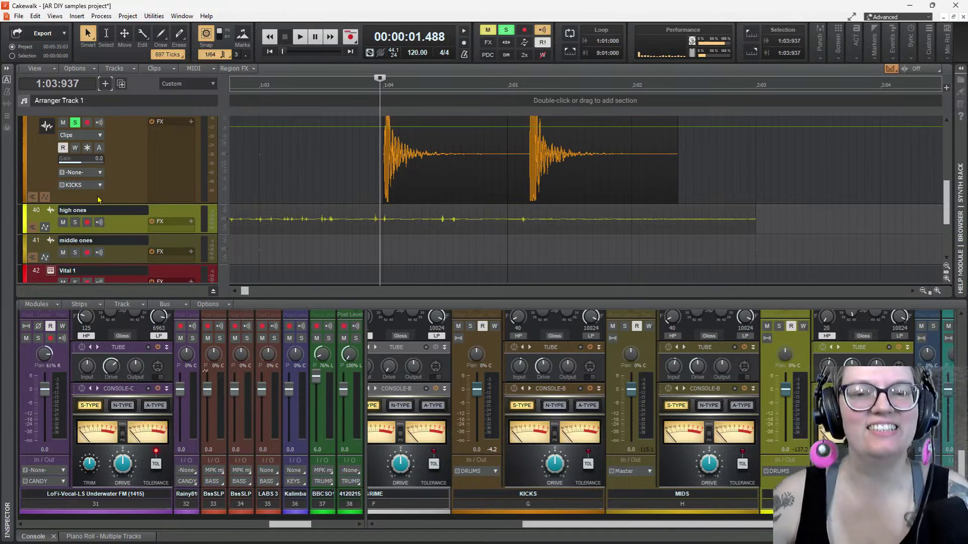
Audition the first kick from 1:03:937 and the second kick from 2:01:120 to compare them
{"action": "key", "text": "space"}
{"action": "key", "text": "space"}
{"action": "key", "text": "space"}
{"action": "key", "text": "space"}
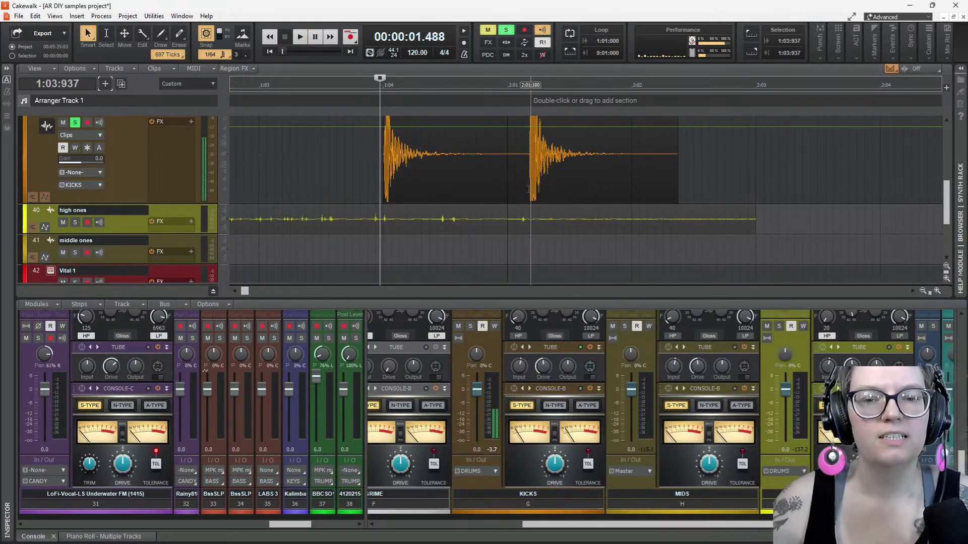
{"action": "left_click", "coordinate": [528, 190]}
{"action": "key", "text": "space"}
{"action": "key", "text": "space"}
{"action": "left_click", "coordinate": [525, 193]}
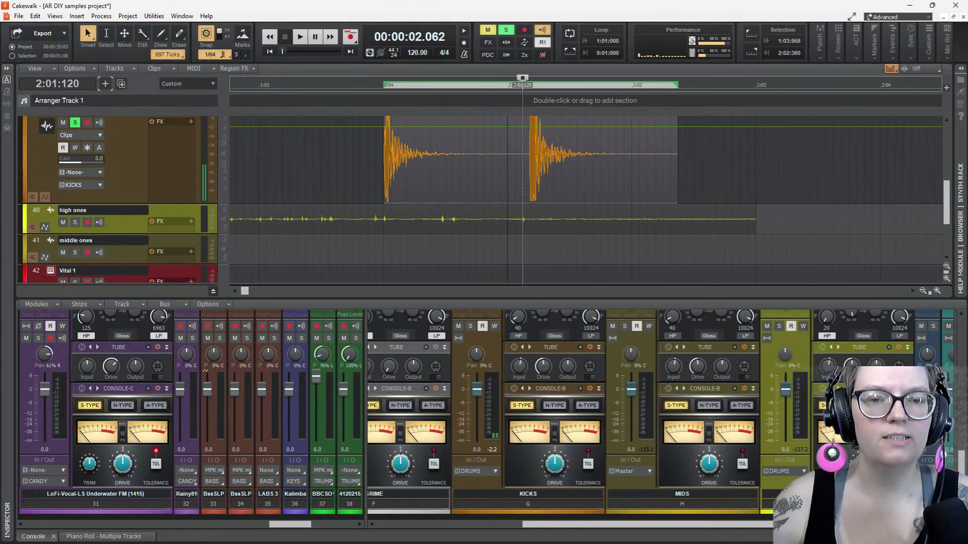
Separate the two kicks at 2:01:000 in the bounced clip and move the second kick later to 2:02:120
{"action": "left_click", "coordinate": [383, 184]}
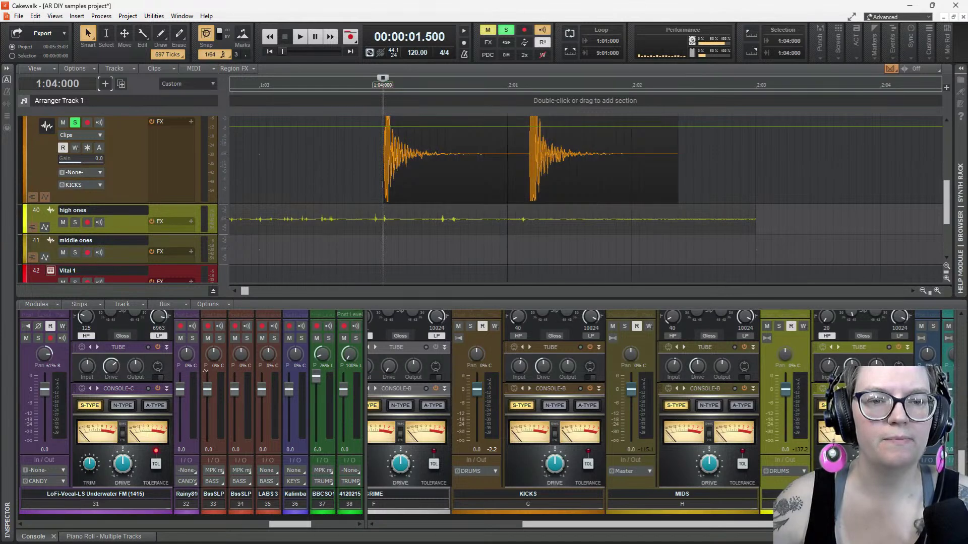
{"action": "key", "text": "space"}
{"action": "key", "text": "space"}
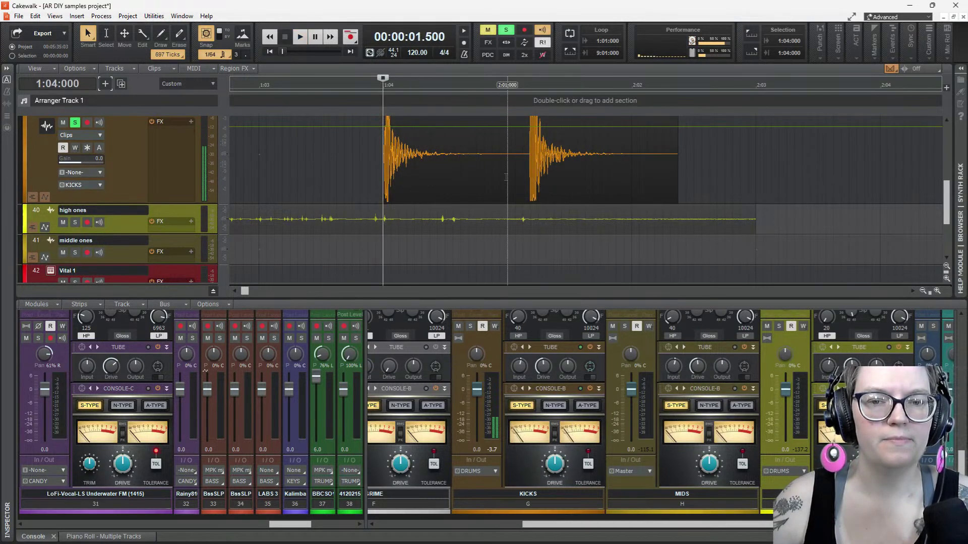
{"action": "left_click_drag", "start_coordinate": [506, 176], "coordinate": [384, 176]}
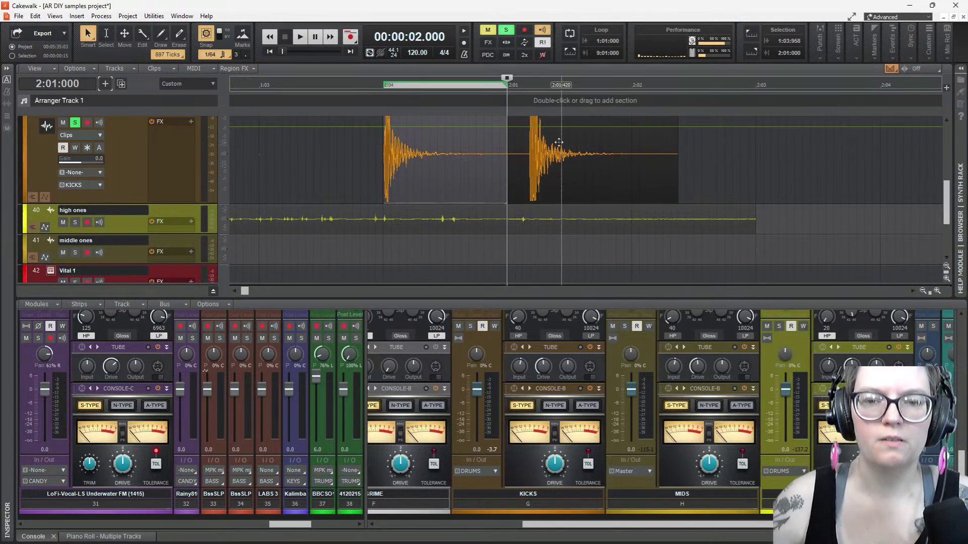
{"action": "mouse_move", "coordinate": [509, 180]}
{"action": "left_mouse_down"}
{"action": "mouse_move", "coordinate": [529, 181]}
{"action": "mouse_move", "coordinate": [522, 183]}
{"action": "left_mouse_up"}
{"action": "left_click_drag", "start_coordinate": [570, 150], "coordinate": [692, 134]}
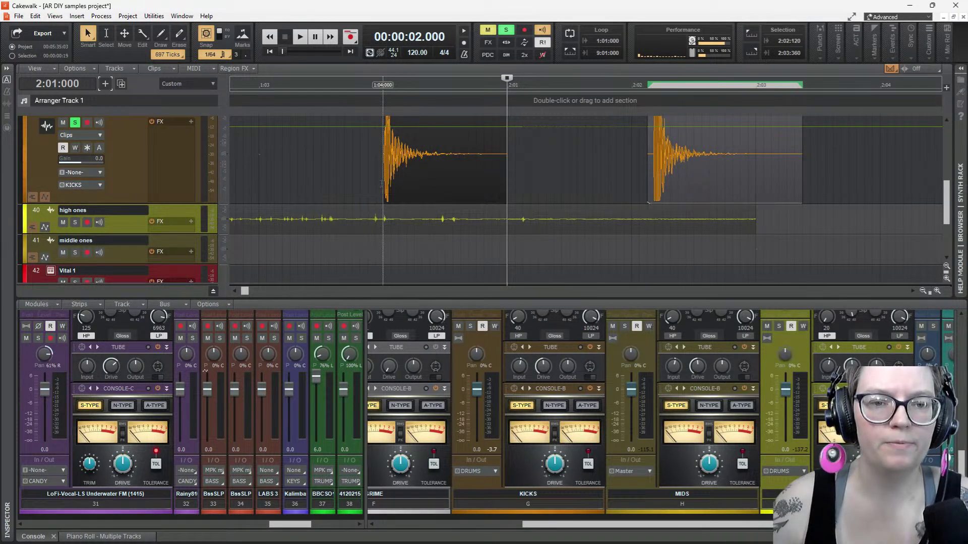
Audition the separated first kick from 1:04:000
{"action": "left_click", "coordinate": [382, 183]}
{"action": "key", "text": "space"}
{"action": "key", "text": "space"}
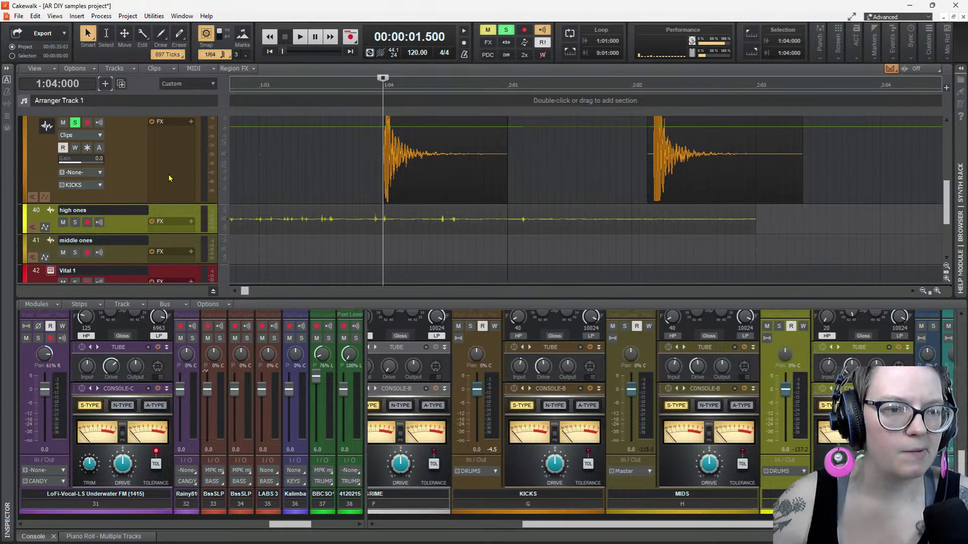
Enlarge the console, unsolo the low ones track and expand its ProChannel
{"action": "scroll", "coordinate": [119, 163], "scroll_direction": "up", "scroll_amount": 5}
{"action": "scroll", "coordinate": [119, 164], "scroll_direction": "down", "scroll_amount": 3}
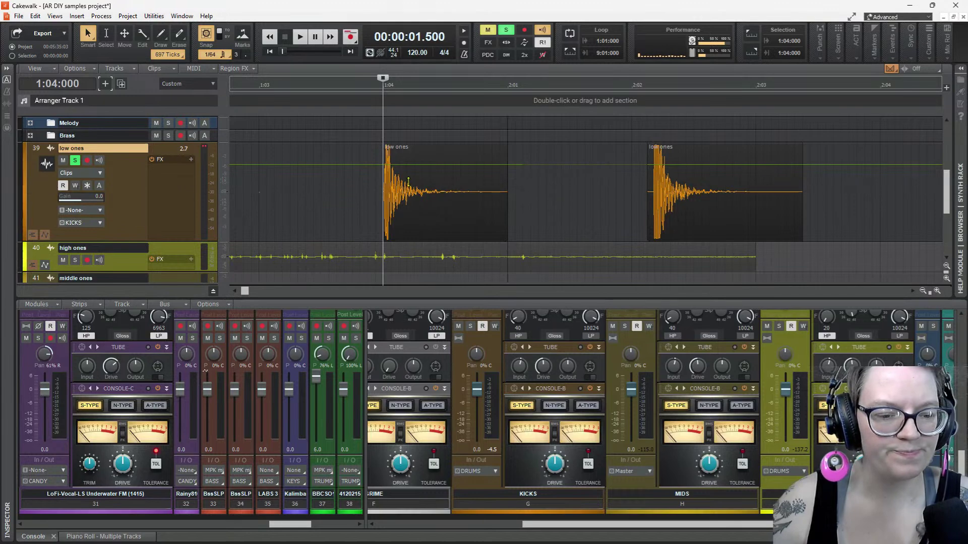
{"action": "left_click_drag", "start_coordinate": [432, 298], "coordinate": [408, 182]}
{"action": "left_click_drag", "start_coordinate": [302, 526], "coordinate": [325, 528]}
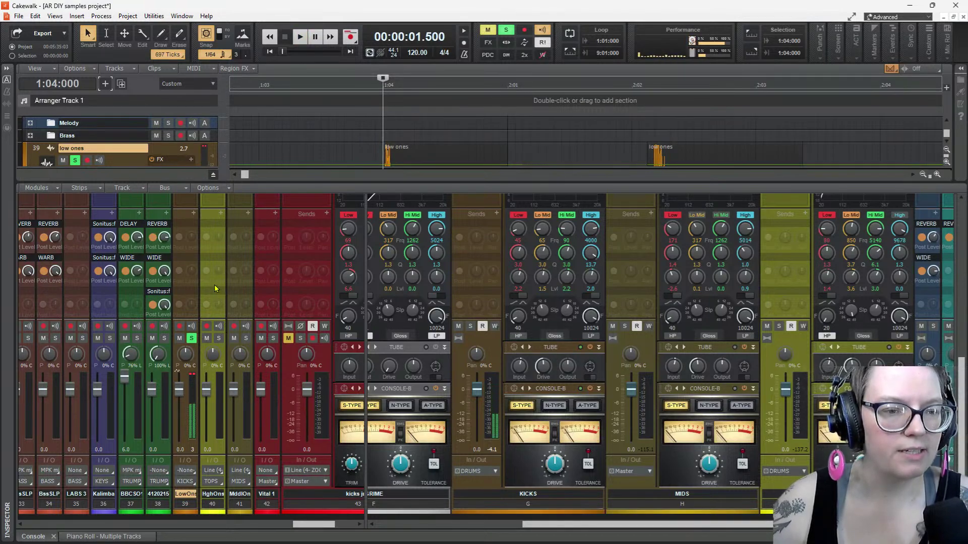
{"action": "scroll", "coordinate": [271, 261], "scroll_direction": "up", "scroll_amount": 2}
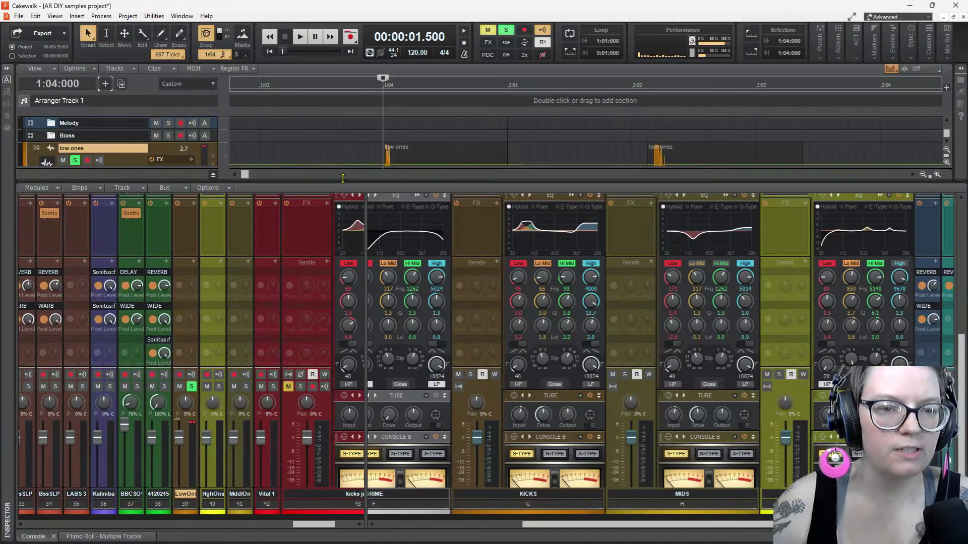
{"action": "left_click_drag", "start_coordinate": [341, 180], "coordinate": [340, 121]}
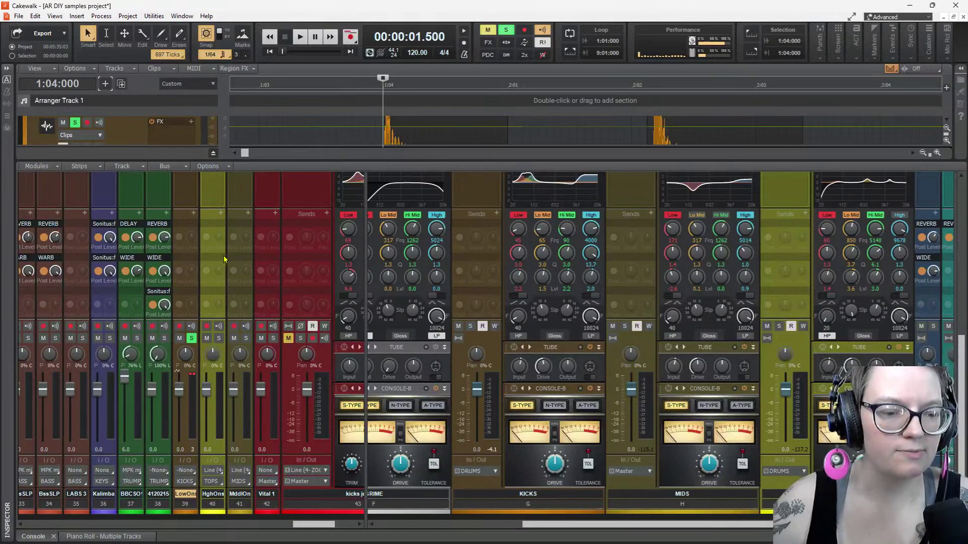
{"action": "scroll", "coordinate": [223, 259], "scroll_direction": "up", "scroll_amount": 3}
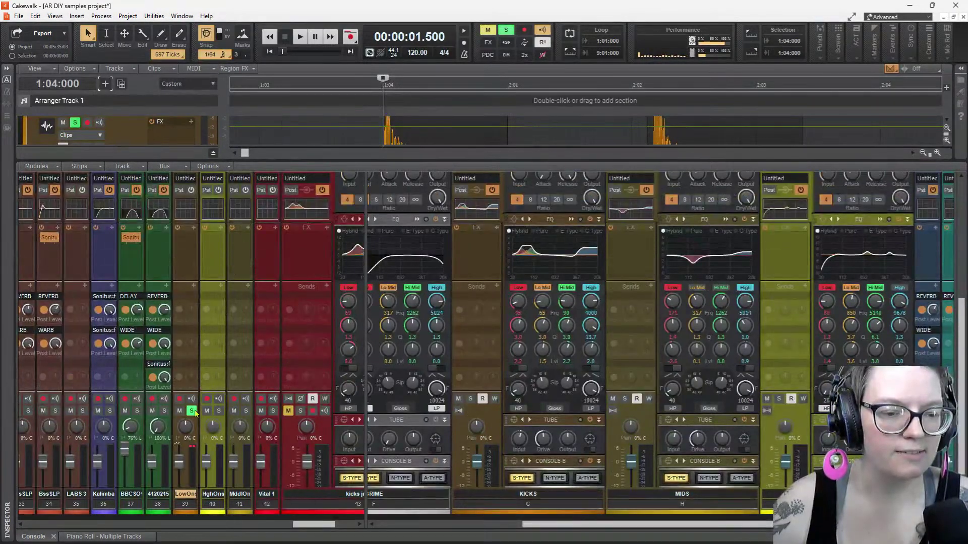
{"action": "left_click", "coordinate": [193, 411]}
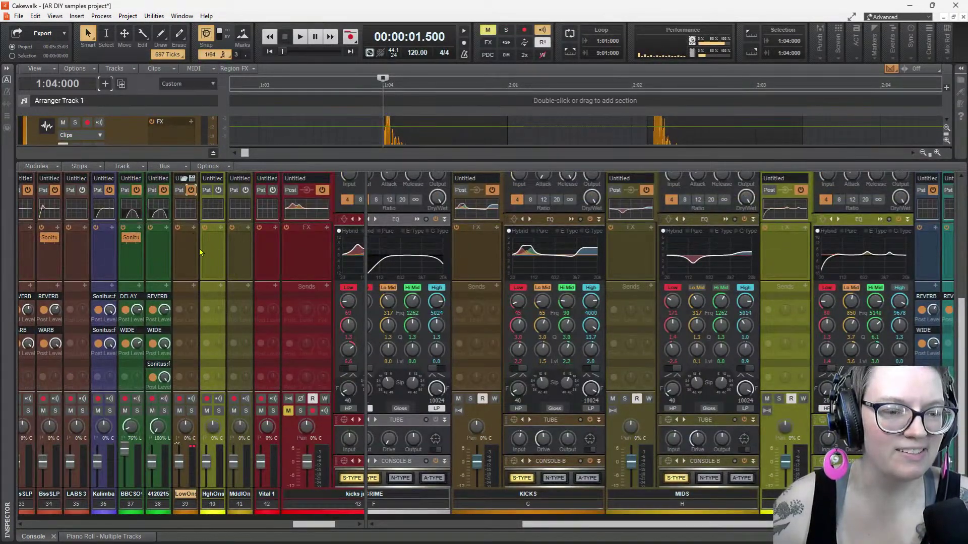
{"action": "scroll", "coordinate": [200, 252], "scroll_direction": "up", "scroll_amount": 1}
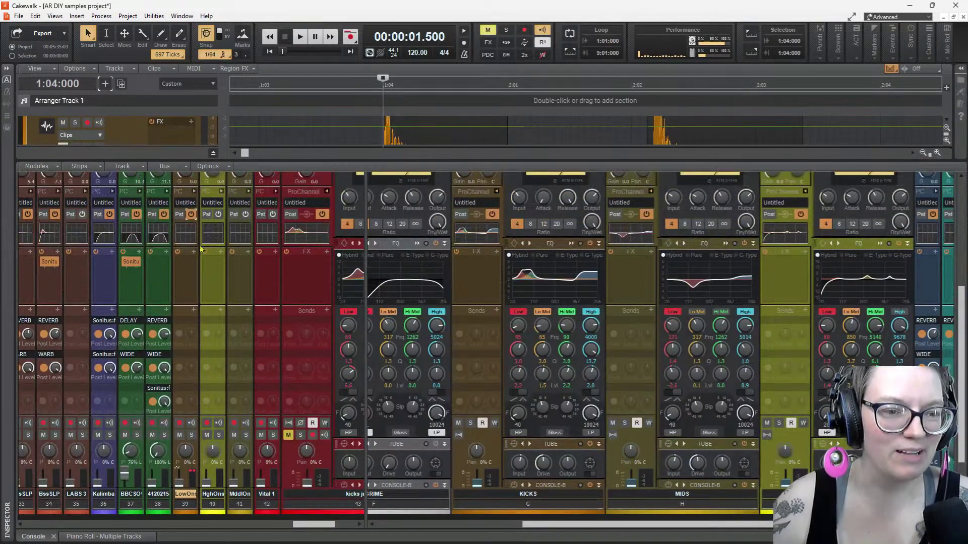
{"action": "left_click", "coordinate": [195, 192]}
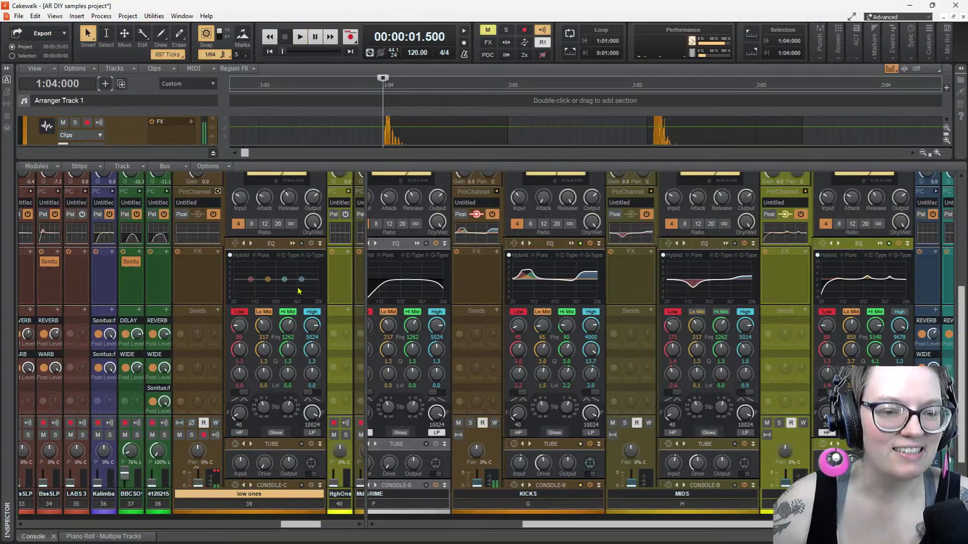
Solo the low ones track again and audition the first kick
{"action": "left_click", "coordinate": [74, 126]}
{"action": "key", "text": "space"}
{"action": "key", "text": "space"}
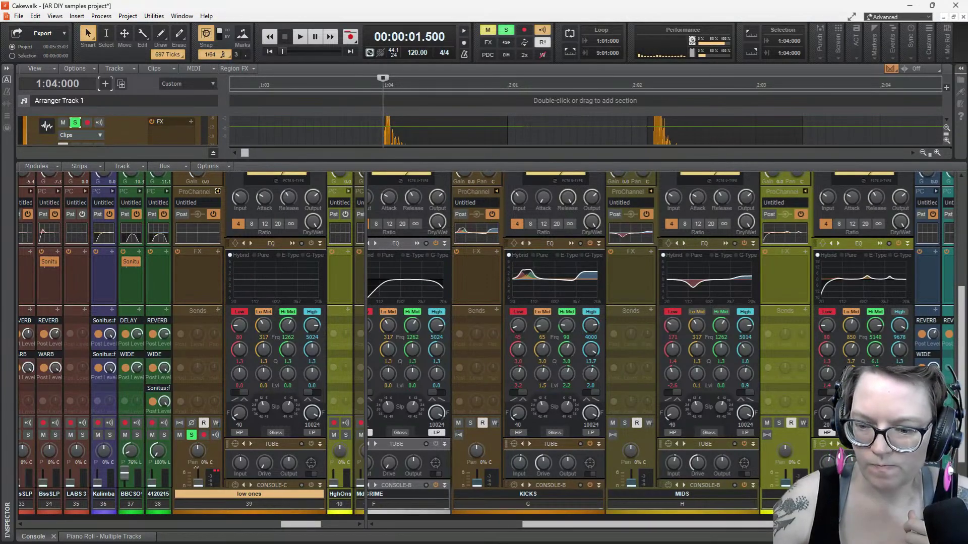
Add a send to the WIDE bus on the low ones track and audition the first kick with it
{"action": "left_click", "coordinate": [217, 311]}
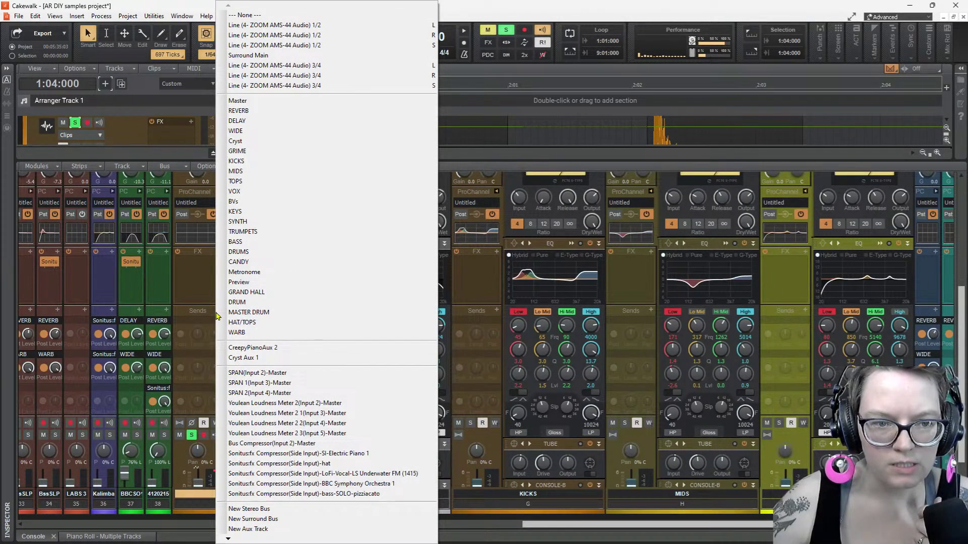
{"action": "left_click", "coordinate": [237, 131]}
{"action": "key", "text": "space"}
{"action": "key", "text": "space"}
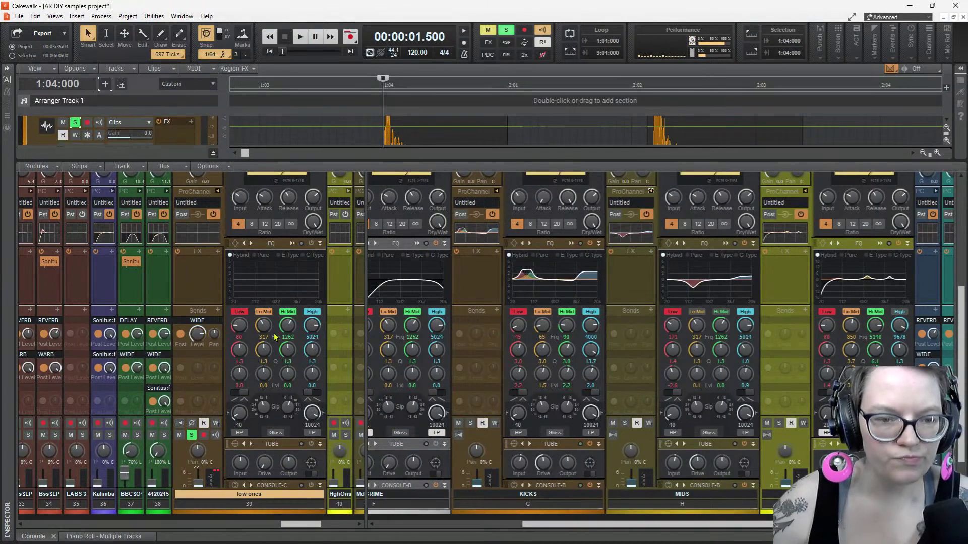
Bring up the compressor on the low ones channel and audition the first kick several times
{"action": "scroll", "coordinate": [271, 266], "scroll_direction": "up", "scroll_amount": 2}
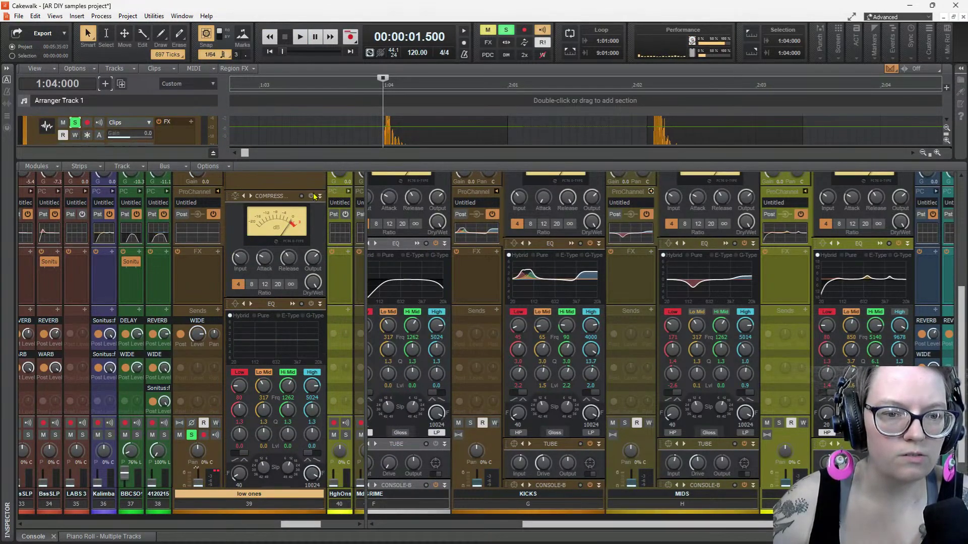
{"action": "key", "text": "space"}
{"action": "key", "text": "space"}
{"action": "key", "text": "space"}
{"action": "key", "text": "space"}
{"action": "key", "text": "space"}
{"action": "key", "text": "space"}
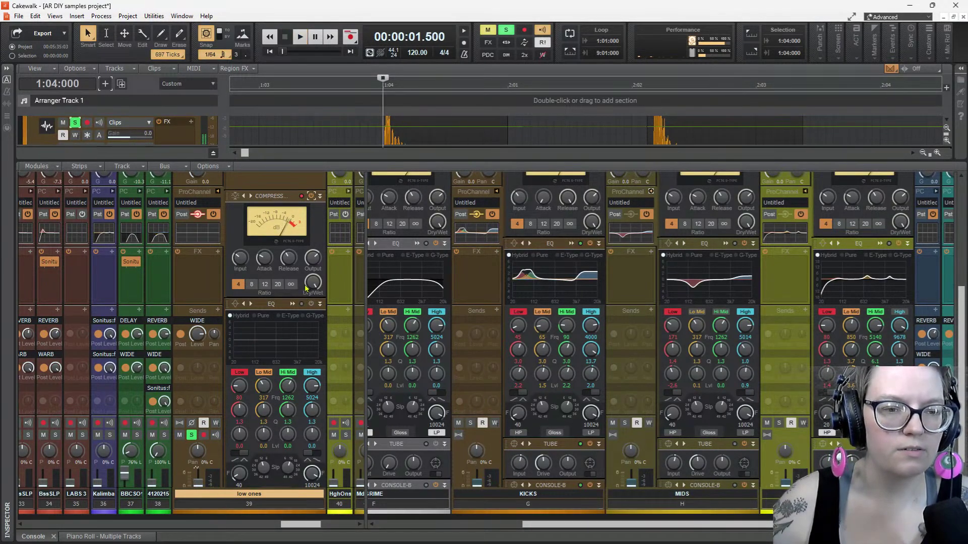
In the low ones equalizer, boost Low about 5 dB at 61 Hz and Lo Mid 5.3 dB at 197 Hz, and audition the kick
{"action": "double_click", "coordinate": [291, 355]}
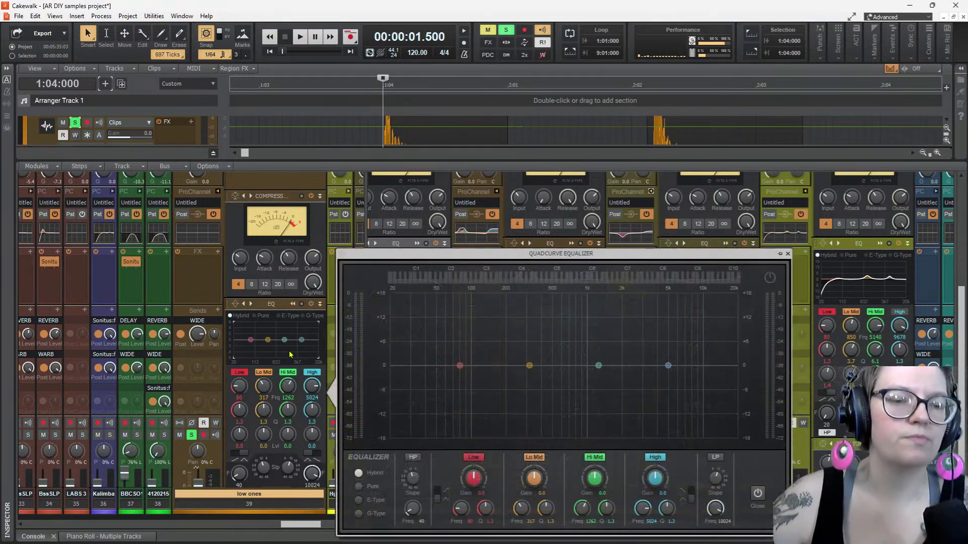
{"action": "left_click_drag", "start_coordinate": [460, 365], "coordinate": [446, 346]}
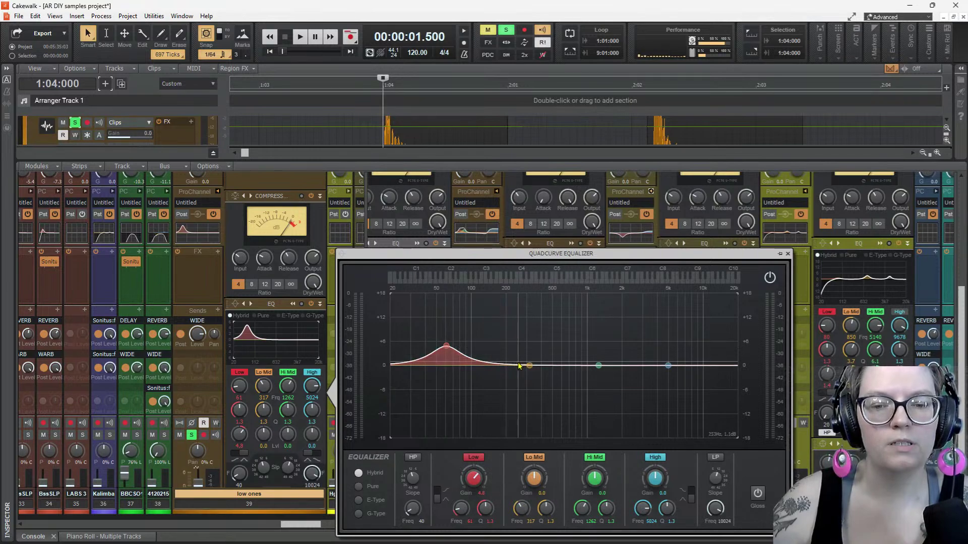
{"action": "left_click_drag", "start_coordinate": [529, 365], "coordinate": [505, 344]}
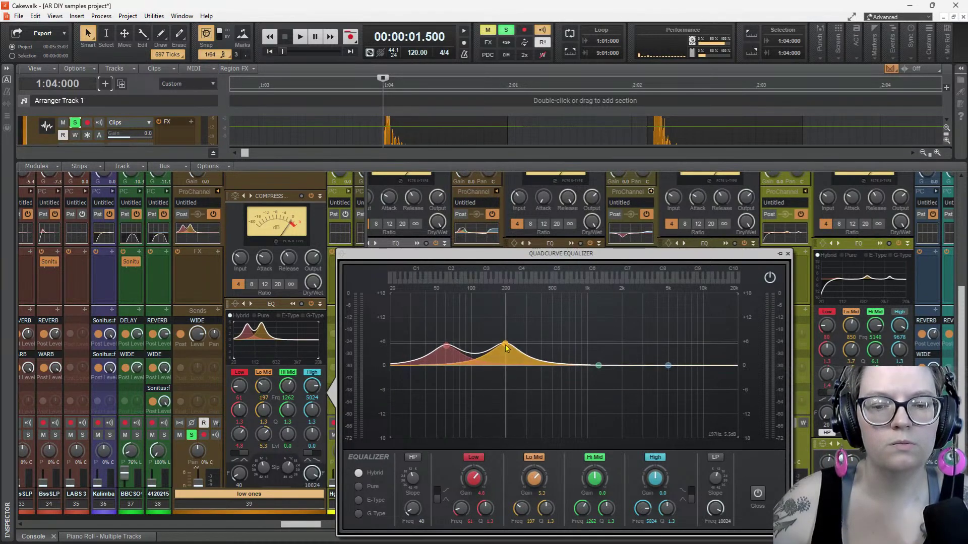
{"action": "key", "text": "space"}
{"action": "key", "text": "space"}
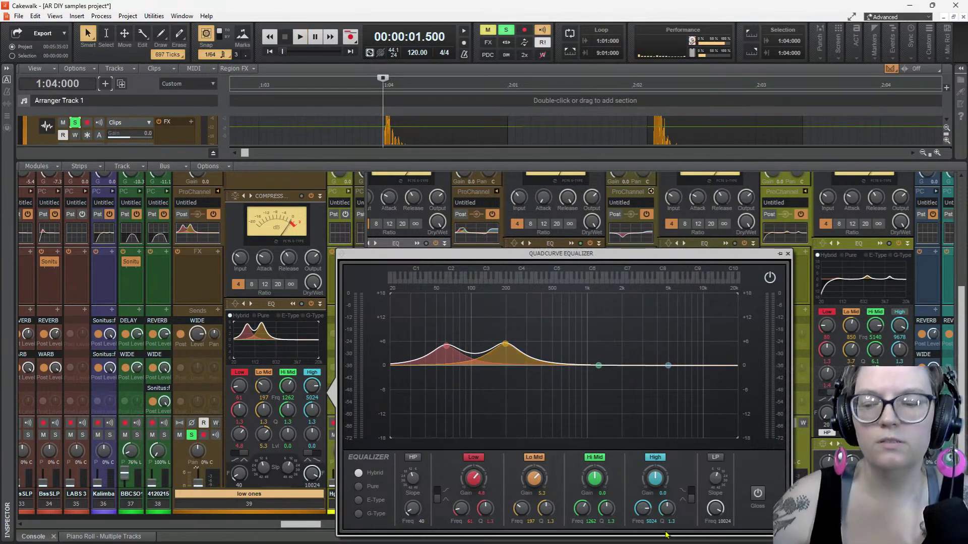
Select the first kick clip and loop its range from 1:03:958 to 2:01:000
{"action": "left_click", "coordinate": [452, 121]}
{"action": "left_click", "coordinate": [569, 52]}
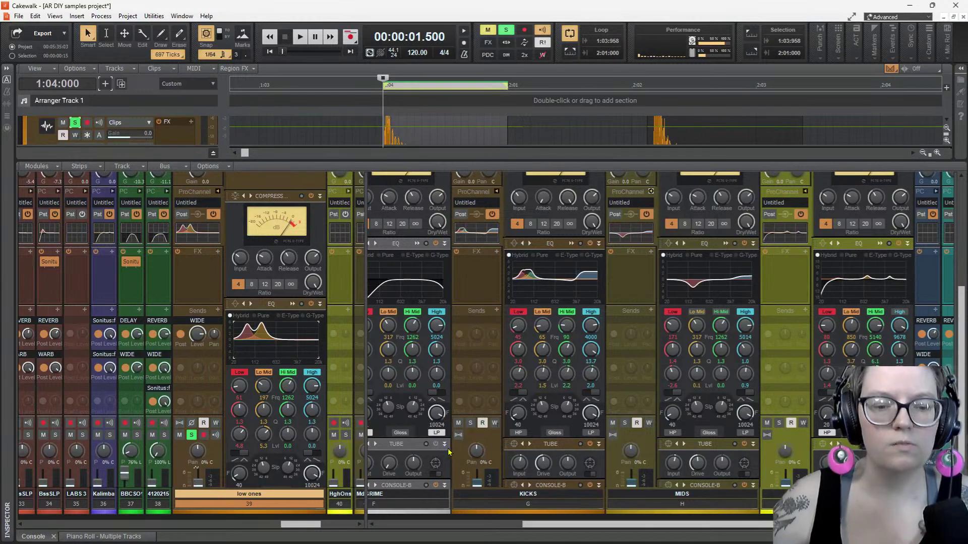
Set the equalizer's Hi Mid band to an 18 dB boost with Q 16 and sweep it down to 80 Hz while looping the kick
{"action": "double_click", "coordinate": [295, 352]}
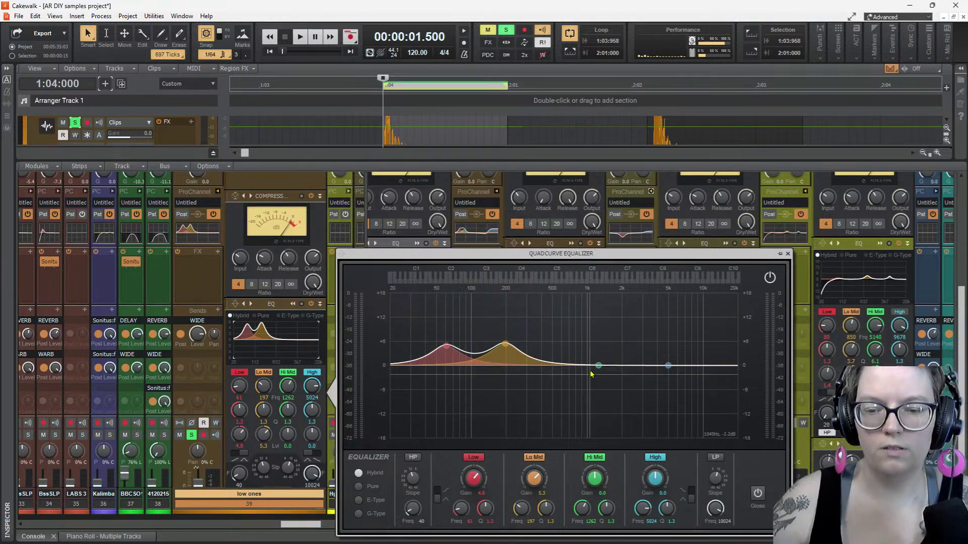
{"action": "left_click_drag", "start_coordinate": [598, 366], "coordinate": [603, 338]}
{"action": "scroll", "coordinate": [607, 507], "scroll_direction": "up", "scroll_amount": 15}
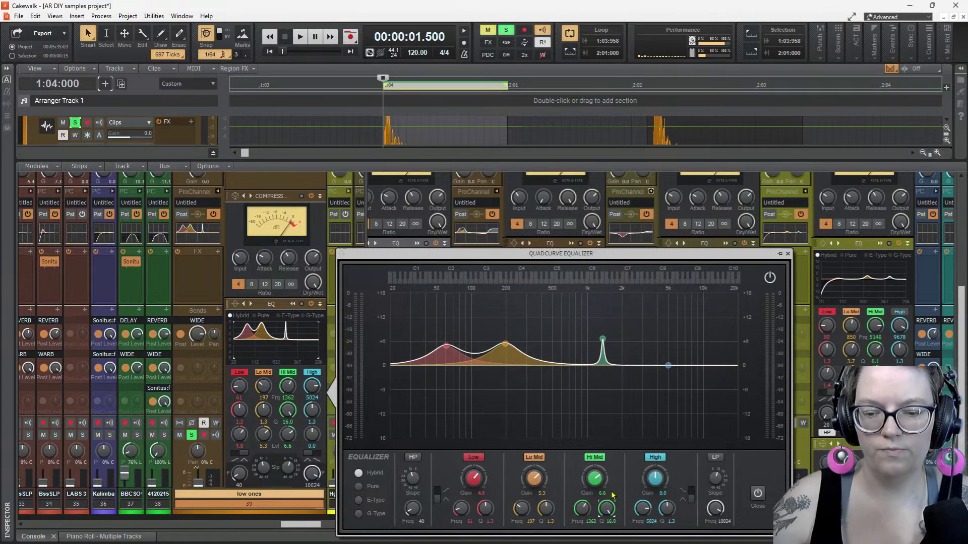
{"action": "key", "text": "space"}
{"action": "left_click_drag", "start_coordinate": [603, 339], "coordinate": [616, 295]}
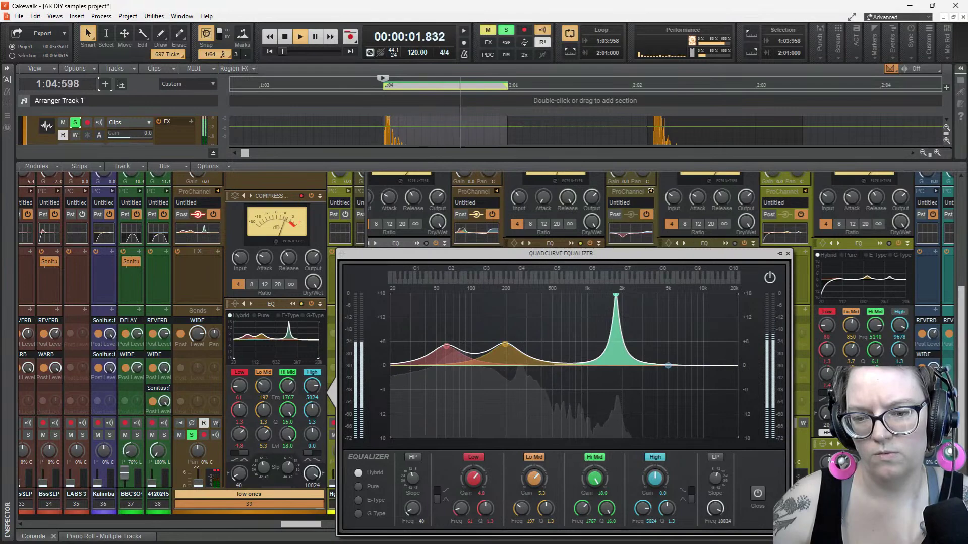
{"action": "left_click_drag", "start_coordinate": [616, 295], "coordinate": [583, 295]}
{"action": "left_click_drag", "start_coordinate": [574, 294], "coordinate": [460, 294]}
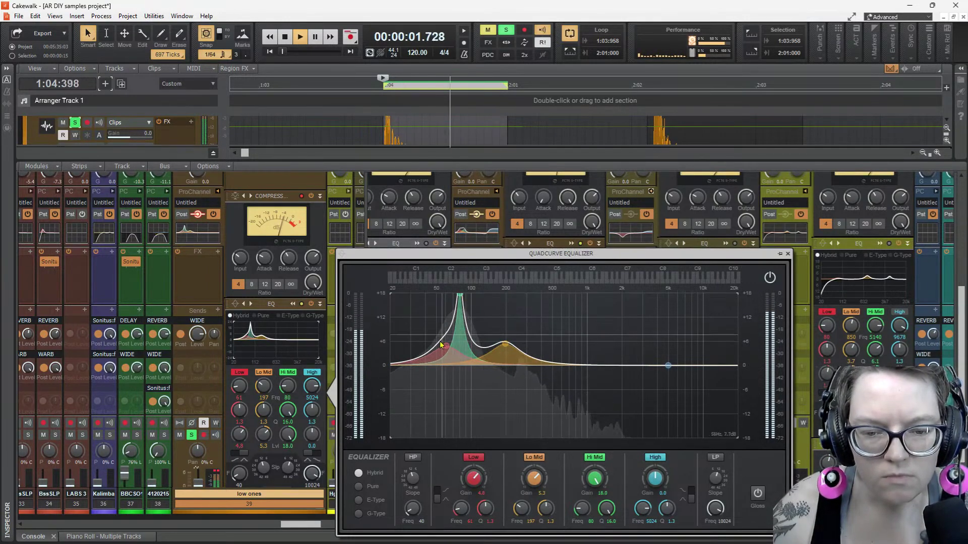
Set the Low band to 18 dB at 74 Hz and Hi Mid to 86 Hz, stop playback and close the equalizer
{"action": "left_click_drag", "start_coordinate": [445, 347], "coordinate": [462, 295]}
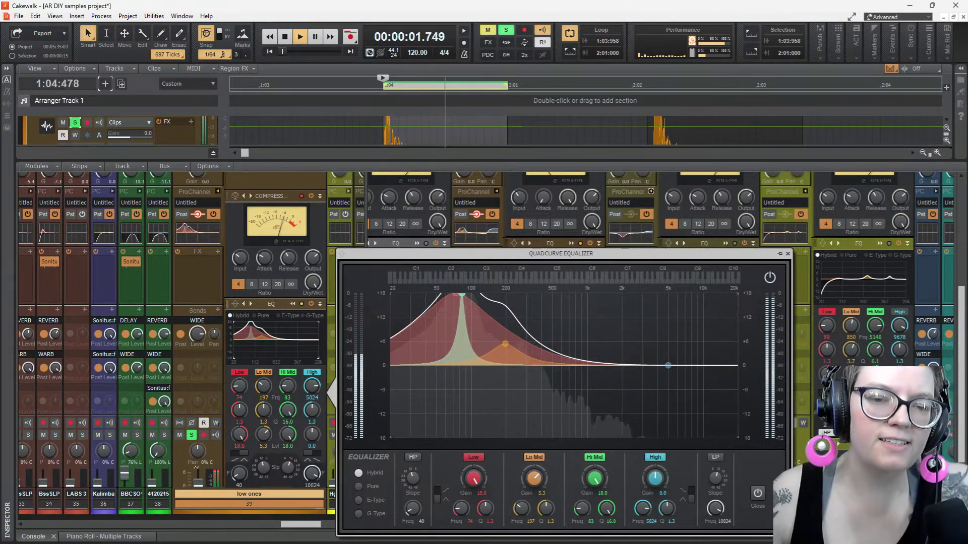
{"action": "mouse_move", "coordinate": [461, 295]}
{"action": "left_mouse_down"}
{"action": "mouse_move", "coordinate": [470, 311]}
{"action": "mouse_move", "coordinate": [463, 294]}
{"action": "left_mouse_up"}
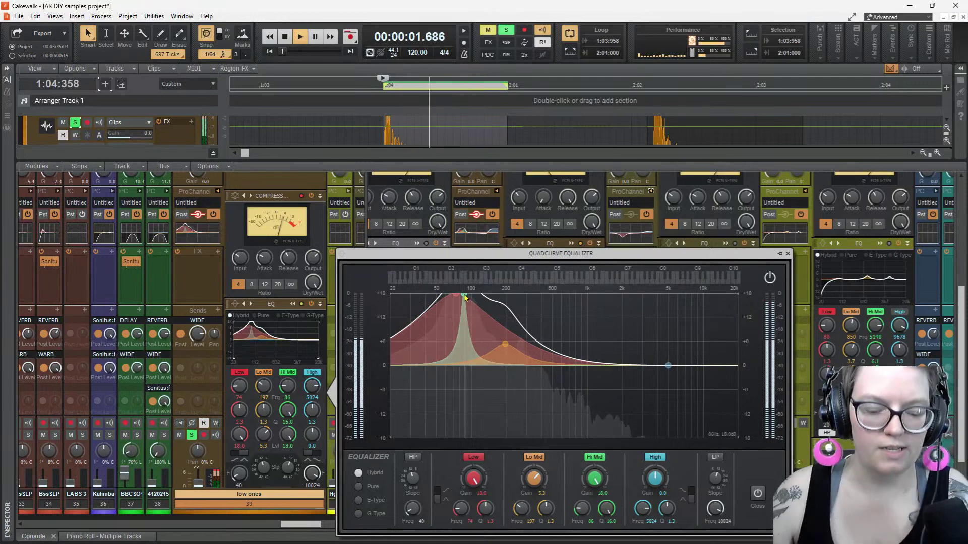
{"action": "key", "text": "space"}
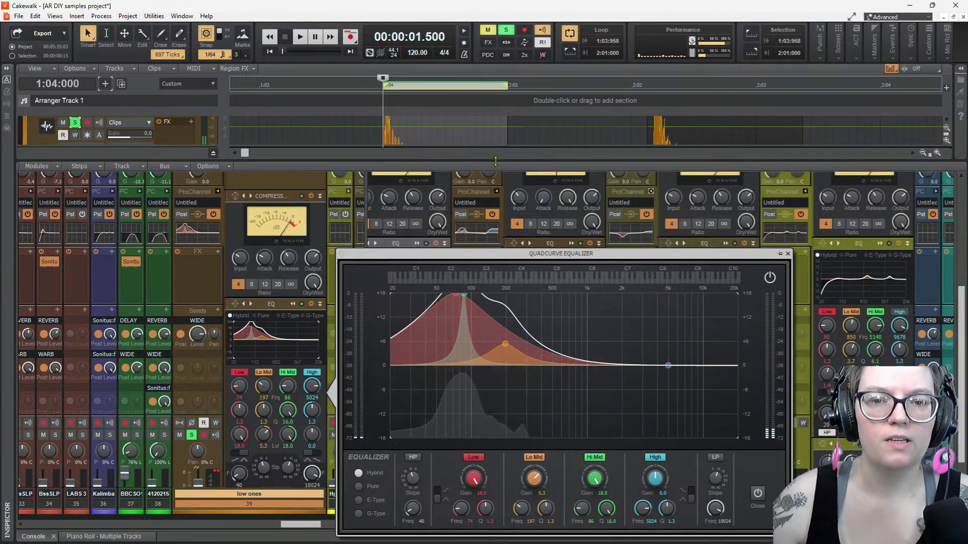
{"action": "key", "text": "Escape"}
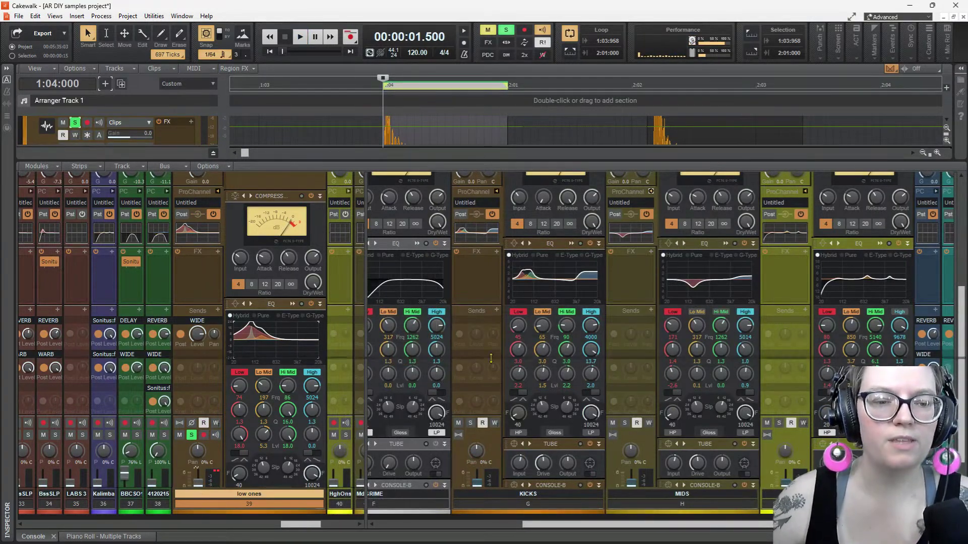
Add a second send on the low ones track that feeds a new aux track
{"action": "left_click_drag", "start_coordinate": [482, 160], "coordinate": [483, 379]}
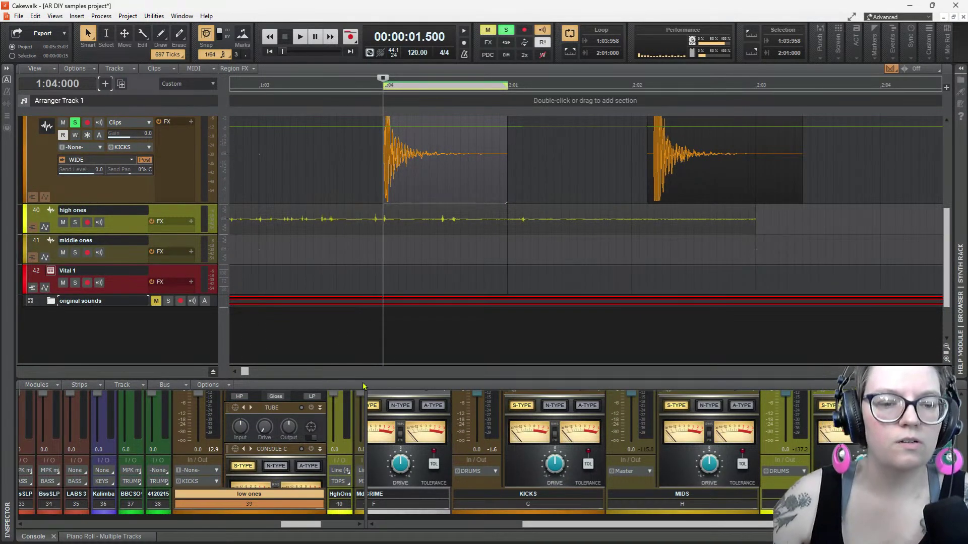
{"action": "left_click_drag", "start_coordinate": [365, 379], "coordinate": [340, 145]}
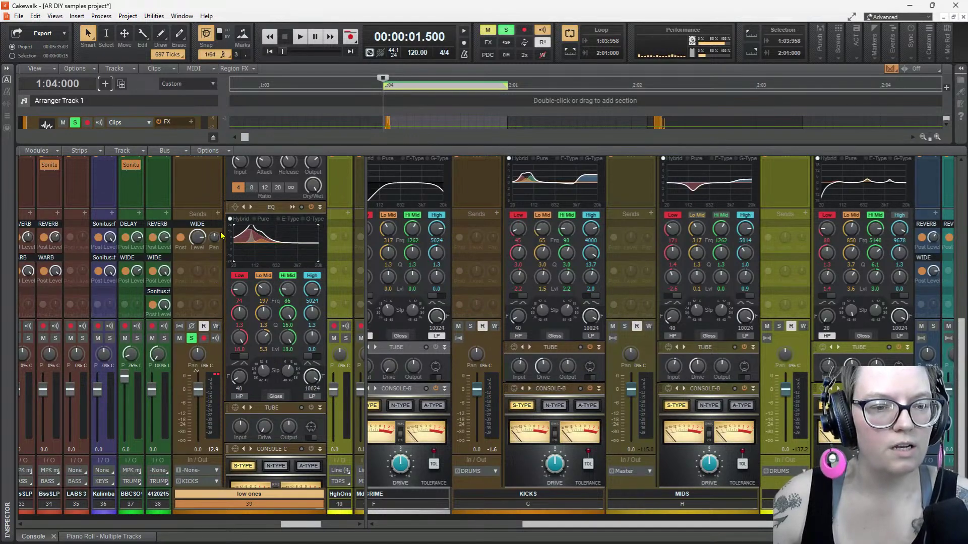
{"action": "left_click", "coordinate": [219, 214]}
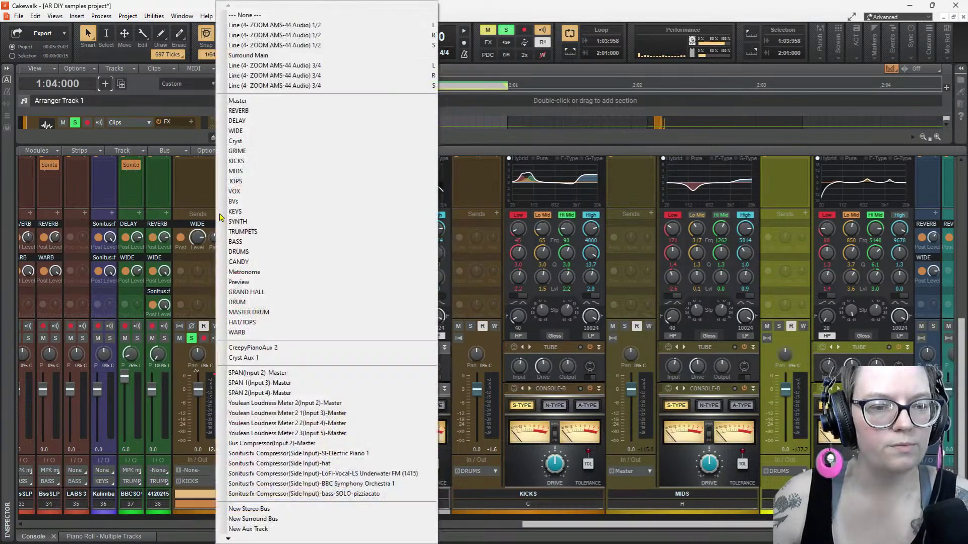
{"action": "left_click", "coordinate": [279, 530]}
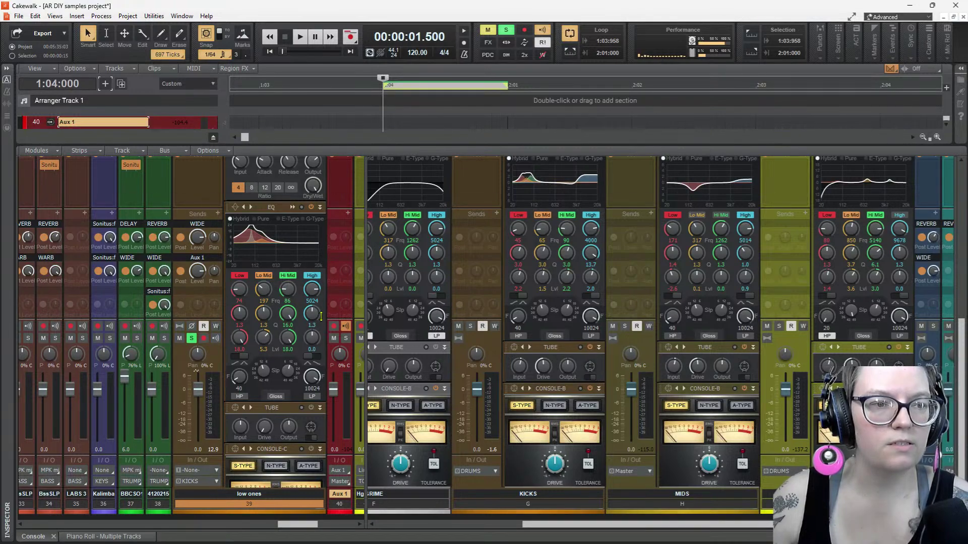
Rename the new Aux 1 track as "Aux Bass resample"
{"action": "left_click_drag", "start_coordinate": [337, 143], "coordinate": [337, 316]}
{"action": "scroll", "coordinate": [121, 173], "scroll_direction": "up", "scroll_amount": 1}
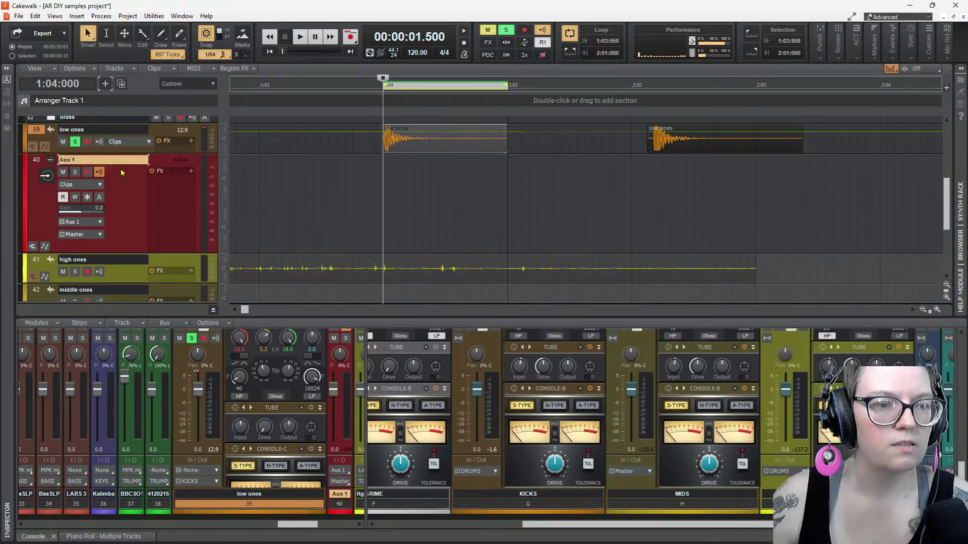
{"action": "double_click", "coordinate": [93, 161]}
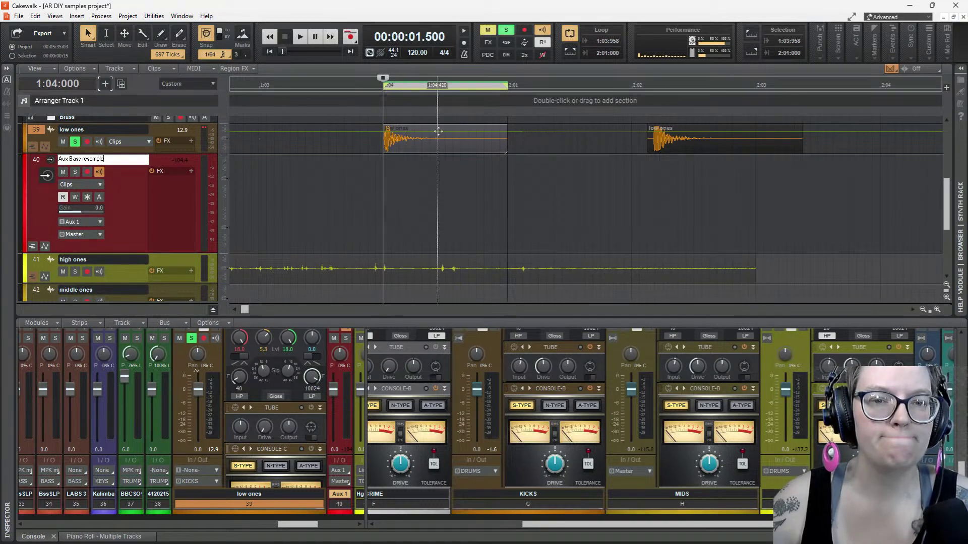
Move the second low ones clip to measure 4, make the first kick a groove-looped clip and extend it to four consecutive hits
{"action": "scroll", "coordinate": [451, 147], "scroll_direction": "down", "scroll_amount": 5}
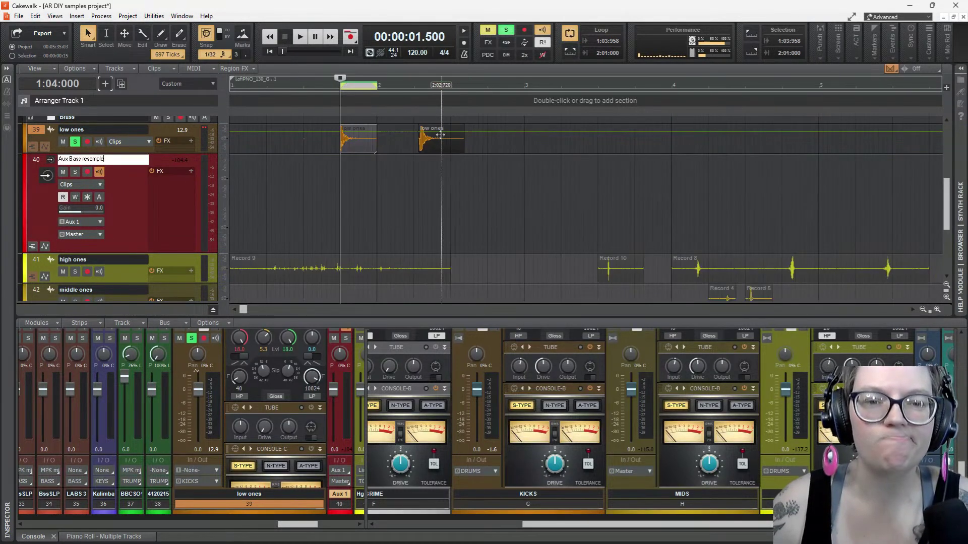
{"action": "left_click_drag", "start_coordinate": [439, 134], "coordinate": [694, 131]}
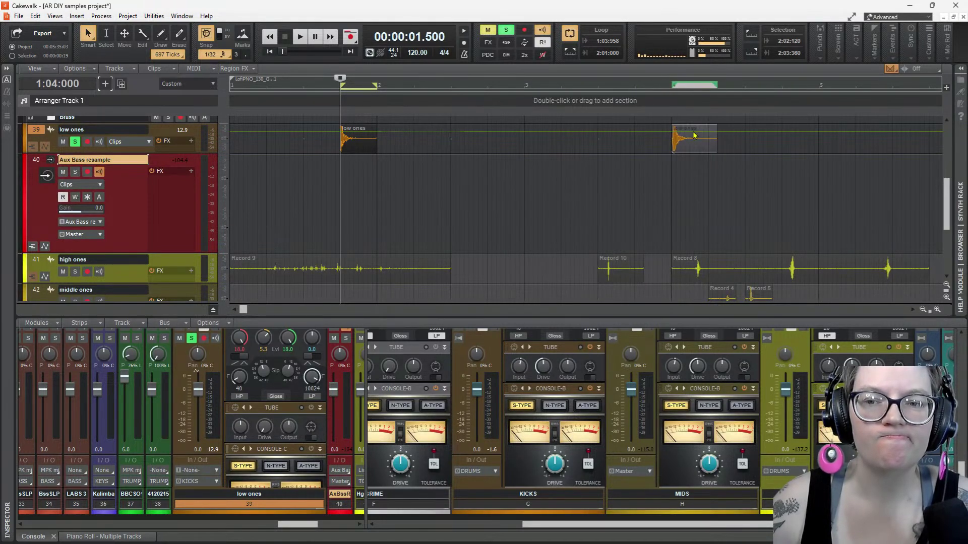
{"action": "left_click", "coordinate": [354, 134]}
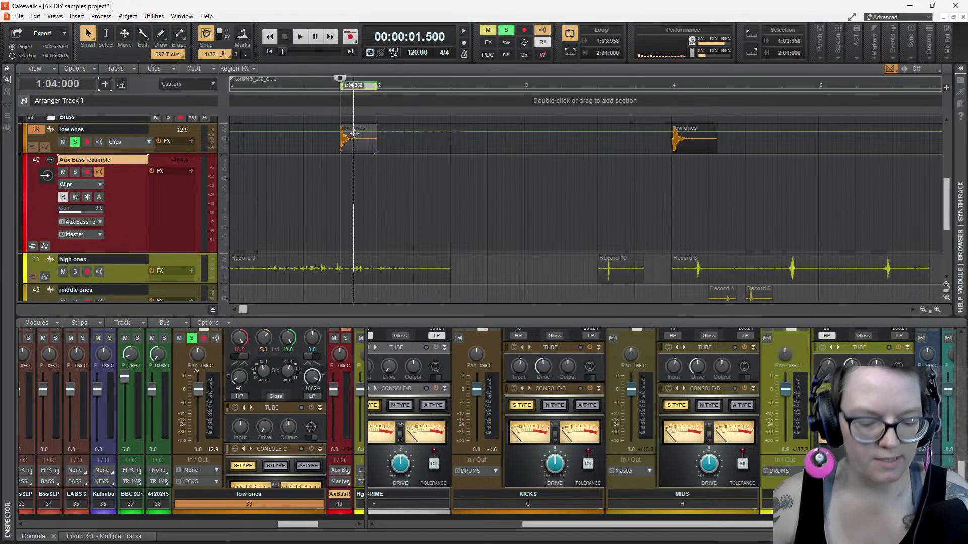
{"action": "key", "text": "ctrl+l"}
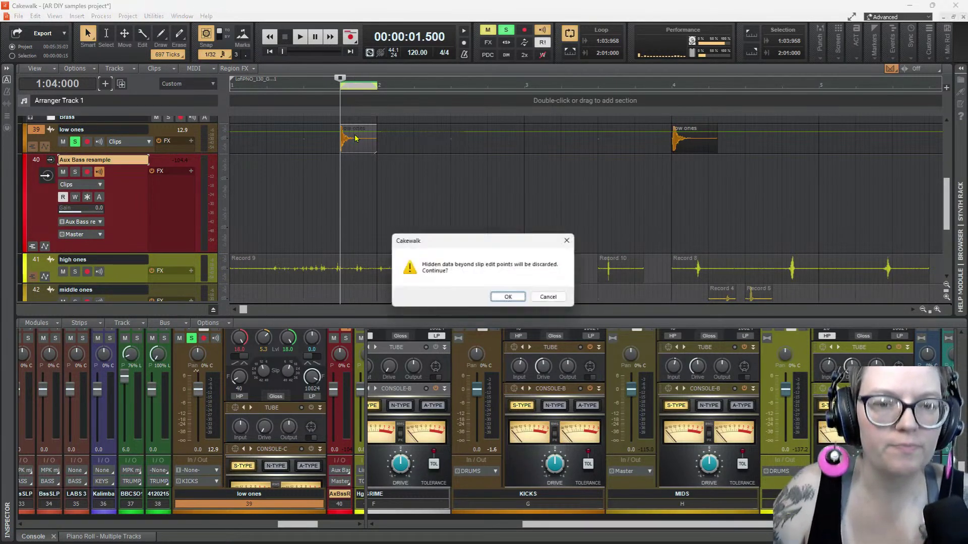
{"action": "left_click", "coordinate": [510, 298]}
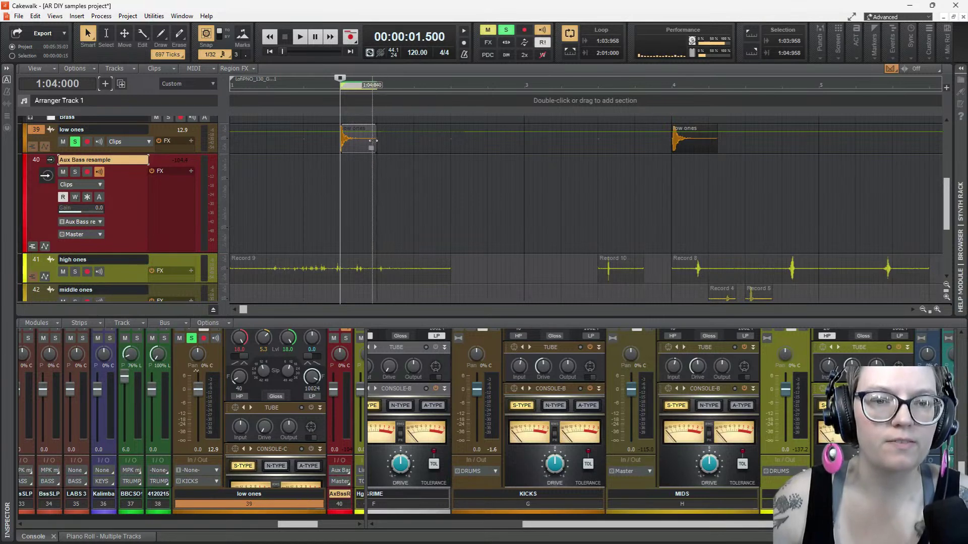
{"action": "left_click_drag", "start_coordinate": [377, 141], "coordinate": [525, 152]}
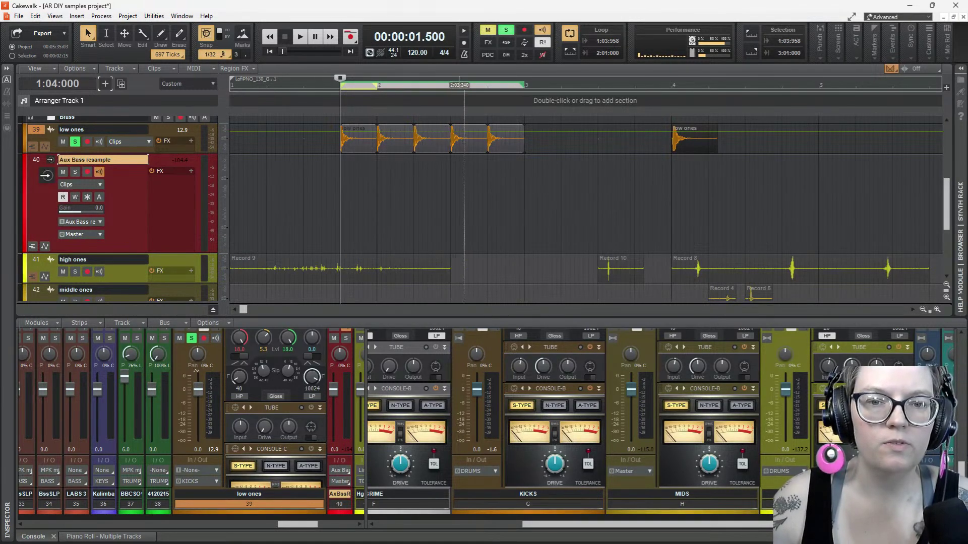
{"action": "mouse_move", "coordinate": [519, 146]}
{"action": "left_mouse_down"}
{"action": "mouse_move", "coordinate": [485, 144]}
{"action": "mouse_move", "coordinate": [506, 142]}
{"action": "left_mouse_up"}
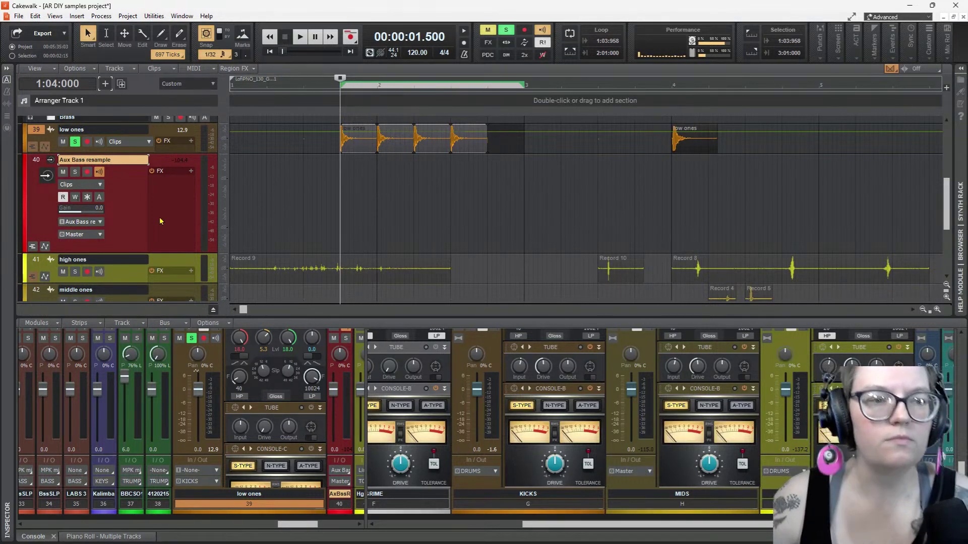
Arm the Aux Bass resample track, preview the kicks briefly, and record the four hits onto it from 1:04:000
{"action": "left_click", "coordinate": [87, 173]}
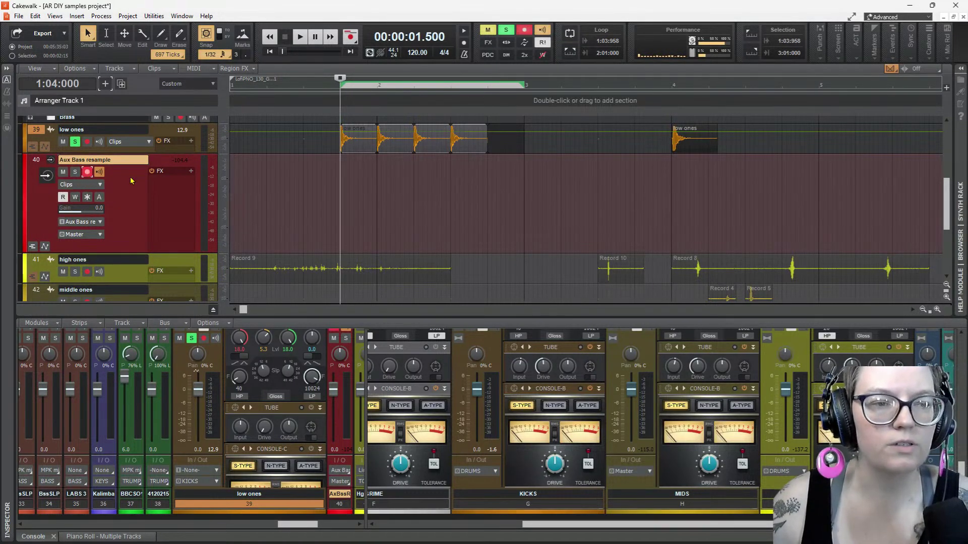
{"action": "left_click", "coordinate": [300, 37]}
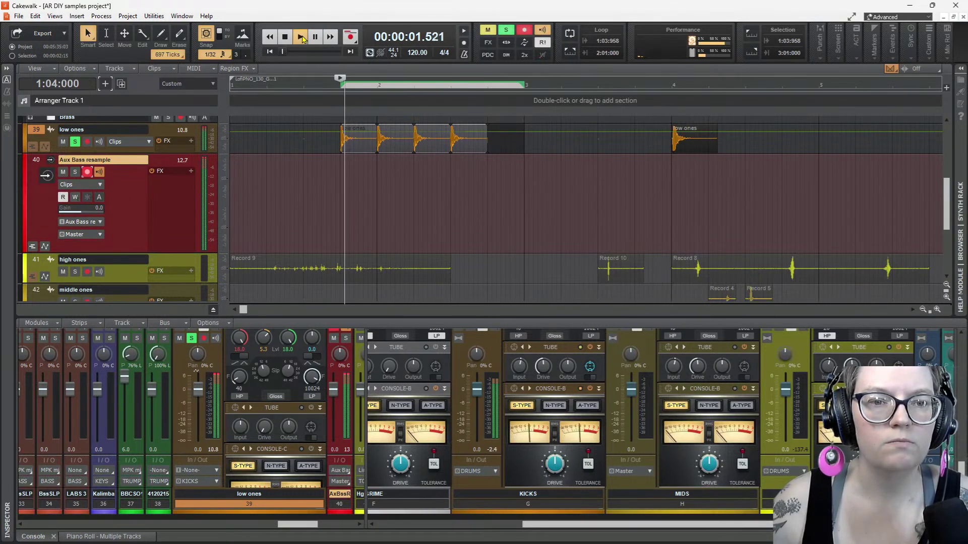
{"action": "key", "text": "space"}
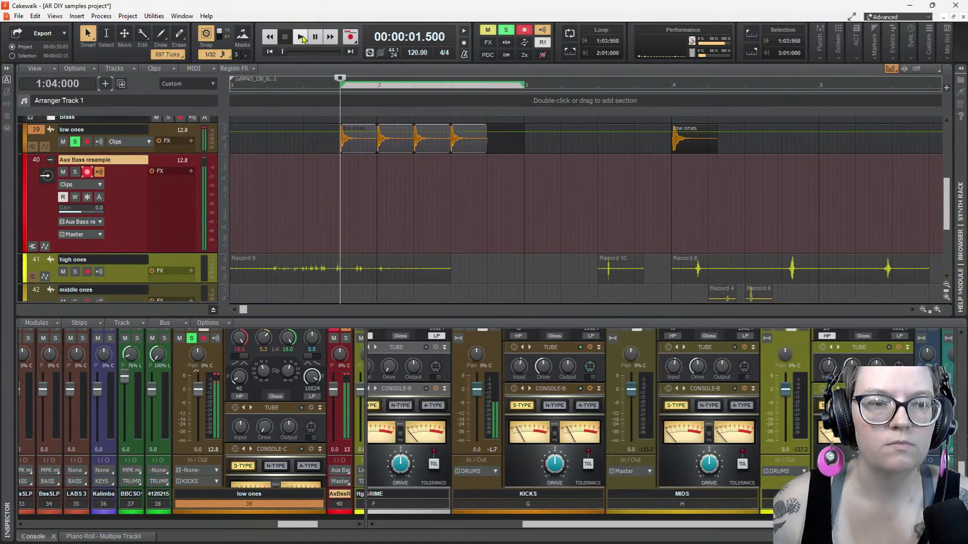
{"action": "left_click", "coordinate": [350, 40]}
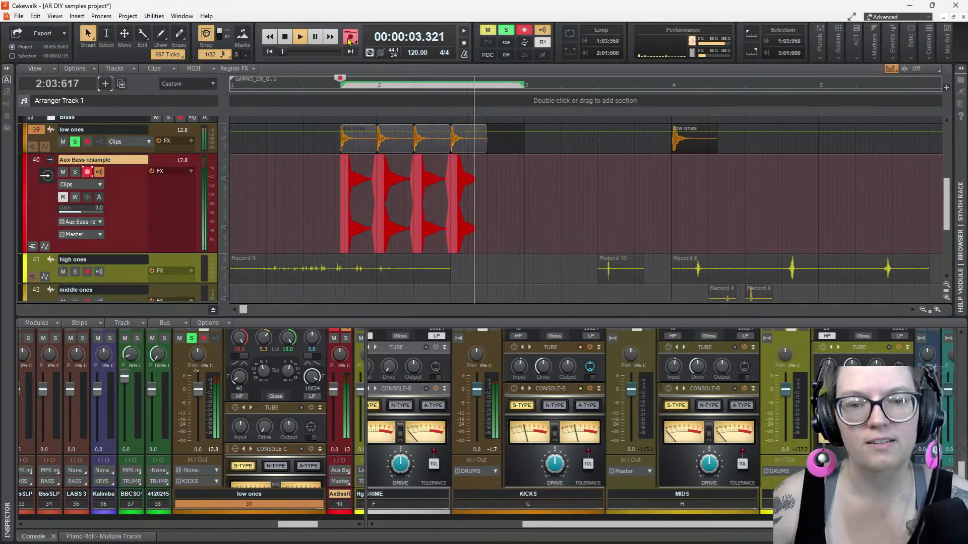
{"action": "key", "text": "space"}
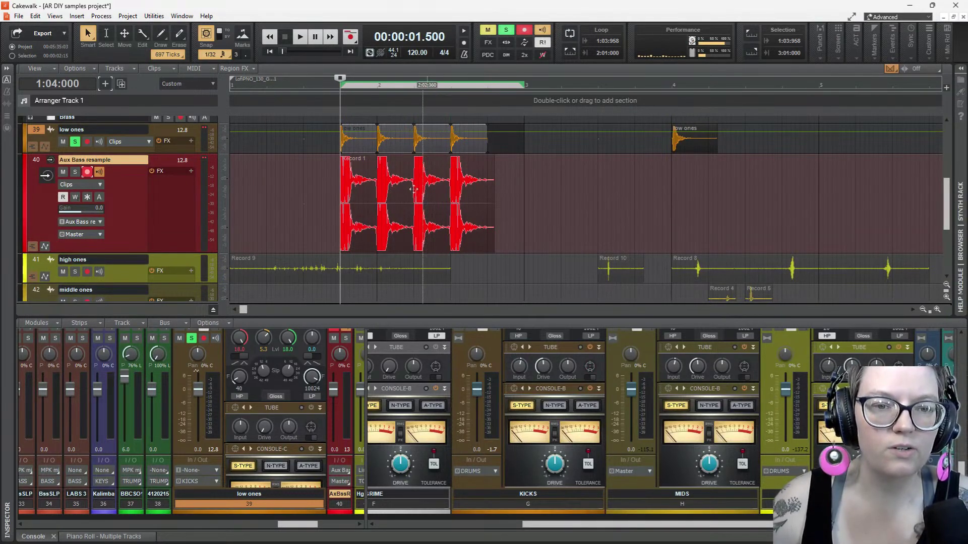
Delete the recorded clip from the Aux Bass resample track and enlarge the console for the mixer controls
{"action": "left_click", "coordinate": [385, 188]}
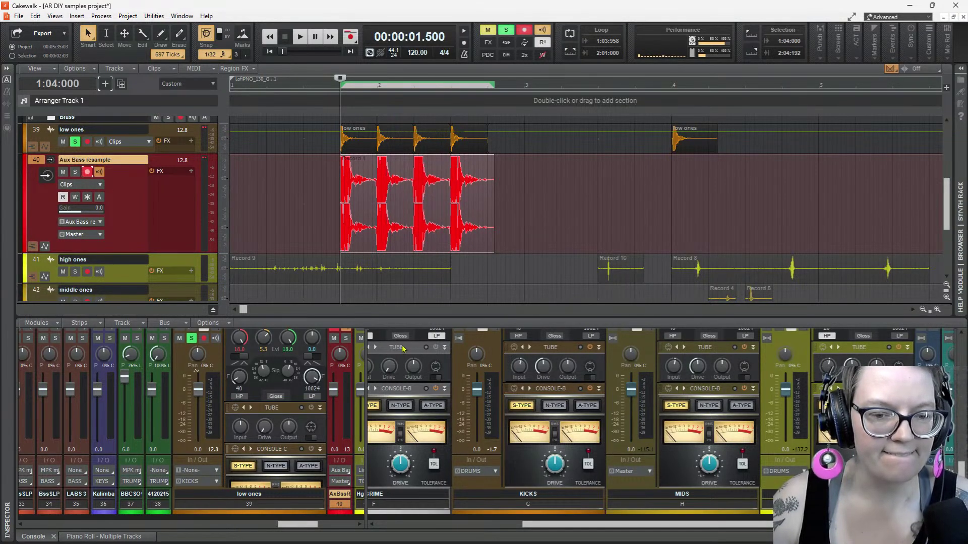
{"action": "left_click_drag", "start_coordinate": [413, 319], "coordinate": [413, 284]}
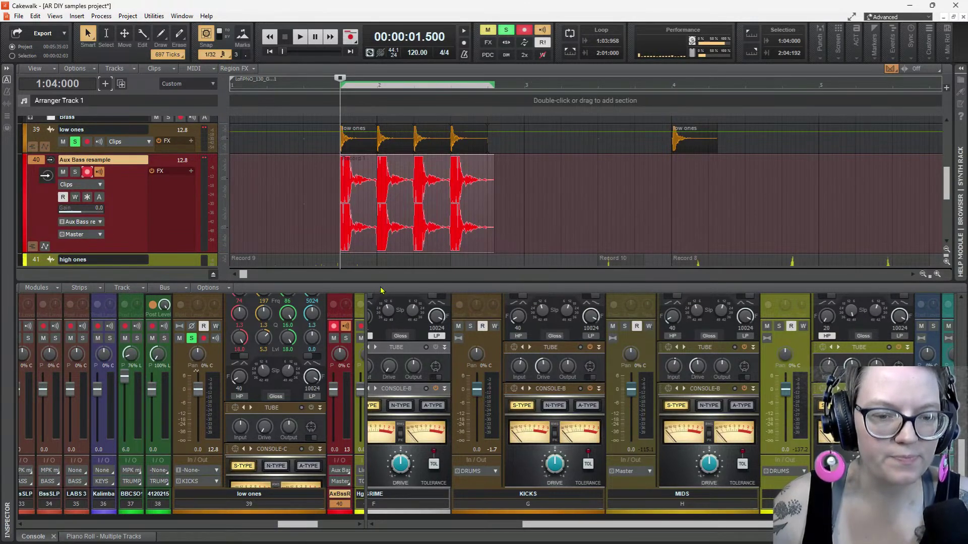
{"action": "left_click_drag", "start_coordinate": [380, 283], "coordinate": [372, 172]}
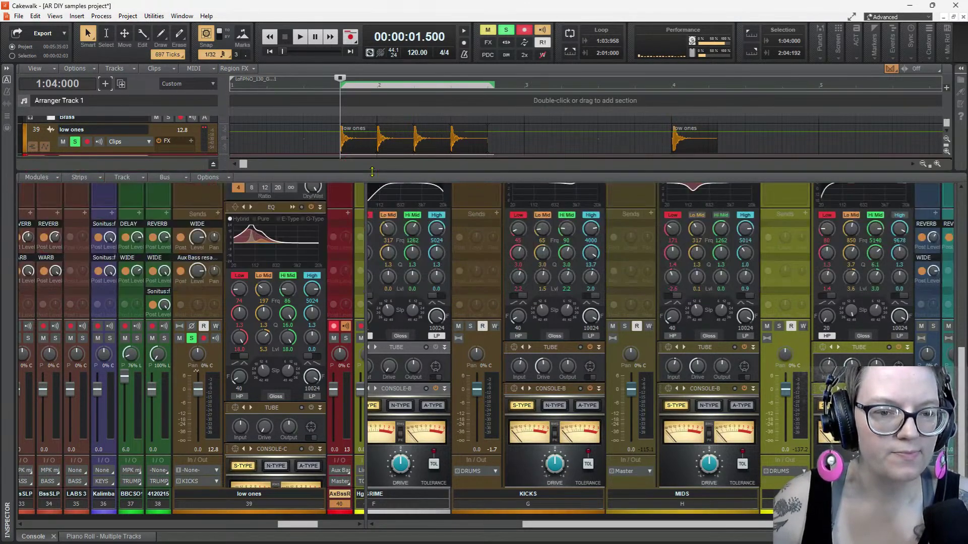
{"action": "scroll", "coordinate": [351, 139], "scroll_direction": "down", "scroll_amount": 2}
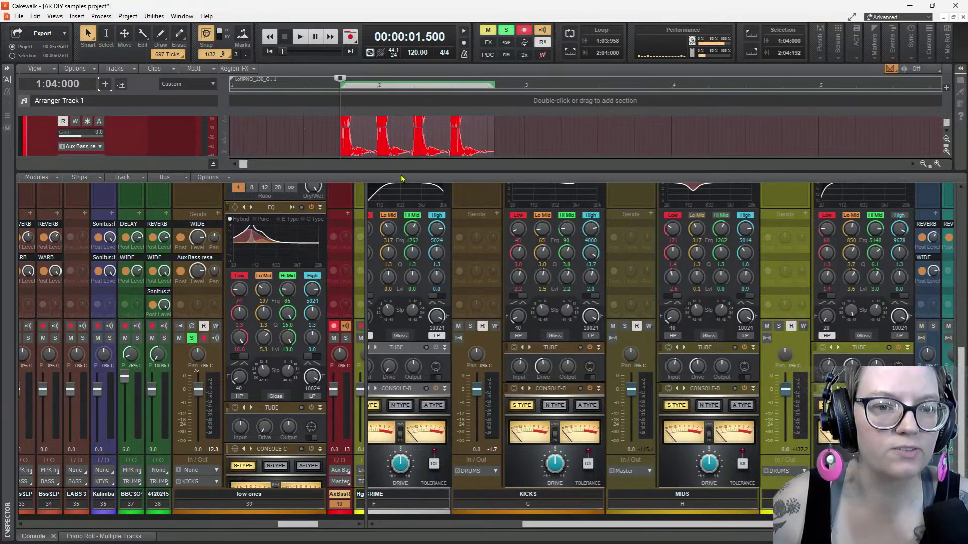
{"action": "left_click_drag", "start_coordinate": [401, 172], "coordinate": [401, 244]}
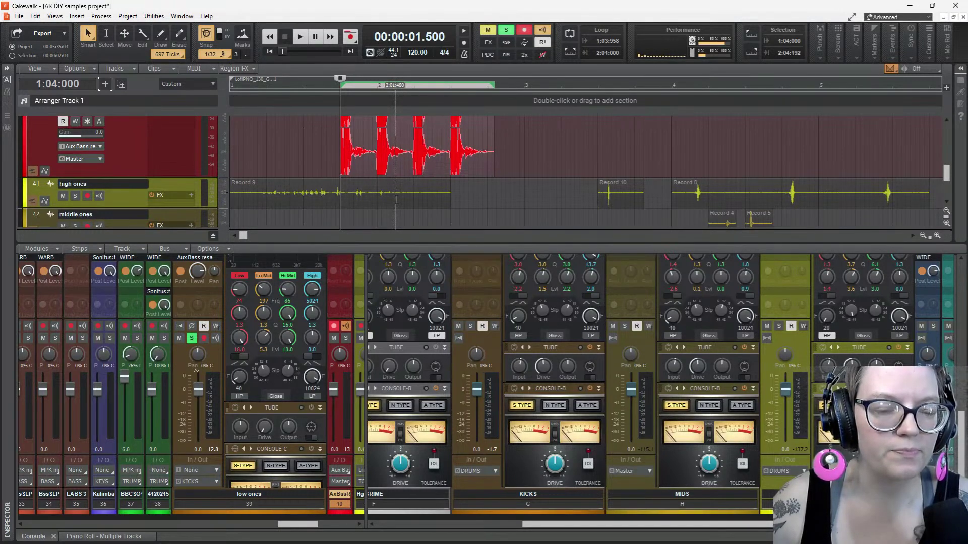
{"action": "scroll", "coordinate": [401, 151], "scroll_direction": "up", "scroll_amount": 2}
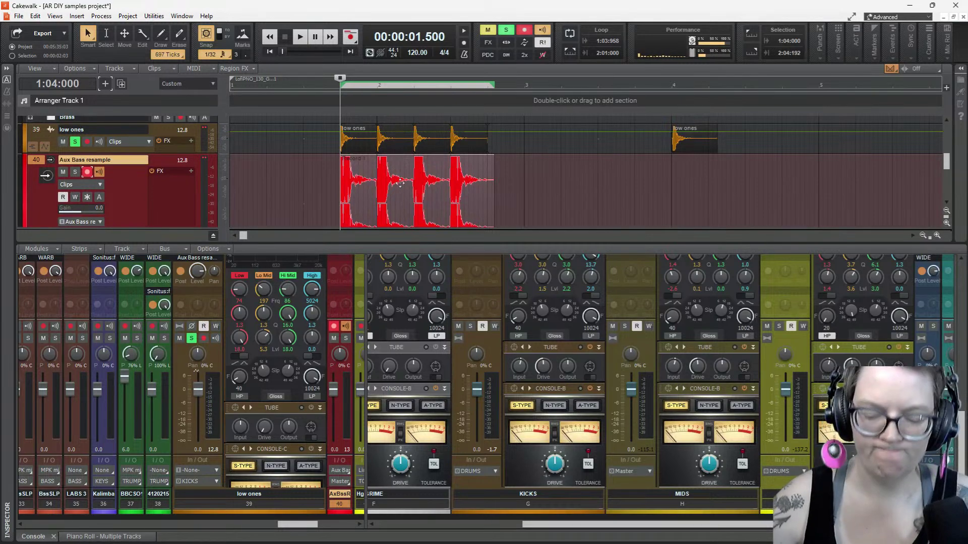
{"action": "key", "text": "Delete"}
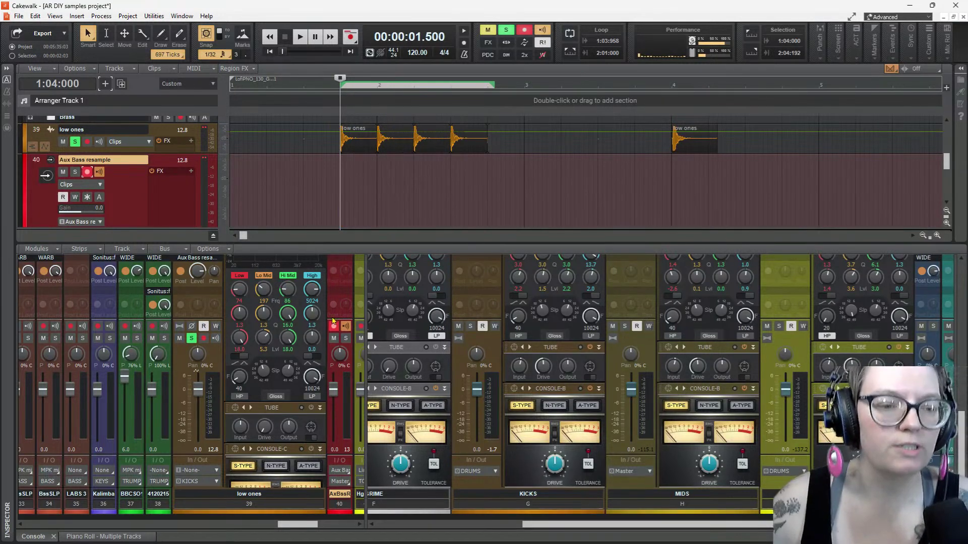
Try to lower the low ones track's volume to about -17 dB while test-playing the kicks
{"action": "mouse_move", "coordinate": [238, 386]}
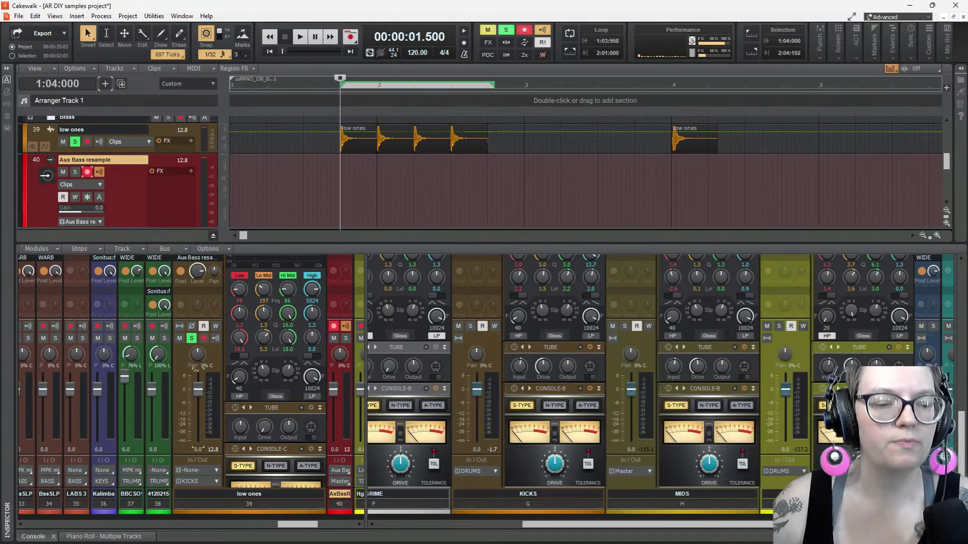
{"action": "left_click_drag", "start_coordinate": [198, 390], "coordinate": [198, 418]}
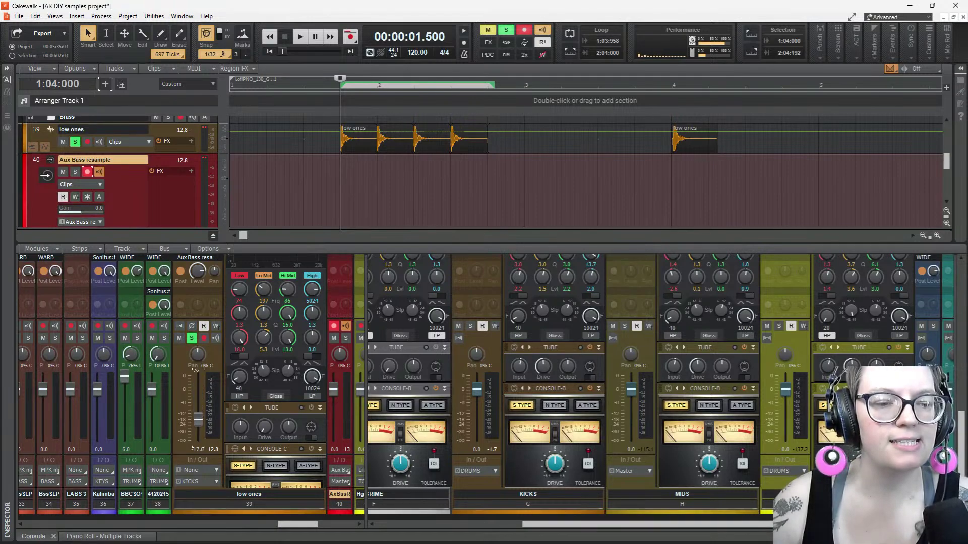
{"action": "key", "text": "space"}
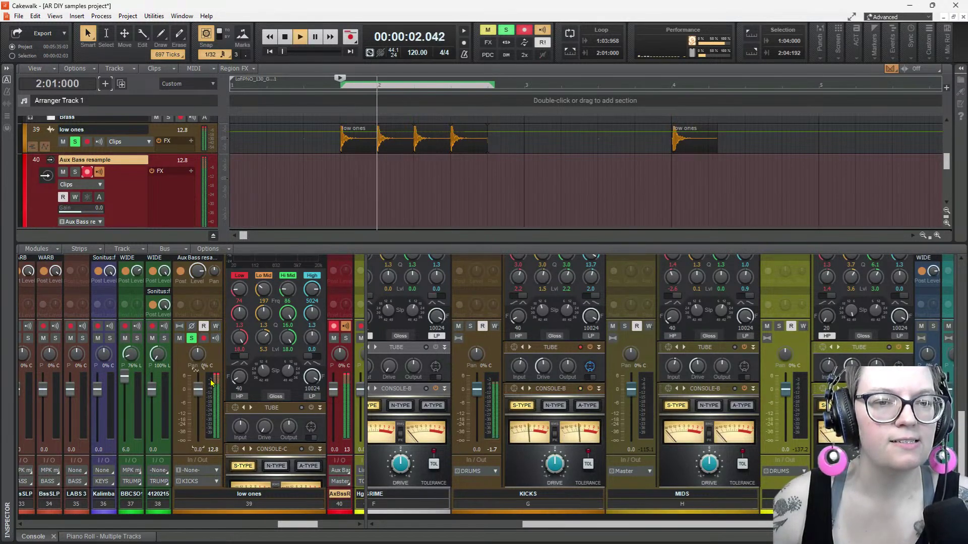
{"action": "key", "text": "space"}
{"action": "left_click_drag", "start_coordinate": [198, 390], "coordinate": [198, 414]}
{"action": "key", "text": "space"}
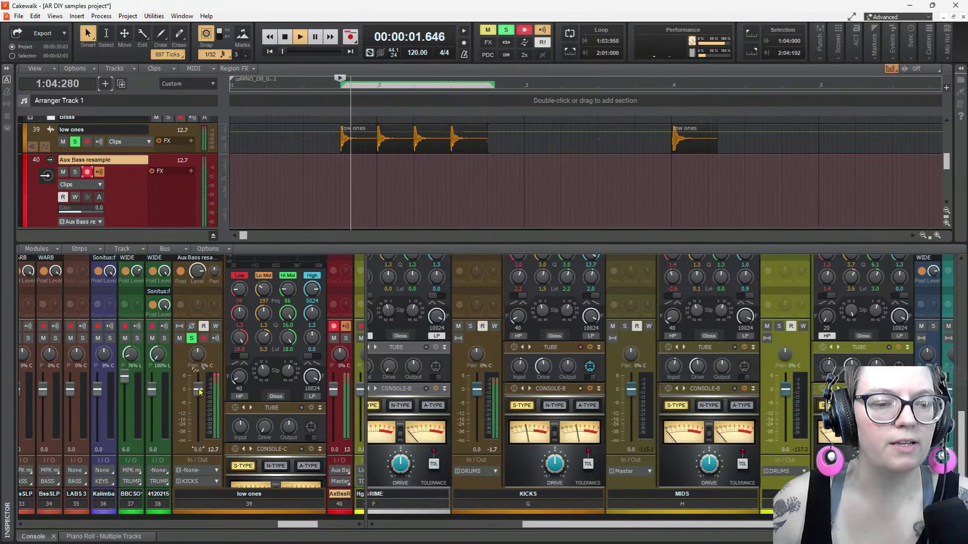
{"action": "key", "text": "space"}
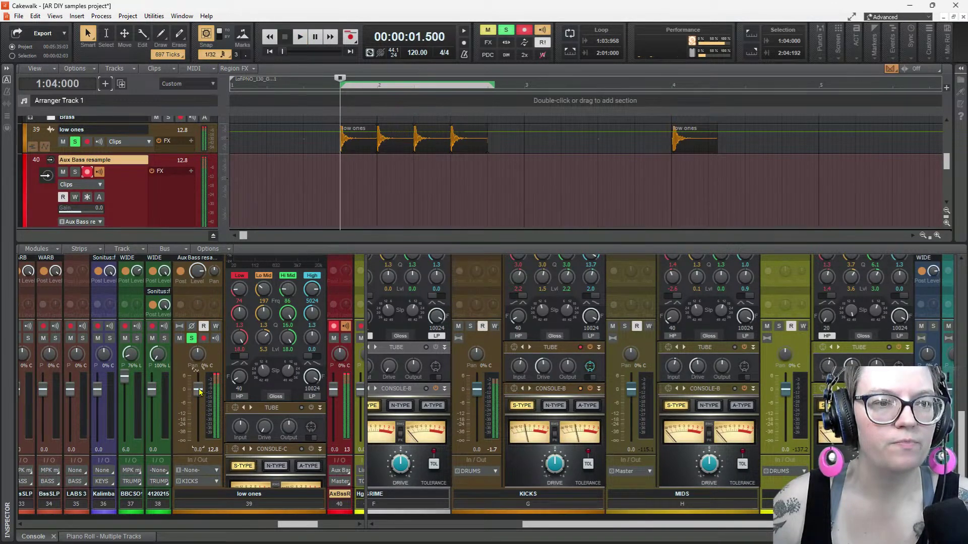
Expand the low ones track, show its automation, and remove the Volume automation lane
{"action": "left_click", "coordinate": [45, 146]}
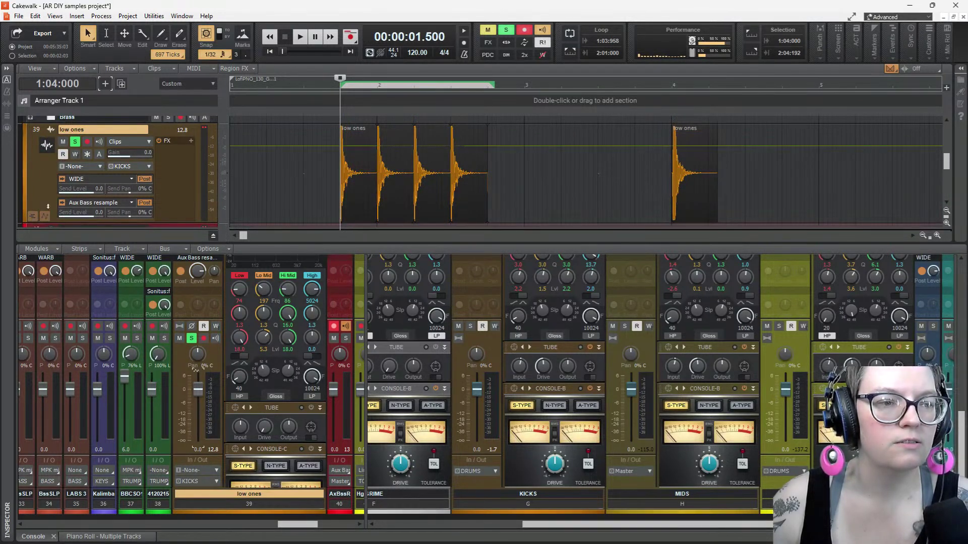
{"action": "scroll", "coordinate": [49, 219], "scroll_direction": "down", "scroll_amount": 3}
{"action": "scroll", "coordinate": [44, 134], "scroll_direction": "up", "scroll_amount": 2}
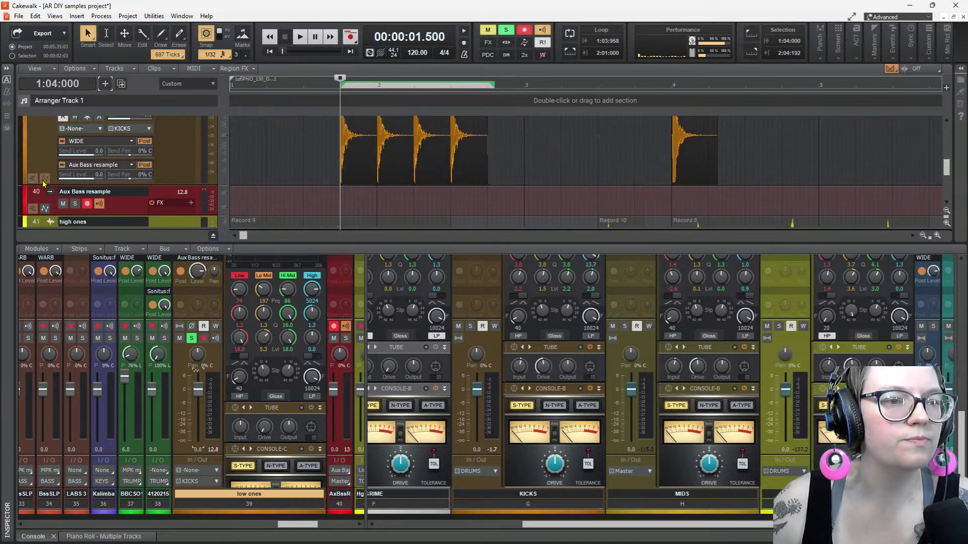
{"action": "left_click", "coordinate": [45, 178]}
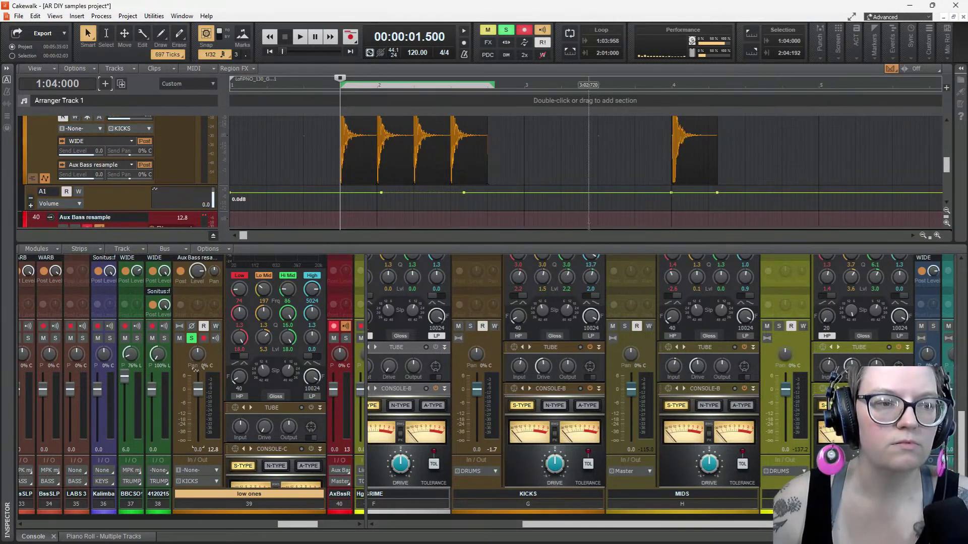
{"action": "right_click", "coordinate": [98, 195]}
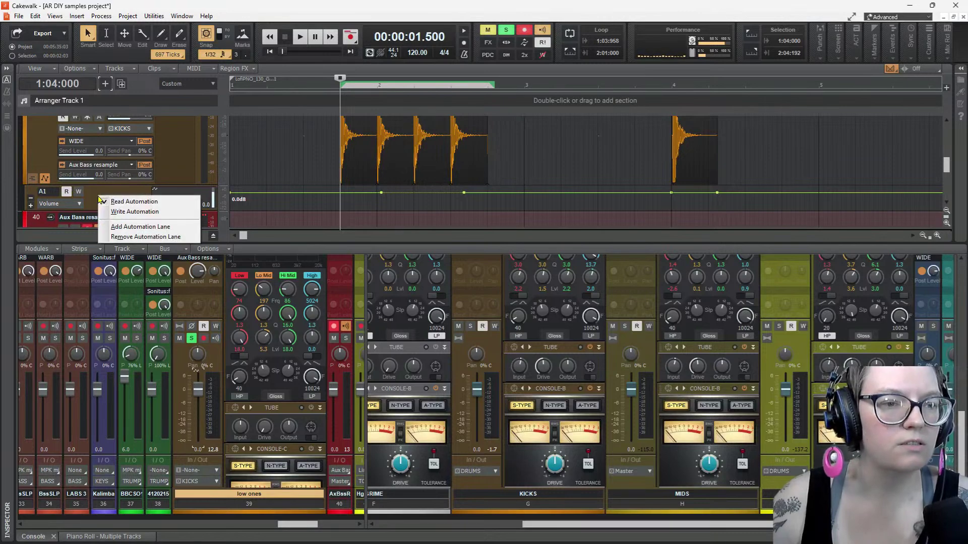
{"action": "left_click", "coordinate": [128, 237]}
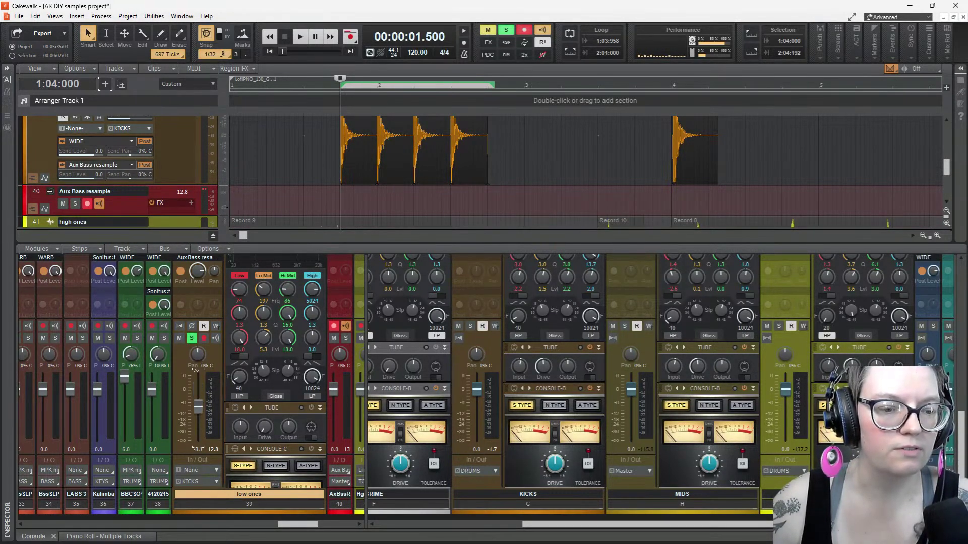
Play the kicks to check the low ones fader, and show and remove its Volume automation lane again
{"action": "key", "text": "space"}
{"action": "key", "text": "space"}
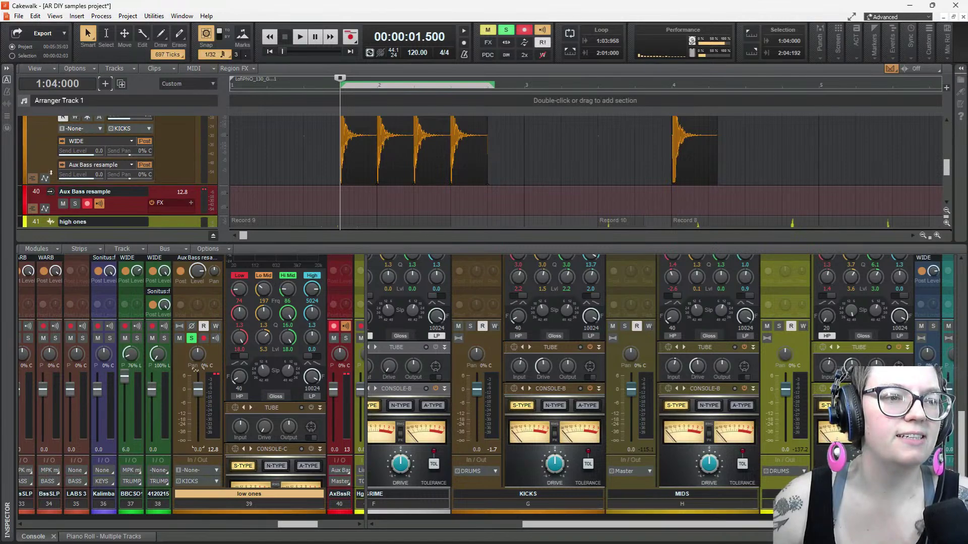
{"action": "left_click", "coordinate": [45, 179]}
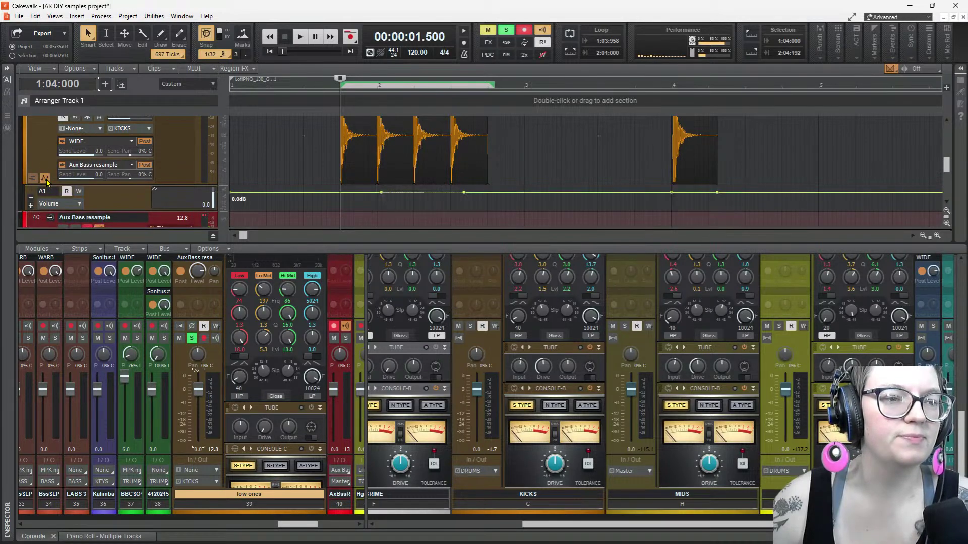
{"action": "right_click", "coordinate": [116, 202]}
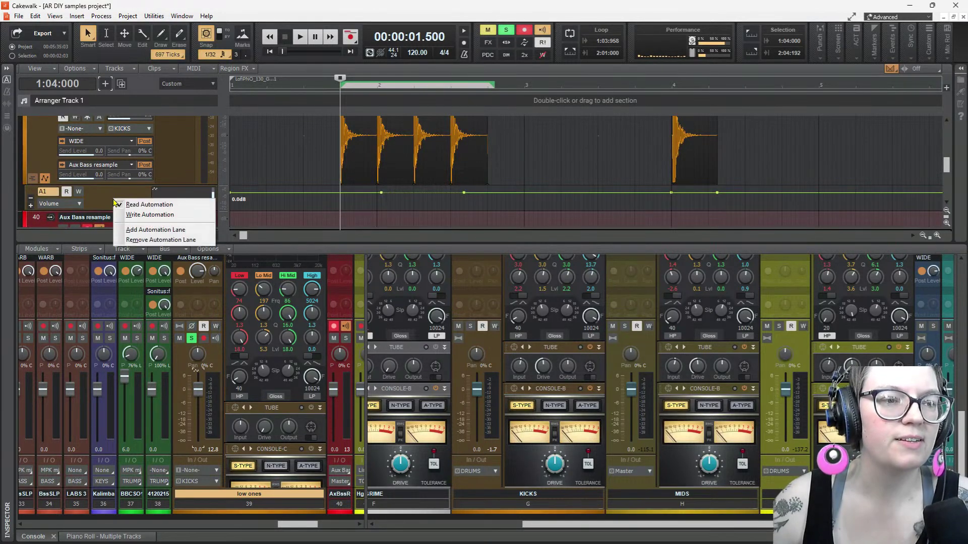
{"action": "left_click", "coordinate": [143, 240]}
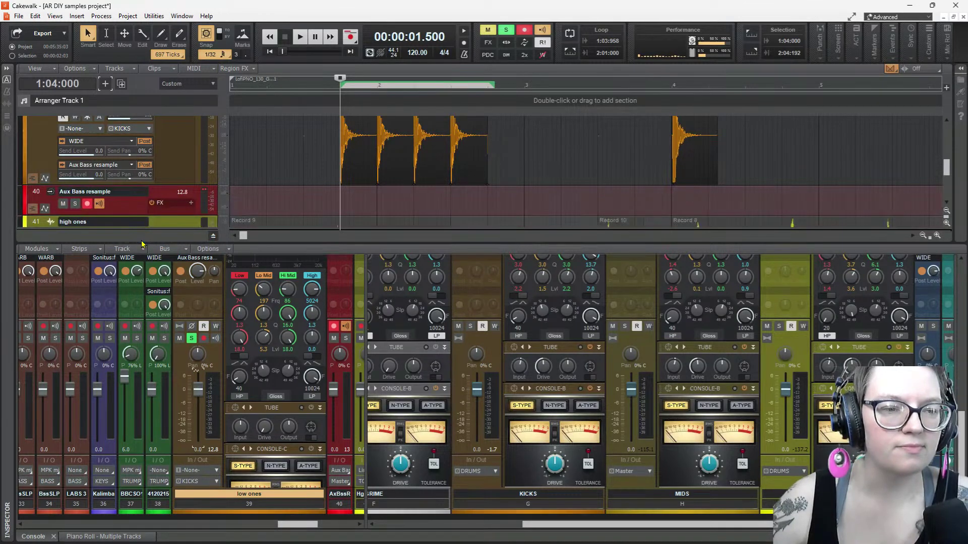
Show the low ones track's Volume automation, clear its nodes across the timeline, and delete the whole envelope
{"action": "right_click", "coordinate": [168, 163]}
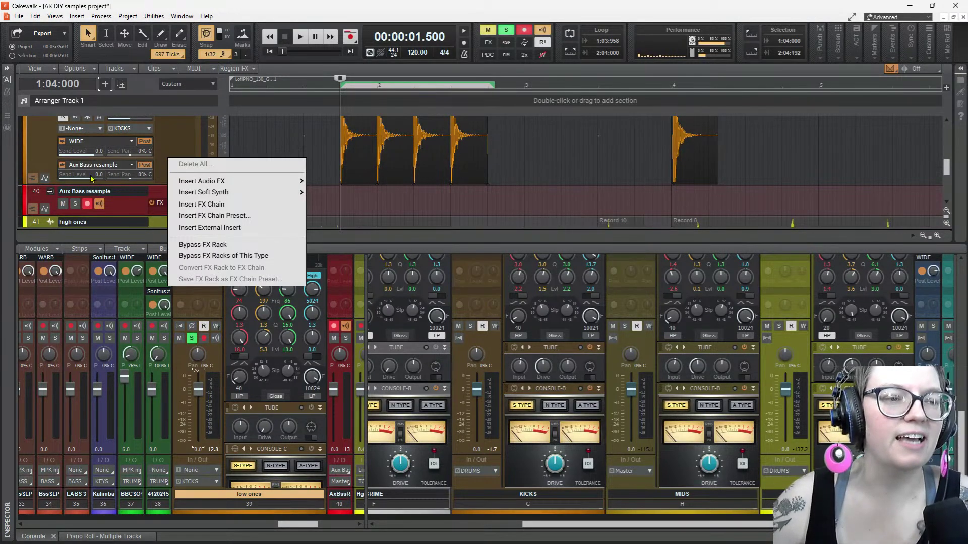
{"action": "left_click", "coordinate": [46, 180]}
{"action": "left_click", "coordinate": [45, 179]}
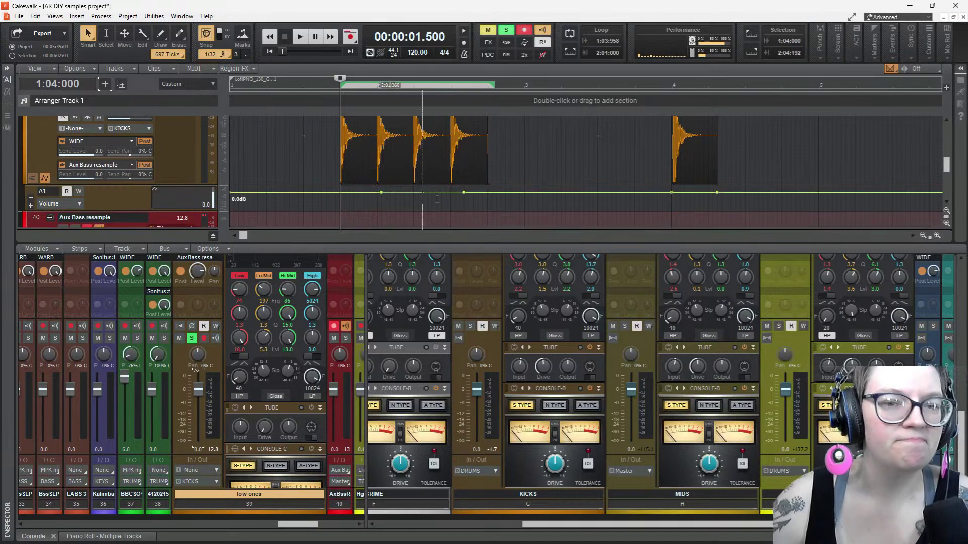
{"action": "scroll", "coordinate": [574, 199], "scroll_direction": "down", "scroll_amount": 5}
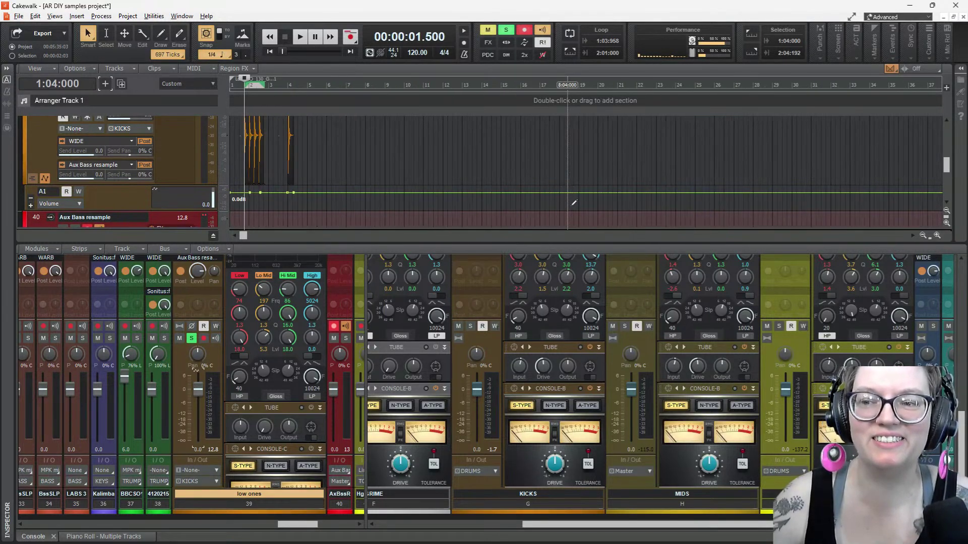
{"action": "scroll", "coordinate": [574, 202], "scroll_direction": "down", "scroll_amount": 4}
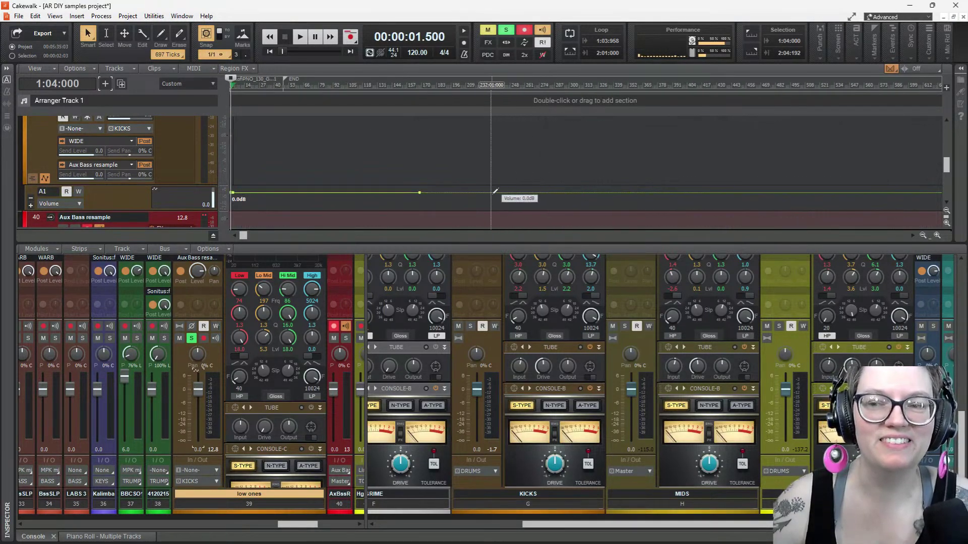
{"action": "left_click_drag", "start_coordinate": [488, 193], "coordinate": [214, 197]}
{"action": "key", "text": "Delete"}
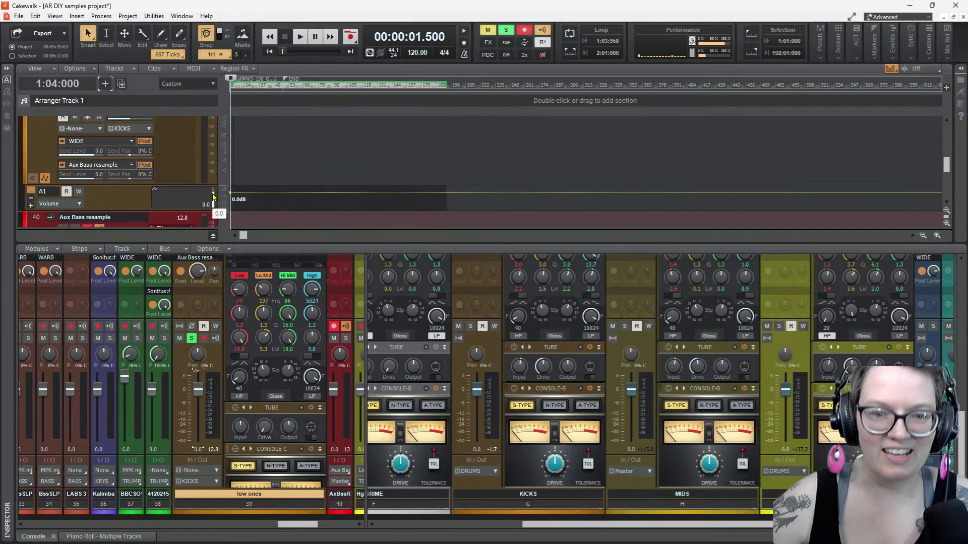
{"action": "right_click", "coordinate": [243, 190]}
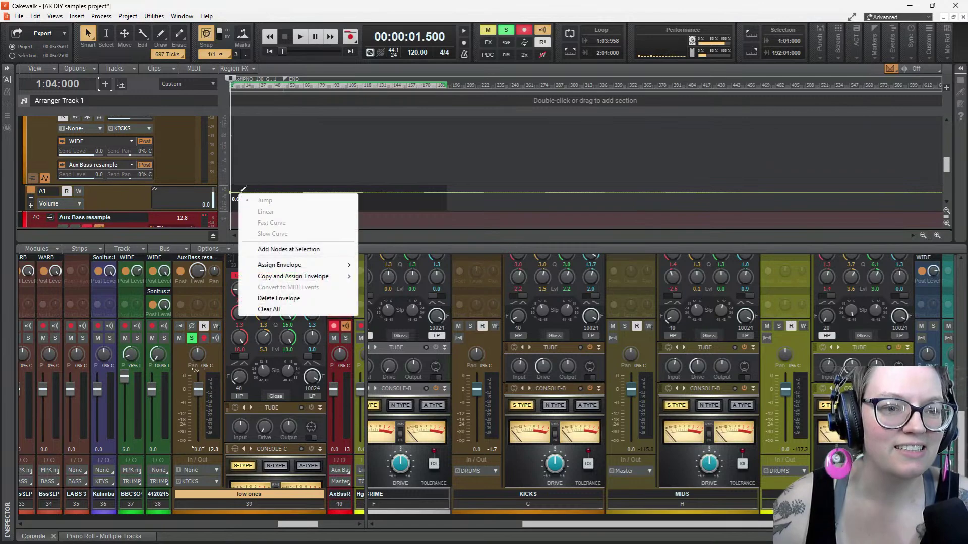
{"action": "left_click", "coordinate": [279, 298]}
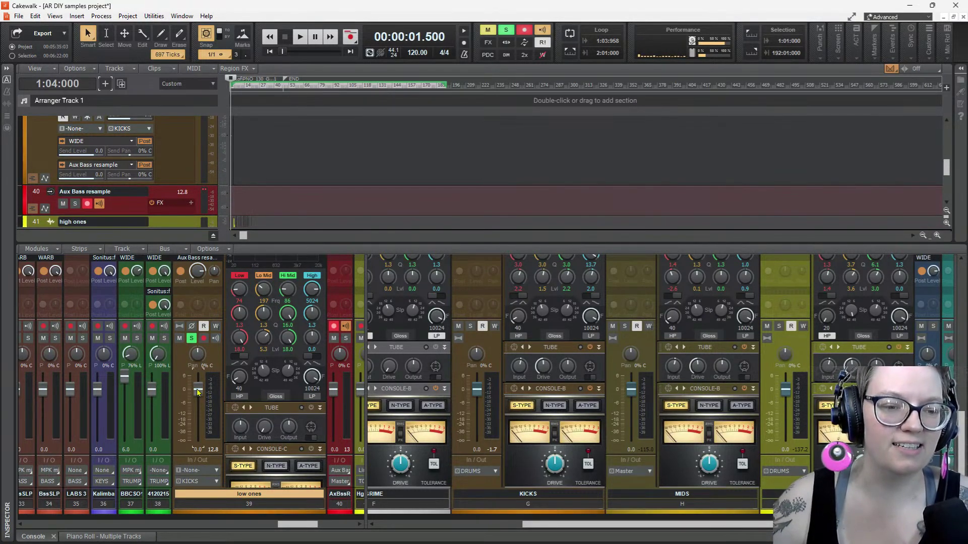
Test the low ones track's volume fader while playing the kicks, and raise it to 6.0 dB
{"action": "key", "text": "space"}
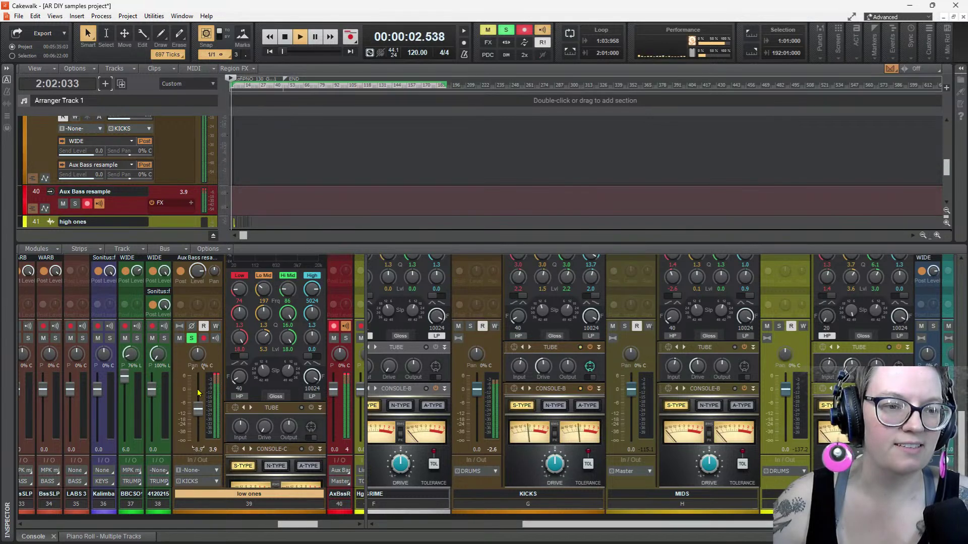
{"action": "key", "text": "space"}
{"action": "double_click", "coordinate": [197, 412]}
{"action": "key", "text": "space"}
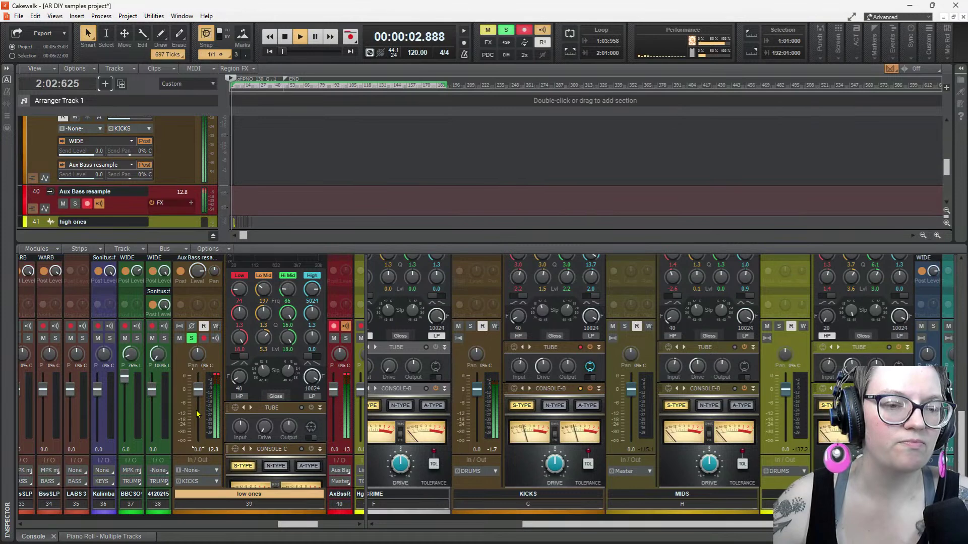
{"action": "key", "text": "space"}
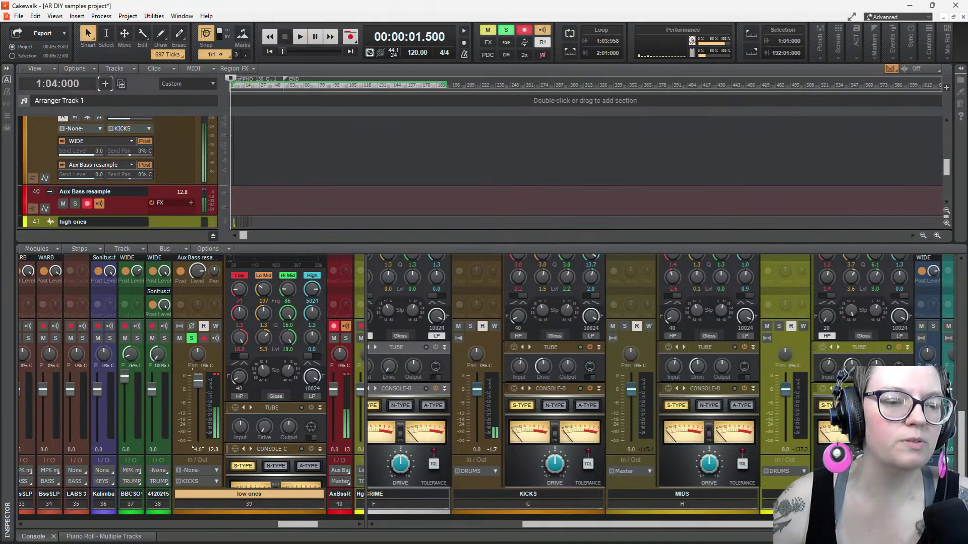
{"action": "key", "text": "space"}
{"action": "key", "text": "space"}
{"action": "key", "text": "space"}
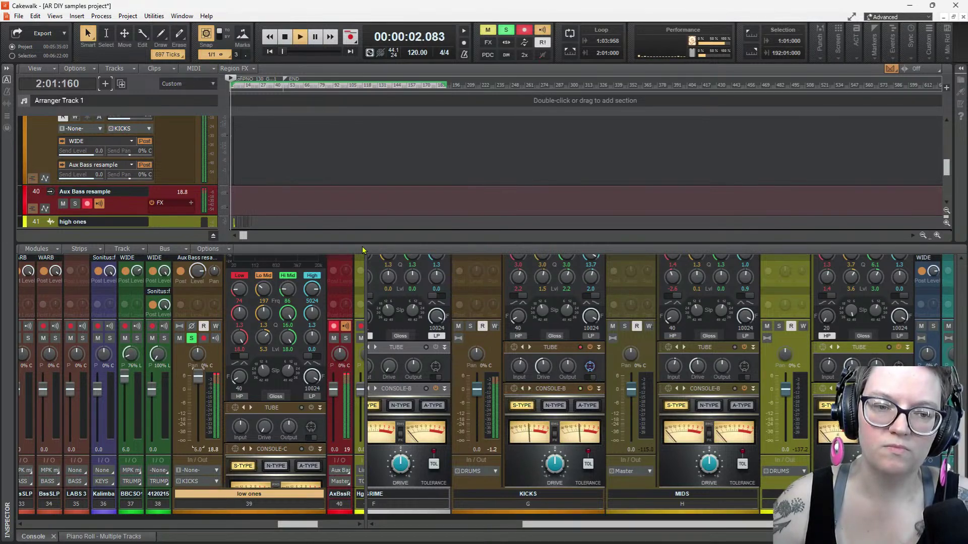
{"action": "key", "text": "space"}
Enlarge the console and lower the low ones track's input gain to -15.8 dB while test-playing the kicks
{"action": "left_click_drag", "start_coordinate": [363, 244], "coordinate": [343, 115]}
{"action": "scroll", "coordinate": [194, 199], "scroll_direction": "up", "scroll_amount": 5}
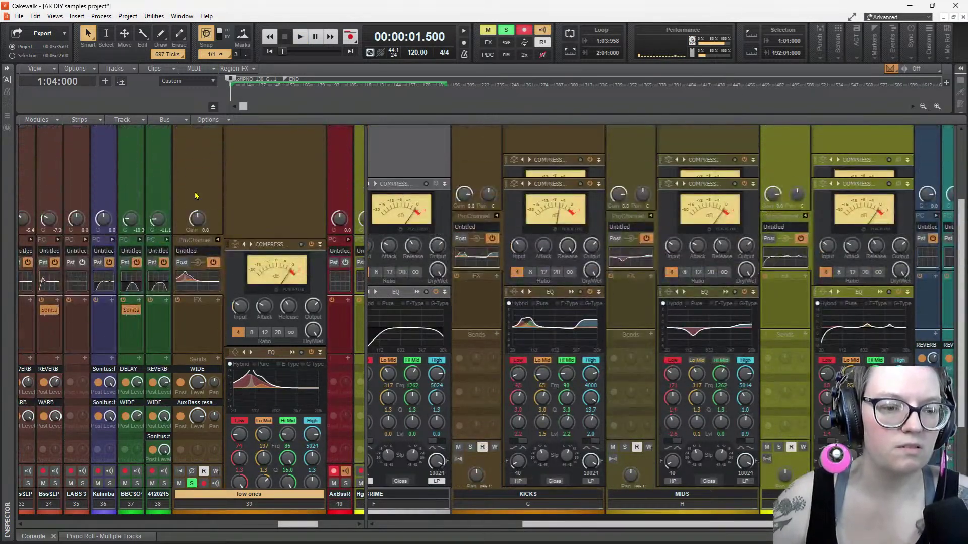
{"action": "scroll", "coordinate": [197, 201], "scroll_direction": "down", "scroll_amount": 2}
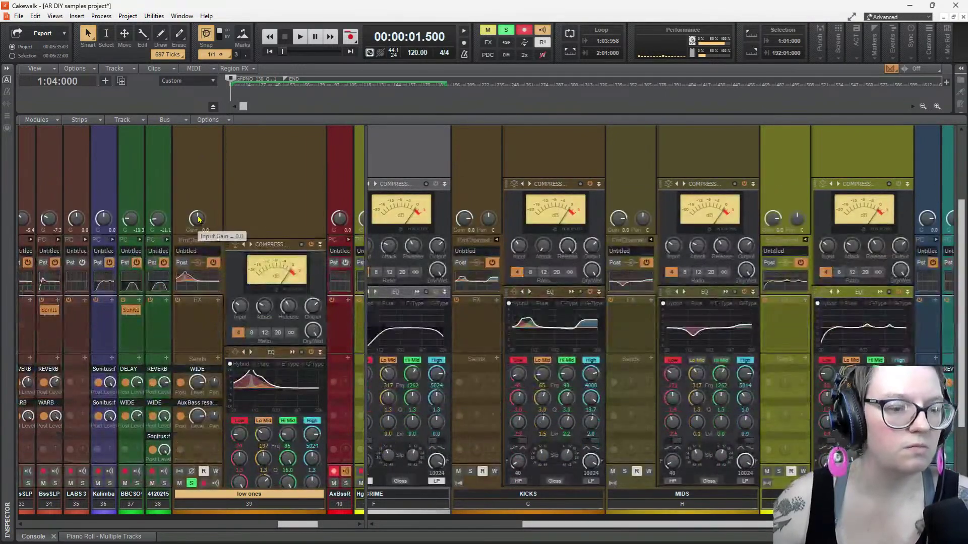
{"action": "left_click_drag", "start_coordinate": [198, 220], "coordinate": [198, 237]}
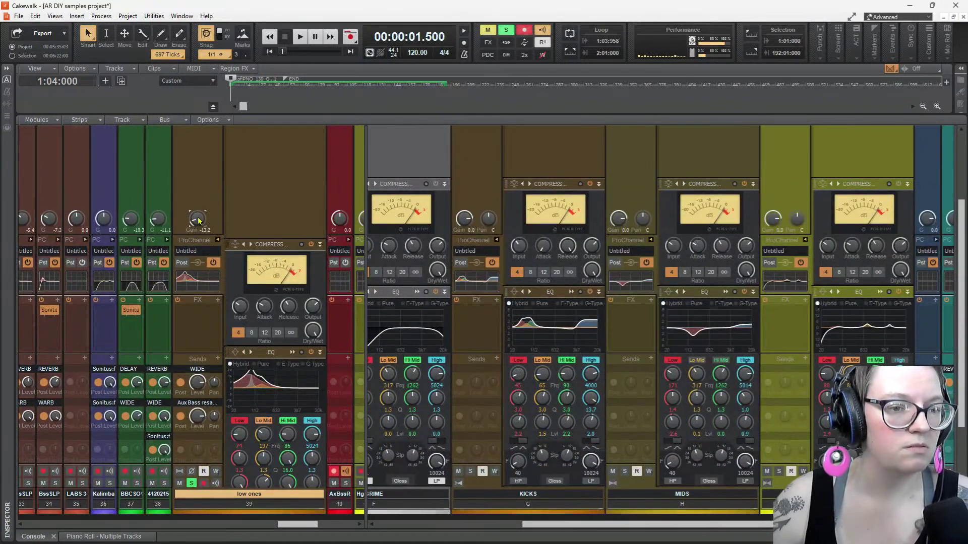
{"action": "scroll", "coordinate": [250, 204], "scroll_direction": "down", "scroll_amount": 2}
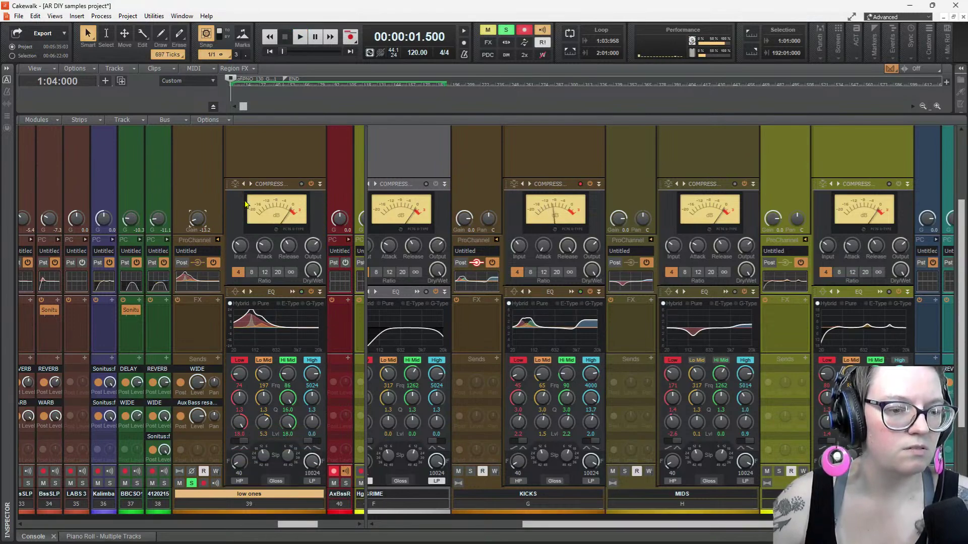
{"action": "scroll", "coordinate": [192, 288], "scroll_direction": "down", "scroll_amount": 2}
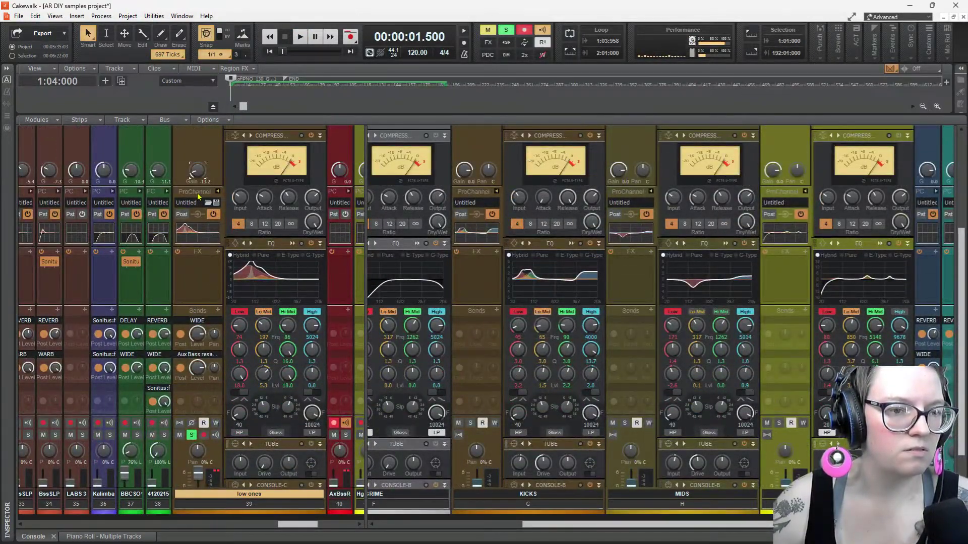
{"action": "key", "text": "space"}
{"action": "key", "text": "space"}
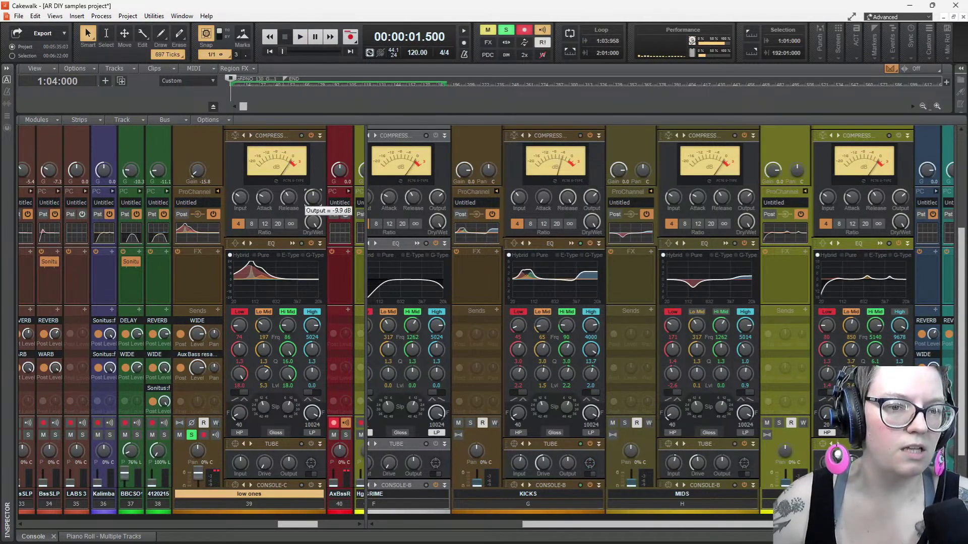
Try different output levels on the low ones compressor while playing the kicks, and raise it to about 11.2 dB
{"action": "key", "text": "space"}
{"action": "key", "text": "space"}
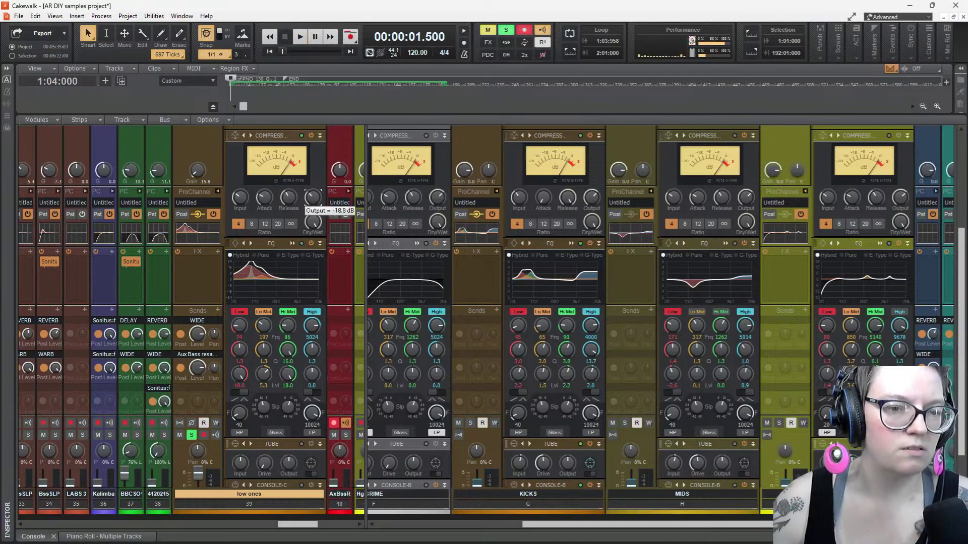
{"action": "key", "text": "space"}
{"action": "key", "text": "space"}
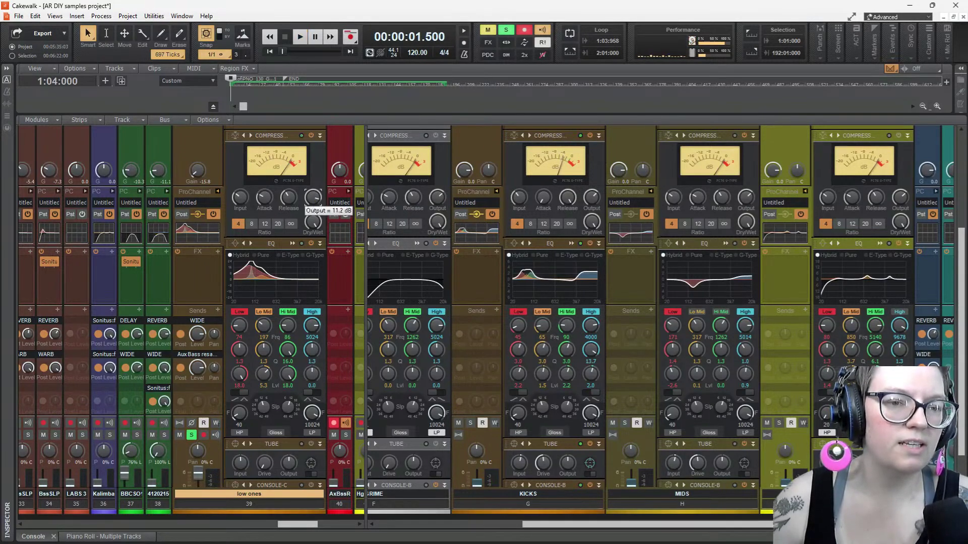
{"action": "key", "text": "space"}
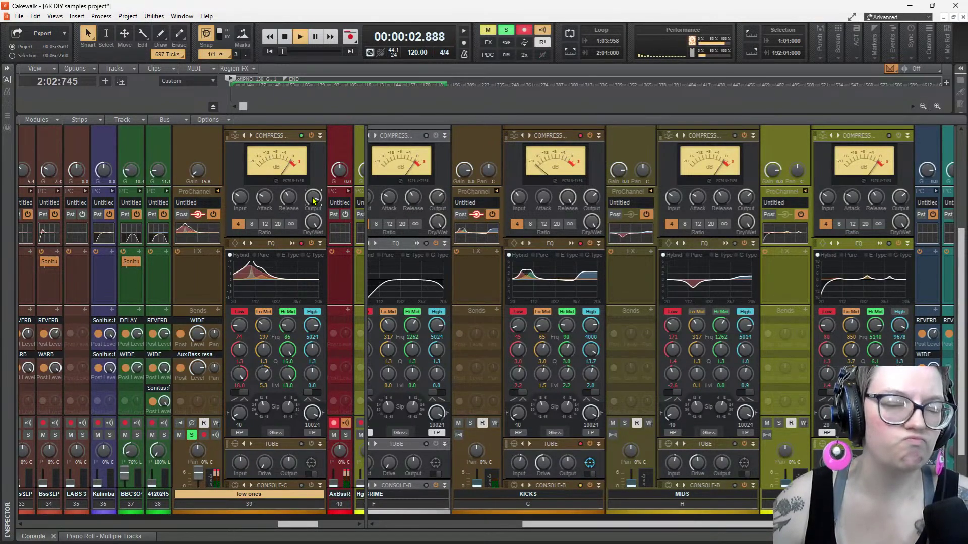
{"action": "key", "text": "space"}
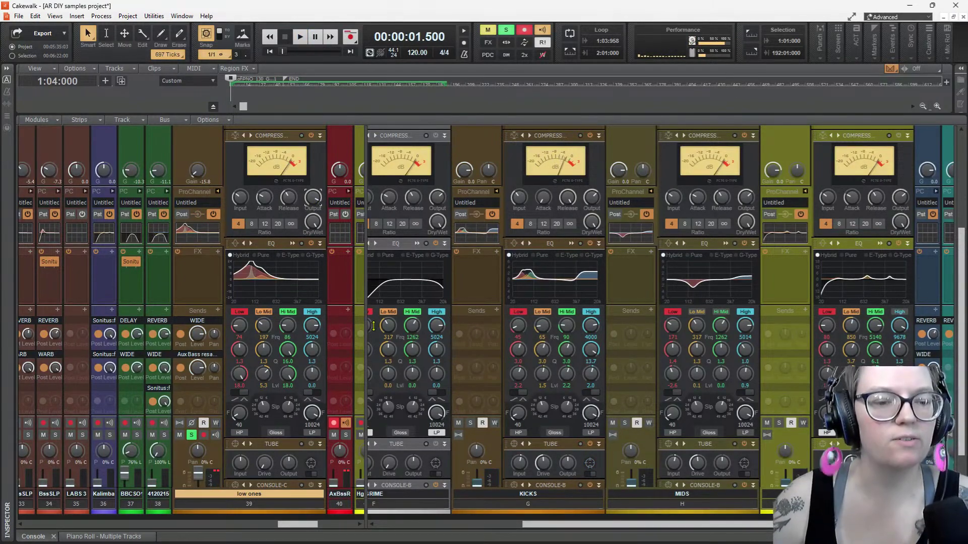
Make room for the tracks and record the processed kicks onto the Aux Bass resample track
{"action": "left_click_drag", "start_coordinate": [377, 111], "coordinate": [377, 324]}
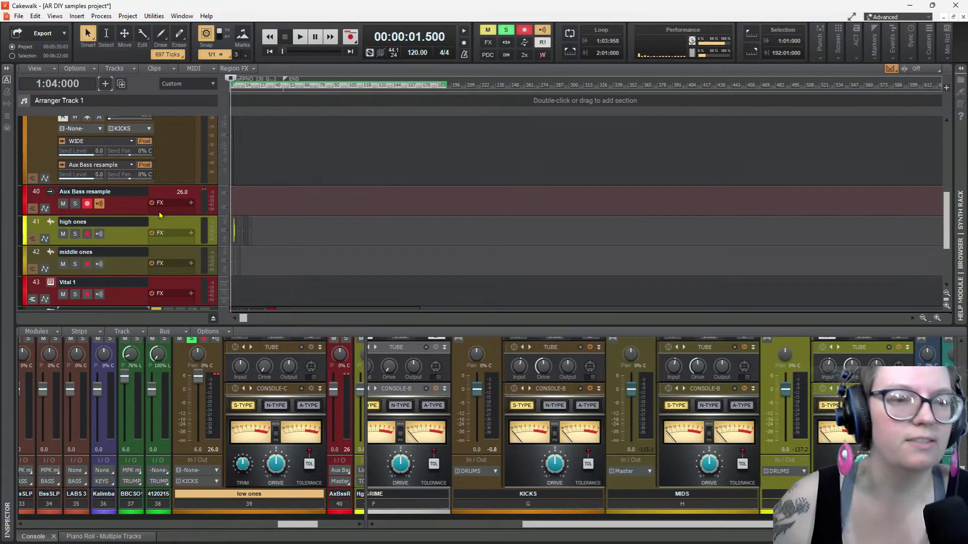
{"action": "left_click", "coordinate": [350, 36]}
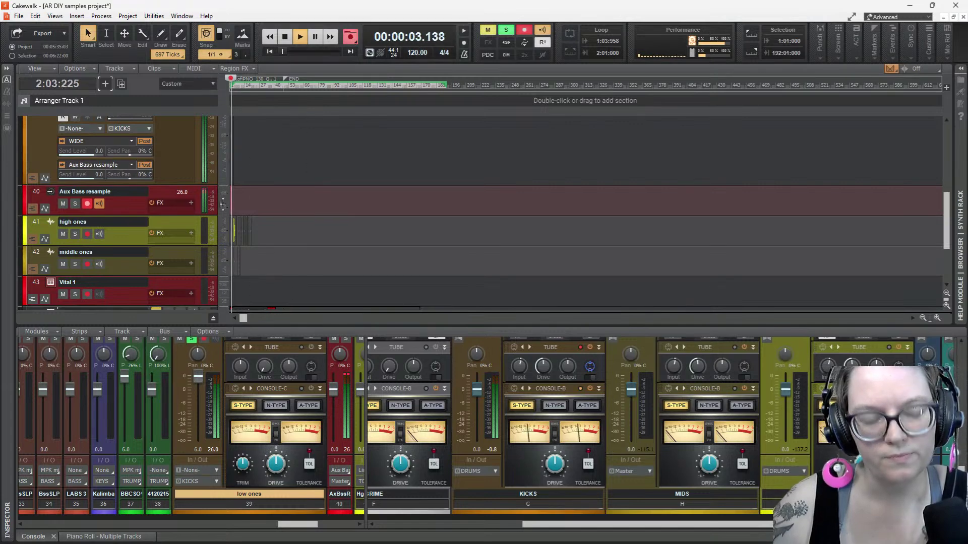
{"action": "key", "text": "space"}
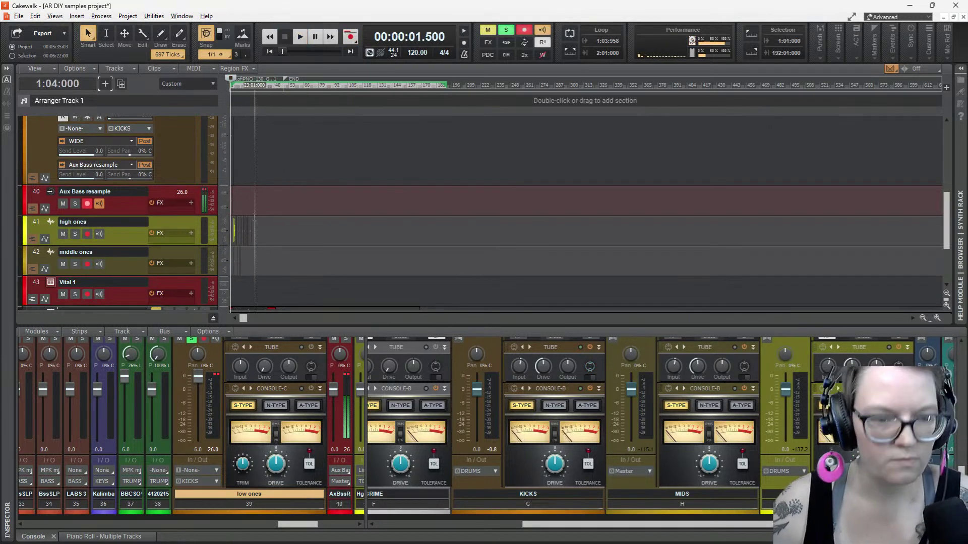
Move the newly recorded Aux Bass resample clip onto the low ones track, starting at 2:04:000 after the original kicks
{"action": "scroll", "coordinate": [488, 211], "scroll_direction": "up", "scroll_amount": 5, "text": "ctrl"}
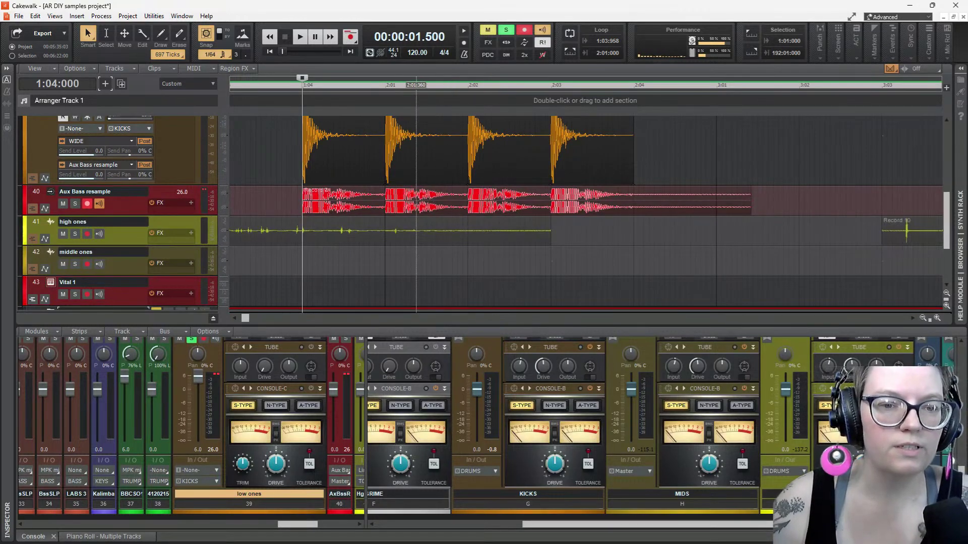
{"action": "left_click", "coordinate": [416, 202]}
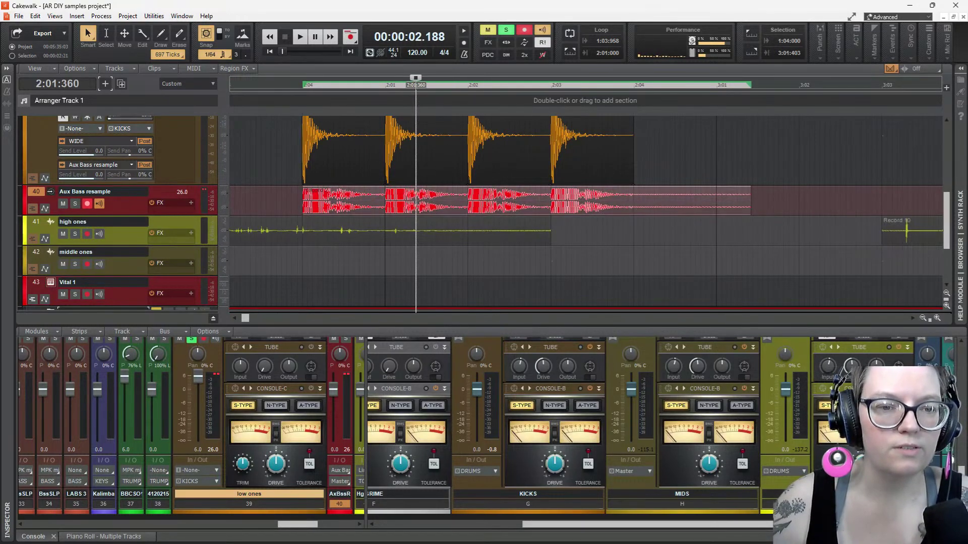
{"action": "scroll", "coordinate": [463, 177], "scroll_direction": "up", "scroll_amount": 1}
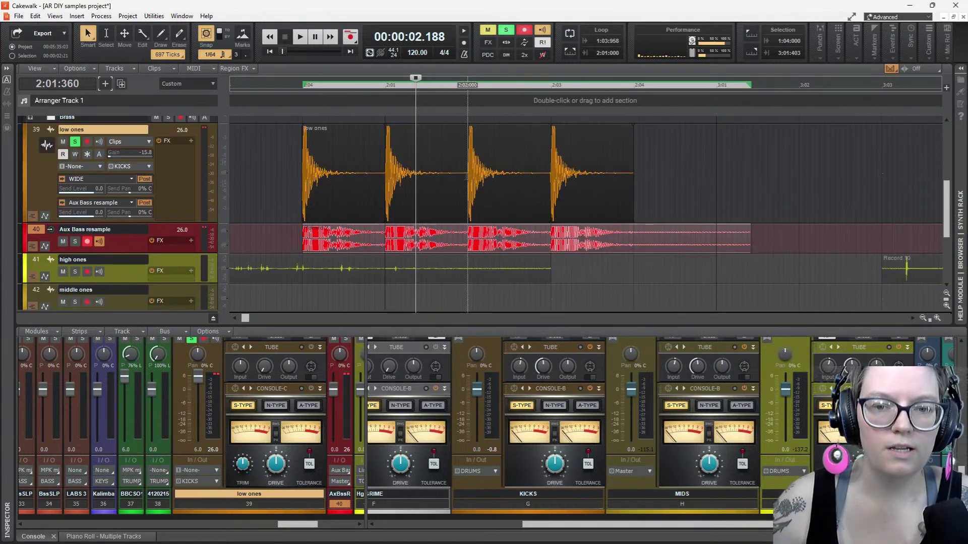
{"action": "left_click_drag", "start_coordinate": [328, 233], "coordinate": [661, 204]}
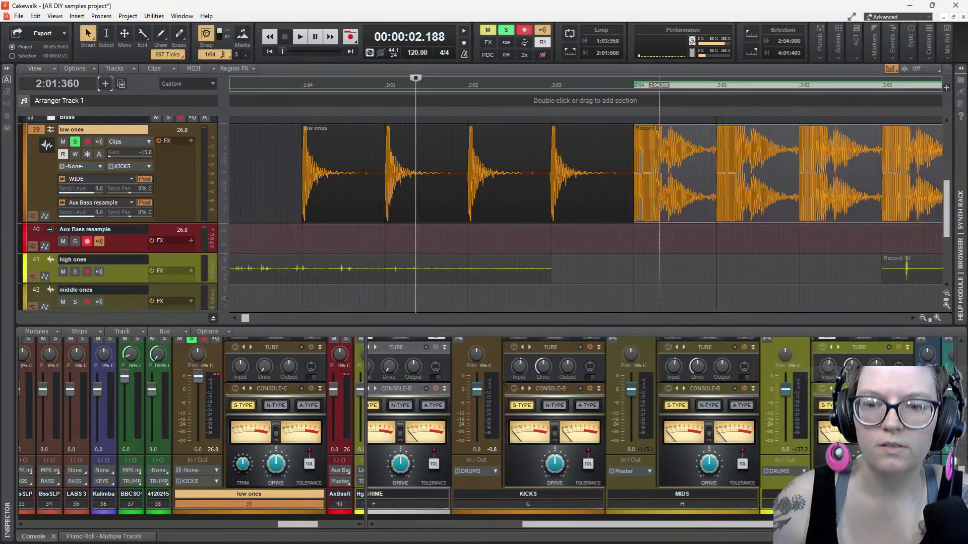
Disarm and mute the Aux Bass resample track, and play the resampled kicks on low ones from 2:04:000
{"action": "left_click", "coordinate": [87, 242]}
{"action": "left_click", "coordinate": [63, 241]}
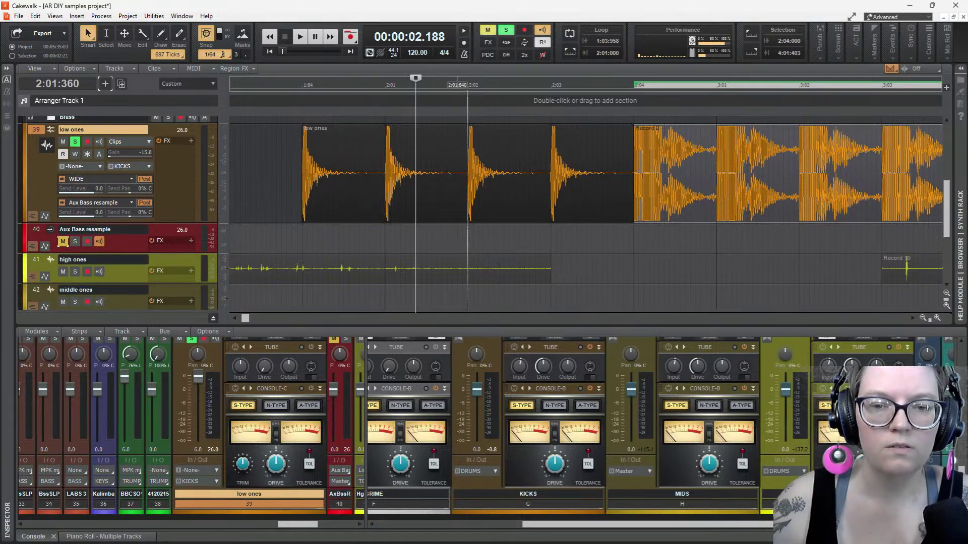
{"action": "left_click", "coordinate": [633, 85]}
{"action": "key", "text": "space"}
{"action": "key", "text": "space"}
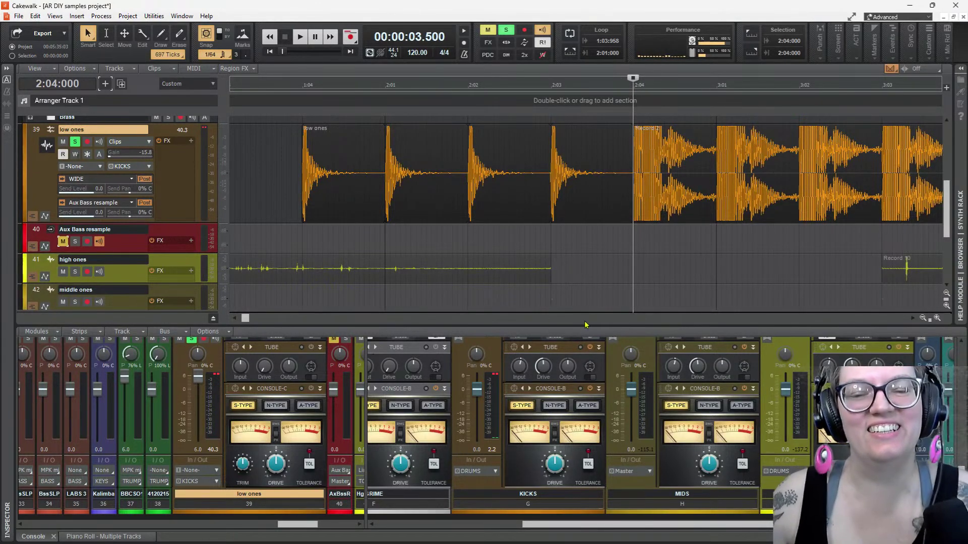
Enlarge the console, open the low ones track's equalizer, and move the Hi Mid band to 1915 Hz at 2.1 dB
{"action": "left_click_drag", "start_coordinate": [582, 326], "coordinate": [595, 279]}
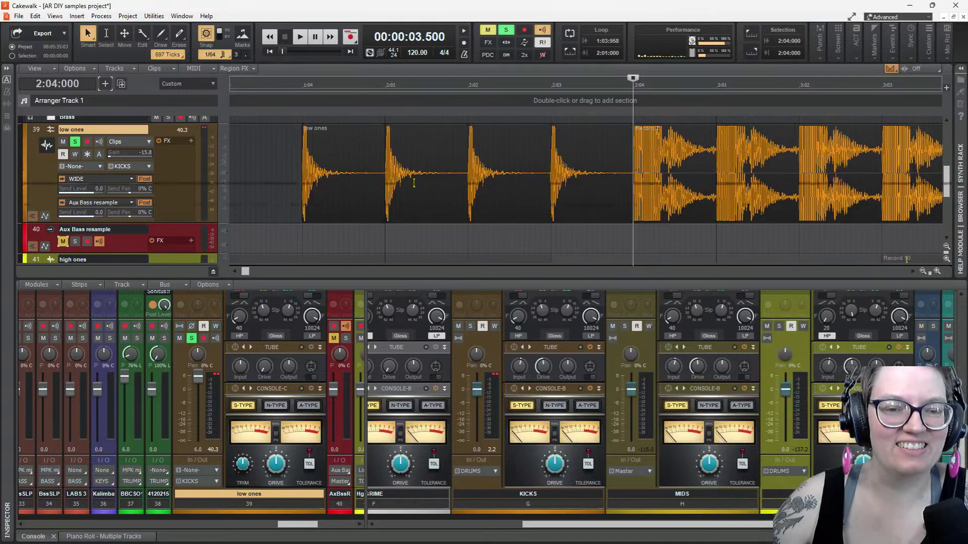
{"action": "left_click_drag", "start_coordinate": [425, 277], "coordinate": [418, 158]}
{"action": "double_click", "coordinate": [269, 194]}
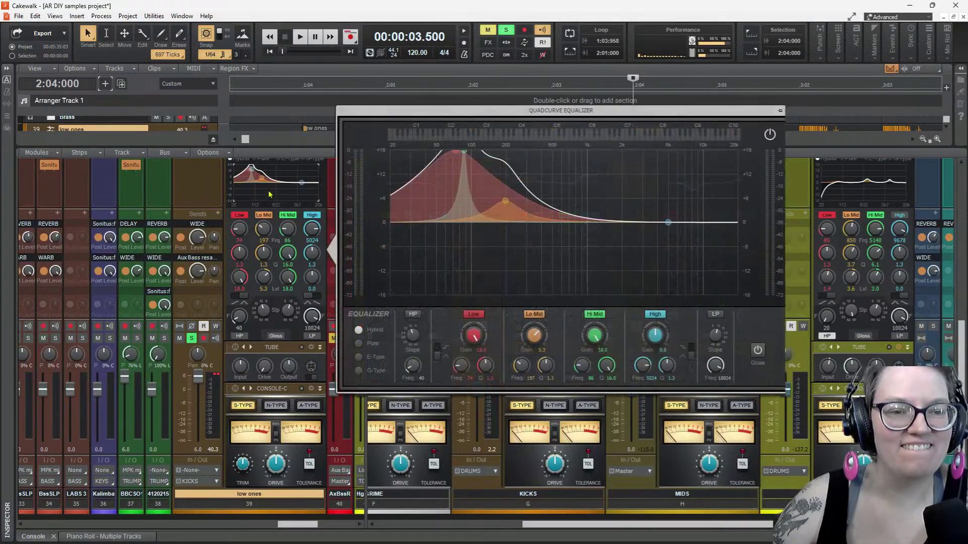
{"action": "left_click_drag", "start_coordinate": [464, 151], "coordinate": [619, 215]}
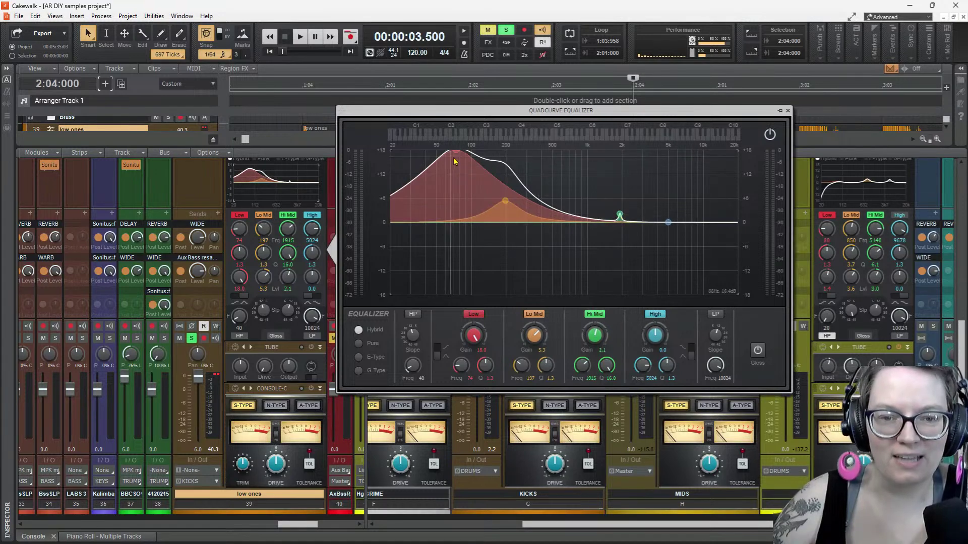
Lower the equalizer's Low band to 3.3 dB and its Lo Mid band to 2.6 dB at 201 Hz, and play the resampled kicks
{"action": "left_click_drag", "start_coordinate": [455, 151], "coordinate": [507, 216]}
{"action": "key", "text": "space"}
{"action": "key", "text": "space"}
{"action": "key", "text": "space"}
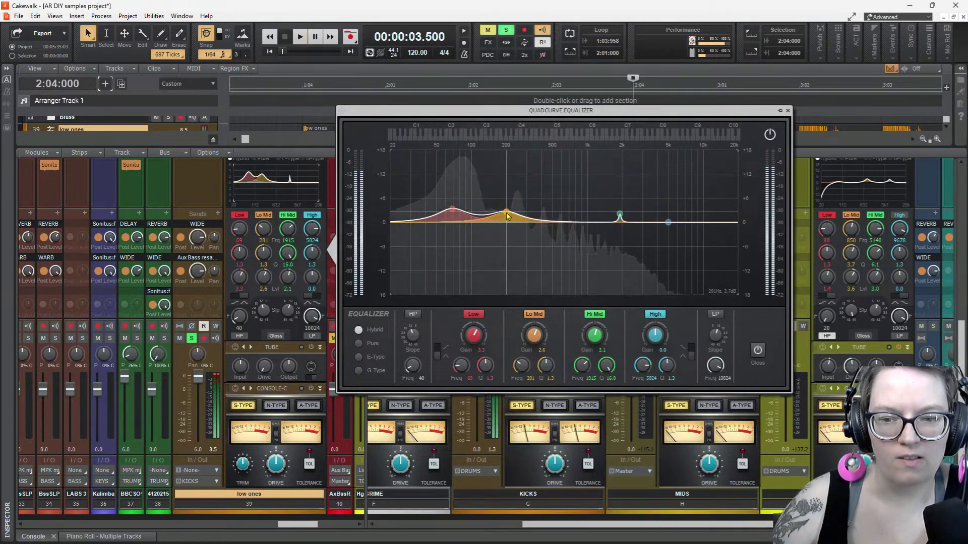
{"action": "key", "text": "space"}
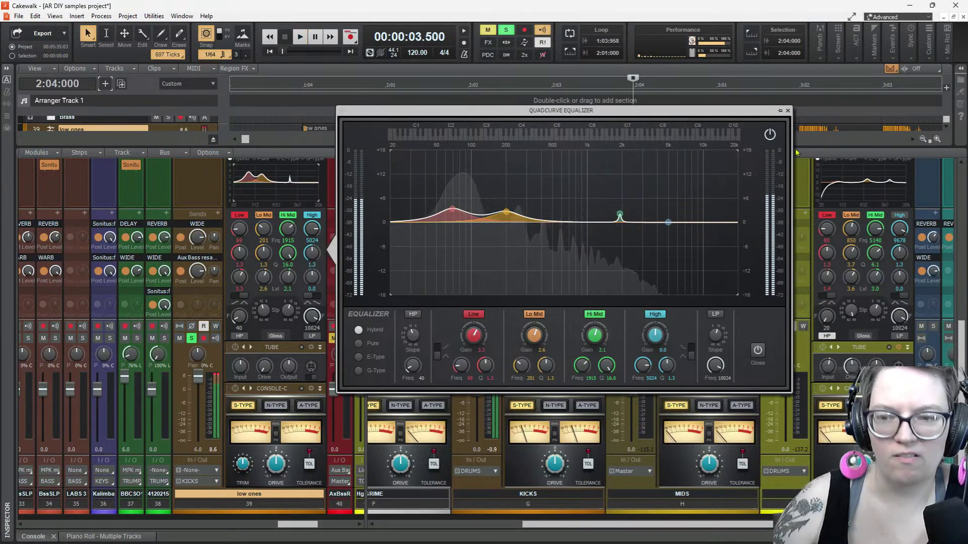
Close the equalizer, enlarge the track view, and move the single low clip away from the resampled kicks to 4:02:480 on low ones
{"action": "left_click", "coordinate": [788, 110]}
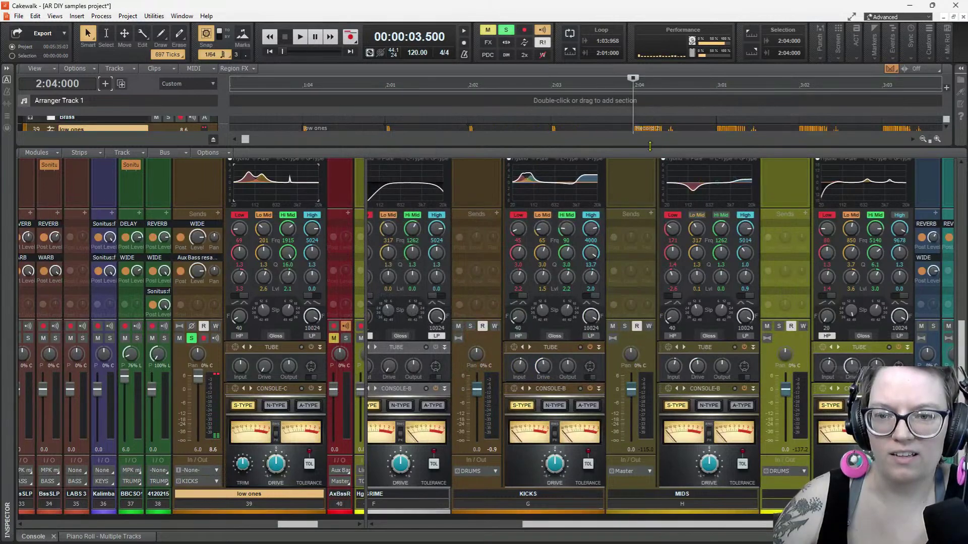
{"action": "left_click_drag", "start_coordinate": [650, 146], "coordinate": [653, 269]}
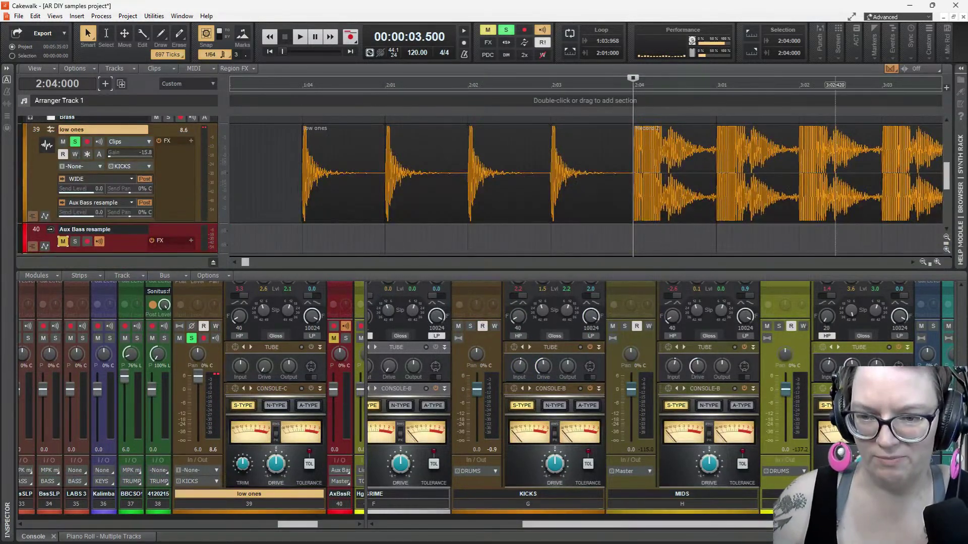
{"action": "scroll", "coordinate": [534, 172], "scroll_direction": "right", "scroll_amount": 3}
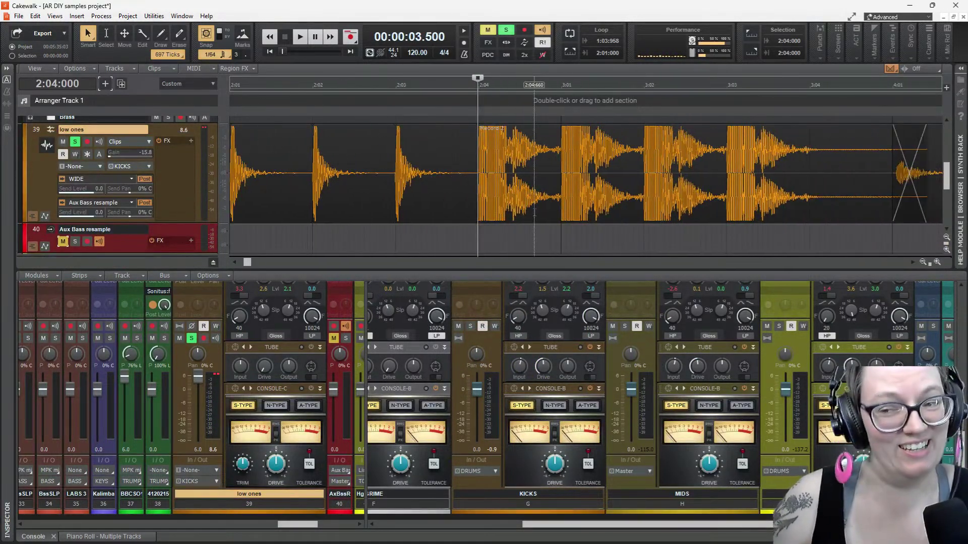
{"action": "scroll", "coordinate": [534, 171], "scroll_direction": "right", "scroll_amount": 5}
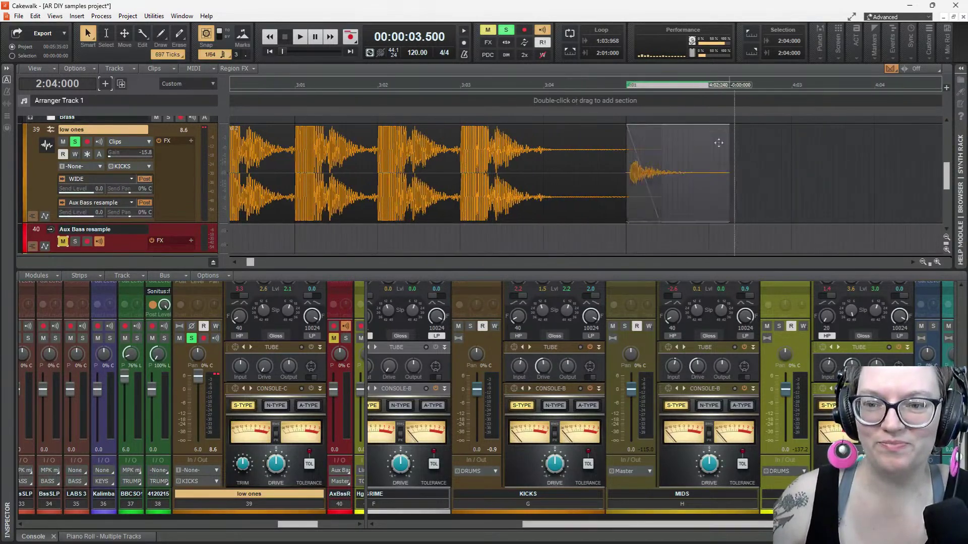
{"action": "left_click_drag", "start_coordinate": [708, 143], "coordinate": [832, 143]}
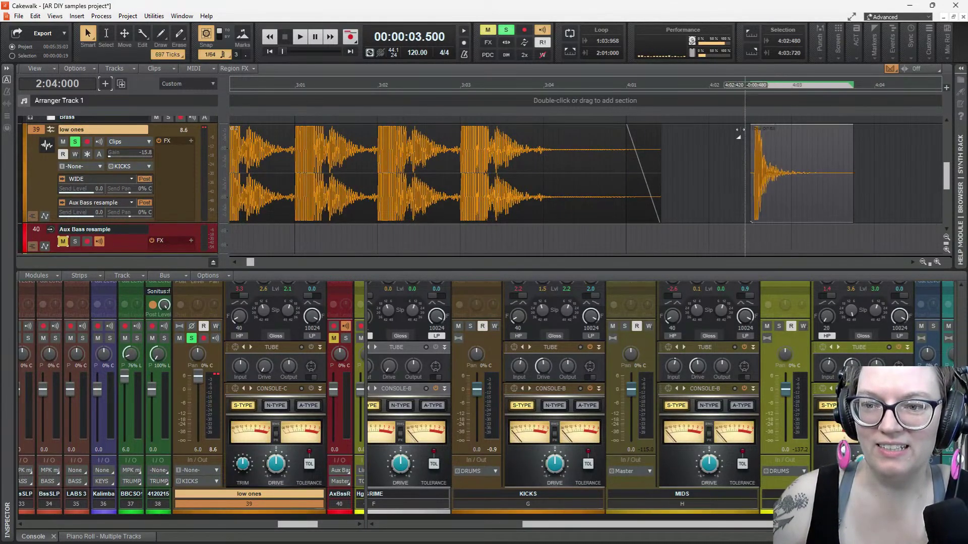
Normalize the resampled kicks clip on the low ones track with the "nice boost" preset
{"action": "scroll", "coordinate": [512, 182], "scroll_direction": "left", "scroll_amount": 5}
{"action": "scroll", "coordinate": [512, 182], "scroll_direction": "up", "scroll_amount": 3}
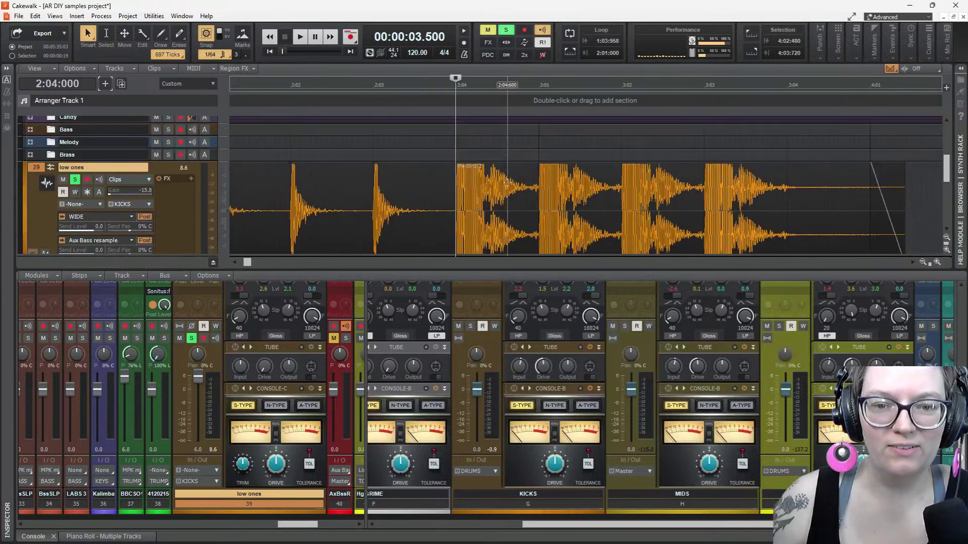
{"action": "scroll", "coordinate": [511, 182], "scroll_direction": "down", "scroll_amount": 3}
{"action": "left_click", "coordinate": [514, 163]}
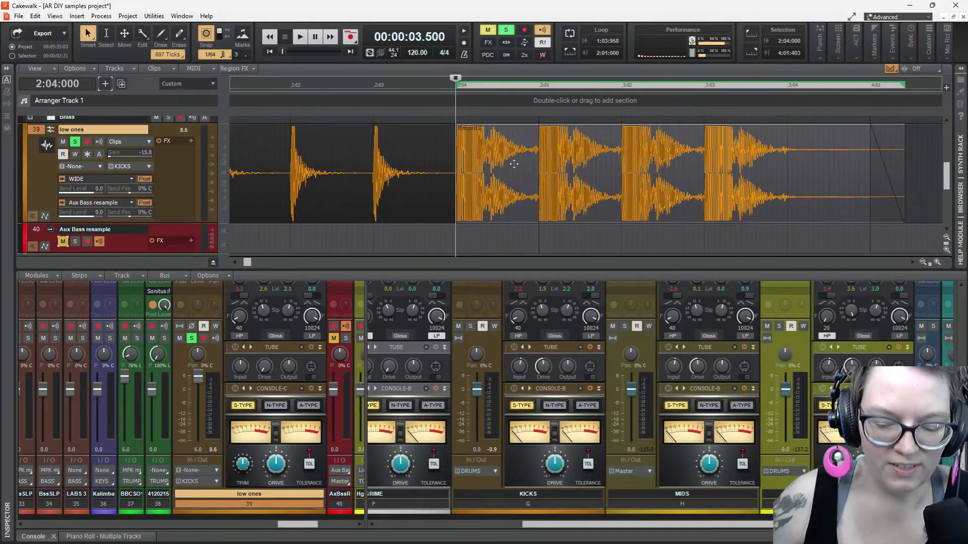
{"action": "key", "text": "shift+n"}
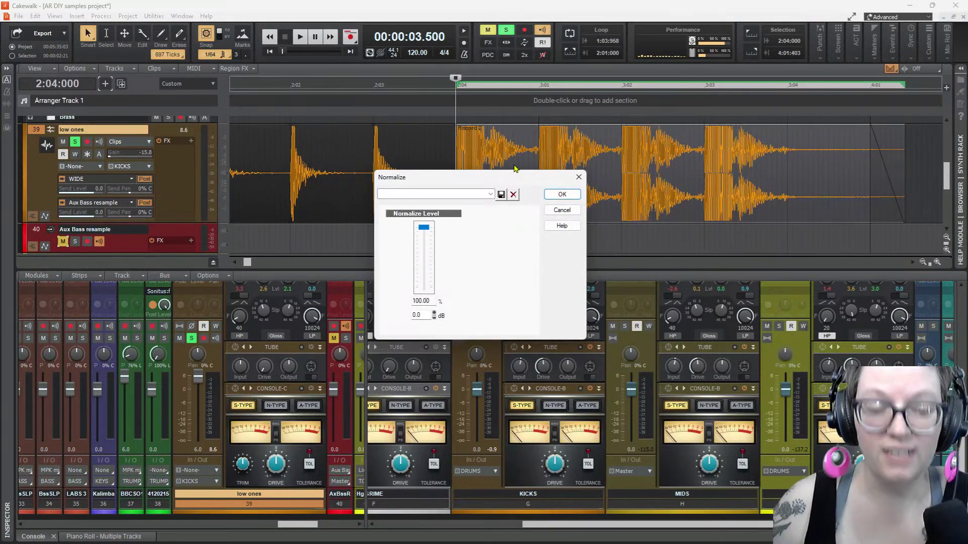
{"action": "left_click", "coordinate": [579, 178]}
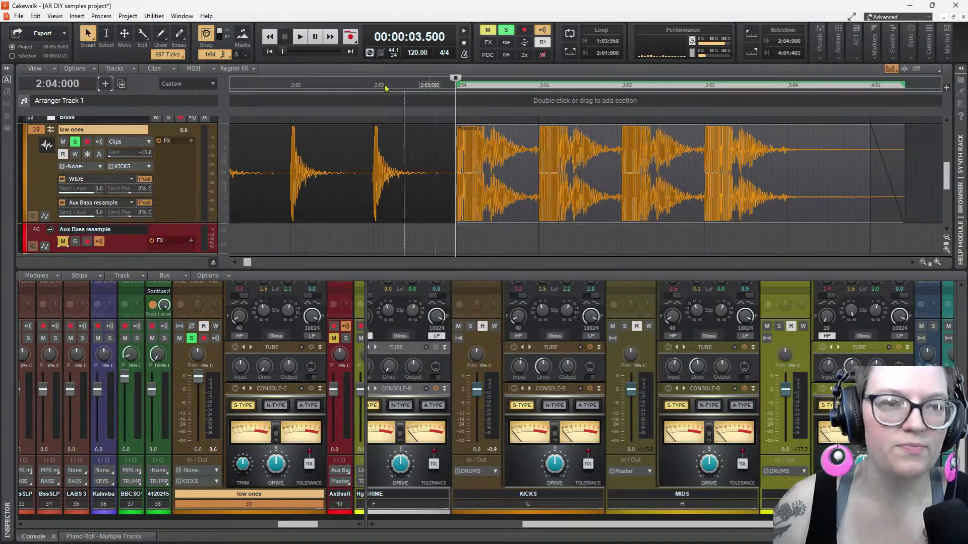
{"action": "left_click", "coordinate": [137, 16]}
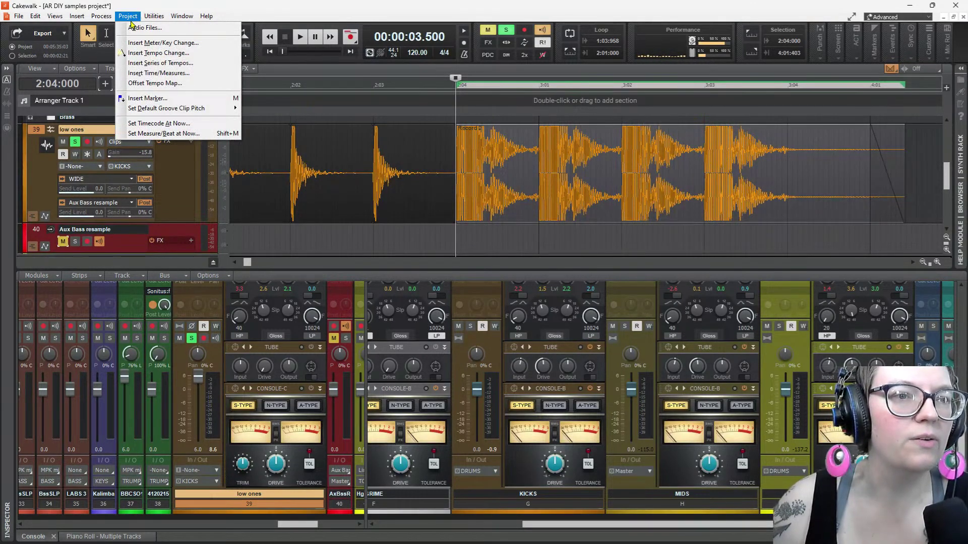
{"action": "mouse_move", "coordinate": [111, 20]}
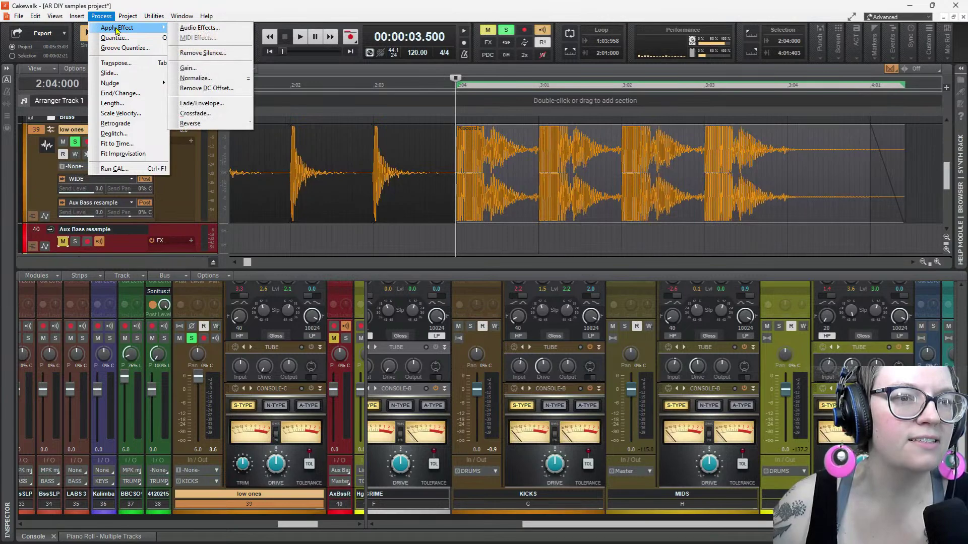
{"action": "left_click", "coordinate": [196, 78]}
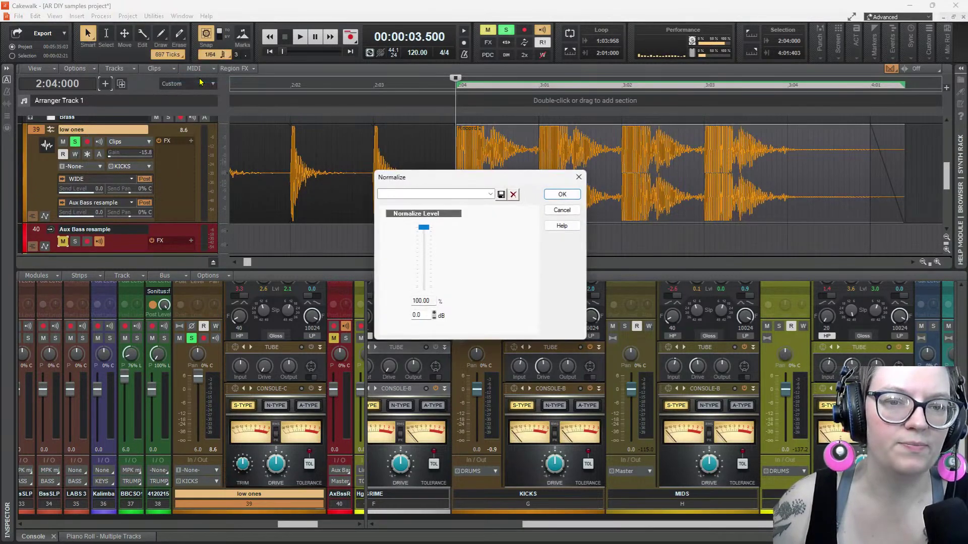
{"action": "left_click", "coordinate": [491, 196]}
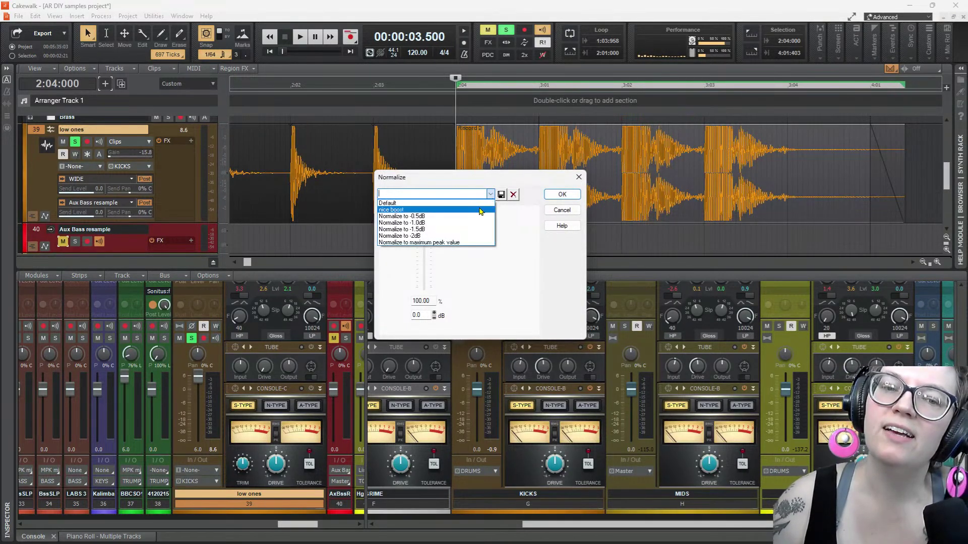
{"action": "left_click", "coordinate": [479, 210]}
{"action": "left_click", "coordinate": [563, 195]}
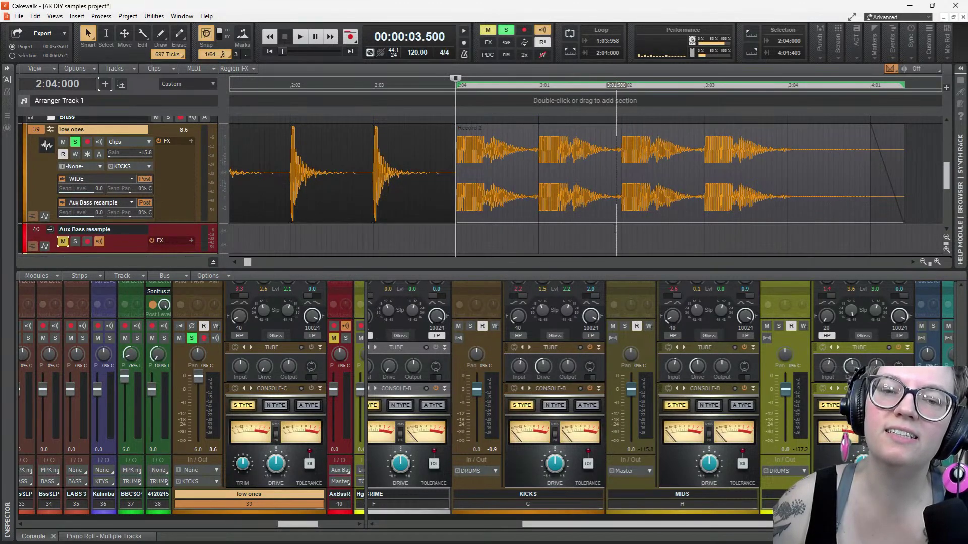
Play the normalized kicks from 2:04:000 and compare them with the original kicks from 2:02:000
{"action": "key", "text": "space"}
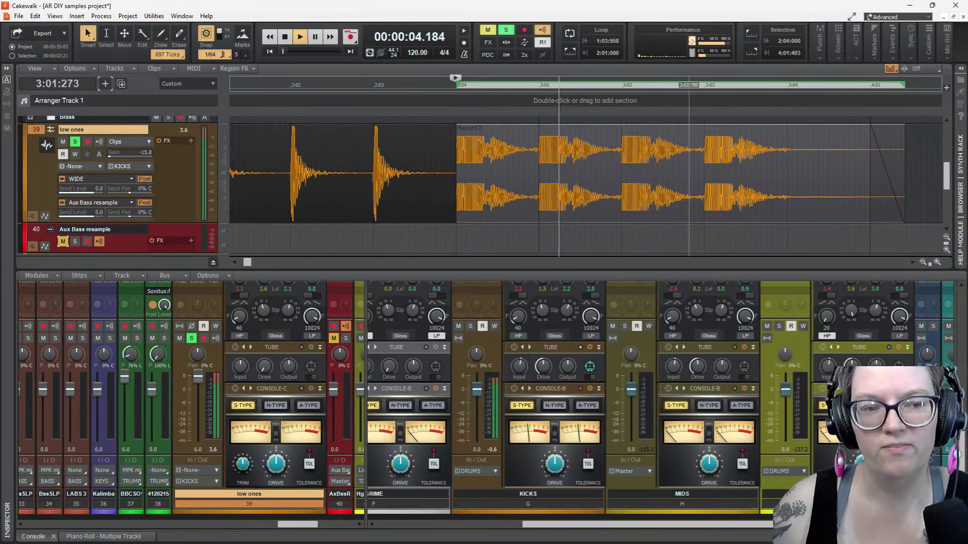
{"action": "key", "text": "space"}
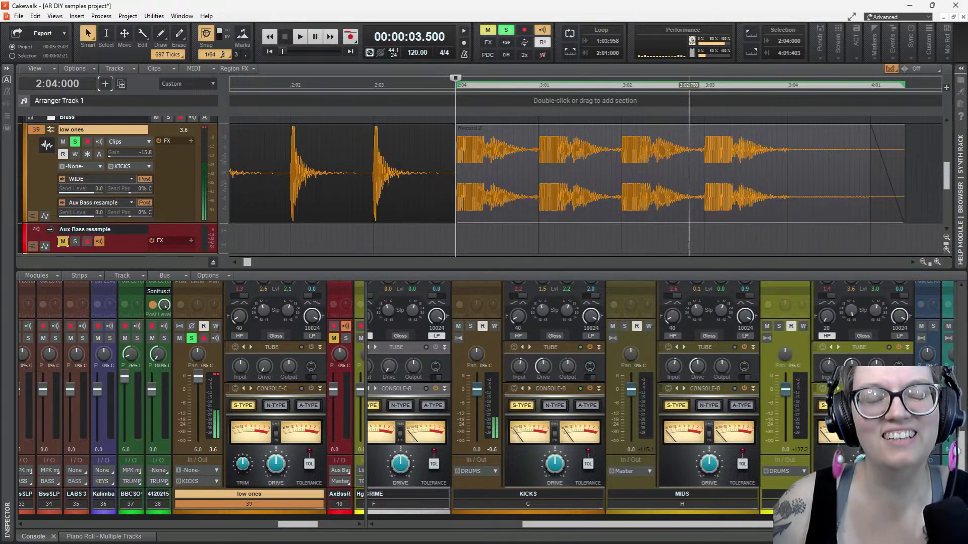
{"action": "key", "text": "space"}
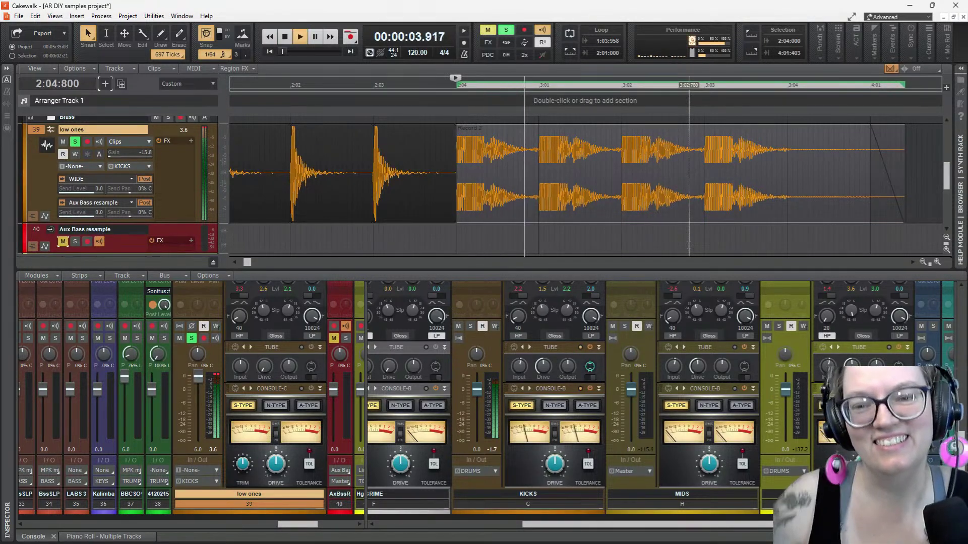
{"action": "key", "text": "space"}
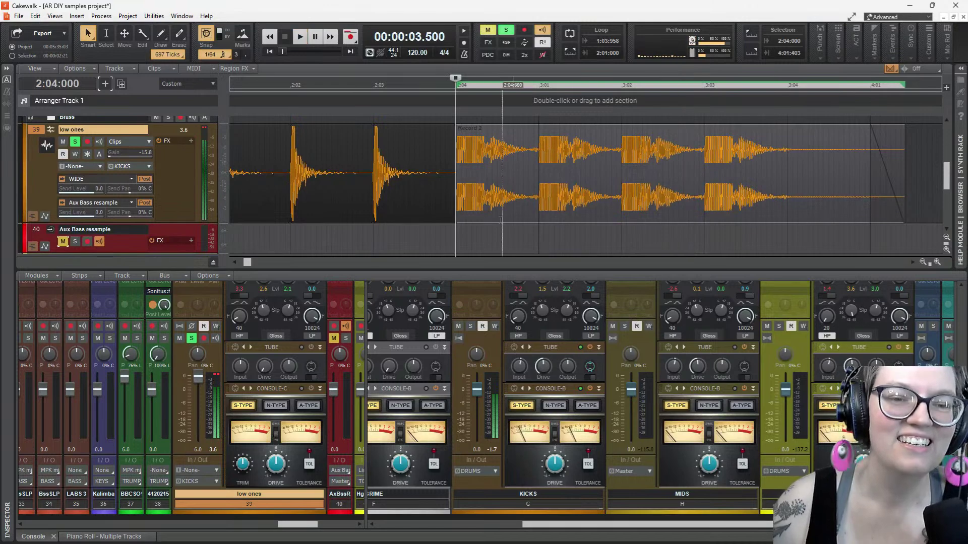
{"action": "left_click", "coordinate": [289, 85]}
{"action": "key", "text": "space"}
{"action": "key", "text": "space"}
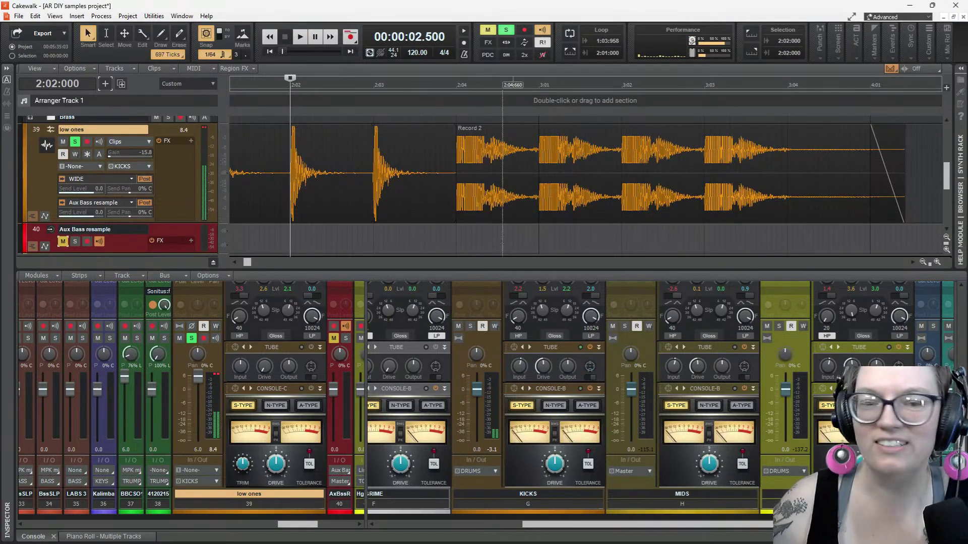
{"action": "left_click", "coordinate": [455, 85]}
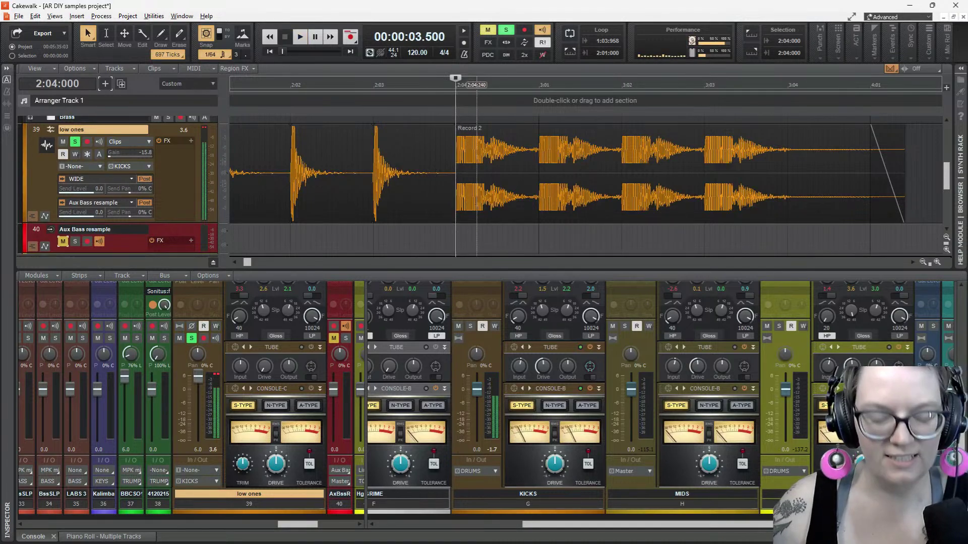
Move the original kicks clip behind the single low clip on low ones, and move the resampled kicks clip to start at 1:02:000
{"action": "scroll", "coordinate": [477, 174], "scroll_direction": "down", "scroll_amount": 2}
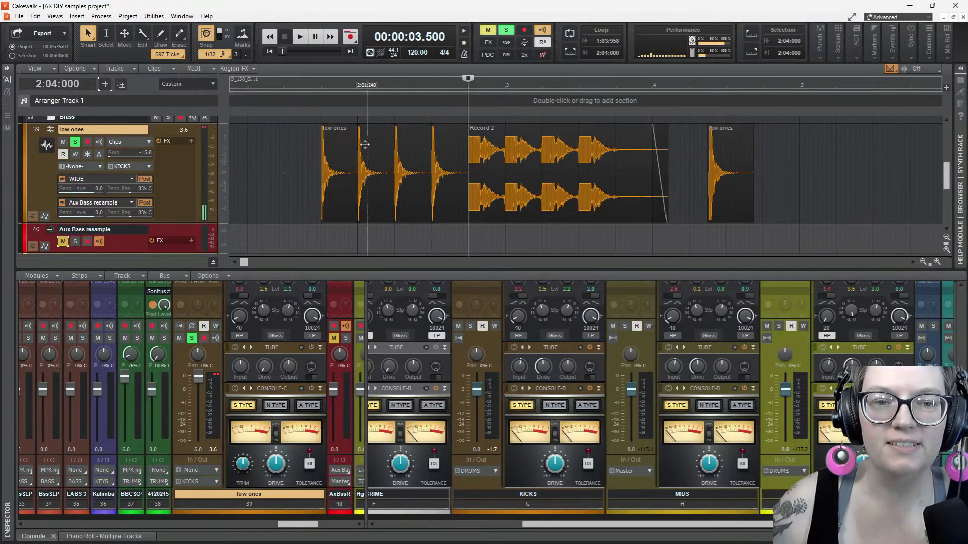
{"action": "scroll", "coordinate": [375, 150], "scroll_direction": "down", "scroll_amount": 1}
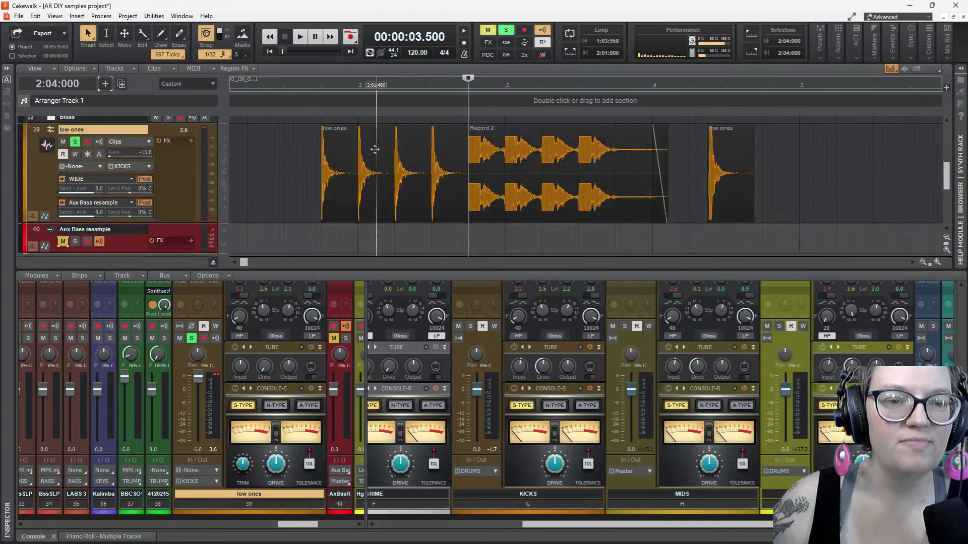
{"action": "scroll", "coordinate": [373, 151], "scroll_direction": "up", "scroll_amount": 2}
{"action": "scroll", "coordinate": [354, 164], "scroll_direction": "down", "scroll_amount": 2}
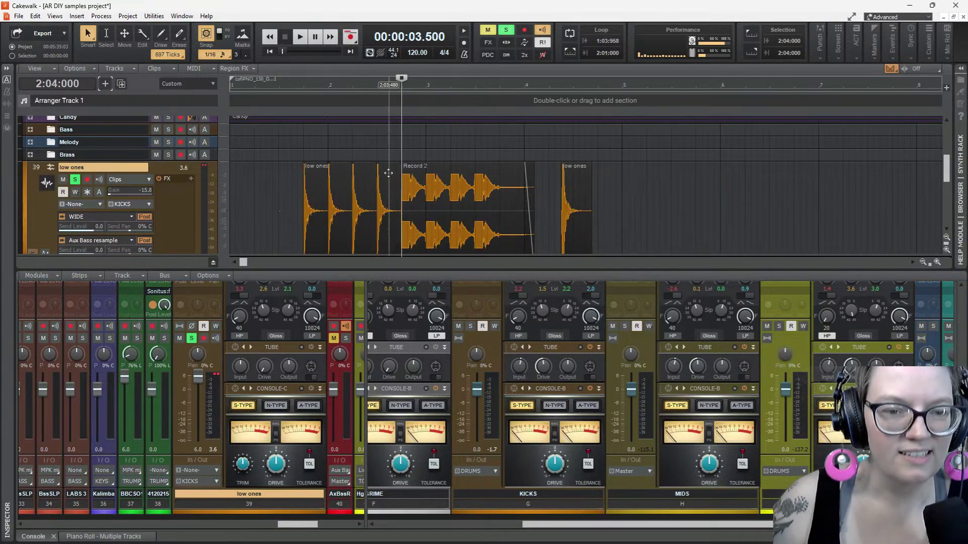
{"action": "left_click", "coordinate": [350, 189]}
{"action": "left_click_drag", "start_coordinate": [351, 190], "coordinate": [718, 190]}
{"action": "left_click_drag", "start_coordinate": [470, 186], "coordinate": [323, 186]}
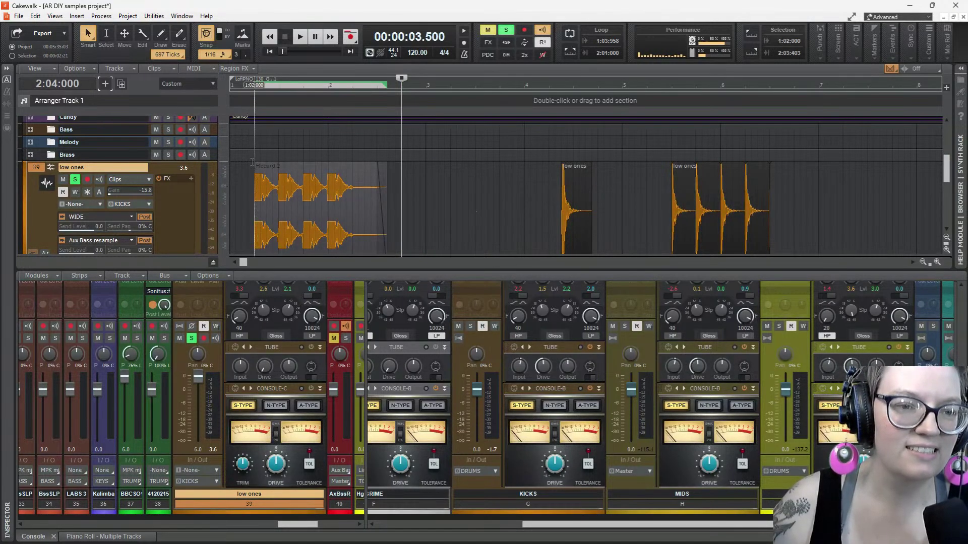
Enlarge the console, set the low ones volume to 0.0 dB, and play the resampled kicks from 1:02:000
{"action": "left_click", "coordinate": [254, 160]}
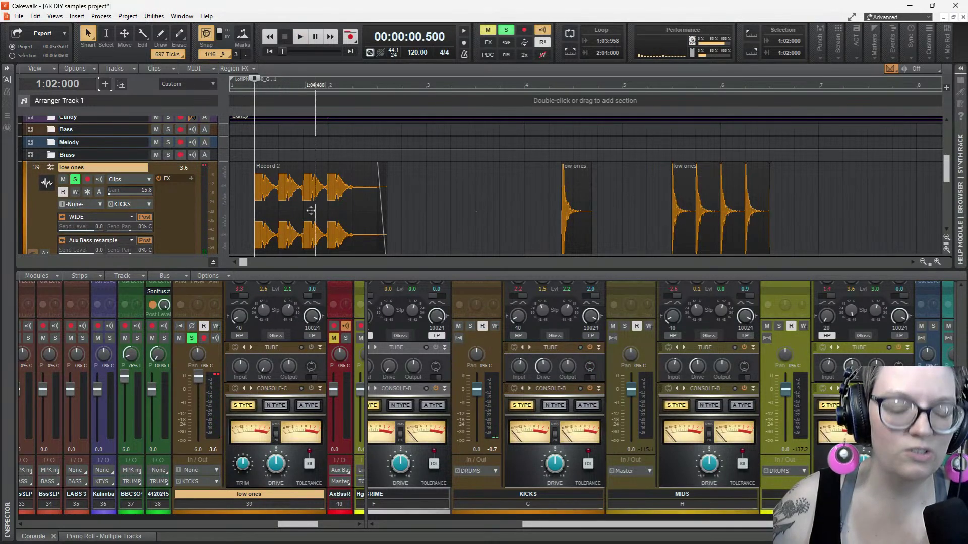
{"action": "scroll", "coordinate": [287, 196], "scroll_direction": "up", "scroll_amount": 5}
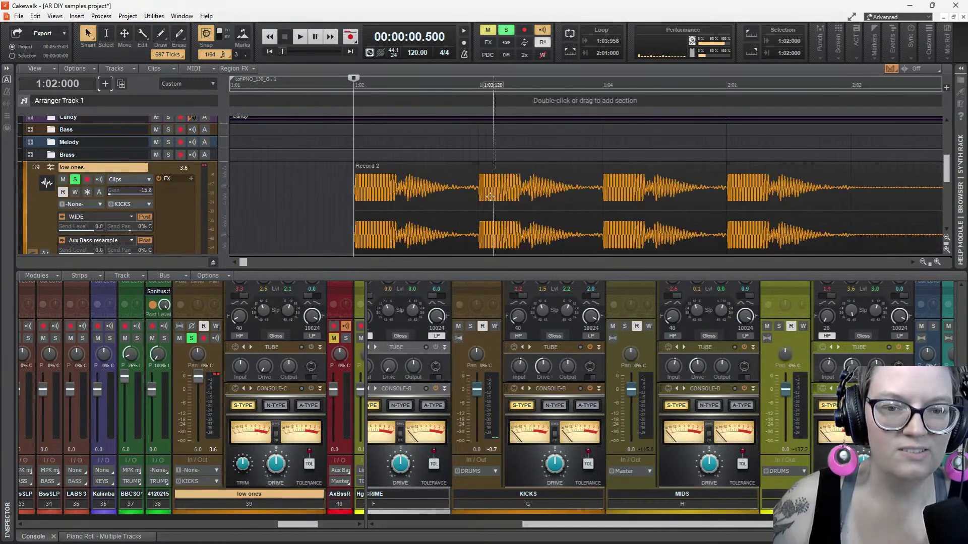
{"action": "left_click_drag", "start_coordinate": [480, 271], "coordinate": [273, 178]}
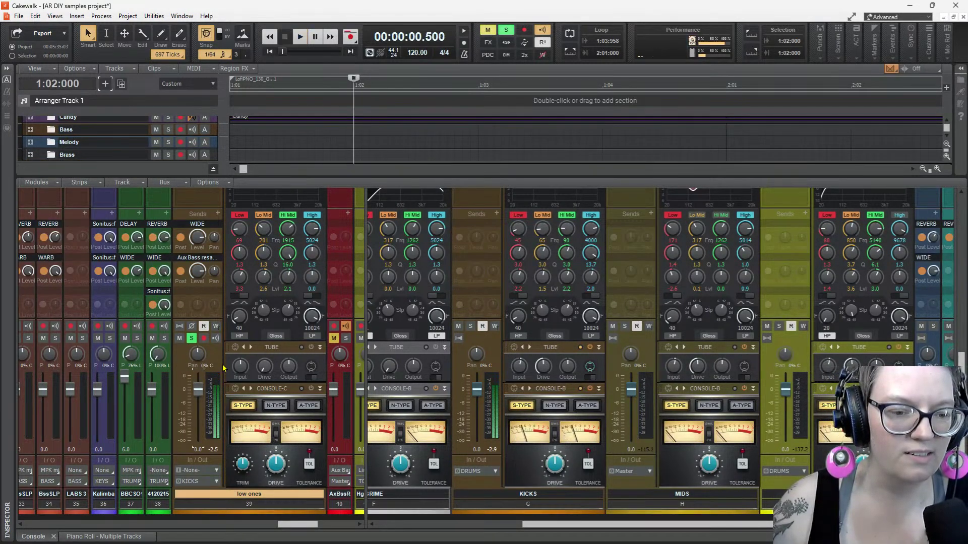
{"action": "key", "text": "space"}
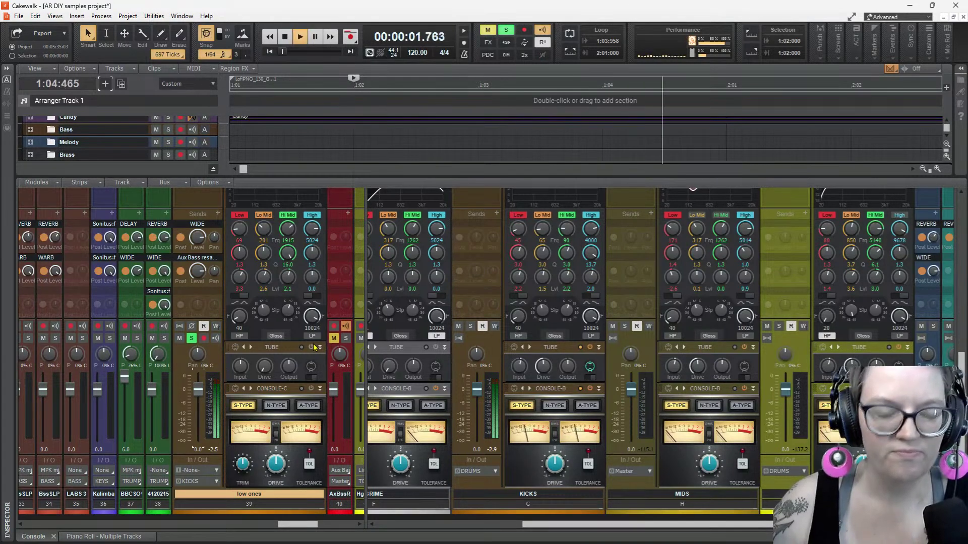
{"action": "key", "text": "space"}
Load the "Drum Bus - Warm Slammed" preset in the low ones track's Tube module and play the kicks with it
{"action": "left_click", "coordinate": [234, 349]}
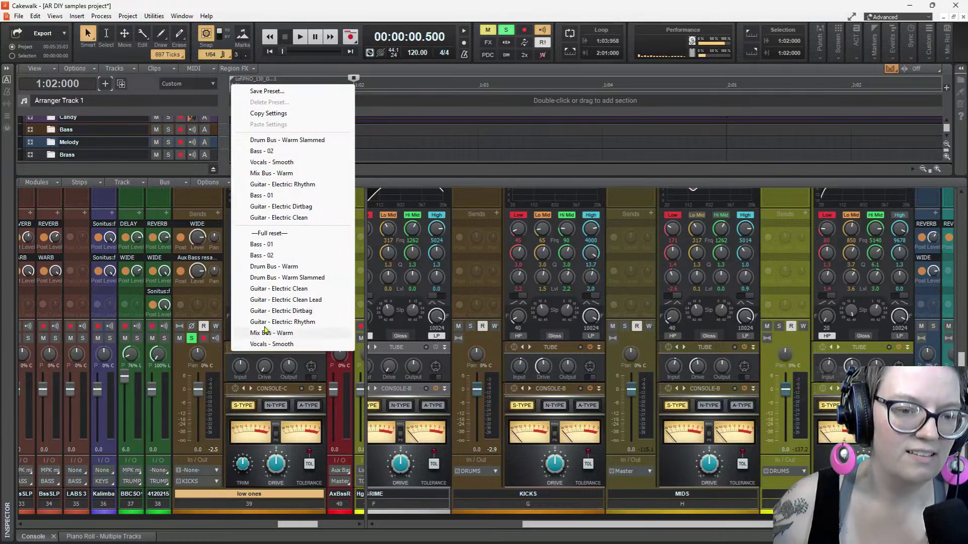
{"action": "left_click", "coordinate": [285, 277]}
{"action": "key", "text": "space"}
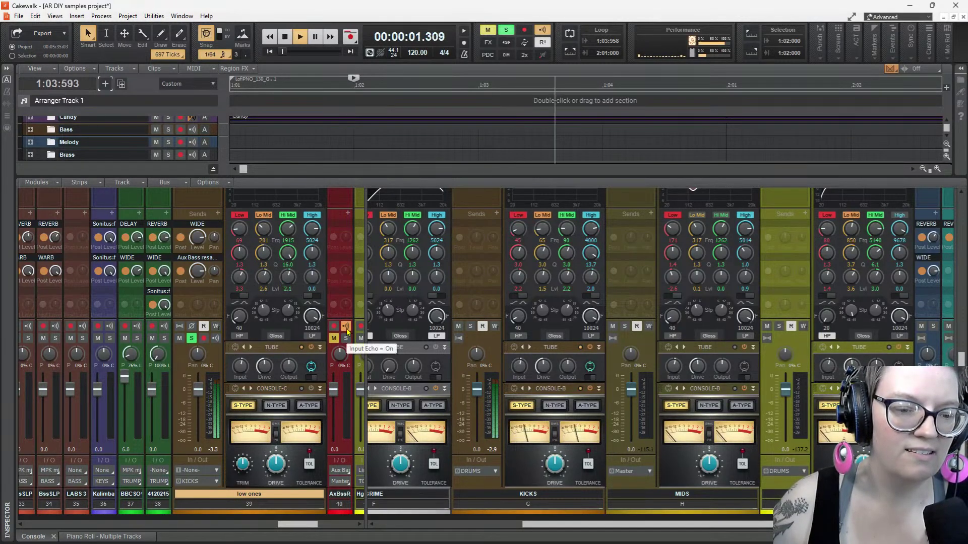
{"action": "key", "text": "space"}
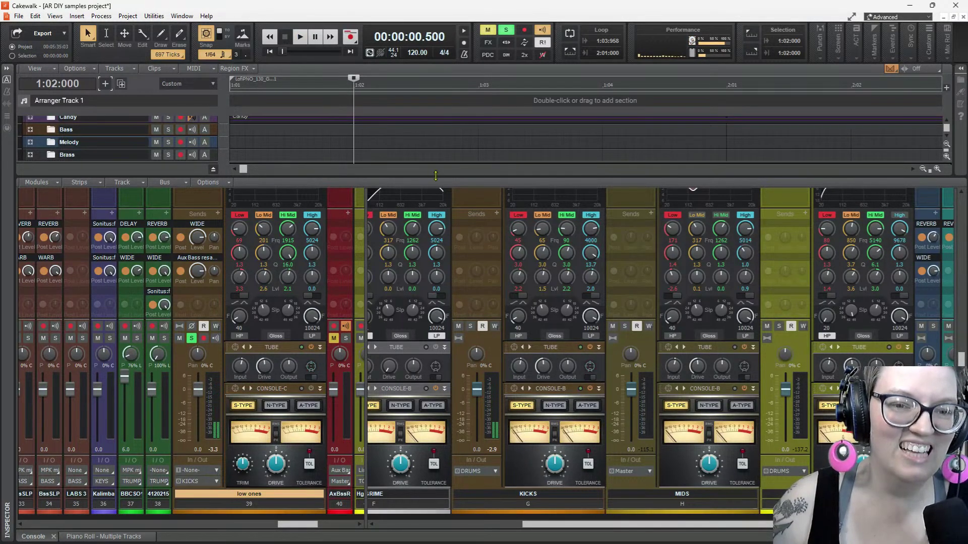
Enlarge the track view and play the tube-saturated kicks again from 1:02:000 while watching the clip on low ones
{"action": "left_click_drag", "start_coordinate": [452, 176], "coordinate": [451, 308]}
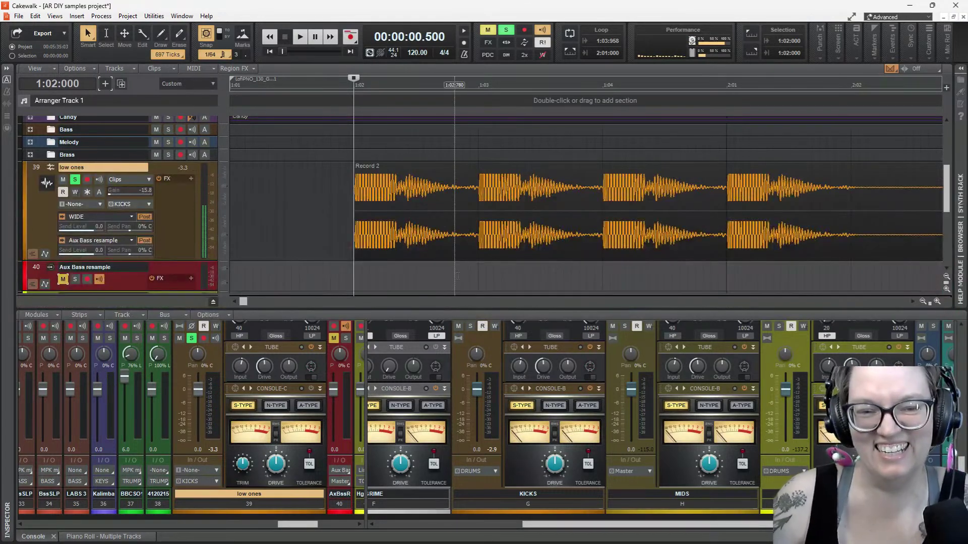
{"action": "key", "text": "space"}
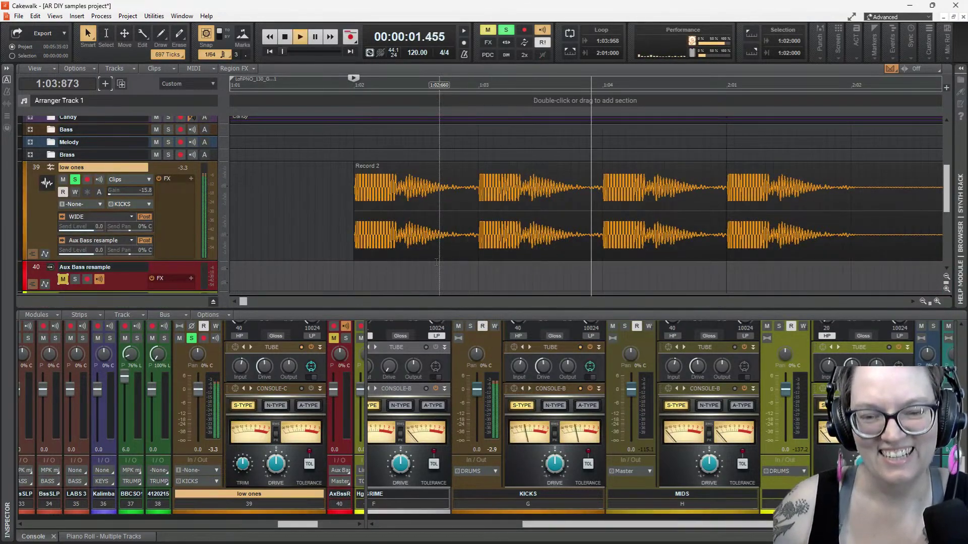
{"action": "key", "text": "space"}
{"action": "scroll", "coordinate": [437, 262], "scroll_direction": "down", "scroll_amount": 2}
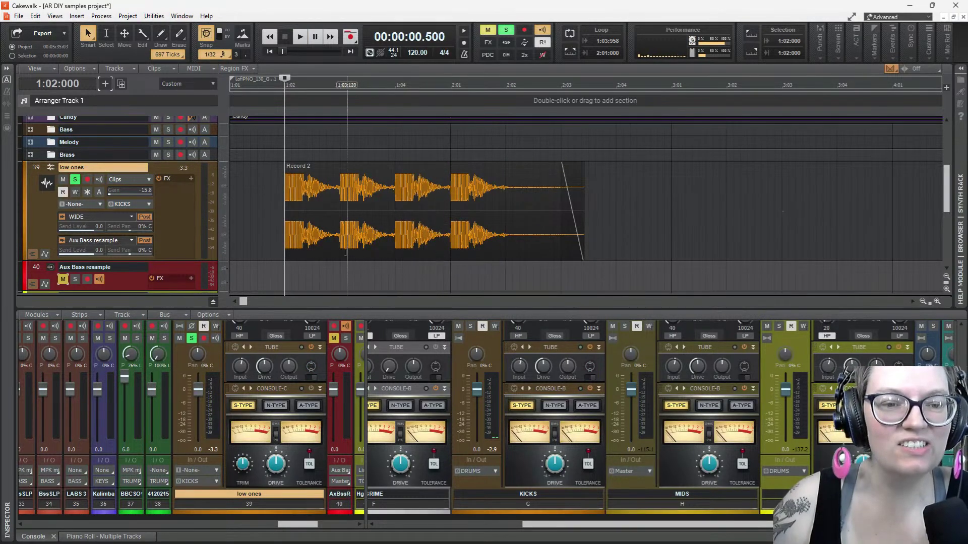
{"action": "scroll", "coordinate": [341, 254], "scroll_direction": "up", "scroll_amount": 1}
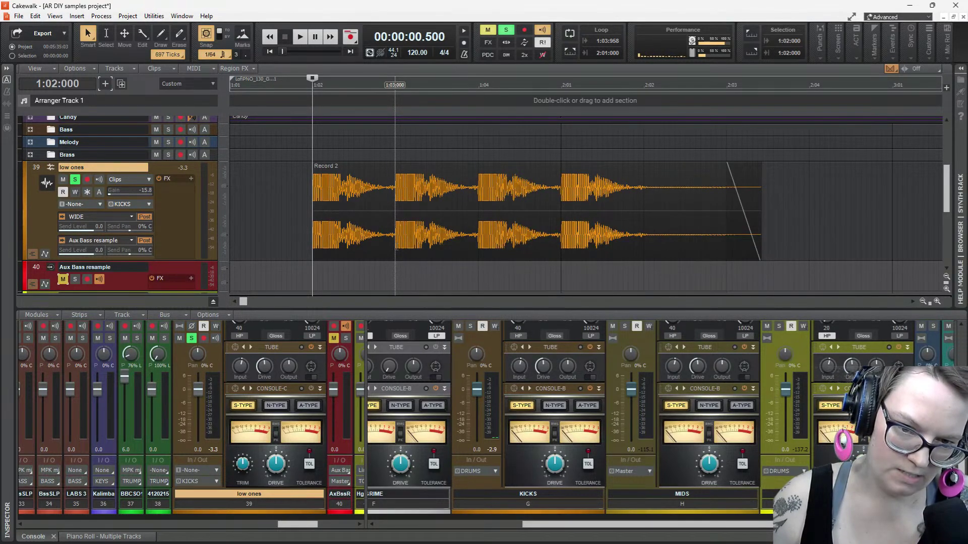
Split the resampled kicks clip on low ones at 1:03:000 and open the first hit in the Loop Construction view
{"action": "left_click", "coordinate": [396, 247]}
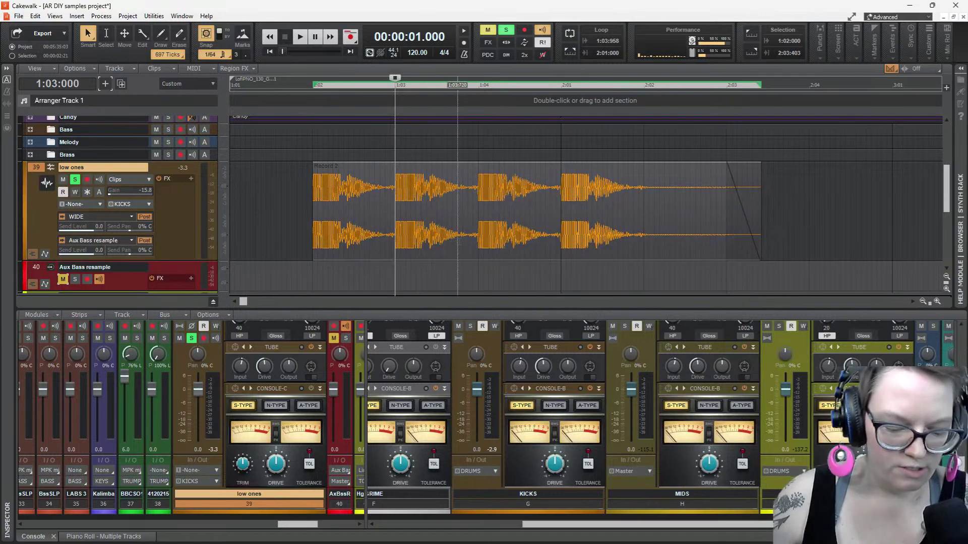
{"action": "key", "text": "s"}
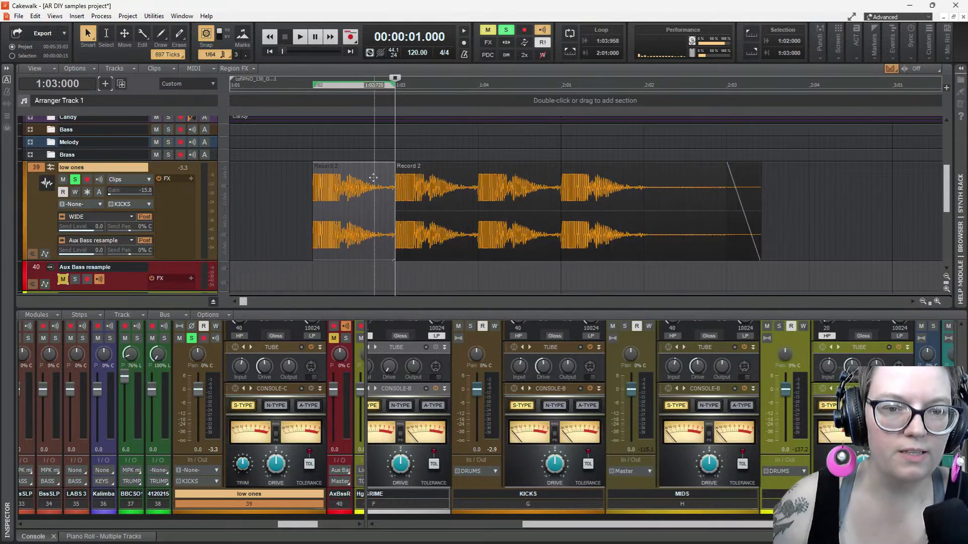
{"action": "double_click", "coordinate": [373, 177]}
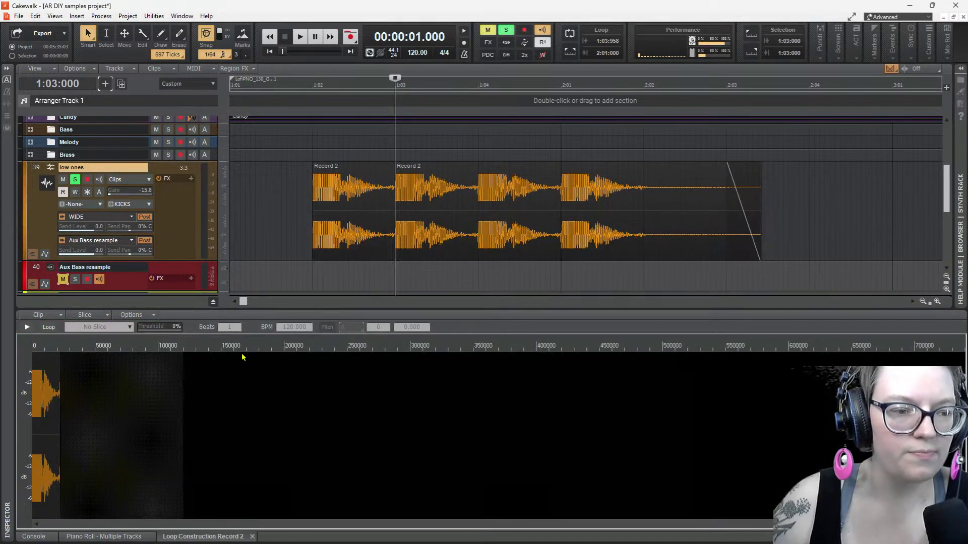
Save the isolated kick hit as a Wave loop named kick-Moogish in the DIY Samples folder
{"action": "left_click", "coordinate": [54, 315]}
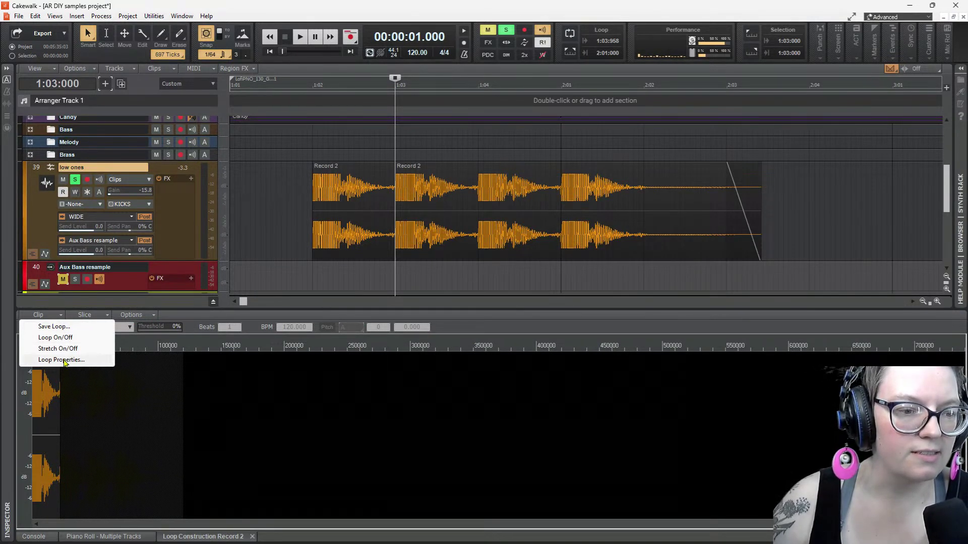
{"action": "left_click", "coordinate": [55, 327]}
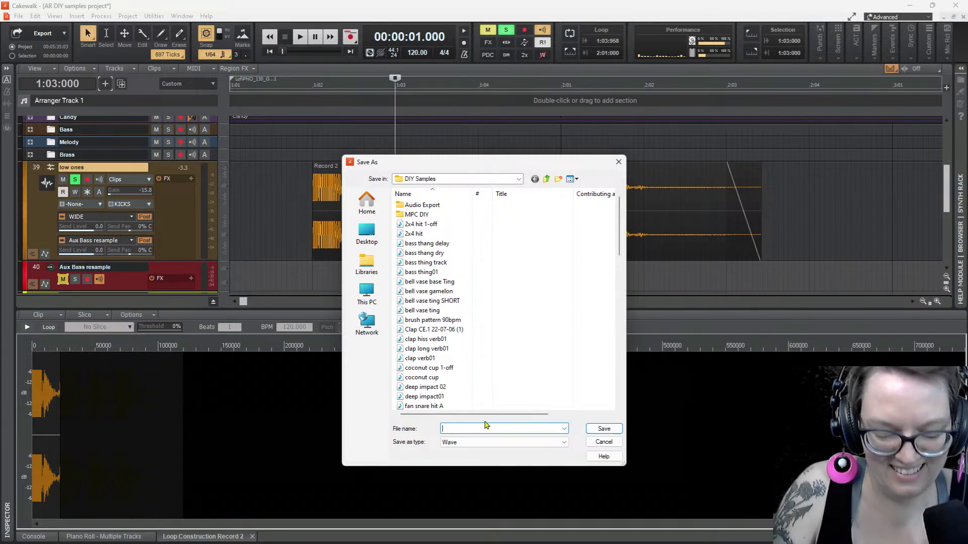
{"action": "type", "text": "kick-Moogish"}
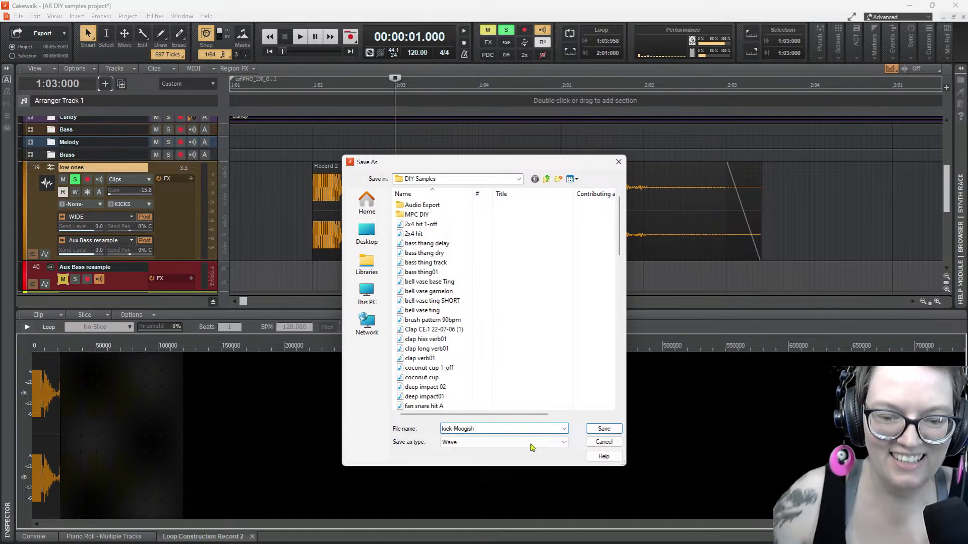
Save the loop as a Wave file named kick-Moogish in the DIY Samples folder
{"action": "left_click", "coordinate": [604, 429]}
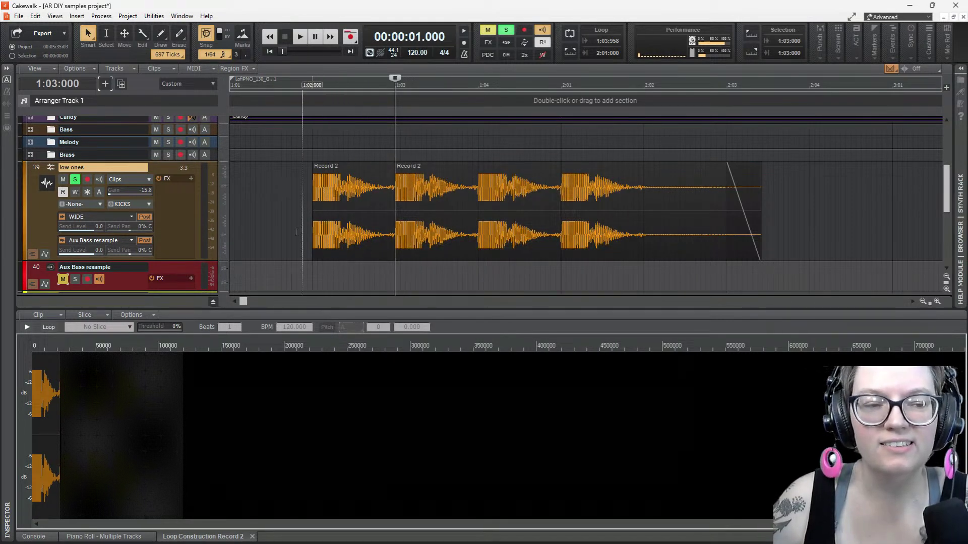
Expand the first Sitala 1 track (track 3) near the start of the track list
{"action": "scroll", "coordinate": [263, 224], "scroll_direction": "up", "scroll_amount": 6}
{"action": "scroll", "coordinate": [263, 224], "scroll_direction": "down", "scroll_amount": 5}
{"action": "scroll", "coordinate": [265, 215], "scroll_direction": "up", "scroll_amount": 3}
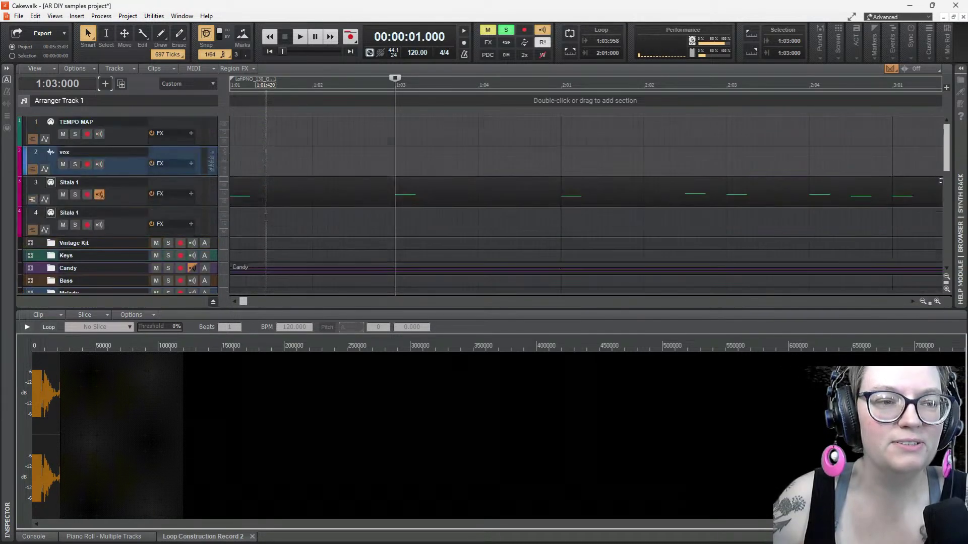
{"action": "double_click", "coordinate": [51, 185]}
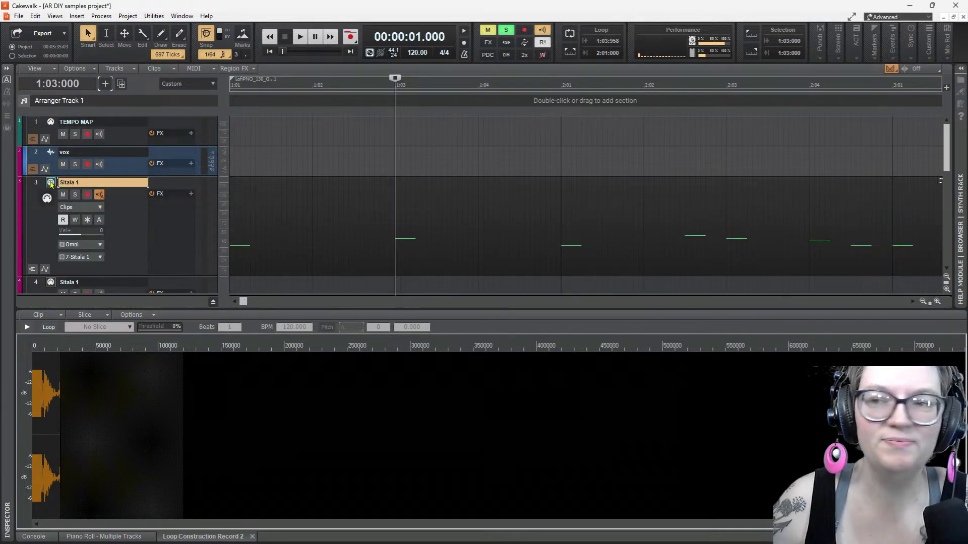
Open the media browser, navigate to the DIY Samples folder and select the kick-Moogish sample
{"action": "left_click", "coordinate": [960, 69]}
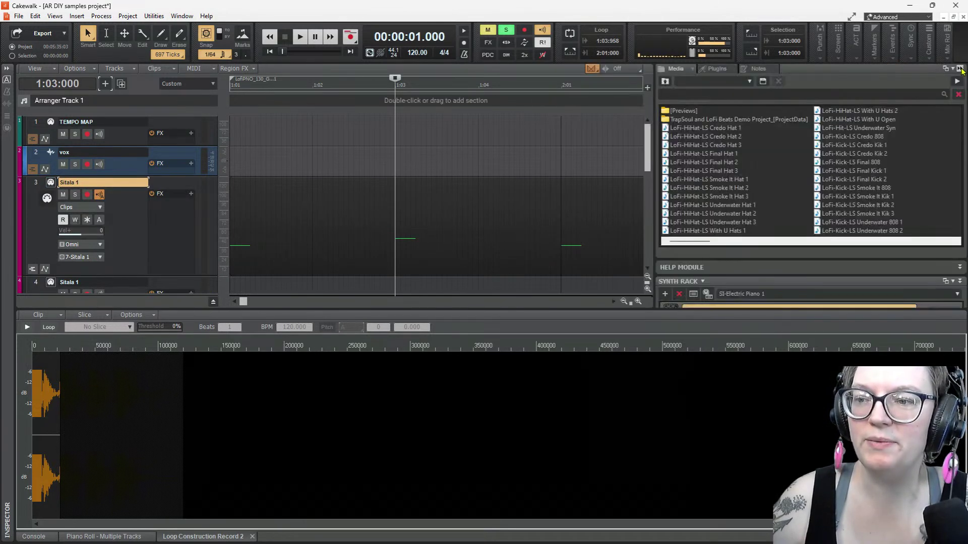
{"action": "left_click", "coordinate": [665, 82]}
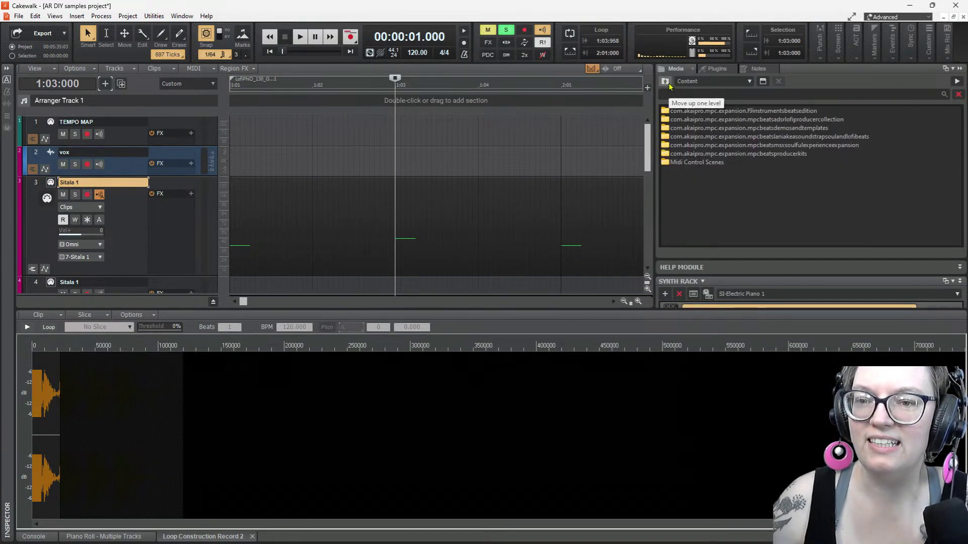
{"action": "left_click", "coordinate": [667, 85]}
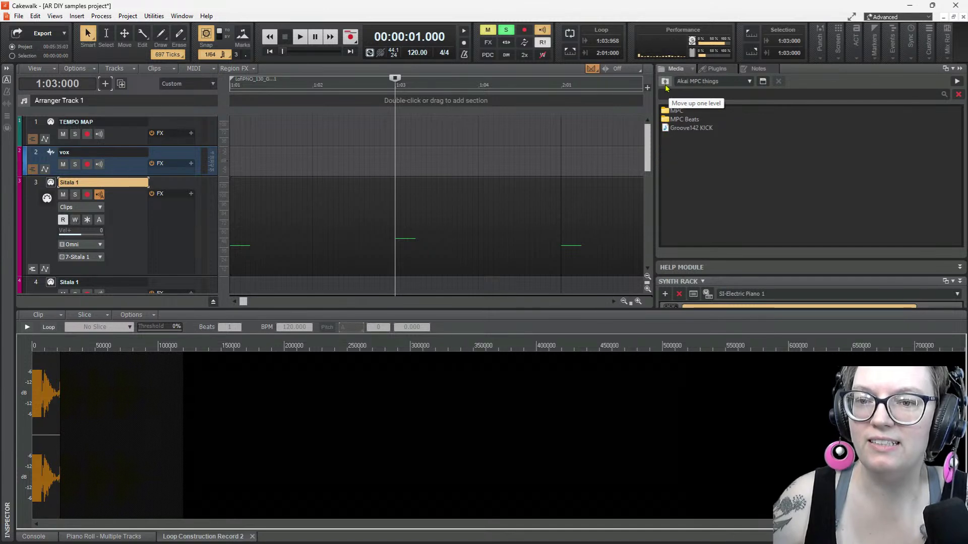
{"action": "left_click", "coordinate": [666, 81]}
{"action": "left_click", "coordinate": [669, 120]}
{"action": "double_click", "coordinate": [669, 121]}
{"action": "left_click", "coordinate": [692, 222]}
{"action": "double_click", "coordinate": [692, 222]}
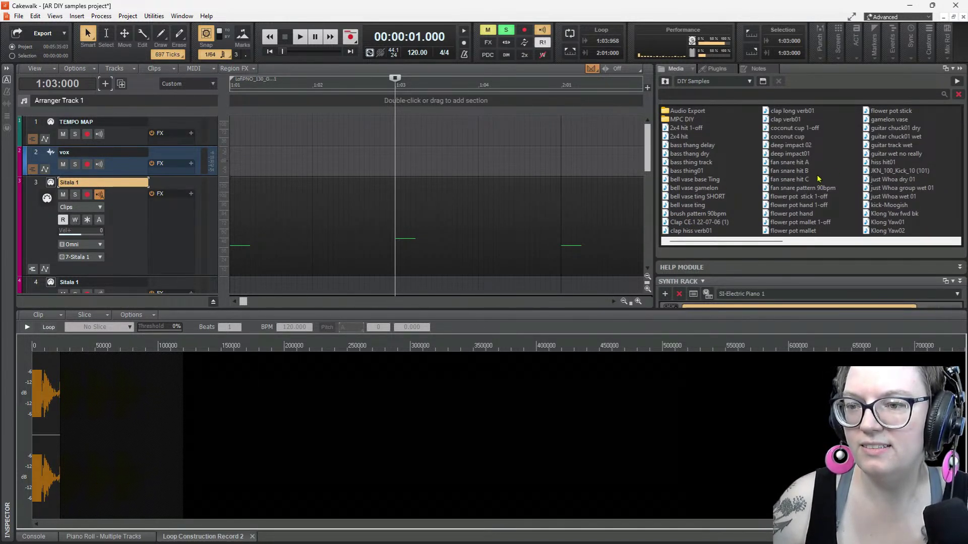
{"action": "scroll", "coordinate": [873, 212], "scroll_direction": "right", "scroll_amount": 1}
{"action": "left_click", "coordinate": [799, 208]}
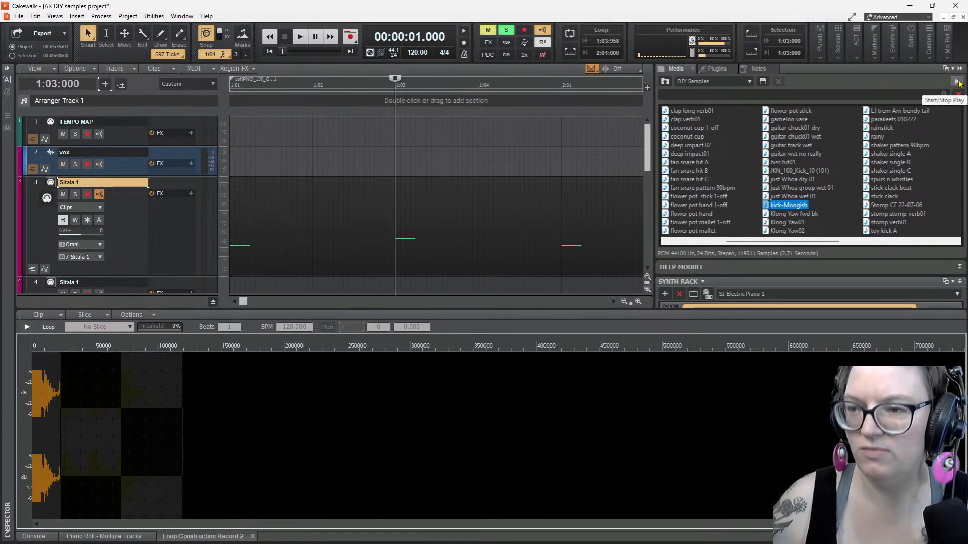
Turn off Auto-Preview in the media browser and try auditioning the kick-Moogish sample
{"action": "left_click", "coordinate": [670, 74]}
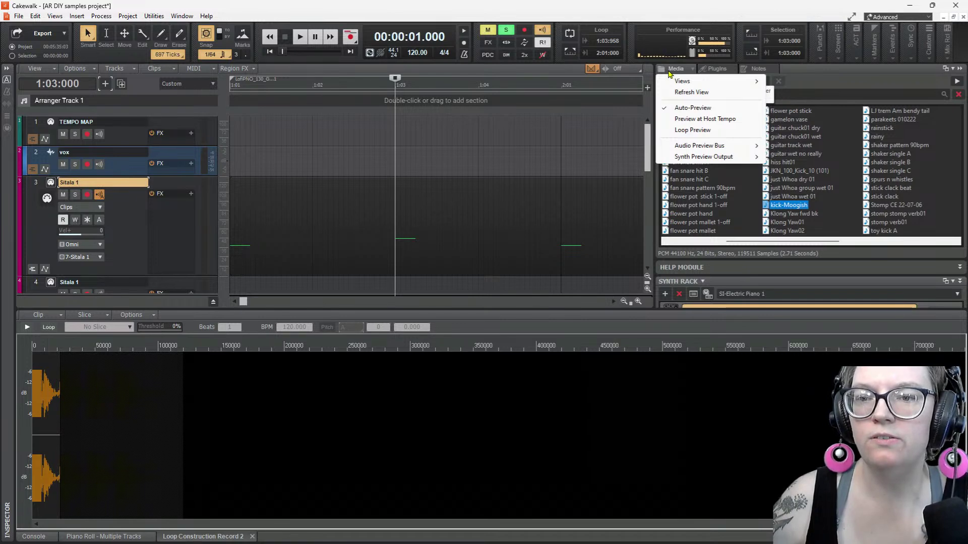
{"action": "left_click", "coordinate": [700, 111]}
{"action": "left_click", "coordinate": [790, 198]}
{"action": "left_click", "coordinate": [792, 206]}
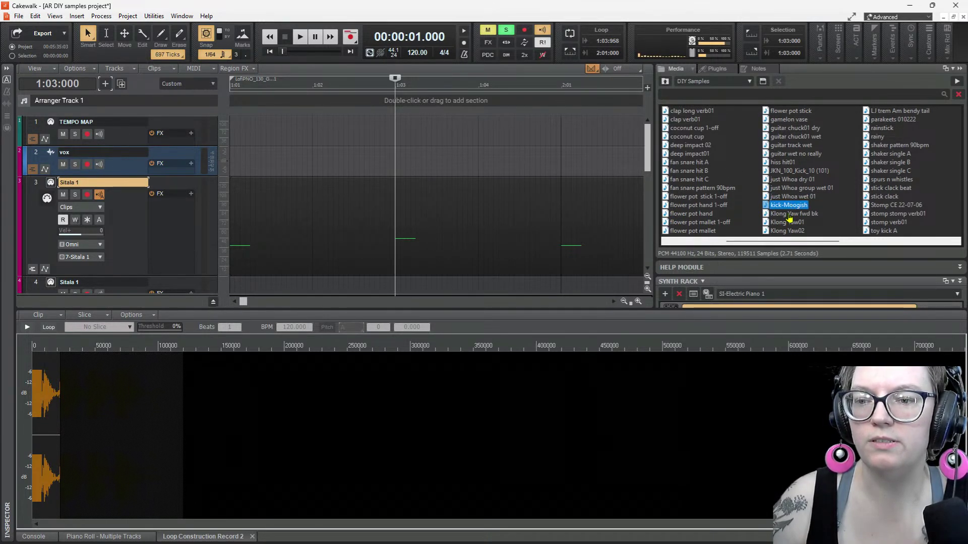
{"action": "left_click", "coordinate": [785, 215]}
{"action": "left_click", "coordinate": [785, 207]}
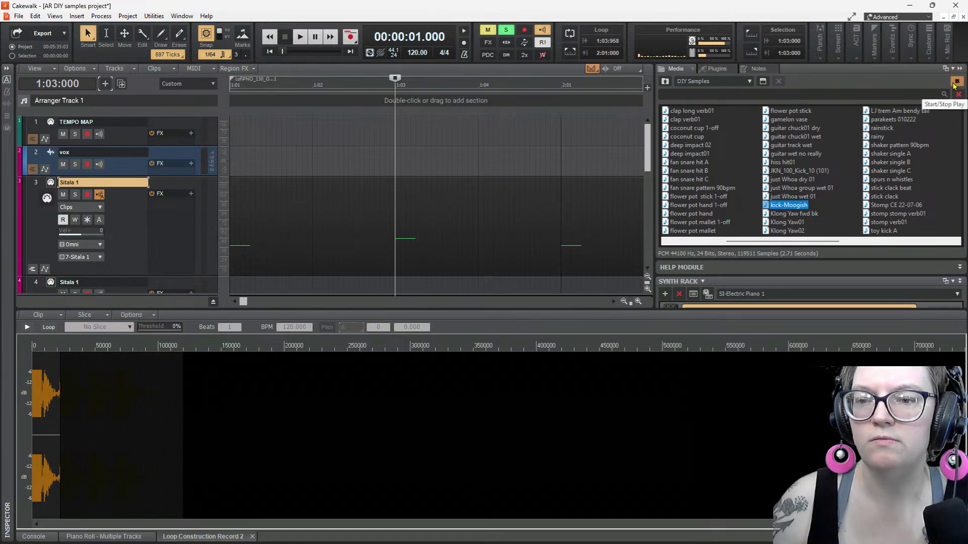
Turn Auto-Preview back on and enable Loop Preview for the media browser
{"action": "left_click", "coordinate": [666, 81]}
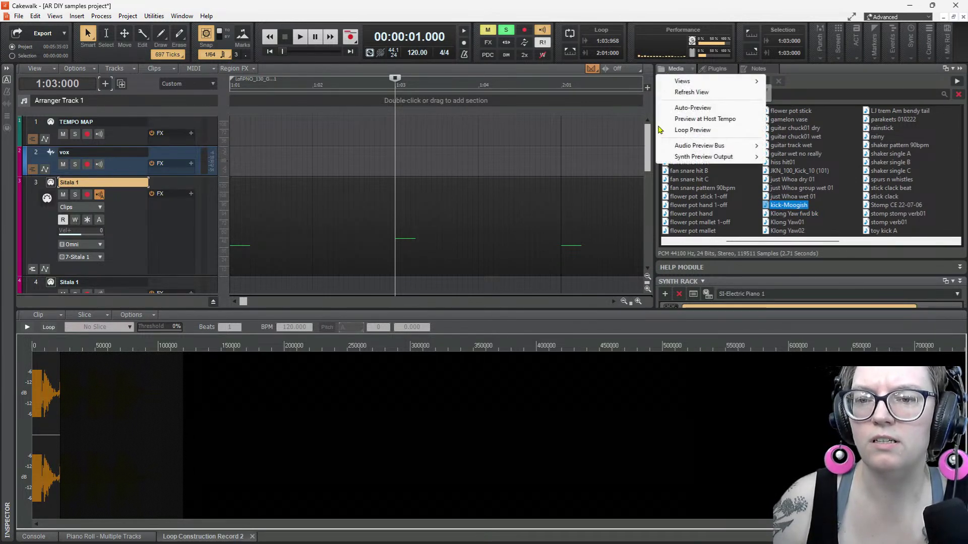
{"action": "left_click", "coordinate": [687, 110]}
{"action": "left_click", "coordinate": [675, 69]}
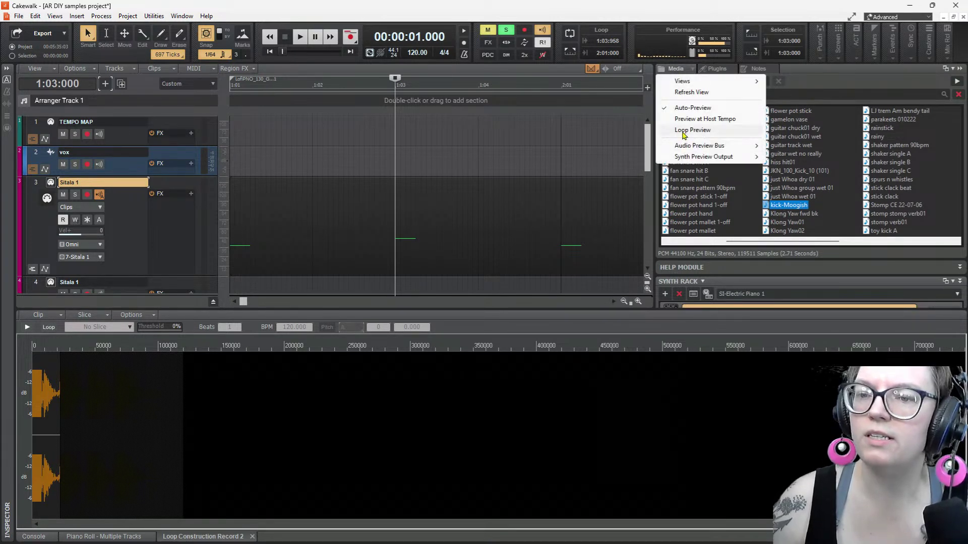
{"action": "left_click", "coordinate": [686, 130]}
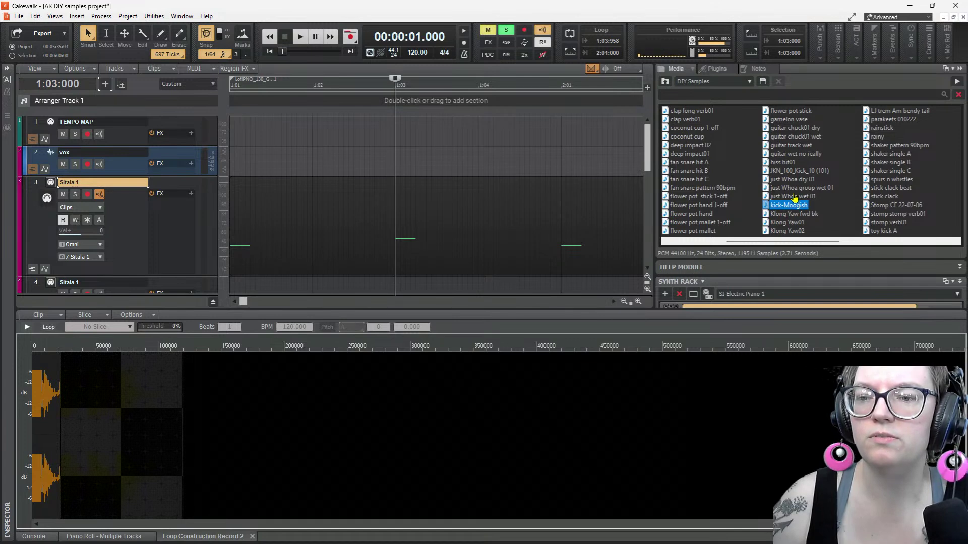
Audition the just Whoa wet 01 sample, followed by kick-Moogish
{"action": "left_click", "coordinate": [791, 197]}
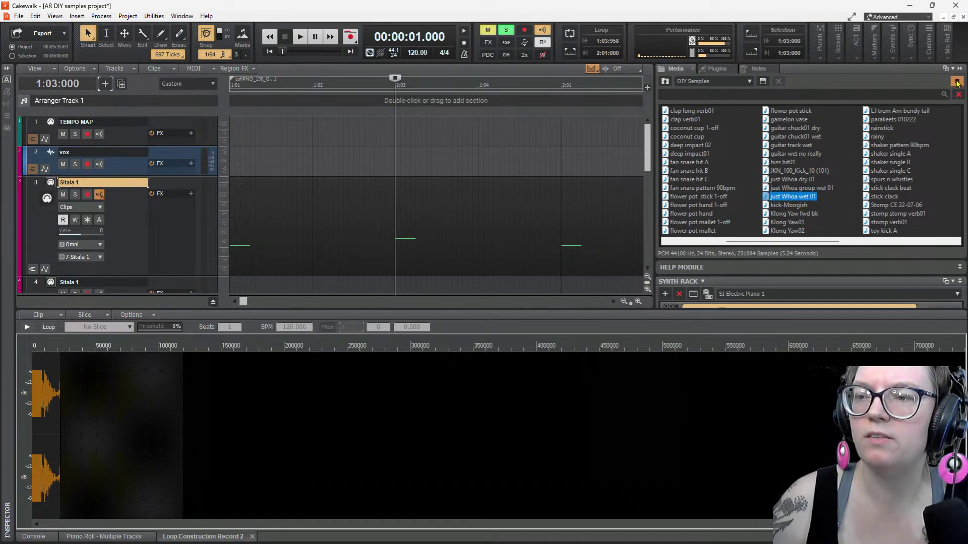
{"action": "left_click", "coordinate": [794, 206]}
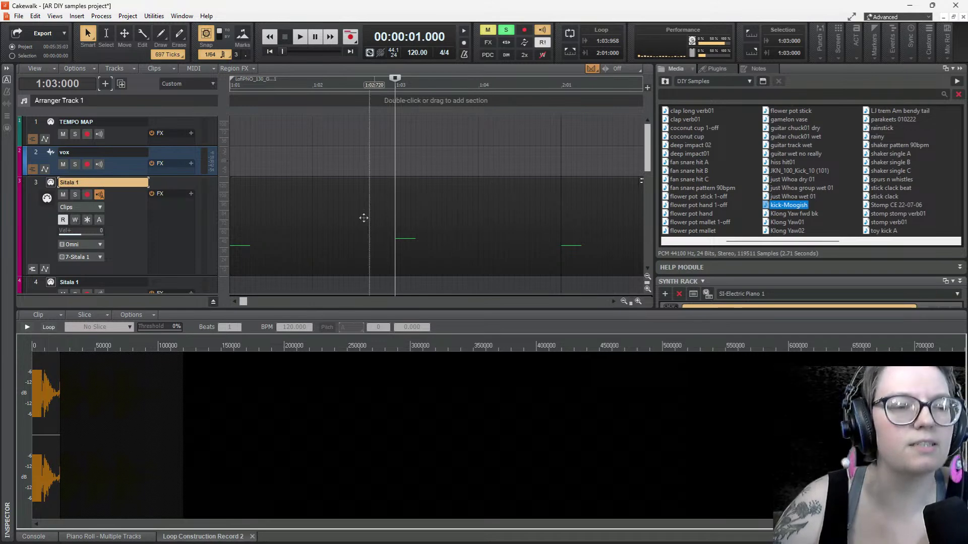
Expand the low ones track and copy its first Record 2 clip
{"action": "scroll", "coordinate": [324, 191], "scroll_direction": "down", "scroll_amount": 15}
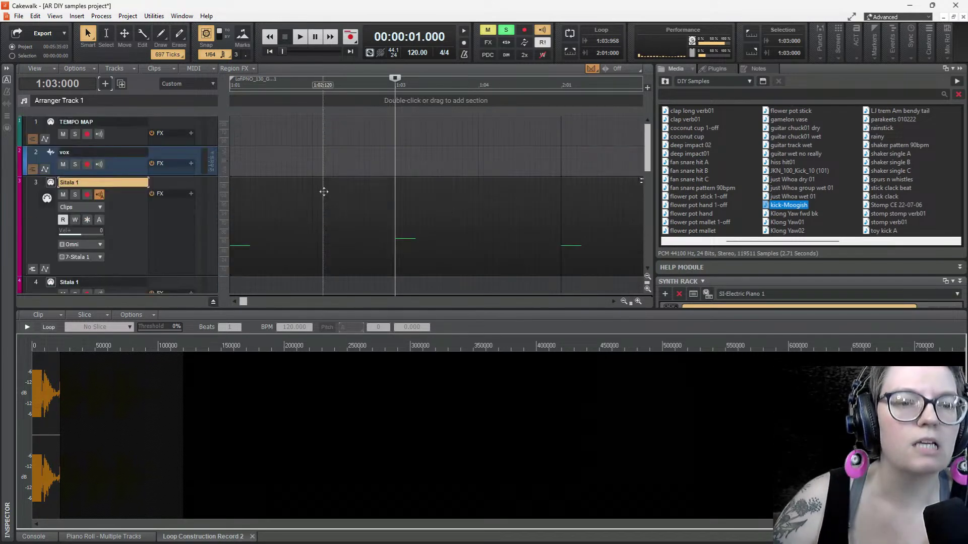
{"action": "scroll", "coordinate": [324, 190], "scroll_direction": "up", "scroll_amount": 3}
{"action": "left_click", "coordinate": [348, 200]}
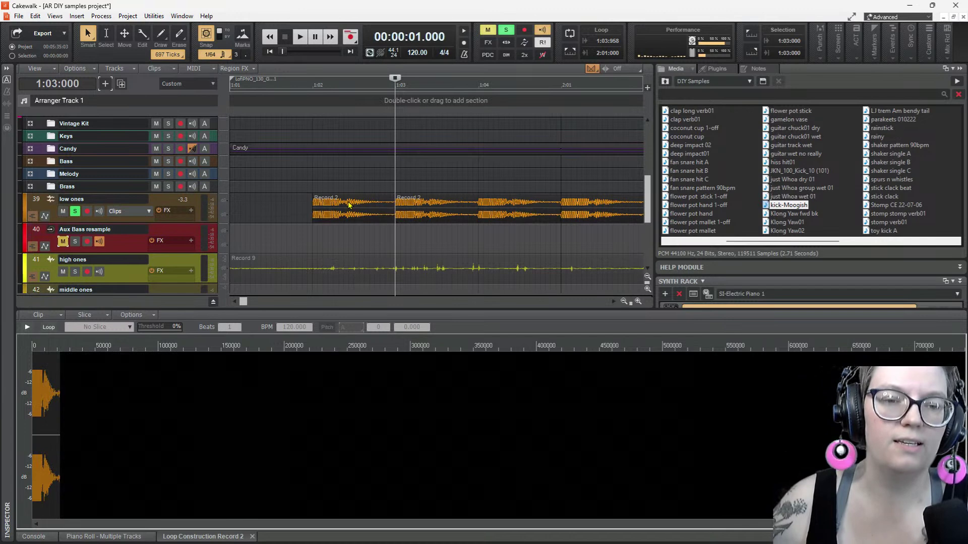
{"action": "left_click", "coordinate": [344, 207]}
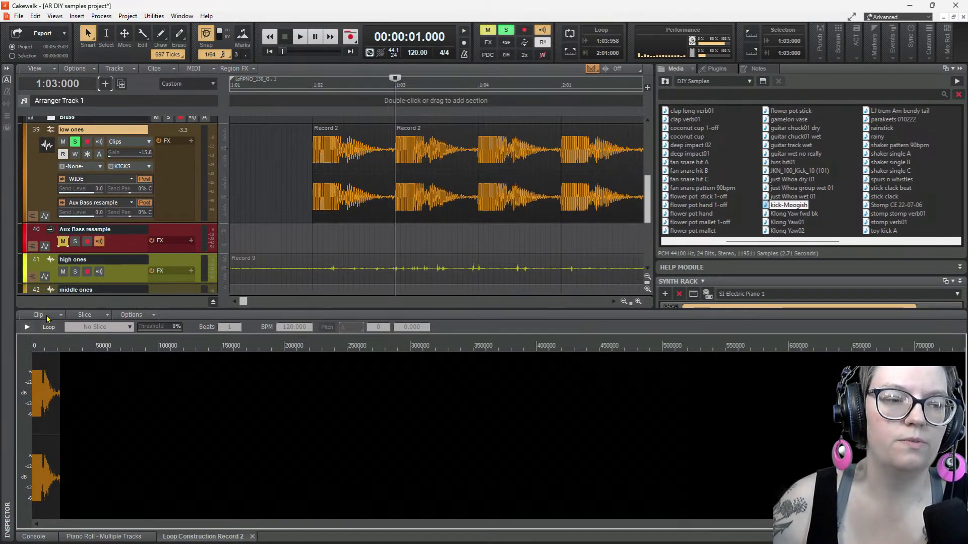
{"action": "left_click", "coordinate": [345, 141]}
{"action": "key", "text": "ctrl+c"}
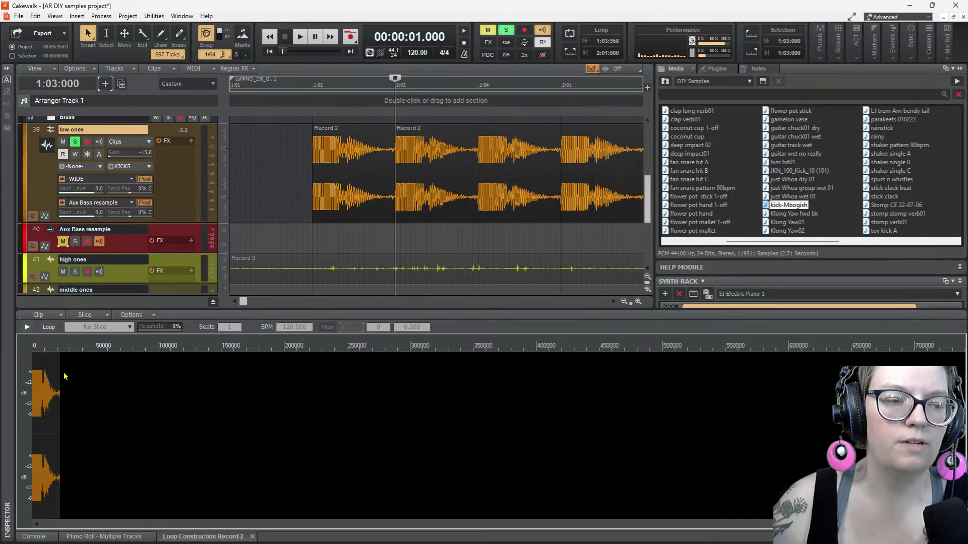
Audition the loop in the Loop Construction view and play the low ones track from 1:01:300
{"action": "left_click", "coordinate": [27, 327]}
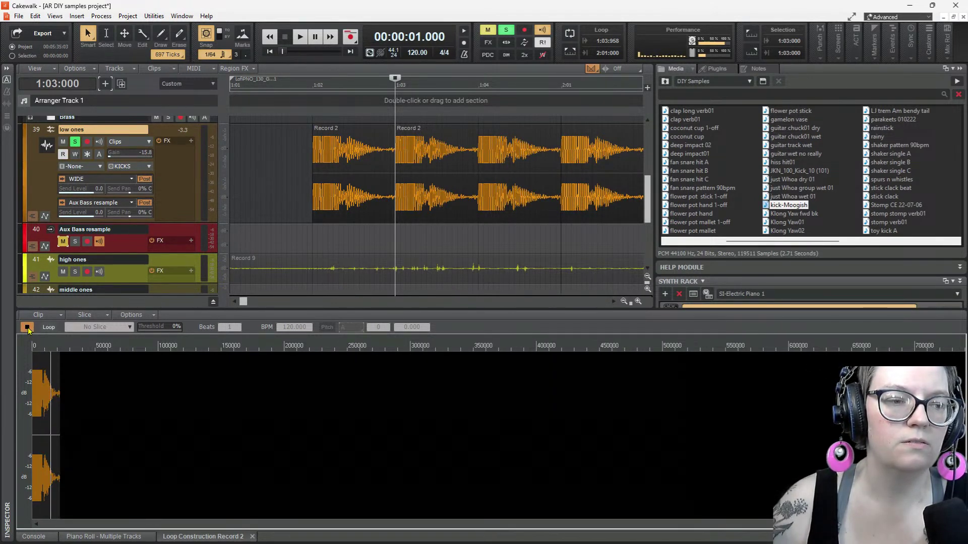
{"action": "left_click", "coordinate": [27, 328]}
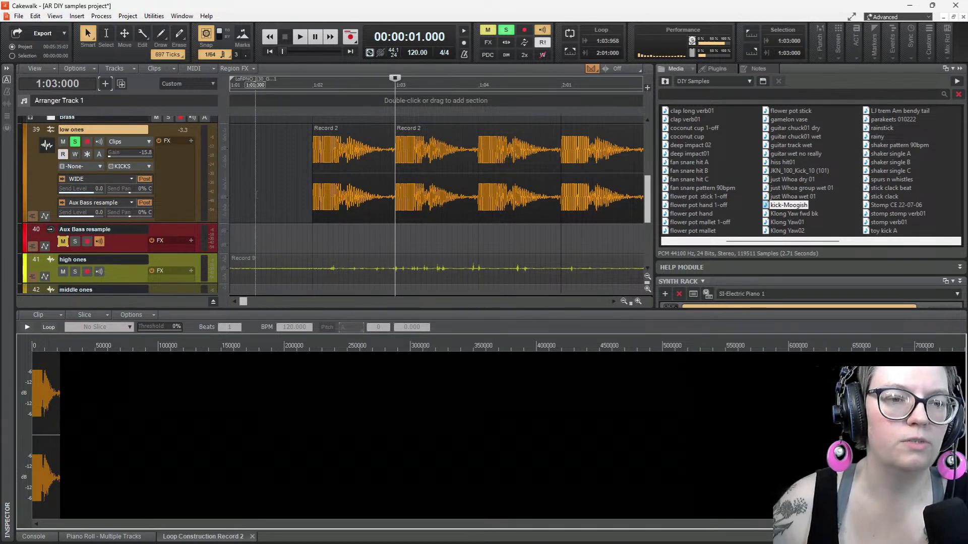
{"action": "left_click", "coordinate": [252, 182]}
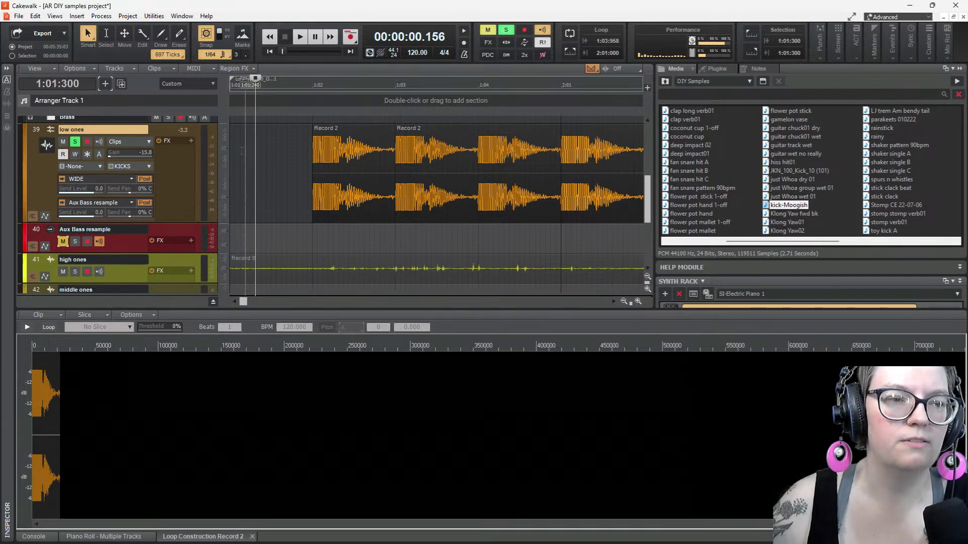
{"action": "left_click", "coordinate": [316, 40]}
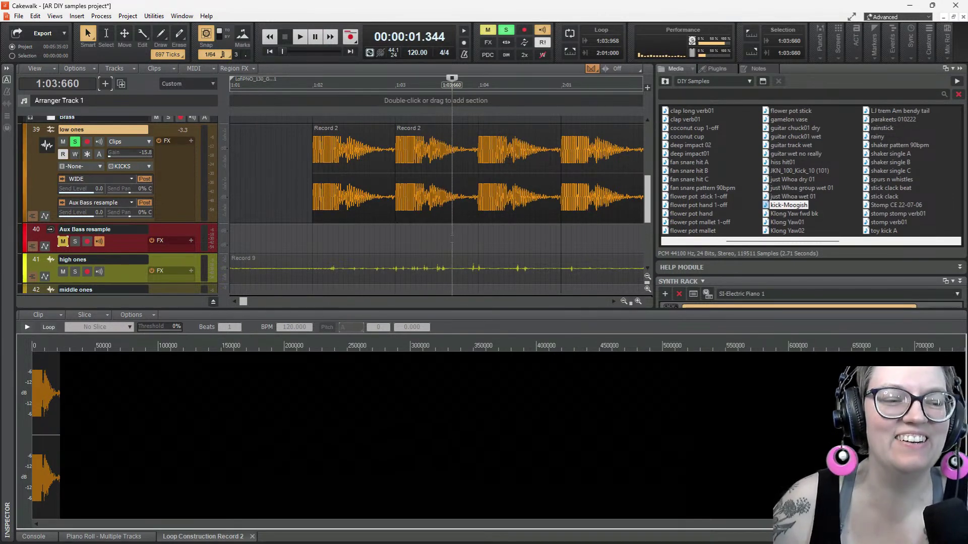
Try to save the loop over the existing kick-Moogish Wave file in the DIY Samples folder
{"action": "left_click", "coordinate": [38, 315]}
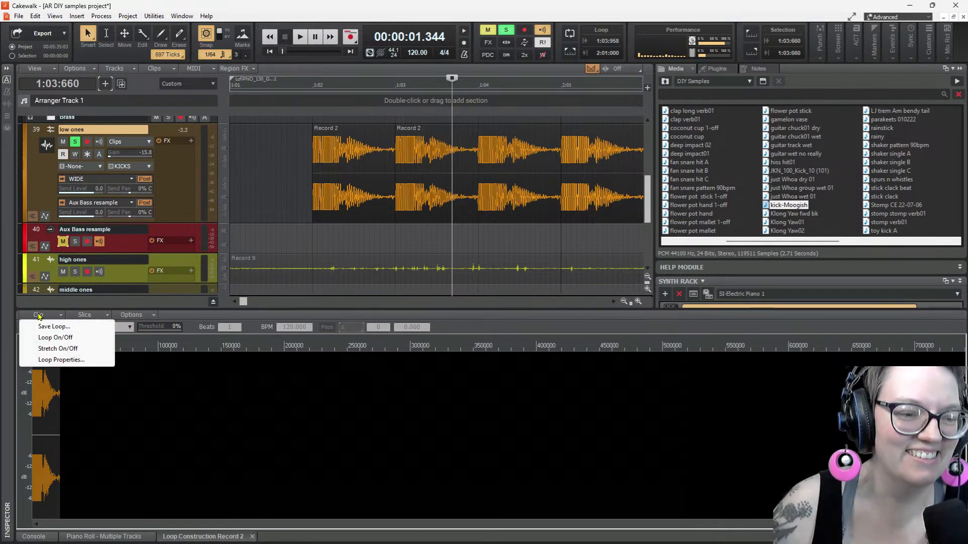
{"action": "left_click", "coordinate": [53, 327]}
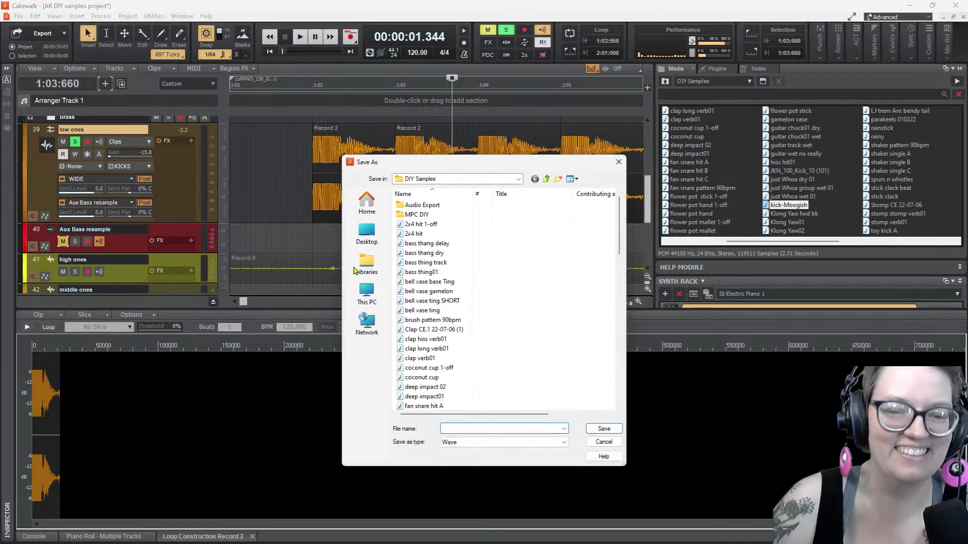
{"action": "scroll", "coordinate": [433, 316], "scroll_direction": "down", "scroll_amount": 2}
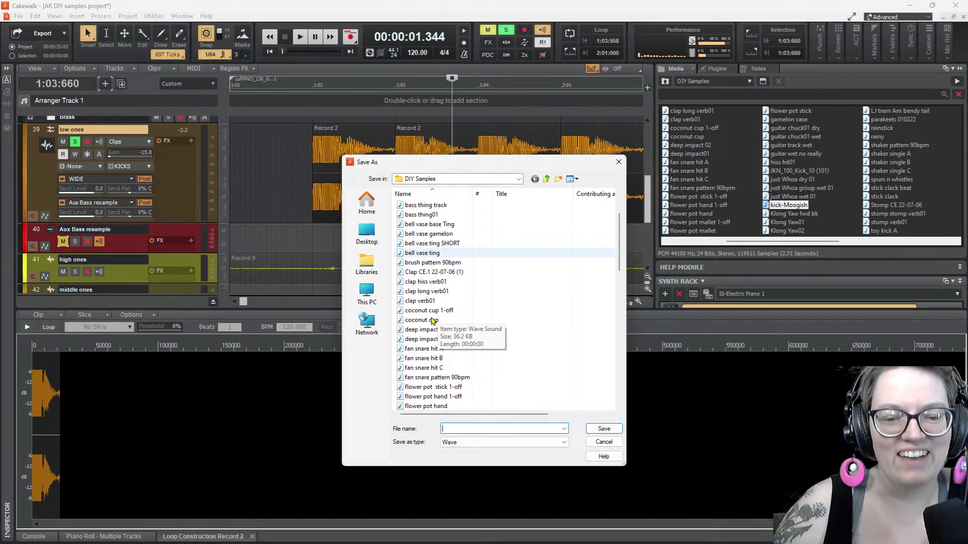
{"action": "scroll", "coordinate": [432, 321], "scroll_direction": "down", "scroll_amount": 4}
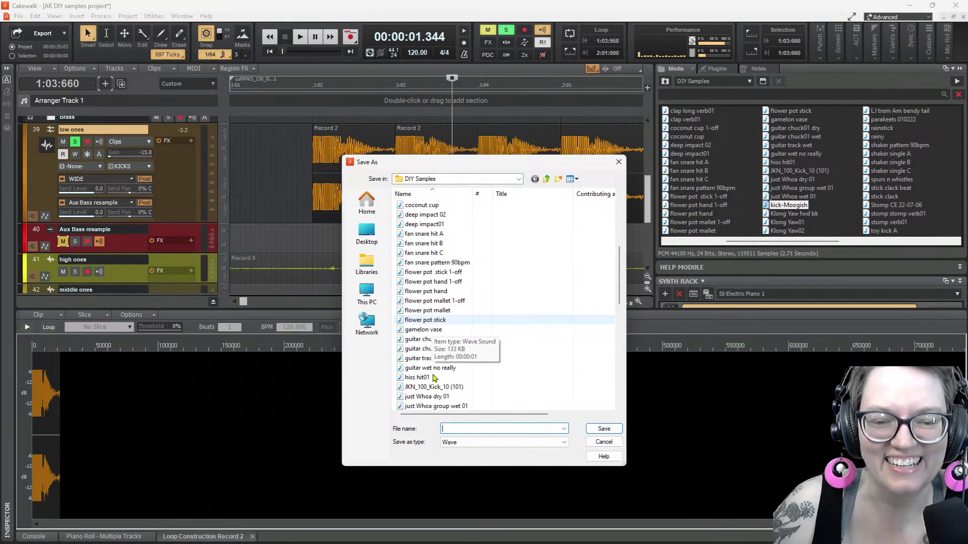
{"action": "scroll", "coordinate": [433, 378], "scroll_direction": "down", "scroll_amount": 5}
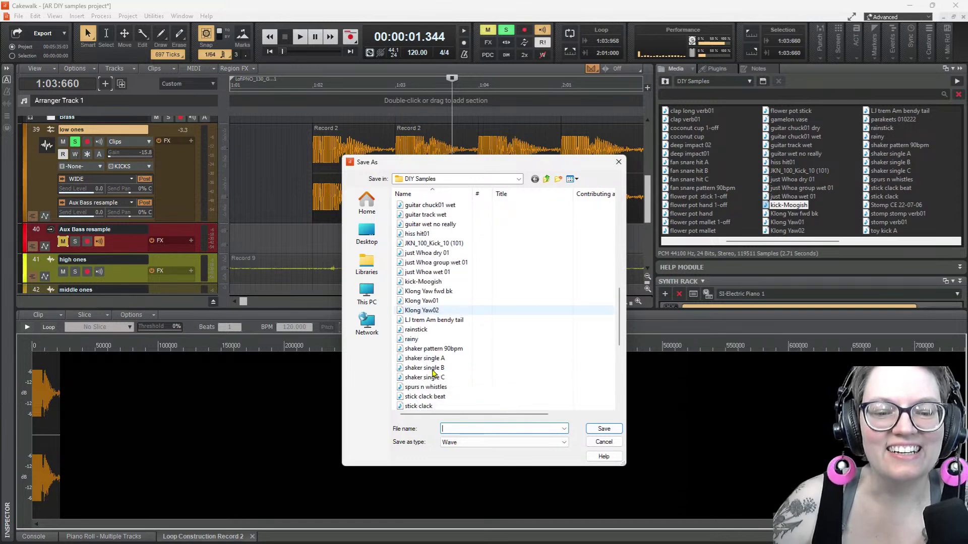
{"action": "left_click", "coordinate": [423, 281]}
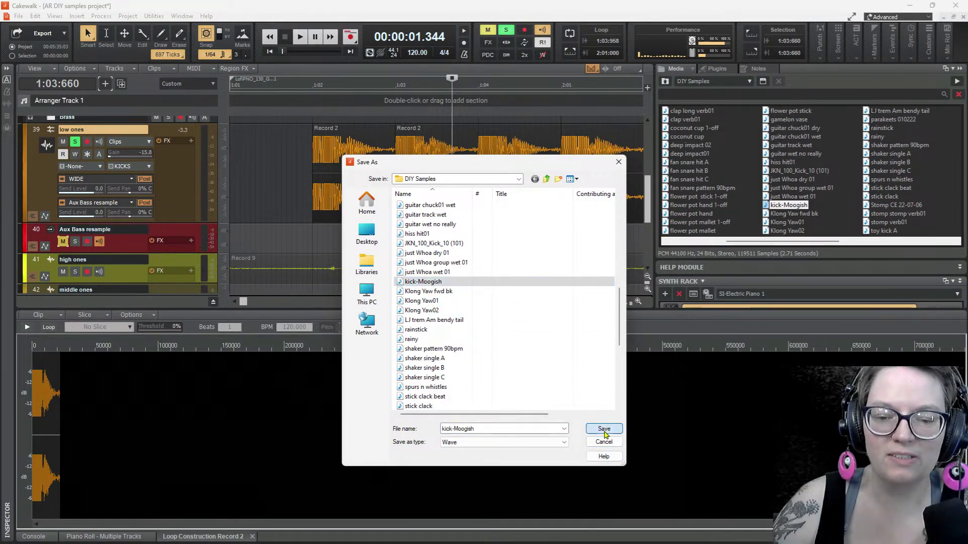
{"action": "left_click", "coordinate": [605, 430]}
{"action": "left_click", "coordinate": [508, 278]}
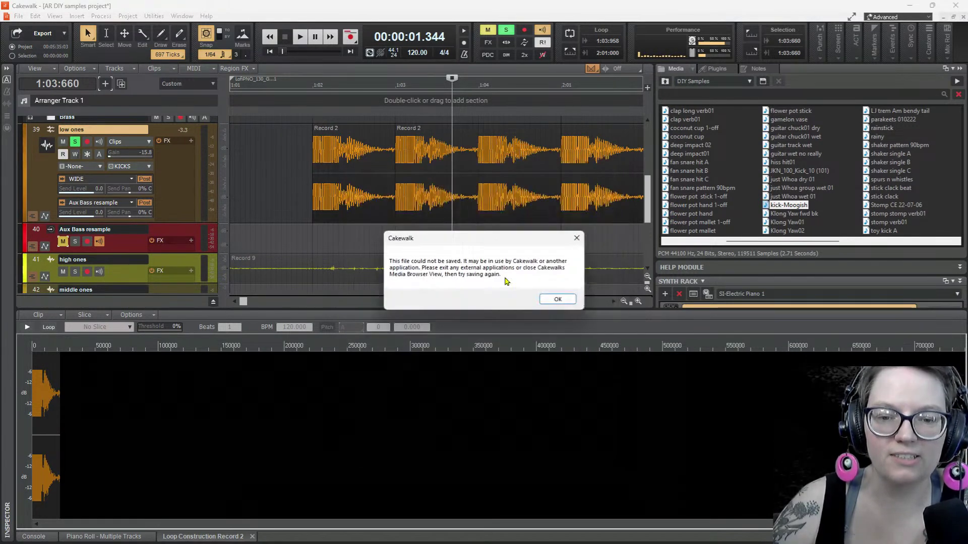
{"action": "left_click", "coordinate": [558, 298]}
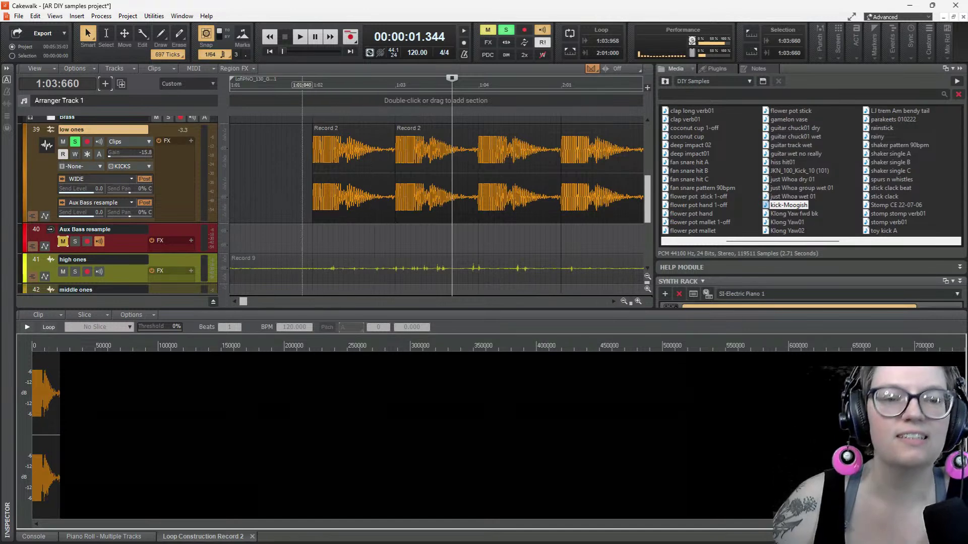
Play the low ones track briefly from 1:01:600
{"action": "left_click", "coordinate": [281, 83]}
{"action": "key", "text": "space"}
{"action": "key", "text": "space"}
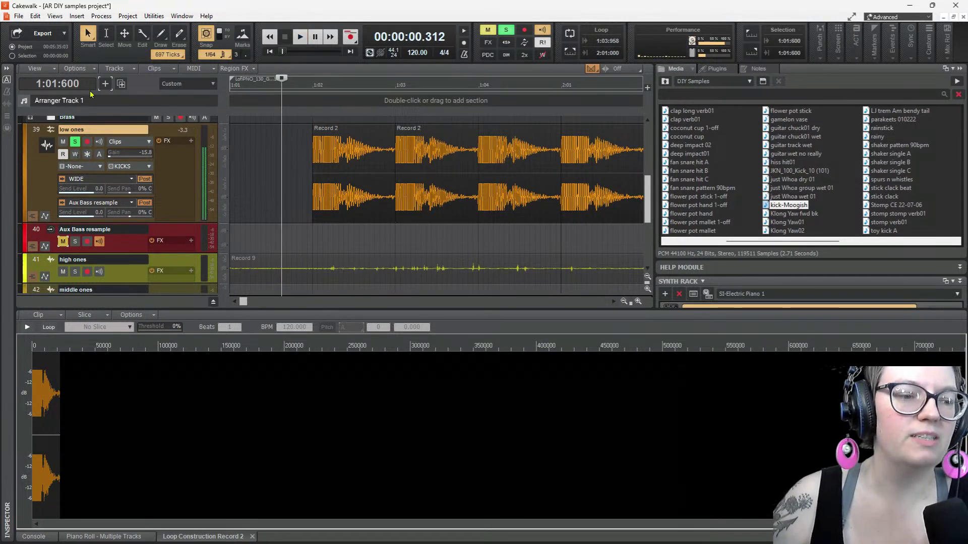
Save the project under its current name
{"action": "left_click", "coordinate": [19, 16]}
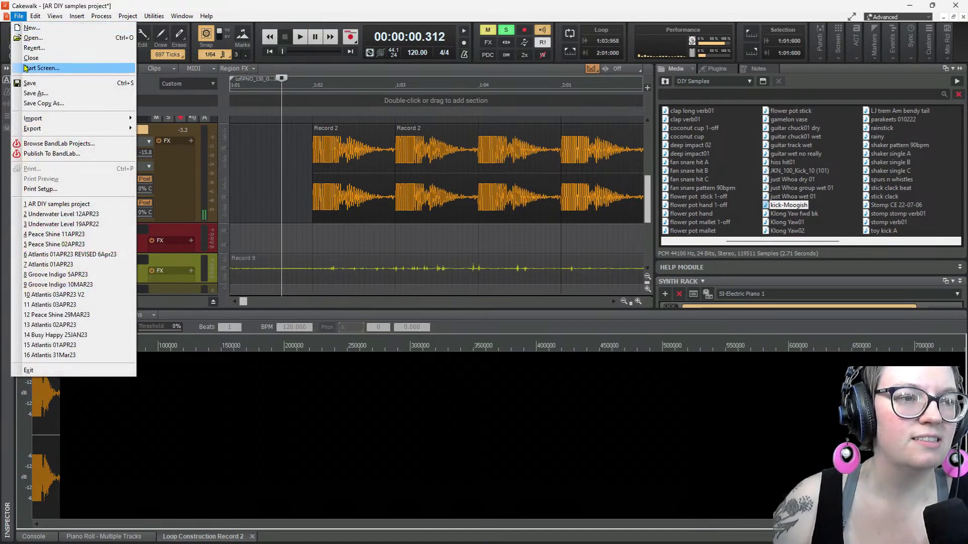
{"action": "left_click", "coordinate": [32, 82]}
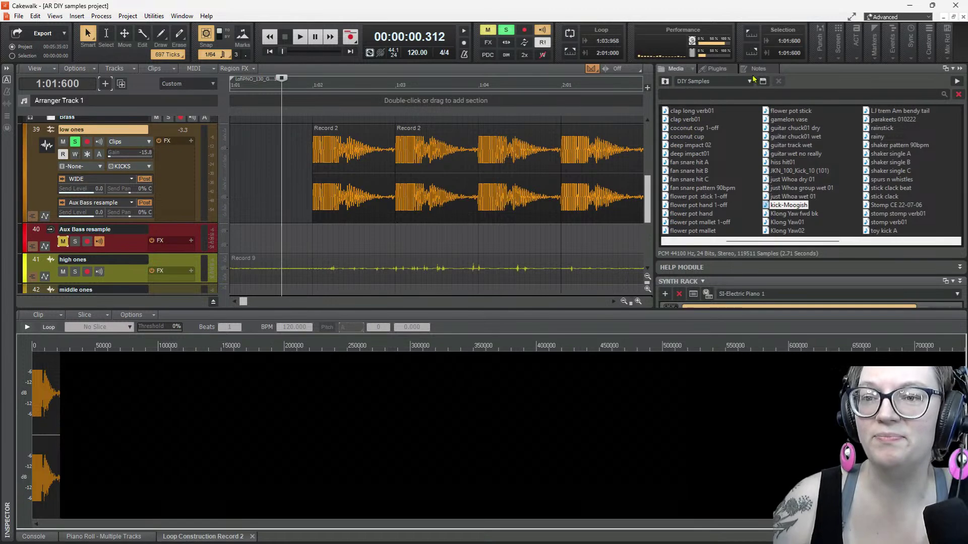
Show the parent folder of DIY Samples in the media browser and audition the loop in the Loop Construction view
{"action": "left_click", "coordinate": [665, 81]}
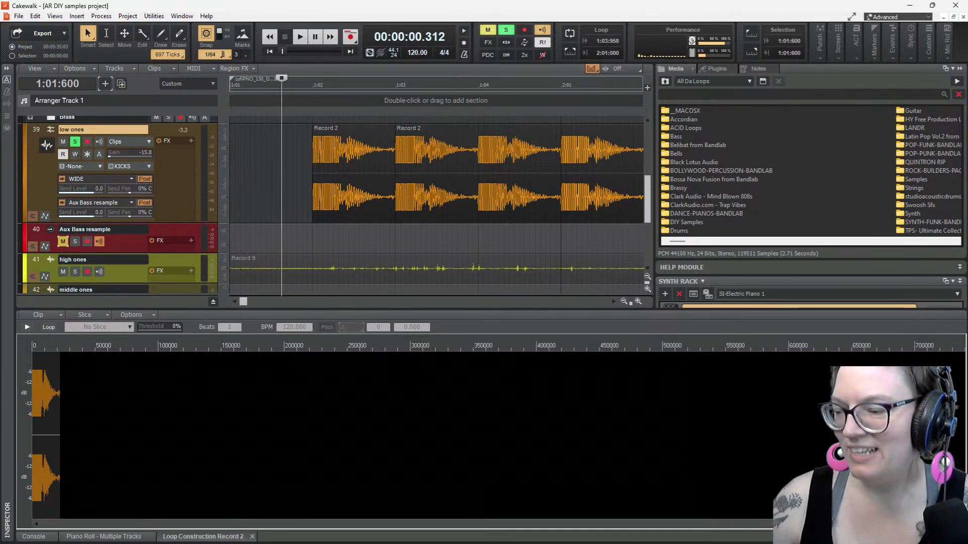
{"action": "left_click", "coordinate": [28, 330]}
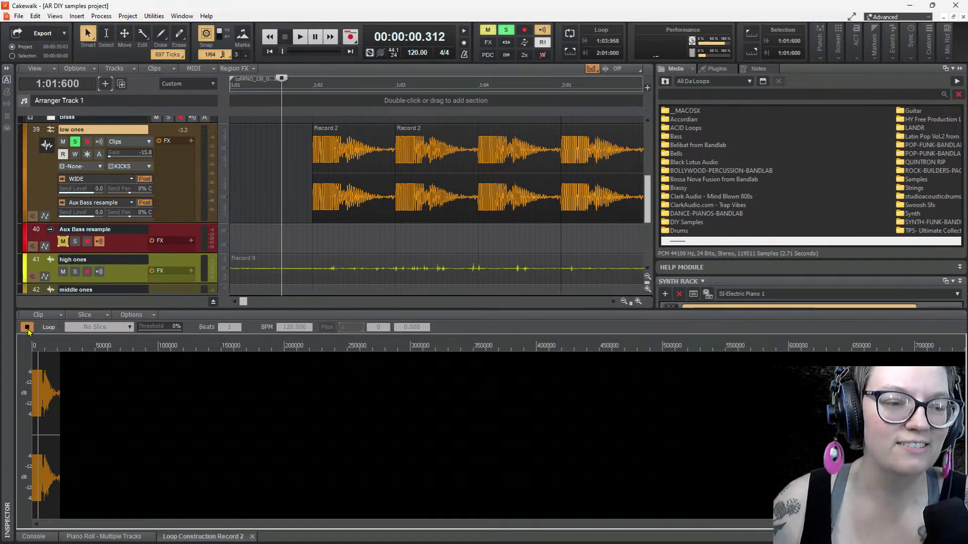
{"action": "left_click", "coordinate": [28, 330]}
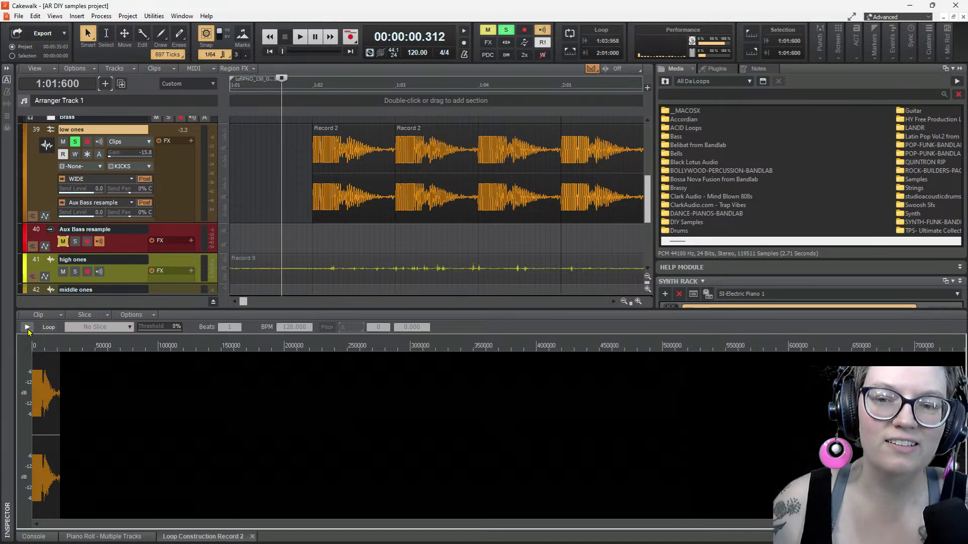
Close the current project and reopen AR DIY samples project from the recent projects
{"action": "left_click", "coordinate": [18, 17]}
{"action": "left_click", "coordinate": [30, 55]}
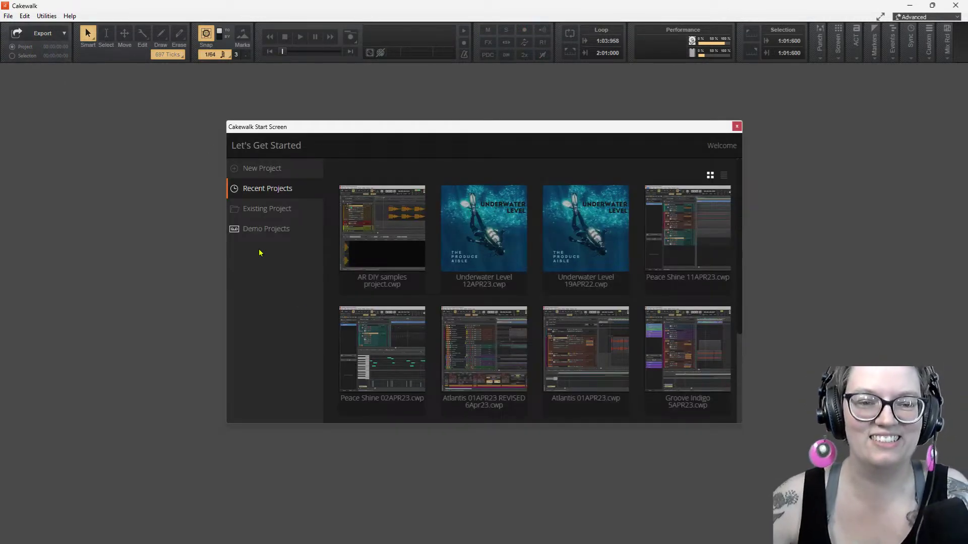
{"action": "left_click", "coordinate": [402, 225]}
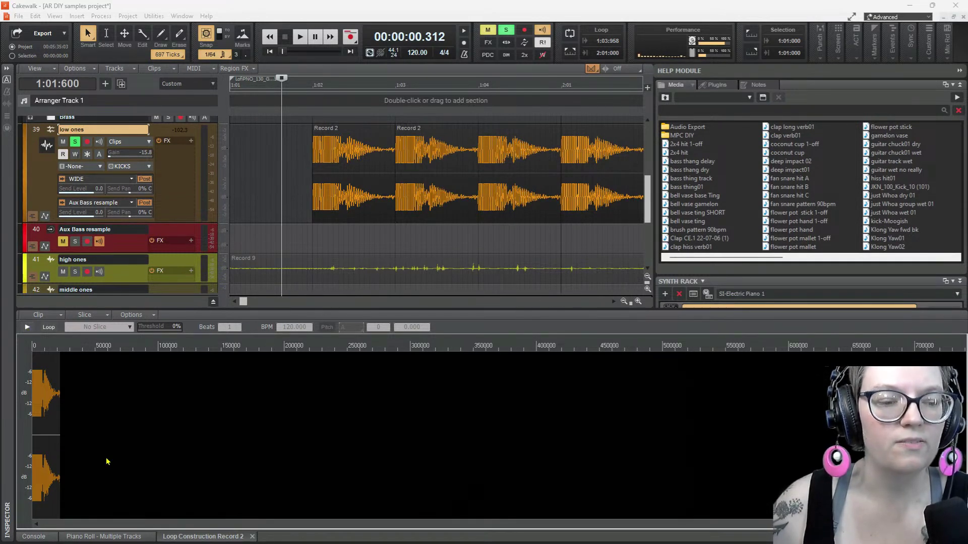
Close the Loop Construction view, reopen it for the first Record 2 clip on the low ones track and audition the clip
{"action": "left_click", "coordinate": [252, 536]}
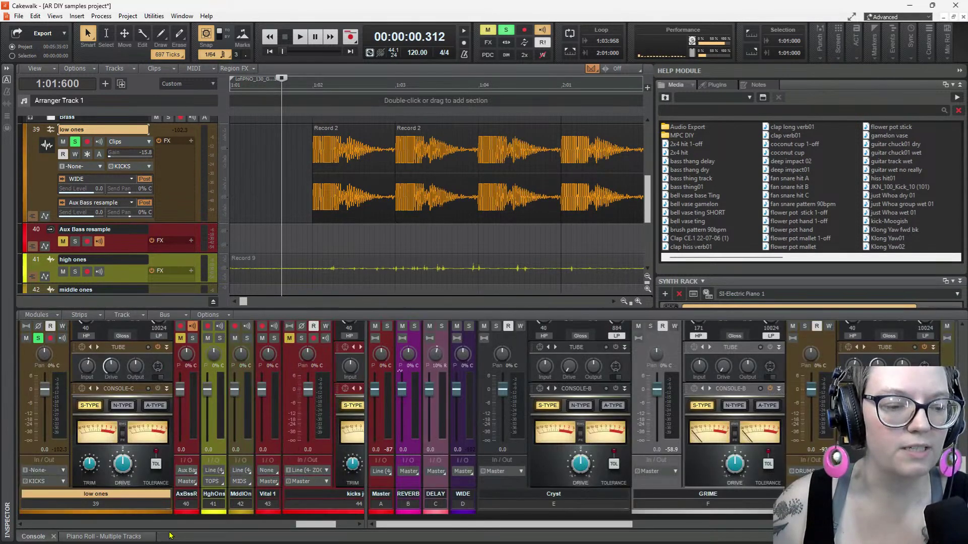
{"action": "left_click", "coordinate": [352, 151]}
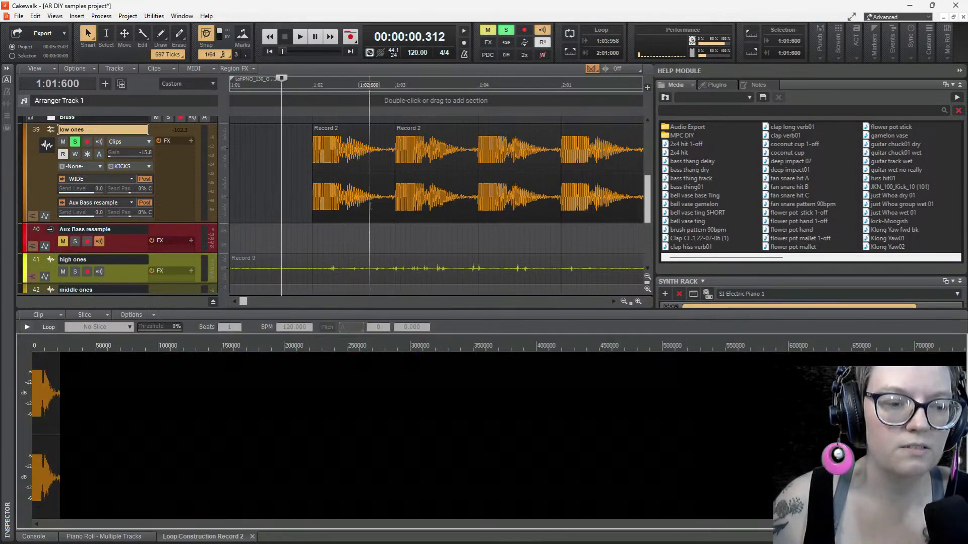
{"action": "left_click", "coordinate": [25, 327]}
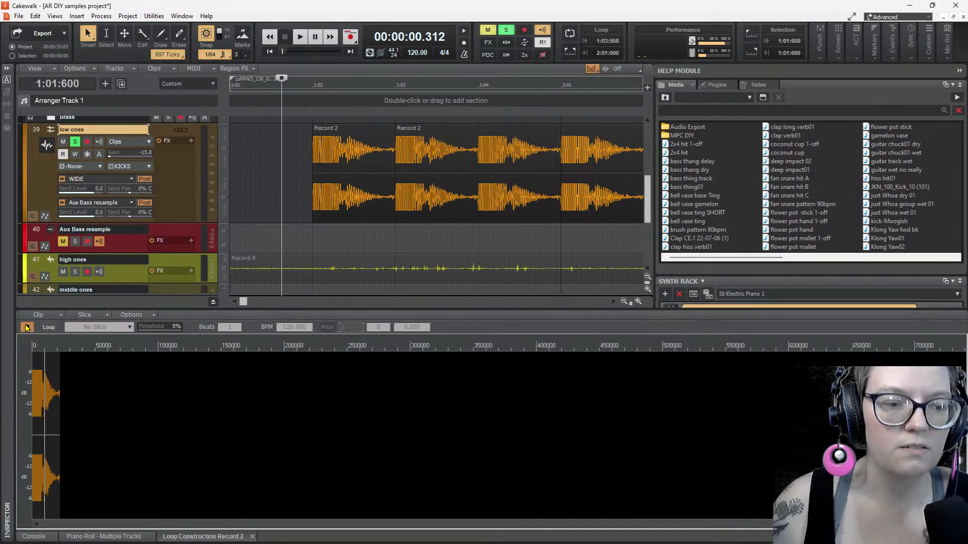
{"action": "left_click", "coordinate": [26, 328]}
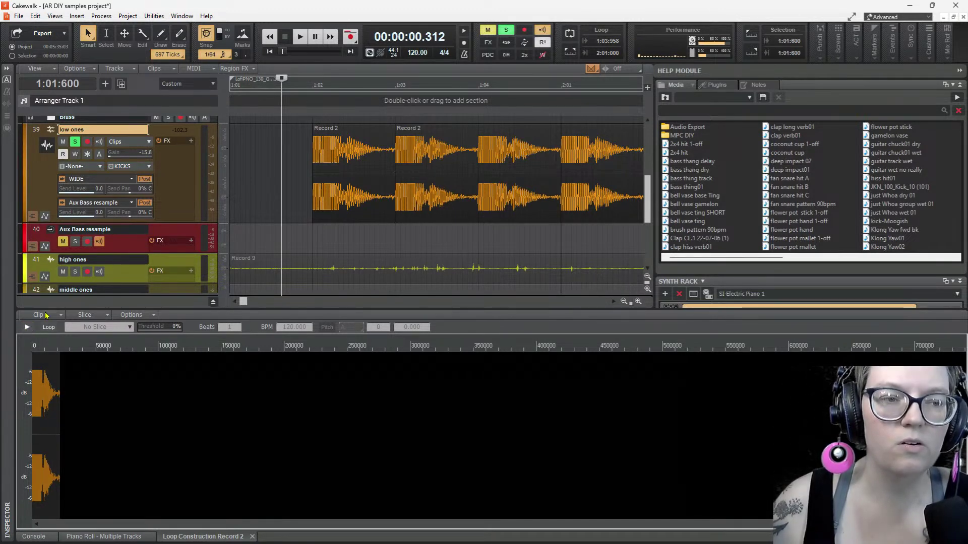
Unsolo the low ones track and bring up the Sitala drum sampler from track 3
{"action": "left_click", "coordinate": [74, 143]}
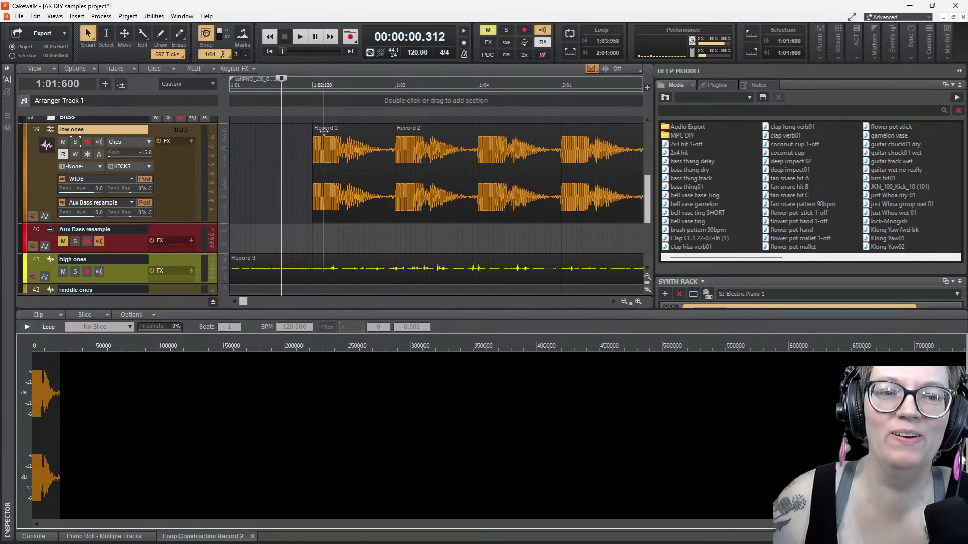
{"action": "scroll", "coordinate": [278, 161], "scroll_direction": "up", "scroll_amount": 10}
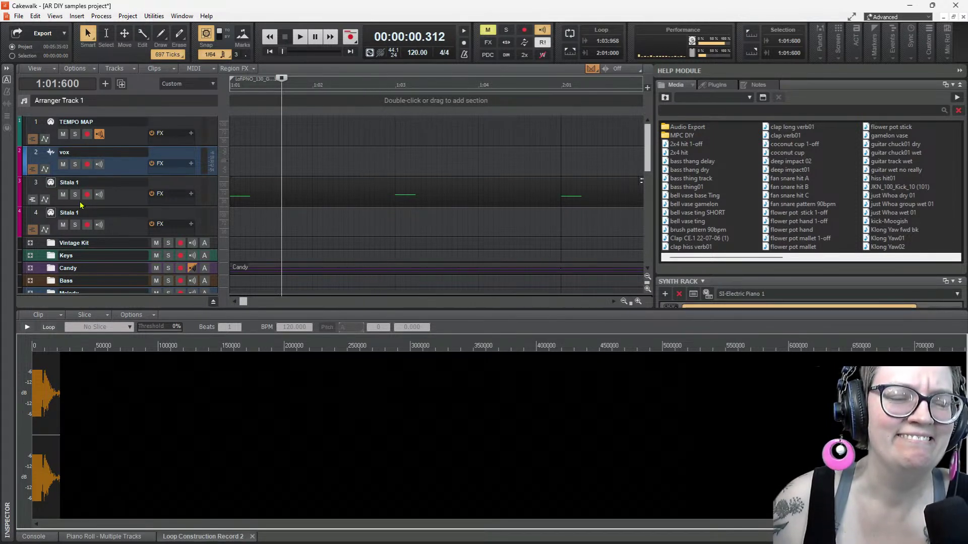
{"action": "left_click", "coordinate": [51, 184]}
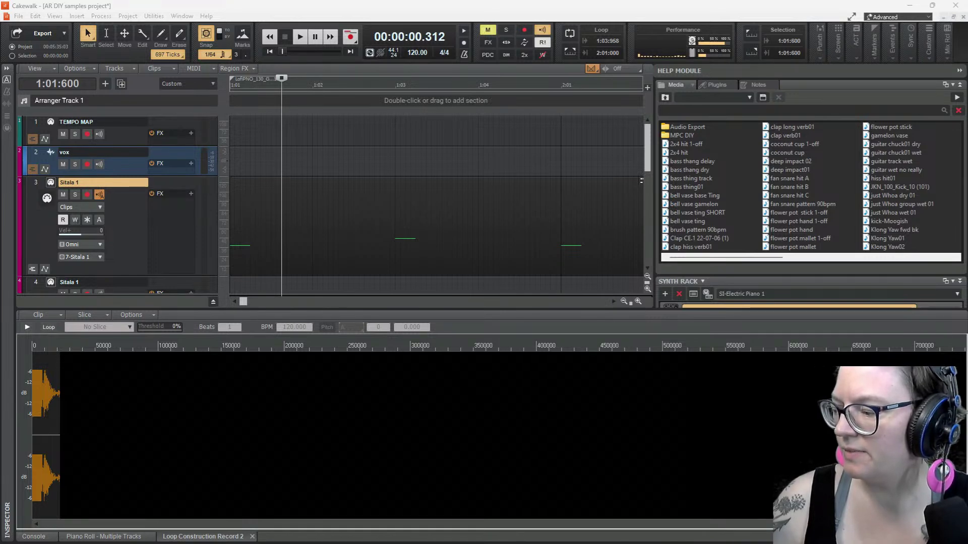
{"action": "left_click_drag", "start_coordinate": [967, 81], "coordinate": [403, 86]}
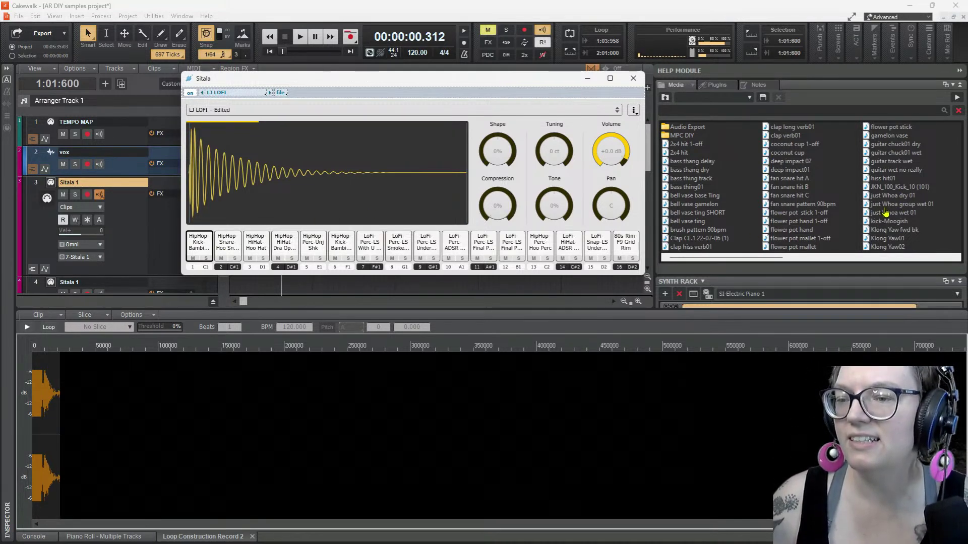
Load the kick-Moogish sample onto Sitala's pad 2 and trim its playback to the first hit
{"action": "left_click_drag", "start_coordinate": [887, 222], "coordinate": [227, 248]}
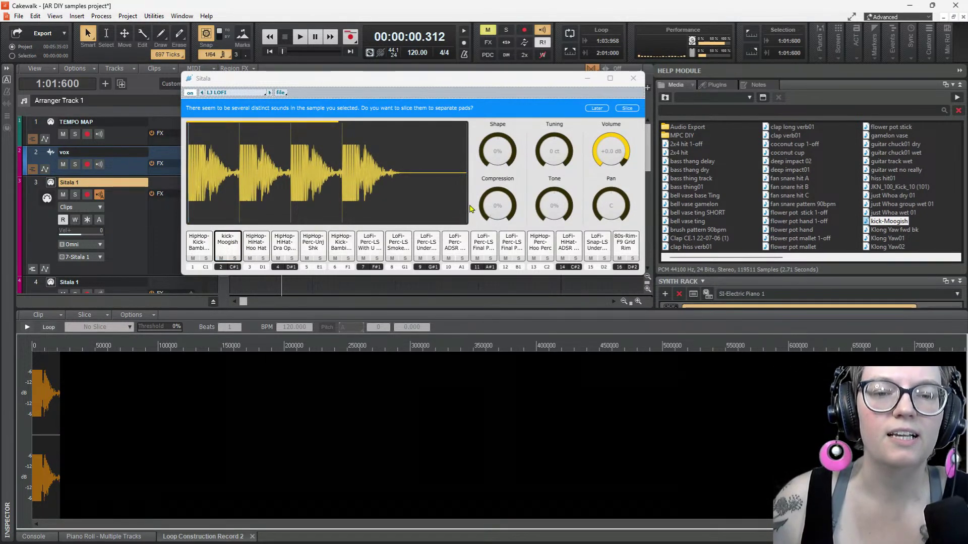
{"action": "left_click_drag", "start_coordinate": [469, 209], "coordinate": [236, 213]}
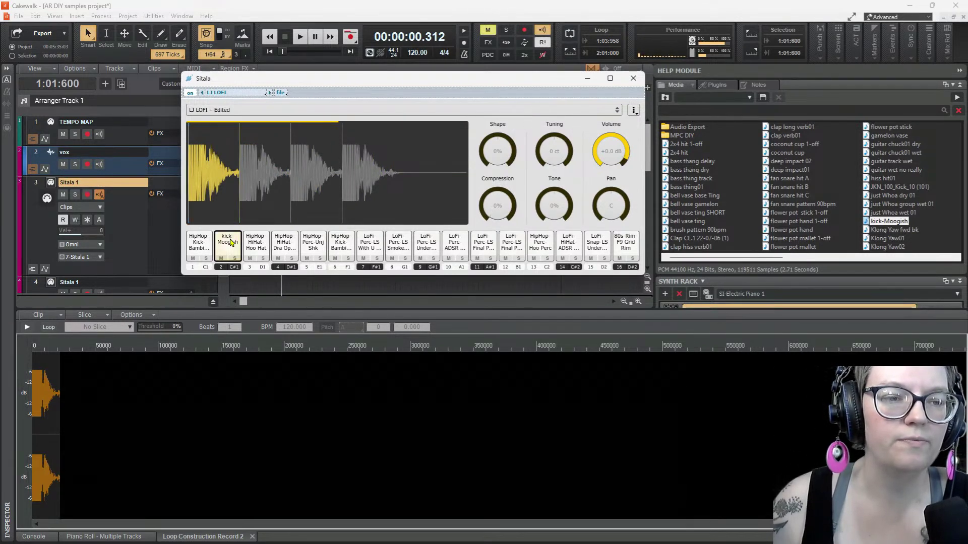
Audition pads 1 and 2 in Sitala, ending with the trimmed kick-Moogish, and close the sampler
{"action": "left_click", "coordinate": [200, 251]}
{"action": "left_click", "coordinate": [231, 246]}
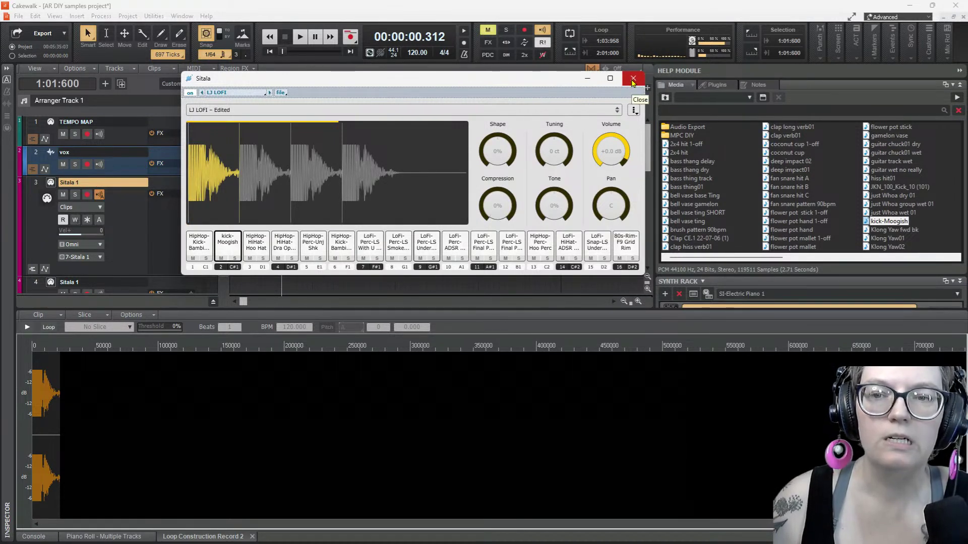
{"action": "left_click", "coordinate": [633, 80]}
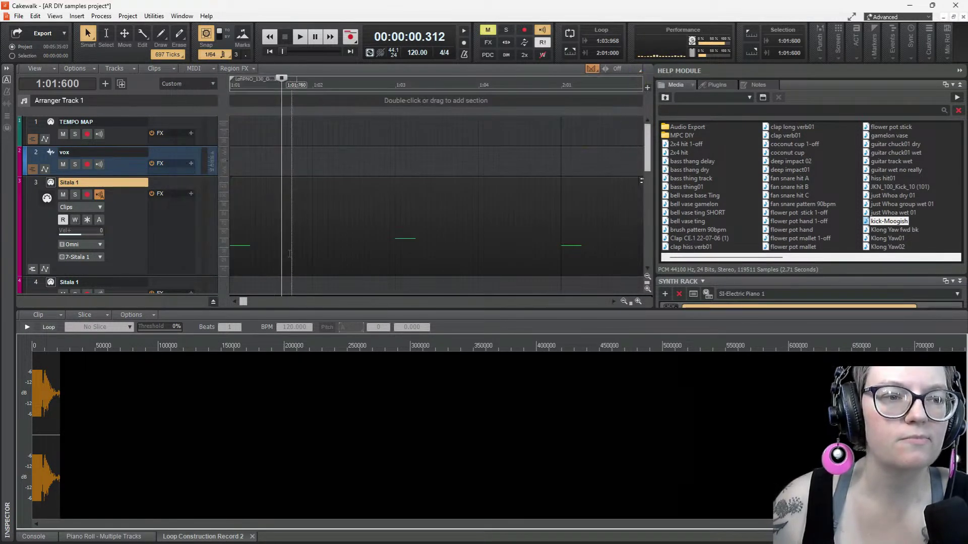
Expand the Vital 1 track below the middle ones track and open its Vital synth
{"action": "scroll", "coordinate": [265, 211], "scroll_direction": "down", "scroll_amount": 3}
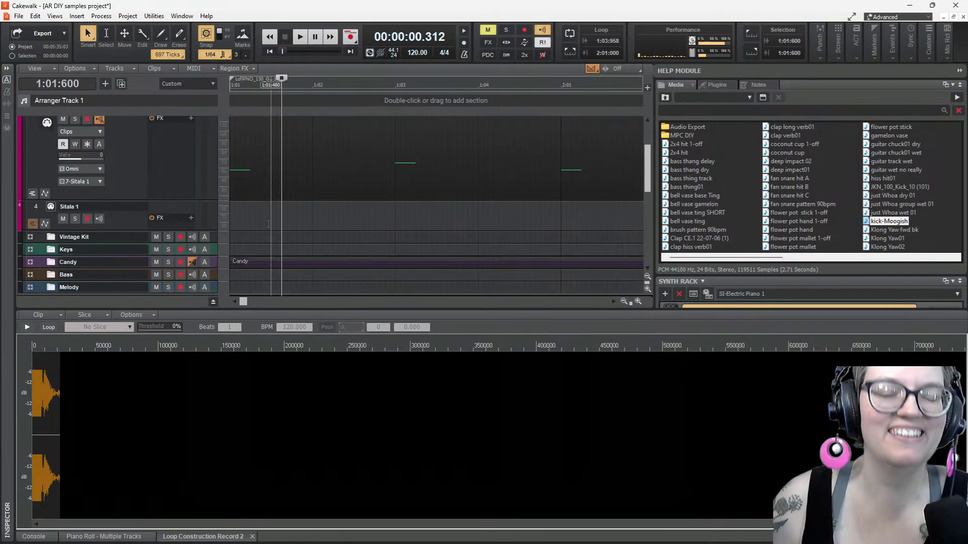
{"action": "scroll", "coordinate": [269, 235], "scroll_direction": "down", "scroll_amount": 5}
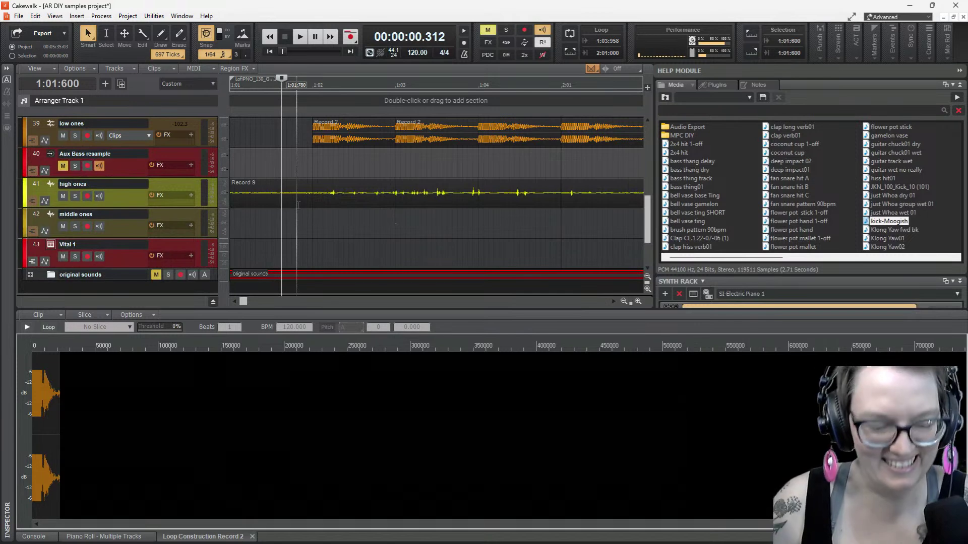
{"action": "scroll", "coordinate": [298, 205], "scroll_direction": "up", "scroll_amount": 2}
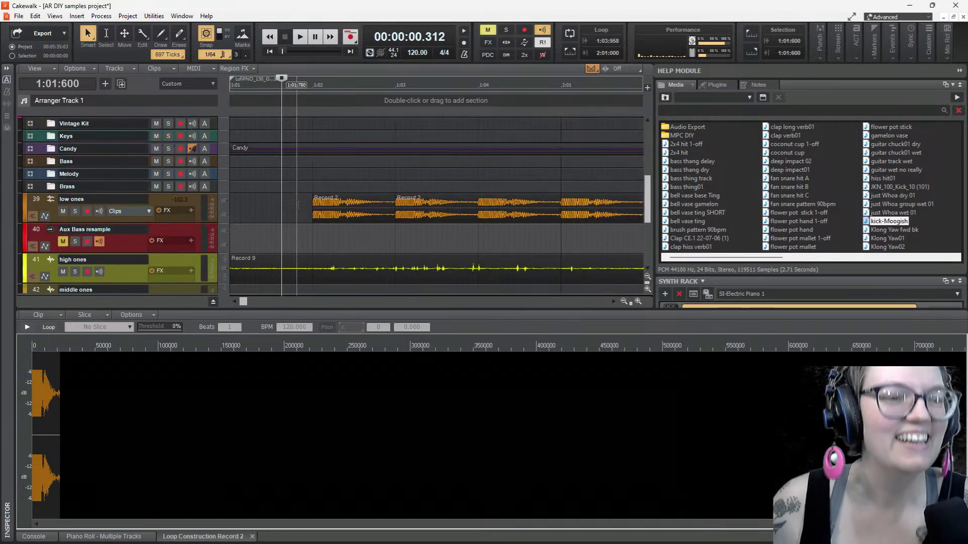
{"action": "scroll", "coordinate": [298, 205], "scroll_direction": "down", "scroll_amount": 3}
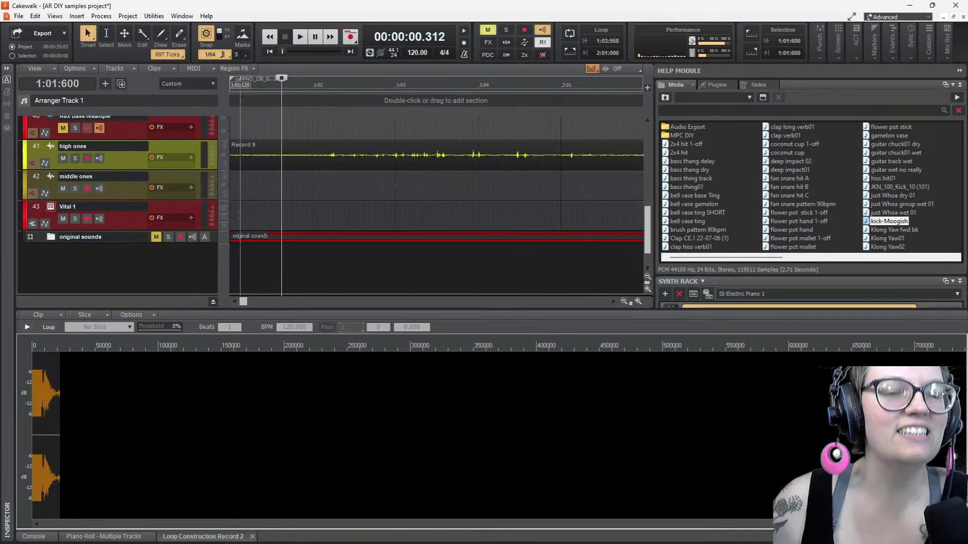
{"action": "double_click", "coordinate": [125, 220]}
{"action": "left_click", "coordinate": [51, 137]}
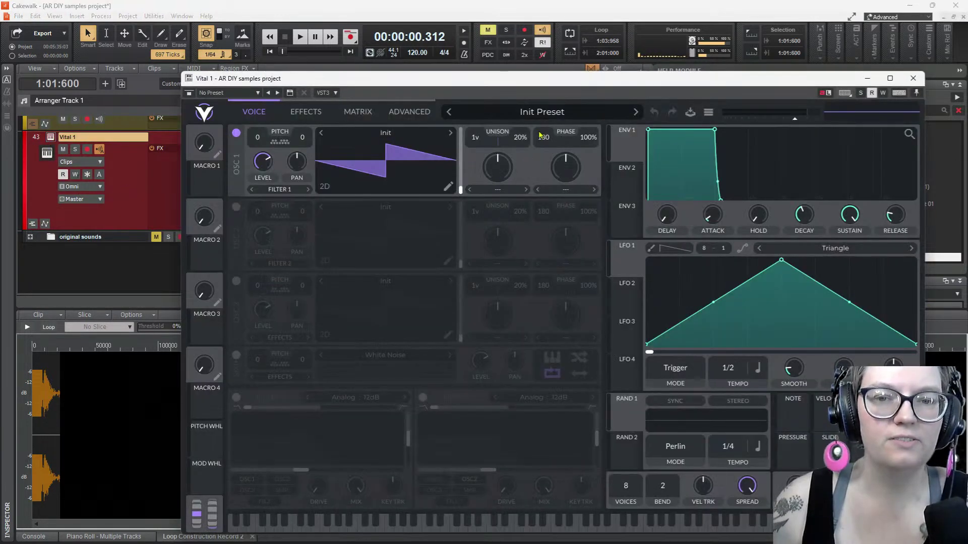
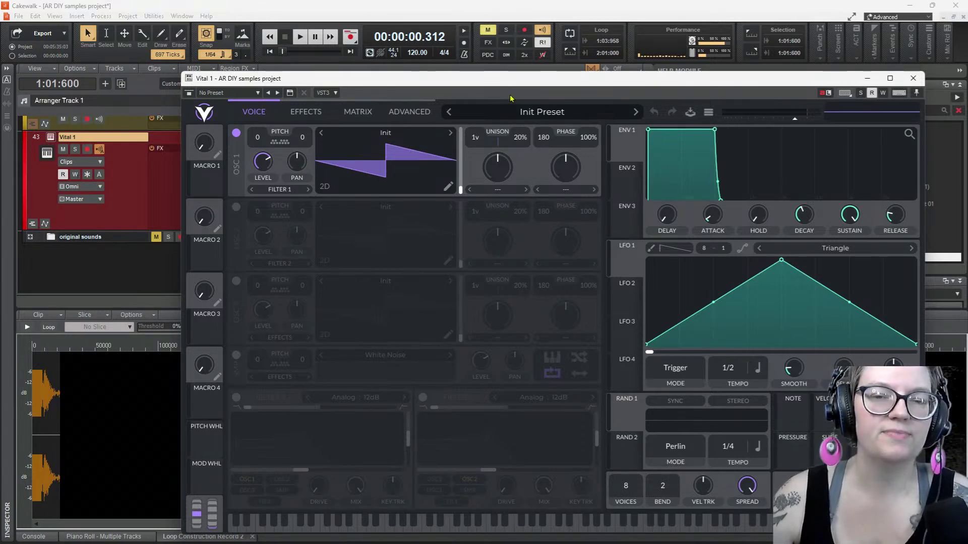
Open Vital's preset browser and filter the presets to the Percussion style only
{"action": "left_click", "coordinate": [552, 115]}
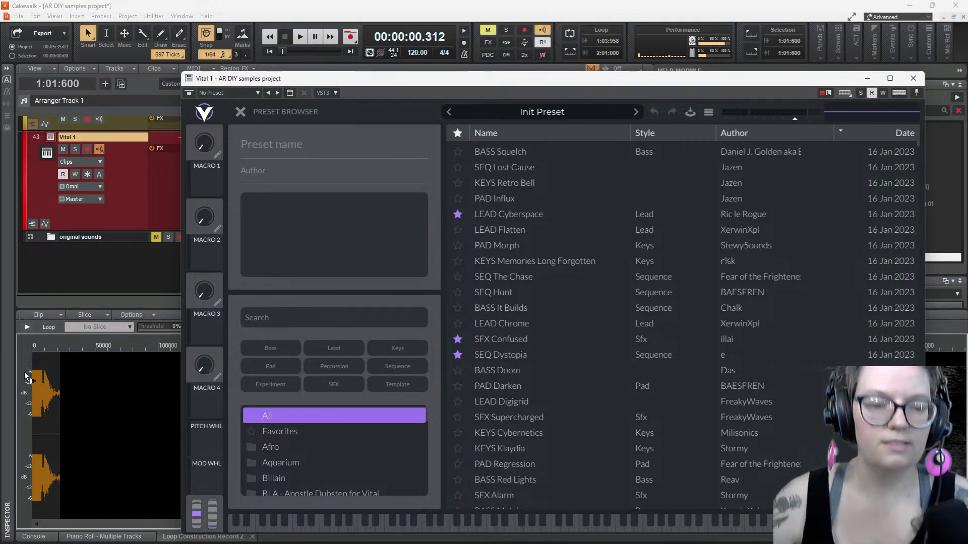
{"action": "left_click", "coordinate": [328, 386]}
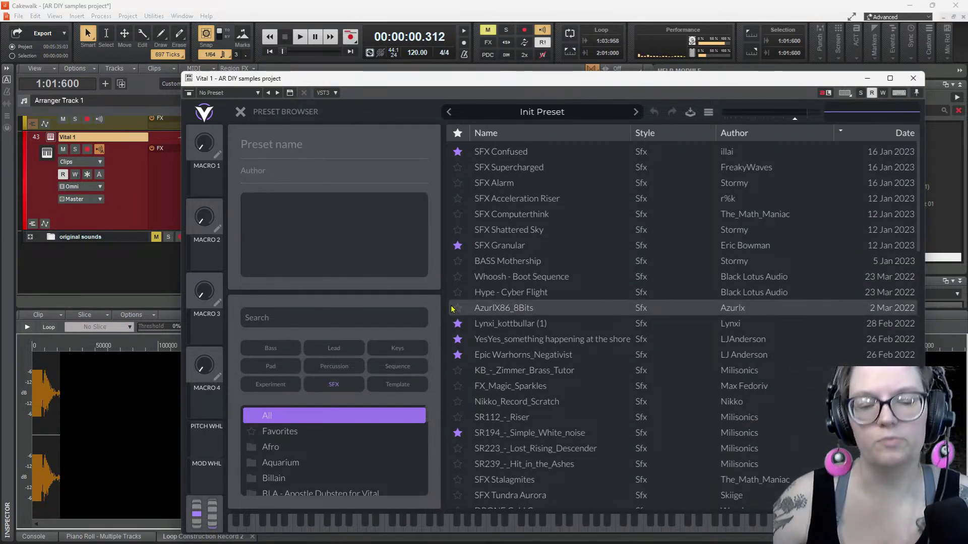
{"action": "left_click", "coordinate": [350, 388]}
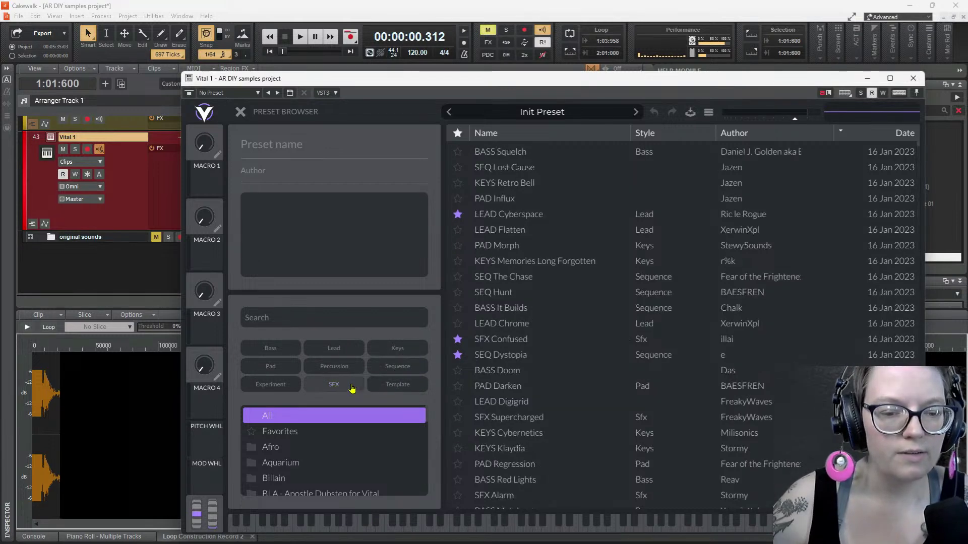
{"action": "left_click", "coordinate": [344, 366]}
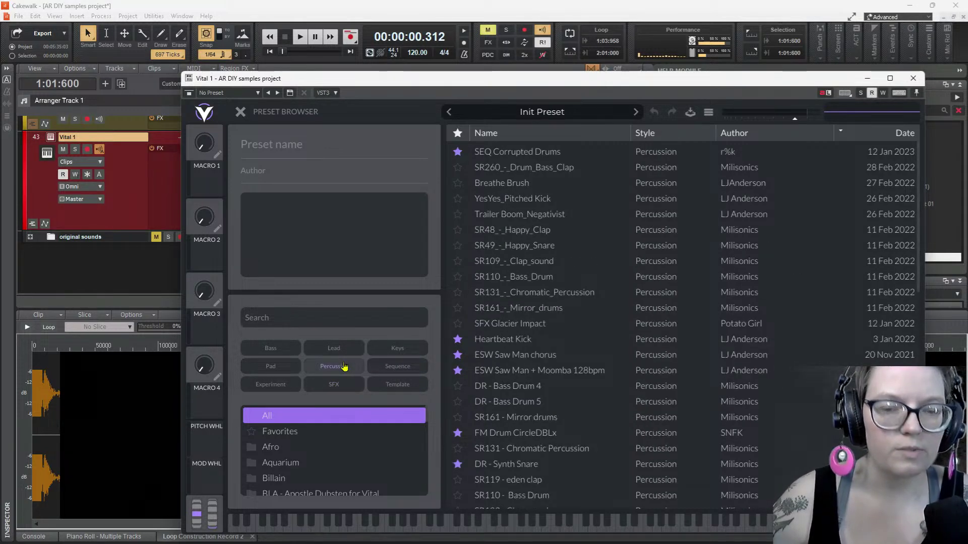
Audition the percussion presets from YesYes_Pitched Kick through SR110_-_Bass_Drum, plus DR - Bass Drum 4, DR - Bass Drum 5 and FM Drum CircleDBLx
{"action": "left_click", "coordinate": [529, 206]}
{"action": "scroll", "coordinate": [529, 206], "scroll_direction": "down", "scroll_amount": 1}
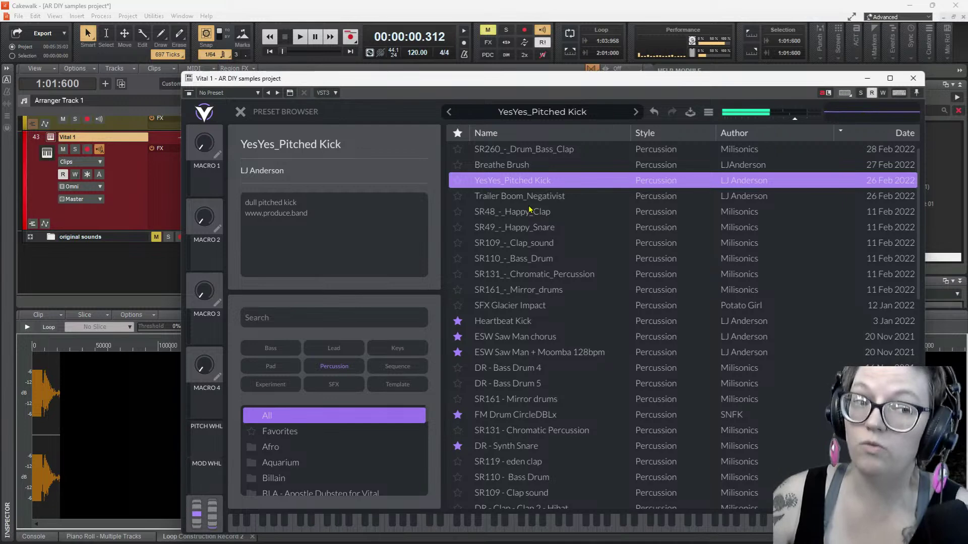
{"action": "left_click", "coordinate": [529, 201]}
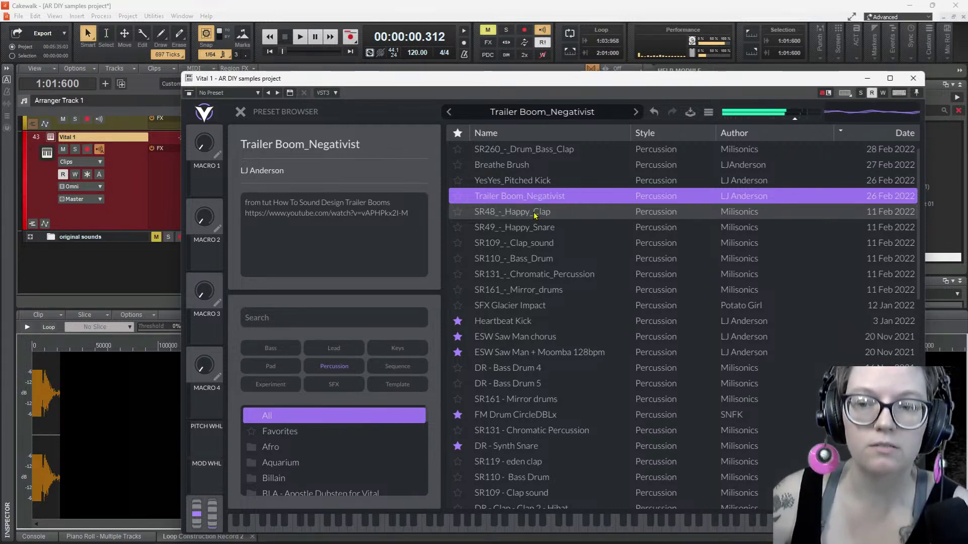
{"action": "left_click", "coordinate": [535, 213]}
{"action": "left_click", "coordinate": [540, 227]}
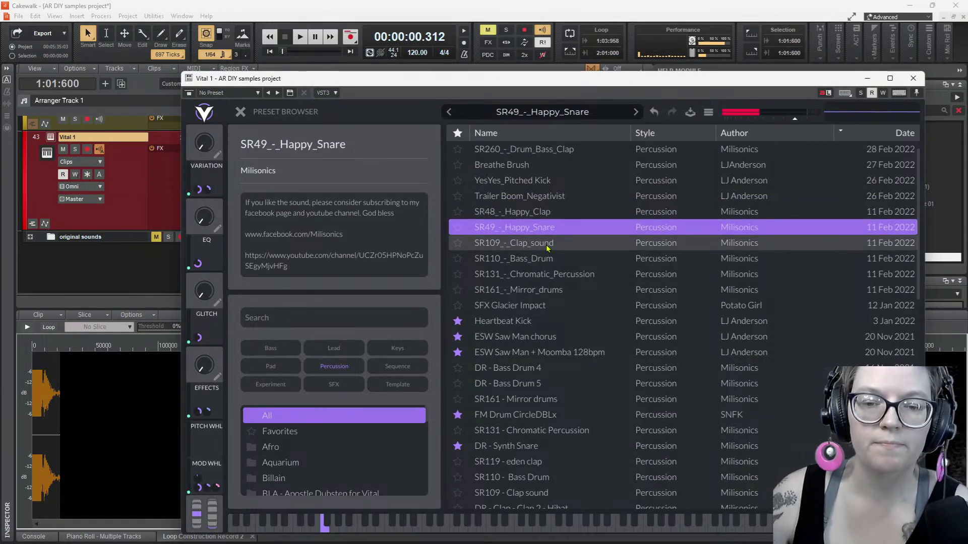
{"action": "left_click", "coordinate": [547, 244]}
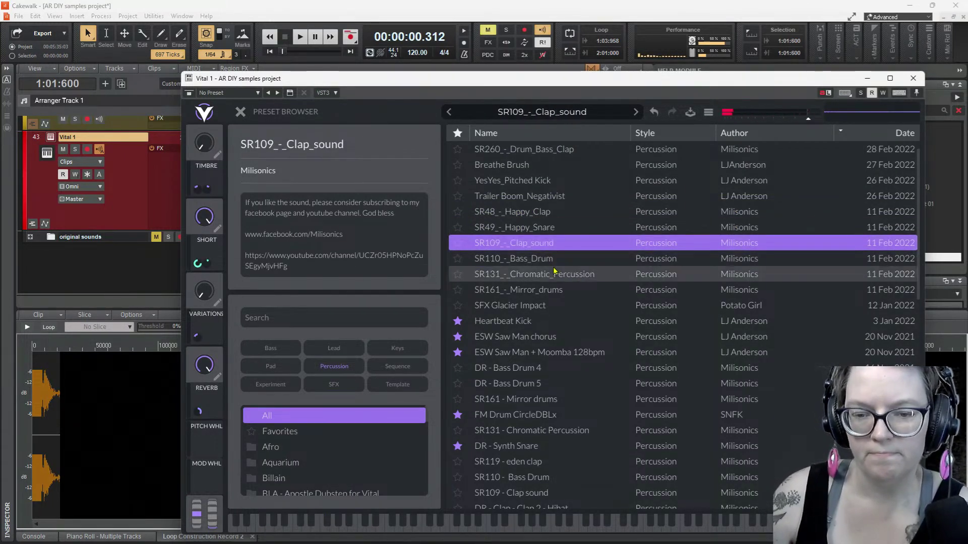
{"action": "left_click", "coordinate": [552, 260]}
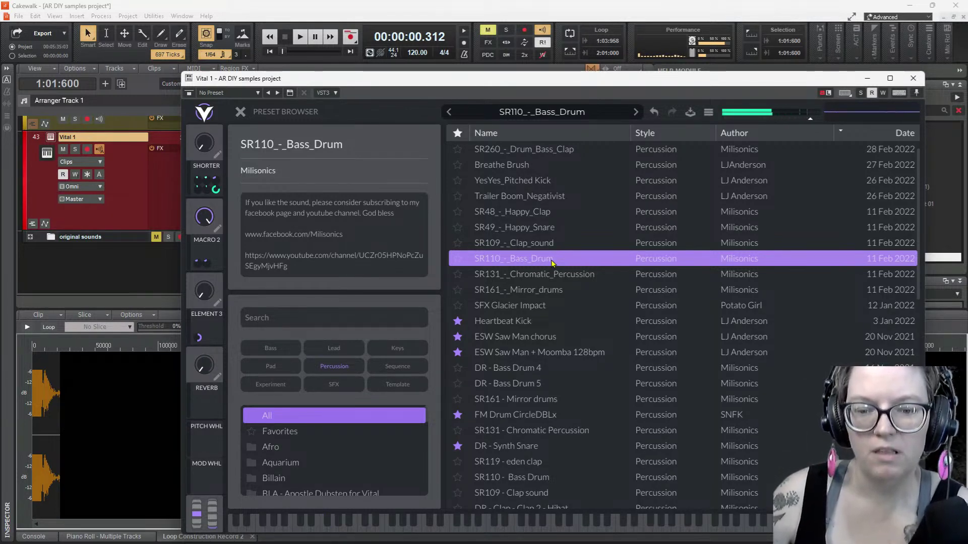
{"action": "left_click", "coordinate": [532, 368]}
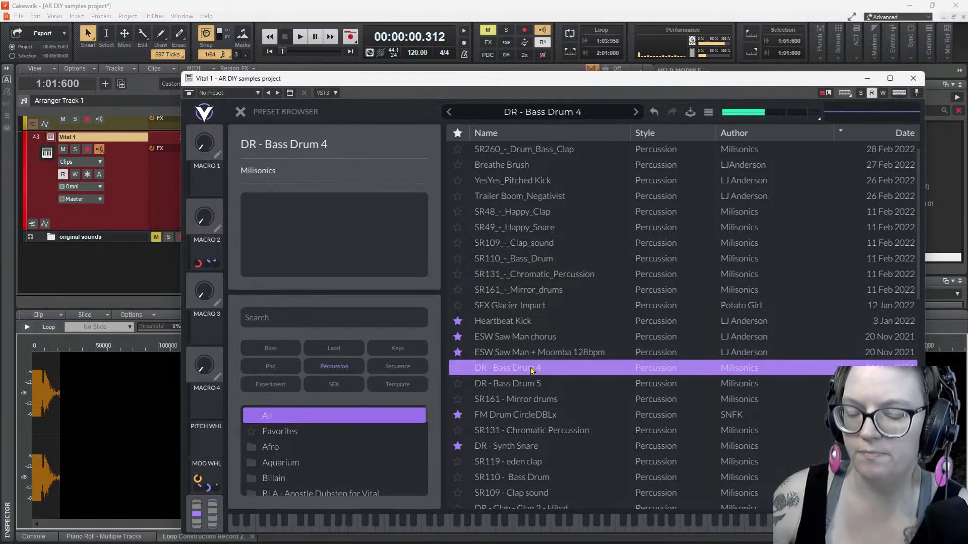
{"action": "left_click", "coordinate": [530, 384]}
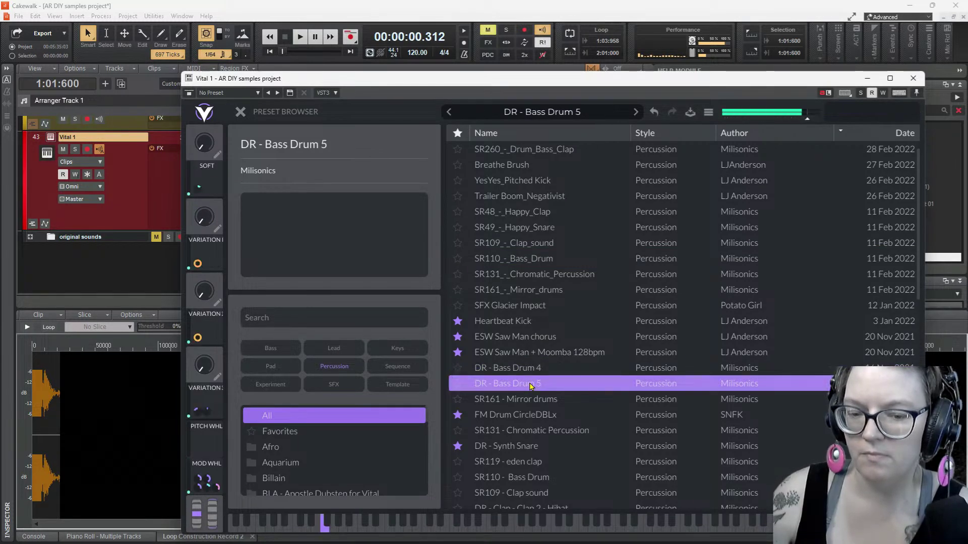
{"action": "left_click", "coordinate": [533, 413]}
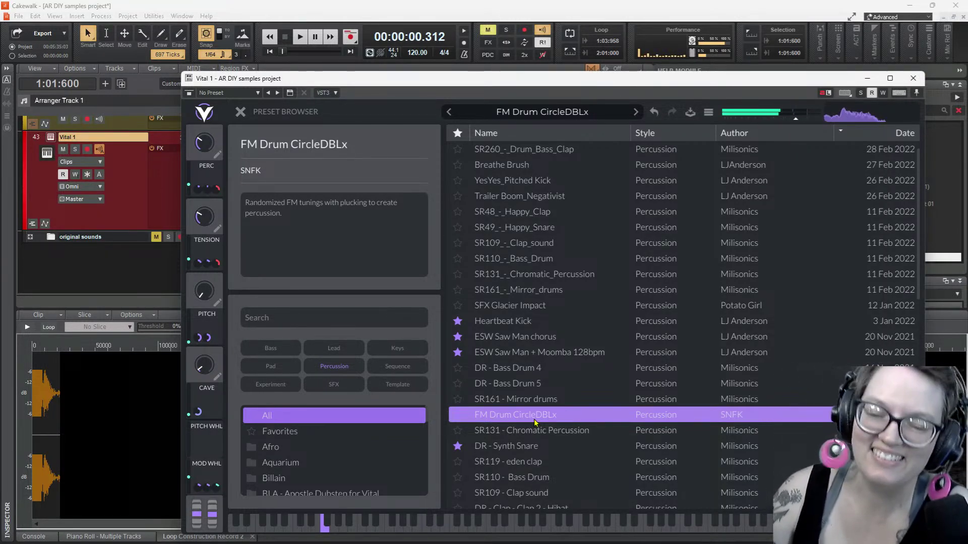
Audition the percussion presets DR - Synth Snare, SR110 - Bass Drum, Heartbeat Kick, SR48 - Happy Clap and DR - Tabla
{"action": "left_click", "coordinate": [535, 446]}
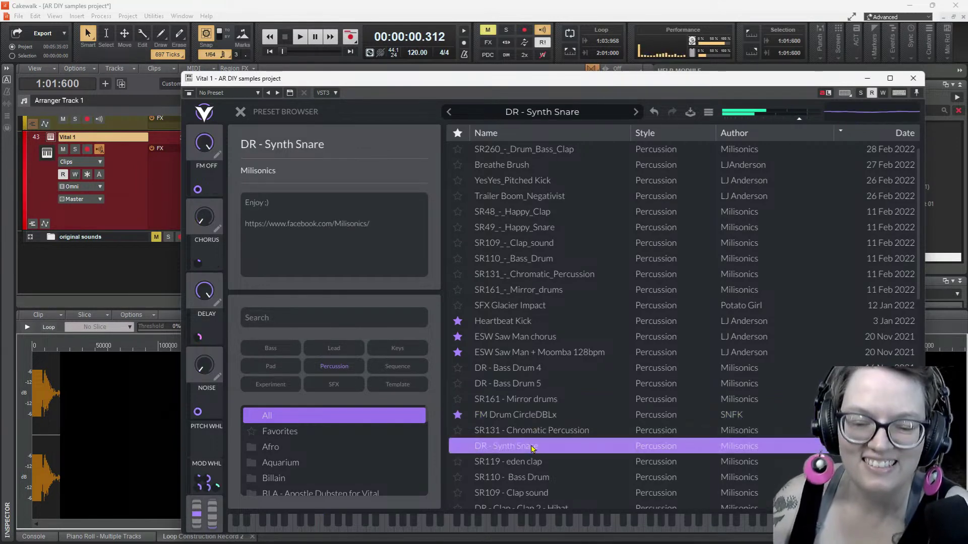
{"action": "left_click", "coordinate": [536, 477]}
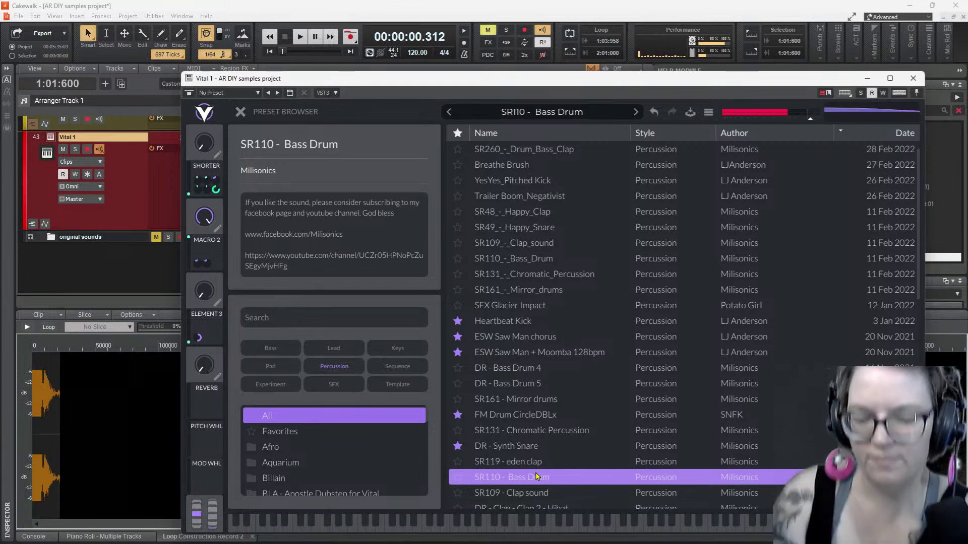
{"action": "scroll", "coordinate": [539, 464], "scroll_direction": "down", "scroll_amount": 2}
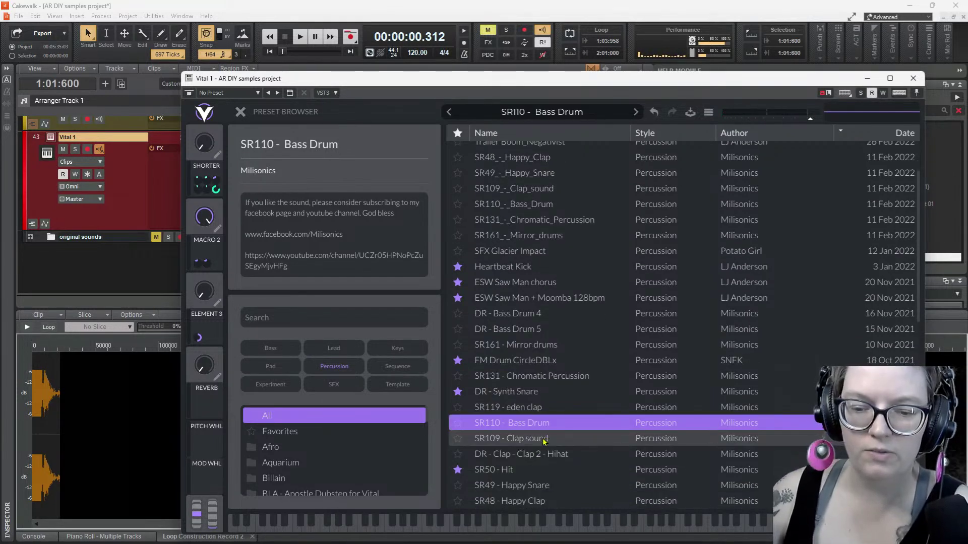
{"action": "scroll", "coordinate": [544, 444], "scroll_direction": "down", "scroll_amount": 3}
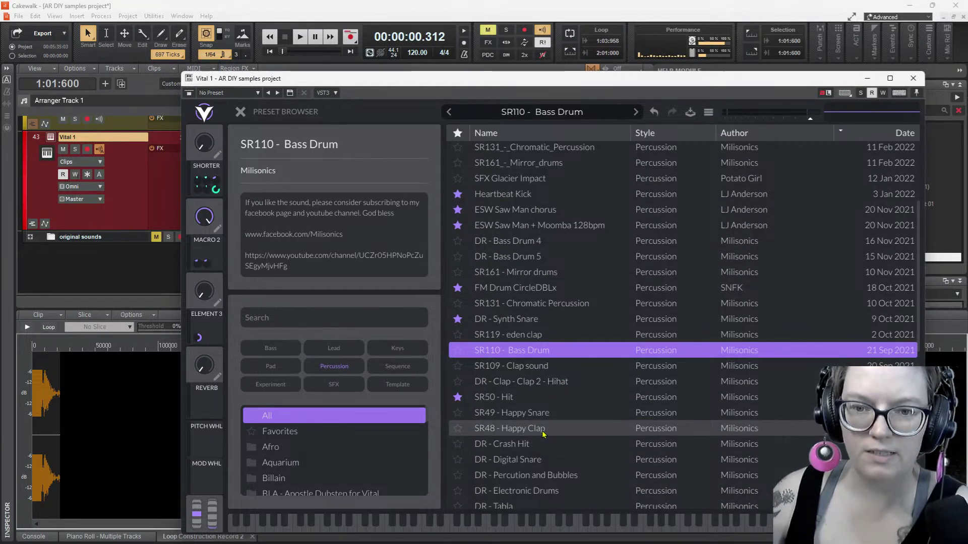
{"action": "left_click", "coordinate": [552, 196]}
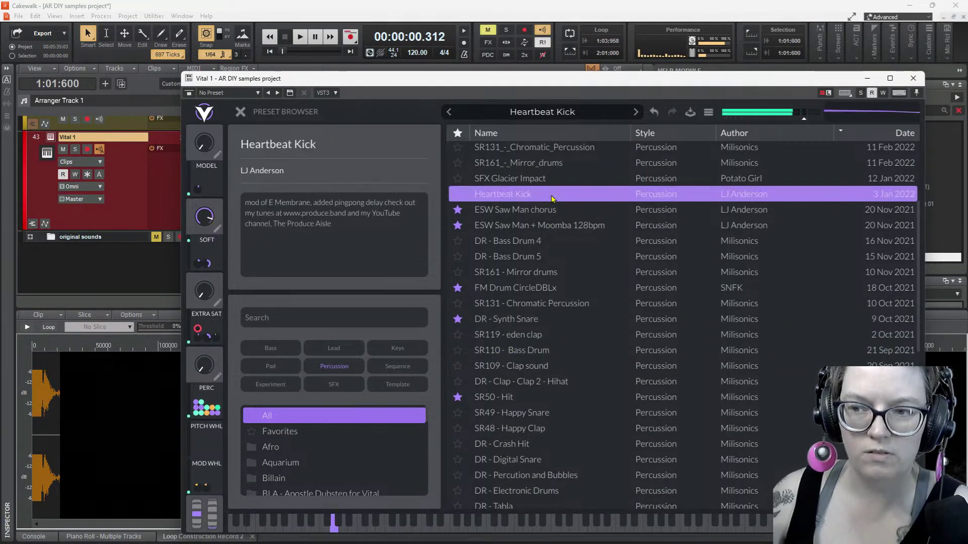
{"action": "left_click", "coordinate": [515, 428]}
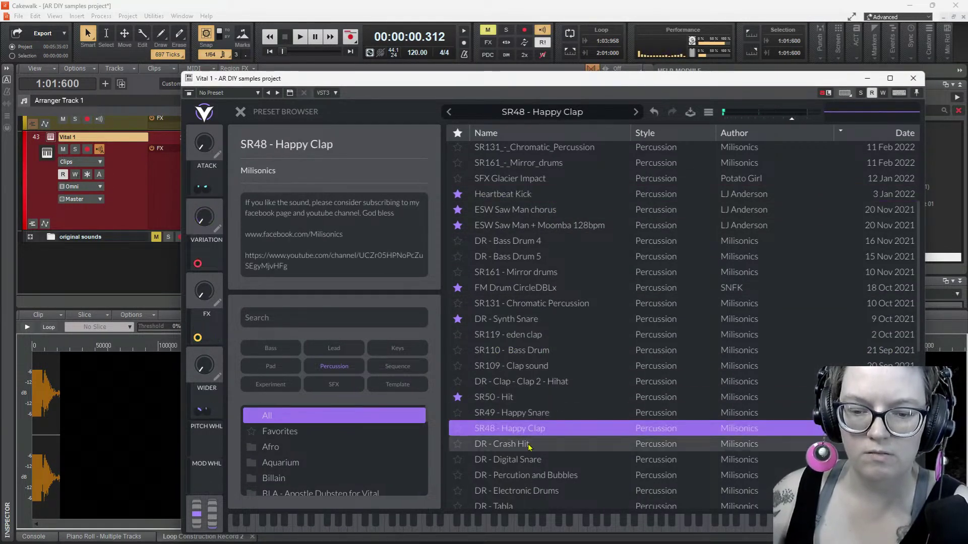
{"action": "scroll", "coordinate": [528, 444], "scroll_direction": "down", "scroll_amount": 10}
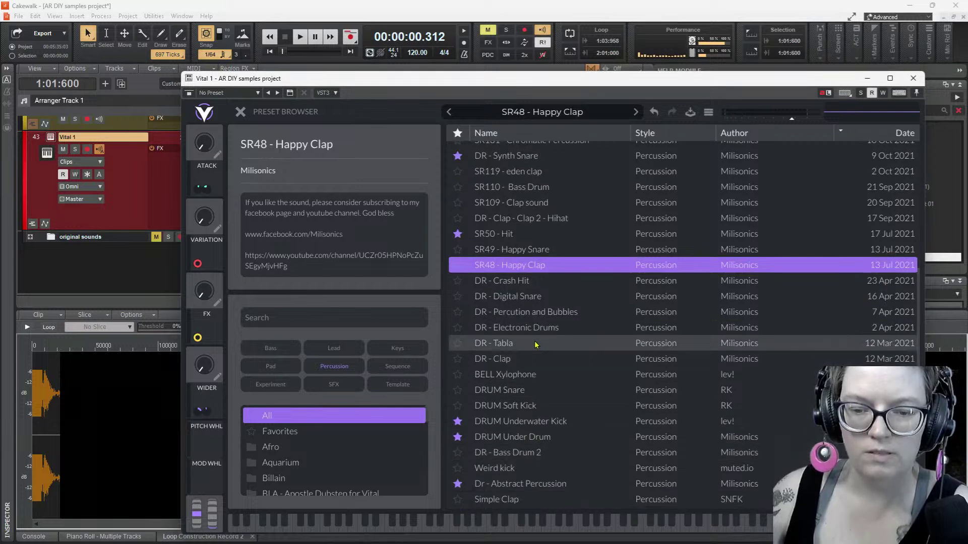
{"action": "left_click", "coordinate": [536, 345]}
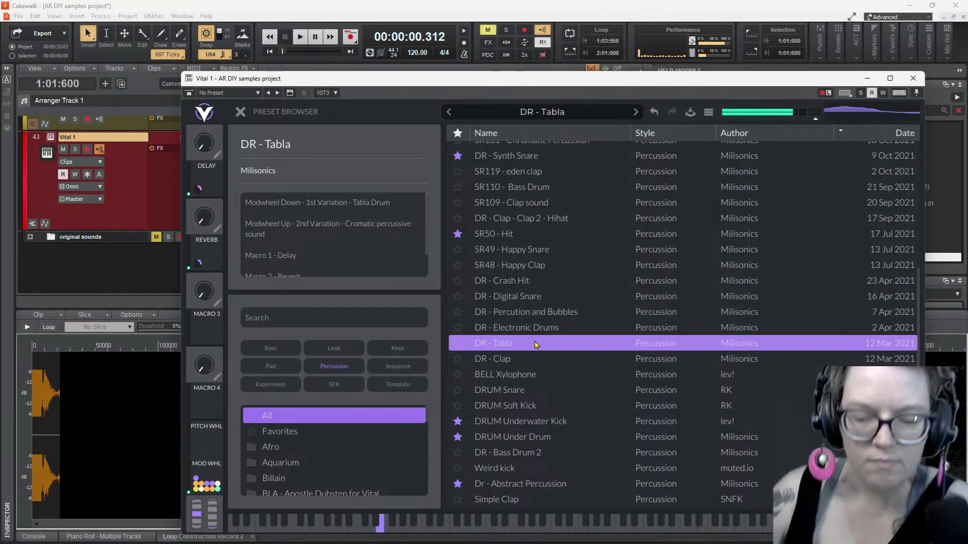
Audition the percussion presets from DRUM Soft Kick through Dr - Abstract Percussion, one after another
{"action": "left_click", "coordinate": [522, 406]}
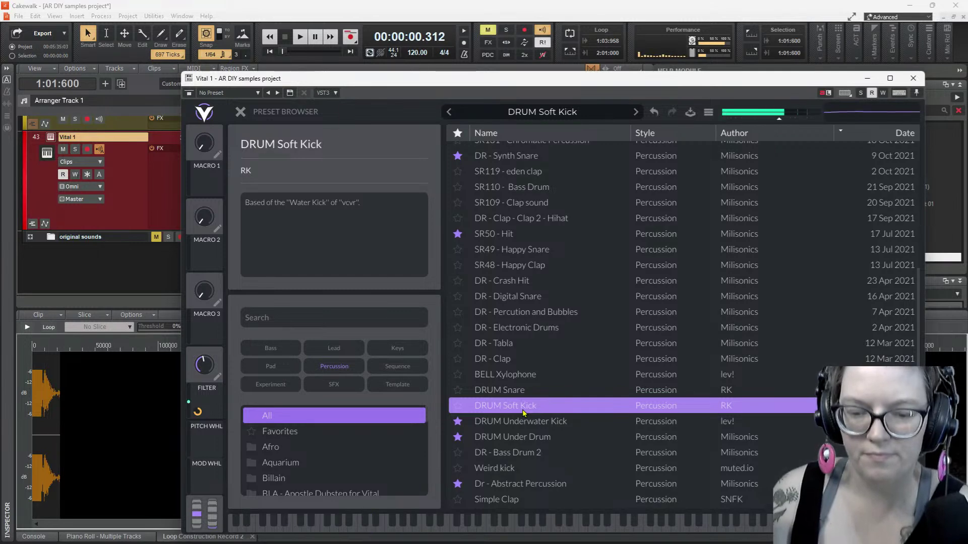
{"action": "left_click", "coordinate": [524, 421]}
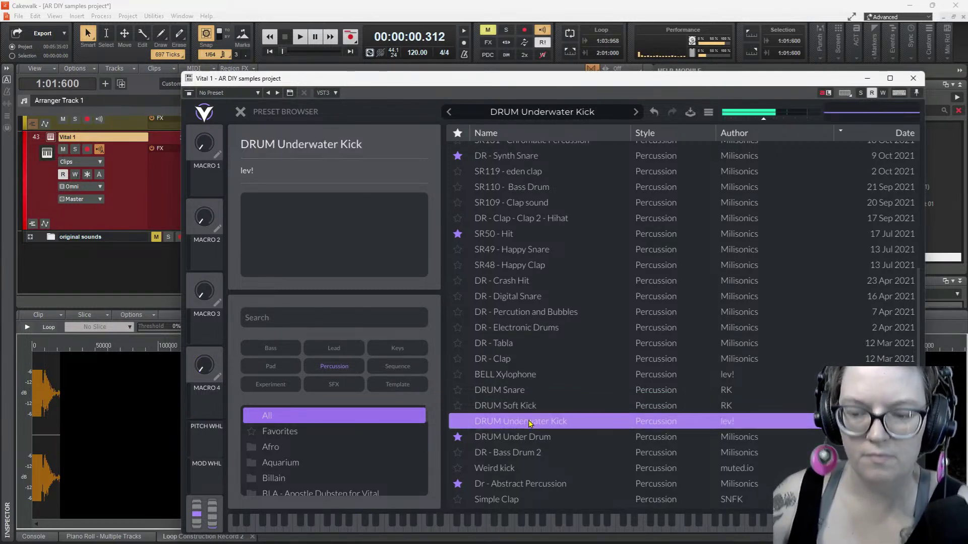
{"action": "left_click", "coordinate": [523, 437]}
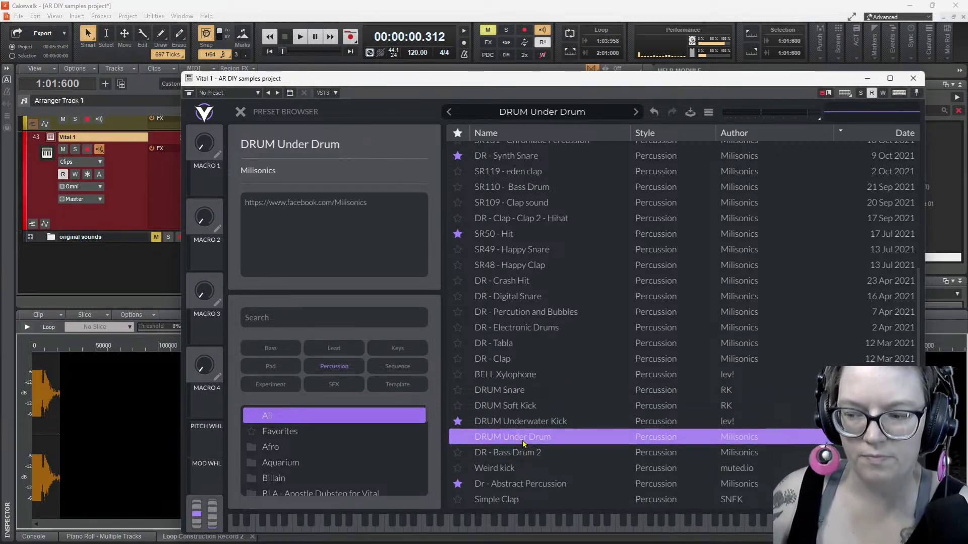
{"action": "left_click", "coordinate": [523, 453]}
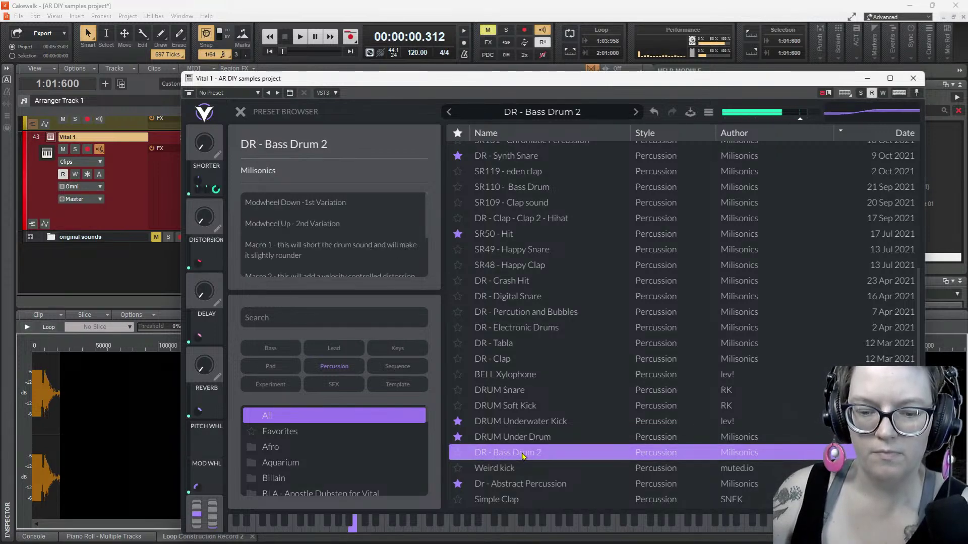
{"action": "left_click", "coordinate": [519, 468]}
{"action": "left_click", "coordinate": [522, 484]}
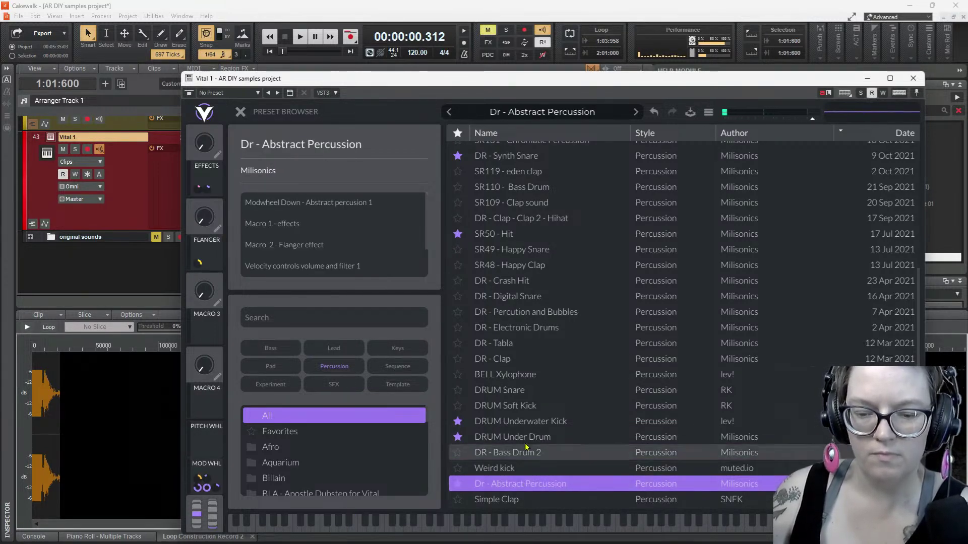
Audition FM Drum Circle, Kick Drum 1, E Membrane, Easy Mallet, Metal Head and DIY, returning to Kick Drum 1
{"action": "scroll", "coordinate": [524, 476], "scroll_direction": "down", "scroll_amount": 2}
{"action": "left_click", "coordinate": [524, 424]}
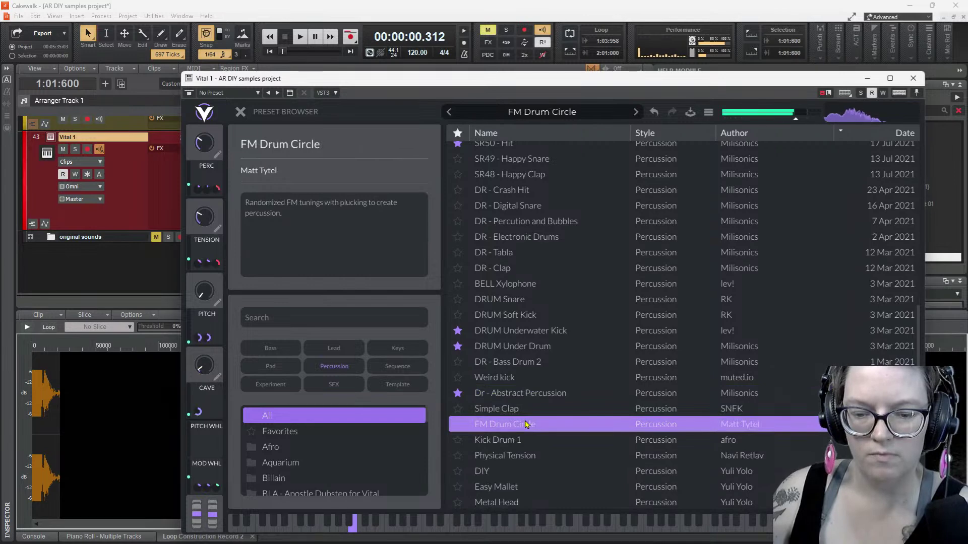
{"action": "left_click", "coordinate": [524, 439]}
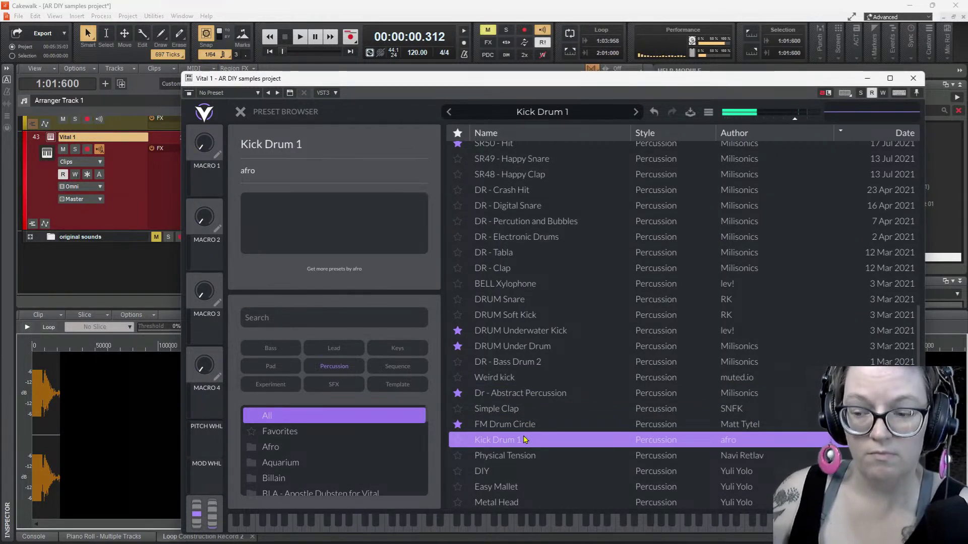
{"action": "scroll", "coordinate": [525, 440], "scroll_direction": "down", "scroll_amount": 3}
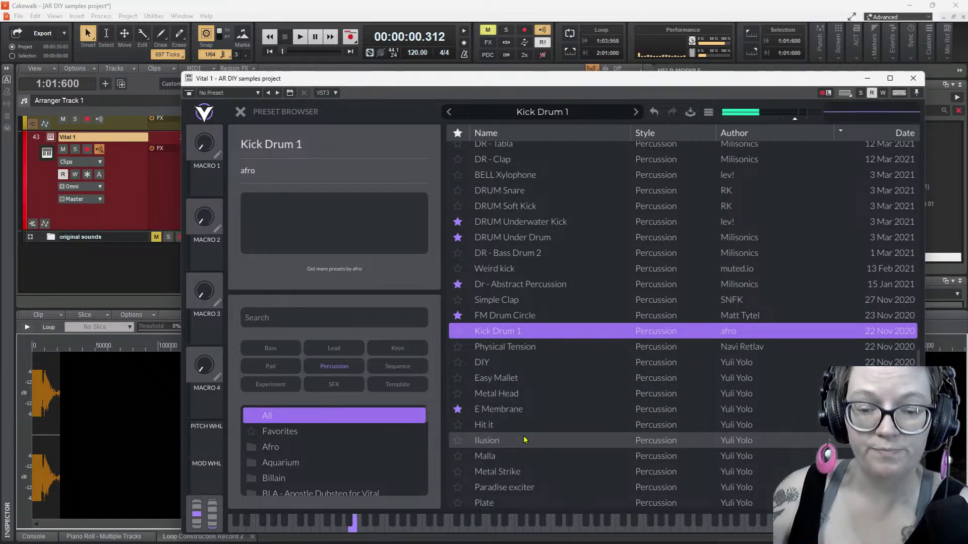
{"action": "left_click", "coordinate": [514, 409]}
{"action": "left_click", "coordinate": [506, 378]}
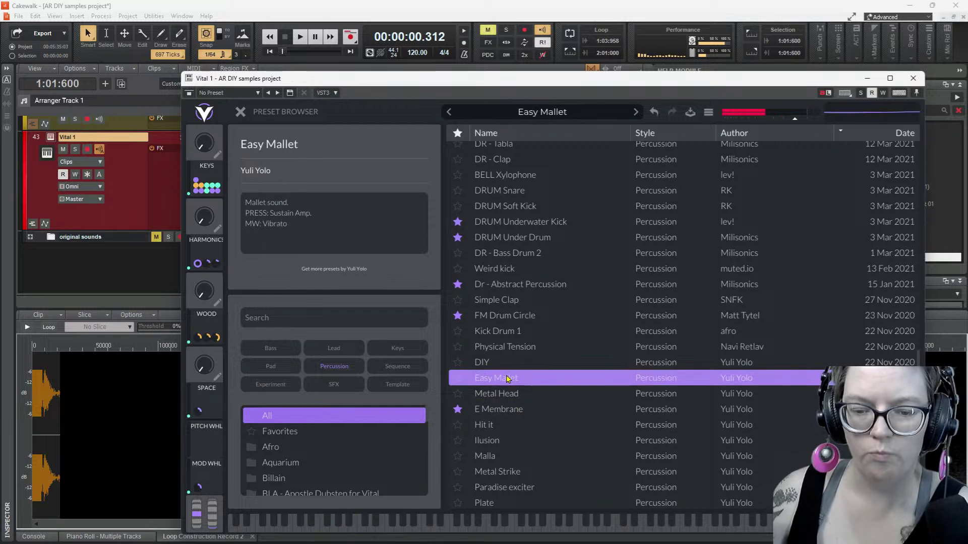
{"action": "left_click", "coordinate": [504, 394]}
{"action": "left_click", "coordinate": [501, 362]}
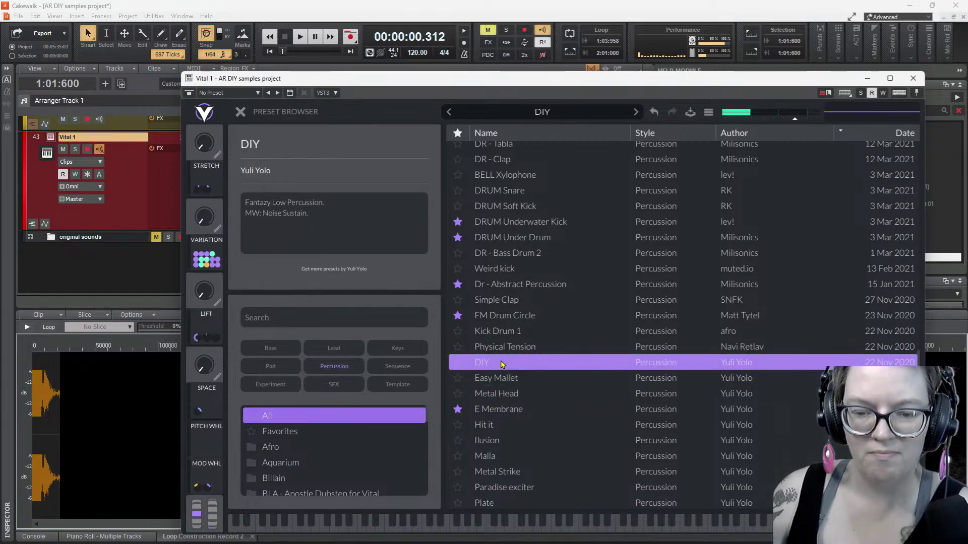
{"action": "left_click", "coordinate": [501, 333]}
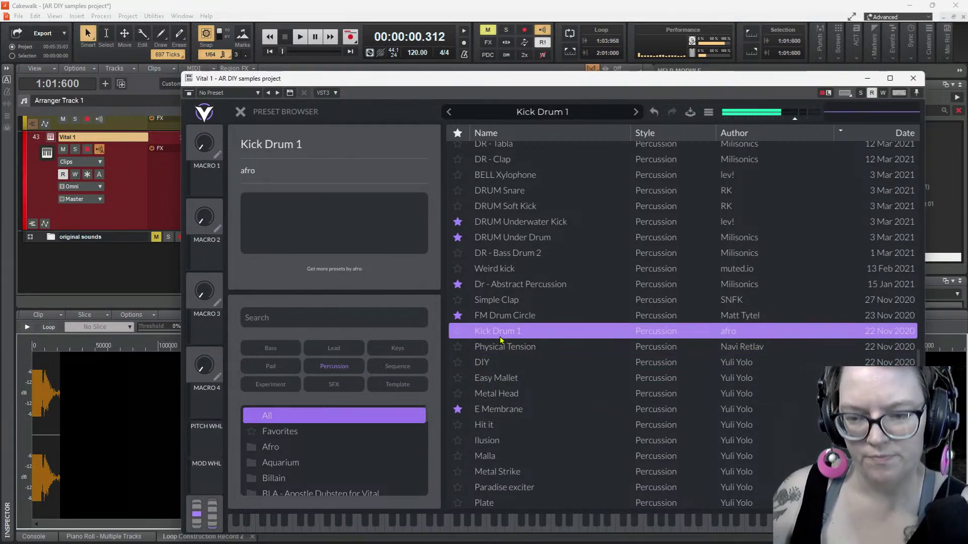
Audition Plate, The Thumb, Malla and Hit it, and compare Weird kick with Kick Drum 1
{"action": "scroll", "coordinate": [505, 378], "scroll_direction": "down", "scroll_amount": 1}
{"action": "left_click", "coordinate": [517, 485]}
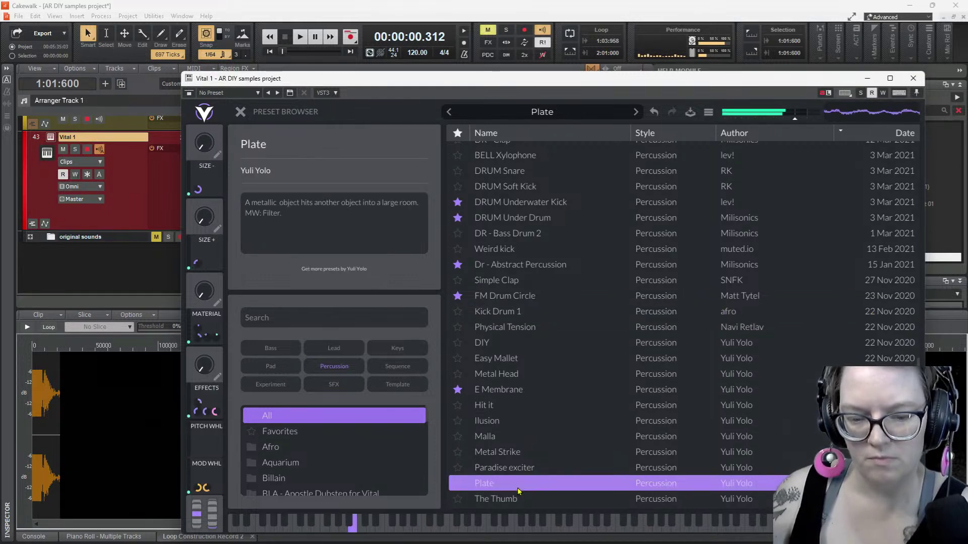
{"action": "left_click", "coordinate": [519, 499]}
{"action": "left_click", "coordinate": [521, 437]}
{"action": "left_click", "coordinate": [519, 405]}
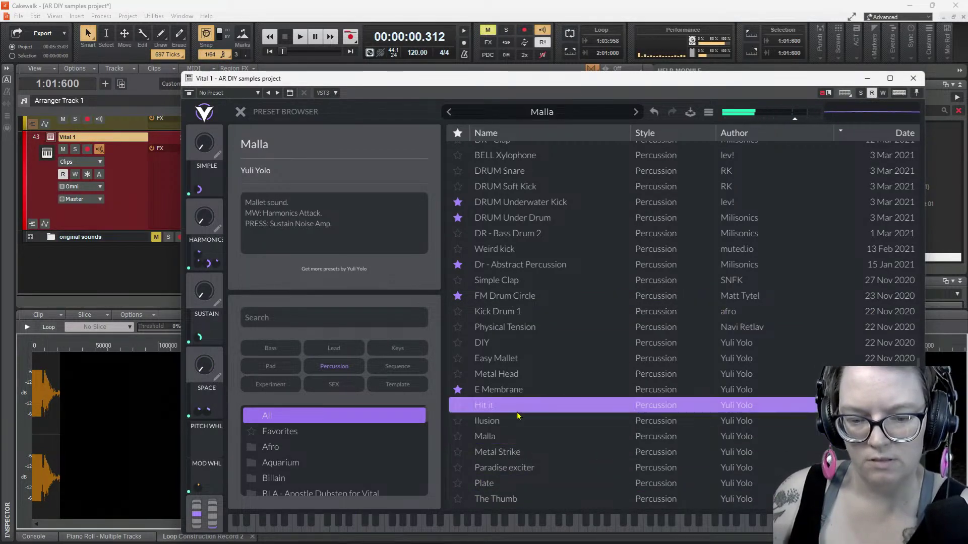
{"action": "left_click", "coordinate": [520, 312]}
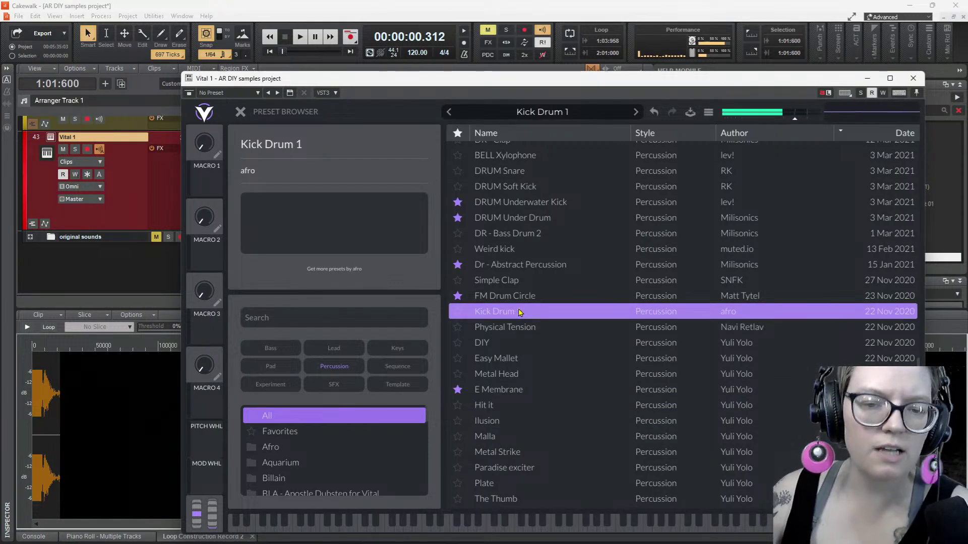
{"action": "left_click", "coordinate": [524, 250]}
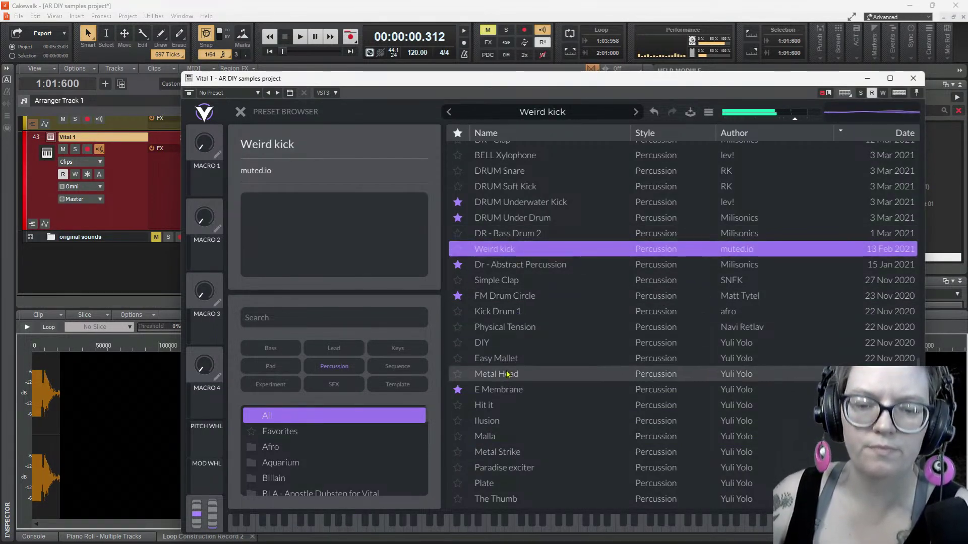
{"action": "left_click", "coordinate": [509, 312]}
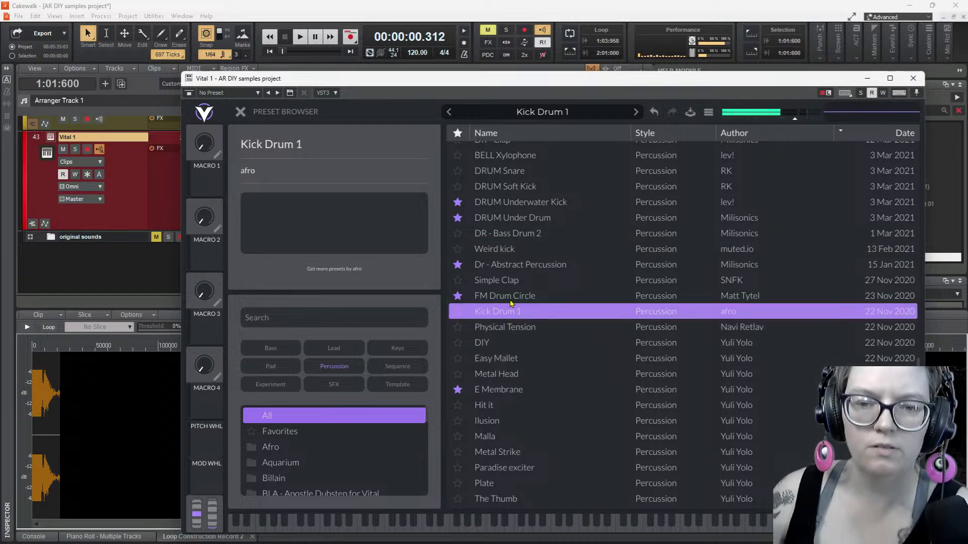
Compare DR - Bass Drum 4 and DR - Bass Drum 5, load the SR110_-_Bass_Drum preset and close the Vital window
{"action": "scroll", "coordinate": [504, 314], "scroll_direction": "up", "scroll_amount": 3}
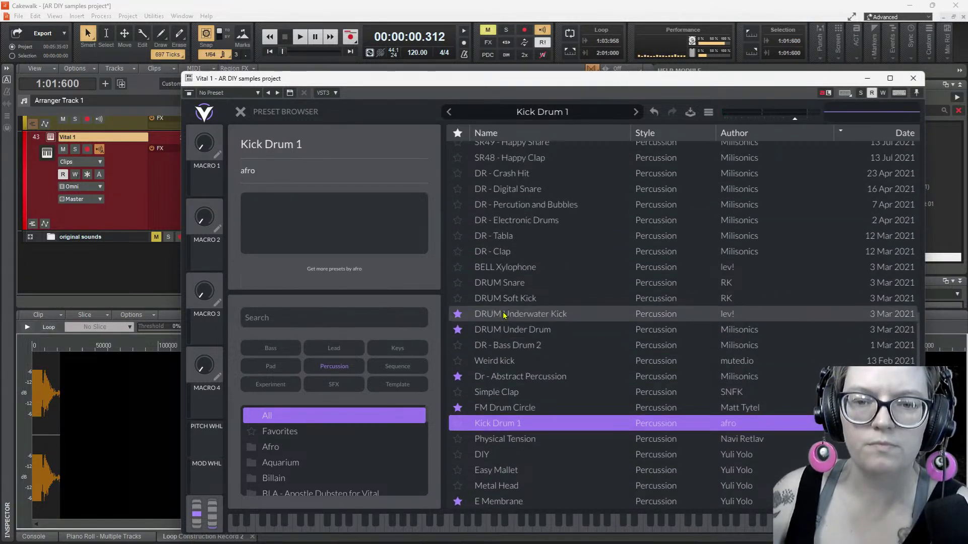
{"action": "scroll", "coordinate": [529, 275], "scroll_direction": "up", "scroll_amount": 7}
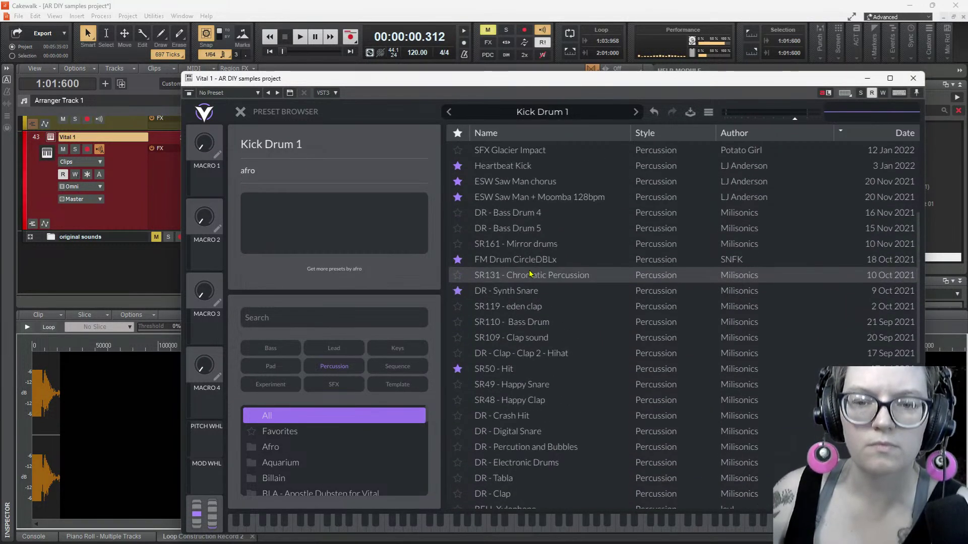
{"action": "left_click", "coordinate": [522, 214]}
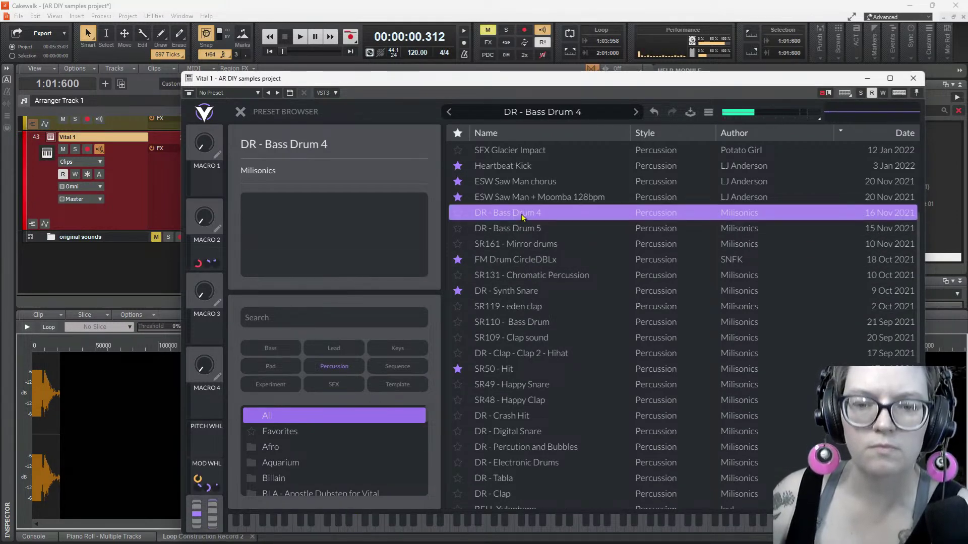
{"action": "left_click", "coordinate": [521, 229]}
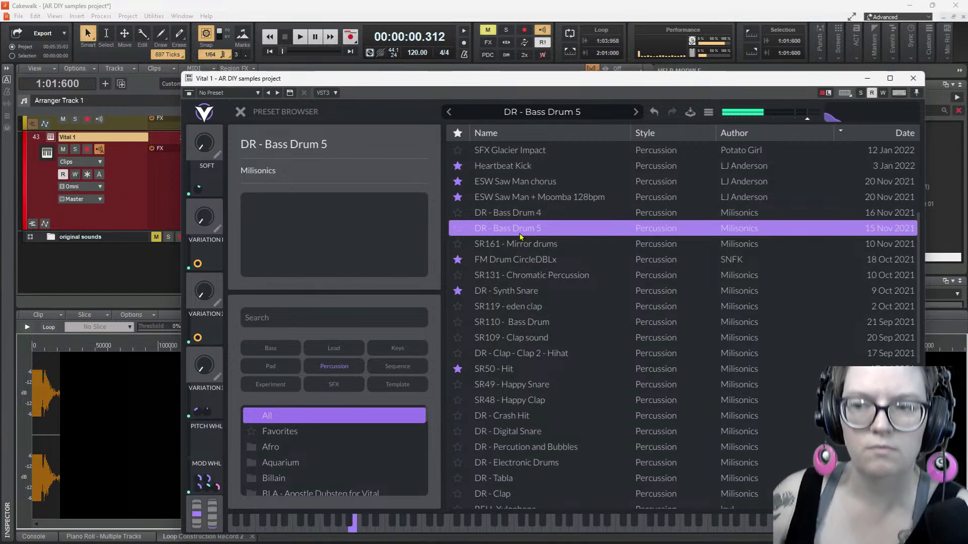
{"action": "key", "text": "Up"}
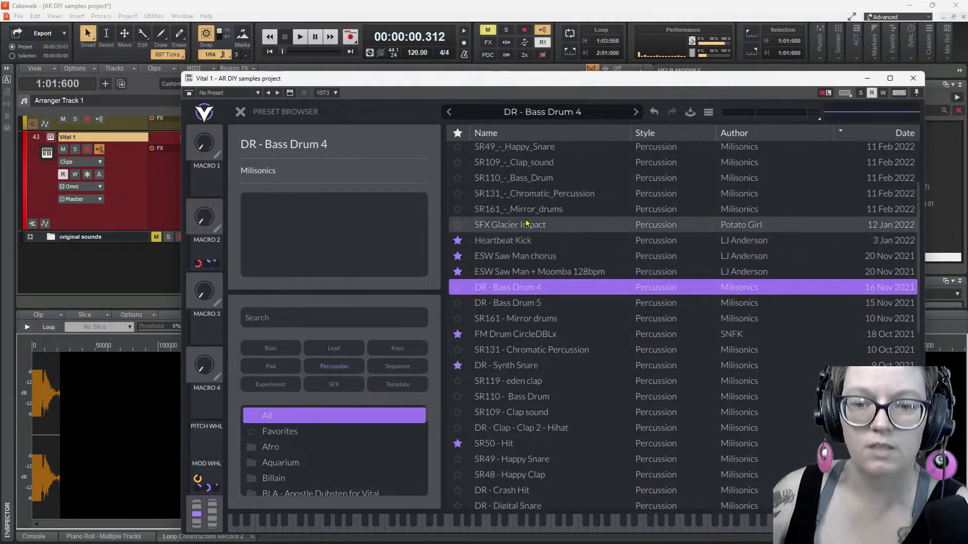
{"action": "left_click", "coordinate": [520, 179]}
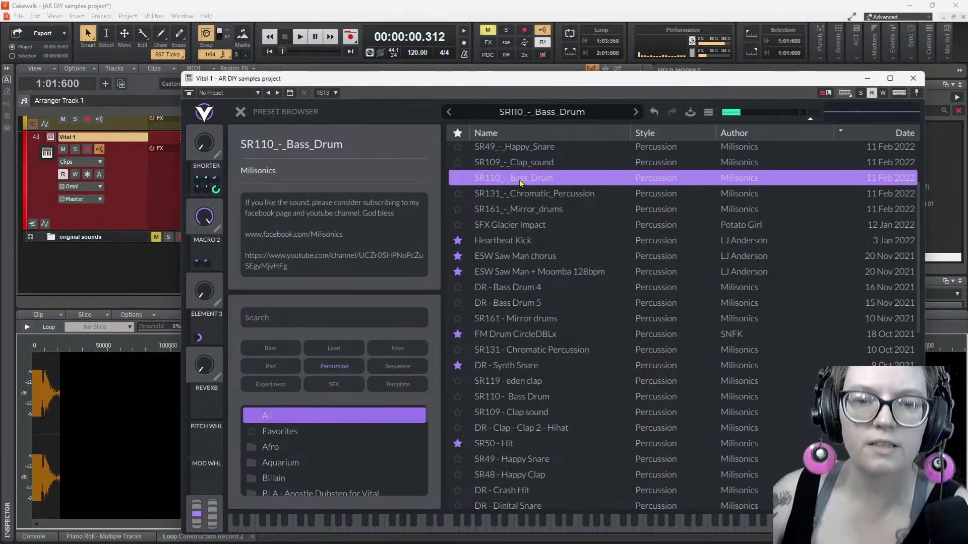
{"action": "left_click", "coordinate": [913, 78]}
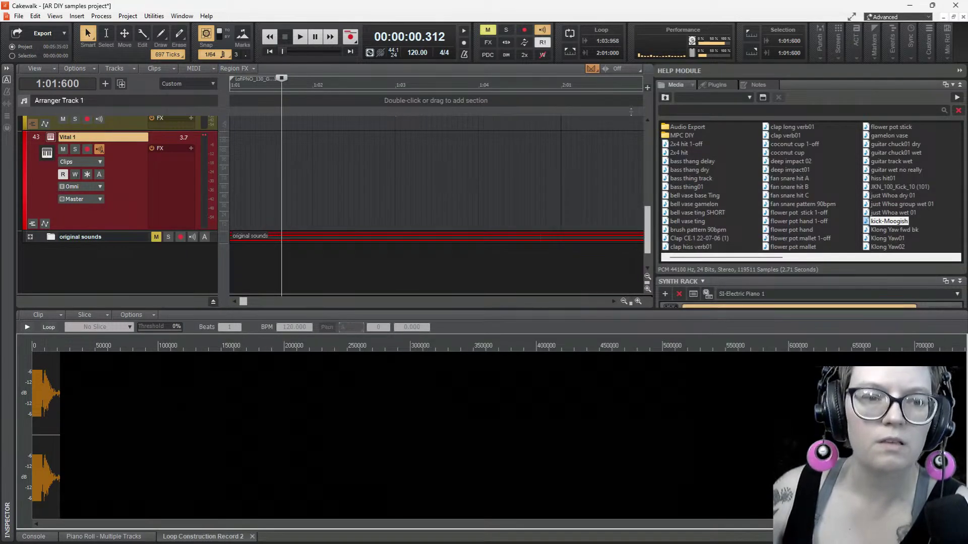
Arm the Vital 1 track and record a short MIDI take of the bass drum on it
{"action": "left_click", "coordinate": [88, 150]}
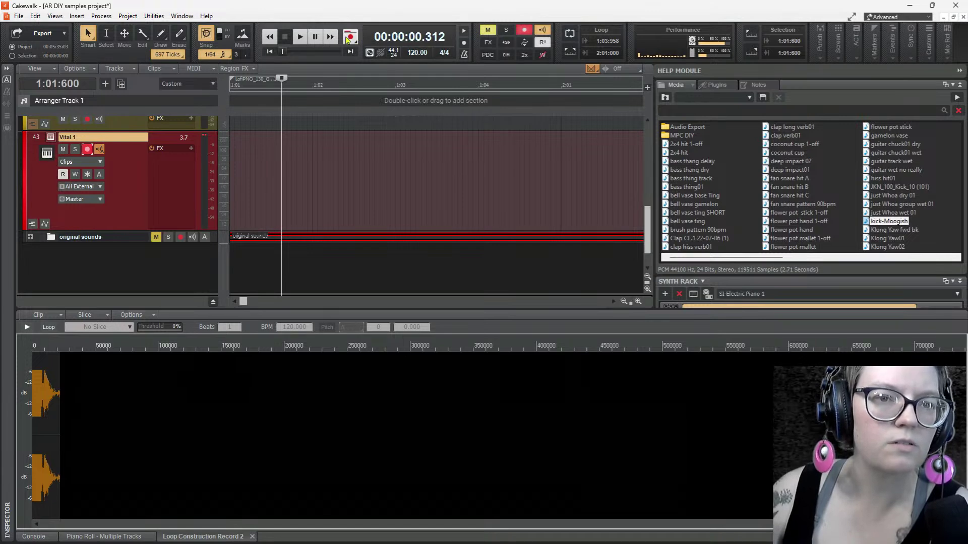
{"action": "left_click", "coordinate": [351, 37]}
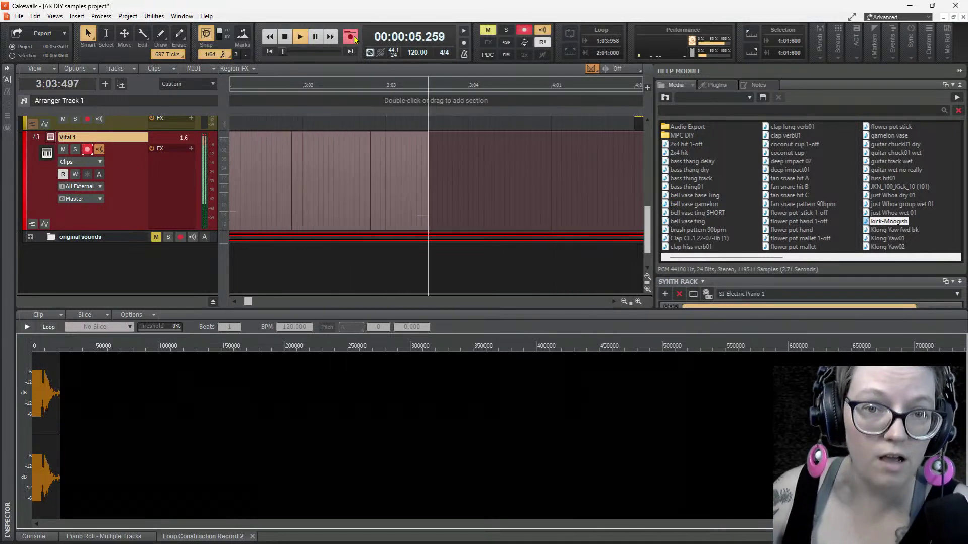
{"action": "left_click", "coordinate": [285, 39]}
Solo the Vital 1 track and place the playhead at 1:03:420, the start of the recorded clip
{"action": "left_click", "coordinate": [75, 149]}
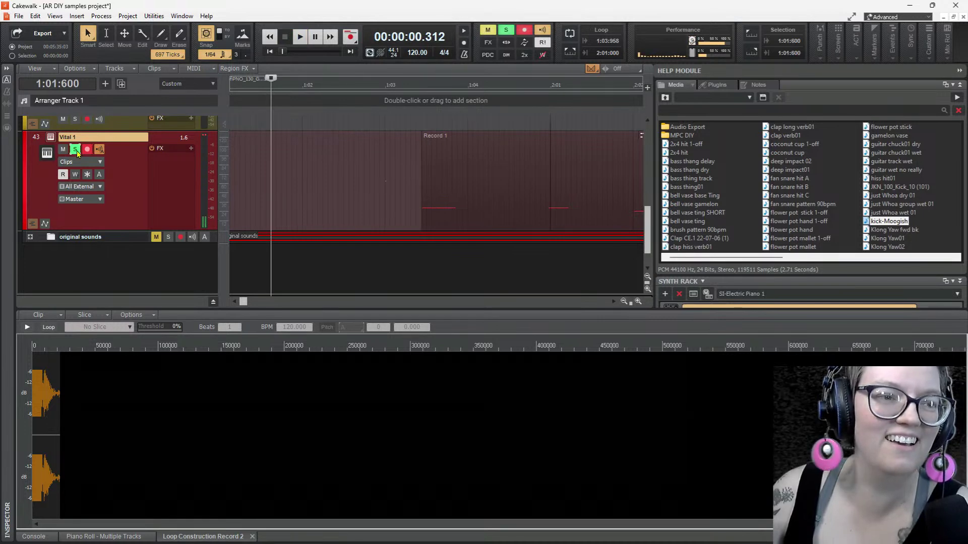
{"action": "left_click", "coordinate": [420, 206]}
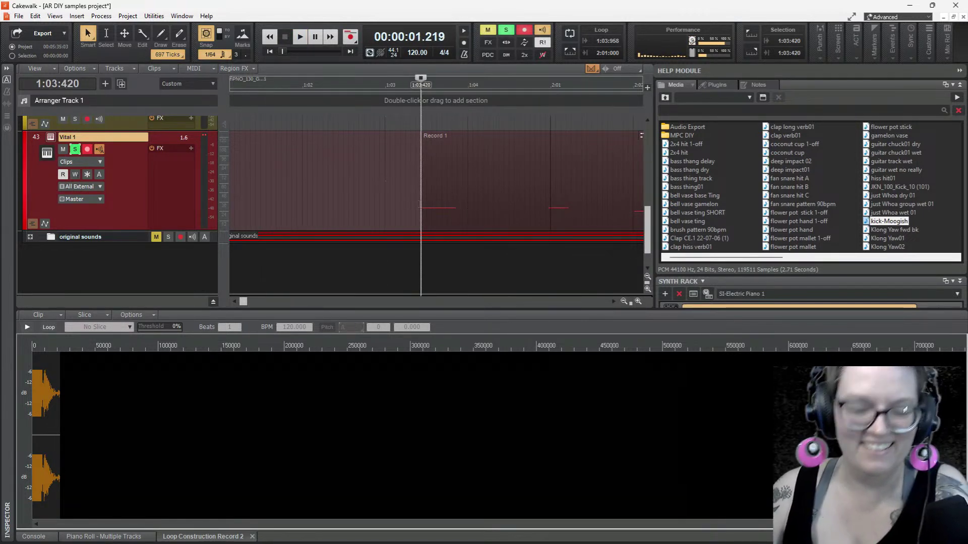
Play back the recorded bass drum take on the Vital 1 track, including repeated playback from 1:04:900
{"action": "key", "text": "space"}
{"action": "key", "text": "space"}
{"action": "key", "text": "space"}
{"action": "key", "text": "space"}
{"action": "key", "text": "space"}
{"action": "key", "text": "space"}
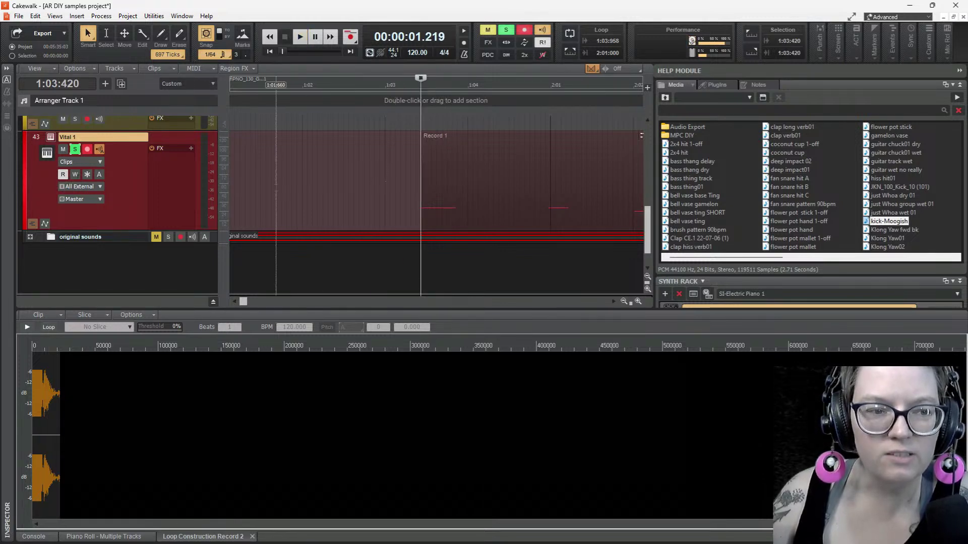
{"action": "left_click", "coordinate": [547, 217]}
{"action": "key", "text": "space"}
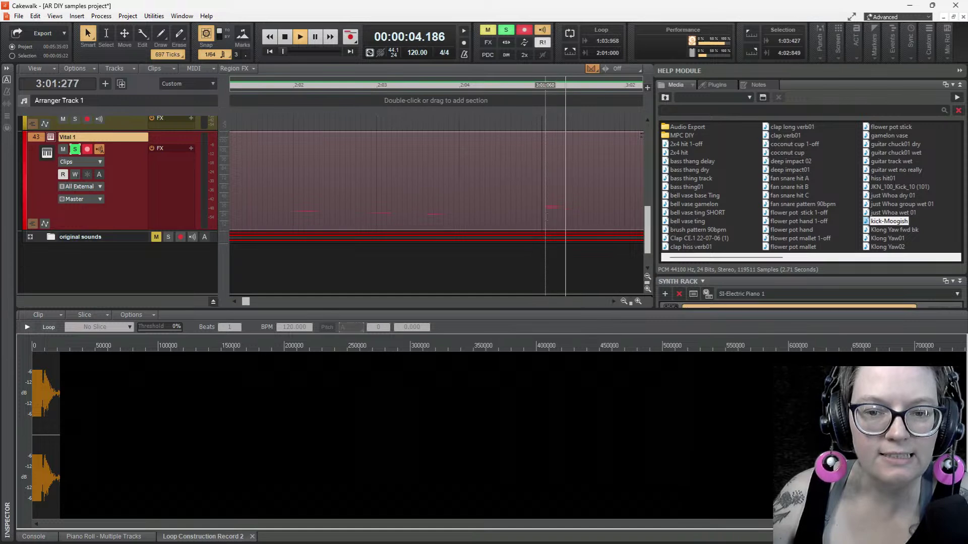
{"action": "key", "text": "space"}
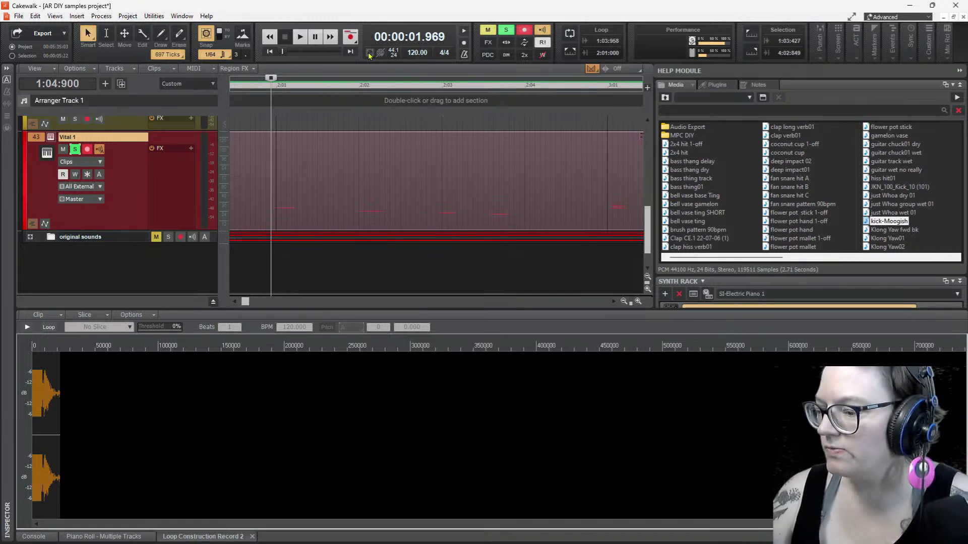
{"action": "key", "text": "space"}
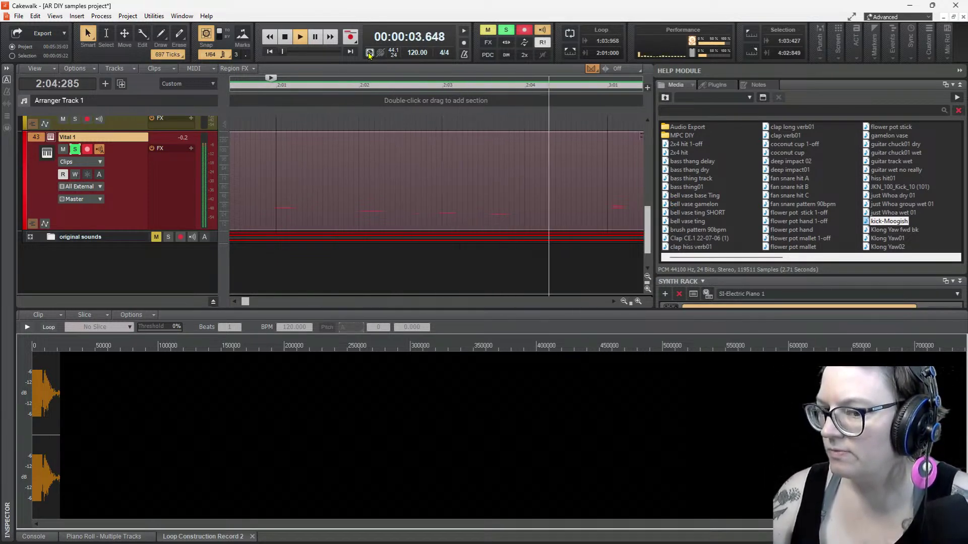
{"action": "key", "text": "space"}
{"action": "key", "text": "space"}
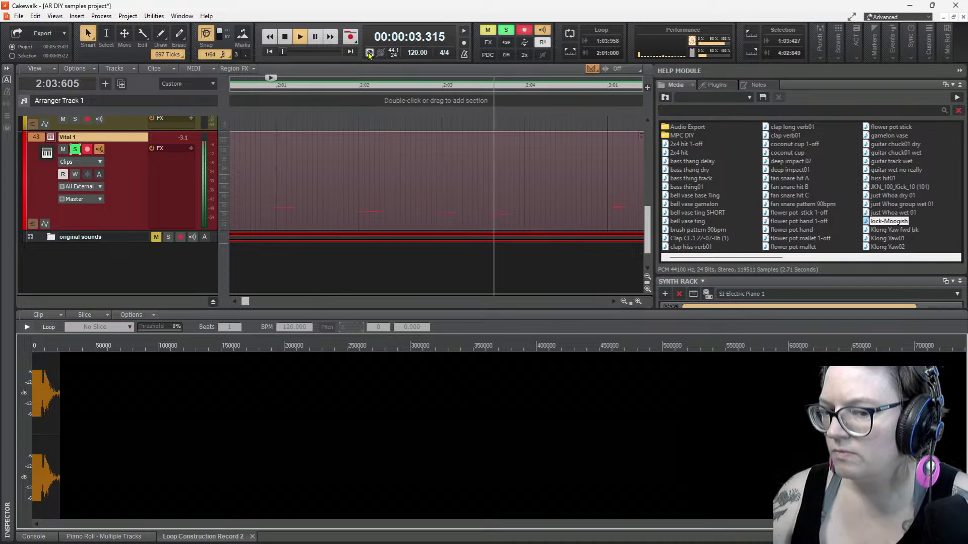
{"action": "key", "text": "space"}
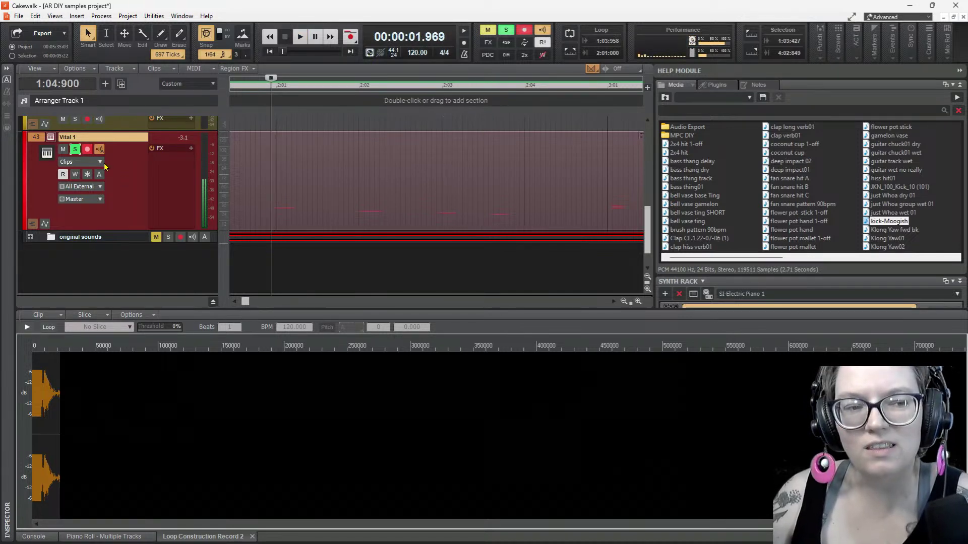
Load the Kick Drum 1 percussion preset in Vital 1 and close the plug-in window
{"action": "left_click", "coordinate": [51, 137]}
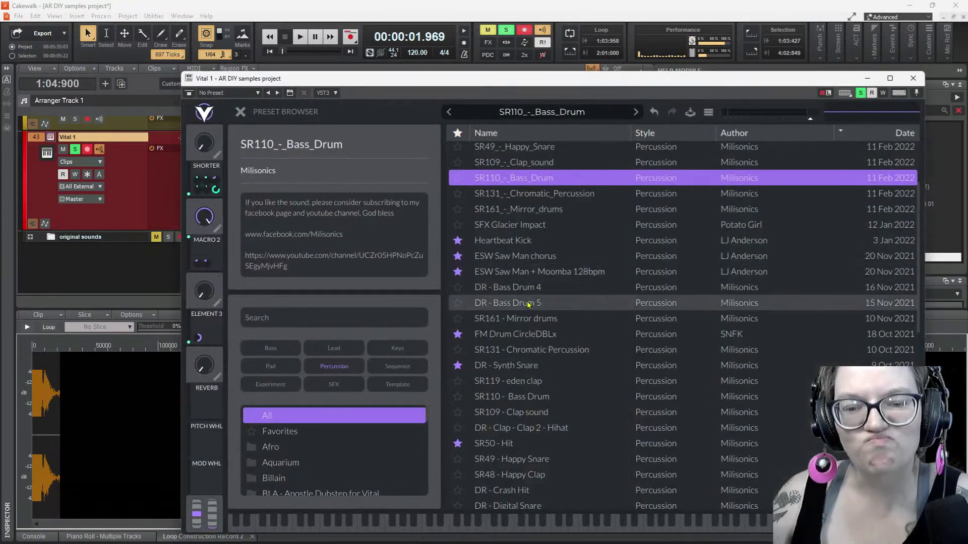
{"action": "scroll", "coordinate": [549, 394], "scroll_direction": "down", "scroll_amount": 5}
{"action": "scroll", "coordinate": [548, 402], "scroll_direction": "down", "scroll_amount": 1}
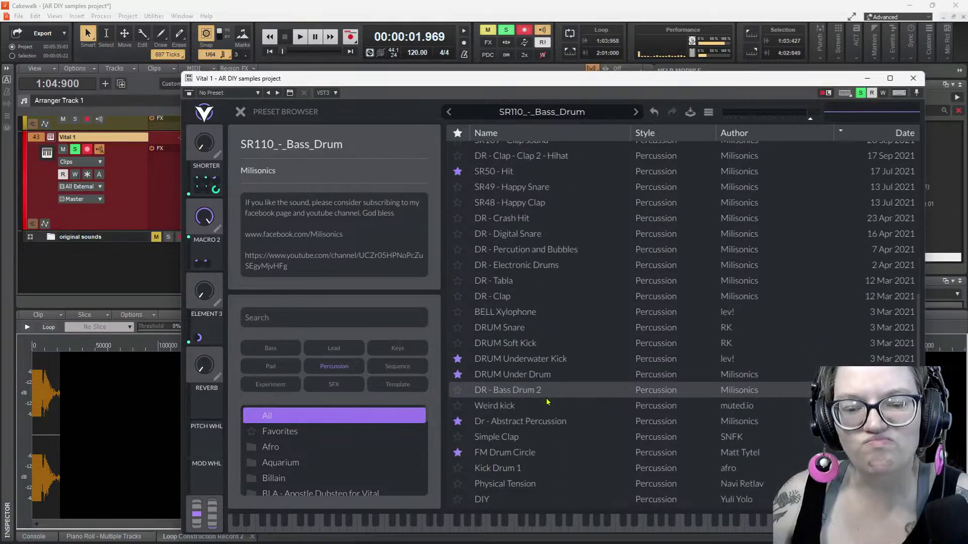
{"action": "scroll", "coordinate": [537, 402], "scroll_direction": "down", "scroll_amount": 1}
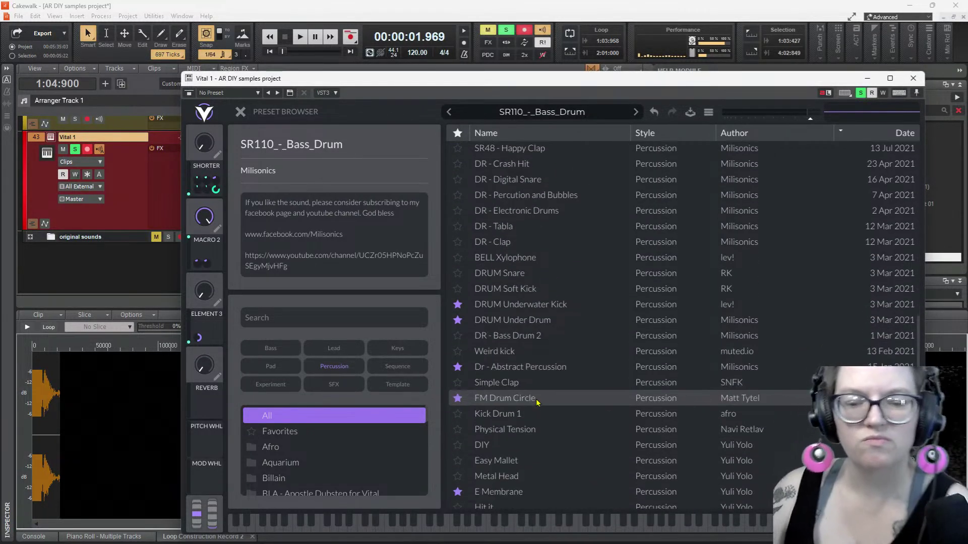
{"action": "left_click", "coordinate": [534, 413]}
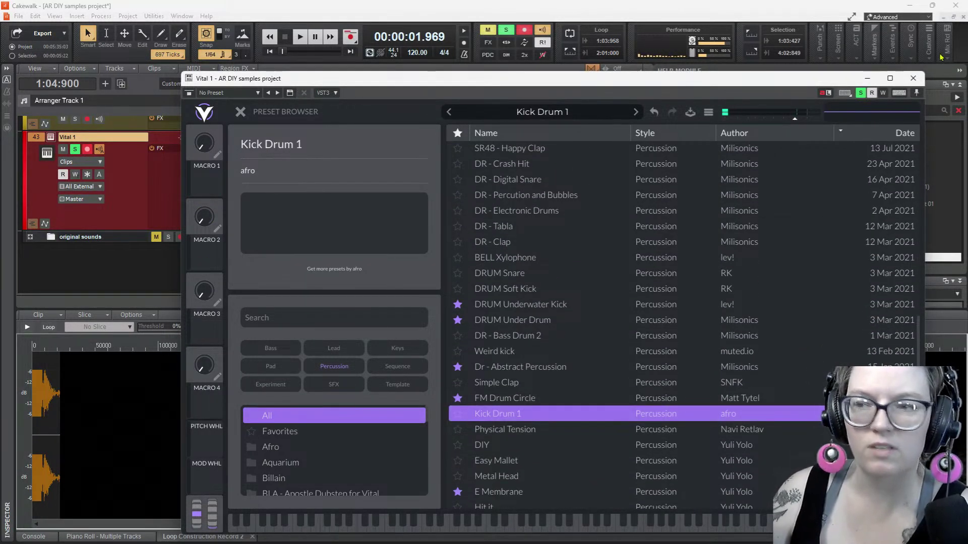
{"action": "left_click", "coordinate": [913, 79]}
Audition the recorded MIDI clip with the Kick Drum 1 preset from 1:04:900
{"action": "key", "text": "space"}
{"action": "key", "text": "space"}
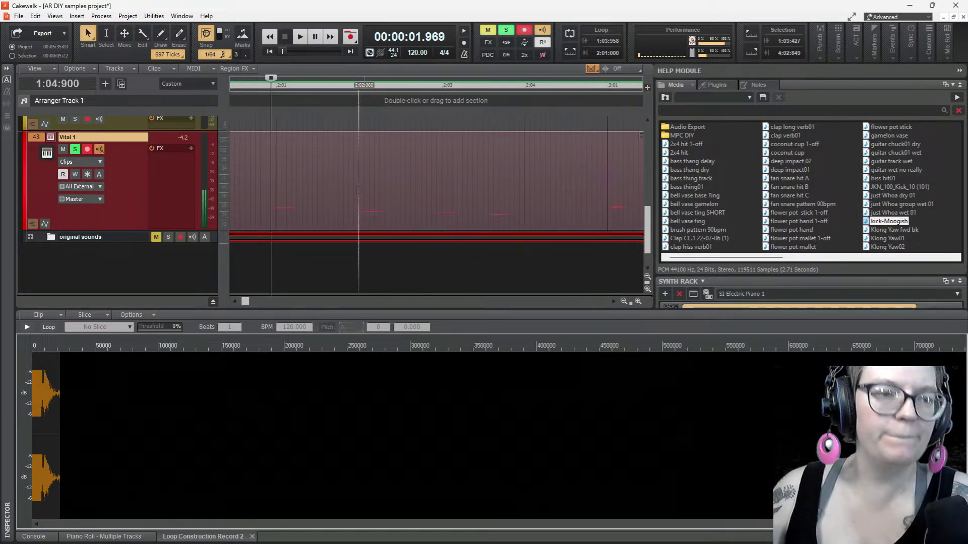
{"action": "key", "text": "space"}
{"action": "key", "text": "space"}
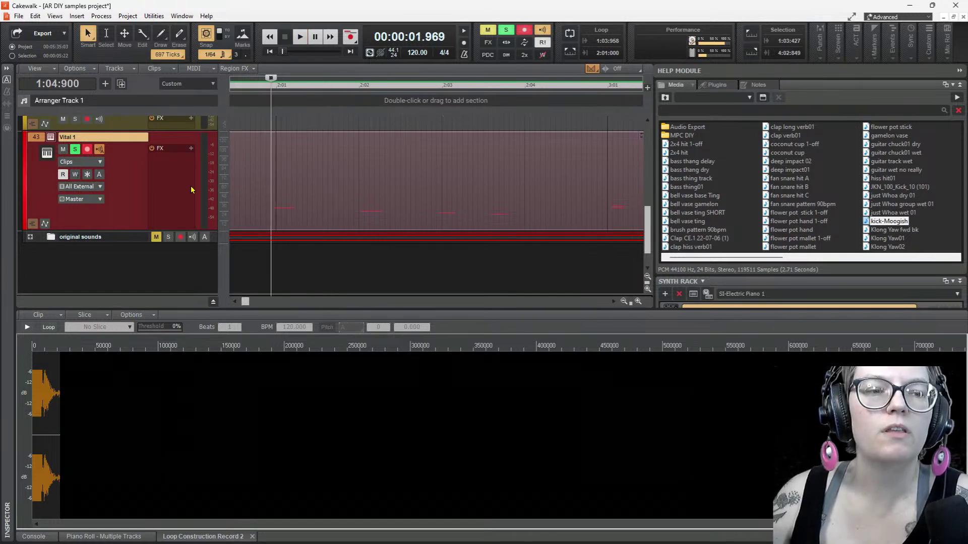
Trim the recorded MIDI clip's end back to 3:01:000 and freeze the Vital 1 synth to audio
{"action": "scroll", "coordinate": [333, 173], "scroll_direction": "down", "scroll_amount": 3}
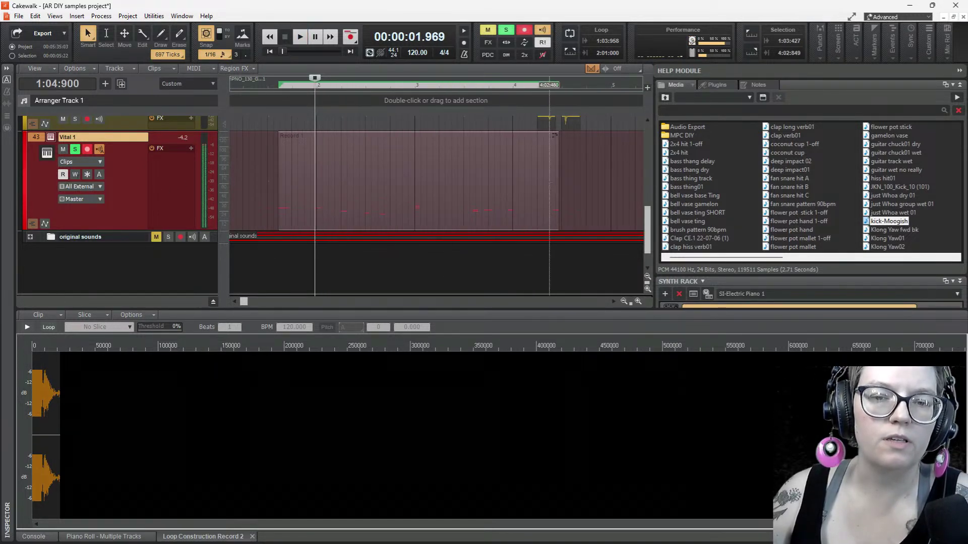
{"action": "left_click_drag", "start_coordinate": [556, 189], "coordinate": [415, 216]}
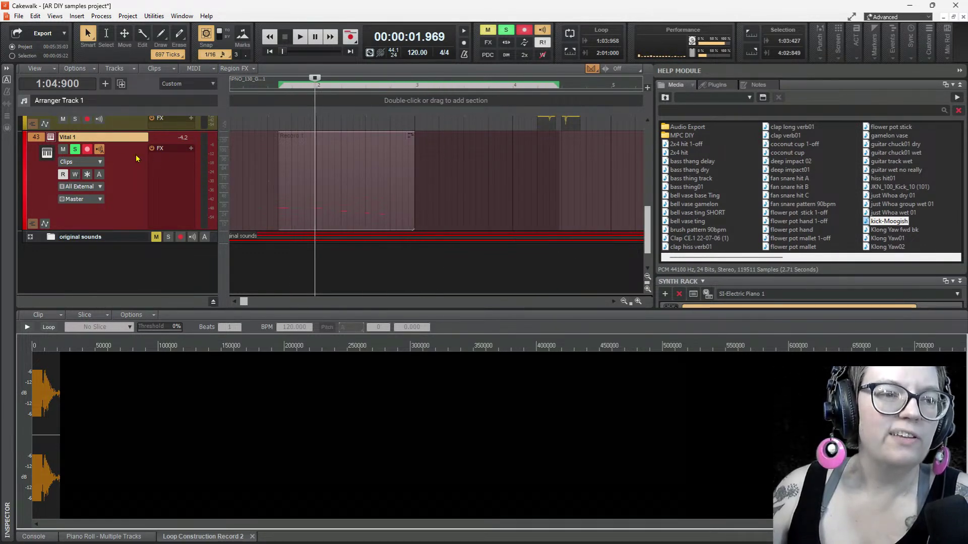
{"action": "left_click", "coordinate": [88, 175]}
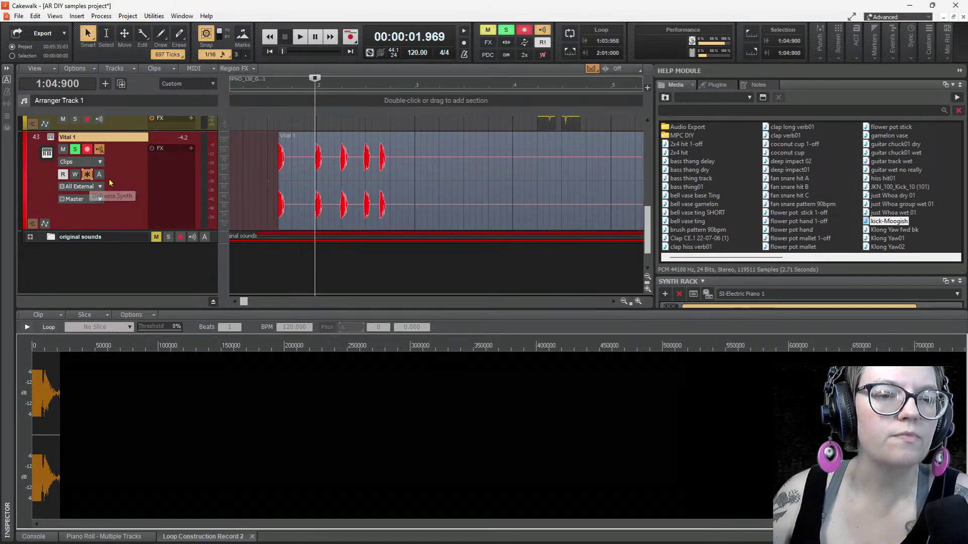
Select the frozen kick hits before bar 3 and move them to the low ones track, starting at 2:03:720
{"action": "left_click_drag", "start_coordinate": [415, 204], "coordinate": [273, 203]}
{"action": "scroll", "coordinate": [322, 227], "scroll_direction": "up", "scroll_amount": 3}
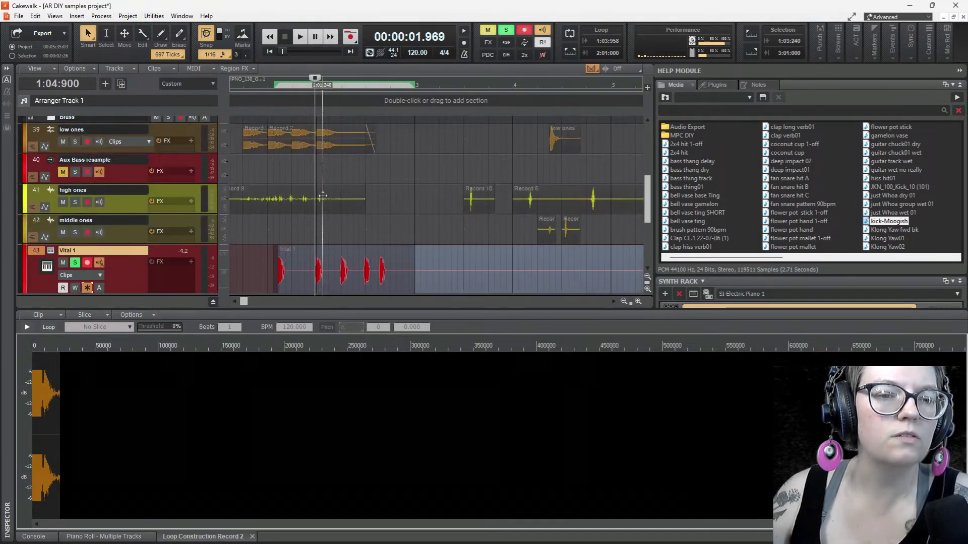
{"action": "left_click_drag", "start_coordinate": [329, 255], "coordinate": [434, 159]}
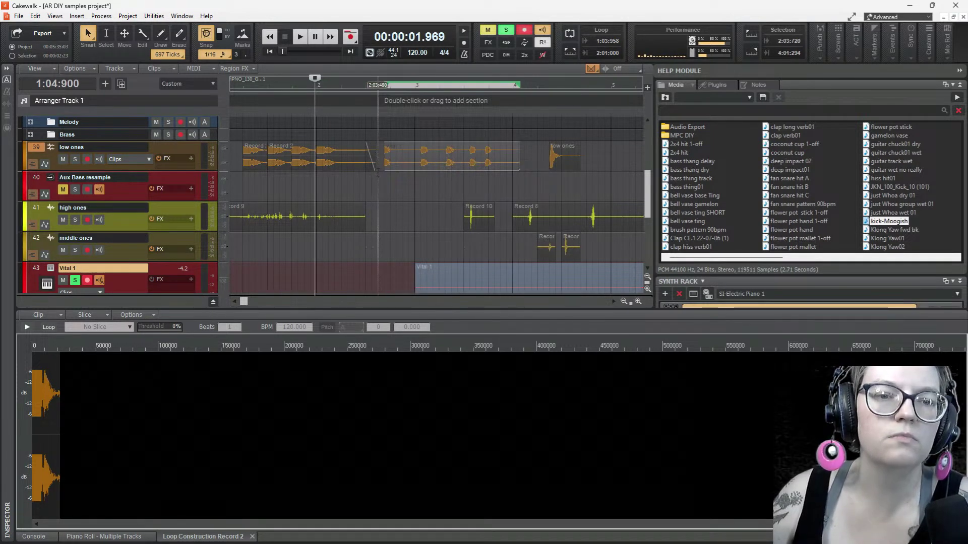
{"action": "left_click", "coordinate": [382, 278]}
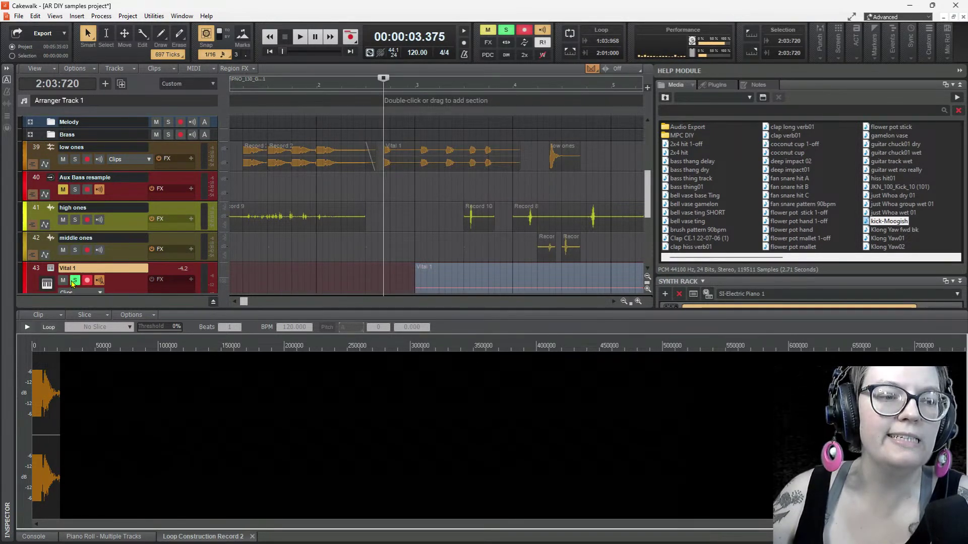
Unsolo and mute the Vital 1 track, and delete its leftover frozen audio from 3:01:000 onward
{"action": "left_click", "coordinate": [72, 281]}
{"action": "left_click", "coordinate": [62, 280]}
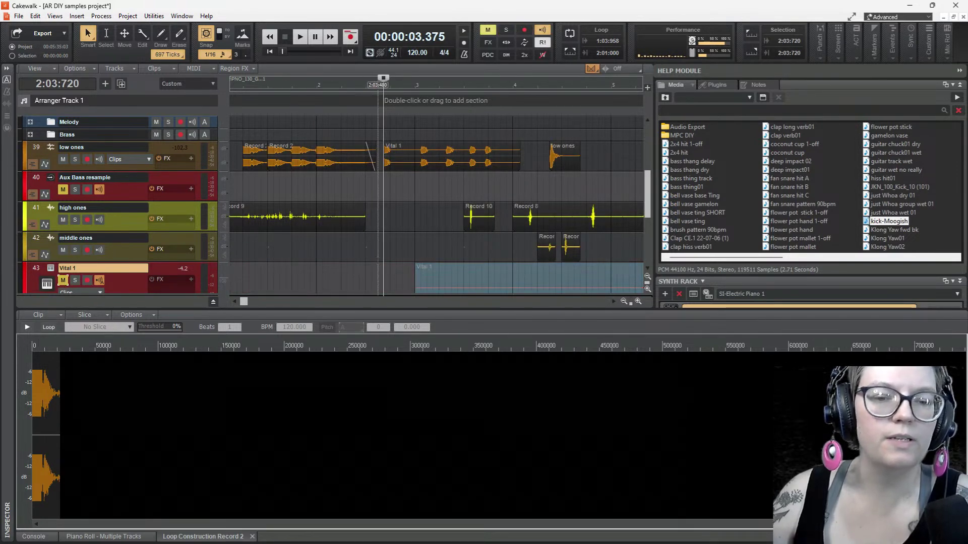
{"action": "left_click", "coordinate": [506, 284]}
{"action": "key", "text": "Delete"}
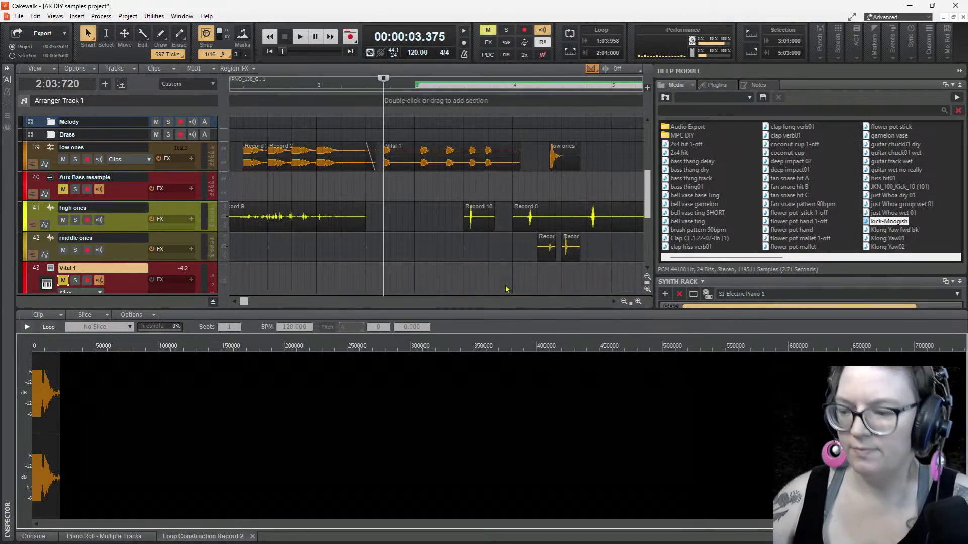
Audition the Vital 1 kick clip on the low ones track, replaying it from 3:01:240
{"action": "key", "text": "space"}
{"action": "key", "text": "space"}
{"action": "key", "text": "space"}
{"action": "left_click", "coordinate": [420, 157]}
{"action": "key", "text": "space"}
{"action": "key", "text": "space"}
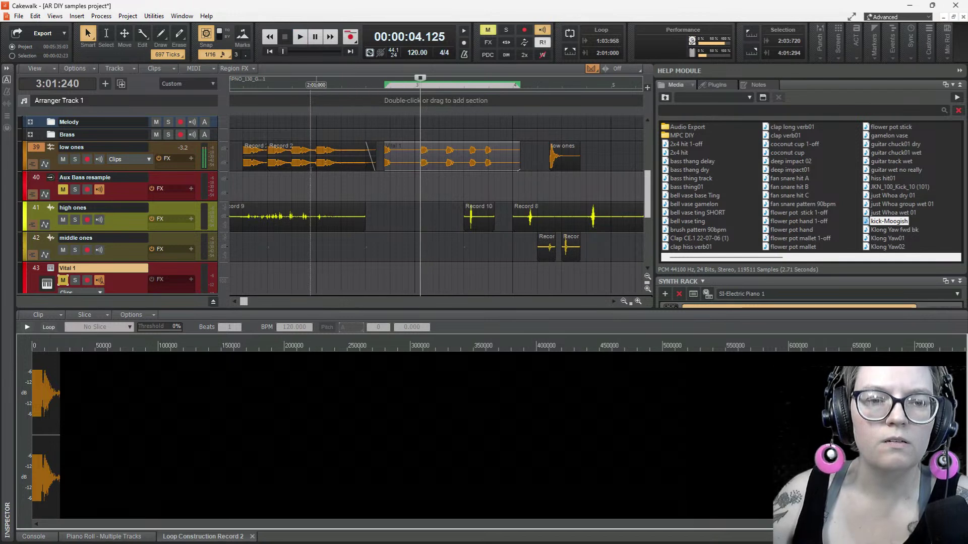
{"action": "key", "text": "space"}
{"action": "key", "text": "space"}
{"action": "key", "text": "space"}
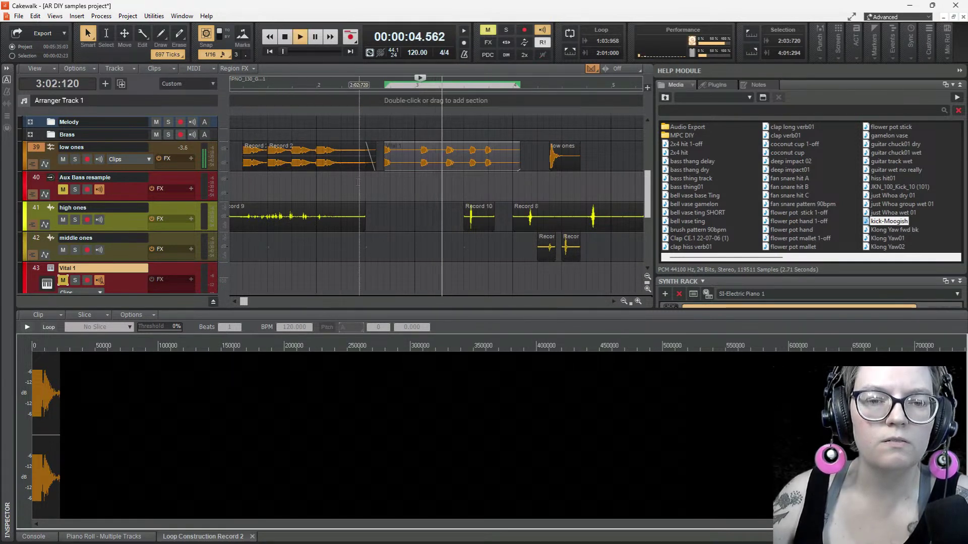
{"action": "key", "text": "space"}
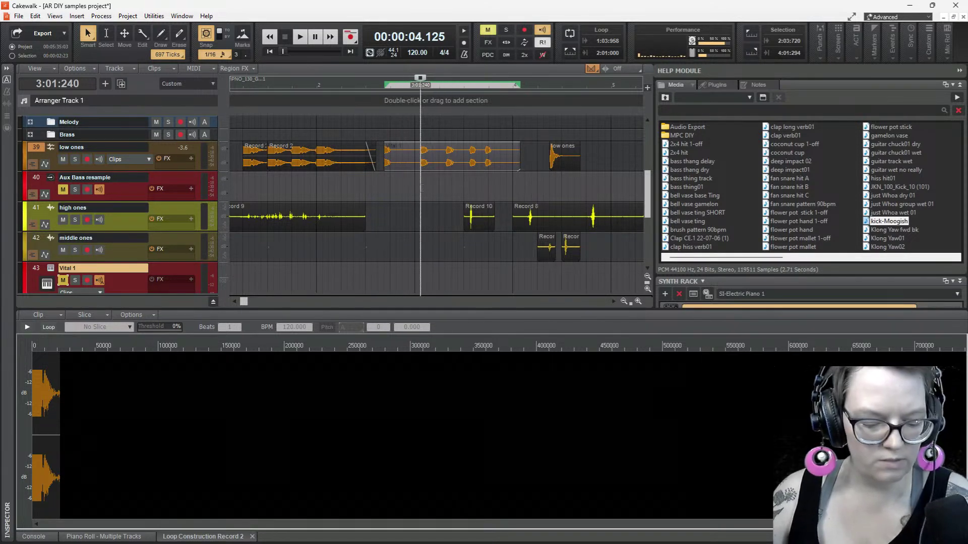
Move the Vital 1 clip on the low ones track to start at 3:01:000 and play it
{"action": "key", "text": "ctrl+Right"}
{"action": "key", "text": "ctrl+Right"}
{"action": "left_click_drag", "start_coordinate": [364, 147], "coordinate": [407, 147]}
{"action": "key", "text": "space"}
{"action": "key", "text": "space"}
{"action": "key", "text": "space"}
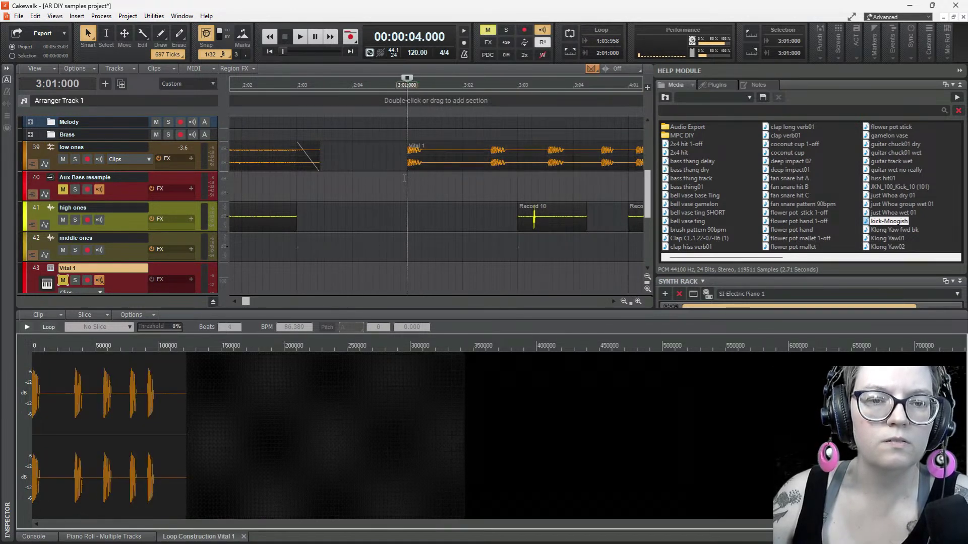
Solo the low ones track, extend the Vital 1 clip's start slightly before 3:01:000 and play it
{"action": "left_click", "coordinate": [75, 159]}
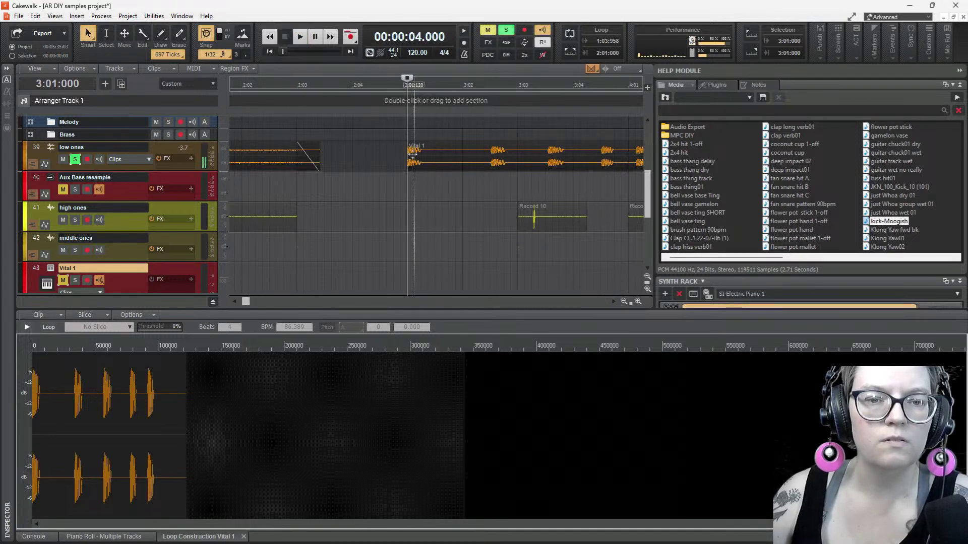
{"action": "left_click_drag", "start_coordinate": [415, 151], "coordinate": [408, 150]}
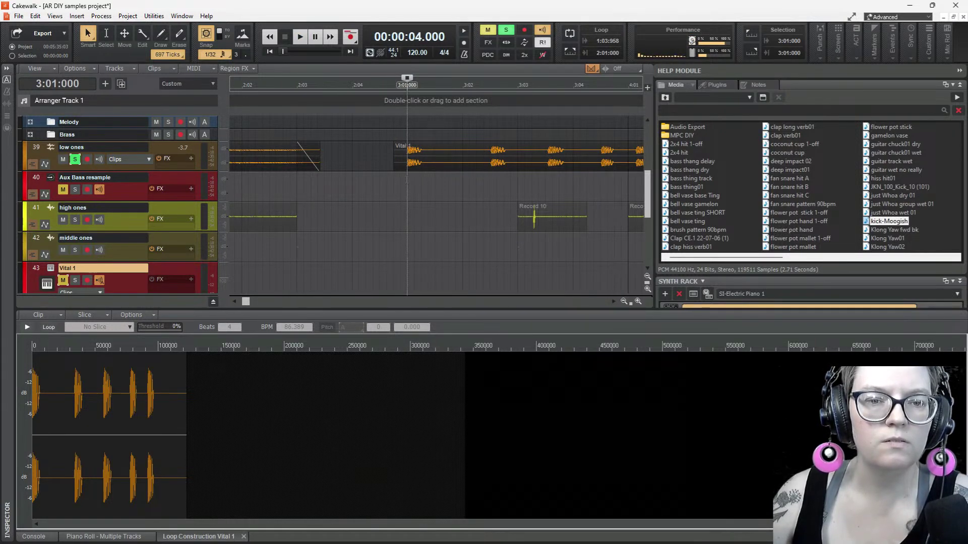
{"action": "key", "text": "space"}
{"action": "key", "text": "space"}
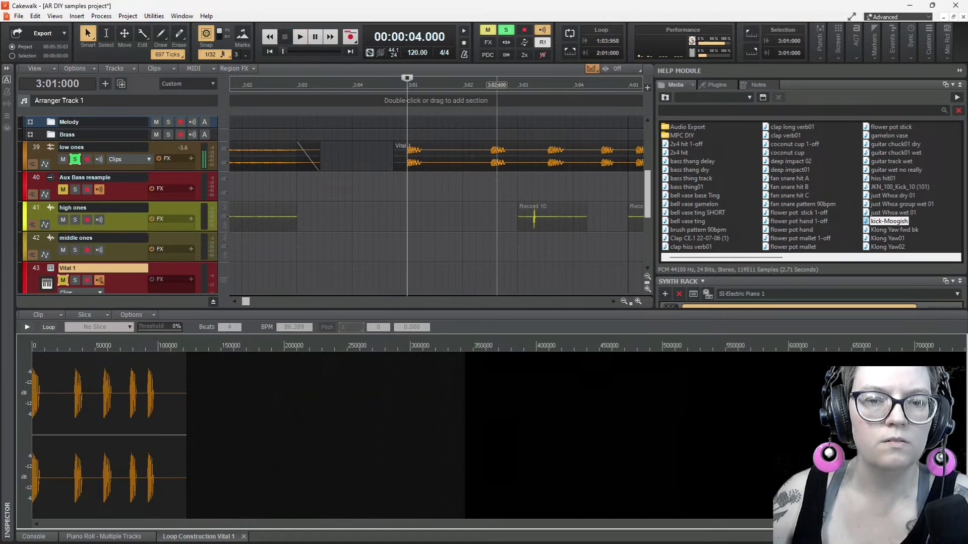
Trim the first hit off the Vital 1 clip, align the clip's start to 3:01:000 and play it
{"action": "left_click_drag", "start_coordinate": [394, 166], "coordinate": [442, 162]}
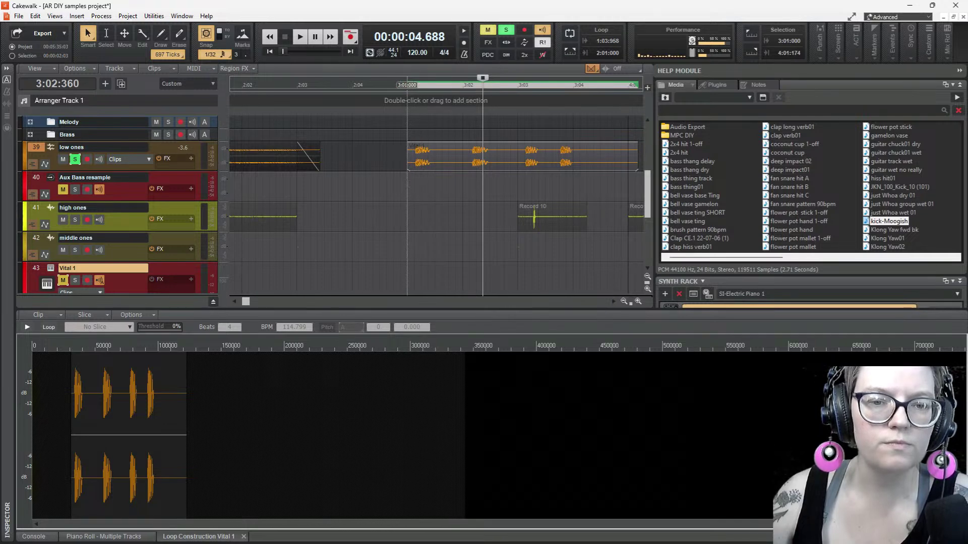
{"action": "left_click", "coordinate": [411, 184]}
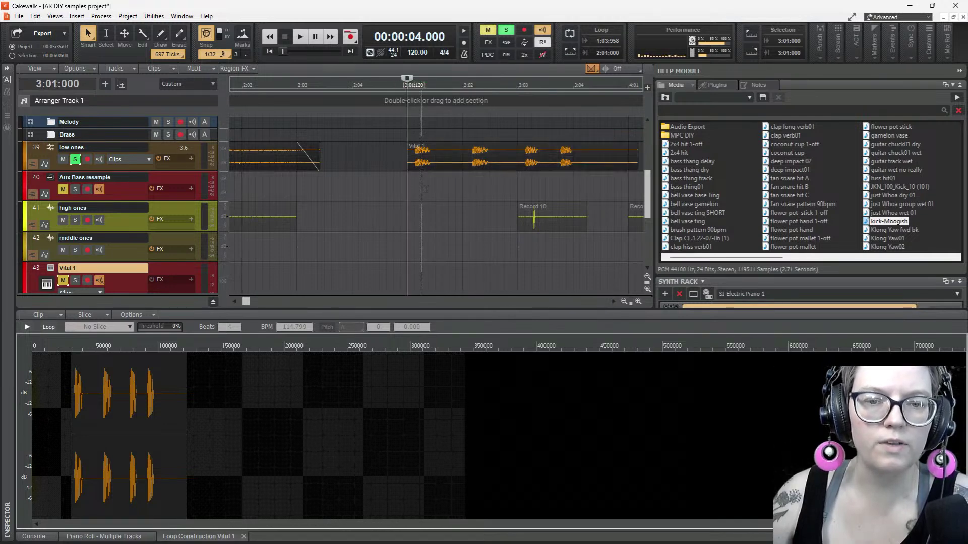
{"action": "key", "text": "space"}
{"action": "key", "text": "space"}
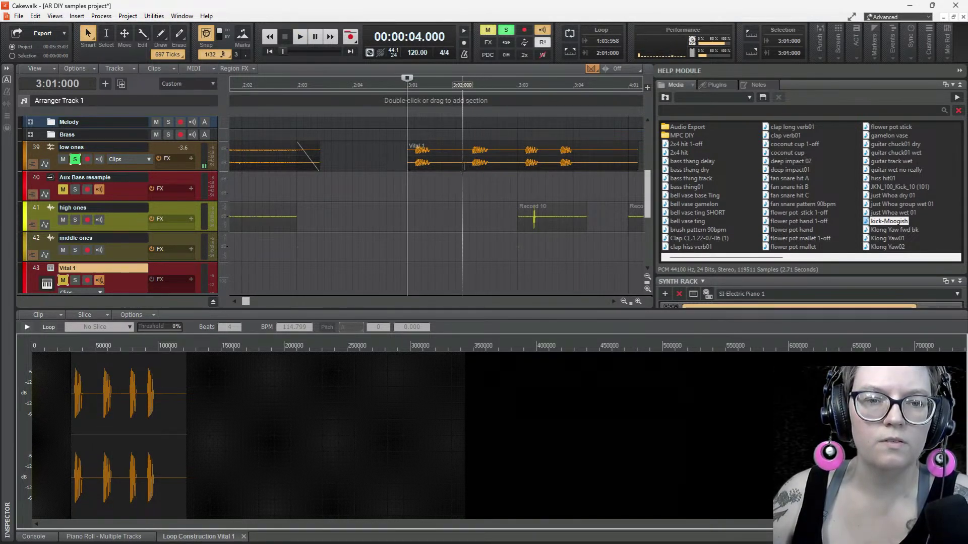
Trim most of the silence before the clip's first remaining hit and move its start back to 3:01:000
{"action": "scroll", "coordinate": [462, 161], "scroll_direction": "up", "scroll_amount": 4}
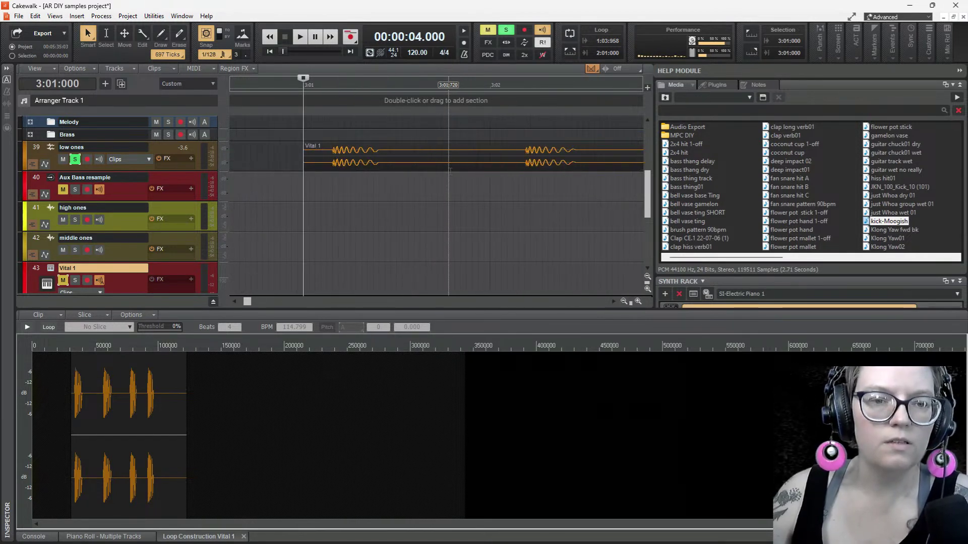
{"action": "left_click_drag", "start_coordinate": [307, 161], "coordinate": [339, 150]}
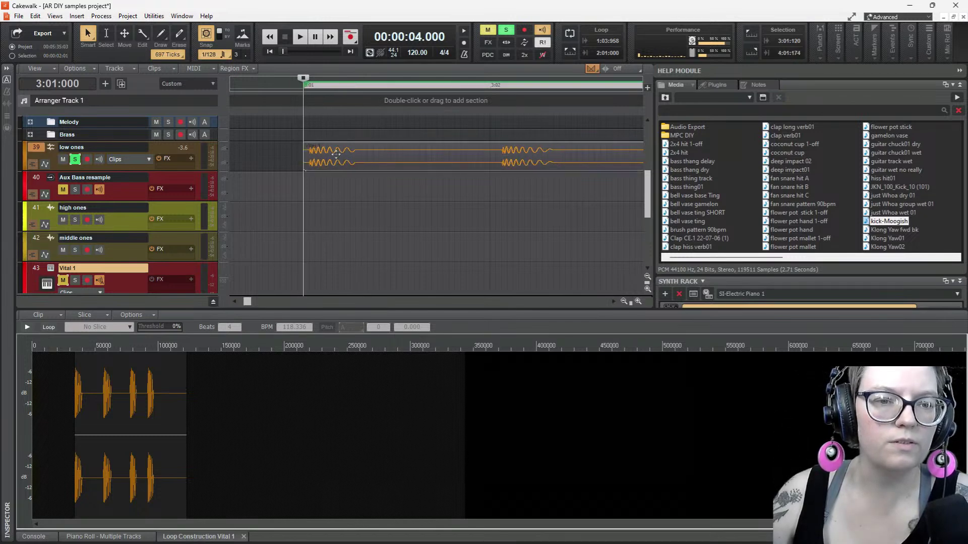
{"action": "left_click", "coordinate": [282, 194]}
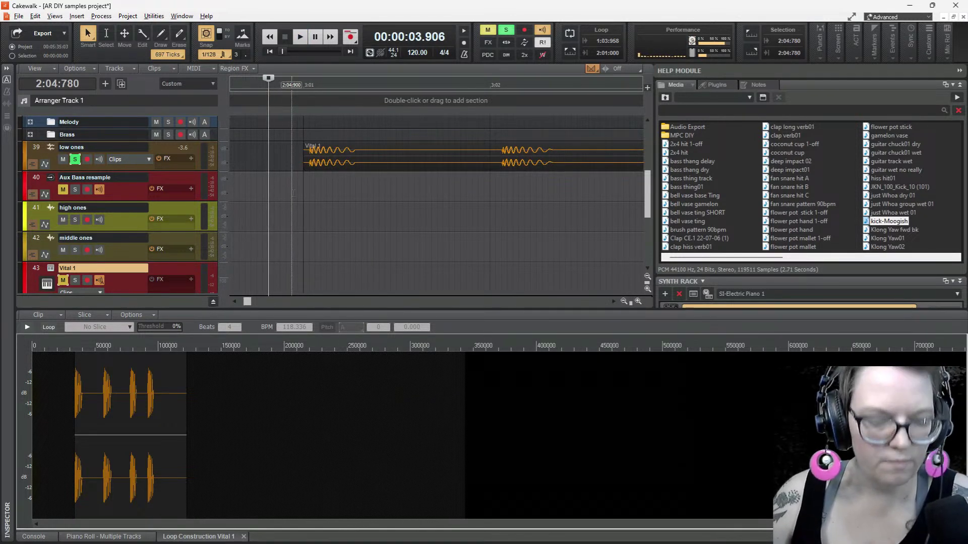
Finely trim the clip's start to the kick's attack, realign it to bar 3 and play it
{"action": "scroll", "coordinate": [292, 194], "scroll_direction": "up", "scroll_amount": 3}
{"action": "left_click_drag", "start_coordinate": [376, 151], "coordinate": [325, 164]}
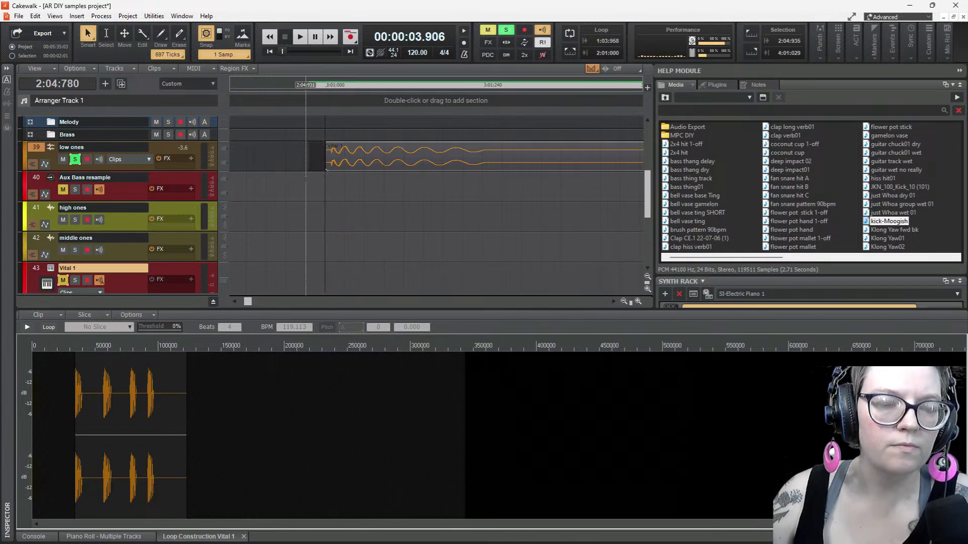
{"action": "key", "text": "space"}
{"action": "key", "text": "space"}
{"action": "scroll", "coordinate": [365, 187], "scroll_direction": "down", "scroll_amount": 3}
{"action": "key", "text": "space"}
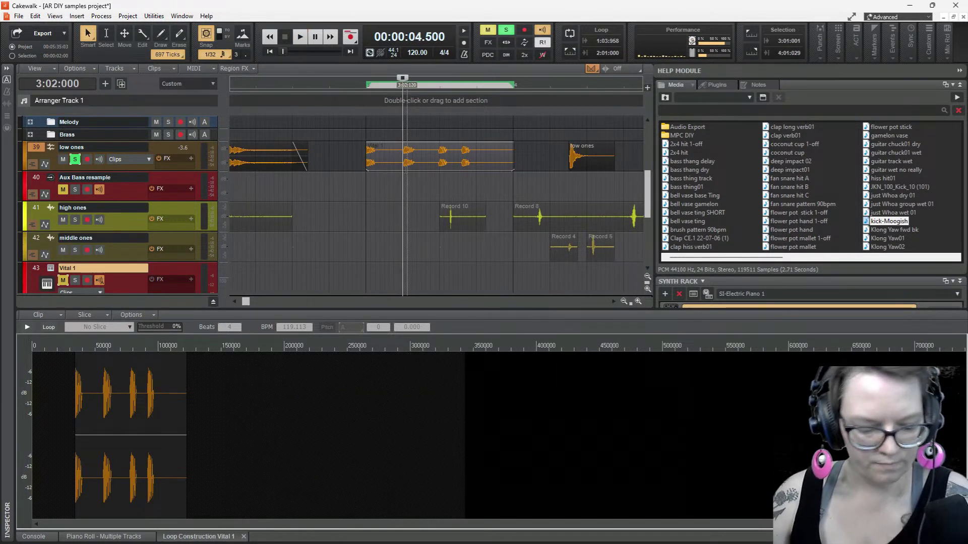
Split the Vital 1 clip after its first hit, delete the remaining hits and set the clip's end exactly to 3:02:000
{"action": "key", "text": "s"}
{"action": "key", "text": "Delete"}
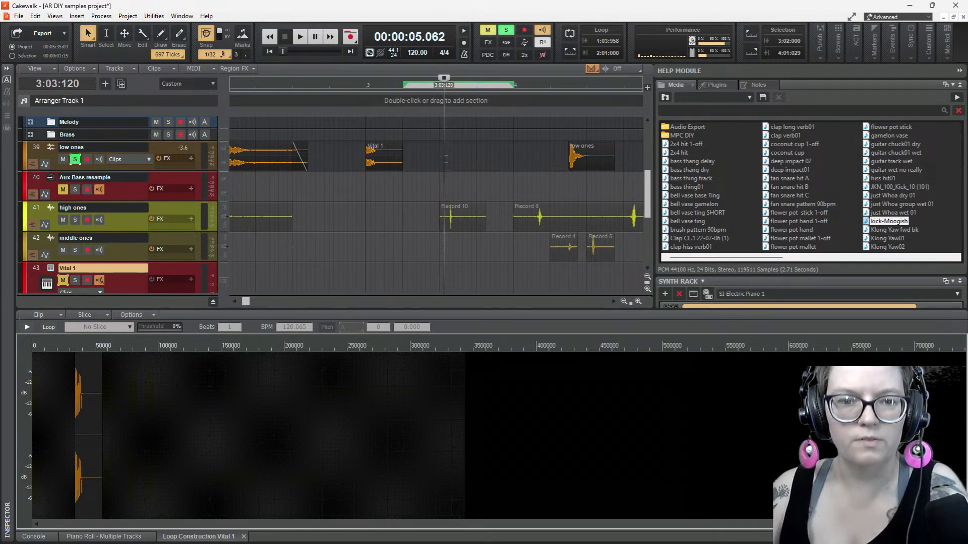
{"action": "left_click", "coordinate": [378, 154]}
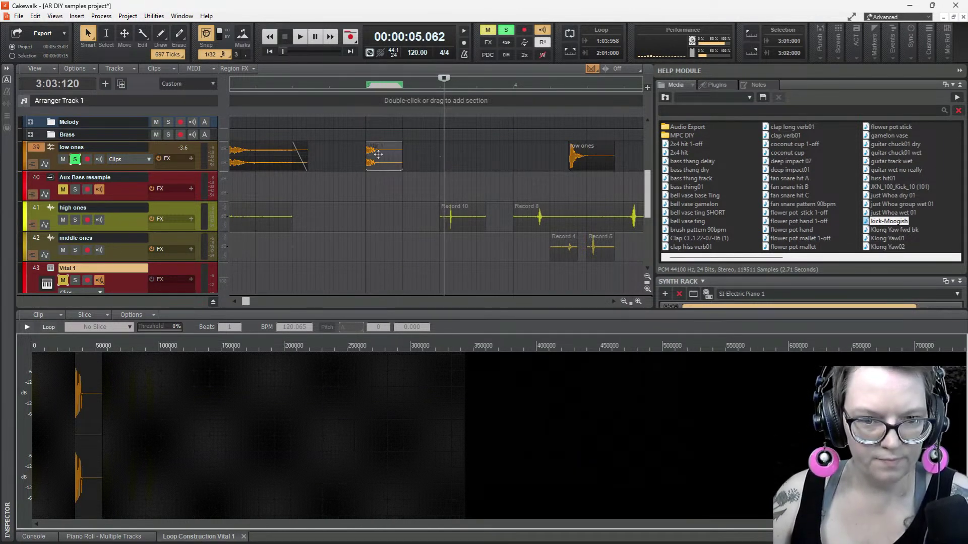
{"action": "scroll", "coordinate": [373, 171], "scroll_direction": "up", "scroll_amount": 2}
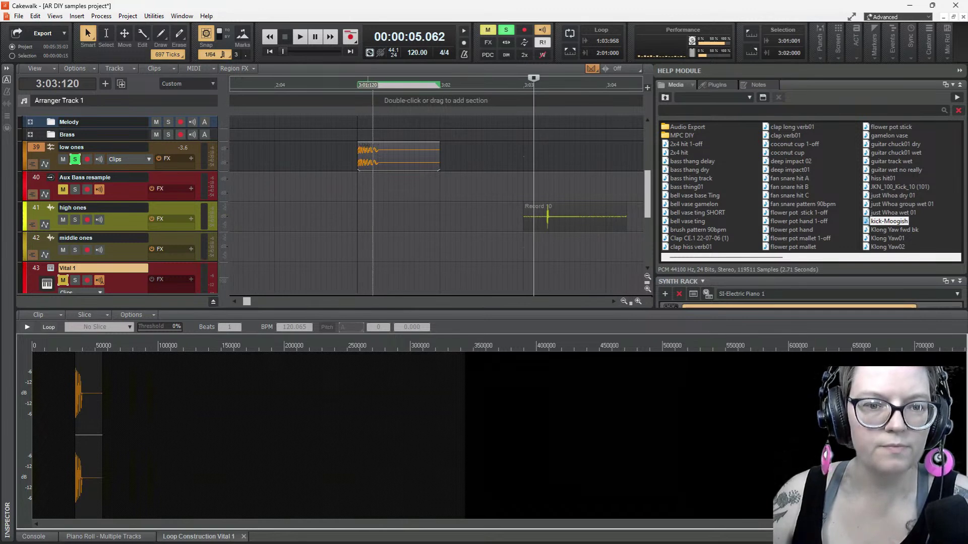
{"action": "mouse_move", "coordinate": [440, 156]}
{"action": "left_mouse_down"}
{"action": "mouse_move", "coordinate": [414, 154]}
{"action": "mouse_move", "coordinate": [440, 158]}
{"action": "left_mouse_up"}
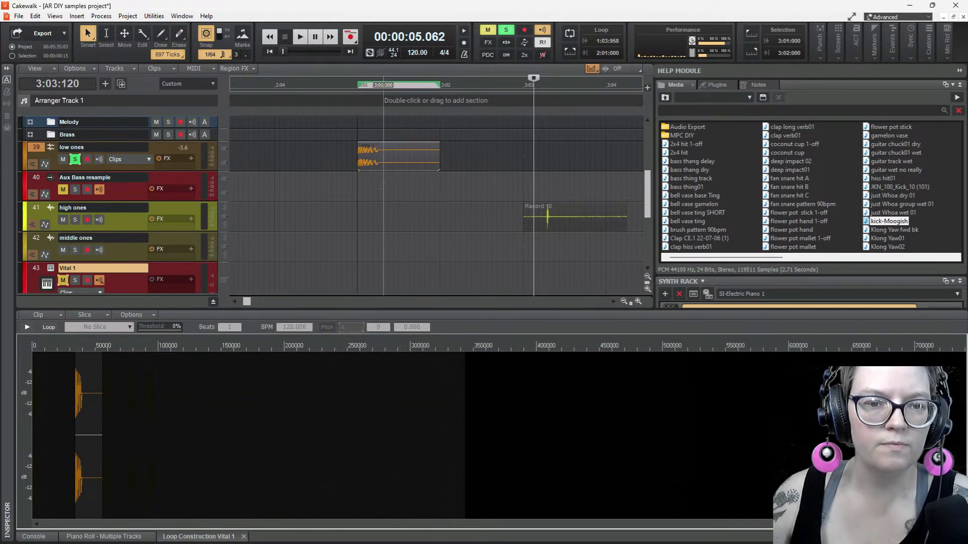
Play the single-hit Vital 1 clip from 3:01:000 to check how the trimmed kick sounds
{"action": "key", "text": "space"}
{"action": "key", "text": "space"}
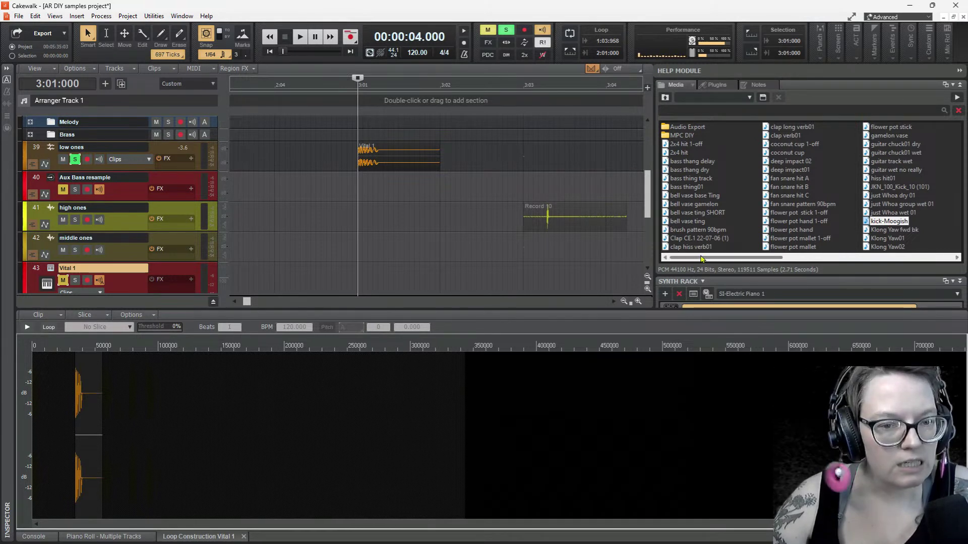
{"action": "key", "text": "space"}
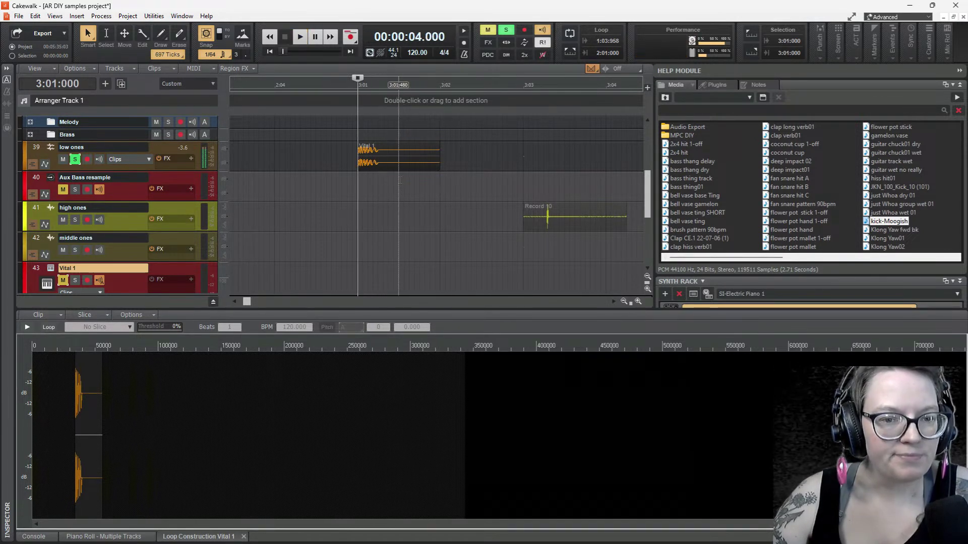
{"action": "key", "text": "space"}
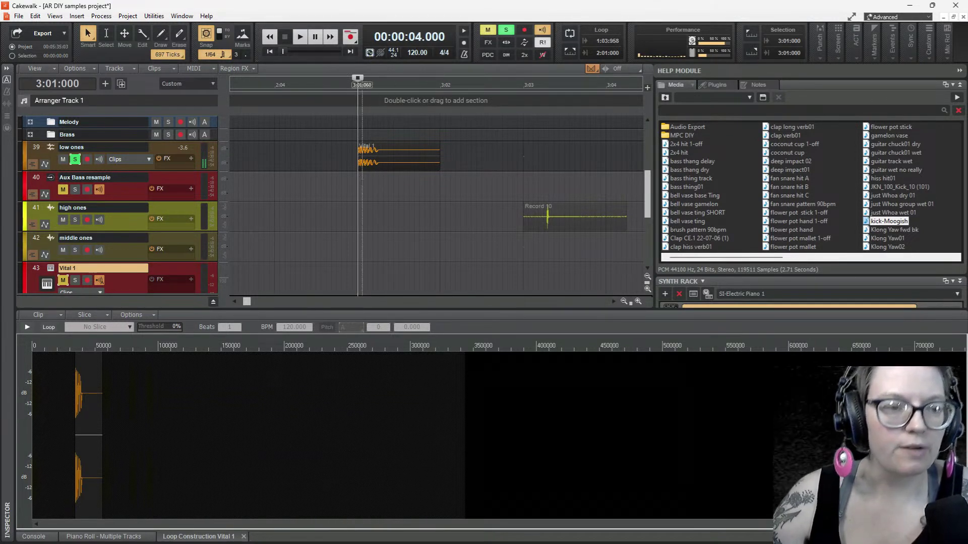
Bounce the single-hit Vital 1 clip to a new clip and enable groove-clip looping on it
{"action": "left_click", "coordinate": [376, 150]}
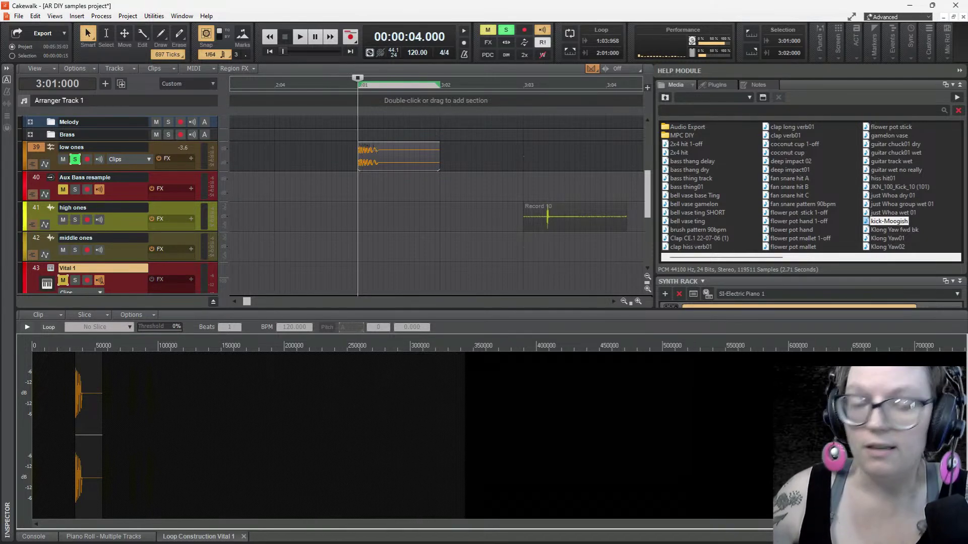
{"action": "right_click", "coordinate": [376, 150]}
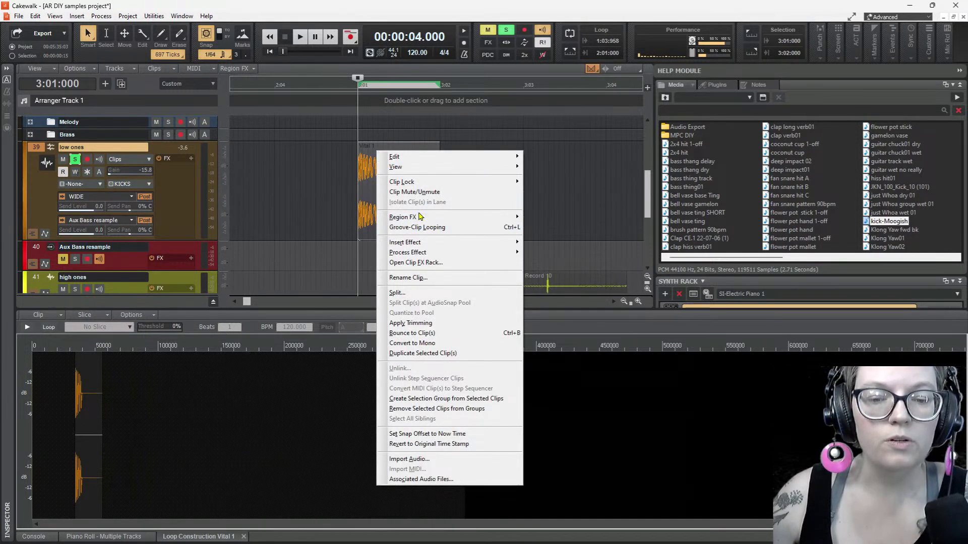
{"action": "left_click", "coordinate": [426, 333]}
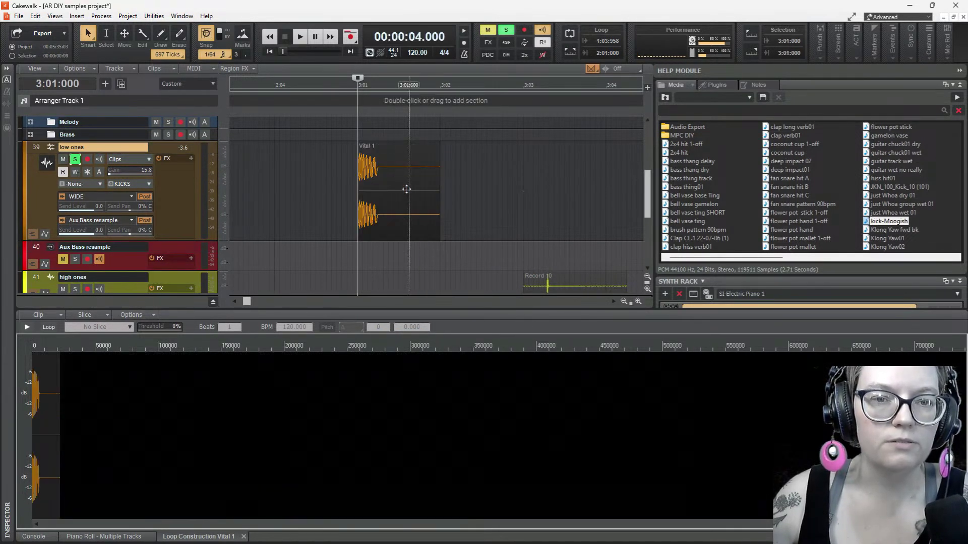
{"action": "left_click", "coordinate": [389, 165]}
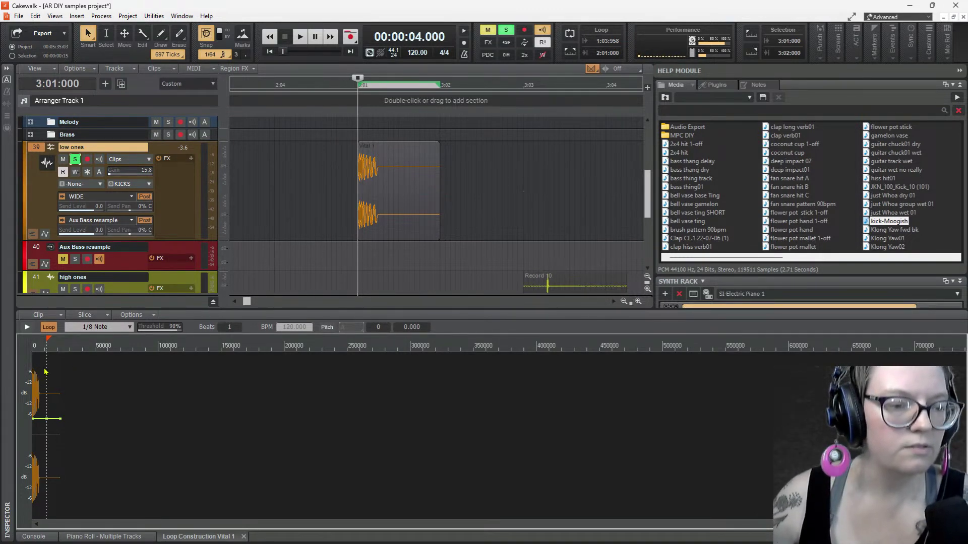
Save the loop as a Wave file named kick-Vital1 in the DIY Samples folder
{"action": "left_click", "coordinate": [44, 318]}
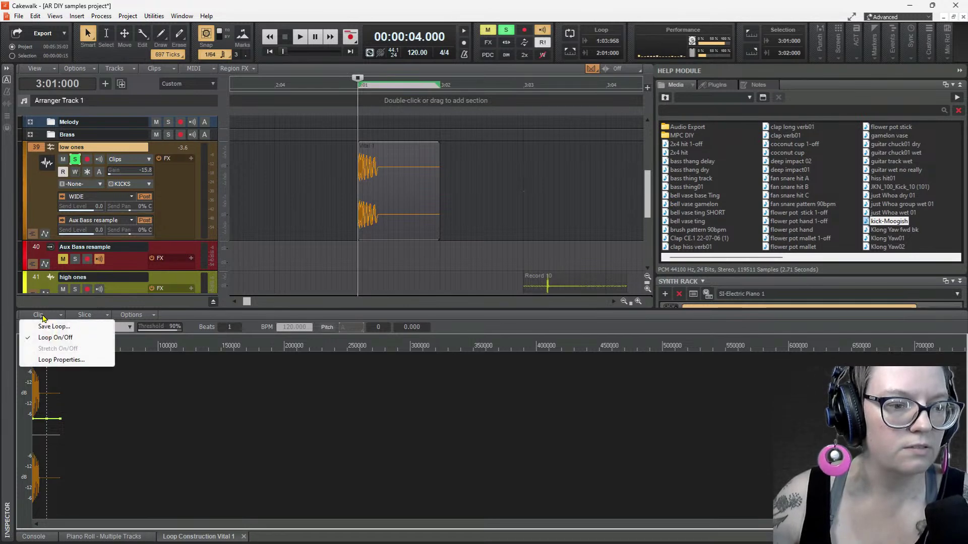
{"action": "left_click", "coordinate": [50, 326]}
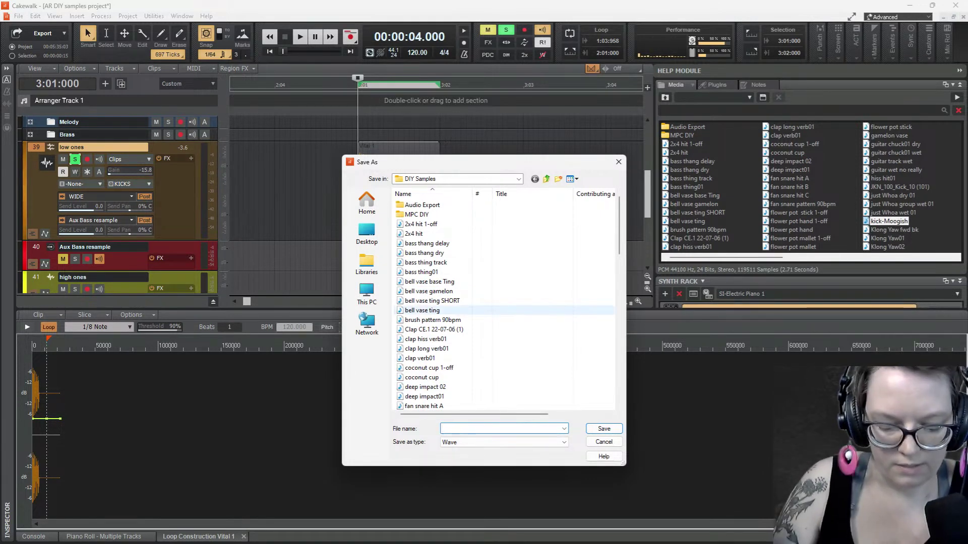
{"action": "type", "text": "kick"}
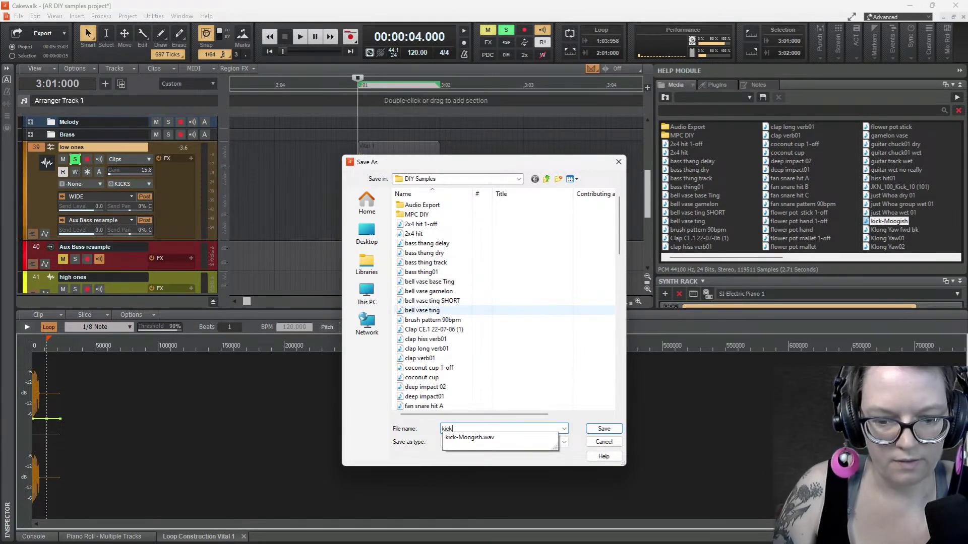
{"action": "type", "text": "-"}
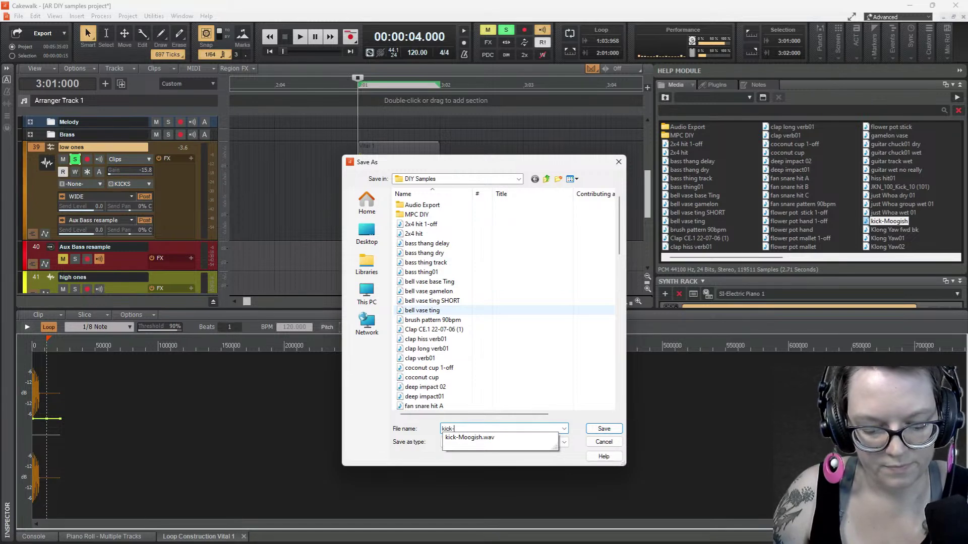
{"action": "type", "text": "Vital1"}
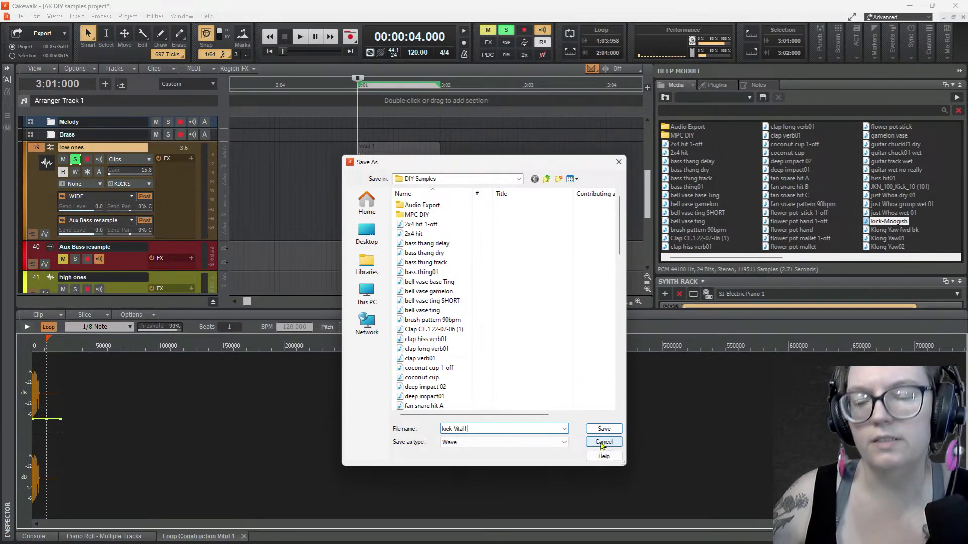
{"action": "left_click", "coordinate": [605, 430]}
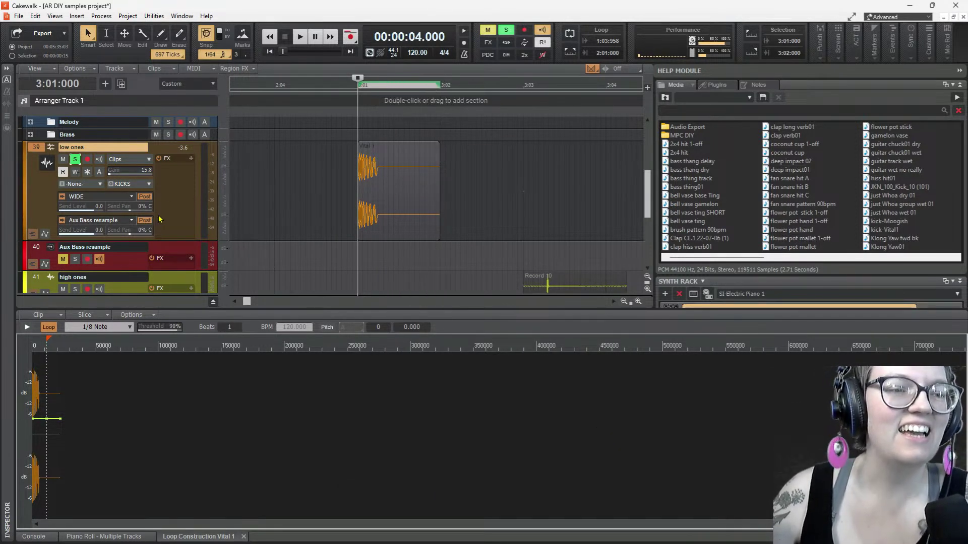
Open the Sitala sampler from the first Sitala 1 track, solo only that track and audition the sampler's first pad
{"action": "scroll", "coordinate": [281, 206], "scroll_direction": "up", "scroll_amount": 5}
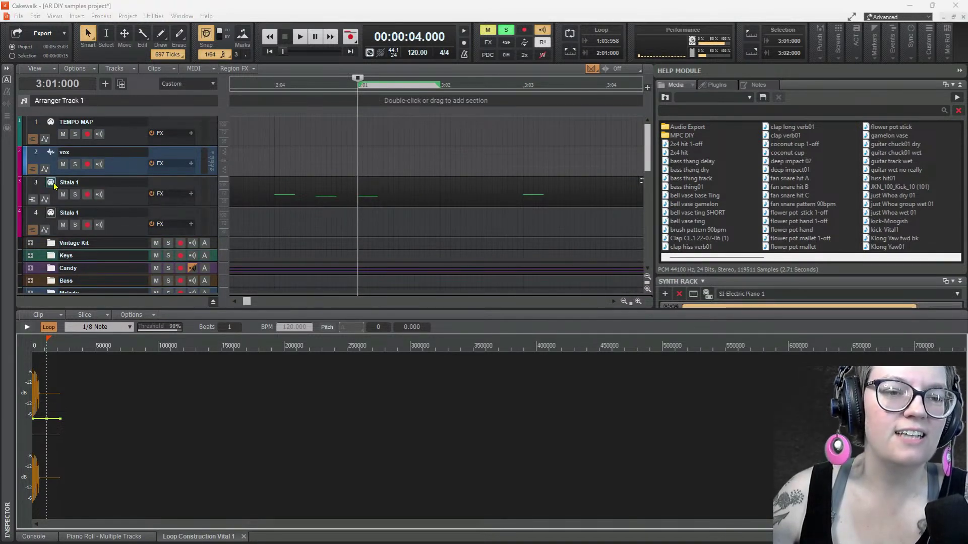
{"action": "double_click", "coordinate": [54, 184]}
{"action": "left_click_drag", "start_coordinate": [876, 173], "coordinate": [216, 130]}
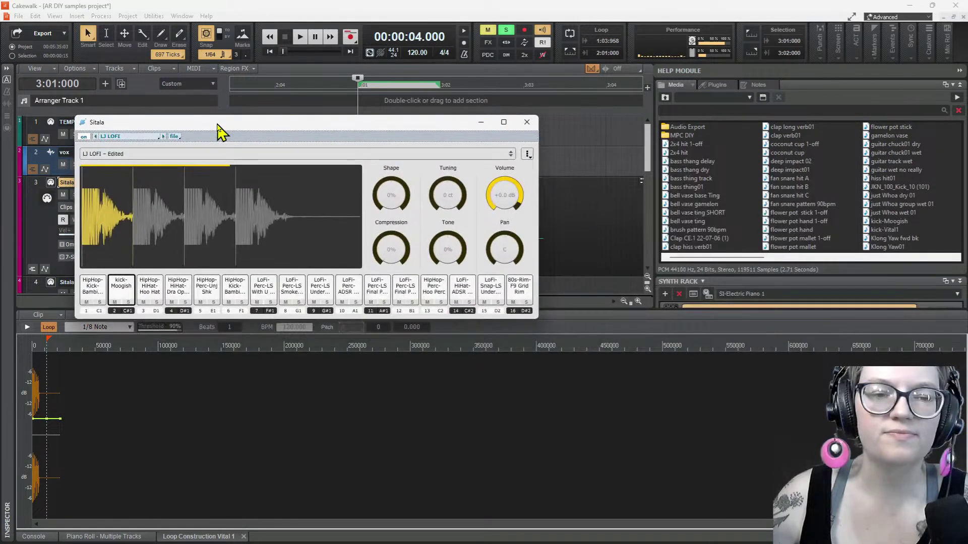
{"action": "left_click", "coordinate": [91, 291]}
{"action": "left_click_drag", "start_coordinate": [216, 126], "coordinate": [260, 230]}
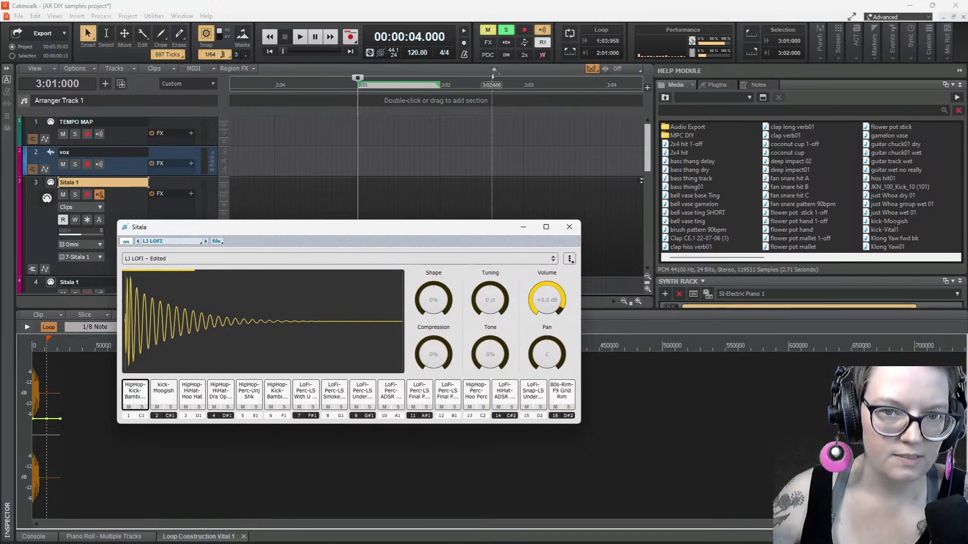
{"action": "left_click", "coordinate": [505, 30]}
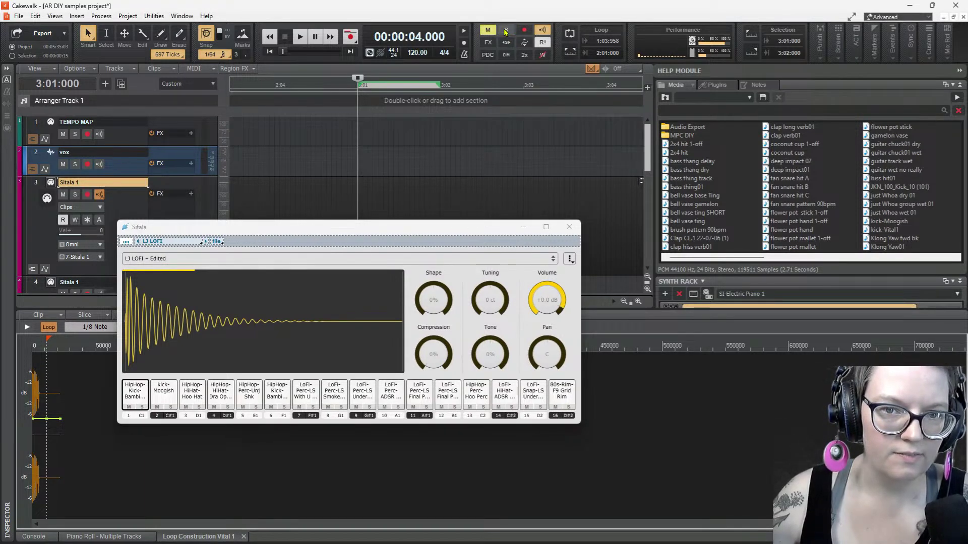
{"action": "left_click", "coordinate": [75, 194]}
{"action": "left_click", "coordinate": [141, 392]}
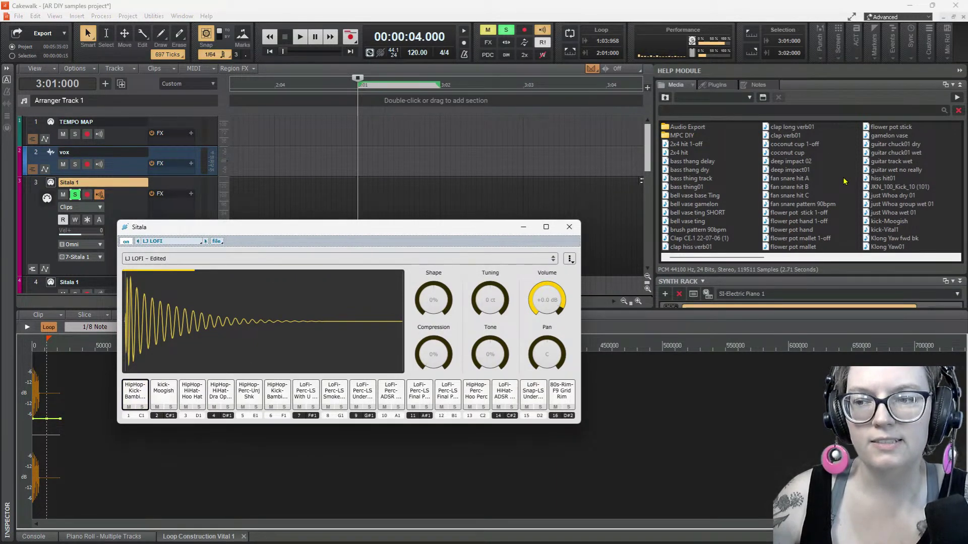
Load the kick-Vital1 sample onto Sitala's first pad, audition it against the kick-Moogish pad and close the sampler
{"action": "left_click", "coordinate": [885, 231]}
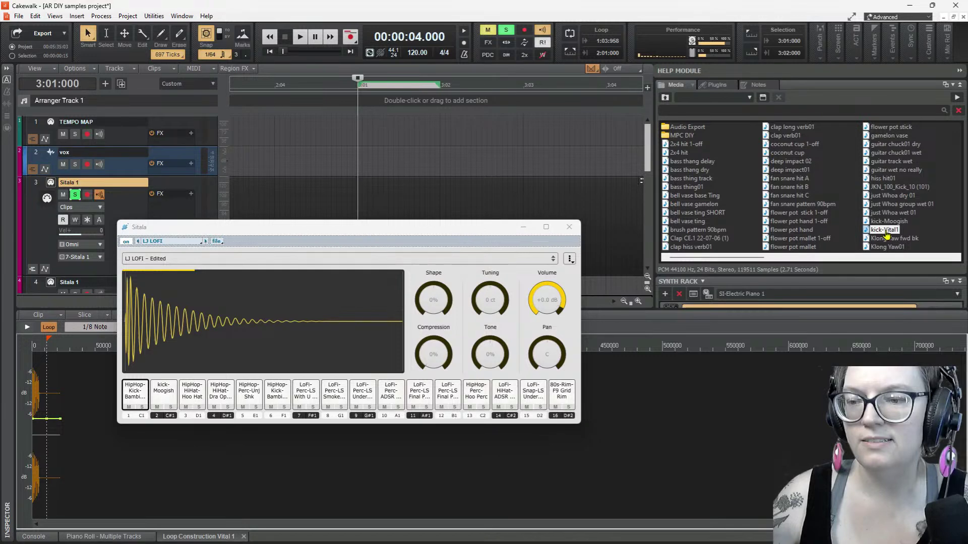
{"action": "left_click_drag", "start_coordinate": [887, 236], "coordinate": [137, 399]}
{"action": "left_click", "coordinate": [168, 399]}
{"action": "left_click", "coordinate": [141, 403]}
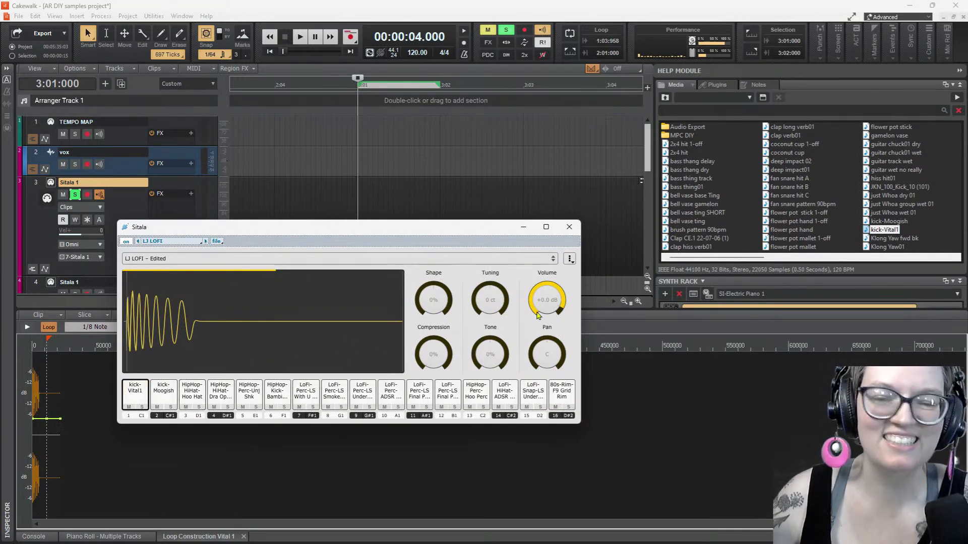
{"action": "left_click", "coordinate": [569, 228]}
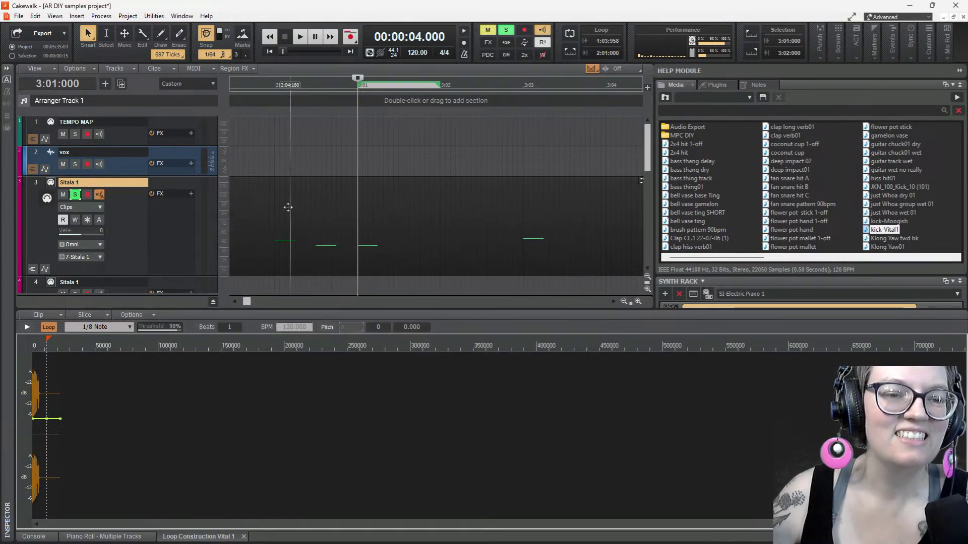
Play the soloed Sitala 1 pattern from the project start to hear the new kick in the beat
{"action": "scroll", "coordinate": [238, 201], "scroll_direction": "down", "scroll_amount": 1}
{"action": "scroll", "coordinate": [242, 202], "scroll_direction": "up", "scroll_amount": 1}
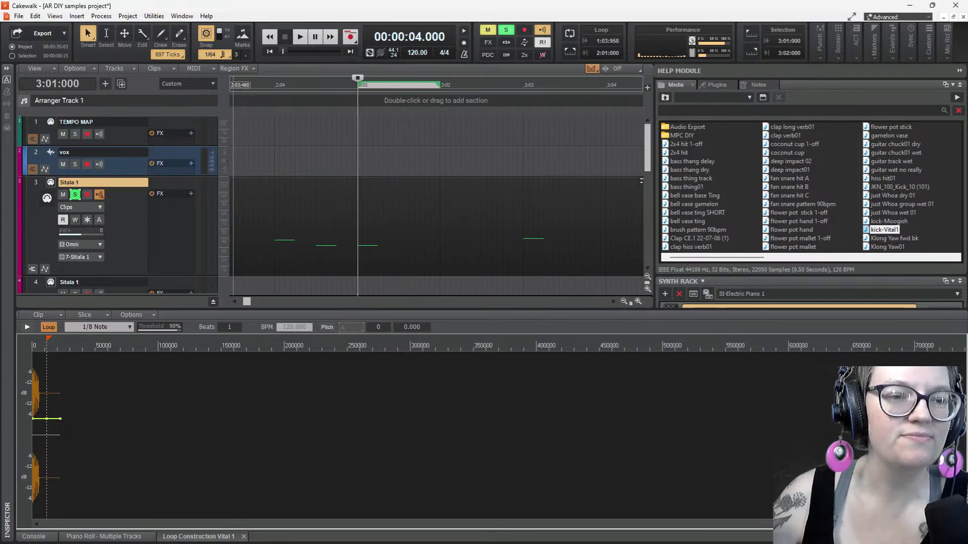
{"action": "left_click_drag", "start_coordinate": [356, 78], "coordinate": [418, 78]}
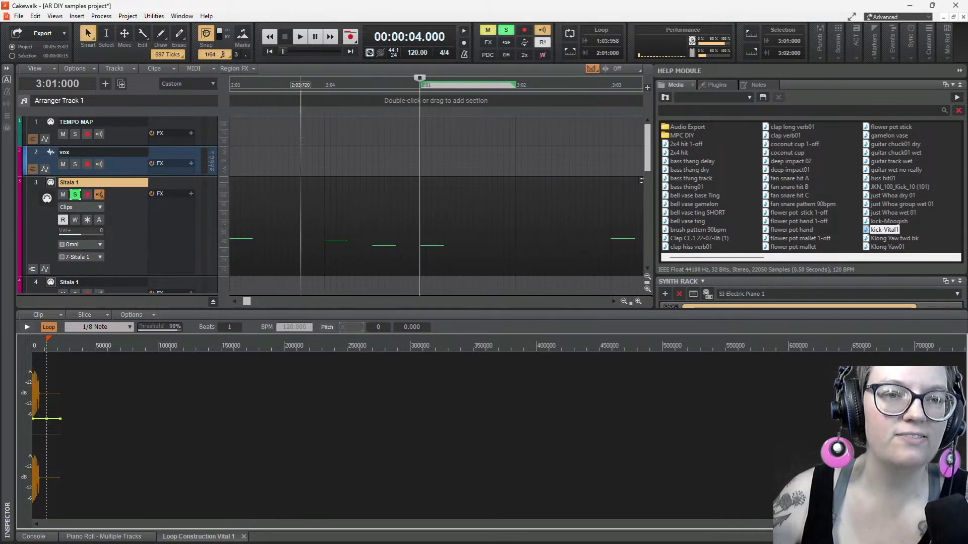
{"action": "left_click", "coordinate": [271, 51]}
{"action": "key", "text": "space"}
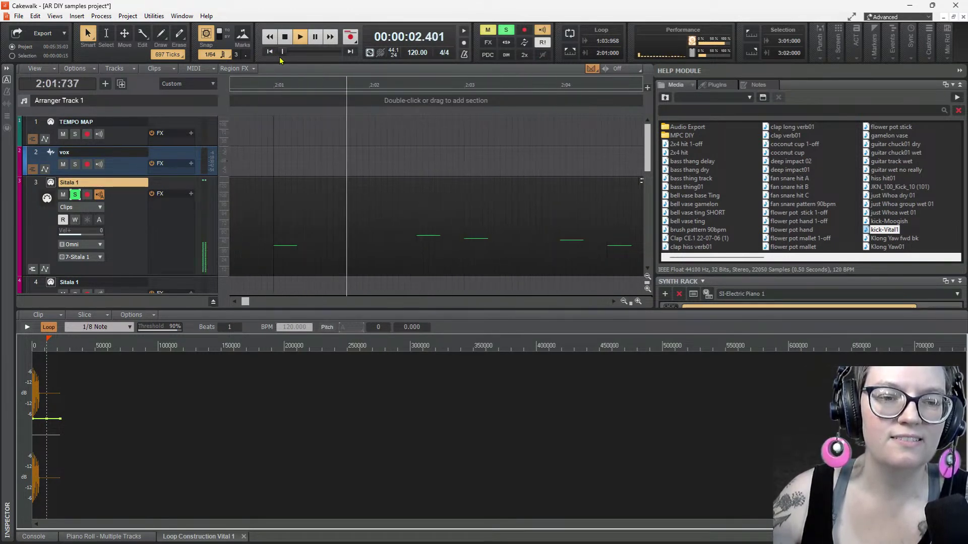
{"action": "key", "text": "space"}
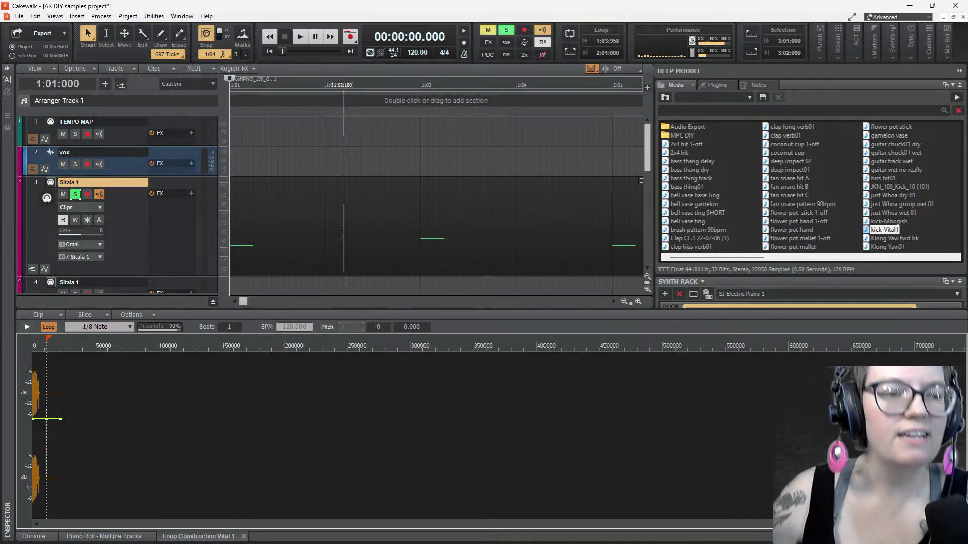
Unsolo the Sitala 1 track and shrink the Loop Construction pane to give the track view more height
{"action": "scroll", "coordinate": [182, 183], "scroll_direction": "down", "scroll_amount": 2}
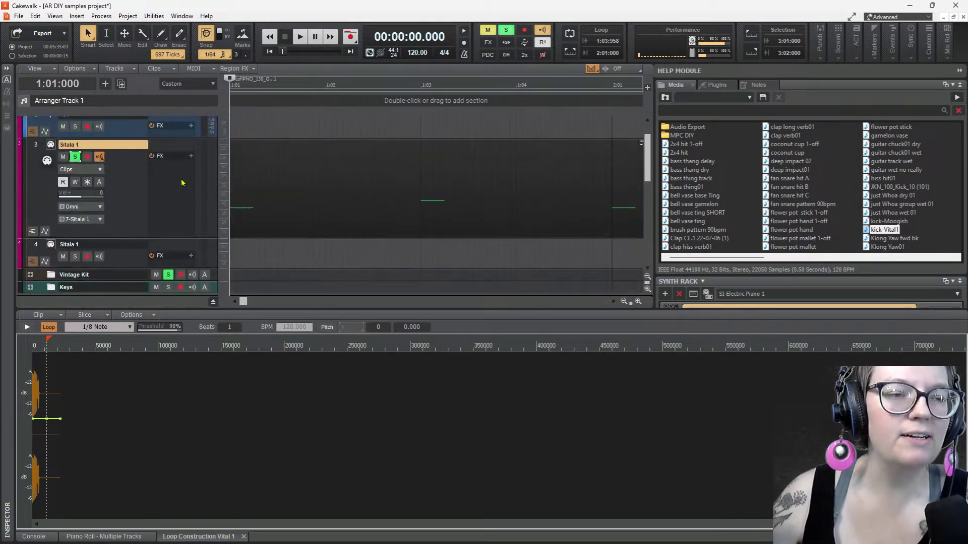
{"action": "left_click", "coordinate": [74, 157]}
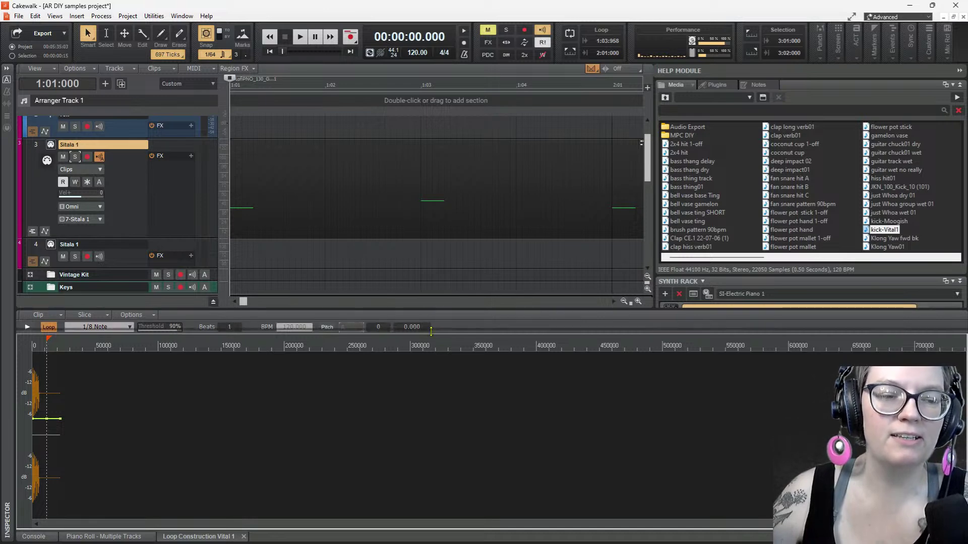
{"action": "left_click_drag", "start_coordinate": [425, 309], "coordinate": [448, 426]}
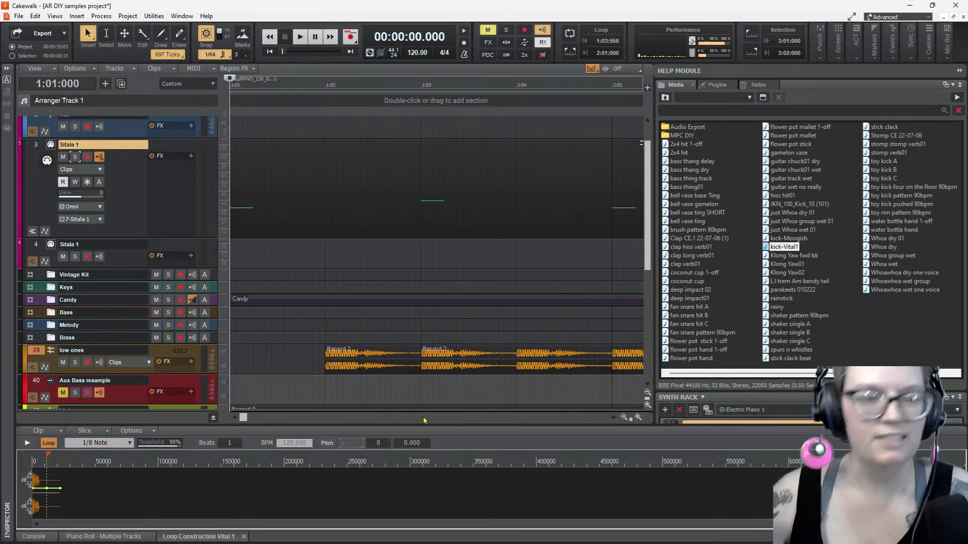
{"action": "scroll", "coordinate": [389, 323], "scroll_direction": "down", "scroll_amount": 4}
{"action": "scroll", "coordinate": [325, 237], "scroll_direction": "up", "scroll_amount": 2}
{"action": "scroll", "coordinate": [324, 237], "scroll_direction": "up", "scroll_amount": 4}
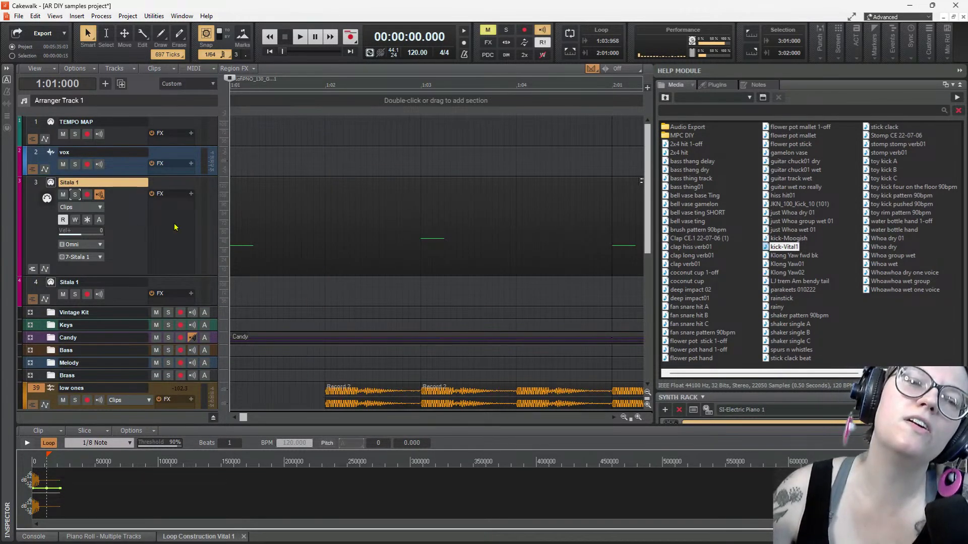
Reopen the Sitala sampler, move it over the track view and audition the HipHop hi-hat on pad 4
{"action": "left_click", "coordinate": [51, 184]}
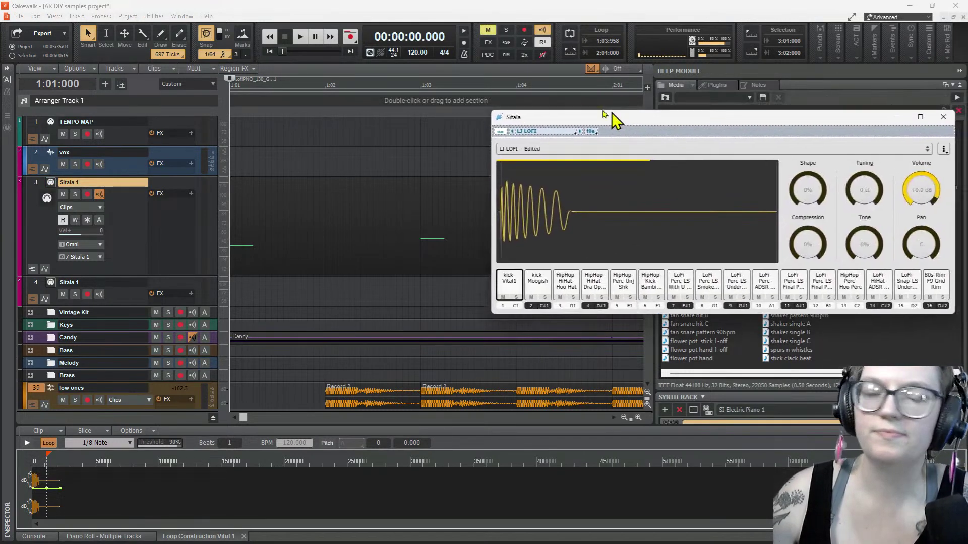
{"action": "left_click_drag", "start_coordinate": [620, 122], "coordinate": [324, 67]}
{"action": "left_click", "coordinate": [307, 236]}
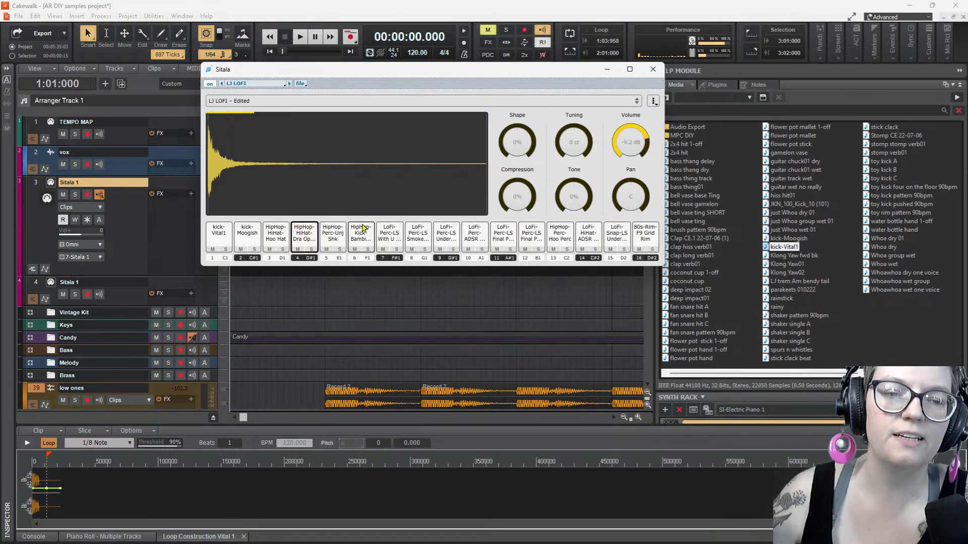
Solo the Sitala 1 track, play the pattern from the project start, audition pad 11 and close the sampler
{"action": "left_click", "coordinate": [76, 196]}
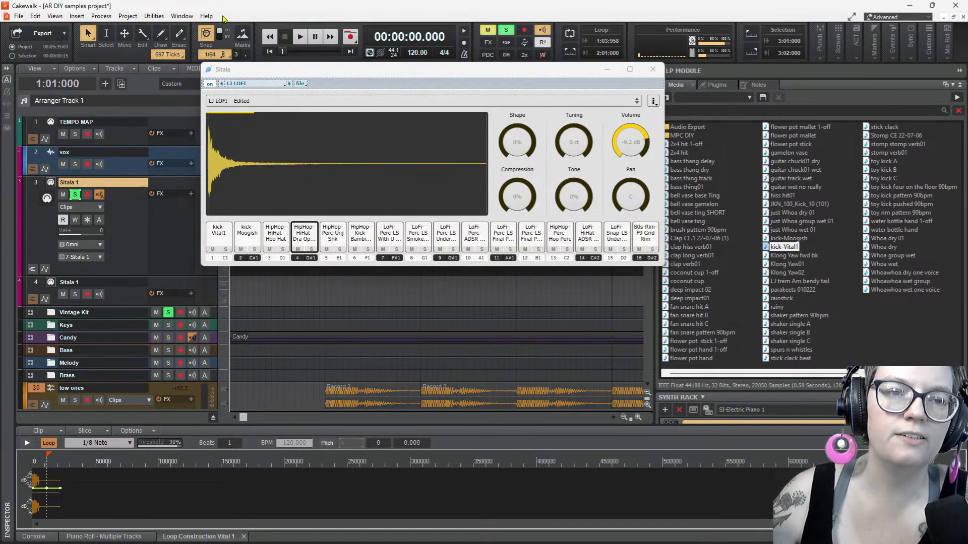
{"action": "left_click", "coordinate": [304, 37]}
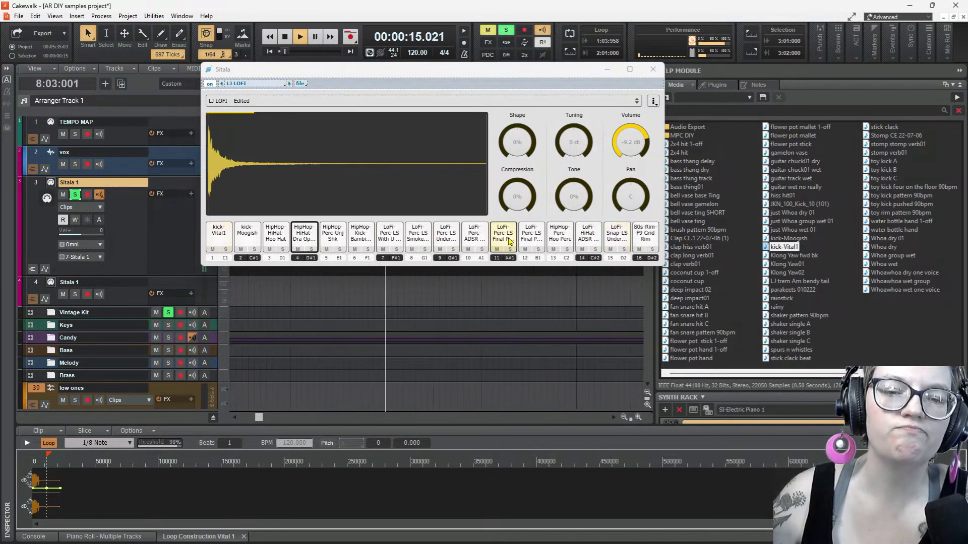
{"action": "key", "text": "space"}
{"action": "left_click", "coordinate": [504, 236]}
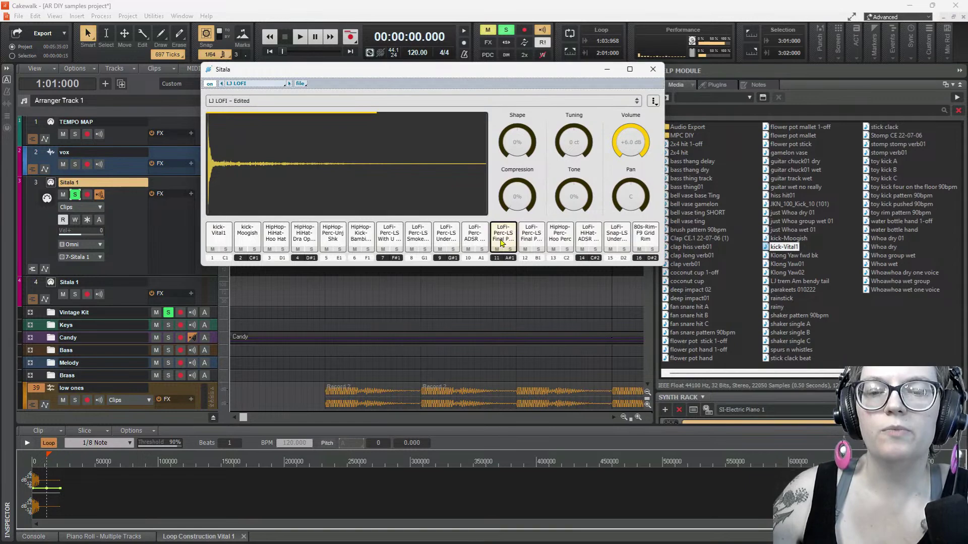
{"action": "left_click", "coordinate": [653, 70]}
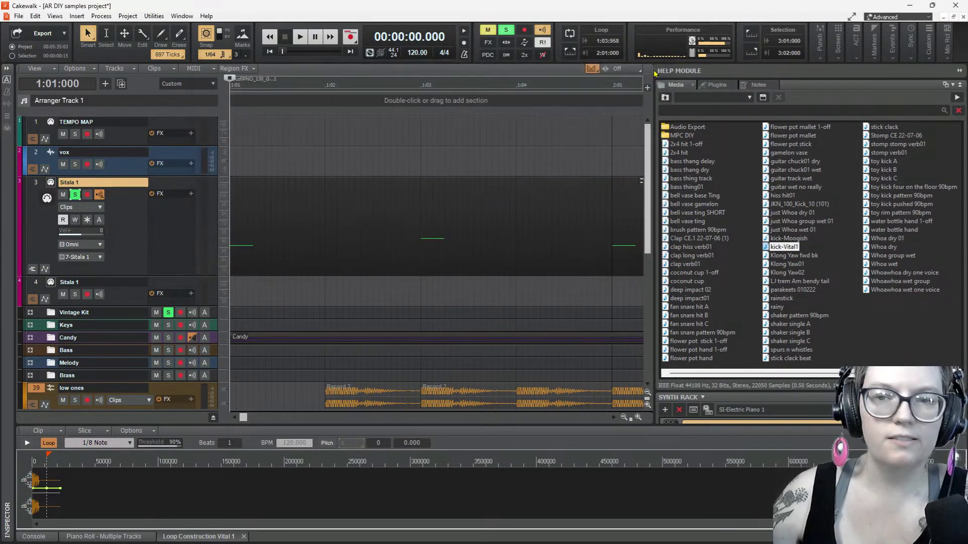
Expand the middle ones track and place the playhead at 4:02:000, at the start of its first clips
{"action": "scroll", "coordinate": [201, 309], "scroll_direction": "down", "scroll_amount": 5}
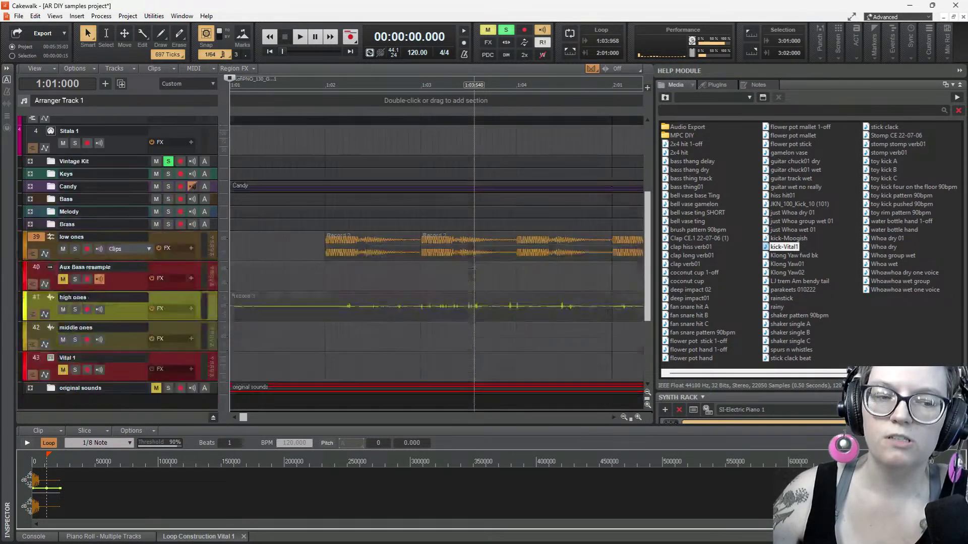
{"action": "double_click", "coordinate": [130, 308]}
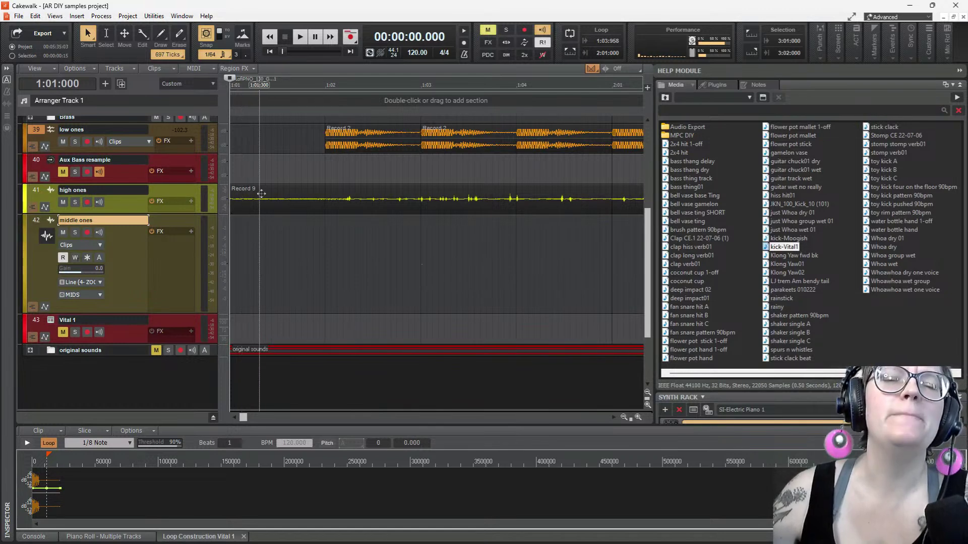
{"action": "left_click", "coordinate": [325, 233]}
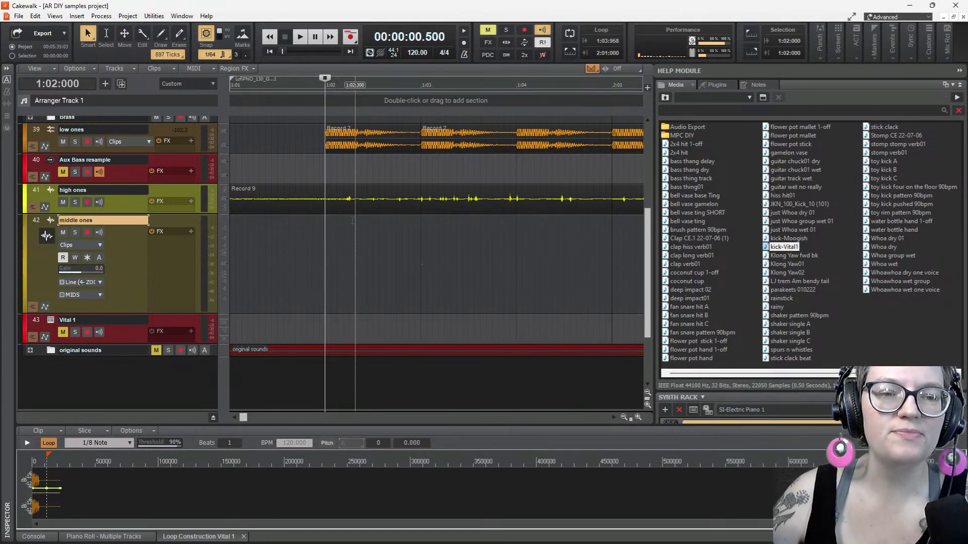
{"action": "scroll", "coordinate": [353, 220], "scroll_direction": "down", "scroll_amount": 3}
{"action": "scroll", "coordinate": [352, 220], "scroll_direction": "up", "scroll_amount": 3}
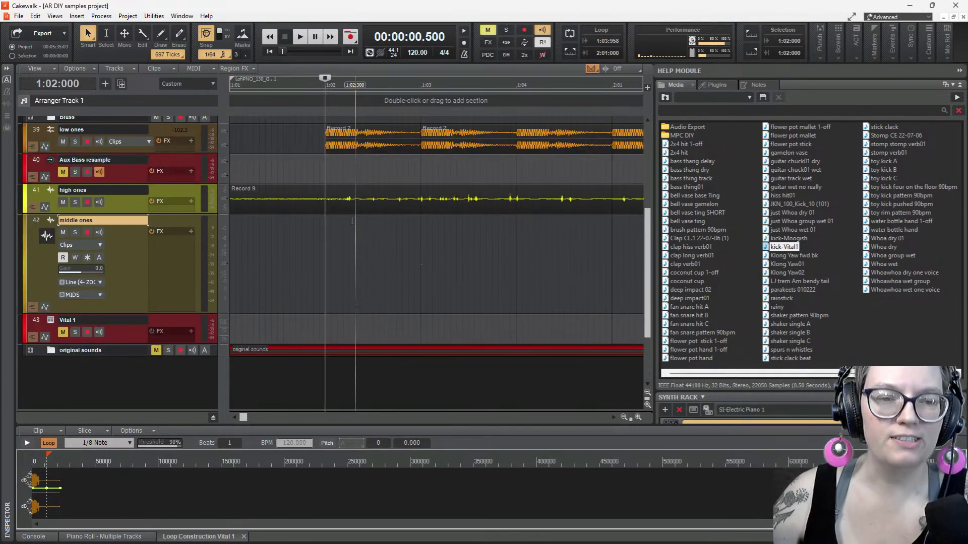
{"action": "scroll", "coordinate": [353, 220], "scroll_direction": "down", "scroll_amount": 10}
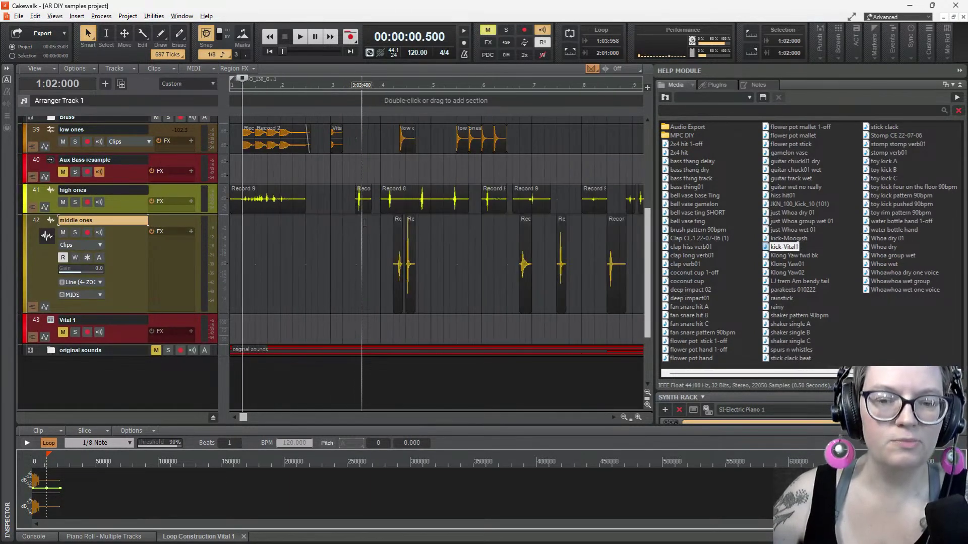
{"action": "left_click", "coordinate": [302, 280]}
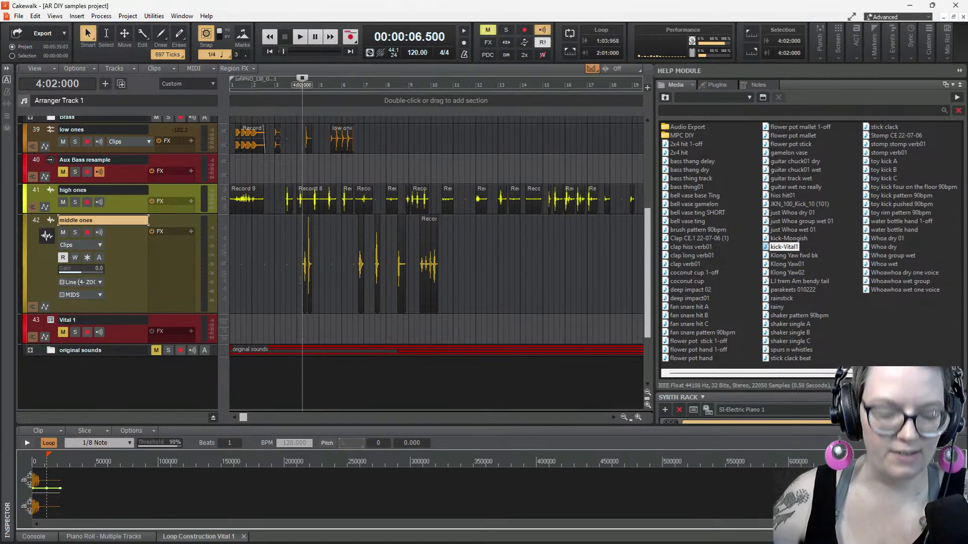
{"action": "scroll", "coordinate": [178, 238], "scroll_direction": "up", "scroll_amount": 4}
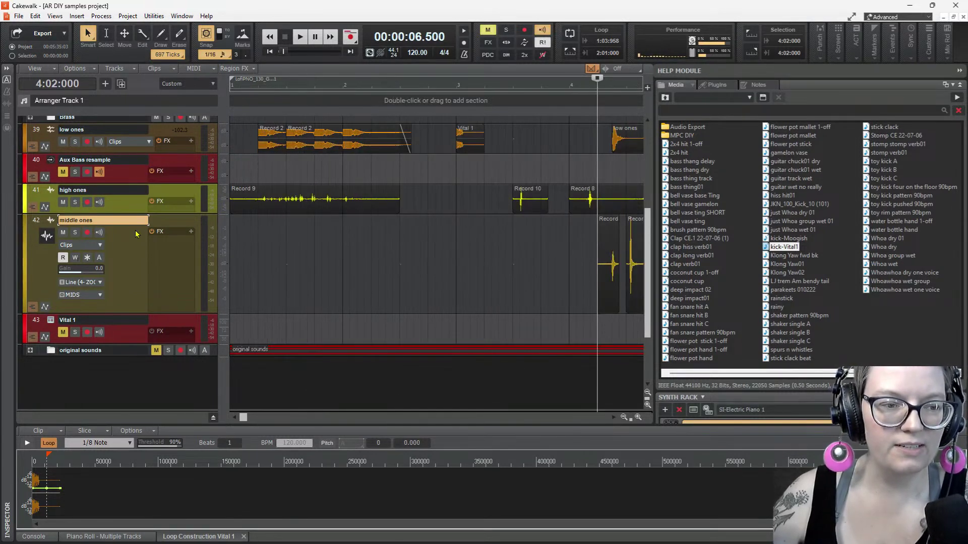
Solo the middle ones track and audition its clips from 4:02:000 and from 6:04:000
{"action": "left_click", "coordinate": [75, 233]}
{"action": "key", "text": "space"}
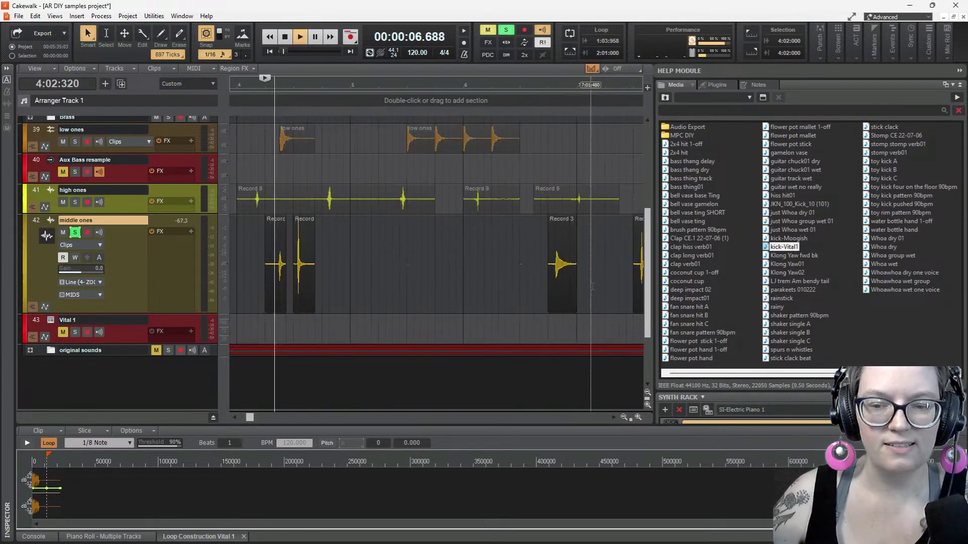
{"action": "key", "text": "space"}
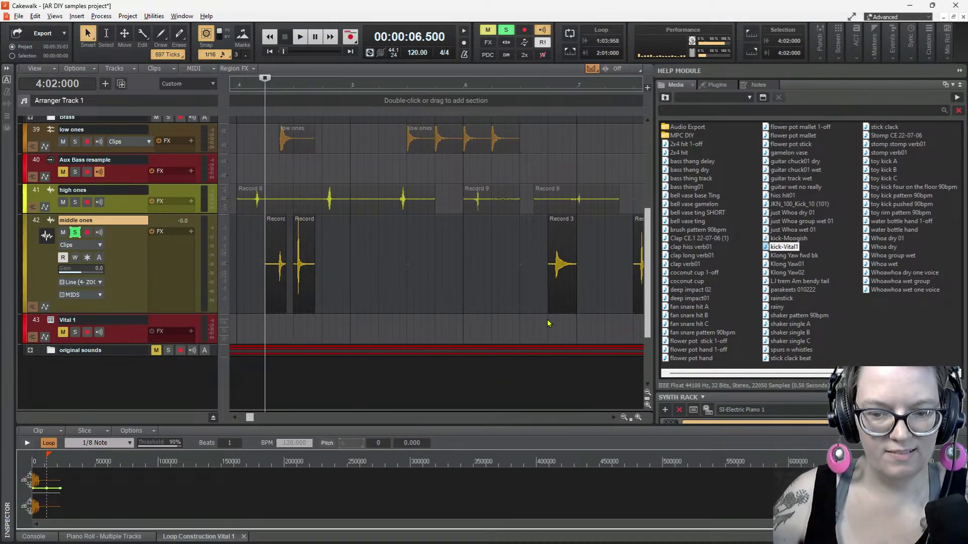
{"action": "key", "text": "space"}
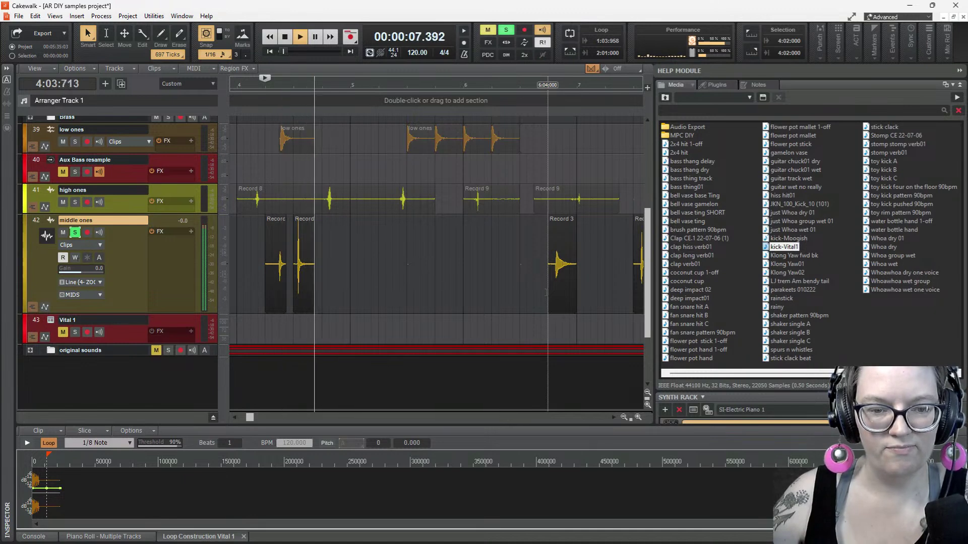
{"action": "left_click", "coordinate": [546, 292]}
{"action": "key", "text": "space"}
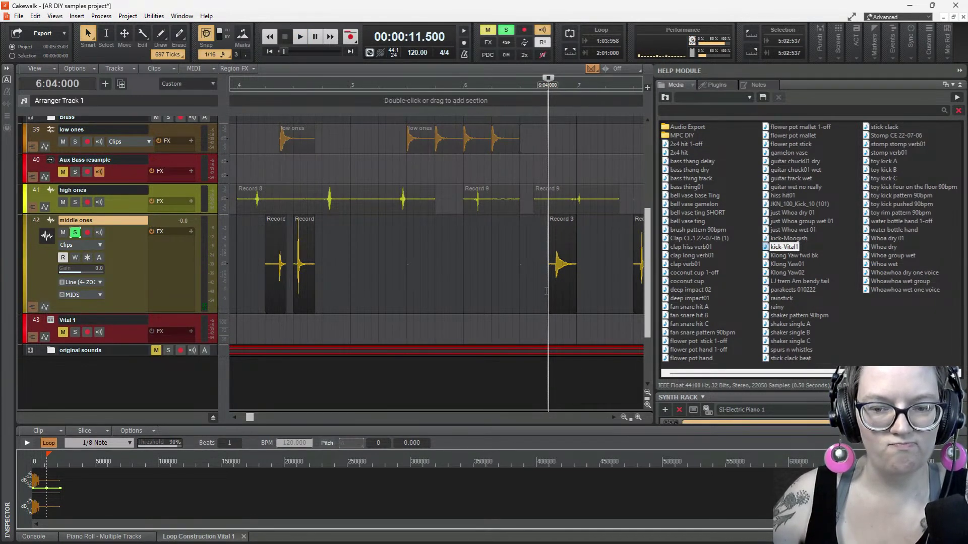
{"action": "key", "text": "space"}
{"action": "key", "text": "space"}
Move the four later clips on the middle ones track earlier so they closely follow the first two clips
{"action": "scroll", "coordinate": [547, 292], "scroll_direction": "right", "scroll_amount": 4}
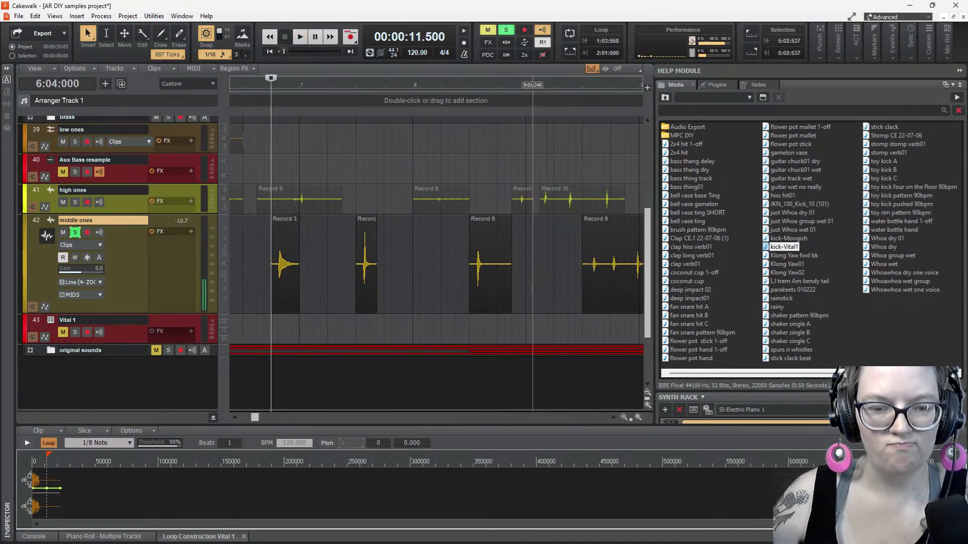
{"action": "scroll", "coordinate": [451, 268], "scroll_direction": "down", "scroll_amount": 3}
{"action": "left_click_drag", "start_coordinate": [530, 266], "coordinate": [278, 279]}
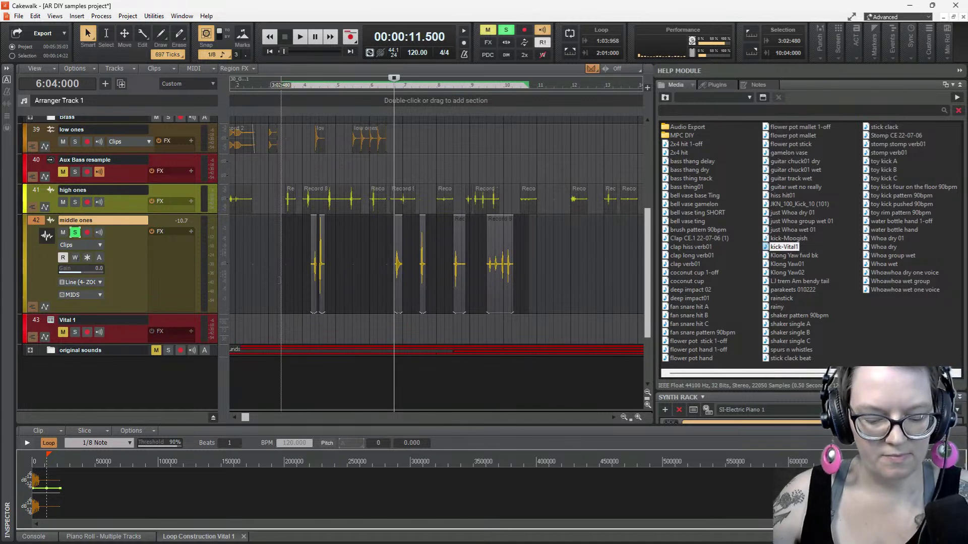
{"action": "left_click", "coordinate": [382, 267]}
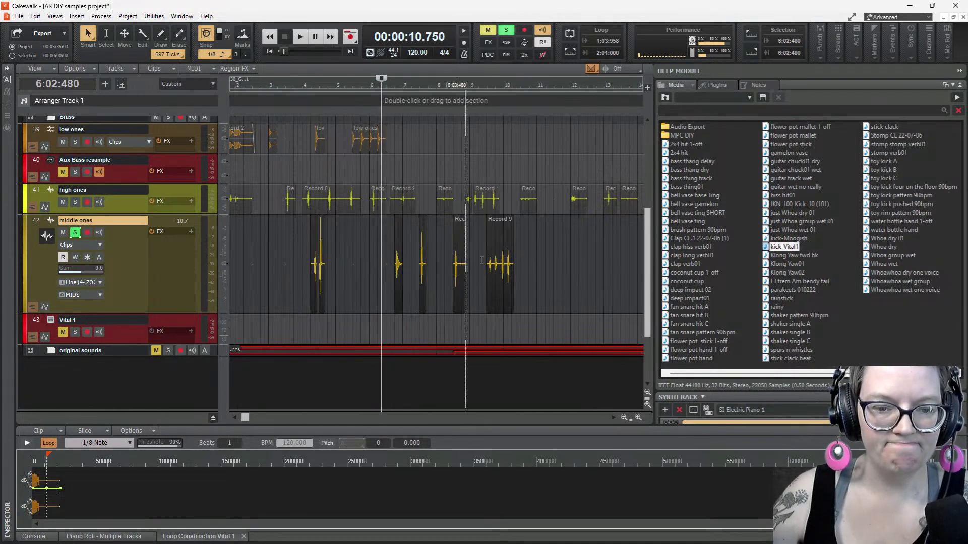
{"action": "left_click_drag", "start_coordinate": [519, 258], "coordinate": [335, 247]}
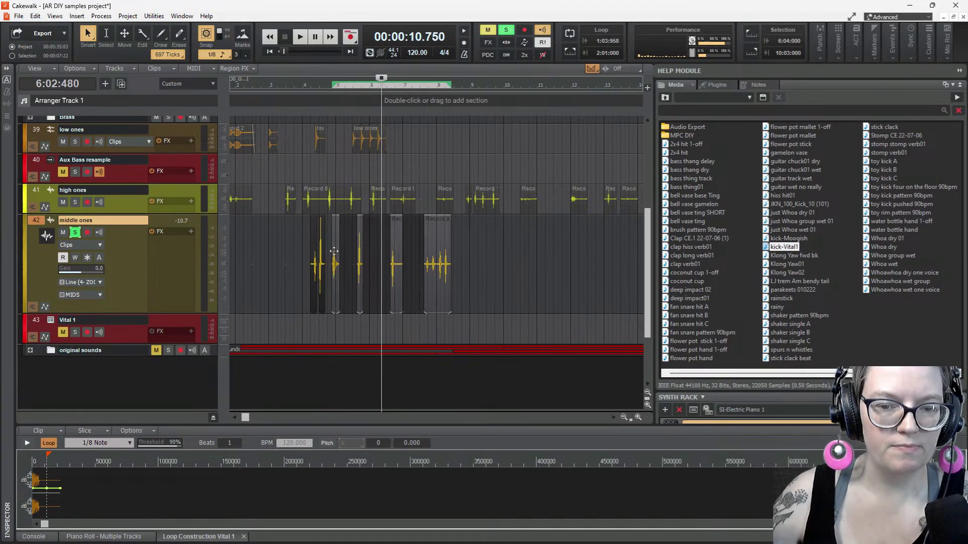
Close the remaining gaps between the middle ones clips and bounce them into a single clip from 4:02:000 to 7:02:240
{"action": "left_click", "coordinate": [442, 284]}
{"action": "scroll", "coordinate": [472, 284], "scroll_direction": "down", "scroll_amount": 3}
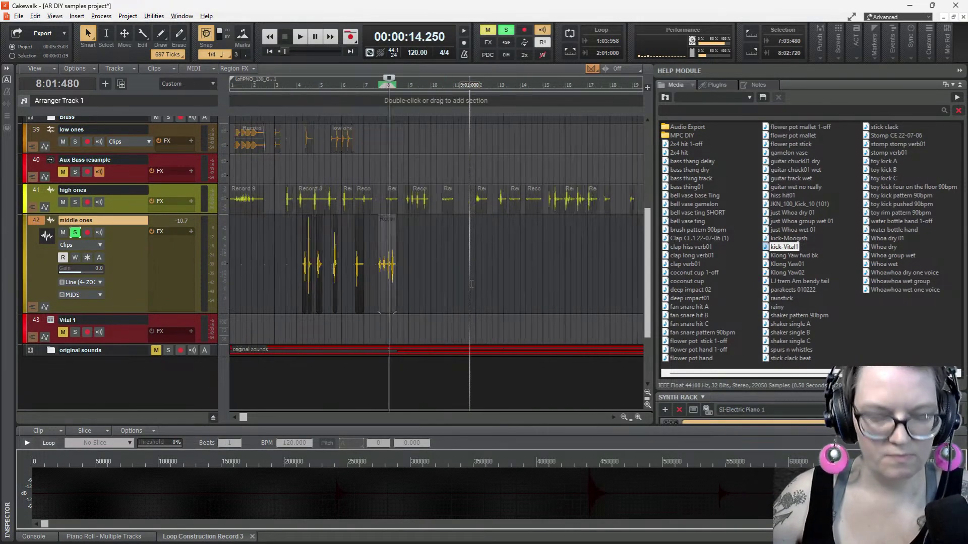
{"action": "scroll", "coordinate": [472, 284], "scroll_direction": "up", "scroll_amount": 4}
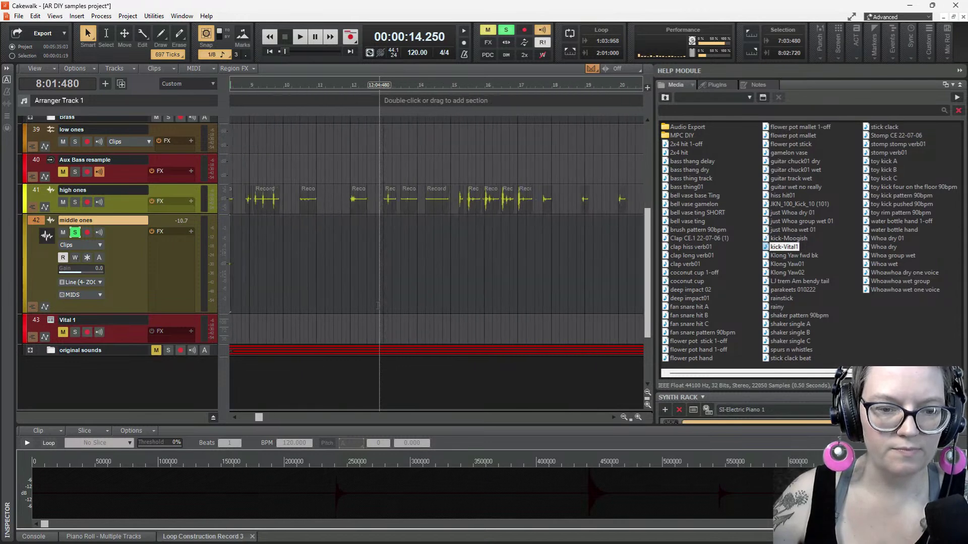
{"action": "scroll", "coordinate": [377, 305], "scroll_direction": "left", "scroll_amount": 1}
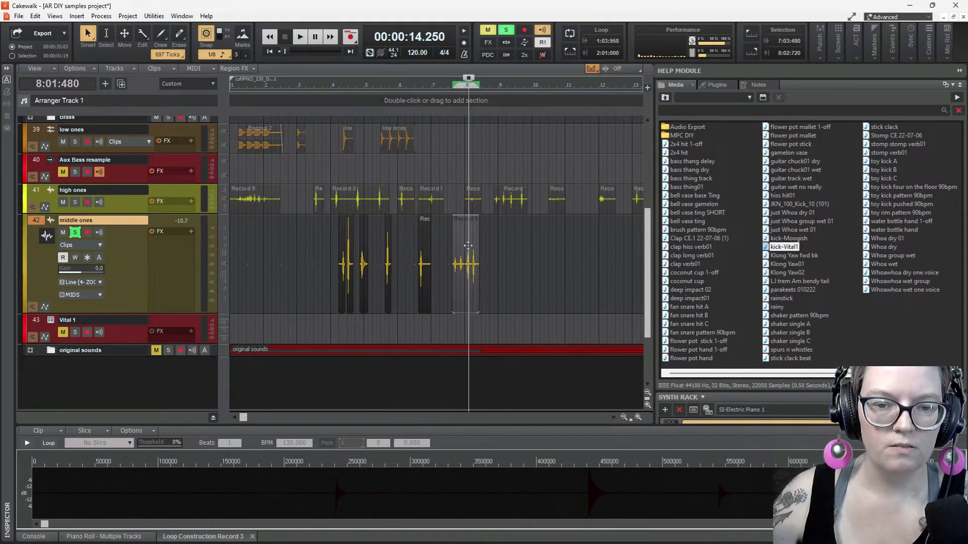
{"action": "left_click_drag", "start_coordinate": [454, 249], "coordinate": [339, 261]}
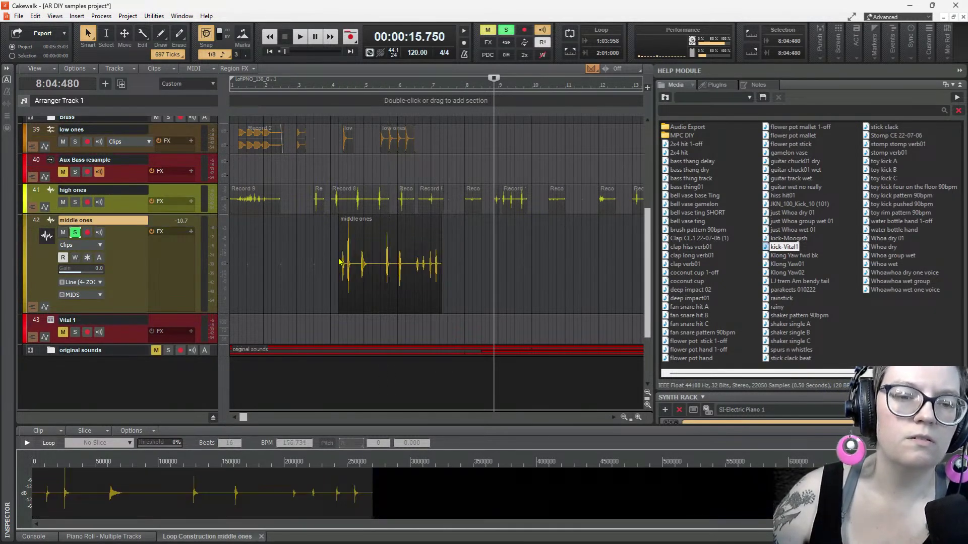
Try normalizing the bounced middle ones clip to -5.0 dB with the nice boost preset
{"action": "left_click", "coordinate": [364, 247]}
{"action": "key", "text": "shift+n"}
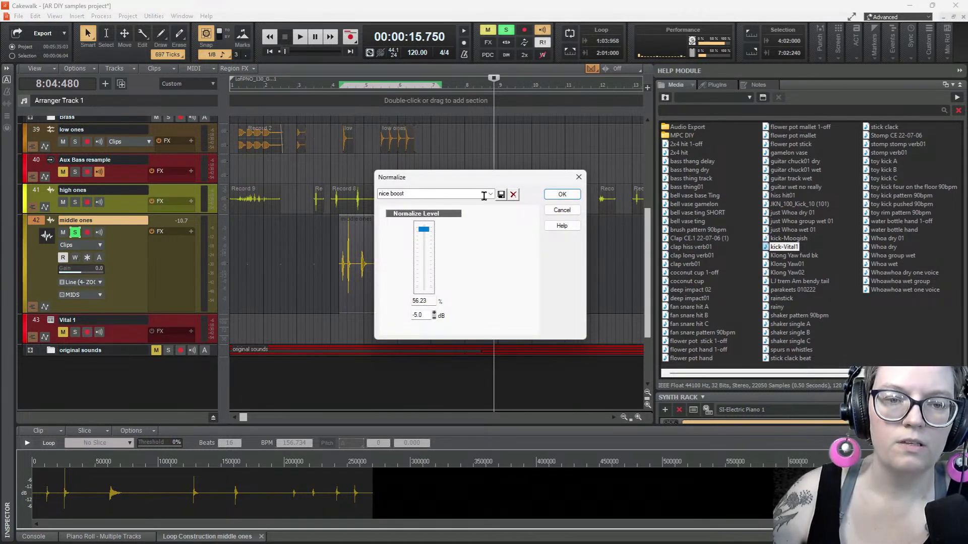
{"action": "left_click", "coordinate": [562, 195]}
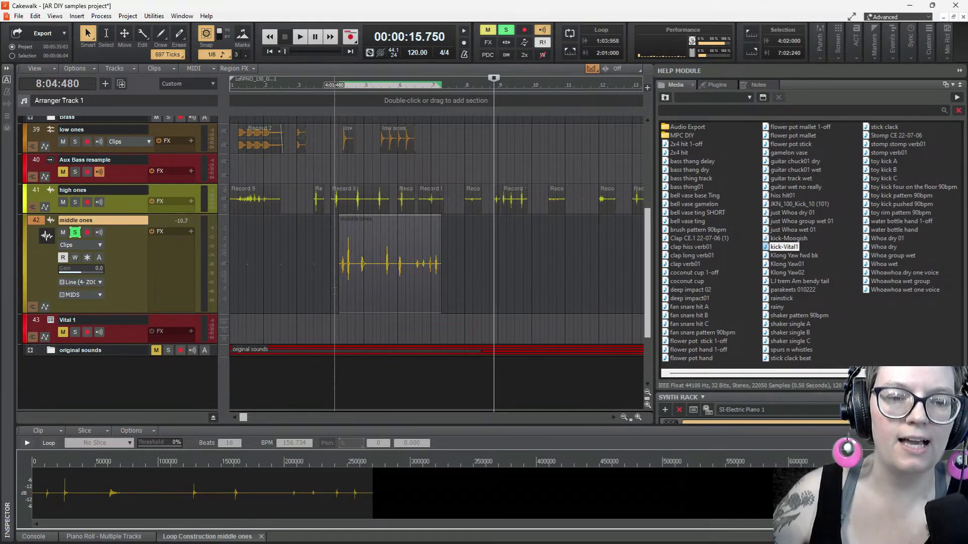
Play the normalized middle ones clip from 4:02:000 and undo the normalization
{"action": "left_click", "coordinate": [337, 292]}
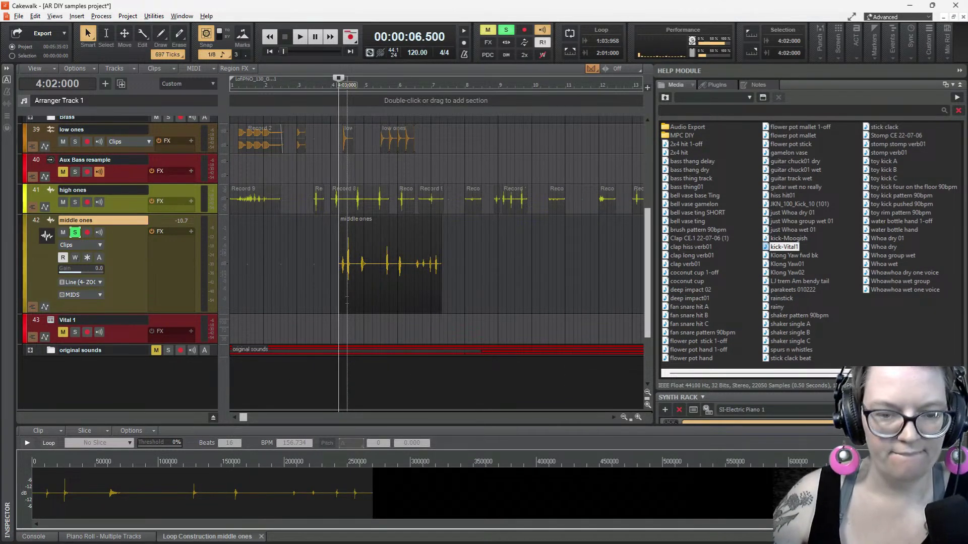
{"action": "scroll", "coordinate": [347, 297], "scroll_direction": "up", "scroll_amount": 5}
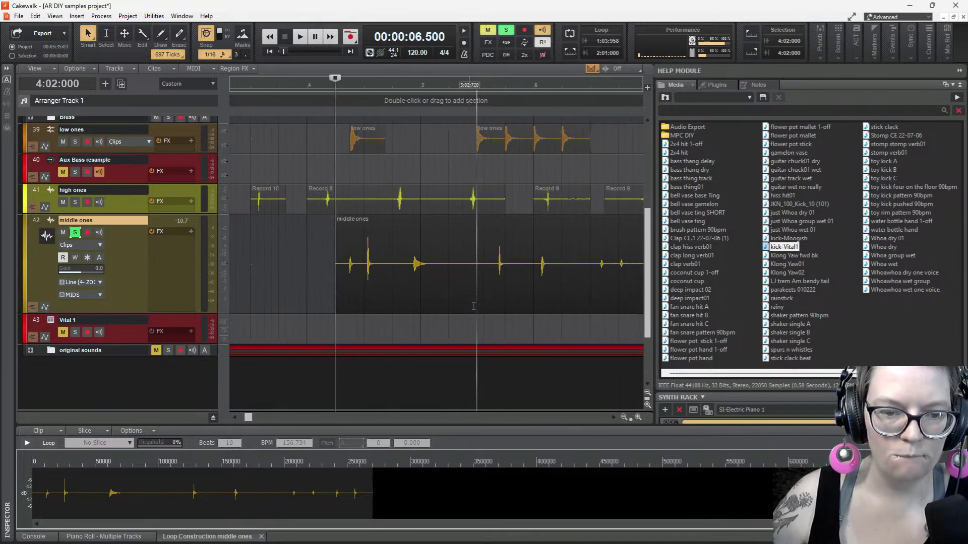
{"action": "key", "text": "space"}
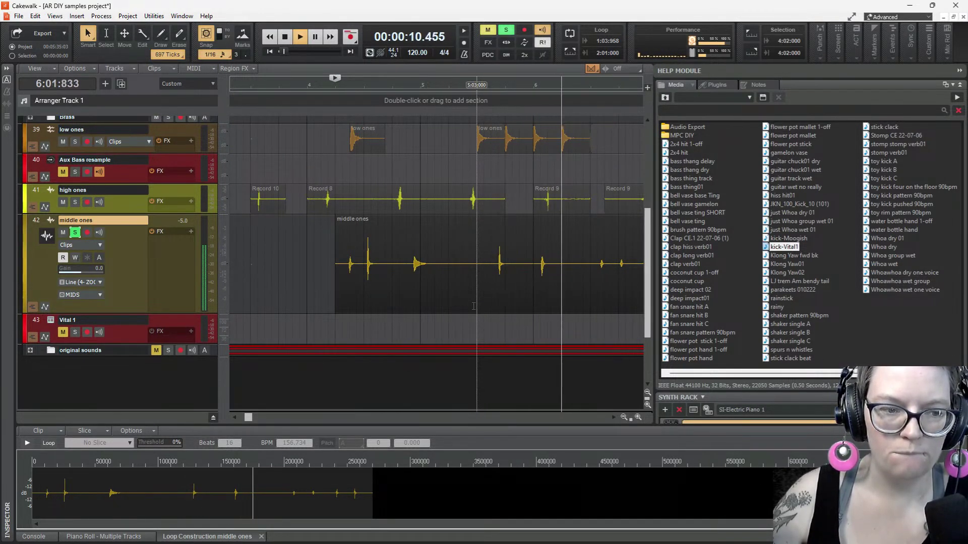
{"action": "key", "text": "space"}
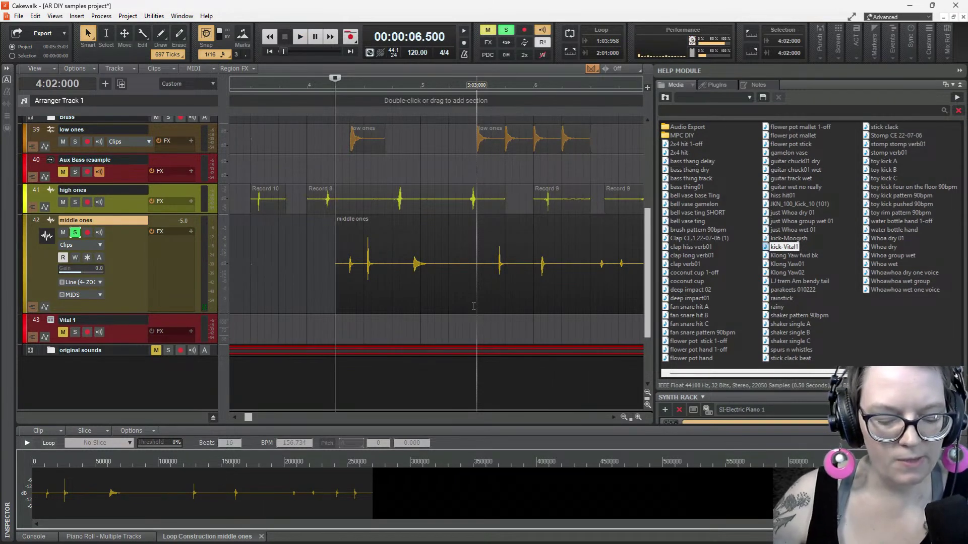
{"action": "left_click", "coordinate": [474, 306]}
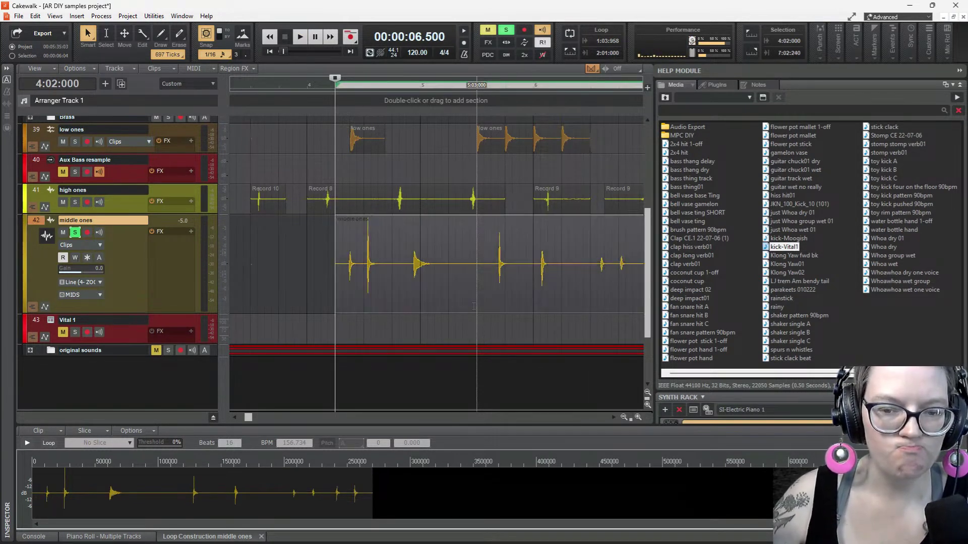
Play the bounced middle ones clip through and replay its last hit from 7:01:480
{"action": "key", "text": "space"}
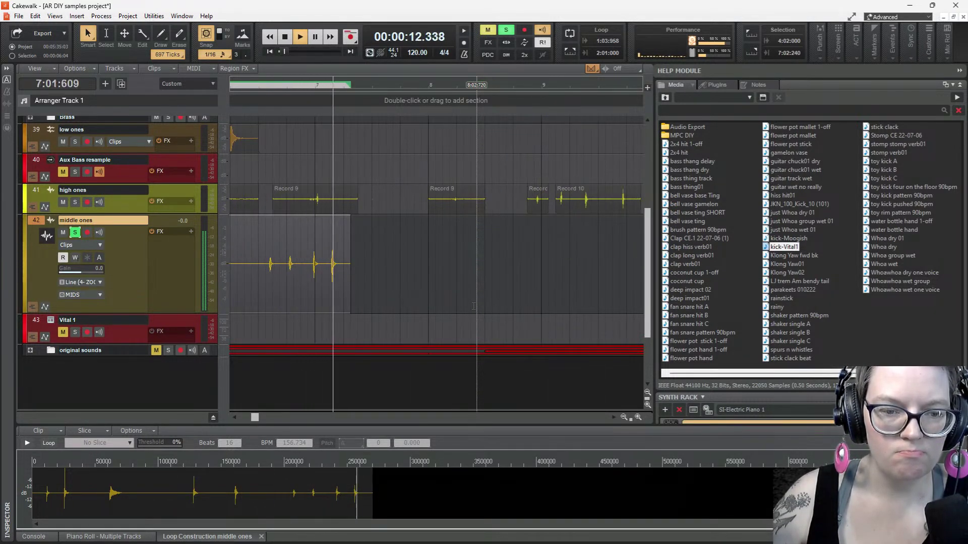
{"action": "key", "text": "space"}
{"action": "left_click", "coordinate": [595, 290]}
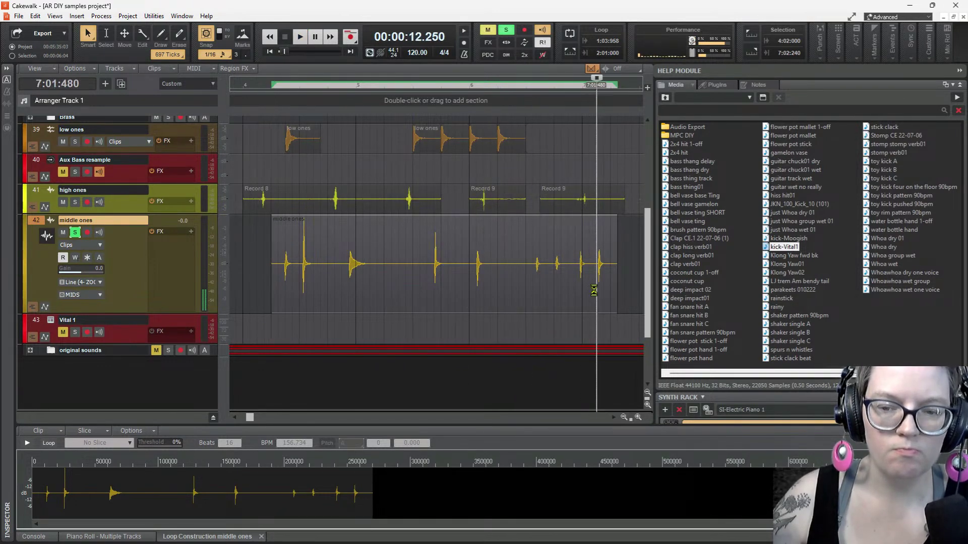
{"action": "key", "text": "space"}
{"action": "key", "text": "space"}
Play the opening hits of the bounced middle ones clip repeatedly from 4:02:000
{"action": "scroll", "coordinate": [497, 295], "scroll_direction": "left", "scroll_amount": 6}
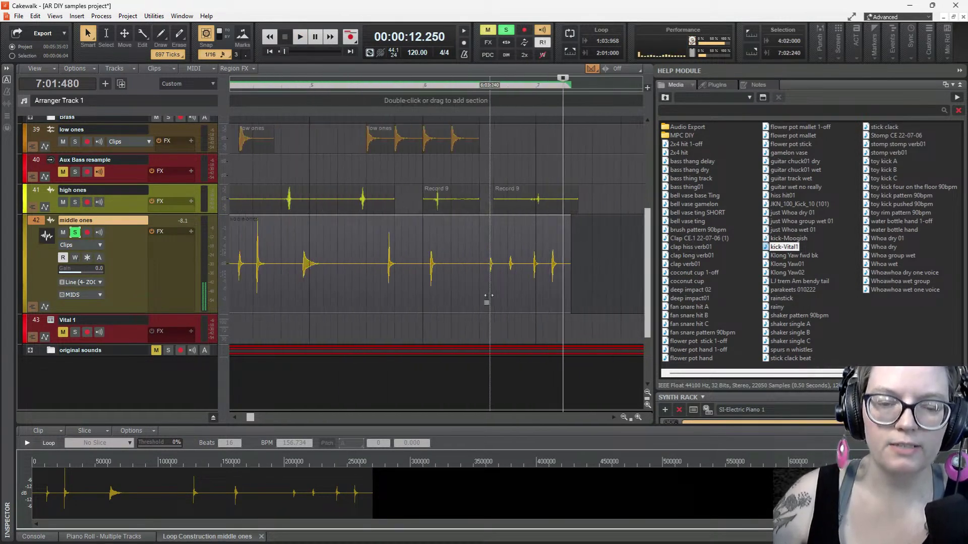
{"action": "scroll", "coordinate": [486, 296], "scroll_direction": "left", "scroll_amount": 2}
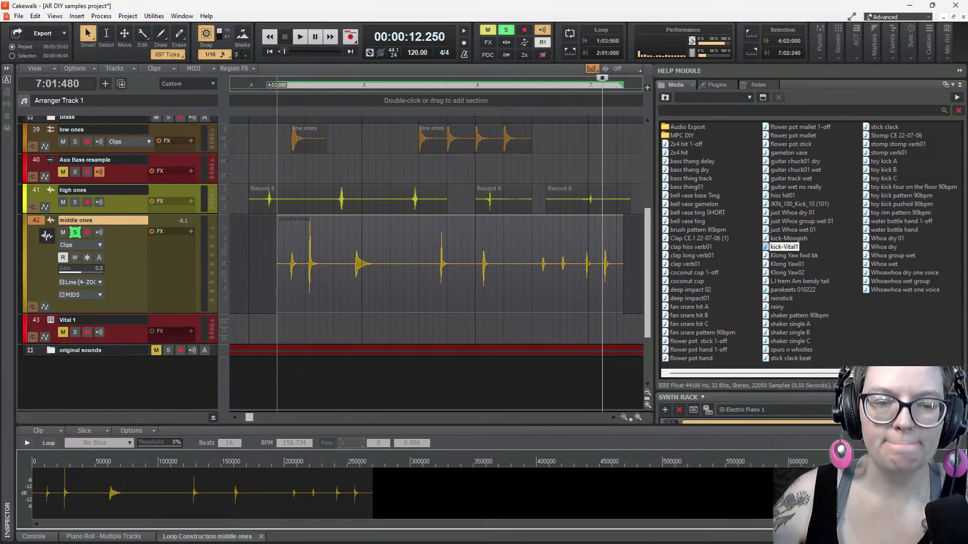
{"action": "left_click", "coordinate": [275, 291]}
{"action": "key", "text": "space"}
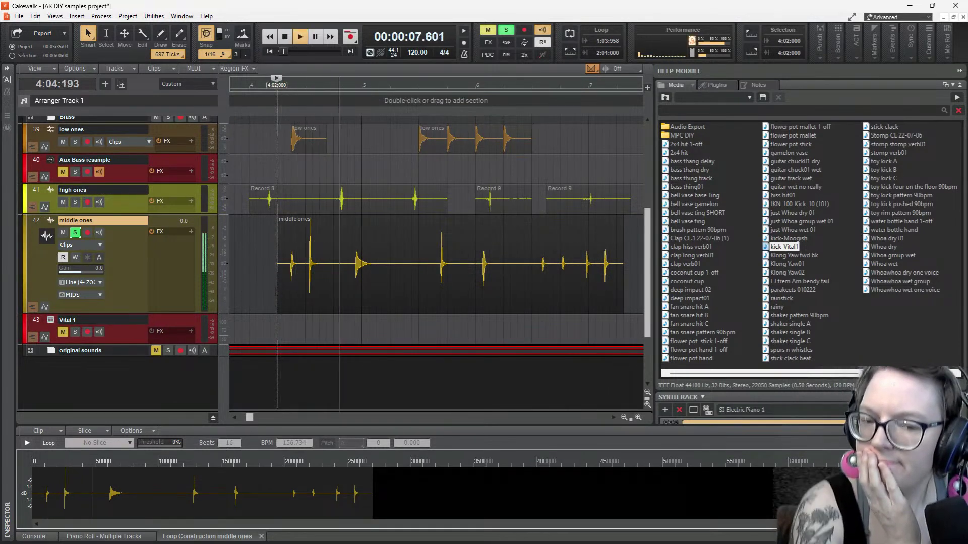
{"action": "key", "text": "space"}
{"action": "key", "text": "space"}
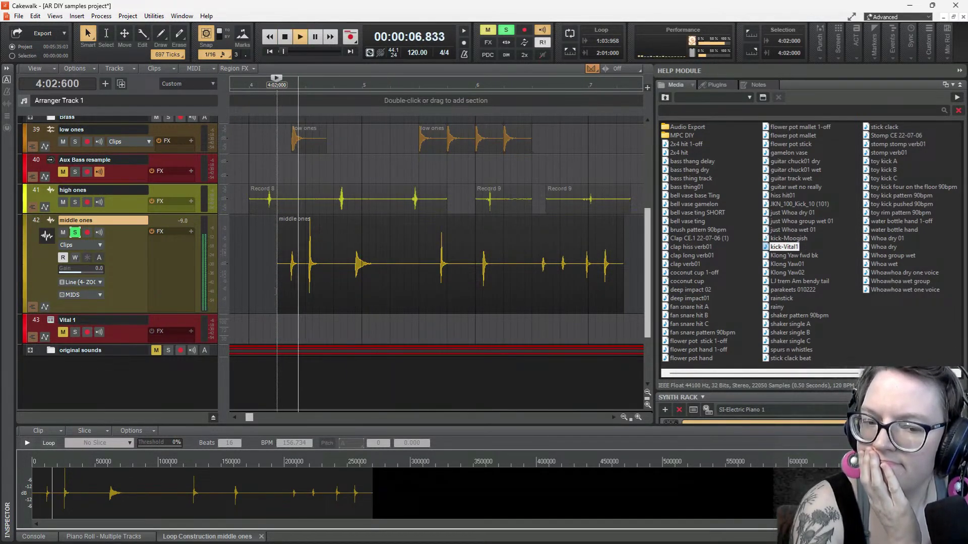
{"action": "key", "text": "space"}
{"action": "key", "text": "space"}
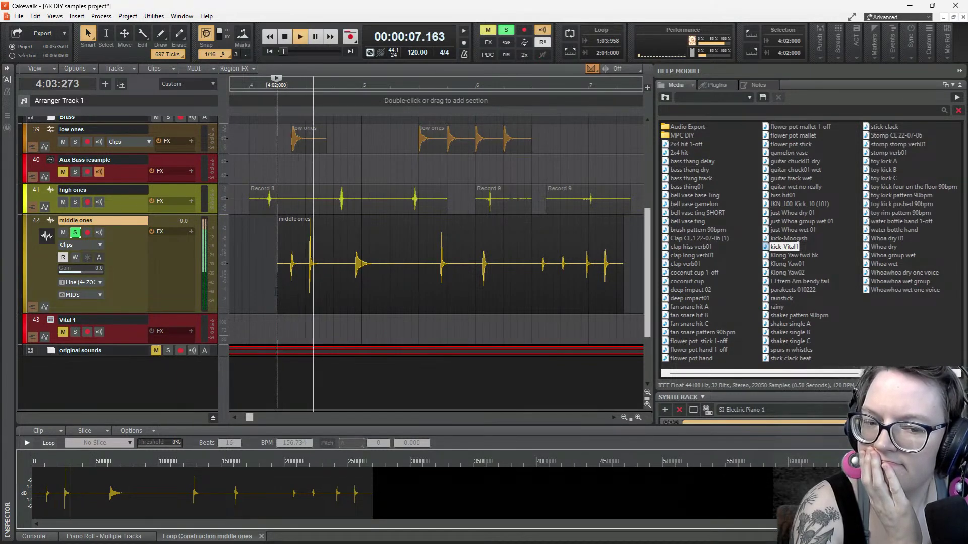
{"action": "key", "text": "space"}
{"action": "key", "text": "space"}
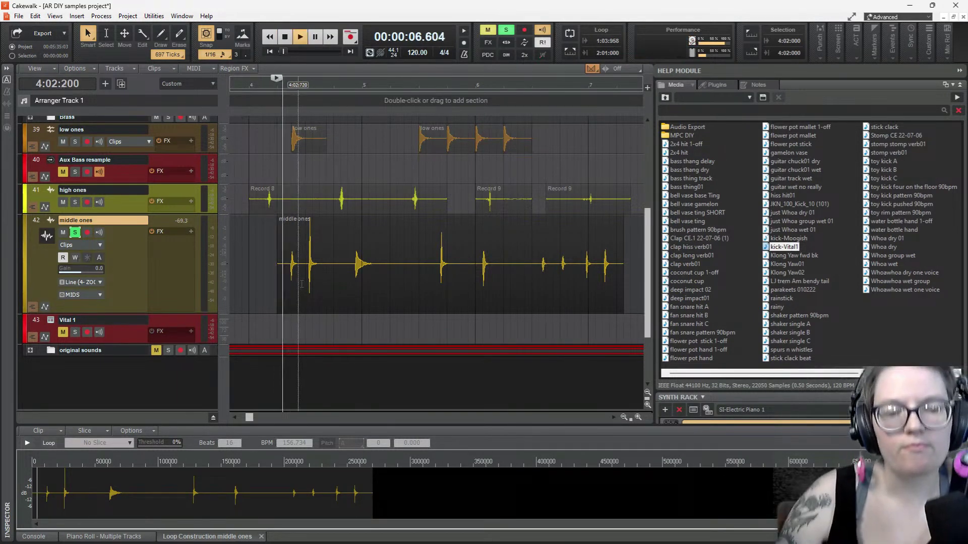
{"action": "key", "text": "space"}
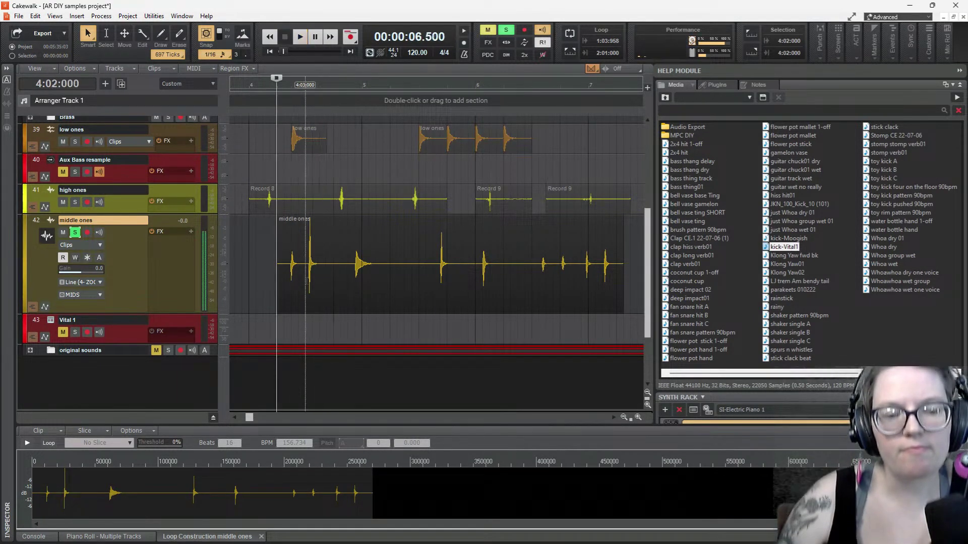
Open the middle ones take lanes, add lane T2, and move the first hit, split off at 4:03:000, into it
{"action": "left_click", "coordinate": [32, 308]}
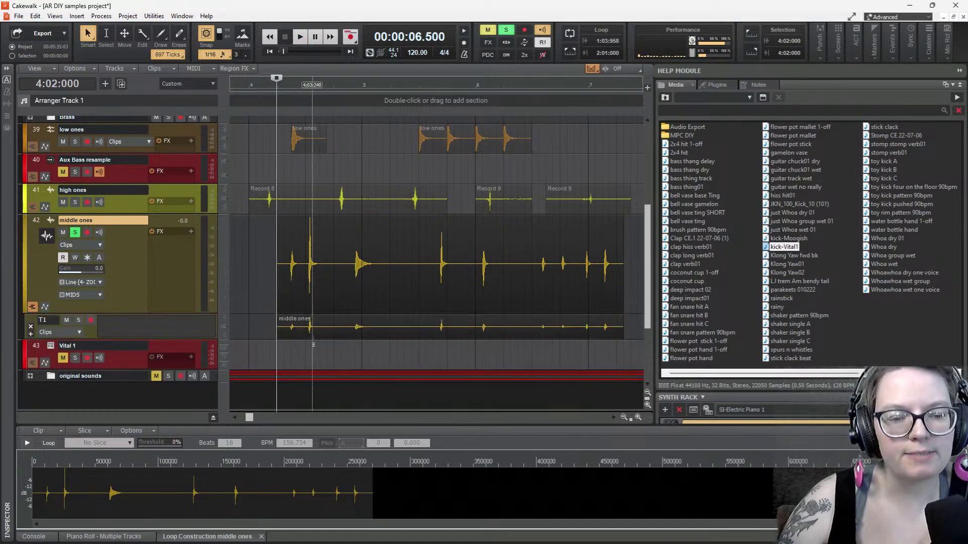
{"action": "left_click", "coordinate": [31, 334]}
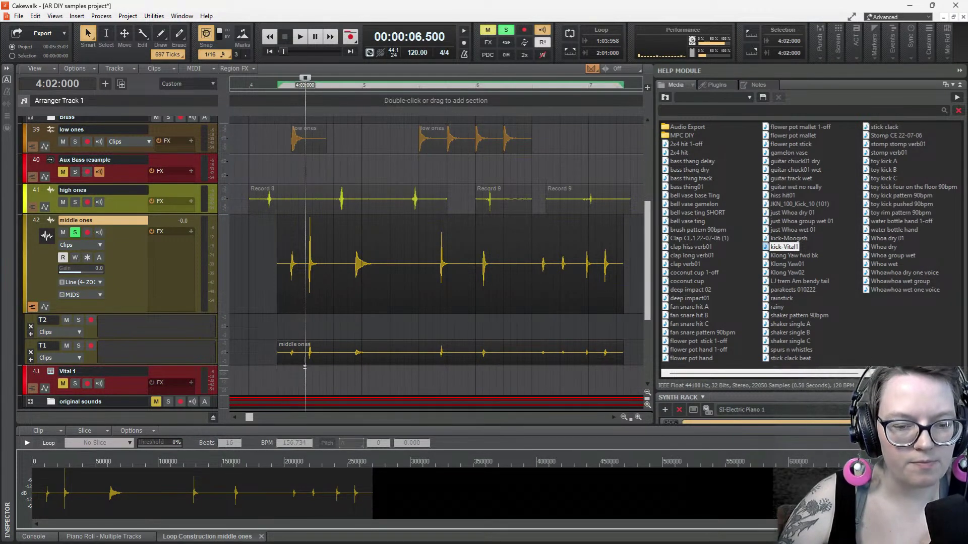
{"action": "left_click", "coordinate": [304, 366]}
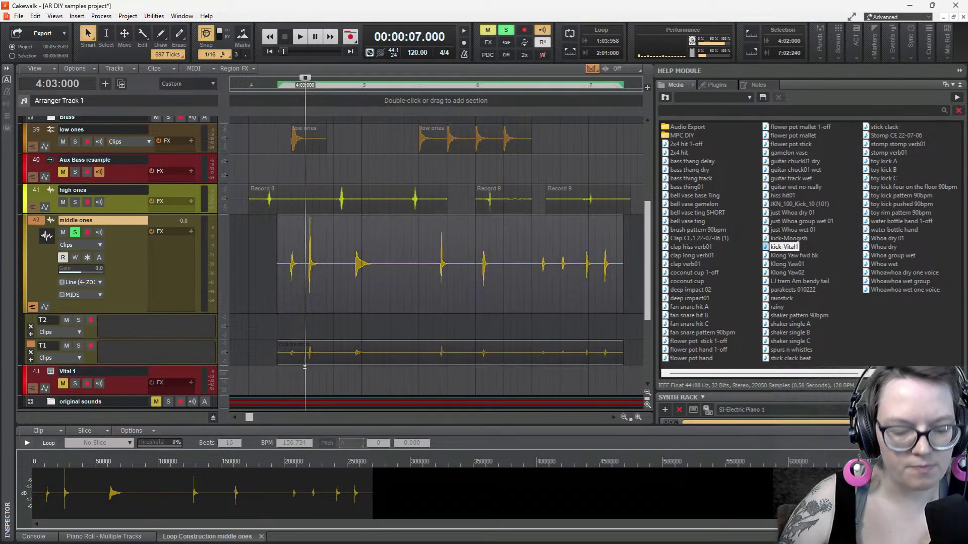
{"action": "left_click_drag", "start_coordinate": [305, 366], "coordinate": [309, 334]}
{"action": "scroll", "coordinate": [329, 344], "scroll_direction": "up", "scroll_amount": 3}
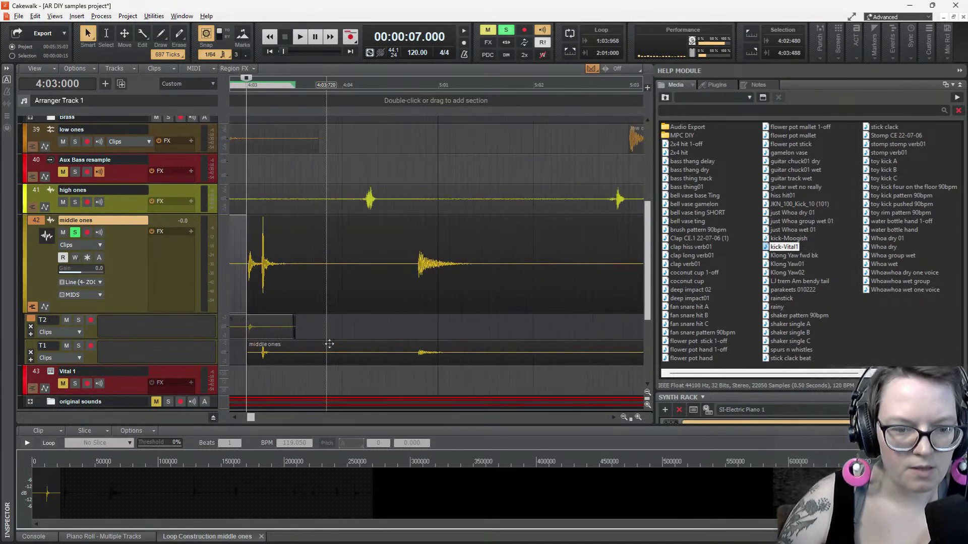
Shift the T2 hit to start at 4:02:600, layering it over the second hit, and audition them from 4:03:000
{"action": "left_click_drag", "start_coordinate": [255, 327], "coordinate": [267, 327]}
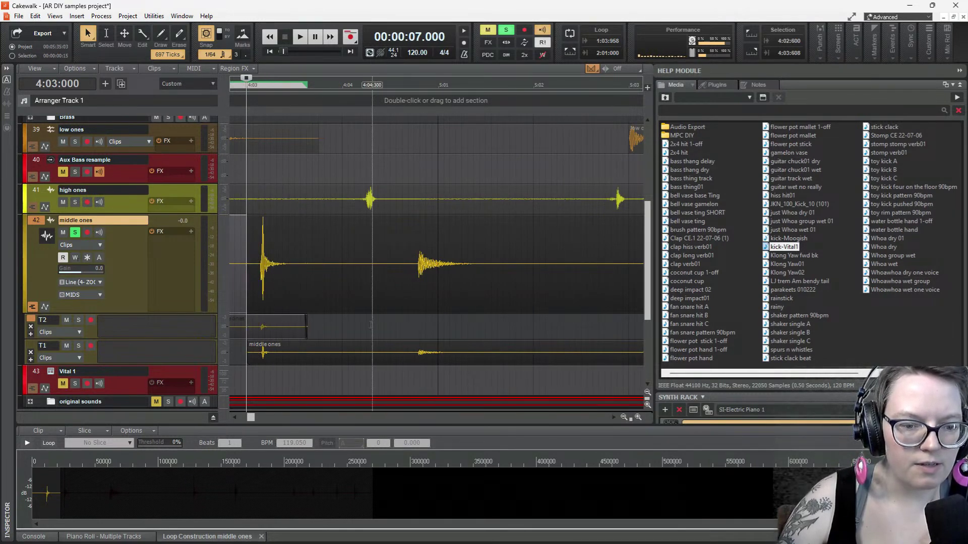
{"action": "scroll", "coordinate": [362, 325], "scroll_direction": "left", "scroll_amount": 3}
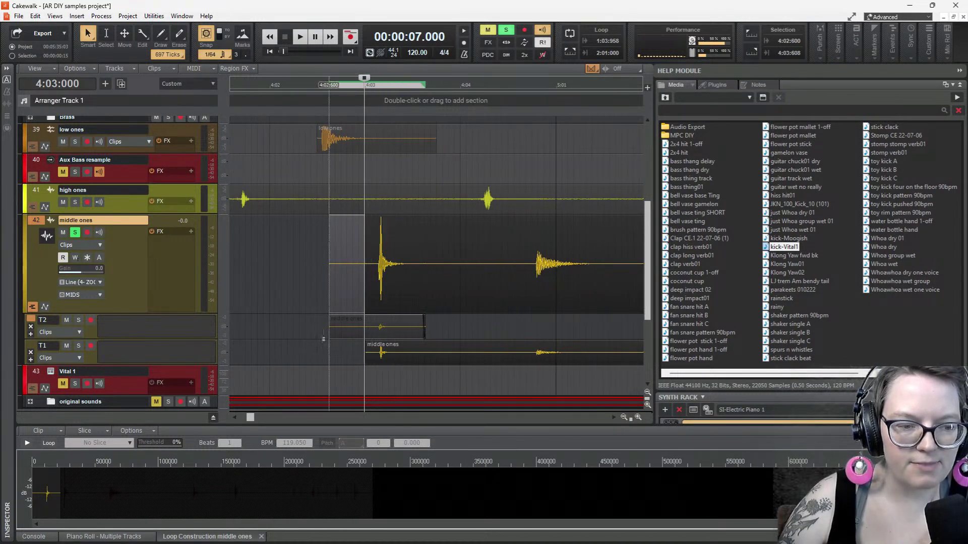
{"action": "key", "text": "space"}
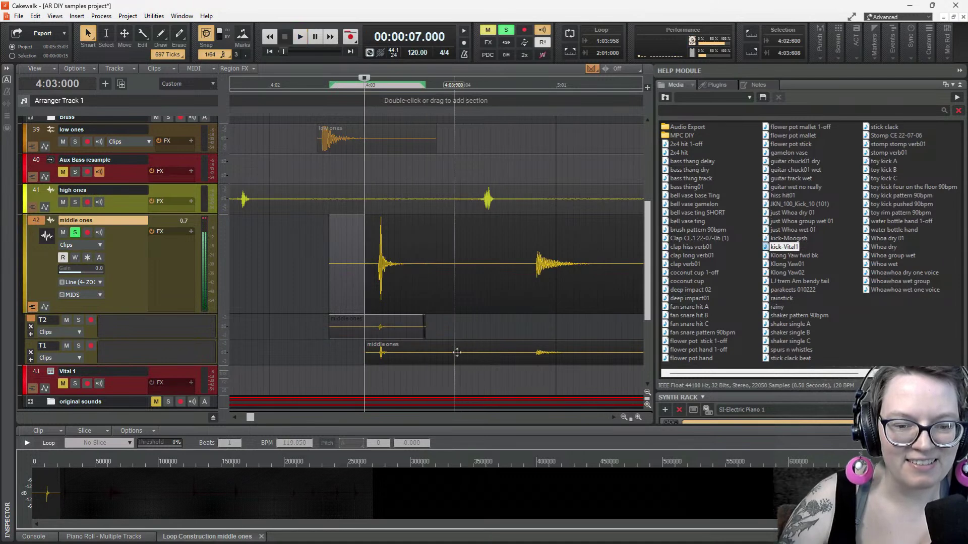
{"action": "key", "text": "space"}
{"action": "key", "text": "space"}
Fine-align the T2 hit to start at 4:02:618 using sample-level snap and replay the layered hits from 4:03:000
{"action": "scroll", "coordinate": [435, 341], "scroll_direction": "up", "scroll_amount": 4}
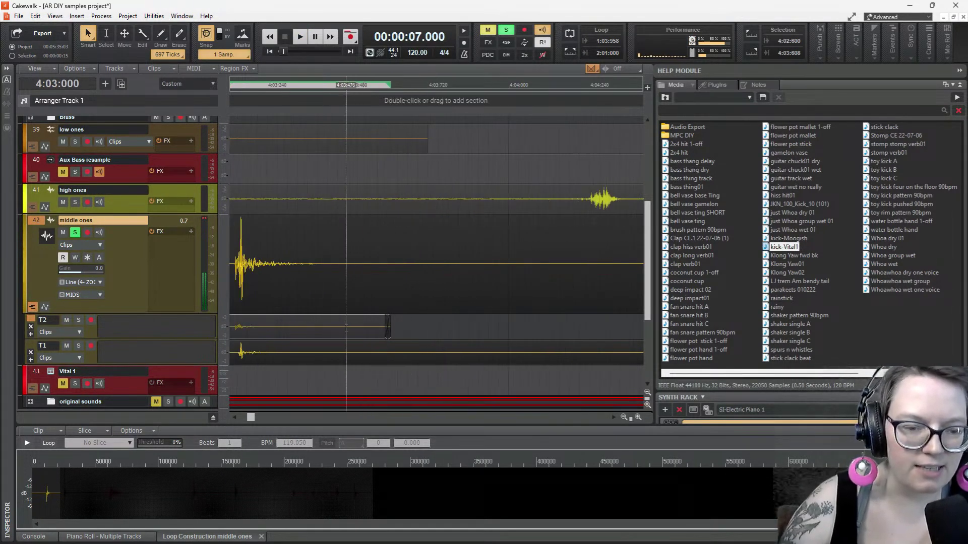
{"action": "scroll", "coordinate": [366, 325], "scroll_direction": "left", "scroll_amount": 3}
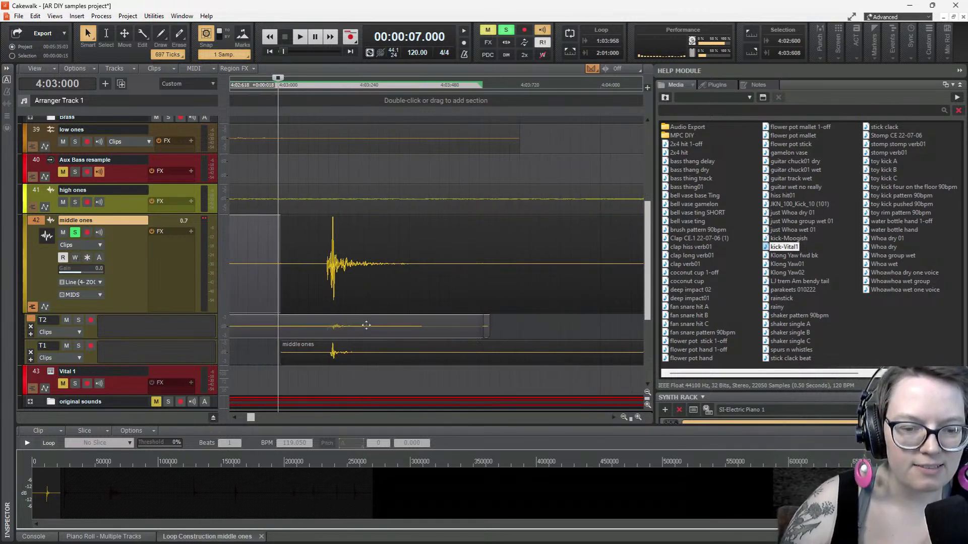
{"action": "key", "text": "space"}
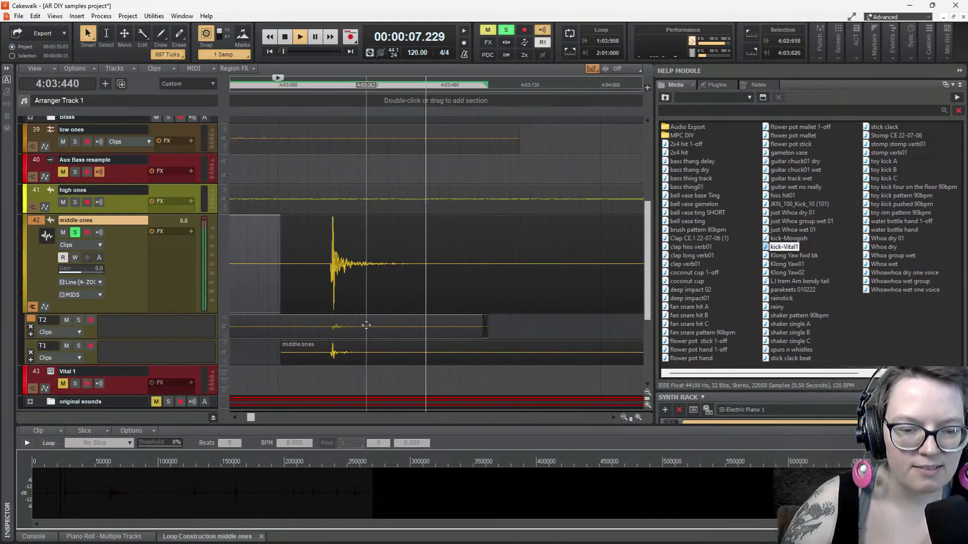
{"action": "key", "text": "space"}
{"action": "key", "text": "space"}
{"action": "key", "text": "space"}
{"action": "key", "text": "space"}
{"action": "key", "text": "space"}
{"action": "key", "text": "space"}
{"action": "key", "text": "space"}
{"action": "key", "text": "space"}
{"action": "key", "text": "space"}
Add take lane T3 and move the third middle ones hit, cut out of T1, into it at 4:03:000
{"action": "scroll", "coordinate": [391, 253], "scroll_direction": "down", "scroll_amount": 8}
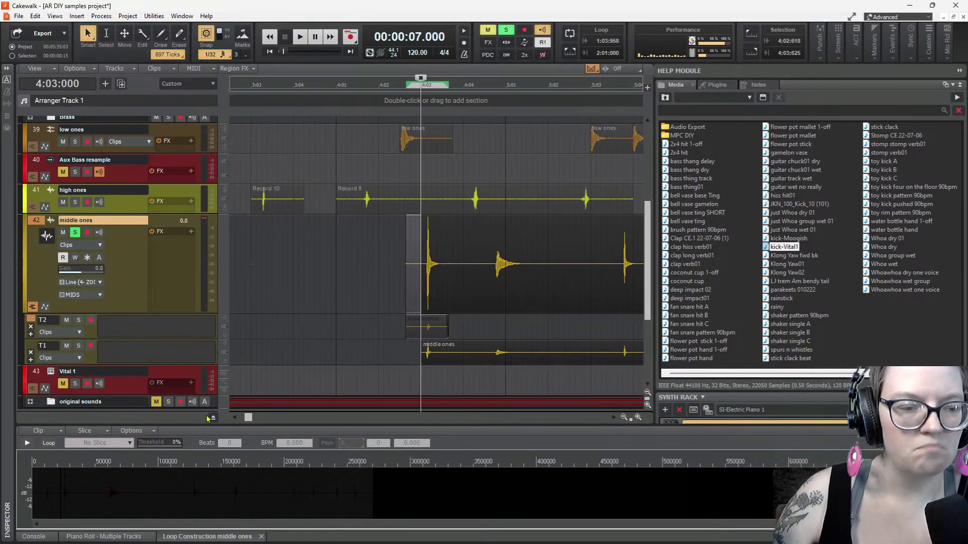
{"action": "left_click", "coordinate": [33, 360]}
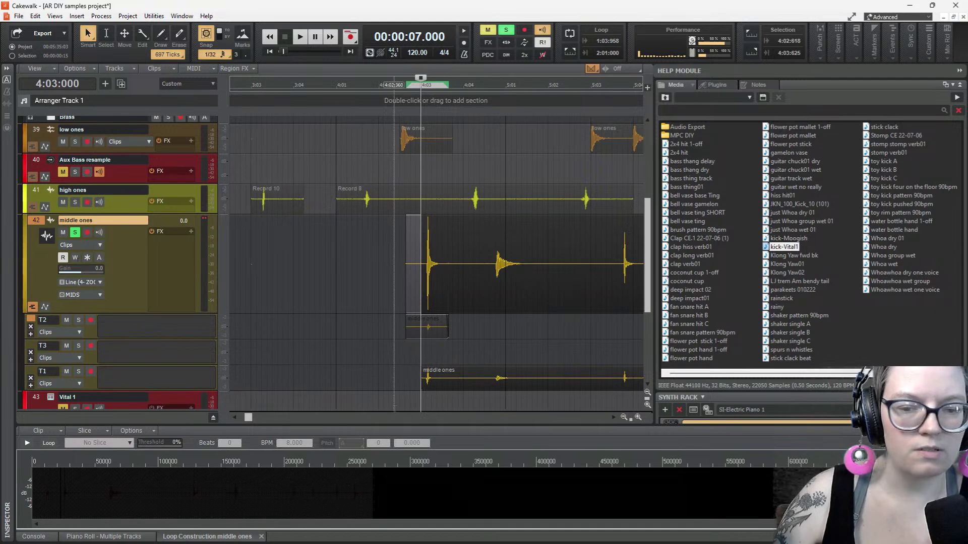
{"action": "left_click_drag", "start_coordinate": [494, 388], "coordinate": [436, 358]}
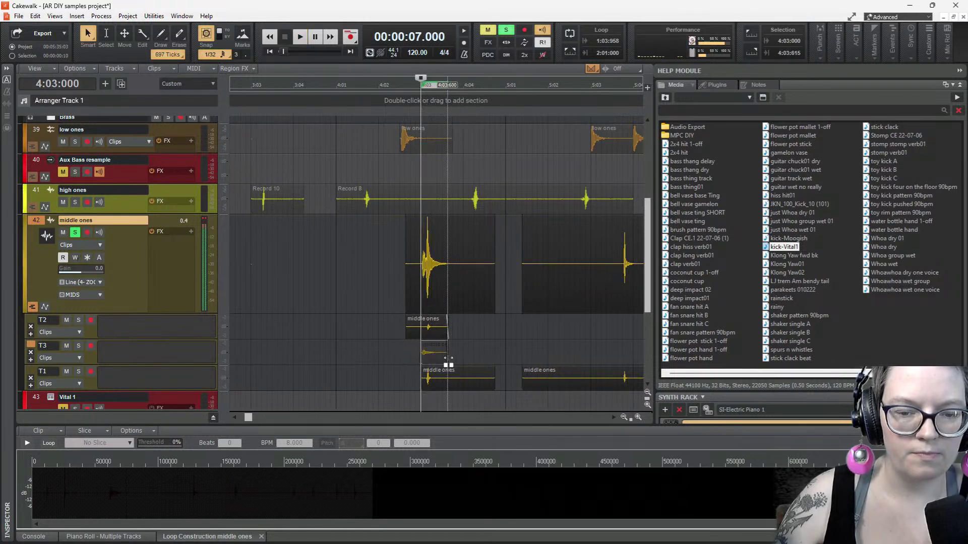
Shift the T3 hit to start at 4:03:090 and audition the three layered hits from 4:03:000
{"action": "scroll", "coordinate": [448, 362], "scroll_direction": "up", "scroll_amount": 5}
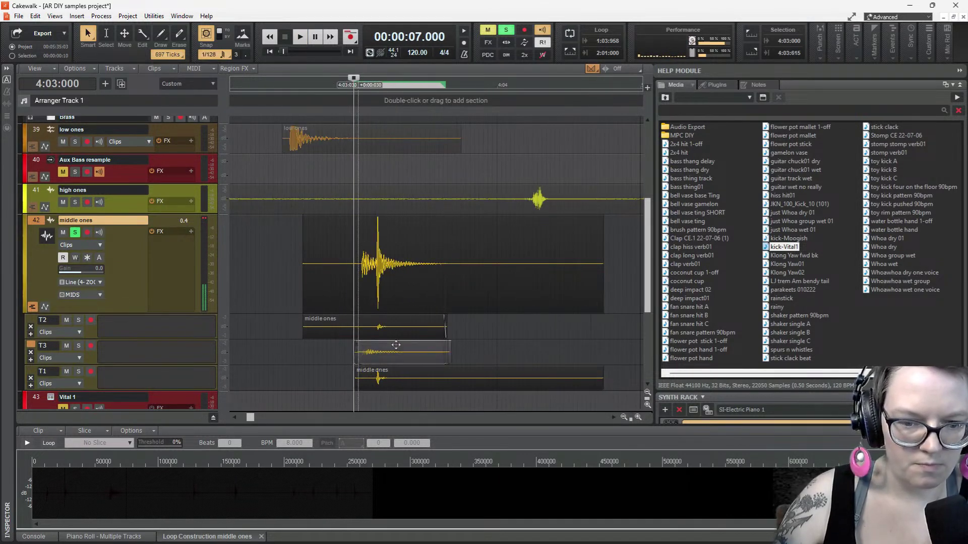
{"action": "left_click_drag", "start_coordinate": [406, 348], "coordinate": [419, 347]}
{"action": "key", "text": "space"}
{"action": "key", "text": "space"}
{"action": "key", "text": "space"}
{"action": "key", "text": "space"}
Add take lane T4 and move the fourth middle ones hit, cut out of T1, into it at 4:04:600
{"action": "scroll", "coordinate": [532, 302], "scroll_direction": "down", "scroll_amount": 5}
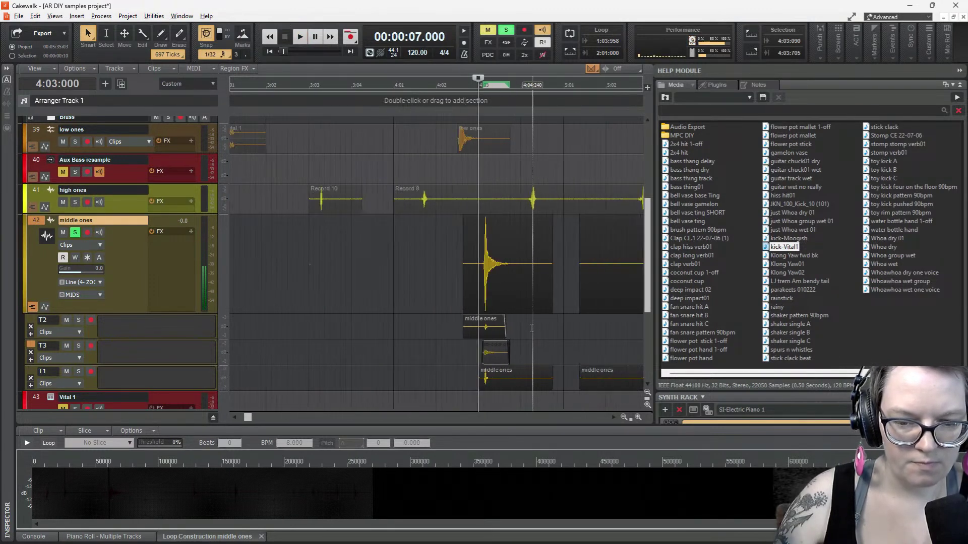
{"action": "scroll", "coordinate": [563, 326], "scroll_direction": "right", "scroll_amount": 4}
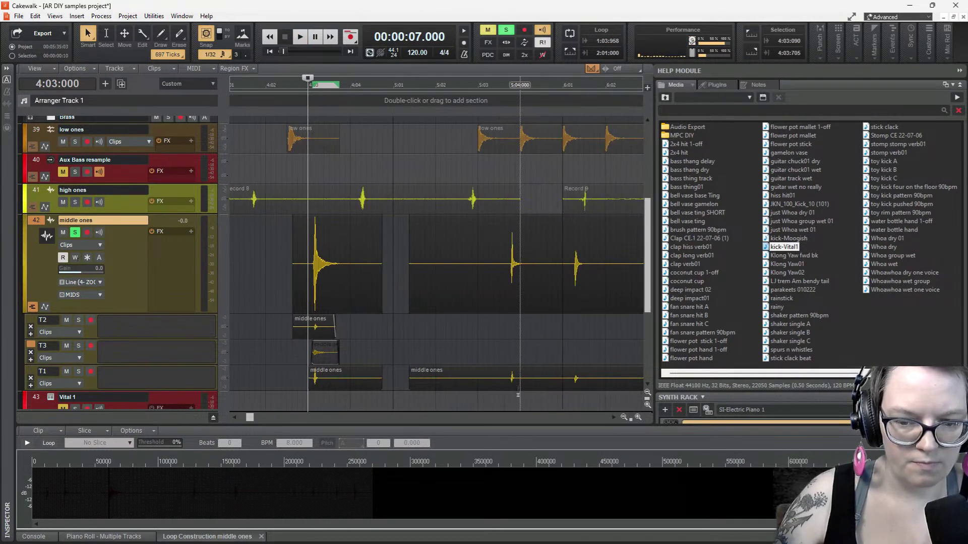
{"action": "left_click", "coordinate": [31, 360]}
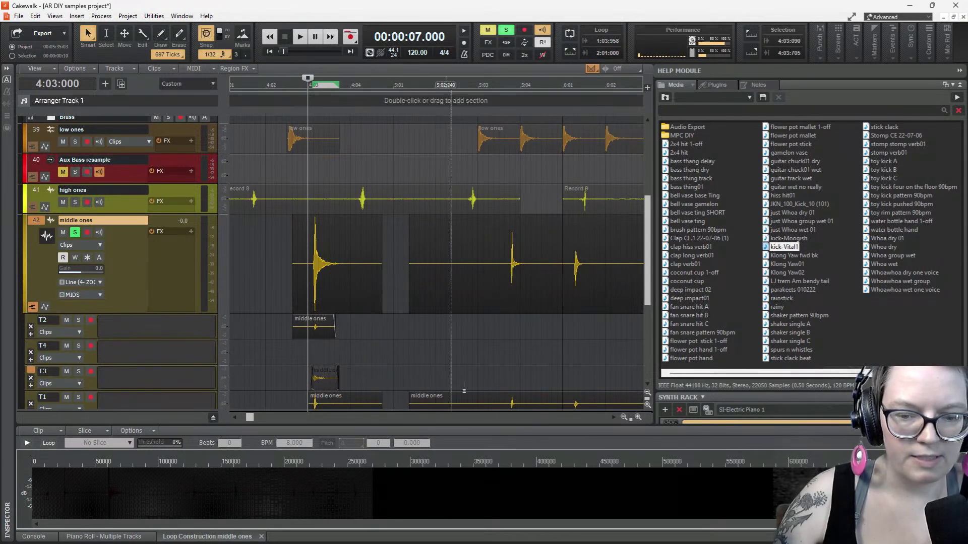
{"action": "scroll", "coordinate": [524, 302], "scroll_direction": "down", "scroll_amount": 3}
{"action": "left_click_drag", "start_coordinate": [519, 333], "coordinate": [337, 275]}
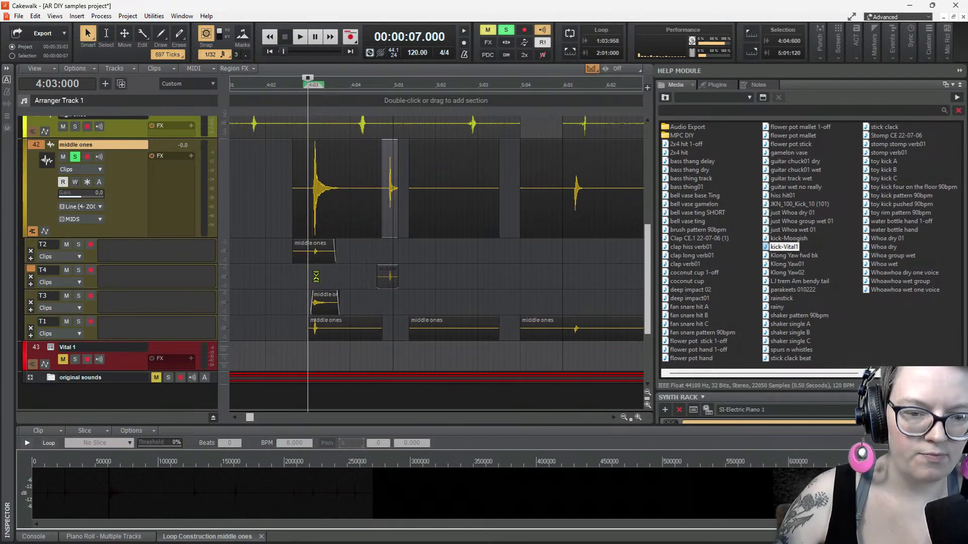
Align the T4 hit with the other layers, starting at 4:02:840, and audition the four-layer stack from 4:03:000
{"action": "scroll", "coordinate": [316, 277], "scroll_direction": "up", "scroll_amount": 2}
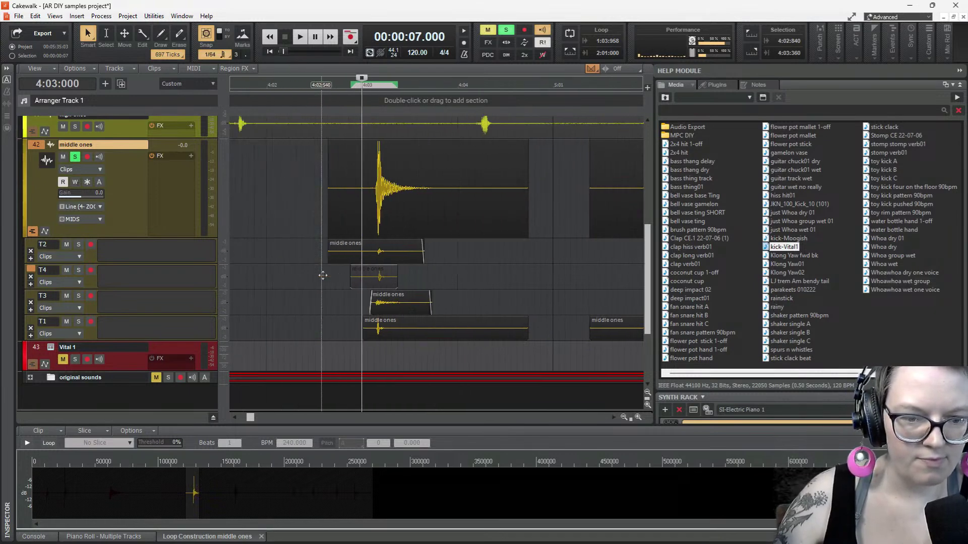
{"action": "left_click_drag", "start_coordinate": [323, 276], "coordinate": [375, 314]}
{"action": "key", "text": "space"}
{"action": "key", "text": "space"}
{"action": "key", "text": "space"}
{"action": "key", "text": "space"}
{"action": "key", "text": "space"}
{"action": "key", "text": "space"}
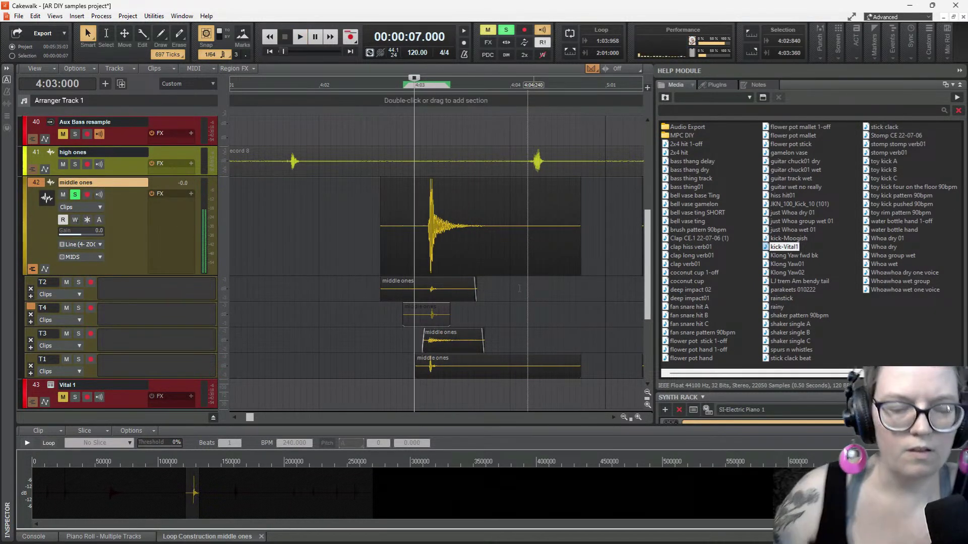
Unsolo the middle ones track and show the Console view enlarged beneath the tracks
{"action": "scroll", "coordinate": [174, 313], "scroll_direction": "up", "scroll_amount": 5}
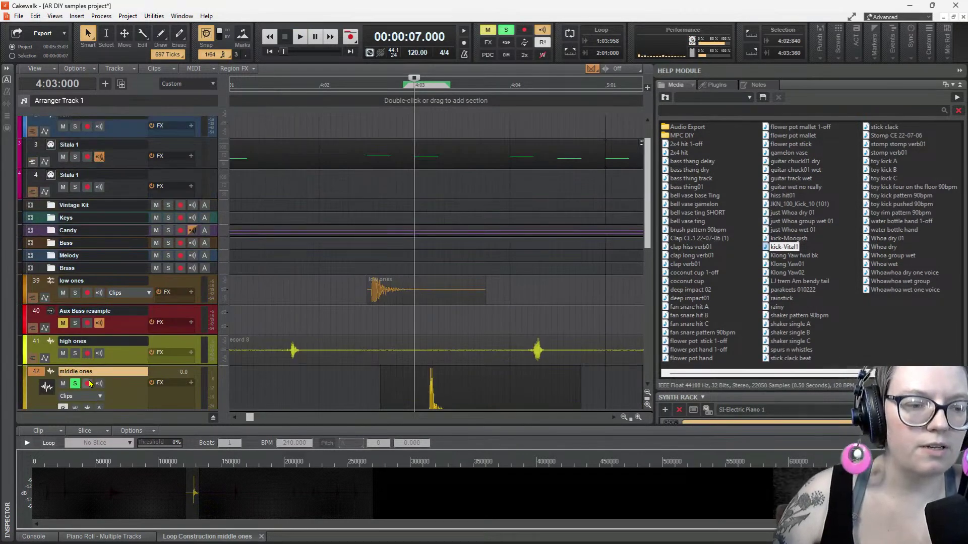
{"action": "left_click", "coordinate": [75, 385]}
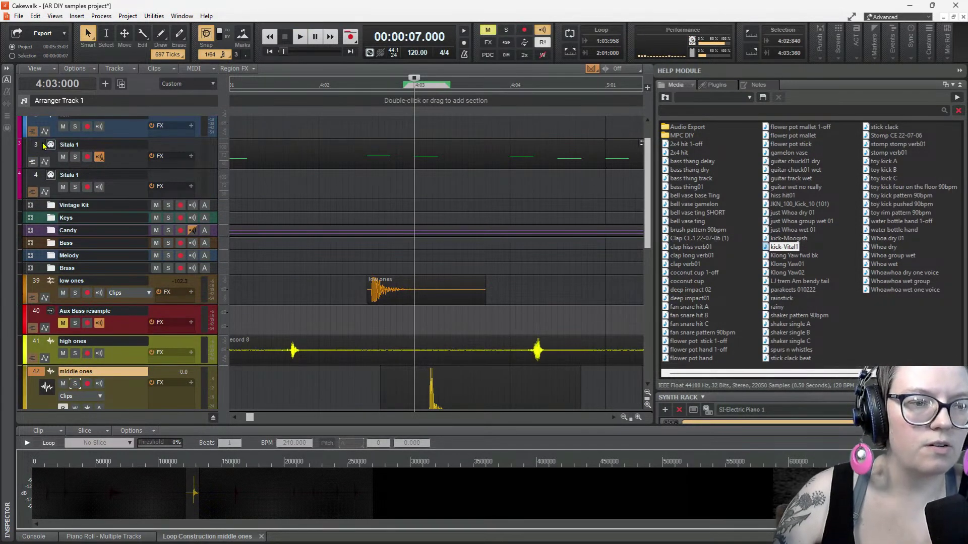
{"action": "left_click", "coordinate": [29, 537]}
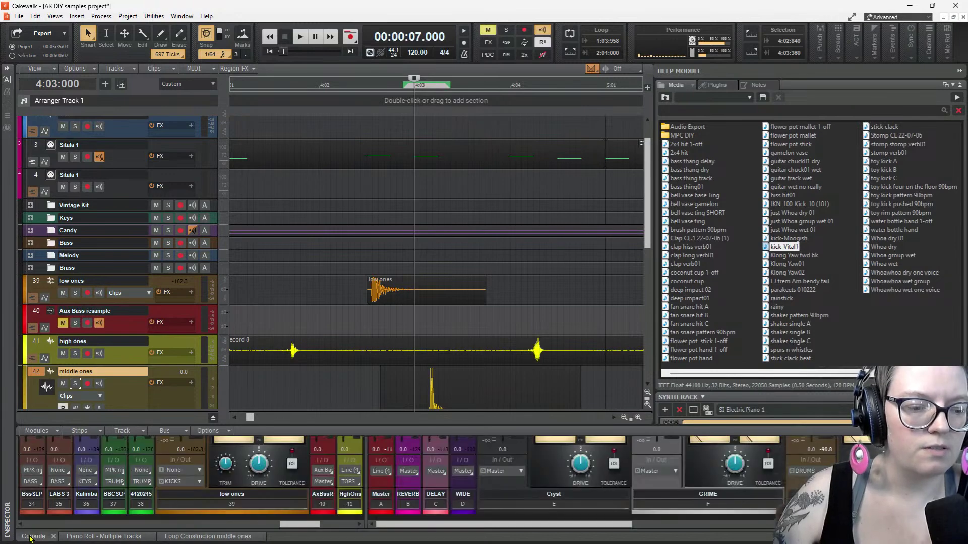
{"action": "left_click_drag", "start_coordinate": [312, 423], "coordinate": [312, 208]}
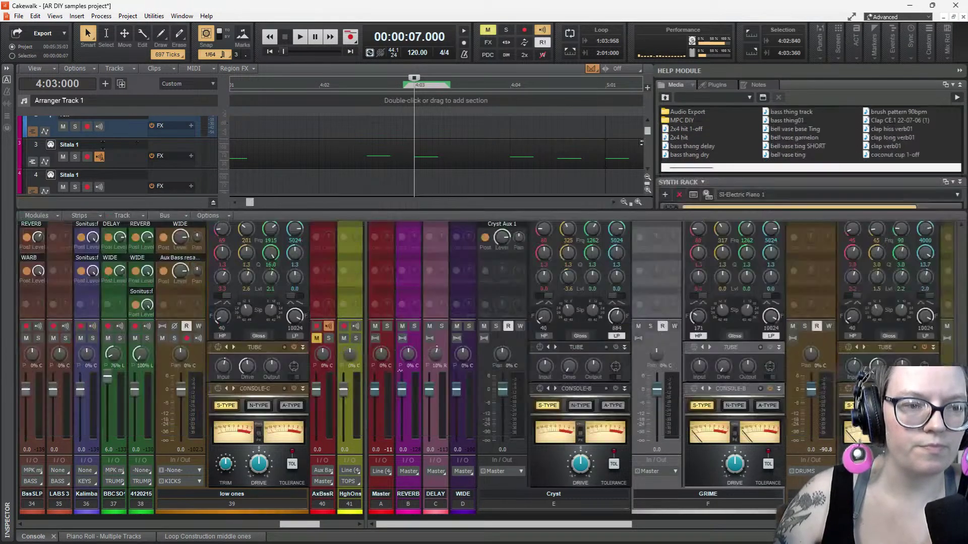
Open the Sitala instrument of track 3, audition pad 11 of the LJ LOFI kit, and look through its channels in the Console
{"action": "left_click", "coordinate": [51, 146]}
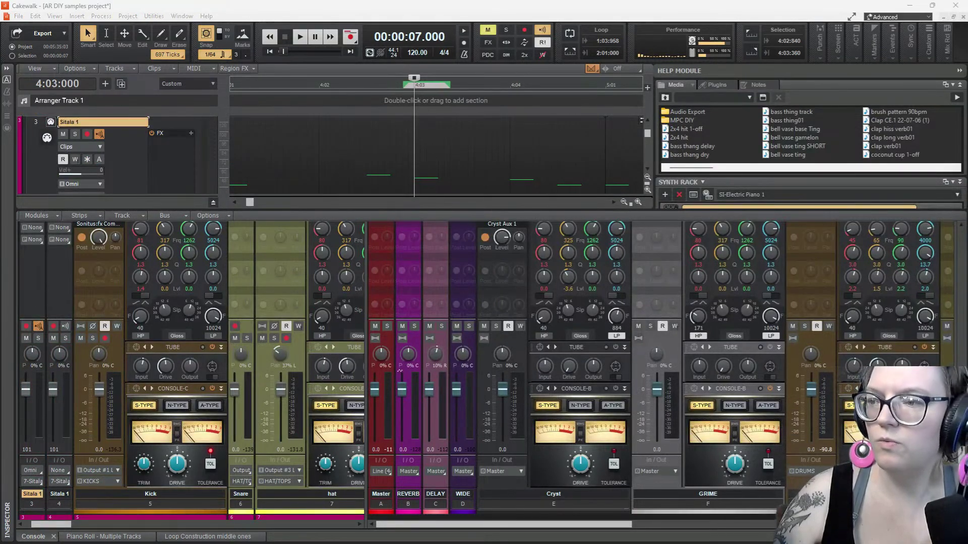
{"action": "left_click_drag", "start_coordinate": [967, 86], "coordinate": [615, 50]}
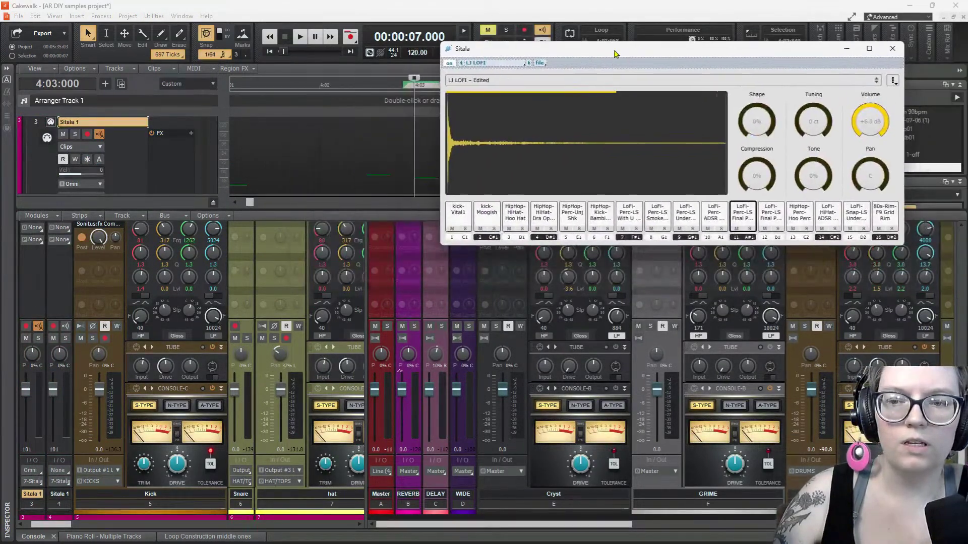
{"action": "left_click", "coordinate": [747, 221]}
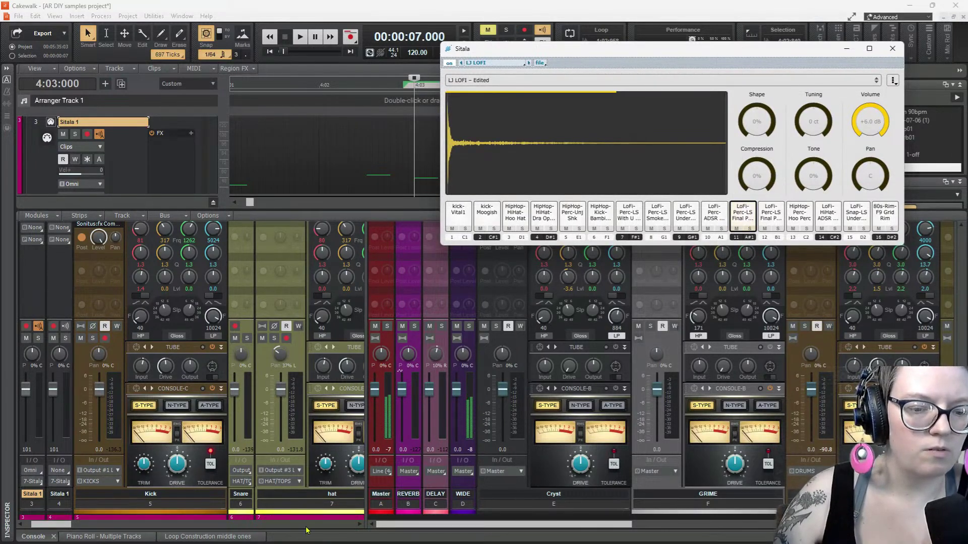
{"action": "left_click_drag", "start_coordinate": [51, 527], "coordinate": [140, 534]}
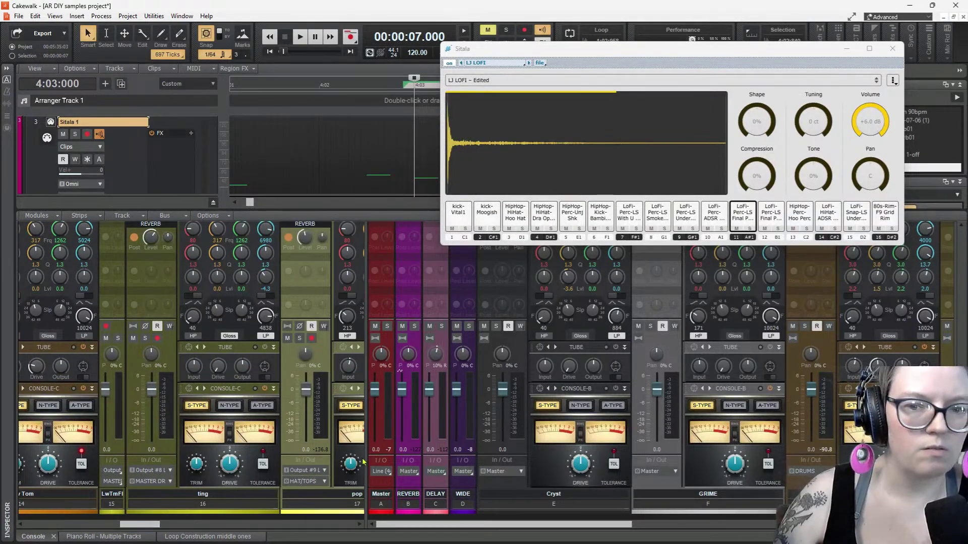
Audition pad 11 of the kit and look through the drum channels from Low Tom to tic in the Console
{"action": "left_click", "coordinate": [741, 215]}
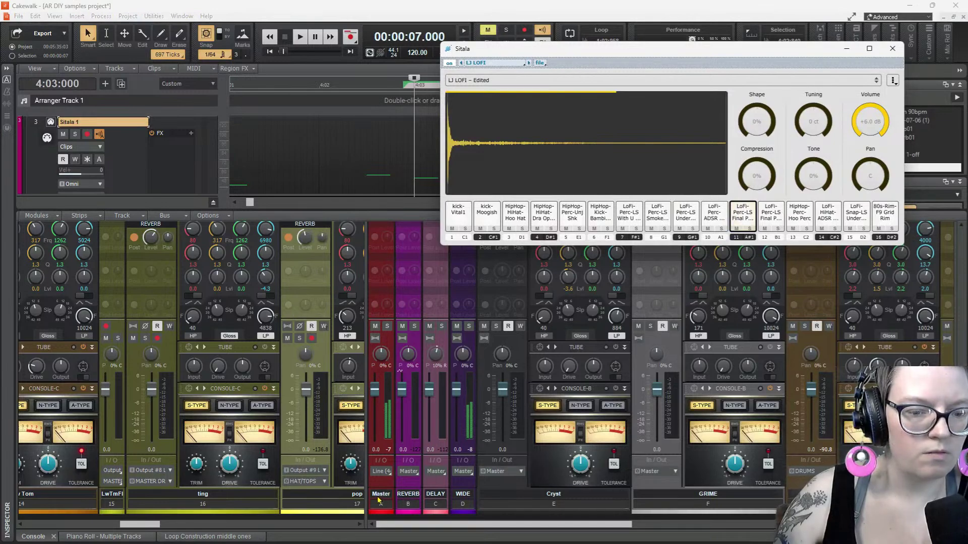
{"action": "left_click_drag", "start_coordinate": [135, 527], "coordinate": [178, 533]}
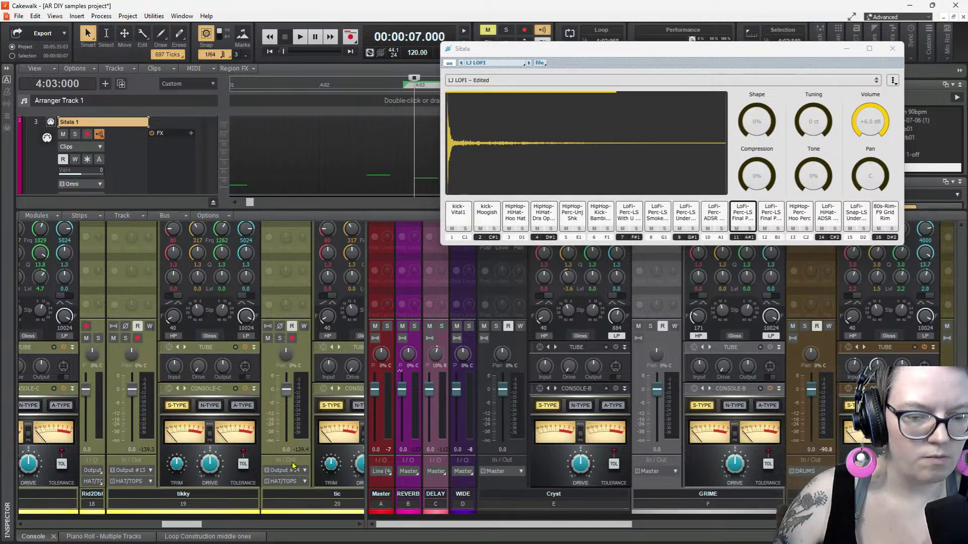
{"action": "left_click_drag", "start_coordinate": [367, 444], "coordinate": [598, 505]}
{"action": "left_click_drag", "start_coordinate": [341, 524], "coordinate": [302, 525]}
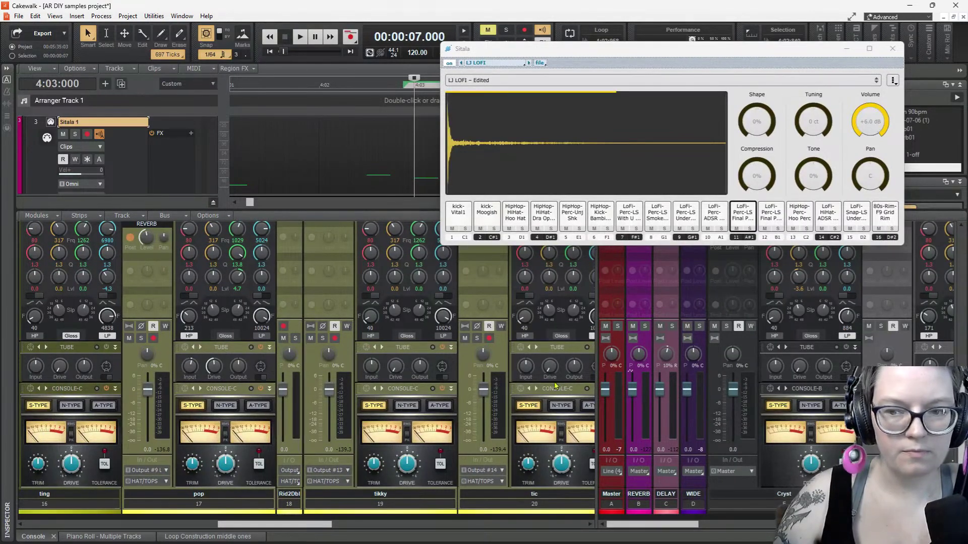
{"action": "left_click", "coordinate": [739, 216]}
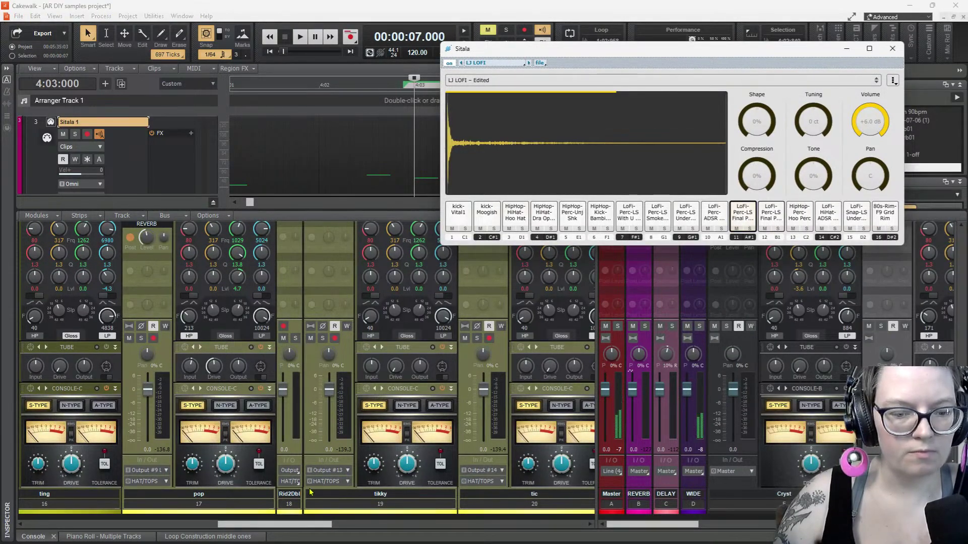
{"action": "scroll", "coordinate": [303, 496], "scroll_direction": "left", "scroll_amount": 4}
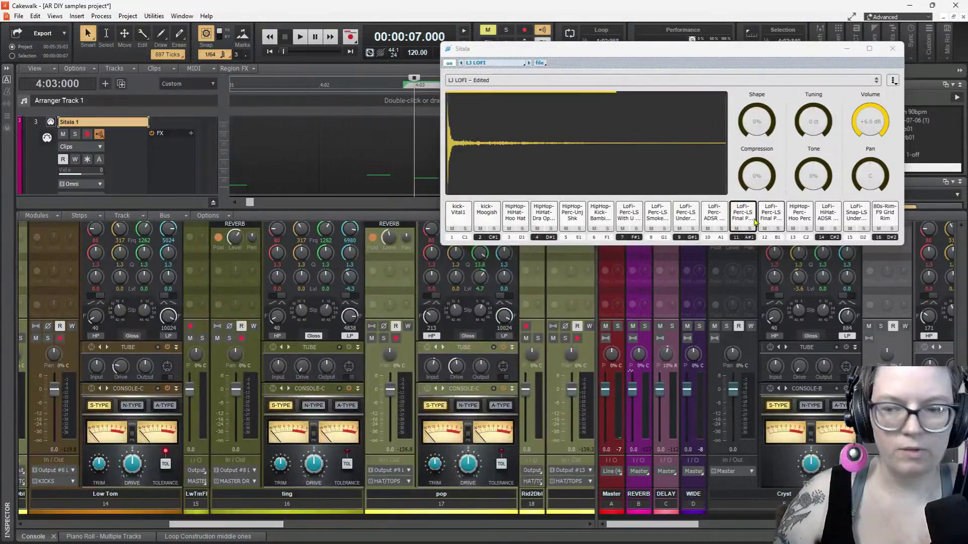
{"action": "left_click", "coordinate": [749, 220]}
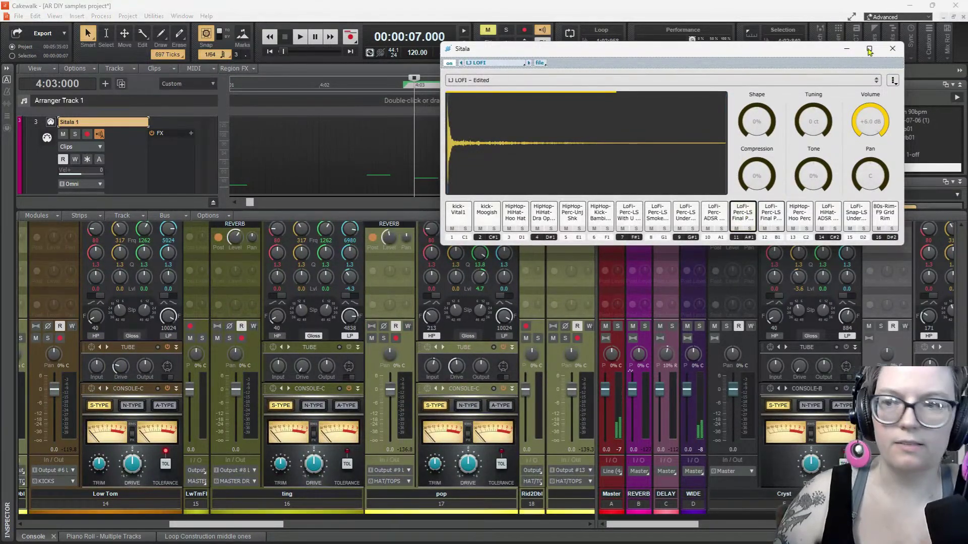
Move the Sitala window clear of the equalizer area and narrow all strips in the Console
{"action": "left_click_drag", "start_coordinate": [798, 46], "coordinate": [831, 6]}
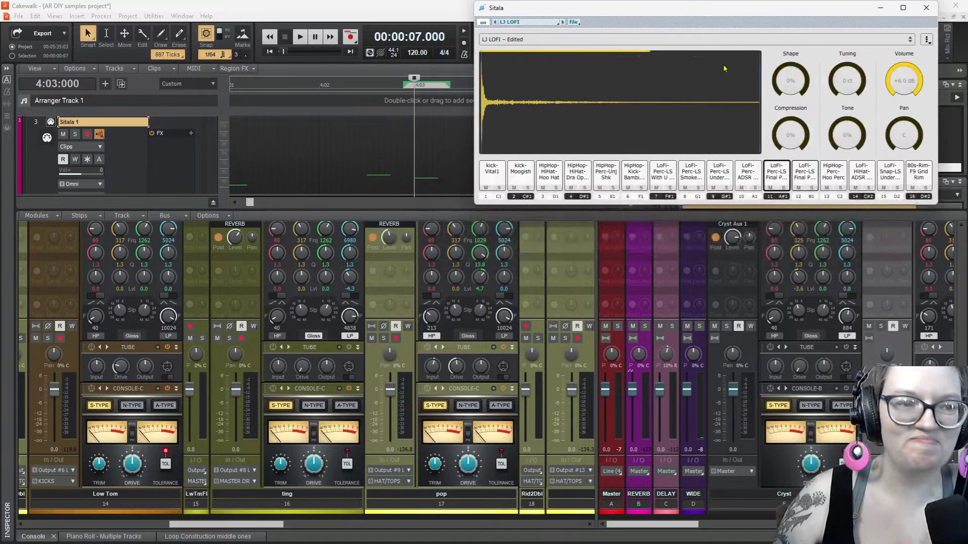
{"action": "left_click", "coordinate": [123, 216]}
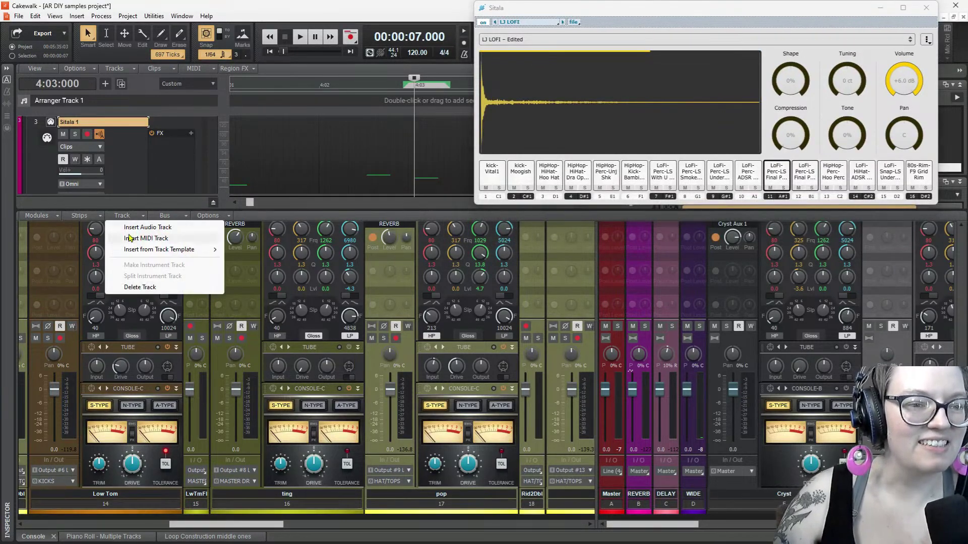
{"action": "left_click", "coordinate": [74, 216]}
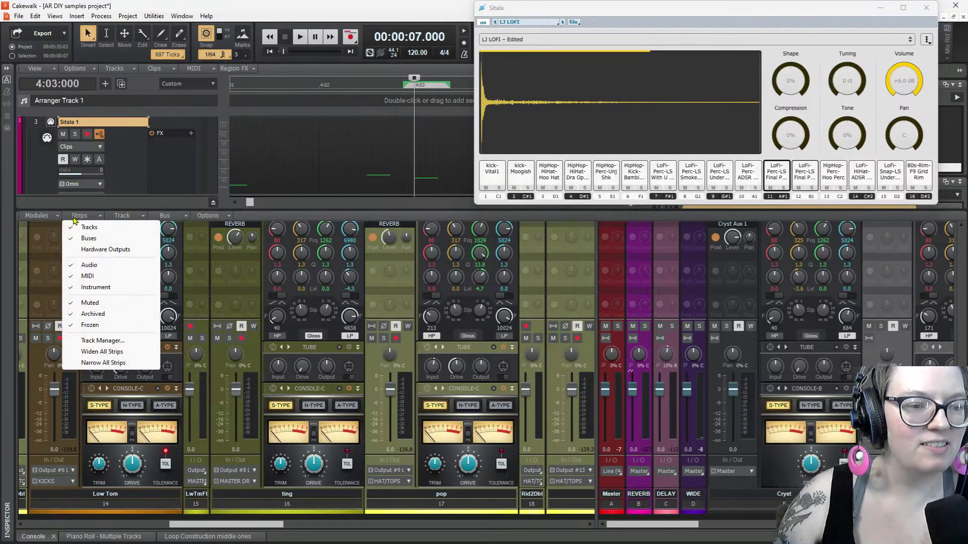
{"action": "left_click", "coordinate": [114, 367]}
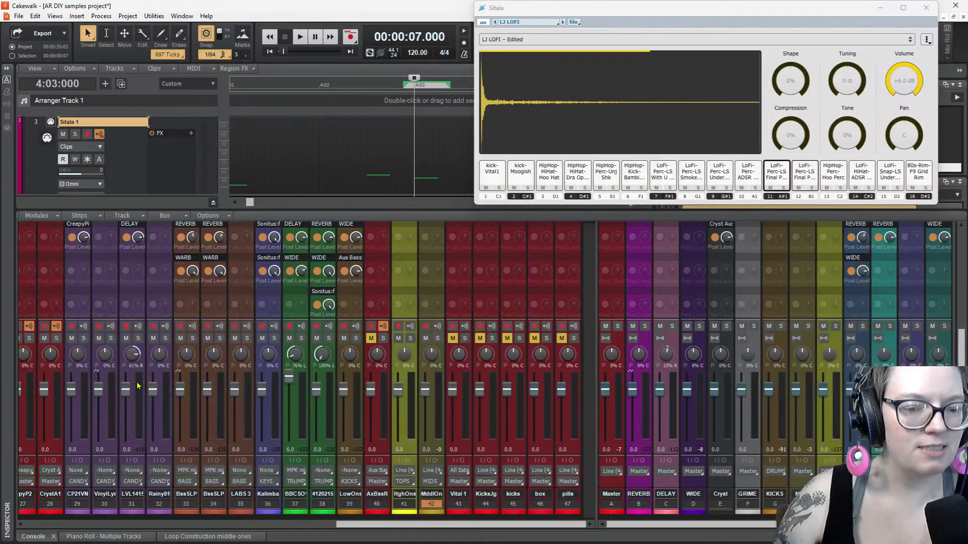
Audition pad 11, find its knock channel in the Console, and open that channel's QuadCurve equalizer from the expanded ProChannel
{"action": "left_click", "coordinate": [783, 167]}
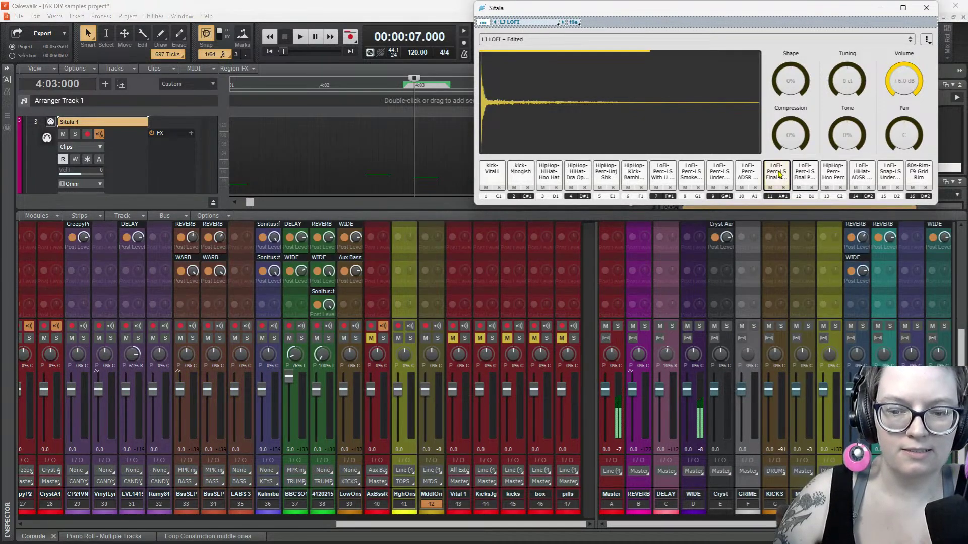
{"action": "left_click_drag", "start_coordinate": [467, 524], "coordinate": [146, 524]}
{"action": "mouse_move", "coordinate": [644, 139]}
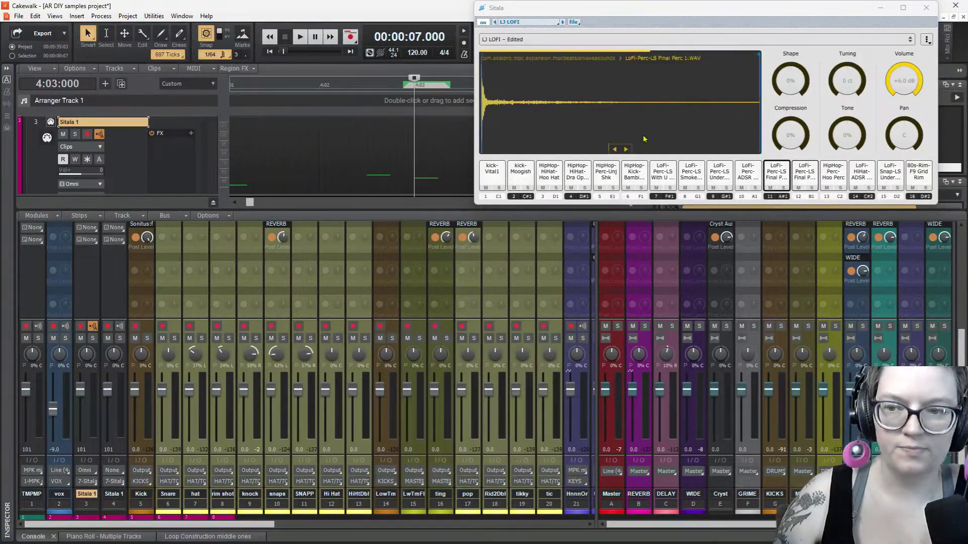
{"action": "left_click", "coordinate": [770, 178]}
{"action": "scroll", "coordinate": [256, 275], "scroll_direction": "up", "scroll_amount": 5}
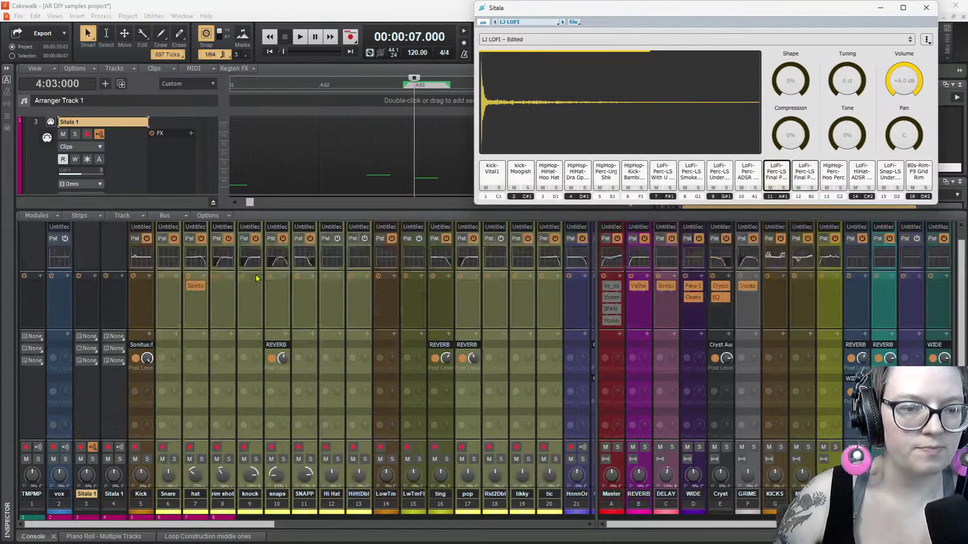
{"action": "left_click", "coordinate": [258, 241]}
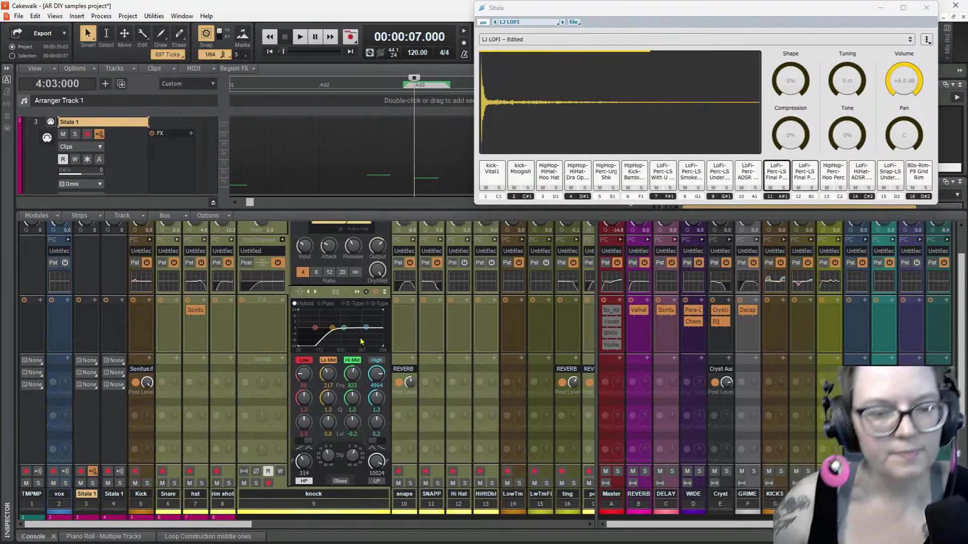
{"action": "double_click", "coordinate": [360, 342]}
Audition pad 11 repeatedly and examine its spectrum in the knock channel's QuadCurve equalizer
{"action": "left_click", "coordinate": [782, 178]}
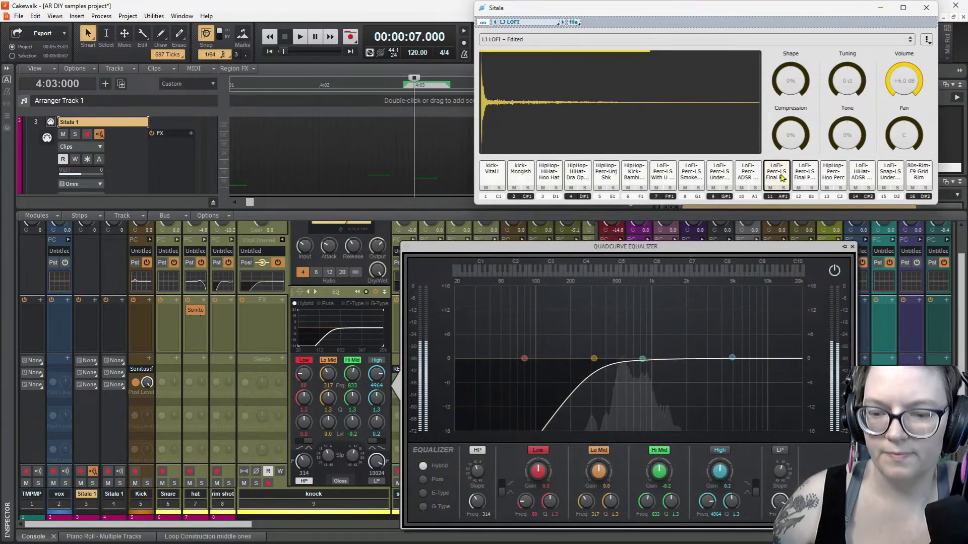
{"action": "left_click", "coordinate": [782, 178]}
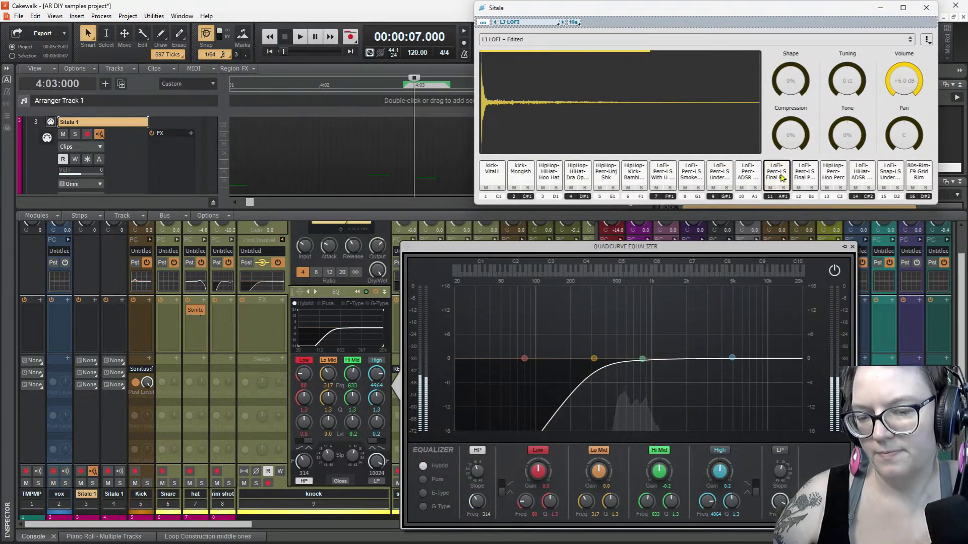
{"action": "left_click", "coordinate": [782, 178]}
{"action": "left_click", "coordinate": [781, 178]}
{"action": "left_click", "coordinate": [782, 178]}
{"action": "left_click", "coordinate": [782, 178]}
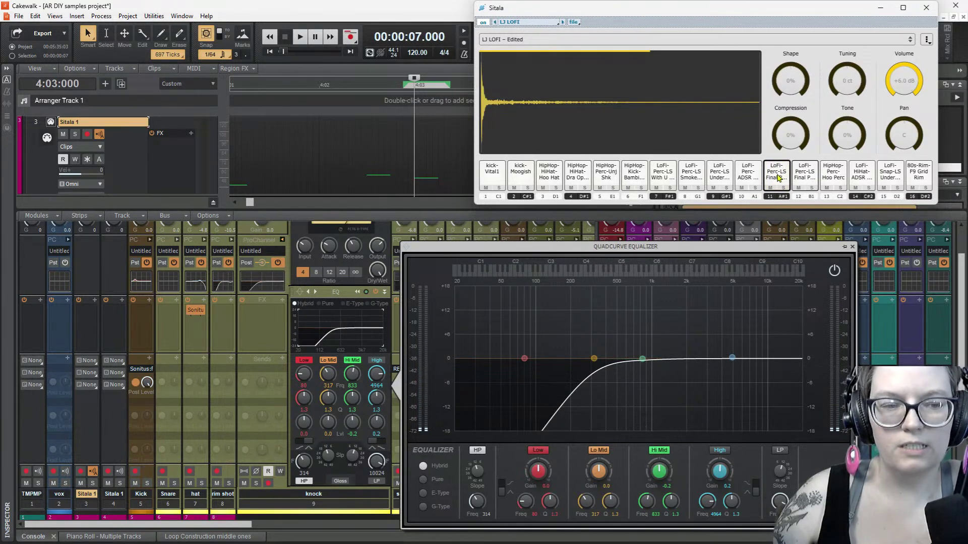
{"action": "left_click", "coordinate": [779, 178]}
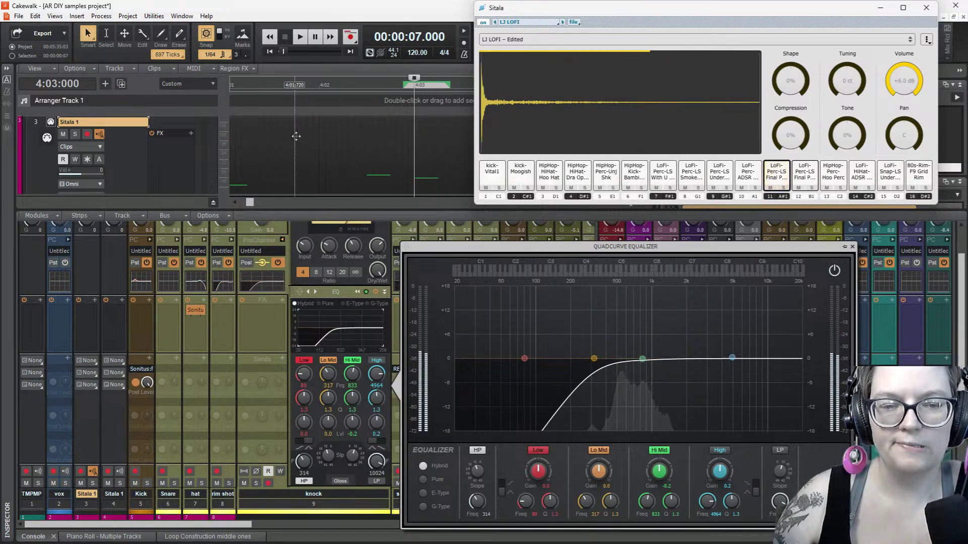
Shift the Sitala window aside, solo the middle ones track, and play its layered hit from 4:03:000
{"action": "scroll", "coordinate": [324, 151], "scroll_direction": "down", "scroll_amount": 10}
{"action": "scroll", "coordinate": [324, 152], "scroll_direction": "down", "scroll_amount": 2}
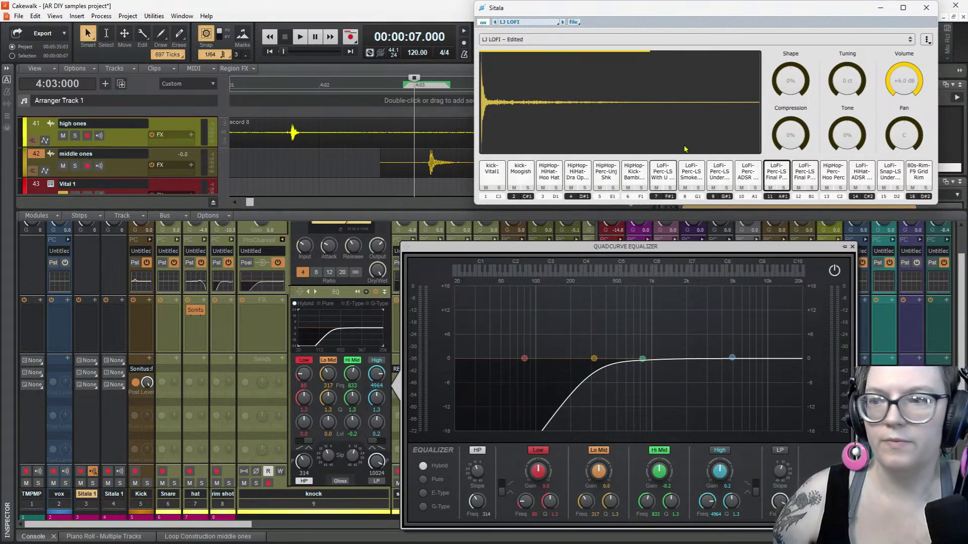
{"action": "left_click_drag", "start_coordinate": [770, 11], "coordinate": [795, 32]}
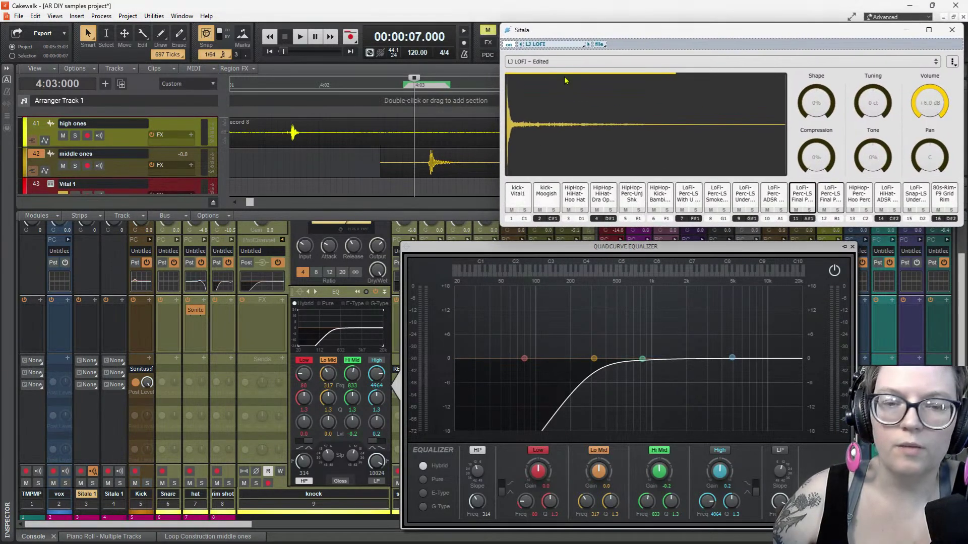
{"action": "left_click", "coordinate": [75, 165]}
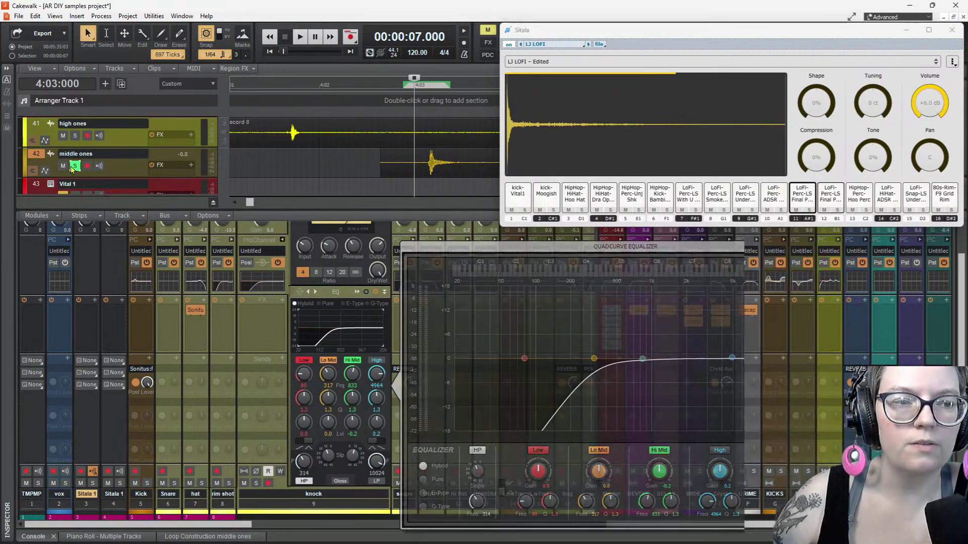
{"action": "left_click", "coordinate": [301, 37]}
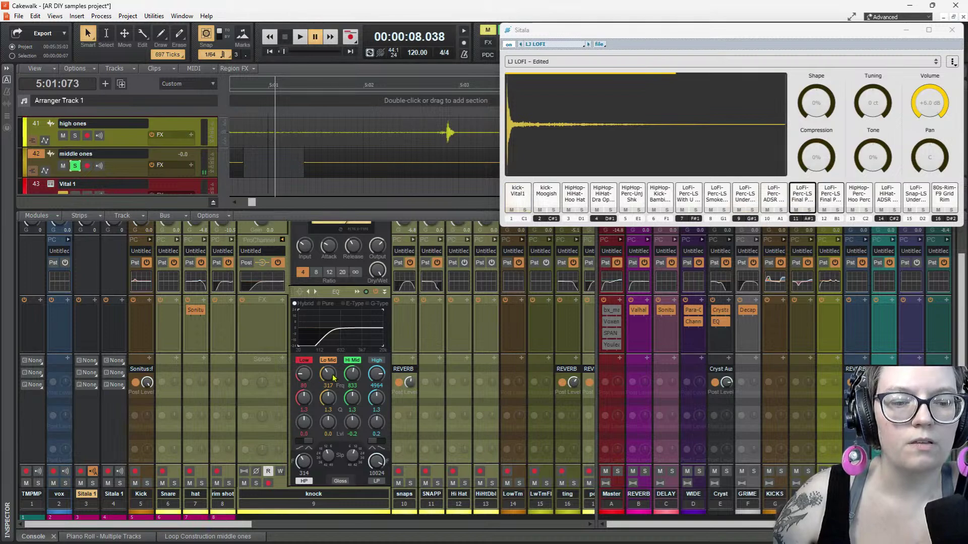
Move the middle ones channel directly after knock in the Console and give it knock's EQ curve
{"action": "left_click_drag", "start_coordinate": [222, 524], "coordinate": [538, 530]}
{"action": "left_click", "coordinate": [496, 444]}
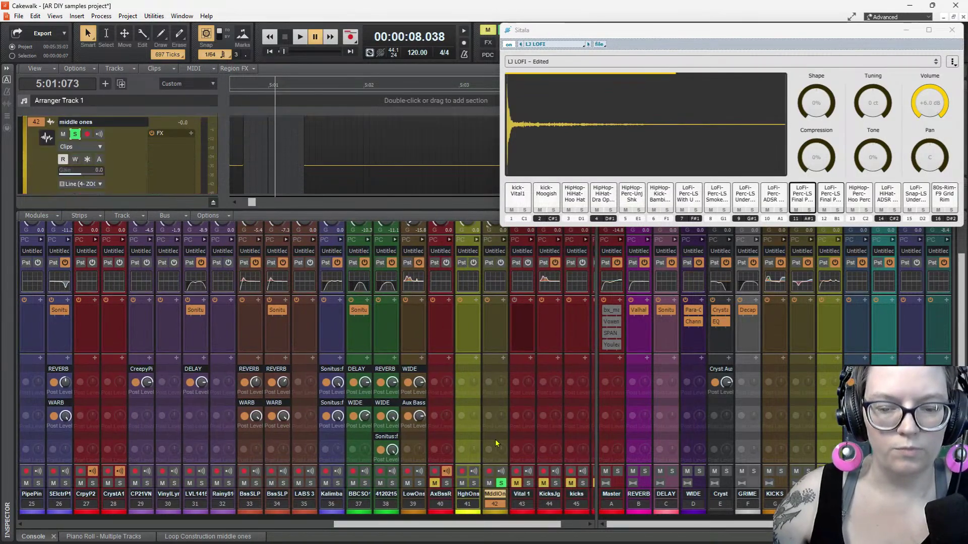
{"action": "left_click_drag", "start_coordinate": [496, 439], "coordinate": [270, 438]}
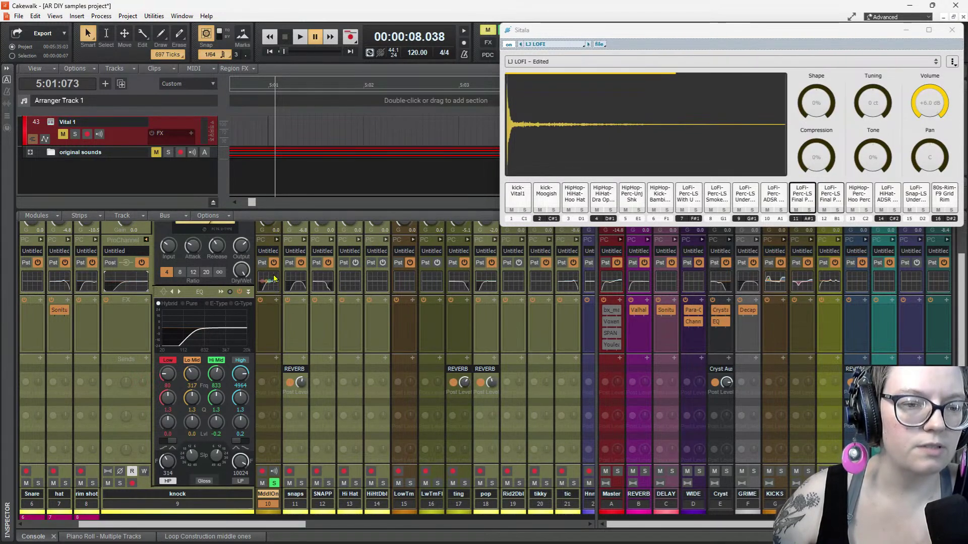
Expand the ProChannel of middle ones to show its compressor and EQ beside those of knock
{"action": "scroll", "coordinate": [255, 371], "scroll_direction": "down", "scroll_amount": 5}
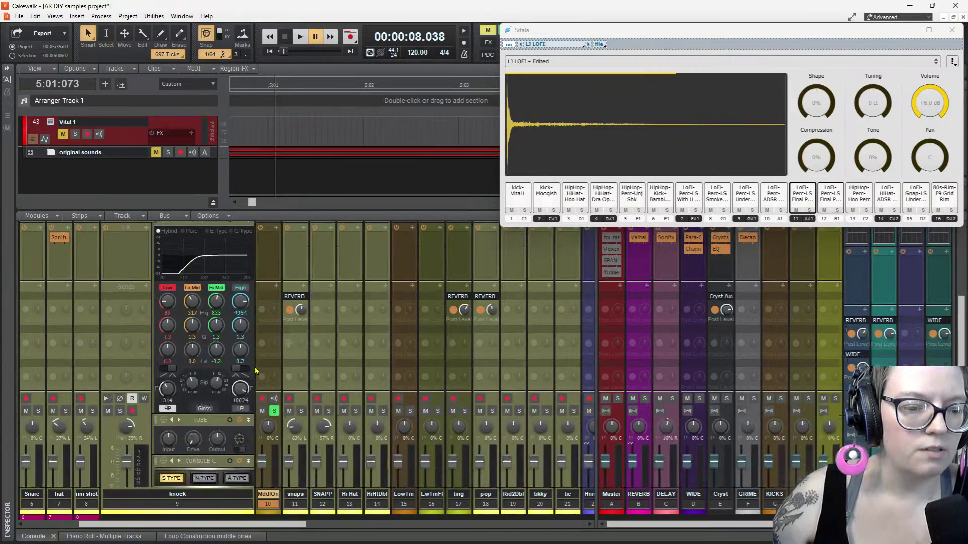
{"action": "scroll", "coordinate": [255, 371], "scroll_direction": "up", "scroll_amount": 5}
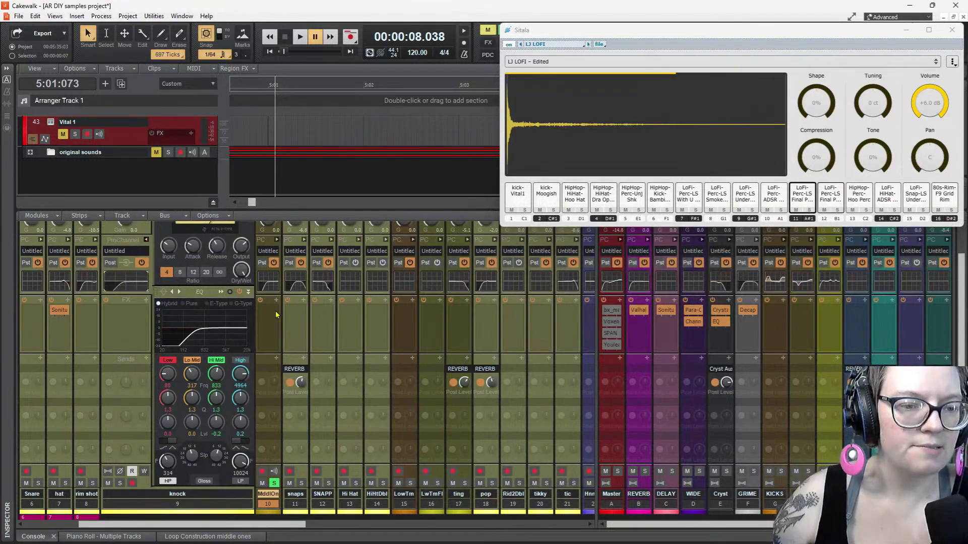
{"action": "scroll", "coordinate": [277, 317], "scroll_direction": "up", "scroll_amount": 2}
{"action": "left_click", "coordinate": [276, 282]}
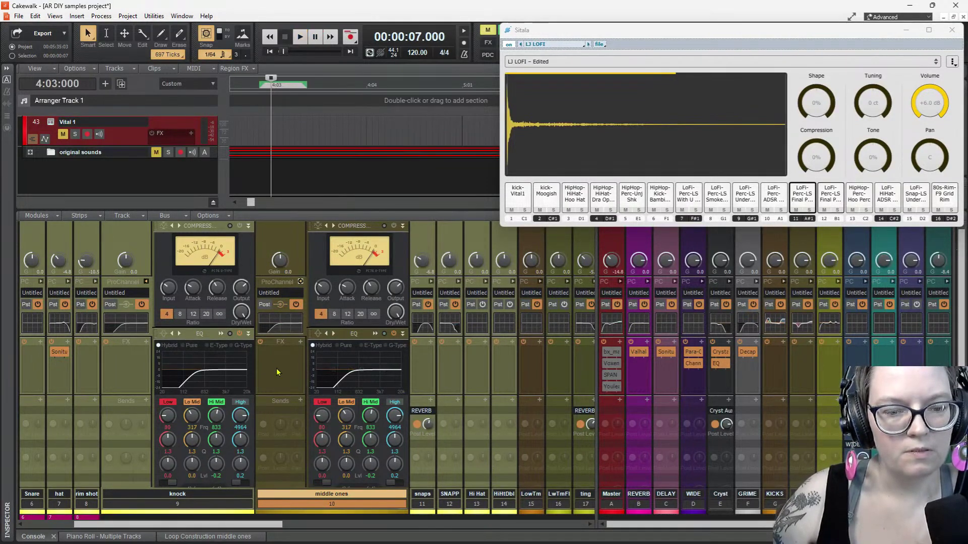
Expand the Vintage Kit folder in the track list to reveal the drum tracks inside it
{"action": "scroll", "coordinate": [322, 158], "scroll_direction": "up", "scroll_amount": 3}
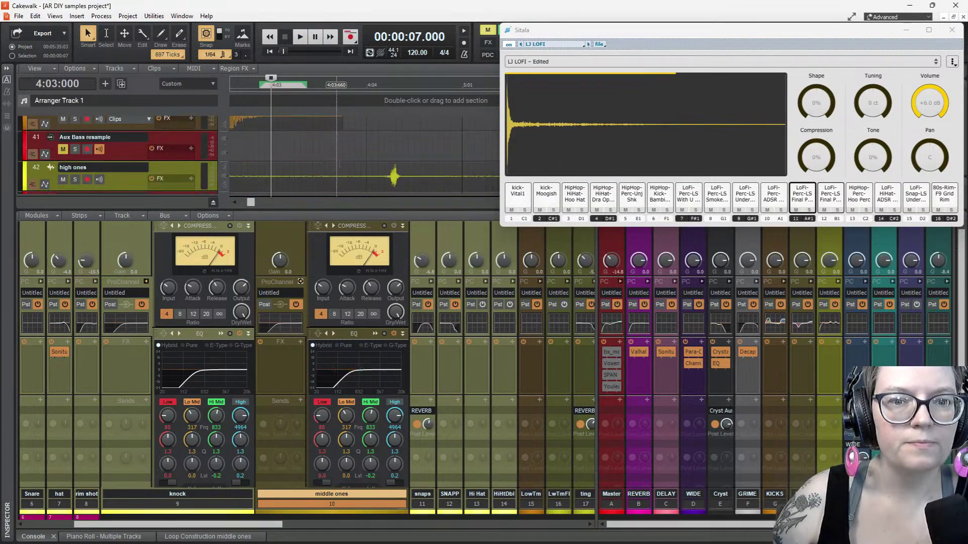
{"action": "scroll", "coordinate": [355, 164], "scroll_direction": "up", "scroll_amount": 15}
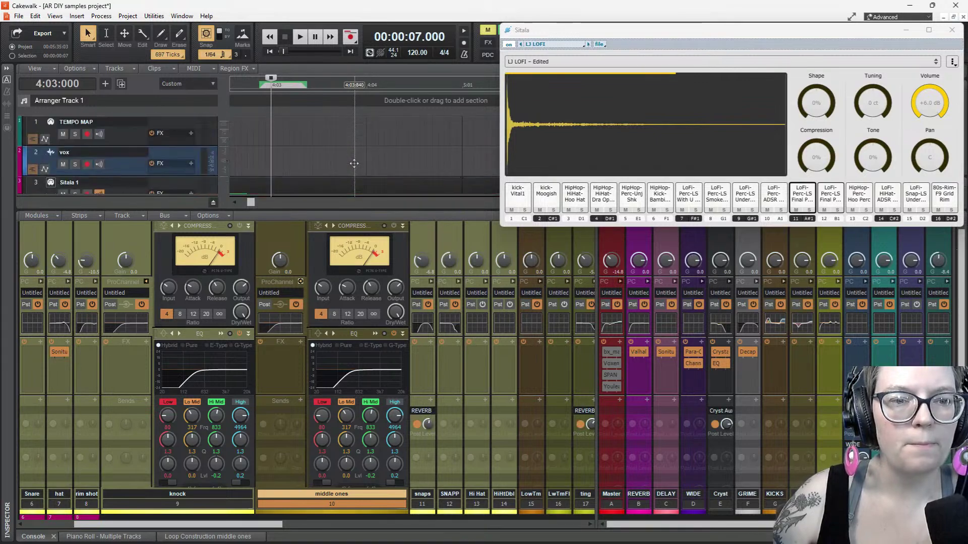
{"action": "scroll", "coordinate": [355, 163], "scroll_direction": "down", "scroll_amount": 3}
{"action": "scroll", "coordinate": [354, 164], "scroll_direction": "up", "scroll_amount": 2}
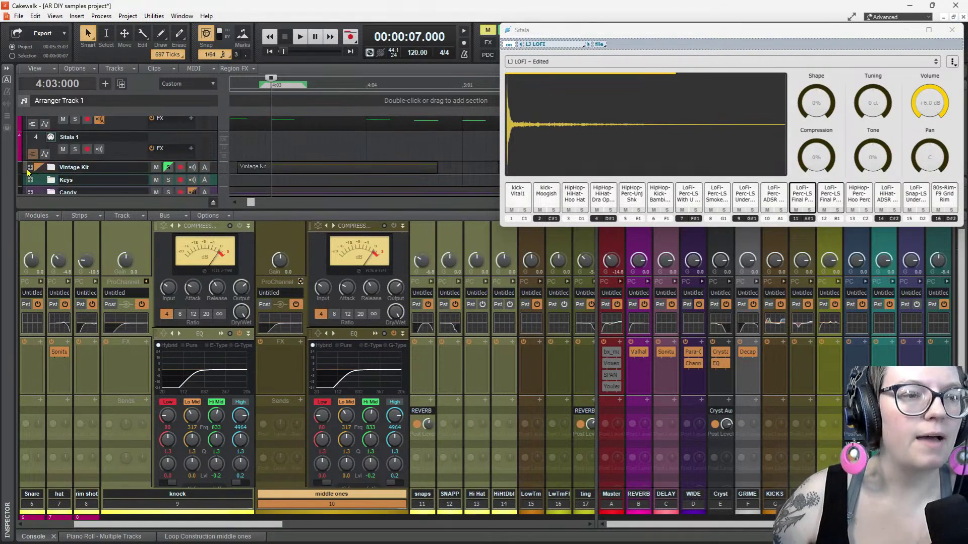
{"action": "left_click", "coordinate": [31, 169]}
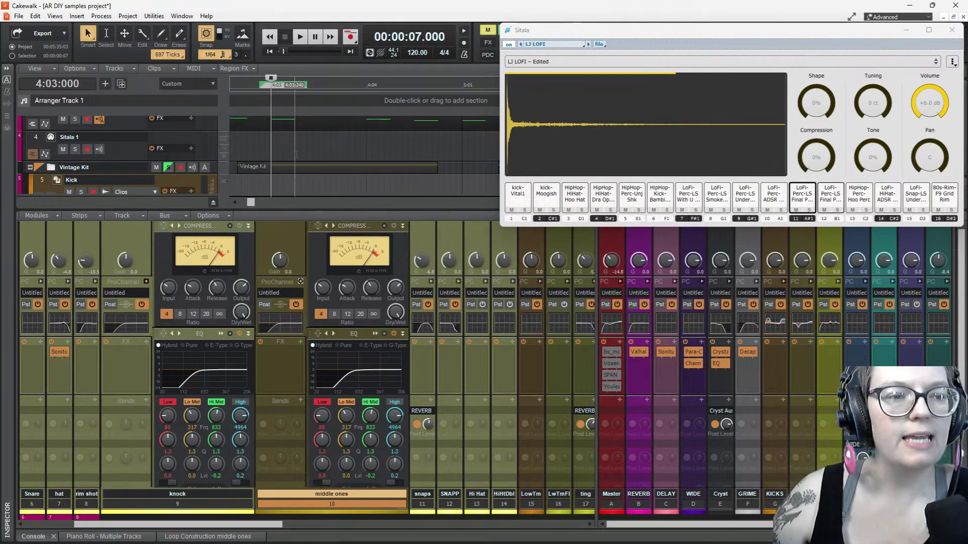
Bring the middle ones track into view and audition its soloed hit from 4:03:000 with the ProChannel EQ
{"action": "scroll", "coordinate": [297, 153], "scroll_direction": "down", "scroll_amount": 2}
{"action": "scroll", "coordinate": [296, 154], "scroll_direction": "down", "scroll_amount": 4}
{"action": "key", "text": "space"}
{"action": "key", "text": "space"}
{"action": "key", "text": "space"}
{"action": "key", "text": "space"}
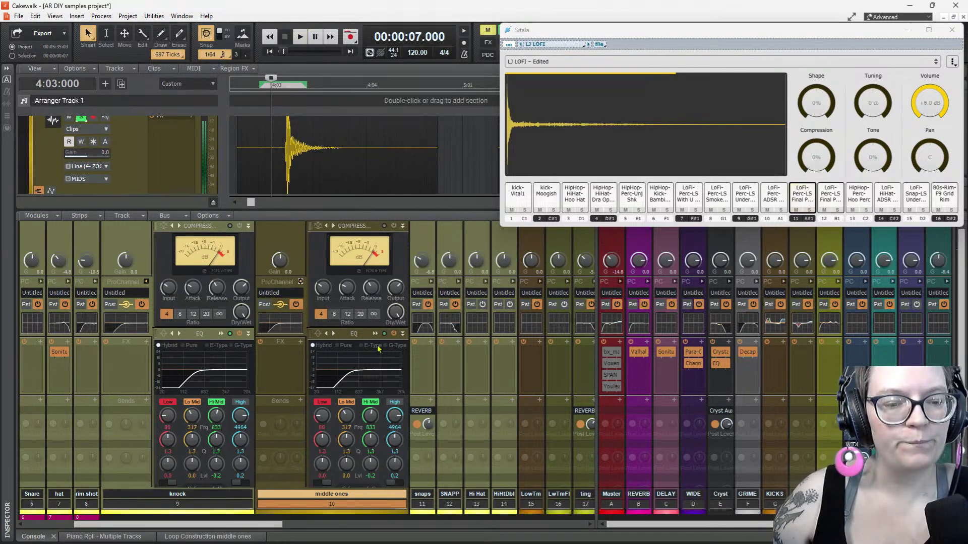
Open the QuadCurve equalizer of the middle ones channel and audition the hit from 4:03:000 through it
{"action": "double_click", "coordinate": [375, 383]}
{"action": "key", "text": "space"}
{"action": "key", "text": "space"}
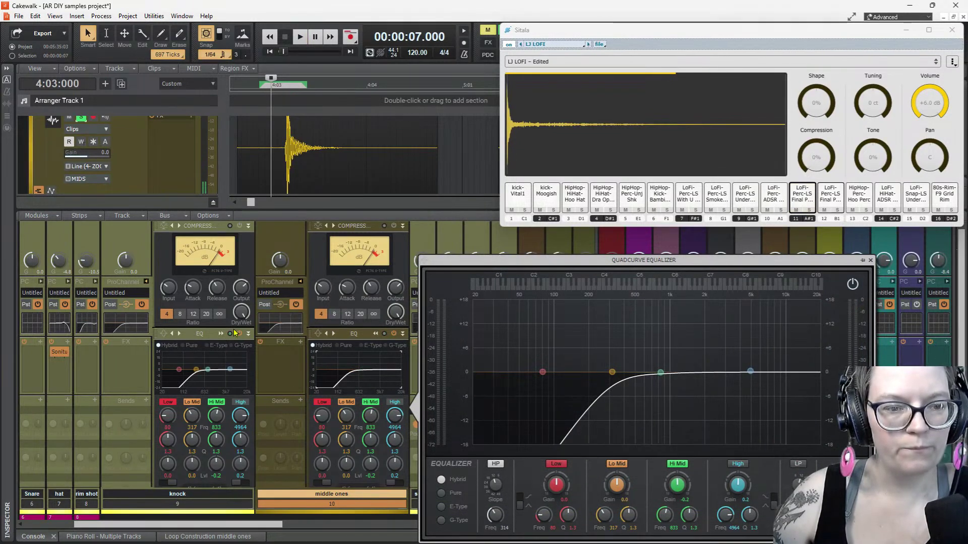
{"action": "scroll", "coordinate": [142, 175], "scroll_direction": "up", "scroll_amount": 3}
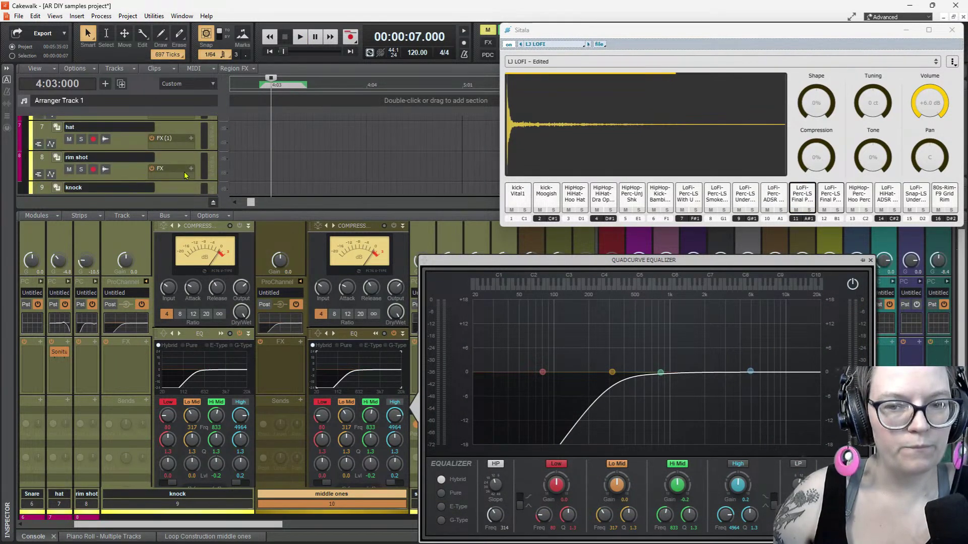
{"action": "scroll", "coordinate": [90, 137], "scroll_direction": "up", "scroll_amount": 3}
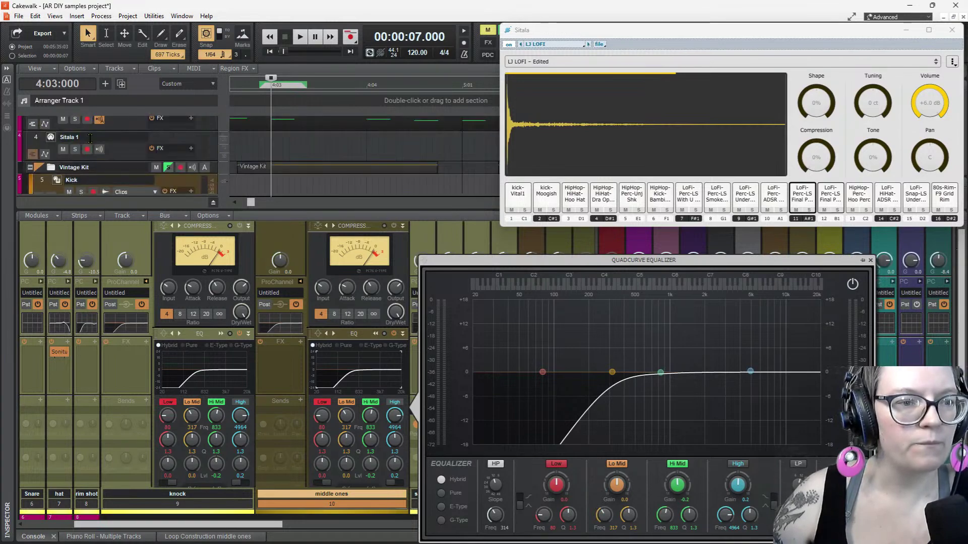
Solo the Sitala 1 track and compare pad 11 through knock's QuadCurve equalizer with the middle ones hit from 4:03:000
{"action": "left_click", "coordinate": [75, 149]}
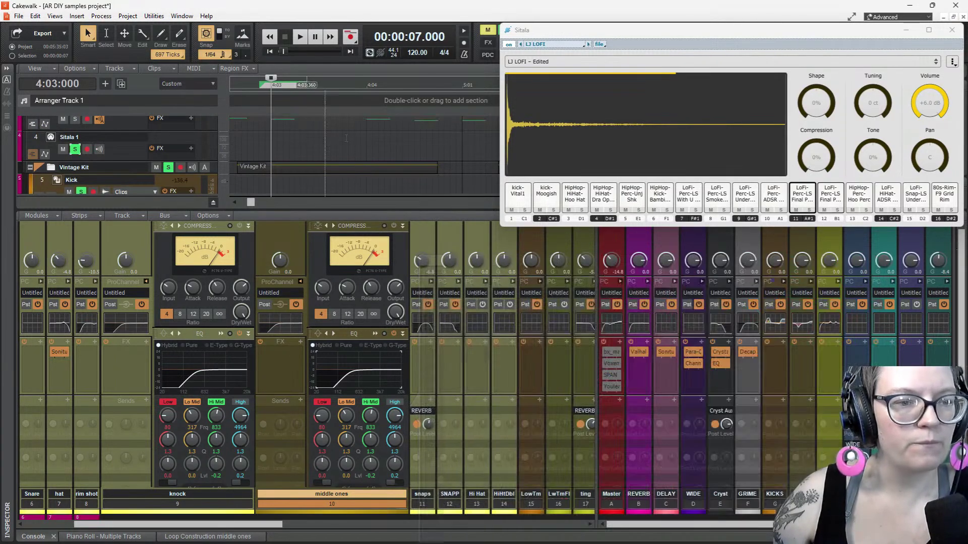
{"action": "scroll", "coordinate": [89, 151], "scroll_direction": "down", "scroll_amount": 1}
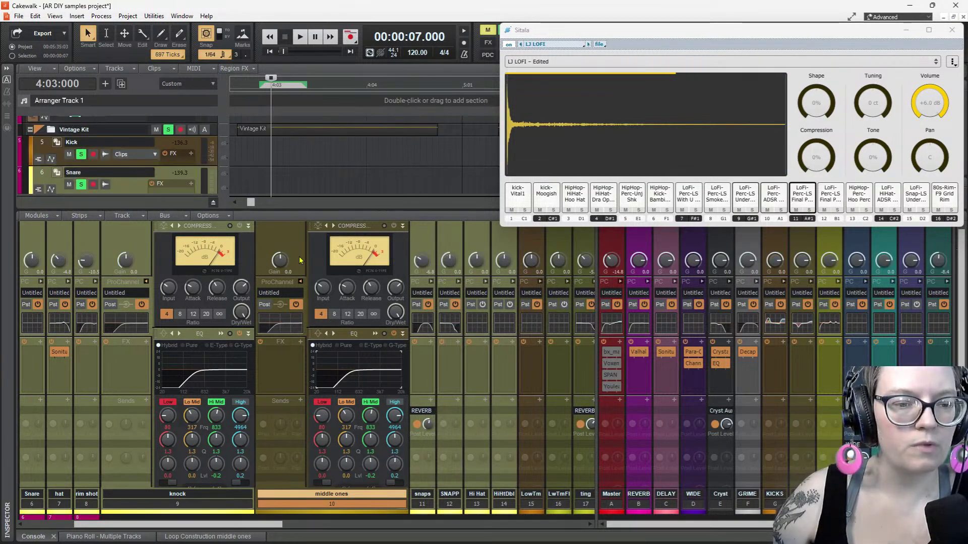
{"action": "double_click", "coordinate": [234, 381]}
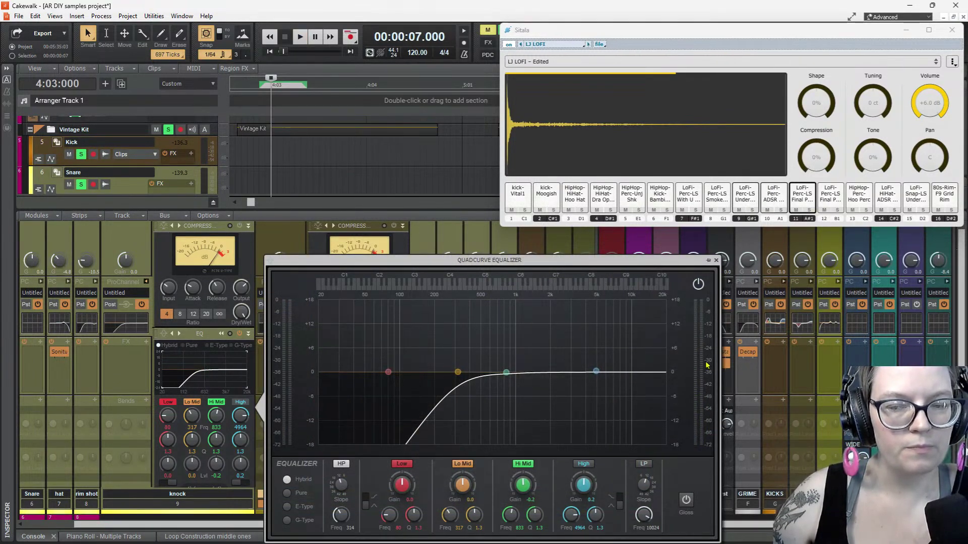
{"action": "left_click", "coordinate": [811, 207]}
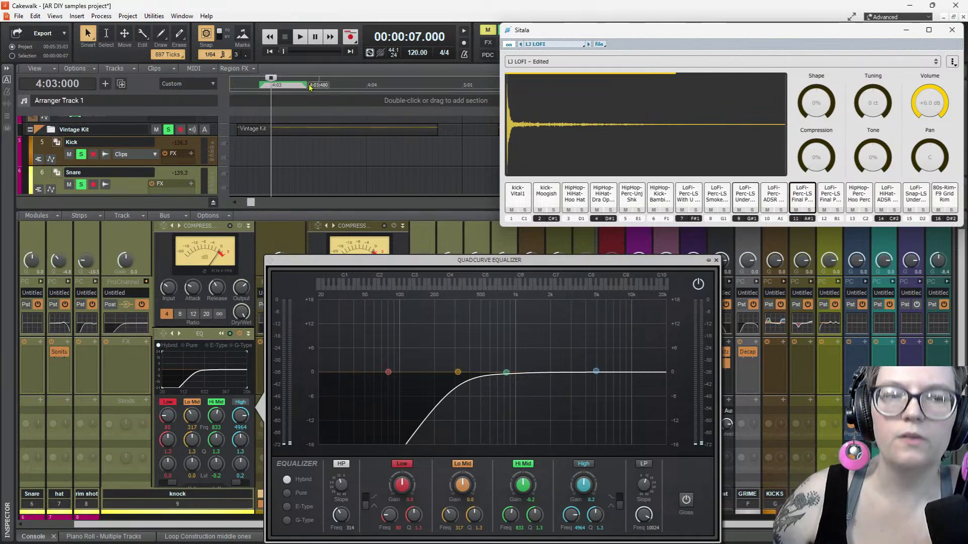
{"action": "left_click", "coordinate": [298, 37]}
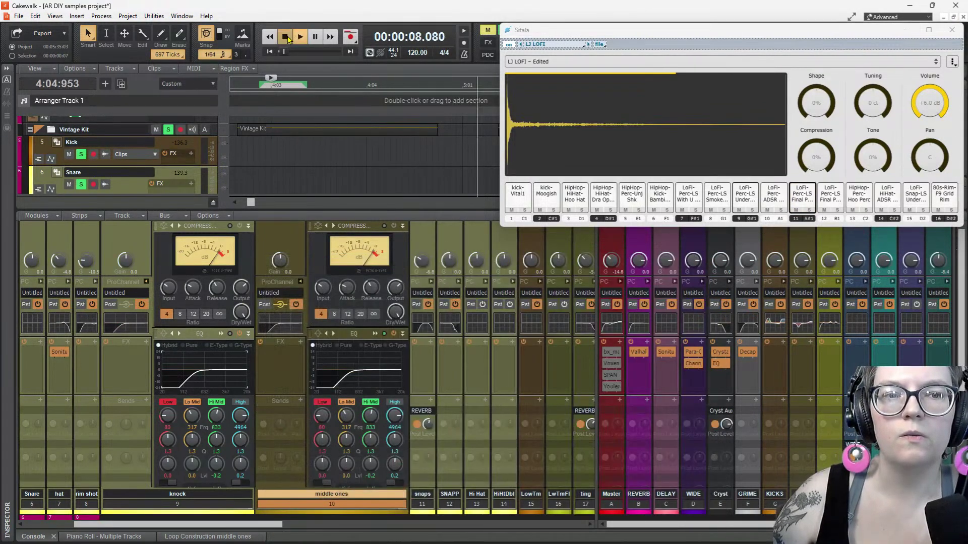
{"action": "left_click", "coordinate": [287, 39]}
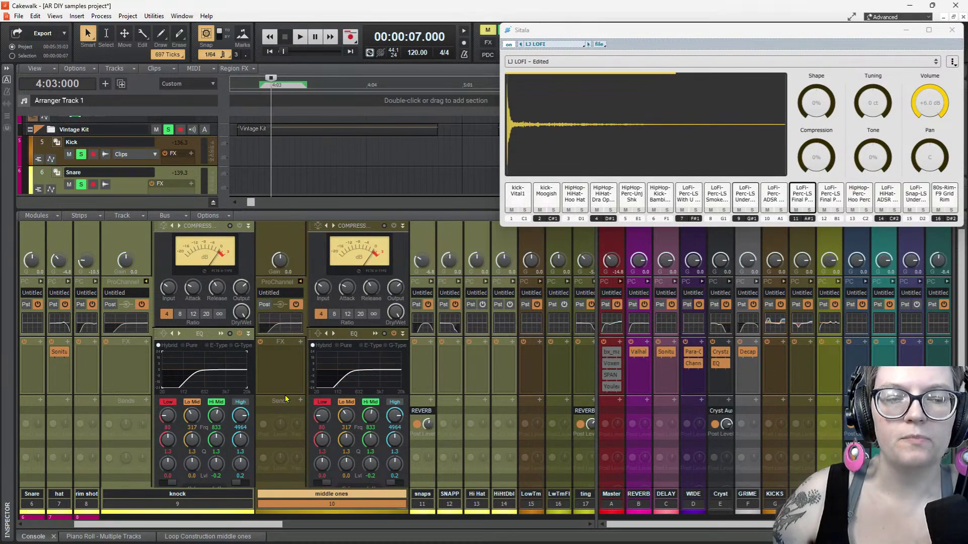
Add sends to the WIDE and REVERB buses on the middle ones channel
{"action": "scroll", "coordinate": [291, 387], "scroll_direction": "down", "scroll_amount": 1}
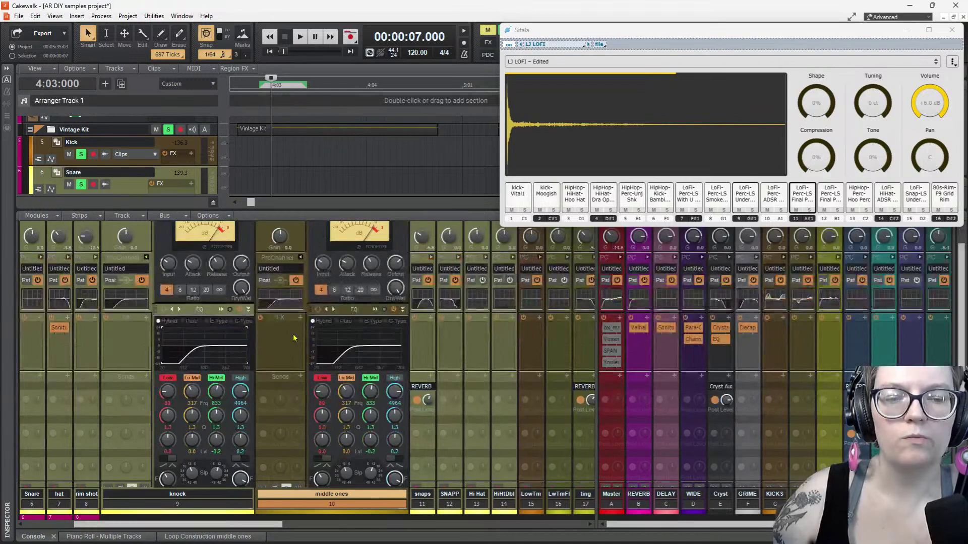
{"action": "left_click", "coordinate": [301, 377]}
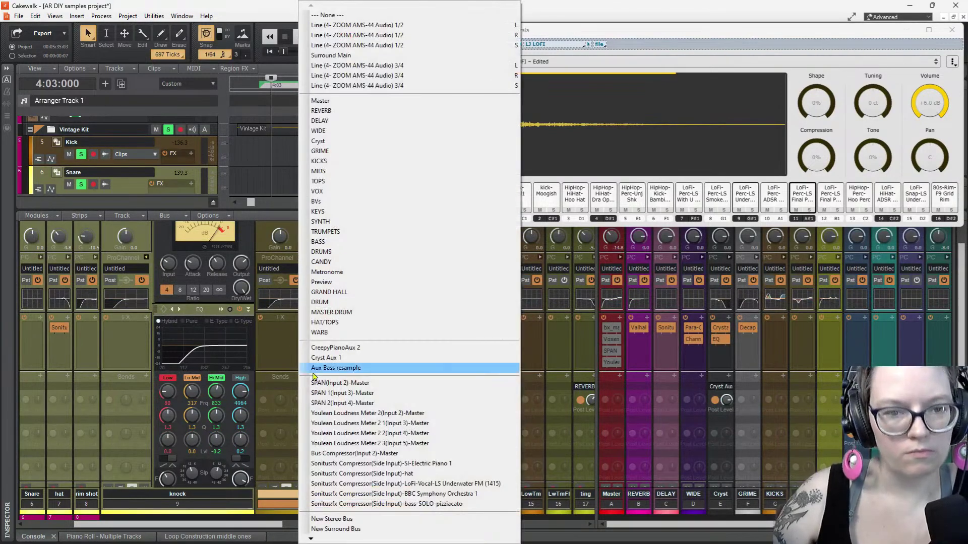
{"action": "left_click", "coordinate": [357, 131]}
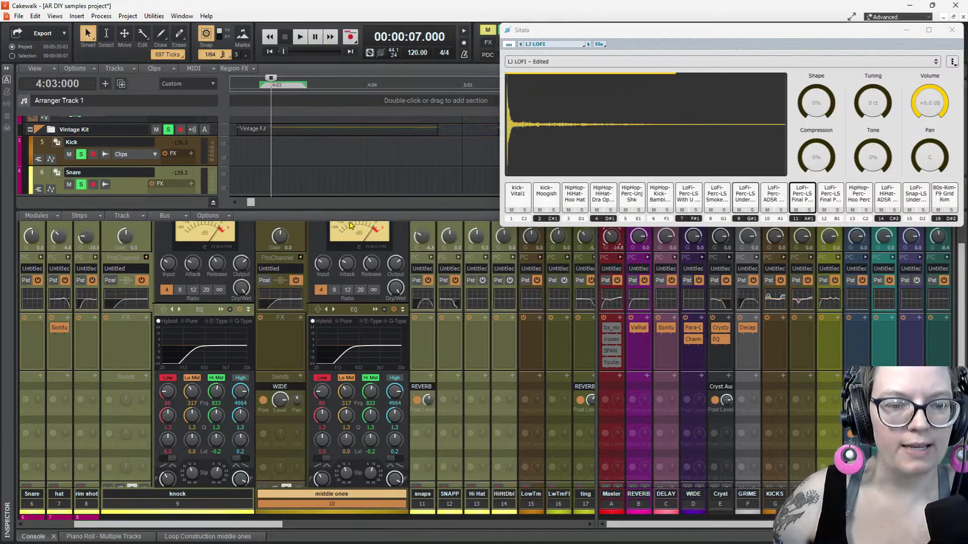
{"action": "left_click", "coordinate": [301, 379]}
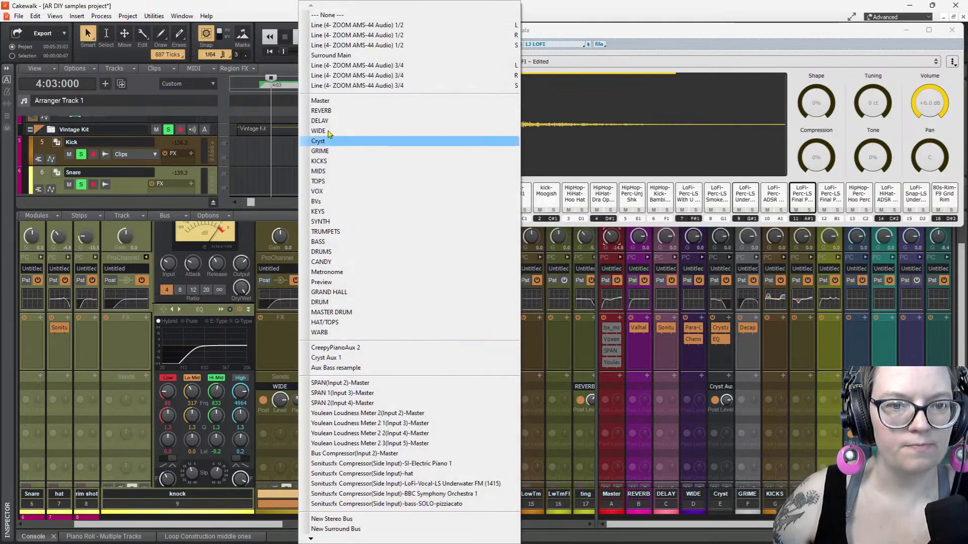
{"action": "left_click", "coordinate": [337, 112]}
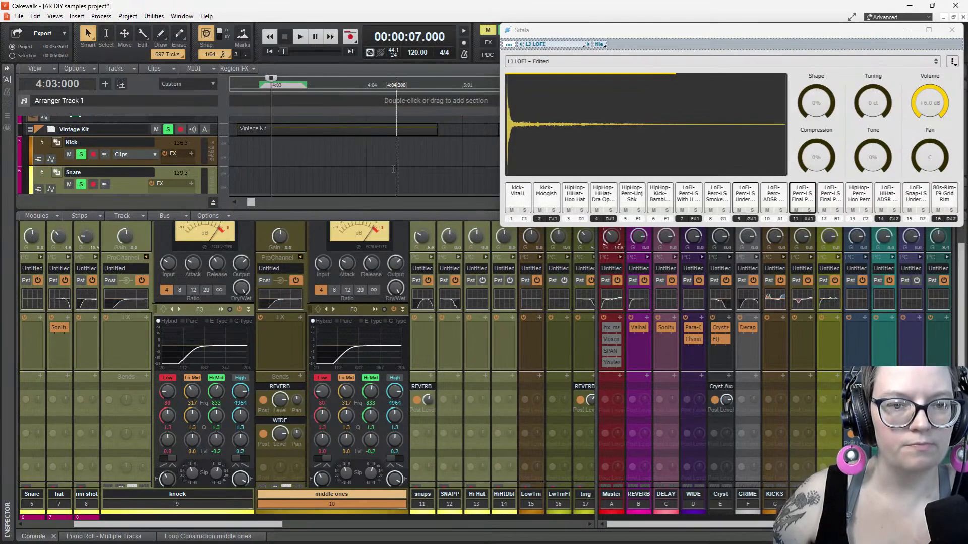
Lower the middle ones send levels to about -8.9 for REVERB and -10.9 for WIDE while auditioning the hit
{"action": "left_click", "coordinate": [298, 39]}
{"action": "left_click", "coordinate": [285, 36]}
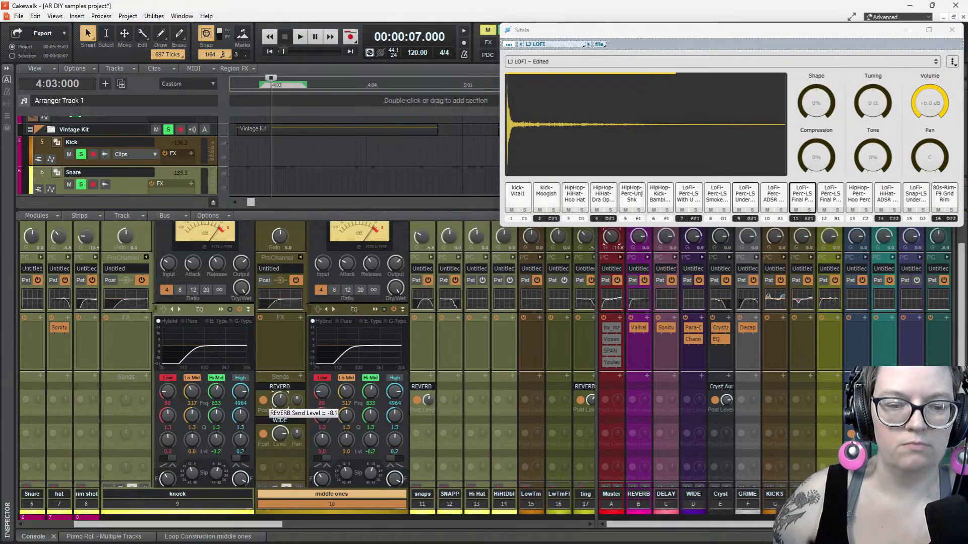
{"action": "left_click", "coordinate": [300, 38]}
{"action": "left_click", "coordinate": [315, 37]}
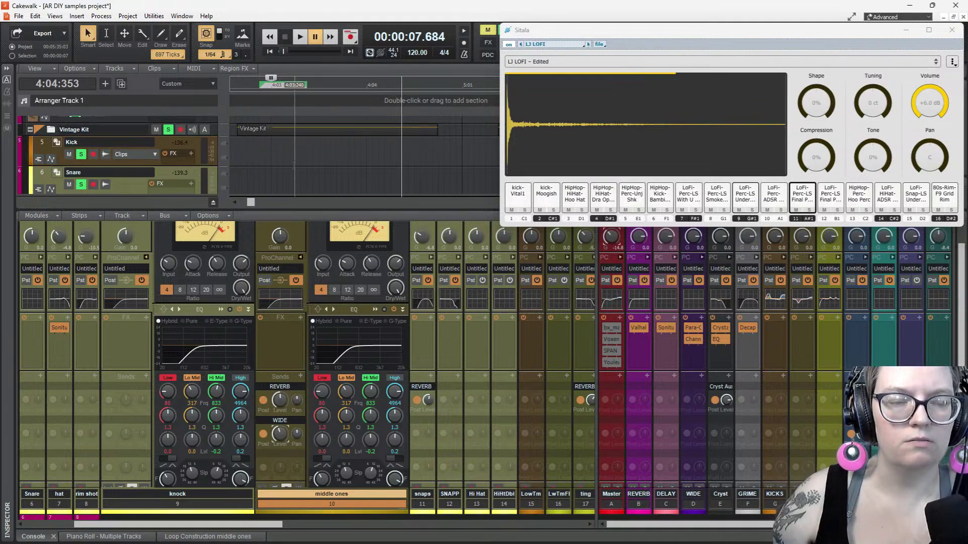
{"action": "left_click", "coordinate": [300, 37]}
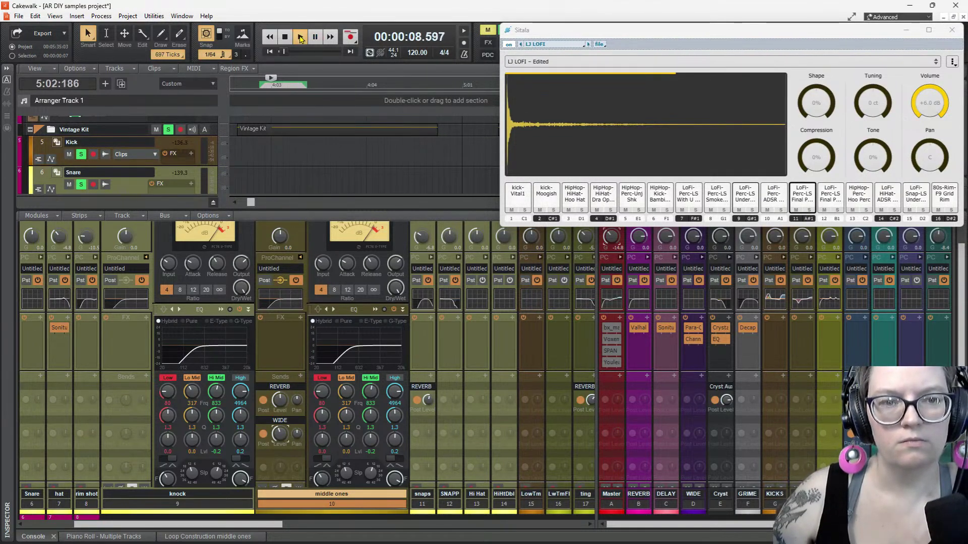
{"action": "left_click", "coordinate": [315, 37]}
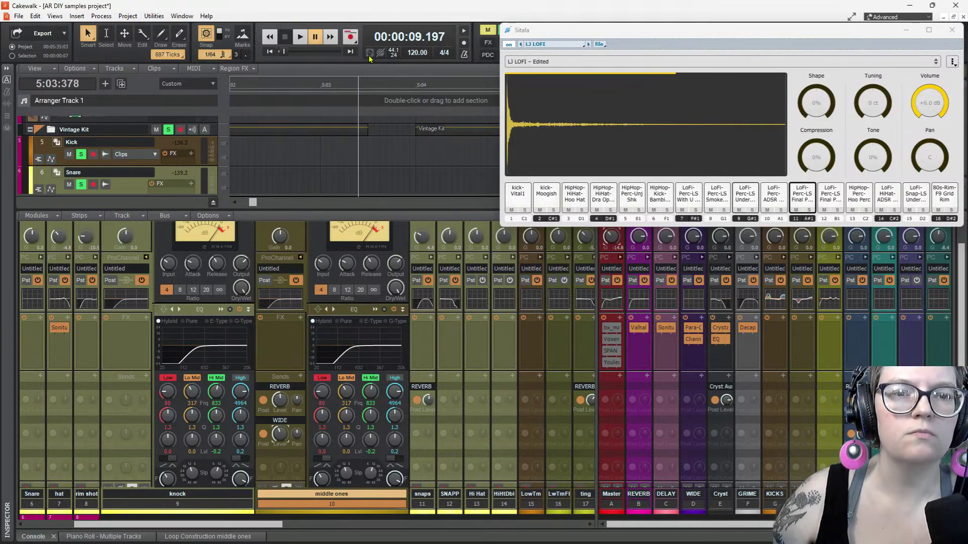
{"action": "left_click", "coordinate": [300, 37]}
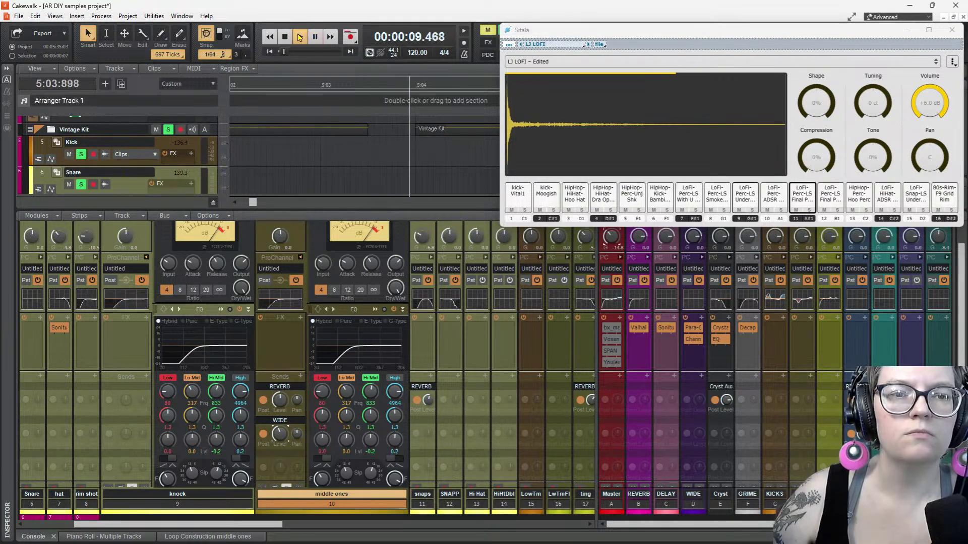
{"action": "left_click", "coordinate": [286, 37]}
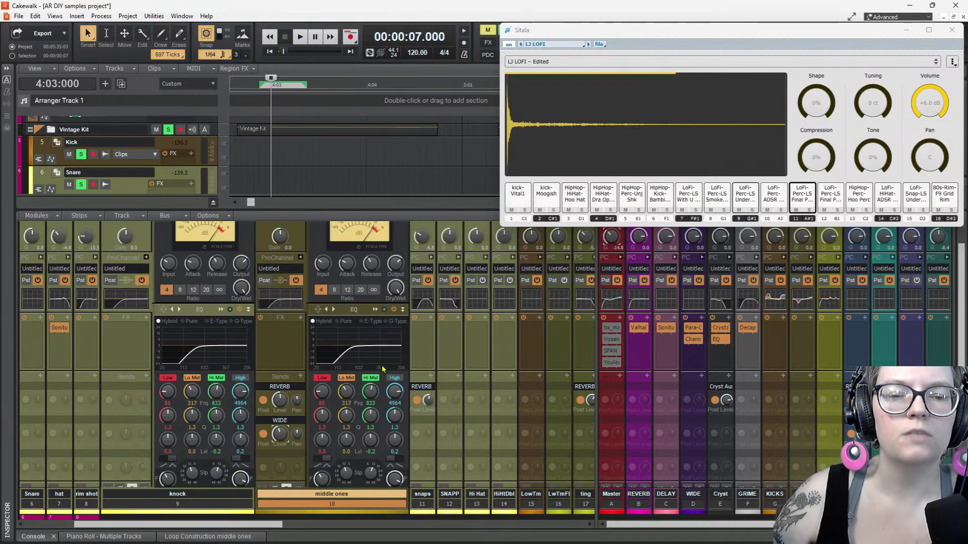
Boost the middle ones Hi Mid band by 13.9 dB at 525 Hz and lower its high-pass frequency to 141 Hz
{"action": "double_click", "coordinate": [349, 362]}
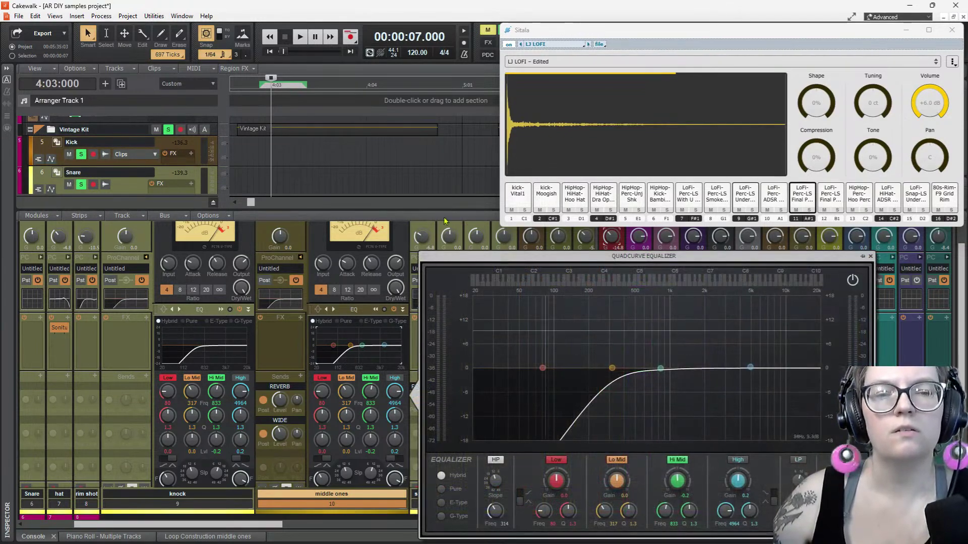
{"action": "scroll", "coordinate": [335, 162], "scroll_direction": "down", "scroll_amount": 4}
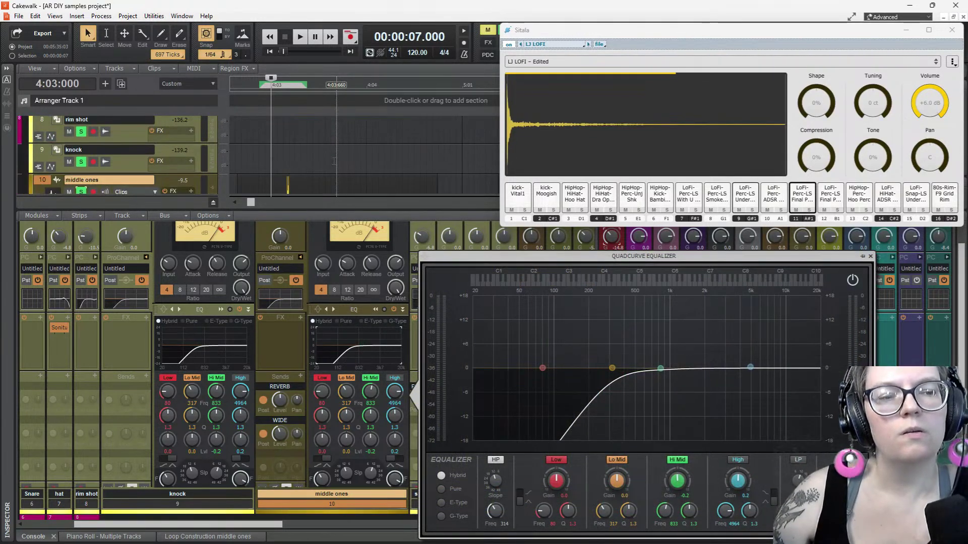
{"action": "left_click_drag", "start_coordinate": [661, 369], "coordinate": [637, 313]}
{"action": "key", "text": "space"}
{"action": "key", "text": "space"}
{"action": "left_click_drag", "start_coordinate": [496, 511], "coordinate": [495, 521]}
Boost the middle ones Lo Mid band by 12.1 dB at 189 Hz and audition the hit
{"action": "left_click_drag", "start_coordinate": [612, 368], "coordinate": [587, 321]}
{"action": "key", "text": "space"}
{"action": "key", "text": "space"}
{"action": "key", "text": "space"}
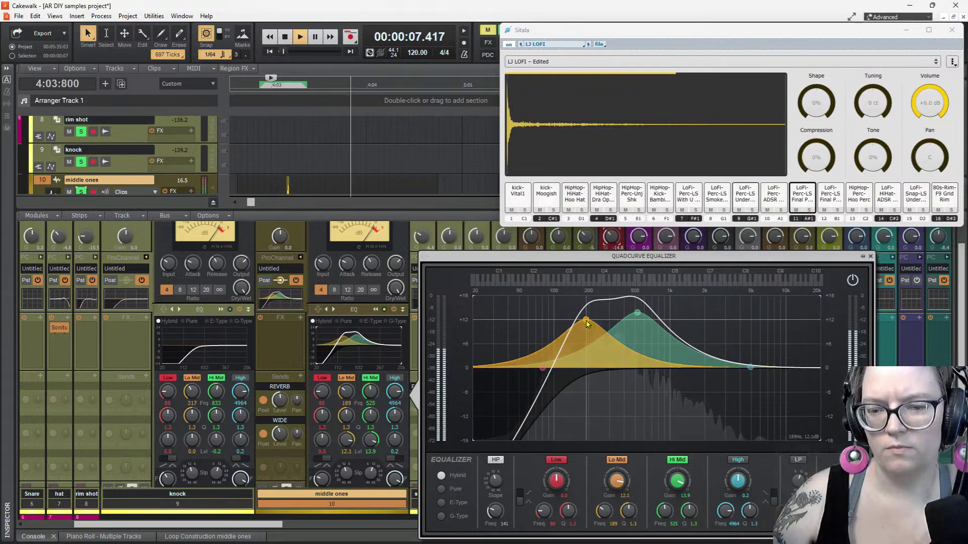
{"action": "key", "text": "space"}
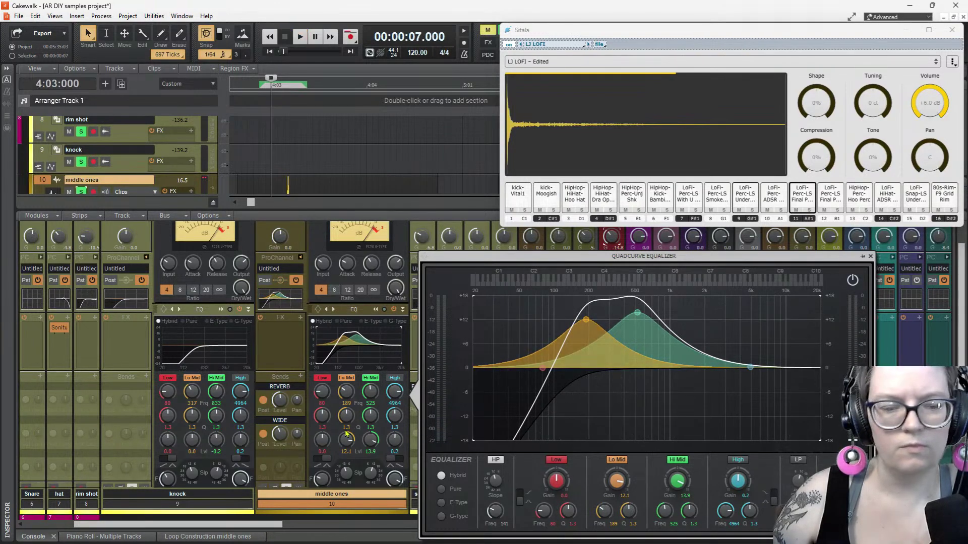
Audition the middle ones hit with its REVERB and WIDE sends, and set the Lo Mid band to 220 Hz with 11.0 dB gain
{"action": "key", "text": "space"}
{"action": "key", "text": "space"}
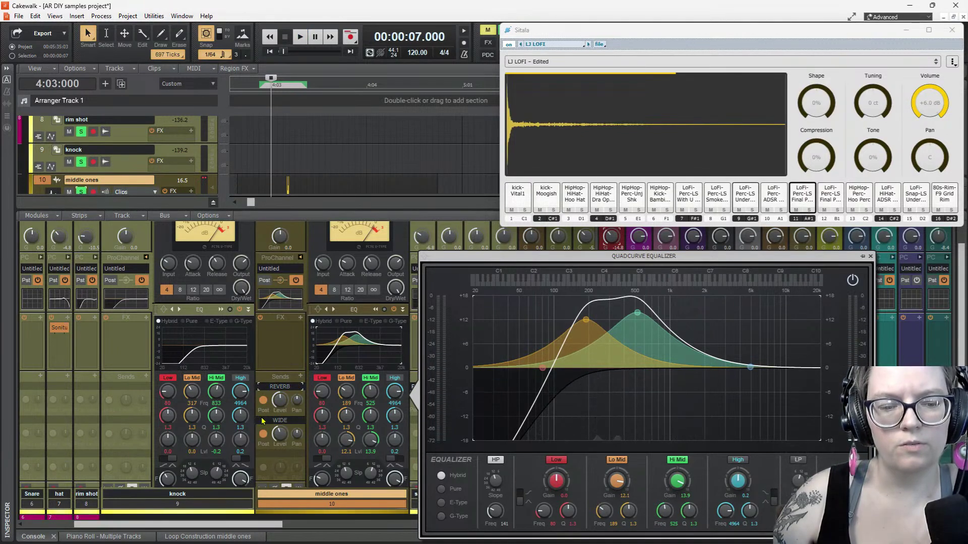
{"action": "key", "text": "space"}
{"action": "key", "text": "space"}
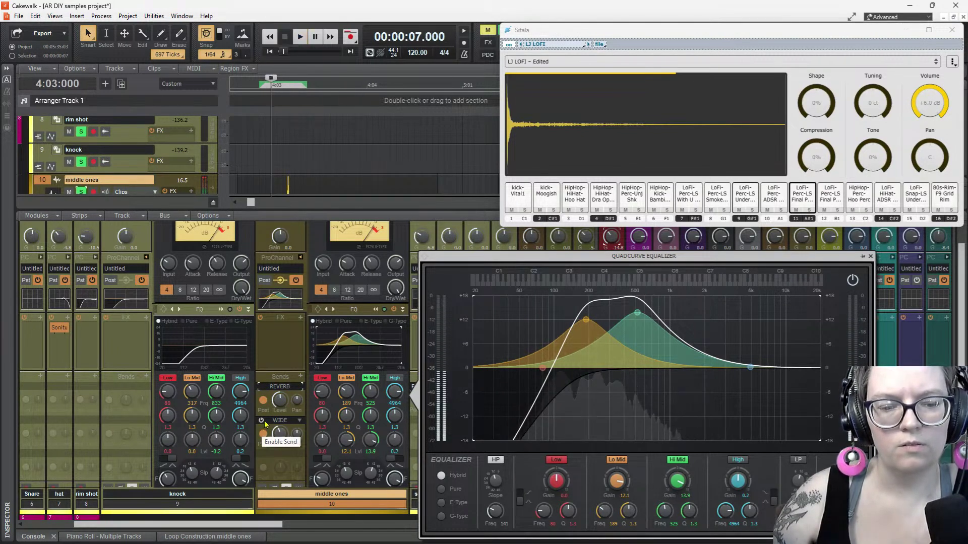
{"action": "key", "text": "space"}
{"action": "key", "text": "space"}
{"action": "key", "text": "space"}
{"action": "key", "text": "space"}
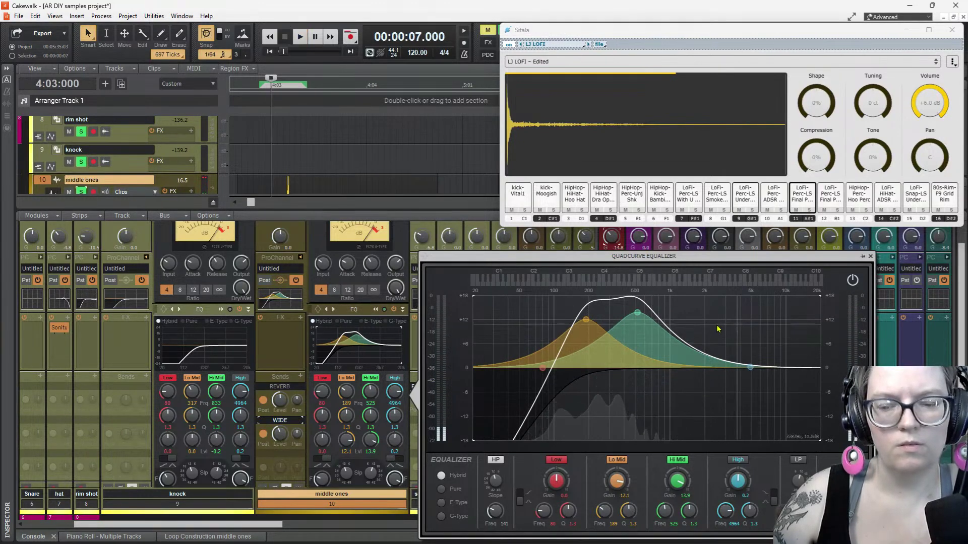
{"action": "left_click_drag", "start_coordinate": [586, 320], "coordinate": [594, 324]}
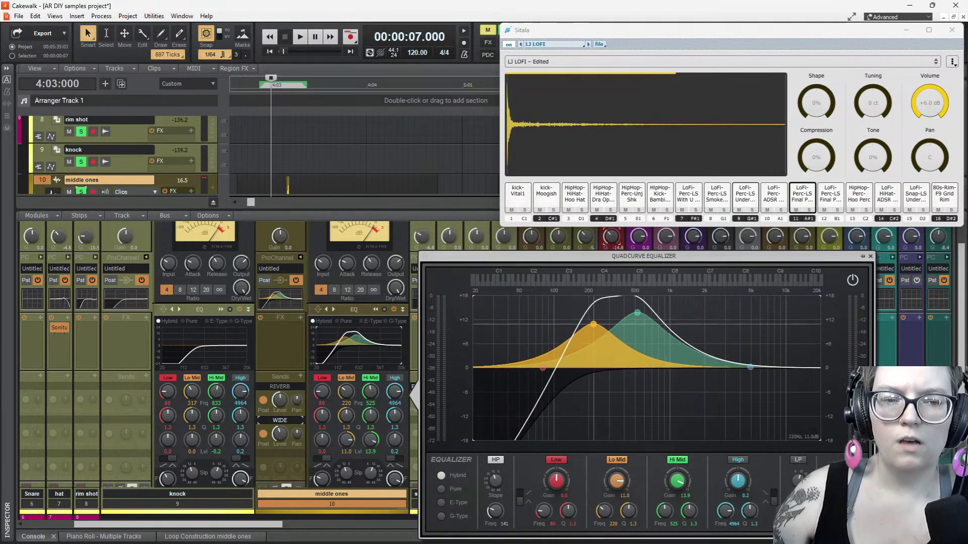
Shift the layered middle ones clip slightly earlier so its hit sits closer to 4:03:000, and check its take lanes
{"action": "scroll", "coordinate": [421, 181], "scroll_direction": "down", "scroll_amount": 1}
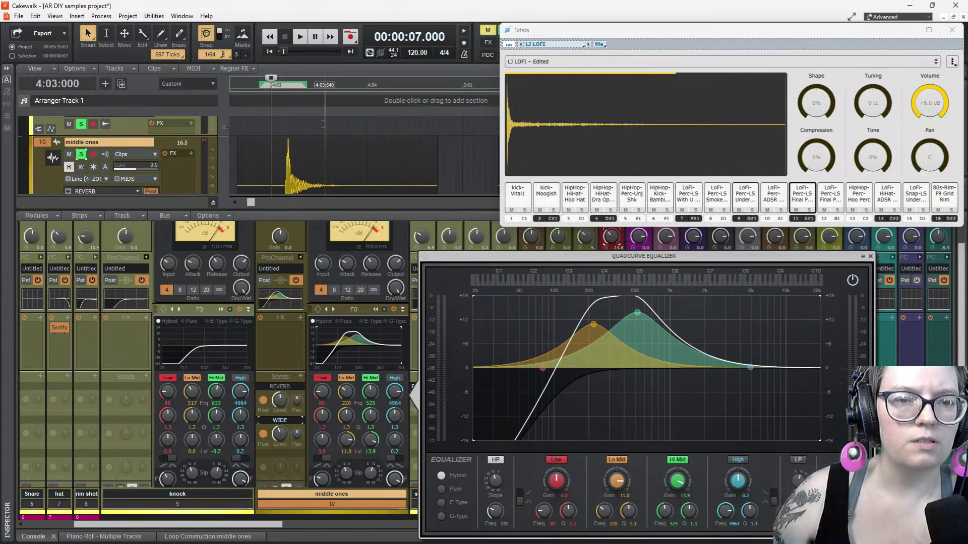
{"action": "left_click", "coordinate": [345, 150]}
{"action": "left_click_drag", "start_coordinate": [345, 150], "coordinate": [344, 150]}
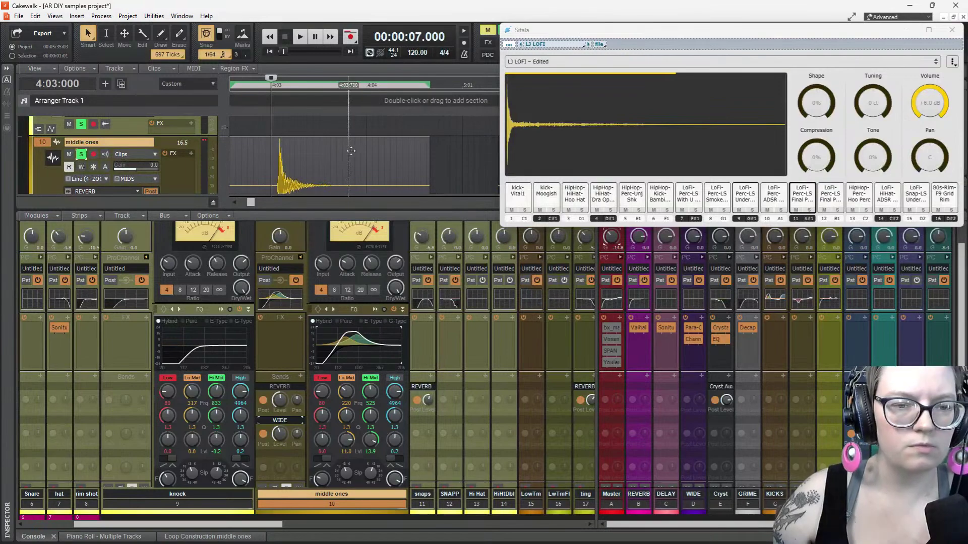
{"action": "scroll", "coordinate": [346, 150], "scroll_direction": "down", "scroll_amount": 2}
{"action": "scroll", "coordinate": [353, 151], "scroll_direction": "up", "scroll_amount": 1}
{"action": "scroll", "coordinate": [357, 151], "scroll_direction": "down", "scroll_amount": 3}
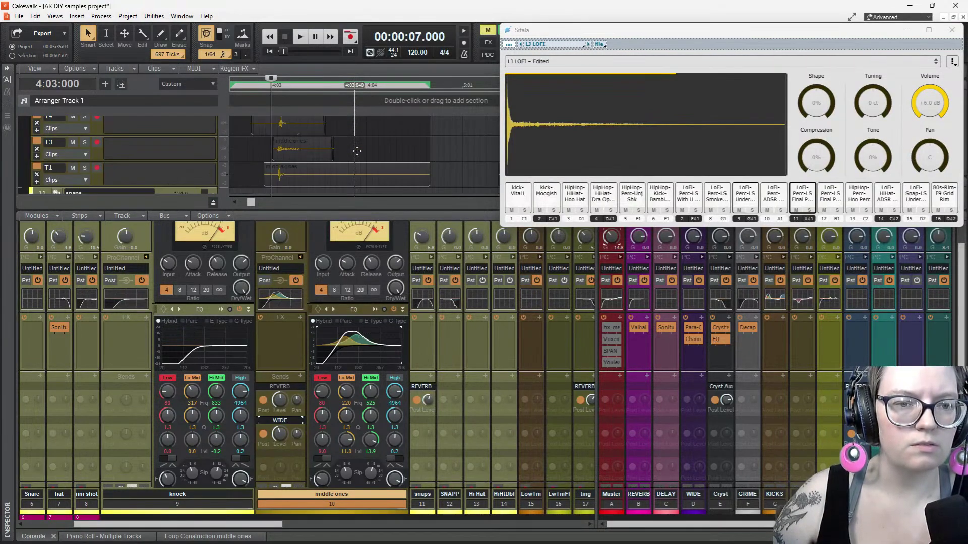
{"action": "scroll", "coordinate": [356, 151], "scroll_direction": "up", "scroll_amount": 3}
Select the time range around the middle ones hit on the knock track, and rewind to audition it
{"action": "left_click_drag", "start_coordinate": [338, 123], "coordinate": [265, 123]}
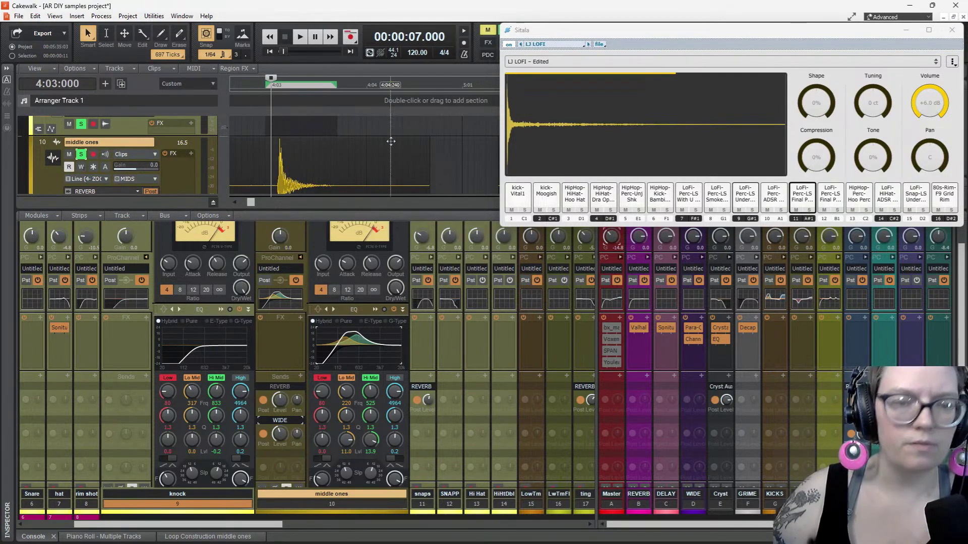
{"action": "key", "text": "w"}
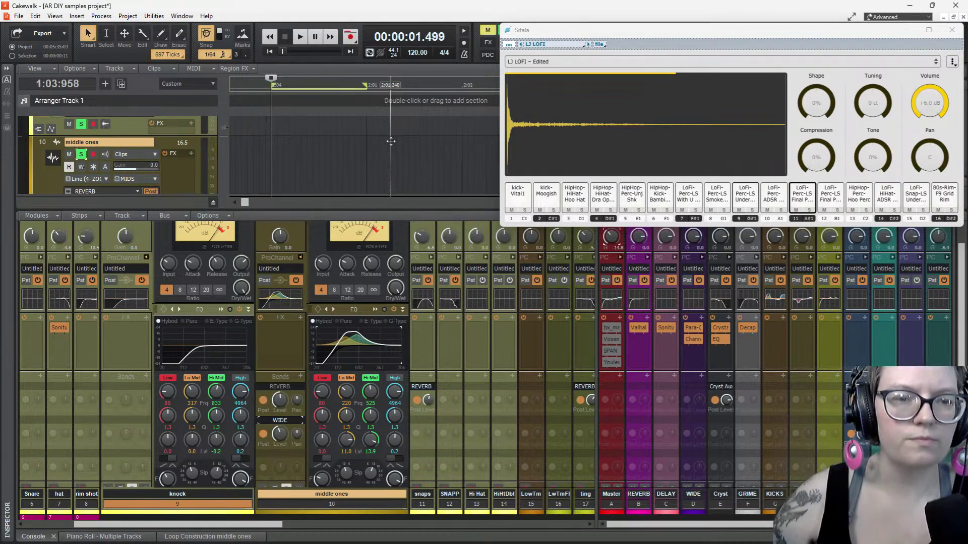
{"action": "key", "text": "space"}
{"action": "key", "text": "space"}
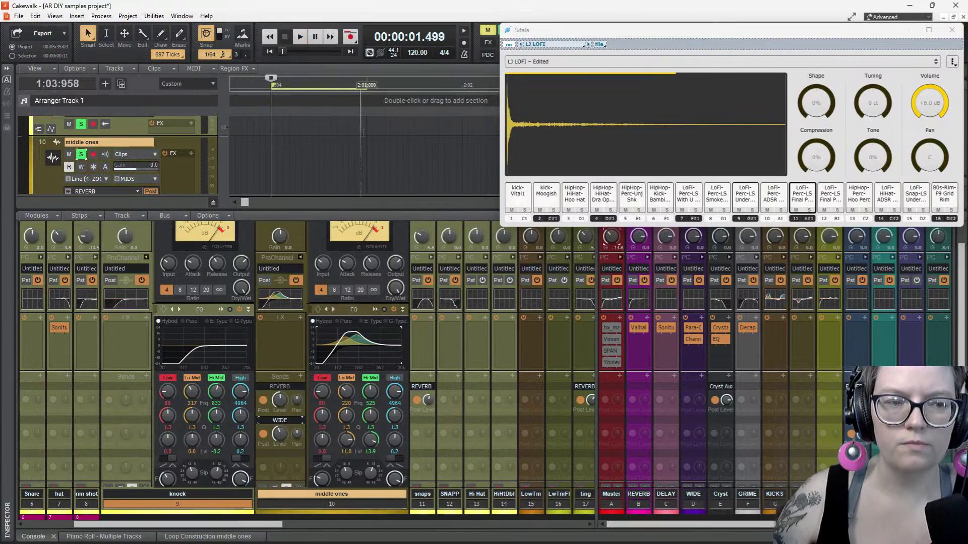
{"action": "scroll", "coordinate": [358, 132], "scroll_direction": "down", "scroll_amount": 5}
{"action": "scroll", "coordinate": [357, 130], "scroll_direction": "up", "scroll_amount": 5}
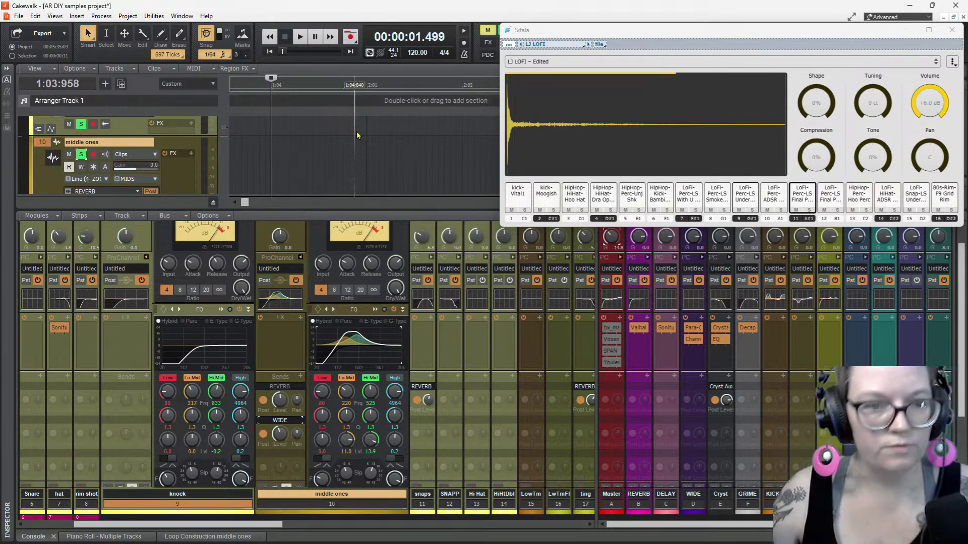
{"action": "scroll", "coordinate": [357, 131], "scroll_direction": "down", "scroll_amount": 10}
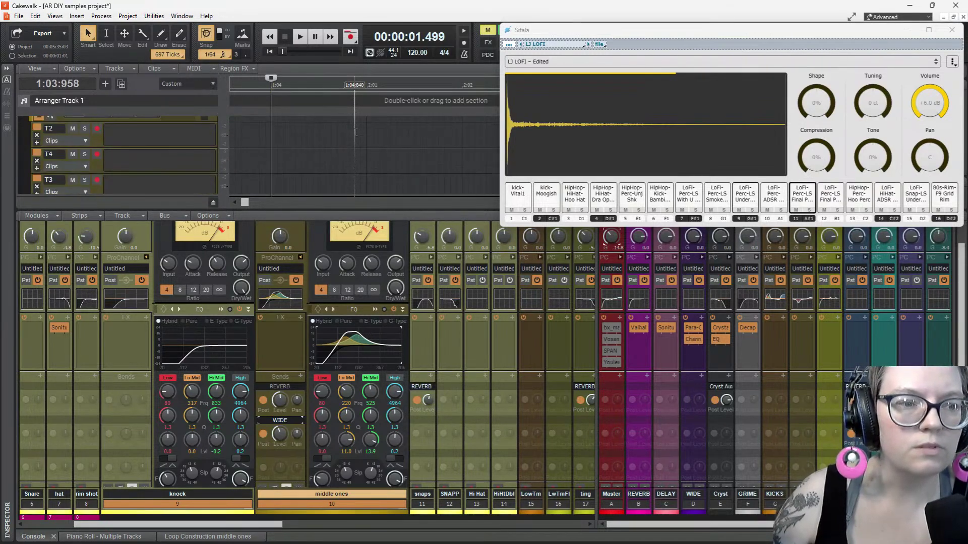
{"action": "scroll", "coordinate": [356, 132], "scroll_direction": "up", "scroll_amount": 10}
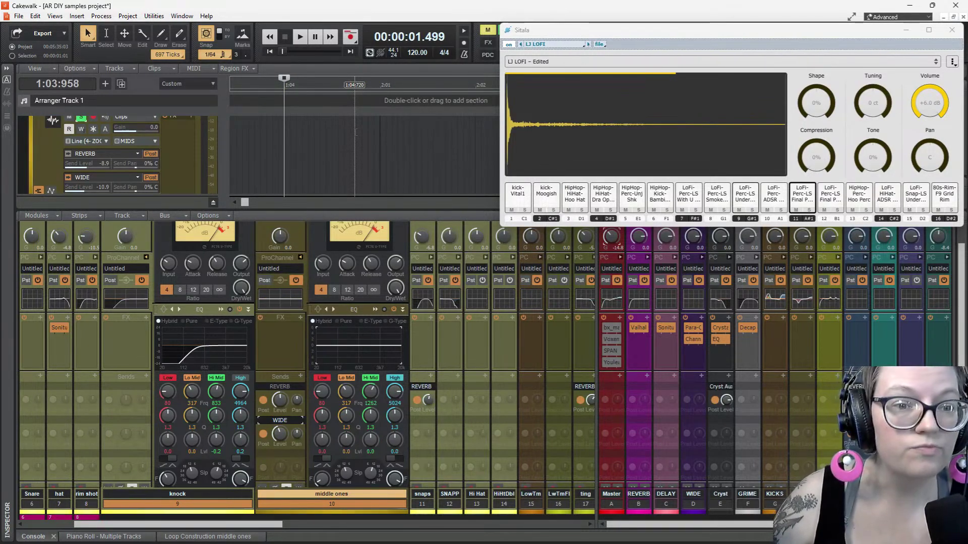
{"action": "scroll", "coordinate": [356, 132], "scroll_direction": "down", "scroll_amount": 6}
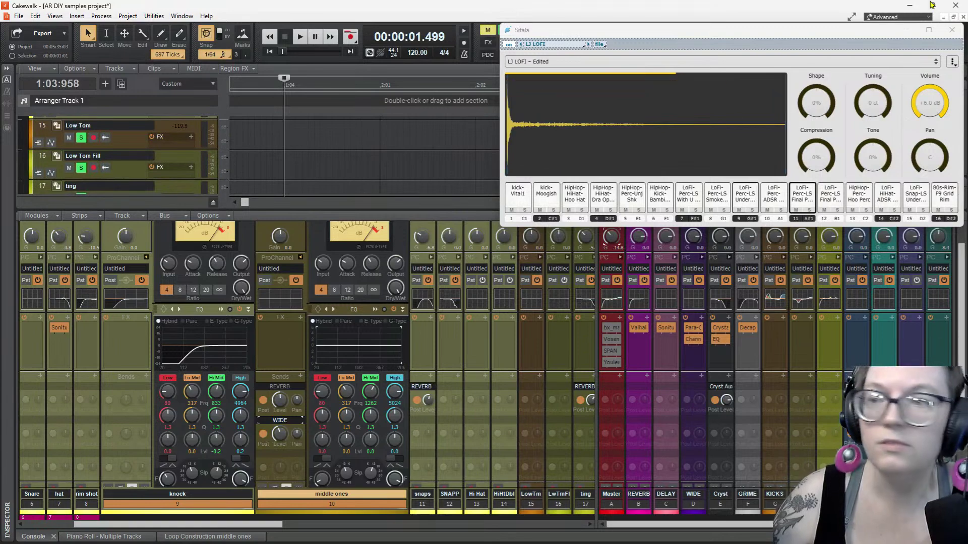
Close the Sitala window, shrink the console to enlarge the track view, and look for the middle ones clips from the project start
{"action": "left_click", "coordinate": [951, 30]}
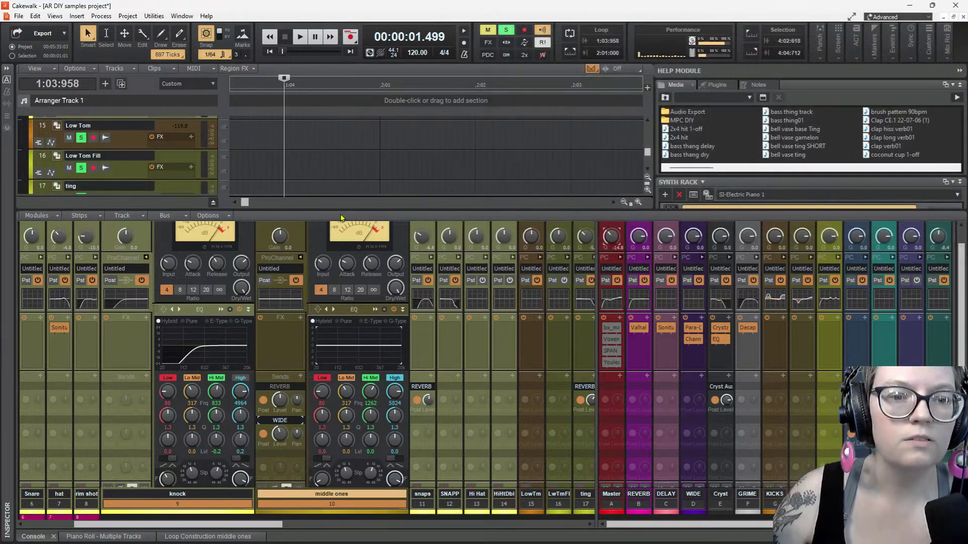
{"action": "left_click_drag", "start_coordinate": [345, 208], "coordinate": [344, 460]}
{"action": "scroll", "coordinate": [295, 291], "scroll_direction": "up", "scroll_amount": 10}
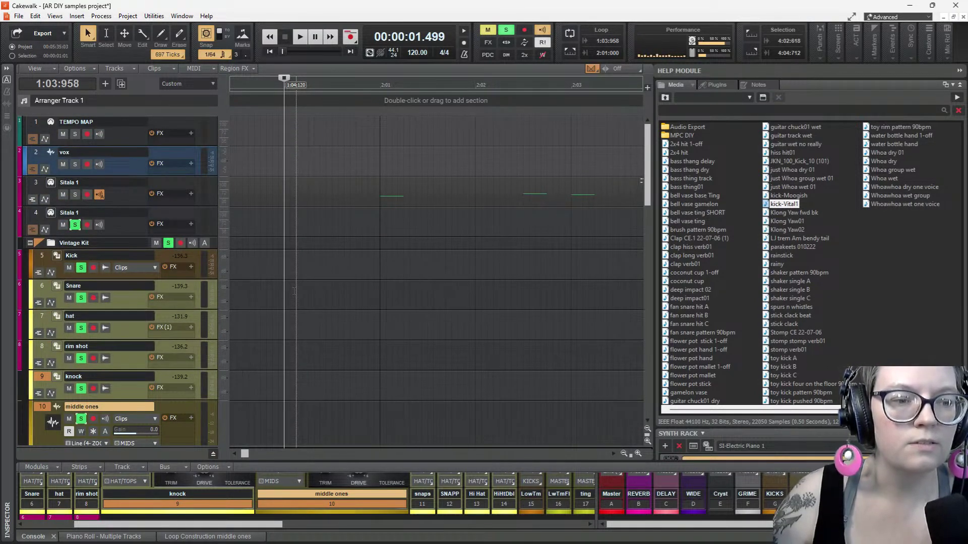
{"action": "scroll", "coordinate": [295, 290], "scroll_direction": "down", "scroll_amount": 5}
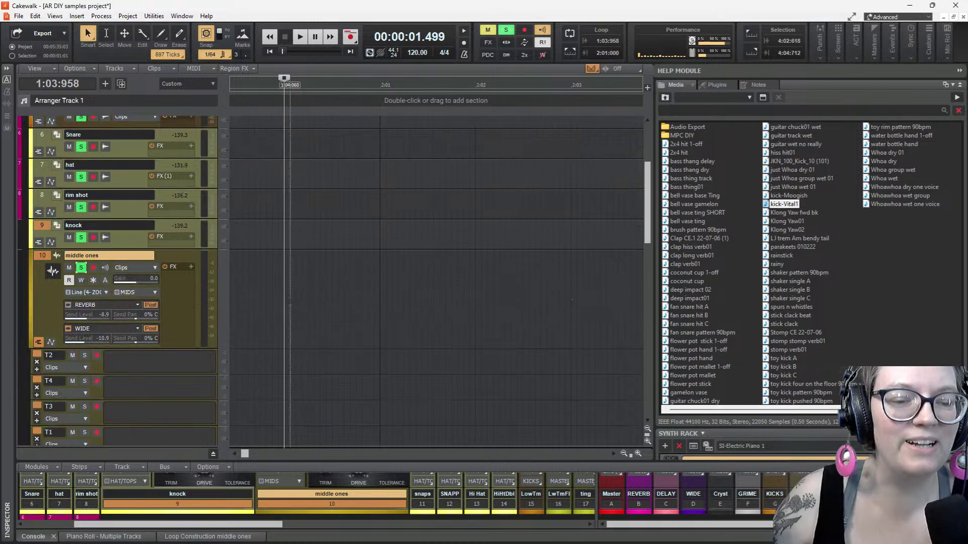
{"action": "key", "text": "w"}
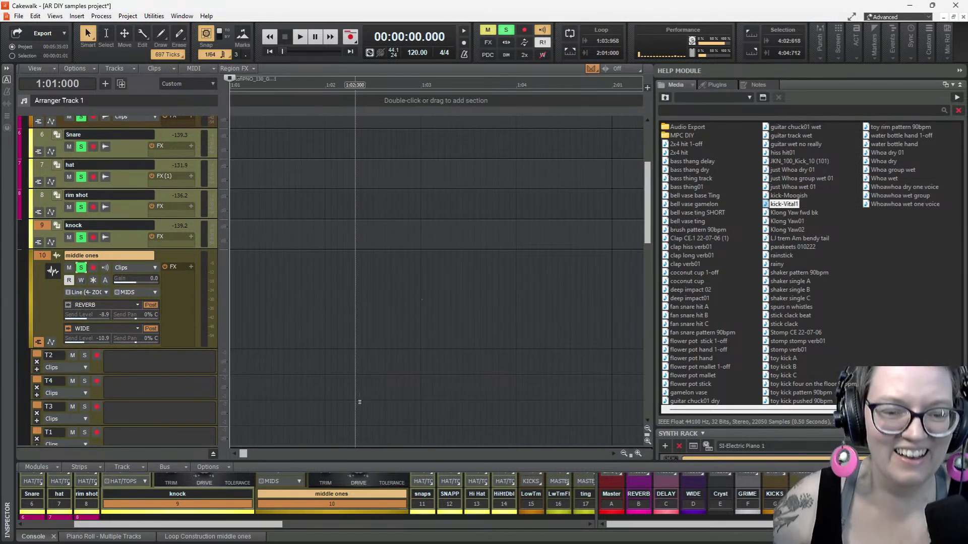
{"action": "scroll", "coordinate": [388, 202], "scroll_direction": "down", "scroll_amount": 10}
{"action": "scroll", "coordinate": [387, 356], "scroll_direction": "down", "scroll_amount": 5}
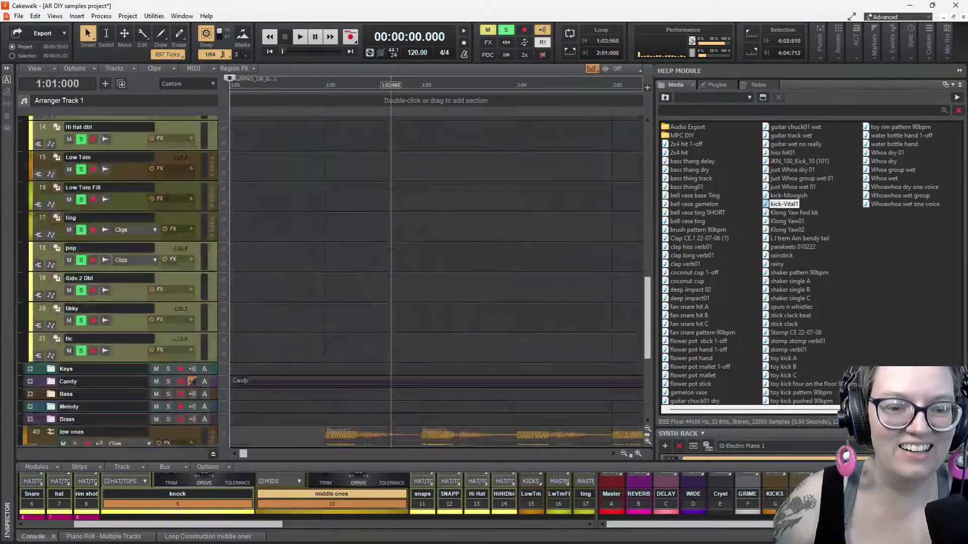
{"action": "scroll", "coordinate": [387, 357], "scroll_direction": "up", "scroll_amount": 15}
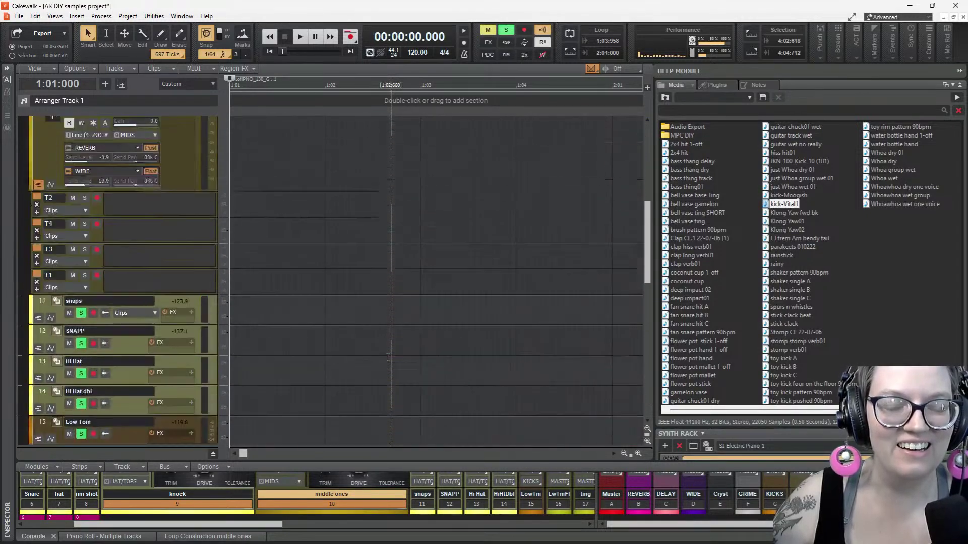
Undo the Normalize and earlier edits, and check the middle ones track and its take lanes for the clips
{"action": "left_click", "coordinate": [34, 16]}
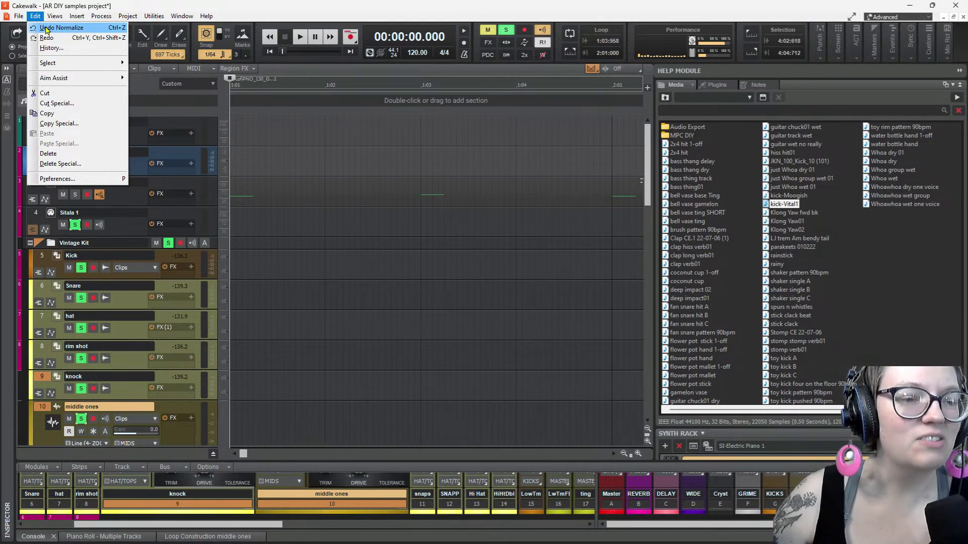
{"action": "left_click", "coordinate": [46, 28]}
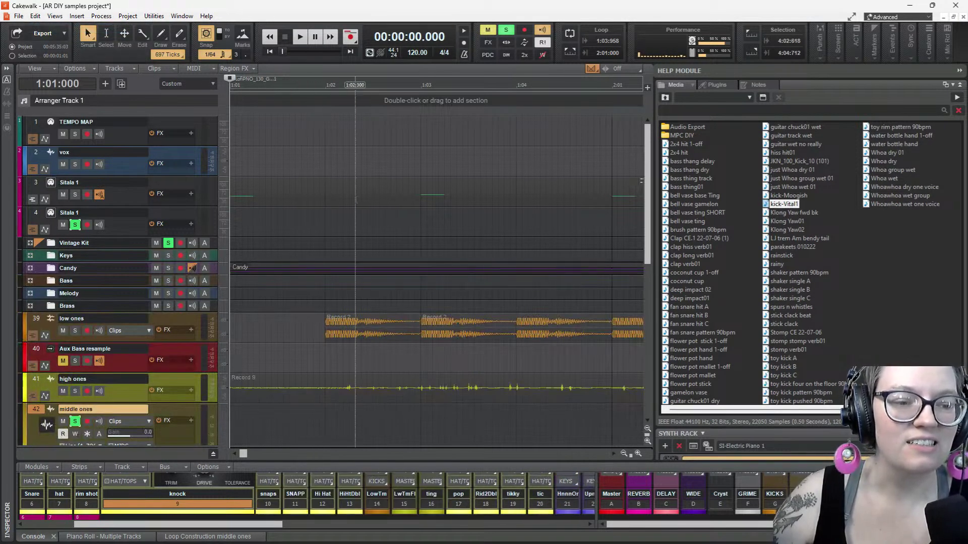
{"action": "scroll", "coordinate": [363, 252], "scroll_direction": "down", "scroll_amount": 8}
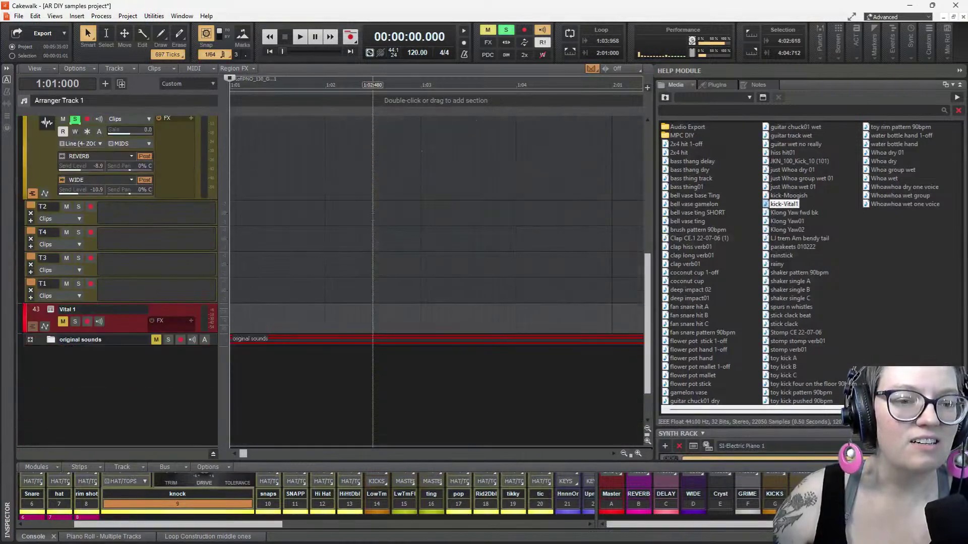
{"action": "left_click", "coordinate": [323, 242]}
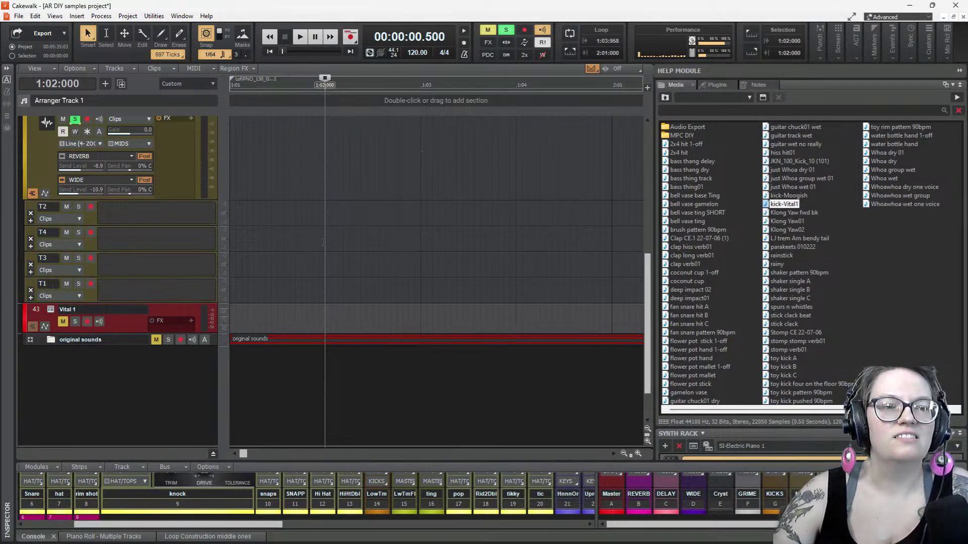
{"action": "scroll", "coordinate": [323, 243], "scroll_direction": "up", "scroll_amount": 3}
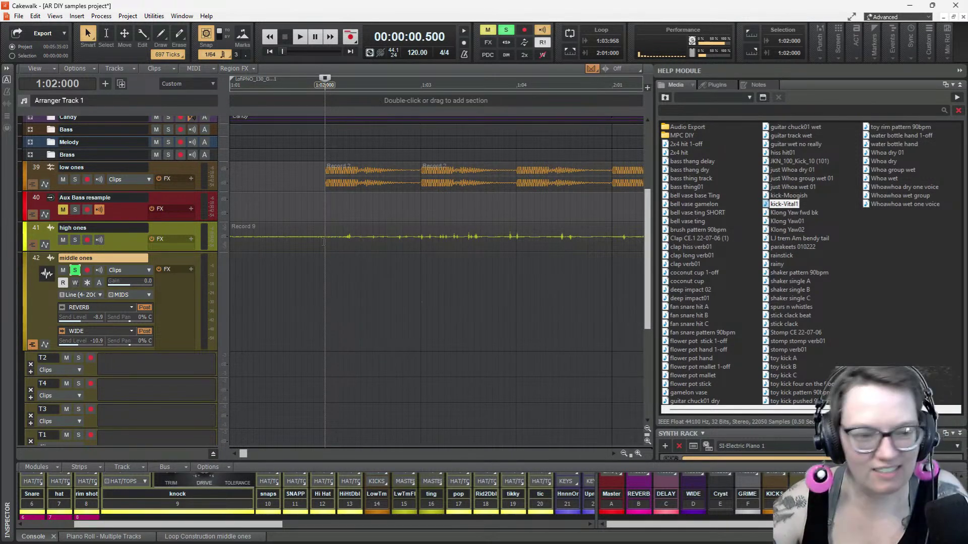
{"action": "key", "text": "ctrl+z"}
{"action": "scroll", "coordinate": [331, 289], "scroll_direction": "down", "scroll_amount": 4}
{"action": "scroll", "coordinate": [332, 289], "scroll_direction": "up", "scroll_amount": 8}
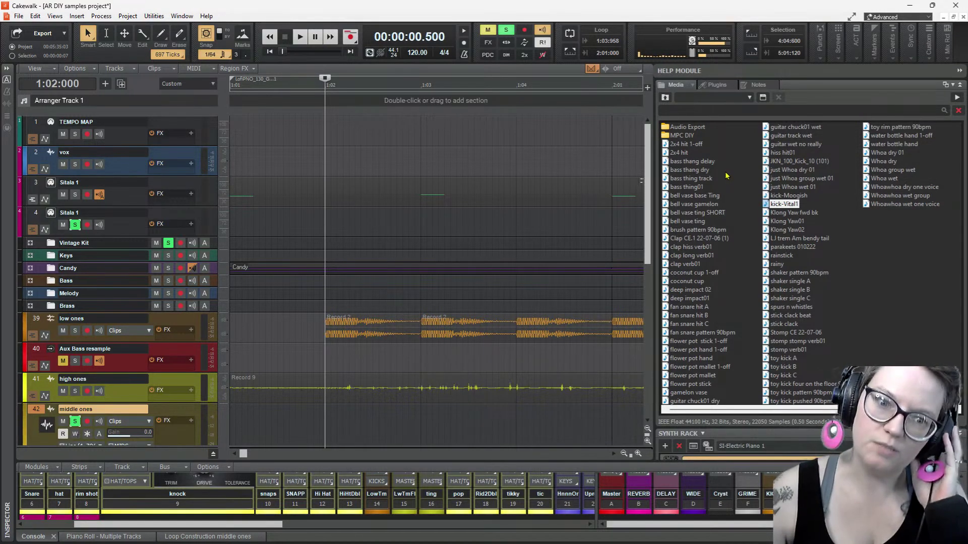
Close the AR DIY samples project without saving and reopen it from the recent projects
{"action": "left_click", "coordinate": [21, 21]}
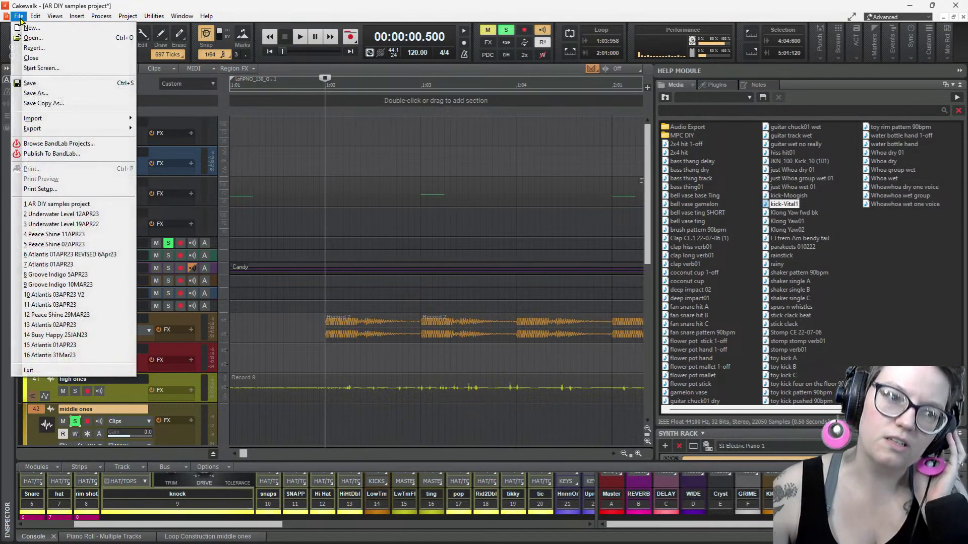
{"action": "left_click", "coordinate": [29, 59]}
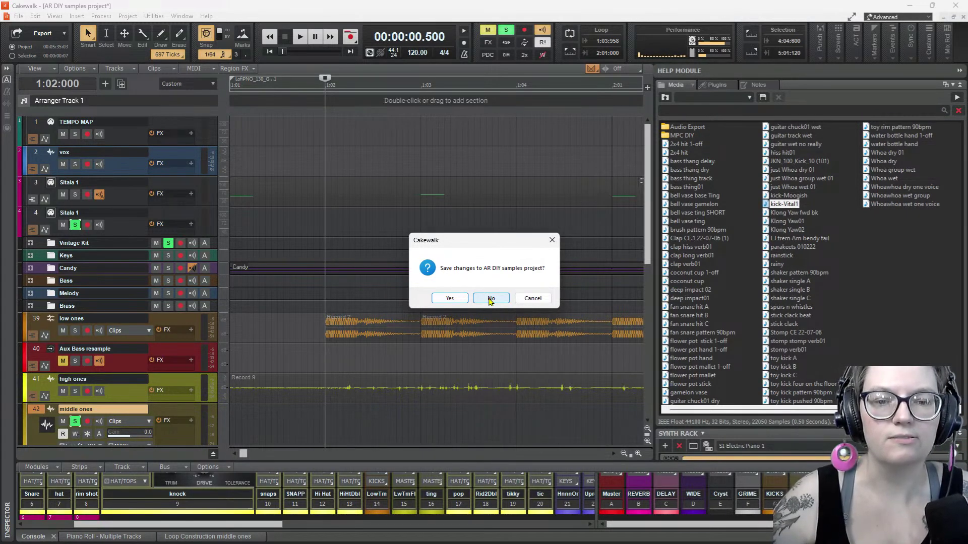
{"action": "left_click", "coordinate": [490, 299]}
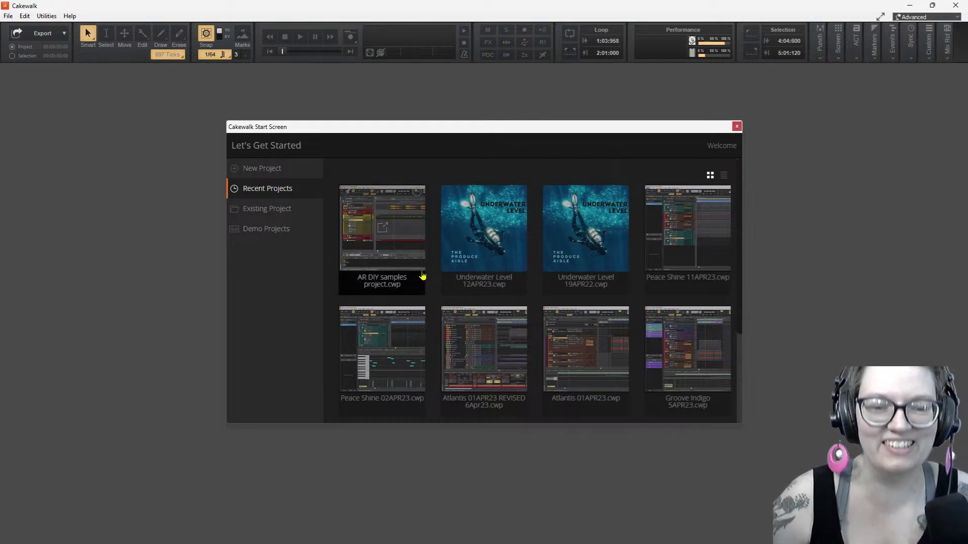
{"action": "left_click", "coordinate": [411, 247]}
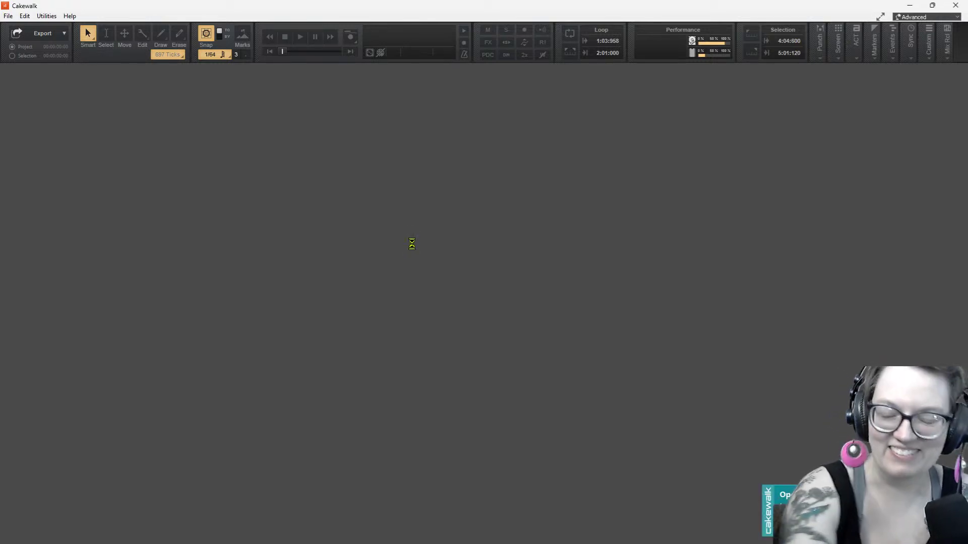
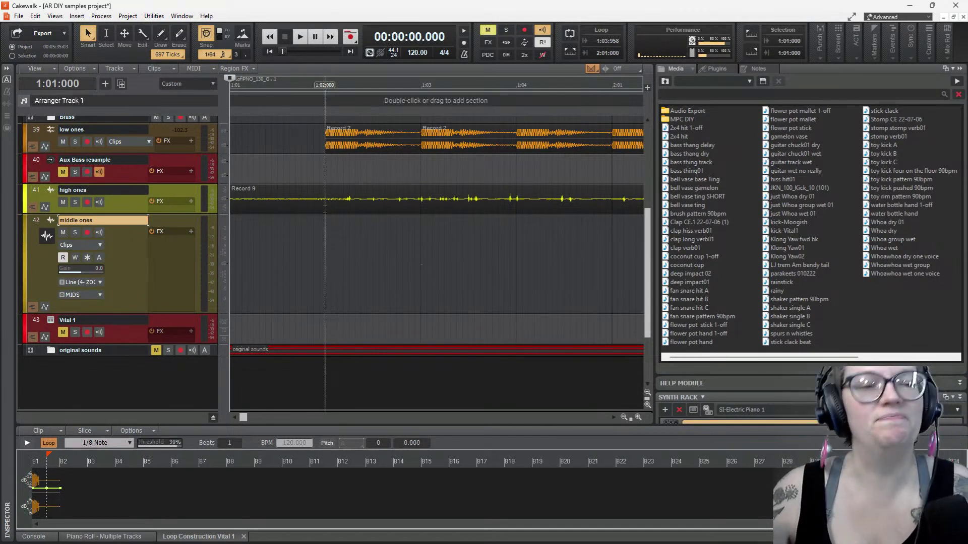
Select all clips on the middle ones track and move them about three bars earlier, starting at 1:02:000
{"action": "scroll", "coordinate": [325, 207], "scroll_direction": "up", "scroll_amount": 3}
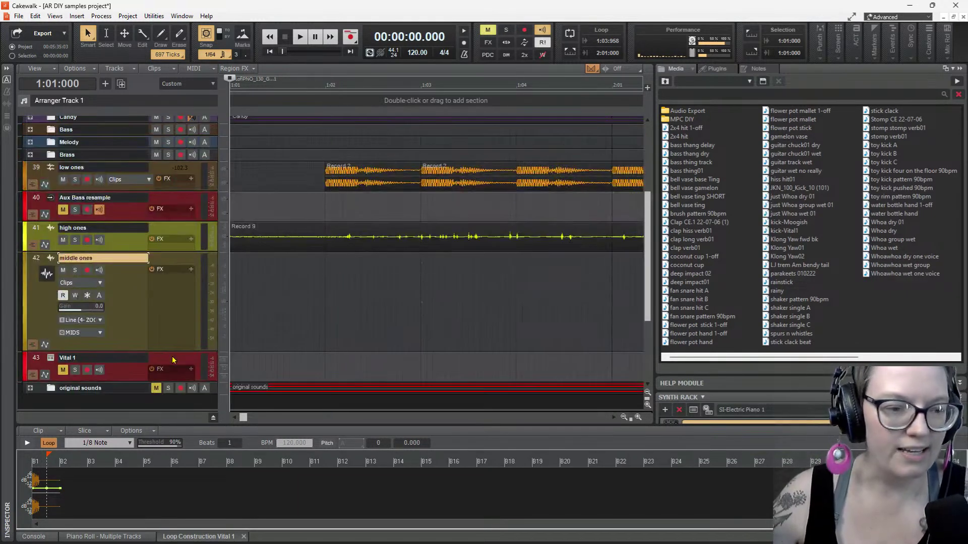
{"action": "scroll", "coordinate": [314, 325], "scroll_direction": "down", "scroll_amount": 5}
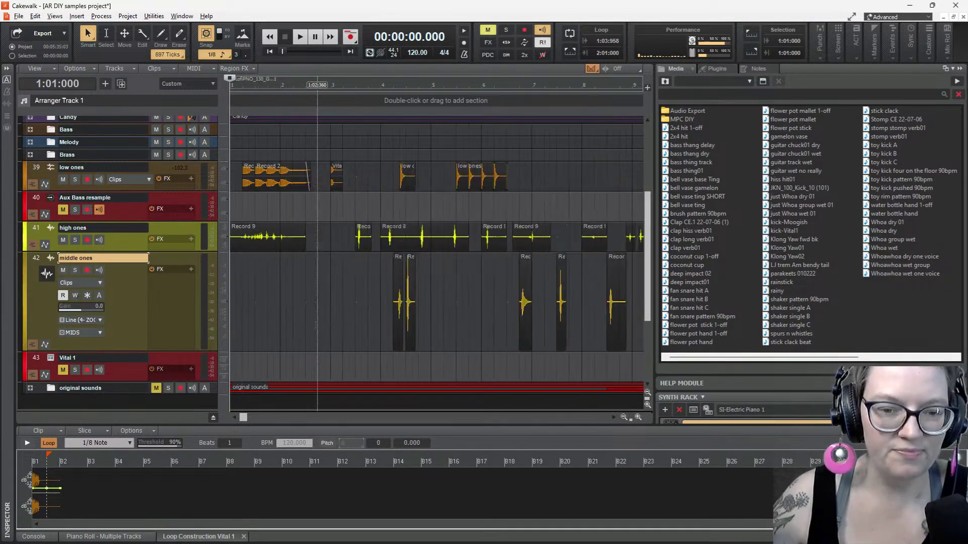
{"action": "left_click_drag", "start_coordinate": [442, 282], "coordinate": [288, 282]}
{"action": "left_click_drag", "start_coordinate": [424, 280], "coordinate": [356, 280]}
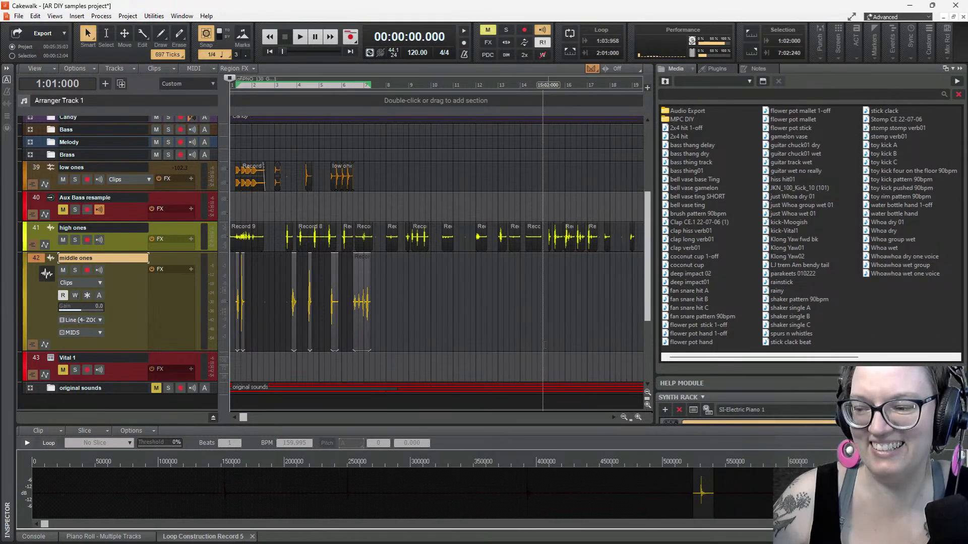
{"action": "left_click", "coordinate": [250, 305]}
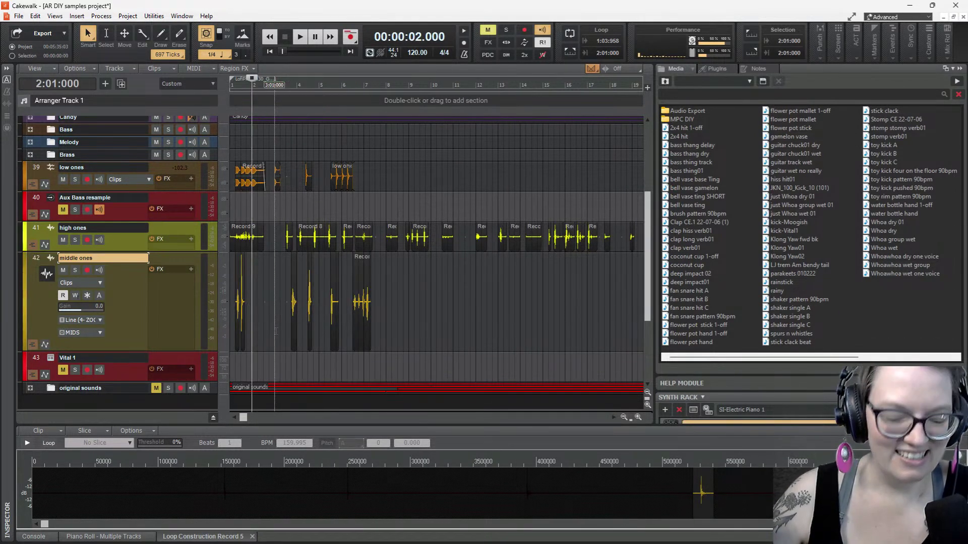
Solo the middle ones track and audition its first clip, Record 4, from 1:02:480
{"action": "scroll", "coordinate": [336, 317], "scroll_direction": "up", "scroll_amount": 5}
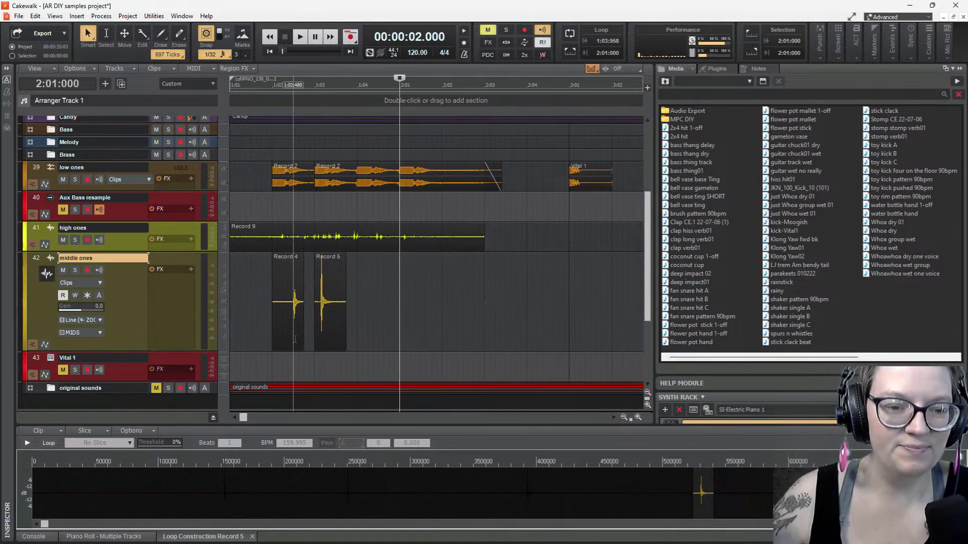
{"action": "left_click", "coordinate": [294, 341]}
{"action": "key", "text": "space"}
{"action": "key", "text": "space"}
{"action": "left_click", "coordinate": [74, 270]}
{"action": "key", "text": "space"}
{"action": "key", "text": "space"}
{"action": "key", "text": "space"}
{"action": "key", "text": "space"}
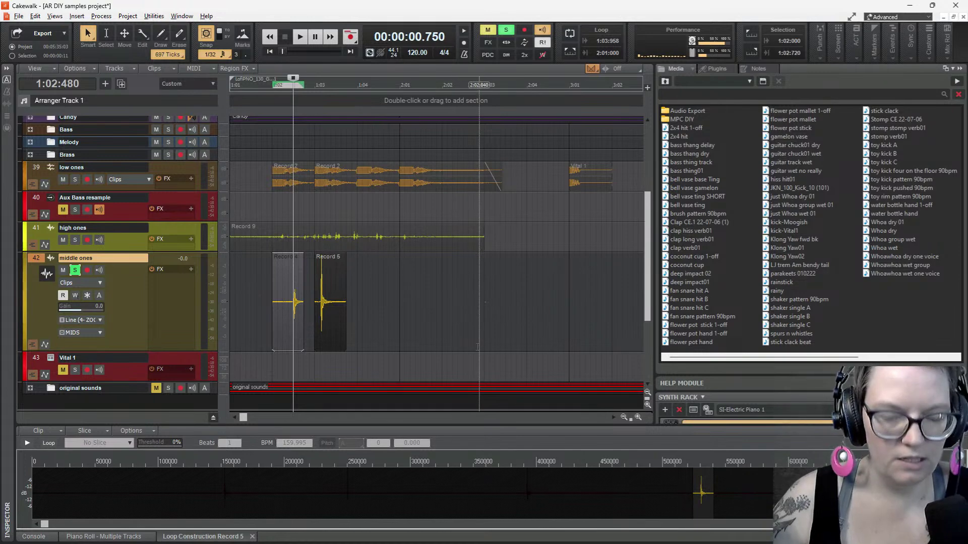
Audition the third, fourth and fifth clips on the middle ones track, including from 4:03:000 and 5:03:000
{"action": "scroll", "coordinate": [478, 317], "scroll_direction": "down", "scroll_amount": 5}
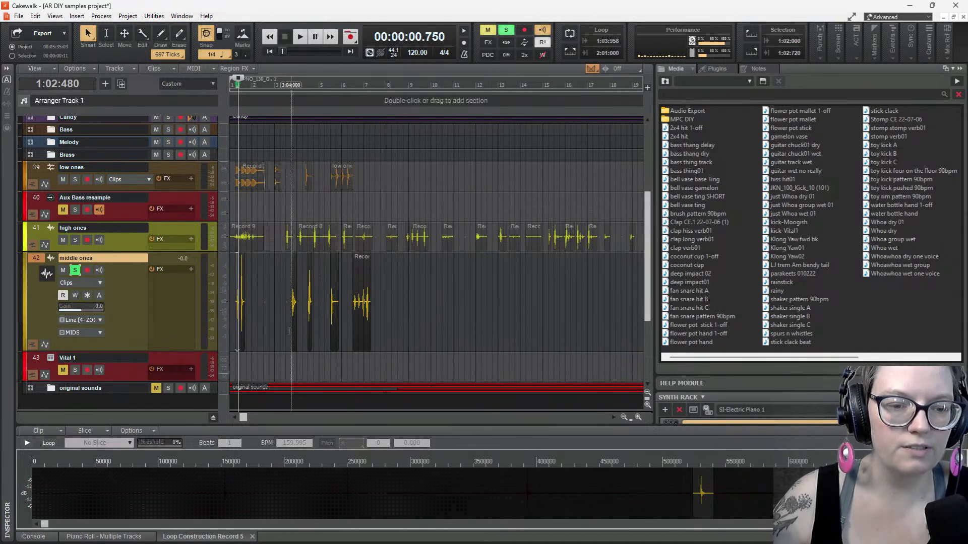
{"action": "left_click", "coordinate": [296, 327]}
{"action": "key", "text": "space"}
{"action": "key", "text": "space"}
{"action": "left_click", "coordinate": [308, 329]}
{"action": "key", "text": "space"}
{"action": "key", "text": "space"}
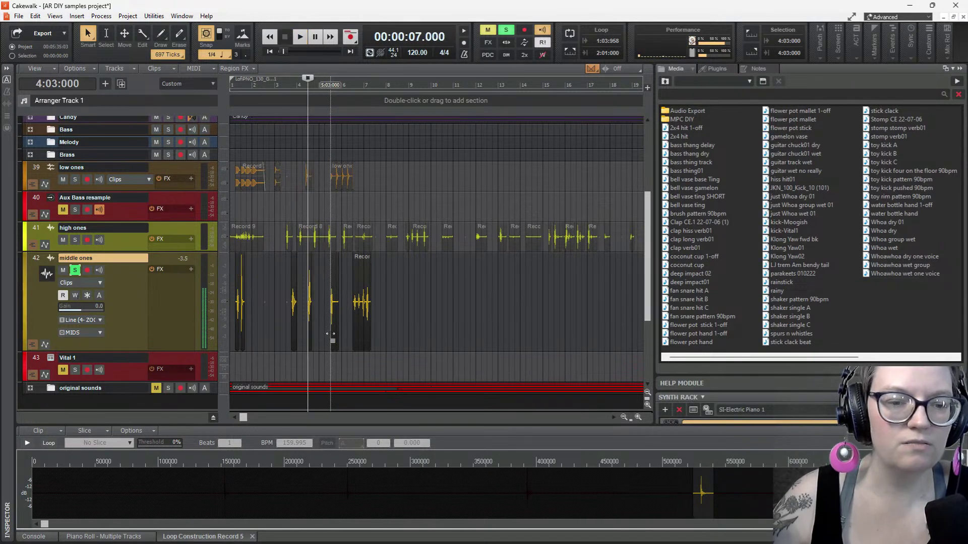
{"action": "left_click", "coordinate": [330, 334]}
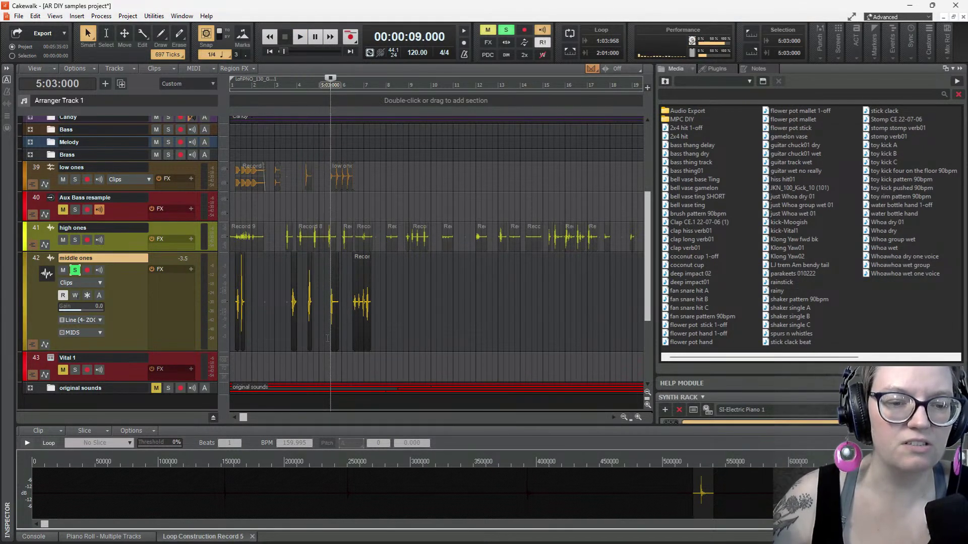
{"action": "key", "text": "space"}
{"action": "key", "text": "space"}
Audition the Record 9 clip on the middle ones track from 6:03:000
{"action": "left_click", "coordinate": [351, 335]}
{"action": "key", "text": "space"}
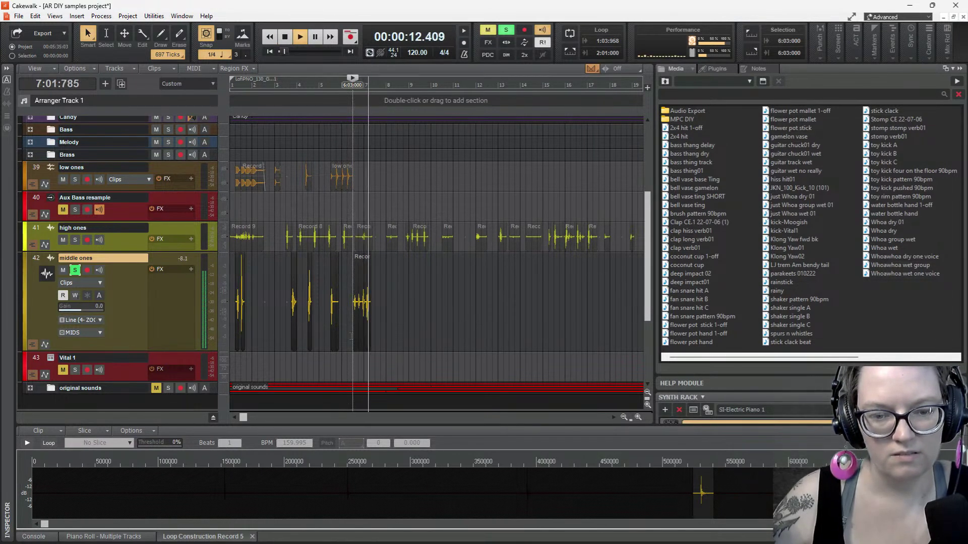
{"action": "key", "text": "space"}
{"action": "key", "text": "space"}
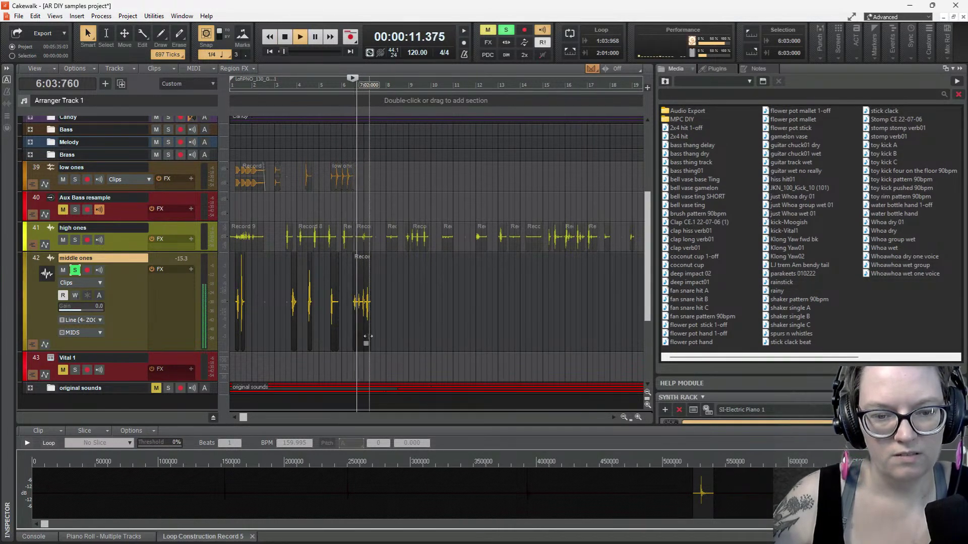
{"action": "key", "text": "space"}
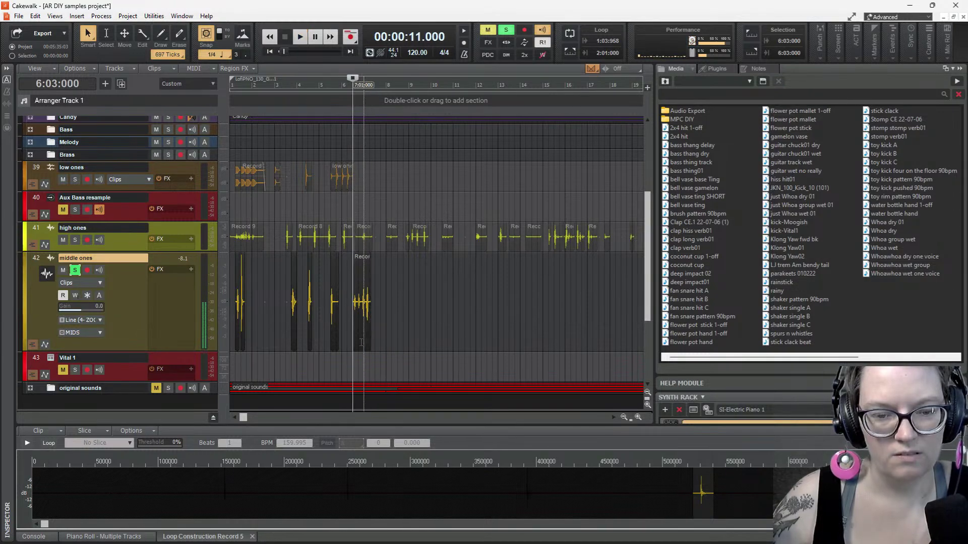
Audition the first two middle ones clips again from 1:02:000
{"action": "key", "text": "ctrl+Right"}
{"action": "key", "text": "ctrl+Right"}
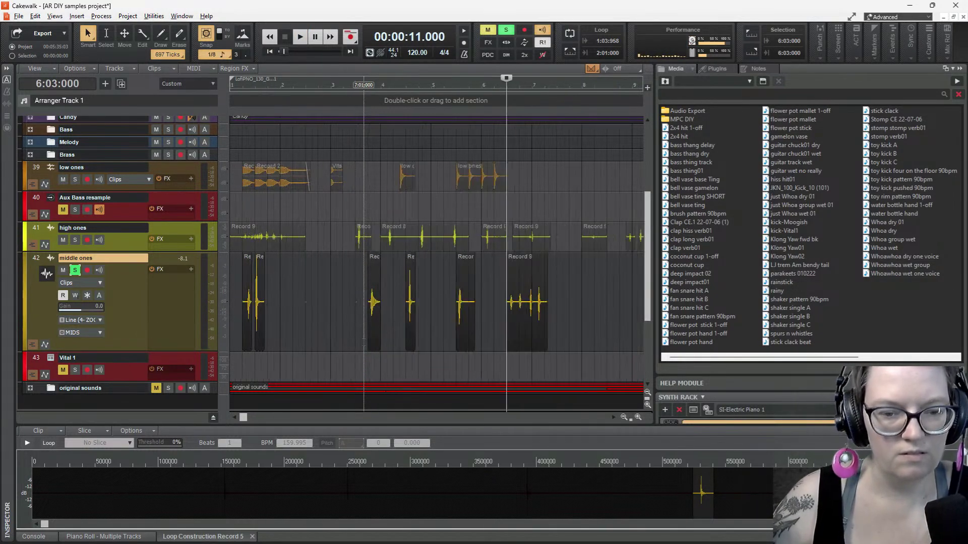
{"action": "left_click", "coordinate": [242, 337]}
{"action": "key", "text": "space"}
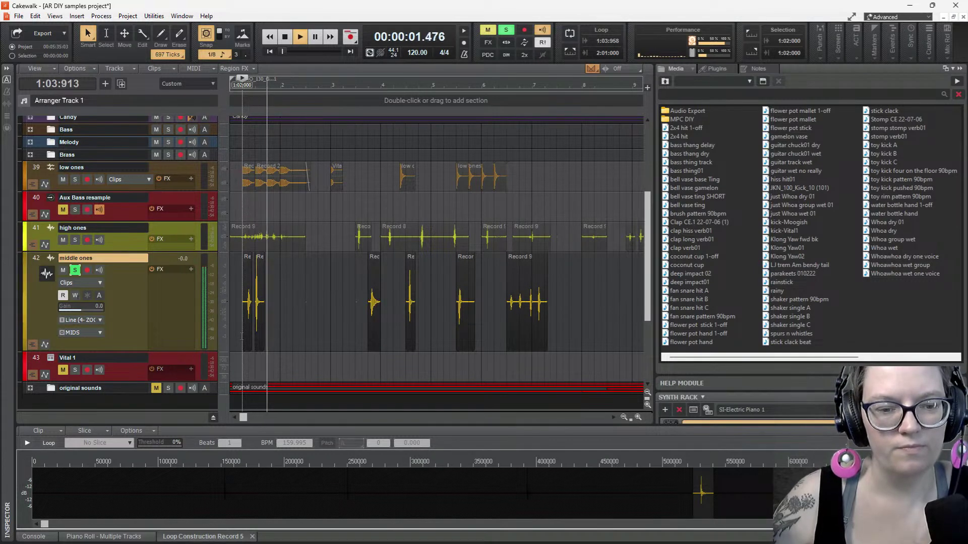
{"action": "key", "text": "space"}
{"action": "key", "text": "space"}
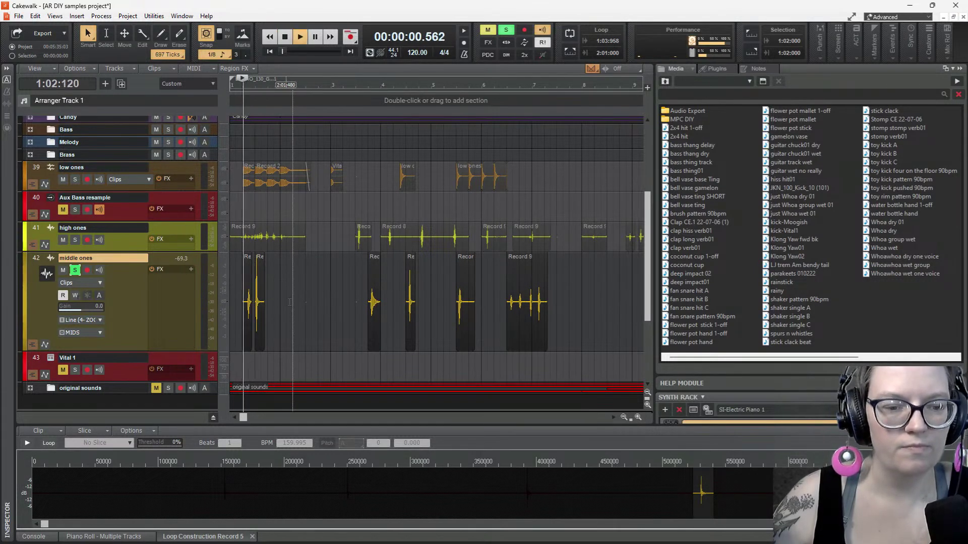
{"action": "key", "text": "space"}
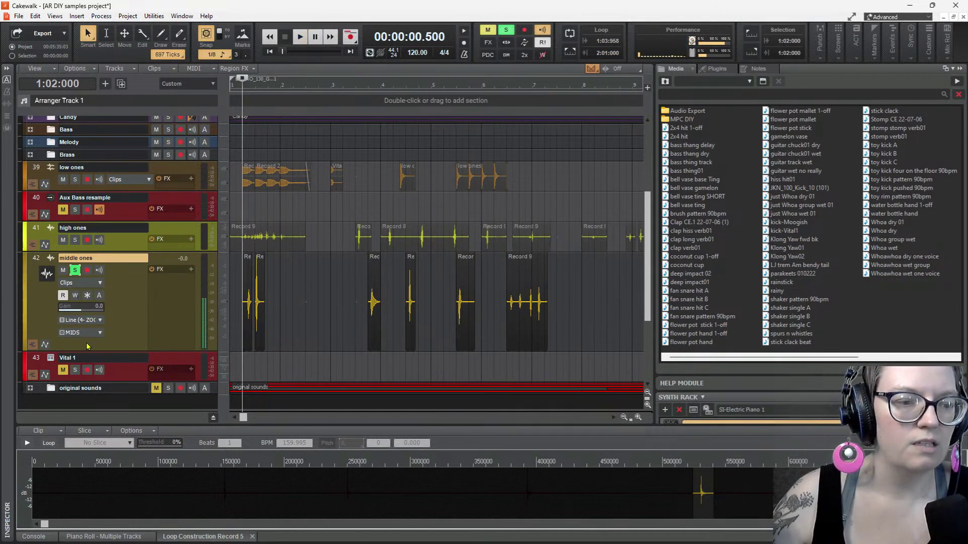
Show the take lanes of the middle ones track and add a second empty lane
{"action": "left_click", "coordinate": [32, 347]}
{"action": "scroll", "coordinate": [44, 294], "scroll_direction": "down", "scroll_amount": 5}
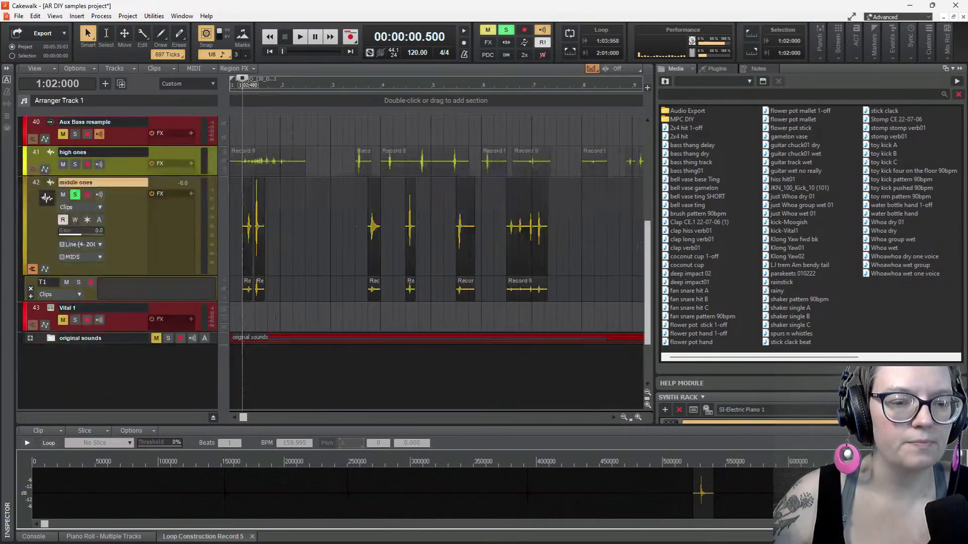
{"action": "left_click", "coordinate": [31, 297]}
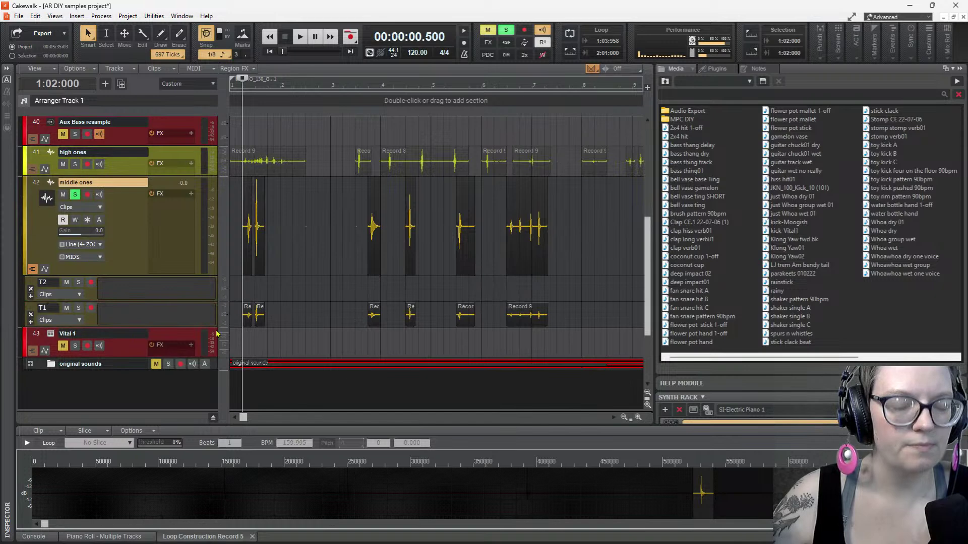
Move the Record 5 clip into take lane T2 so it starts at 1:02:360 and overlaps the Record 4 hit
{"action": "key", "text": "ctrl+Right"}
{"action": "key", "text": "ctrl+Right"}
{"action": "key", "text": "ctrl+Right"}
{"action": "key", "text": "ctrl+Right"}
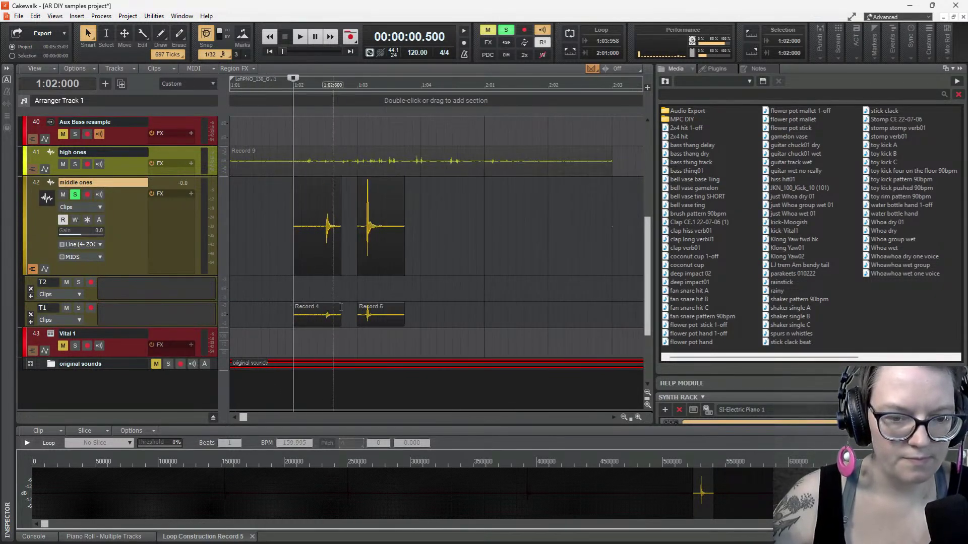
{"action": "left_click_drag", "start_coordinate": [383, 308], "coordinate": [344, 298]}
Audition the layered Record 4 and Record 5 hit several times from 1:02:000
{"action": "key", "text": "space"}
{"action": "key", "text": "space"}
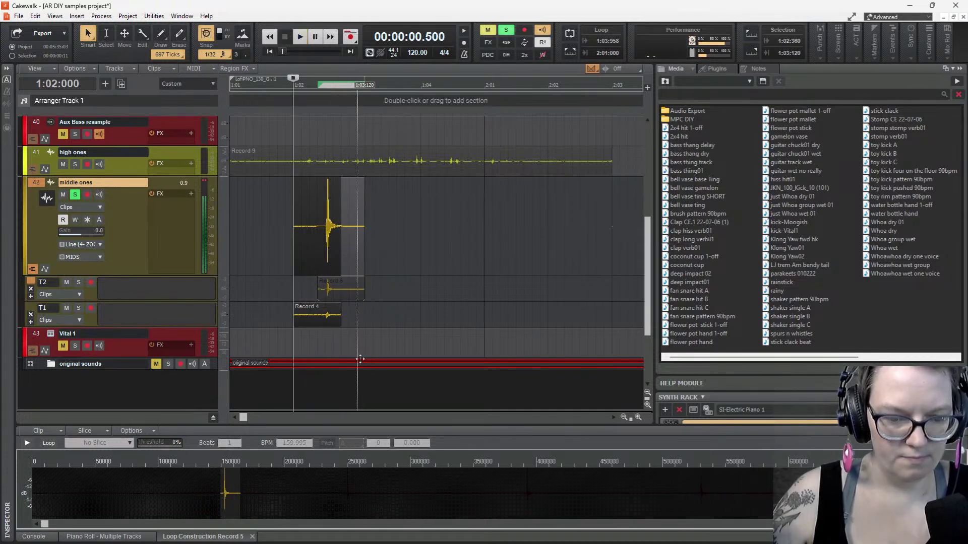
{"action": "key", "text": "space"}
{"action": "key", "text": "space"}
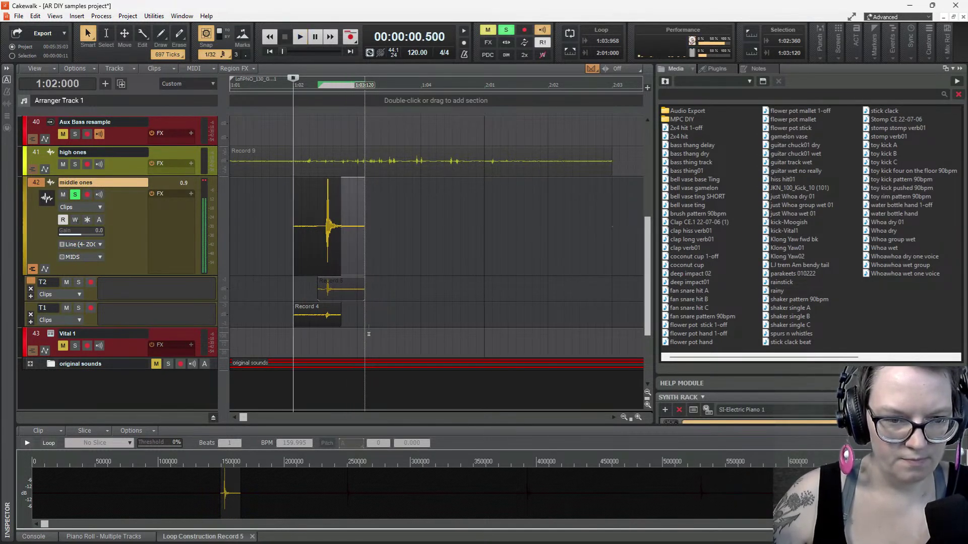
{"action": "key", "text": "space"}
{"action": "key", "text": "space"}
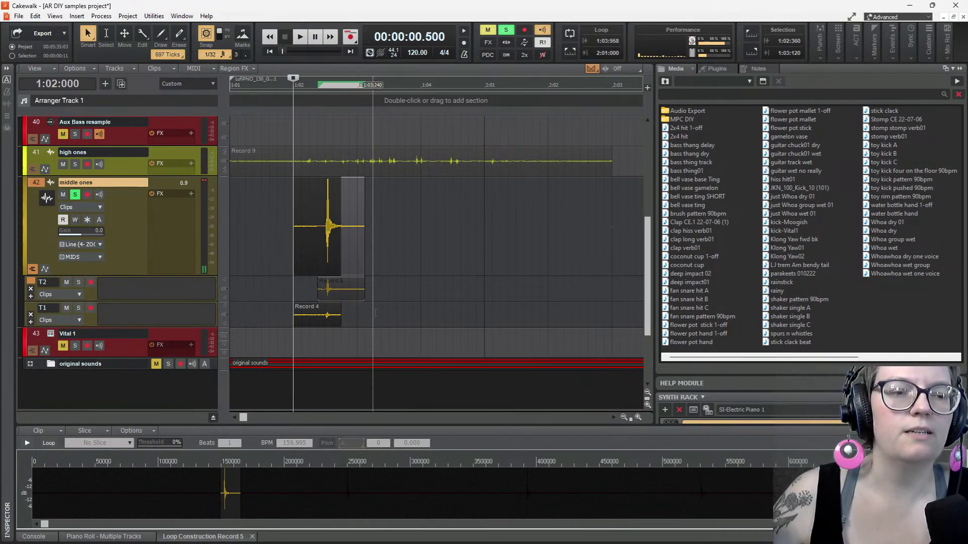
{"action": "key", "text": "space"}
{"action": "key", "text": "space"}
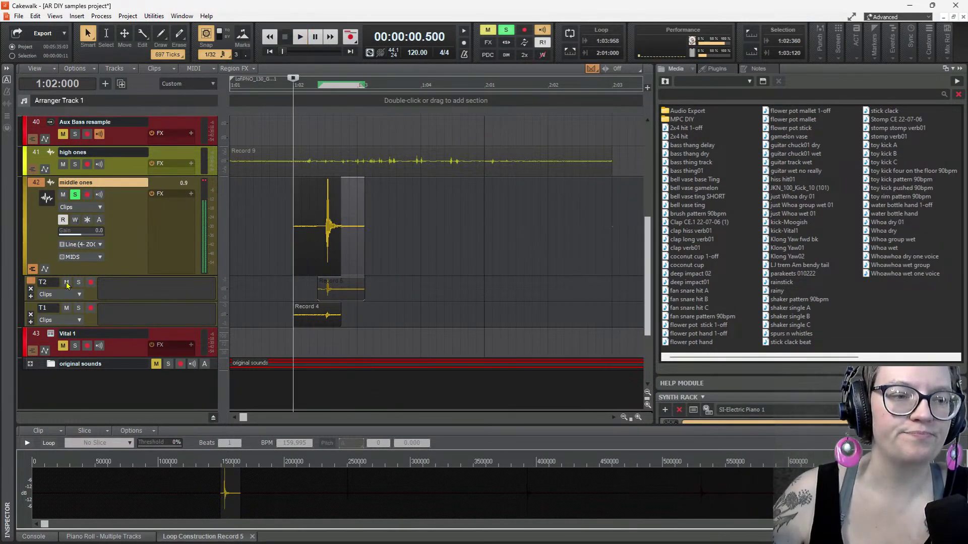
With the take lanes hidden, crop the Record 4 clip's start to 1:02:360 and bounce both layered clips into one
{"action": "left_click", "coordinate": [31, 269]}
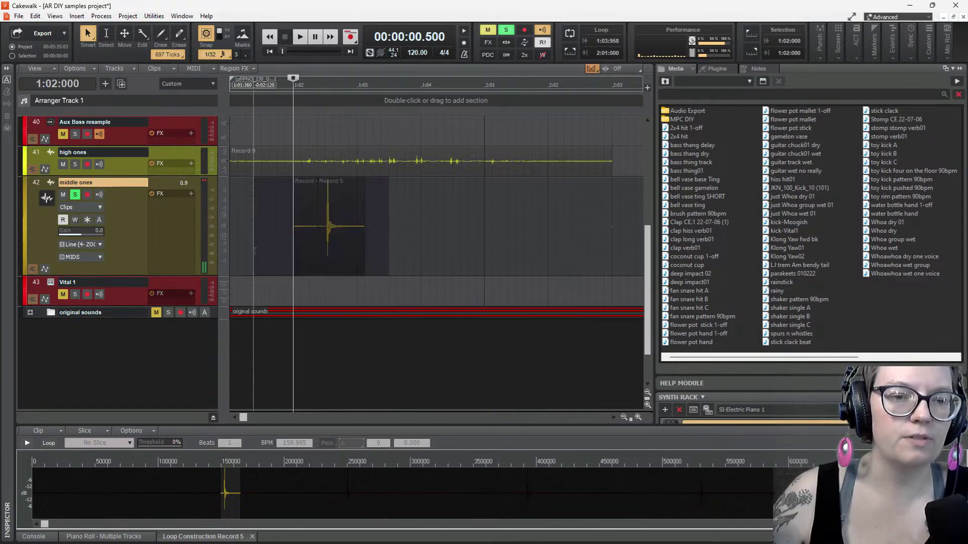
{"action": "left_click_drag", "start_coordinate": [389, 237], "coordinate": [256, 250]}
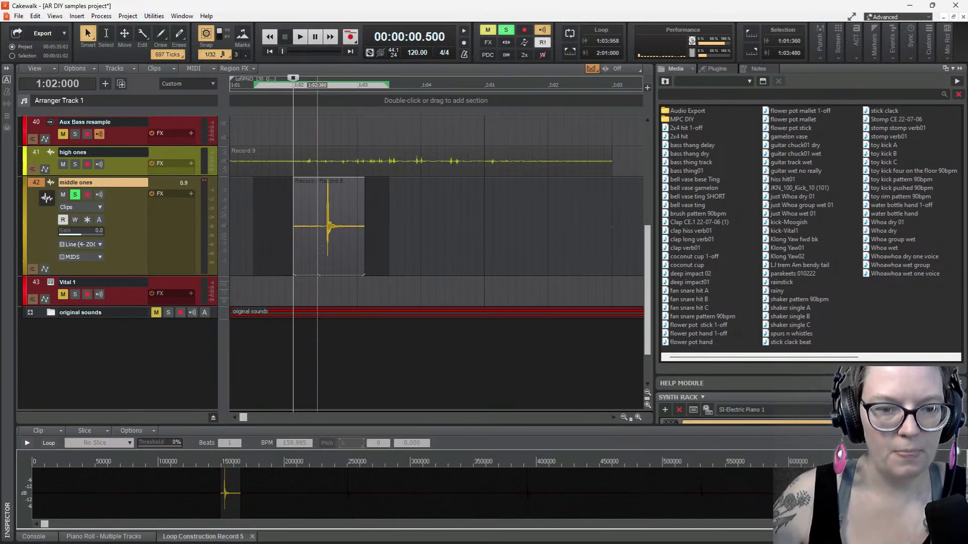
{"action": "left_click", "coordinate": [420, 247]}
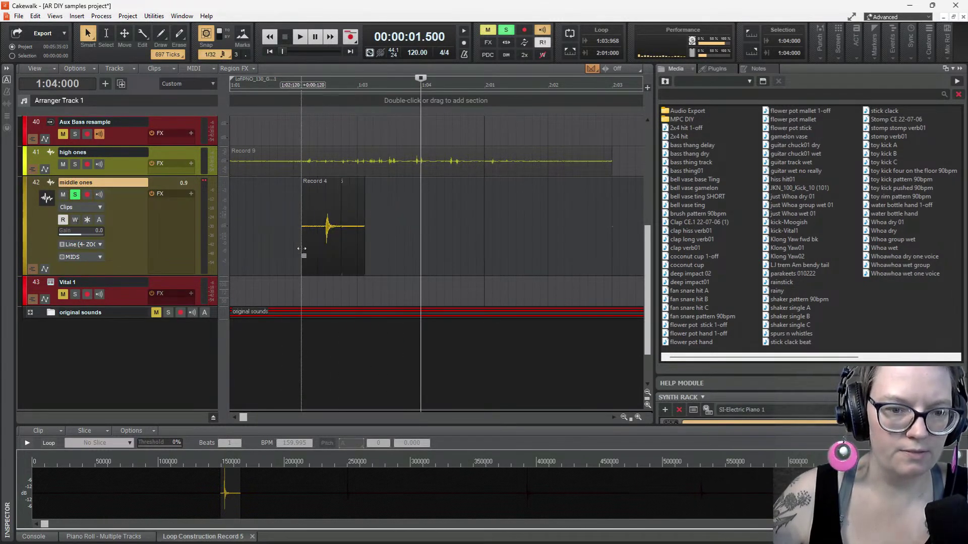
{"action": "left_click_drag", "start_coordinate": [299, 249], "coordinate": [317, 250]}
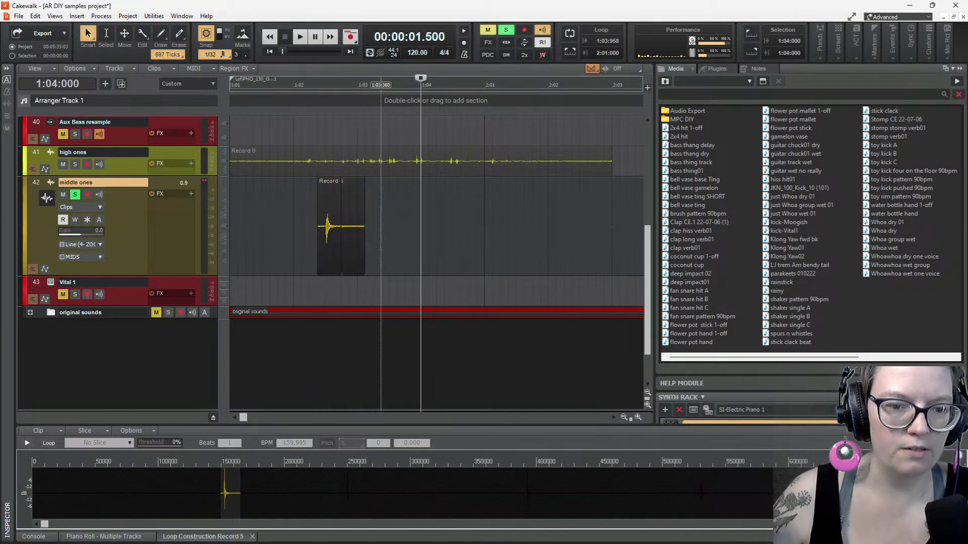
{"action": "left_click_drag", "start_coordinate": [381, 247], "coordinate": [309, 248]}
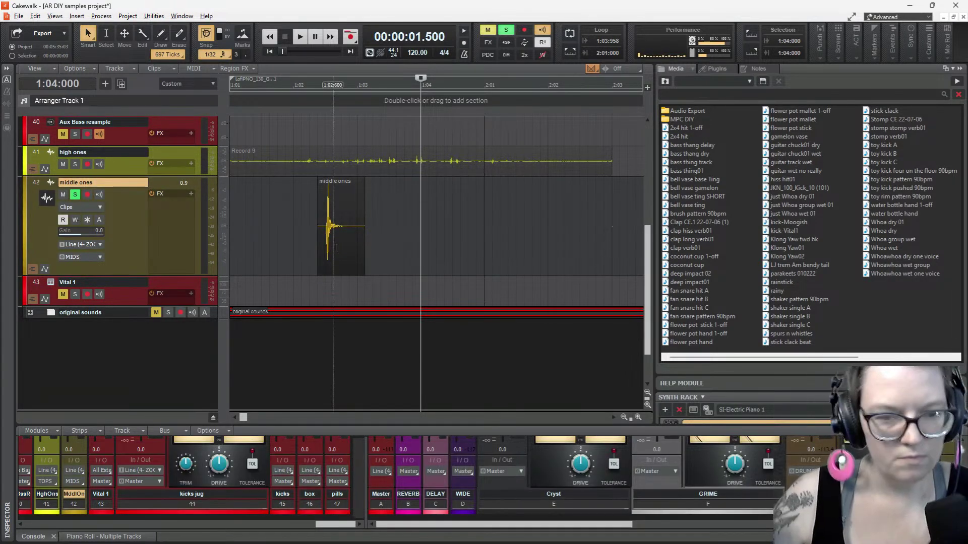
Move the bounced middle ones clip so its transient sits at 1:02:000, and crop away the silence before it
{"action": "scroll", "coordinate": [335, 247], "scroll_direction": "up", "scroll_amount": 3}
{"action": "left_click_drag", "start_coordinate": [583, 202], "coordinate": [411, 202]}
{"action": "scroll", "coordinate": [454, 255], "scroll_direction": "up", "scroll_amount": 2}
{"action": "scroll", "coordinate": [454, 254], "scroll_direction": "up", "scroll_amount": 2}
{"action": "scroll", "coordinate": [419, 204], "scroll_direction": "up", "scroll_amount": 3}
{"action": "scroll", "coordinate": [342, 262], "scroll_direction": "down", "scroll_amount": 4}
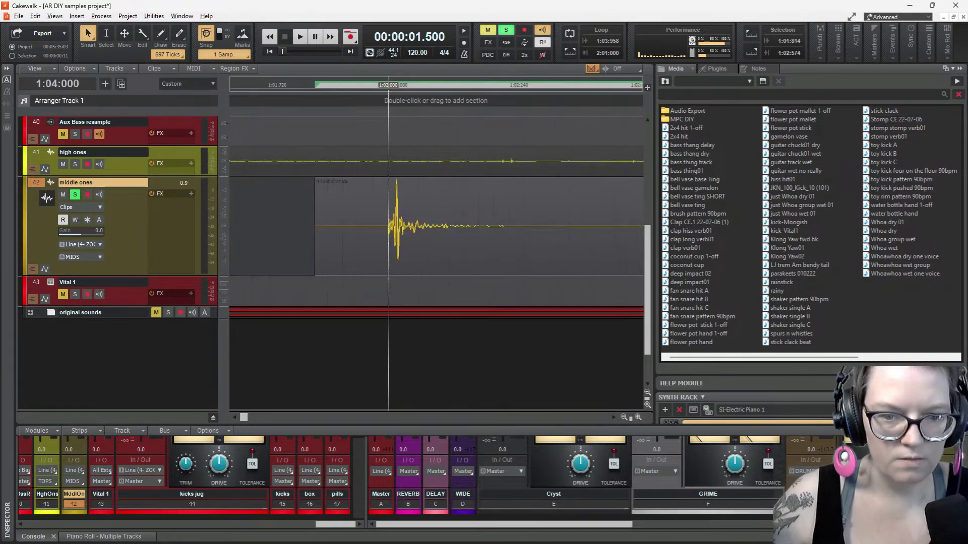
{"action": "left_click_drag", "start_coordinate": [343, 262], "coordinate": [371, 262]}
{"action": "left_click", "coordinate": [332, 259]}
{"action": "scroll", "coordinate": [338, 259], "scroll_direction": "down", "scroll_amount": 1}
Audition the trimmed middle ones clip twice from 1:01:930
{"action": "left_click", "coordinate": [364, 265]}
{"action": "key", "text": "space"}
{"action": "key", "text": "space"}
{"action": "key", "text": "space"}
{"action": "key", "text": "space"}
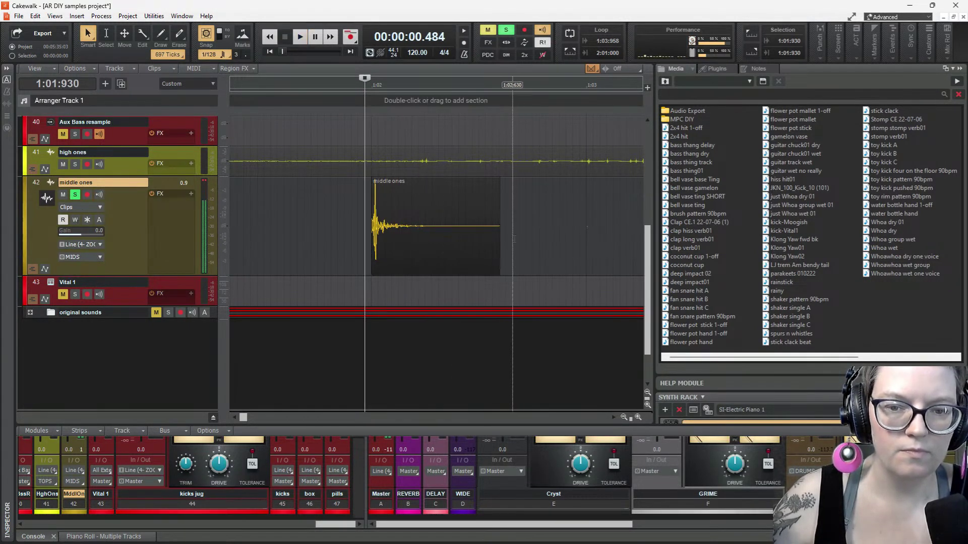
Crop the middle ones clip's end to 1:02:420 and bounce it to a new clip
{"action": "left_click_drag", "start_coordinate": [494, 244], "coordinate": [464, 259]}
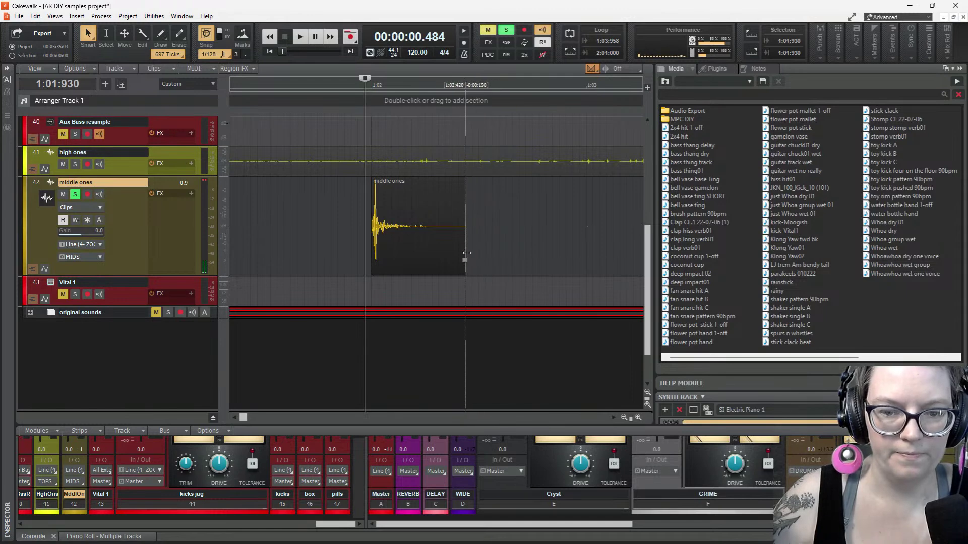
{"action": "key", "text": "ctrl+Left"}
{"action": "key", "text": "ctrl+Left"}
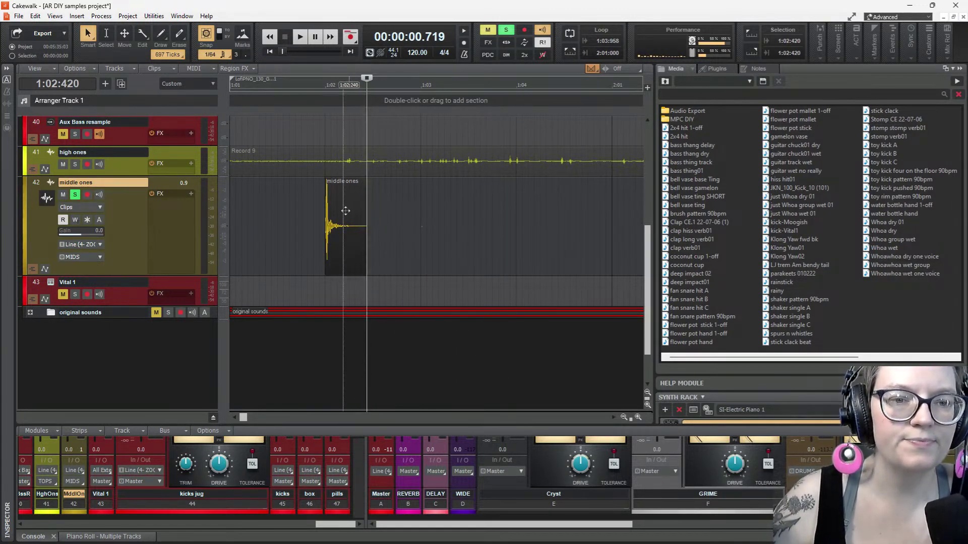
{"action": "left_click", "coordinate": [348, 193]}
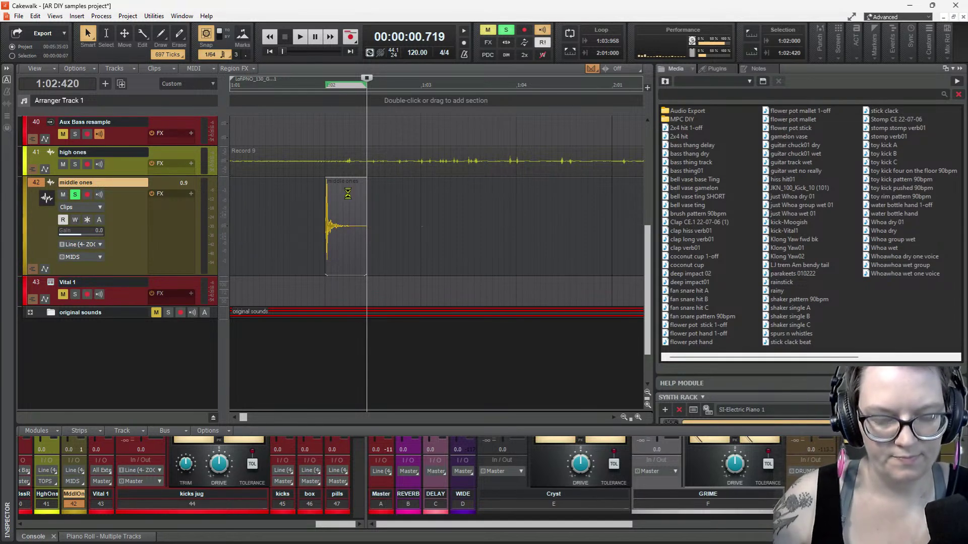
{"action": "left_click", "coordinate": [365, 210]}
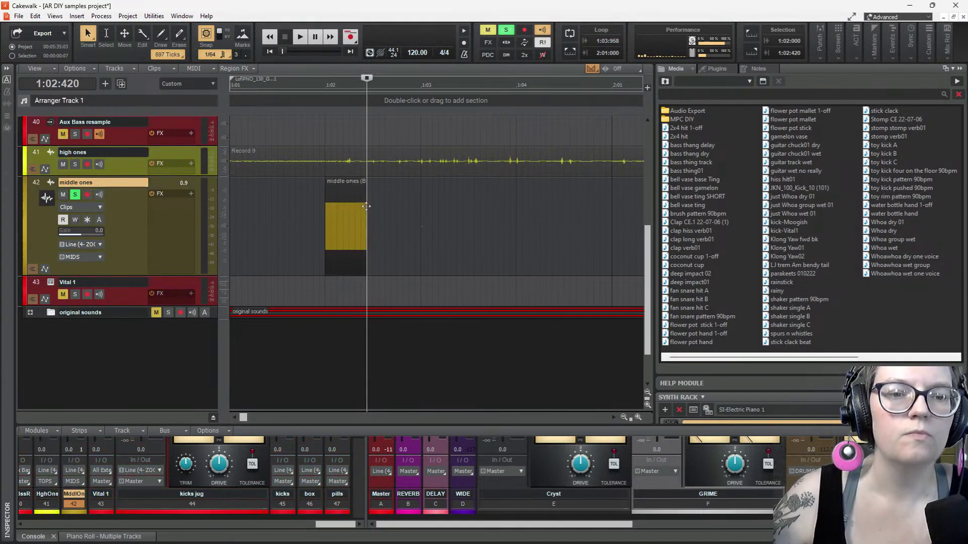
Bounce the middle ones clip with its end extended to 1:03:000, and audition it from 1:02:000
{"action": "left_click_drag", "start_coordinate": [367, 210], "coordinate": [421, 222]}
{"action": "left_click", "coordinate": [381, 196]}
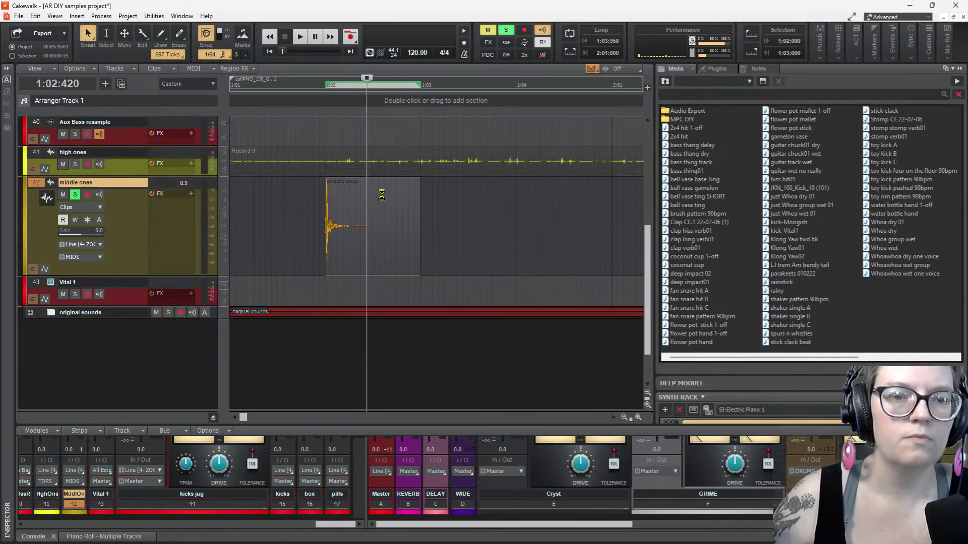
{"action": "left_click", "coordinate": [325, 273]}
{"action": "key", "text": "space"}
{"action": "key", "text": "space"}
{"action": "key", "text": "space"}
{"action": "key", "text": "space"}
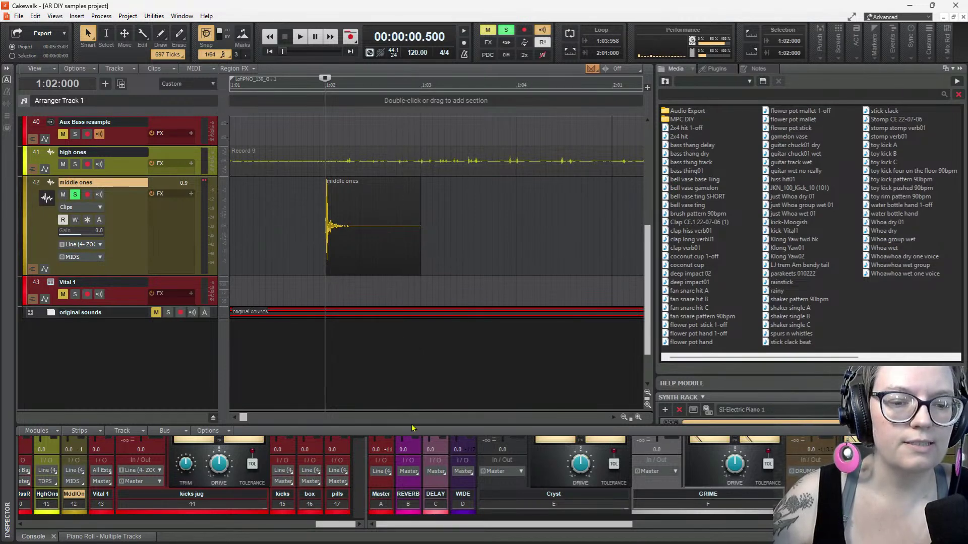
Expand the middle ones strip's ProChannel in an enlarged console and play the clip once more
{"action": "left_click_drag", "start_coordinate": [412, 425], "coordinate": [412, 272]}
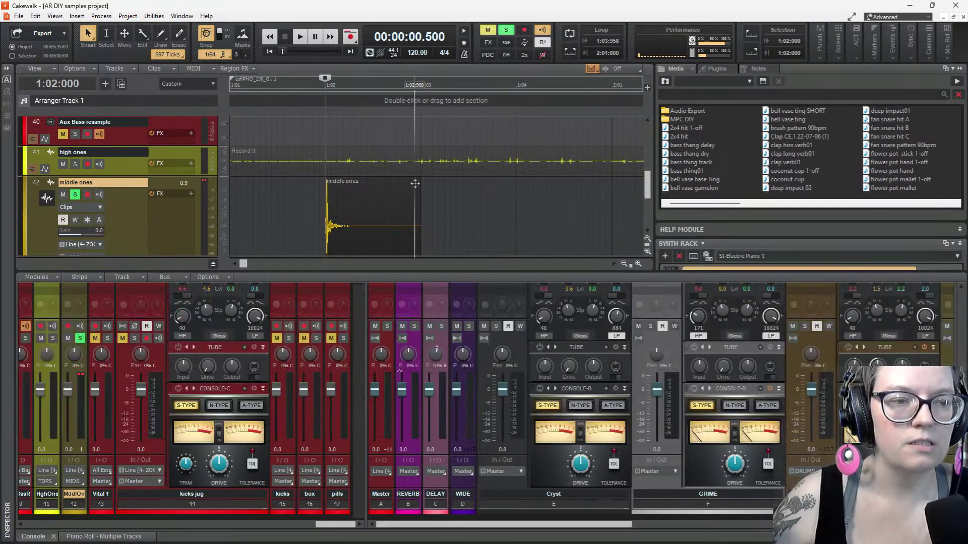
{"action": "scroll", "coordinate": [414, 182], "scroll_direction": "down", "scroll_amount": 2}
{"action": "scroll", "coordinate": [413, 180], "scroll_direction": "up", "scroll_amount": 1}
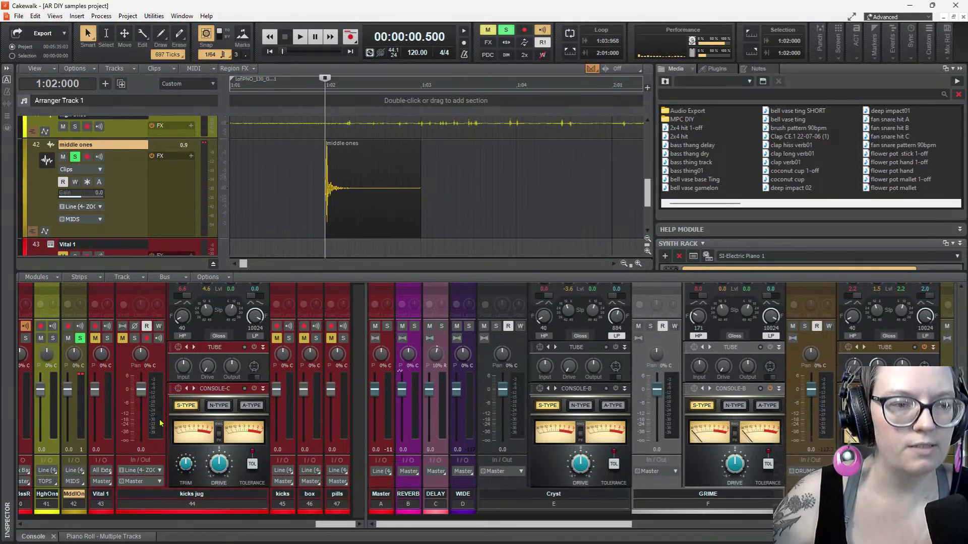
{"action": "scroll", "coordinate": [102, 317], "scroll_direction": "up", "scroll_amount": 6}
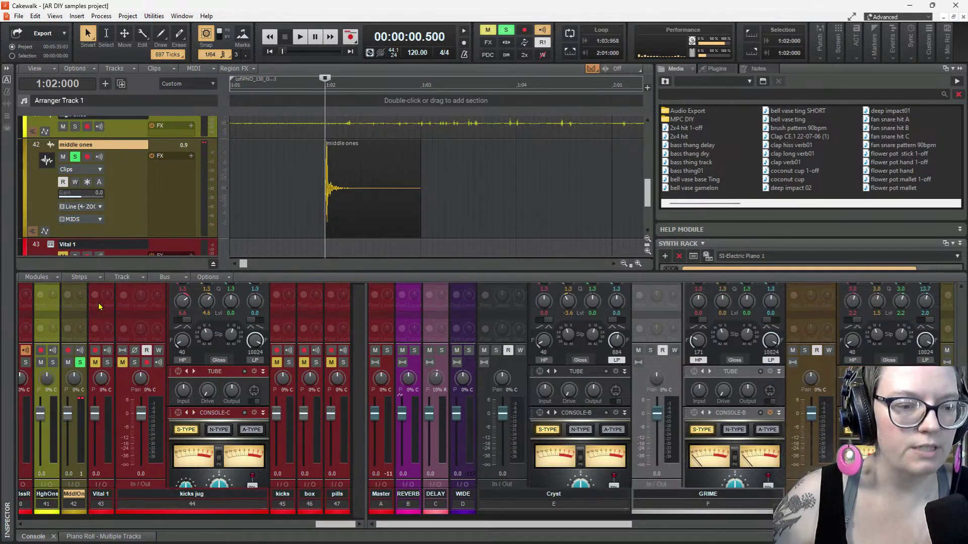
{"action": "scroll", "coordinate": [93, 327], "scroll_direction": "up", "scroll_amount": 1}
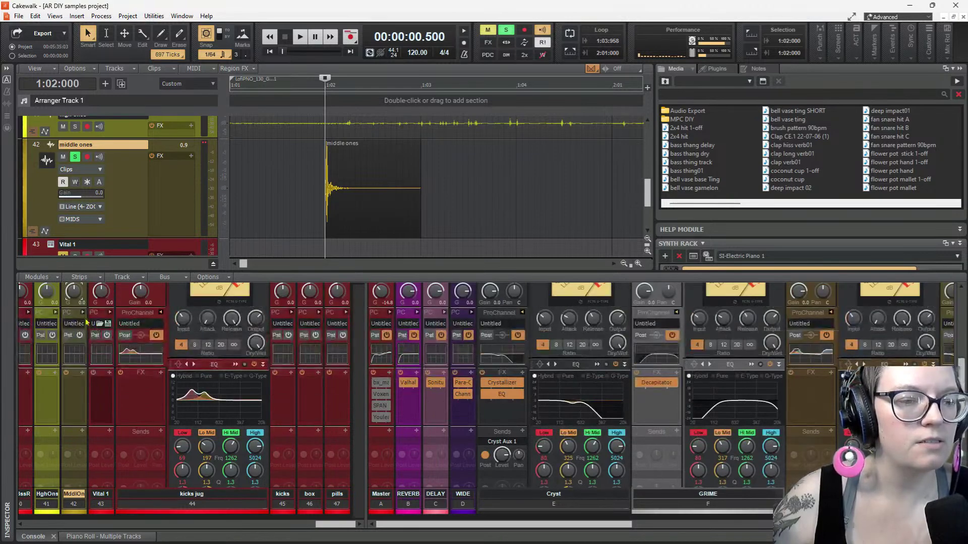
{"action": "left_click", "coordinate": [83, 313]}
{"action": "key", "text": "space"}
{"action": "key", "text": "space"}
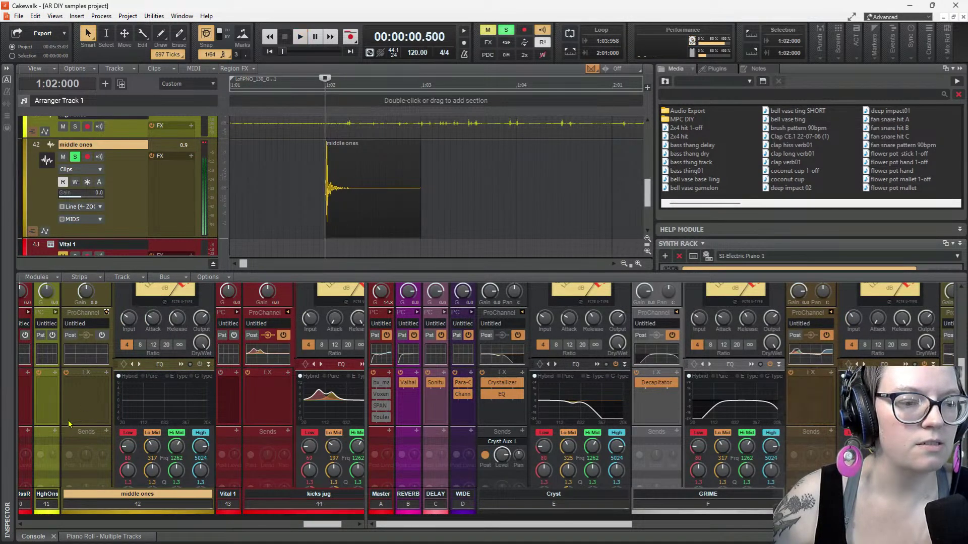
Open the QuadCurve Equalizer on middle ones and boost the Hi Mid band 10.6 dB at 1244 Hz with Q 14.9
{"action": "double_click", "coordinate": [163, 411]}
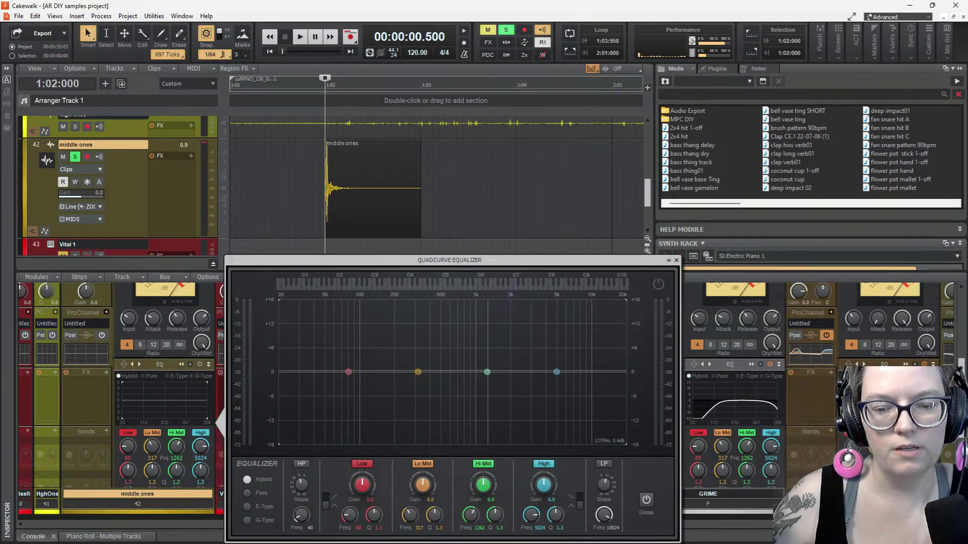
{"action": "left_click_drag", "start_coordinate": [487, 372], "coordinate": [487, 330]}
{"action": "left_click_drag", "start_coordinate": [496, 508], "coordinate": [501, 511]}
Loop the middle ones clip from 1:02:000 to 1:03:000 and start playback with its equalizer reopened
{"action": "left_click", "coordinate": [393, 159]}
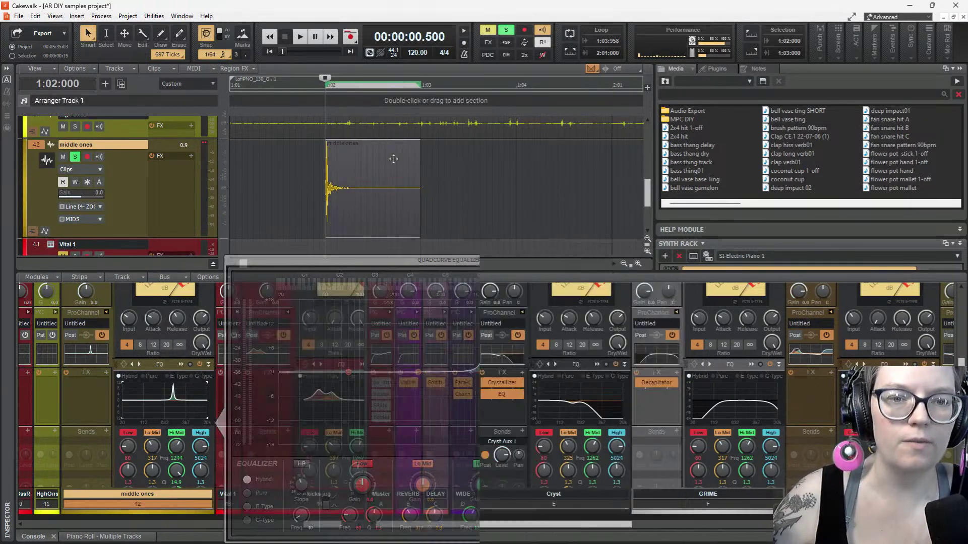
{"action": "left_click", "coordinate": [572, 53]}
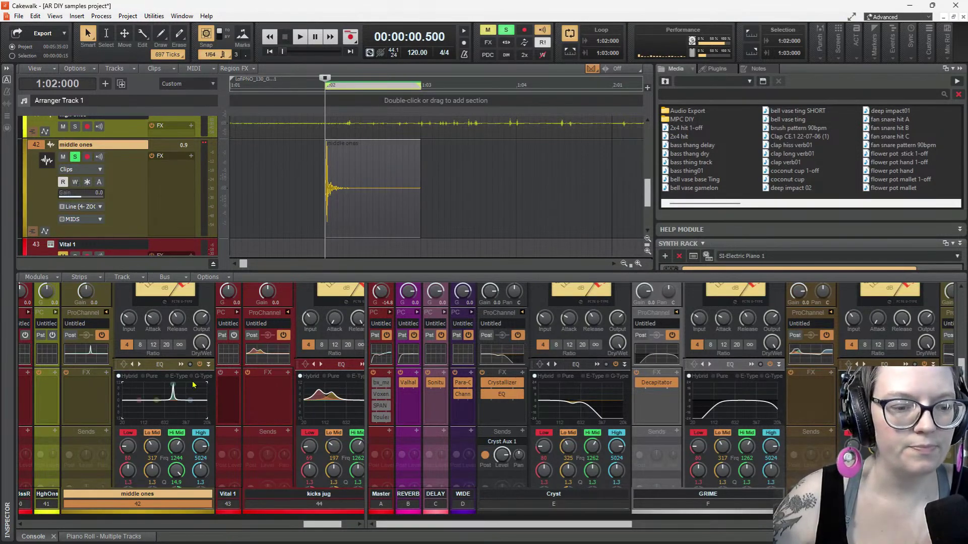
{"action": "double_click", "coordinate": [186, 411]}
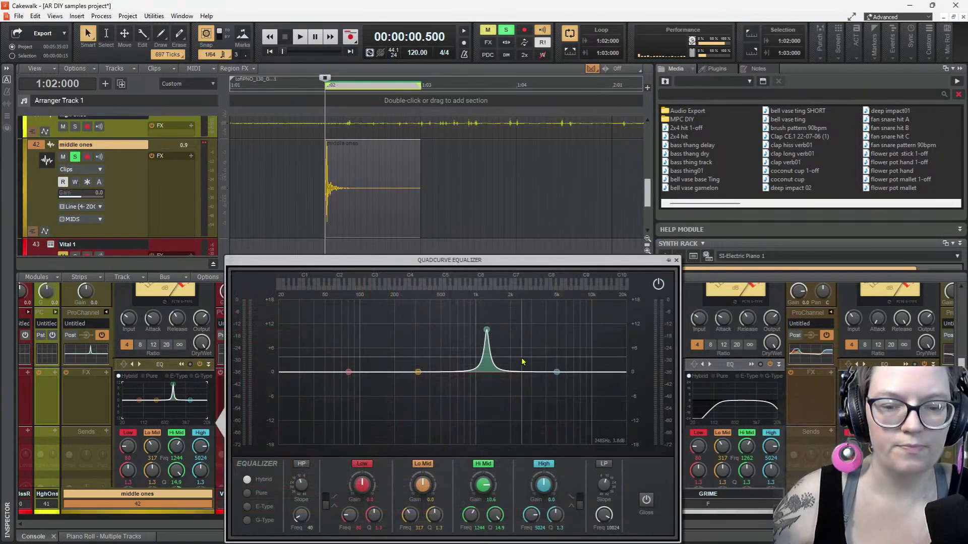
{"action": "key", "text": "space"}
Boost the High band 6.2 dB at 5219 Hz and sweep the Hi Mid band at 18.0 dB down to 161 Hz
{"action": "left_click_drag", "start_coordinate": [491, 331], "coordinate": [559, 348]}
{"action": "left_click_drag", "start_coordinate": [501, 372], "coordinate": [384, 301]}
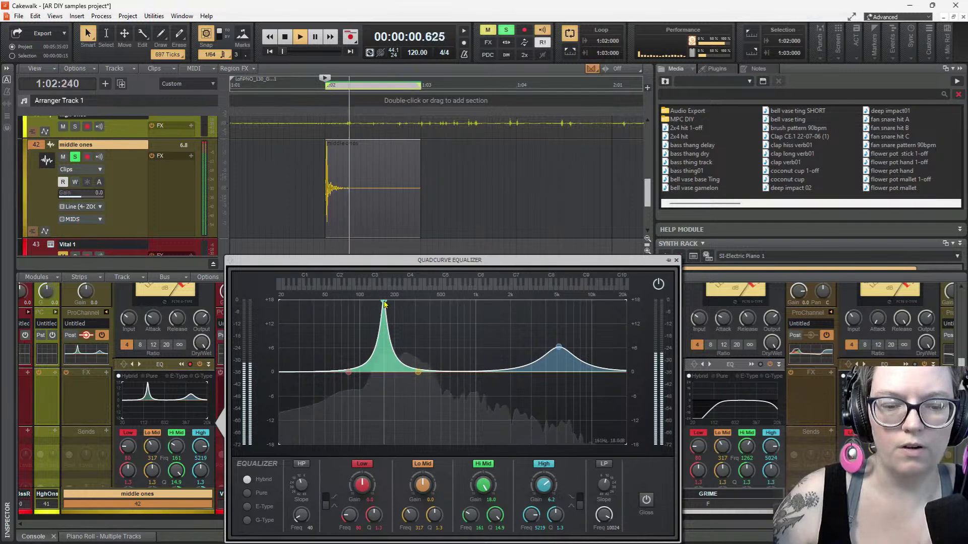
Enable the equalizer's high-pass filter with a steeper slope and a frequency of 66 Hz
{"action": "left_click", "coordinate": [302, 465]}
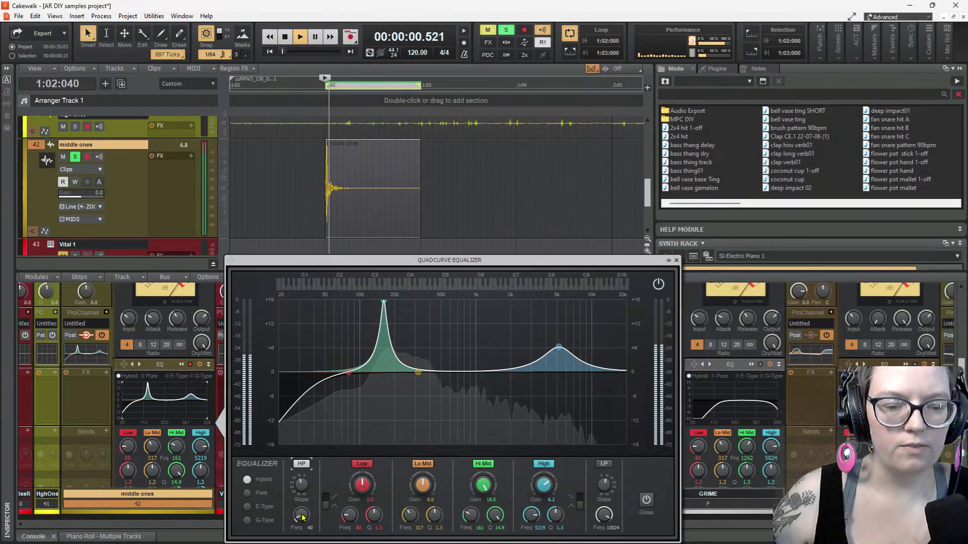
{"action": "left_click_drag", "start_coordinate": [301, 486], "coordinate": [299, 520]}
{"action": "left_click_drag", "start_coordinate": [300, 486], "coordinate": [301, 508]}
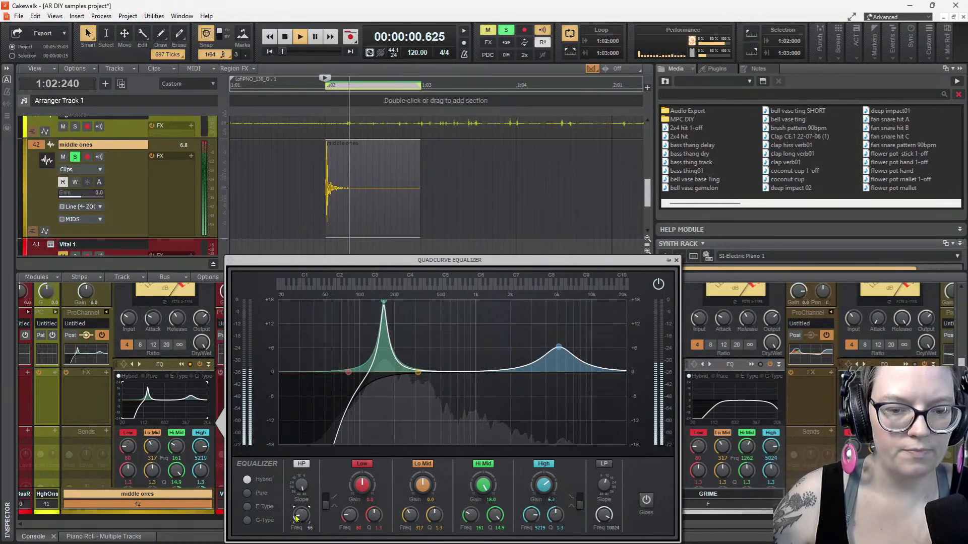
Sweep the Hi Mid band and settle it at 0.2 dB and 1049 Hz, and set the high-pass frequency to 103 Hz
{"action": "left_click_drag", "start_coordinate": [384, 302], "coordinate": [404, 302]}
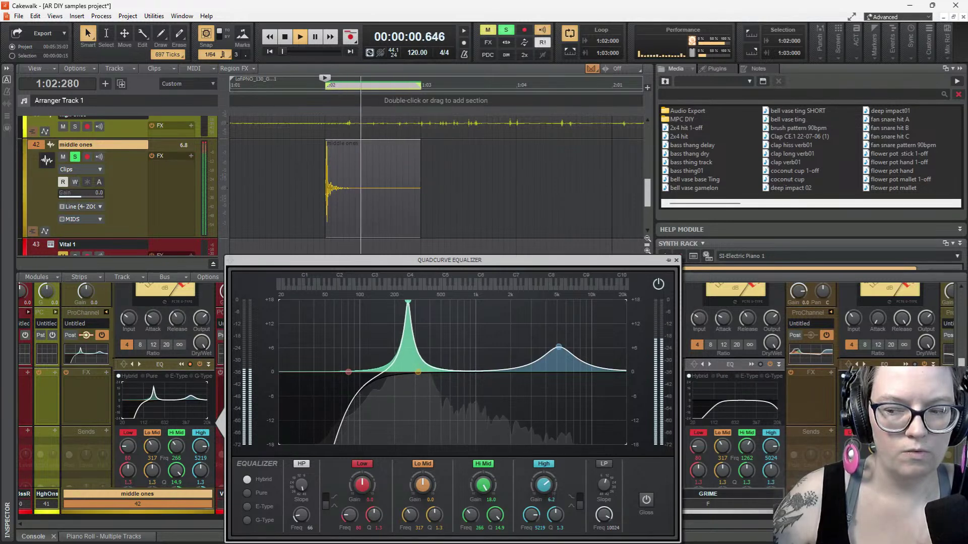
{"action": "left_click_drag", "start_coordinate": [438, 301], "coordinate": [477, 372]}
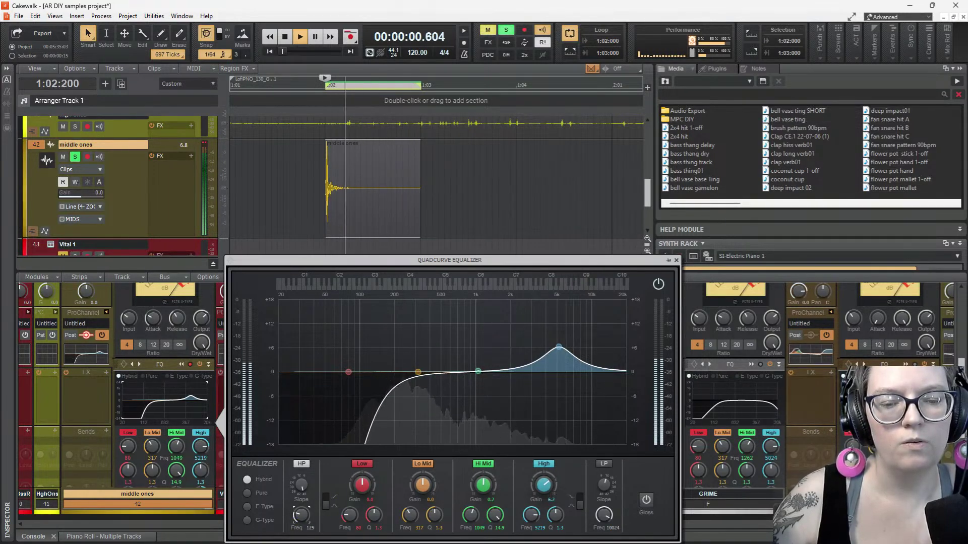
{"action": "left_click_drag", "start_coordinate": [301, 514], "coordinate": [301, 515]}
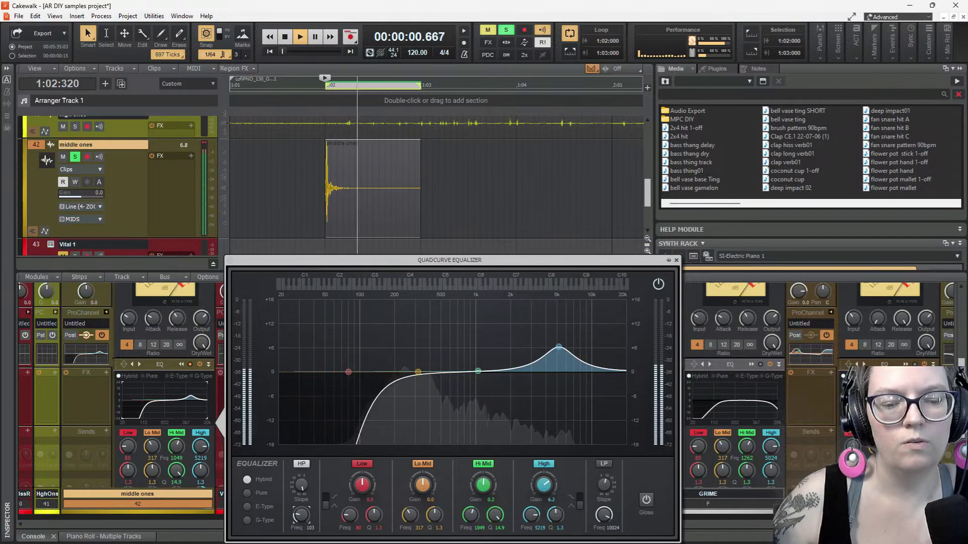
Boost the Lo Mid band 12.6 dB at 199 Hz and close the equalizer
{"action": "left_click_drag", "start_coordinate": [418, 372], "coordinate": [394, 321]}
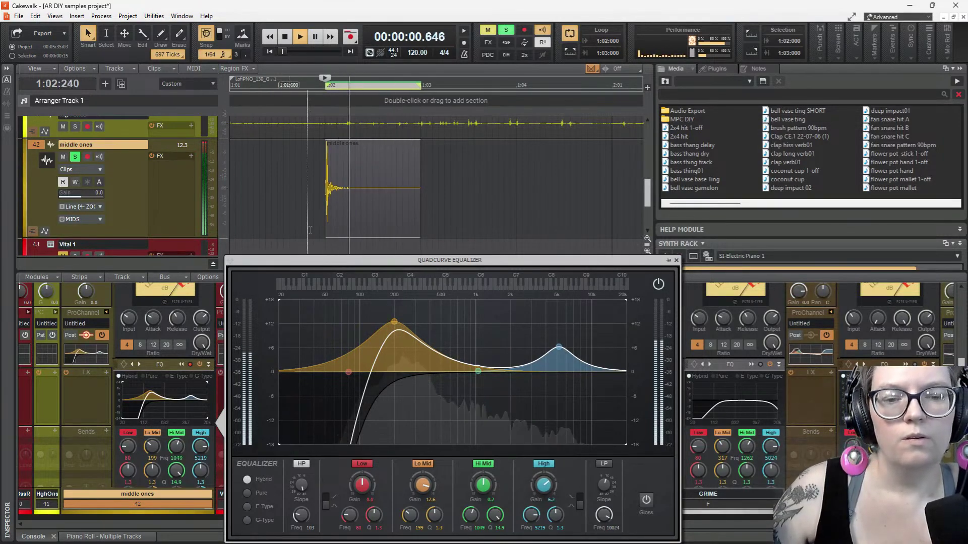
{"action": "left_click", "coordinate": [676, 260]}
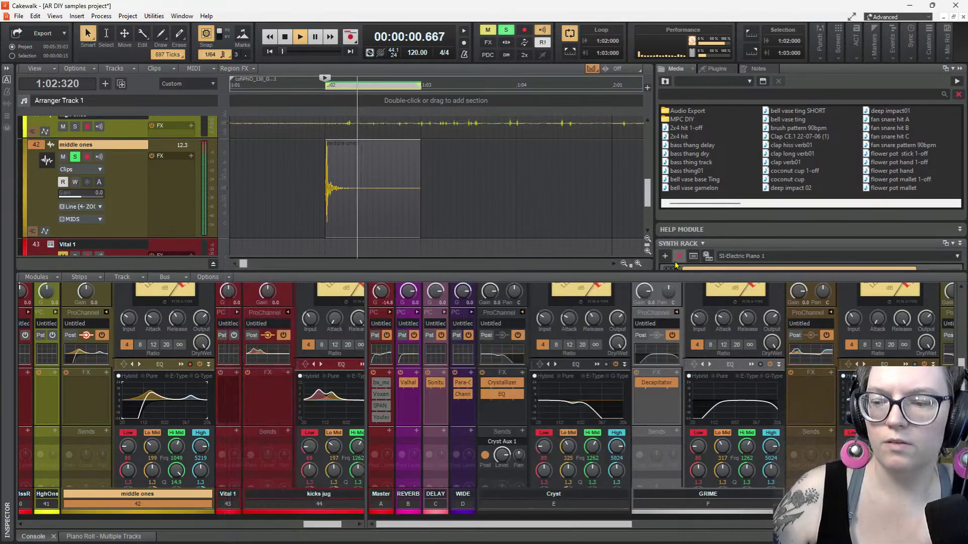
Review the compressor, equalizer and level controls of the middle ones channel strip during looped playback, and stop playback
{"action": "scroll", "coordinate": [159, 383], "scroll_direction": "up", "scroll_amount": 2}
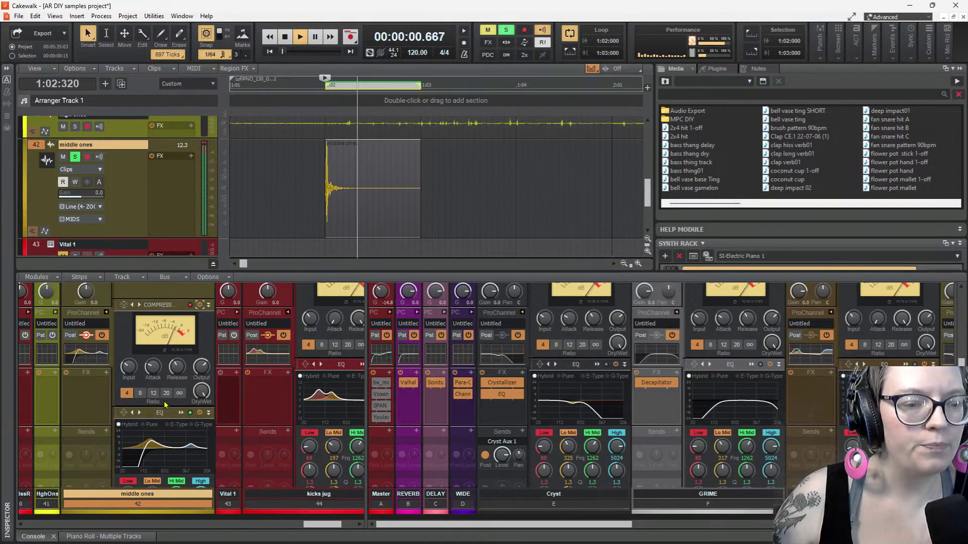
{"action": "mouse_move", "coordinate": [153, 367]}
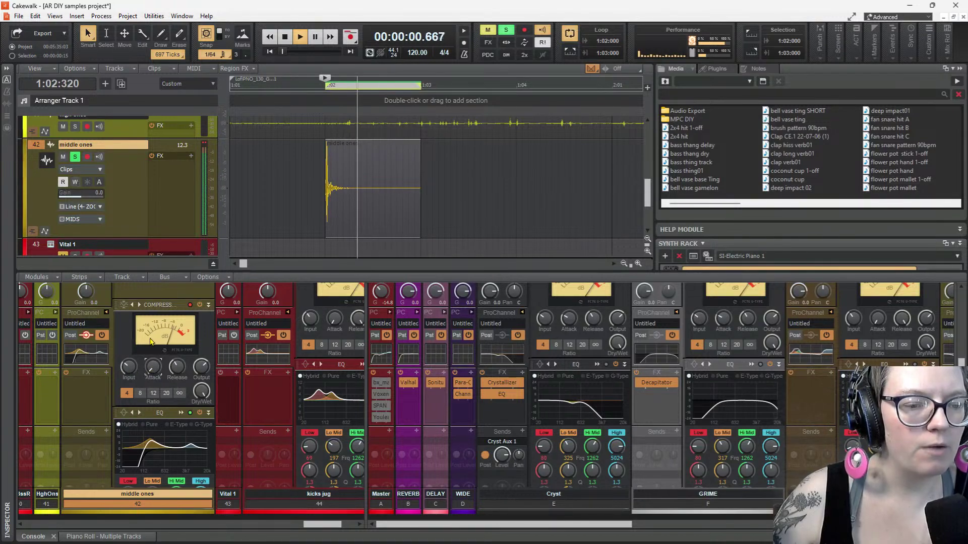
{"action": "mouse_move", "coordinate": [202, 367]}
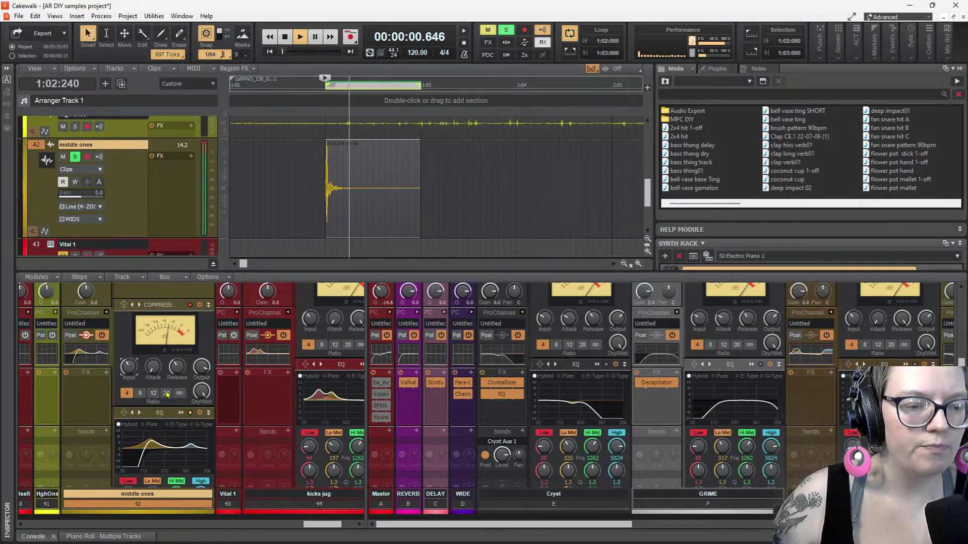
{"action": "scroll", "coordinate": [87, 411], "scroll_direction": "down", "scroll_amount": 5}
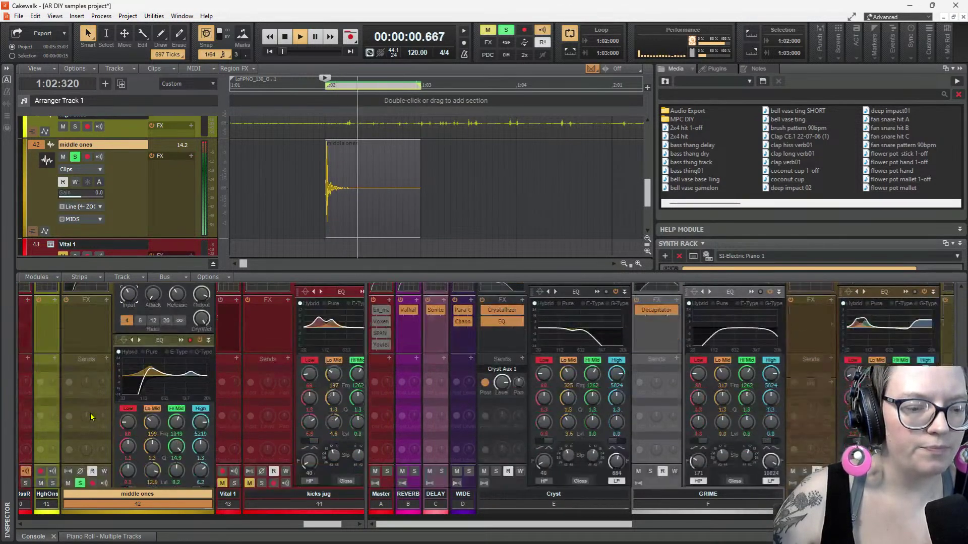
{"action": "scroll", "coordinate": [96, 390], "scroll_direction": "up", "scroll_amount": 1}
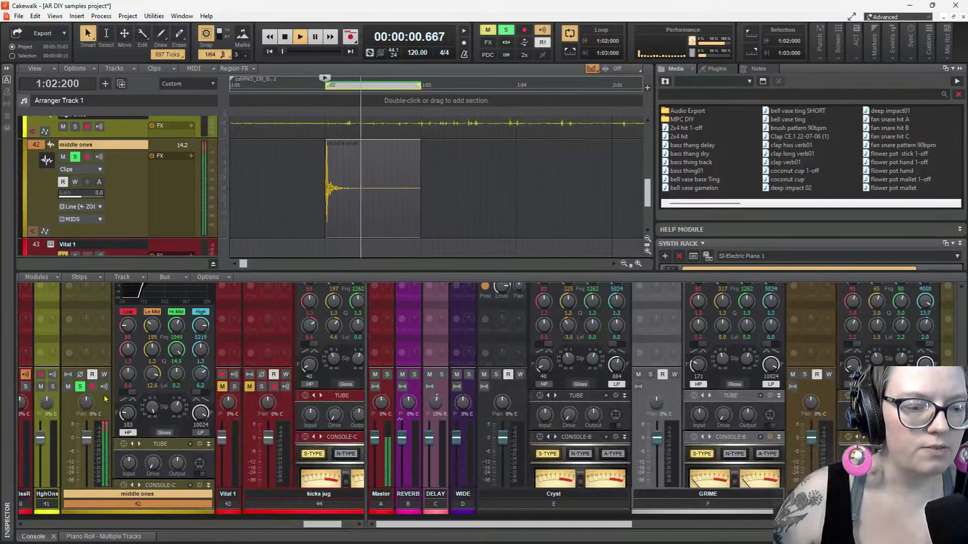
{"action": "scroll", "coordinate": [99, 355], "scroll_direction": "up", "scroll_amount": 6}
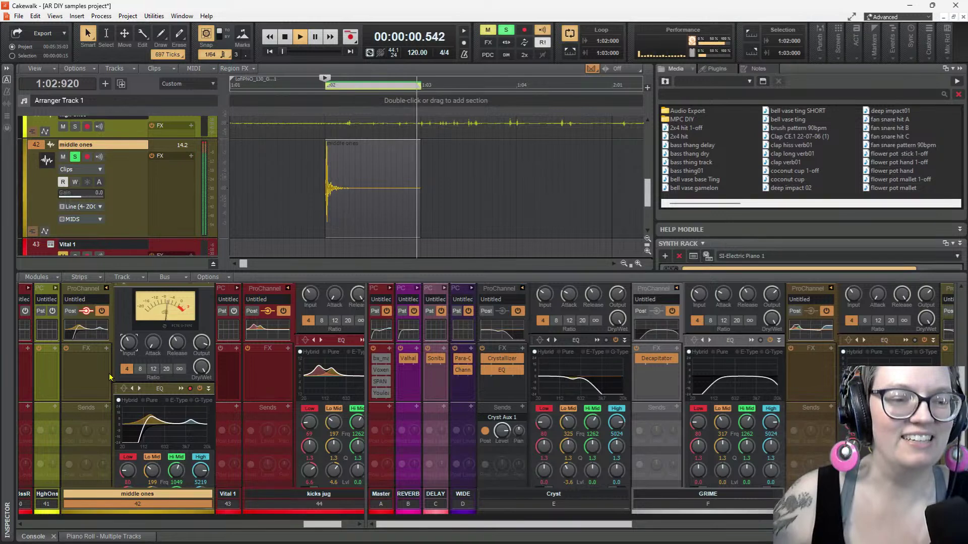
{"action": "key", "text": "space"}
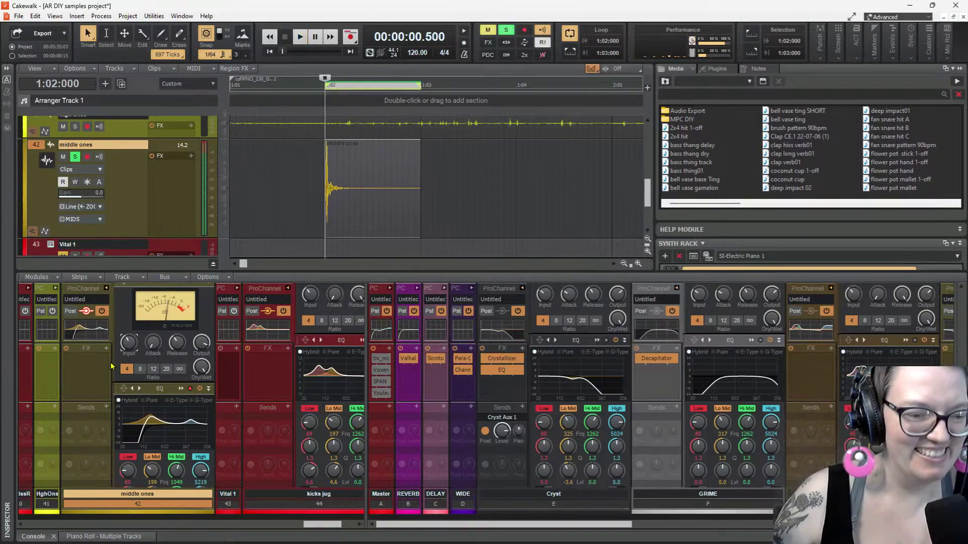
Open the list of destinations for a new send on the middle ones track
{"action": "left_click", "coordinate": [105, 351]}
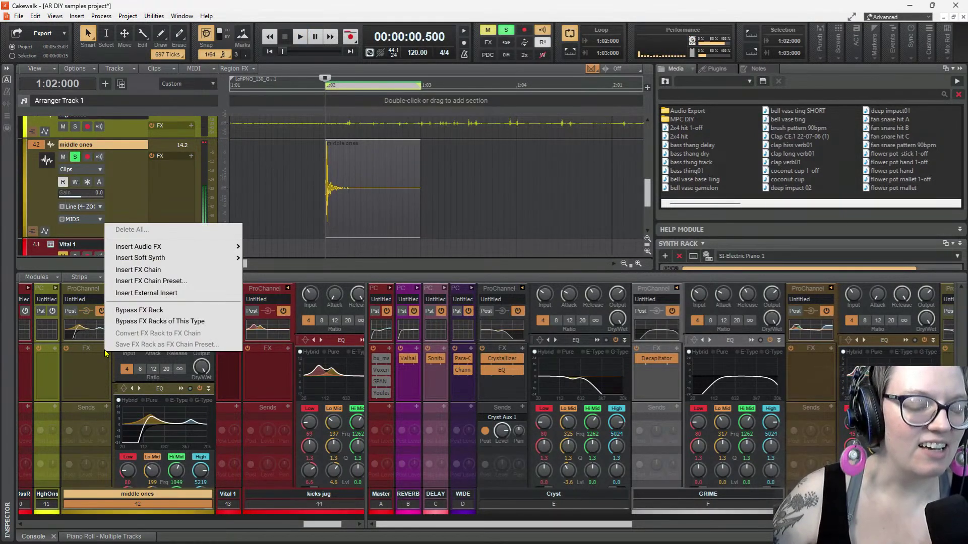
{"action": "left_click", "coordinate": [95, 369]}
{"action": "left_click", "coordinate": [106, 407]}
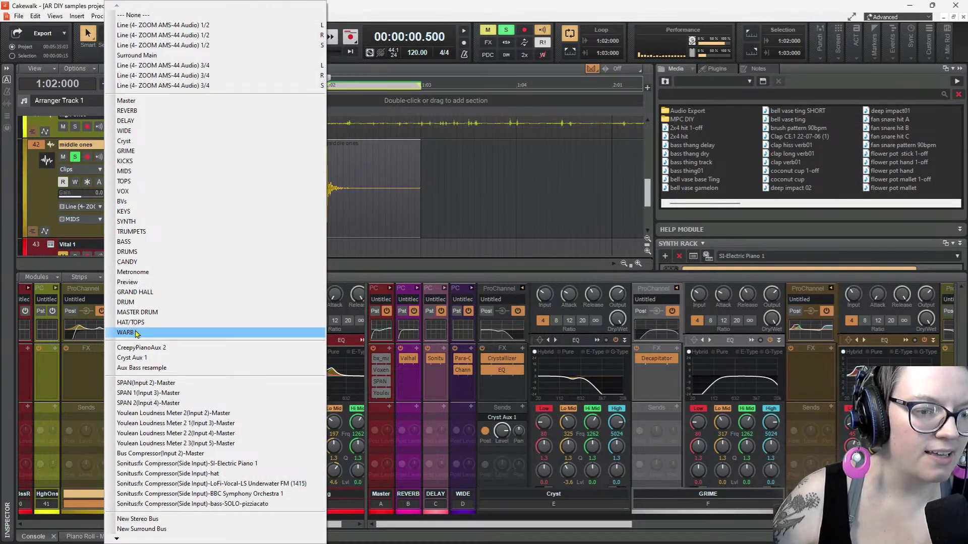
Add a send to the GRIME bus on the middle ones track and audition the clip from 1:02:000 several times
{"action": "left_click", "coordinate": [132, 150]}
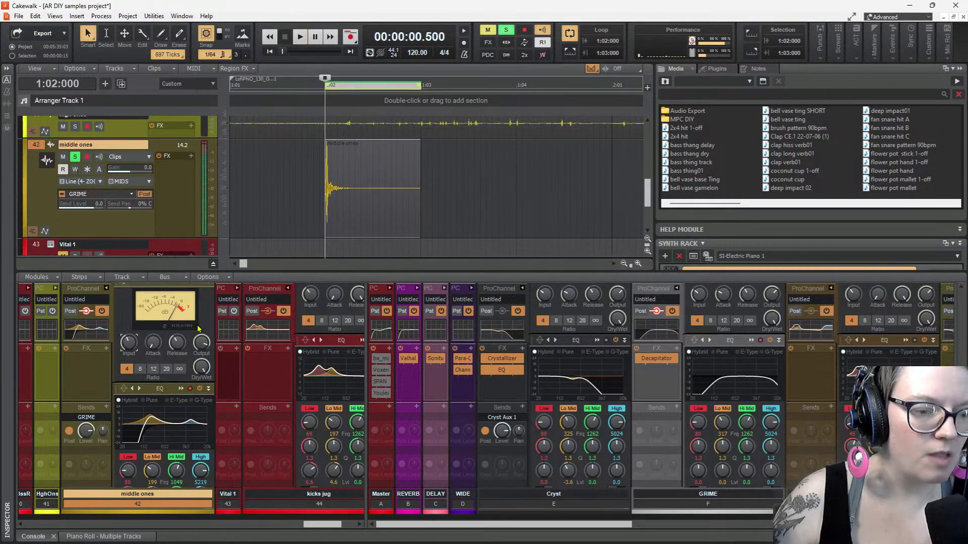
{"action": "key", "text": "space"}
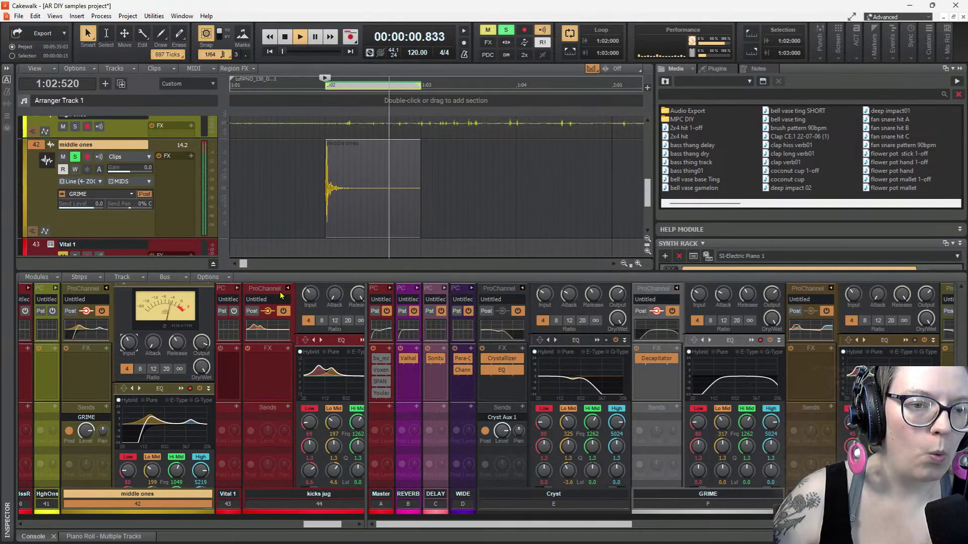
{"action": "key", "text": "space"}
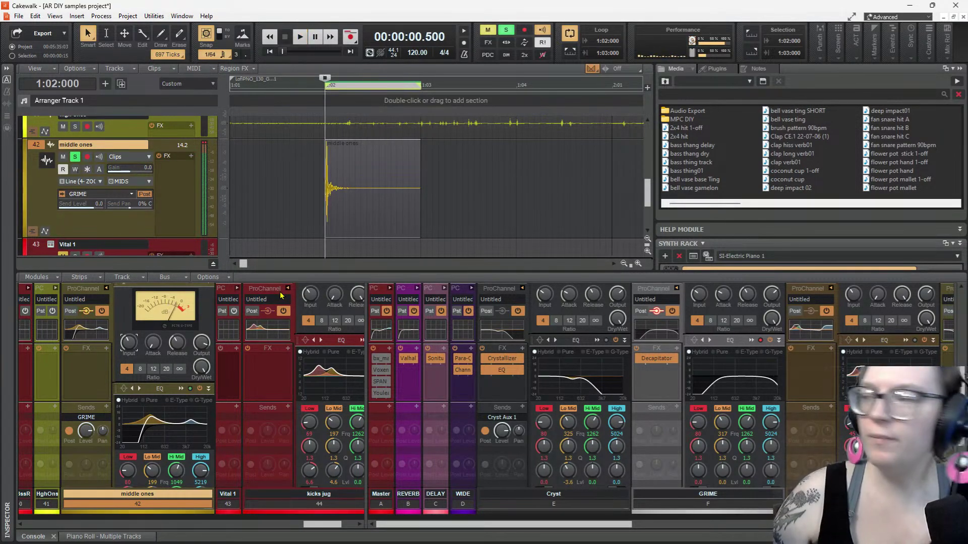
{"action": "key", "text": "space"}
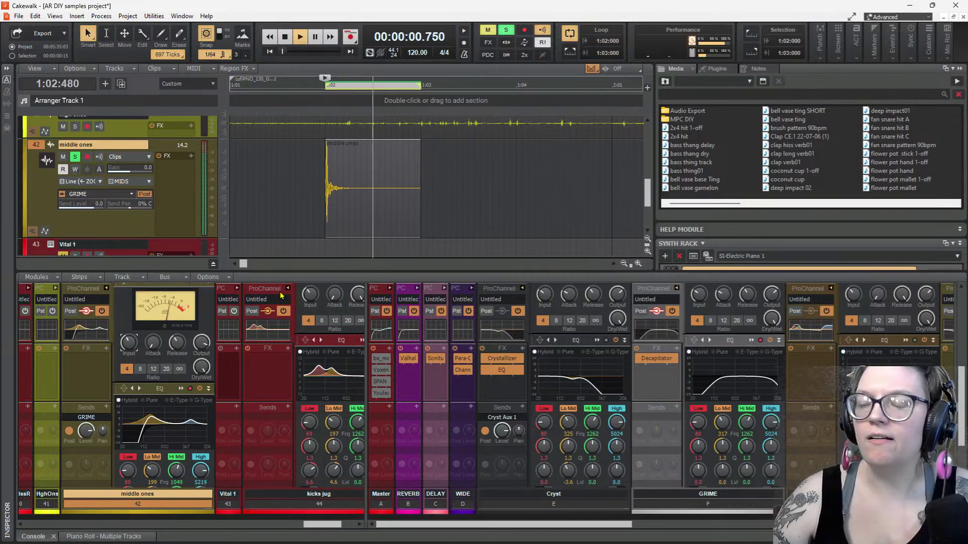
{"action": "key", "text": "space"}
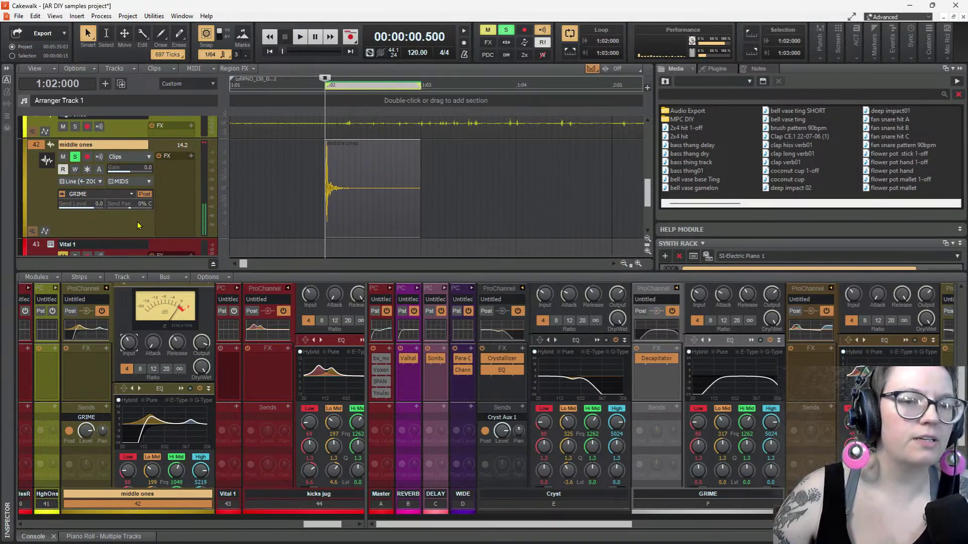
{"action": "key", "text": "space"}
{"action": "key", "text": "space"}
{"action": "key", "text": "space"}
{"action": "key", "text": "space"}
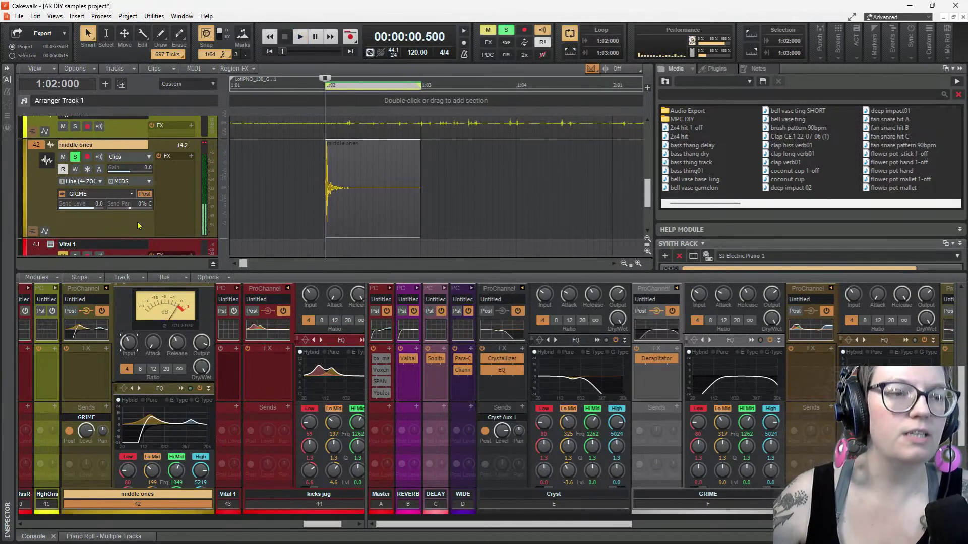
Send the middle ones track to a new aux track, rename it "Aux middle ones resample" and arm it for recording
{"action": "left_click", "coordinate": [106, 408]}
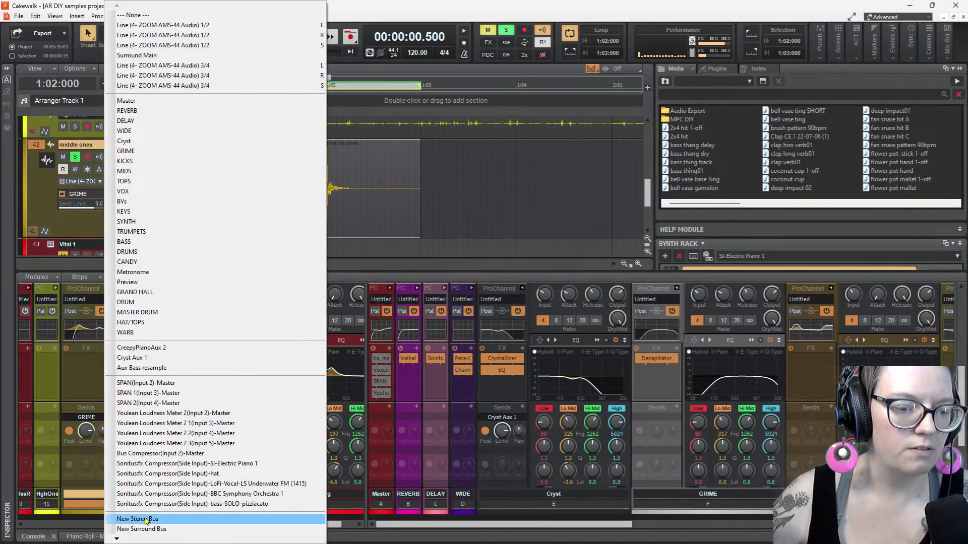
{"action": "scroll", "coordinate": [119, 540], "scroll_direction": "down", "scroll_amount": 2}
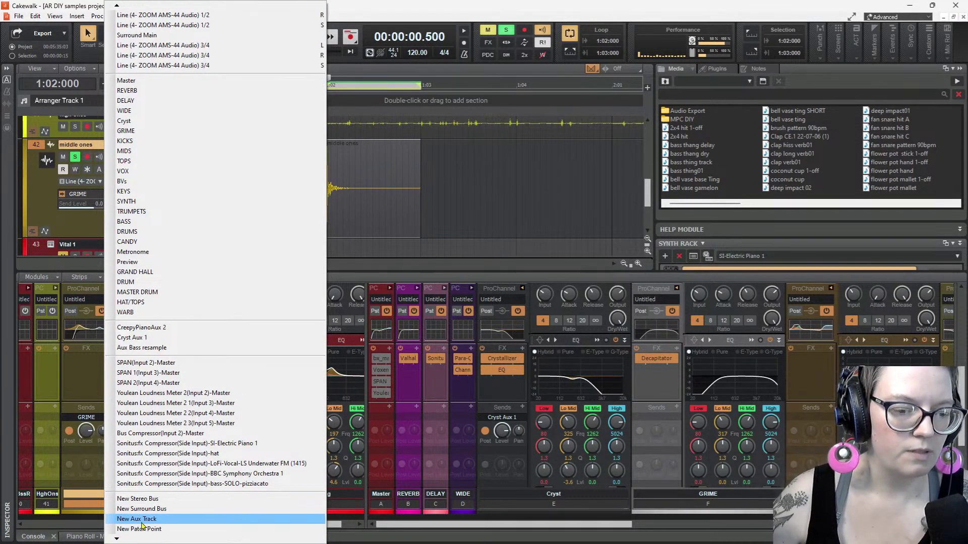
{"action": "left_click", "coordinate": [141, 519]}
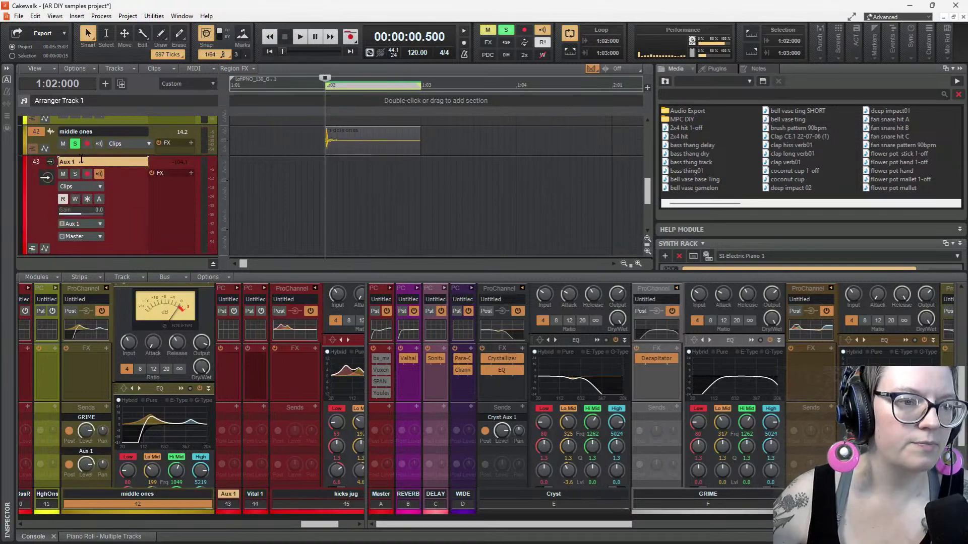
{"action": "double_click", "coordinate": [81, 159]}
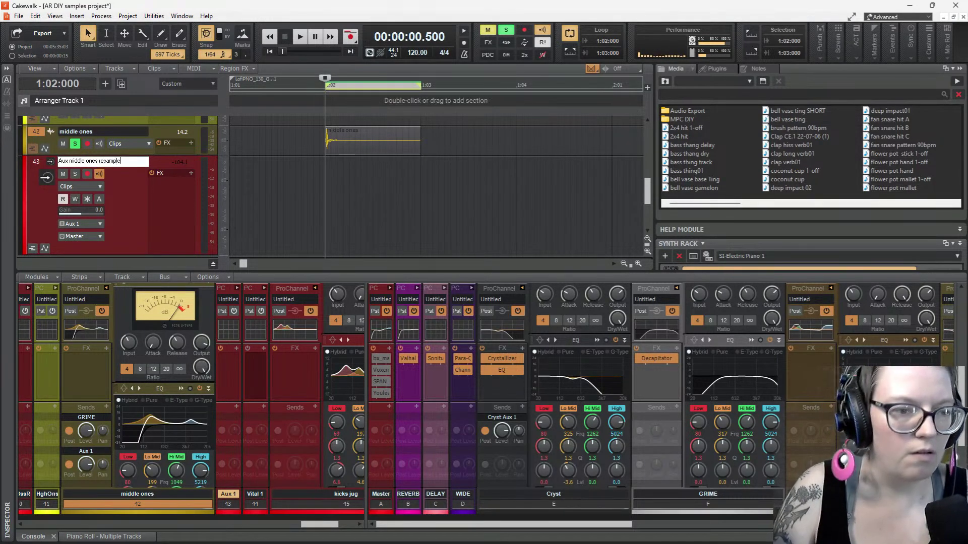
{"action": "key", "text": "Return"}
{"action": "left_click", "coordinate": [87, 174]}
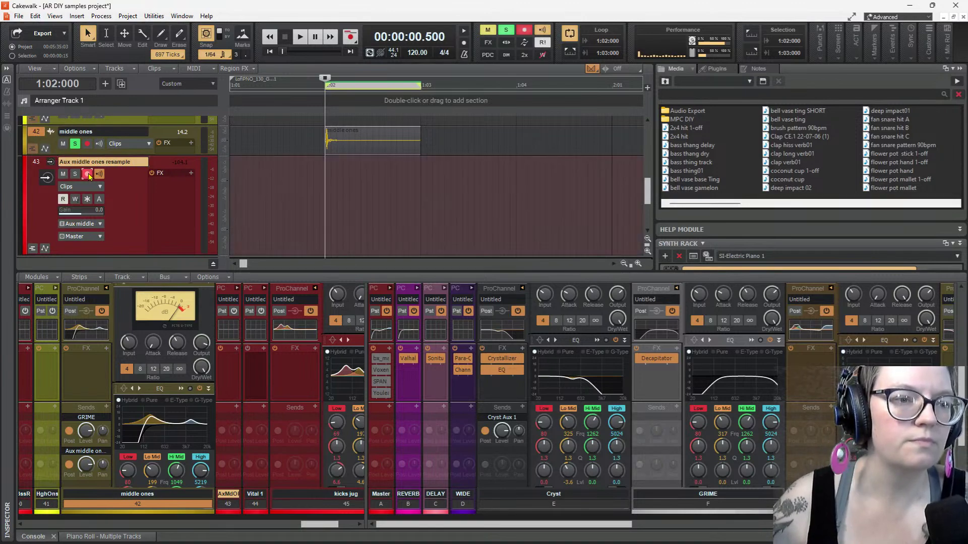
Record the middle ones output onto the aux track, switching off looping and recording a second pass from 1:02:000
{"action": "left_click", "coordinate": [352, 41]}
{"action": "key", "text": "space"}
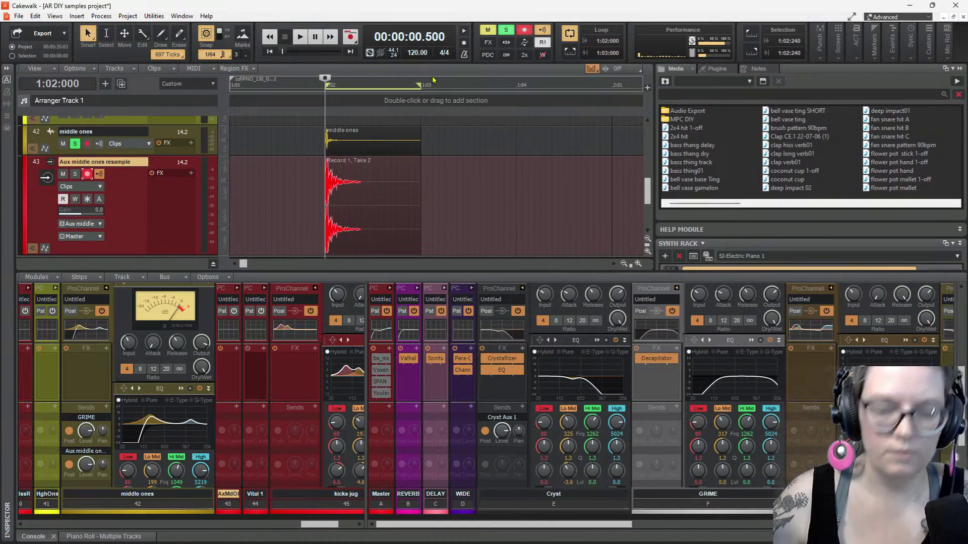
{"action": "key", "text": "l"}
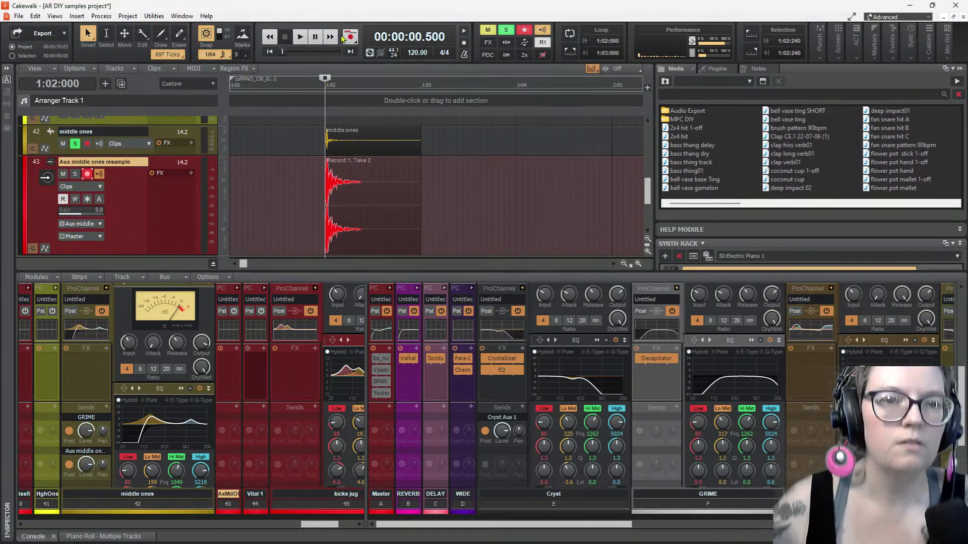
{"action": "left_click", "coordinate": [350, 39]}
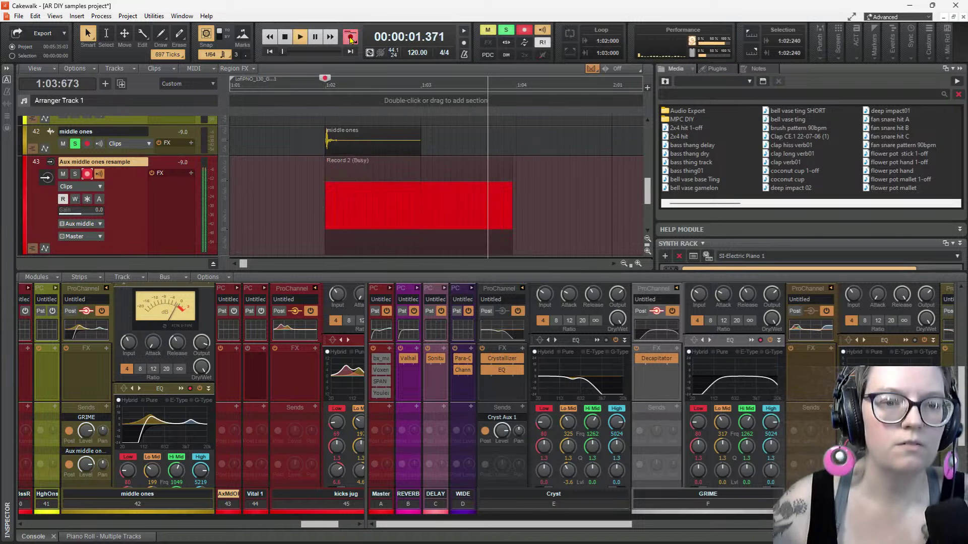
{"action": "key", "text": "space"}
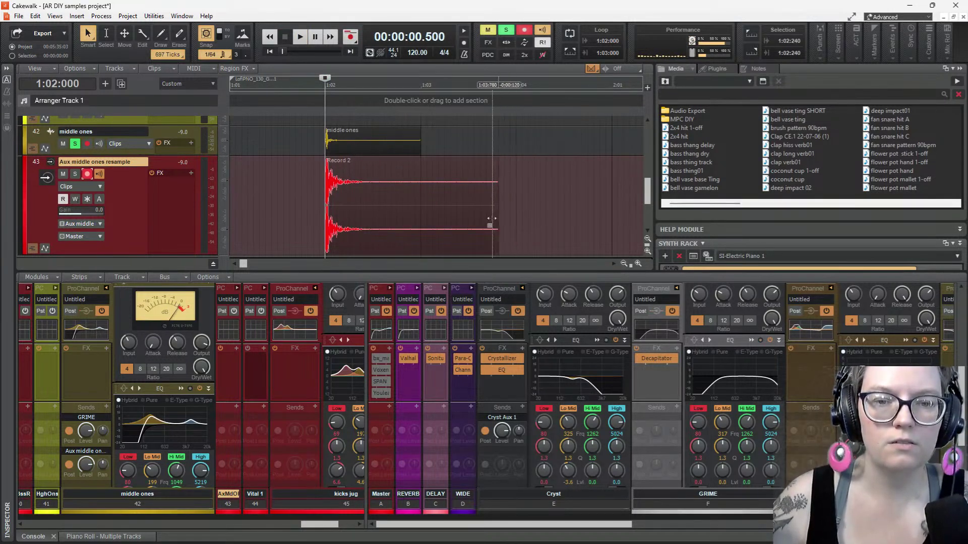
Trim the second recorded clip to end at 1:03:000 and move it to the middle ones track at 1:03:120
{"action": "left_click_drag", "start_coordinate": [511, 228], "coordinate": [418, 226]}
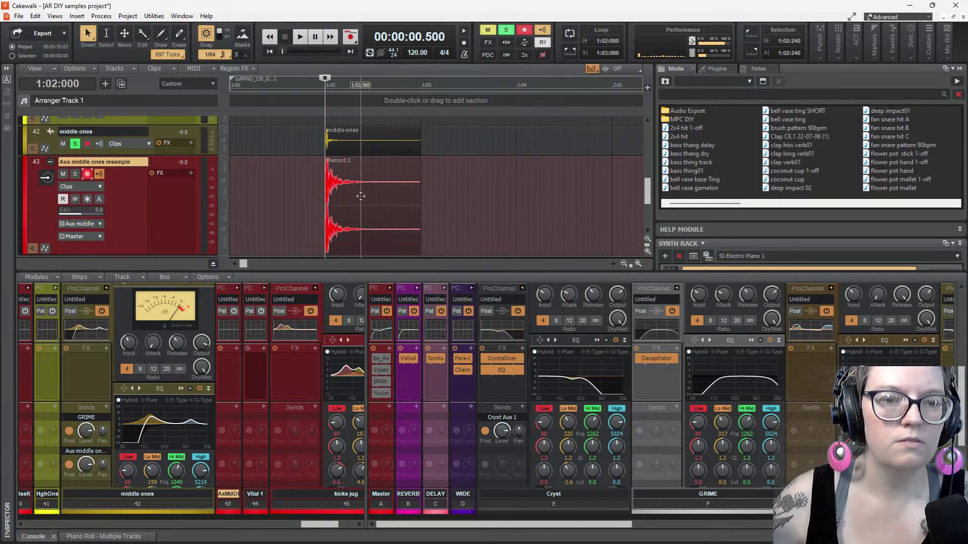
{"action": "left_click_drag", "start_coordinate": [358, 188], "coordinate": [464, 145]}
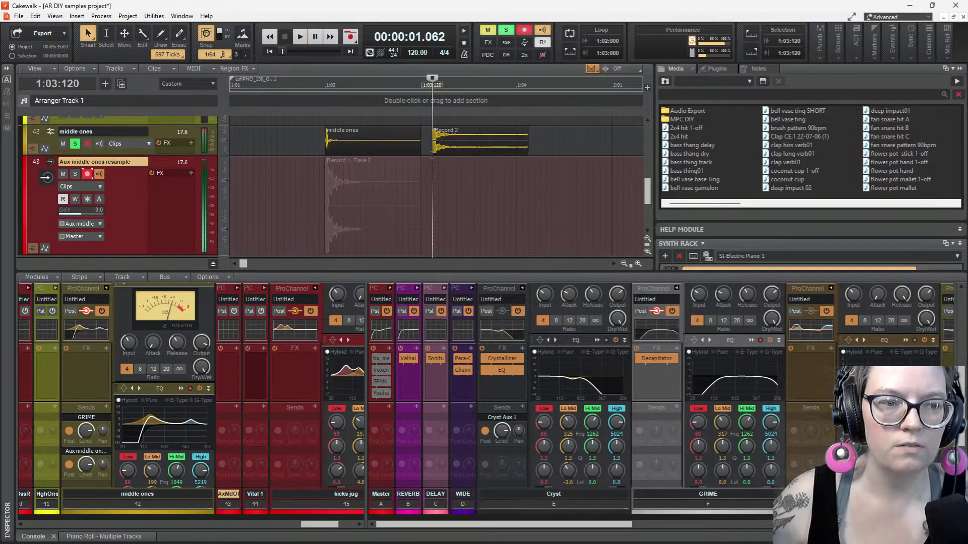
Normalize the resampled clip on the middle ones track to -5.0 dB with the "nice boost" preset
{"action": "left_click", "coordinate": [474, 139]}
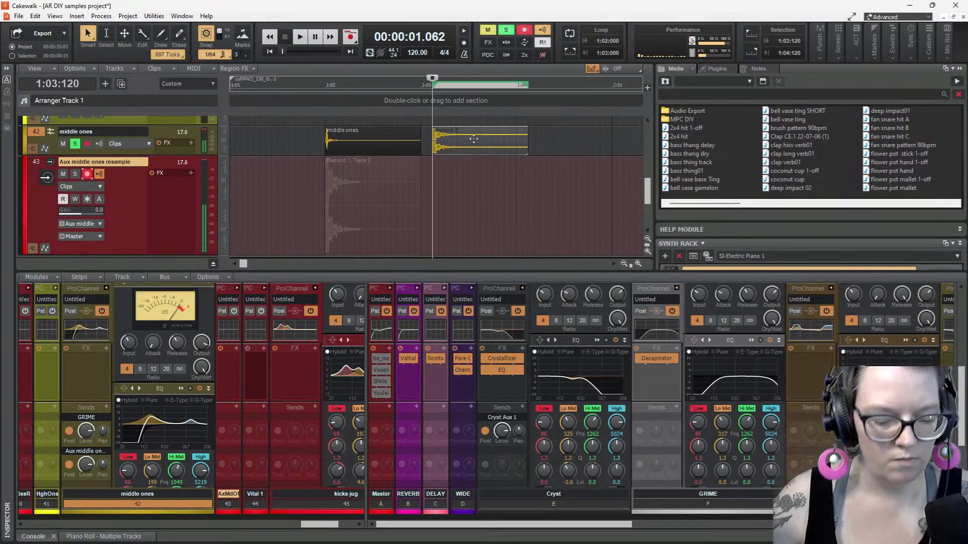
{"action": "key", "text": "shift+n"}
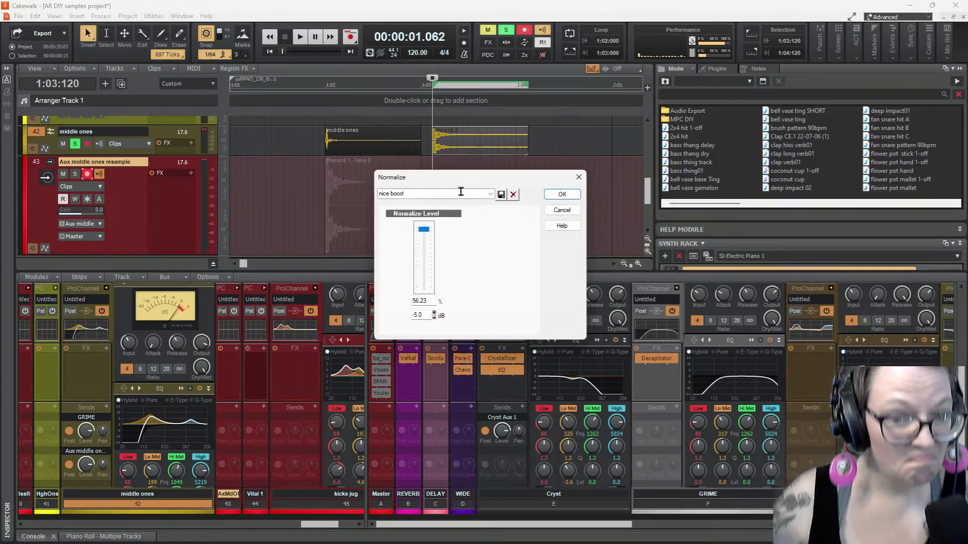
{"action": "left_click", "coordinate": [561, 194]}
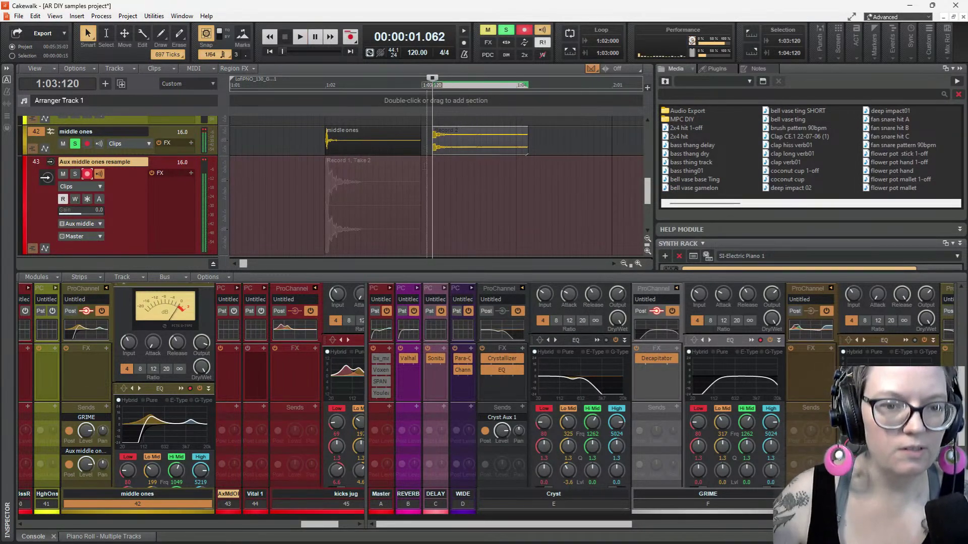
Delete the leftover Record 1 takes from the Aux middle ones resample track
{"action": "left_click", "coordinate": [344, 186]}
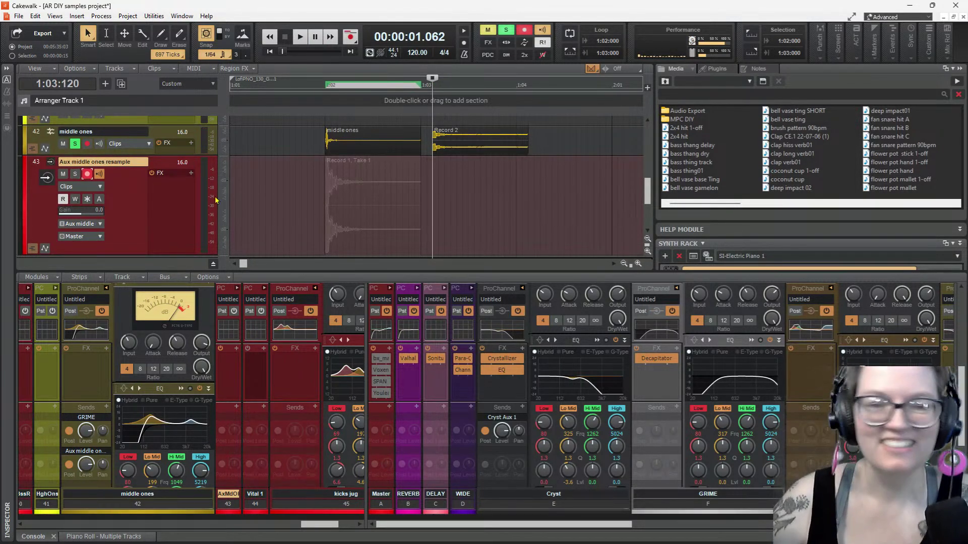
{"action": "left_click", "coordinate": [340, 185]}
{"action": "key", "text": "Delete"}
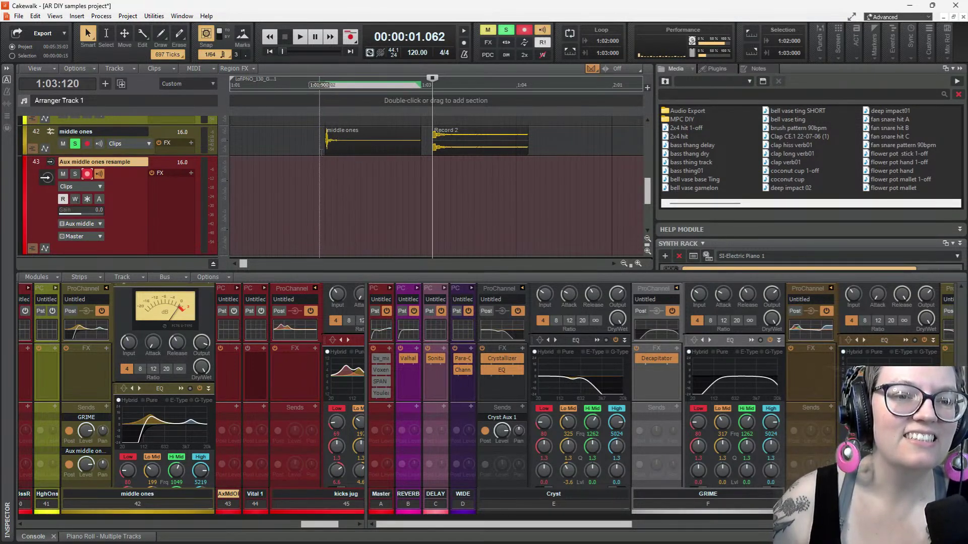
Disarm and mute the Aux middle ones resample track and audition the middle ones track from 1:02:000
{"action": "left_click", "coordinate": [325, 183]}
{"action": "left_click", "coordinate": [87, 173]}
{"action": "left_click", "coordinate": [63, 174]}
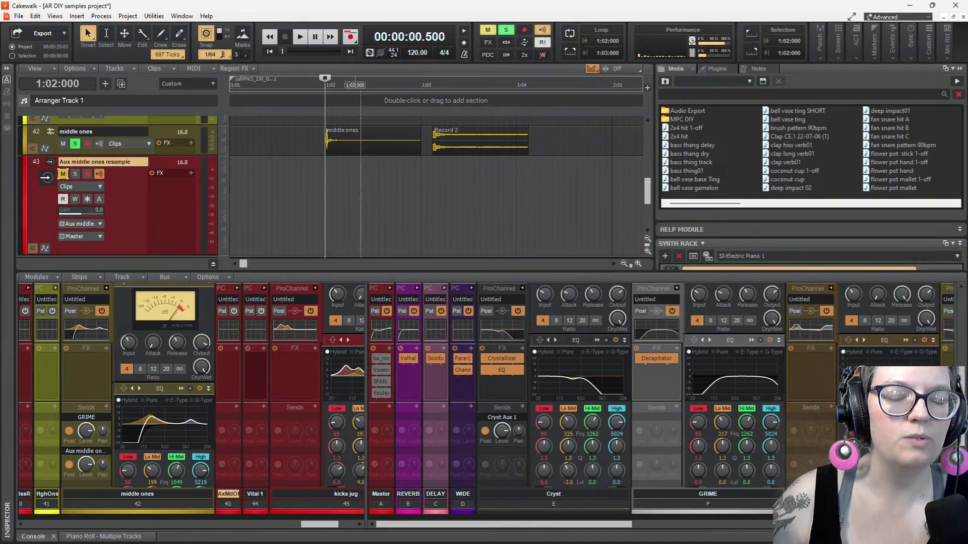
{"action": "key", "text": "space"}
{"action": "key", "text": "space"}
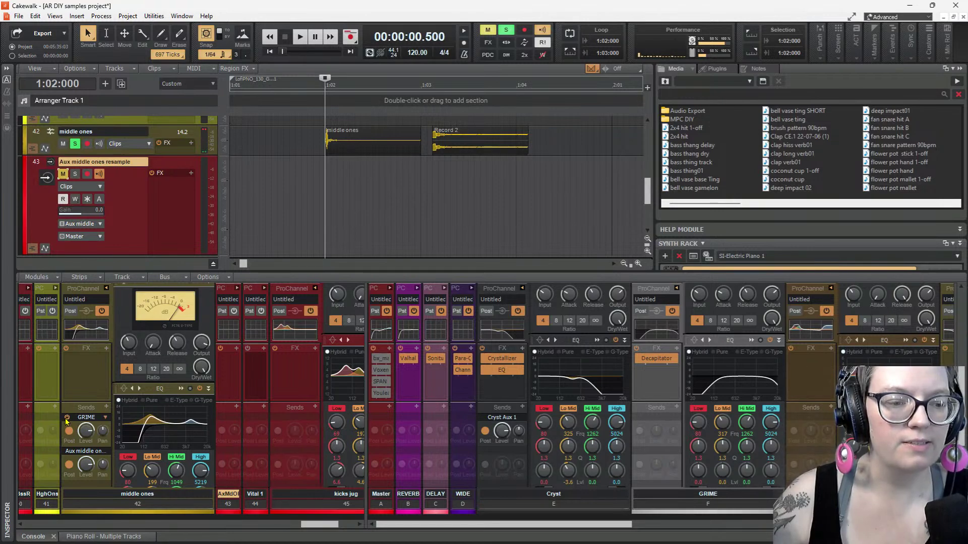
{"action": "key", "text": "space"}
{"action": "key", "text": "space"}
Add a send to the WIDE bus on the middle ones track and adjust its send level
{"action": "left_click", "coordinate": [106, 407]}
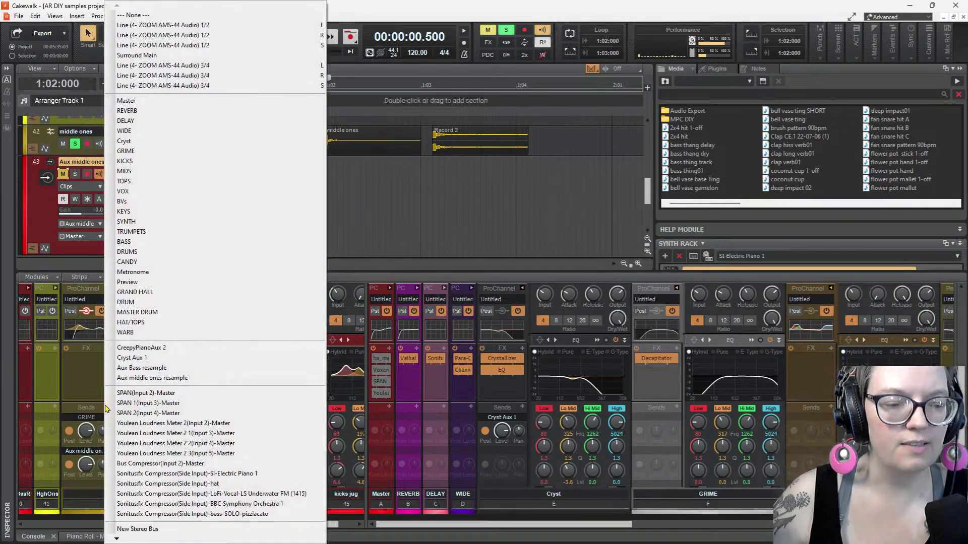
{"action": "left_click", "coordinate": [162, 131]}
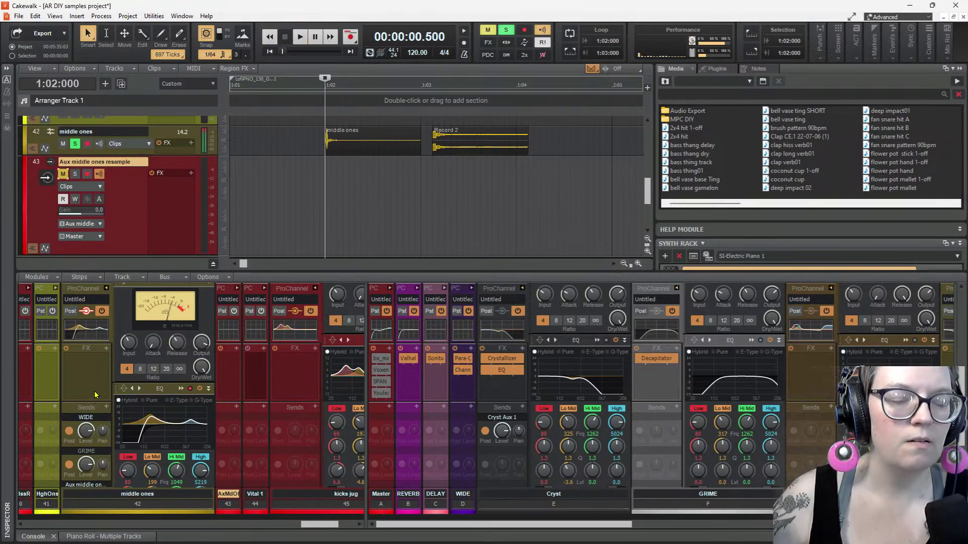
{"action": "left_click_drag", "start_coordinate": [82, 431], "coordinate": [82, 442]}
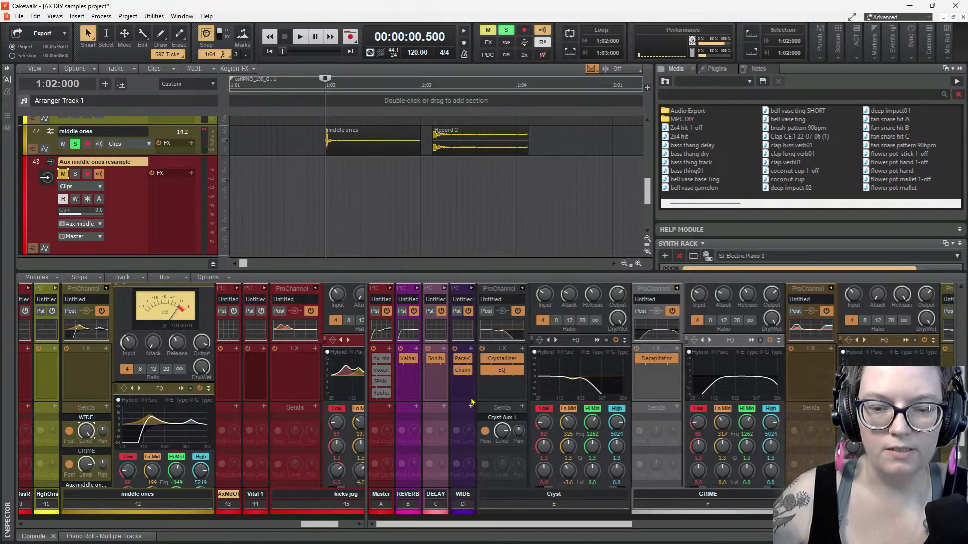
Inspect the settings of the Para-Q and Channel Tools effects on the WIDE bus, closing each plug-in again
{"action": "double_click", "coordinate": [466, 359]}
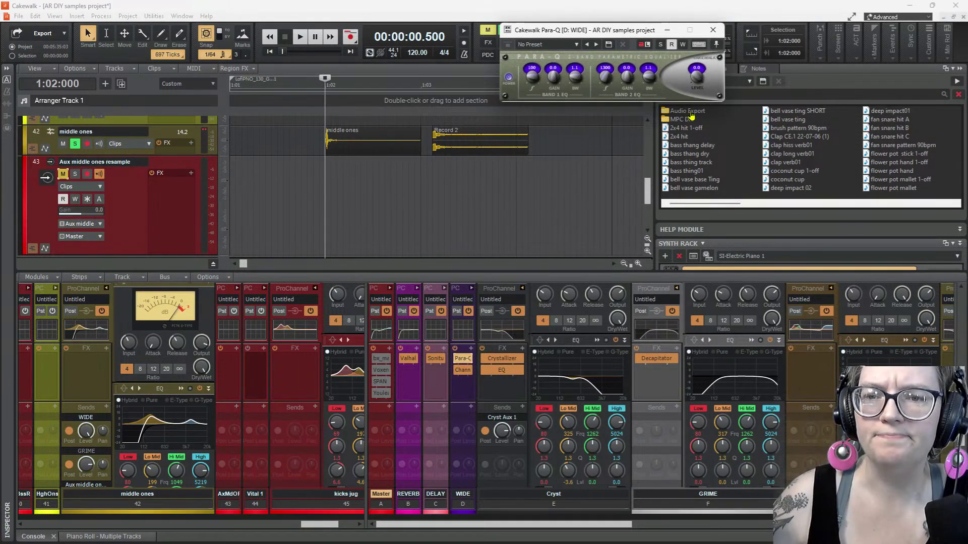
{"action": "left_click", "coordinate": [713, 29]}
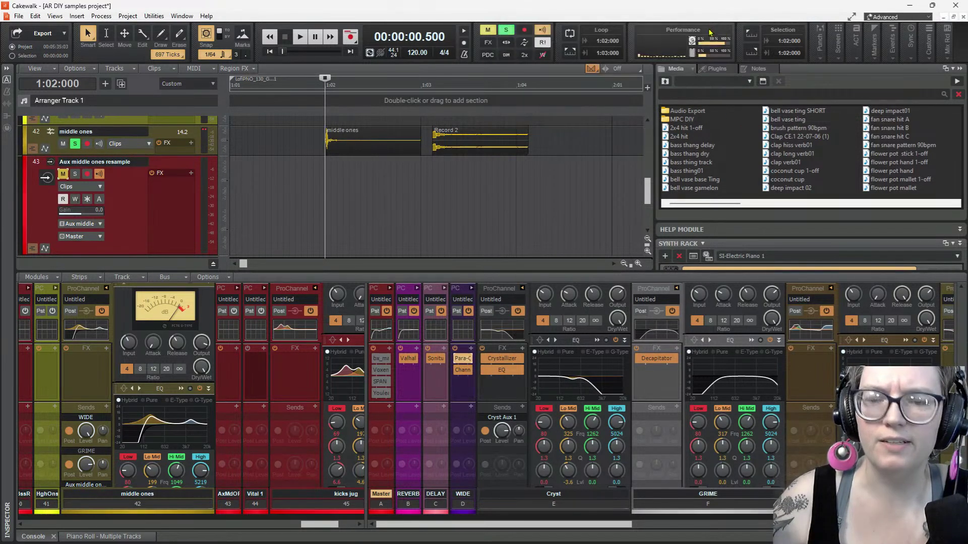
{"action": "left_click", "coordinate": [465, 372]}
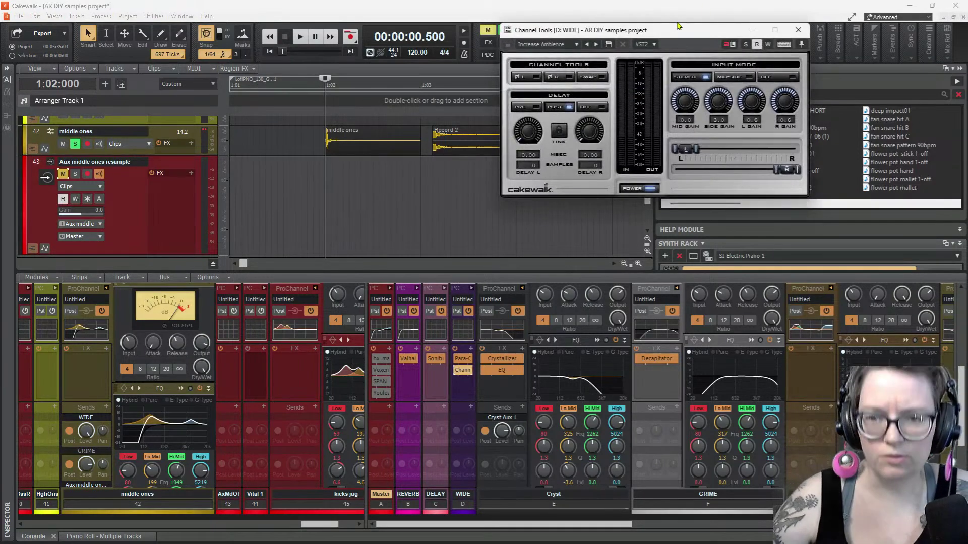
{"action": "left_click_drag", "start_coordinate": [678, 30], "coordinate": [431, 98]}
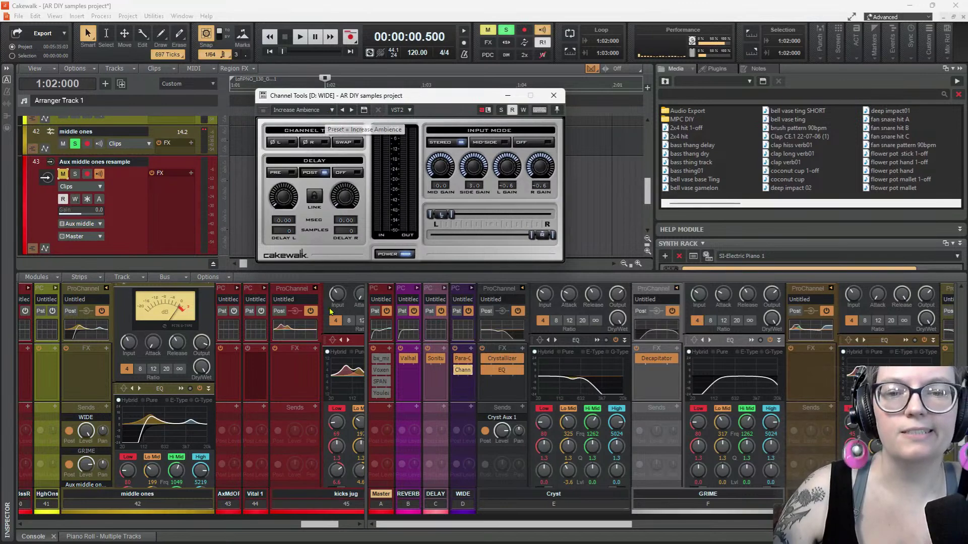
{"action": "left_click", "coordinate": [553, 96]}
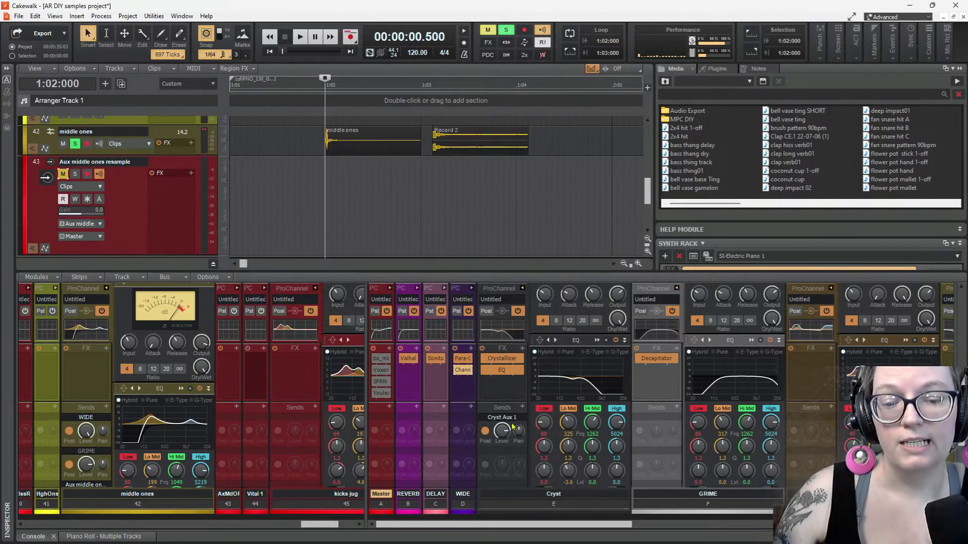
Insert the Polyverse Music Wider effect on the WIDE bus
{"action": "right_click", "coordinate": [470, 352]}
{"action": "mouse_move", "coordinate": [536, 249]}
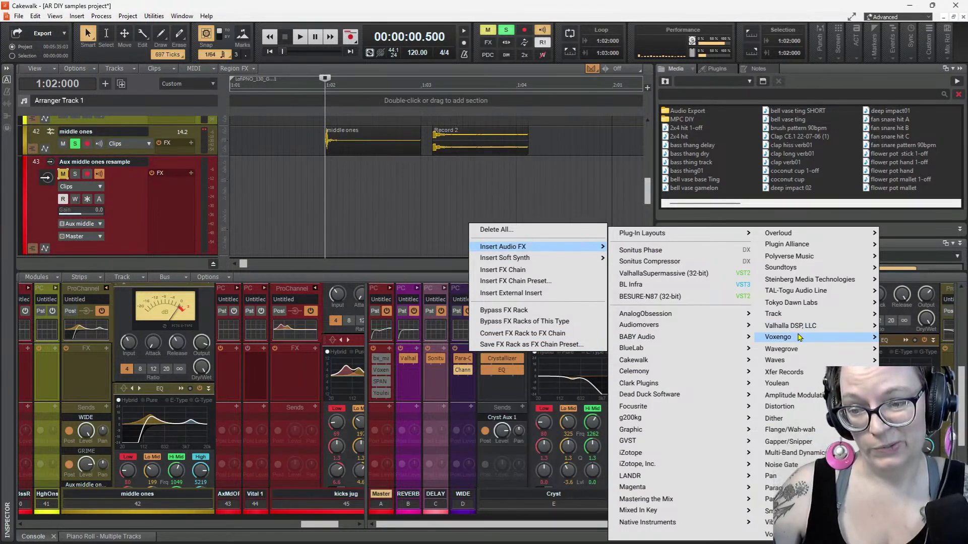
{"action": "mouse_move", "coordinate": [799, 337]}
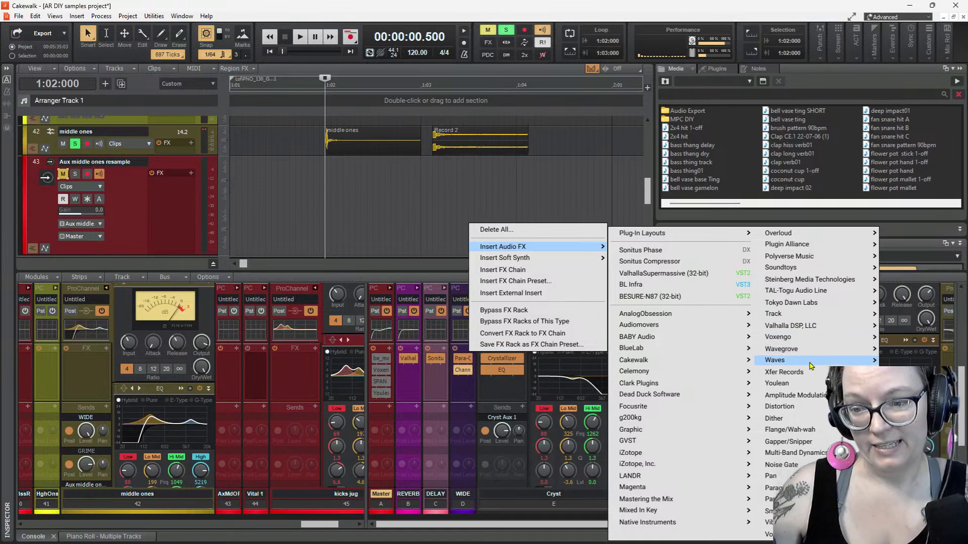
{"action": "mouse_move", "coordinate": [812, 366]}
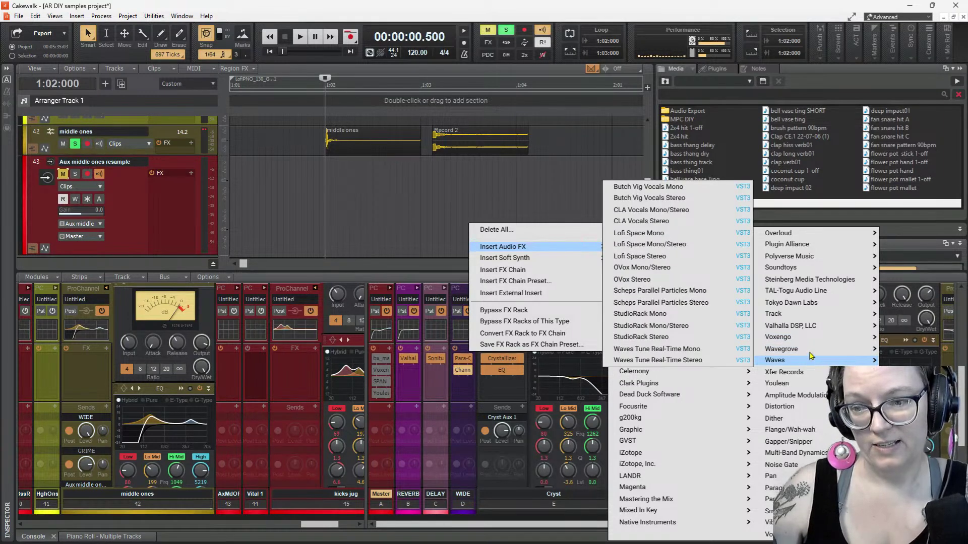
{"action": "mouse_move", "coordinate": [805, 256]}
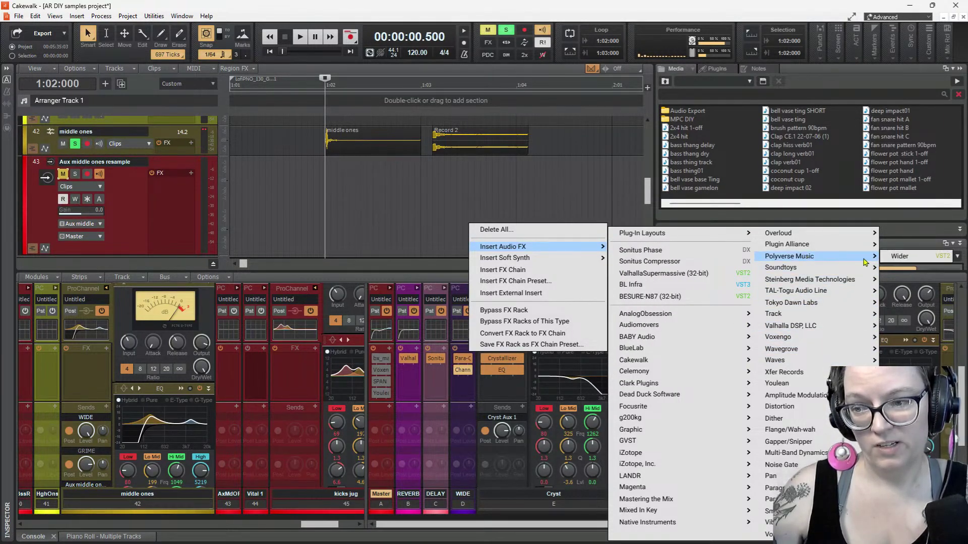
{"action": "left_click", "coordinate": [899, 256]}
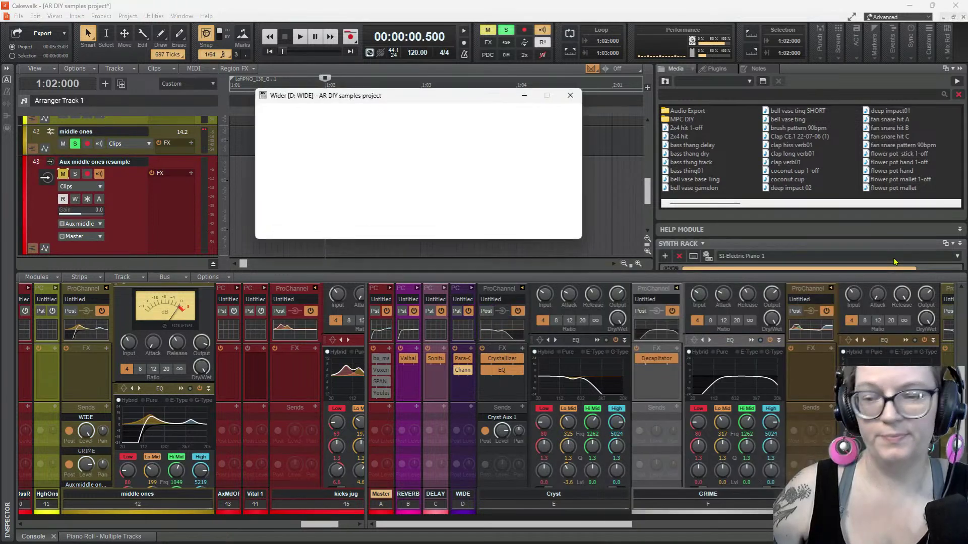
Set the Wider effect's width to 102%, audition it, and close the plug-in
{"action": "left_click_drag", "start_coordinate": [433, 198], "coordinate": [515, 206]}
{"action": "key", "text": "space"}
{"action": "key", "text": "space"}
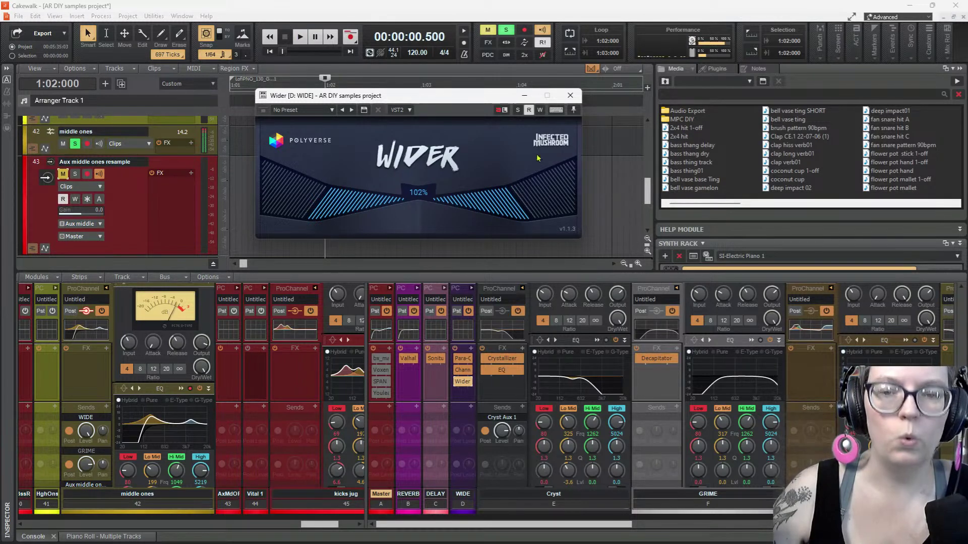
{"action": "left_click", "coordinate": [570, 96]}
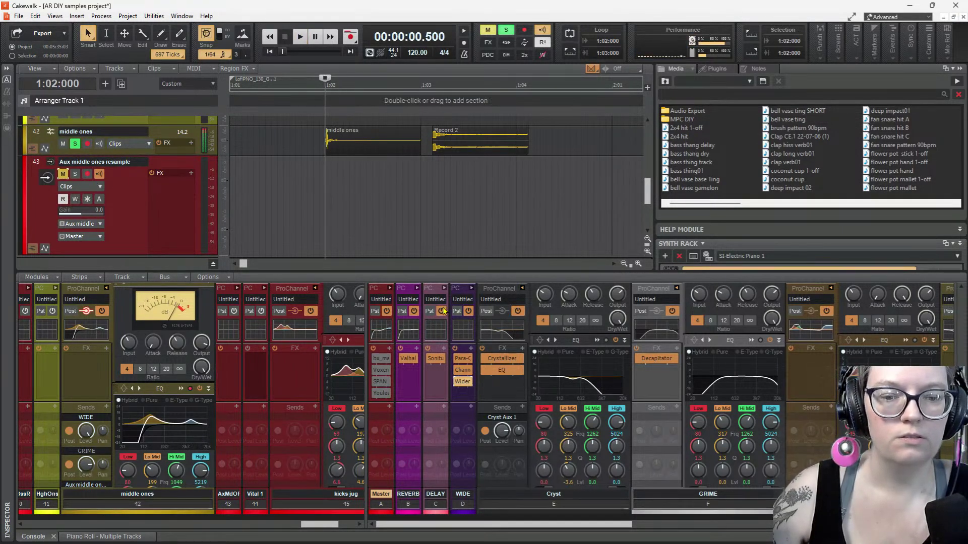
Audition the middle ones track repeatedly while checking its WIDE send level
{"action": "left_click", "coordinate": [86, 432]}
{"action": "key", "text": "space"}
{"action": "key", "text": "space"}
{"action": "key", "text": "space"}
{"action": "key", "text": "space"}
{"action": "key", "text": "space"}
{"action": "key", "text": "space"}
Add a send to the REVERB bus on the middle ones track and check that bus's ValhallaSupermassive settings
{"action": "left_click", "coordinate": [107, 409]}
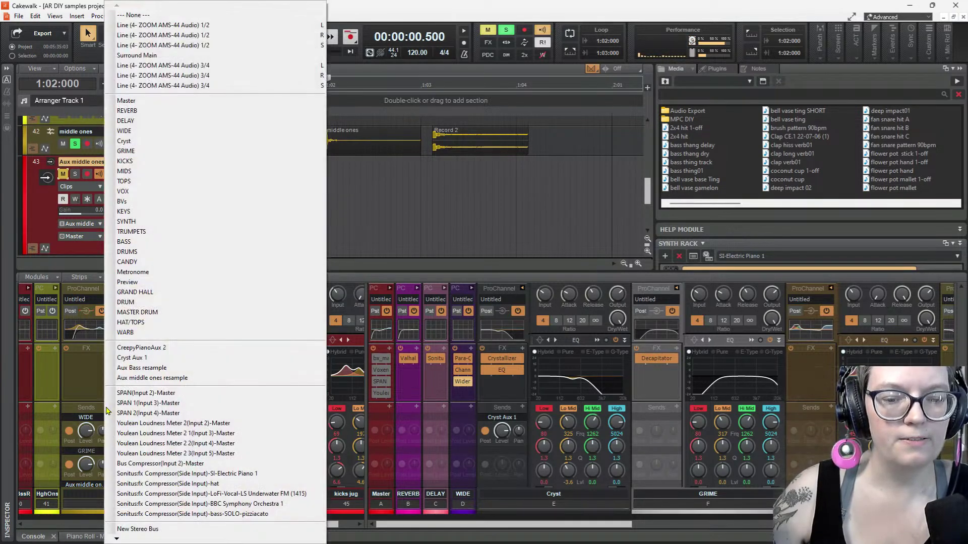
{"action": "left_click", "coordinate": [143, 112]}
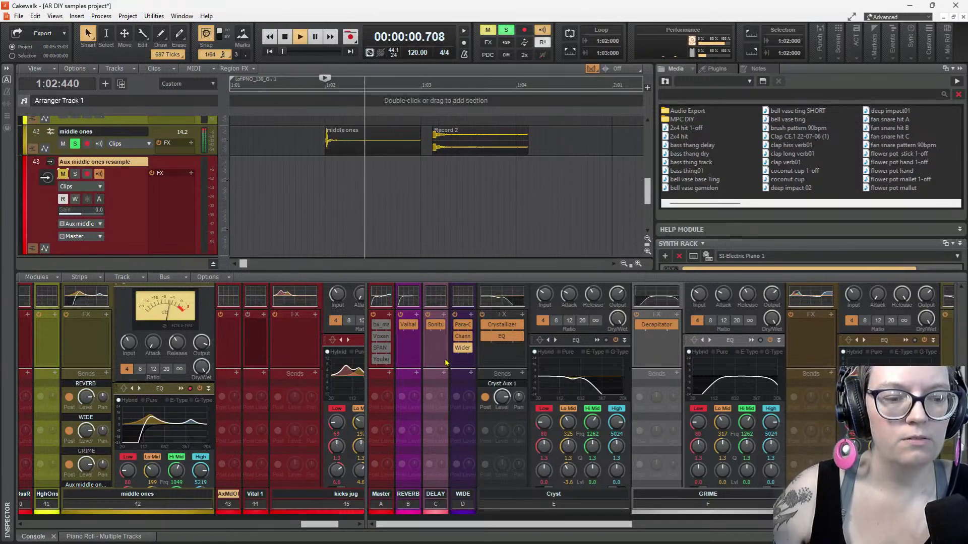
{"action": "double_click", "coordinate": [408, 325]}
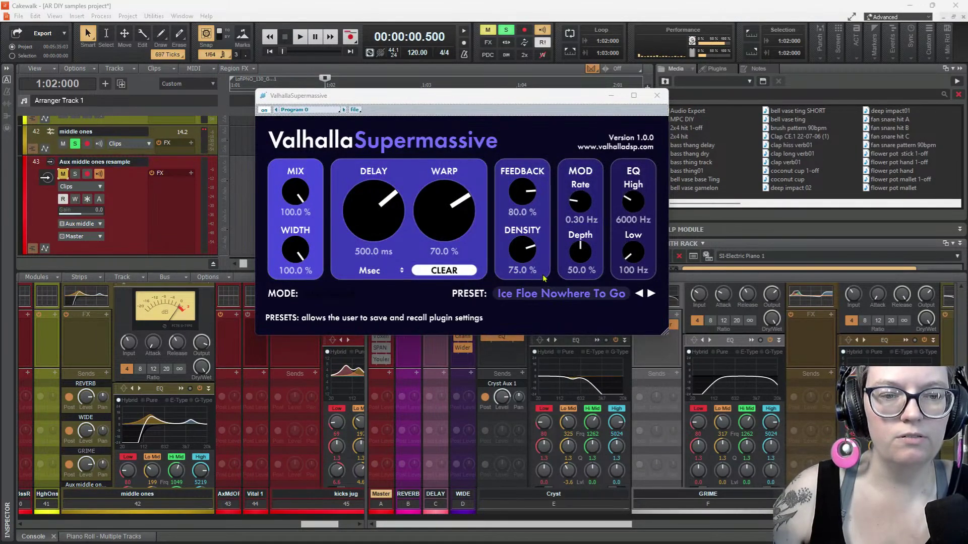
{"action": "left_click", "coordinate": [657, 95]}
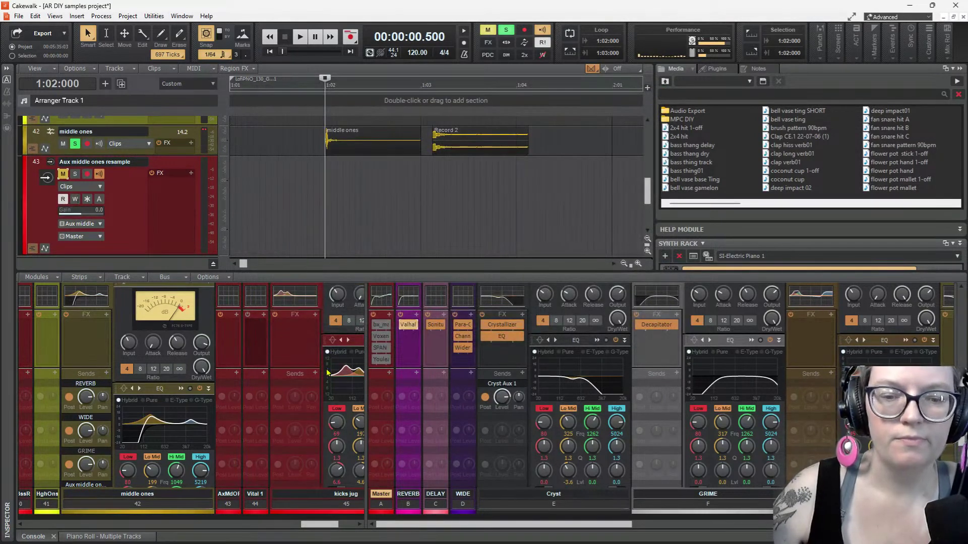
Lower the REVERB send level on the middle ones track and audition the sound several times
{"action": "left_click_drag", "start_coordinate": [86, 396], "coordinate": [85, 409]}
{"action": "key", "text": "space"}
{"action": "key", "text": "space"}
{"action": "key", "text": "space"}
{"action": "key", "text": "space"}
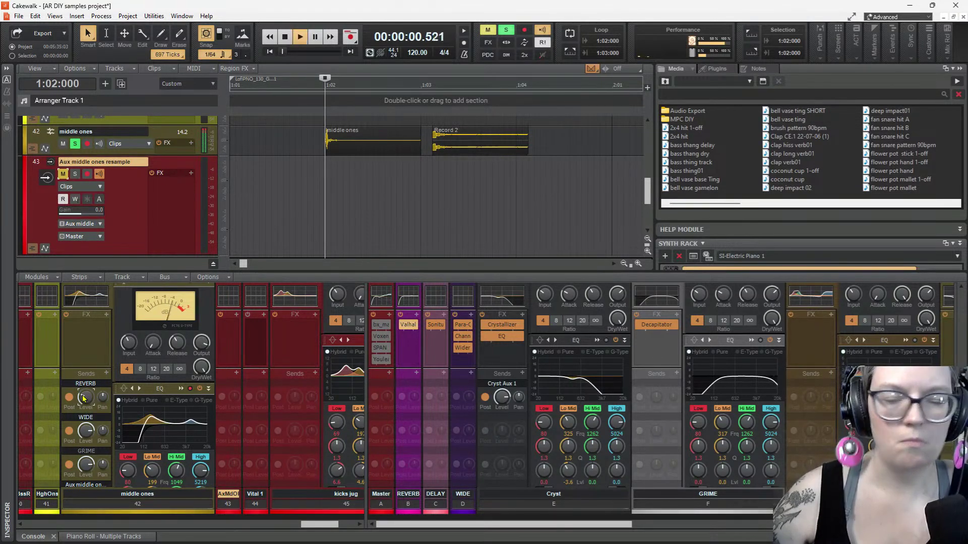
{"action": "key", "text": "space"}
{"action": "key", "text": "space"}
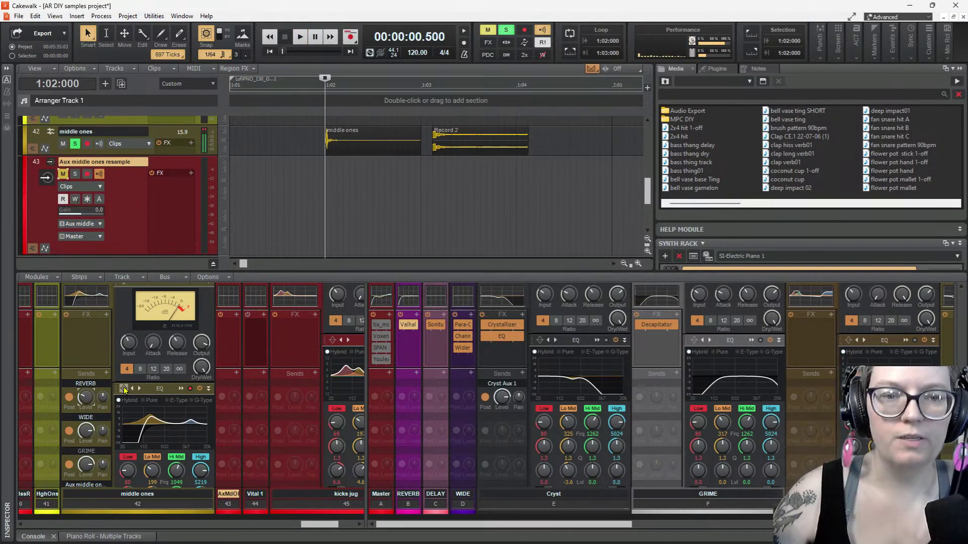
{"action": "key", "text": "space"}
{"action": "key", "text": "space"}
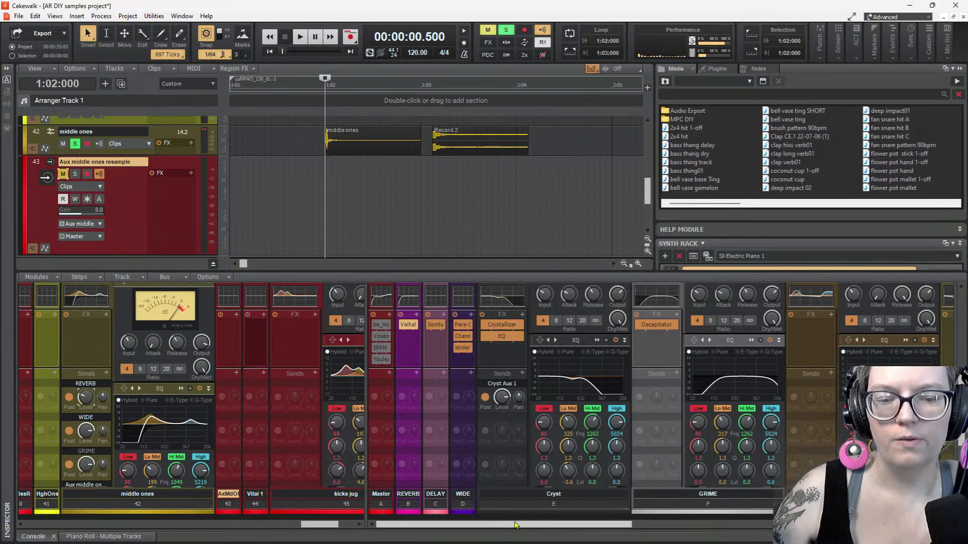
Try an 80% mix in ValhallaSupermassive on the REVERB bus, audition it, and return the mix to 100%
{"action": "left_click", "coordinate": [411, 327]}
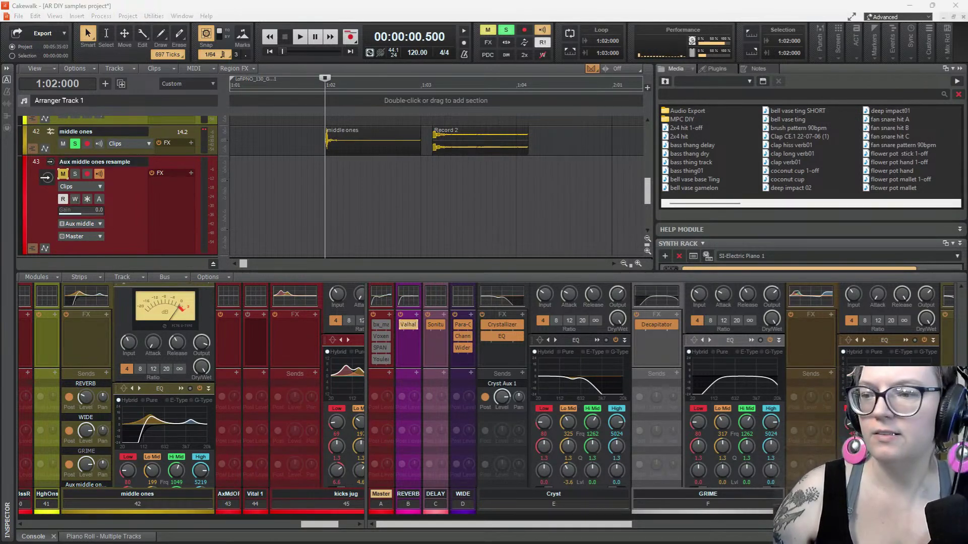
{"action": "left_click_drag", "start_coordinate": [905, 126], "coordinate": [635, 118]}
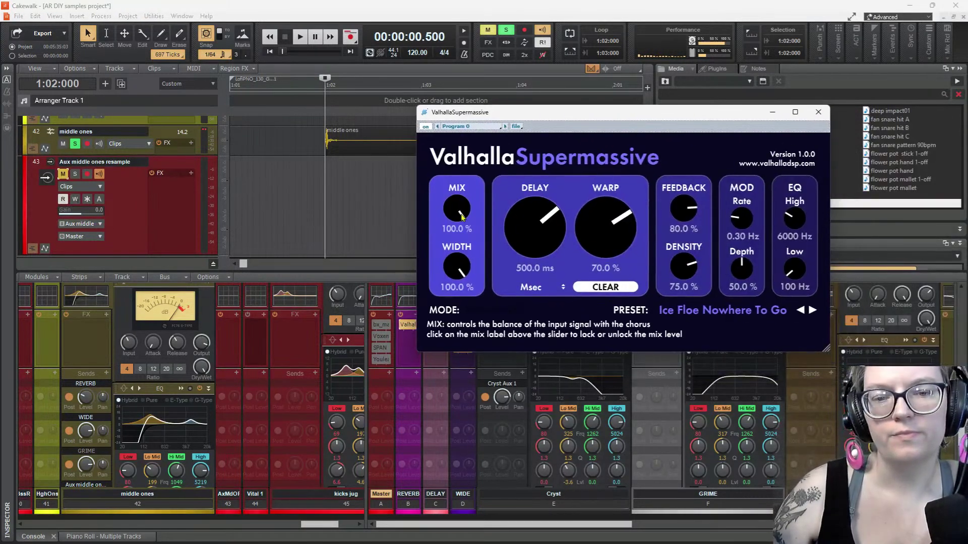
{"action": "left_click_drag", "start_coordinate": [455, 211], "coordinate": [454, 228]}
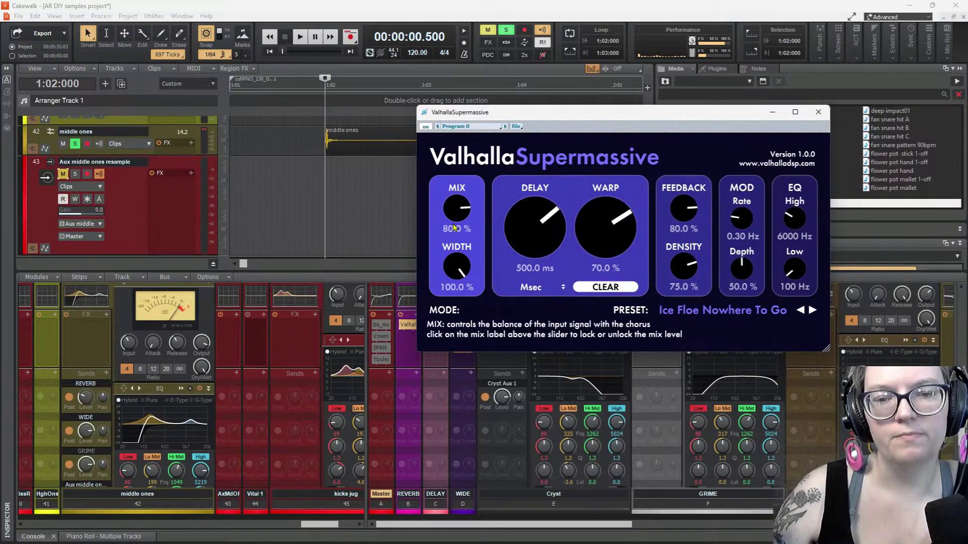
{"action": "left_click", "coordinate": [299, 37]}
{"action": "left_click", "coordinate": [297, 40]}
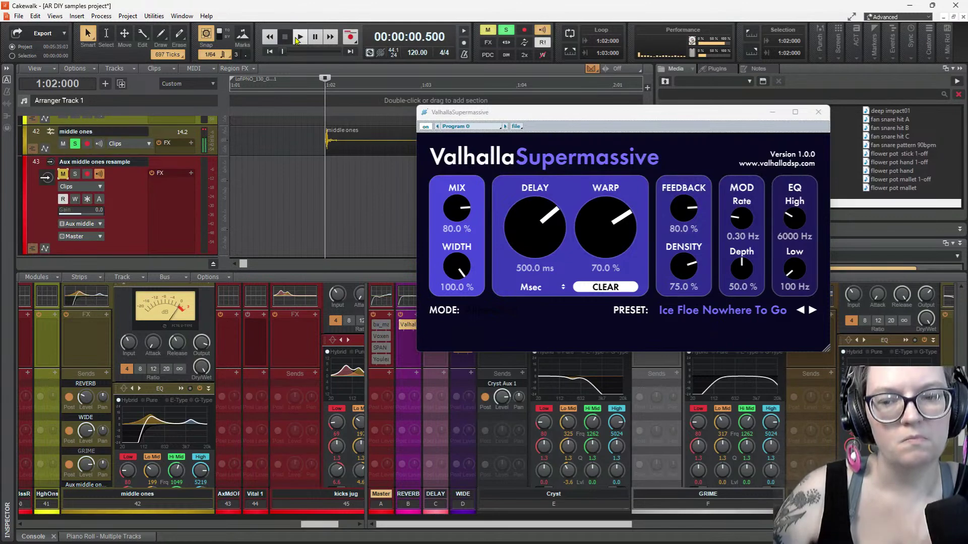
{"action": "left_click_drag", "start_coordinate": [456, 209], "coordinate": [456, 191]}
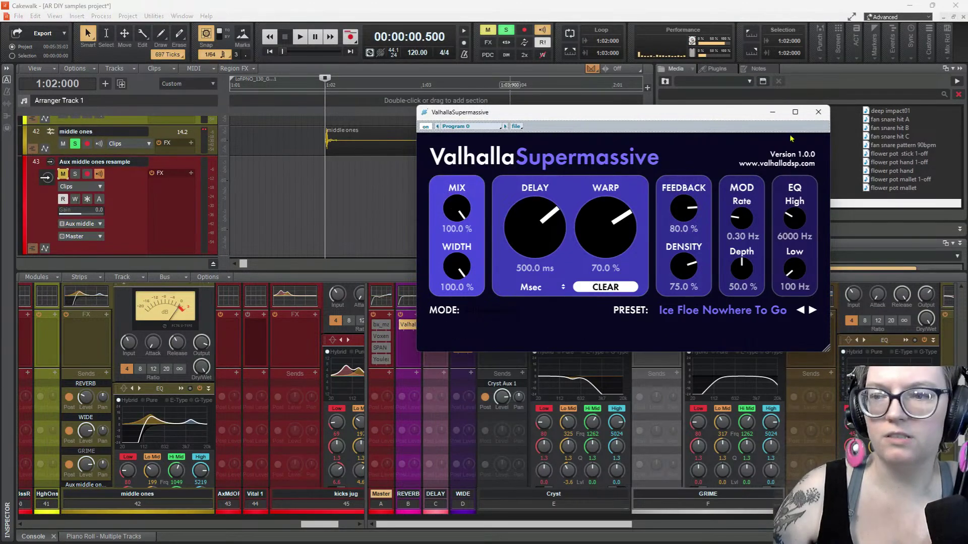
{"action": "left_click", "coordinate": [818, 112]}
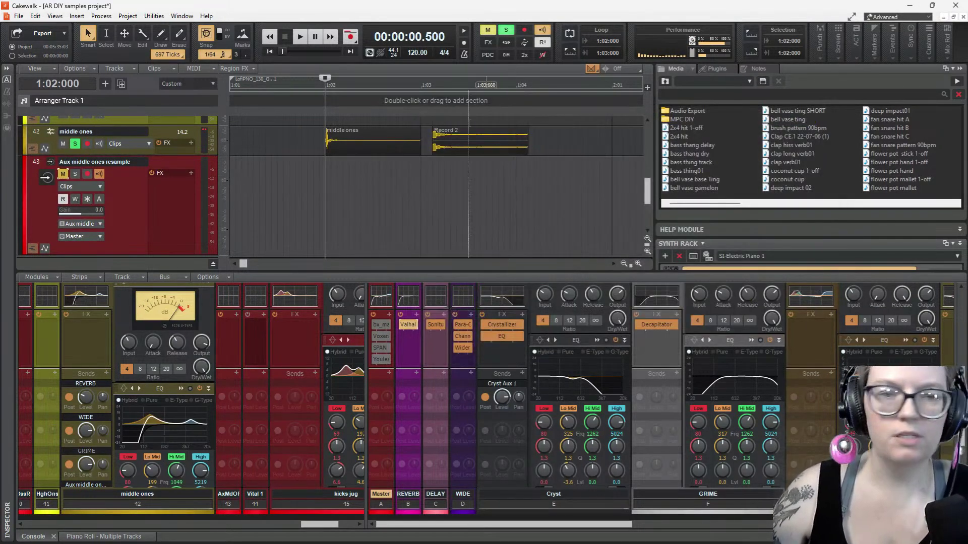
Audition the reverb sound, reroute the middle ones track's REVERB send to GRAND HALL, and play it back
{"action": "left_click", "coordinate": [300, 37]}
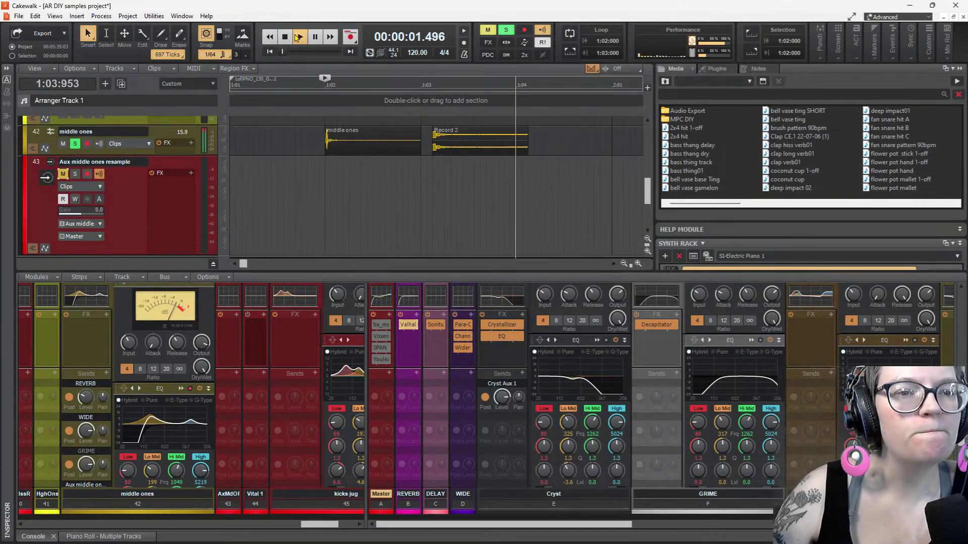
{"action": "left_click", "coordinate": [299, 37]}
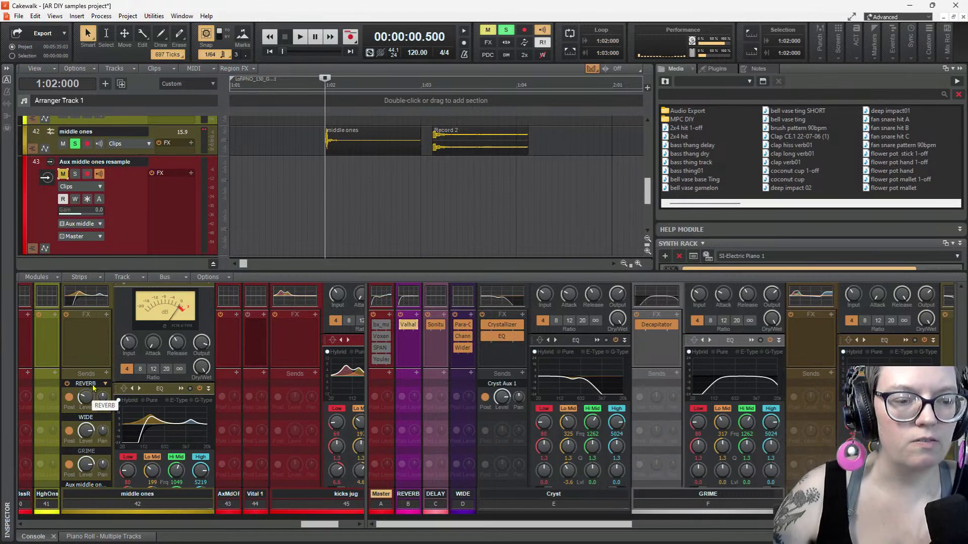
{"action": "left_click", "coordinate": [92, 385]}
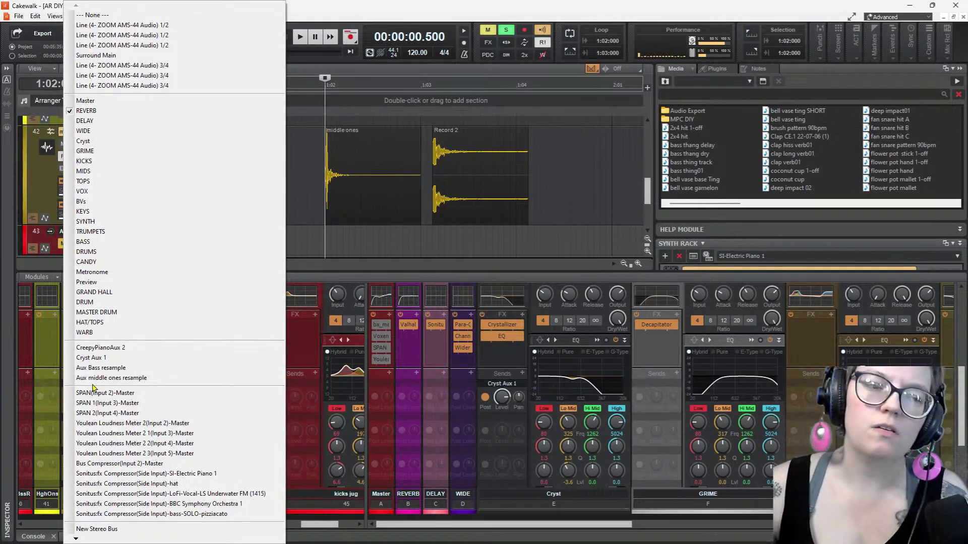
{"action": "left_click", "coordinate": [94, 292]}
{"action": "key", "text": "space"}
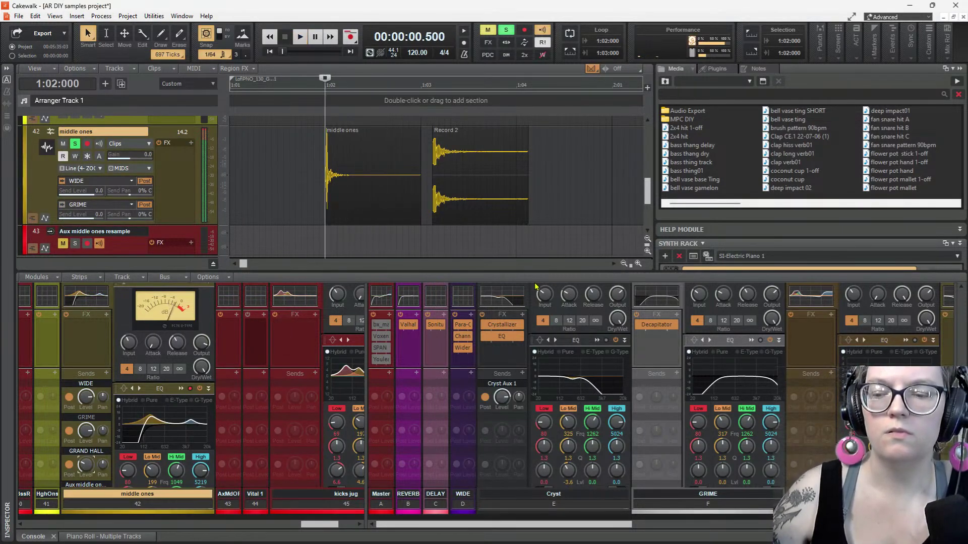
Inspect the ValhallaSupermassive settings on the GRAND HALL bus and close the plug-in
{"action": "left_click_drag", "start_coordinate": [566, 527], "coordinate": [877, 527]}
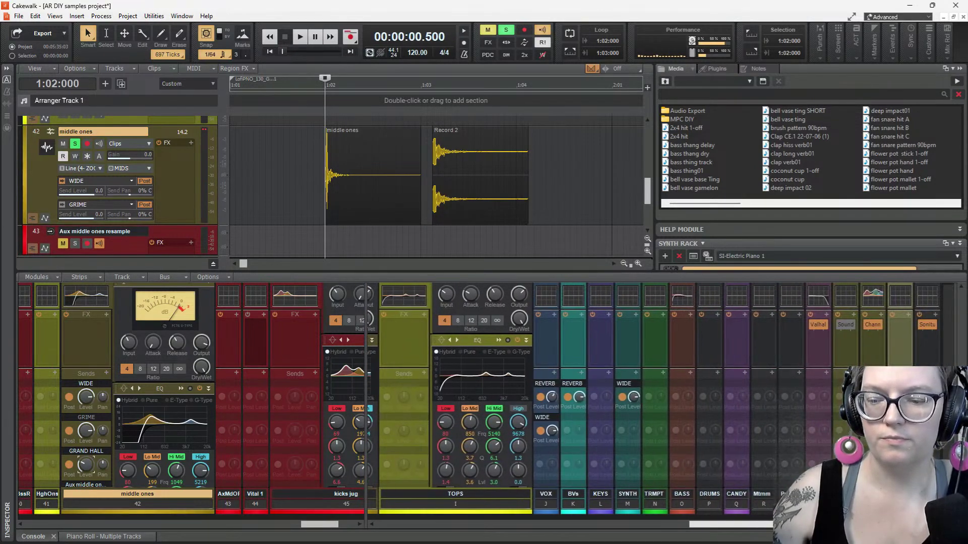
{"action": "left_click", "coordinate": [820, 329]}
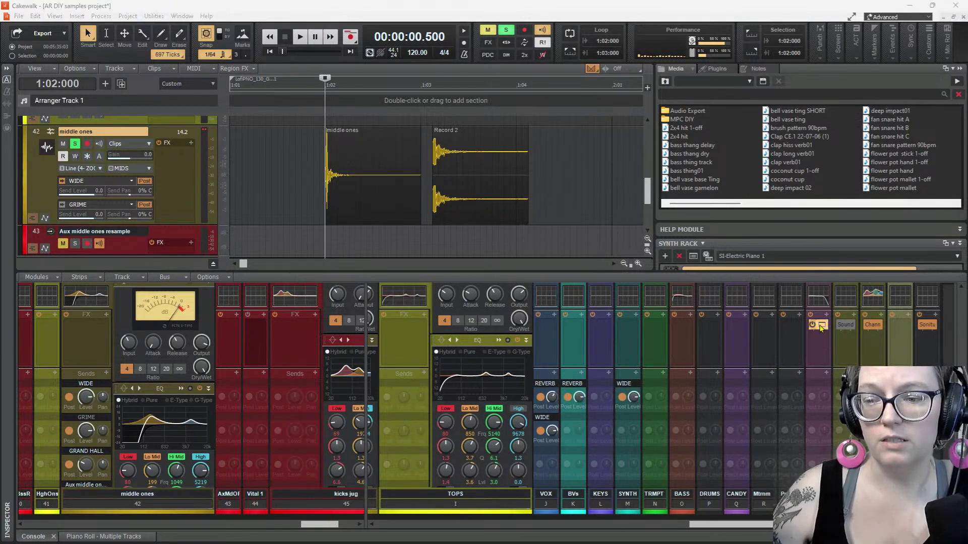
{"action": "left_click_drag", "start_coordinate": [907, 95], "coordinate": [687, 106]}
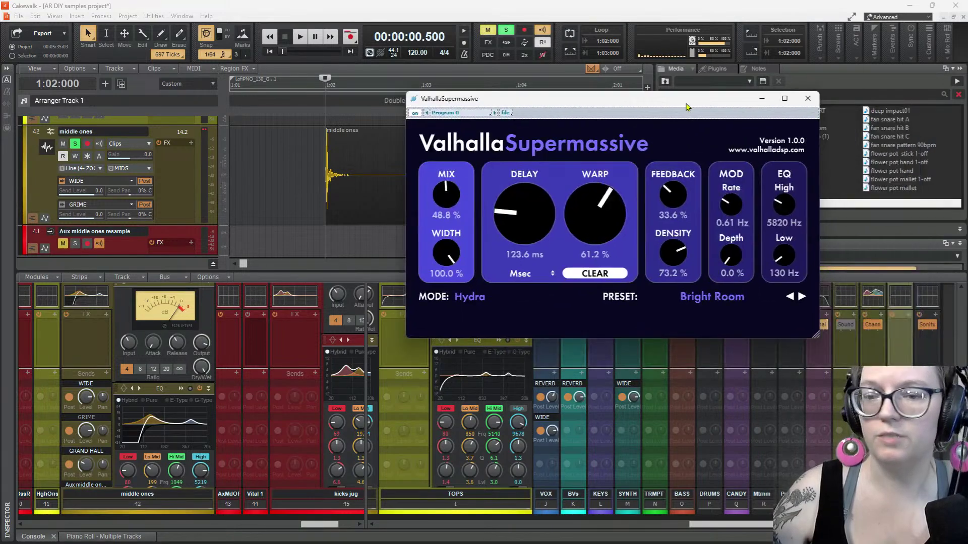
{"action": "left_click", "coordinate": [808, 98]}
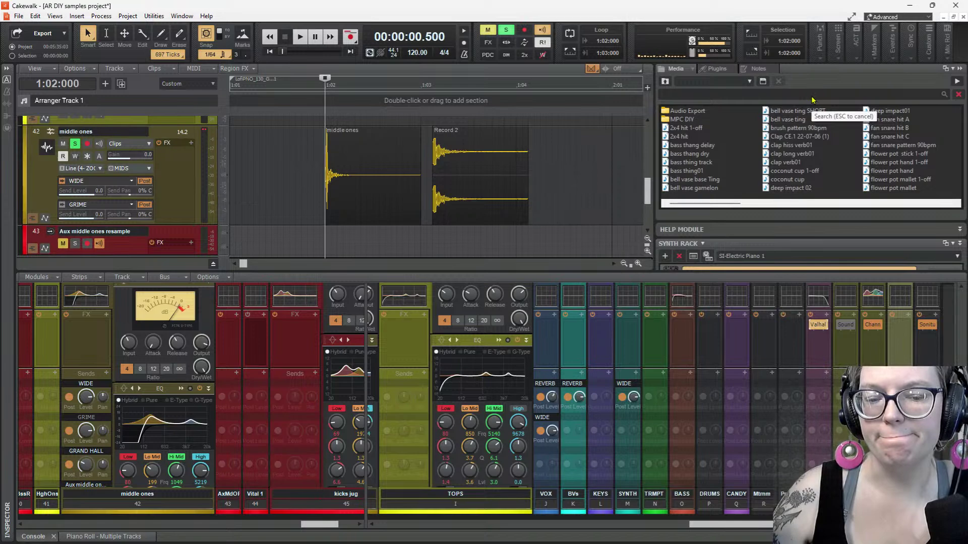
{"action": "left_click_drag", "start_coordinate": [722, 535], "coordinate": [386, 525]}
Lower the middle ones track's WIDE send to -8.4, reduce its GRAND HALL send, and audition the blend
{"action": "key", "text": "space"}
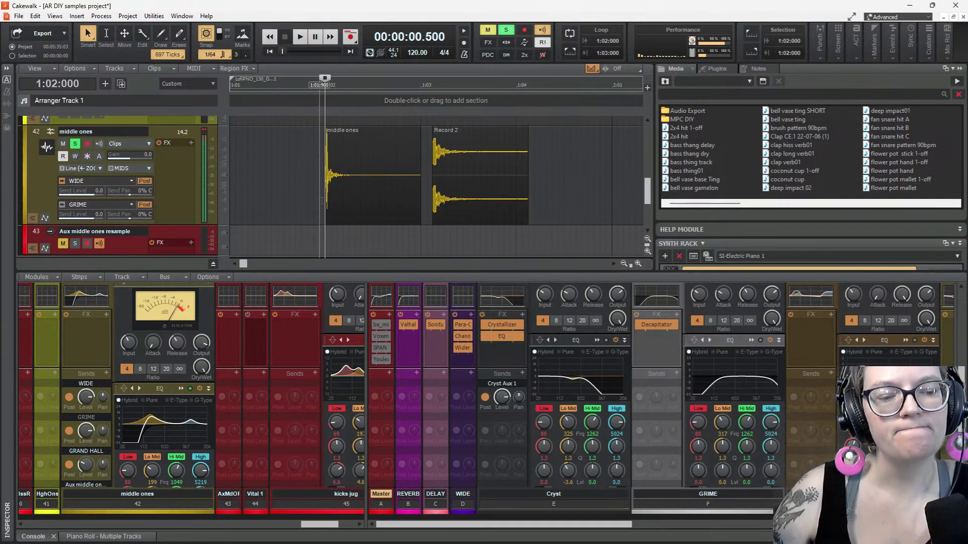
{"action": "left_click_drag", "start_coordinate": [87, 399], "coordinate": [87, 409]}
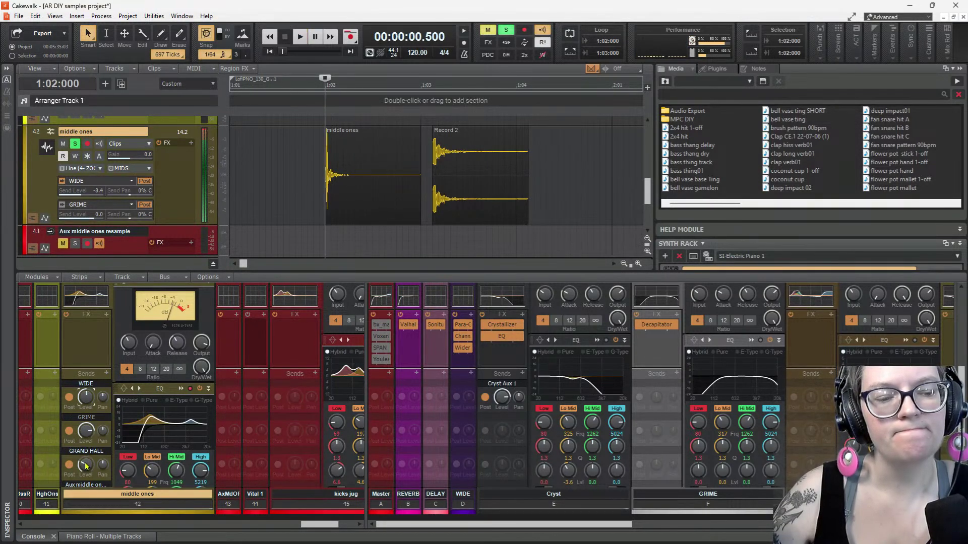
{"action": "left_click_drag", "start_coordinate": [86, 464], "coordinate": [86, 473]}
{"action": "key", "text": "space"}
{"action": "key", "text": "space"}
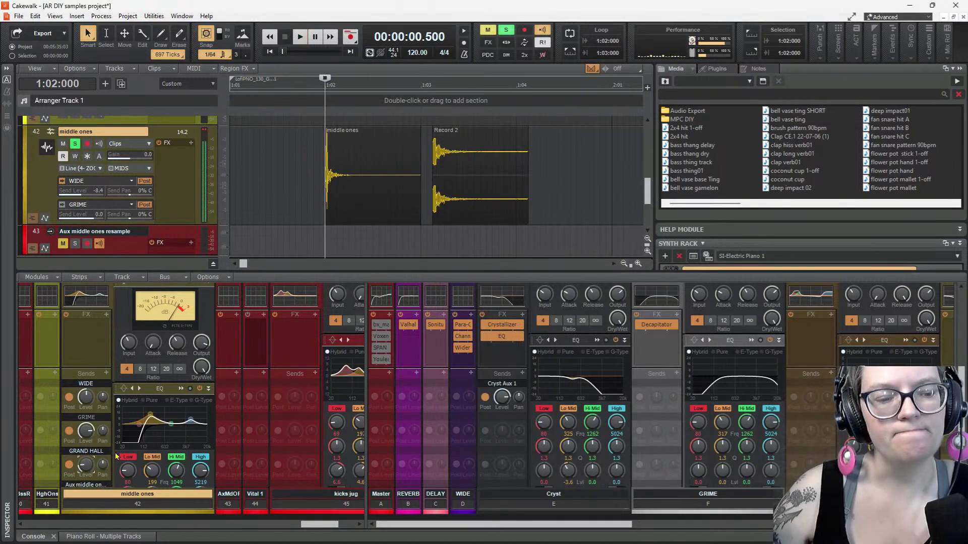
{"action": "key", "text": "space"}
{"action": "key", "text": "space"}
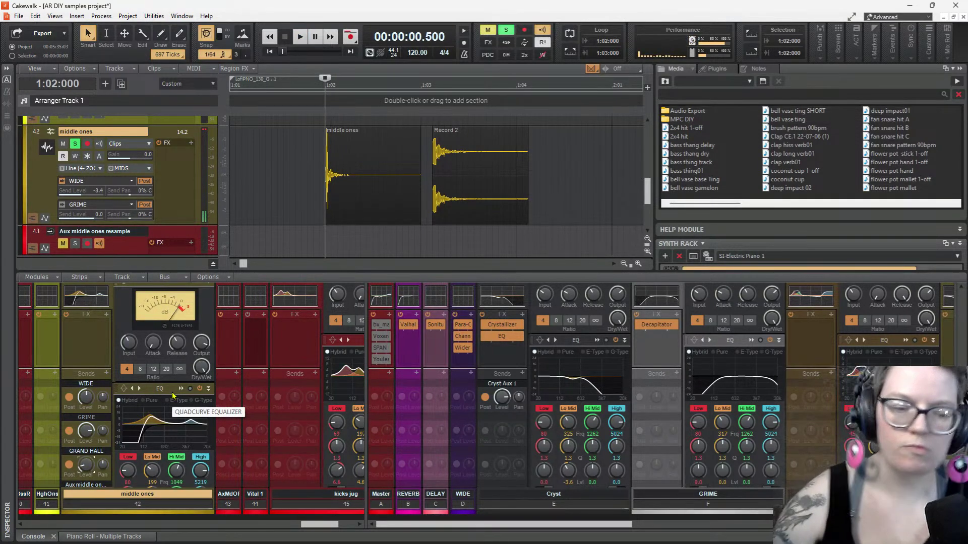
{"action": "left_click", "coordinate": [107, 317]}
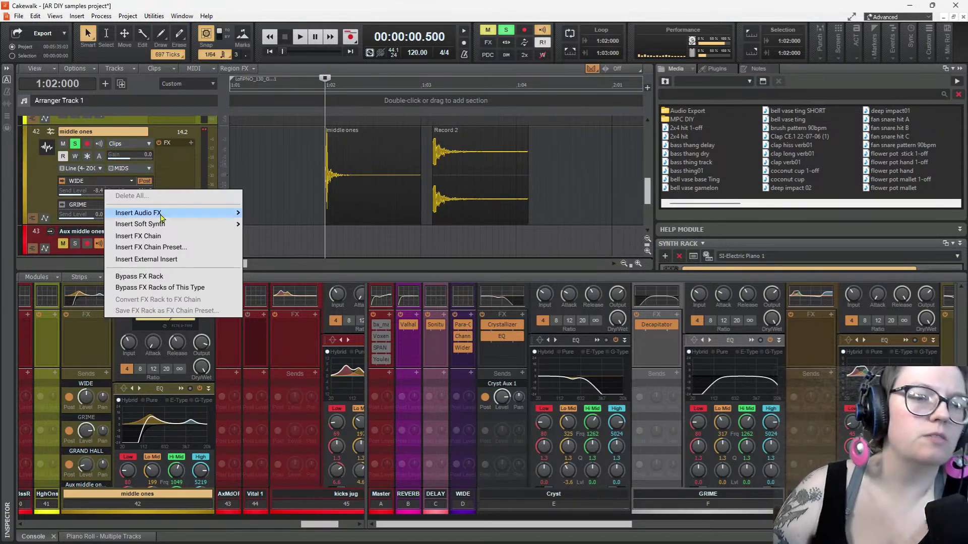
{"action": "mouse_move", "coordinate": [160, 215]}
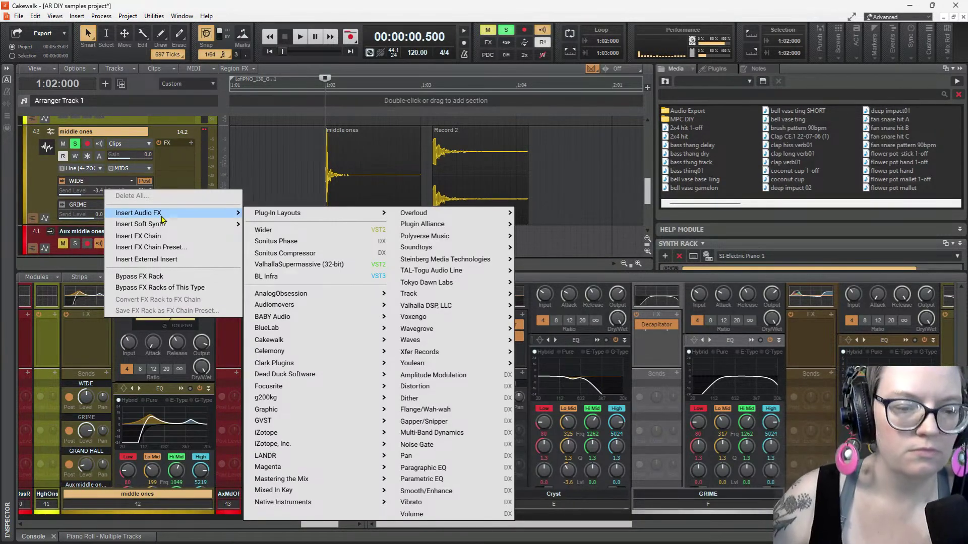
{"action": "left_click", "coordinate": [276, 217]}
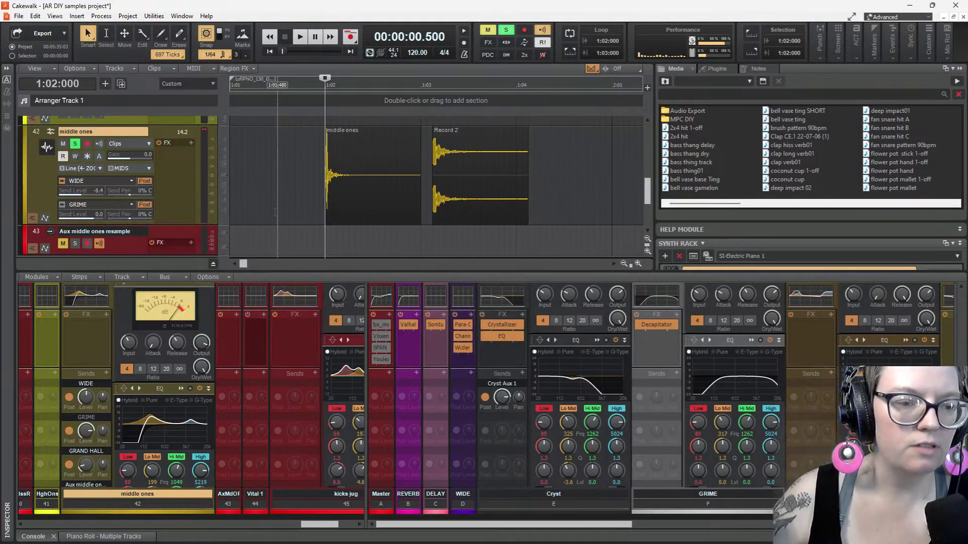
Insert a BREVERB 2 module above the compressor on the middle ones track's ProChannel and enlarge the console view
{"action": "scroll", "coordinate": [166, 346], "scroll_direction": "up", "scroll_amount": 5}
{"action": "right_click", "coordinate": [166, 344]}
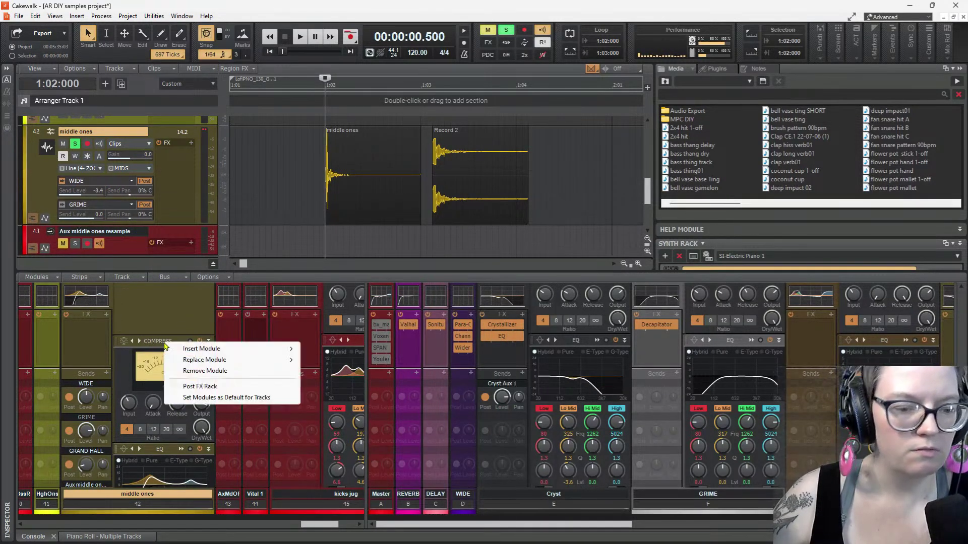
{"action": "mouse_move", "coordinate": [213, 351]}
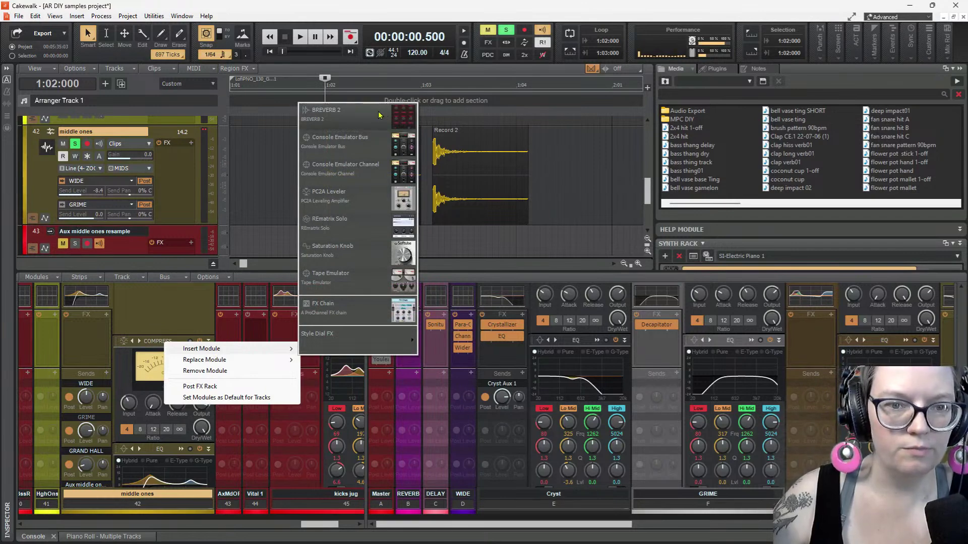
{"action": "left_click", "coordinate": [330, 110]}
{"action": "scroll", "coordinate": [188, 334], "scroll_direction": "up", "scroll_amount": 5}
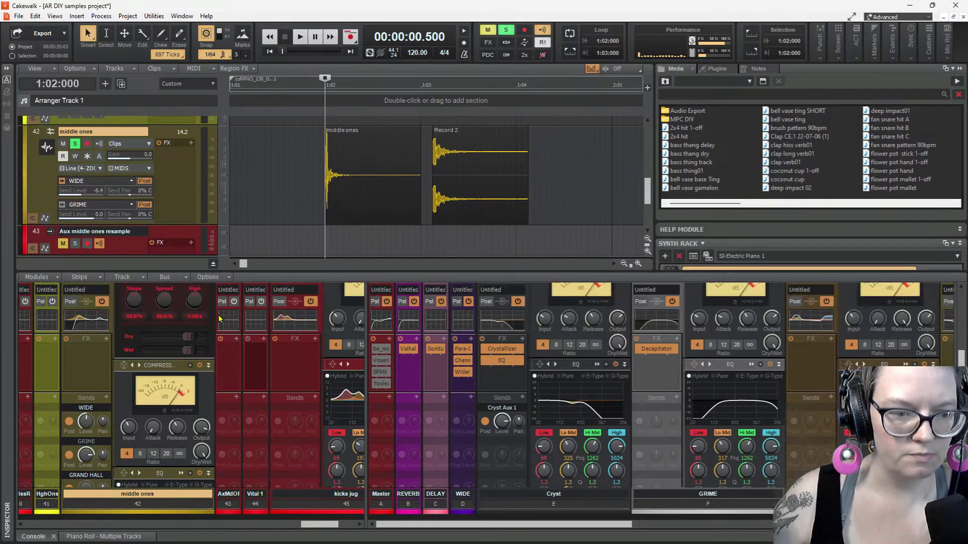
{"action": "left_click_drag", "start_coordinate": [329, 273], "coordinate": [328, 211]}
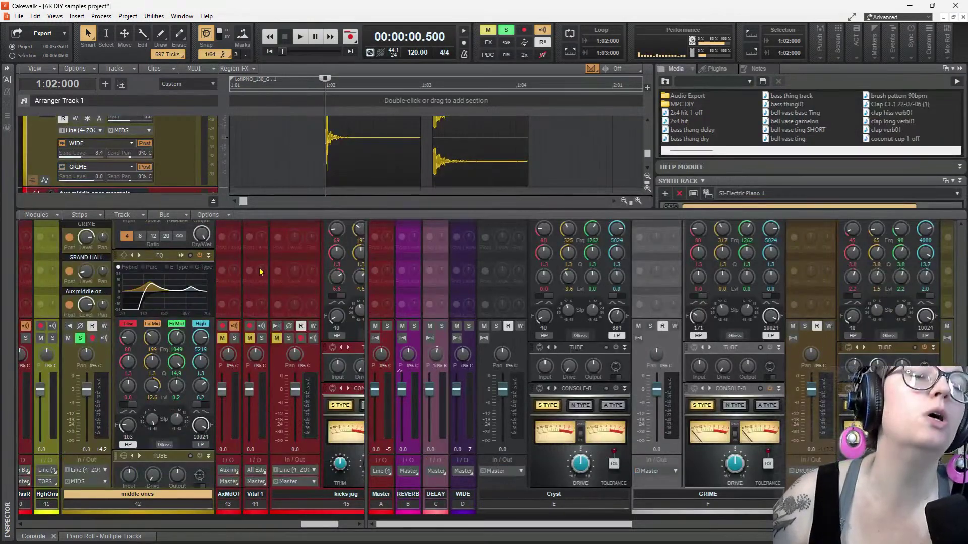
{"action": "scroll", "coordinate": [177, 307], "scroll_direction": "up", "scroll_amount": 6}
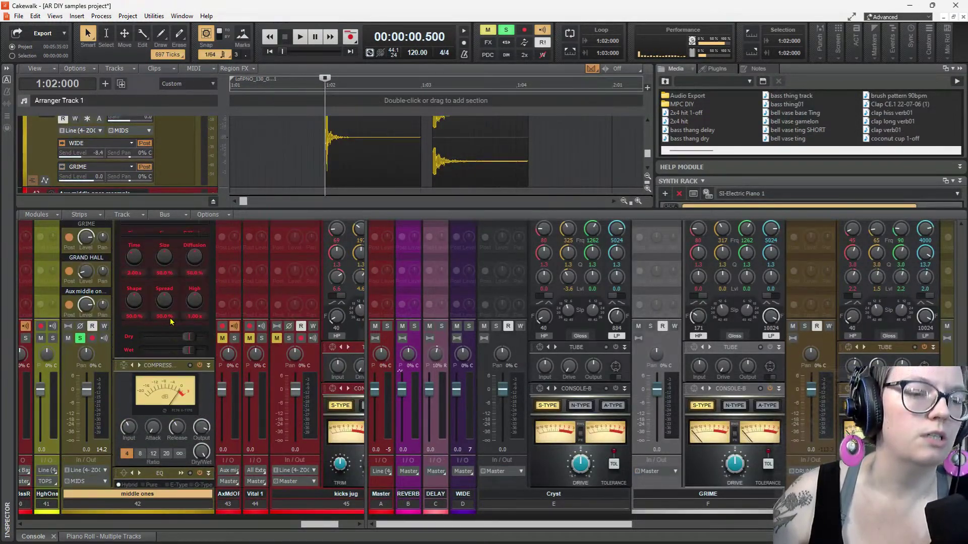
{"action": "scroll", "coordinate": [172, 323], "scroll_direction": "up", "scroll_amount": 1}
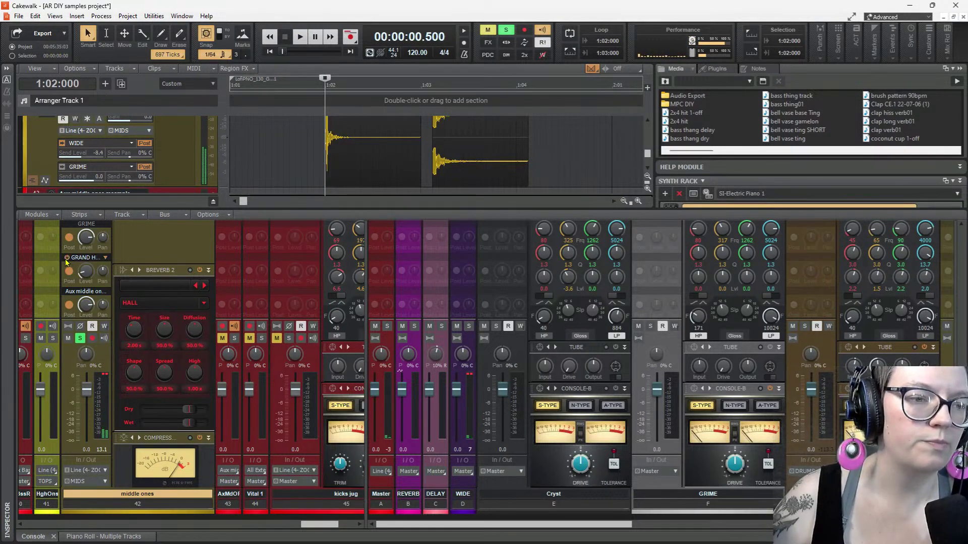
Pan the middle ones track's WIDE send partly to the left
{"action": "mouse_move", "coordinate": [89, 283]}
{"action": "scroll", "coordinate": [151, 310], "scroll_direction": "up", "scroll_amount": 3}
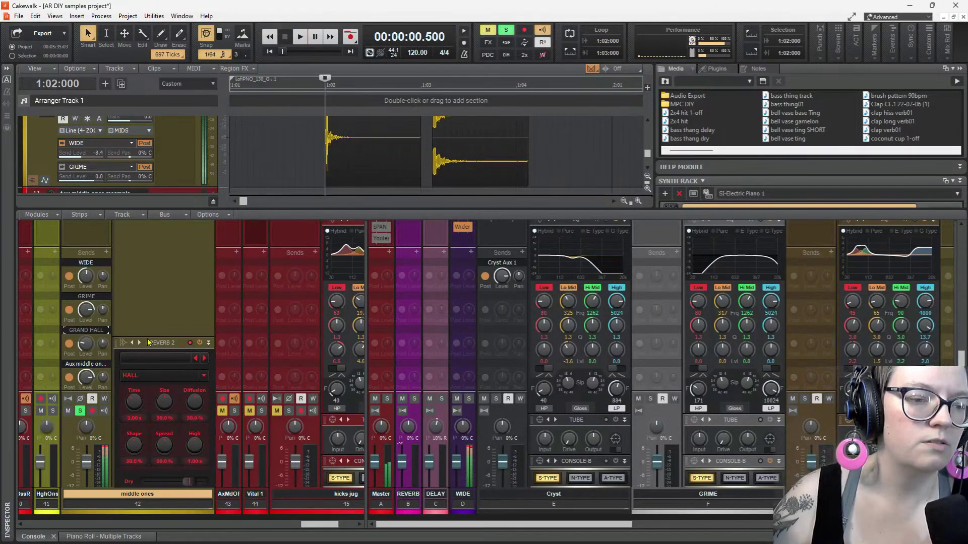
{"action": "scroll", "coordinate": [171, 386], "scroll_direction": "down", "scroll_amount": 2}
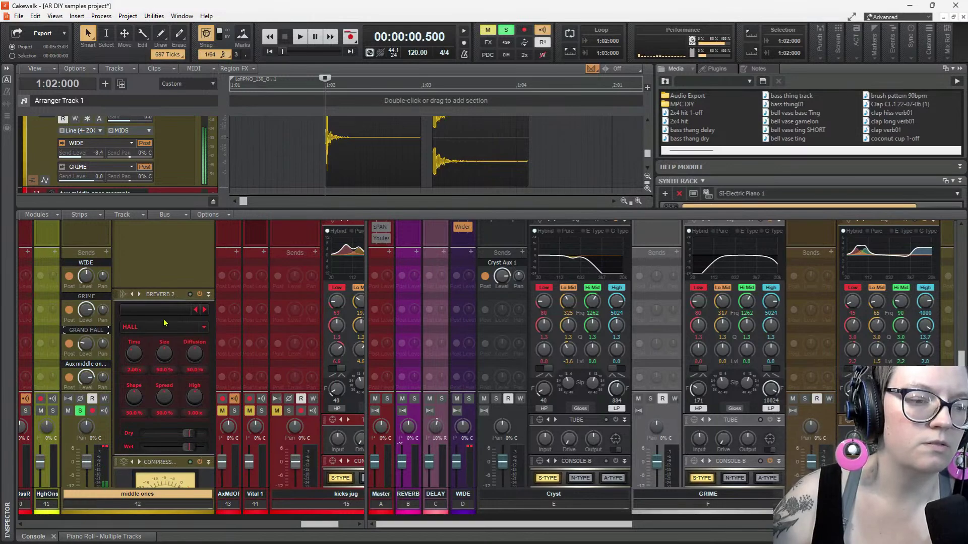
{"action": "scroll", "coordinate": [151, 242], "scroll_direction": "up", "scroll_amount": 3}
{"action": "left_click_drag", "start_coordinate": [102, 275], "coordinate": [136, 287]}
Move BREVERB 2 below the compressor in the middle ones module chain and audition the new order
{"action": "scroll", "coordinate": [175, 267], "scroll_direction": "down", "scroll_amount": 5}
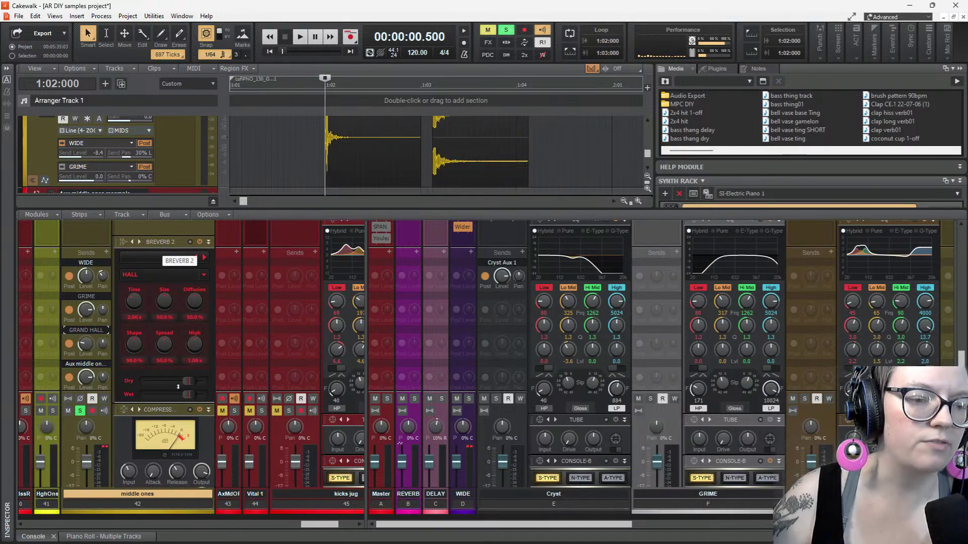
{"action": "left_click_drag", "start_coordinate": [176, 378], "coordinate": [166, 416]}
{"action": "key", "text": "space"}
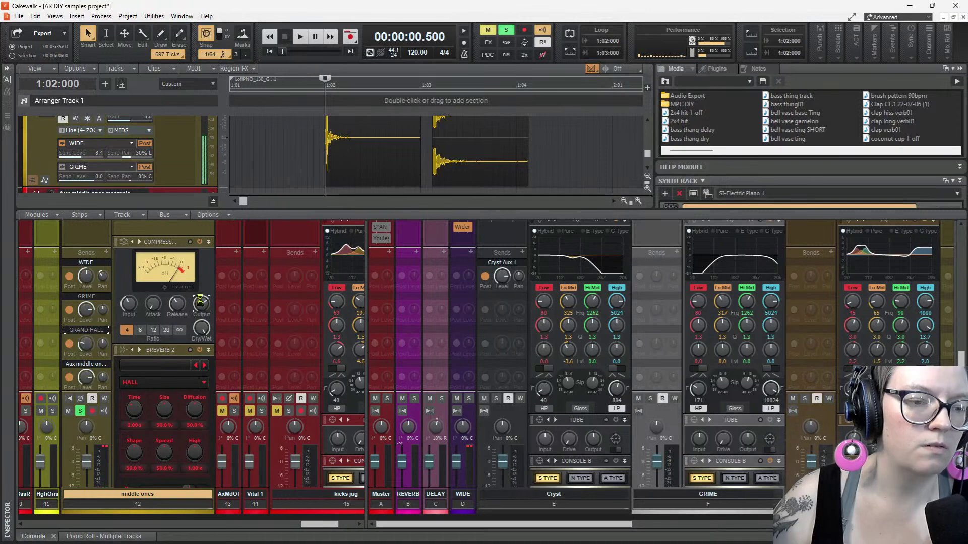
{"action": "key", "text": "space"}
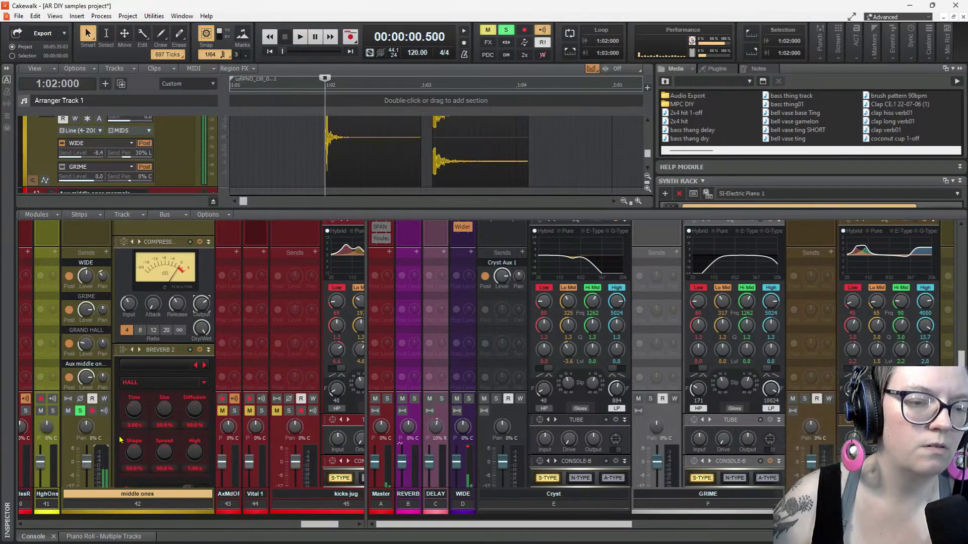
Set the loop to the middle ones clip and raise the track compressor's input, auditioning the result
{"action": "left_click", "coordinate": [375, 120]}
{"action": "key", "text": "l"}
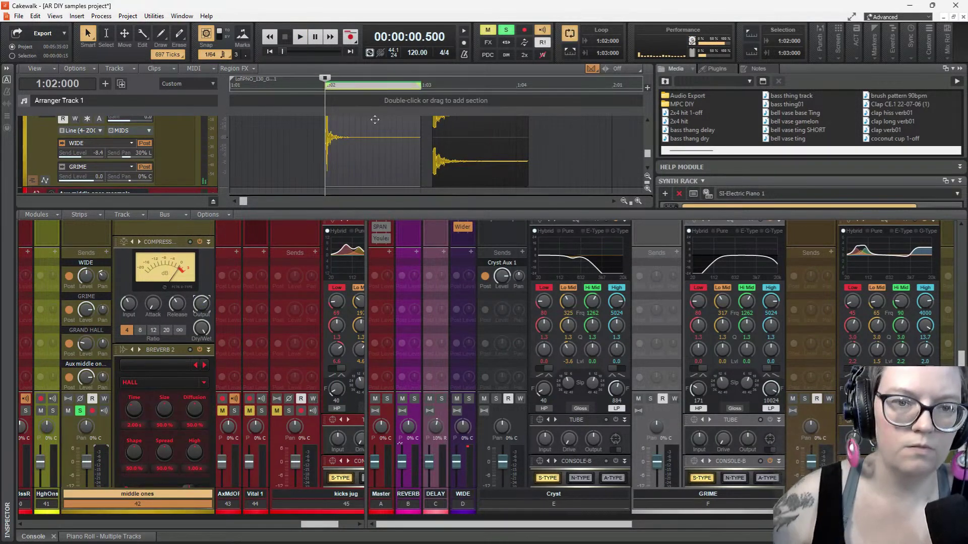
{"action": "mouse_move", "coordinate": [125, 306]}
{"action": "left_click_drag", "start_coordinate": [125, 307], "coordinate": [126, 291]}
{"action": "key", "text": "space"}
{"action": "key", "text": "space"}
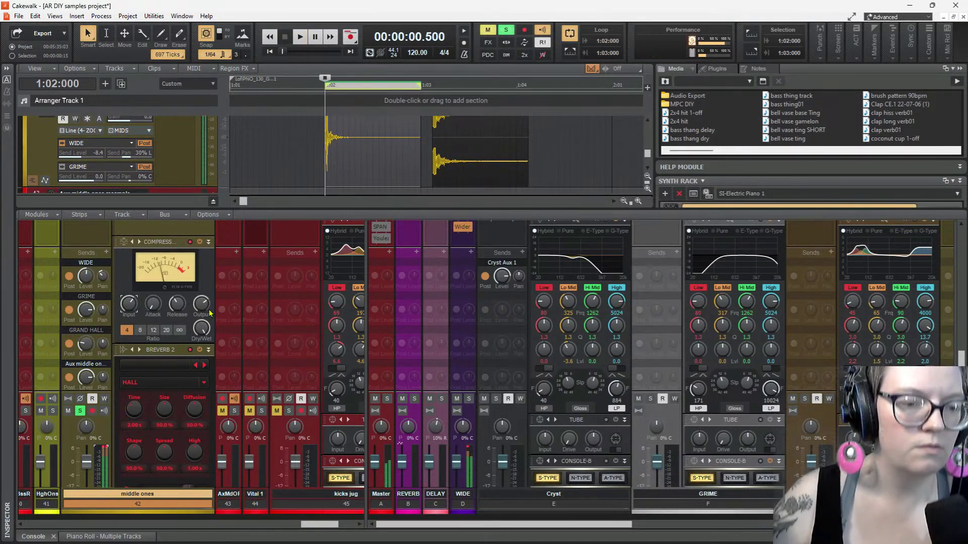
Adjust the compressor's output level on the middle ones track and play the loop
{"action": "left_click", "coordinate": [202, 305]}
{"action": "key", "text": "space"}
{"action": "key", "text": "space"}
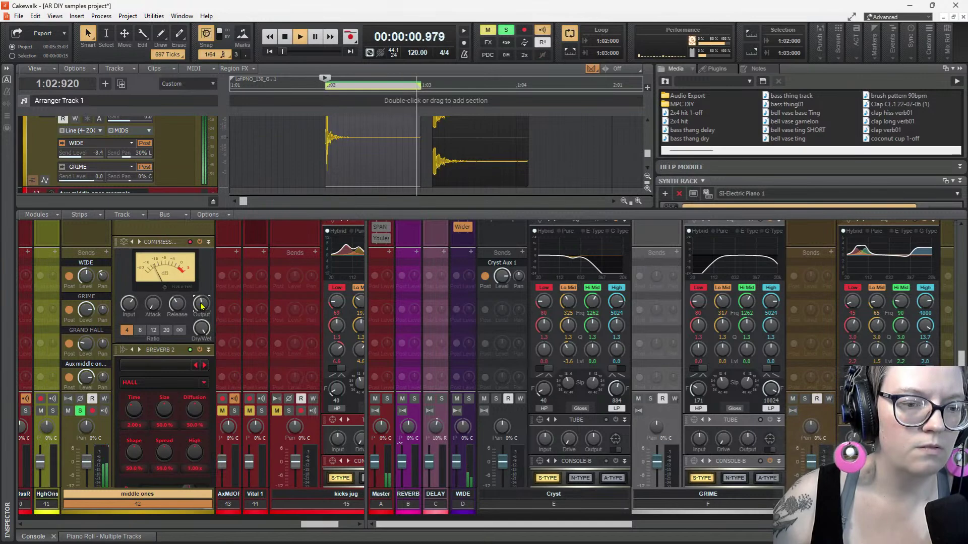
{"action": "key", "text": "space"}
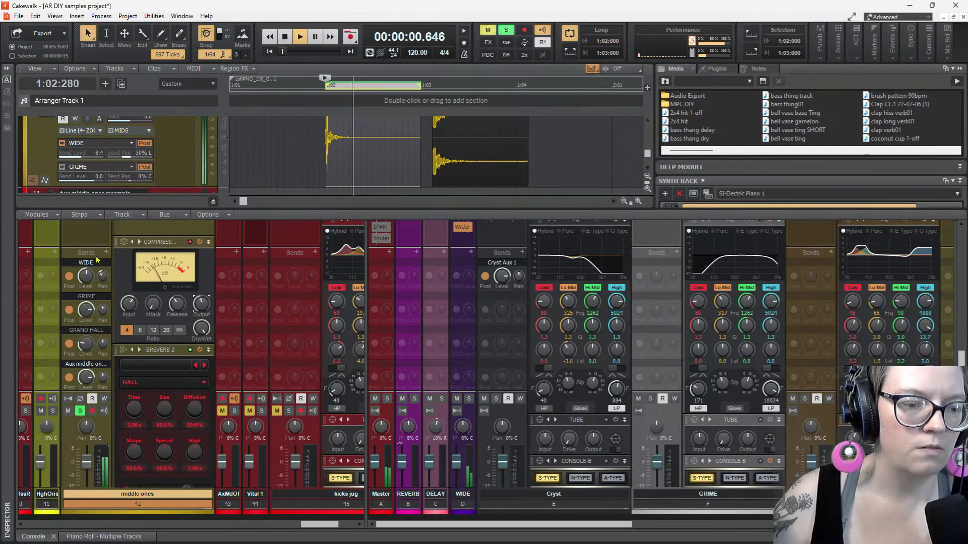
Raise the middle ones track's input gain to 9.2 during loop playback, and stop playback at the BREVERB 2 module
{"action": "scroll", "coordinate": [91, 247], "scroll_direction": "up", "scroll_amount": 5}
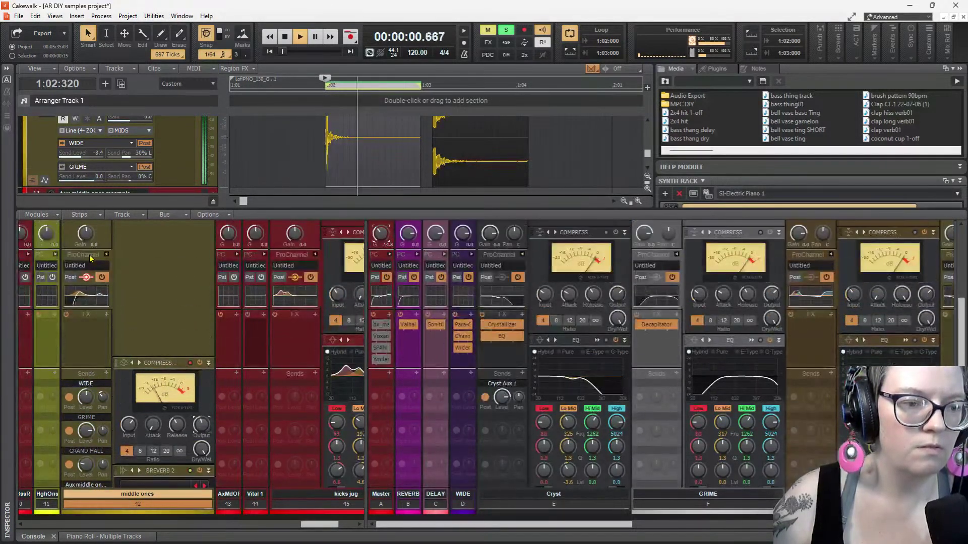
{"action": "left_click_drag", "start_coordinate": [86, 233], "coordinate": [88, 216]}
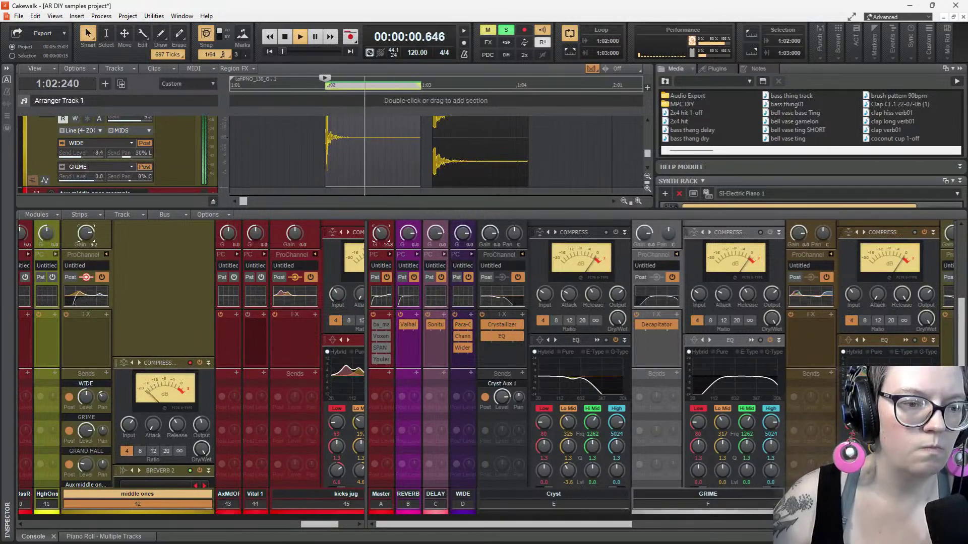
{"action": "scroll", "coordinate": [161, 404], "scroll_direction": "down", "scroll_amount": 2}
{"action": "scroll", "coordinate": [88, 332], "scroll_direction": "down", "scroll_amount": 3}
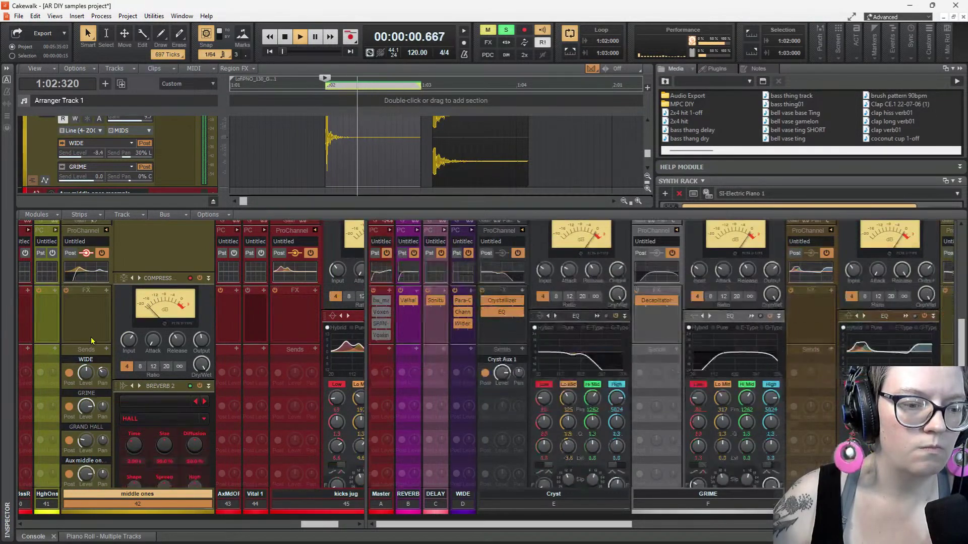
{"action": "scroll", "coordinate": [88, 332], "scroll_direction": "down", "scroll_amount": 3}
{"action": "scroll", "coordinate": [159, 290], "scroll_direction": "down", "scroll_amount": 1}
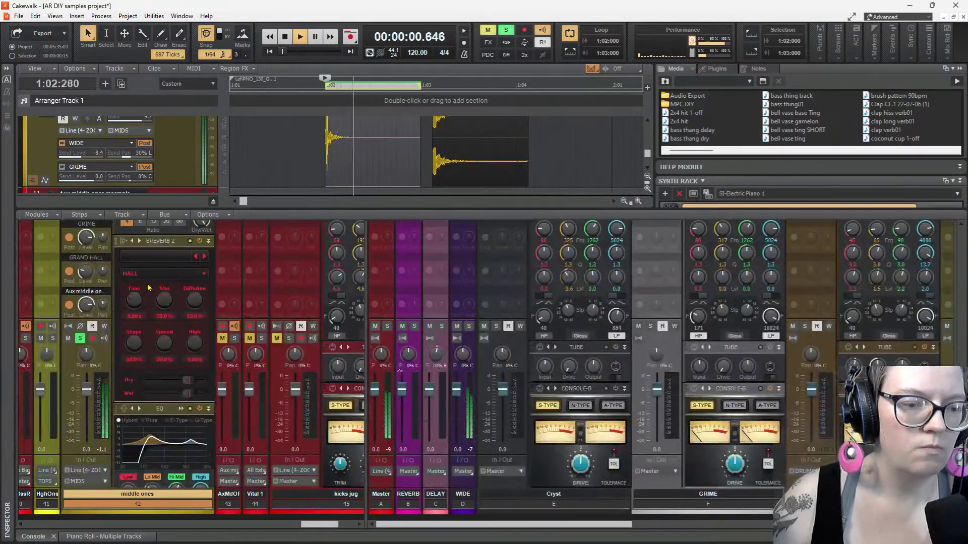
{"action": "key", "text": "space"}
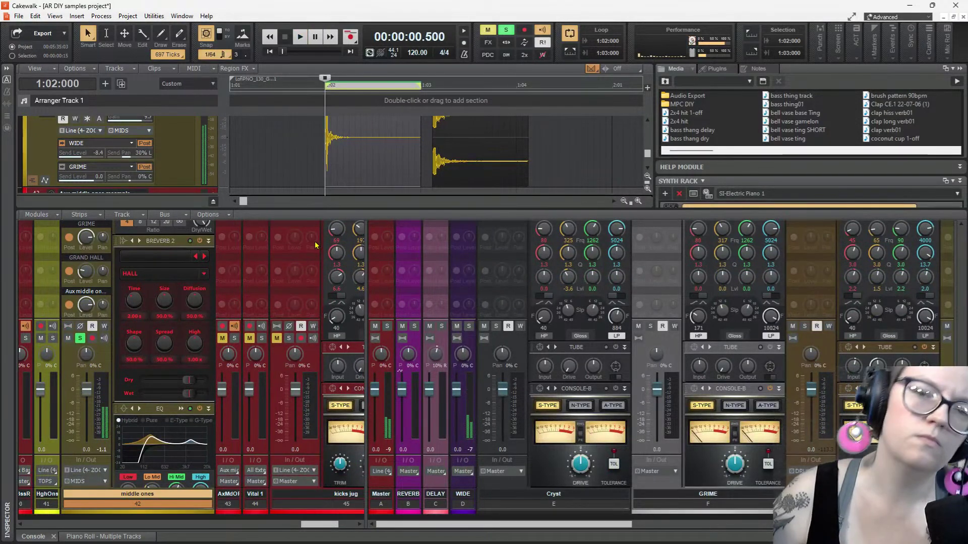
Try the PLATE and ROOM algorithms in BREVERB 2, auditioning the middle ones clip with each
{"action": "left_click", "coordinate": [170, 275]}
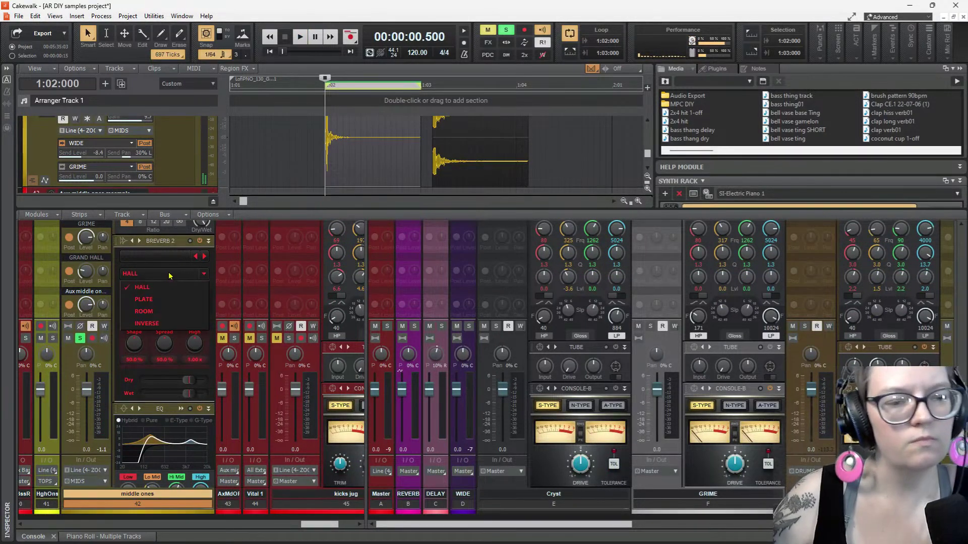
{"action": "left_click", "coordinate": [171, 301]}
{"action": "key", "text": "space"}
{"action": "key", "text": "space"}
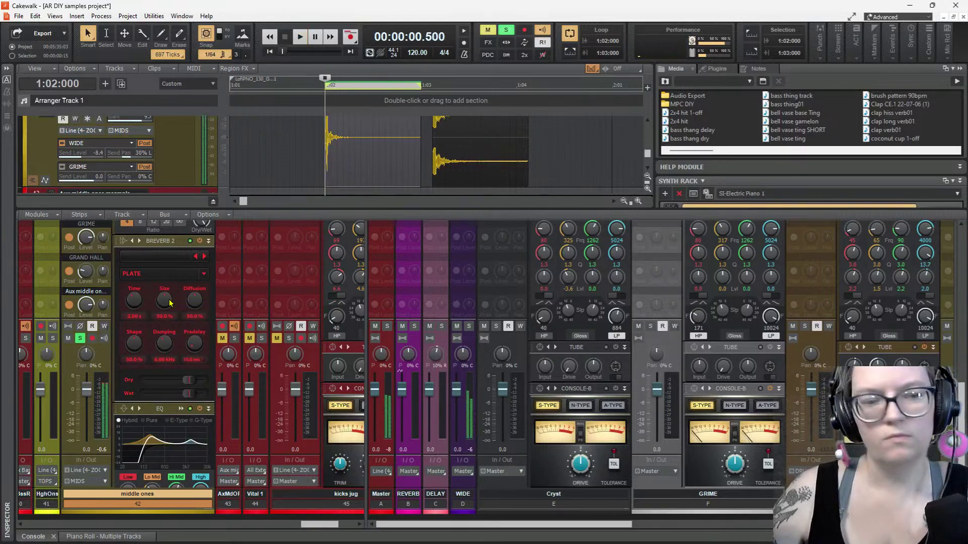
{"action": "left_click", "coordinate": [169, 274]}
{"action": "left_click", "coordinate": [162, 313]}
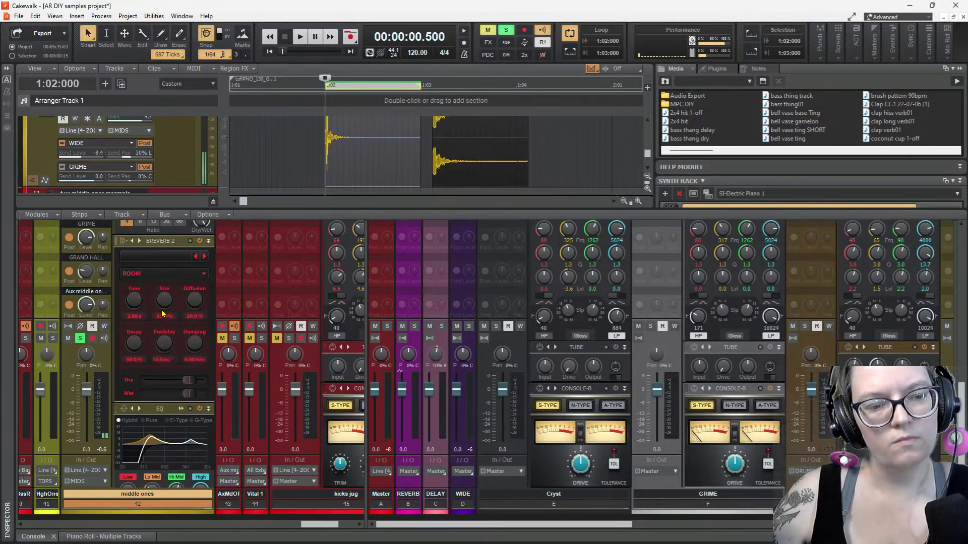
{"action": "key", "text": "space"}
{"action": "key", "text": "space"}
Try the INVERSE algorithm in BREVERB 2 and compare it by ear with HALL
{"action": "left_click", "coordinate": [161, 274]}
{"action": "left_click", "coordinate": [152, 323]}
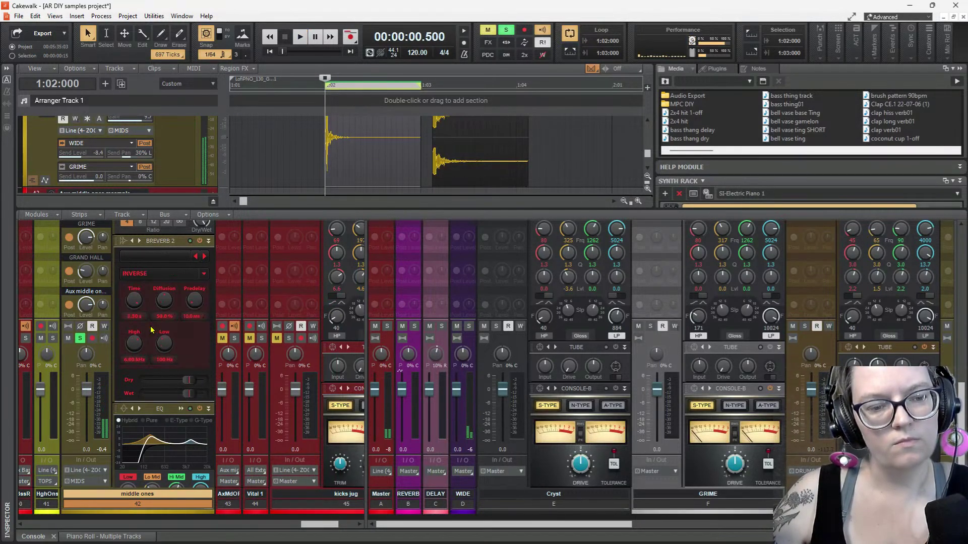
{"action": "key", "text": "space"}
{"action": "key", "text": "space"}
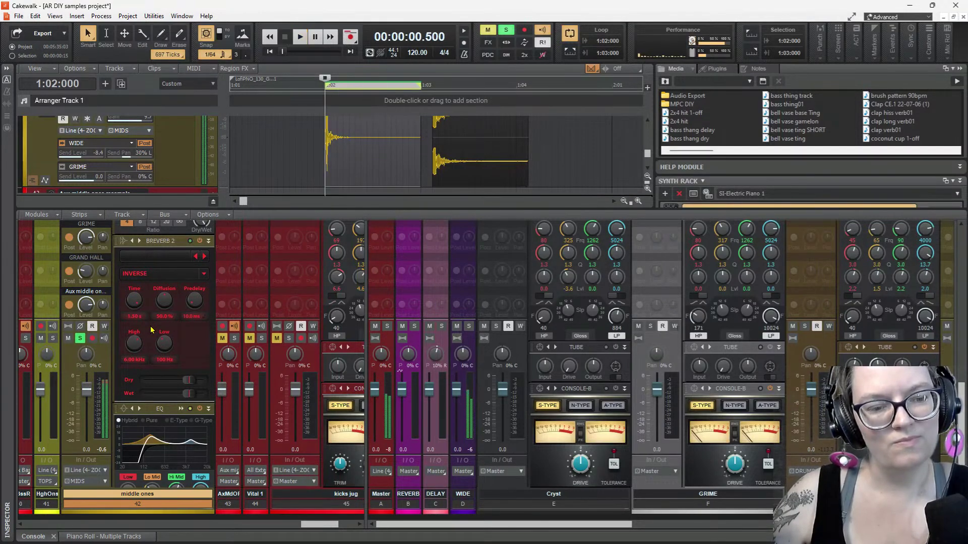
{"action": "left_click", "coordinate": [161, 274]}
{"action": "left_click", "coordinate": [162, 291]}
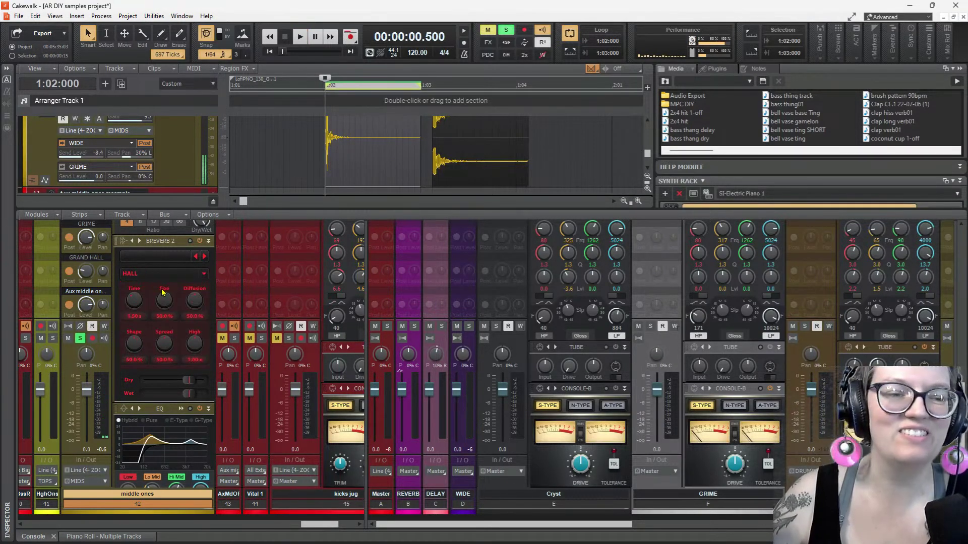
{"action": "key", "text": "space"}
{"action": "key", "text": "space"}
Set BREVERB 2 to the PLATE algorithm and audition the middle ones clip with it
{"action": "left_click", "coordinate": [161, 274]}
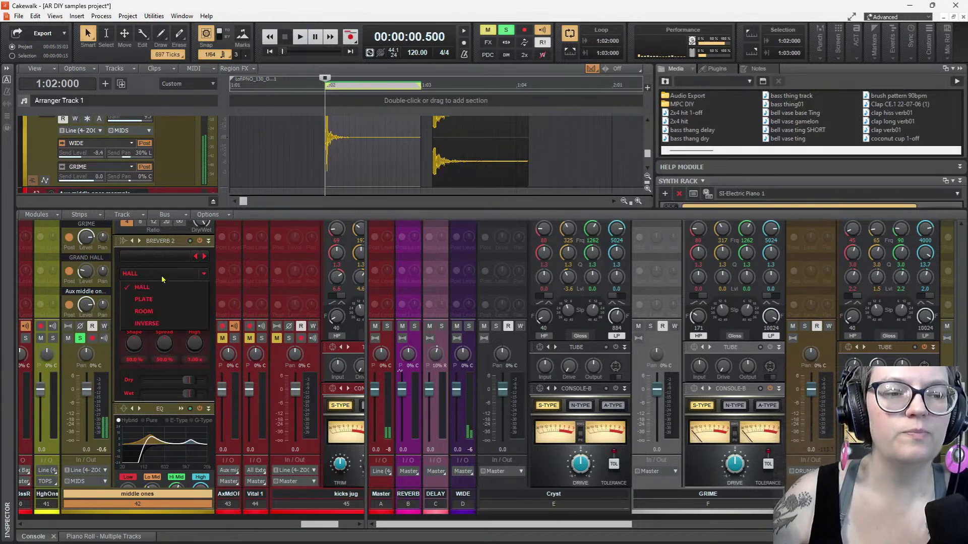
{"action": "left_click", "coordinate": [158, 298]}
{"action": "key", "text": "space"}
{"action": "key", "text": "space"}
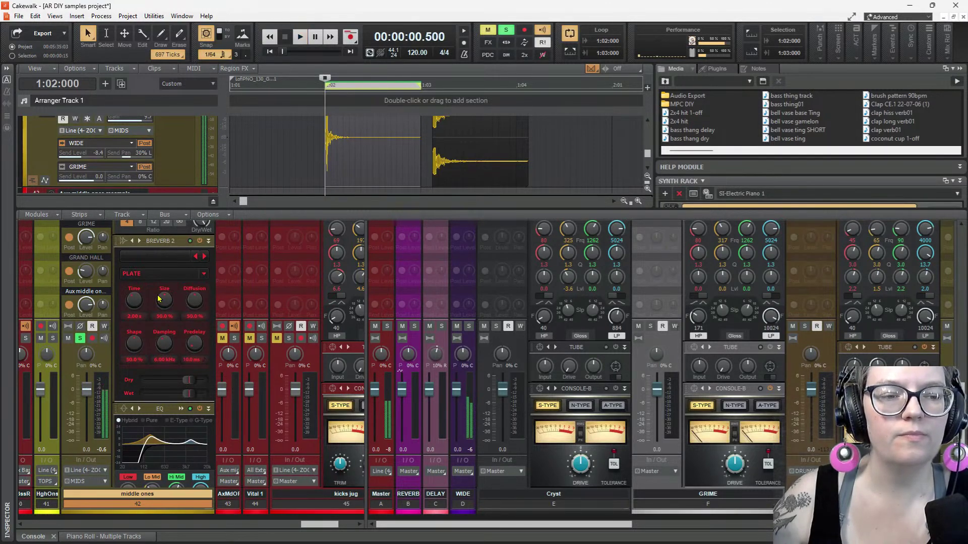
{"action": "key", "text": "space"}
{"action": "key", "text": "space"}
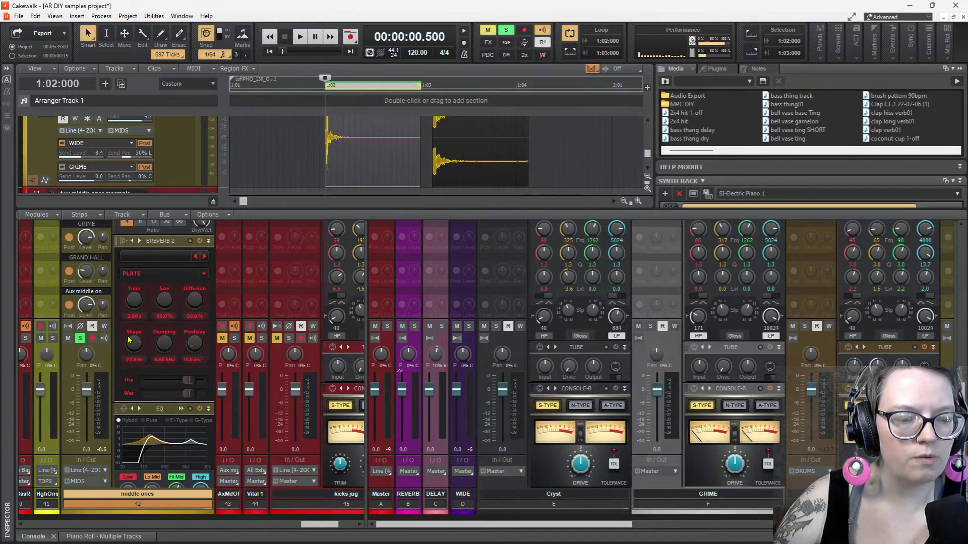
Adjust the plate reverb's Shape in BREVERB 2, comparing higher and lower settings by repeated playback
{"action": "left_click_drag", "start_coordinate": [139, 343], "coordinate": [139, 335]}
{"action": "key", "text": "space"}
{"action": "key", "text": "space"}
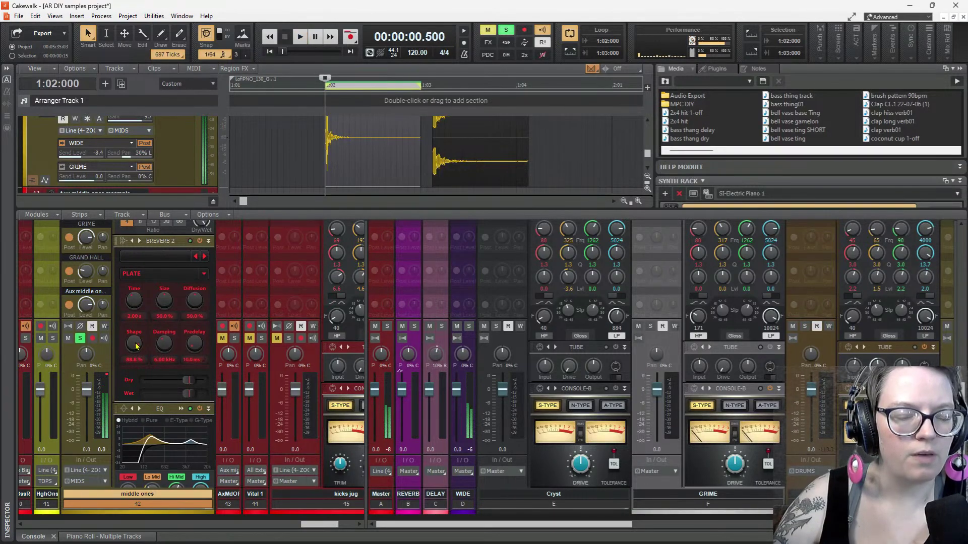
{"action": "key", "text": "space"}
{"action": "mouse_move", "coordinate": [136, 347]}
{"action": "left_mouse_down"}
{"action": "mouse_move", "coordinate": [148, 334]}
{"action": "mouse_move", "coordinate": [132, 361]}
{"action": "left_mouse_up"}
{"action": "key", "text": "space"}
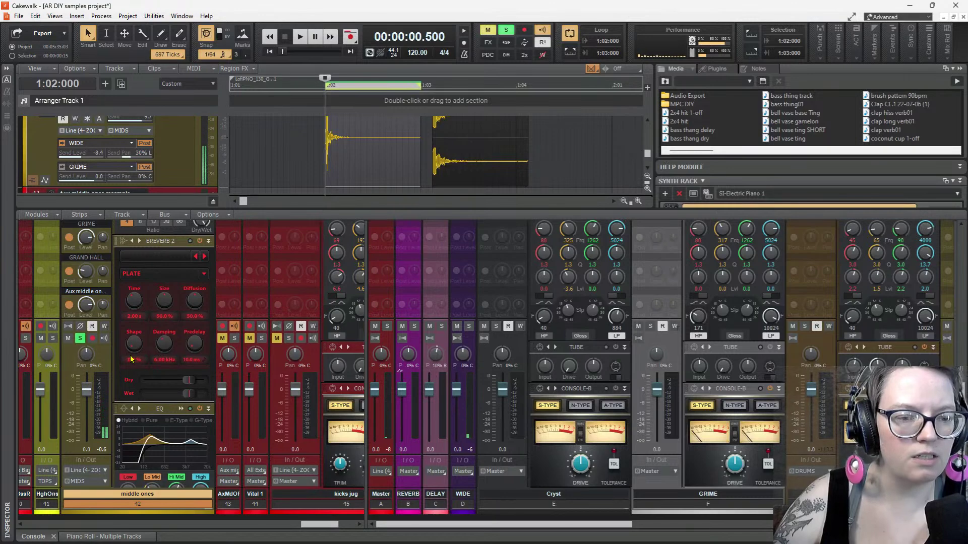
{"action": "key", "text": "space"}
{"action": "key", "text": "space"}
{"action": "key", "text": "space"}
{"action": "key", "text": "space"}
{"action": "key", "text": "space"}
{"action": "key", "text": "space"}
{"action": "key", "text": "space"}
{"action": "key", "text": "space"}
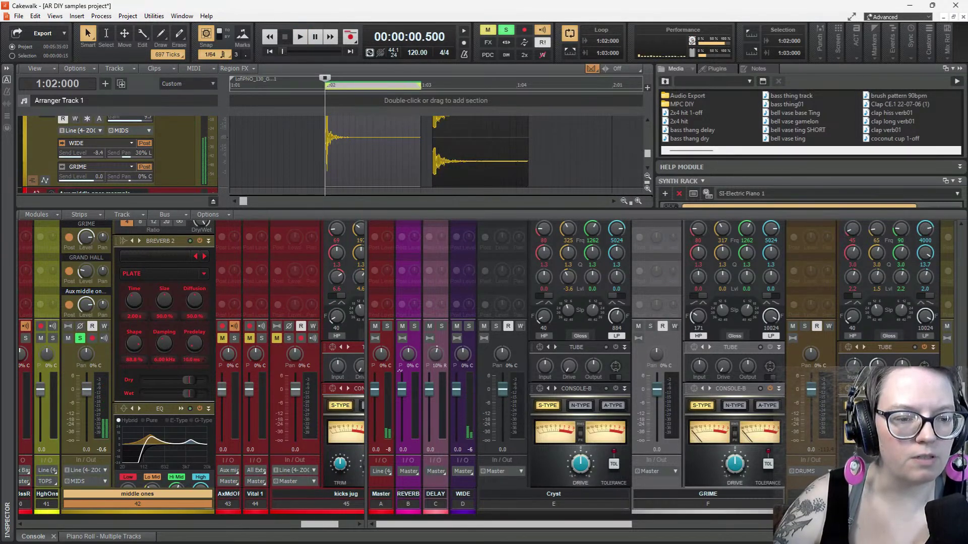
Try a lower Damping on the plate reverb, and raise it to 17.0 kHz while auditioning the clip
{"action": "left_click_drag", "start_coordinate": [164, 344], "coordinate": [165, 352]}
{"action": "key", "text": "space"}
{"action": "key", "text": "space"}
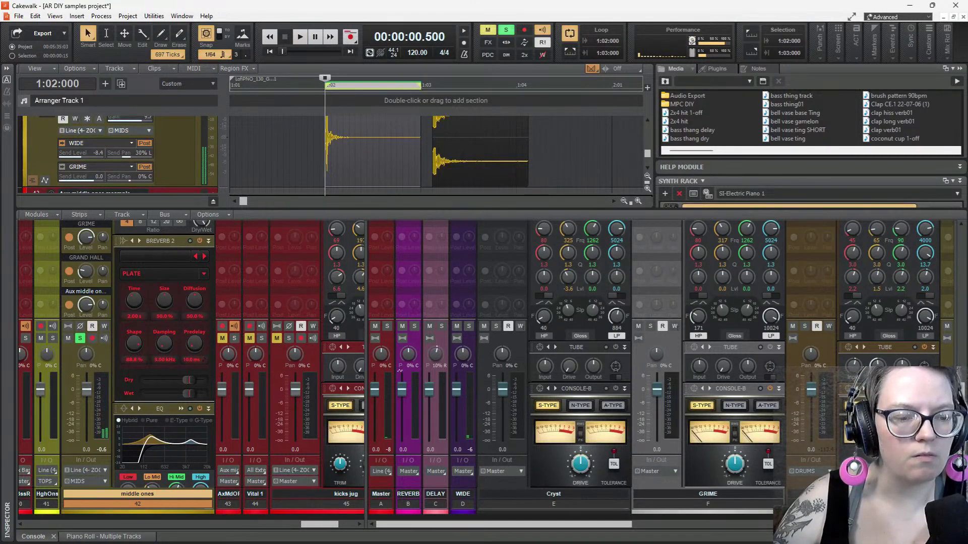
{"action": "key", "text": "space"}
{"action": "key", "text": "space"}
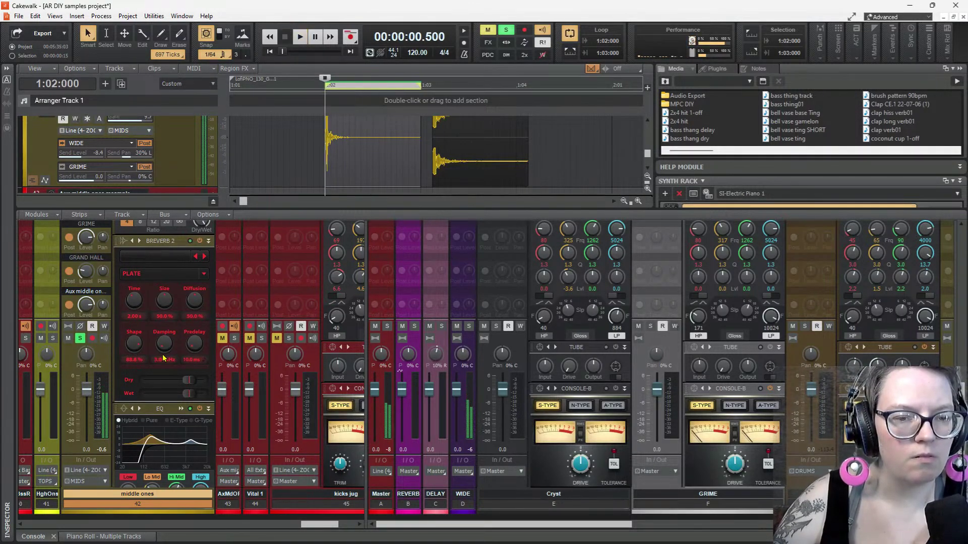
{"action": "key", "text": "space"}
{"action": "key", "text": "space"}
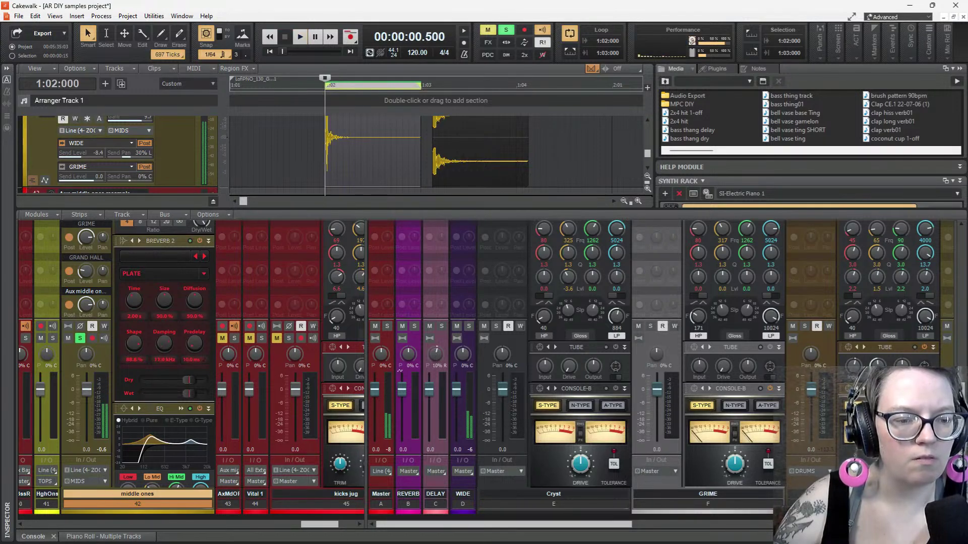
Lower the plate reverb's Damping considerably in BREVERB 2, auditioning the middle ones clip through repeated playback
{"action": "key", "text": "space"}
{"action": "key", "text": "space"}
{"action": "key", "text": "space"}
{"action": "key", "text": "space"}
{"action": "key", "text": "space"}
{"action": "key", "text": "space"}
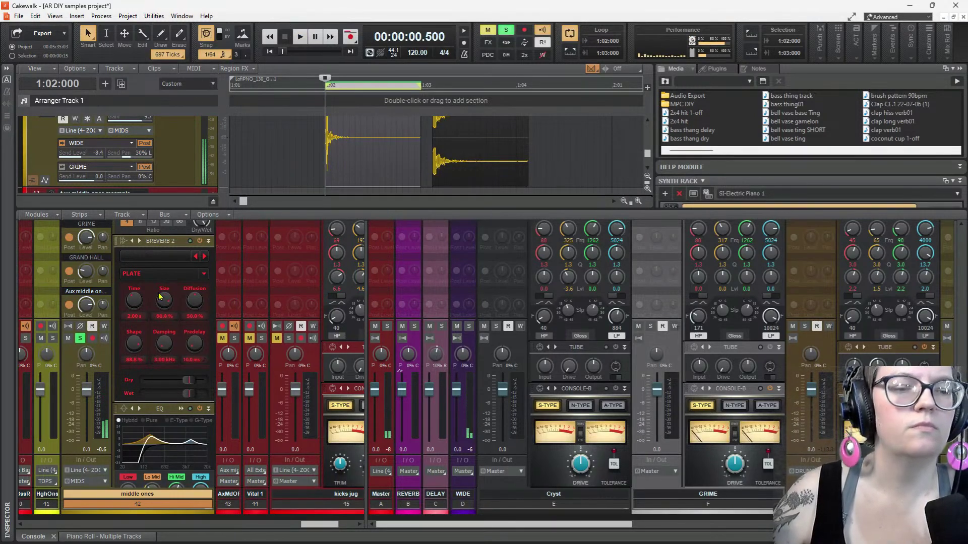
Reduce the plate reverb's Size to a very small value while auditioning the middle ones clip
{"action": "key", "text": "space"}
{"action": "key", "text": "space"}
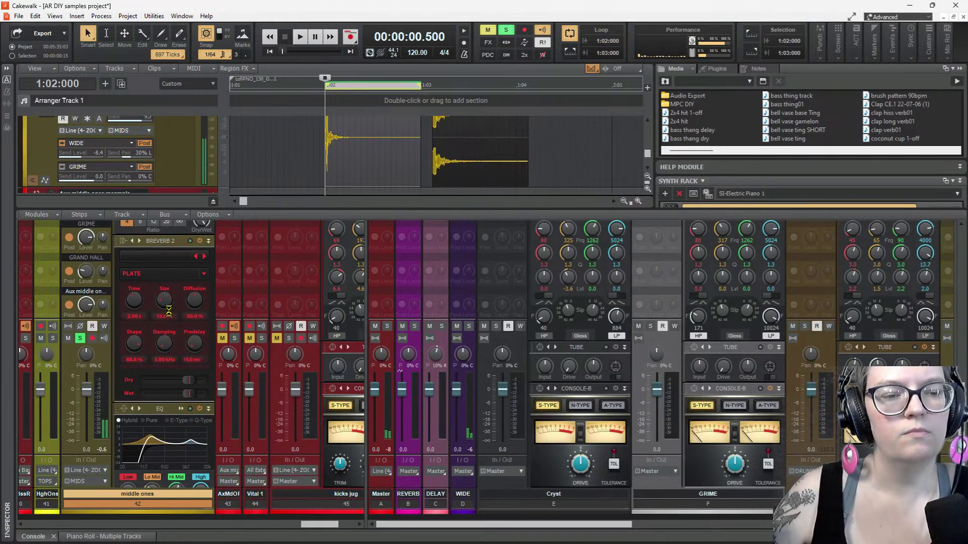
{"action": "key", "text": "space"}
{"action": "key", "text": "space"}
{"action": "key", "text": "space"}
{"action": "key", "text": "space"}
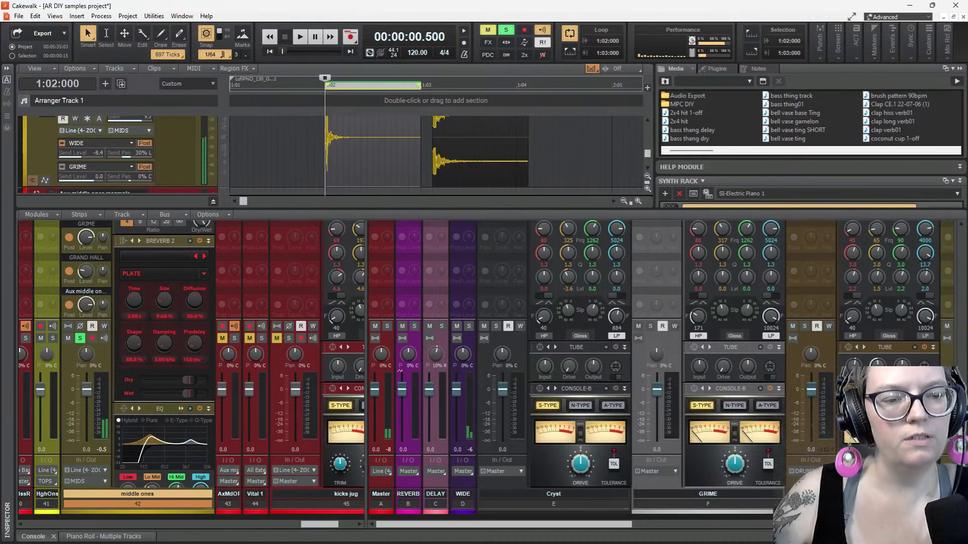
{"action": "key", "text": "space"}
{"action": "key", "text": "space"}
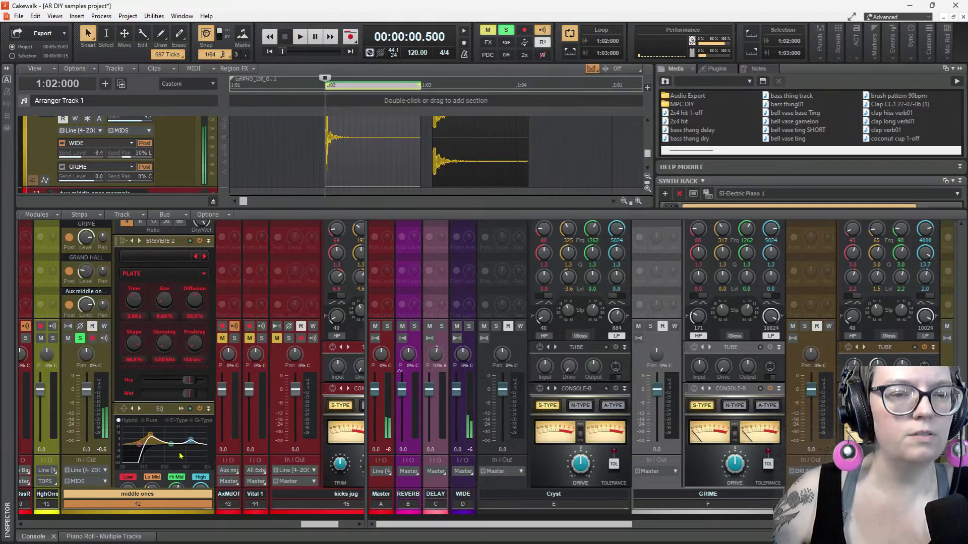
Enlarge the track view, transpose the middle ones clip by 6 with Elastique Pro, and audition it
{"action": "scroll", "coordinate": [264, 151], "scroll_direction": "down", "scroll_amount": 2}
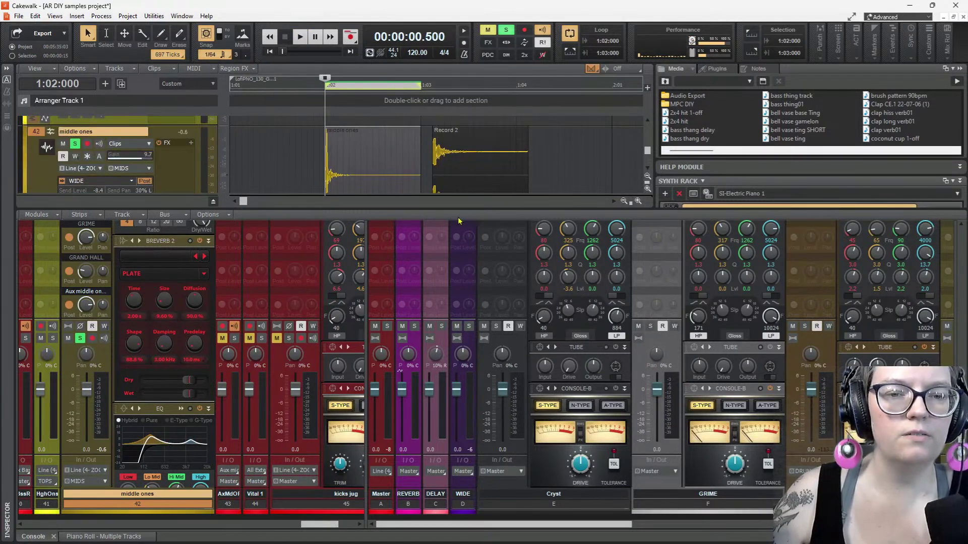
{"action": "left_click_drag", "start_coordinate": [456, 209], "coordinate": [438, 334]}
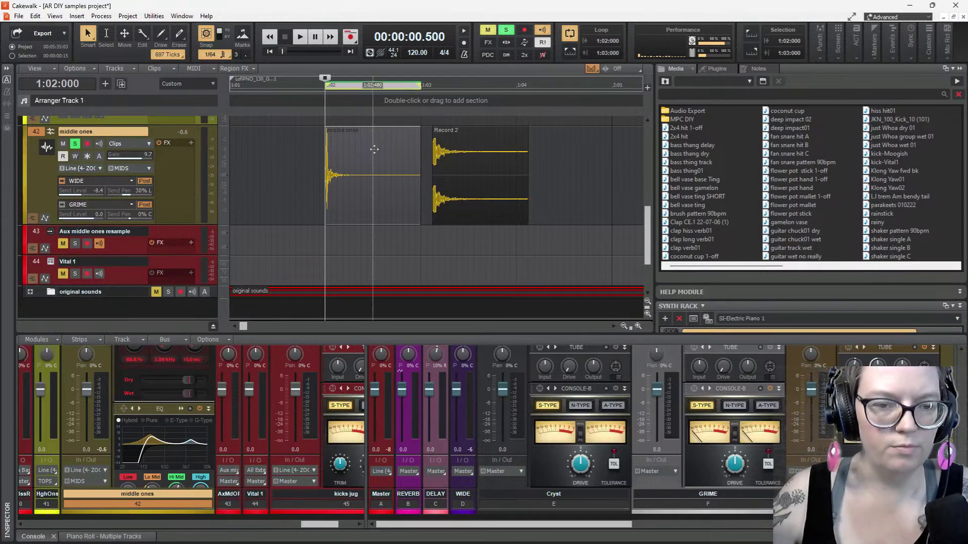
{"action": "key", "text": "ctrl+t"}
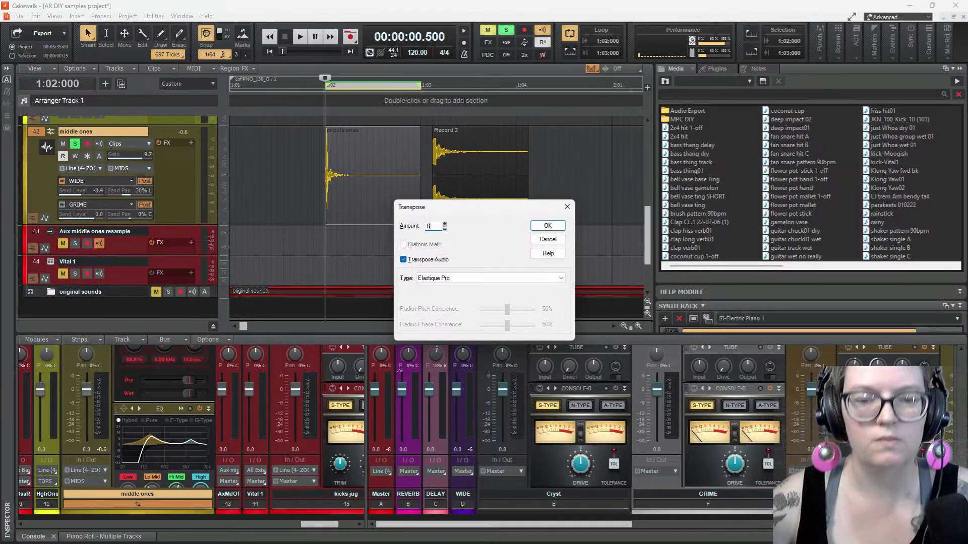
{"action": "key", "text": "Return"}
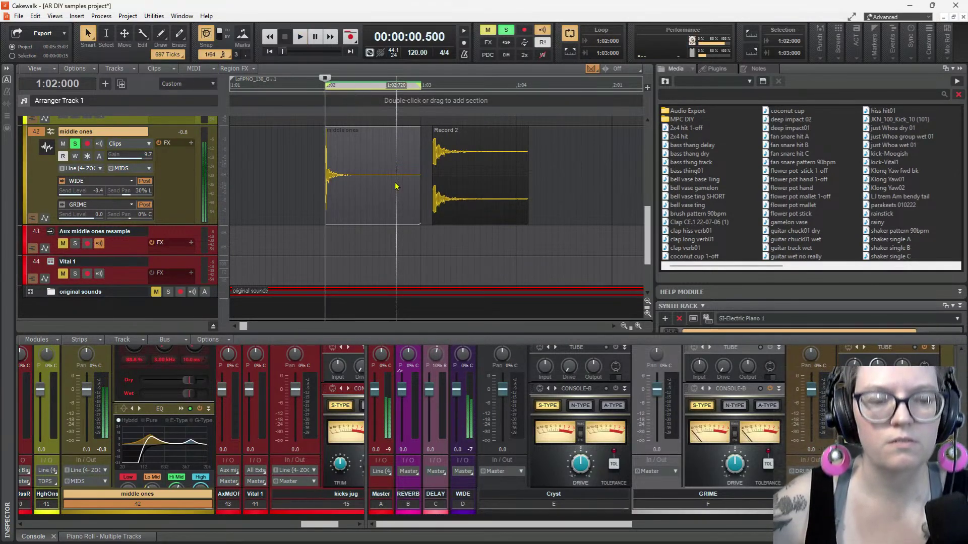
{"action": "key", "text": "space"}
{"action": "key", "text": "space"}
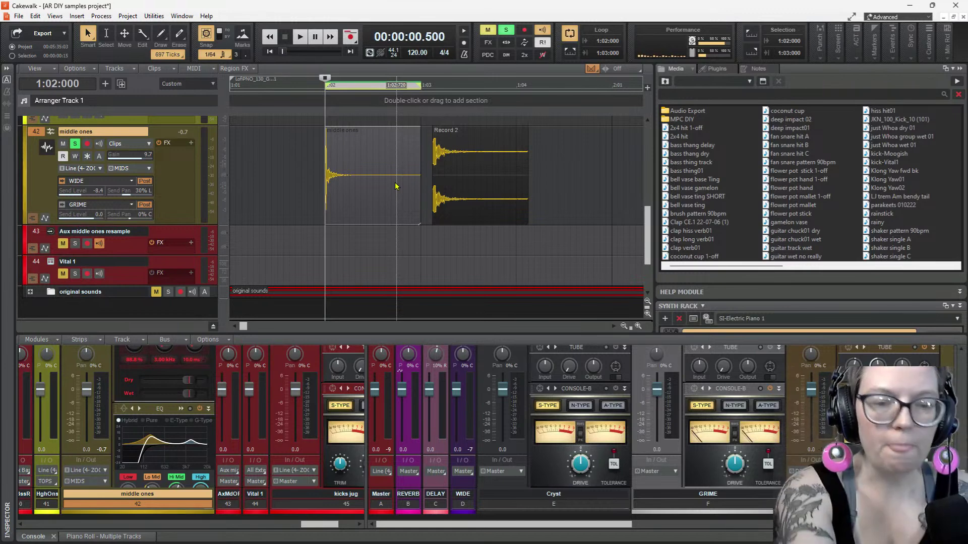
{"action": "key", "text": "space"}
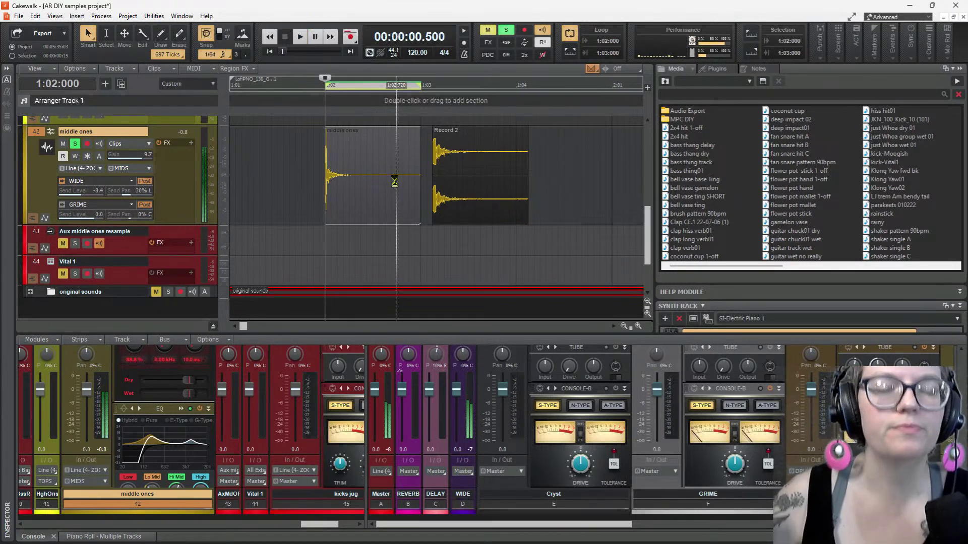
{"action": "key", "text": "space"}
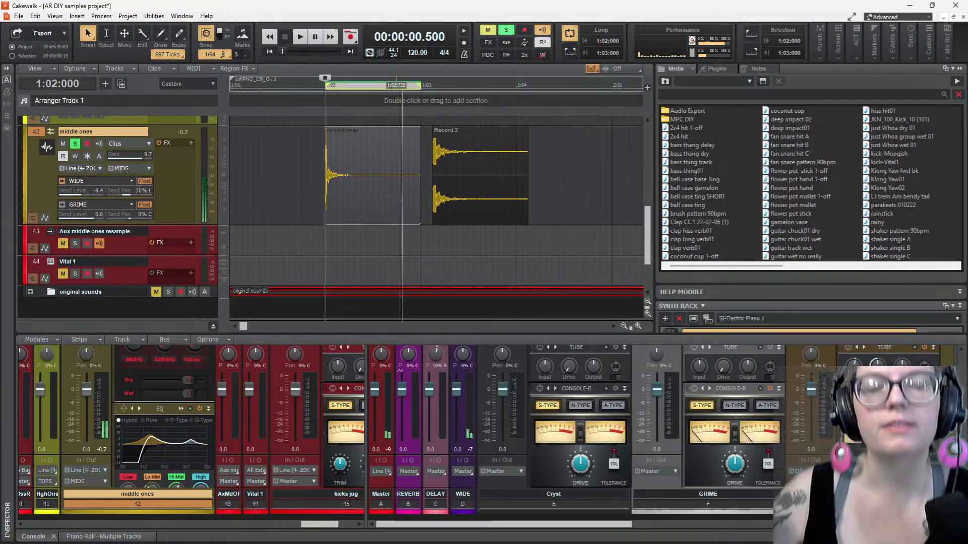
{"action": "key", "text": "space"}
{"action": "key", "text": "space"}
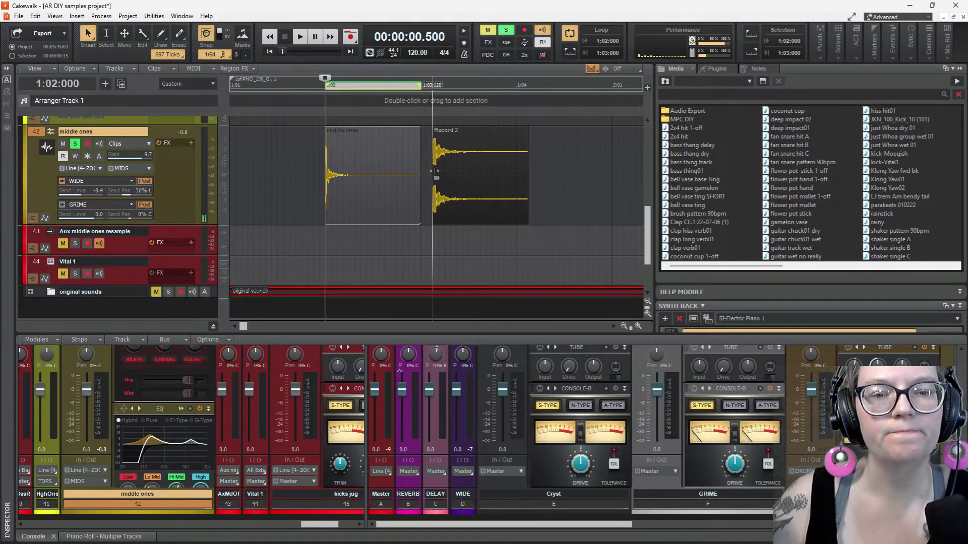
Show the middle ones take lanes, paste a copy of the Record 2 clip into lane T1 at 1:02:000, and audition it
{"action": "left_click", "coordinate": [33, 219]}
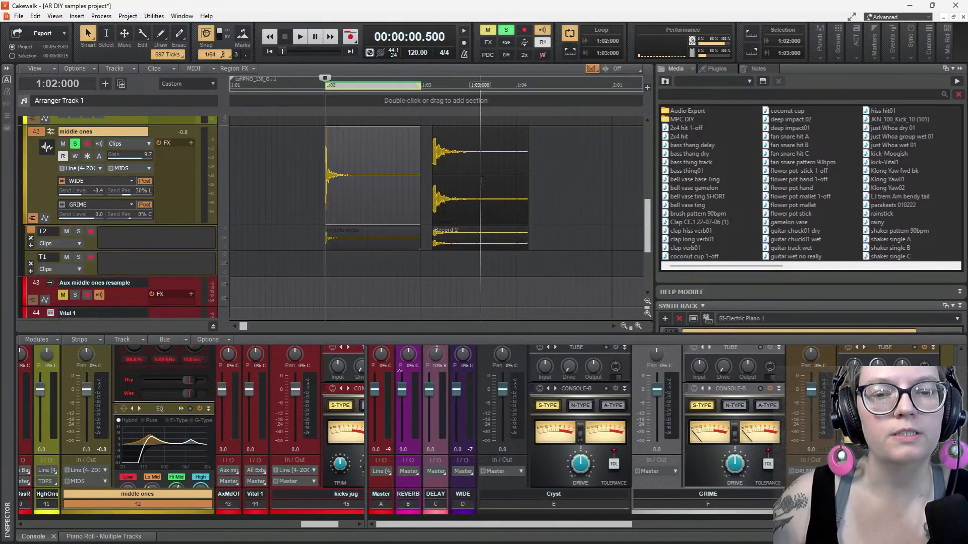
{"action": "left_click", "coordinate": [468, 238]}
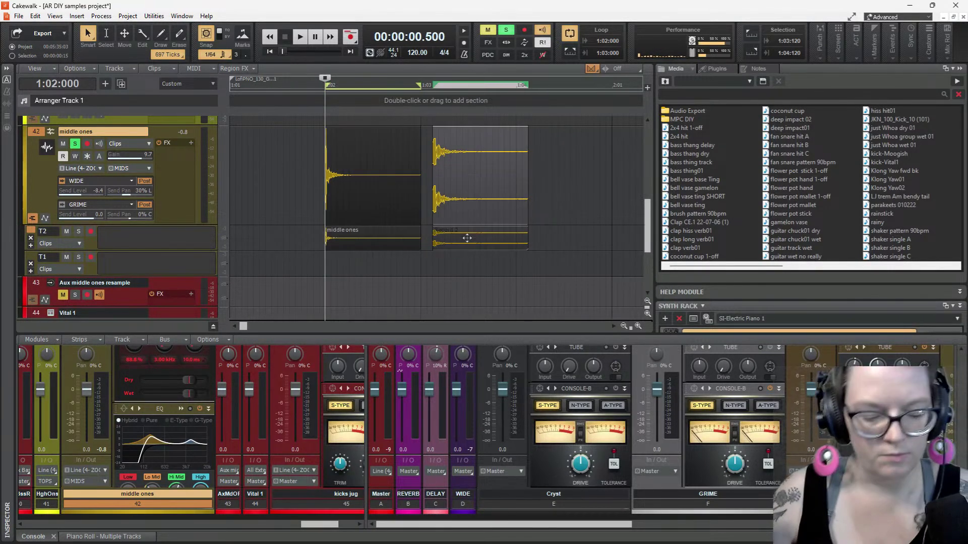
{"action": "left_click", "coordinate": [325, 271]}
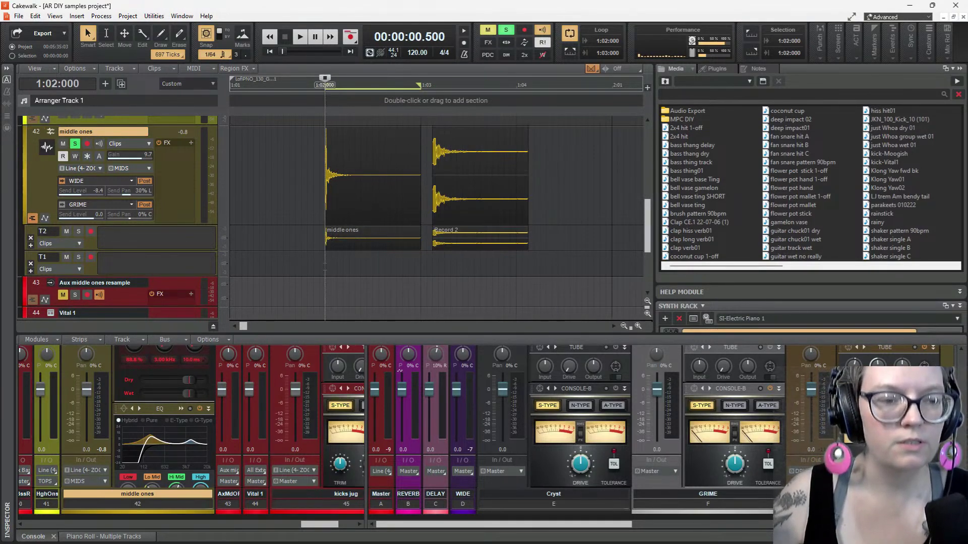
{"action": "key", "text": "ctrl+v"}
{"action": "key", "text": "space"}
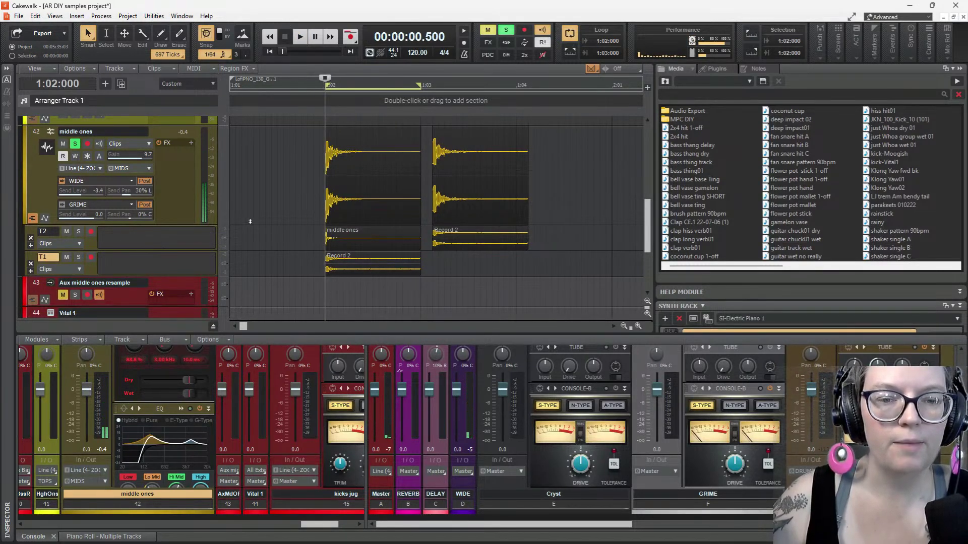
{"action": "key", "text": "space"}
{"action": "key", "text": "space"}
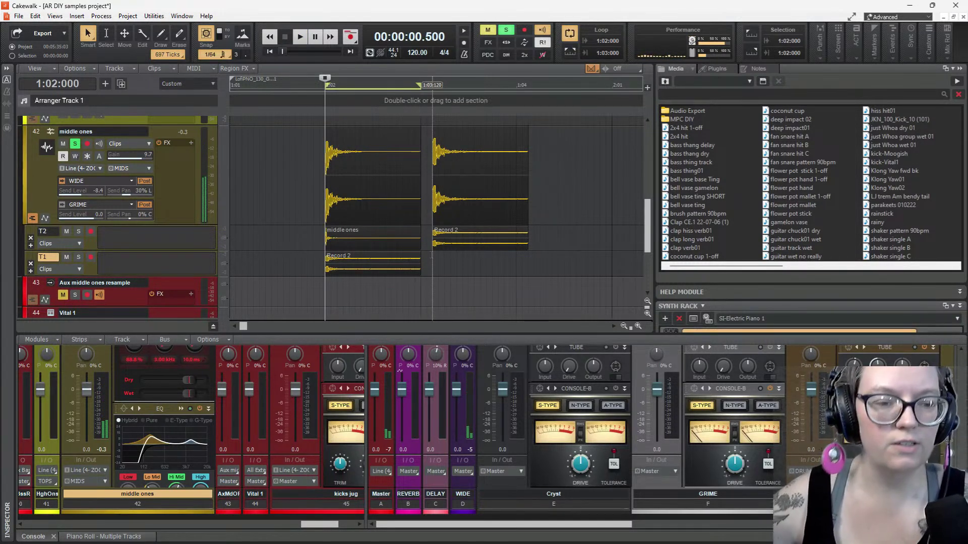
Compare the Record 2 clip at 1:03:120 by ear with its copy at 1:02:000 through repeated playback
{"action": "left_click", "coordinate": [432, 255]}
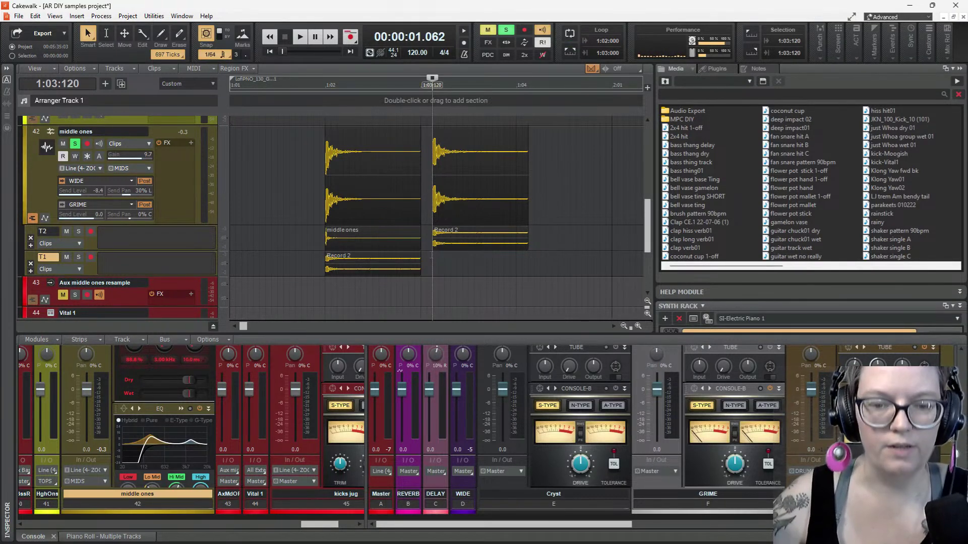
{"action": "key", "text": "space"}
{"action": "key", "text": "space"}
{"action": "left_click", "coordinate": [325, 286]}
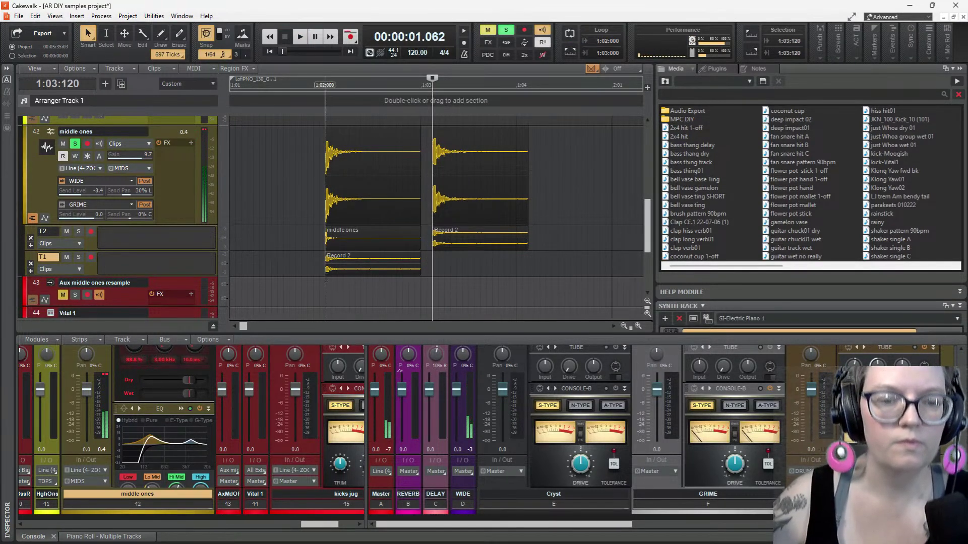
{"action": "key", "text": "space"}
{"action": "key", "text": "space"}
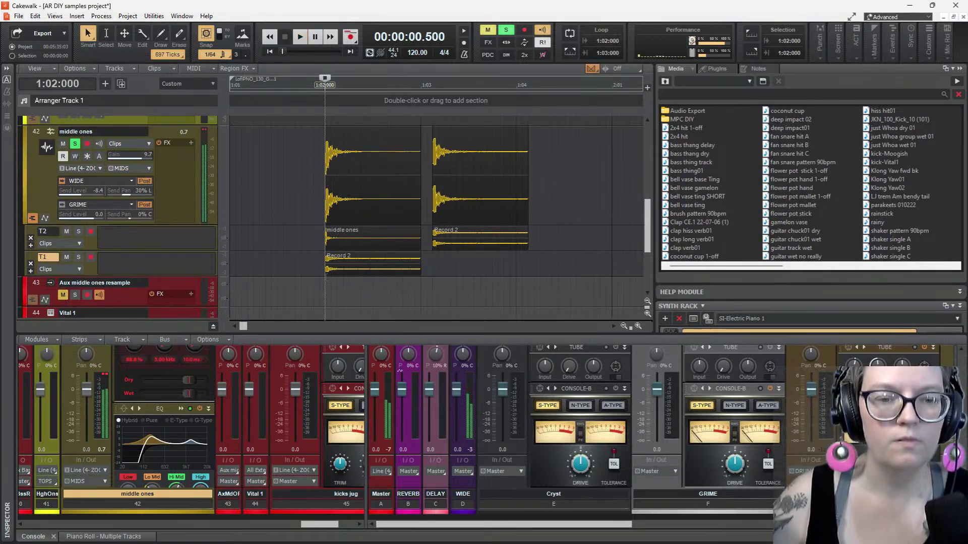
{"action": "key", "text": "space"}
{"action": "key", "text": "space"}
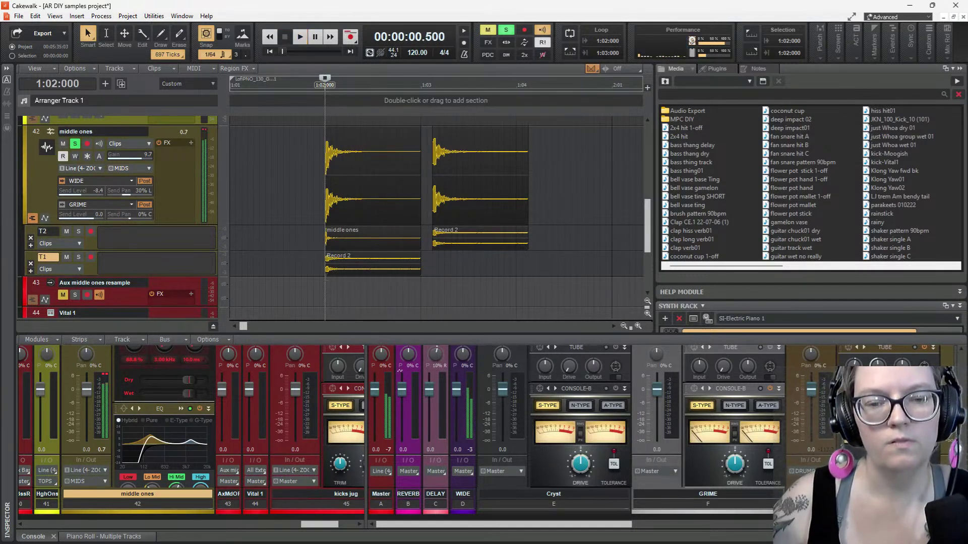
{"action": "left_click", "coordinate": [431, 256]}
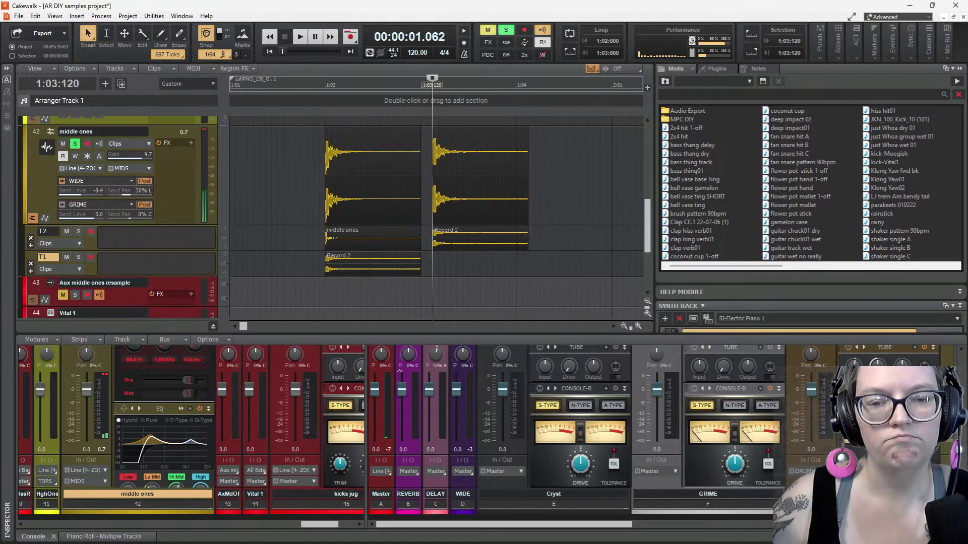
{"action": "key", "text": "space"}
{"action": "key", "text": "space"}
{"action": "left_click", "coordinate": [325, 262]}
{"action": "key", "text": "space"}
{"action": "key", "text": "space"}
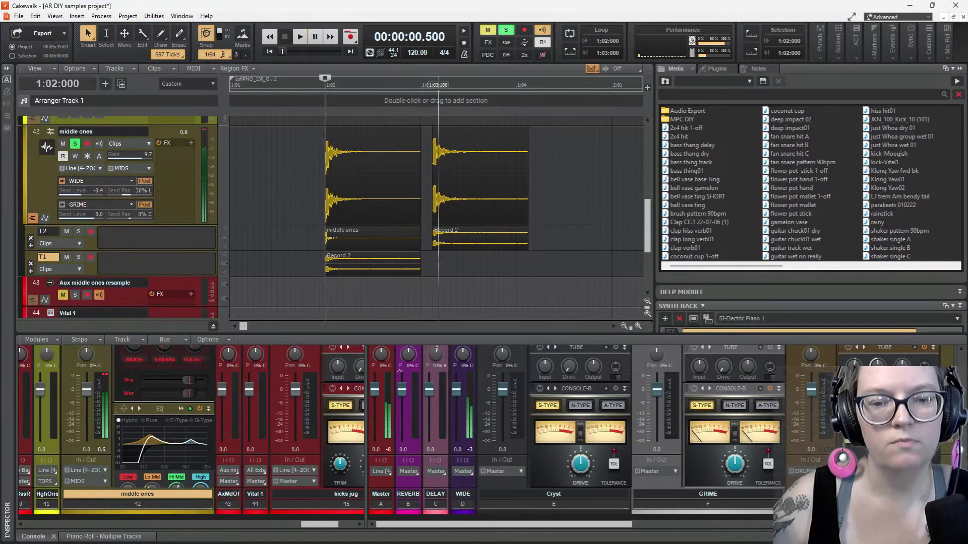
{"action": "left_click", "coordinate": [432, 257]}
{"action": "key", "text": "space"}
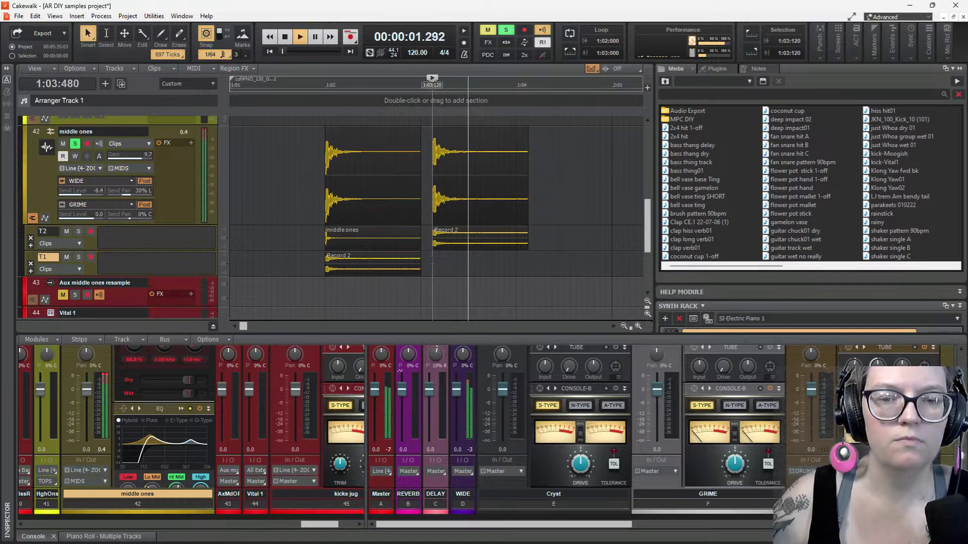
{"action": "key", "text": "space"}
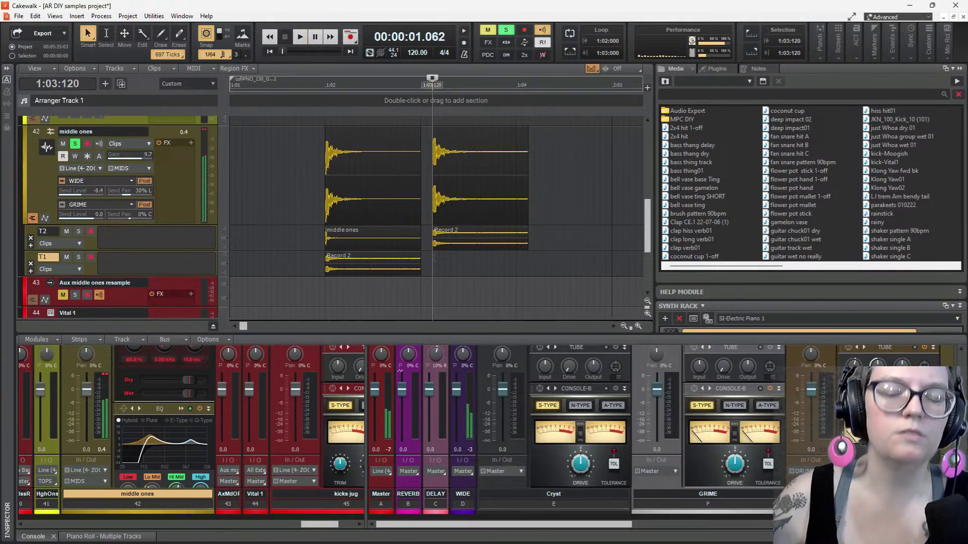
{"action": "key", "text": "space"}
{"action": "key", "text": "space"}
{"action": "key", "text": "space"}
{"action": "key", "text": "space"}
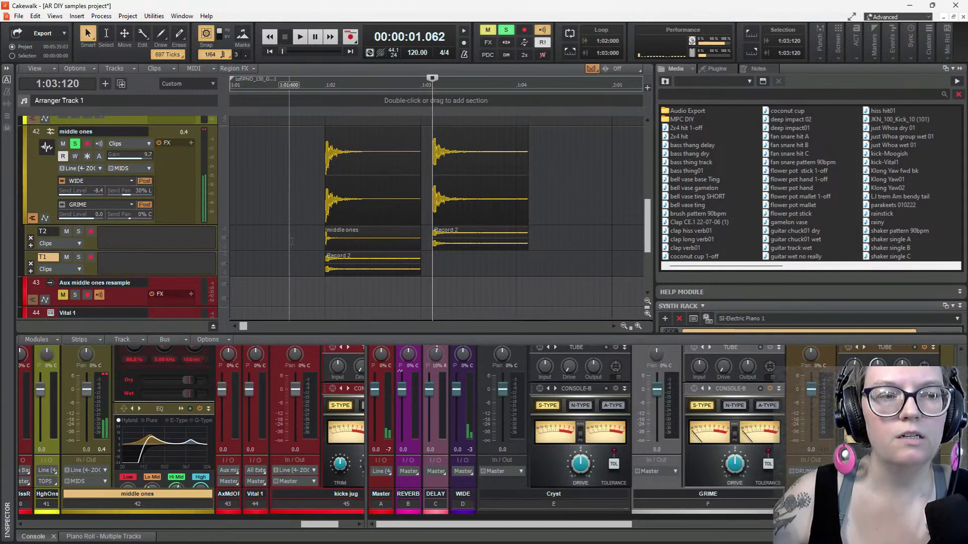
In the middle ones equalizer, reduce the Lo Mid boost to about 6.8 dB at 211 Hz and cut Hi Mid by 16.0 dB at 374 Hz
{"action": "double_click", "coordinate": [174, 459]}
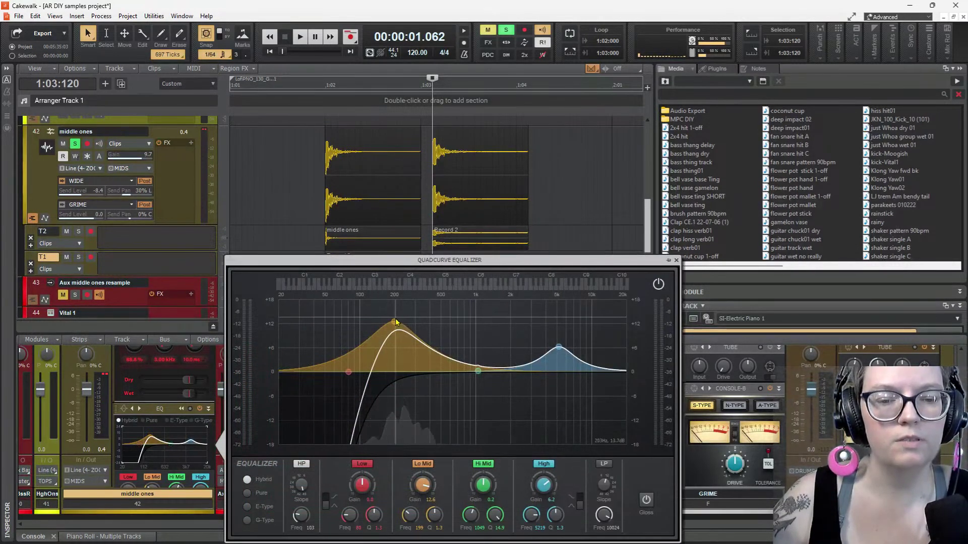
{"action": "left_click_drag", "start_coordinate": [394, 324], "coordinate": [397, 345]}
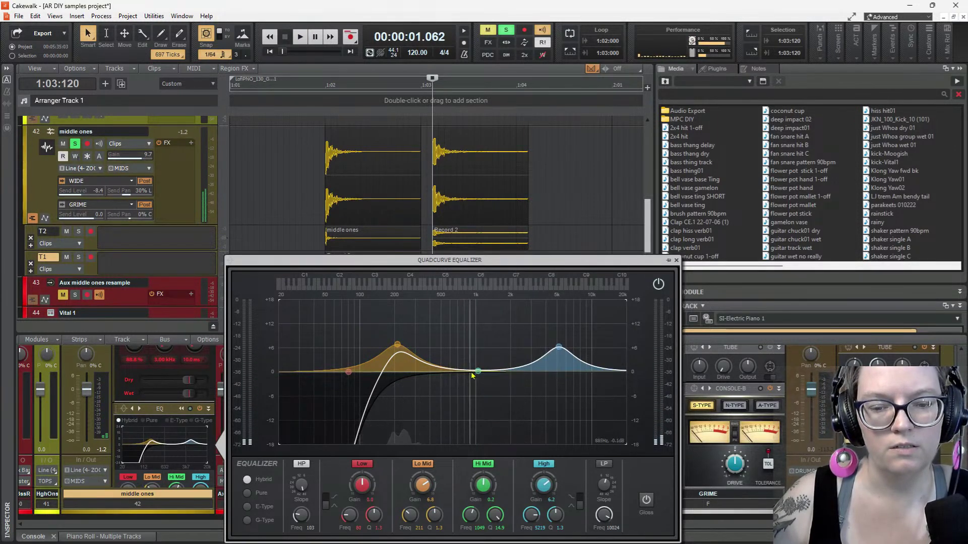
{"action": "left_click_drag", "start_coordinate": [478, 372], "coordinate": [430, 400]}
{"action": "key", "text": "space"}
{"action": "key", "text": "space"}
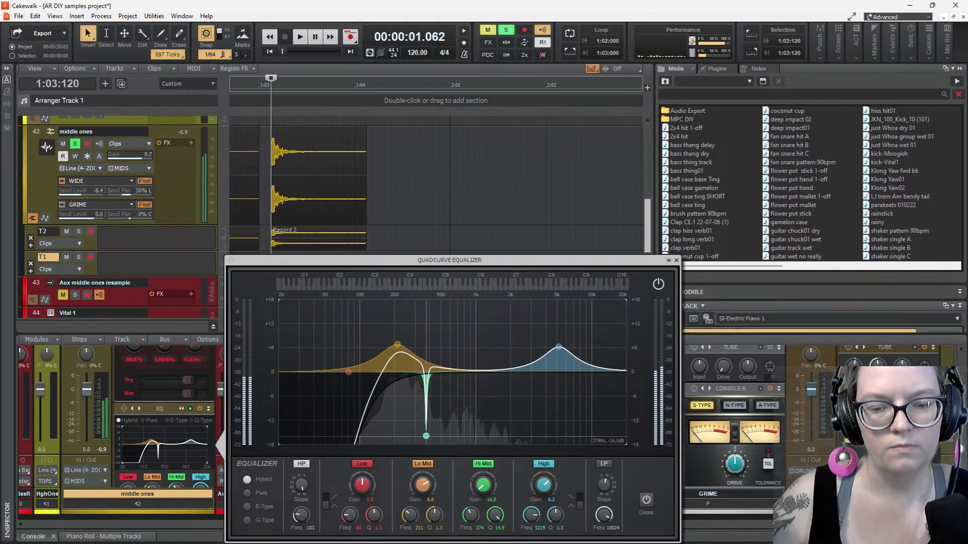
Widen the Hi Mid notch by lowering its Q to 3.7 while auditioning the Record 2 clip
{"action": "key", "text": "space"}
{"action": "key", "text": "space"}
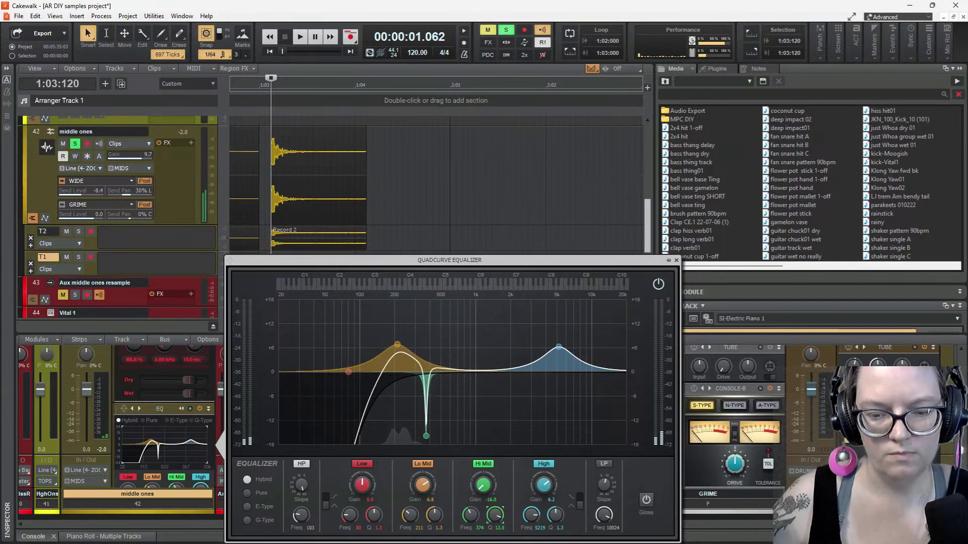
{"action": "key", "text": "space"}
{"action": "key", "text": "space"}
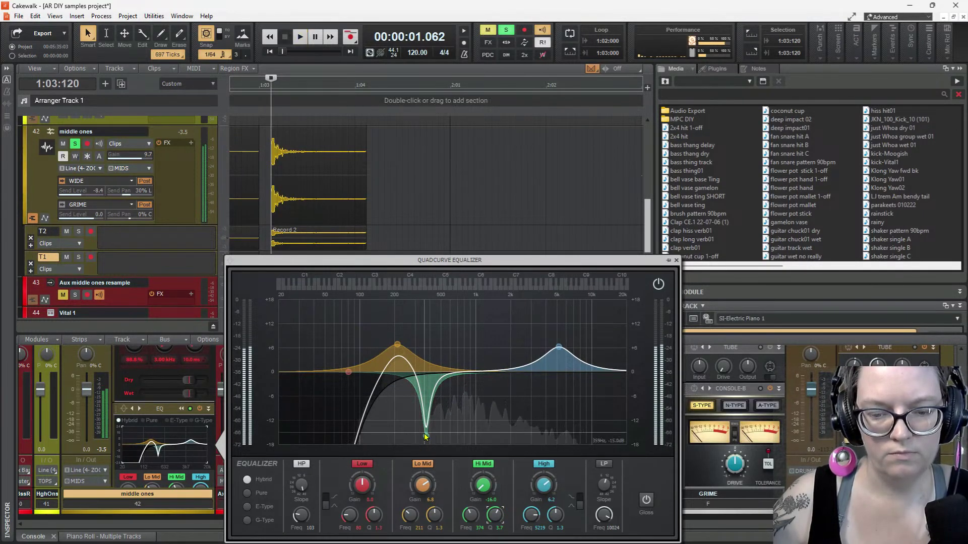
{"action": "key", "text": "space"}
{"action": "key", "text": "space"}
Sweep the Hi Mid cut upward through 746 Hz and 1018 Hz to 1220 Hz at -17.9 dB while auditioning the clip
{"action": "left_click_drag", "start_coordinate": [426, 436], "coordinate": [473, 441]}
{"action": "key", "text": "space"}
{"action": "key", "text": "space"}
{"action": "key", "text": "space"}
{"action": "key", "text": "space"}
{"action": "key", "text": "space"}
{"action": "key", "text": "space"}
{"action": "key", "text": "space"}
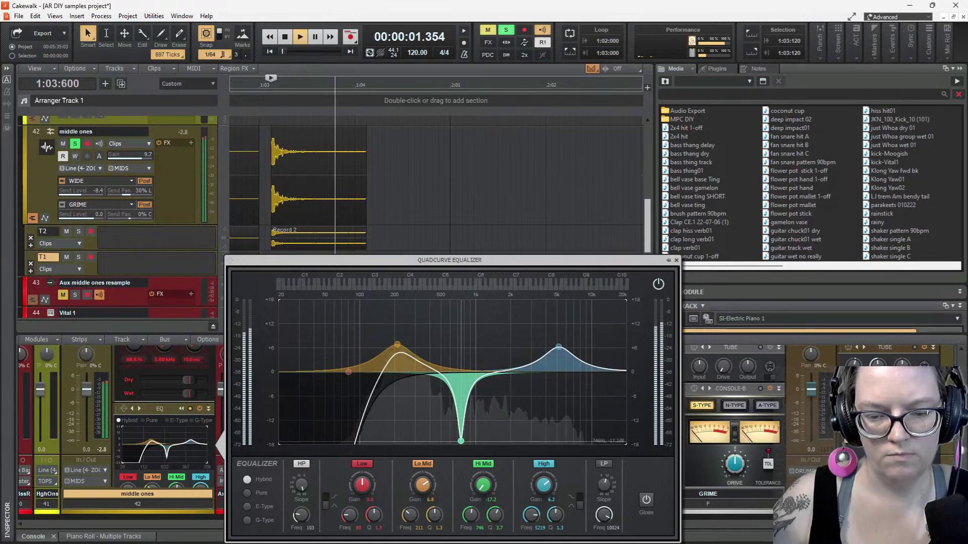
{"action": "key", "text": "space"}
{"action": "key", "text": "space"}
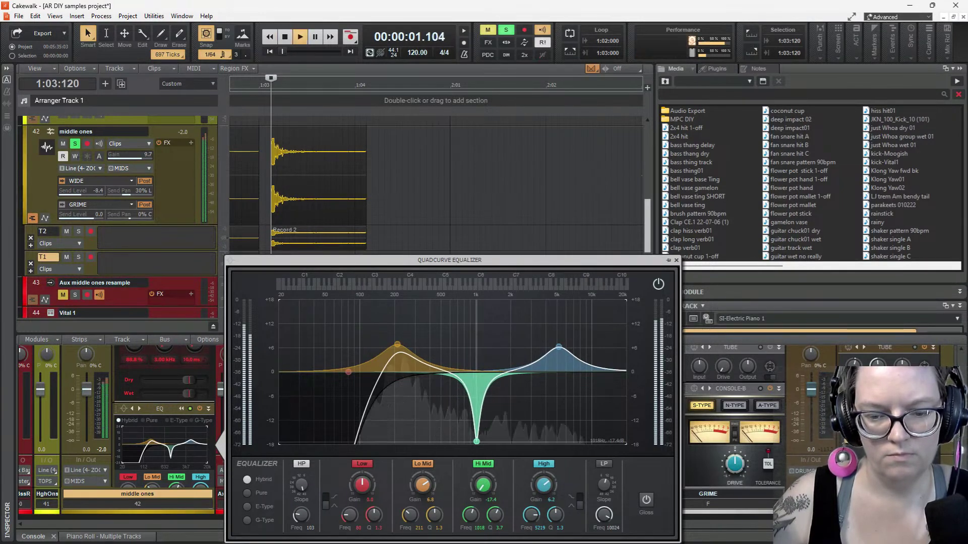
{"action": "key", "text": "space"}
{"action": "key", "text": "space"}
{"action": "left_click_drag", "start_coordinate": [477, 442], "coordinate": [485, 443]}
{"action": "key", "text": "space"}
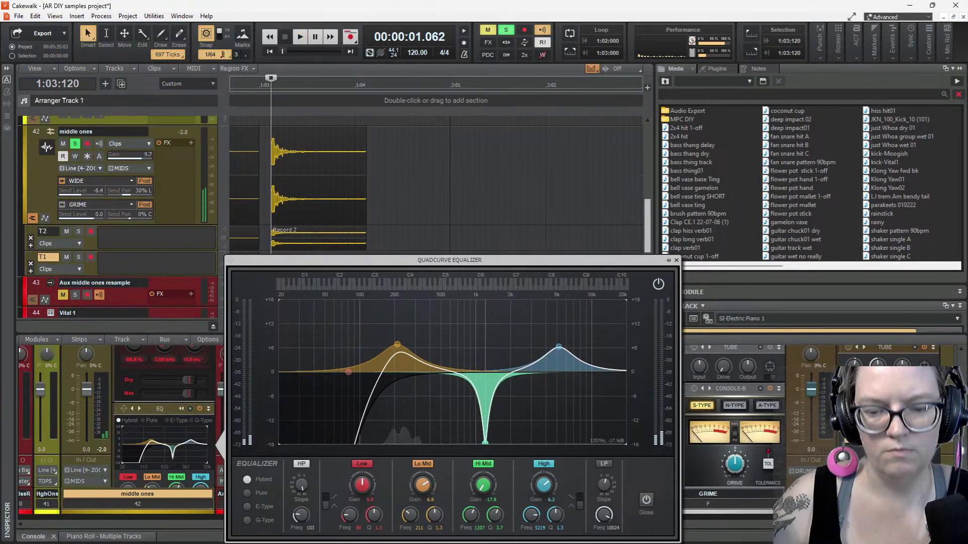
{"action": "key", "text": "space"}
{"action": "key", "text": "space"}
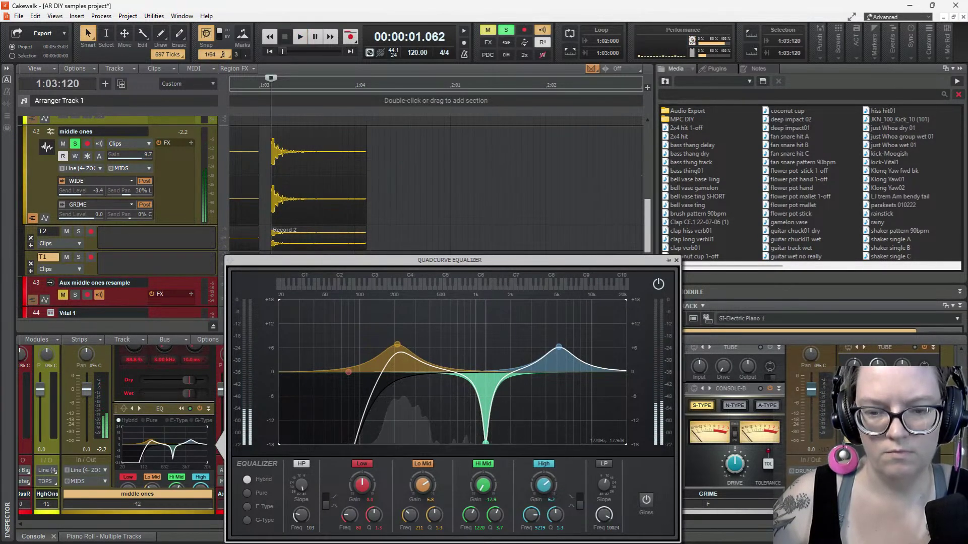
Ease the Hi Mid cut at 1220 Hz to -12.6 dB and compare the clip by ear with the band off and on
{"action": "key", "text": "space"}
{"action": "key", "text": "space"}
{"action": "left_click_drag", "start_coordinate": [486, 442], "coordinate": [486, 427]}
{"action": "key", "text": "space"}
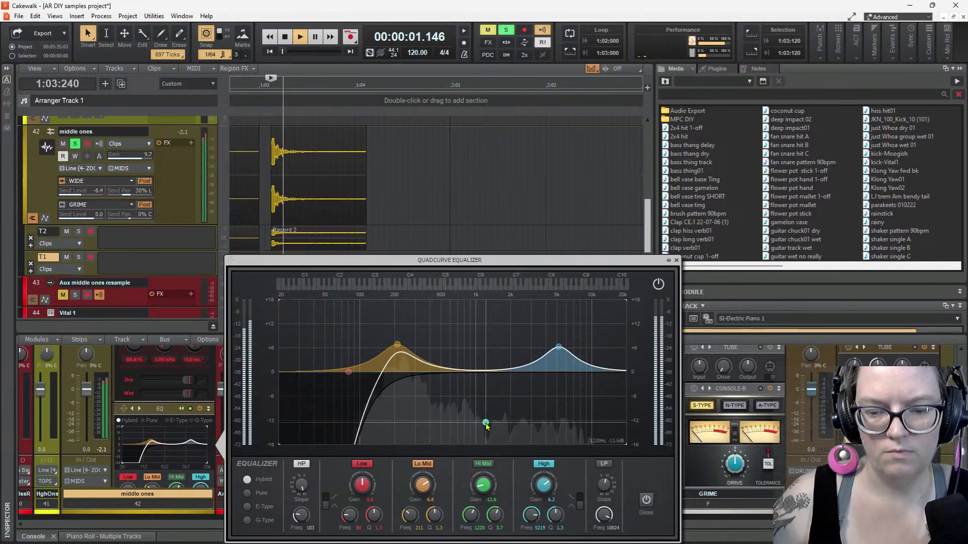
{"action": "double_click", "coordinate": [486, 426]}
{"action": "key", "text": "space"}
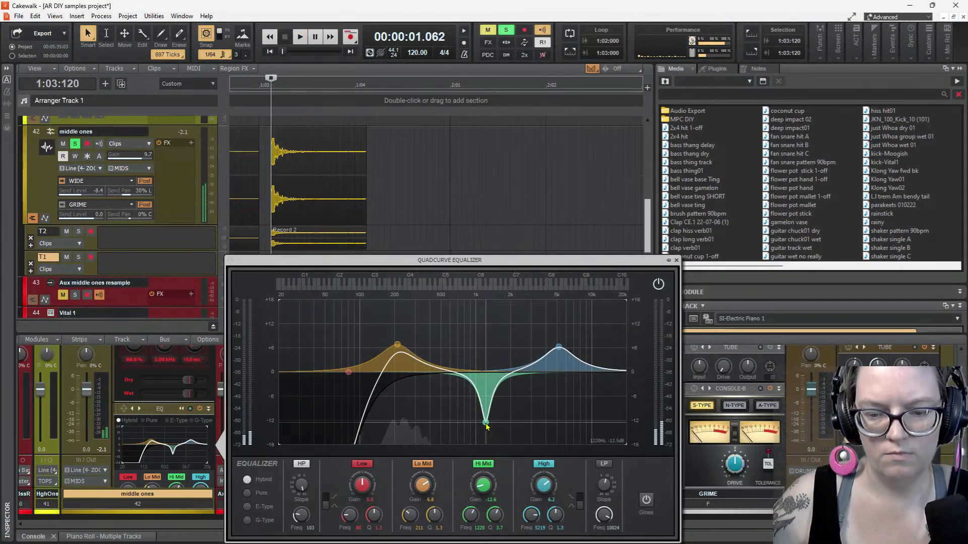
{"action": "double_click", "coordinate": [486, 427]}
{"action": "key", "text": "space"}
{"action": "key", "text": "space"}
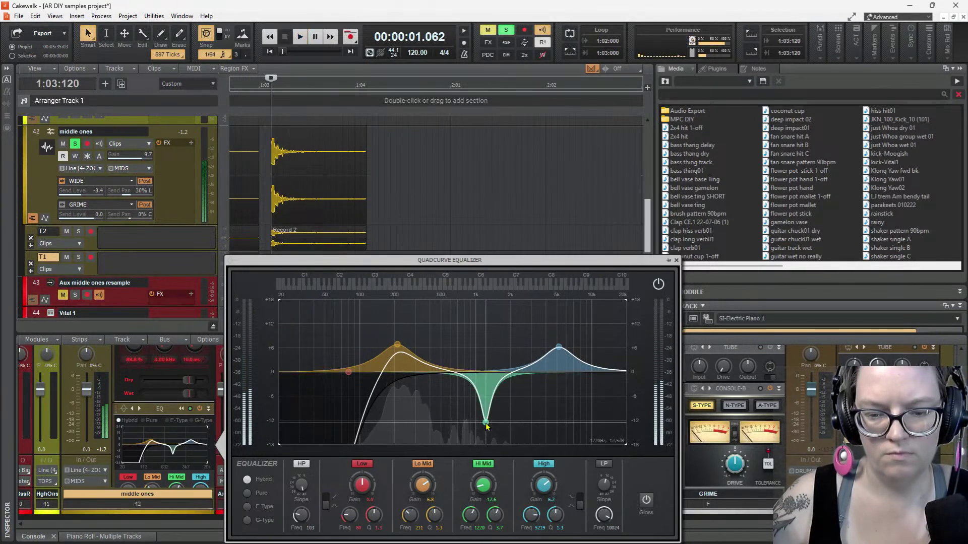
{"action": "key", "text": "space"}
{"action": "key", "text": "space"}
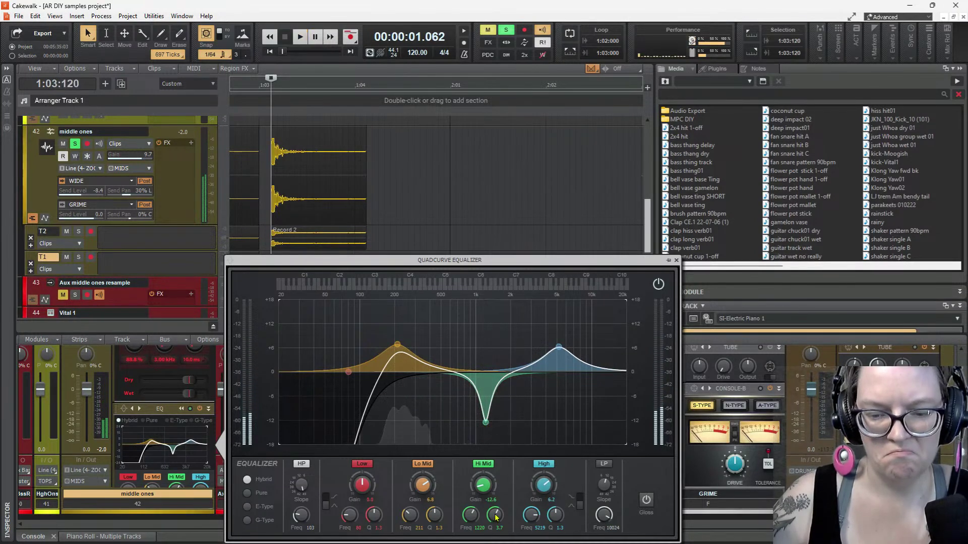
Widen the Hi Mid cut to a Q of 1.0 and set it to -13.9 dB at 1207 Hz, auditioning the clip before closing the equalizer
{"action": "scroll", "coordinate": [495, 516], "scroll_direction": "down", "scroll_amount": 1}
{"action": "key", "text": "space"}
{"action": "key", "text": "space"}
{"action": "key", "text": "space"}
{"action": "key", "text": "space"}
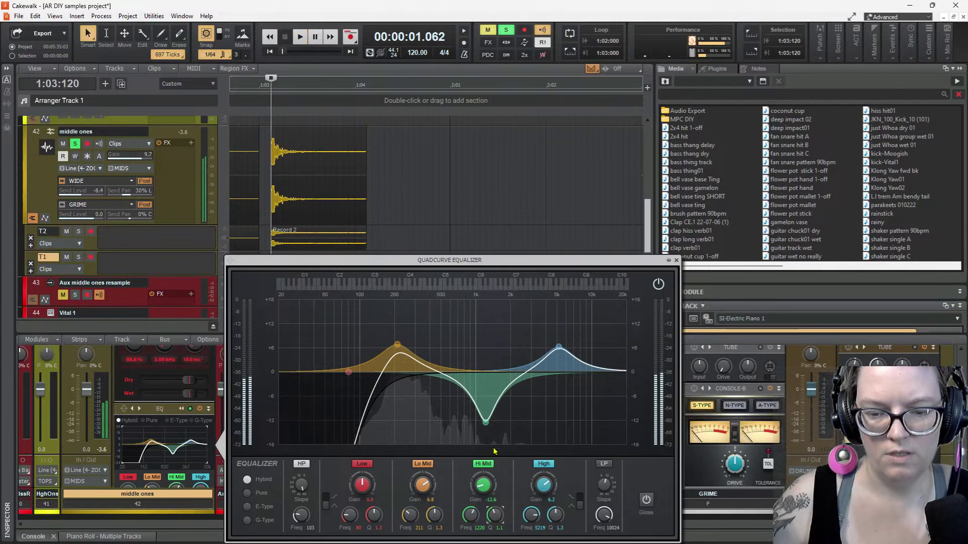
{"action": "left_click_drag", "start_coordinate": [485, 422], "coordinate": [485, 428]}
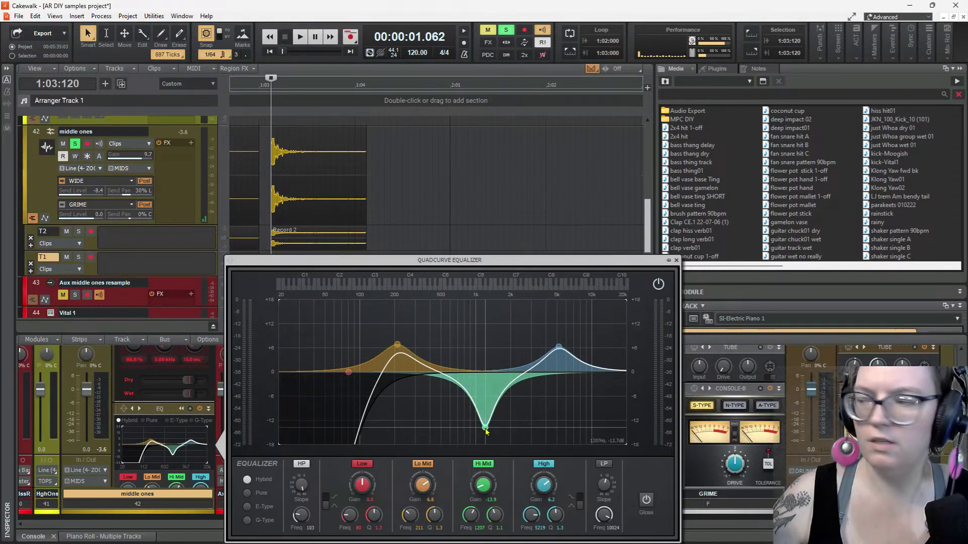
{"action": "scroll", "coordinate": [495, 514], "scroll_direction": "down", "scroll_amount": 1}
{"action": "key", "text": "space"}
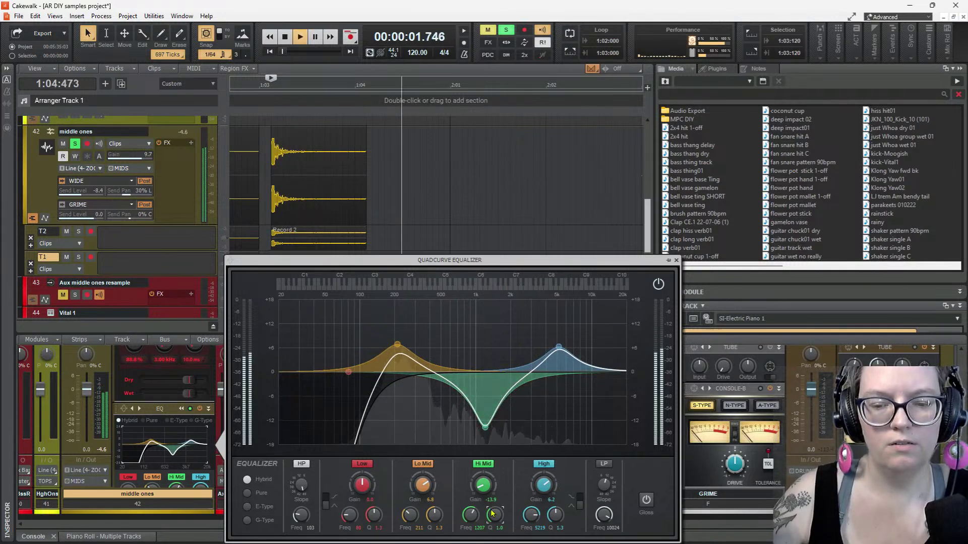
{"action": "key", "text": "space"}
{"action": "key", "text": "space"}
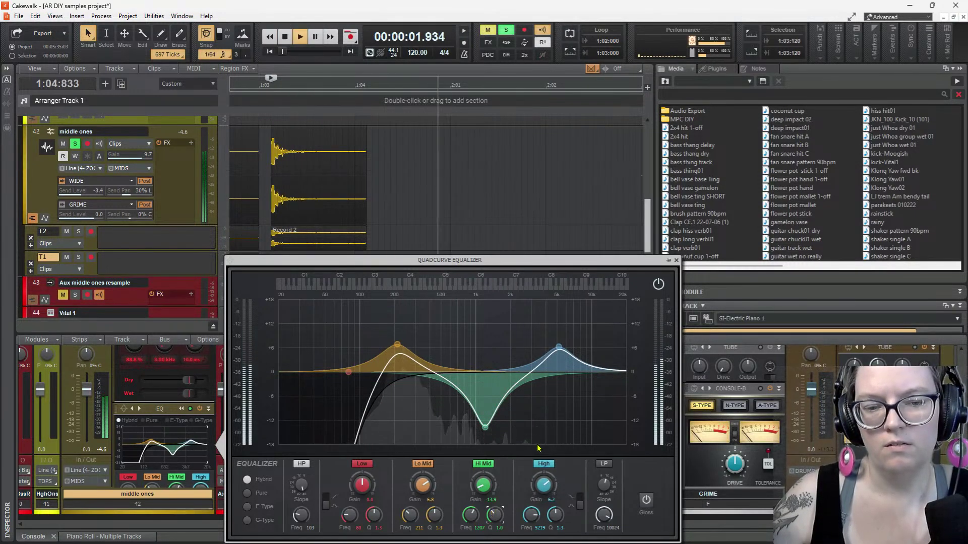
{"action": "key", "text": "space"}
{"action": "left_click", "coordinate": [676, 261]}
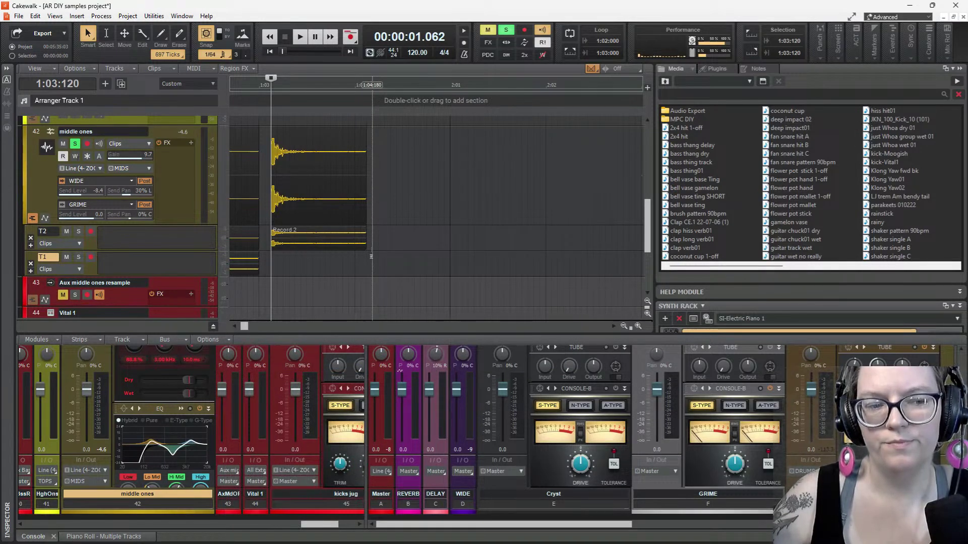
Arm the Aux middle ones resample track and record the equalized Record 2 clip onto it from 1:03:120
{"action": "key", "text": "space"}
{"action": "key", "text": "space"}
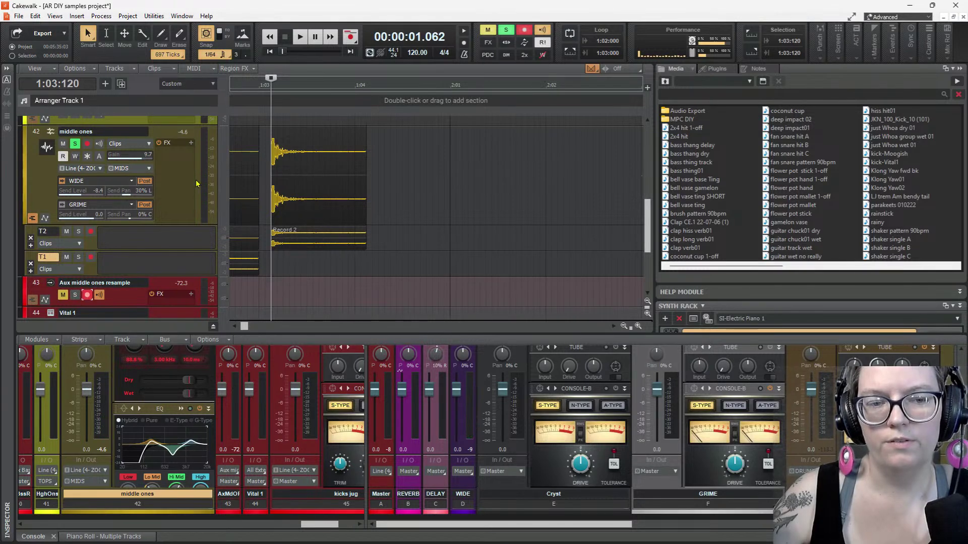
{"action": "left_click", "coordinate": [350, 37]}
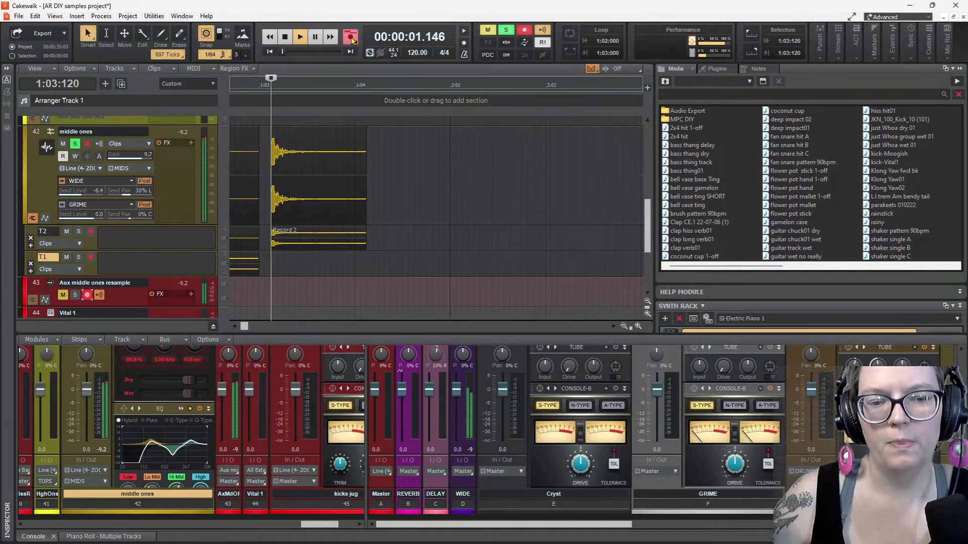
{"action": "key", "text": "space"}
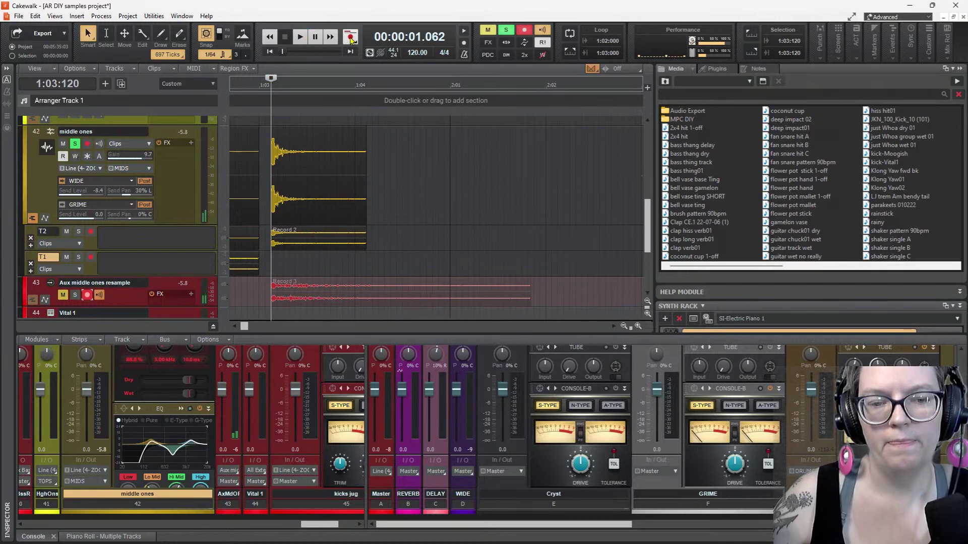
Move the newly recorded clip onto the middle ones track at 1:04:240 and audition it from its start
{"action": "left_click_drag", "start_coordinate": [309, 290], "coordinate": [412, 240]}
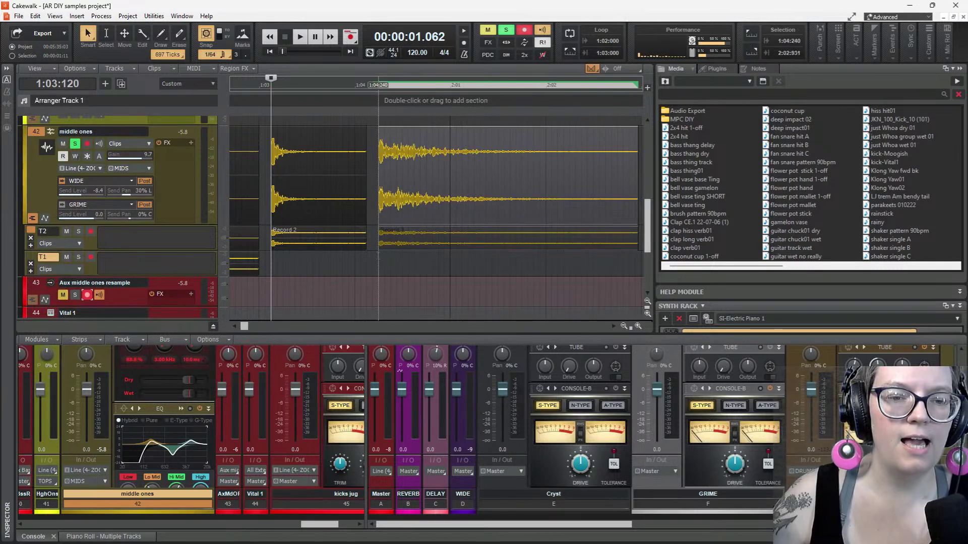
{"action": "left_click", "coordinate": [380, 259]}
{"action": "key", "text": "space"}
{"action": "key", "text": "space"}
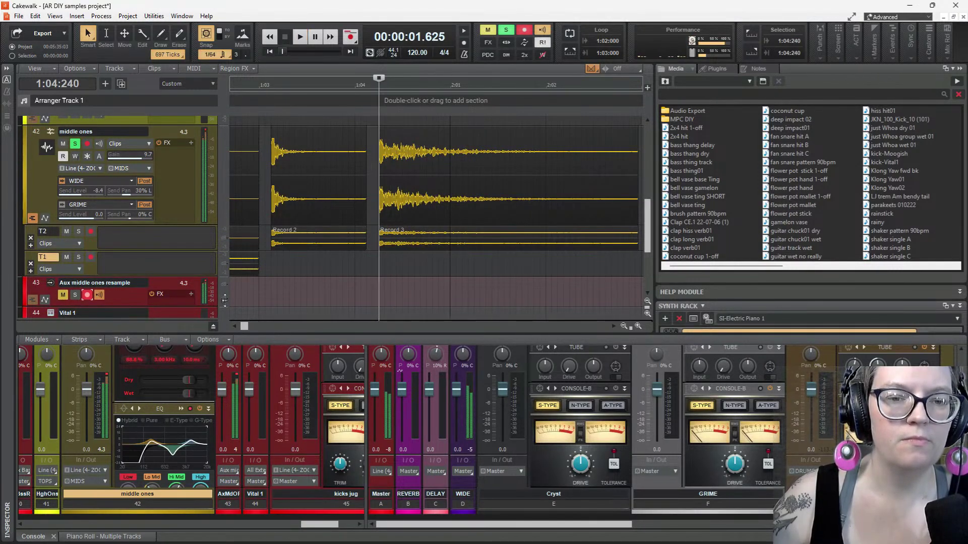
{"action": "key", "text": "space"}
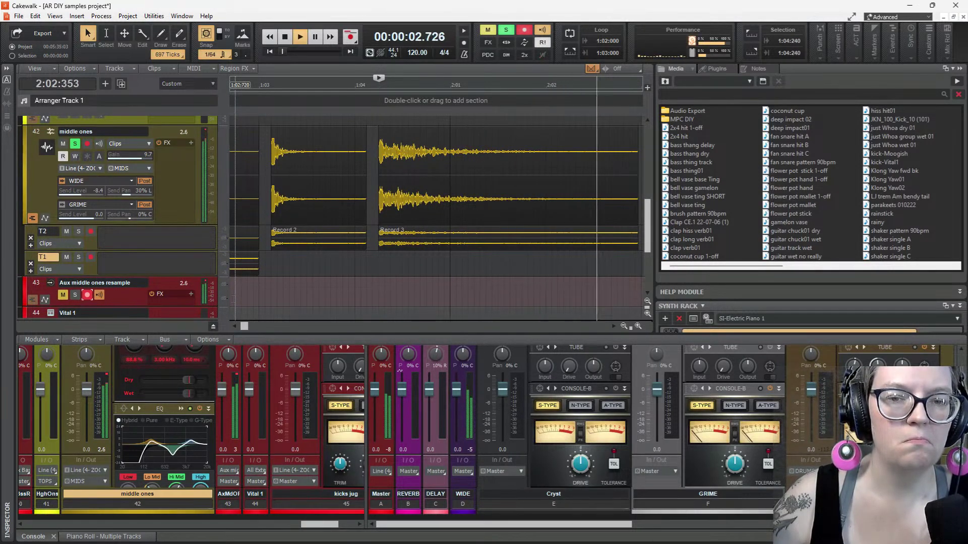
{"action": "key", "text": "space"}
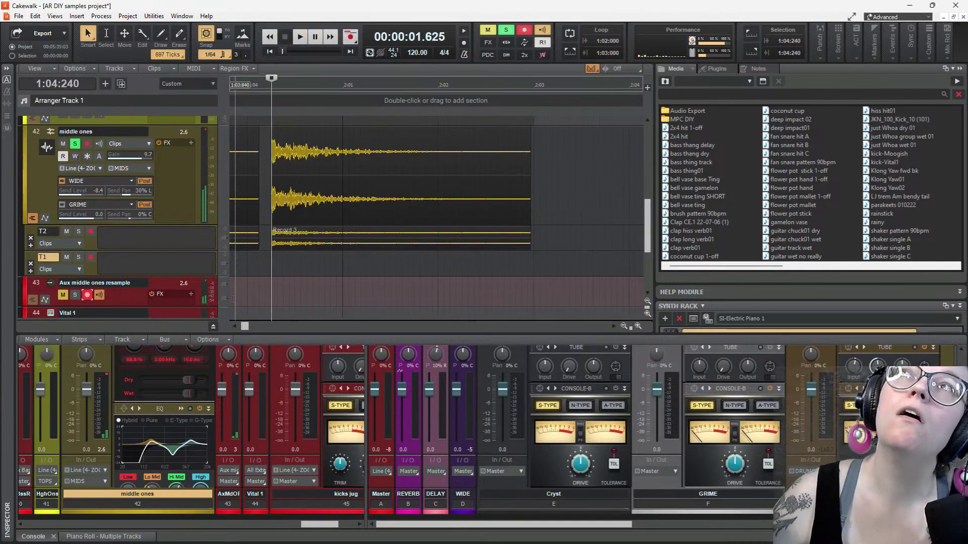
{"action": "key", "text": "space"}
{"action": "key", "text": "space"}
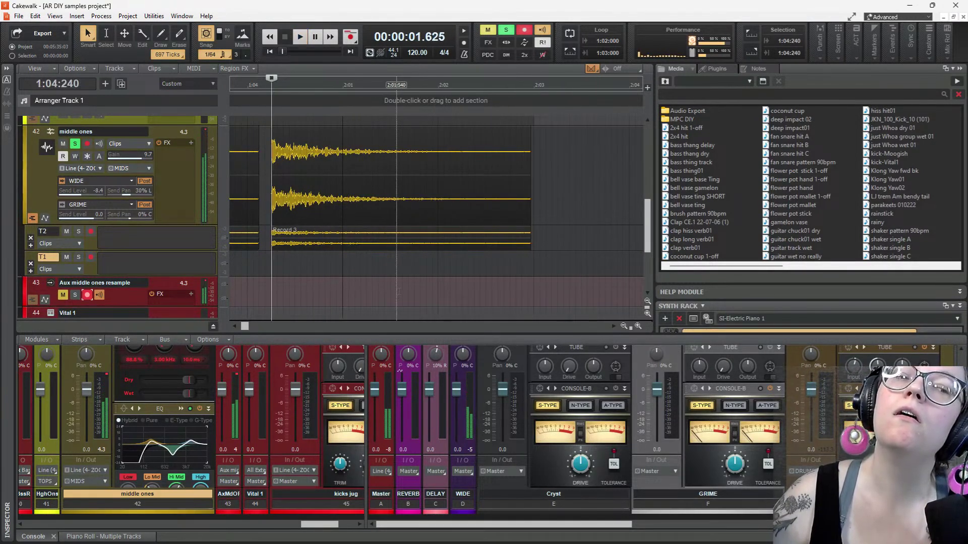
Compare the Record 2 clip at 1:03:120 by ear with the Record 3 clip at 1:04:240
{"action": "scroll", "coordinate": [385, 258], "scroll_direction": "left", "scroll_amount": 3}
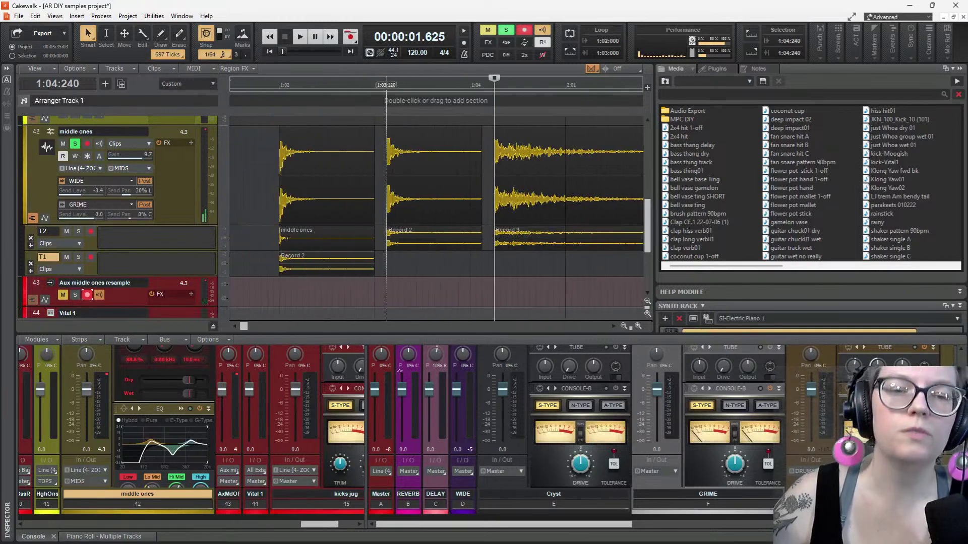
{"action": "left_click", "coordinate": [385, 264]}
{"action": "key", "text": "space"}
{"action": "key", "text": "space"}
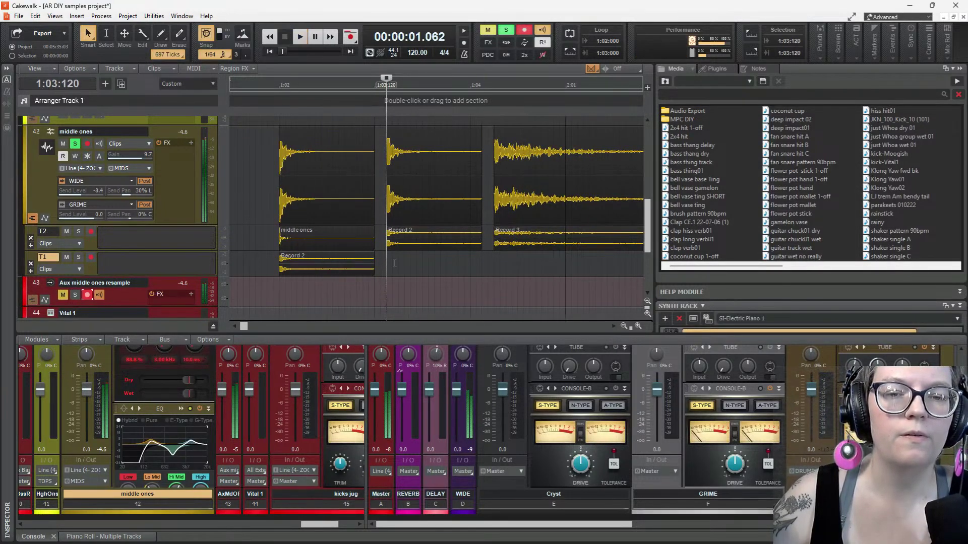
{"action": "left_click", "coordinate": [494, 262]}
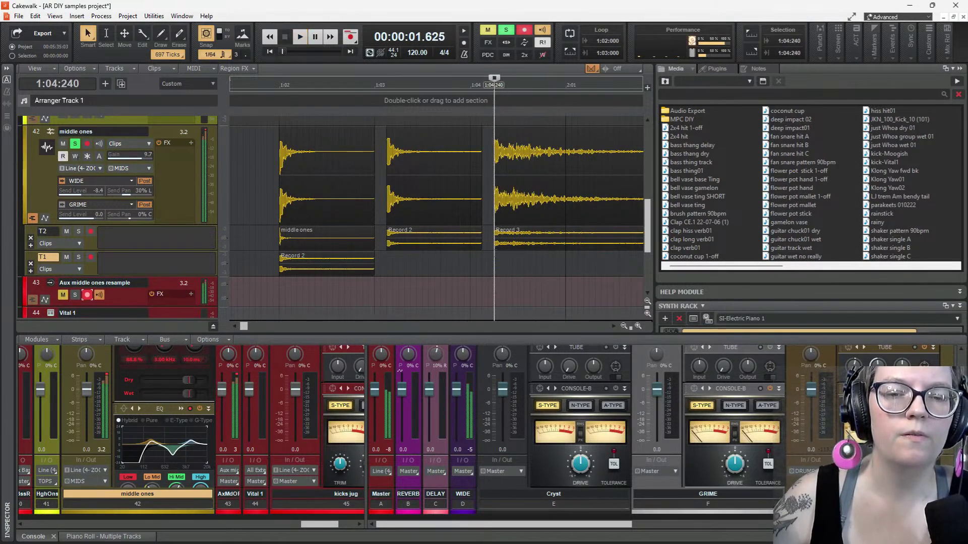
Collapse the take lanes of middle ones, time-stretch the Record 3 clip down to end at 2:01:000, and audition it
{"action": "scroll", "coordinate": [491, 174], "scroll_direction": "right", "scroll_amount": 5}
{"action": "left_click", "coordinate": [491, 174]}
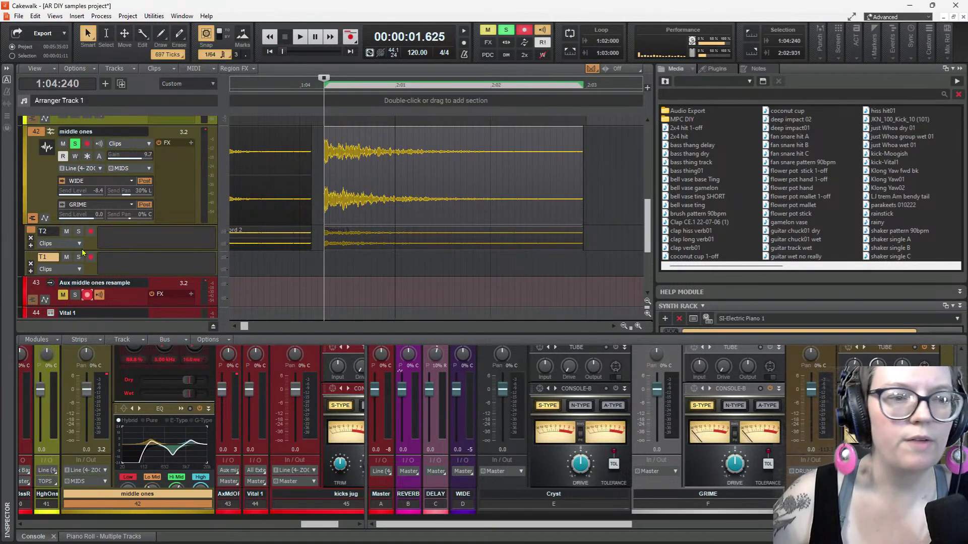
{"action": "left_click", "coordinate": [33, 219]}
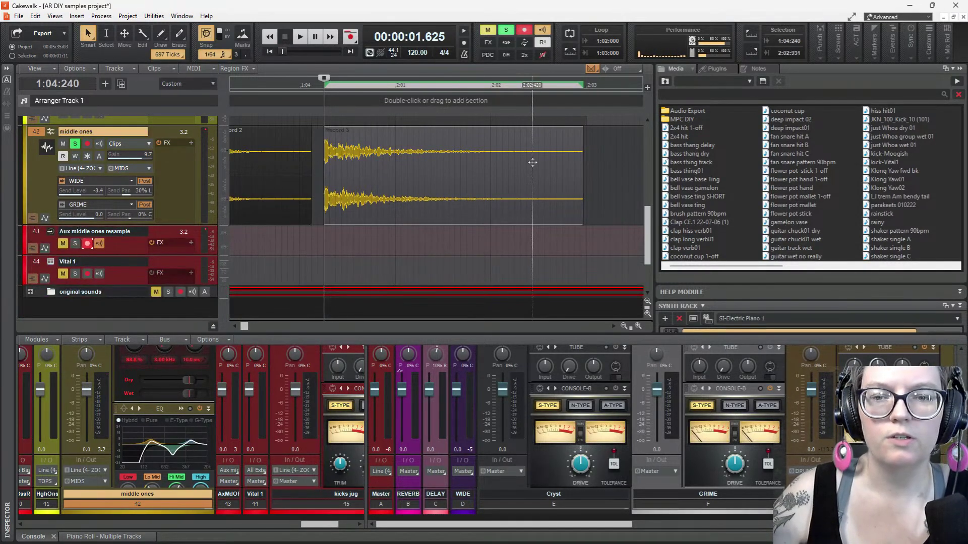
{"action": "left_click_drag", "start_coordinate": [582, 178], "coordinate": [395, 184]}
{"action": "key", "text": "space"}
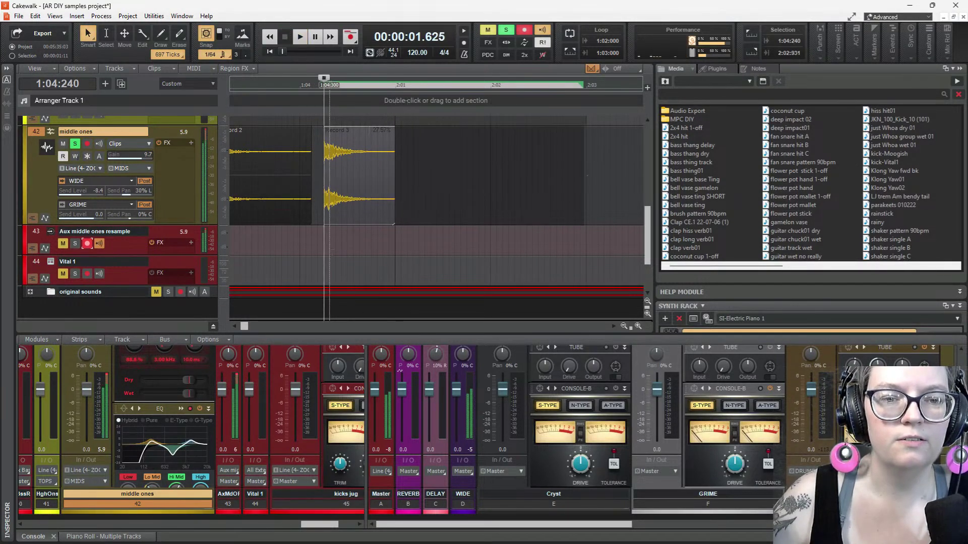
{"action": "key", "text": "space"}
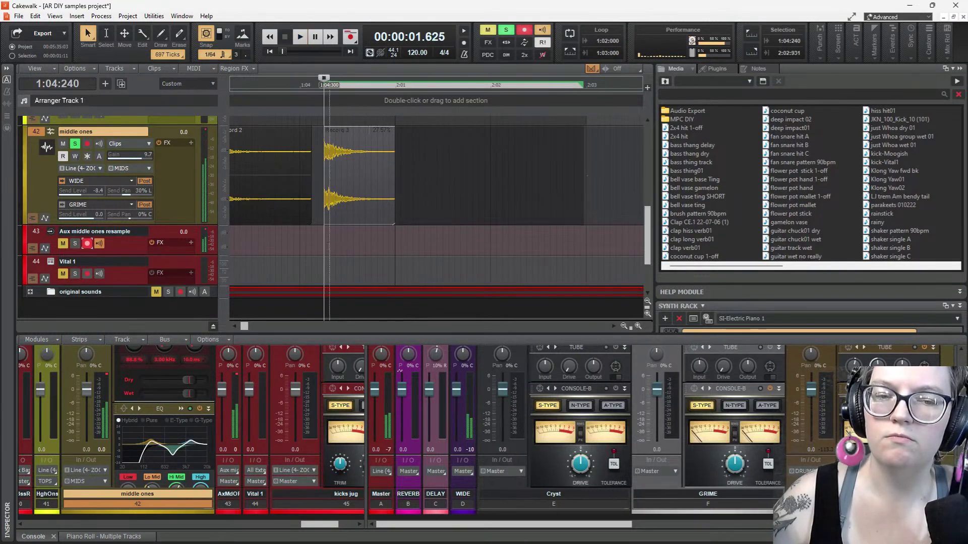
Audition the shortened Record 3 clip repeatedly, starting playback slightly before it at 1:04:180
{"action": "left_click", "coordinate": [326, 243]}
{"action": "left_click", "coordinate": [318, 243]}
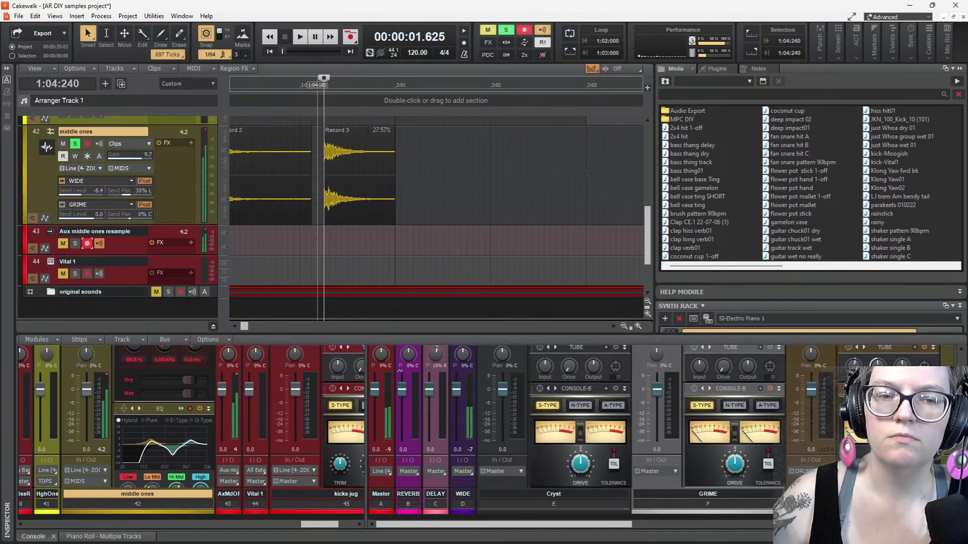
{"action": "key", "text": "space"}
{"action": "key", "text": "space"}
{"action": "key", "text": "space"}
{"action": "key", "text": "space"}
{"action": "key", "text": "space"}
{"action": "key", "text": "space"}
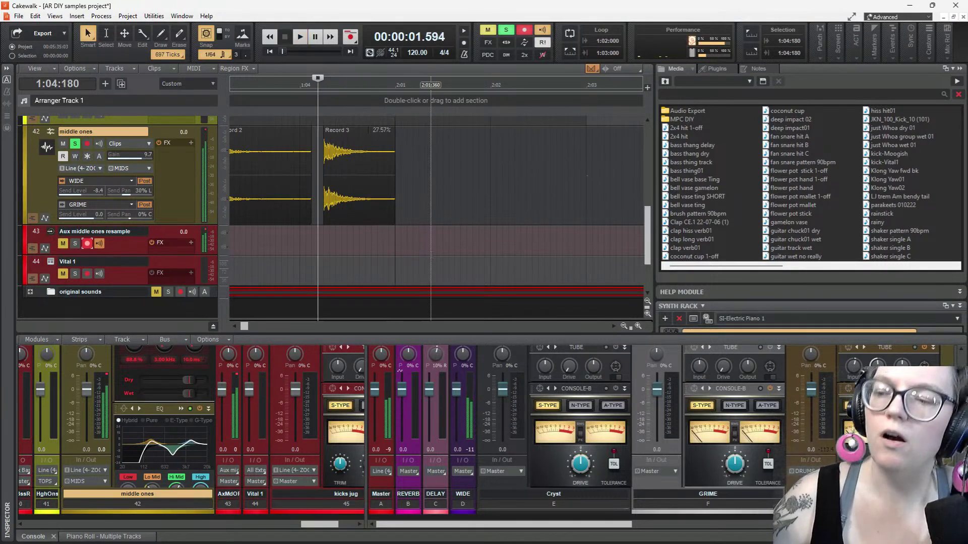
{"action": "key", "text": "space"}
{"action": "key", "text": "space"}
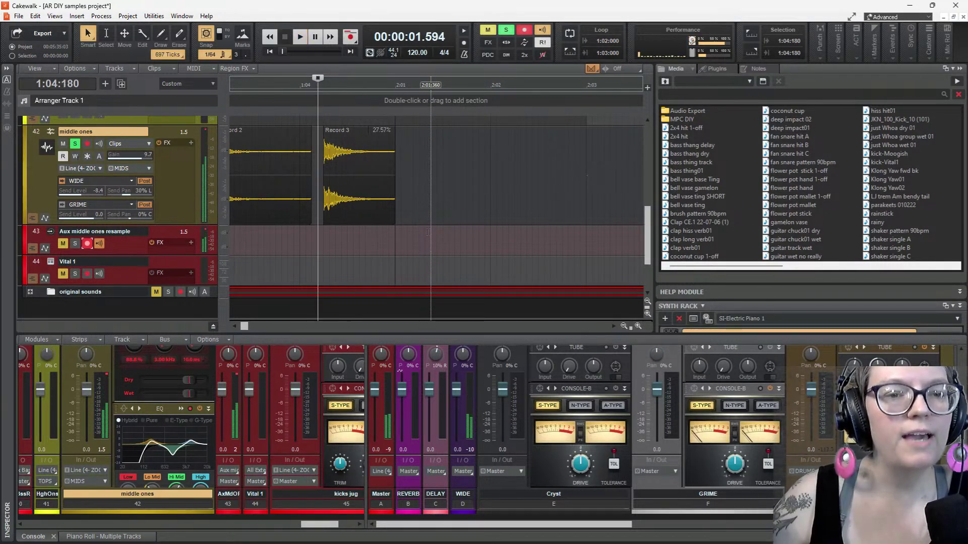
Move the shortened Record 3 clip to 2:01:000 and record its playback onto the Aux middle ones resample track
{"action": "left_click_drag", "start_coordinate": [358, 179], "coordinate": [430, 179]}
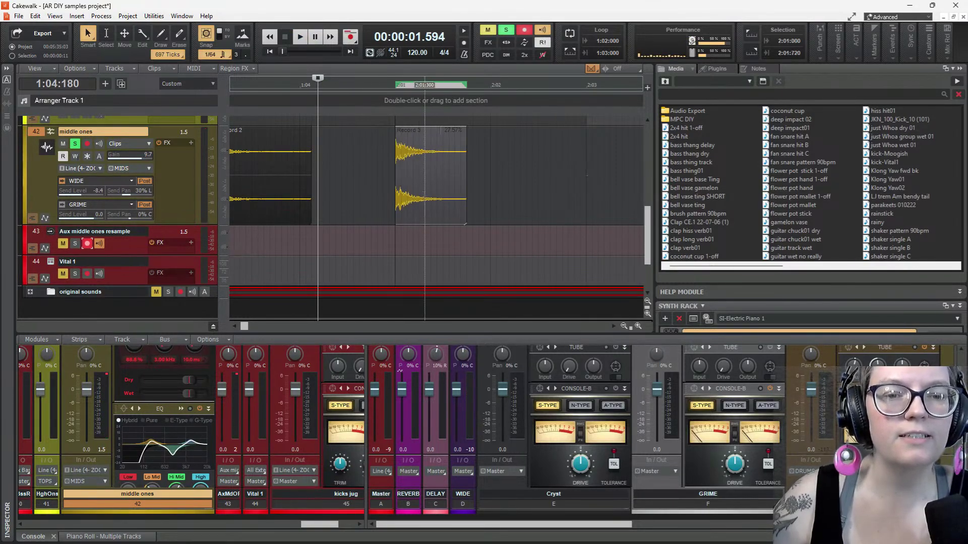
{"action": "left_click", "coordinate": [397, 237]}
{"action": "key", "text": "space"}
{"action": "key", "text": "space"}
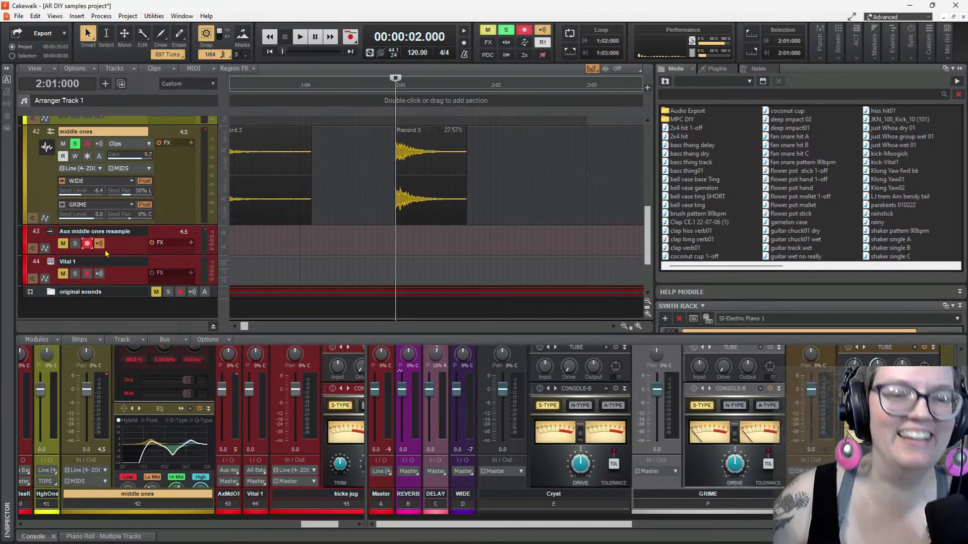
{"action": "left_click", "coordinate": [350, 38]}
{"action": "key", "text": "space"}
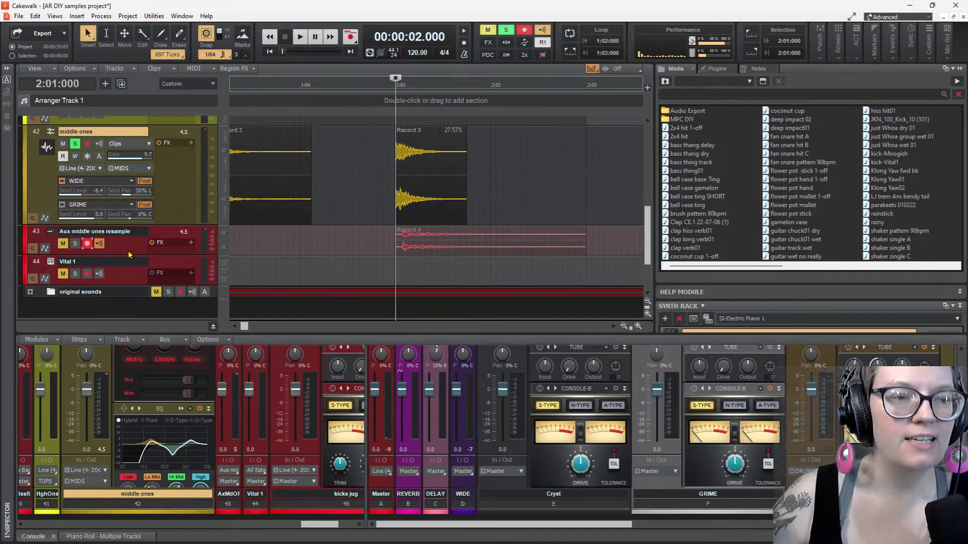
Insert a new audio track below the original sounds folder and move the Record 4 clip onto it at 1:04:900
{"action": "right_click", "coordinate": [100, 308]}
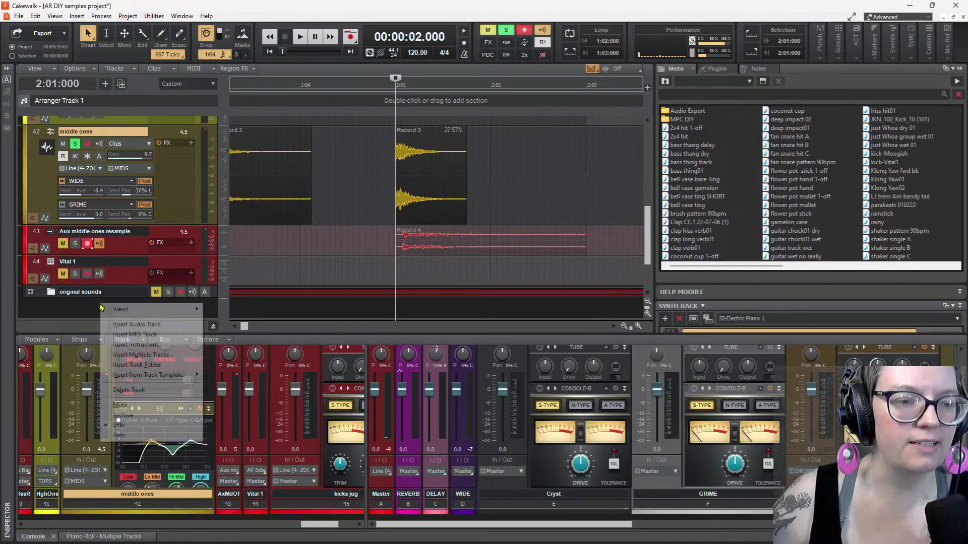
{"action": "left_click", "coordinate": [136, 325]}
{"action": "left_click_drag", "start_coordinate": [439, 153], "coordinate": [433, 261]}
Solo the new audio track instead of middle ones and audition the Record 4 clip
{"action": "left_click", "coordinate": [76, 237]}
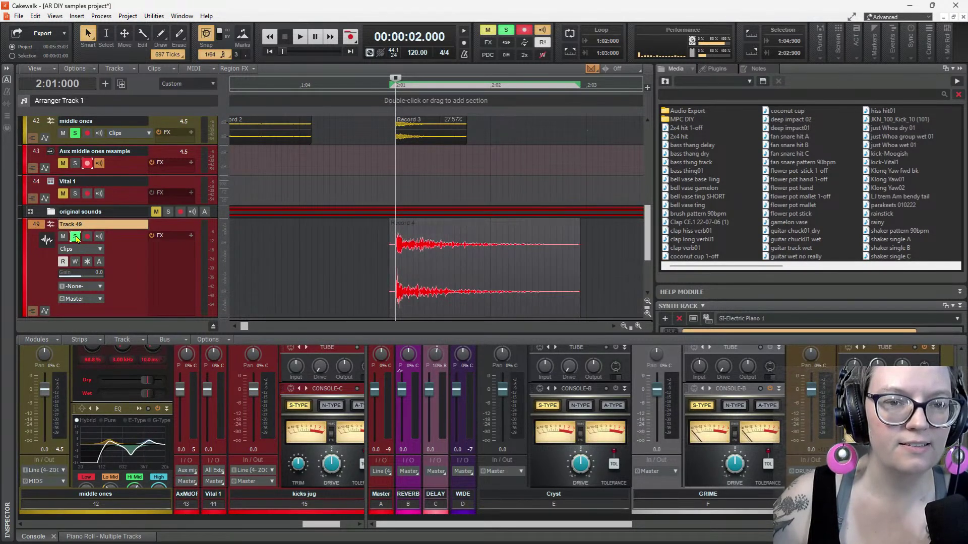
{"action": "key", "text": "space"}
{"action": "left_click", "coordinate": [73, 134]}
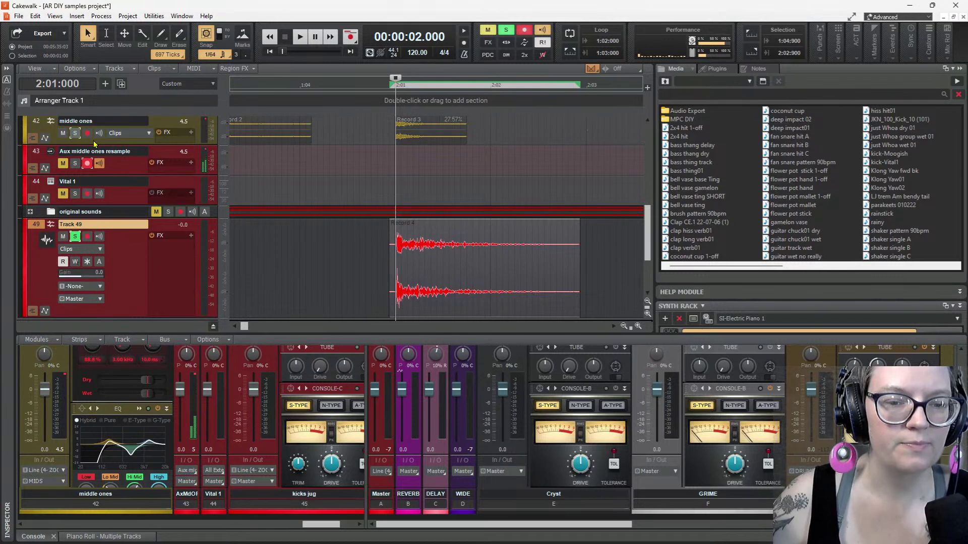
{"action": "key", "text": "space"}
{"action": "key", "text": "space"}
{"action": "key", "text": "space"}
{"action": "key", "text": "space"}
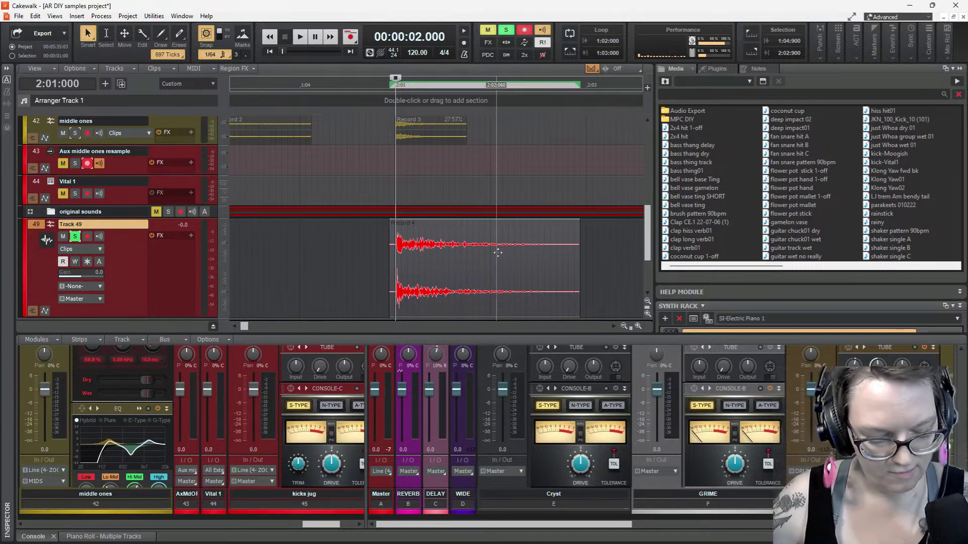
Time-stretch the Record 4 clip to 53.12% so it ends at 2:02:000, and audition it from 1:04:840
{"action": "left_click_drag", "start_coordinate": [579, 269], "coordinate": [490, 266]}
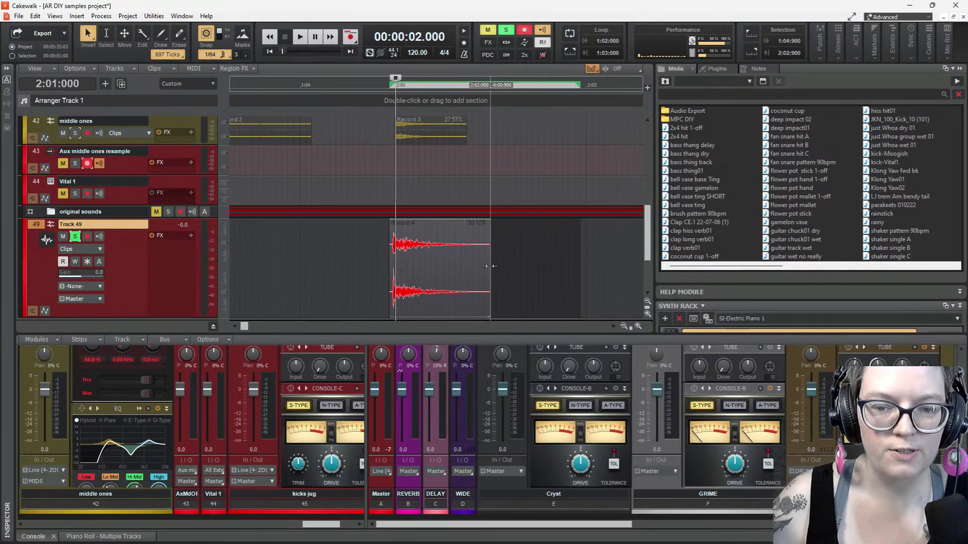
{"action": "key", "text": "space"}
{"action": "key", "text": "space"}
{"action": "left_click", "coordinate": [384, 275]}
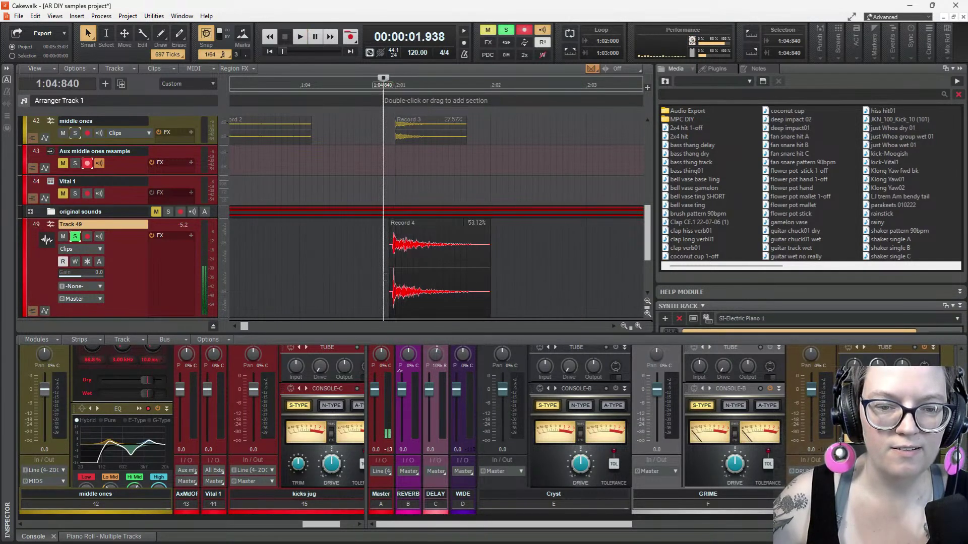
{"action": "key", "text": "space"}
{"action": "key", "text": "space"}
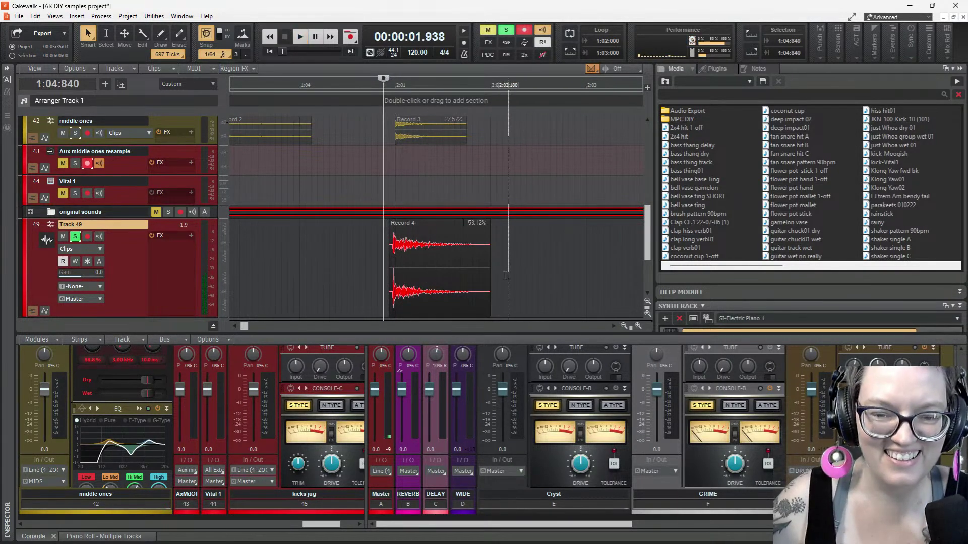
Set the Record 4 clip's time-stretch to 84.37% by lengthening its end, and audition it repeatedly from 1:04:840
{"action": "left_click_drag", "start_coordinate": [487, 261], "coordinate": [550, 267]}
{"action": "key", "text": "space"}
{"action": "key", "text": "space"}
{"action": "key", "text": "space"}
{"action": "key", "text": "space"}
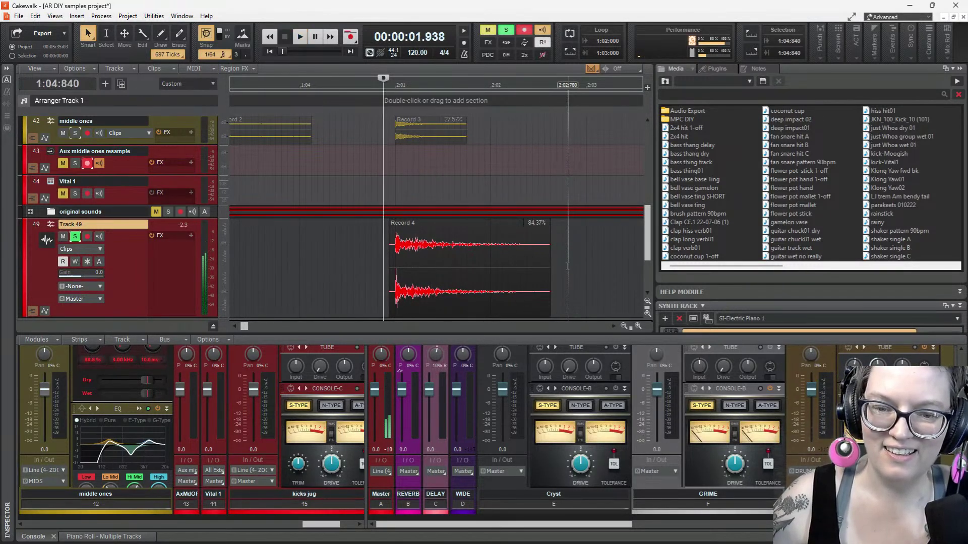
{"action": "key", "text": "space"}
{"action": "key", "text": "space"}
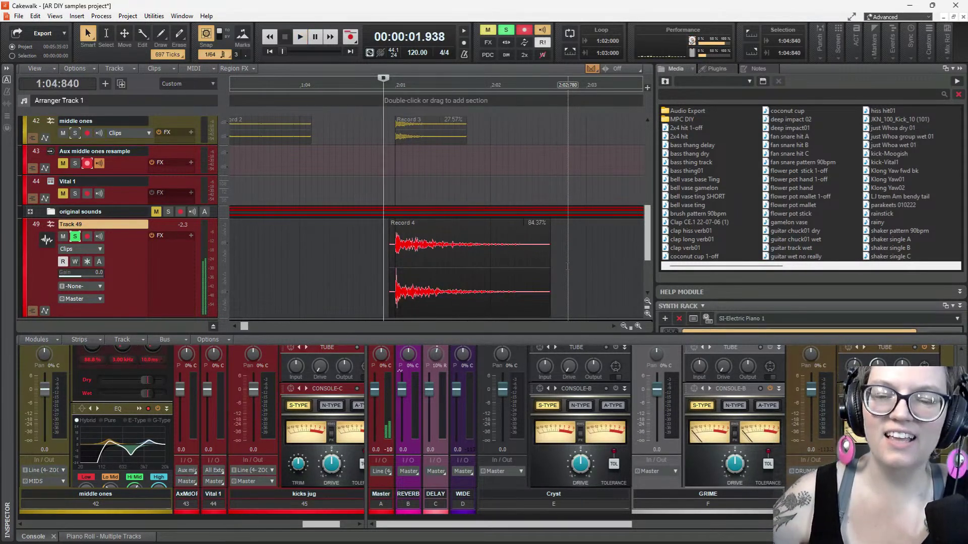
{"action": "key", "text": "space"}
{"action": "key", "text": "space"}
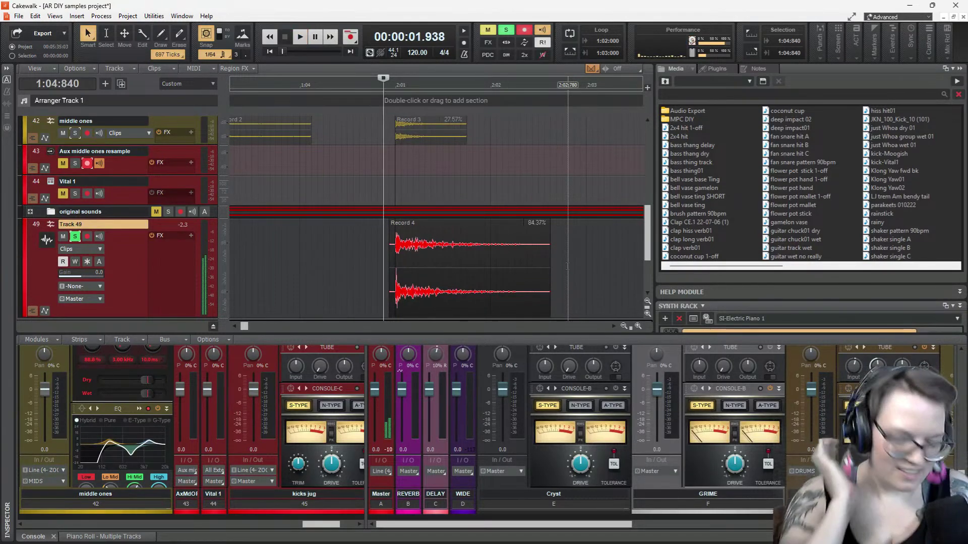
{"action": "key", "text": "space"}
{"action": "key", "text": "space"}
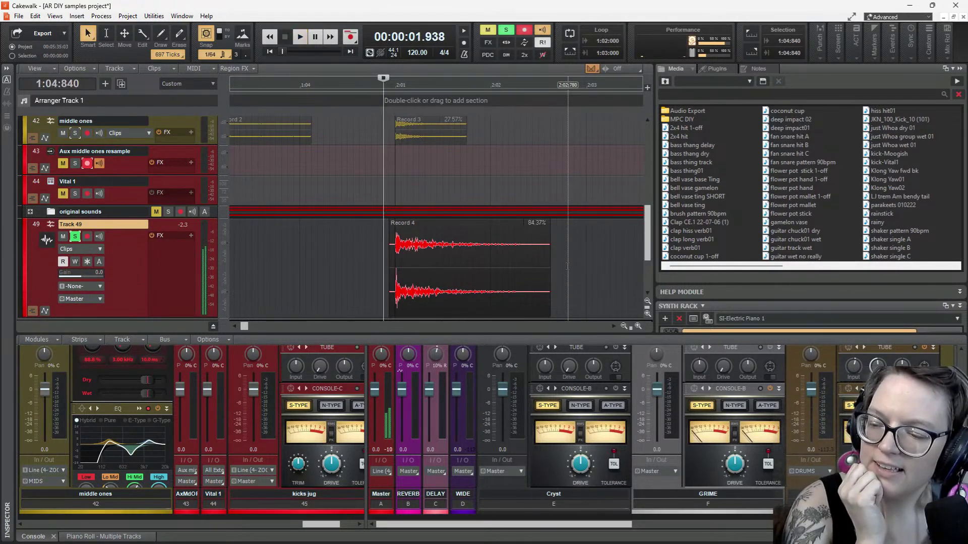
{"action": "key", "text": "space"}
{"action": "key", "text": "space"}
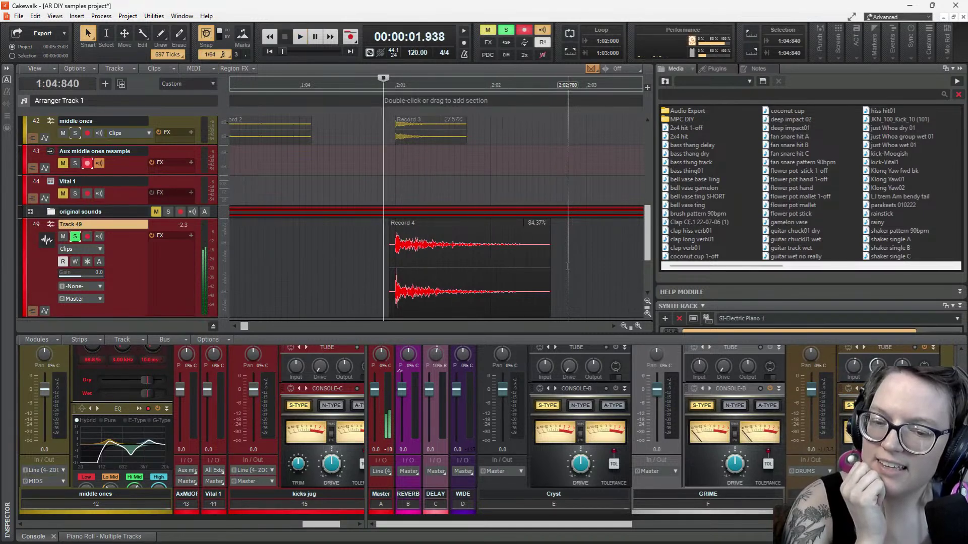
{"action": "key", "text": "space"}
{"action": "key", "text": "space"}
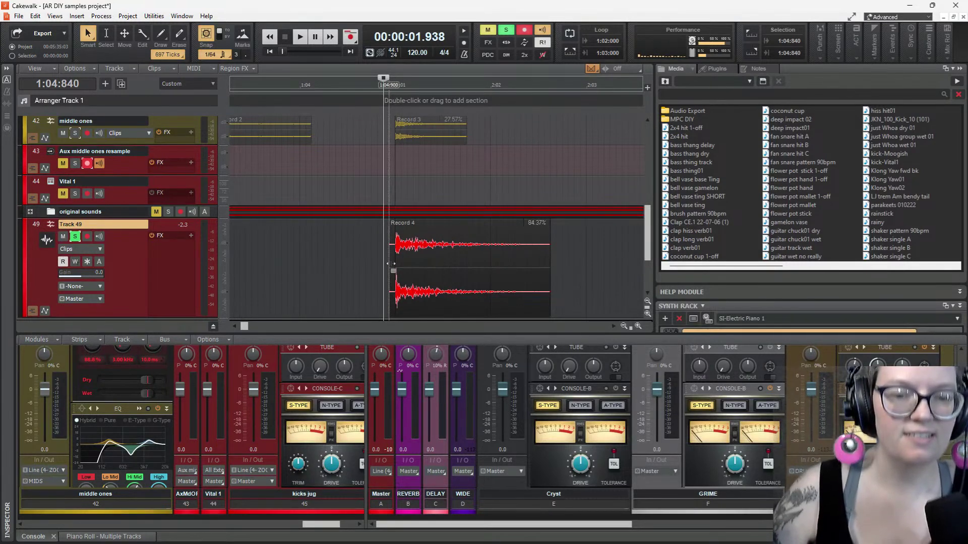
Trim the silent start of the Record 4 clip to 2:01:000 and play it back
{"action": "key", "text": "space"}
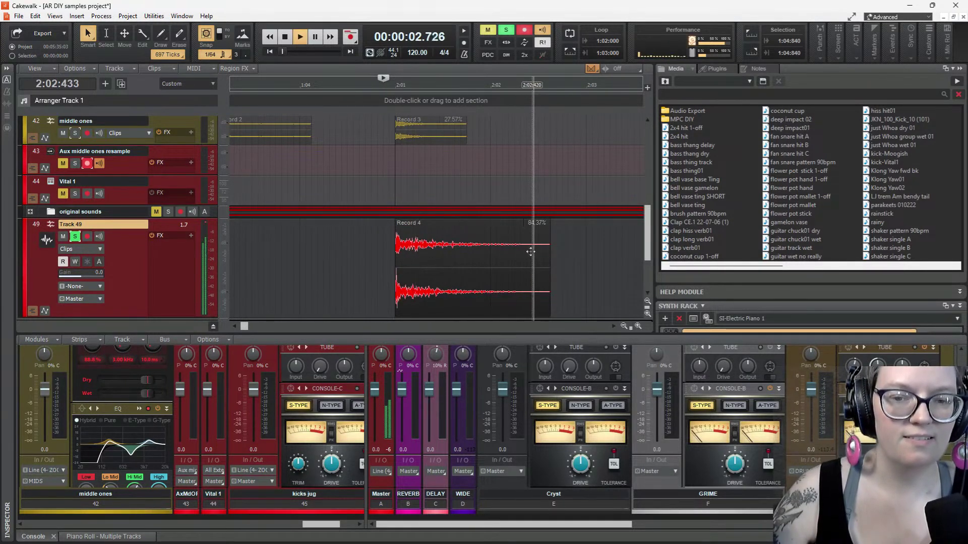
{"action": "key", "text": "space"}
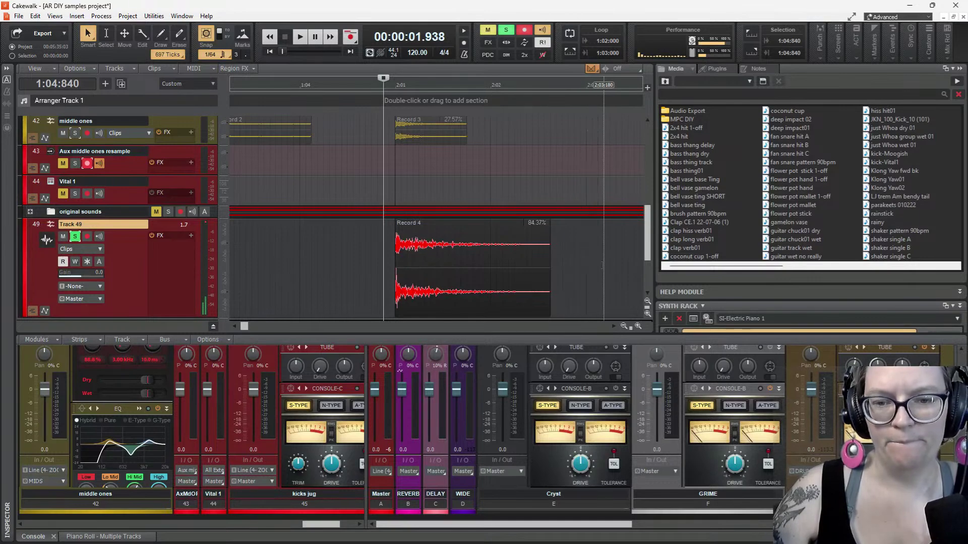
Open the Record 4 clip for loop construction and save it as a Wave file named "stick shot" in the DIY Samples folder
{"action": "double_click", "coordinate": [474, 233]}
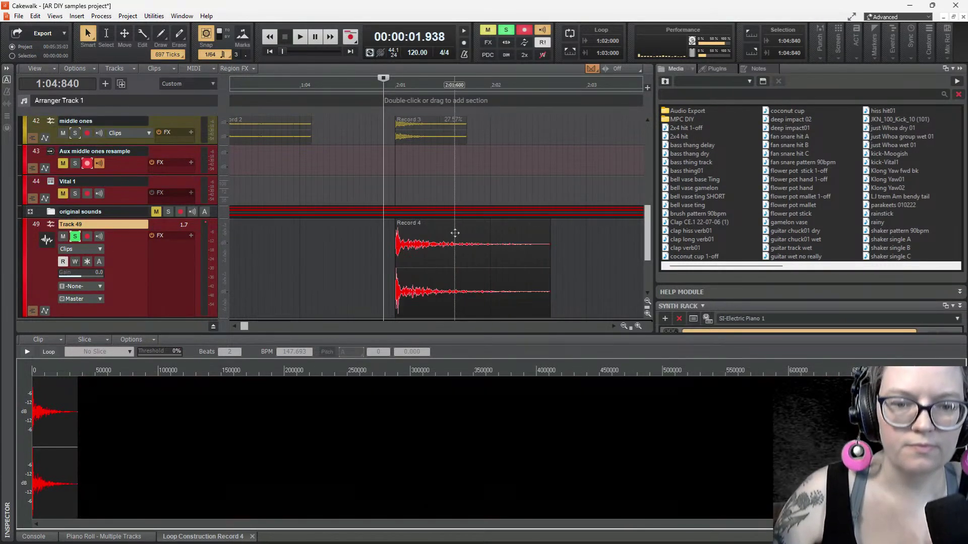
{"action": "left_click", "coordinate": [454, 233]}
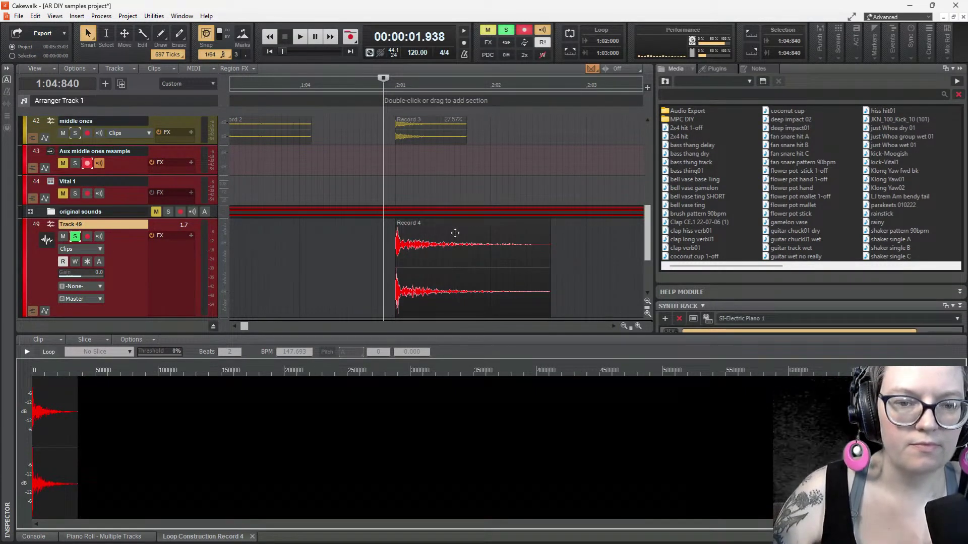
{"action": "left_click", "coordinate": [51, 342]}
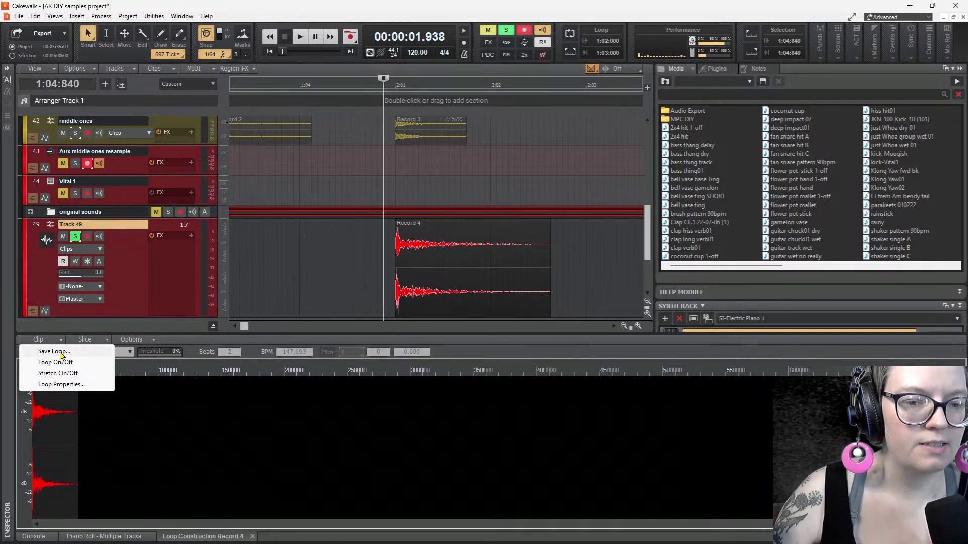
{"action": "left_click", "coordinate": [253, 536]}
{"action": "double_click", "coordinate": [431, 250]}
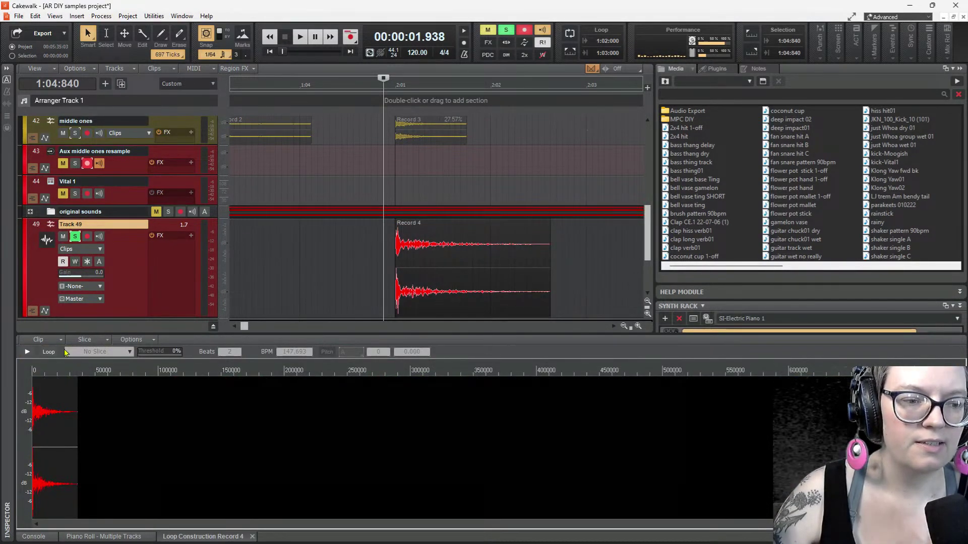
{"action": "left_click", "coordinate": [44, 340]}
{"action": "left_click", "coordinate": [54, 352]}
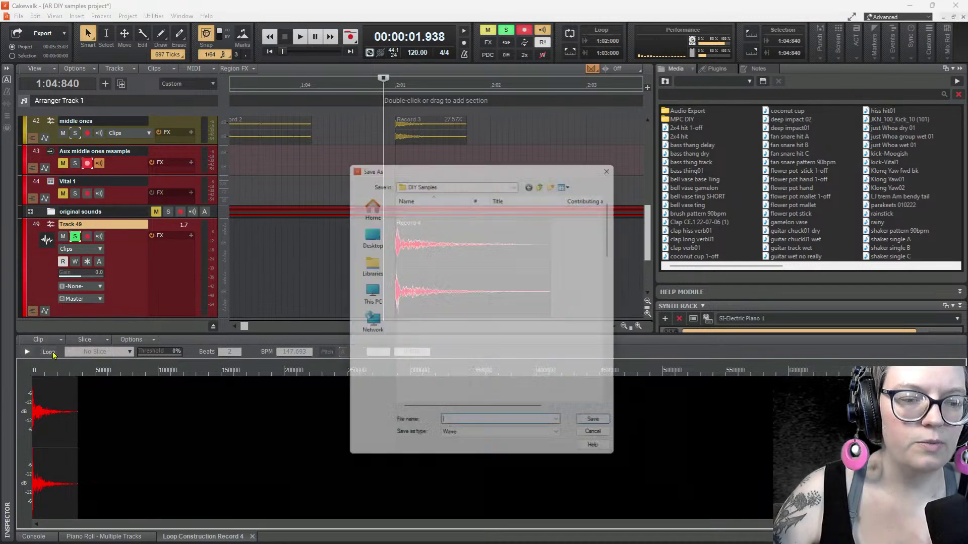
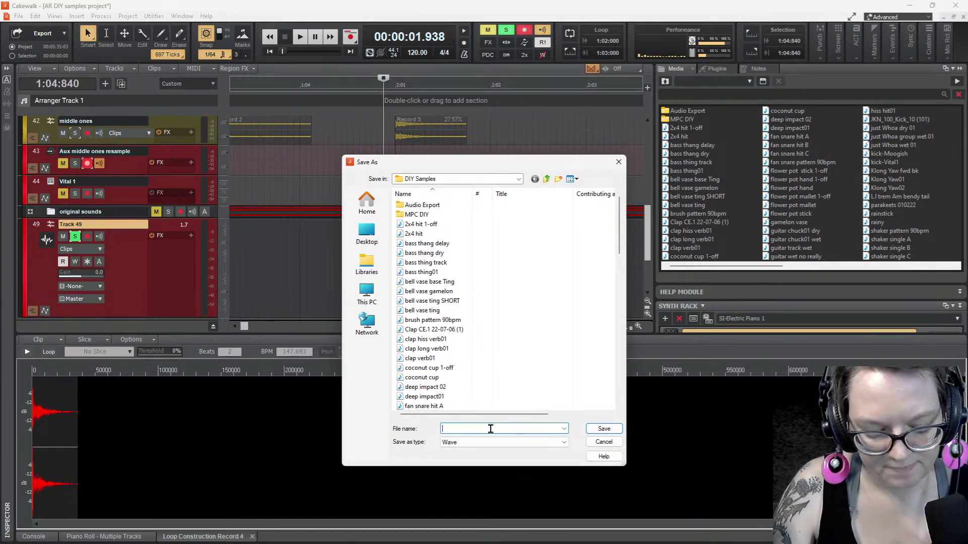
{"action": "type", "text": "stick"}
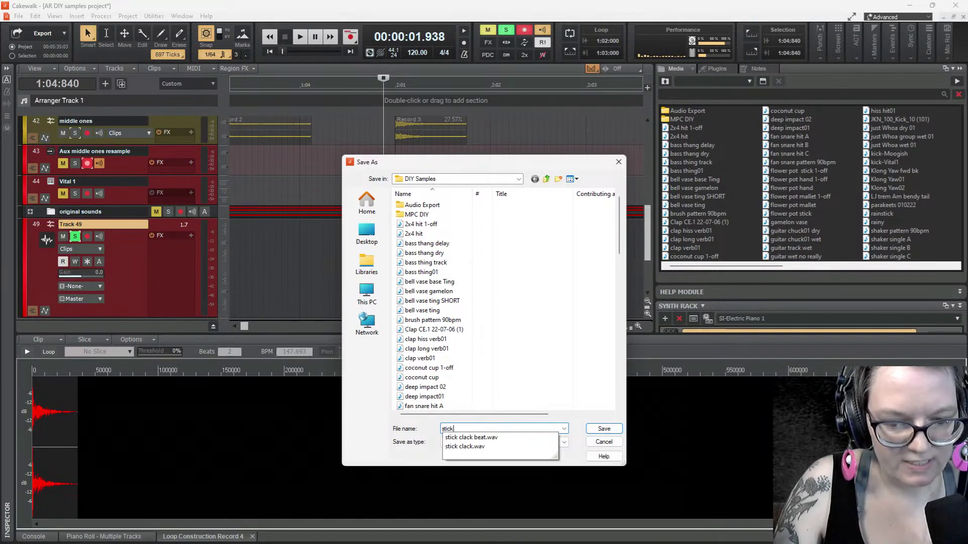
{"action": "type", "text": "shot"}
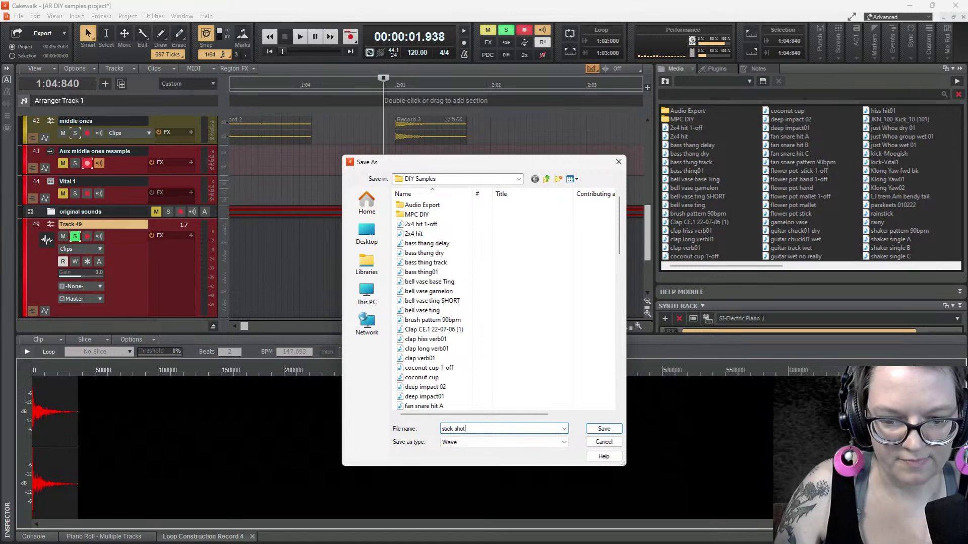
{"action": "left_click", "coordinate": [613, 428]}
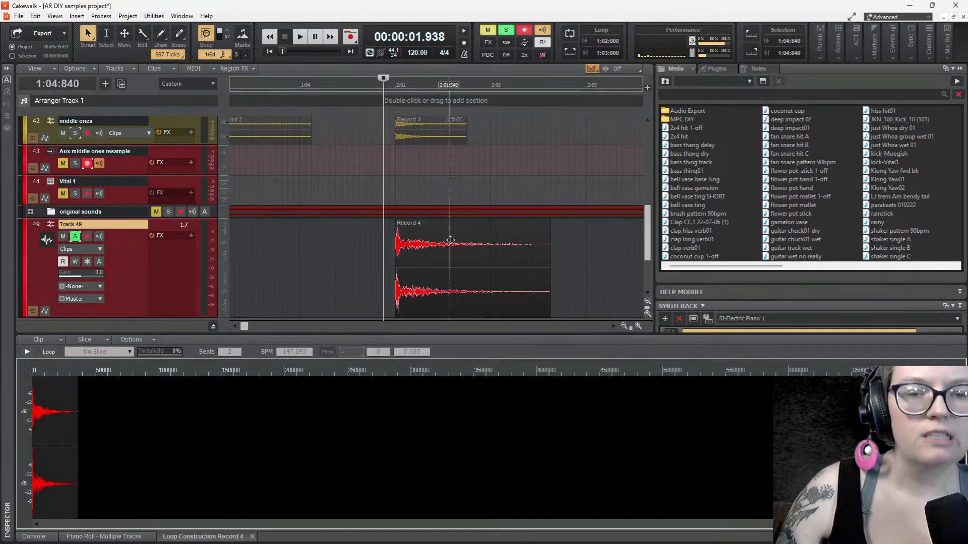
Move the Record 4 clip to 2:02:000 on the middle ones track and the Record 3 clip onto Track 49 at 2:01:000
{"action": "scroll", "coordinate": [446, 251], "scroll_direction": "up", "scroll_amount": 1}
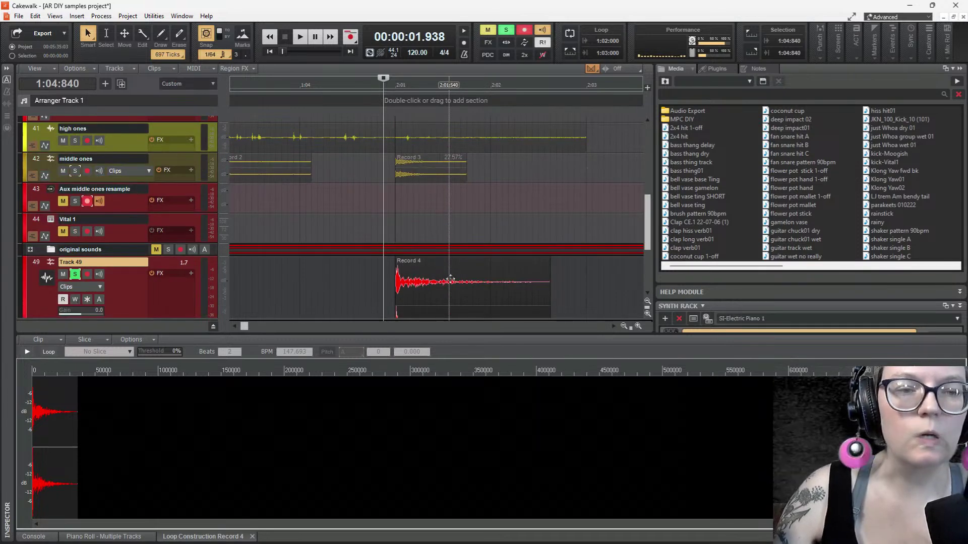
{"action": "left_click_drag", "start_coordinate": [450, 280], "coordinate": [539, 173]}
{"action": "left_click_drag", "start_coordinate": [432, 172], "coordinate": [431, 280]}
Audition the Record 3 clip on Track 49 repeatedly from 1:04:840
{"action": "key", "text": "space"}
{"action": "key", "text": "space"}
{"action": "key", "text": "space"}
{"action": "key", "text": "space"}
{"action": "key", "text": "space"}
{"action": "key", "text": "space"}
{"action": "key", "text": "space"}
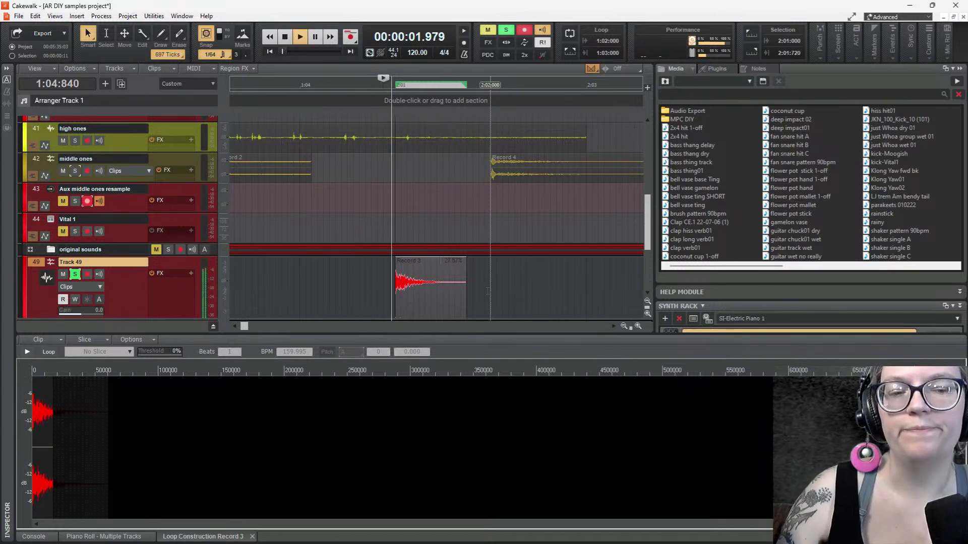
{"action": "key", "text": "space"}
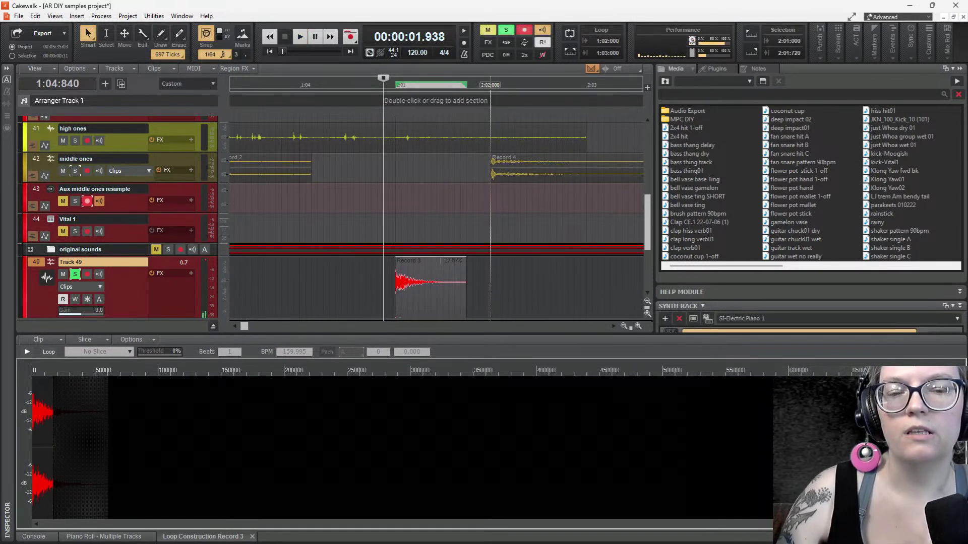
{"action": "key", "text": "space"}
{"action": "key", "text": "space"}
Return the Record 3 clip to the middle ones track at 2:01:000 and audition it with that track soloed
{"action": "left_click_drag", "start_coordinate": [433, 275], "coordinate": [428, 166]}
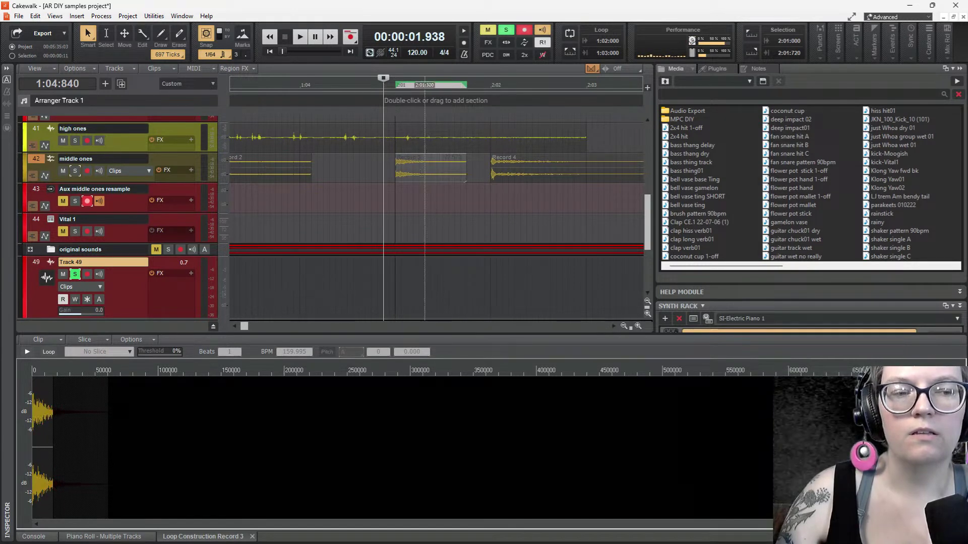
{"action": "left_click", "coordinate": [76, 171]}
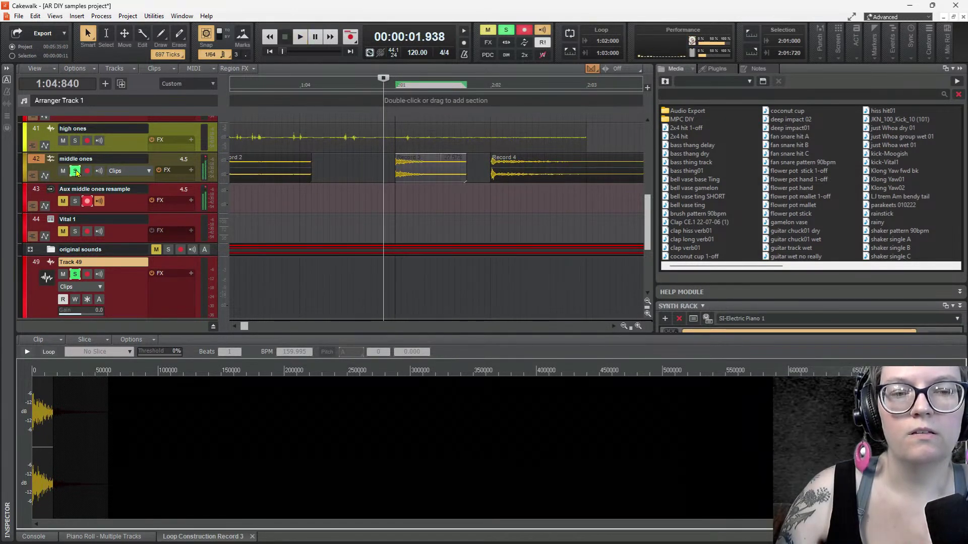
{"action": "key", "text": "space"}
{"action": "key", "text": "space"}
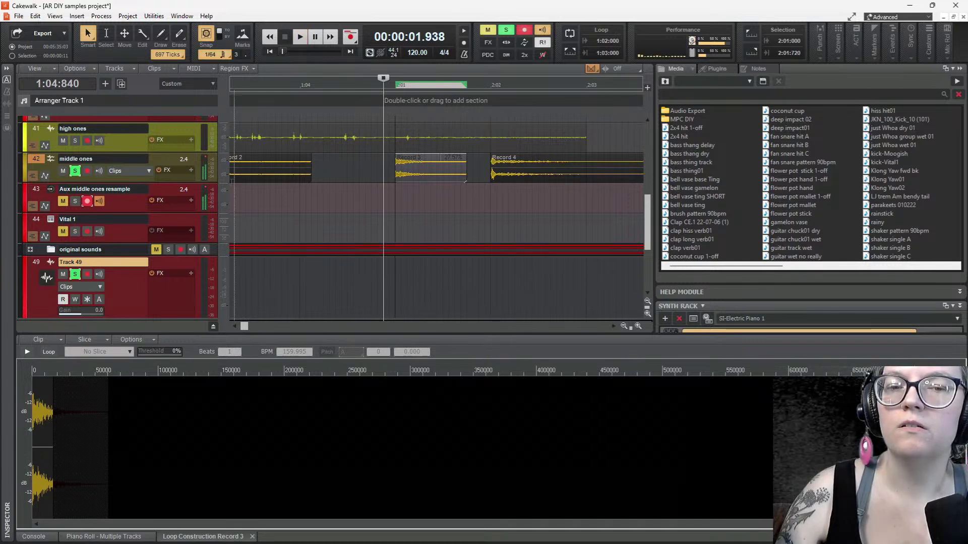
{"action": "key", "text": "space"}
{"action": "key", "text": "space"}
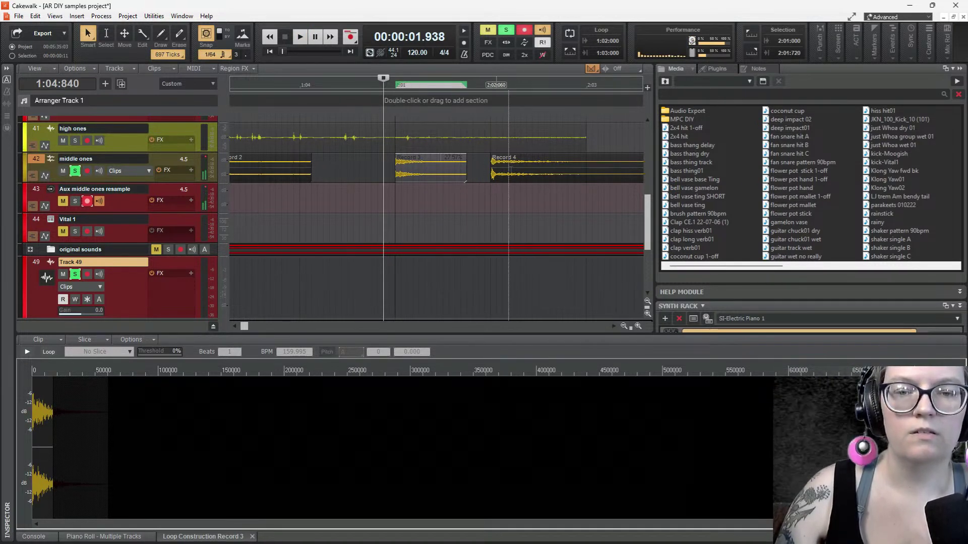
Mute the Record 4 clip on middle ones and record Record 3's playback onto the Aux middle ones resample track from 1:04:840
{"action": "left_click", "coordinate": [538, 158]}
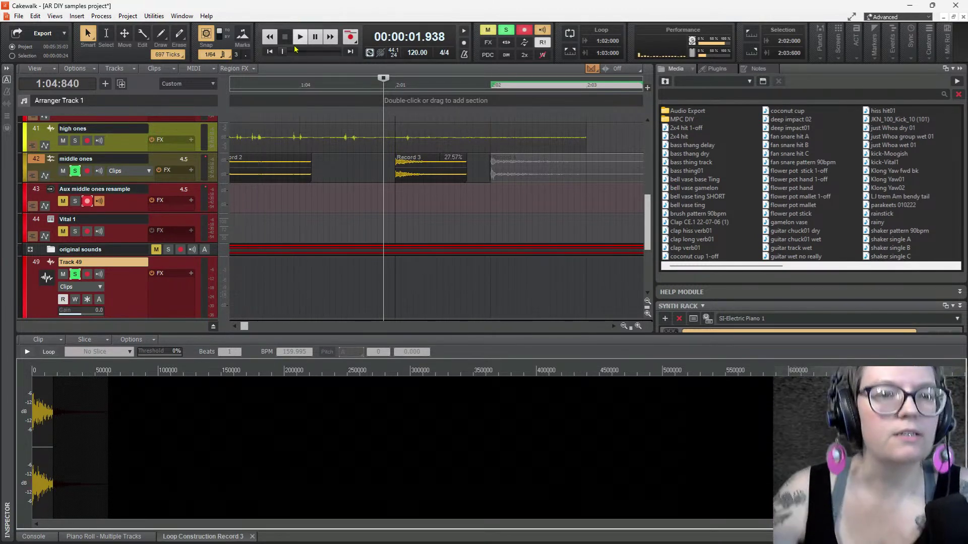
{"action": "left_click", "coordinate": [350, 37]}
{"action": "left_click", "coordinate": [351, 37]}
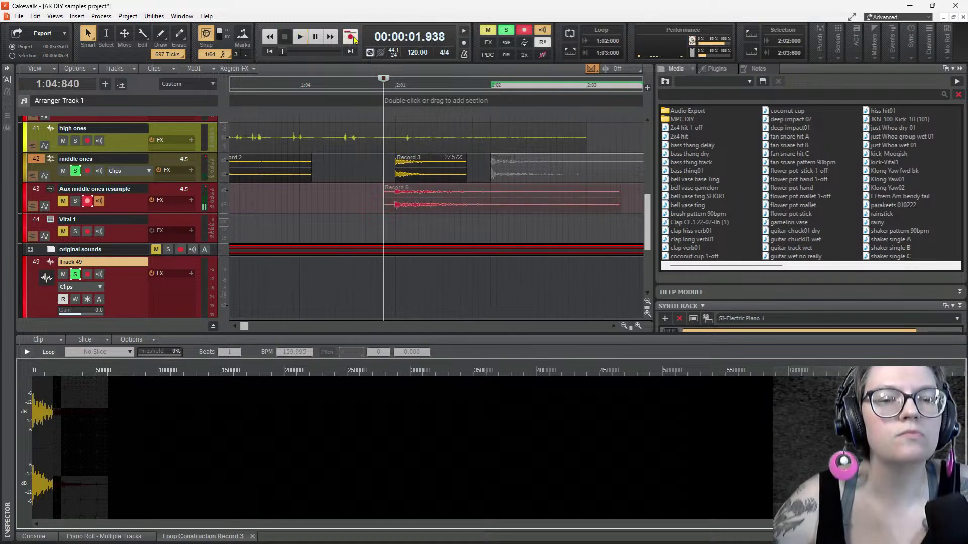
Move the newly recorded aux clip onto Track 49 at 1:04:840 and audition it with middle ones unsoloed
{"action": "left_click_drag", "start_coordinate": [426, 194], "coordinate": [426, 279]}
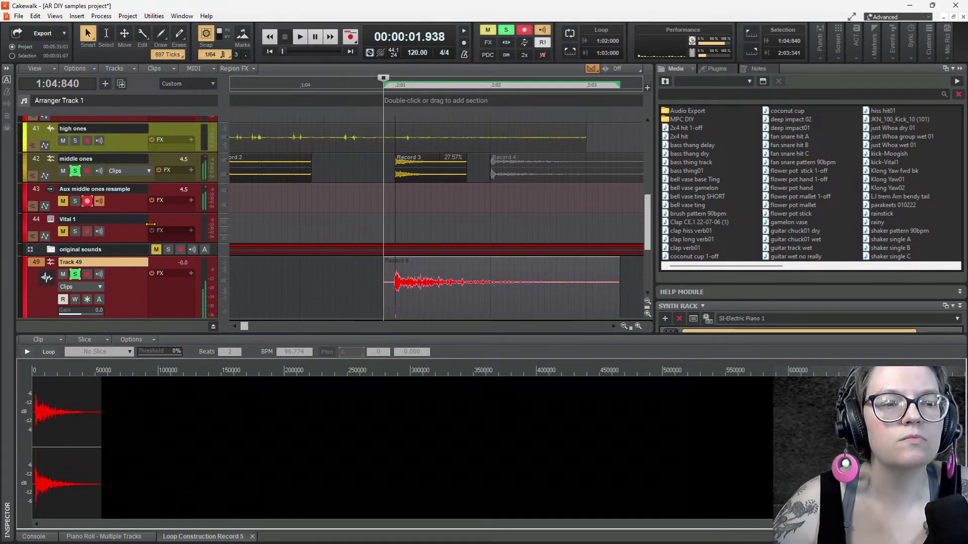
{"action": "left_click", "coordinate": [74, 173]}
{"action": "key", "text": "space"}
{"action": "key", "text": "space"}
{"action": "key", "text": "space"}
{"action": "key", "text": "space"}
Crop the Record 5 clip on Track 49 to start at 2:01:000 and end at 2:02:000
{"action": "left_click_drag", "start_coordinate": [616, 293], "coordinate": [490, 299]}
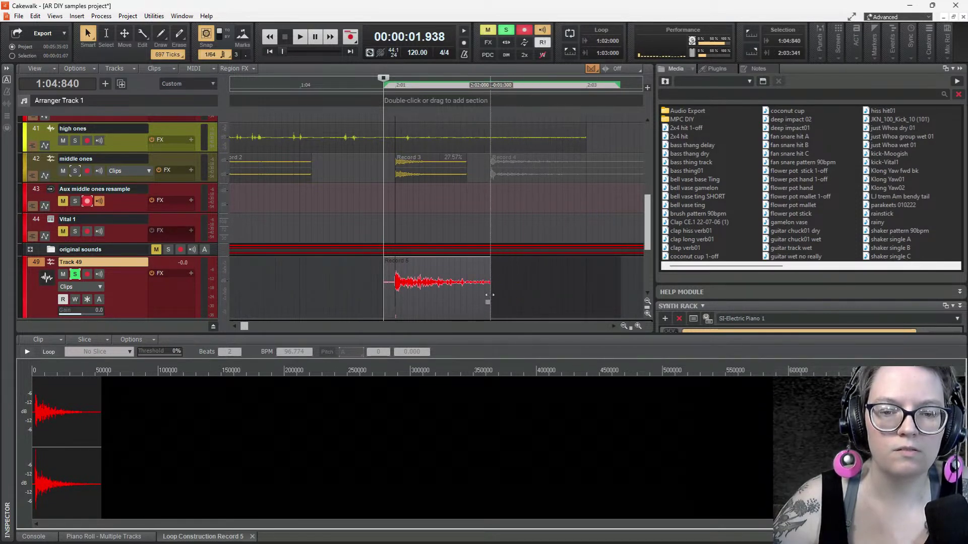
{"action": "left_click_drag", "start_coordinate": [491, 262], "coordinate": [491, 266]}
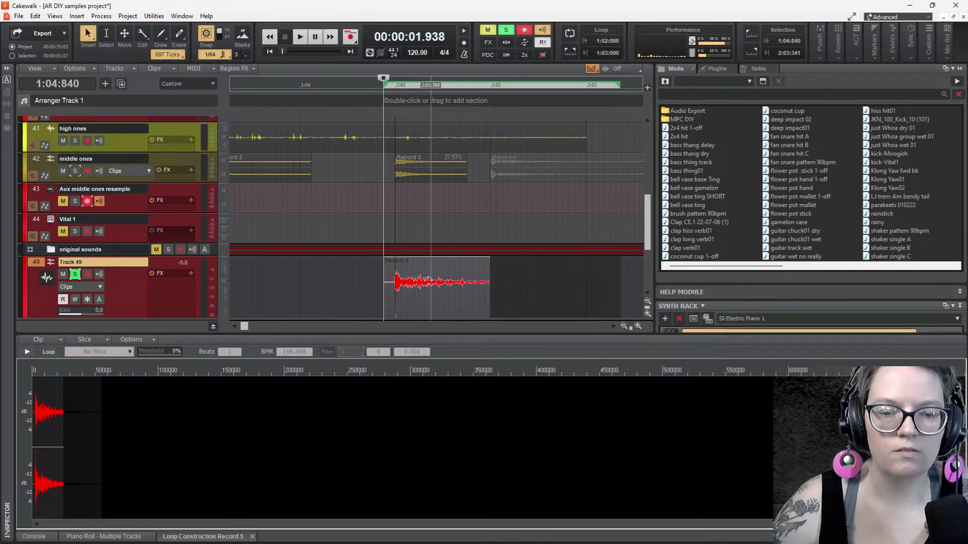
{"action": "left_click_drag", "start_coordinate": [387, 298], "coordinate": [395, 299]}
Extend the Record 5 clip's end to about 2:02:600, audition it, and lengthen its fade-out to start at about 2:02:200
{"action": "left_click_drag", "start_coordinate": [490, 262], "coordinate": [552, 291]}
{"action": "key", "text": "space"}
{"action": "key", "text": "space"}
{"action": "key", "text": "space"}
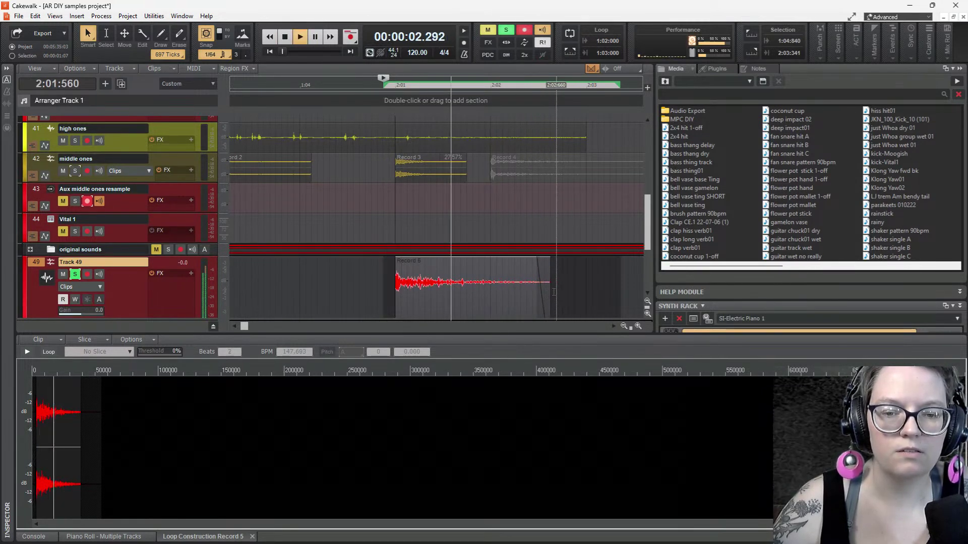
{"action": "key", "text": "space"}
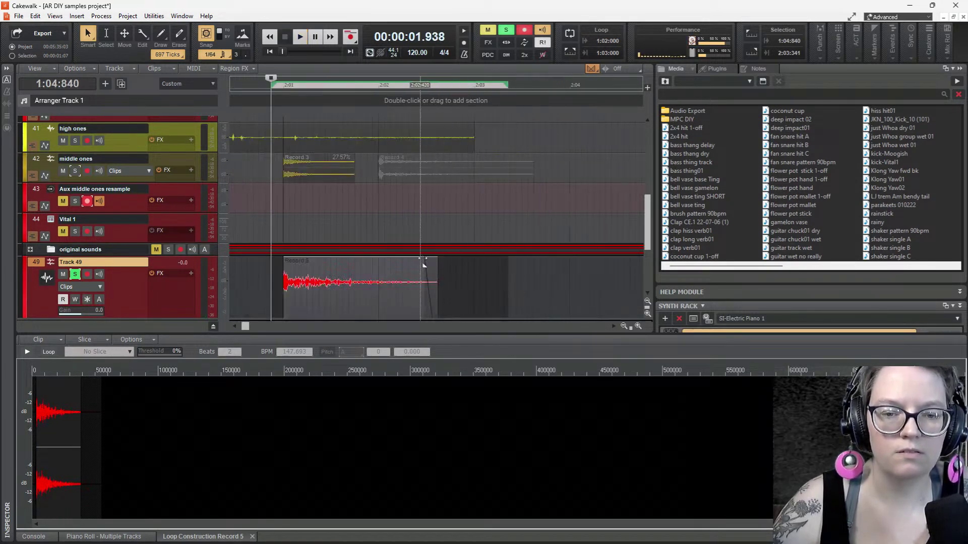
{"action": "left_click_drag", "start_coordinate": [424, 264], "coordinate": [398, 261]}
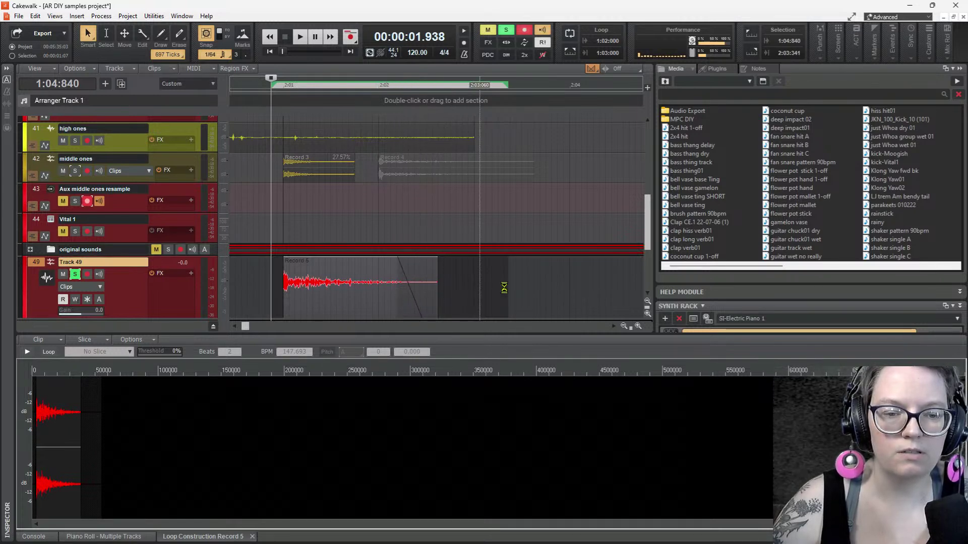
Audition the trimmed Record 5 clip on Track 49 and render its crop and fade into the audio
{"action": "key", "text": "space"}
{"action": "key", "text": "space"}
{"action": "key", "text": "space"}
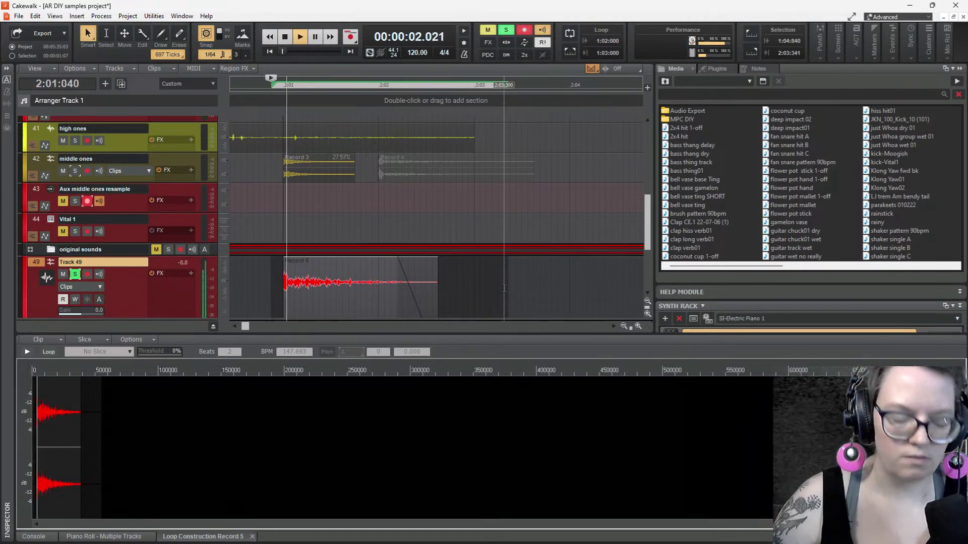
{"action": "key", "text": "space"}
{"action": "left_click", "coordinate": [352, 272]}
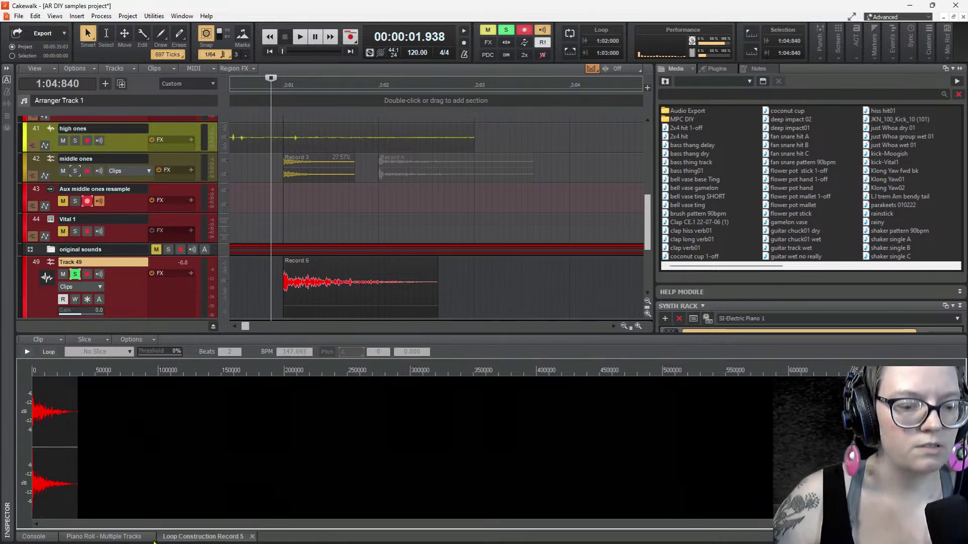
Reopen the rendered Record 5 clip in Loop Construction and save it as the Wave file "stick shot2" in DIY Samples
{"action": "left_click", "coordinate": [252, 536]}
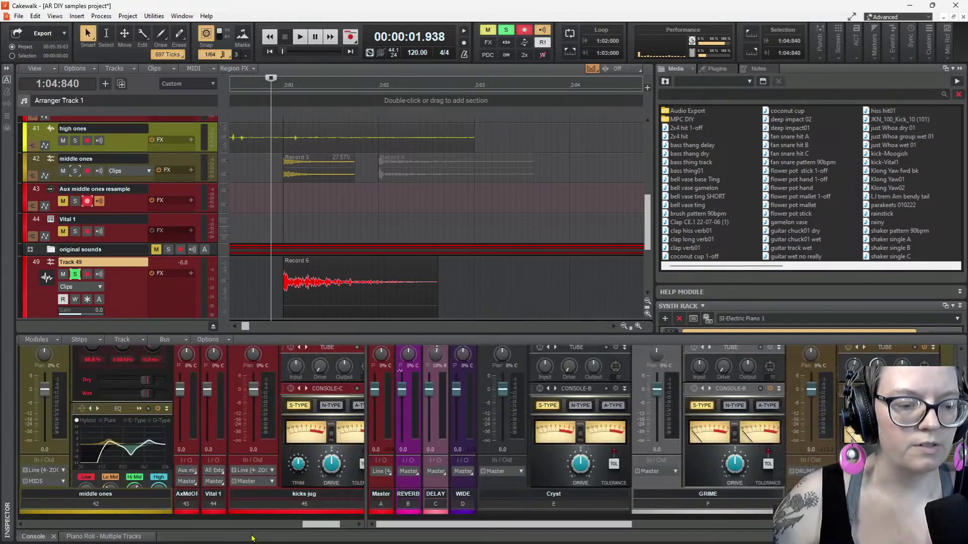
{"action": "double_click", "coordinate": [329, 262]}
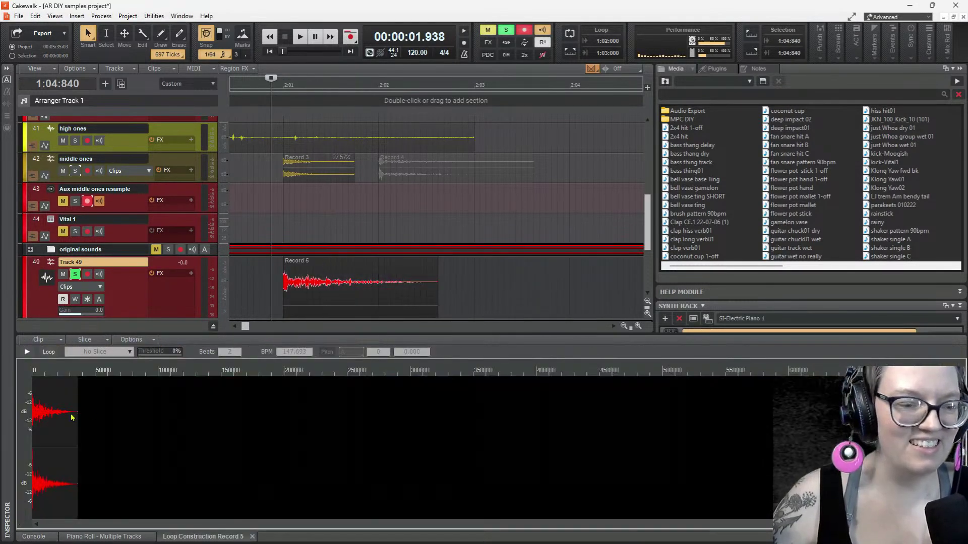
{"action": "left_click", "coordinate": [40, 339]}
{"action": "left_click", "coordinate": [47, 353]}
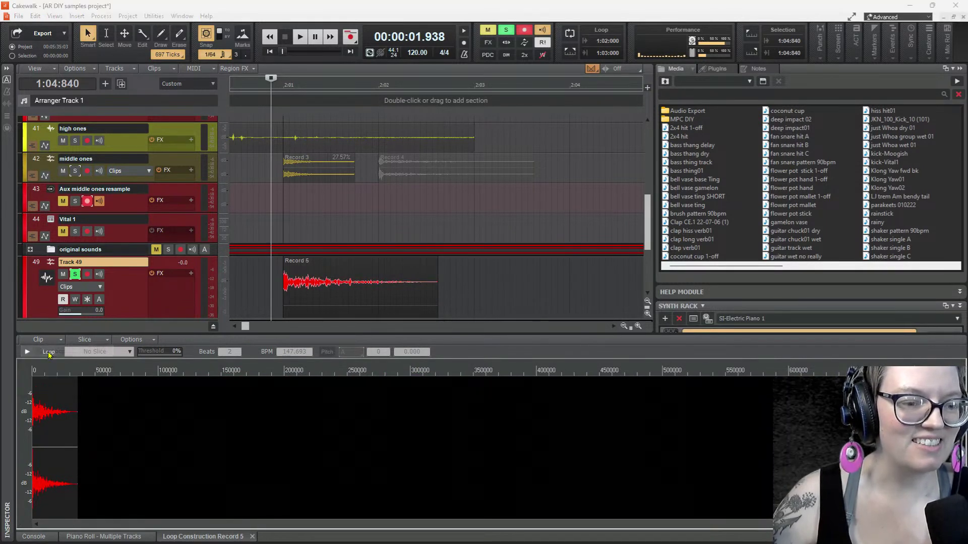
{"action": "type", "text": "sti"}
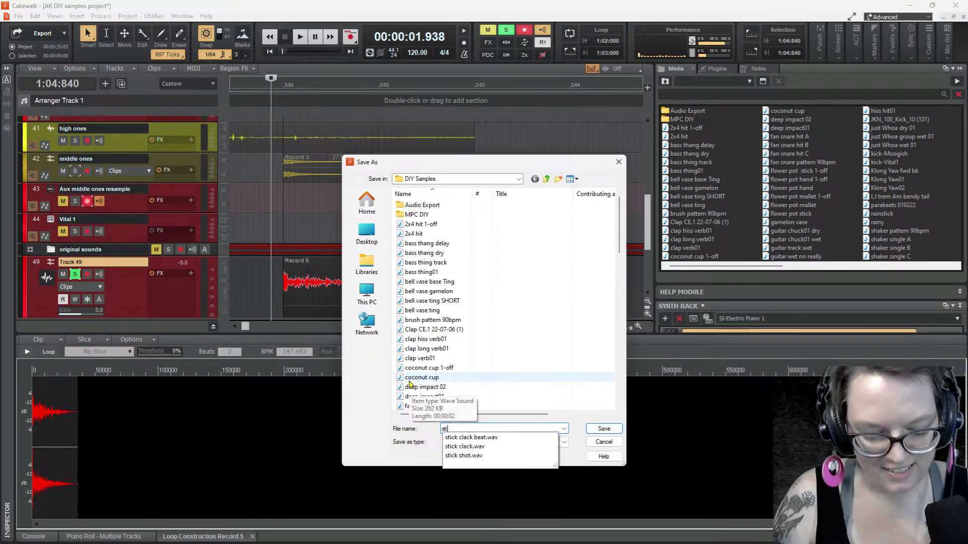
{"action": "type", "text": "ck"}
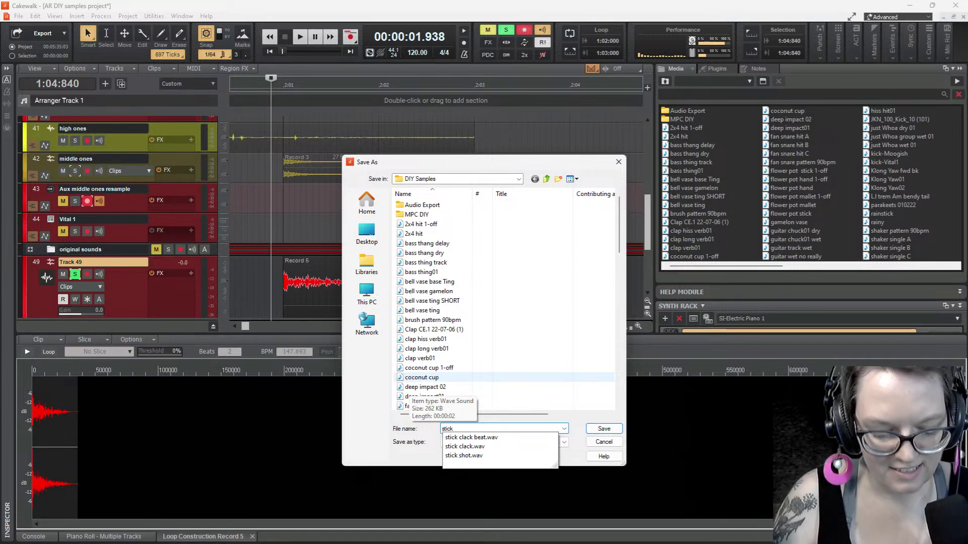
{"action": "type", "text": " shot2"}
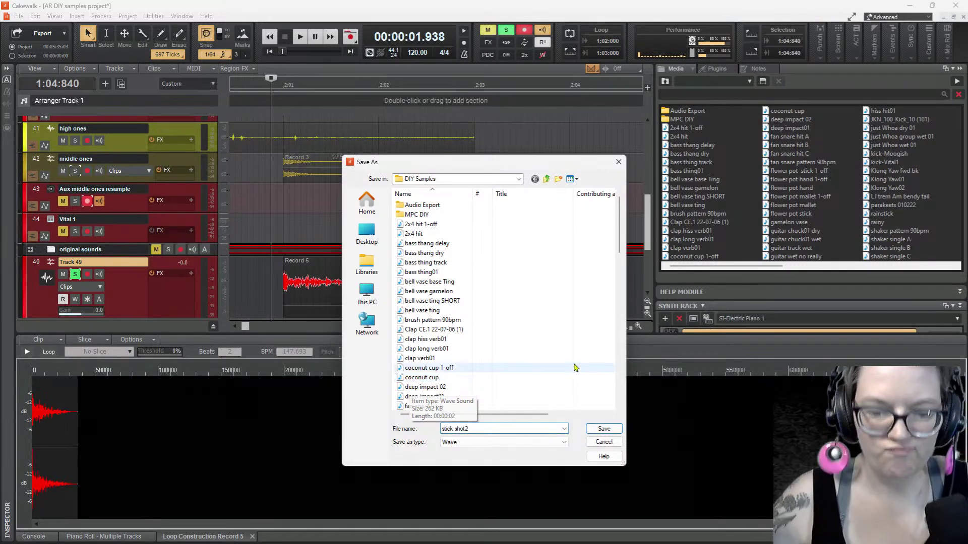
{"action": "left_click", "coordinate": [605, 429]}
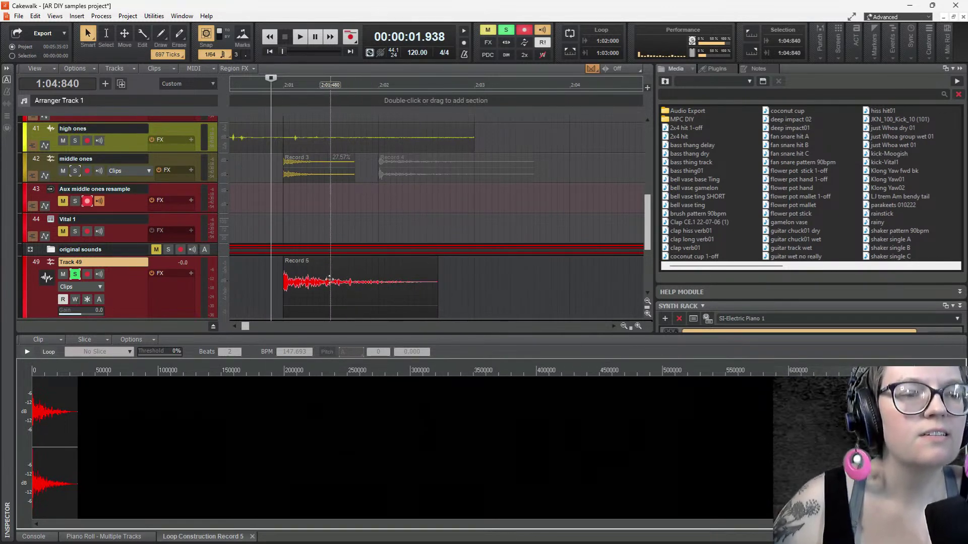
Move the Record 2 clip at 1:03:000 from middle ones down to Track 49 and audition it
{"action": "scroll", "coordinate": [361, 211], "scroll_direction": "left", "scroll_amount": 6}
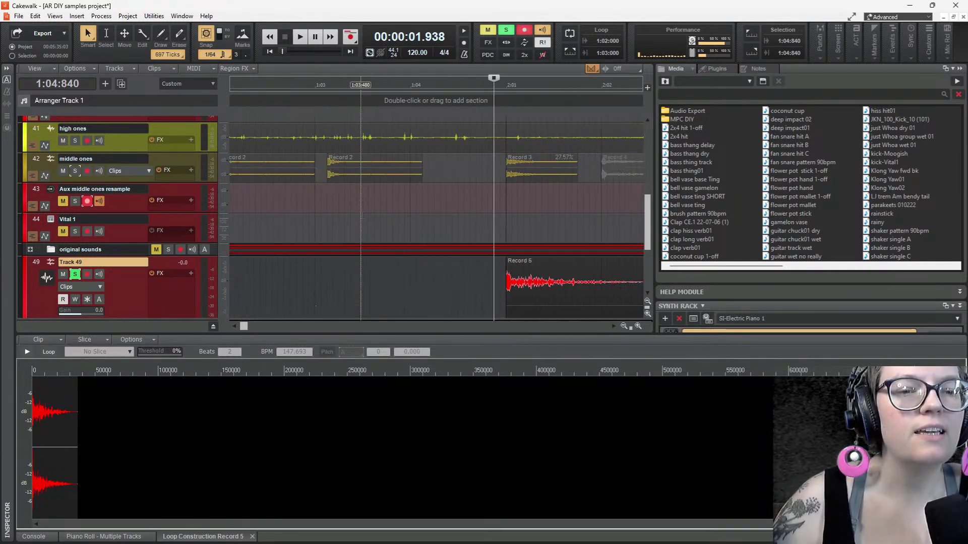
{"action": "left_click_drag", "start_coordinate": [352, 167], "coordinate": [340, 281]}
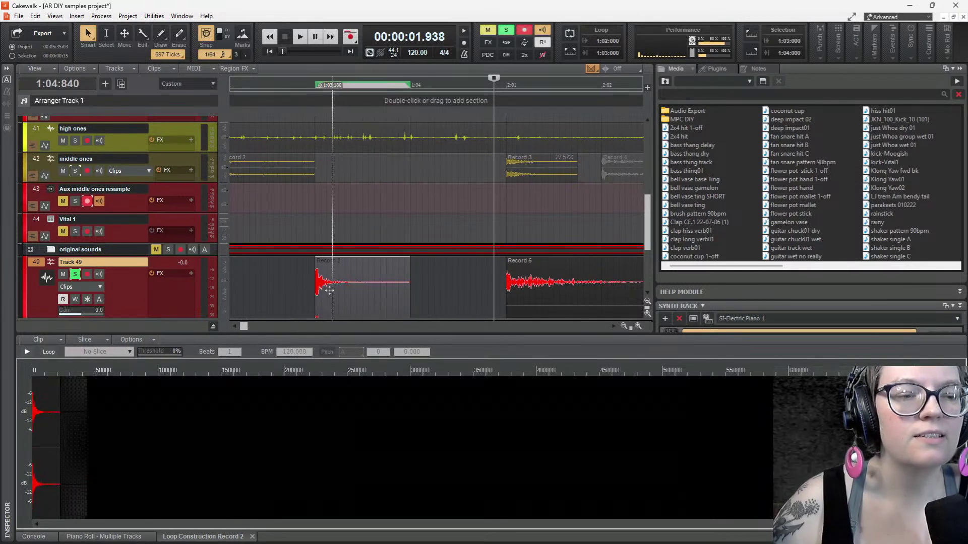
{"action": "left_click", "coordinate": [312, 294]}
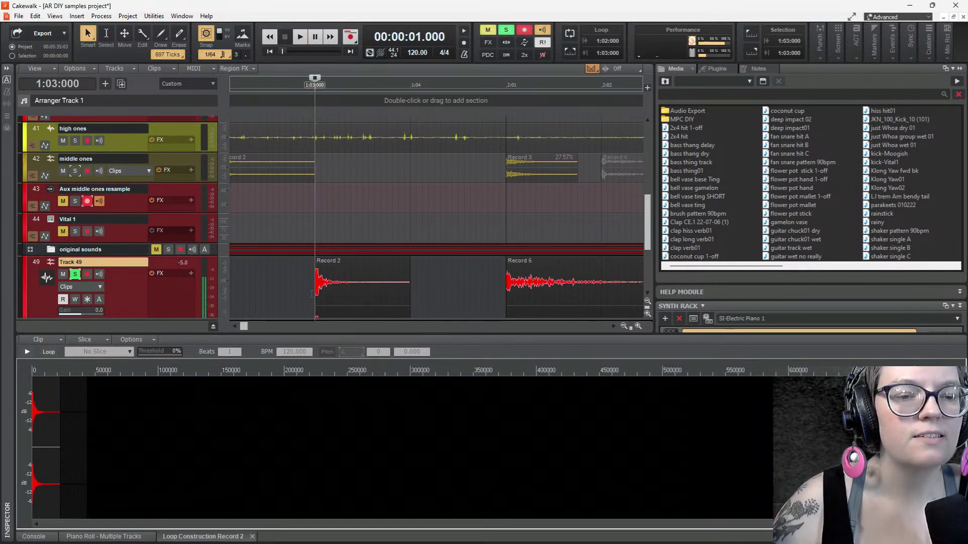
{"action": "key", "text": "space"}
{"action": "key", "text": "space"}
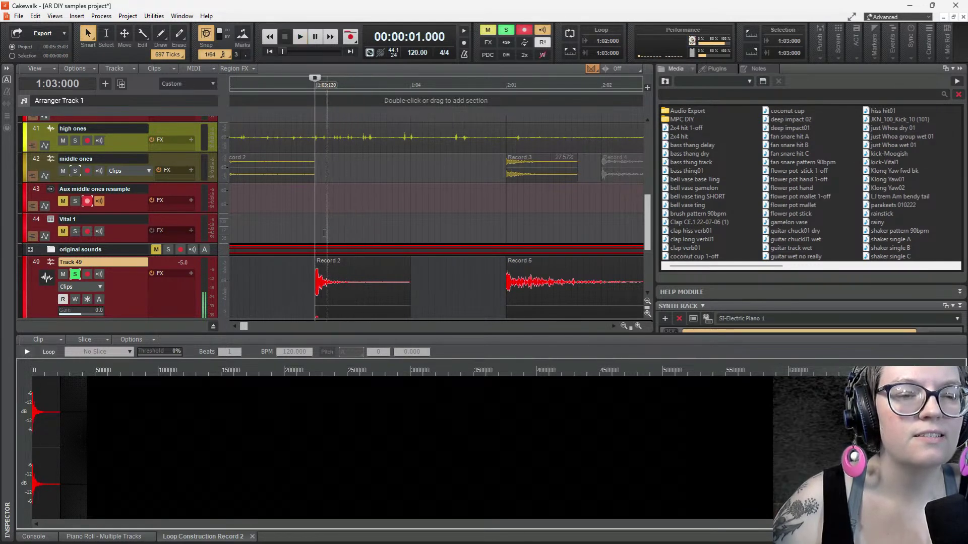
Move the Record 2 clip at 1:02:000 from middle ones to Track 49, audition it, and undo the move
{"action": "scroll", "coordinate": [333, 202], "scroll_direction": "left", "scroll_amount": 4}
{"action": "left_click_drag", "start_coordinate": [343, 161], "coordinate": [344, 287]}
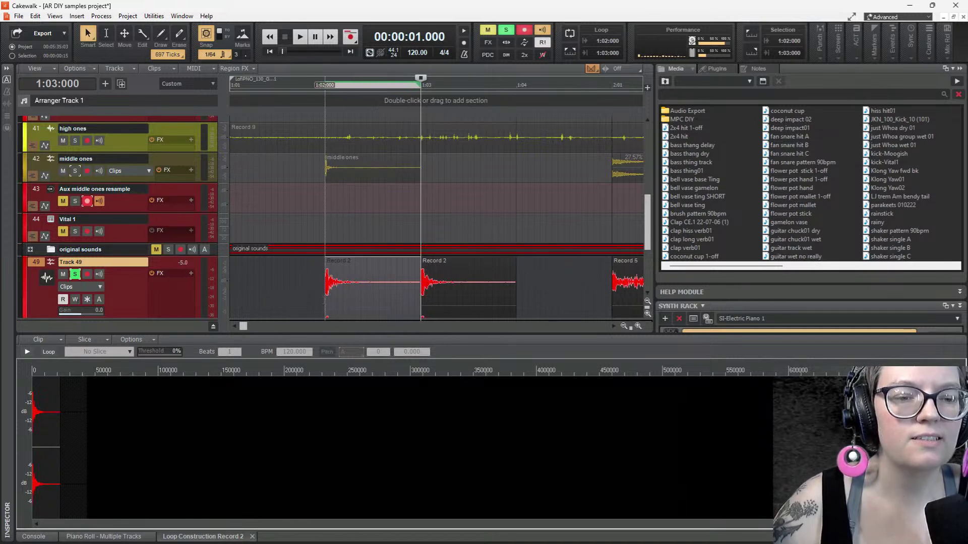
{"action": "left_click", "coordinate": [324, 301]}
{"action": "key", "text": "space"}
{"action": "key", "text": "space"}
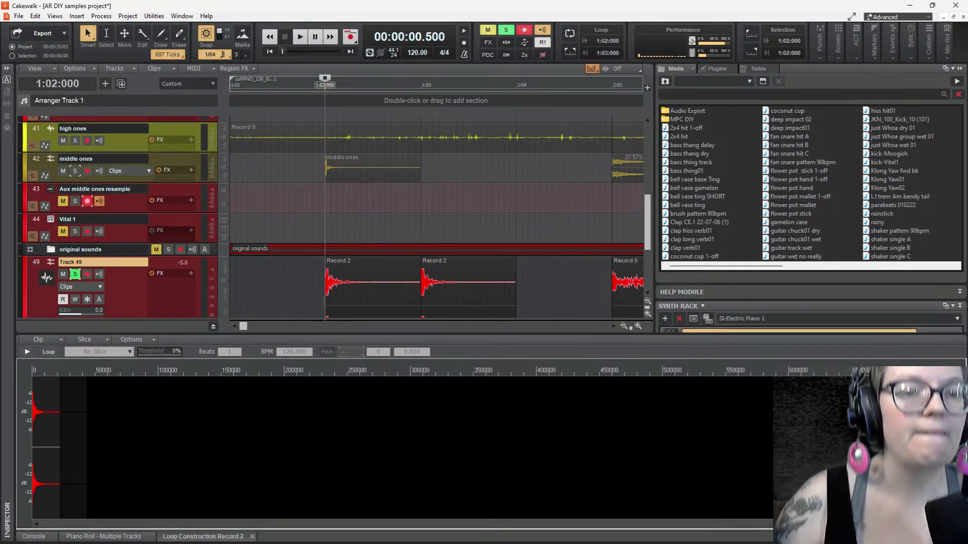
{"action": "key", "text": "ctrl+z"}
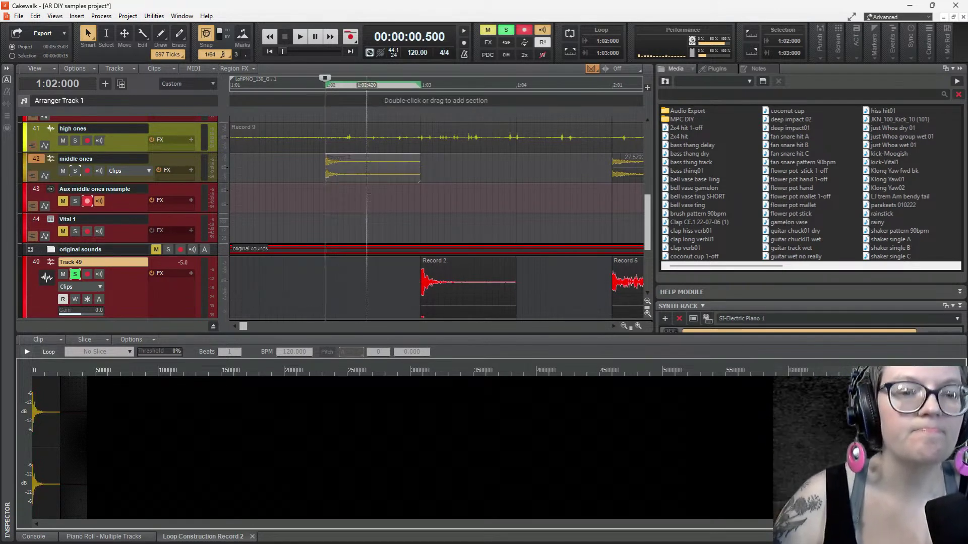
Select the overlapping clips at 1:02:000 on middle ones, move them together to Track 49, and audition them
{"action": "left_click", "coordinate": [349, 171]}
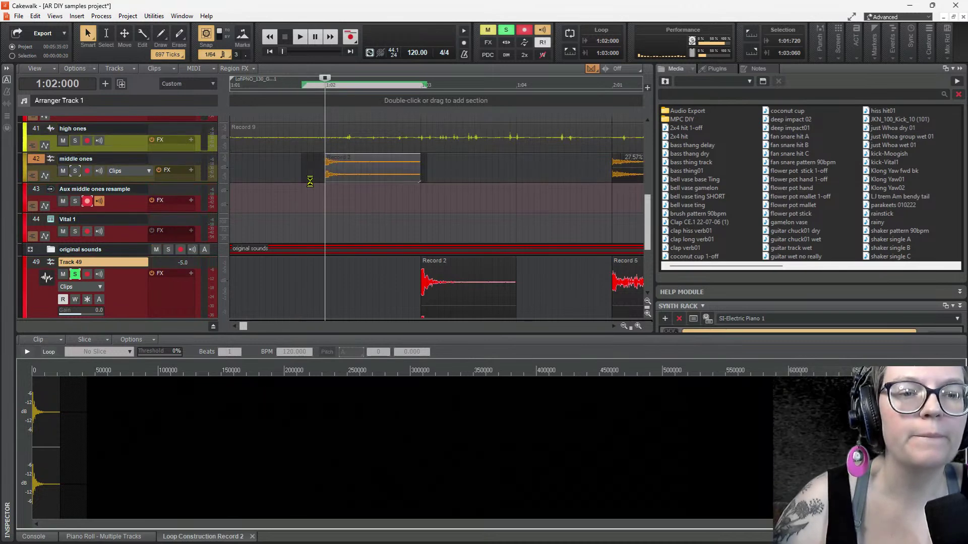
{"action": "left_click_drag", "start_coordinate": [356, 168], "coordinate": [355, 279]}
{"action": "key", "text": "space"}
{"action": "key", "text": "space"}
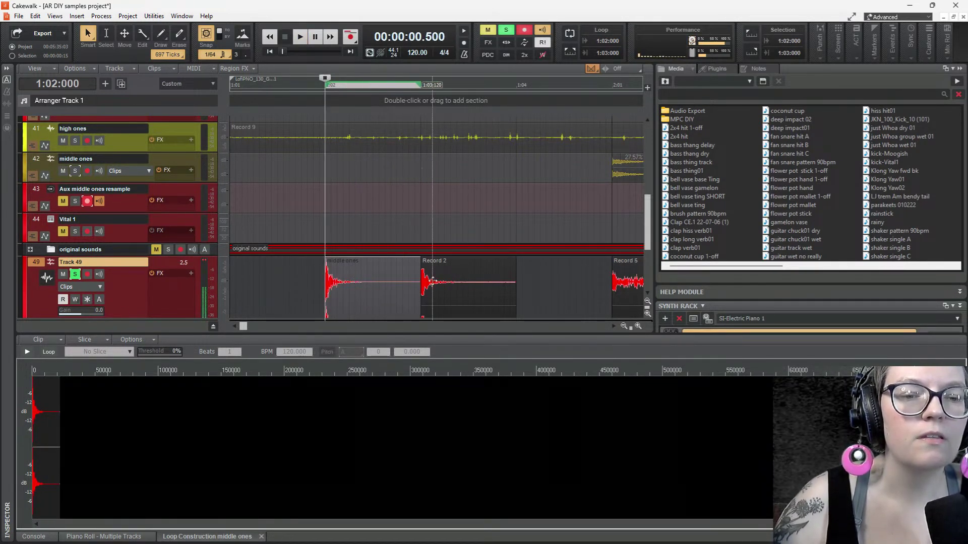
Move the Record 2 clip at 1:03:000 from Track 49 back to middle ones and audition Track 49
{"action": "left_click", "coordinate": [456, 272]}
{"action": "left_click_drag", "start_coordinate": [455, 273], "coordinate": [455, 168]}
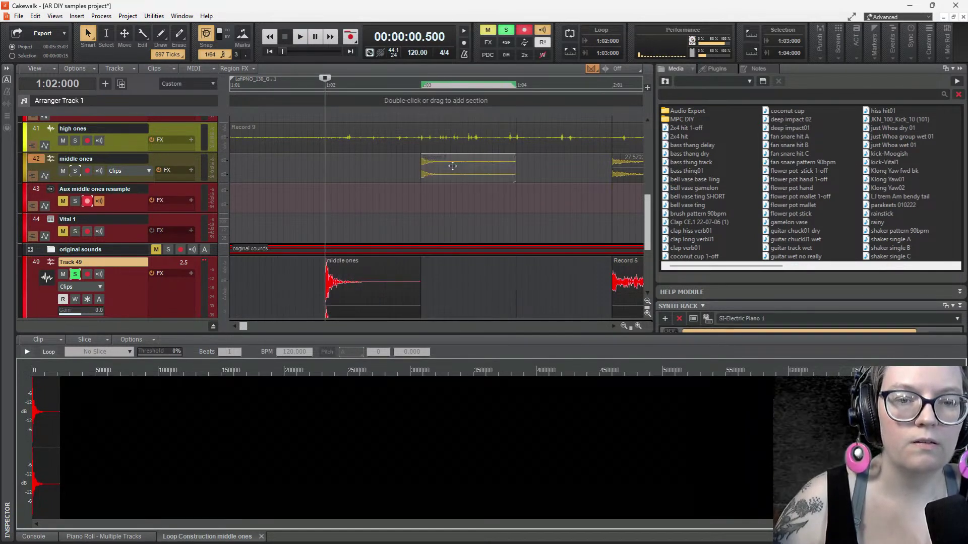
{"action": "key", "text": "space"}
{"action": "key", "text": "space"}
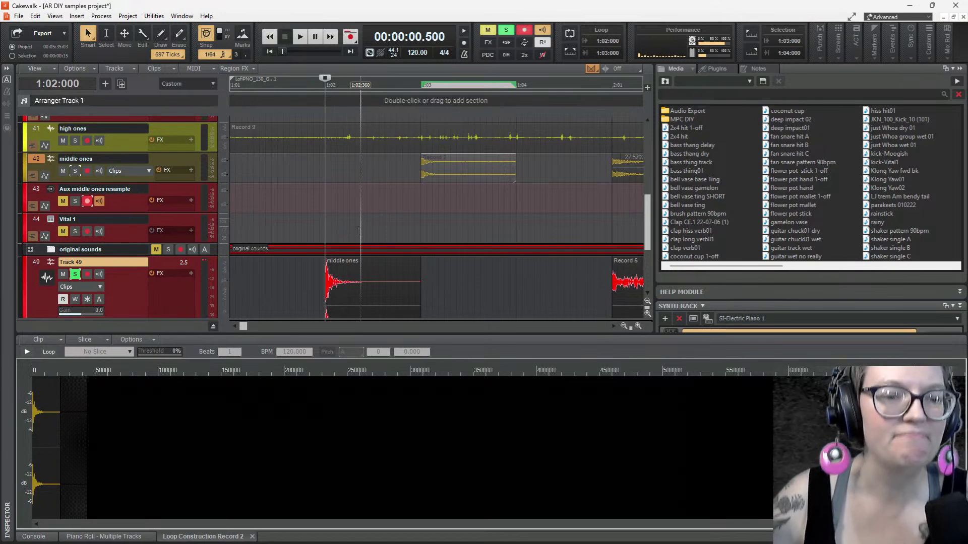
Switch the solo from Track 49 to the Sitala 1 track 3 and open its Sitala drum sampler beside the media browser
{"action": "scroll", "coordinate": [302, 242], "scroll_direction": "up", "scroll_amount": 2}
{"action": "scroll", "coordinate": [247, 239], "scroll_direction": "down", "scroll_amount": 3}
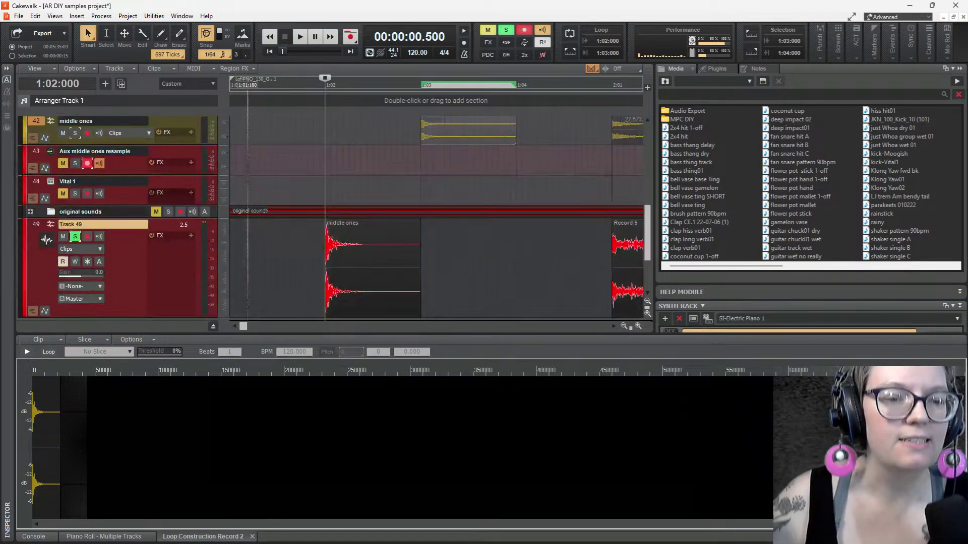
{"action": "left_click", "coordinate": [75, 237]}
{"action": "scroll", "coordinate": [323, 184], "scroll_direction": "up", "scroll_amount": 5}
{"action": "scroll", "coordinate": [322, 184], "scroll_direction": "up", "scroll_amount": 1}
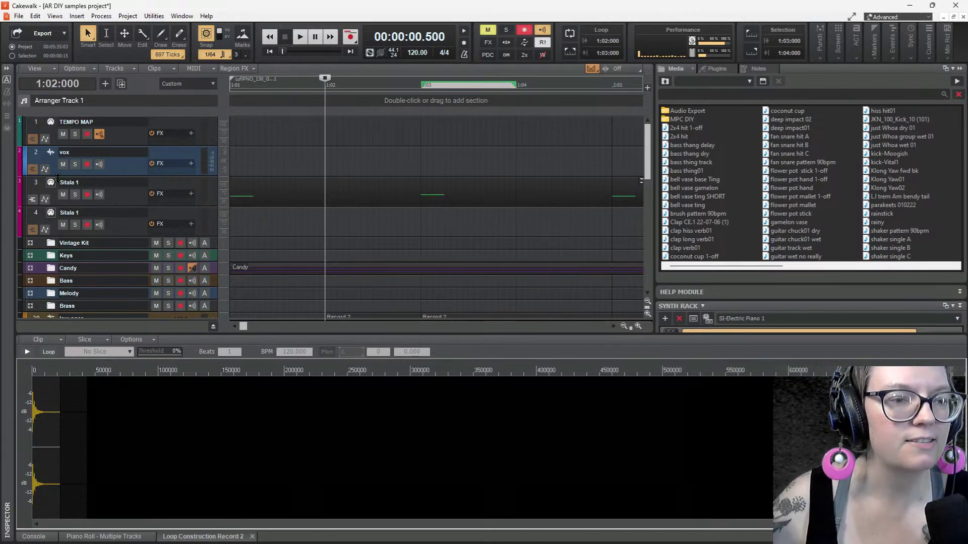
{"action": "left_click", "coordinate": [75, 195]}
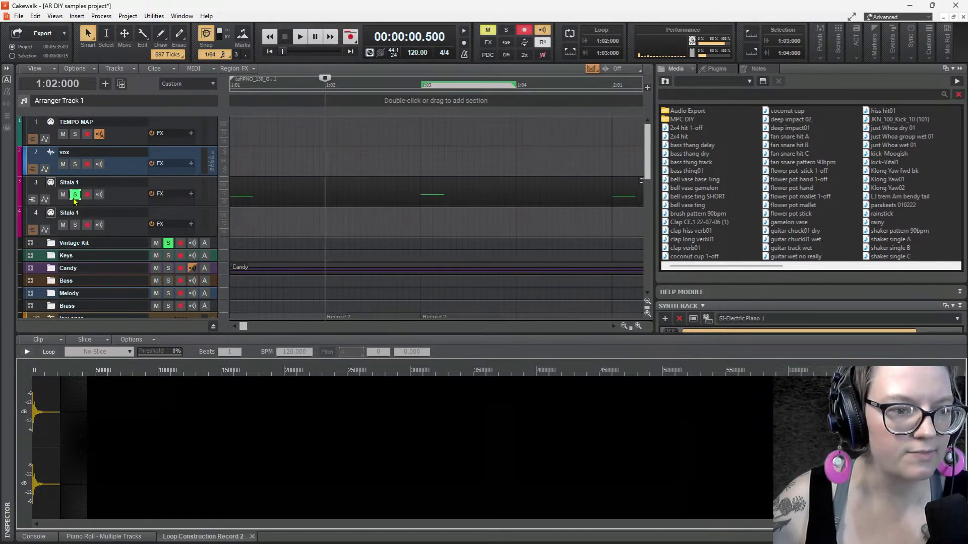
{"action": "left_click", "coordinate": [52, 185]}
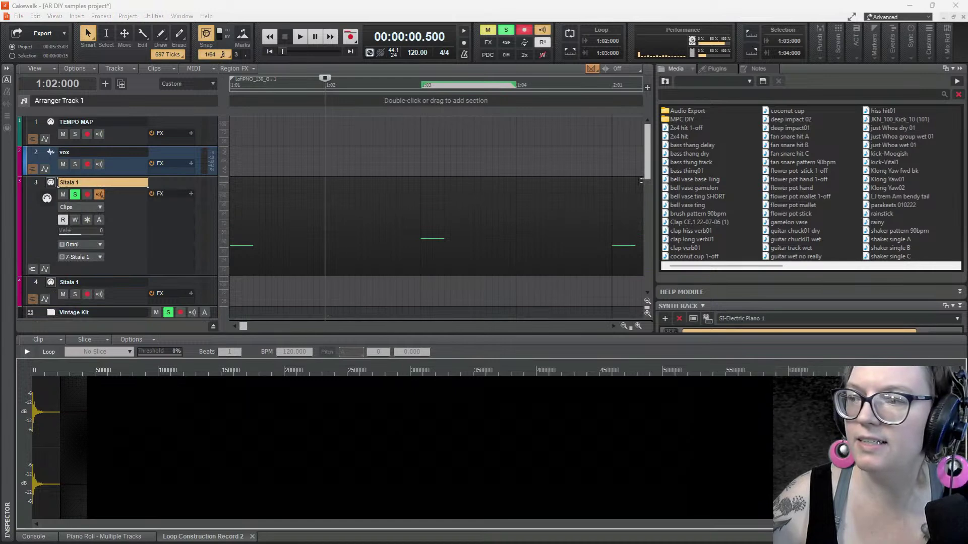
{"action": "left_click_drag", "start_coordinate": [897, 123], "coordinate": [417, 82]}
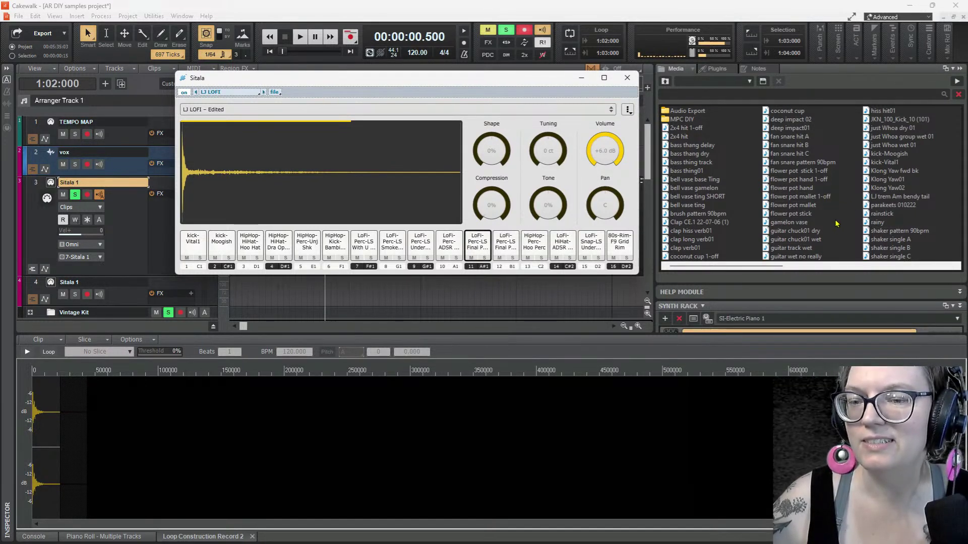
Audition the stick clack beat, stick clack, stick shot and stick shot2 samples in the media browser
{"action": "scroll", "coordinate": [786, 202], "scroll_direction": "right", "scroll_amount": 1}
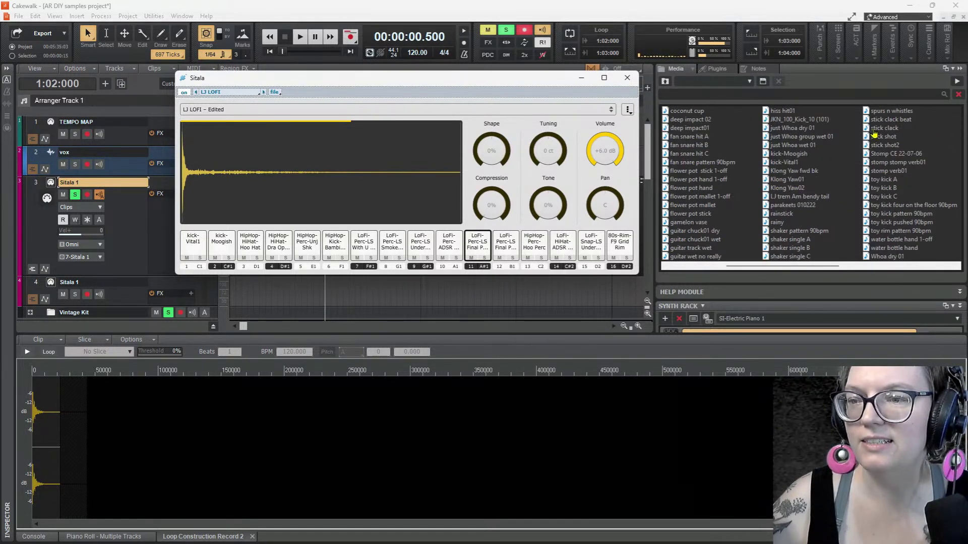
{"action": "left_click", "coordinate": [877, 136]}
{"action": "left_click", "coordinate": [877, 145]}
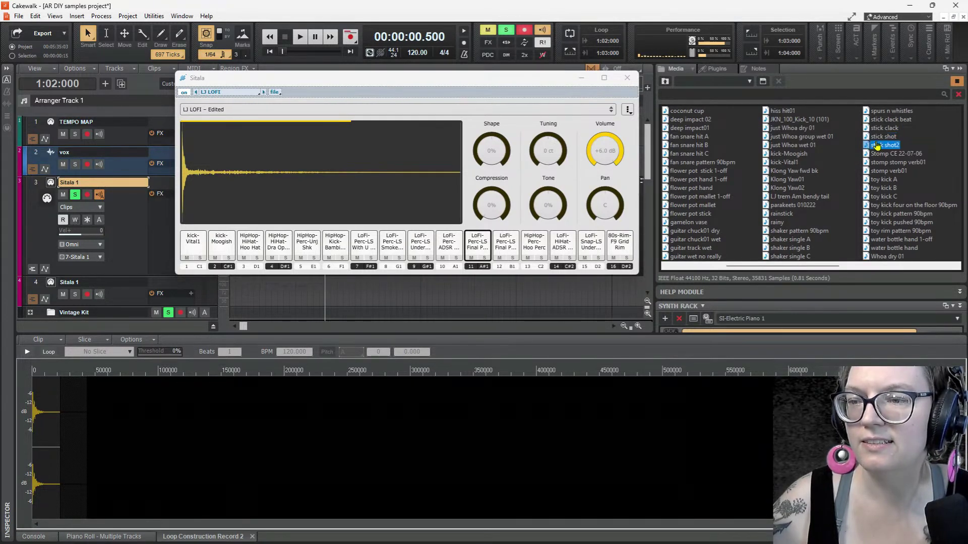
{"action": "left_click", "coordinate": [878, 138]}
{"action": "left_click", "coordinate": [878, 127]}
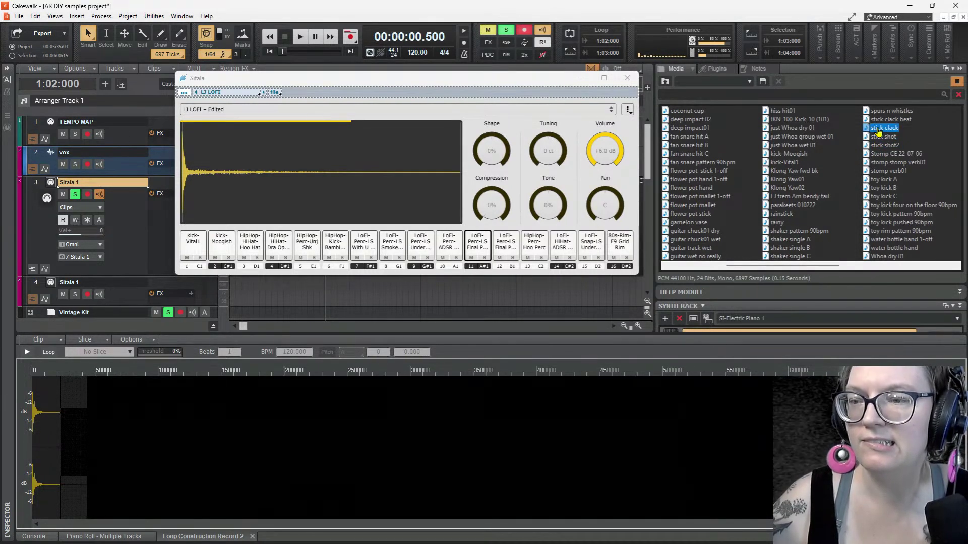
{"action": "left_click", "coordinate": [878, 119]}
{"action": "key", "text": "Down"}
{"action": "key", "text": "Down"}
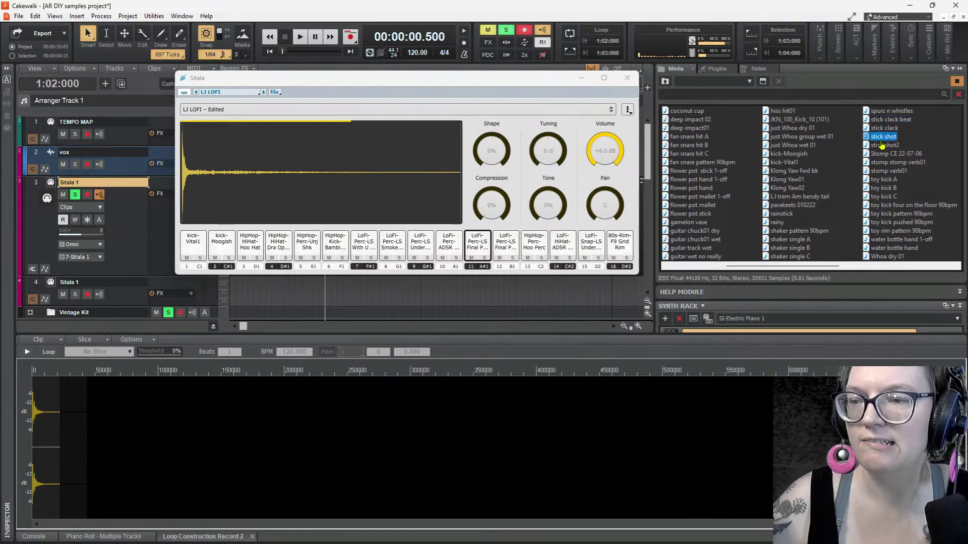
{"action": "key", "text": "Down"}
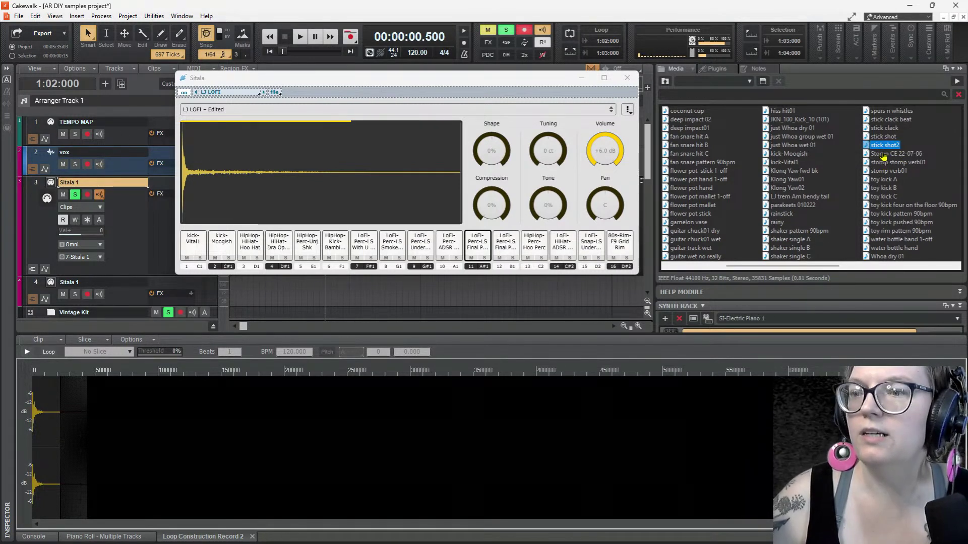
Load the stick shot2 sample onto Sitala's pad 11 and play the drum pattern from 1:02:000 to hear it
{"action": "left_click_drag", "start_coordinate": [883, 150], "coordinate": [477, 246]}
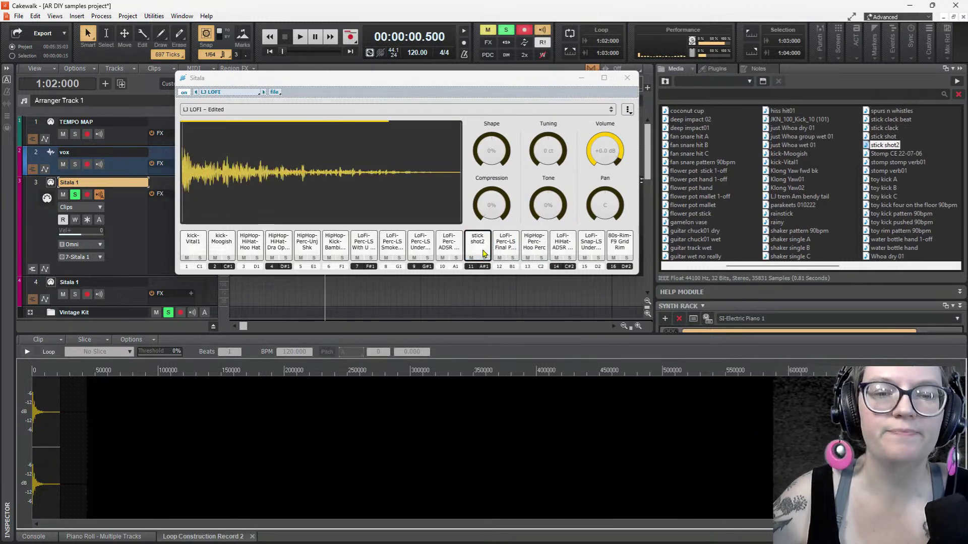
{"action": "left_click", "coordinate": [300, 39]}
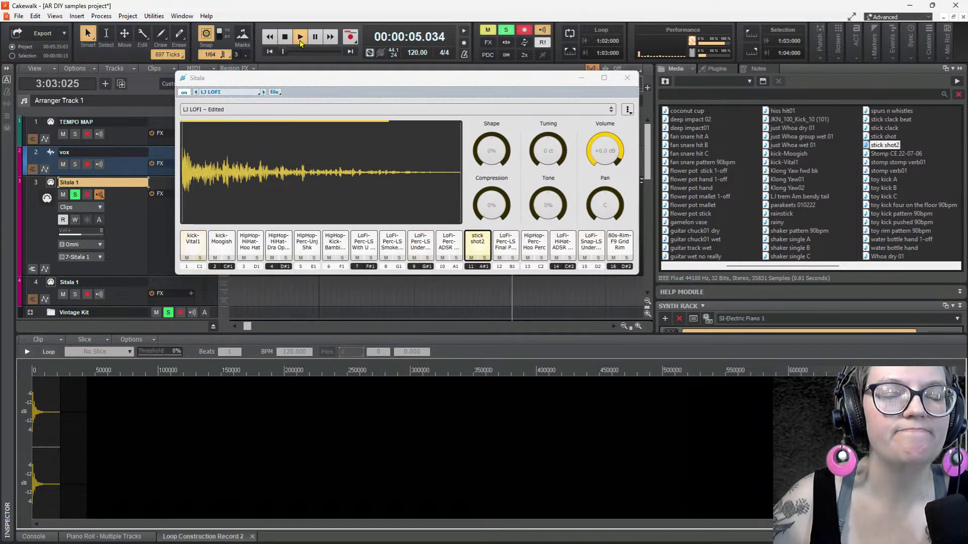
{"action": "left_click", "coordinate": [300, 40]}
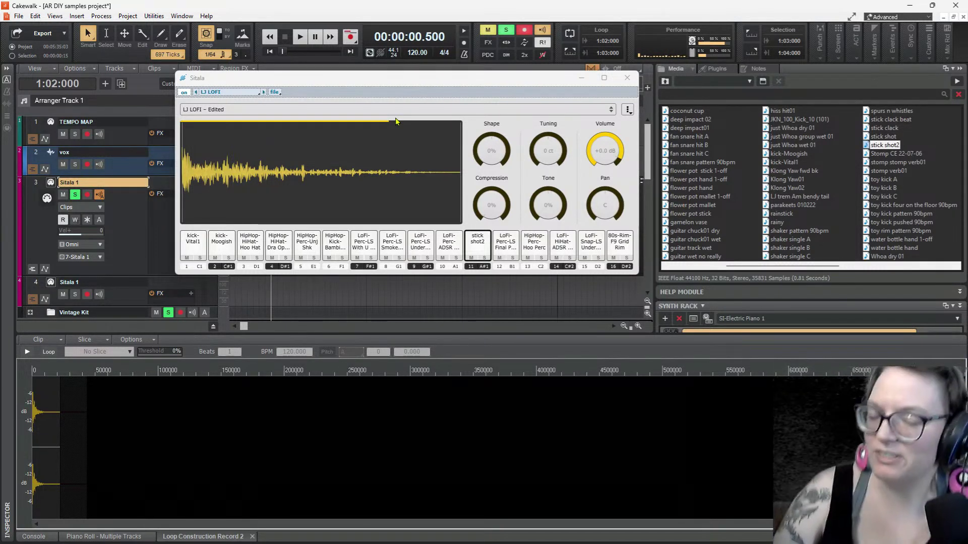
{"action": "left_click_drag", "start_coordinate": [529, 92], "coordinate": [577, 74]}
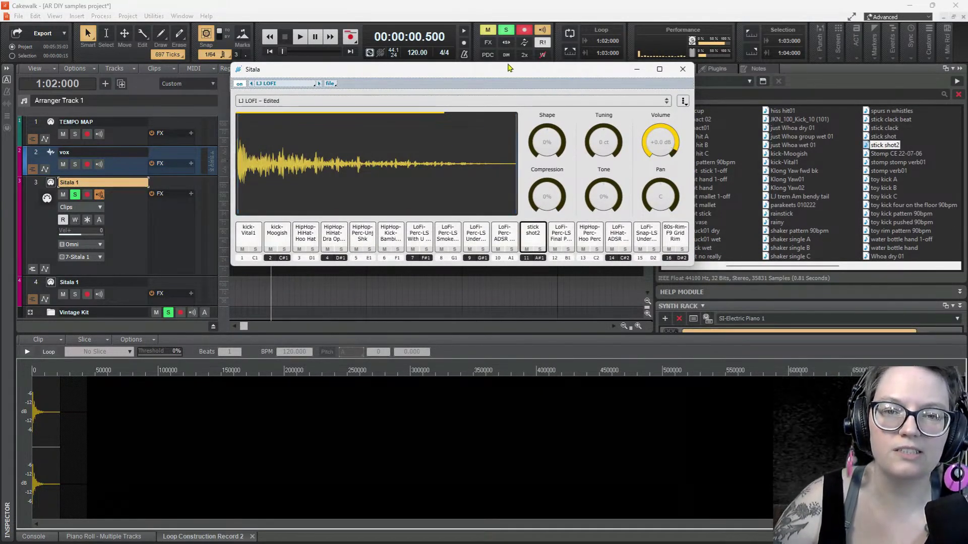
{"action": "left_click_drag", "start_coordinate": [508, 70], "coordinate": [433, 94]}
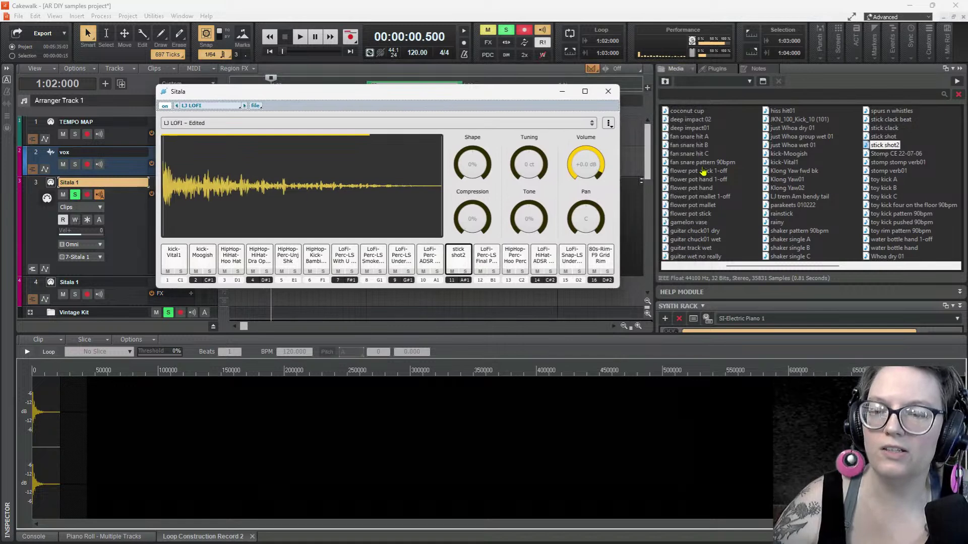
Play the kick-Vital1 and kick-Moogish pads in Sitala to hear both kicks
{"action": "left_click_drag", "start_coordinate": [810, 267], "coordinate": [760, 267]}
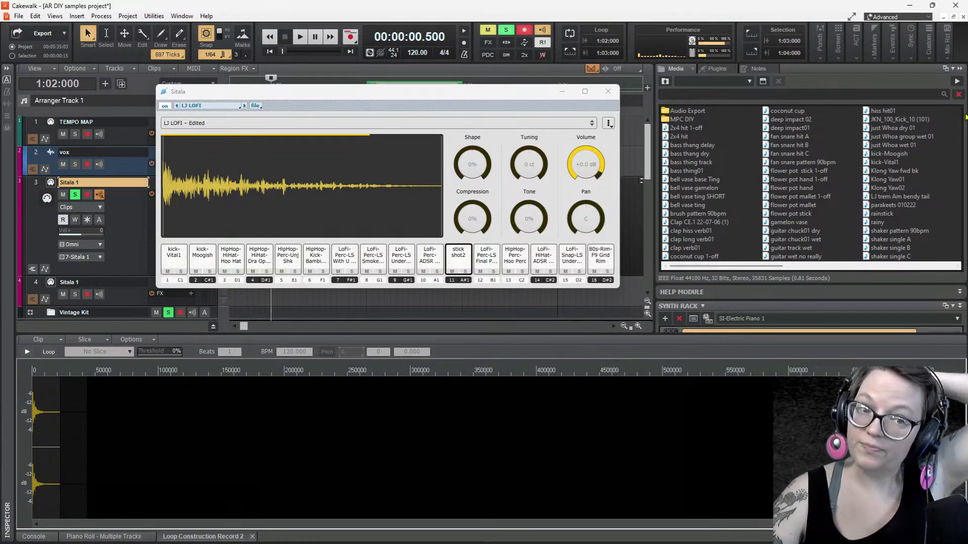
{"action": "left_click", "coordinate": [176, 261]}
{"action": "left_click", "coordinate": [203, 260]}
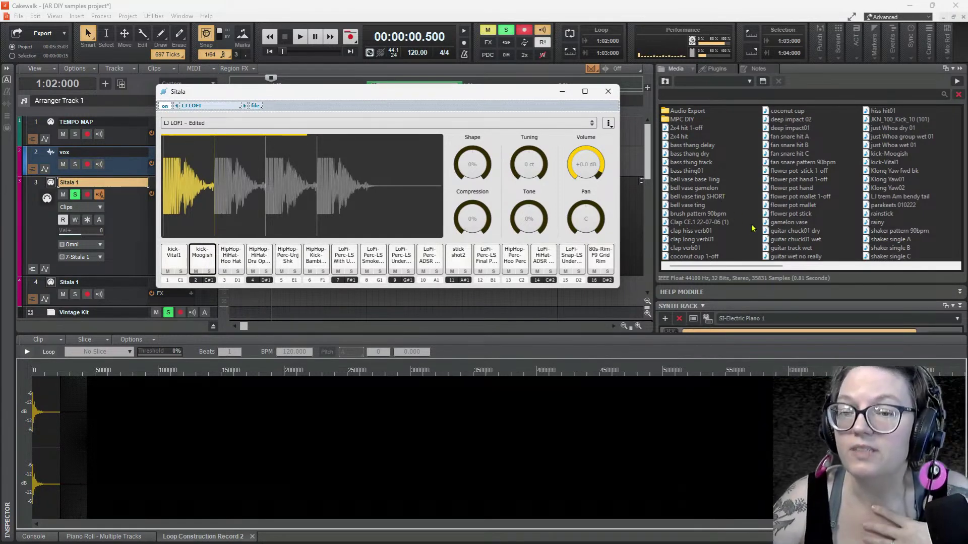
Audition the stick shot and stick clack samples and load stick shot onto Sitala's pad 3
{"action": "scroll", "coordinate": [753, 228], "scroll_direction": "down", "scroll_amount": 3}
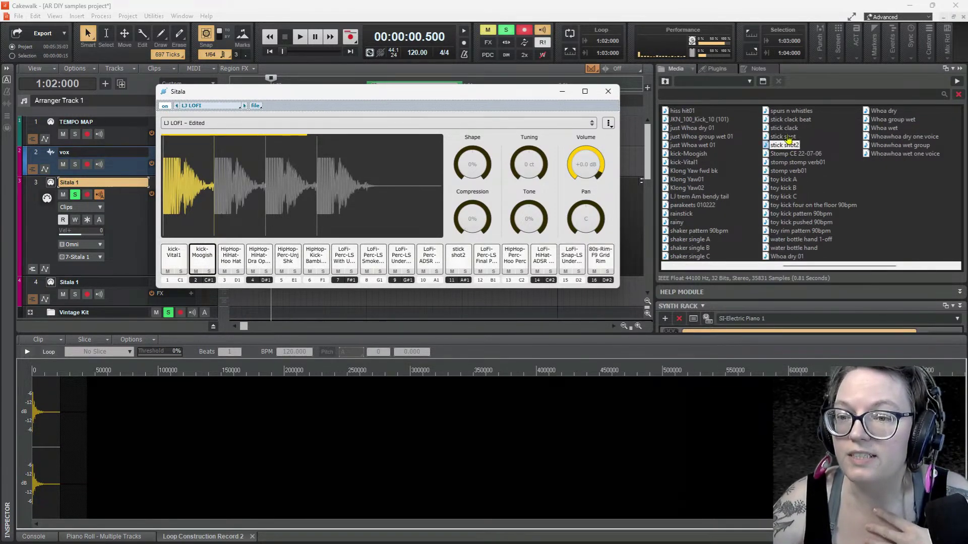
{"action": "left_click", "coordinate": [789, 137]}
{"action": "left_click", "coordinate": [788, 128]}
{"action": "left_click", "coordinate": [786, 138]}
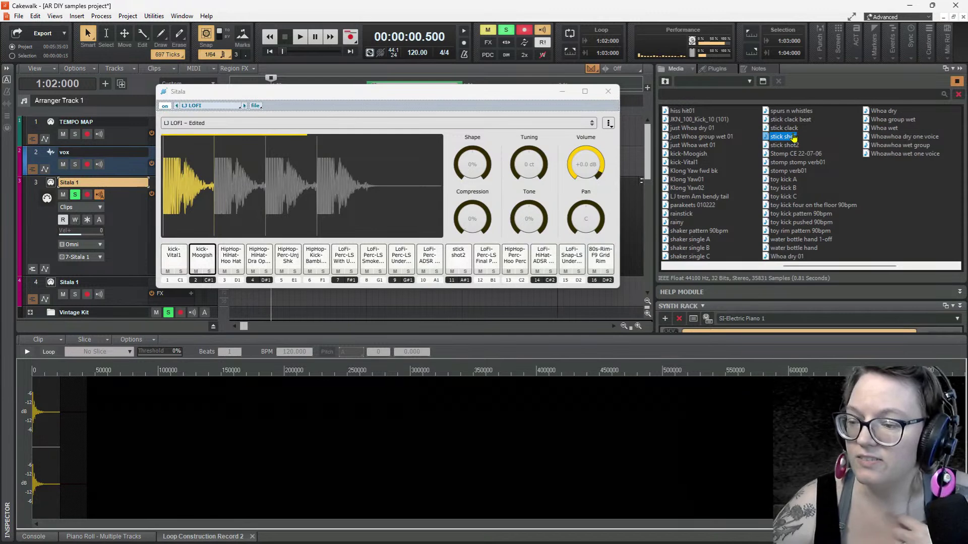
{"action": "left_click", "coordinate": [952, 84]}
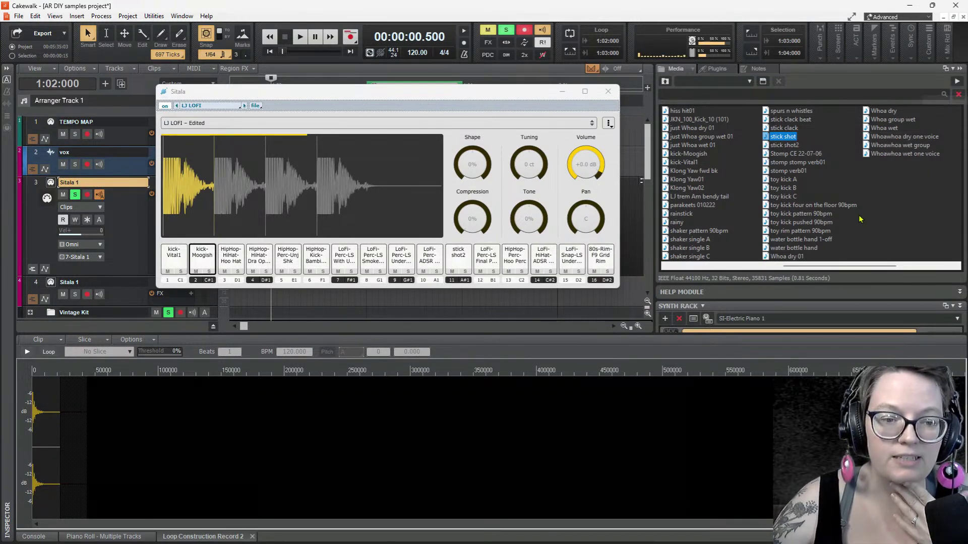
{"action": "left_click_drag", "start_coordinate": [789, 143], "coordinate": [237, 268]}
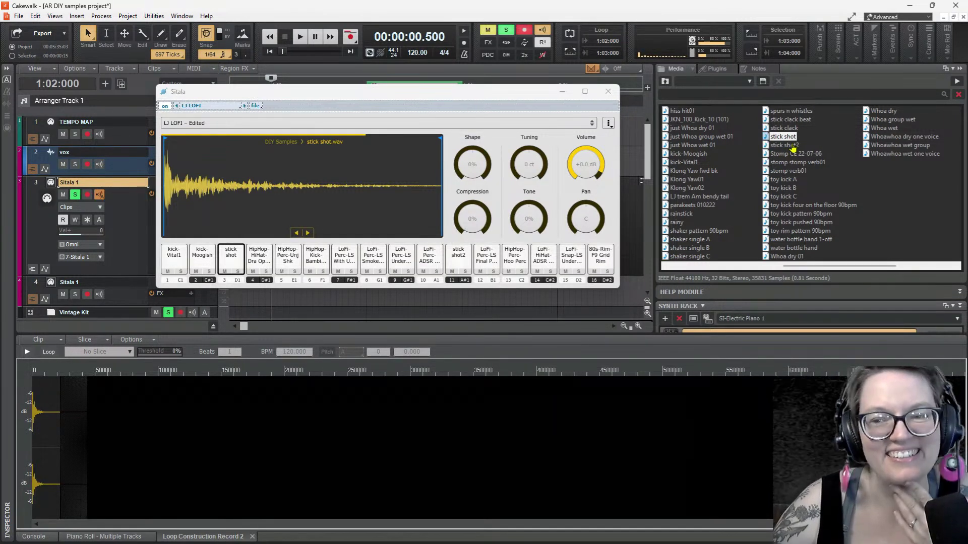
Audition the toy kick A, B and C, stomp verb01 and stomp stomp verb01 samples in the media browser
{"action": "left_click", "coordinate": [787, 180]}
{"action": "left_click", "coordinate": [787, 190]}
{"action": "left_click", "coordinate": [788, 197]}
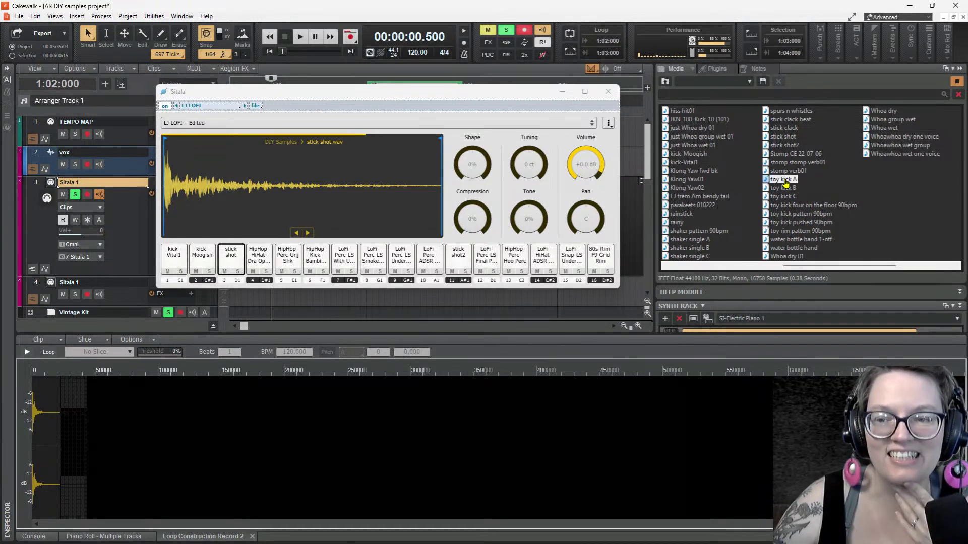
{"action": "left_click", "coordinate": [786, 181]}
{"action": "left_click", "coordinate": [787, 172]}
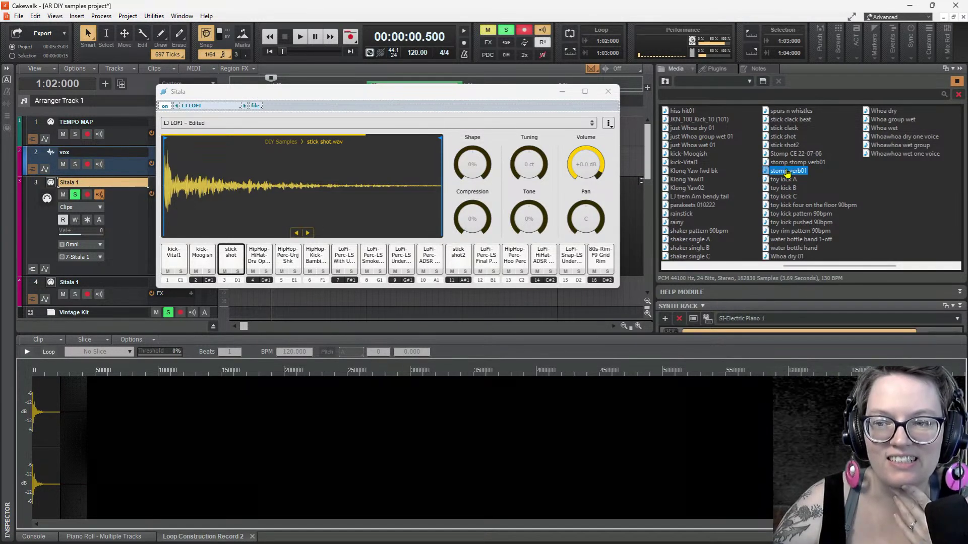
{"action": "left_click", "coordinate": [787, 162]}
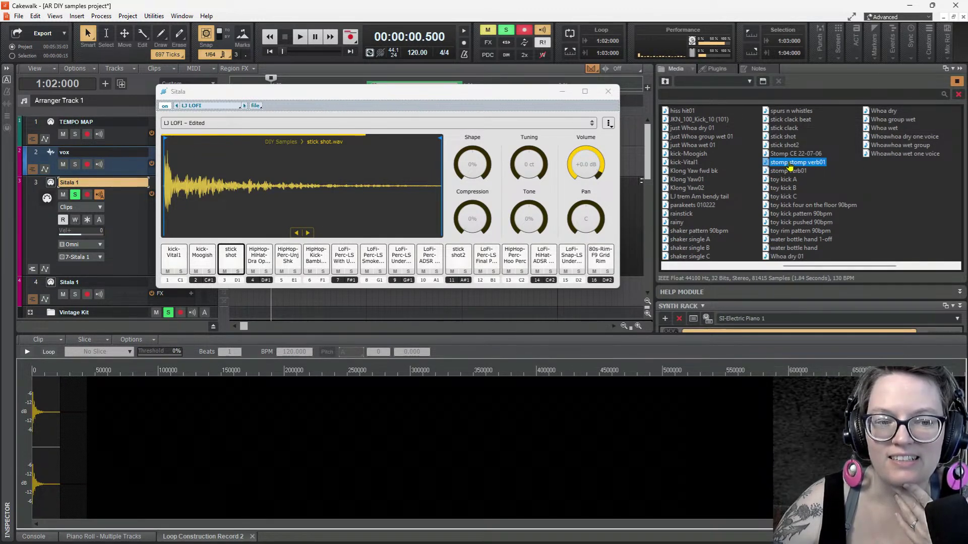
Load stomp stomp verb01 onto Sitala's pad 6, trim it to the first stomp and set its volume to +6.0 dB
{"action": "left_click_drag", "start_coordinate": [789, 163], "coordinate": [316, 262]}
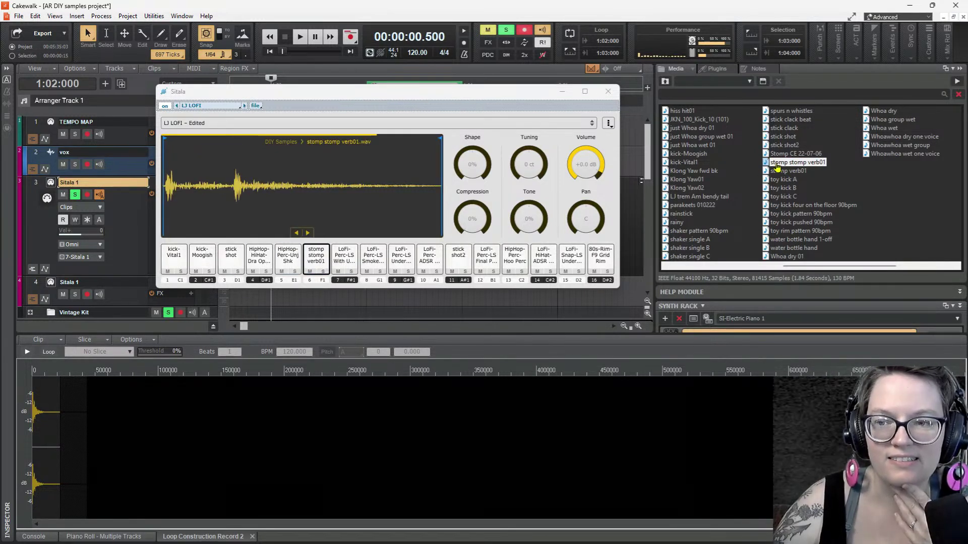
{"action": "left_click_drag", "start_coordinate": [438, 201], "coordinate": [227, 219]}
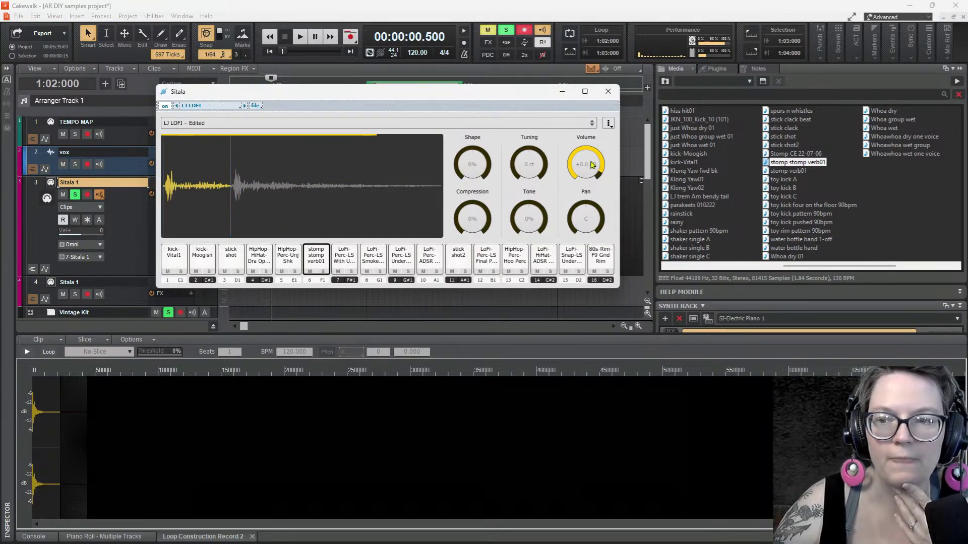
{"action": "left_click_drag", "start_coordinate": [599, 162], "coordinate": [601, 138]}
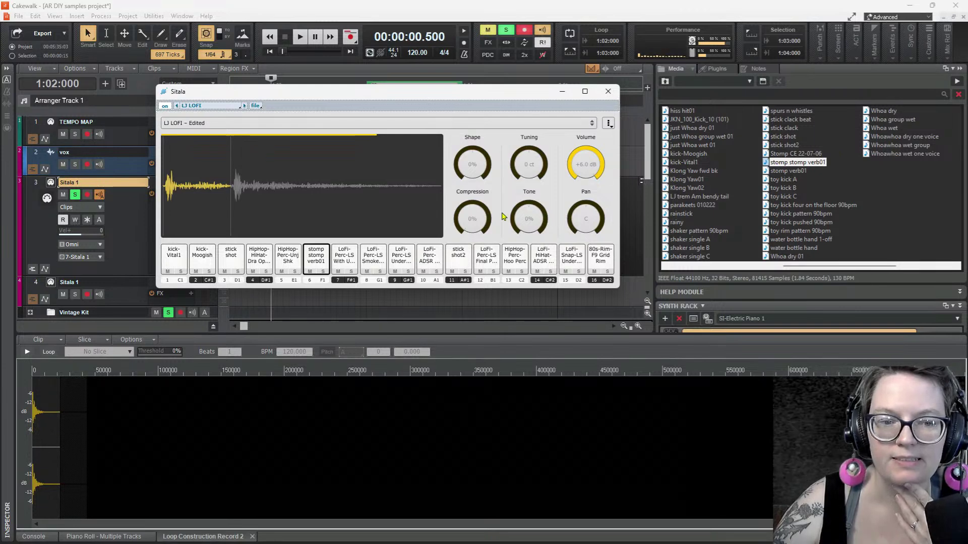
Play Sitala's pads 1 to 4 back and forth to compare the kicks, stick shot and hi-hat
{"action": "left_click", "coordinate": [259, 262]}
{"action": "left_click", "coordinate": [226, 264]}
{"action": "left_click", "coordinate": [203, 262]}
{"action": "left_click", "coordinate": [174, 262]}
{"action": "left_click", "coordinate": [207, 262]}
{"action": "left_click", "coordinate": [233, 259]}
{"action": "left_click", "coordinate": [247, 260]}
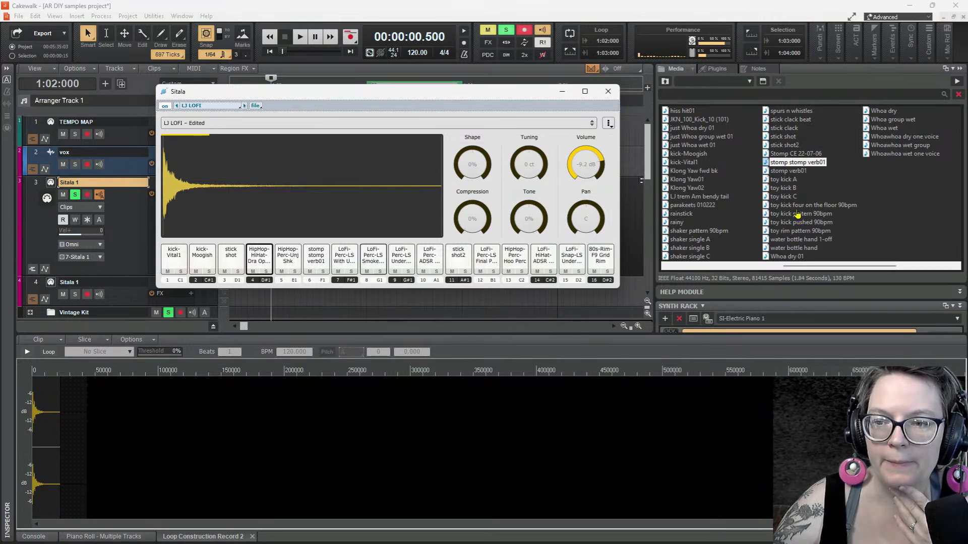
Audition the stick shot and stick clack samples again and load stick clack onto Sitala's pad 4
{"action": "left_click", "coordinate": [789, 138]}
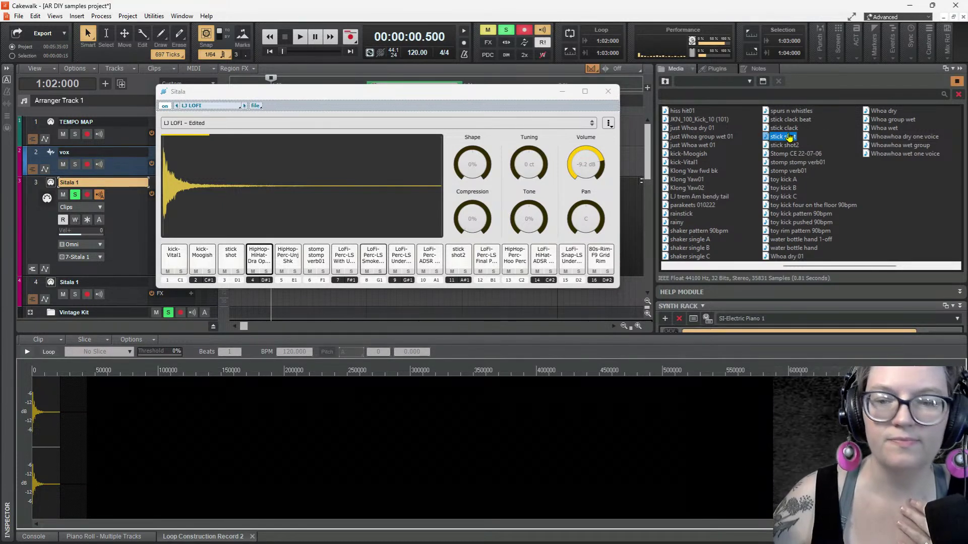
{"action": "left_click", "coordinate": [784, 128]}
{"action": "left_click_drag", "start_coordinate": [784, 128], "coordinate": [260, 262]}
Play Sitala's pads 1 to 5 in order to hear the new stick clack among its neighbours
{"action": "left_click", "coordinate": [171, 269]}
{"action": "left_click", "coordinate": [202, 263]}
{"action": "left_click", "coordinate": [232, 262]}
{"action": "left_click", "coordinate": [259, 259]}
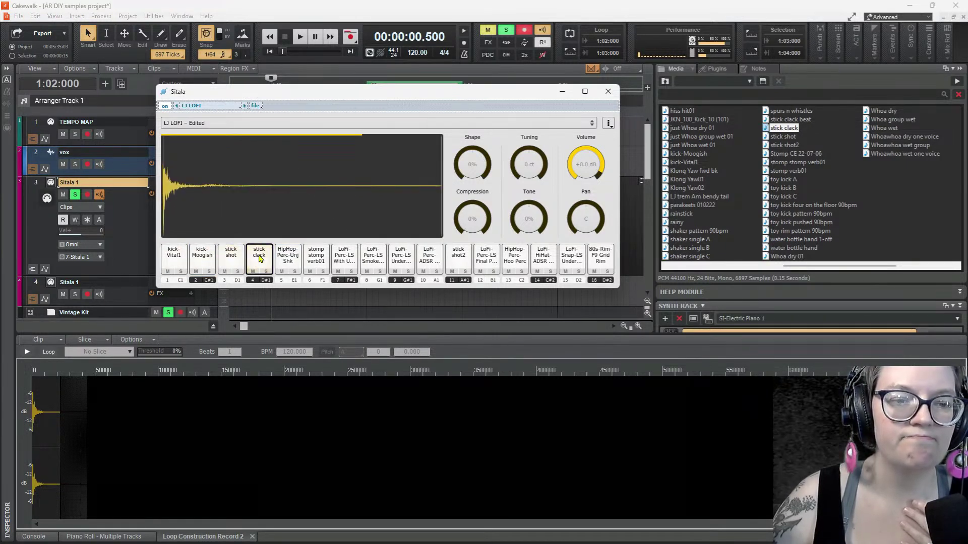
{"action": "left_click", "coordinate": [293, 258]}
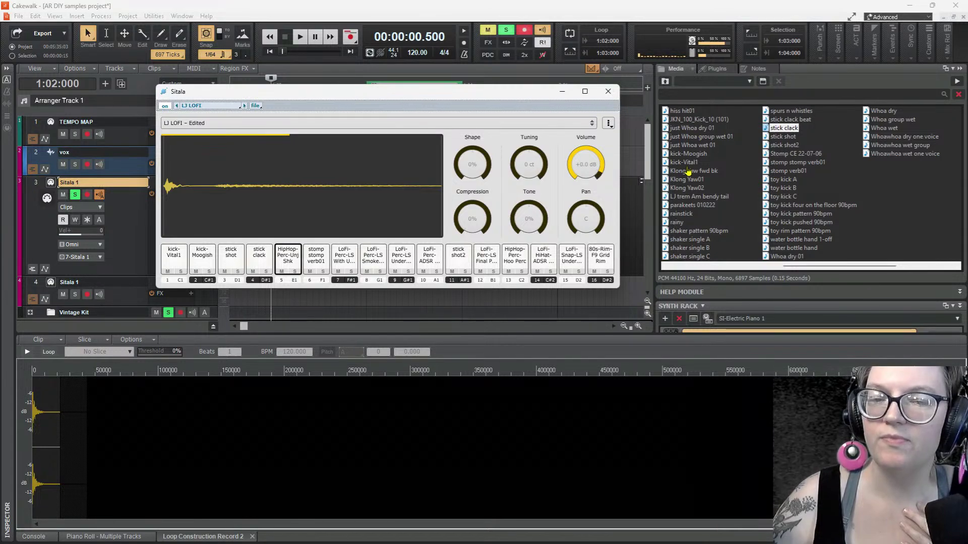
Close Sitala, solo the high ones track 41 and play it from 1:02:000
{"action": "left_click", "coordinate": [608, 92]}
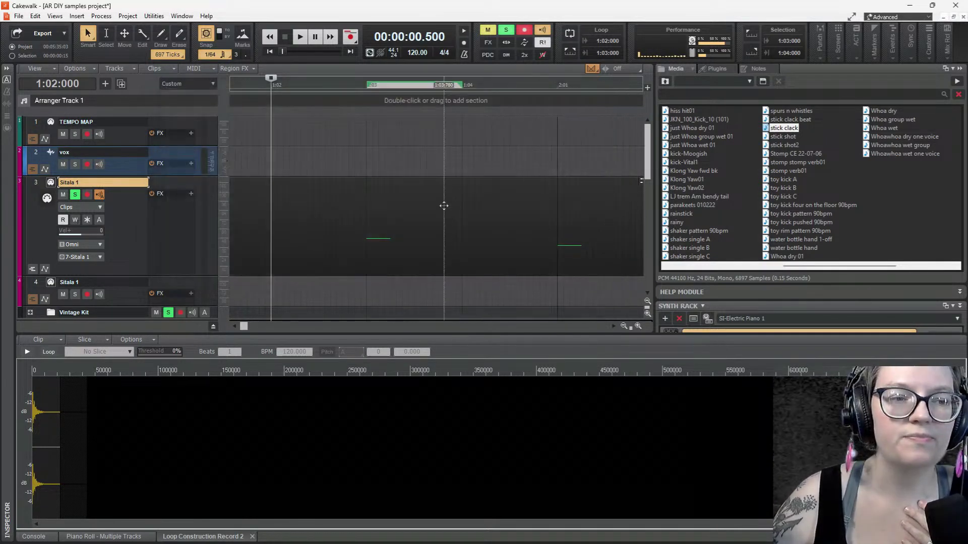
{"action": "scroll", "coordinate": [443, 206], "scroll_direction": "down", "scroll_amount": 12}
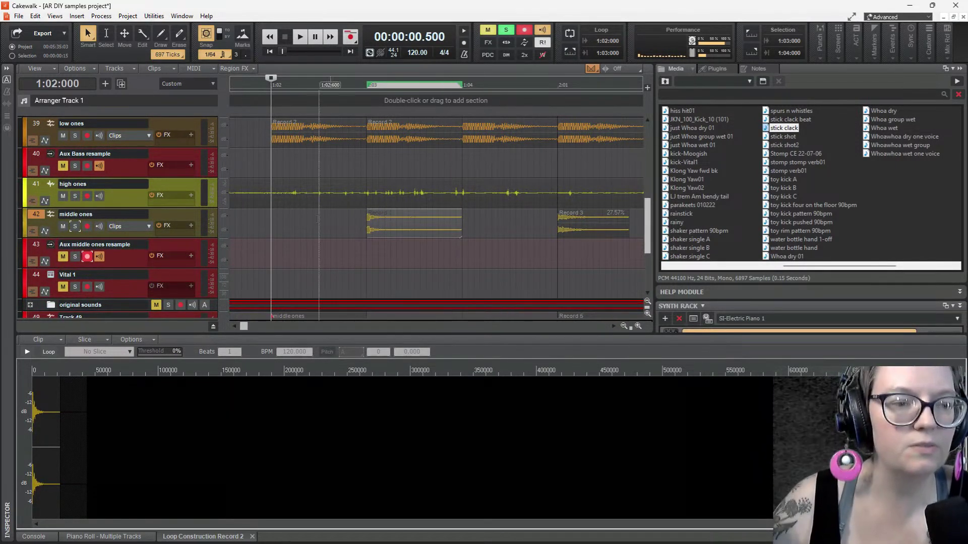
{"action": "left_click", "coordinate": [75, 200]}
{"action": "key", "text": "space"}
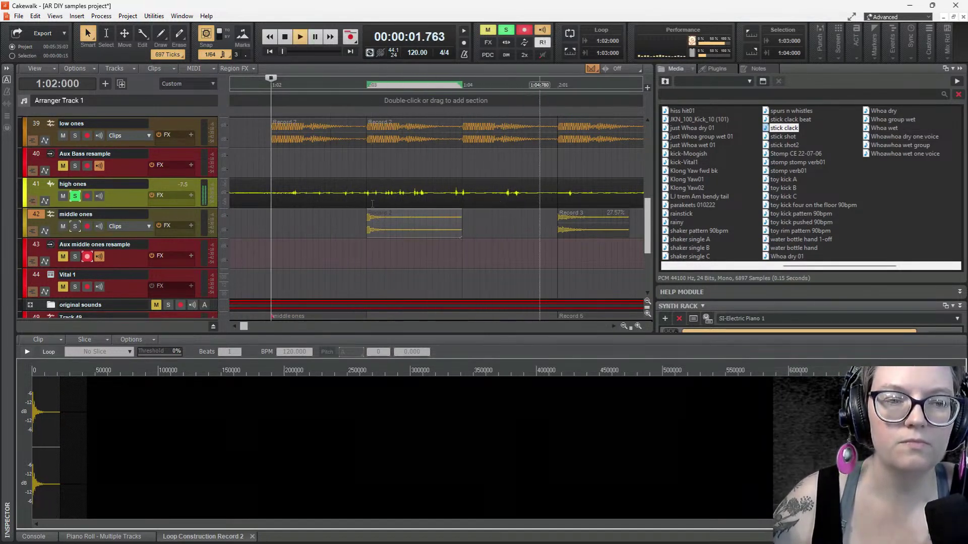
{"action": "key", "text": "space"}
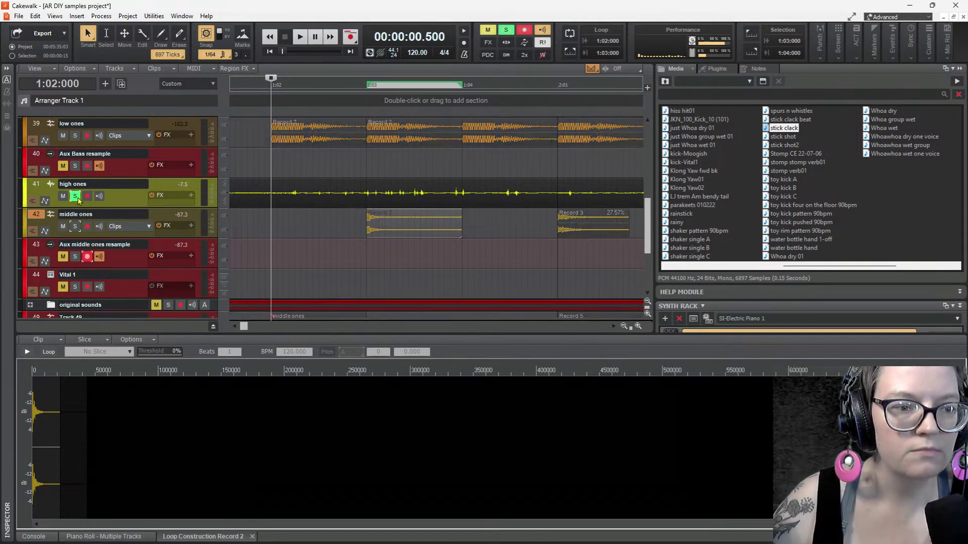
{"action": "key", "text": "space"}
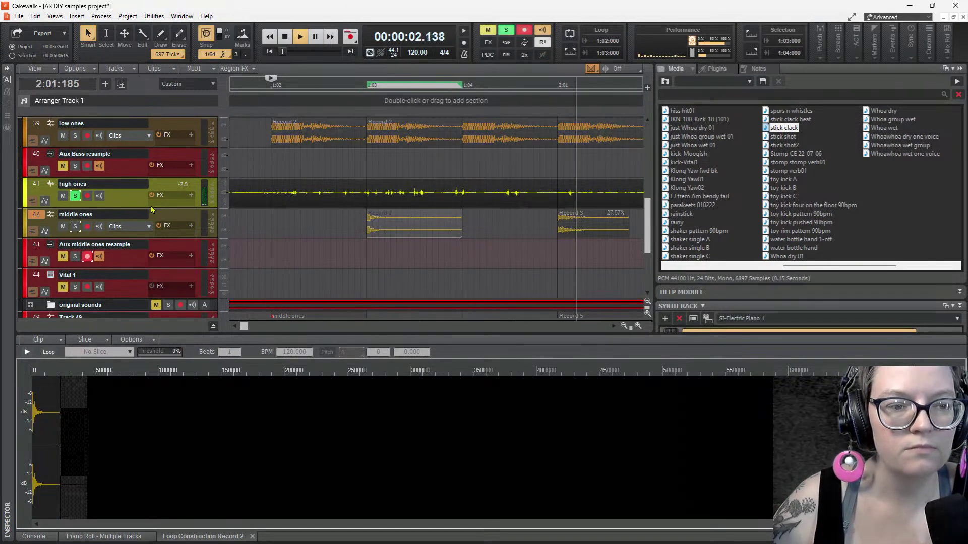
Enlarge the high ones waveform and audition its Record 8 clip from 4:04:000
{"action": "left_click_drag", "start_coordinate": [148, 207], "coordinate": [170, 266]}
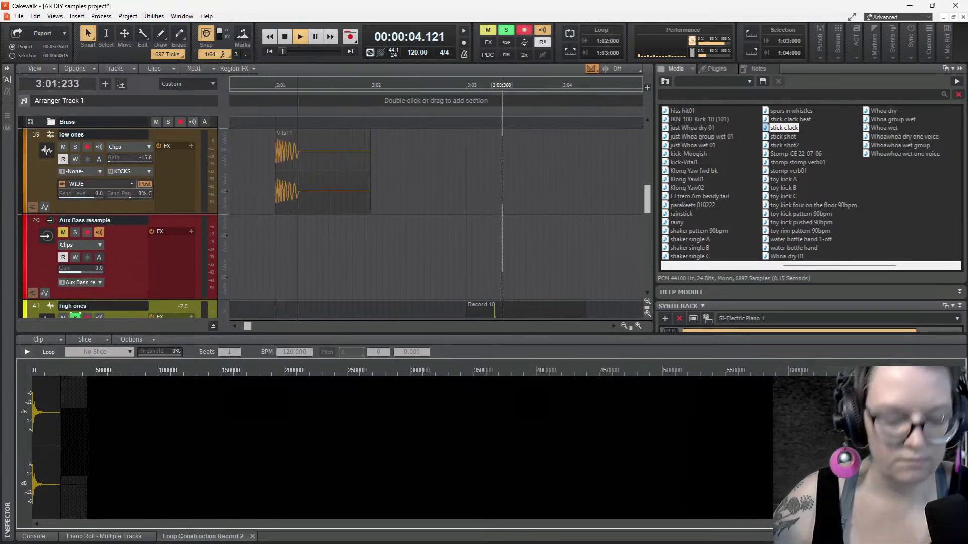
{"action": "scroll", "coordinate": [504, 208], "scroll_direction": "down", "scroll_amount": 2}
{"action": "scroll", "coordinate": [503, 209], "scroll_direction": "down", "scroll_amount": 3}
{"action": "scroll", "coordinate": [503, 197], "scroll_direction": "down", "scroll_amount": 3}
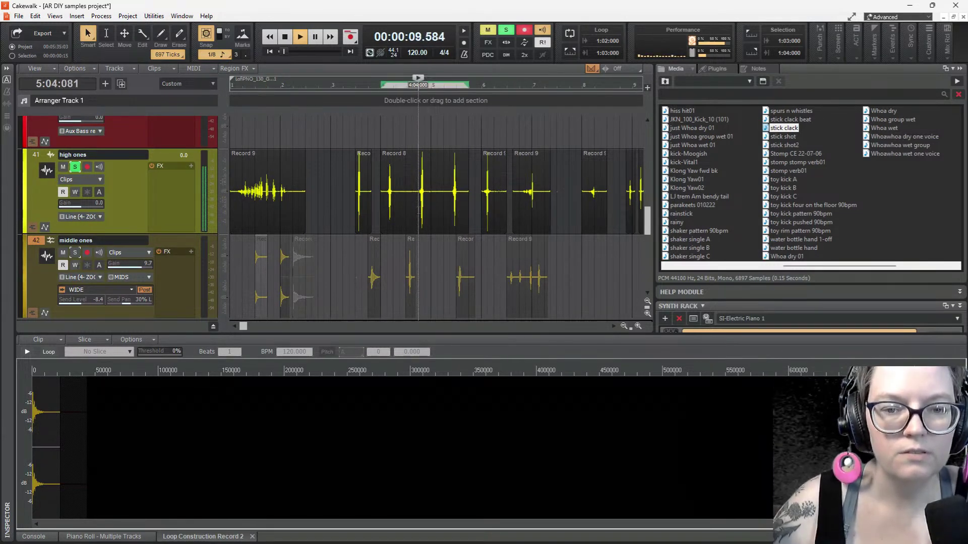
{"action": "left_click", "coordinate": [418, 171]}
{"action": "key", "text": "space"}
{"action": "key", "text": "space"}
{"action": "key", "text": "space"}
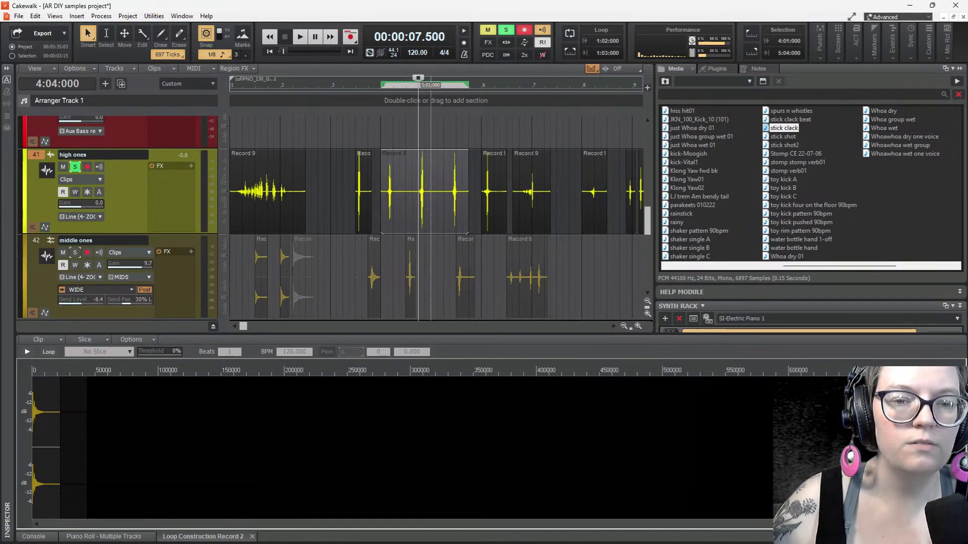
Replay the middle hit of the high ones track's Record 8 clip several times from 4:04:000
{"action": "left_click", "coordinate": [427, 206]}
{"action": "scroll", "coordinate": [427, 207], "scroll_direction": "up", "scroll_amount": 2}
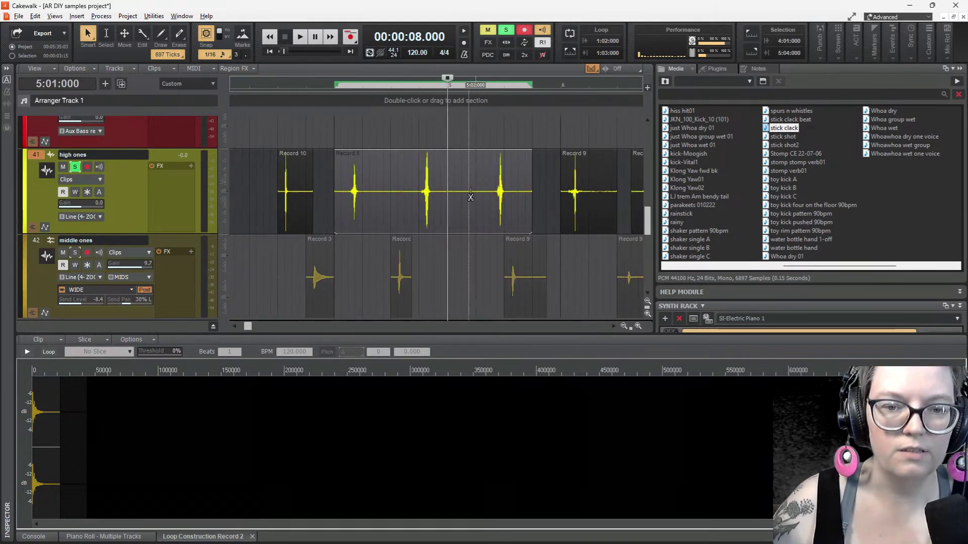
{"action": "left_click", "coordinate": [419, 210]}
{"action": "key", "text": "space"}
{"action": "key", "text": "space"}
{"action": "key", "text": "space"}
{"action": "key", "text": "space"}
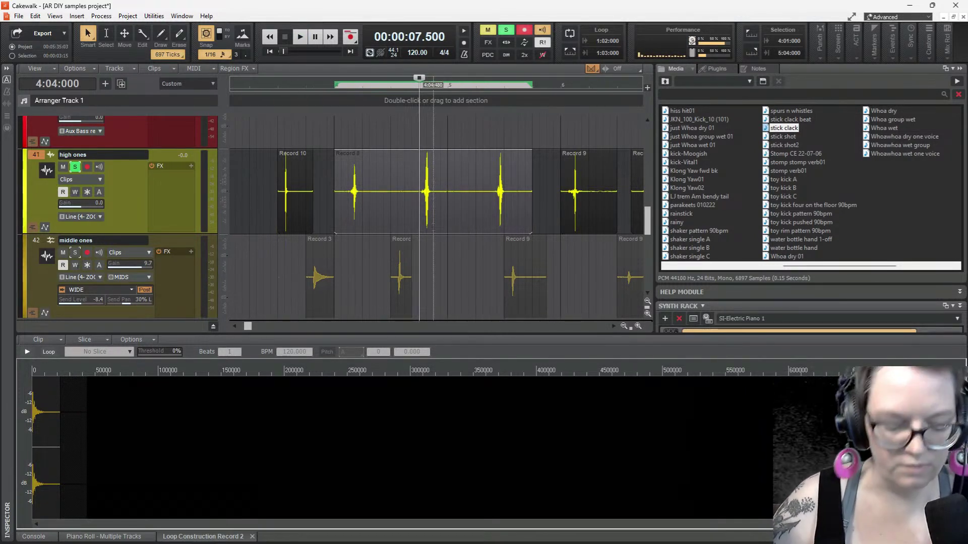
{"action": "key", "text": "space"}
{"action": "key", "text": "space"}
Audition the Record 8 hit from 4:04:120 and split the clip at 4:04:120 and 5:01:000 to isolate it
{"action": "scroll", "coordinate": [431, 222], "scroll_direction": "up", "scroll_amount": 3}
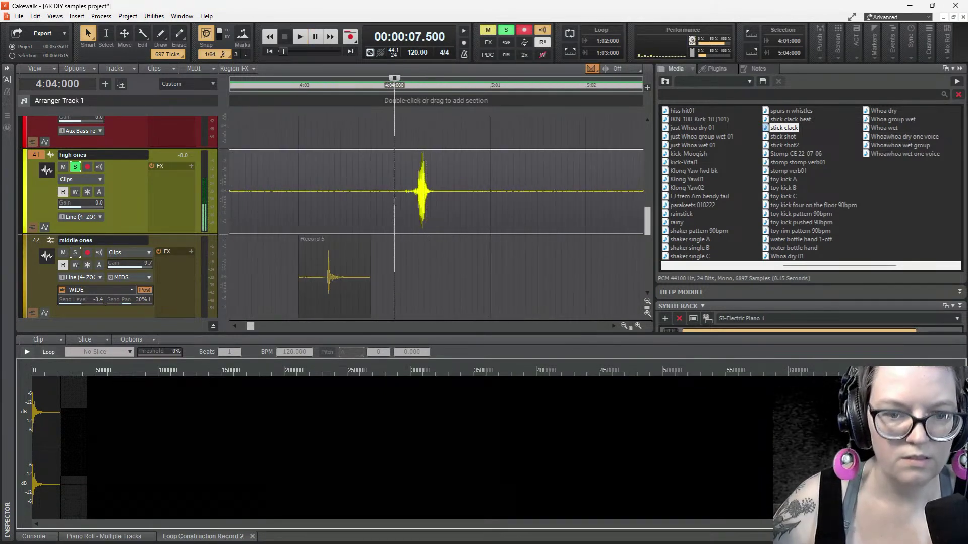
{"action": "left_click", "coordinate": [407, 204]}
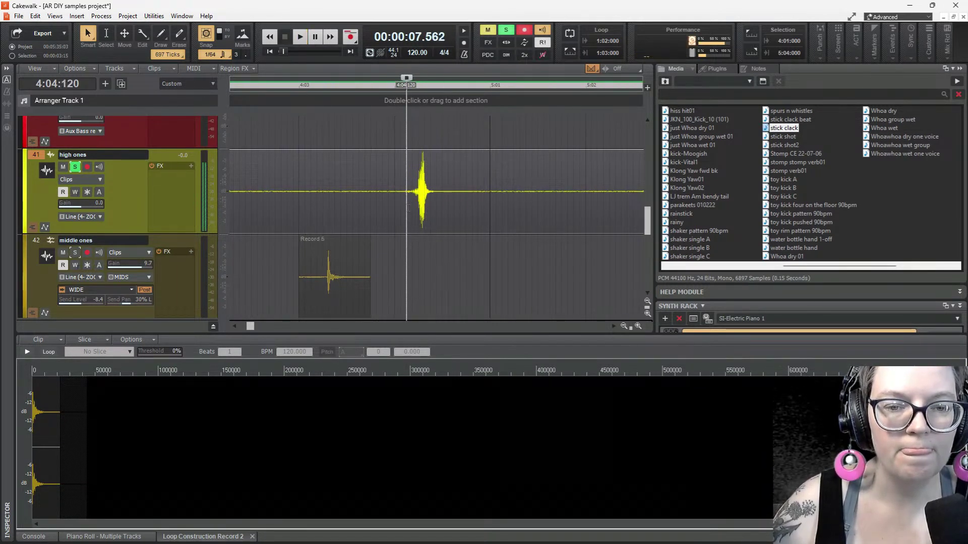
{"action": "scroll", "coordinate": [436, 216], "scroll_direction": "up", "scroll_amount": 2}
{"action": "key", "text": "space"}
{"action": "key", "text": "space"}
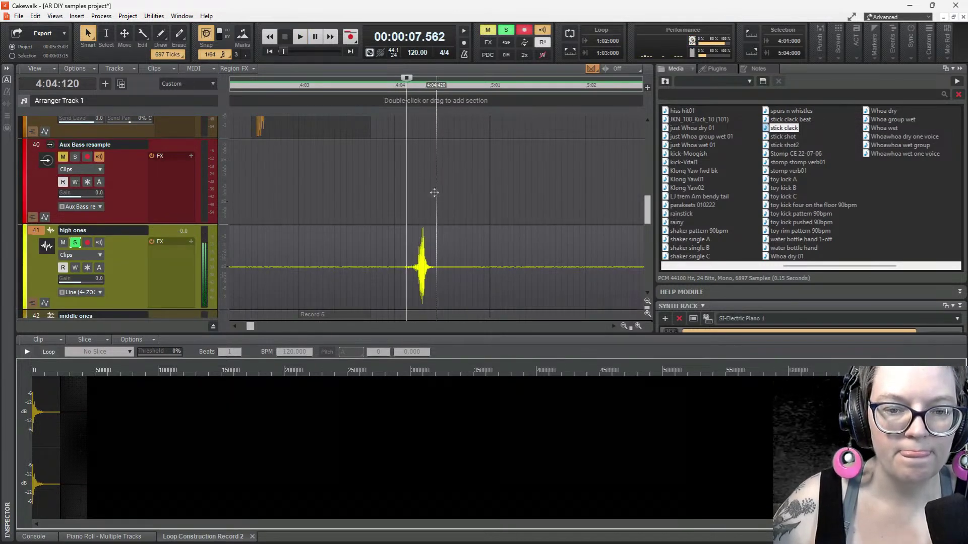
{"action": "scroll", "coordinate": [436, 217], "scroll_direction": "down", "scroll_amount": 2}
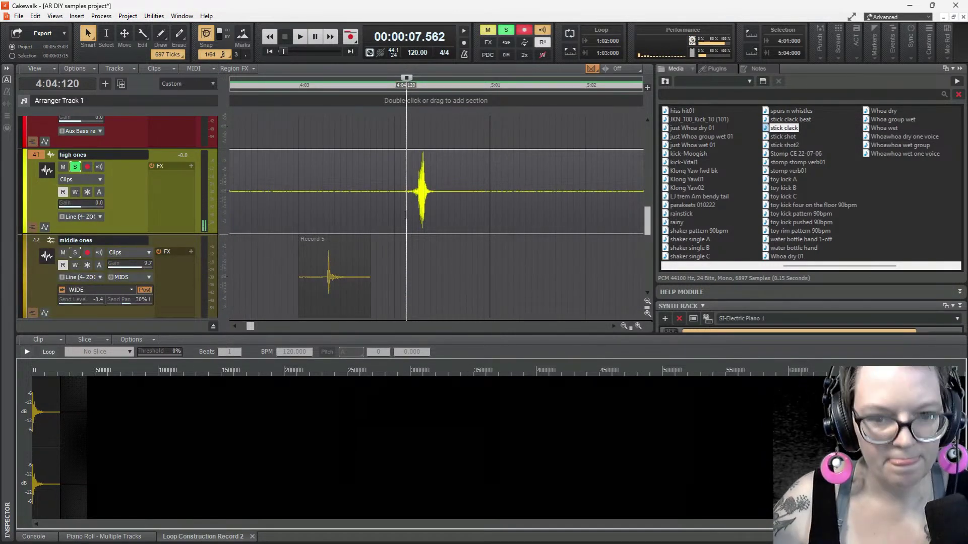
{"action": "key", "text": "s"}
{"action": "left_click", "coordinate": [490, 202]}
{"action": "key", "text": "s"}
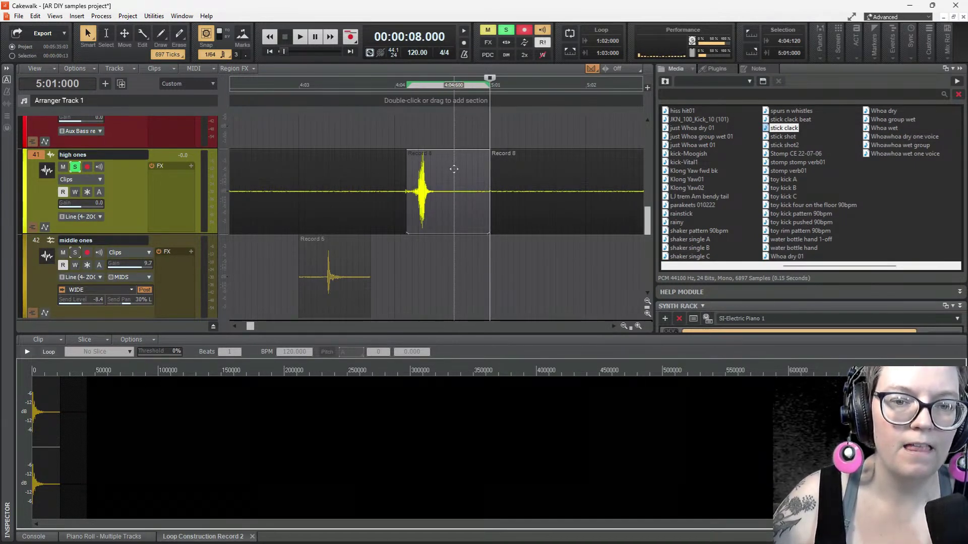
Save the isolated Record 8 hit as the wave loop pills1 in the DIY Samples folder
{"action": "key", "text": "ctrl+s"}
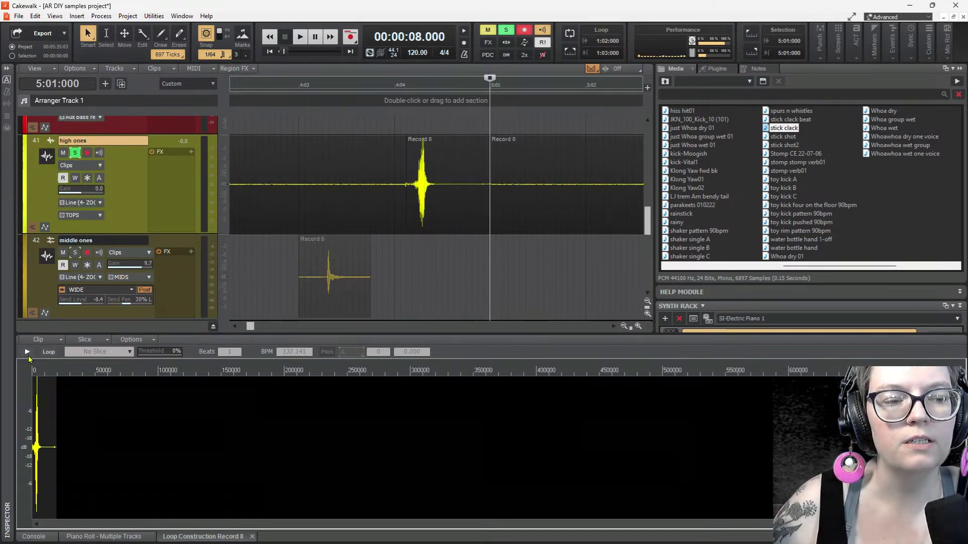
{"action": "left_click", "coordinate": [40, 341]}
{"action": "left_click", "coordinate": [58, 357]}
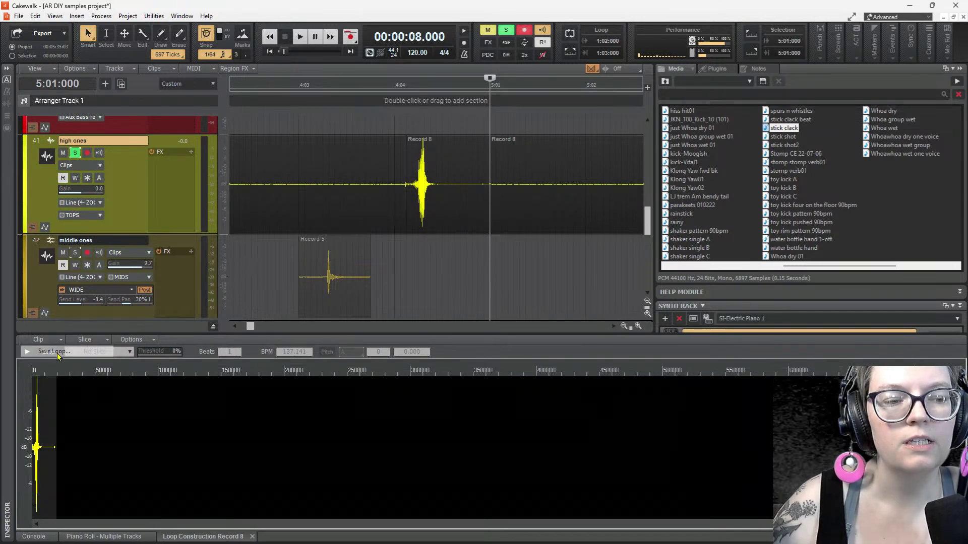
{"action": "type", "text": "pills 1"}
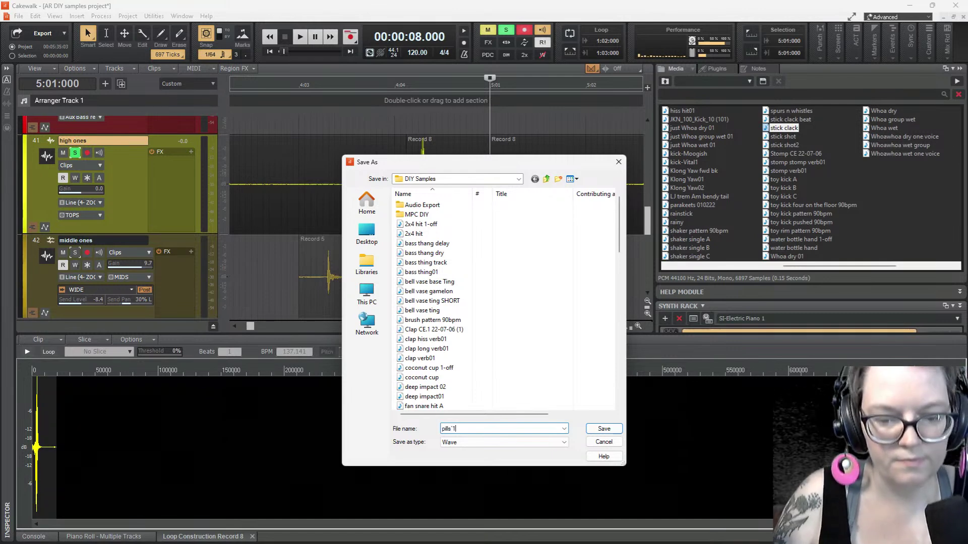
{"action": "key", "text": "BackSpace"}
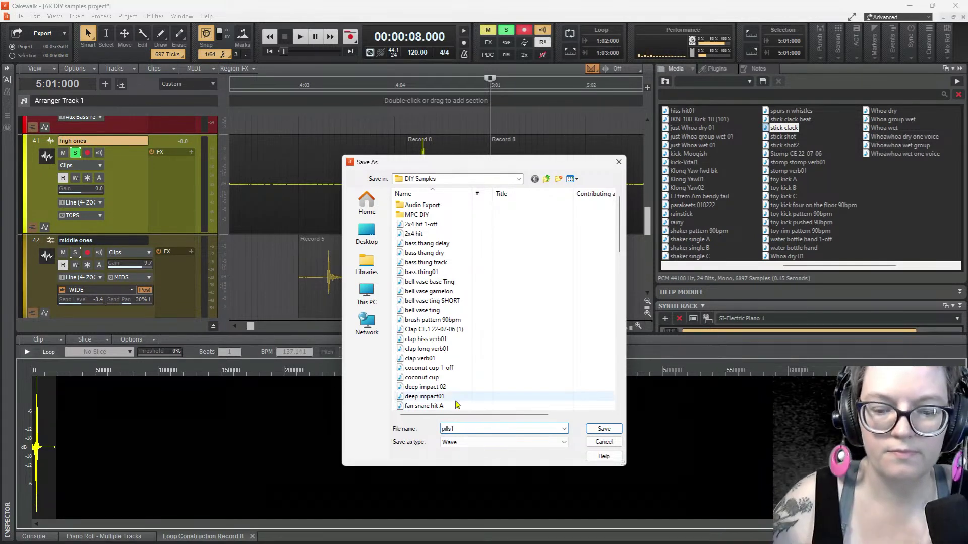
{"action": "left_click", "coordinate": [604, 429]}
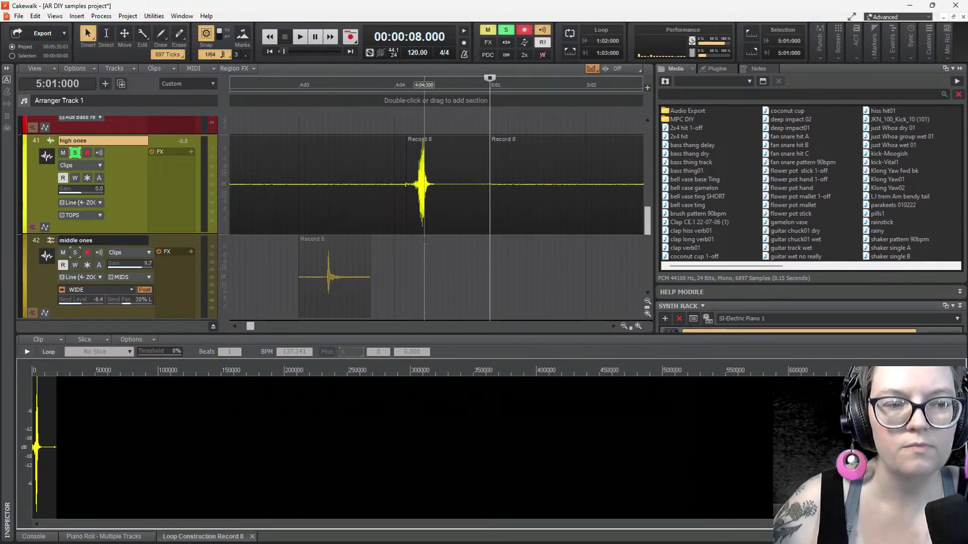
Audition the next Record 8 hit on the high ones track from 5:02:720
{"action": "scroll", "coordinate": [546, 214], "scroll_direction": "down", "scroll_amount": 2}
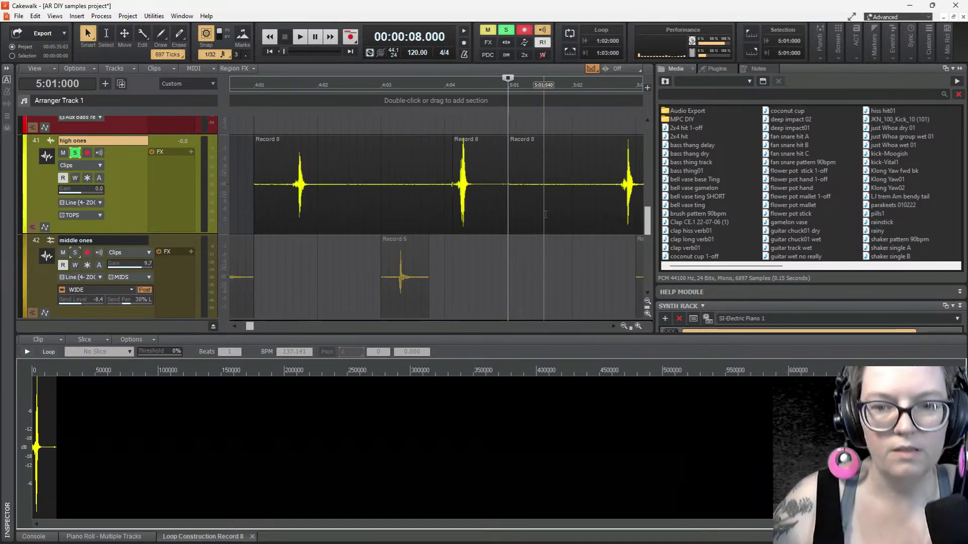
{"action": "left_click", "coordinate": [619, 209]}
{"action": "key", "text": "space"}
{"action": "key", "text": "space"}
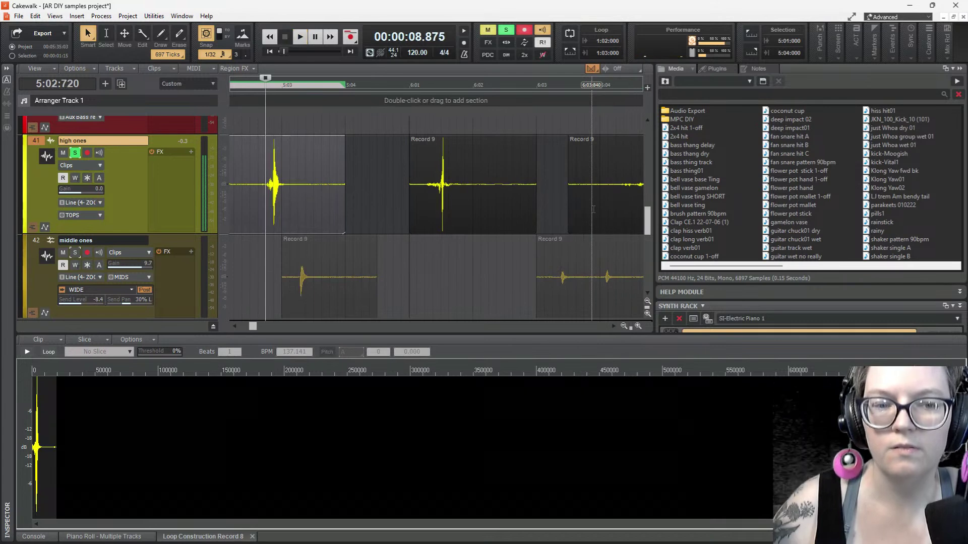
{"action": "key", "text": "space"}
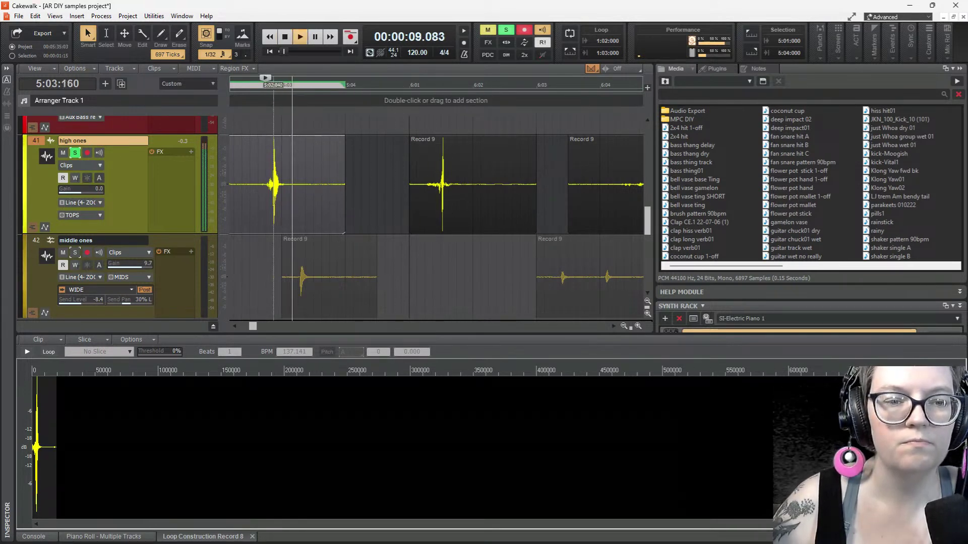
{"action": "key", "text": "space"}
{"action": "scroll", "coordinate": [277, 211], "scroll_direction": "up", "scroll_amount": 3}
{"action": "key", "text": "space"}
{"action": "key", "text": "space"}
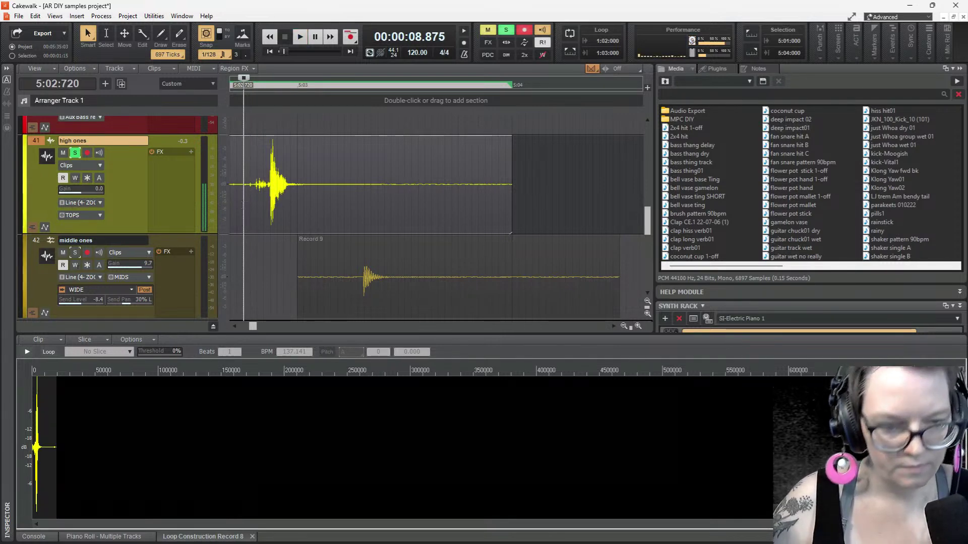
Split the high ones clip at 5:02:720 and 5:03:060 to isolate the second Record 8 hit
{"action": "key", "text": "s"}
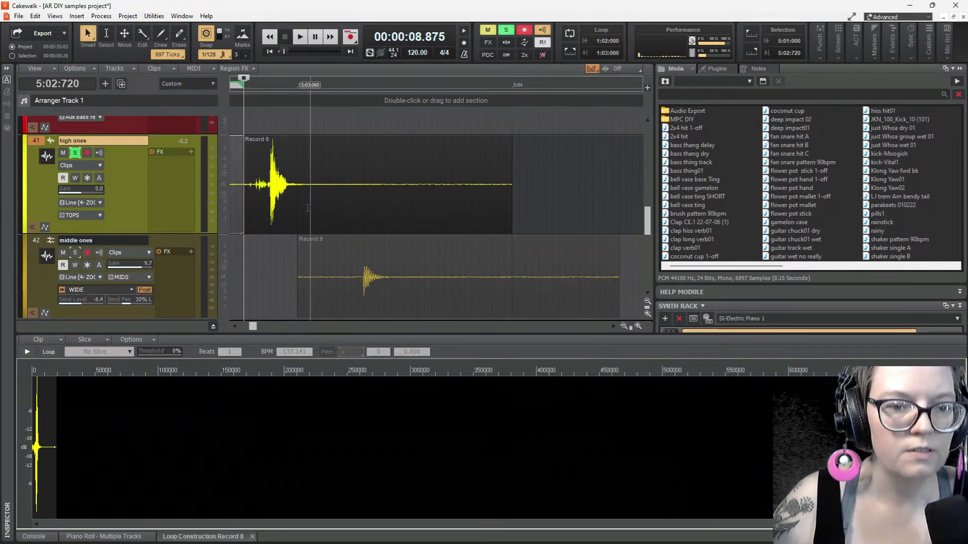
{"action": "left_click", "coordinate": [309, 208]}
{"action": "key", "text": "s"}
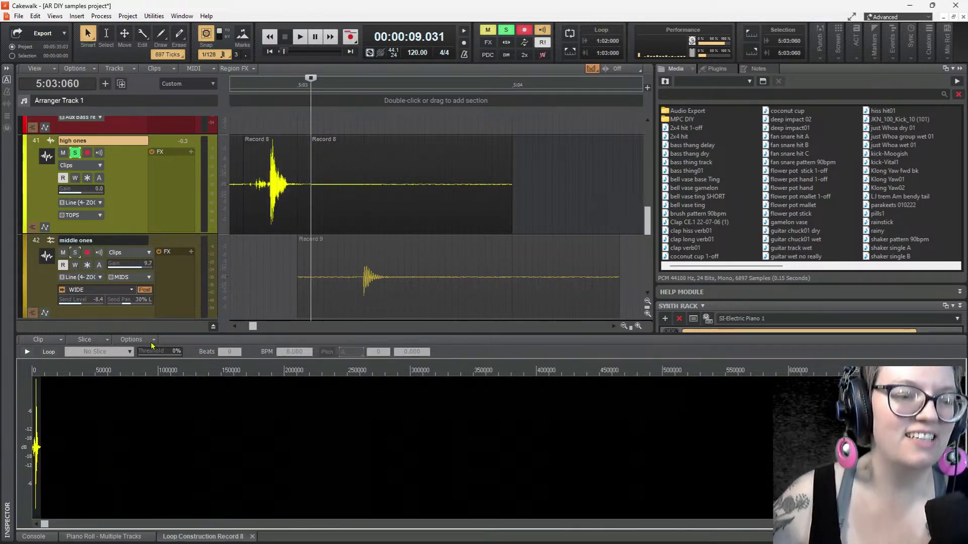
Save the second isolated Record 8 hit as the wave loop pills2 in DIY Samples
{"action": "left_click", "coordinate": [53, 340]}
{"action": "left_click", "coordinate": [54, 352]}
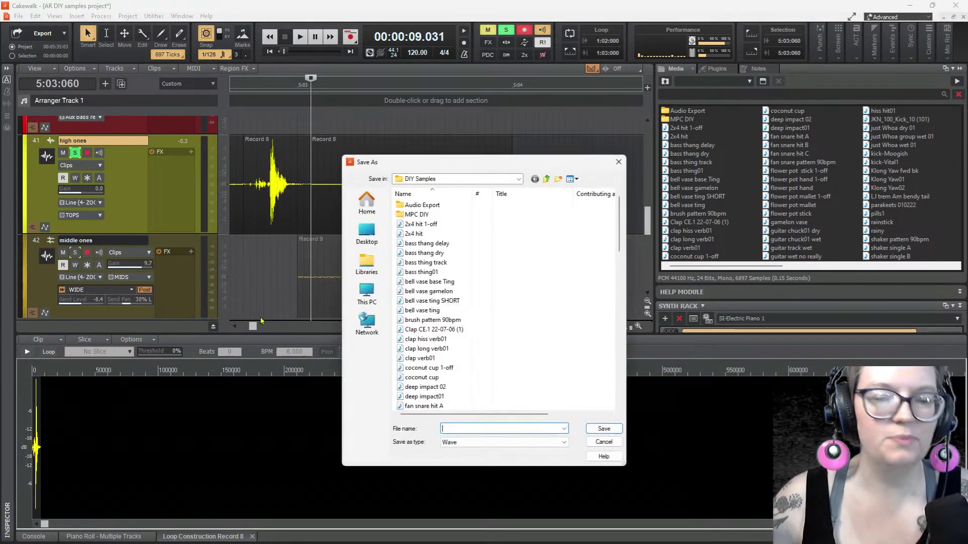
{"action": "type", "text": "pills2"}
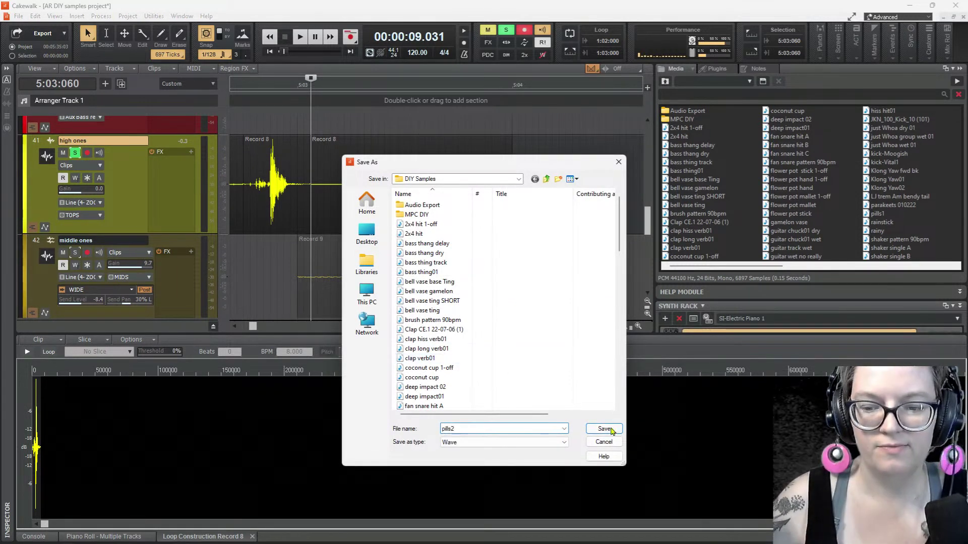
{"action": "left_click", "coordinate": [604, 429]}
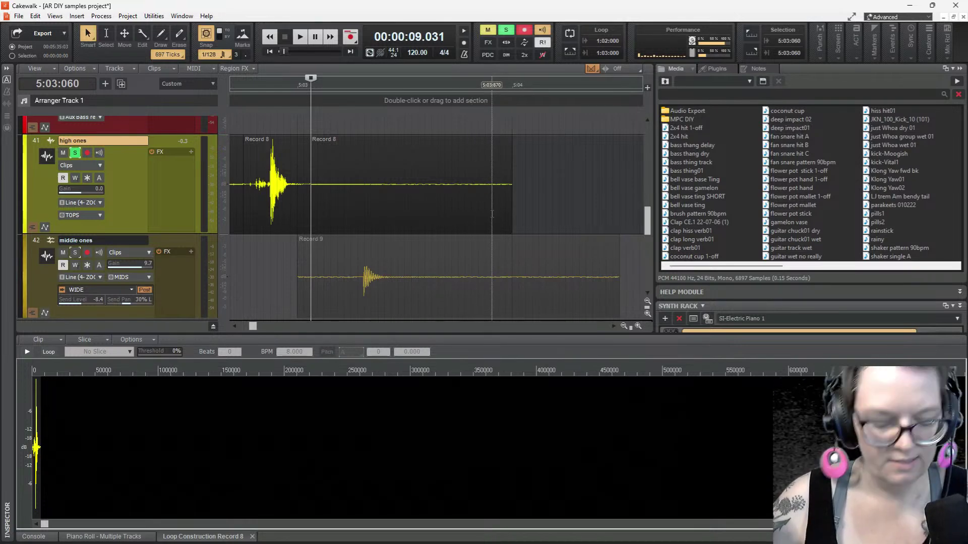
Audition the first Record 9 hit on the high ones track repeatedly from 6:01:240
{"action": "scroll", "coordinate": [492, 214], "scroll_direction": "down", "scroll_amount": 5}
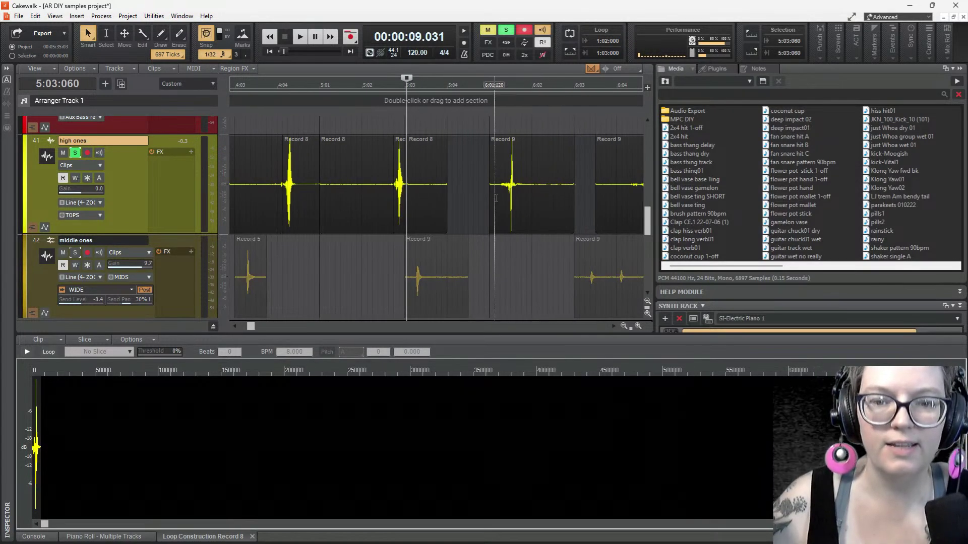
{"action": "left_click", "coordinate": [499, 198]}
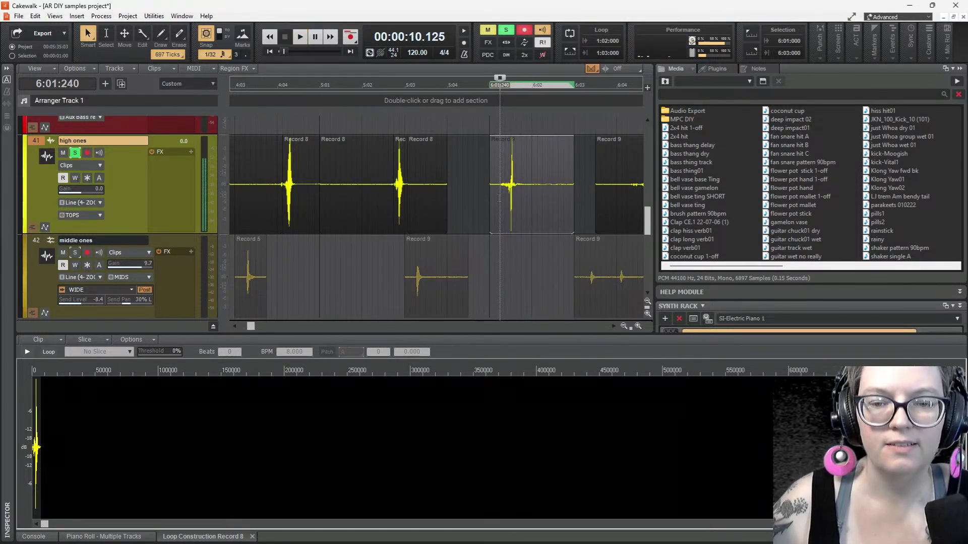
{"action": "key", "text": "space"}
{"action": "key", "text": "space"}
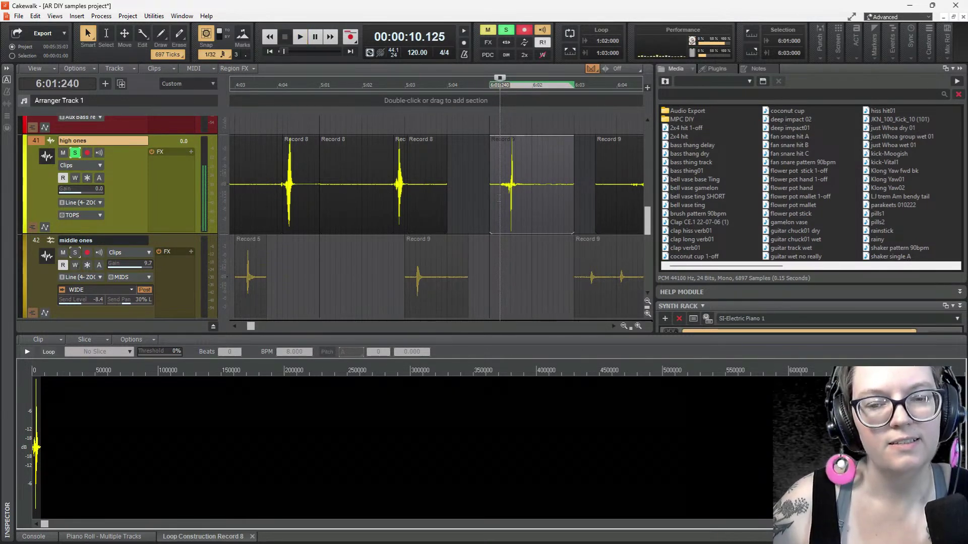
{"action": "scroll", "coordinate": [499, 198], "scroll_direction": "up", "scroll_amount": 2}
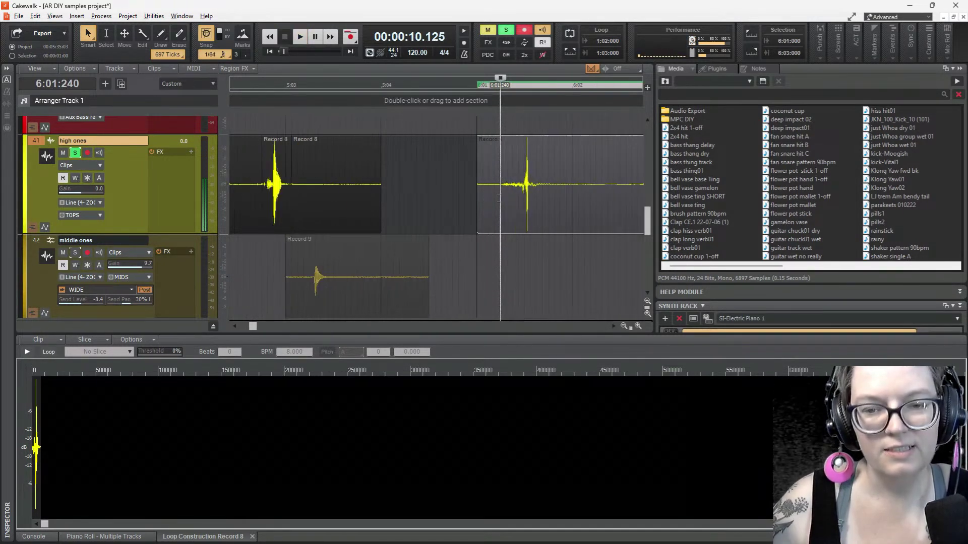
{"action": "key", "text": "space"}
{"action": "key", "text": "space"}
{"action": "key", "text": "space"}
{"action": "key", "text": "space"}
{"action": "key", "text": "space"}
{"action": "key", "text": "space"}
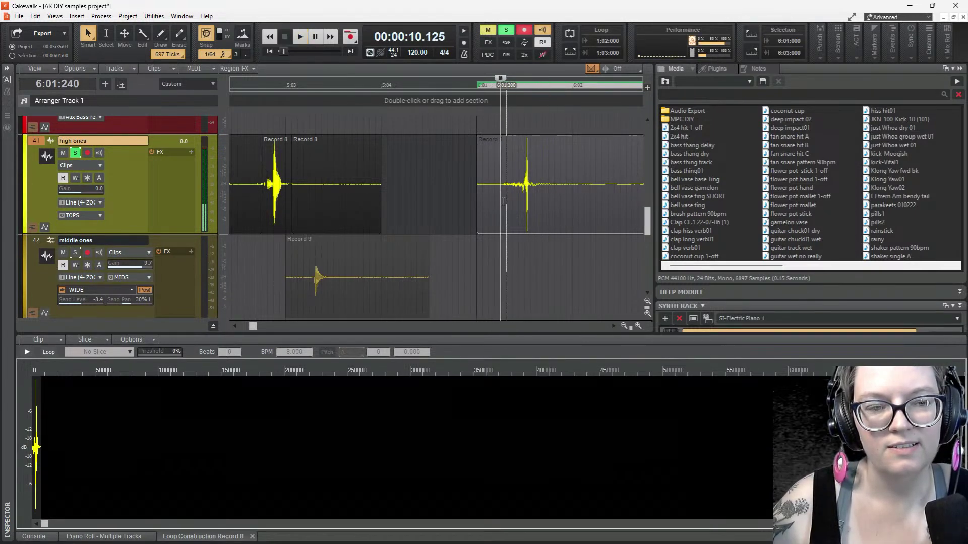
{"action": "key", "text": "space"}
{"action": "key", "text": "space"}
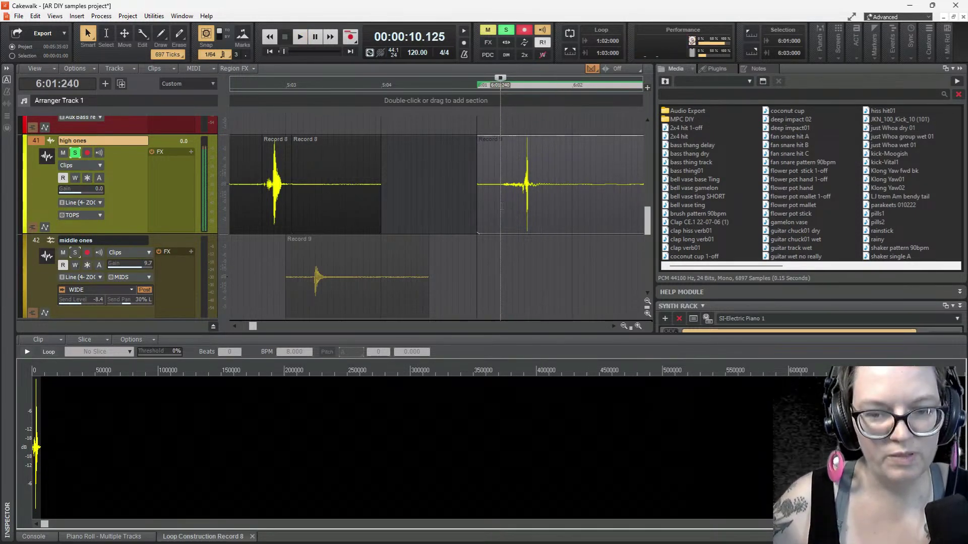
Trim the first Record 9 clip's start to 6:01:240, replay it, and split the clip at 6:02:120
{"action": "left_click_drag", "start_coordinate": [477, 210], "coordinate": [501, 210]}
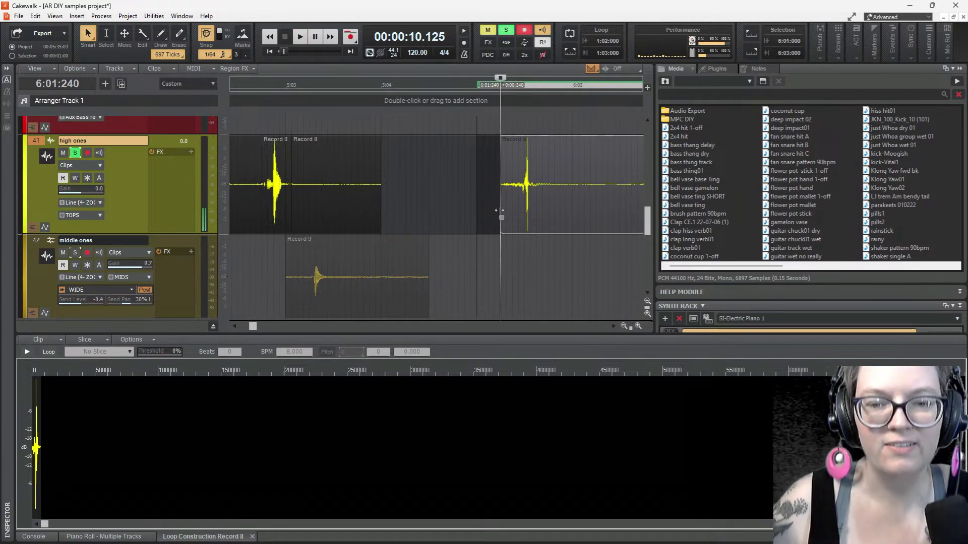
{"action": "key", "text": "space"}
{"action": "key", "text": "space"}
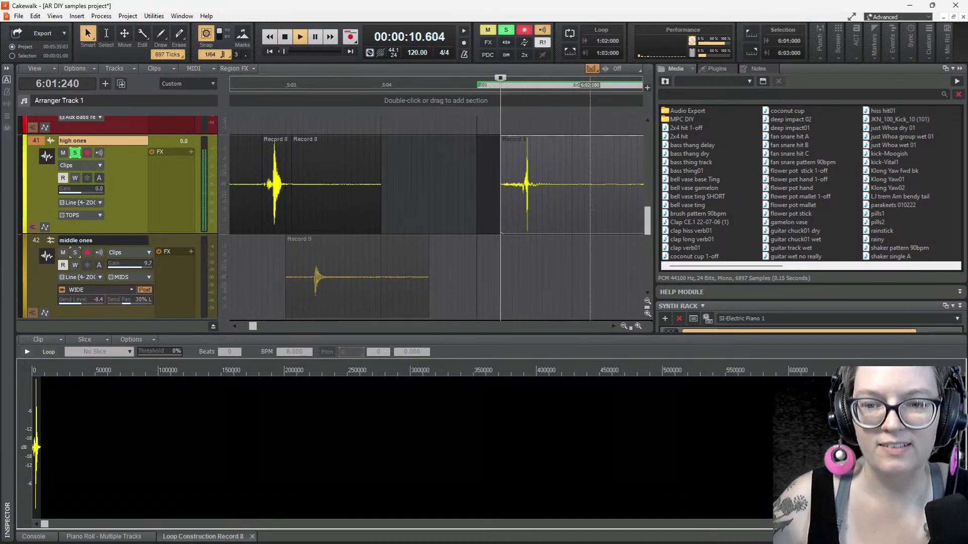
{"action": "left_click", "coordinate": [585, 208]}
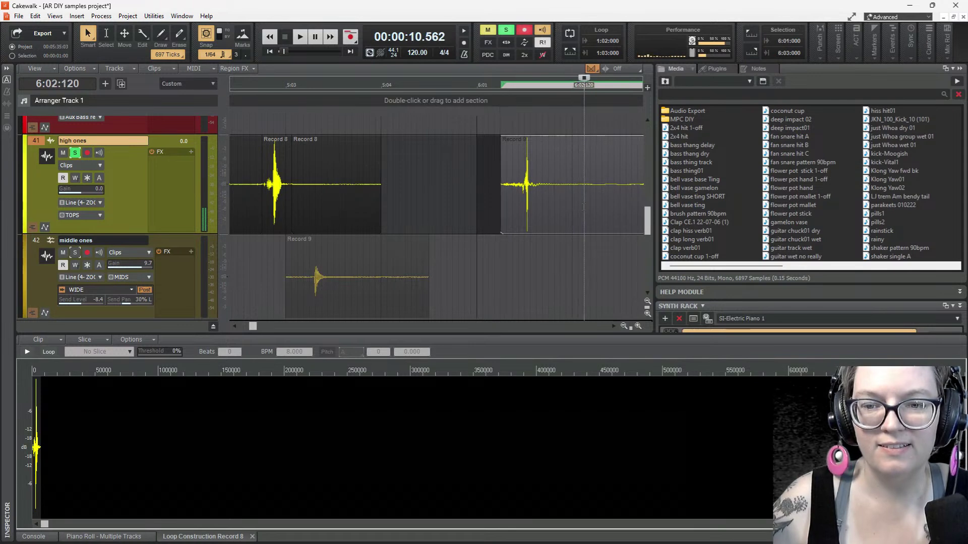
{"action": "key", "text": "s"}
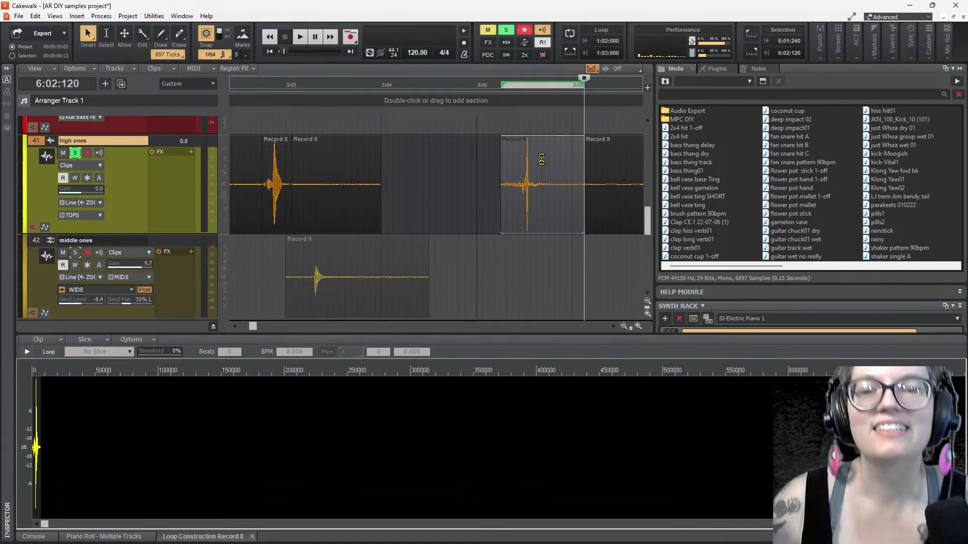
Save the trimmed Record 9 hit as the wave loop book flip1 in DIY Samples
{"action": "left_click", "coordinate": [543, 164]}
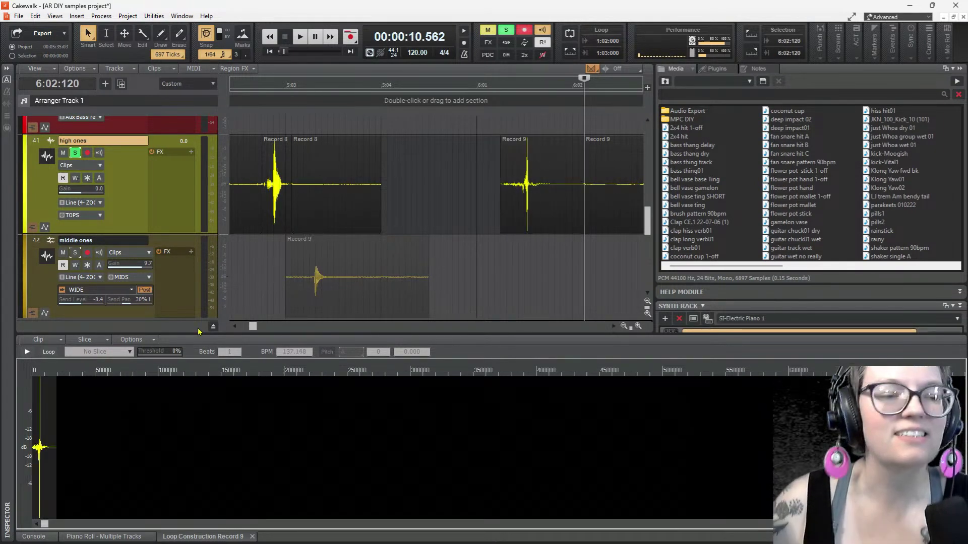
{"action": "left_click", "coordinate": [48, 345]}
{"action": "left_click", "coordinate": [49, 353]}
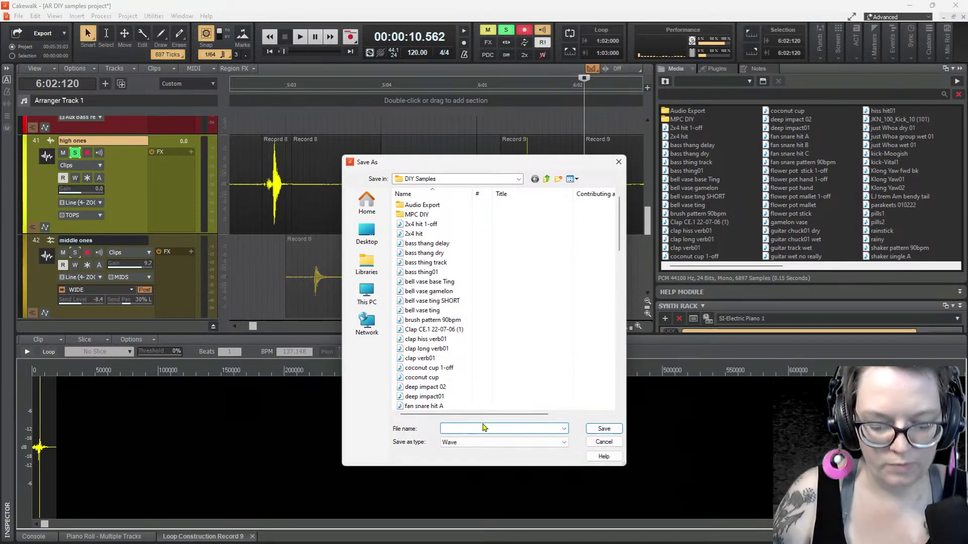
{"action": "type", "text": "book flip1"}
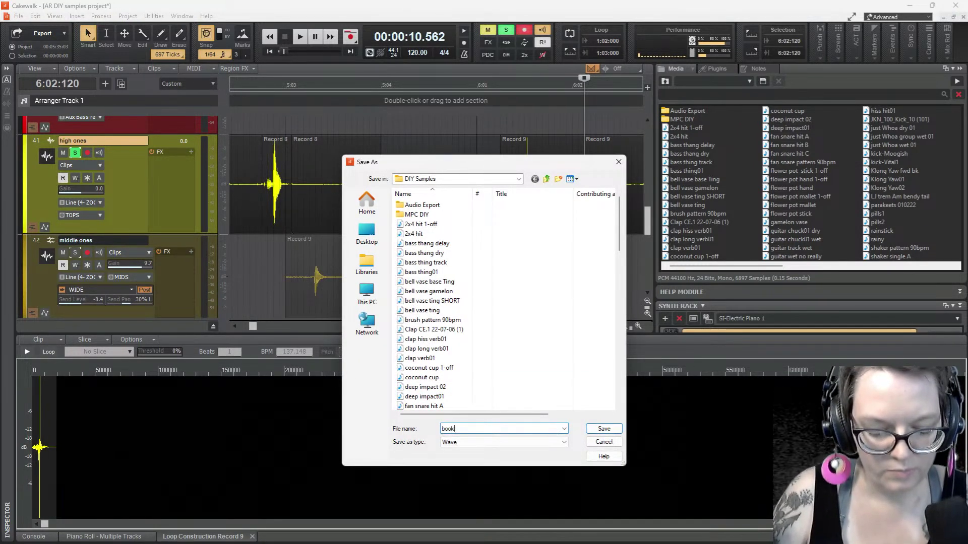
{"action": "left_click", "coordinate": [604, 429]}
Audition the following Record 9 clip on the high ones track from 6:04:360 and 6:04:330
{"action": "scroll", "coordinate": [588, 224], "scroll_direction": "down", "scroll_amount": 4}
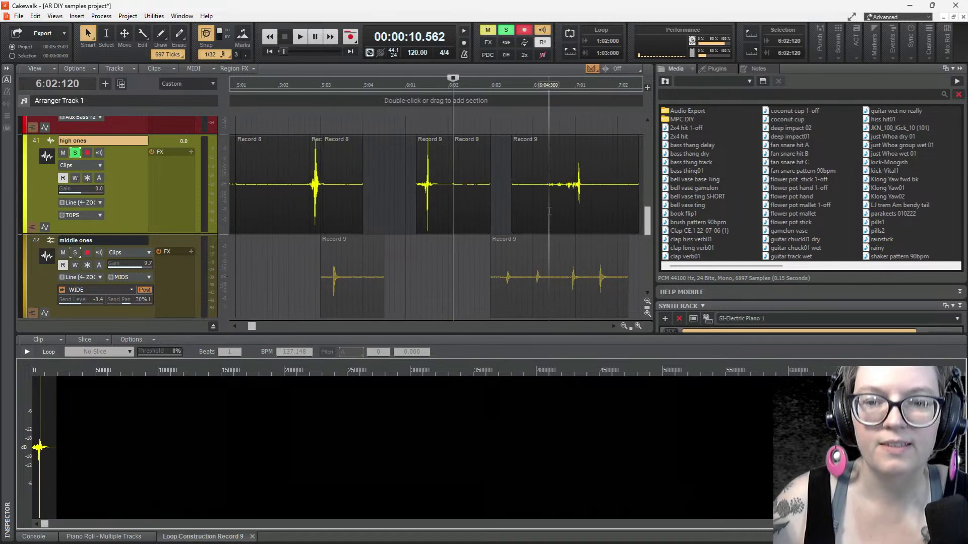
{"action": "left_click", "coordinate": [550, 212]}
{"action": "key", "text": "space"}
{"action": "key", "text": "space"}
{"action": "key", "text": "space"}
{"action": "key", "text": "space"}
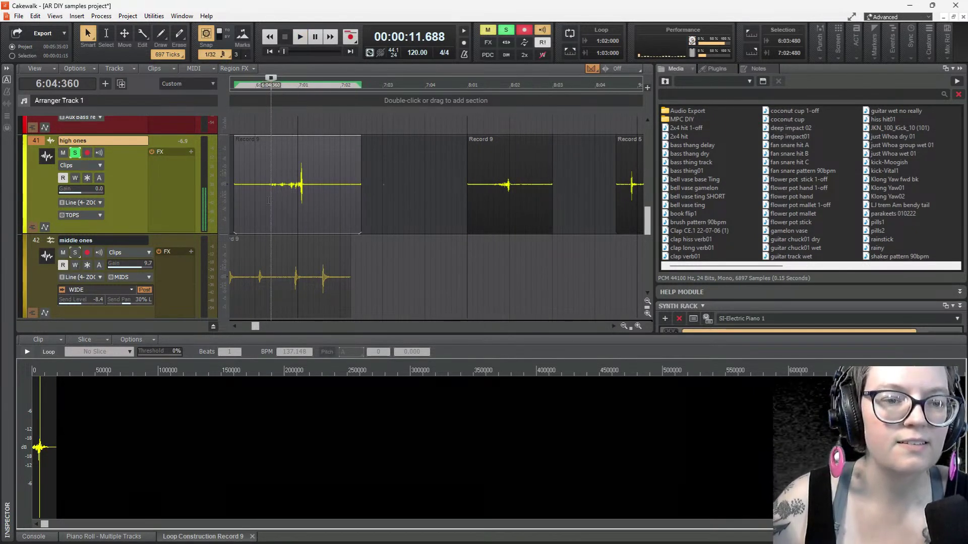
{"action": "scroll", "coordinate": [268, 202], "scroll_direction": "up", "scroll_amount": 4}
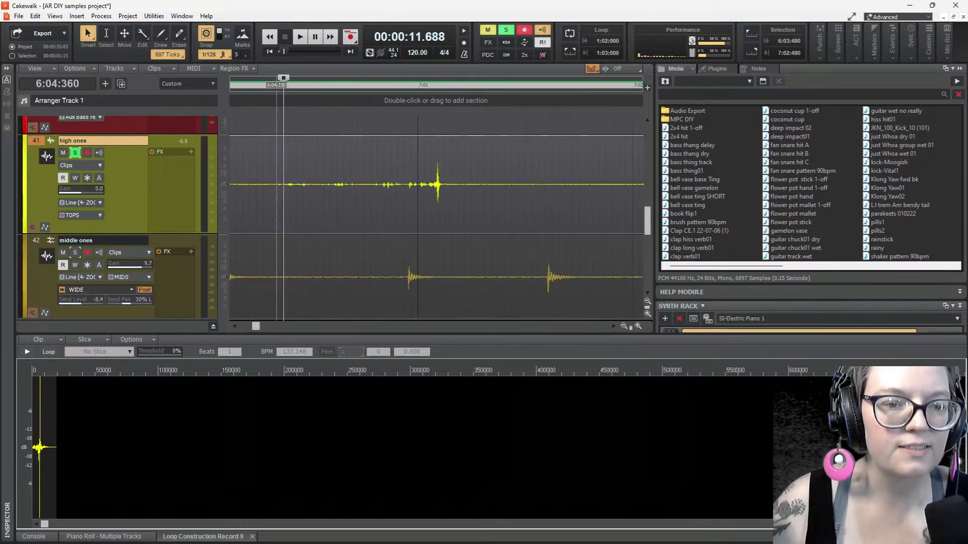
{"action": "key", "text": "space"}
{"action": "key", "text": "space"}
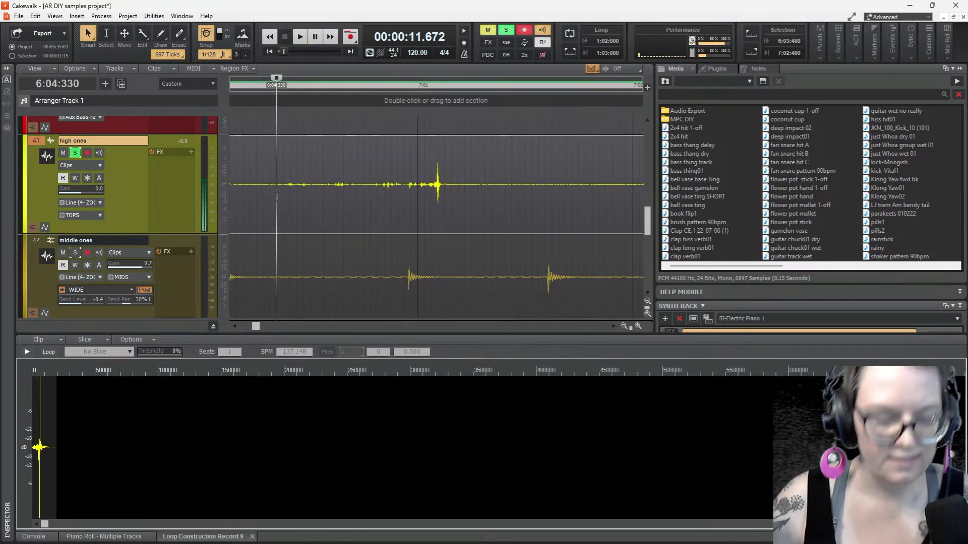
Split the Record 9 clip at 6:04:330 and 7:01:300 to isolate its sound, replaying it between the cuts
{"action": "left_click", "coordinate": [275, 197]}
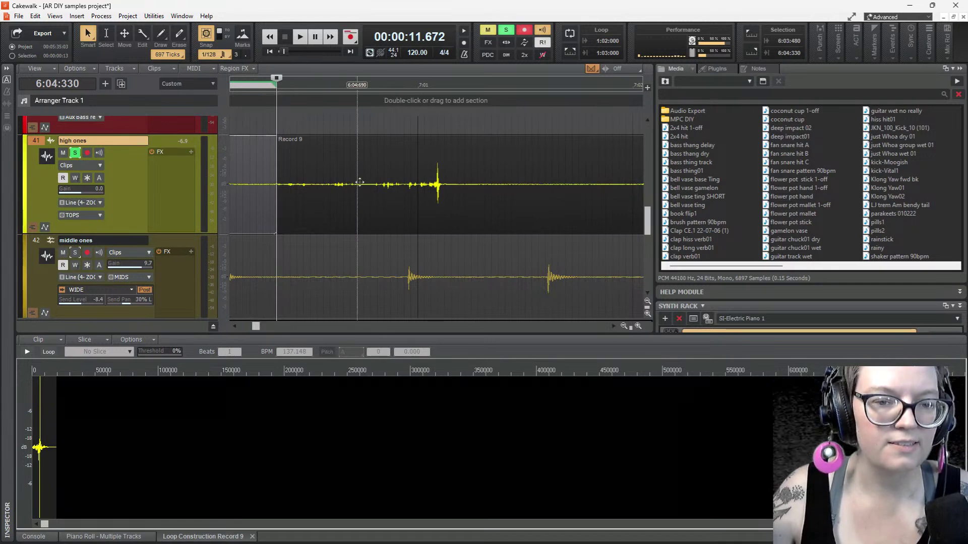
{"action": "key", "text": "space"}
{"action": "key", "text": "space"}
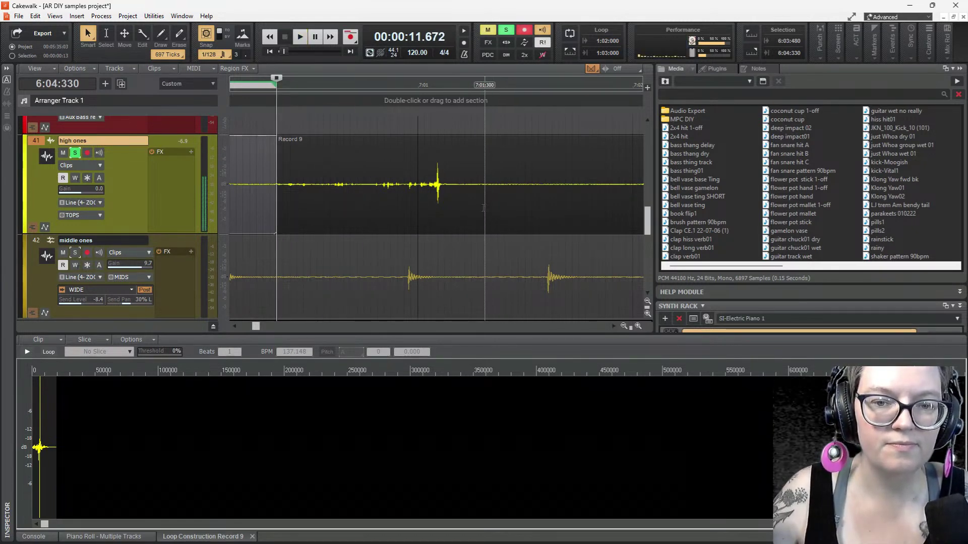
{"action": "left_click", "coordinate": [483, 207]}
{"action": "key", "text": "s"}
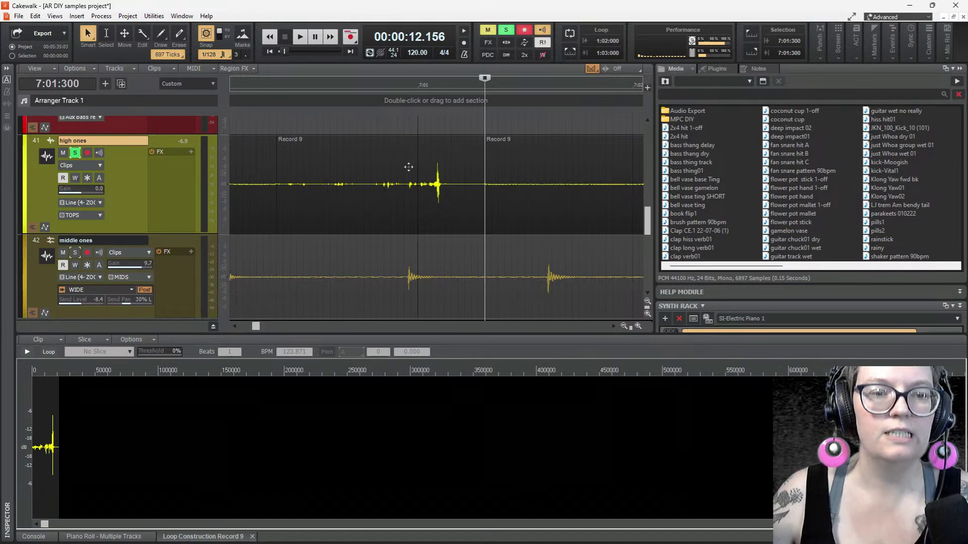
Save the isolated Record 9 sound as the wave loop book flip2 in DIY Samples
{"action": "left_click", "coordinate": [50, 344]}
{"action": "left_click", "coordinate": [54, 354]}
{"action": "left_click", "coordinate": [439, 320]}
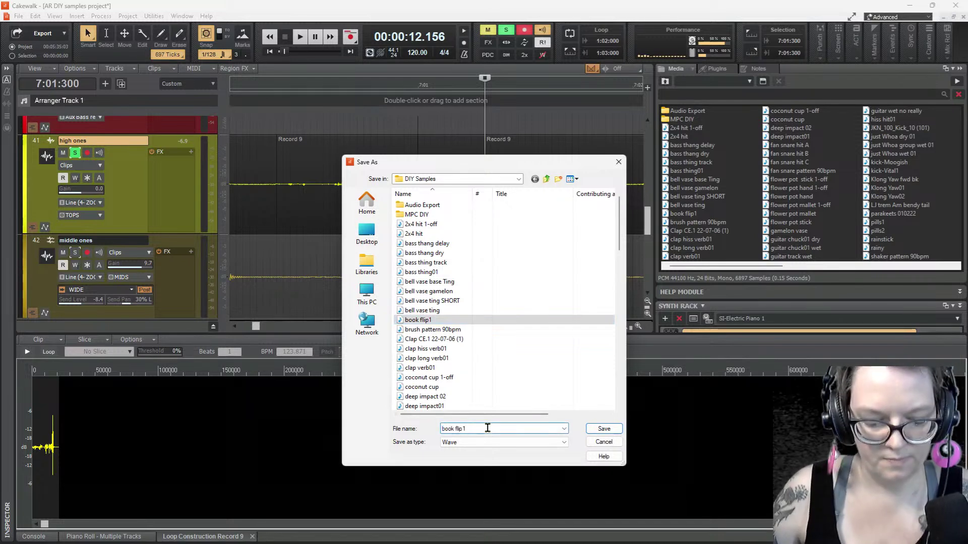
{"action": "left_click", "coordinate": [595, 429]}
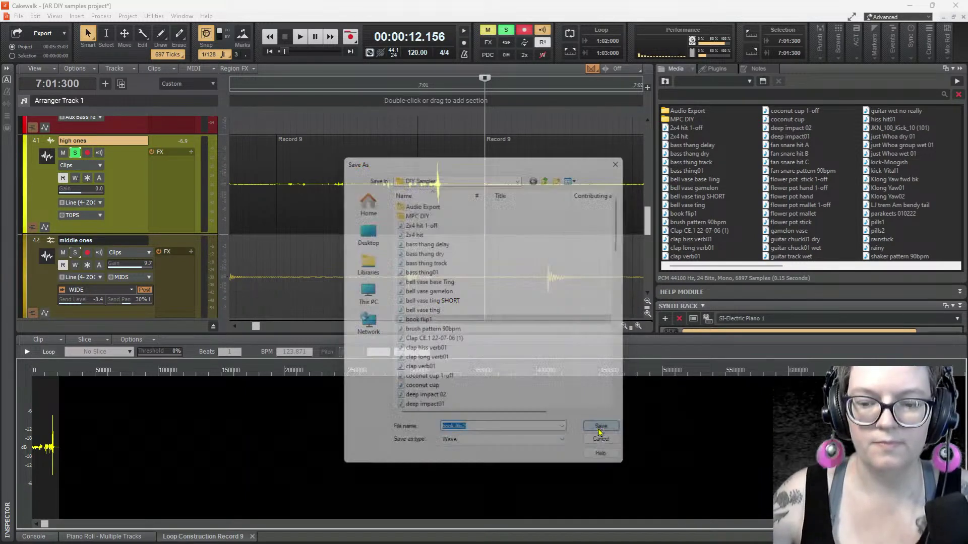
Audition the Record 9, Record 5 and Record 10 clips on the high ones track between measures 8 and 9
{"action": "scroll", "coordinate": [562, 207], "scroll_direction": "down", "scroll_amount": 3}
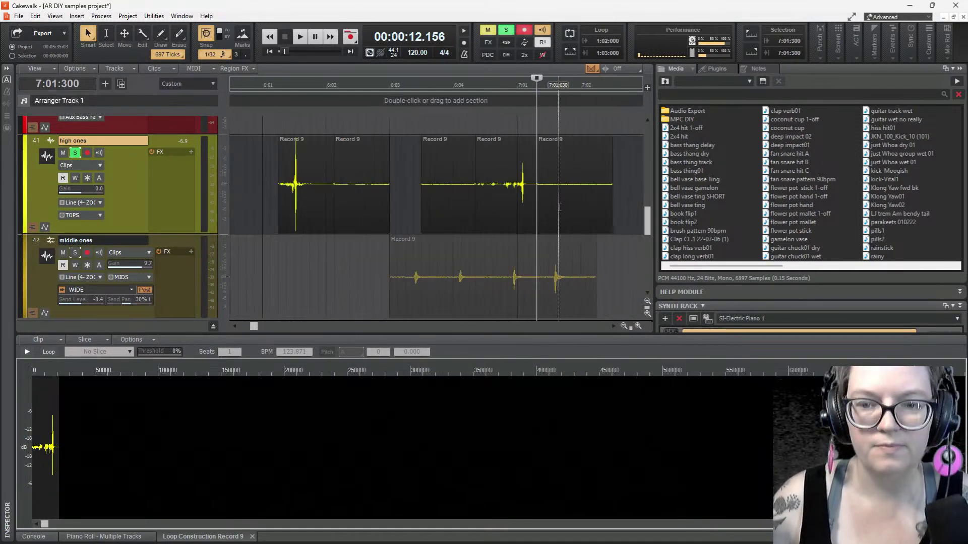
{"action": "scroll", "coordinate": [559, 207], "scroll_direction": "right", "scroll_amount": 8}
{"action": "scroll", "coordinate": [559, 207], "scroll_direction": "right", "scroll_amount": 2}
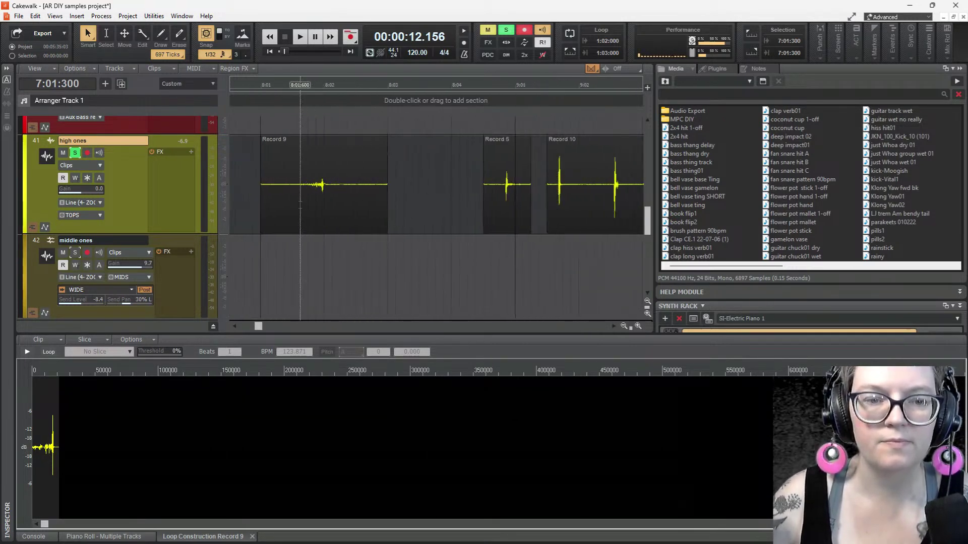
{"action": "left_click", "coordinate": [300, 204]}
{"action": "key", "text": "space"}
{"action": "key", "text": "space"}
{"action": "scroll", "coordinate": [353, 206], "scroll_direction": "right", "scroll_amount": 4}
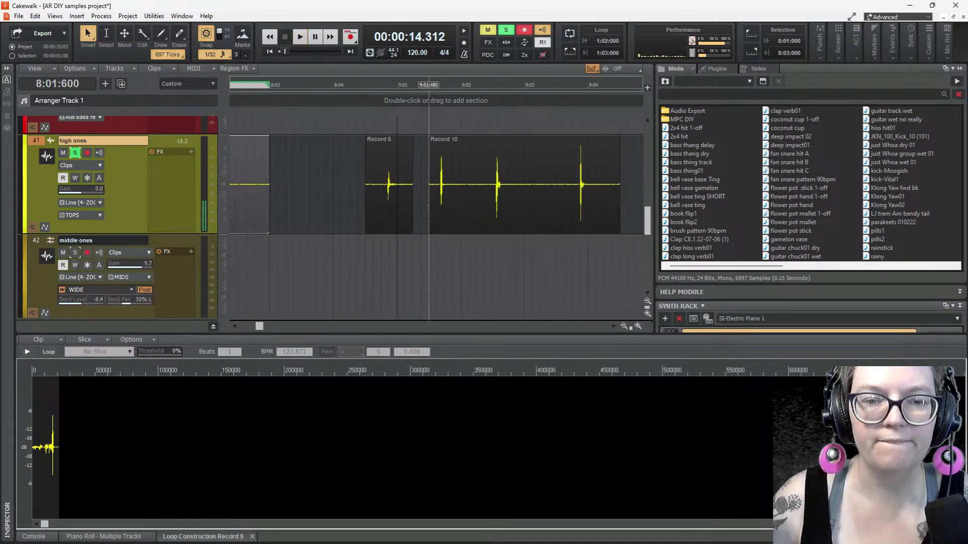
{"action": "left_click", "coordinate": [382, 210]}
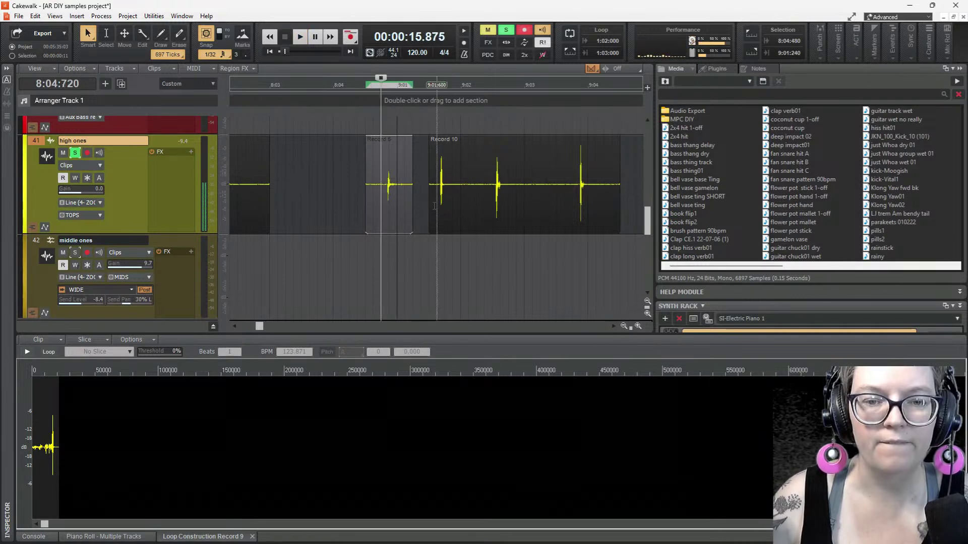
{"action": "left_click", "coordinate": [482, 204]}
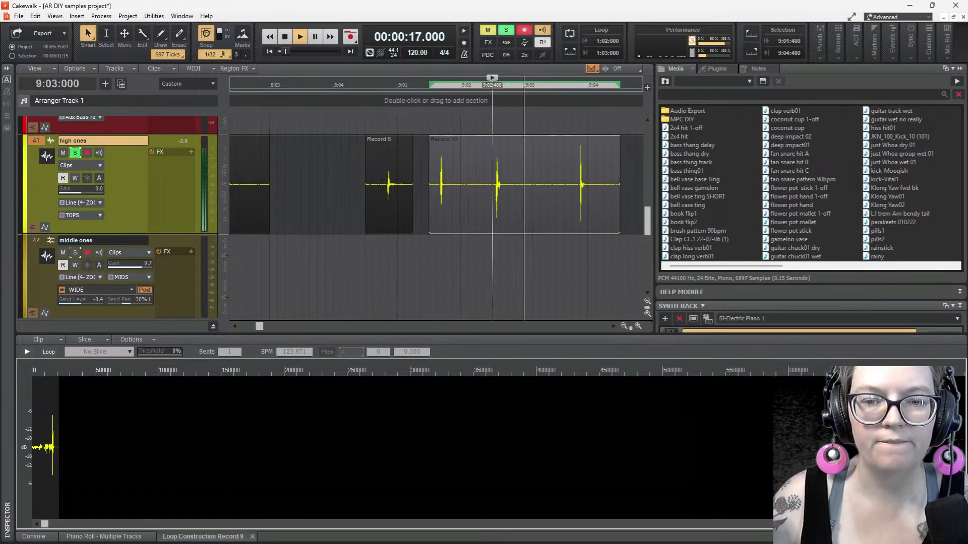
{"action": "left_click", "coordinate": [573, 199]}
{"action": "key", "text": "space"}
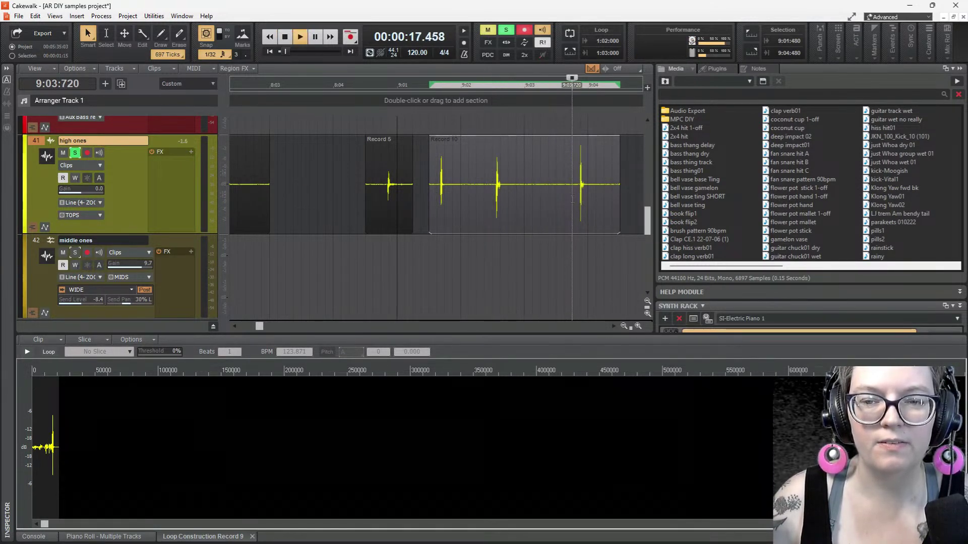
{"action": "key", "text": "space"}
Audition the three-tap Record 9 clip on the high ones track from 10:03:000
{"action": "left_click", "coordinate": [445, 213]}
{"action": "key", "text": "space"}
{"action": "key", "text": "space"}
{"action": "key", "text": "space"}
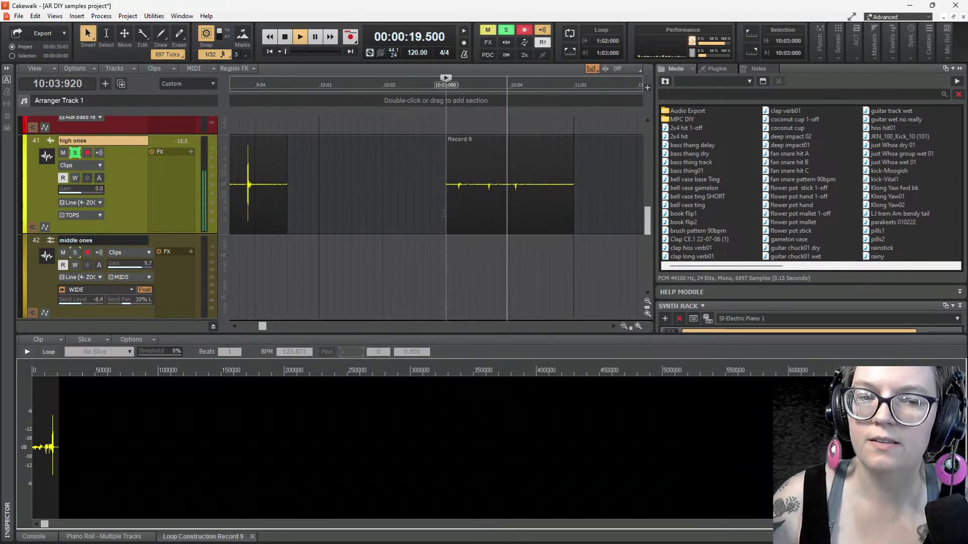
{"action": "key", "text": "space"}
{"action": "key", "text": "space"}
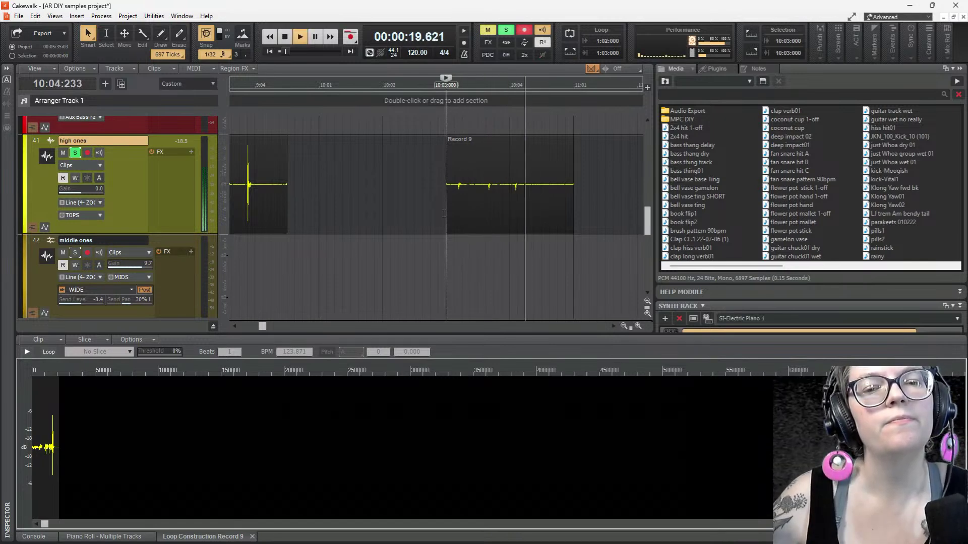
{"action": "key", "text": "space"}
Normalize the three-tap Record 9 clip to -5.0 dB with the nice boost preset and replay it
{"action": "left_click", "coordinate": [503, 172]}
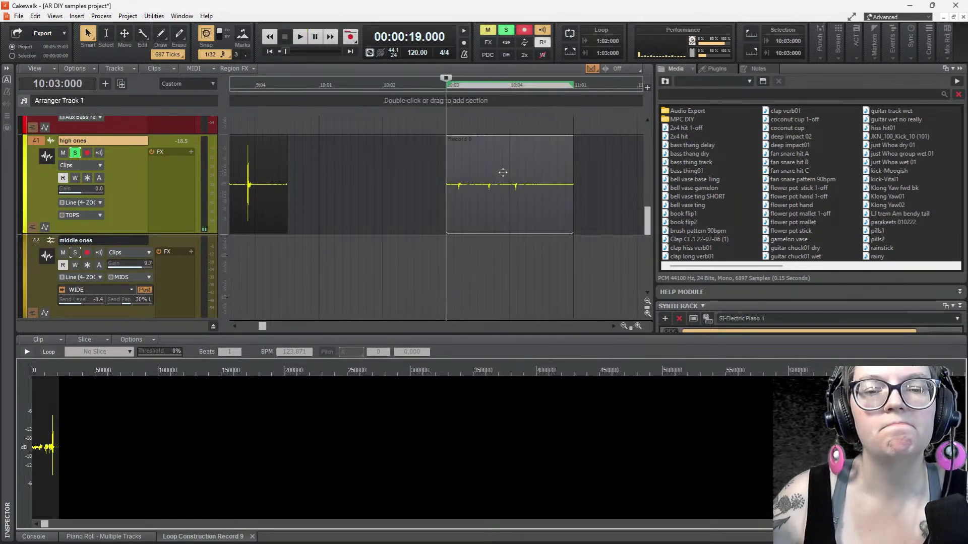
{"action": "key", "text": "n"}
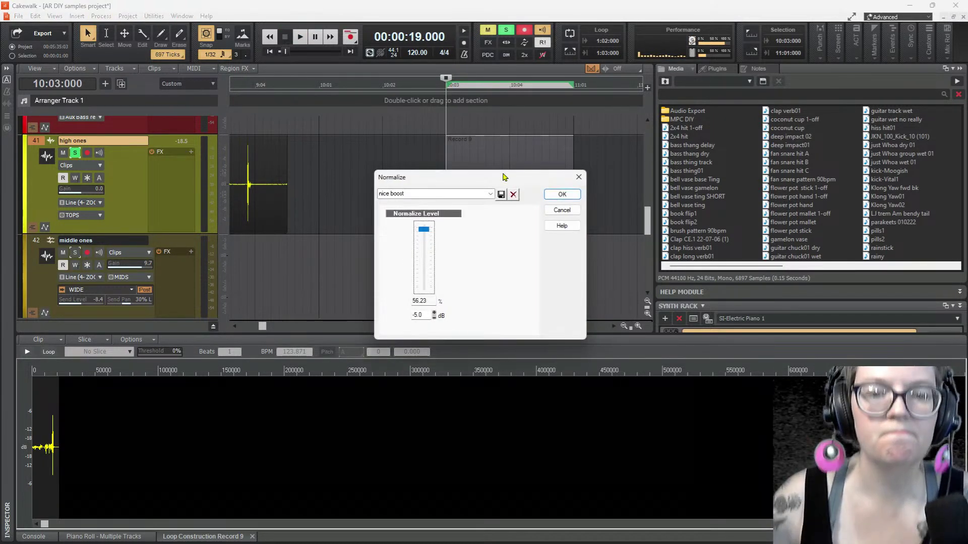
{"action": "left_click", "coordinate": [563, 195]}
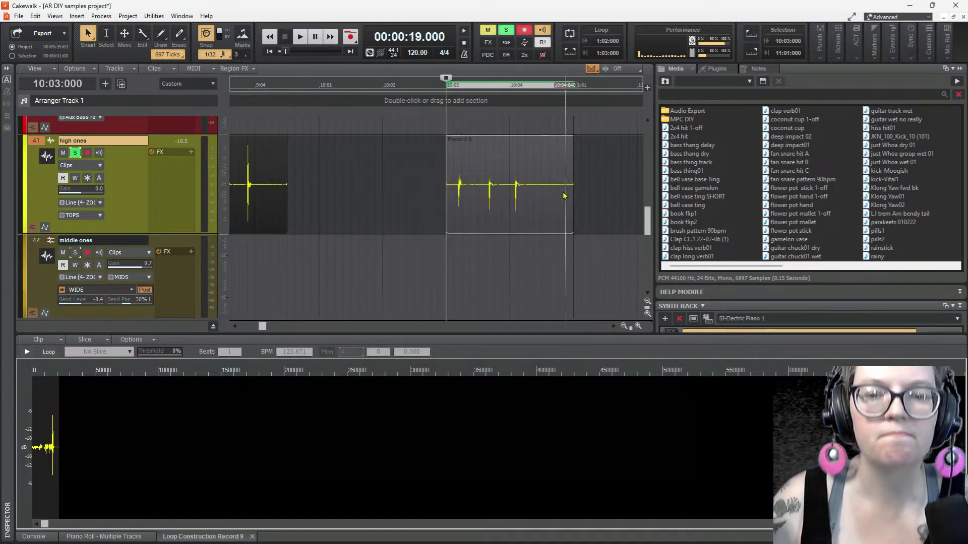
{"action": "key", "text": "space"}
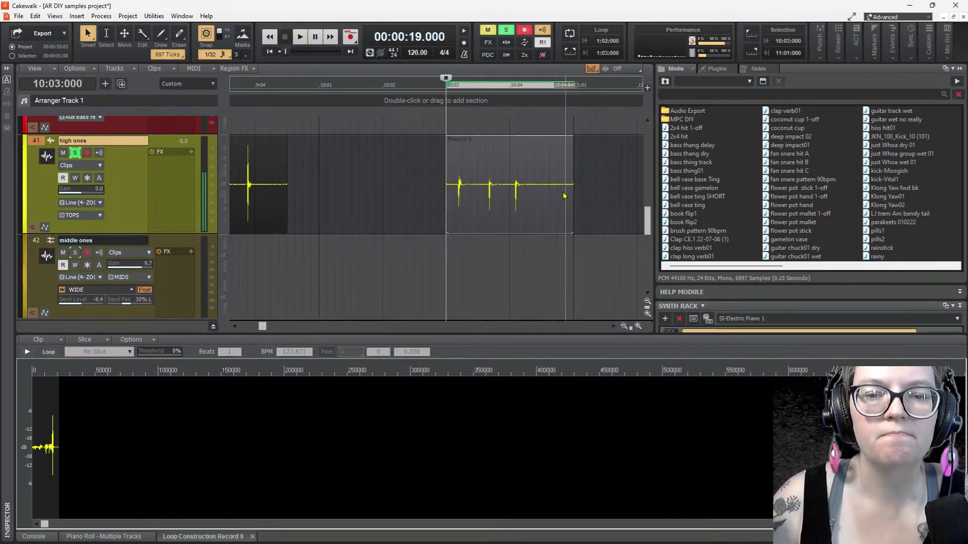
{"action": "key", "text": "space"}
Trim the three-tap clip's end to 10:04:480 and try a very short fade-in at its start, replaying the result
{"action": "left_click_drag", "start_coordinate": [573, 200], "coordinate": [542, 207]}
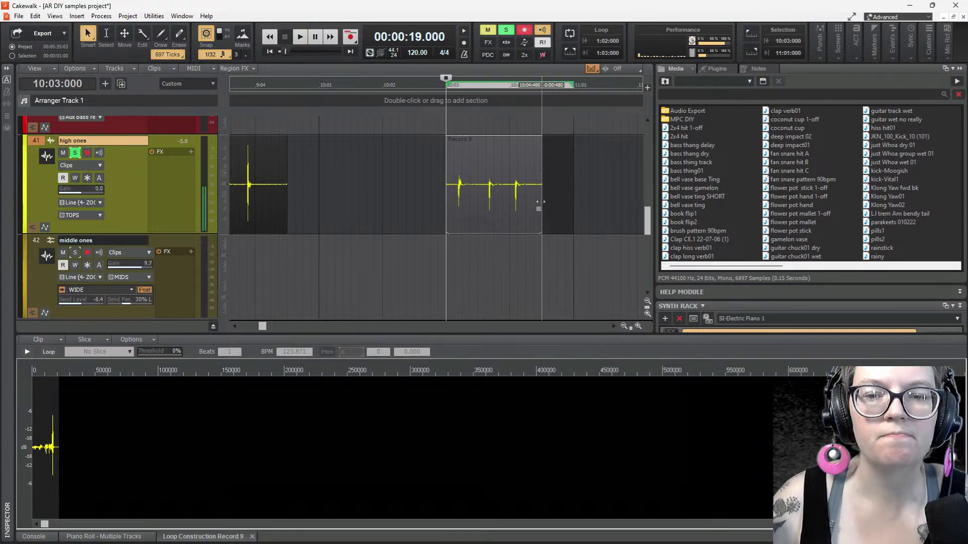
{"action": "key", "text": "space"}
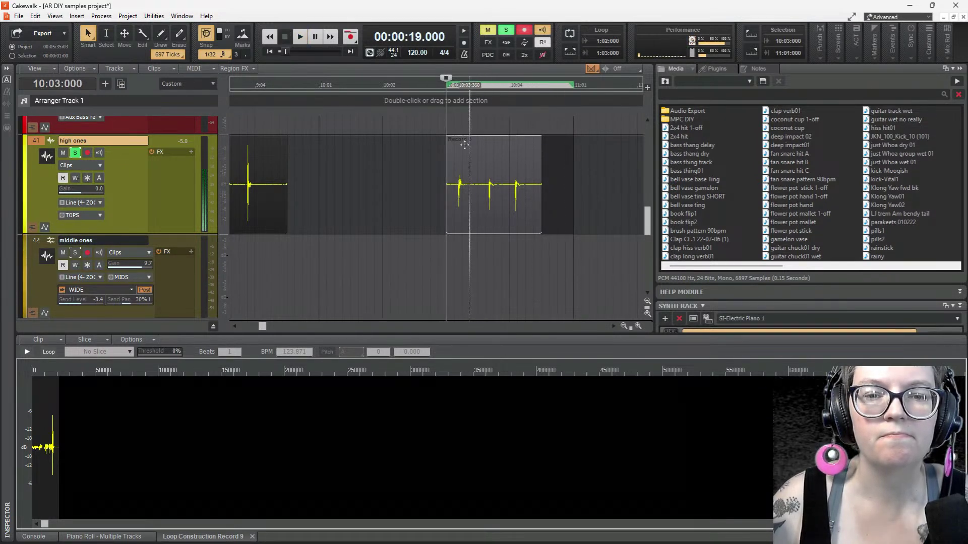
{"action": "left_click_drag", "start_coordinate": [447, 138], "coordinate": [451, 143]}
{"action": "key", "text": "space"}
{"action": "key", "text": "space"}
Add a fade-out to the end of the three-tap clip, shorten it to start just after the third tap, and replay it
{"action": "left_click_drag", "start_coordinate": [539, 137], "coordinate": [519, 144]}
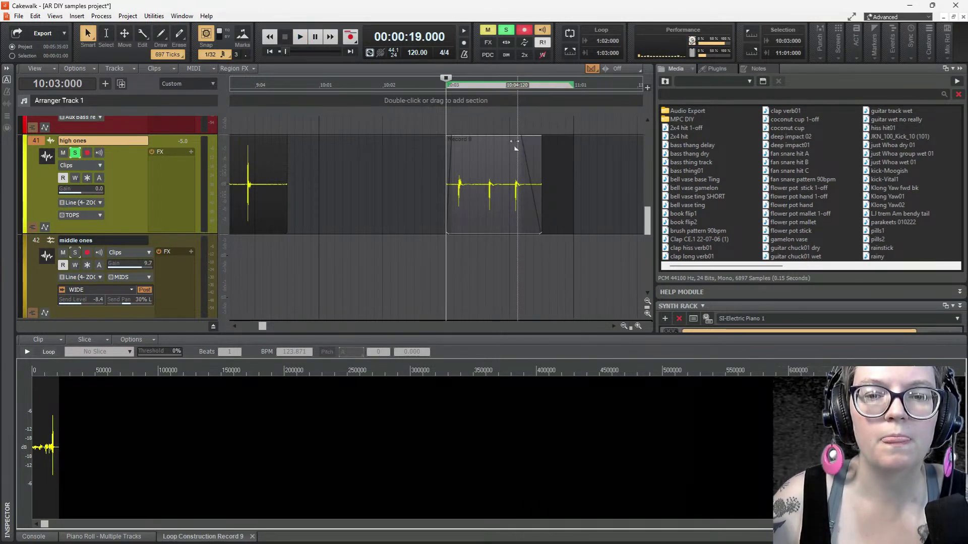
{"action": "key", "text": "space"}
{"action": "key", "text": "space"}
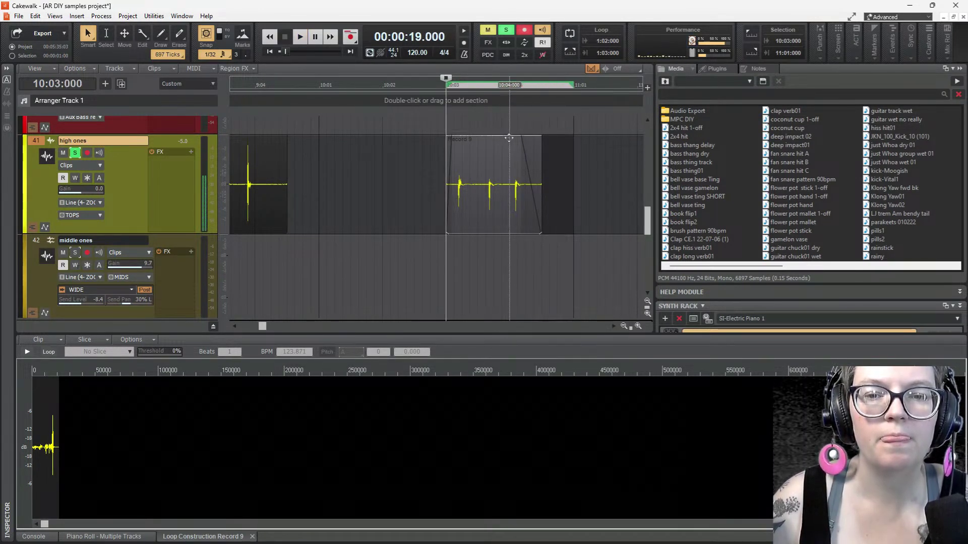
{"action": "left_click_drag", "start_coordinate": [520, 138], "coordinate": [527, 145]}
{"action": "key", "text": "space"}
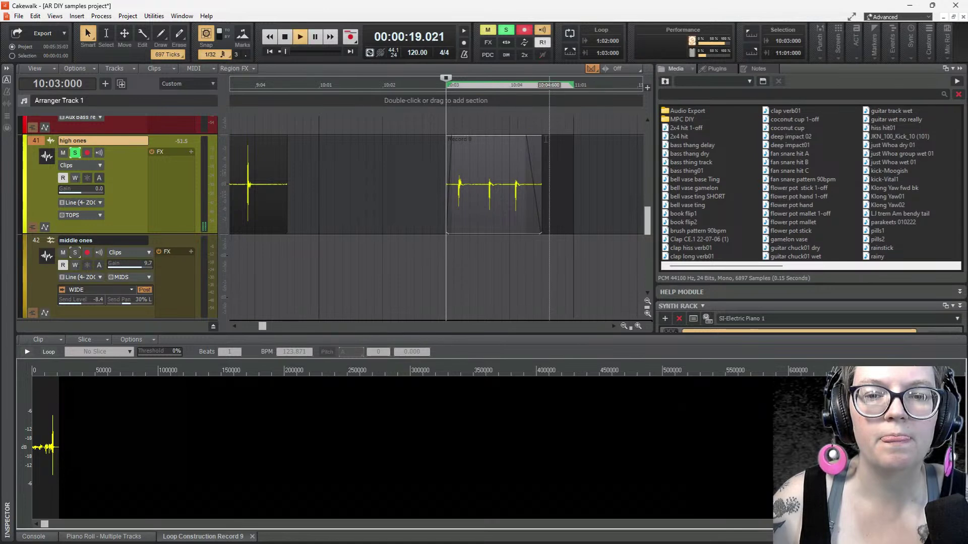
{"action": "key", "text": "space"}
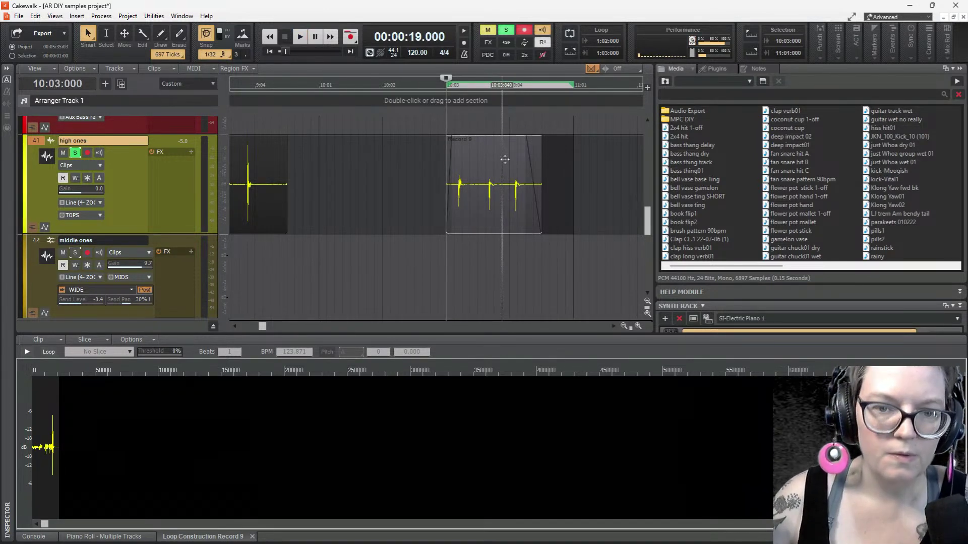
{"action": "key", "text": "space"}
{"action": "key", "text": "space"}
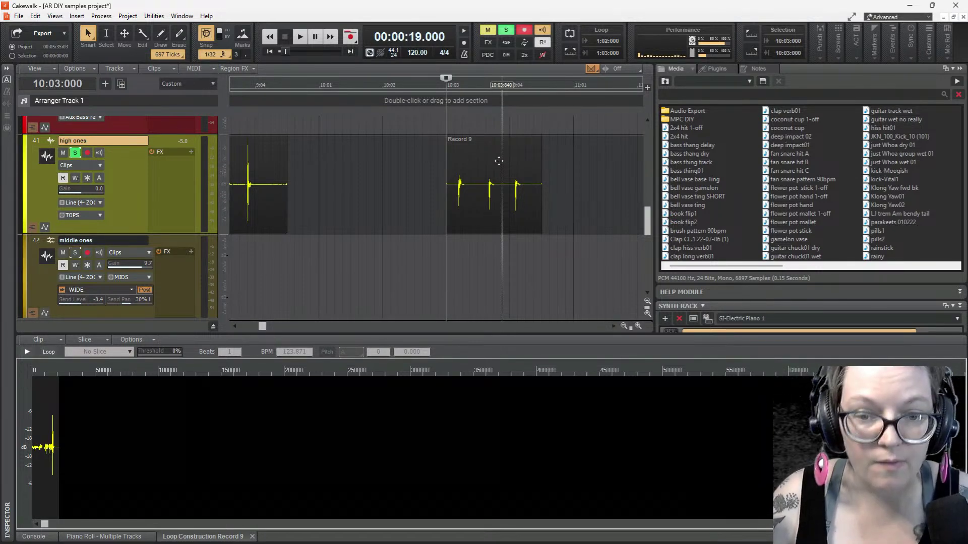
Save the three-tap Record 9 clip as the wave loop taptaptap in DIY Samples
{"action": "left_click", "coordinate": [496, 161]}
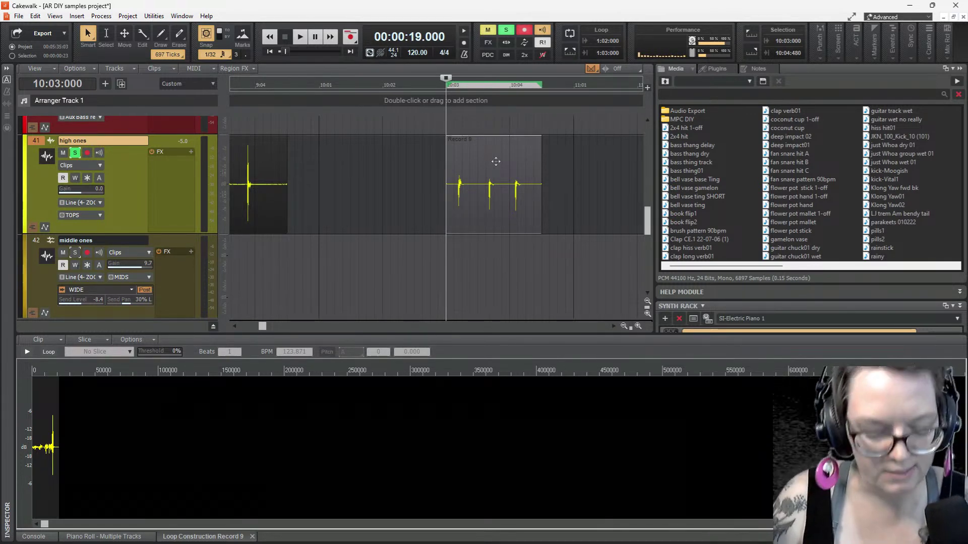
{"action": "double_click", "coordinate": [496, 162]}
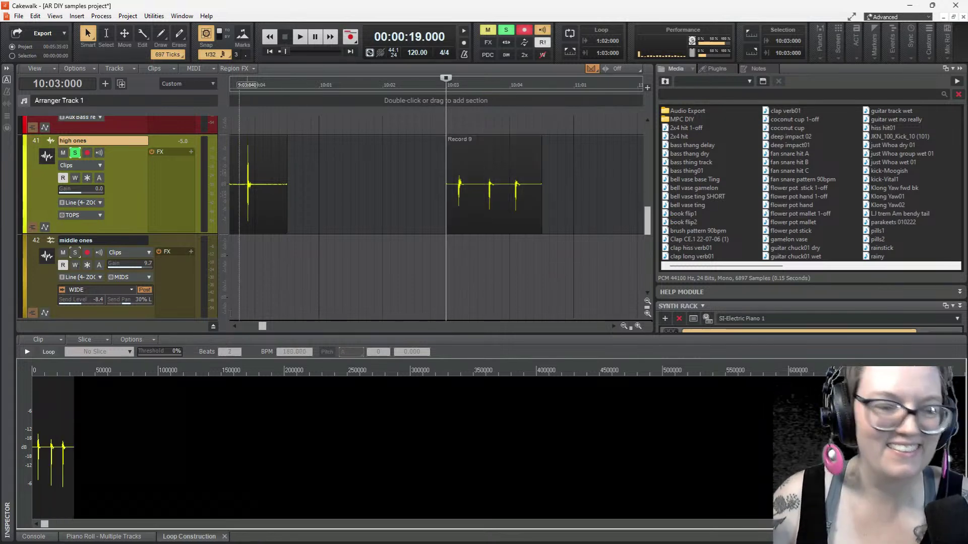
{"action": "left_click", "coordinate": [39, 340]}
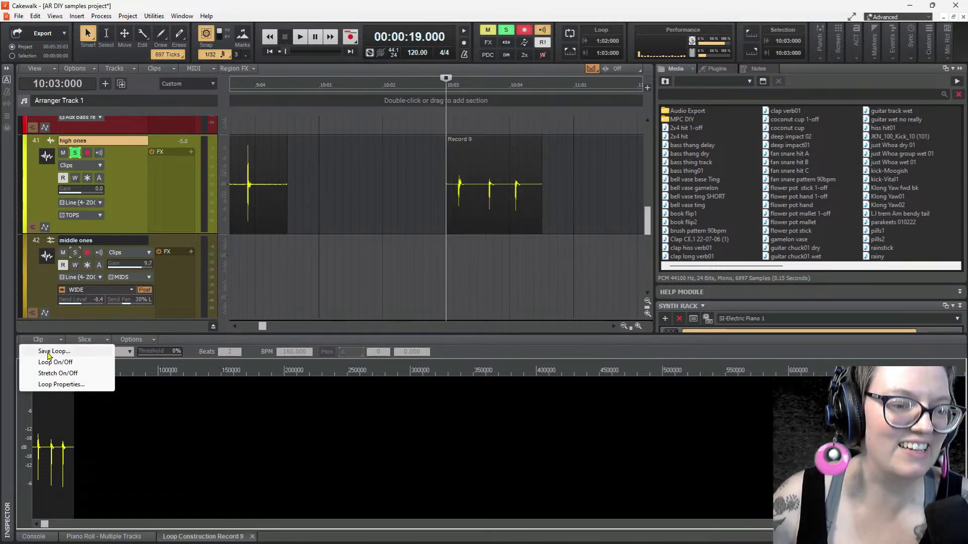
{"action": "left_click", "coordinate": [48, 356]}
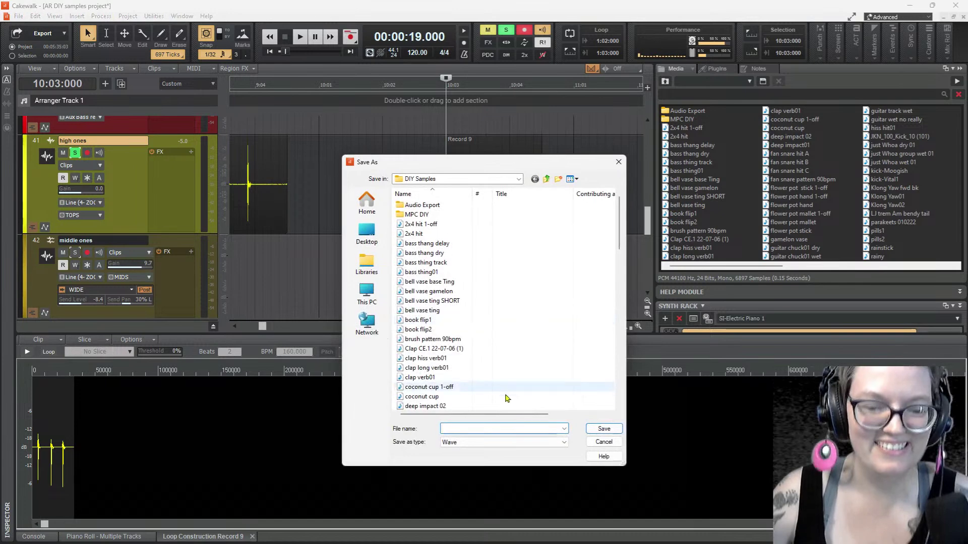
{"action": "type", "text": "taptaptap"}
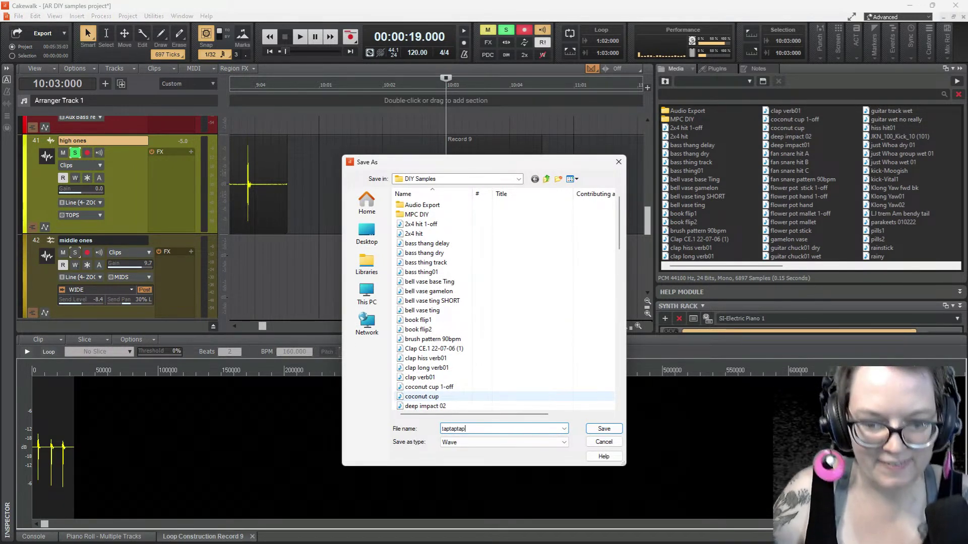
{"action": "left_click", "coordinate": [615, 432]}
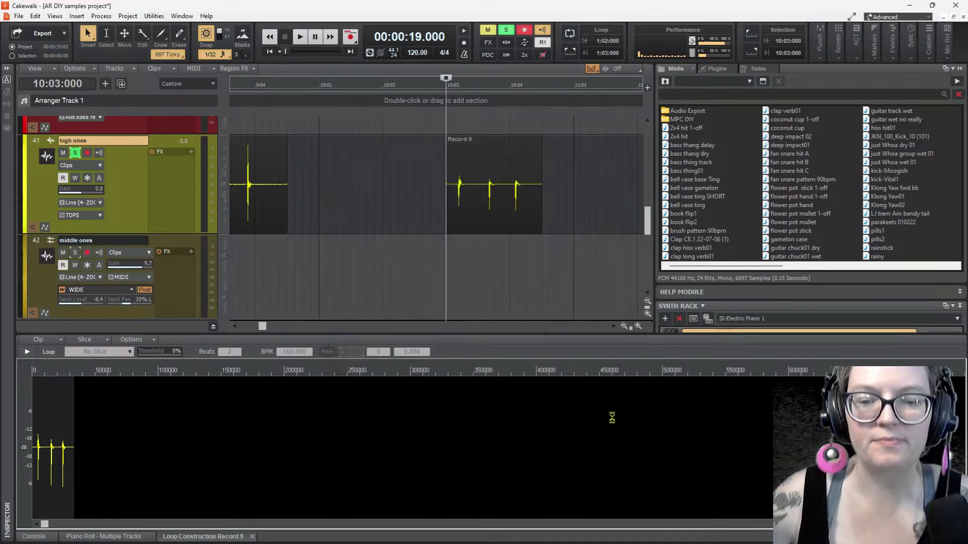
Audition the next Record 9 clip on the high ones track from 12:01:000
{"action": "scroll", "coordinate": [557, 216], "scroll_direction": "right", "scroll_amount": 5}
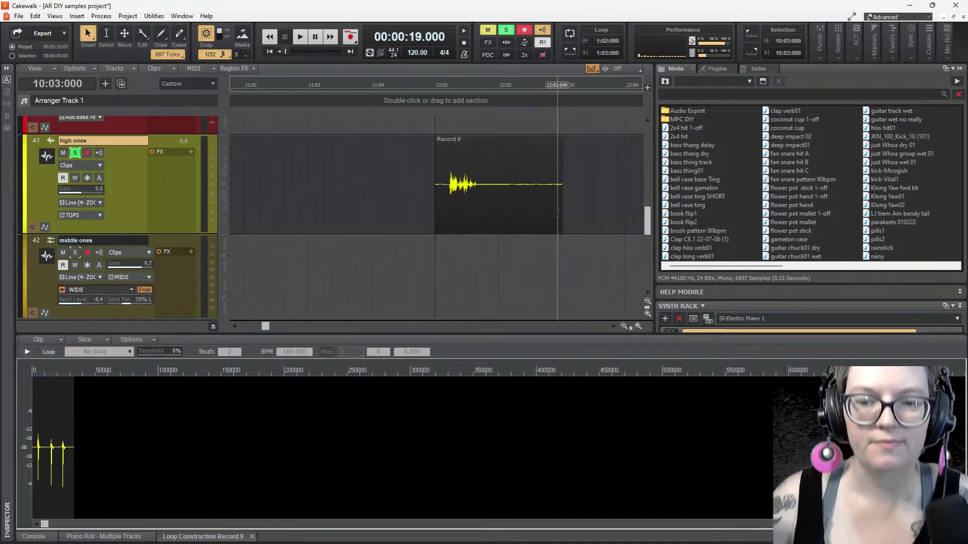
{"action": "left_click", "coordinate": [352, 227]}
{"action": "key", "text": "space"}
{"action": "key", "text": "space"}
{"action": "key", "text": "space"}
{"action": "key", "text": "space"}
Trim the start of the Record 9 clip in measure 12 to 12:01:236, replaying it between adjustments
{"action": "left_click_drag", "start_coordinate": [357, 222], "coordinate": [364, 222]}
{"action": "scroll", "coordinate": [364, 224], "scroll_direction": "up", "scroll_amount": 6}
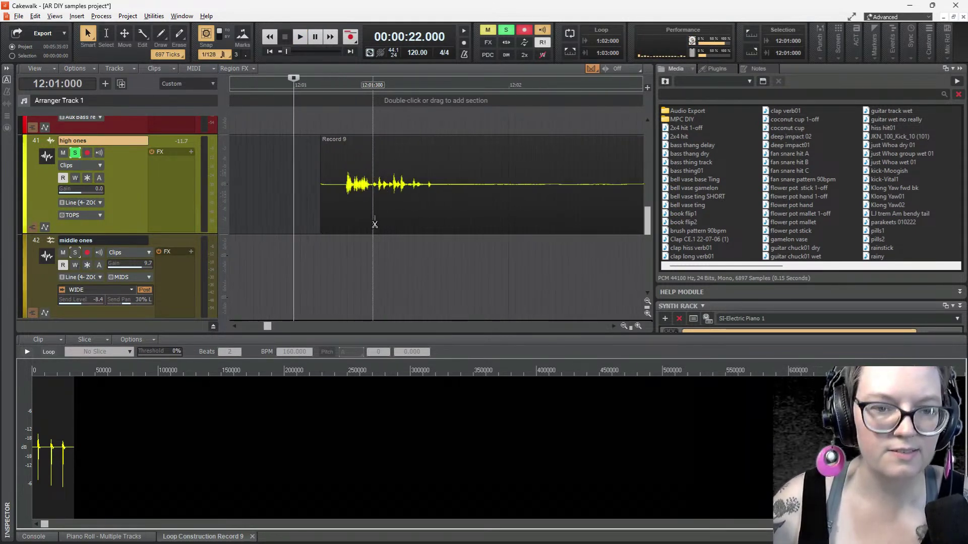
{"action": "left_click_drag", "start_coordinate": [295, 215], "coordinate": [330, 218]}
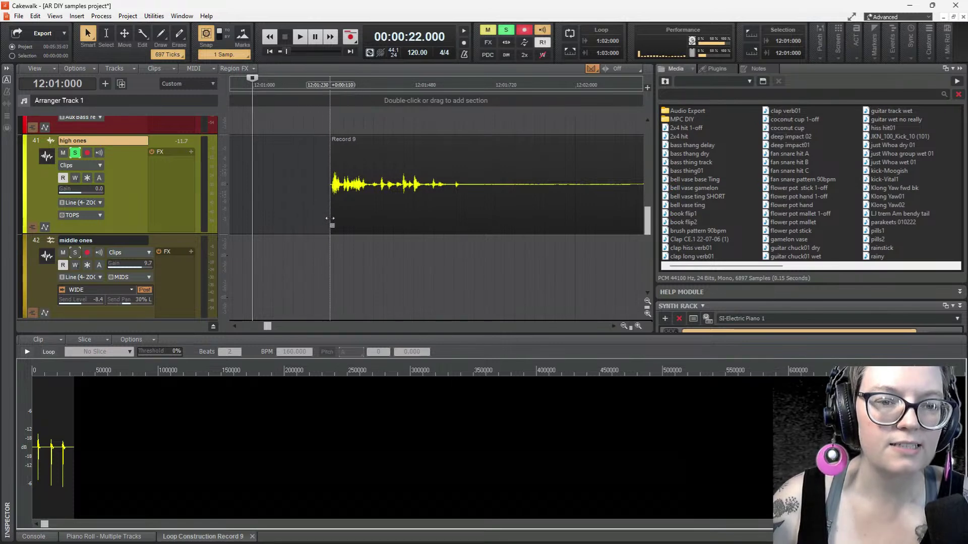
{"action": "key", "text": "space"}
{"action": "key", "text": "space"}
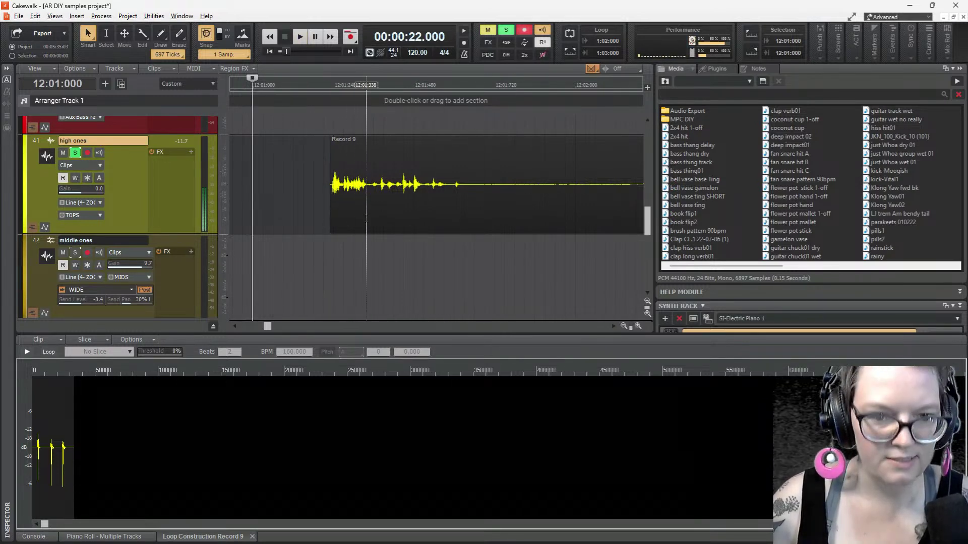
{"action": "scroll", "coordinate": [291, 226], "scroll_direction": "up", "scroll_amount": 2}
{"action": "left_click_drag", "start_coordinate": [291, 226], "coordinate": [290, 217]}
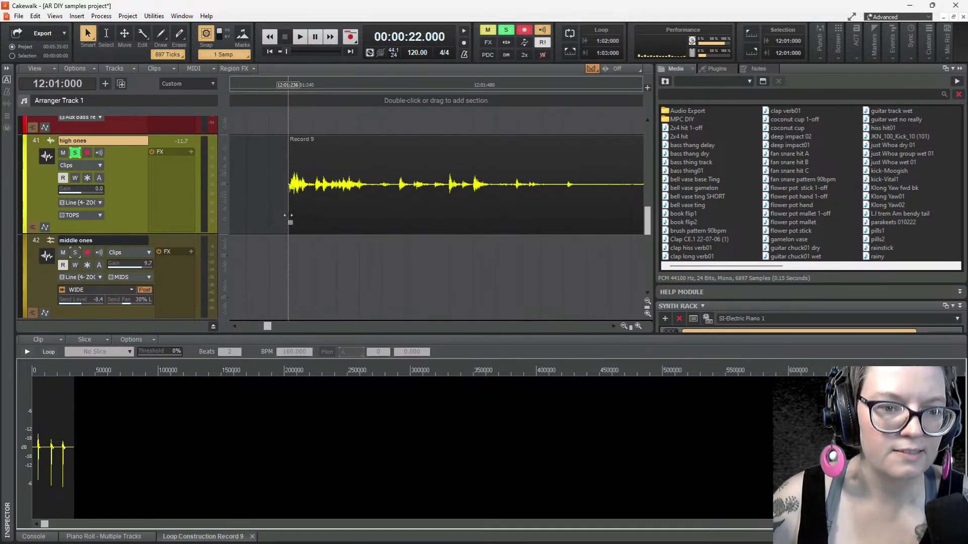
Split the Record 9 clip at 12:01:780 and open its first part in the Loop Construction view
{"action": "scroll", "coordinate": [290, 217], "scroll_direction": "down", "scroll_amount": 3}
{"action": "left_click", "coordinate": [414, 197]}
{"action": "left_click", "coordinate": [413, 198], "text": "alt"}
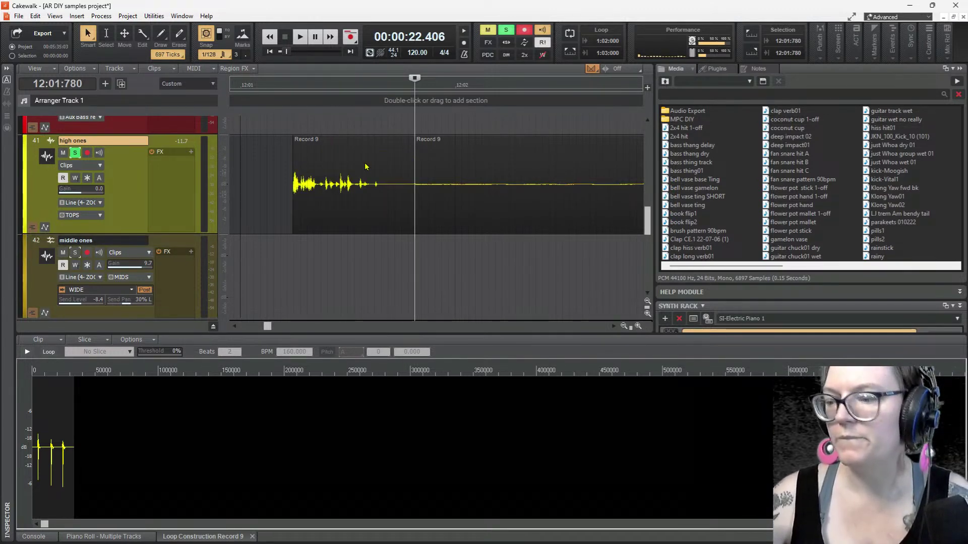
{"action": "left_click", "coordinate": [365, 167]}
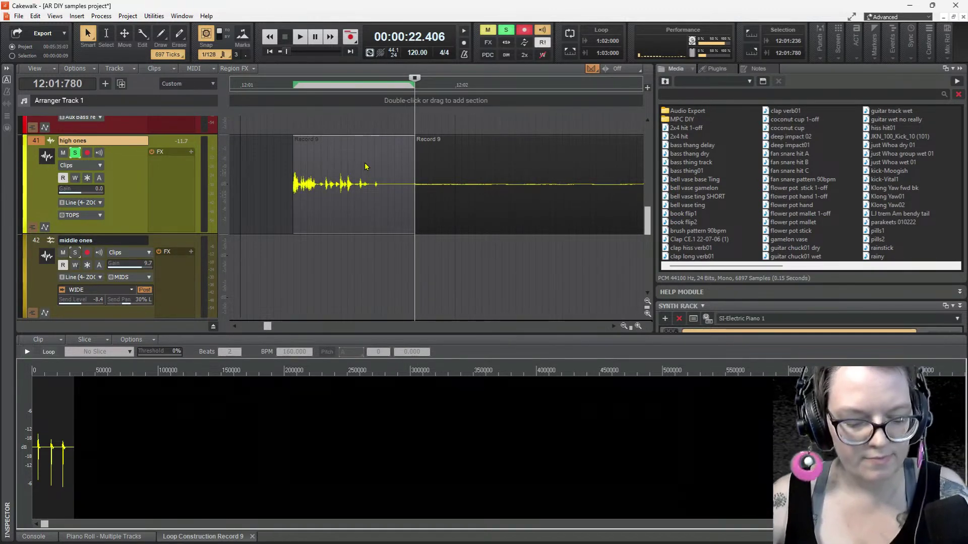
{"action": "double_click", "coordinate": [366, 167]}
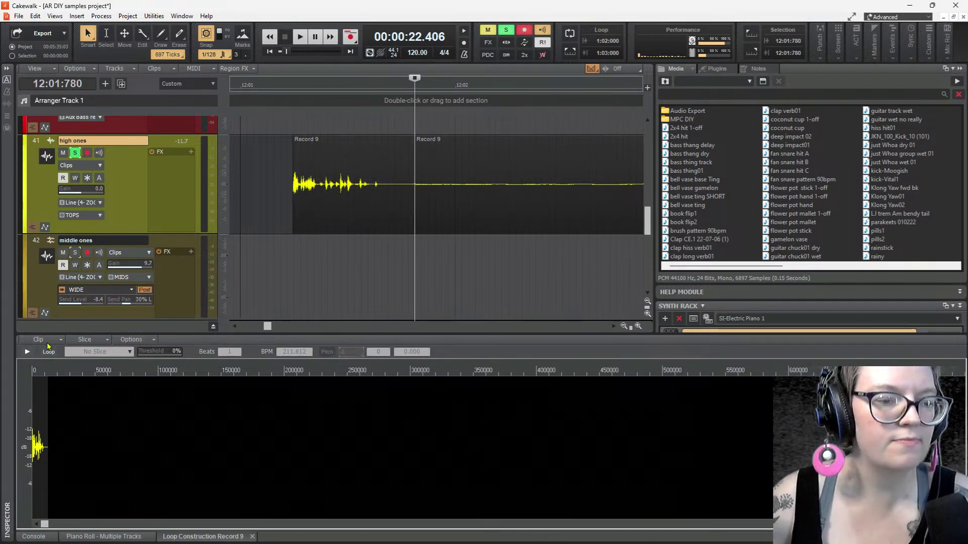
Save the opened Record 9 loop clip as the wave file pills3 in DIY Samples
{"action": "left_click", "coordinate": [47, 343]}
{"action": "left_click", "coordinate": [53, 350]}
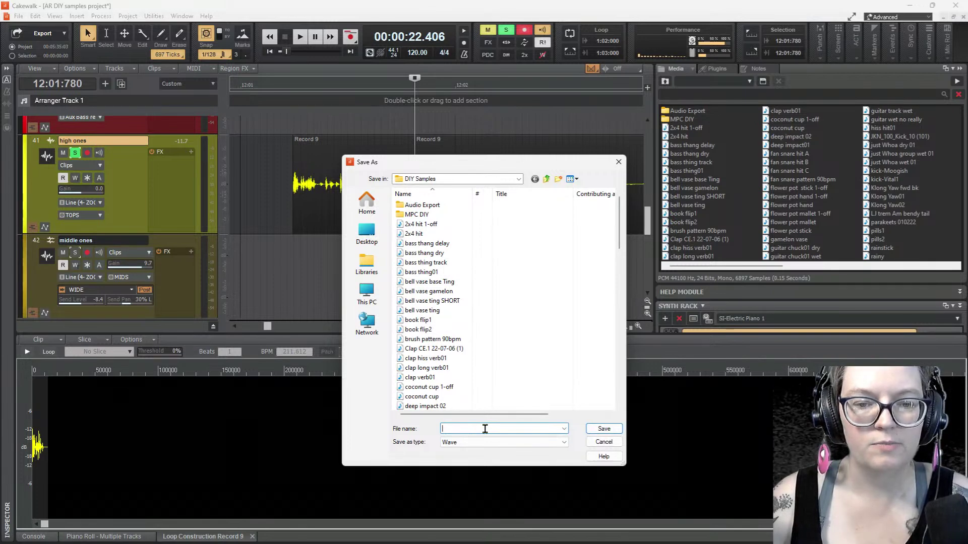
{"action": "type", "text": "pioll"}
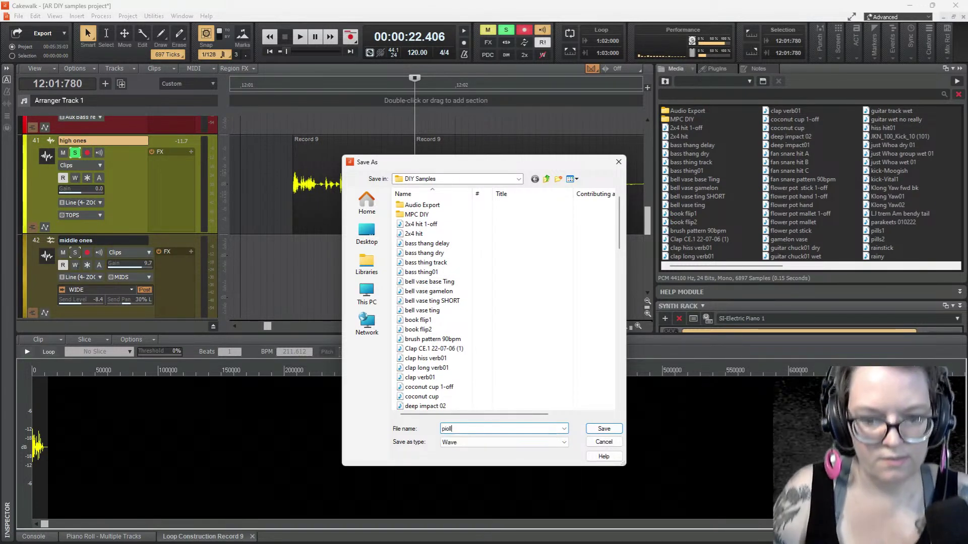
{"action": "key", "text": "BackSpace"}
{"action": "key", "text": "BackSpace"}
{"action": "key", "text": "BackSpace"}
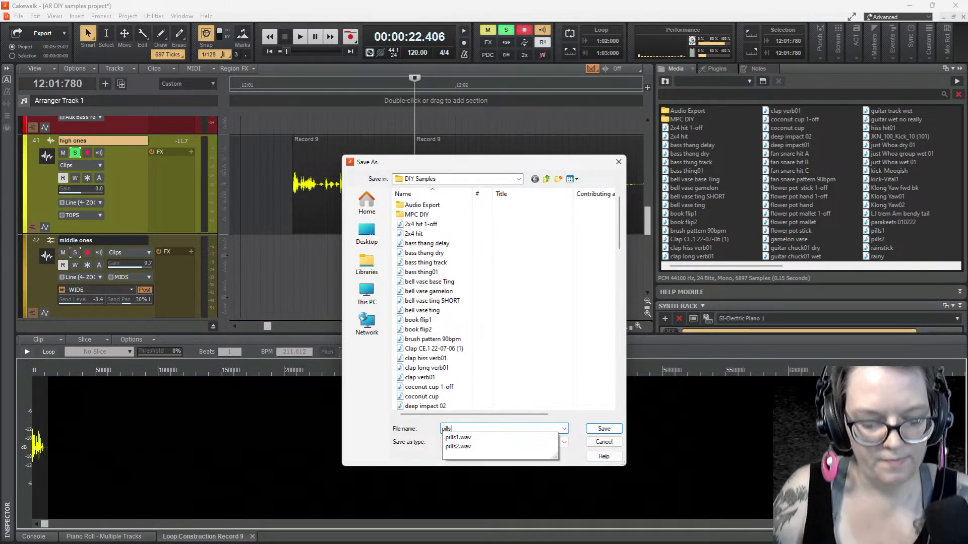
{"action": "type", "text": "lls3"}
{"action": "left_click", "coordinate": [593, 429]}
Audition the Record 9 clip at 13:03 on the high ones track and trim its start to 13:03:720
{"action": "scroll", "coordinate": [540, 206], "scroll_direction": "down", "scroll_amount": 1}
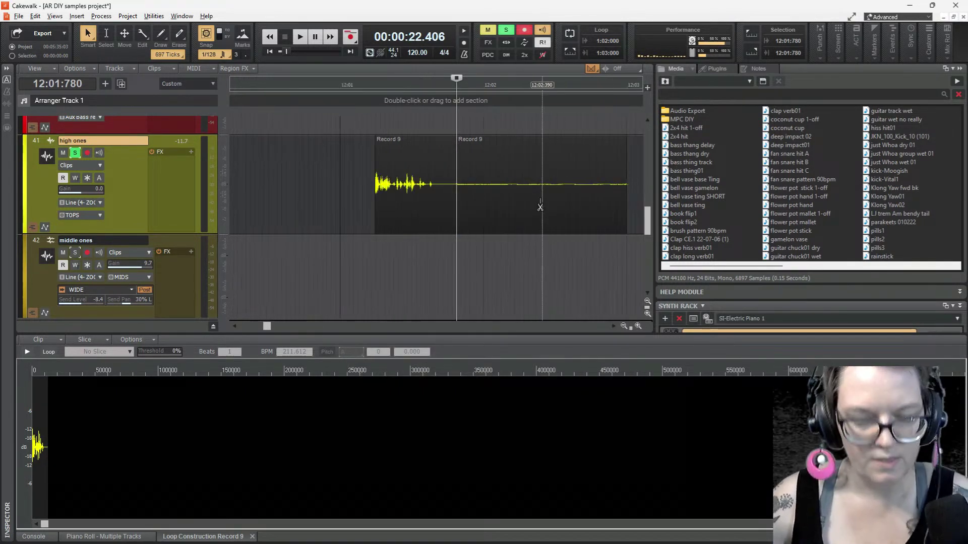
{"action": "scroll", "coordinate": [540, 206], "scroll_direction": "down", "scroll_amount": 2}
{"action": "scroll", "coordinate": [540, 207], "scroll_direction": "right", "scroll_amount": 2}
{"action": "left_click", "coordinate": [503, 200]}
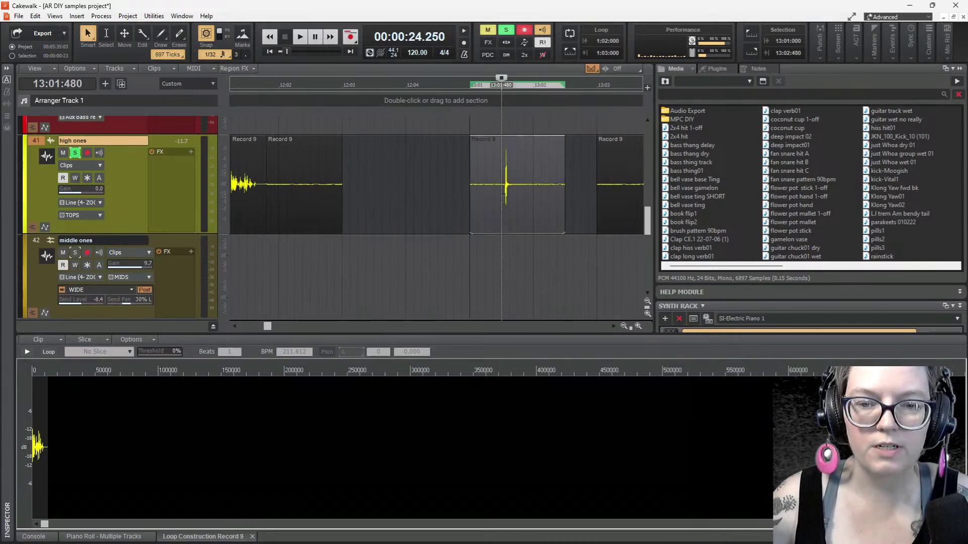
{"action": "scroll", "coordinate": [499, 200], "scroll_direction": "right", "scroll_amount": 3}
{"action": "left_click", "coordinate": [477, 202]}
{"action": "key", "text": "space"}
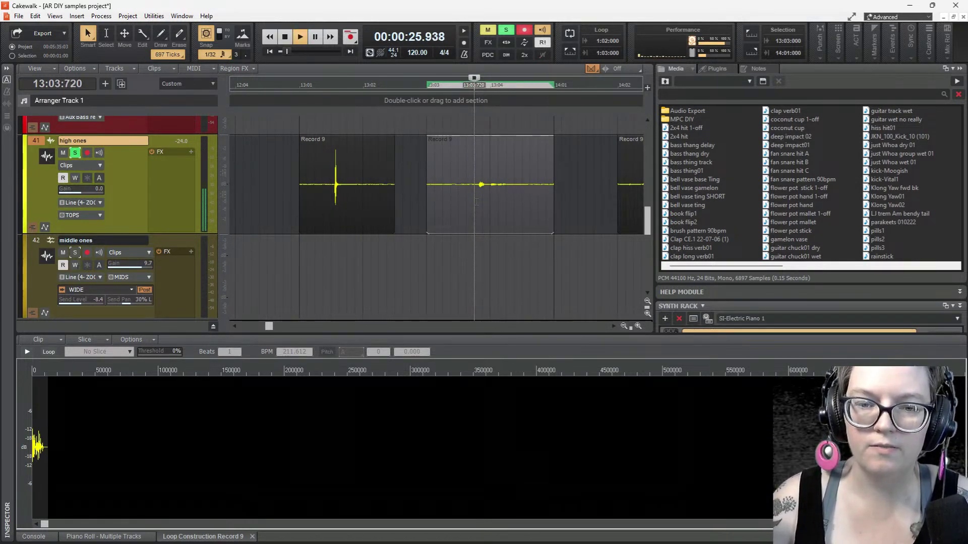
{"action": "key", "text": "space"}
{"action": "left_click_drag", "start_coordinate": [428, 208], "coordinate": [476, 211]}
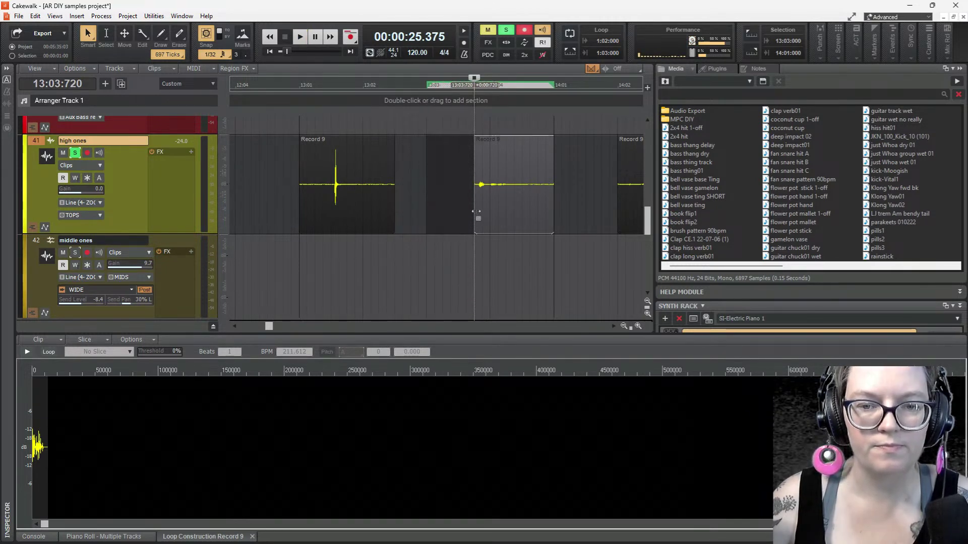
{"action": "key", "text": "space"}
{"action": "key", "text": "space"}
Normalize the trimmed Record 9 clip with the nice boost preset at -5.0 dB and replay it
{"action": "left_click", "coordinate": [512, 153]}
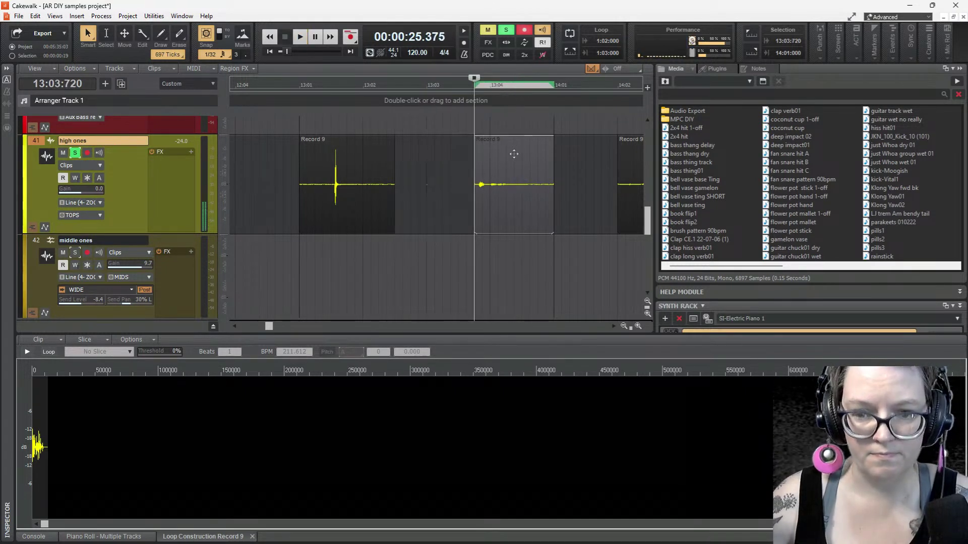
{"action": "key", "text": "ctrl+shift+n"}
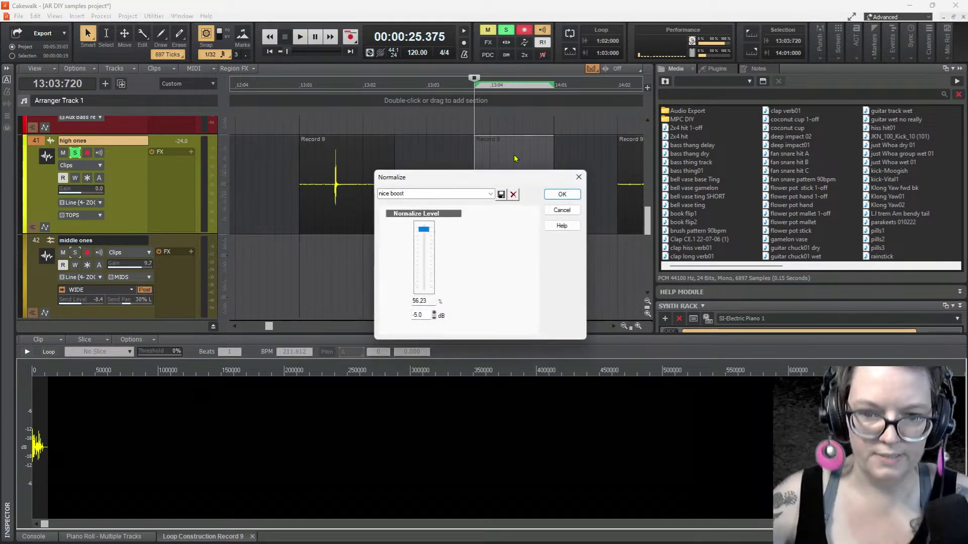
{"action": "left_click", "coordinate": [561, 195]}
{"action": "key", "text": "space"}
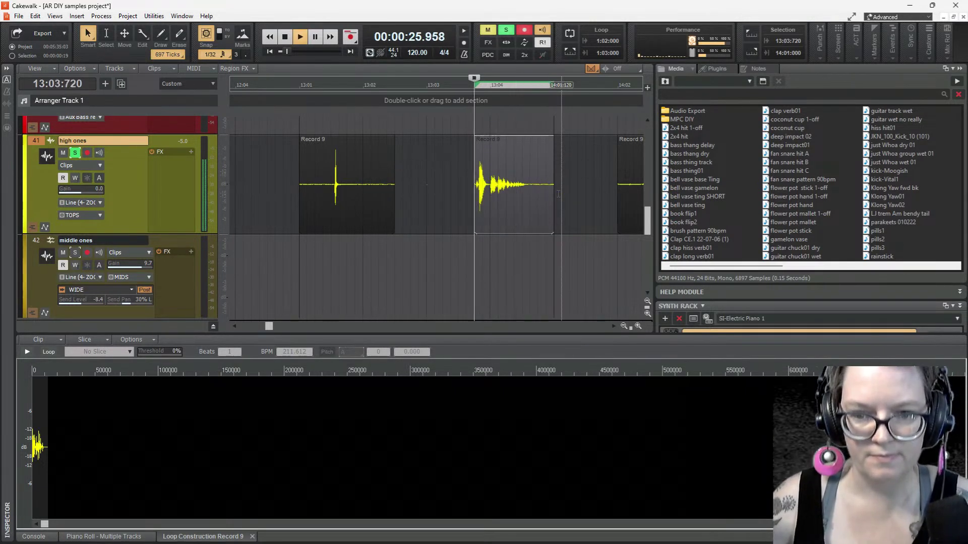
{"action": "key", "text": "space"}
Add a fade-out to the normalized Record 9 clip from 13:04:600 to its end and replay it
{"action": "left_click_drag", "start_coordinate": [548, 139], "coordinate": [530, 143]}
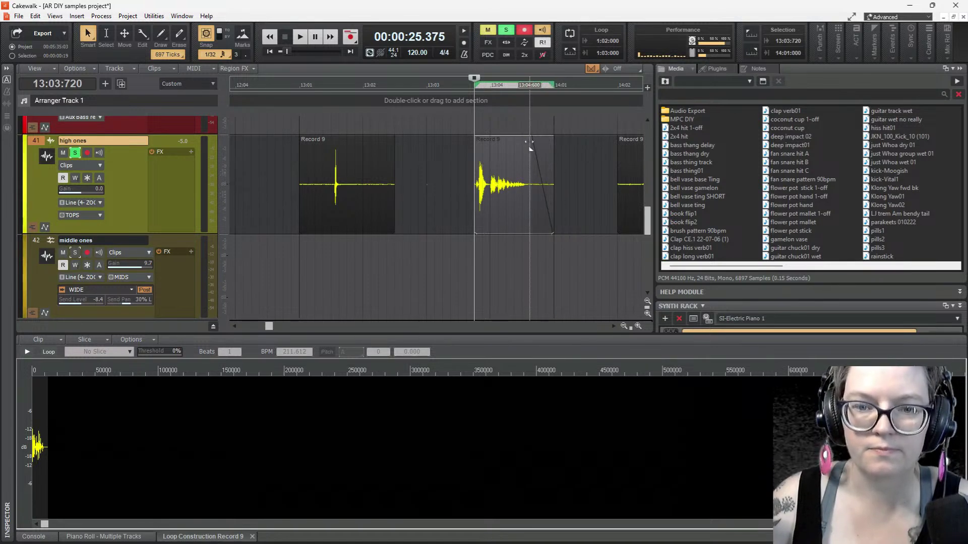
{"action": "scroll", "coordinate": [537, 185], "scroll_direction": "up", "scroll_amount": 3}
{"action": "key", "text": "space"}
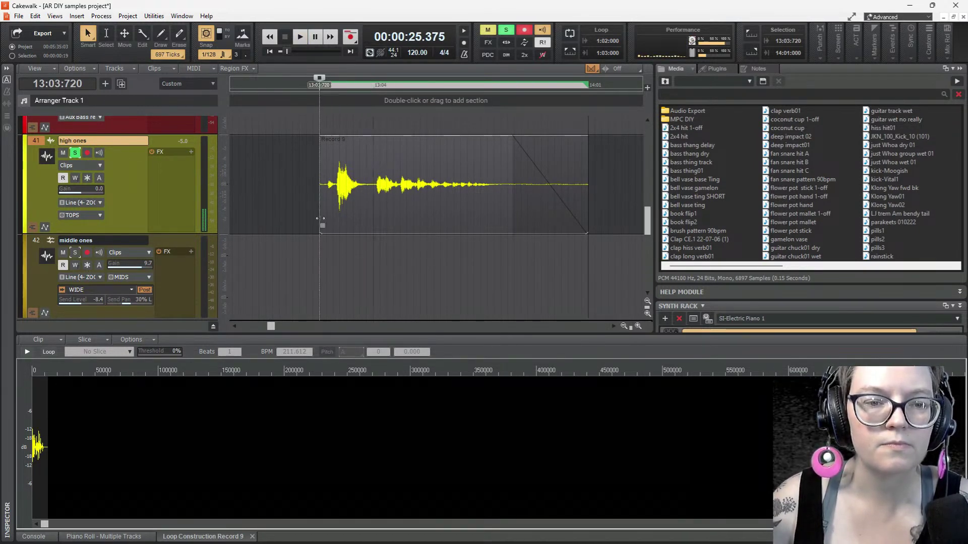
Trim the faded Record 9 clip's start to 13:03:750 and bounce the clip to apply its fade-out
{"action": "left_click_drag", "start_coordinate": [320, 218], "coordinate": [324, 218]}
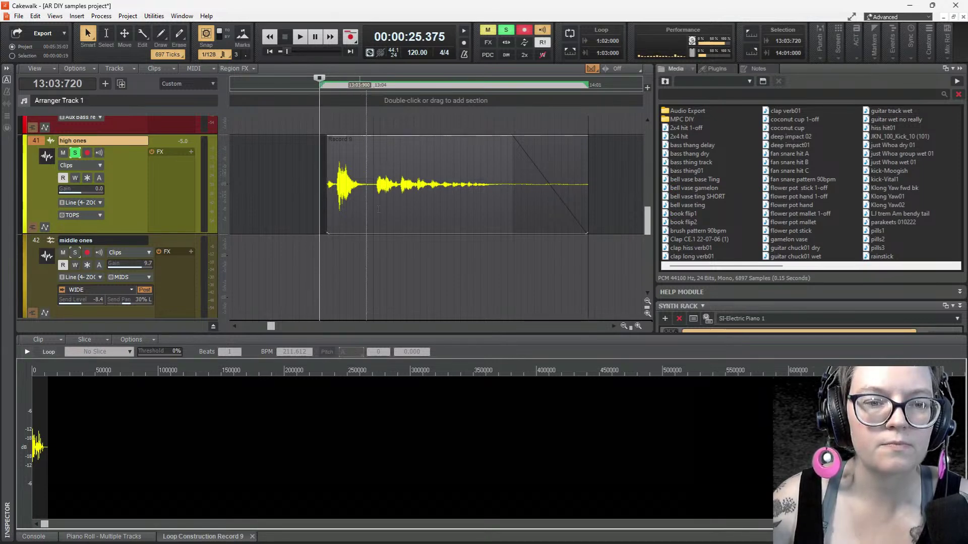
{"action": "left_click", "coordinate": [419, 148]}
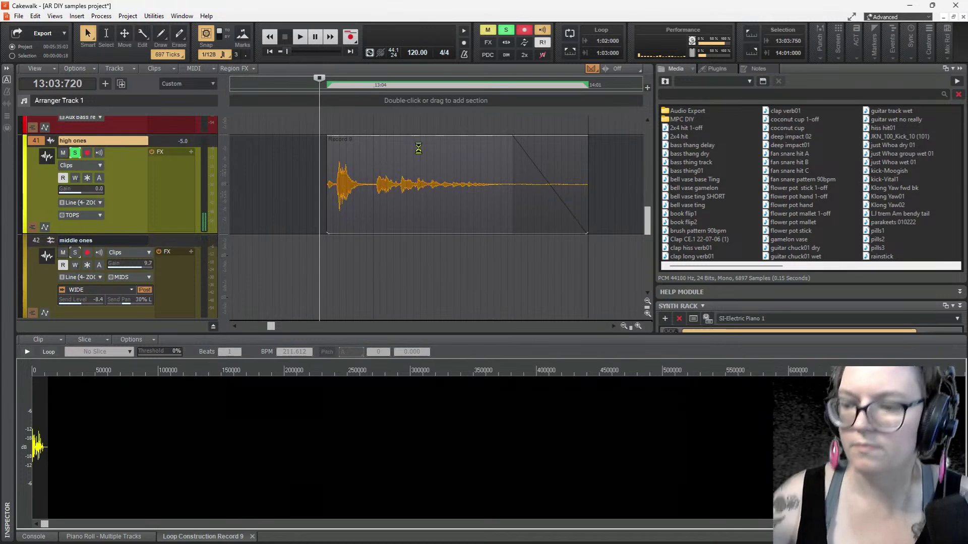
{"action": "left_click", "coordinate": [418, 158]}
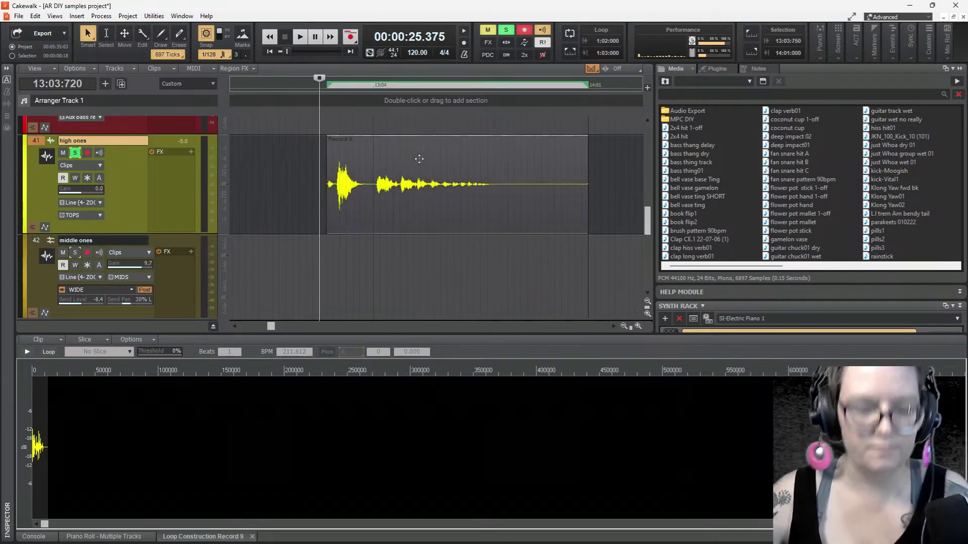
Open the bounced Record 9 clip in the Loop Construction view and save it as the wave loop cart snare1 in DIY Samples
{"action": "double_click", "coordinate": [419, 159]}
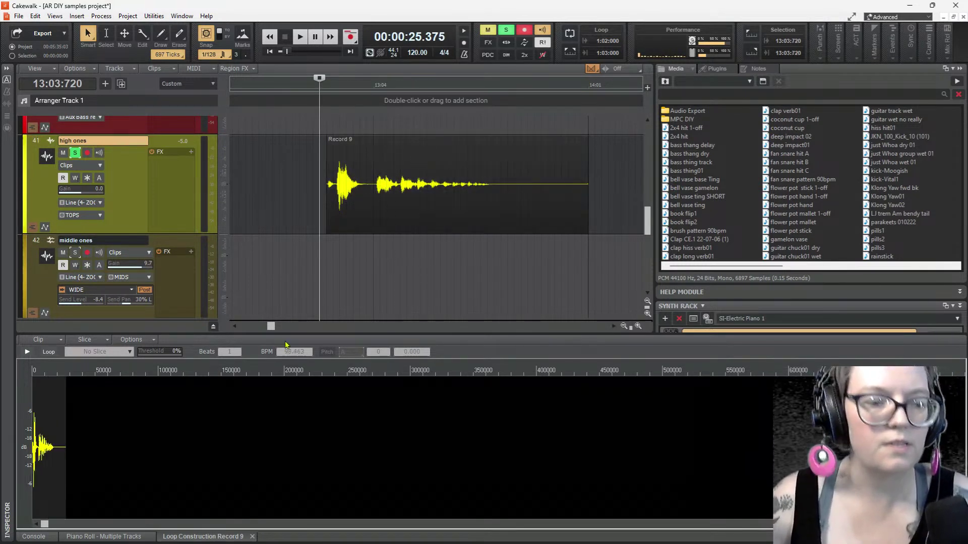
{"action": "left_click", "coordinate": [57, 340]}
{"action": "left_click", "coordinate": [64, 351]}
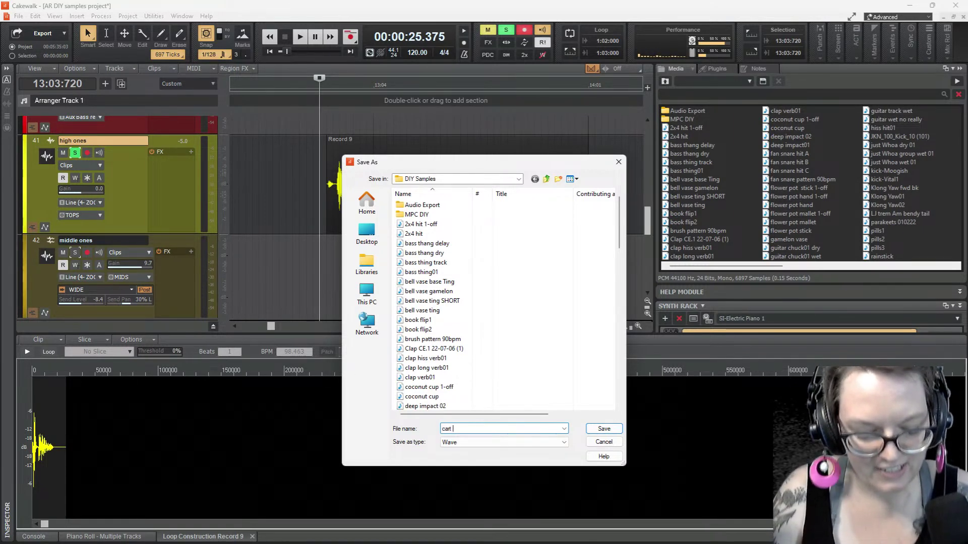
{"action": "type", "text": "cart snare1"}
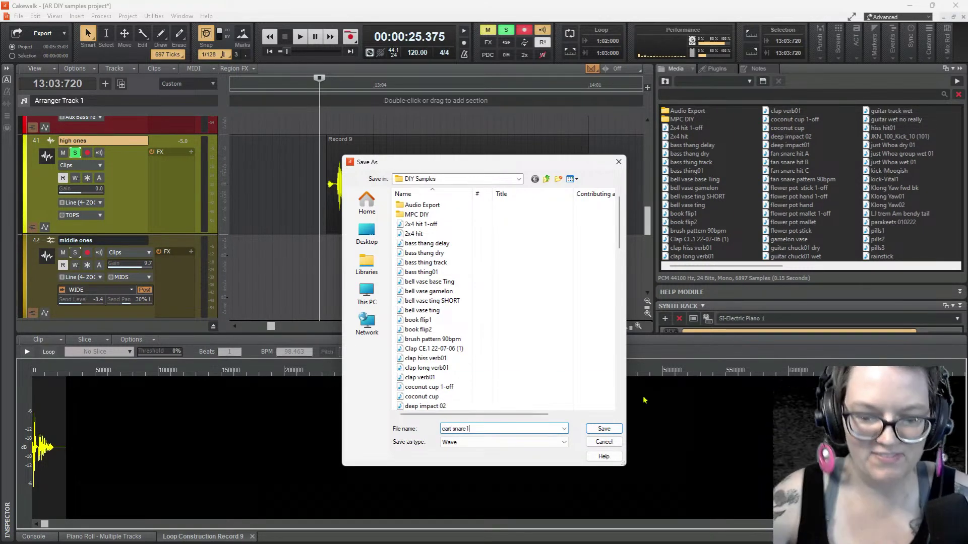
{"action": "left_click", "coordinate": [604, 429]}
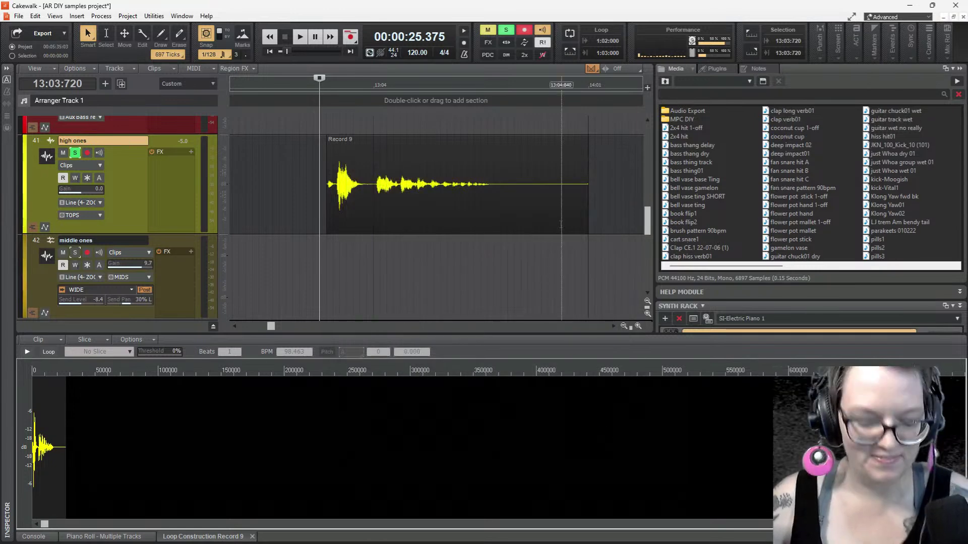
Audition the next Record 9 clip on the high ones track from 14:02:000
{"action": "scroll", "coordinate": [562, 220], "scroll_direction": "down", "scroll_amount": 4}
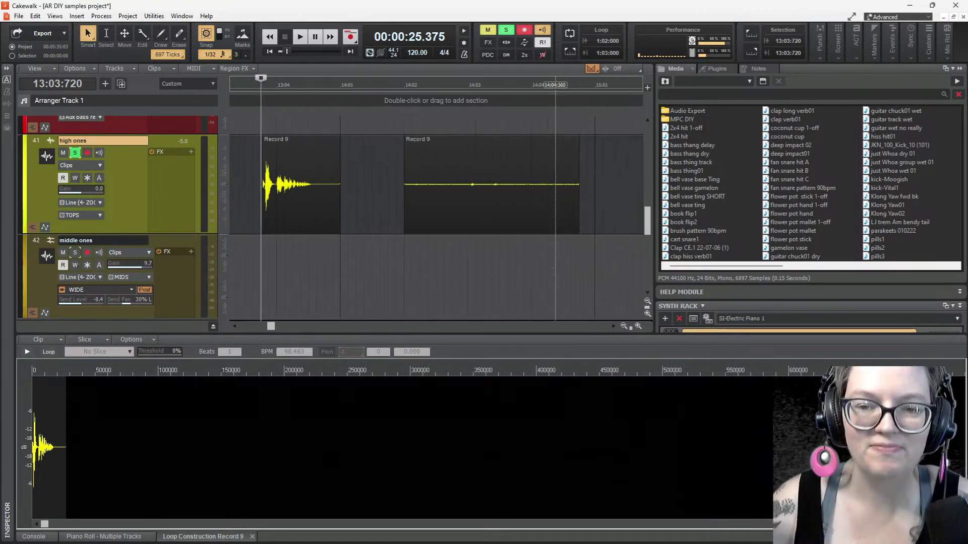
{"action": "left_click", "coordinate": [404, 217]}
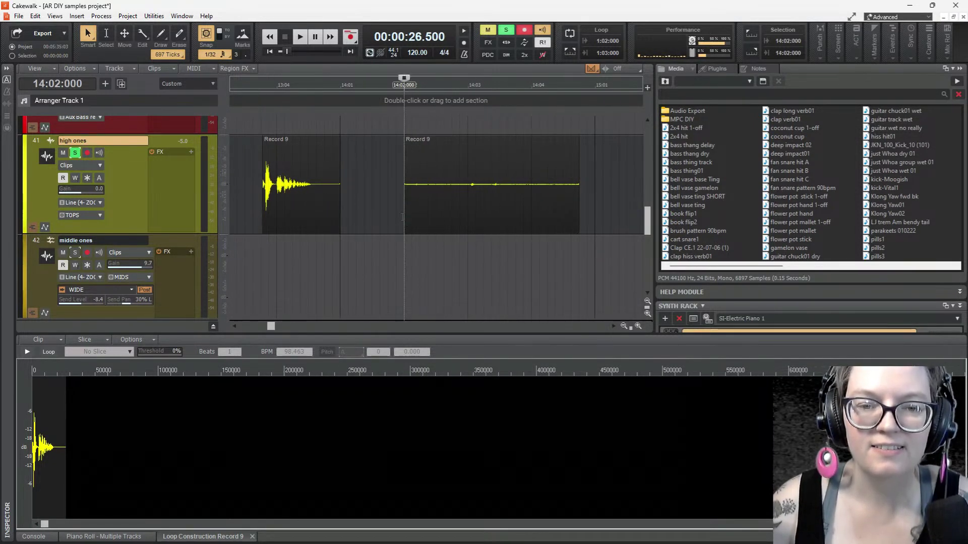
{"action": "key", "text": "space"}
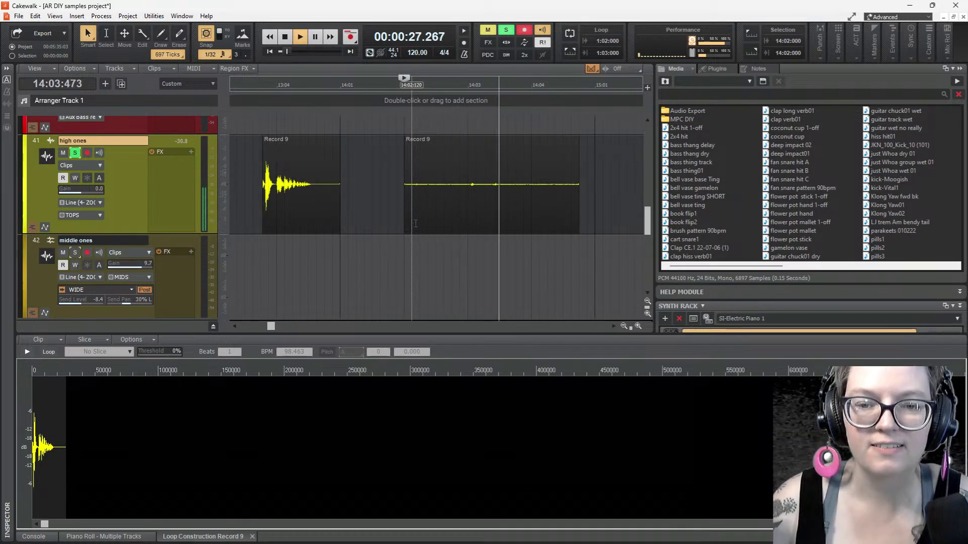
{"action": "key", "text": "space"}
Normalize the Record 9 clip at 14:02:000 with the nice boost preset at -5.0 dB and replay it
{"action": "left_click", "coordinate": [443, 184]}
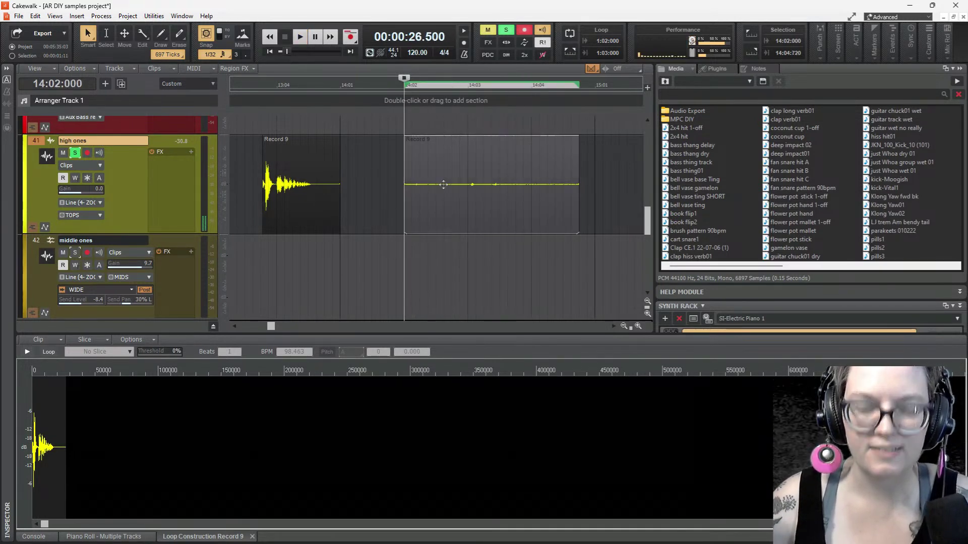
{"action": "key", "text": "shift+n"}
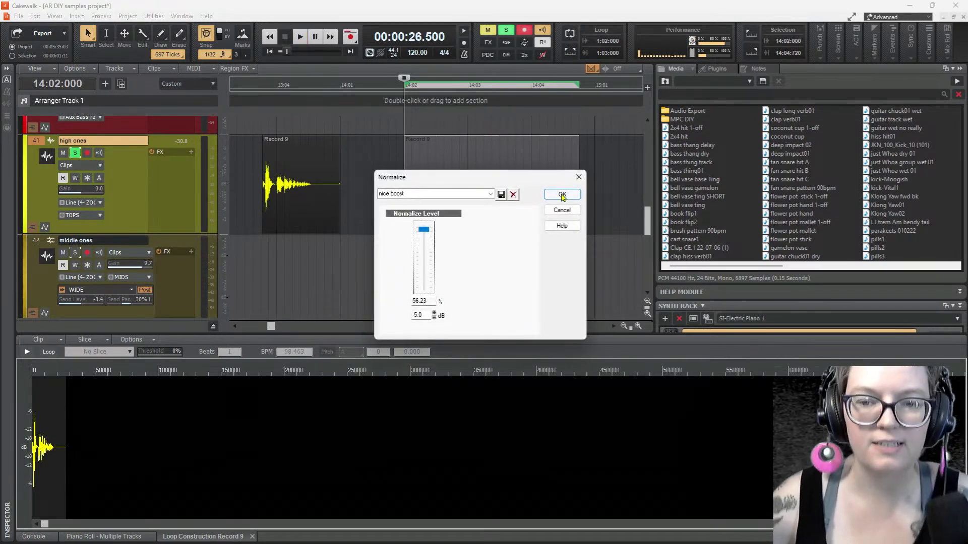
{"action": "left_click", "coordinate": [562, 195]}
{"action": "key", "text": "space"}
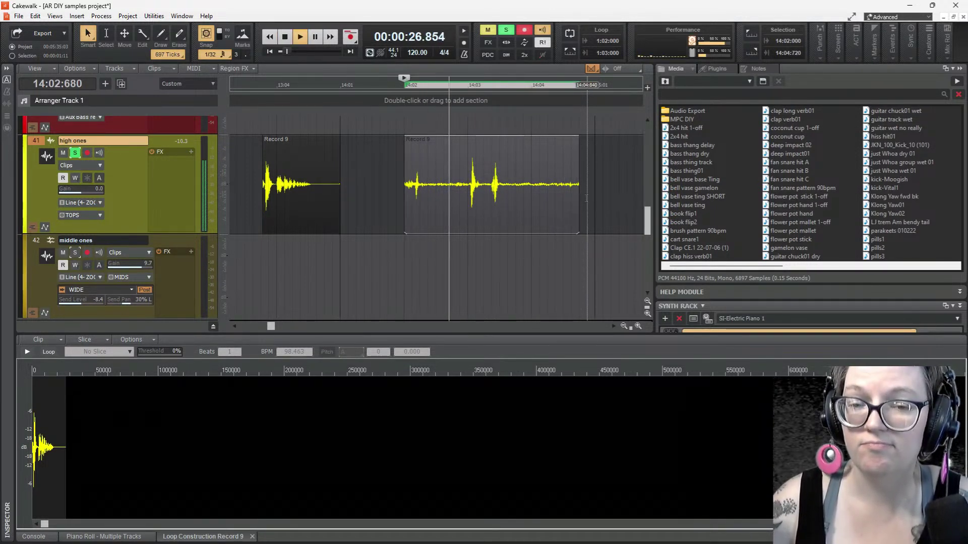
{"action": "key", "text": "space"}
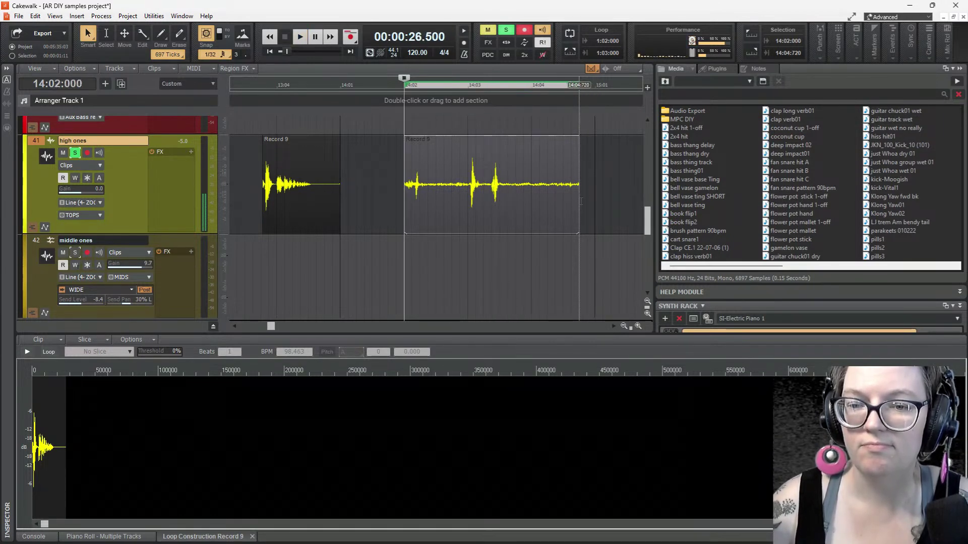
Trim the end of the measure 14 clip to 14:04:000 and add a fade-out starting around its last hit
{"action": "left_click_drag", "start_coordinate": [575, 203], "coordinate": [530, 207]}
{"action": "key", "text": "space"}
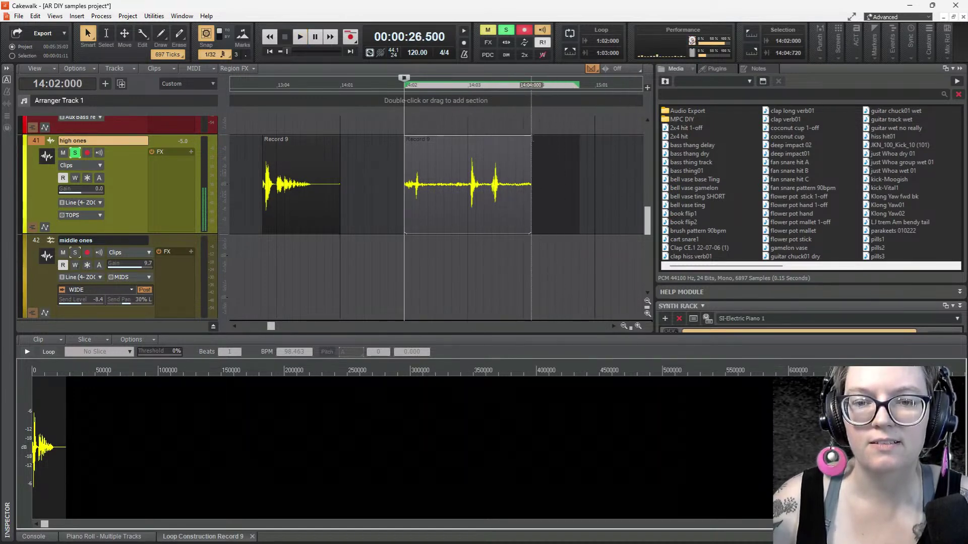
{"action": "left_click_drag", "start_coordinate": [530, 136], "coordinate": [494, 137]}
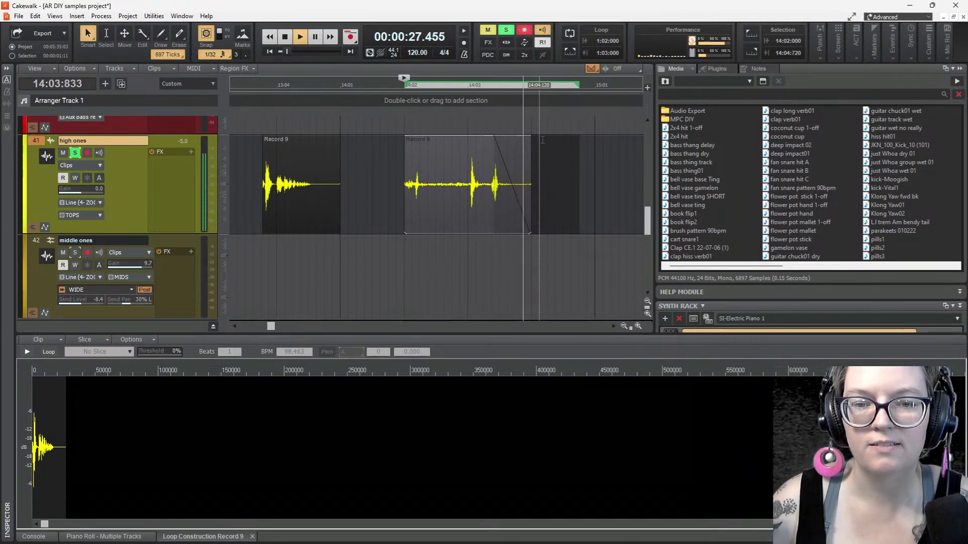
{"action": "key", "text": "space"}
Audition the measure 14 clip from 14:03:000 and split it there, just before the two louder hits
{"action": "left_click", "coordinate": [468, 221]}
{"action": "key", "text": "space"}
{"action": "key", "text": "space"}
{"action": "key", "text": "space"}
{"action": "key", "text": "space"}
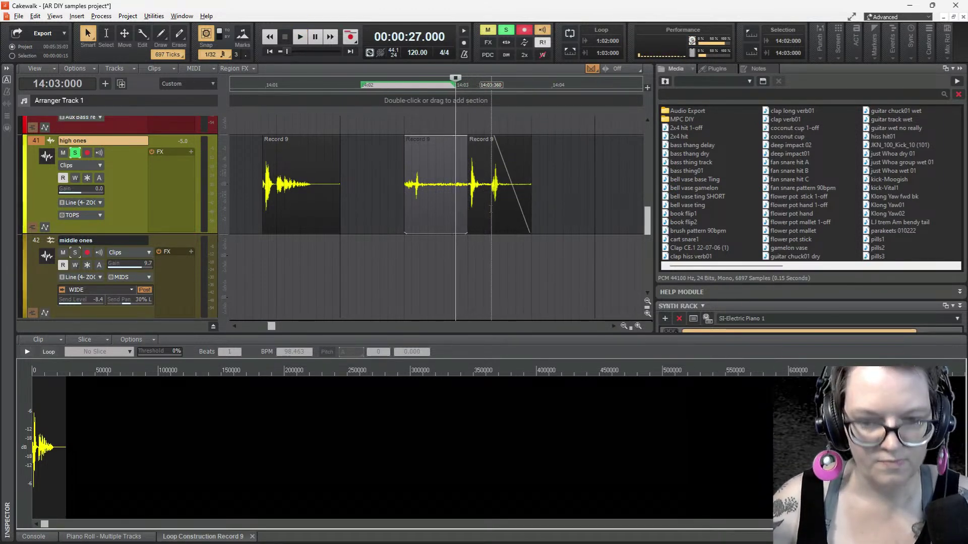
Trim the start of the second split part to the onset of its first hit, at about 14:03:060
{"action": "scroll", "coordinate": [404, 199], "scroll_direction": "up", "scroll_amount": 5}
{"action": "left_click", "coordinate": [315, 219]}
{"action": "left_click_drag", "start_coordinate": [311, 229], "coordinate": [339, 229]}
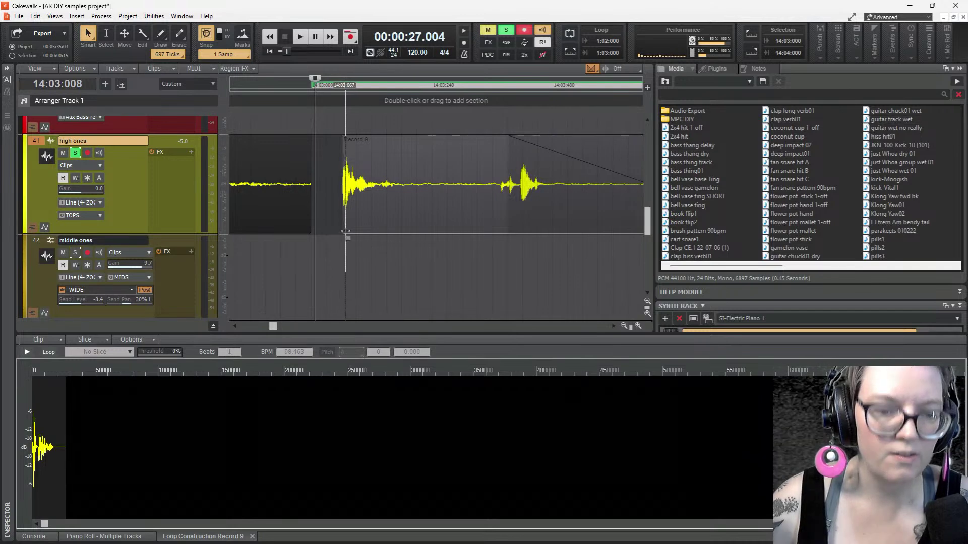
{"action": "key", "text": "z"}
{"action": "scroll", "coordinate": [297, 212], "scroll_direction": "left", "scroll_amount": 2}
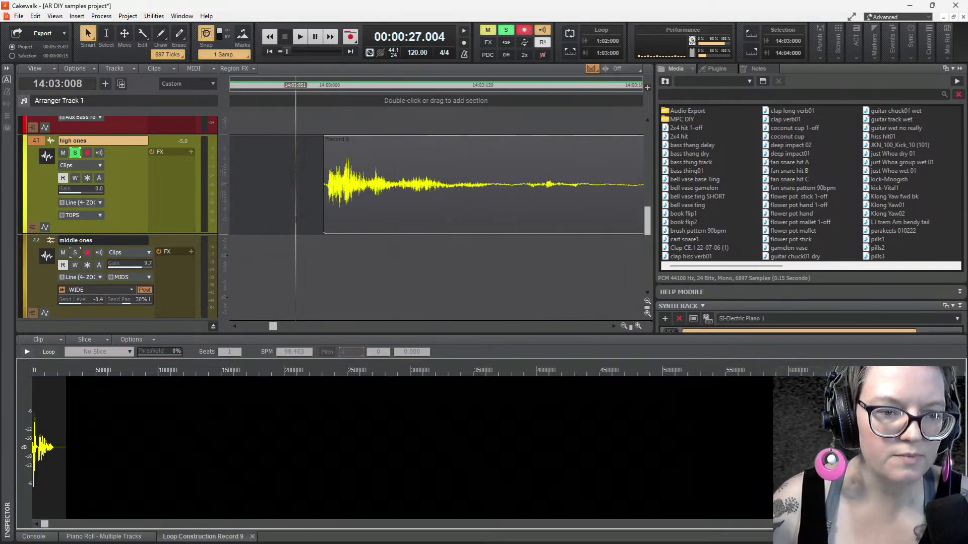
{"action": "left_click_drag", "start_coordinate": [324, 224], "coordinate": [328, 225]}
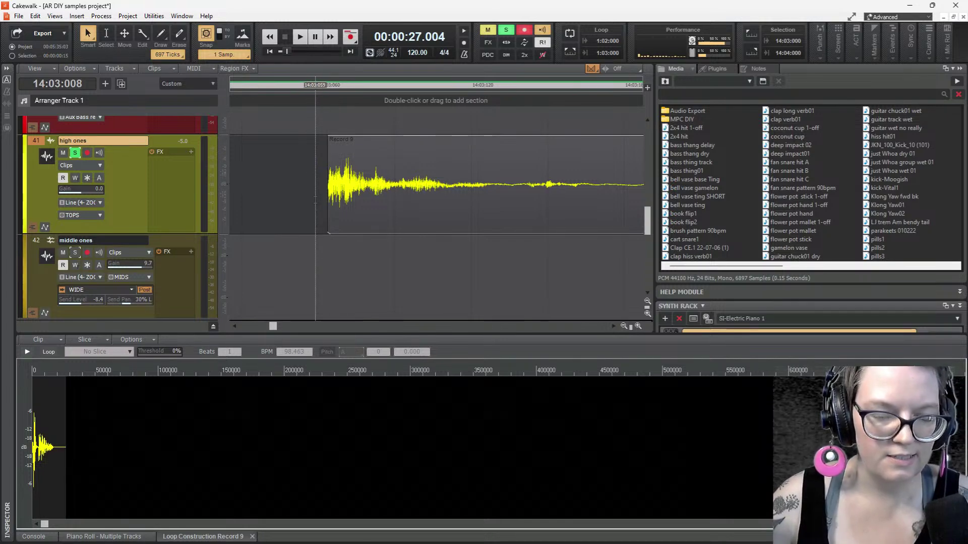
Audition the trimmed two-hit Record 9 clip from 14:03:044
{"action": "scroll", "coordinate": [316, 199], "scroll_direction": "down", "scroll_amount": 2}
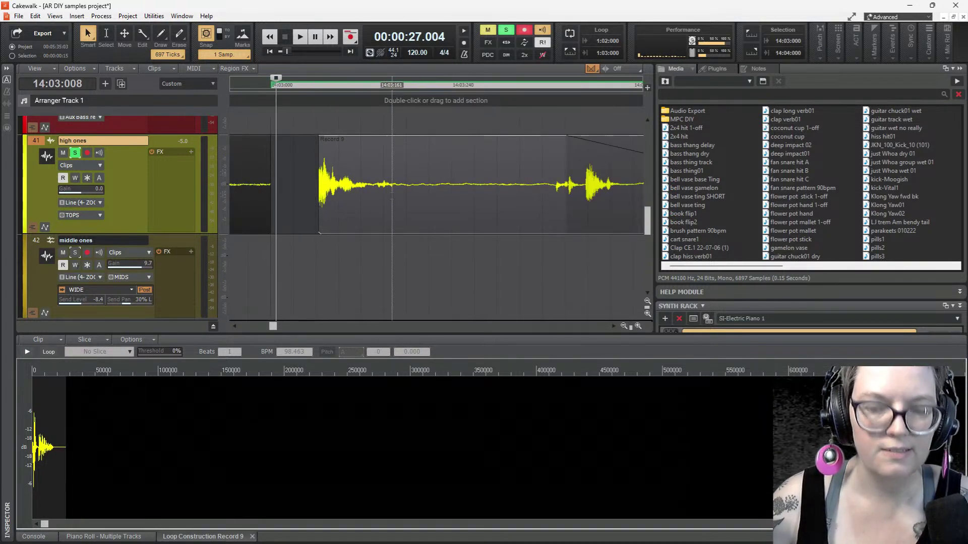
{"action": "scroll", "coordinate": [356, 202], "scroll_direction": "down", "scroll_amount": 2}
{"action": "left_click", "coordinate": [352, 202]}
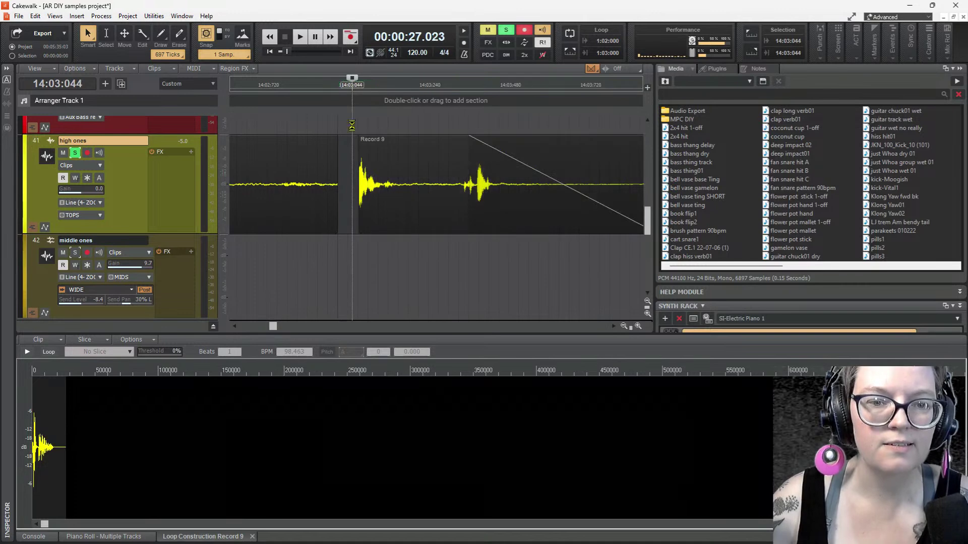
{"action": "key", "text": "space"}
{"action": "key", "text": "space"}
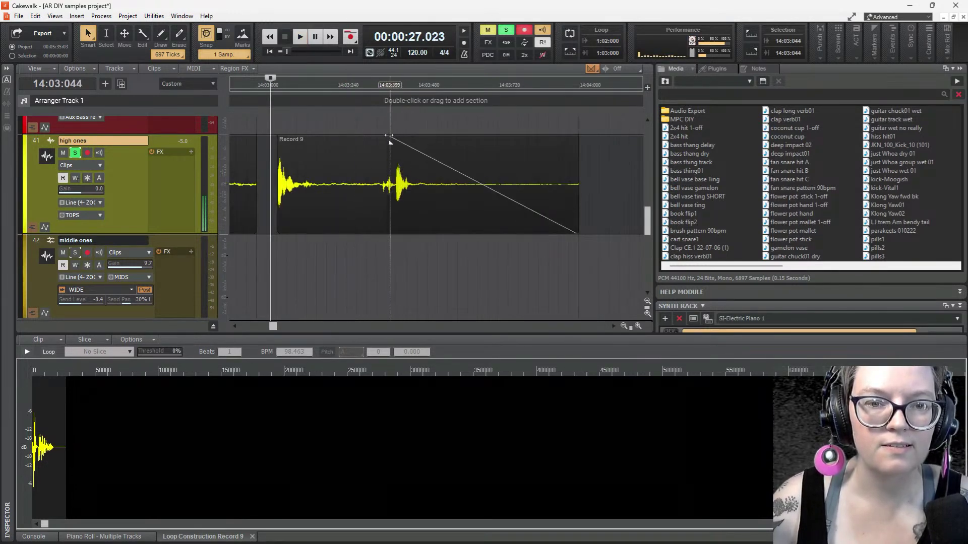
Trim the two-hit clip's end to about 14:03:720, start its fade-out just after the second hit, and audition it
{"action": "left_click_drag", "start_coordinate": [391, 141], "coordinate": [413, 136]}
{"action": "left_click_drag", "start_coordinate": [575, 194], "coordinate": [441, 225]}
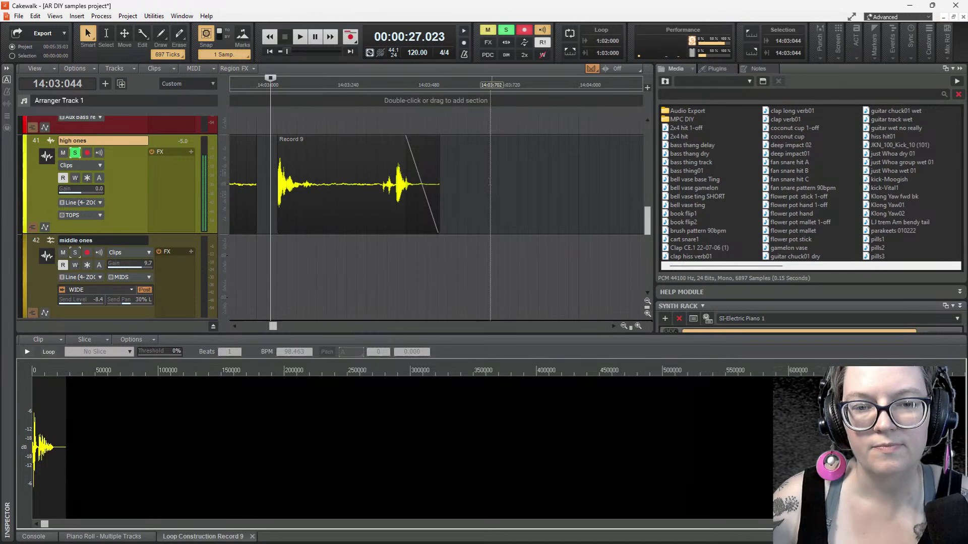
{"action": "left_click_drag", "start_coordinate": [440, 207], "coordinate": [469, 207]}
{"action": "key", "text": "space"}
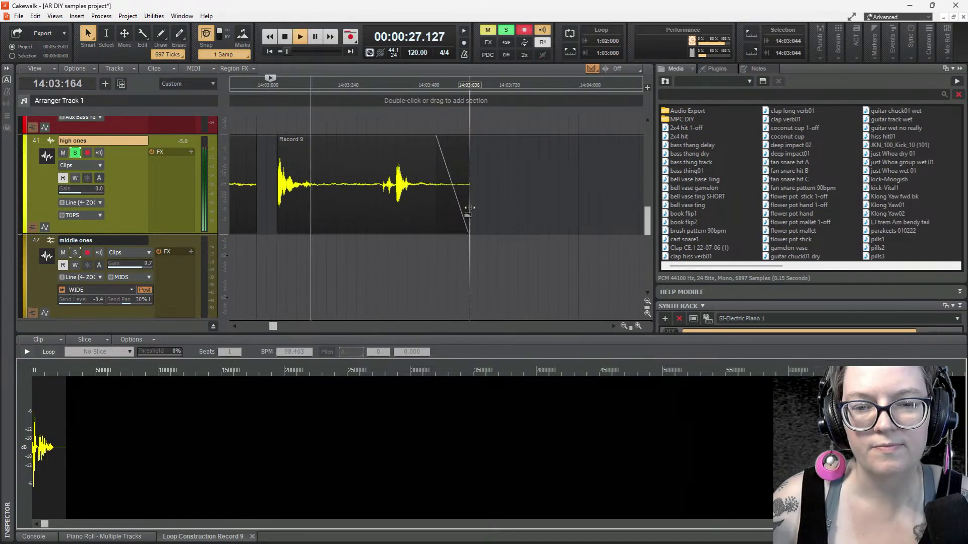
{"action": "key", "text": "space"}
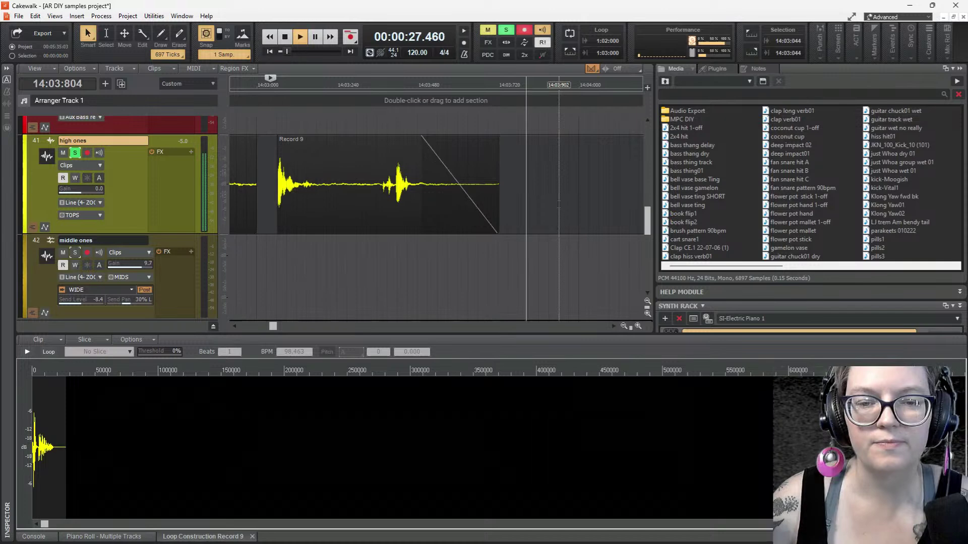
{"action": "key", "text": "space"}
Bounce the two-hit clip to render its fade-out, and open the result in the Loop Construction view
{"action": "left_click", "coordinate": [380, 158]}
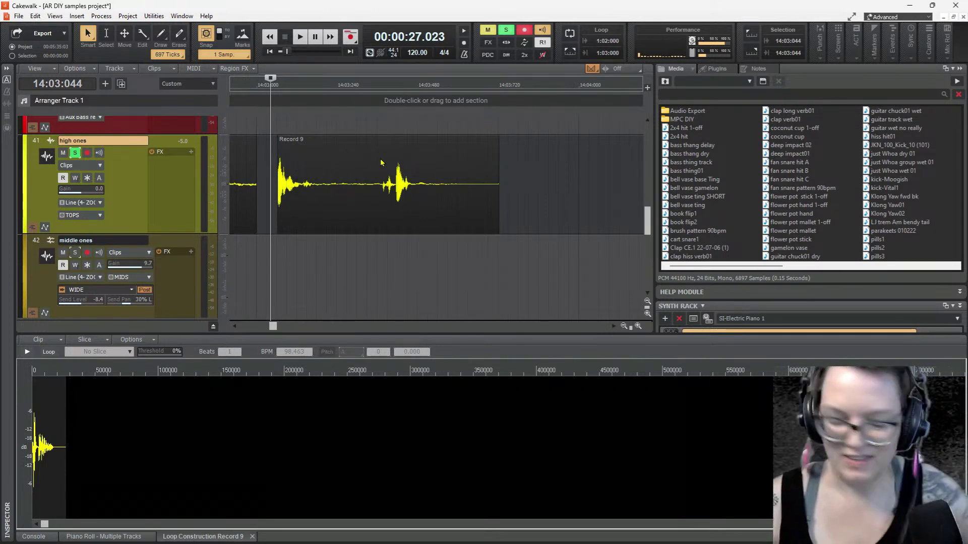
{"action": "key", "text": "space"}
{"action": "key", "text": "space"}
{"action": "left_click", "coordinate": [383, 159]}
{"action": "double_click", "coordinate": [383, 159]}
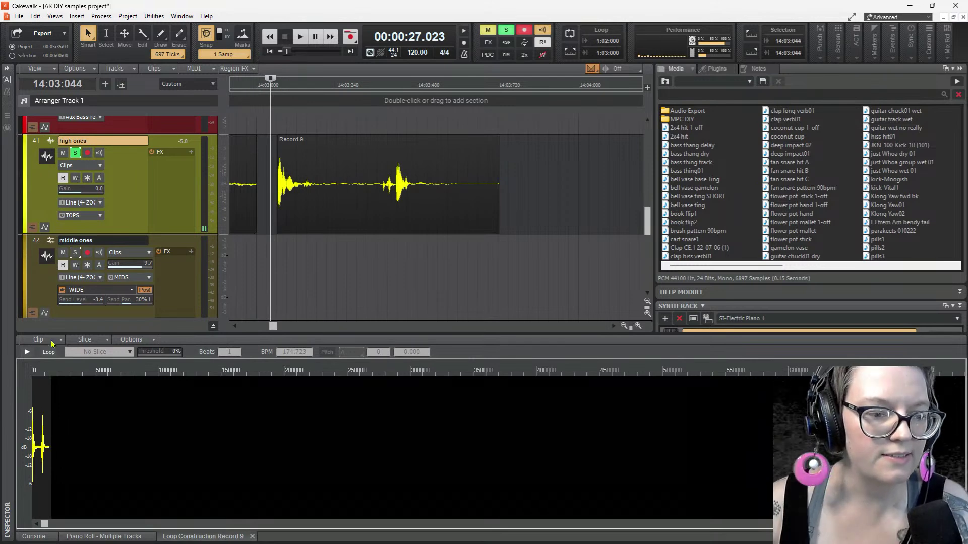
Save the two-hit loop as the Wave file "cart tiptap" in the DIY Samples folder
{"action": "left_click", "coordinate": [52, 344]}
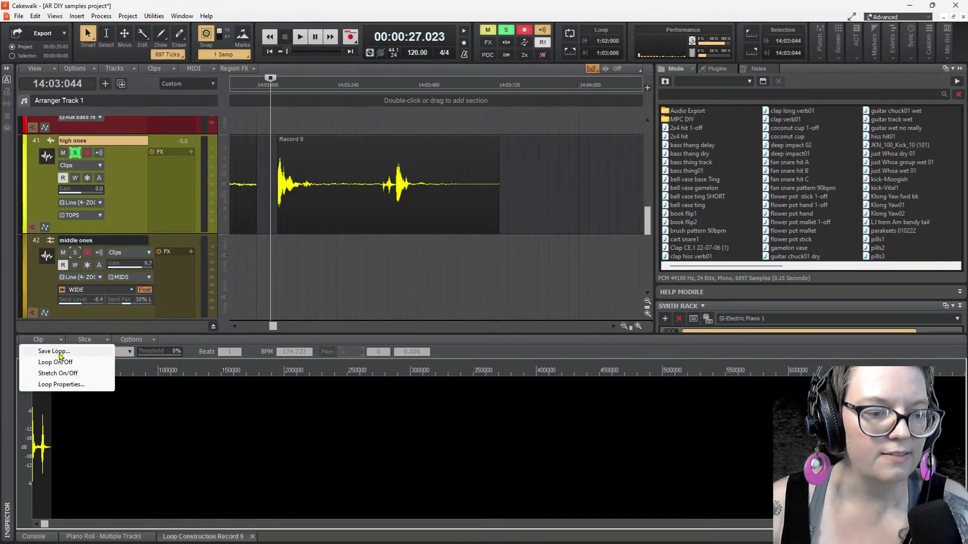
{"action": "left_click", "coordinate": [58, 353]}
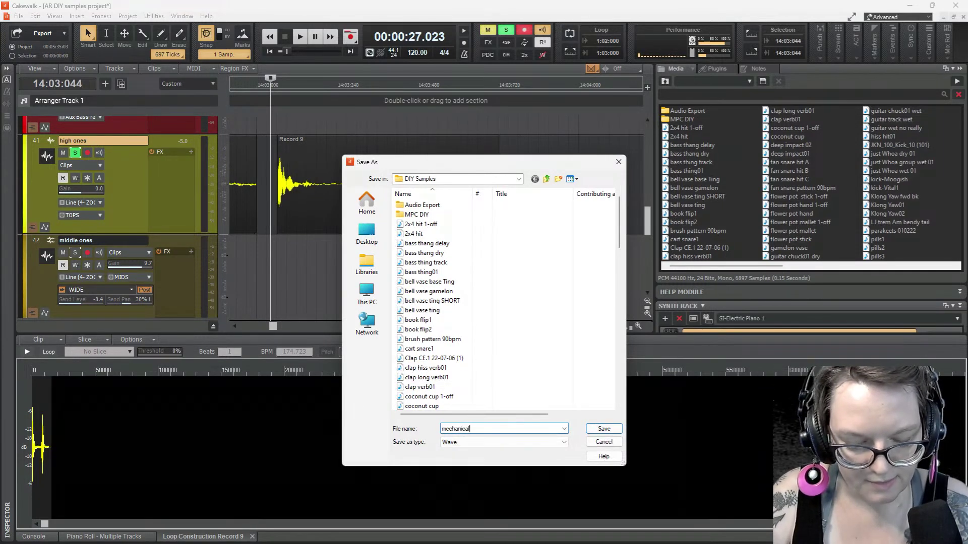
{"action": "type", "text": "me"}
{"action": "key", "text": "BackSpace"}
{"action": "key", "text": "BackSpace"}
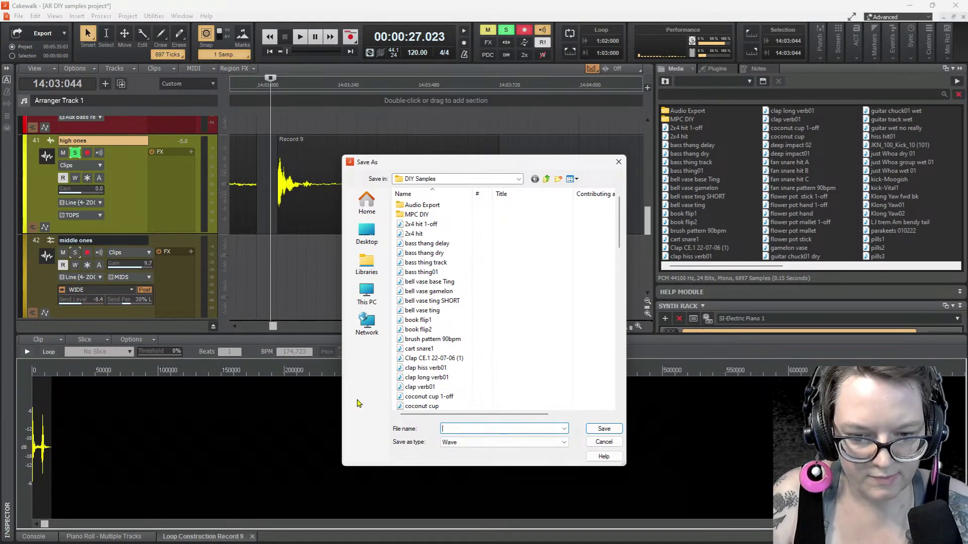
{"action": "type", "text": "cart"}
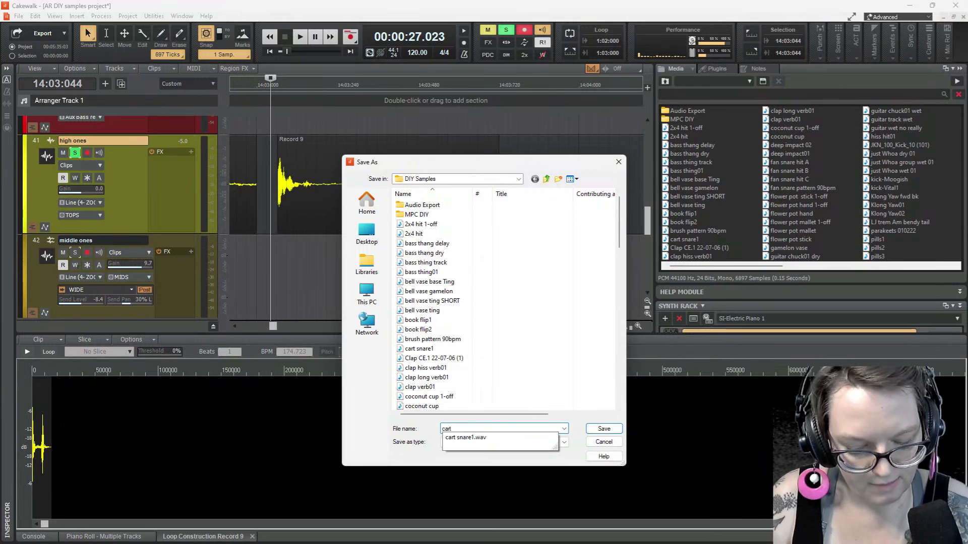
{"action": "type", "text": " tap"}
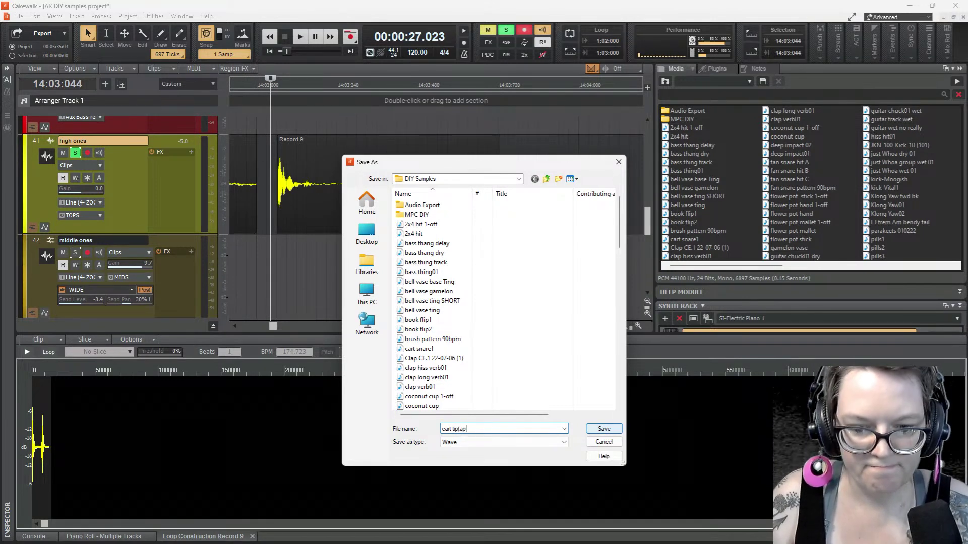
{"action": "left_click", "coordinate": [604, 429]}
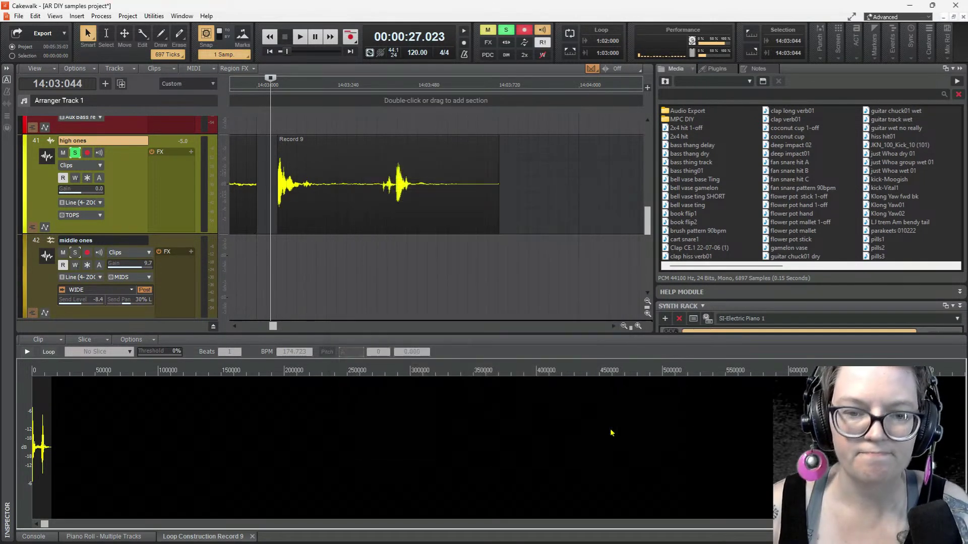
Audition the short single-hit Record 9 clip on the high ones track from 15:02:000
{"action": "scroll", "coordinate": [500, 272], "scroll_direction": "down", "scroll_amount": 2}
{"action": "scroll", "coordinate": [501, 232], "scroll_direction": "right", "scroll_amount": 2}
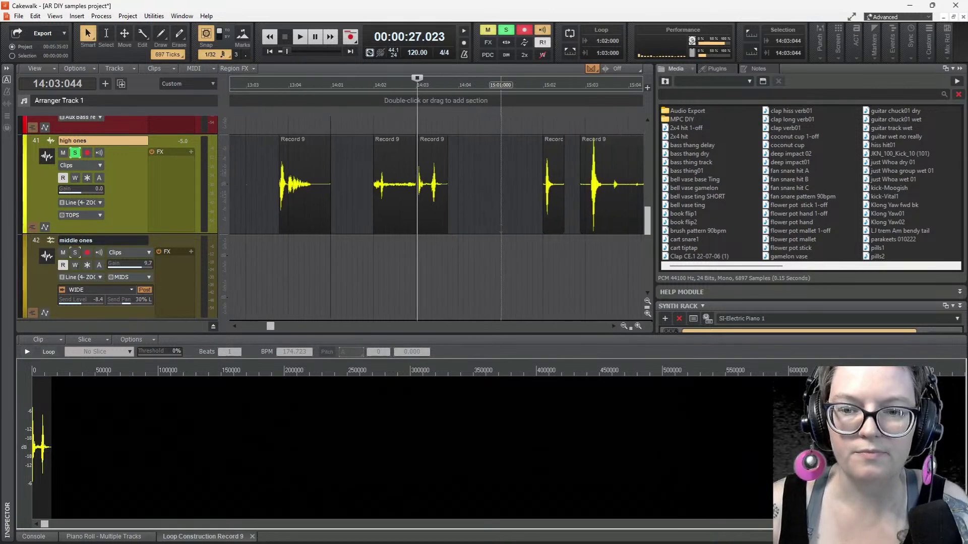
{"action": "left_click", "coordinate": [543, 236]}
{"action": "key", "text": "space"}
{"action": "key", "text": "space"}
Trim the start of the single-hit clip in measure 15 to the onset of its hit, at about 15:02:090
{"action": "scroll", "coordinate": [542, 236], "scroll_direction": "right", "scroll_amount": 2}
{"action": "scroll", "coordinate": [451, 217], "scroll_direction": "up", "scroll_amount": 5}
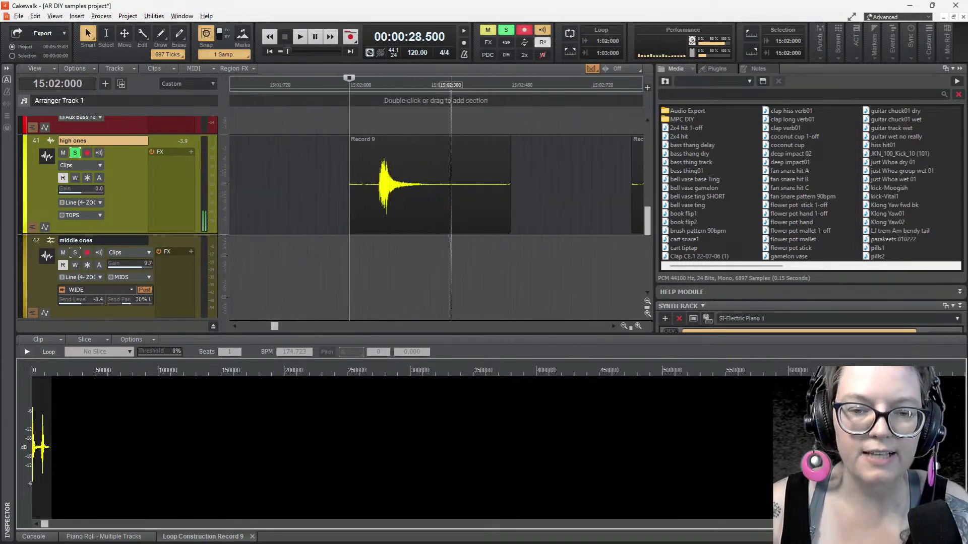
{"action": "left_click_drag", "start_coordinate": [355, 211], "coordinate": [376, 221]}
{"action": "left_click", "coordinate": [375, 220]}
{"action": "scroll", "coordinate": [398, 229], "scroll_direction": "up", "scroll_amount": 3}
{"action": "scroll", "coordinate": [398, 229], "scroll_direction": "up", "scroll_amount": 1}
{"action": "left_click_drag", "start_coordinate": [291, 215], "coordinate": [291, 216]}
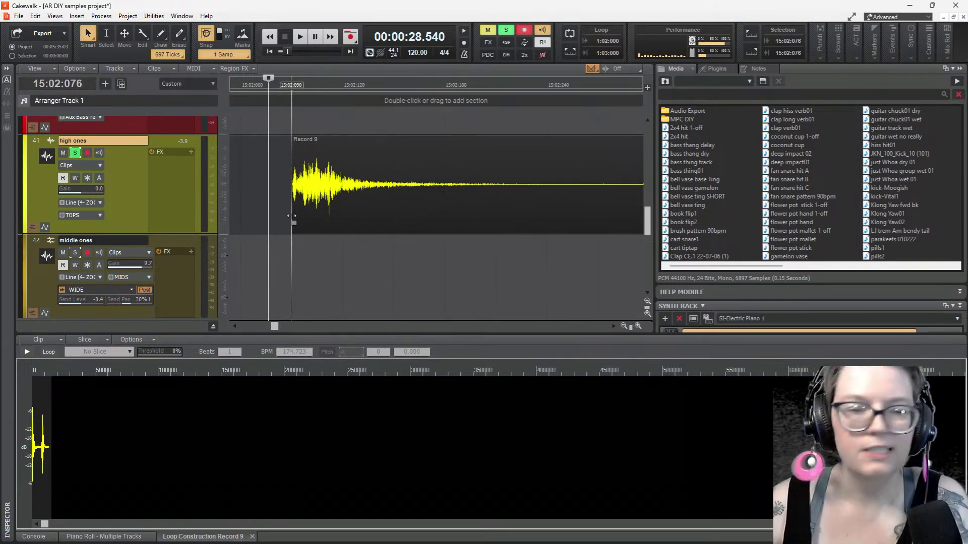
Play back the trimmed Record 9 clip at 15:02 on the high ones track several times
{"action": "key", "text": "space"}
{"action": "key", "text": "space"}
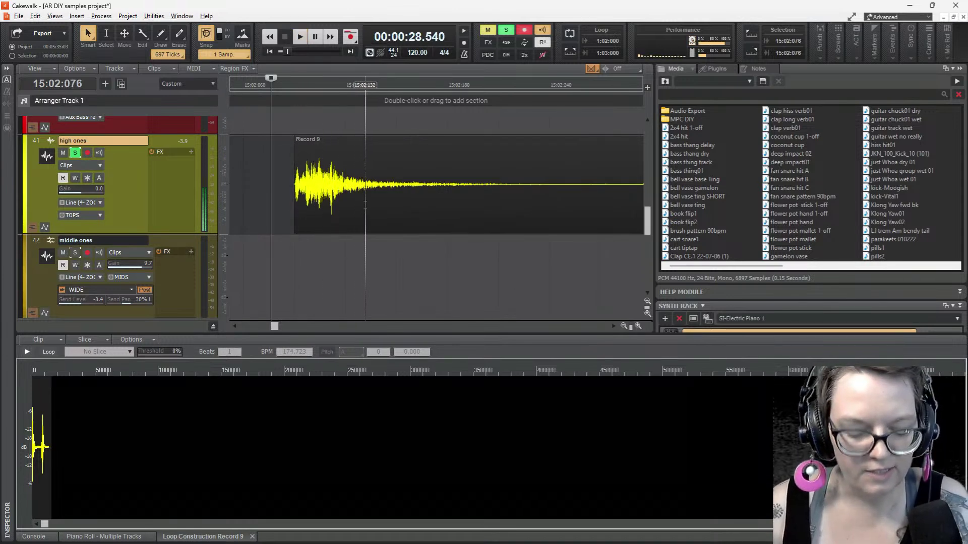
{"action": "scroll", "coordinate": [365, 201], "scroll_direction": "down", "scroll_amount": 3}
{"action": "key", "text": "space"}
{"action": "key", "text": "space"}
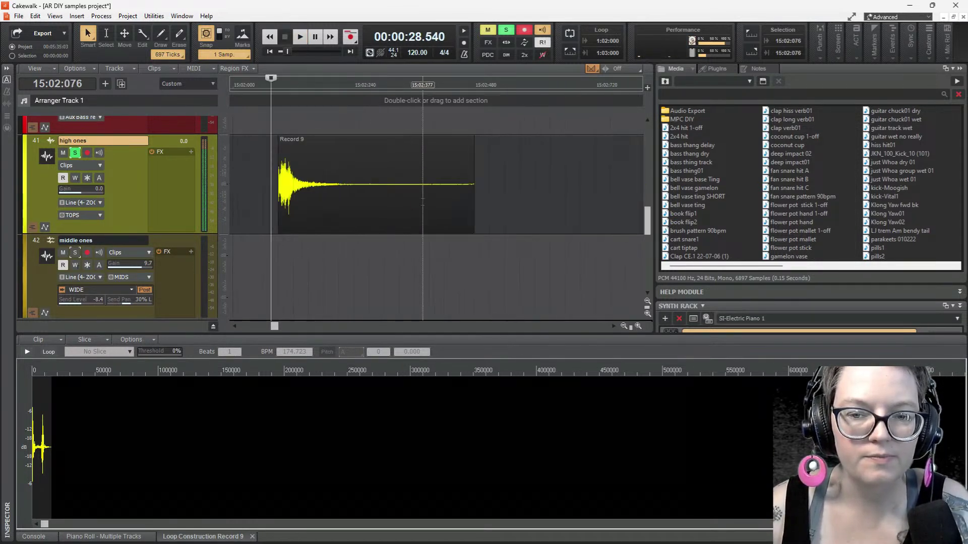
{"action": "key", "text": "space"}
{"action": "key", "text": "space"}
Open the trimmed clip at 15:02 in Loop Construction and save it as a Wave loop named "cart snare2" in DIY Samples
{"action": "left_click", "coordinate": [389, 146]}
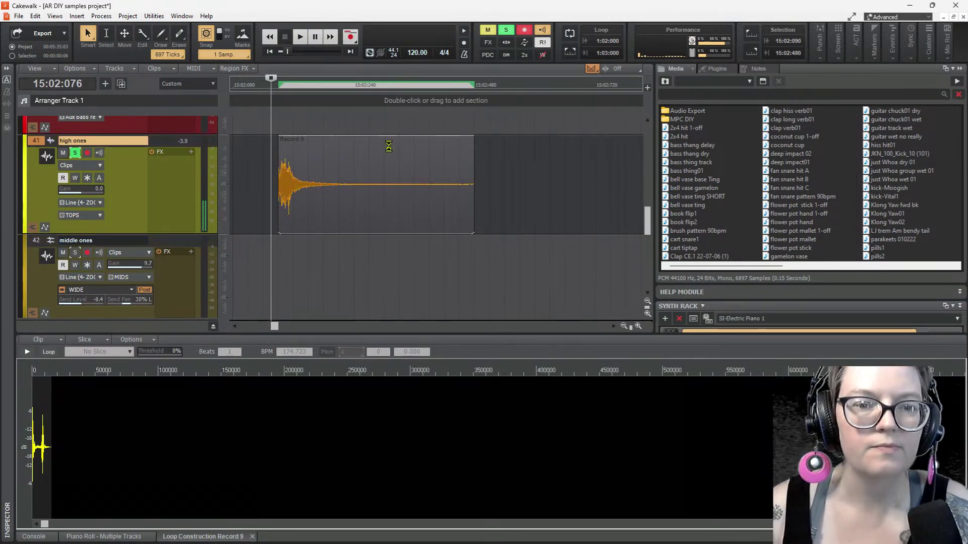
{"action": "left_click", "coordinate": [378, 162]}
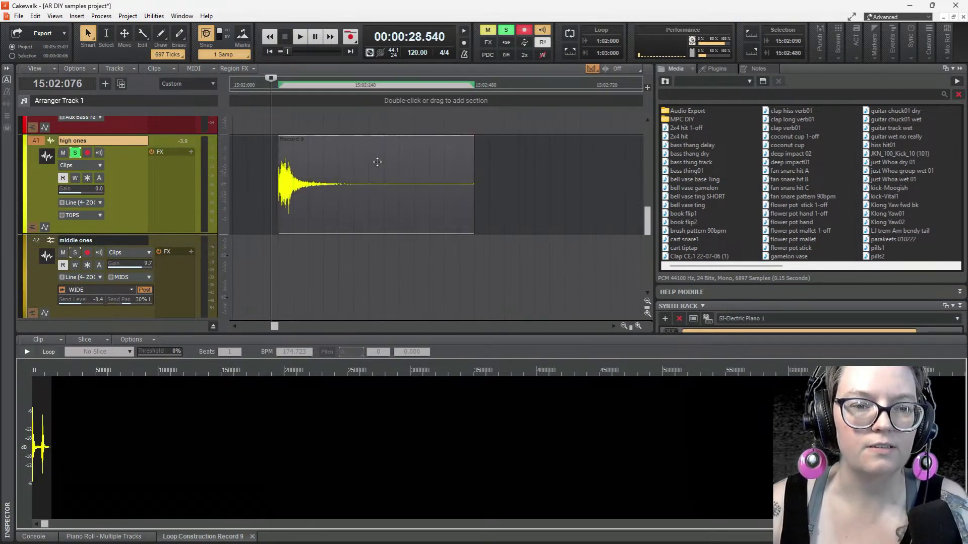
{"action": "left_click", "coordinate": [306, 294]}
{"action": "left_click", "coordinate": [53, 342]}
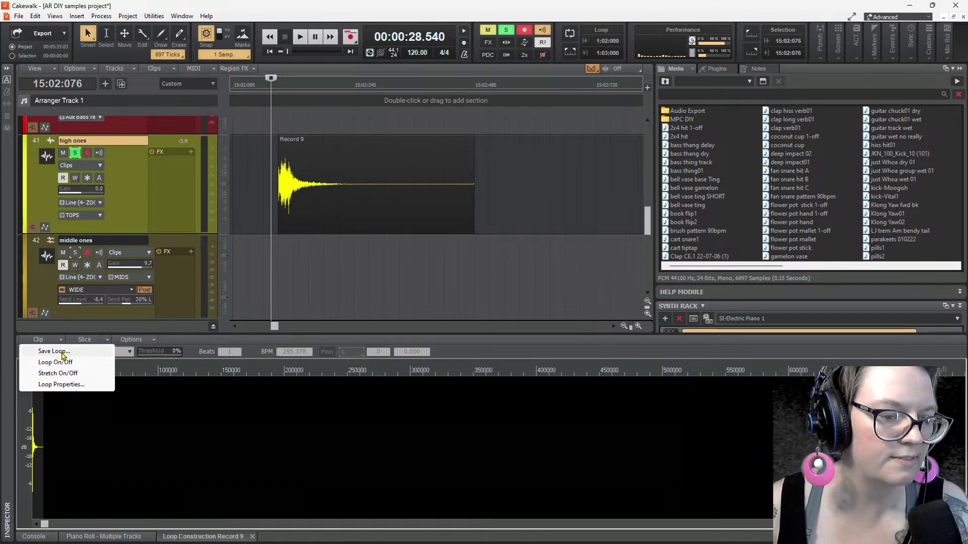
{"action": "left_click", "coordinate": [62, 354]}
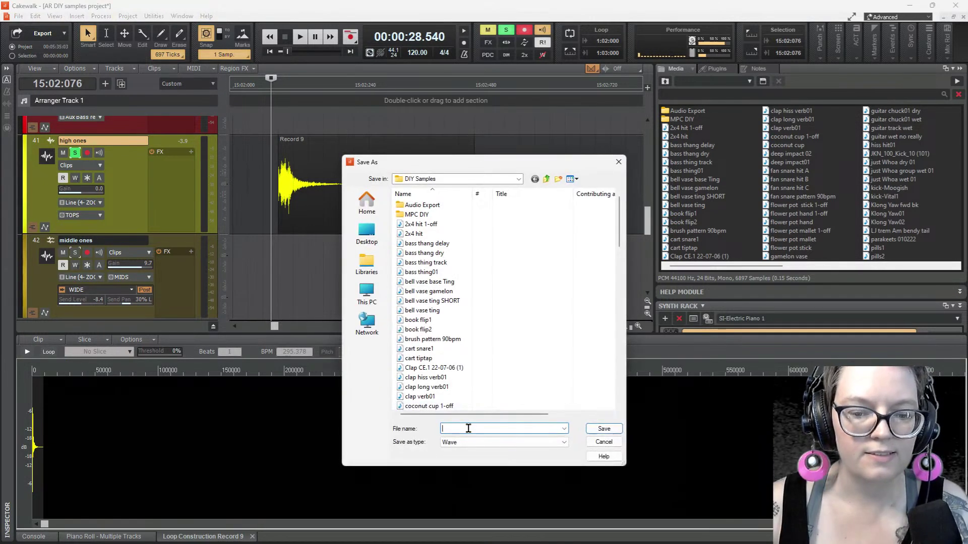
{"action": "type", "text": "cart snare 2"}
{"action": "key", "text": "BackSpace"}
{"action": "key", "text": "BackSpace"}
{"action": "type", "text": "2"}
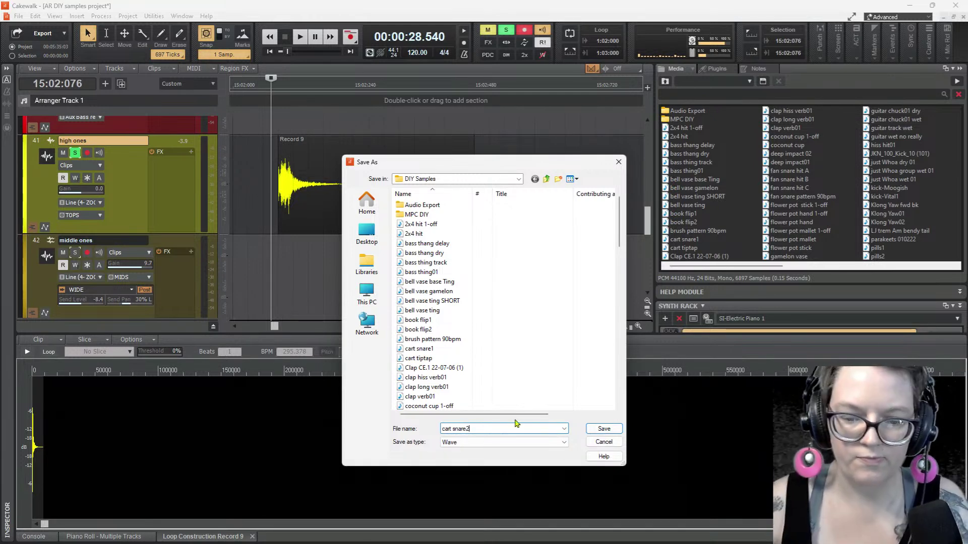
{"action": "left_click", "coordinate": [612, 429]}
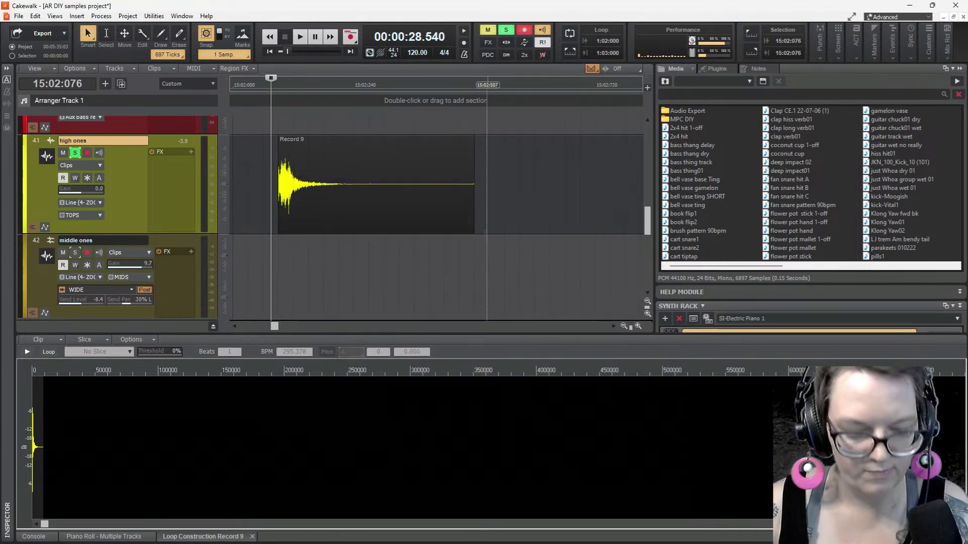
Select the next Record 9 clip on the high ones track and audition it from 15:03:120
{"action": "scroll", "coordinate": [488, 230], "scroll_direction": "down", "scroll_amount": 3}
{"action": "left_click", "coordinate": [573, 227]}
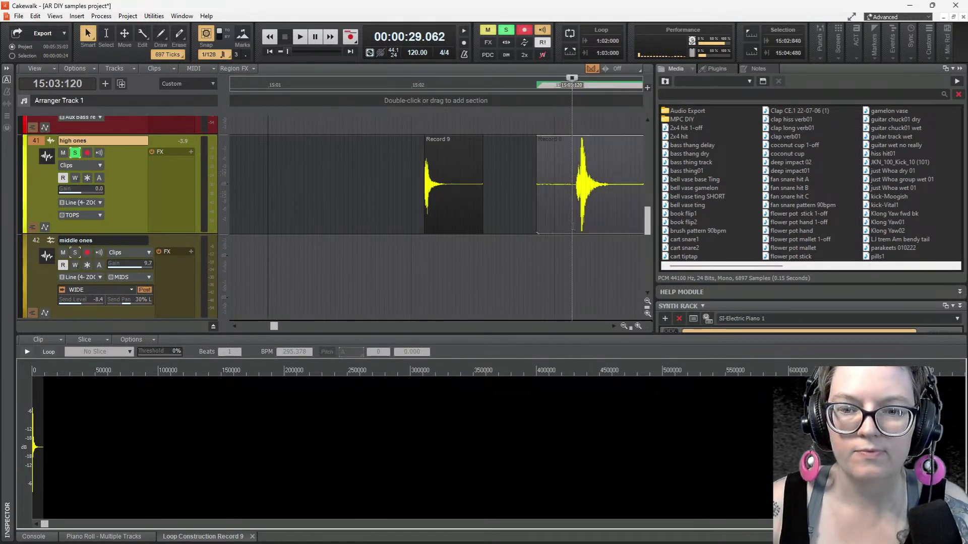
{"action": "key", "text": "space"}
{"action": "key", "text": "space"}
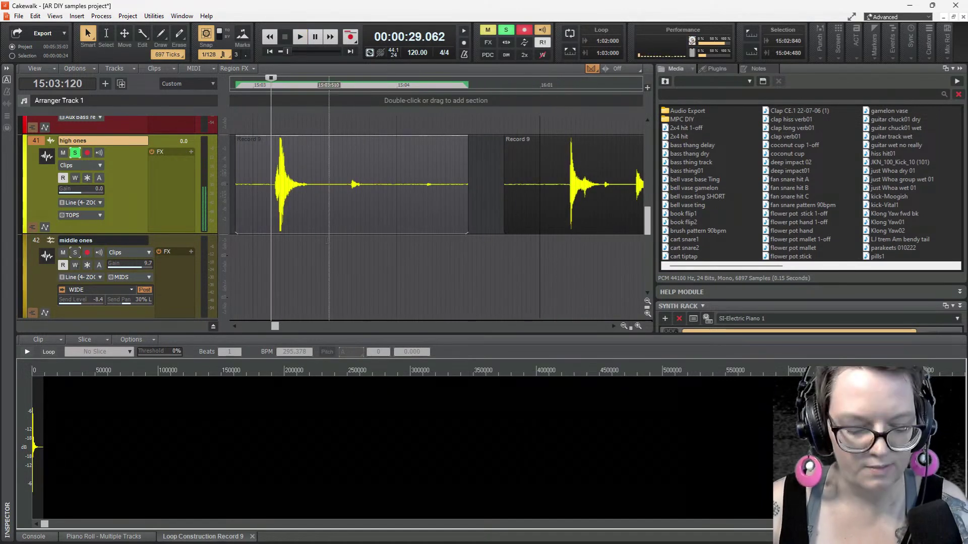
Trim the silence before the hit in the clip at 15:03, starting the clip at about 15:03:150
{"action": "scroll", "coordinate": [329, 240], "scroll_direction": "up", "scroll_amount": 3}
{"action": "scroll", "coordinate": [309, 242], "scroll_direction": "left", "scroll_amount": 3}
{"action": "scroll", "coordinate": [312, 242], "scroll_direction": "up", "scroll_amount": 1}
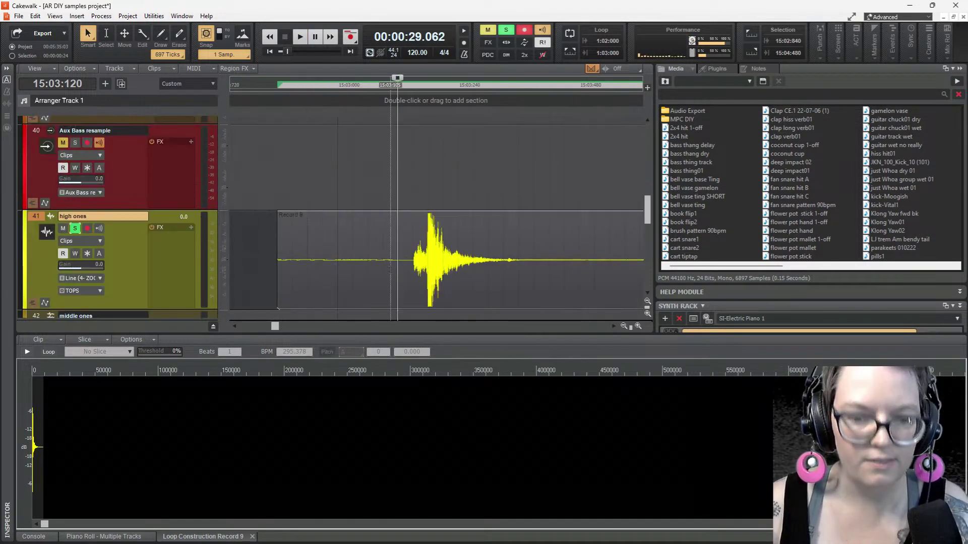
{"action": "left_click_drag", "start_coordinate": [278, 290], "coordinate": [412, 291]}
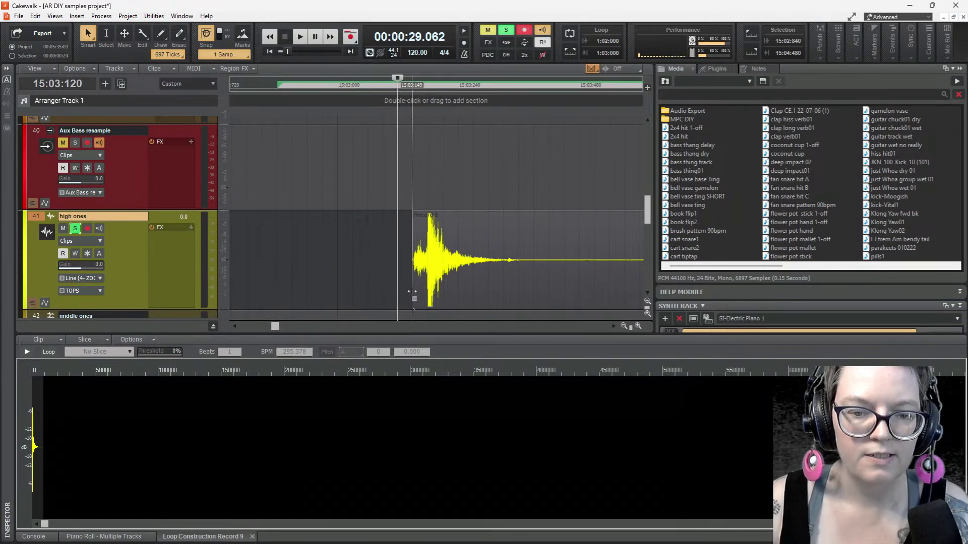
{"action": "scroll", "coordinate": [413, 293], "scroll_direction": "up", "scroll_amount": 1}
{"action": "scroll", "coordinate": [506, 235], "scroll_direction": "up", "scroll_amount": 3, "text": "ctrl"}
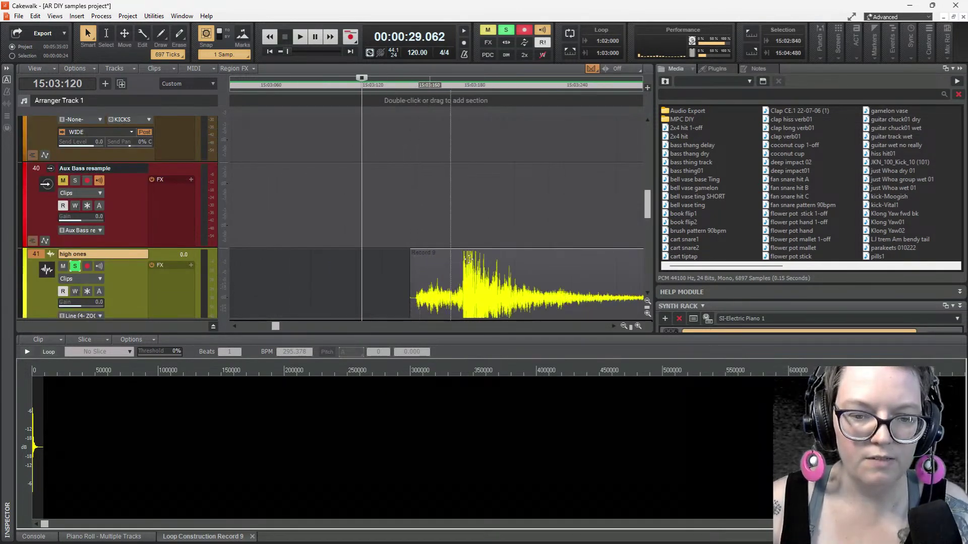
{"action": "scroll", "coordinate": [454, 233], "scroll_direction": "down", "scroll_amount": 1}
{"action": "scroll", "coordinate": [395, 232], "scroll_direction": "left", "scroll_amount": 3}
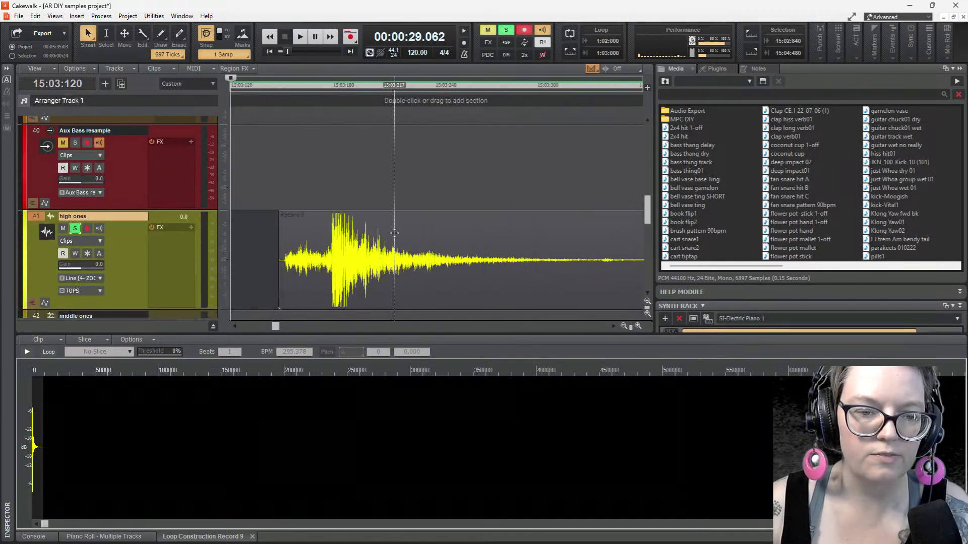
{"action": "left_click_drag", "start_coordinate": [305, 308], "coordinate": [309, 296]}
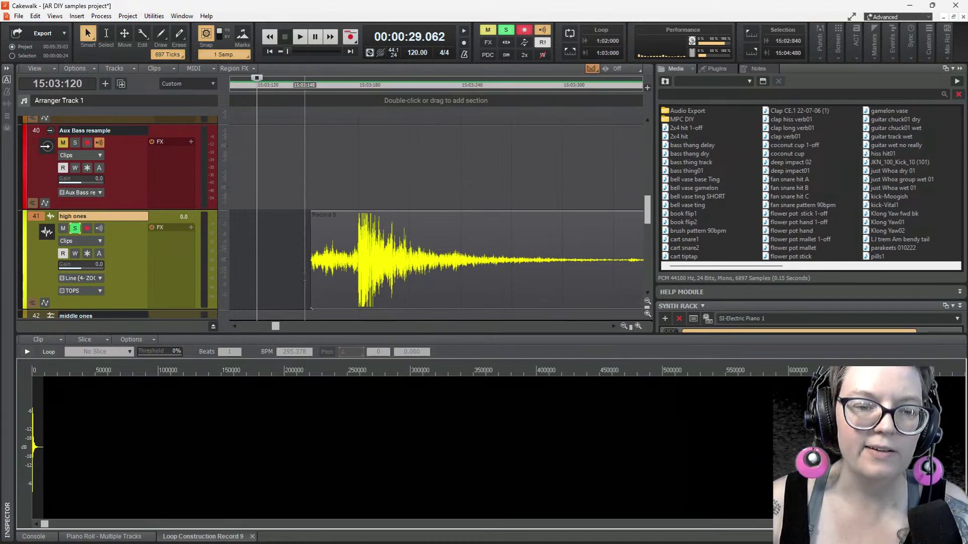
Play back the newly trimmed clip from 15:03:148 repeatedly and check its hit and tail
{"action": "key", "text": "space"}
{"action": "key", "text": "space"}
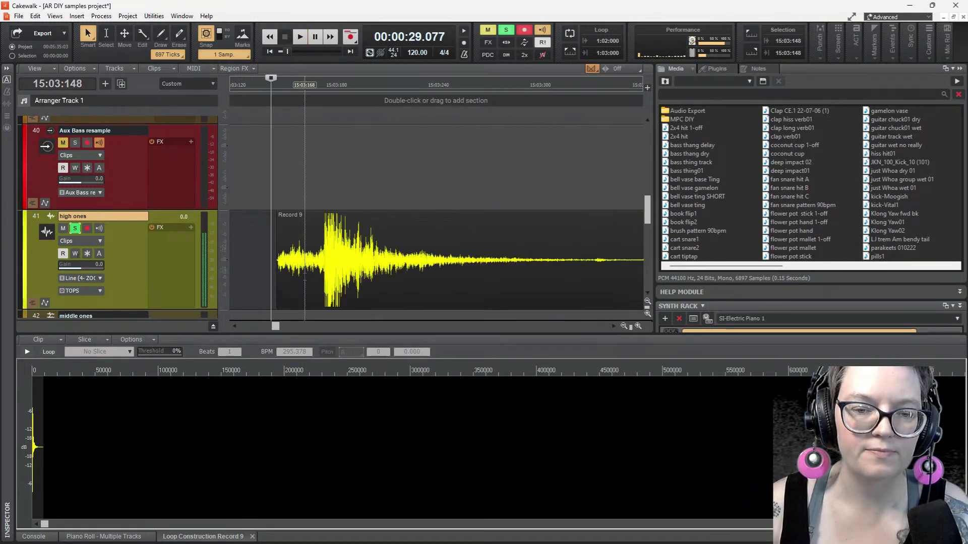
{"action": "scroll", "coordinate": [445, 236], "scroll_direction": "down", "scroll_amount": 2}
{"action": "key", "text": "space"}
{"action": "key", "text": "space"}
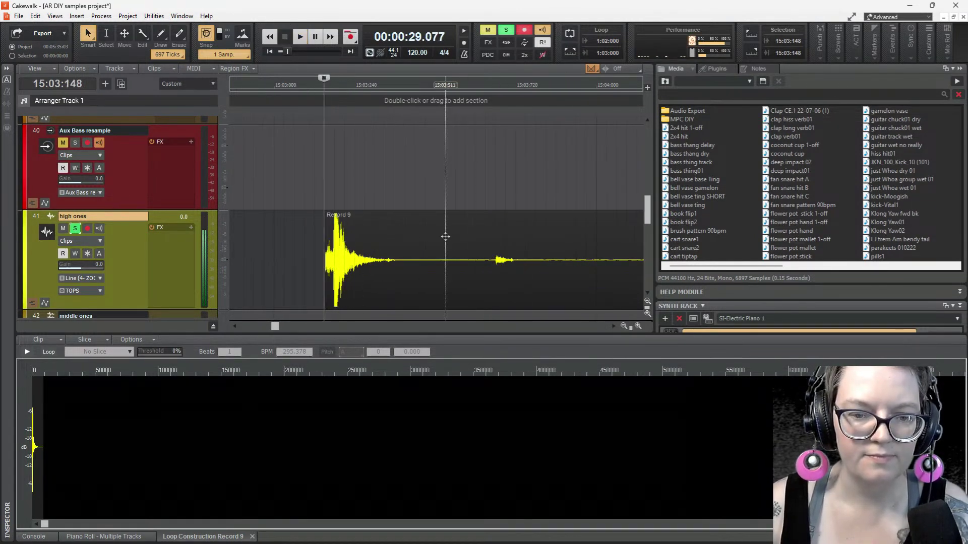
{"action": "key", "text": "space"}
{"action": "key", "text": "space"}
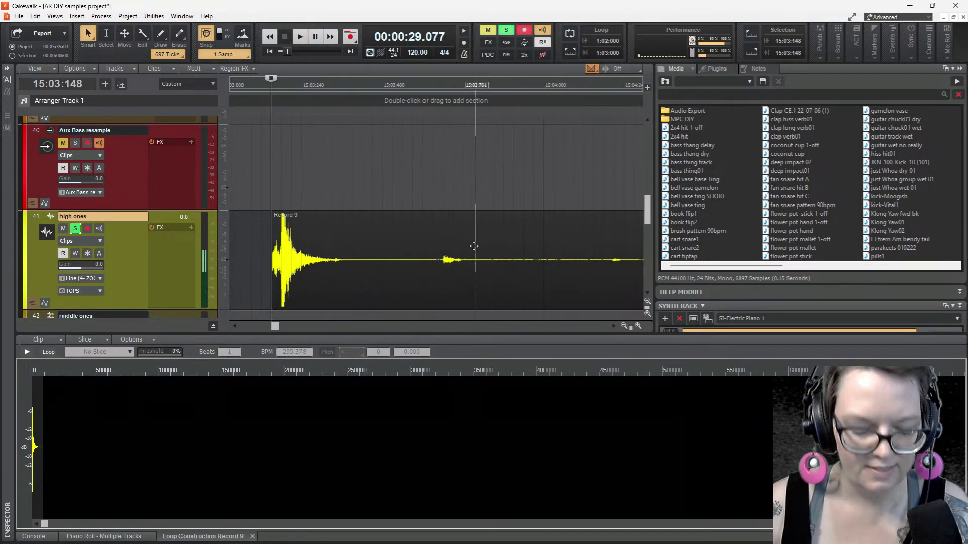
{"action": "key", "text": "space"}
{"action": "key", "text": "space"}
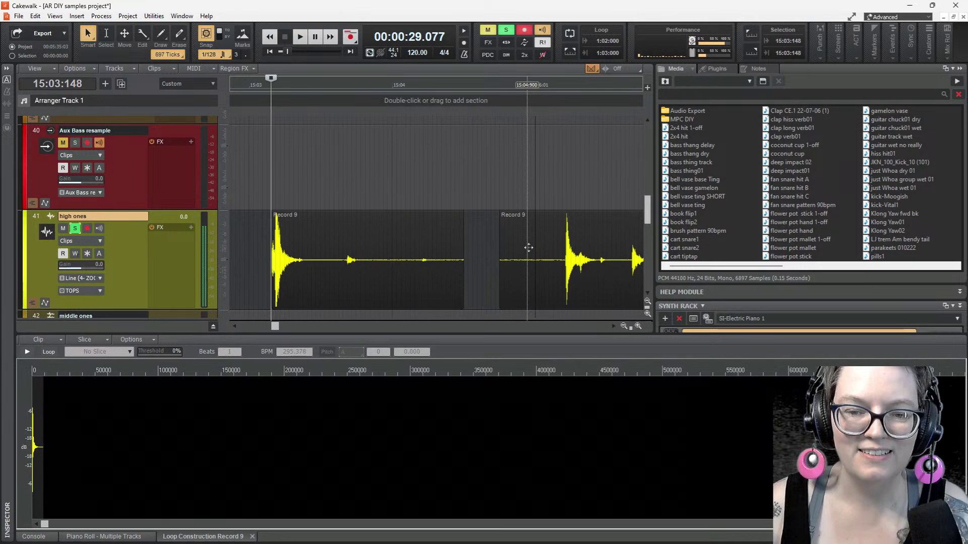
Open the trimmed clip at 15:03 in Loop Construction and save it as a Wave loop named "cart snare3"
{"action": "left_click", "coordinate": [391, 235]}
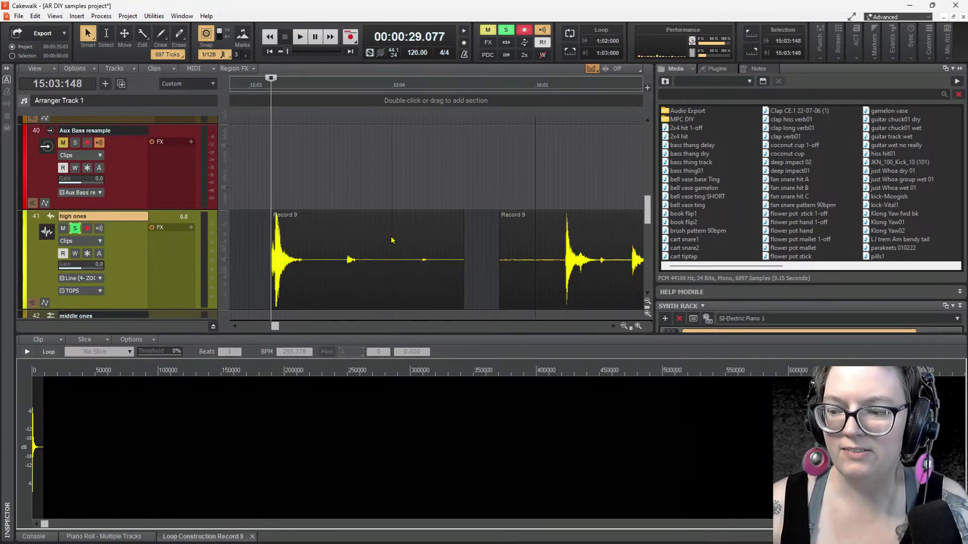
{"action": "double_click", "coordinate": [377, 238]}
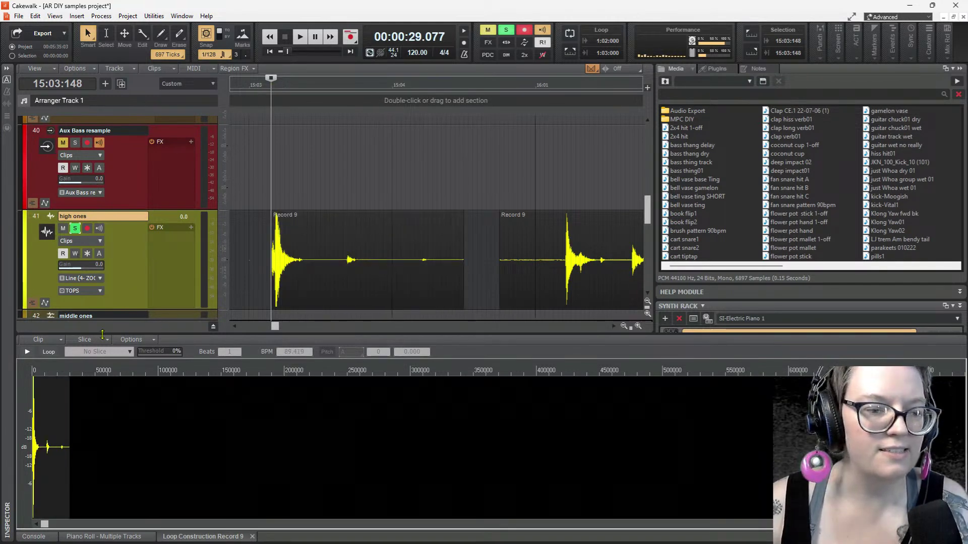
{"action": "left_click", "coordinate": [38, 340]}
{"action": "left_click", "coordinate": [55, 352]}
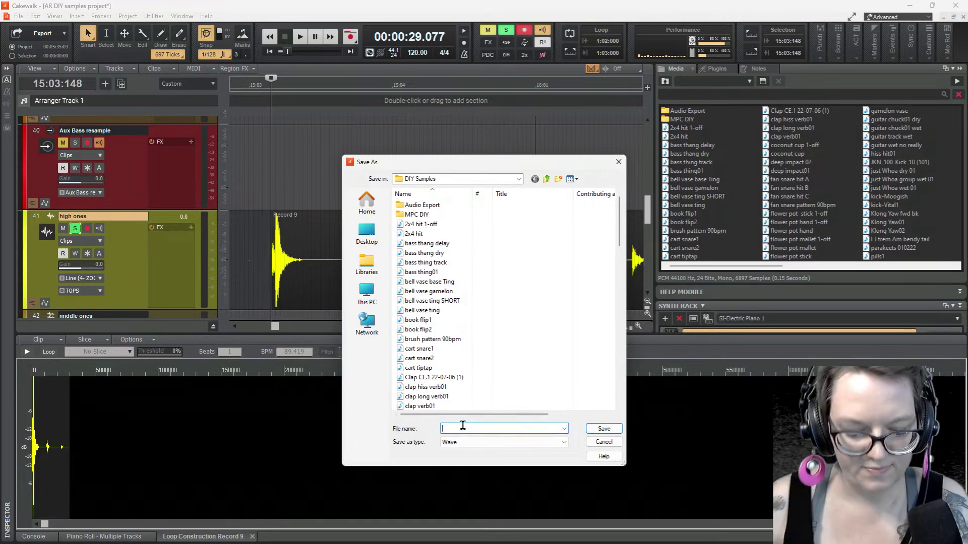
{"action": "type", "text": "cart snare3"}
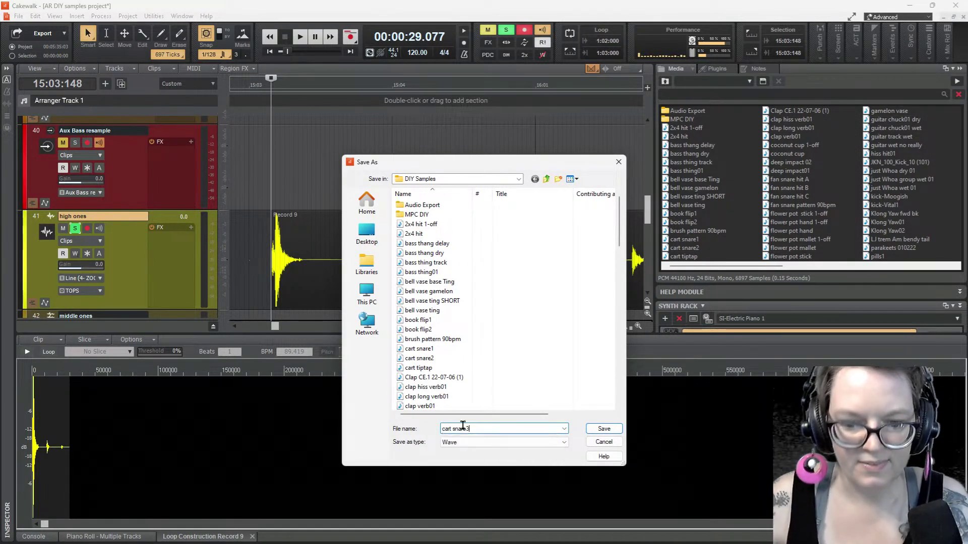
{"action": "left_click", "coordinate": [605, 429]}
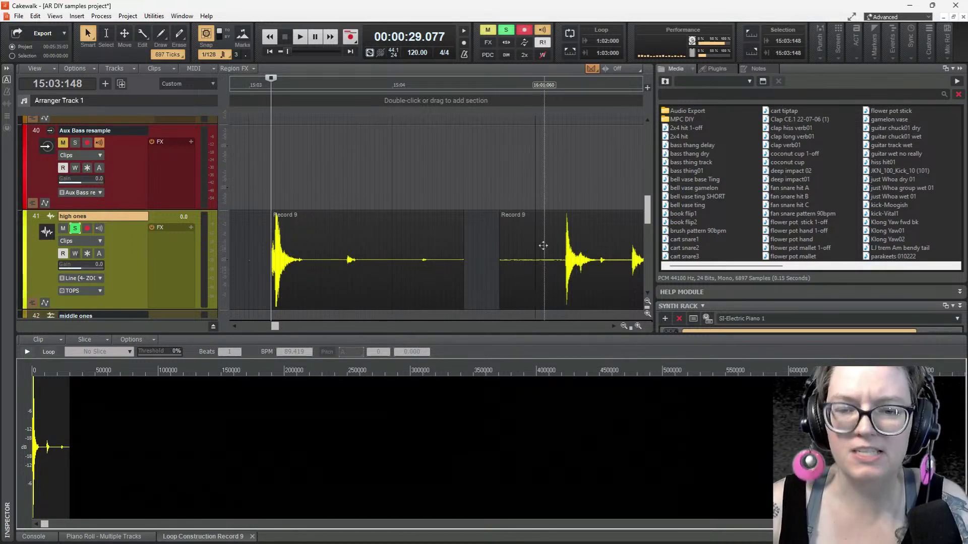
Trim the start of the next Record 9 clip to about 16:01:150 and audition it from 16:01:180
{"action": "left_click_drag", "start_coordinate": [500, 287], "coordinate": [557, 290]}
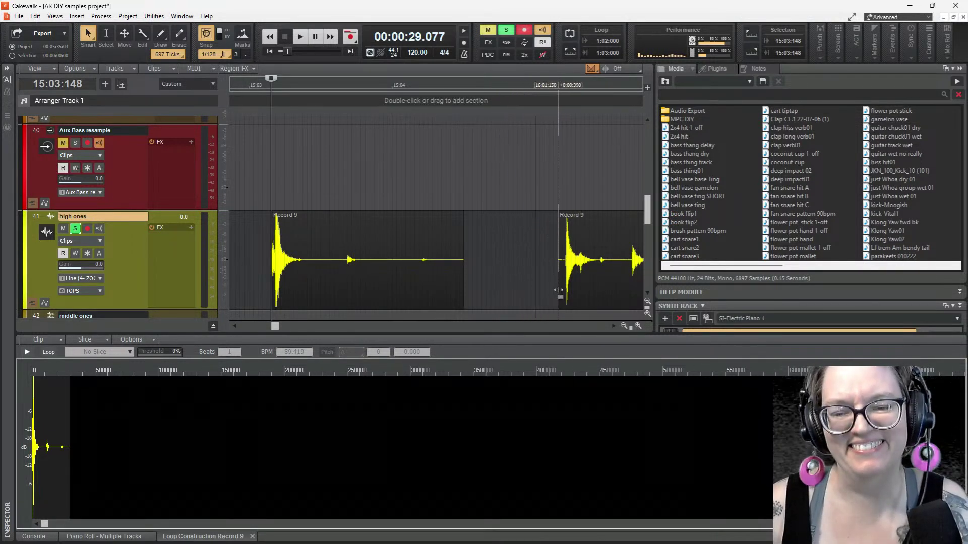
{"action": "left_click", "coordinate": [562, 161]}
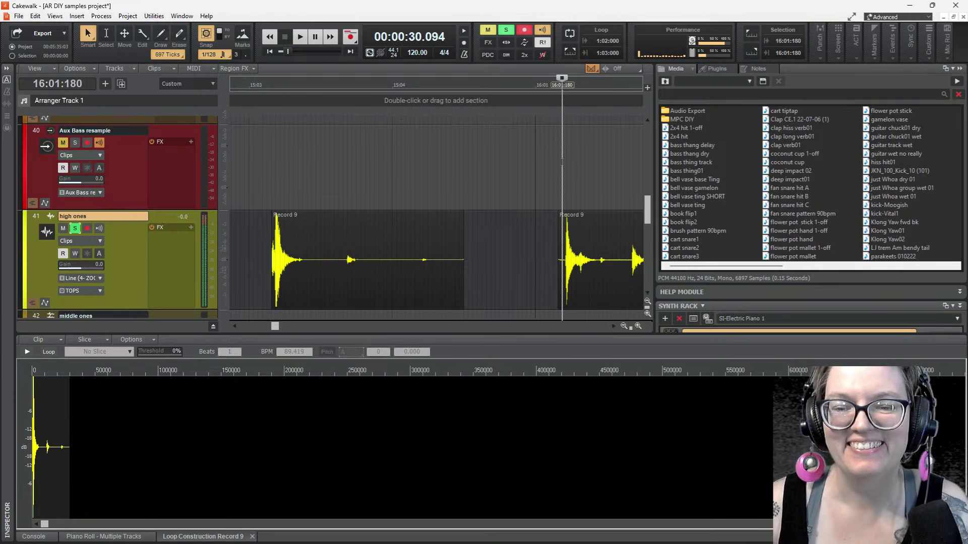
{"action": "key", "text": "space"}
{"action": "key", "text": "space"}
{"action": "key", "text": "space"}
{"action": "key", "text": "space"}
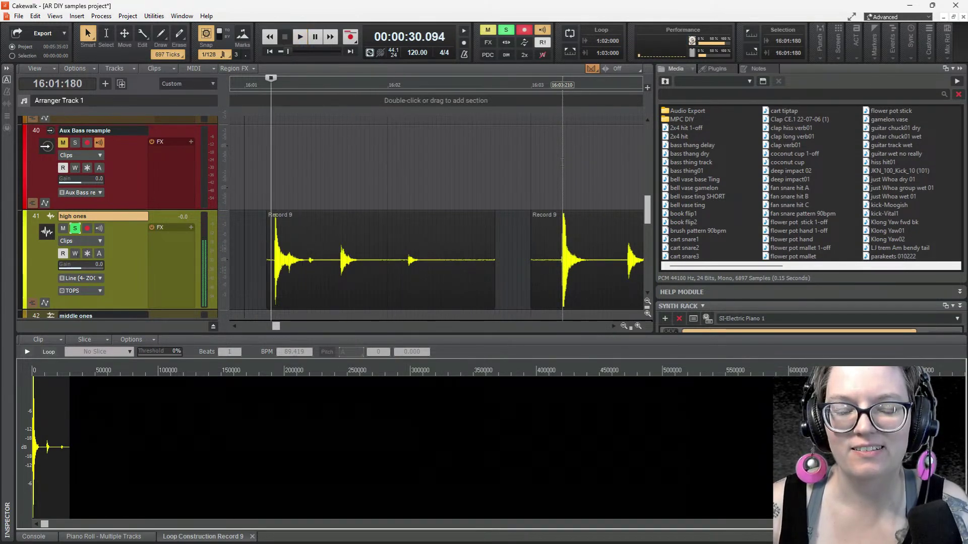
{"action": "key", "text": "space"}
{"action": "key", "text": "space"}
{"action": "key", "text": "space"}
{"action": "key", "text": "space"}
Tighten the start of the clip at 16:01 right up to the onset of its first hit and play it back
{"action": "scroll", "coordinate": [317, 253], "scroll_direction": "up", "scroll_amount": 3}
{"action": "scroll", "coordinate": [316, 252], "scroll_direction": "left", "scroll_amount": 6}
{"action": "left_click_drag", "start_coordinate": [330, 274], "coordinate": [356, 289]}
{"action": "key", "text": "space"}
{"action": "key", "text": "space"}
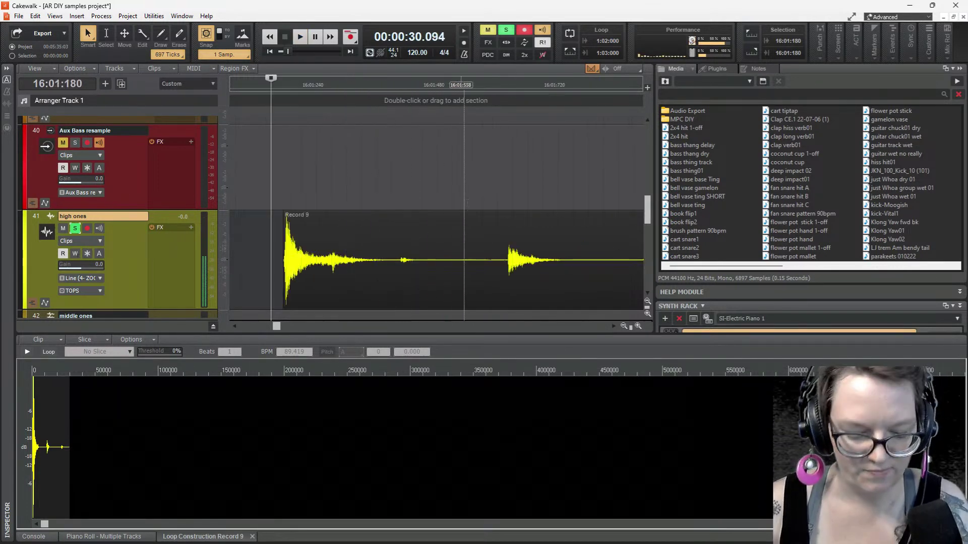
Add a fade-out of about 120 ticks at the end of the clip, beginning at about 16:02:600
{"action": "scroll", "coordinate": [468, 212], "scroll_direction": "down", "scroll_amount": 2}
{"action": "scroll", "coordinate": [469, 206], "scroll_direction": "right", "scroll_amount": 3}
{"action": "scroll", "coordinate": [470, 202], "scroll_direction": "right", "scroll_amount": 1}
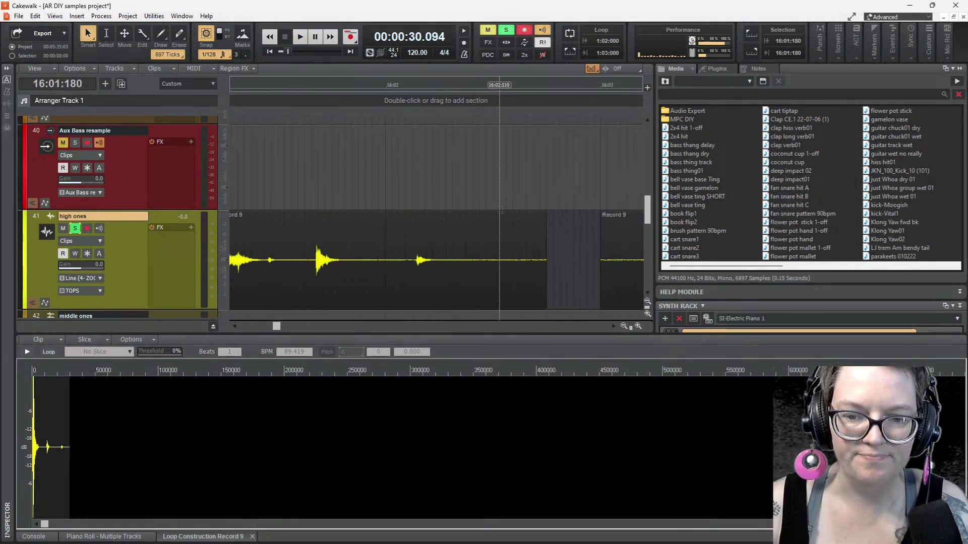
{"action": "left_click_drag", "start_coordinate": [546, 214], "coordinate": [519, 217]}
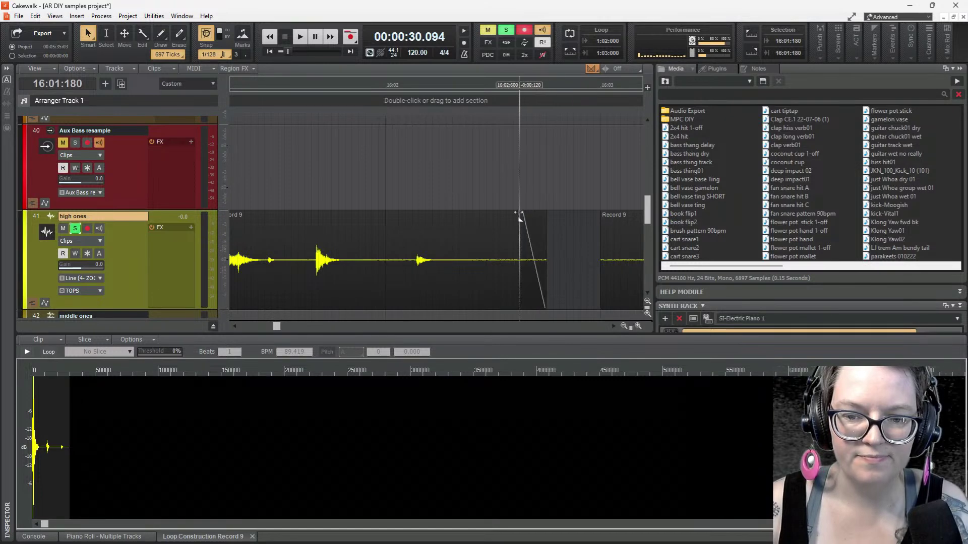
Open the faded clip at 16:01 in Loop Construction and save it as a Wave loop named "cart snare4"
{"action": "scroll", "coordinate": [518, 209], "scroll_direction": "left", "scroll_amount": 4}
{"action": "scroll", "coordinate": [518, 208], "scroll_direction": "up", "scroll_amount": 1}
{"action": "scroll", "coordinate": [518, 208], "scroll_direction": "left", "scroll_amount": 4}
{"action": "scroll", "coordinate": [504, 201], "scroll_direction": "right", "scroll_amount": 8}
{"action": "scroll", "coordinate": [489, 194], "scroll_direction": "down", "scroll_amount": 2}
{"action": "left_click", "coordinate": [469, 167]}
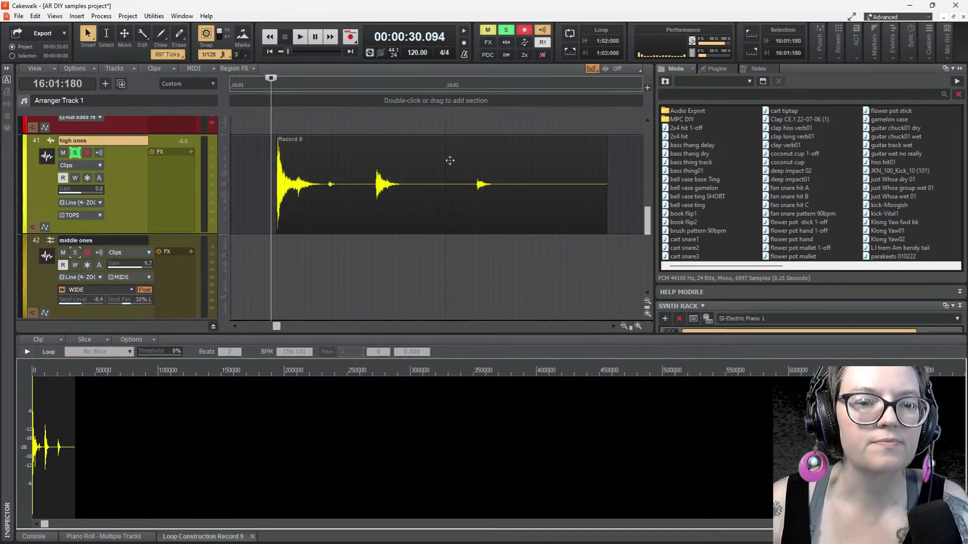
{"action": "left_click", "coordinate": [55, 339]}
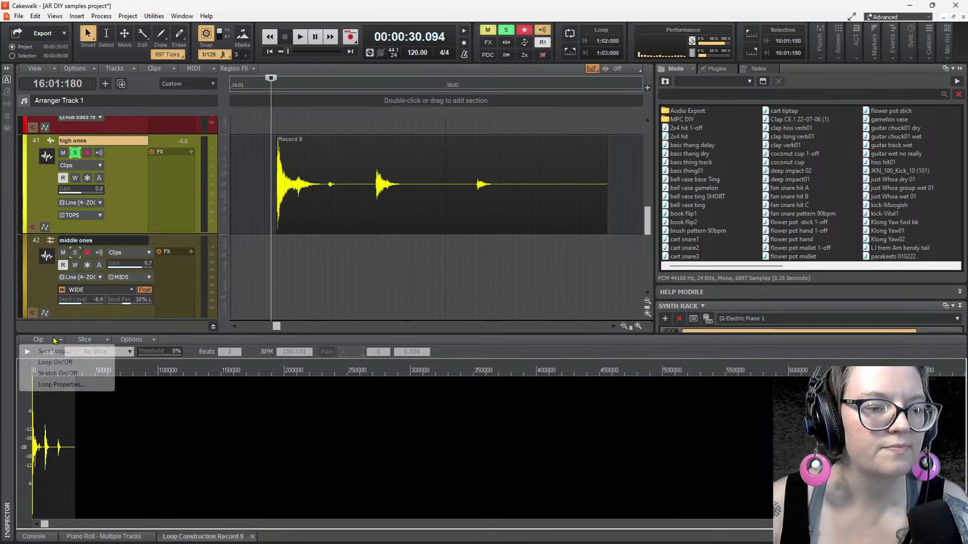
{"action": "left_click", "coordinate": [59, 352]}
{"action": "type", "text": "cart"}
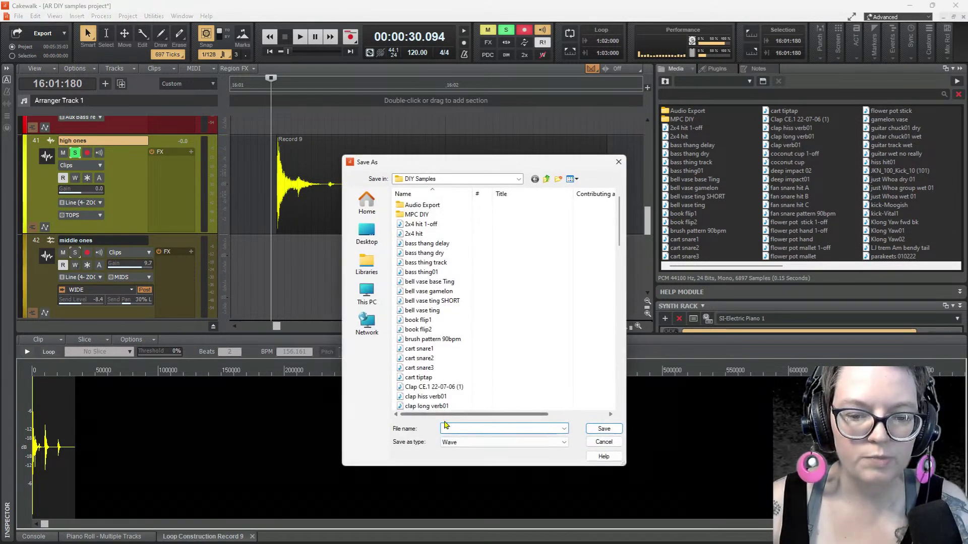
{"action": "type", "text": " sn"}
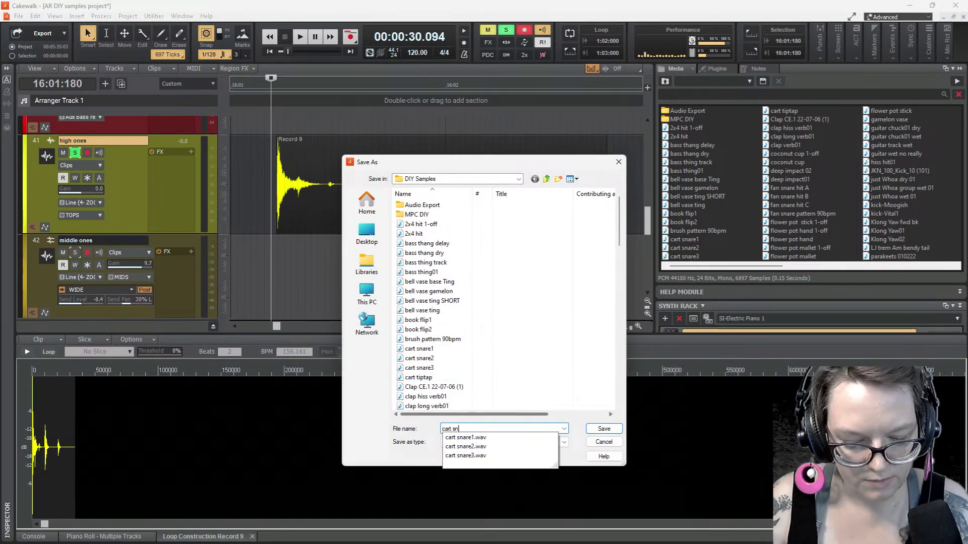
{"action": "type", "text": "are4"}
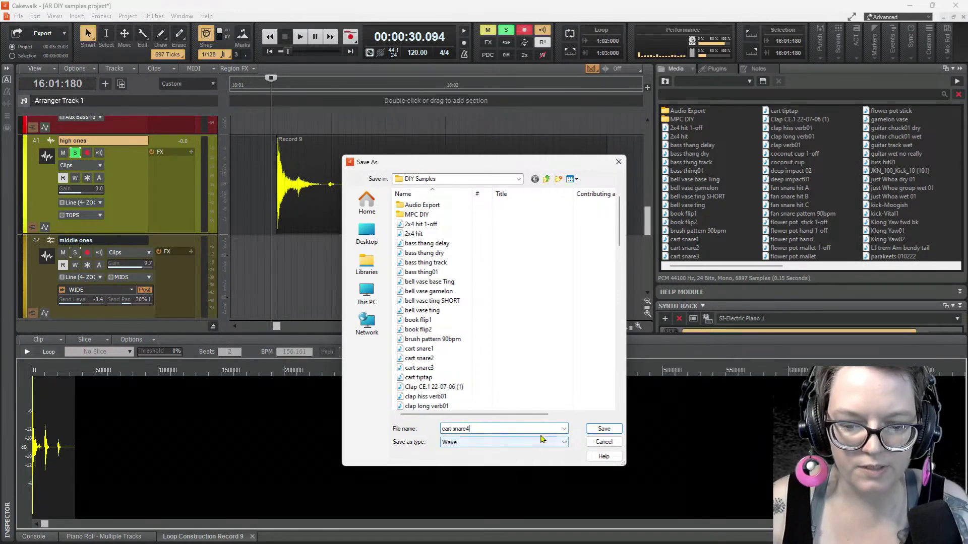
{"action": "left_click", "coordinate": [604, 428]}
Audition the next two Record 9 clips, playing from 16:03:120 and repeatedly from 17:01:120
{"action": "scroll", "coordinate": [560, 199], "scroll_direction": "down", "scroll_amount": 3}
{"action": "scroll", "coordinate": [573, 209], "scroll_direction": "right", "scroll_amount": 1}
{"action": "left_click", "coordinate": [519, 241]}
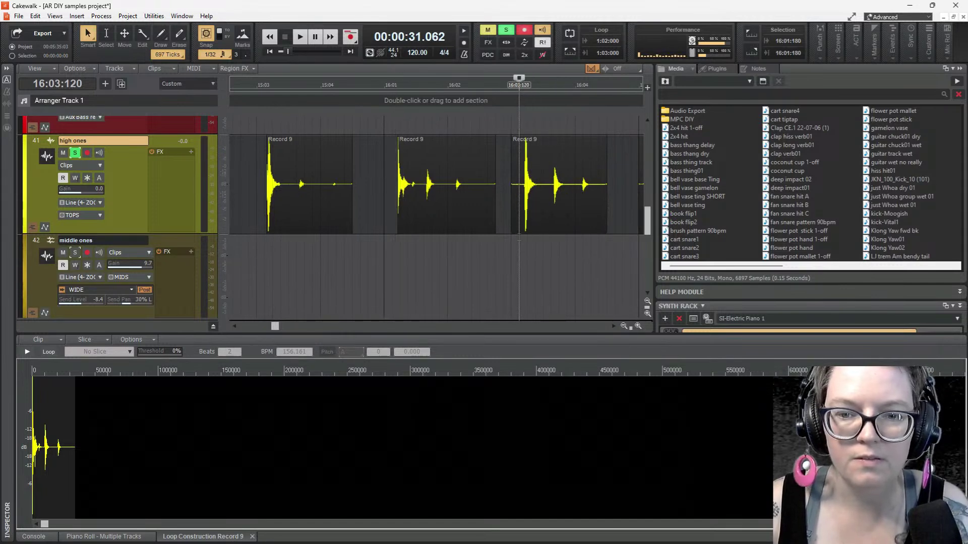
{"action": "key", "text": "space"}
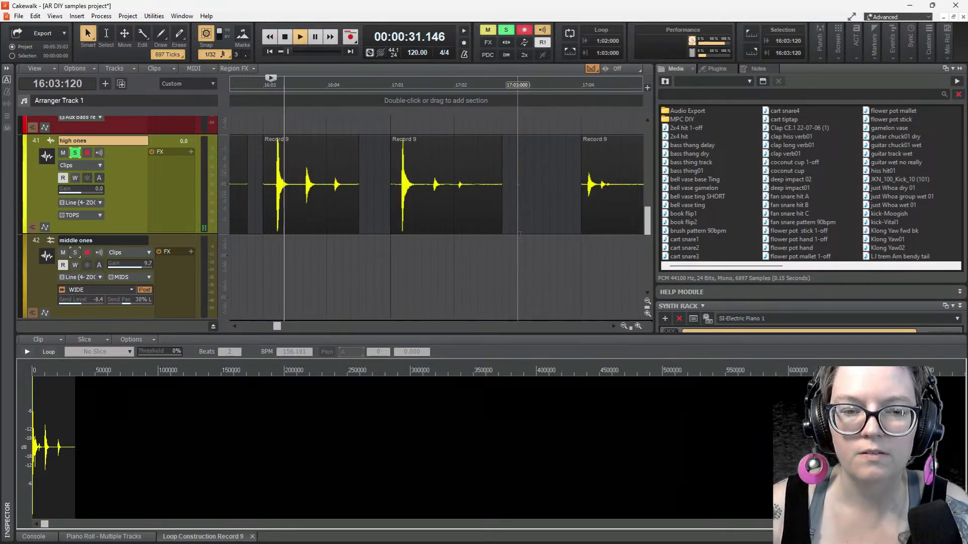
{"action": "left_click", "coordinate": [400, 245]}
{"action": "key", "text": "space"}
{"action": "key", "text": "space"}
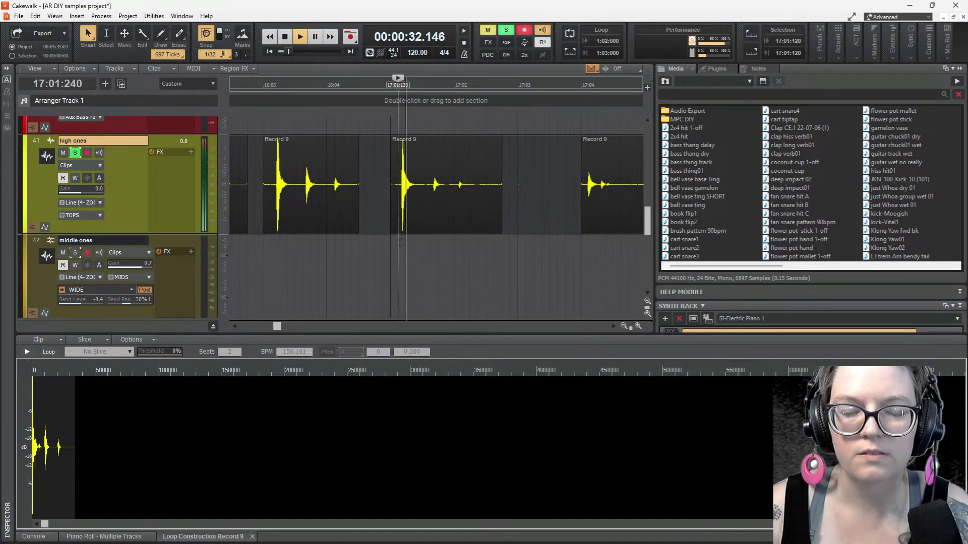
{"action": "key", "text": "space"}
{"action": "key", "text": "space"}
{"action": "key", "text": "space"}
{"action": "key", "text": "space"}
{"action": "key", "text": "space"}
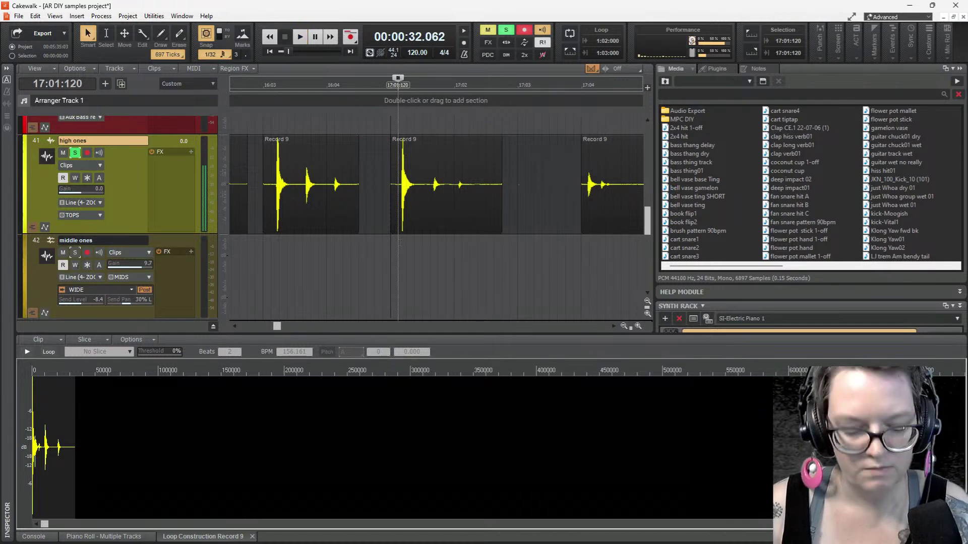
Trim the start of the clip at 17:01 to its first hit's onset at about 17:01:185 and play it back
{"action": "scroll", "coordinate": [399, 243], "scroll_direction": "up", "scroll_amount": 4}
{"action": "left_click_drag", "start_coordinate": [344, 222], "coordinate": [405, 223]}
{"action": "key", "text": "space"}
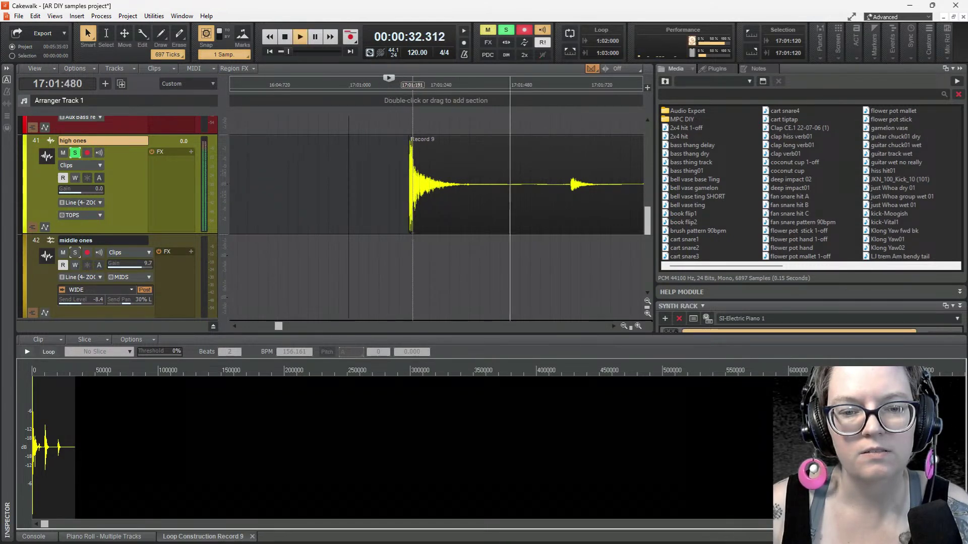
{"action": "key", "text": "space"}
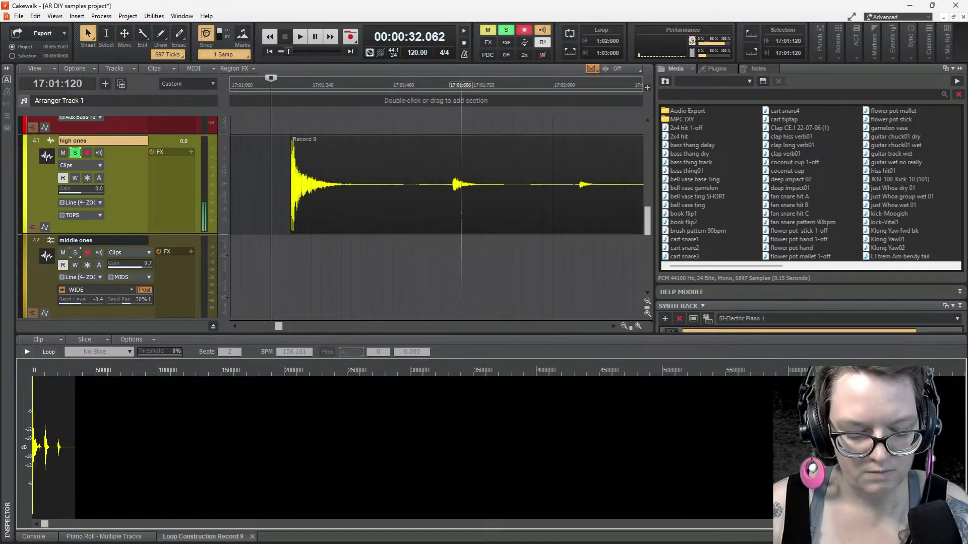
{"action": "key", "text": "space"}
{"action": "key", "text": "space"}
Trim the end of the 17:01 clip to about 17:02:600 and give it a fade-out of about 150 ticks
{"action": "scroll", "coordinate": [460, 217], "scroll_direction": "down", "scroll_amount": 3}
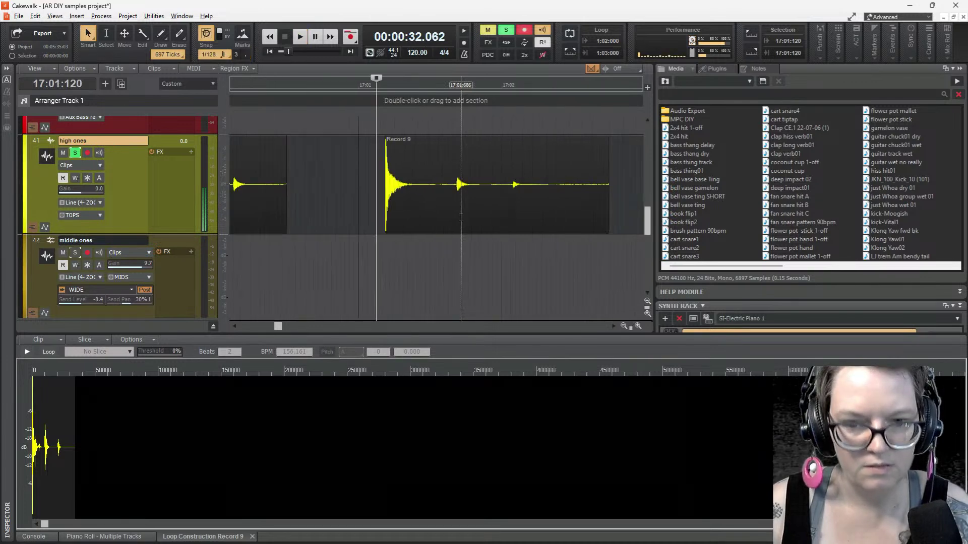
{"action": "mouse_move", "coordinate": [558, 202]}
{"action": "left_mouse_down"}
{"action": "mouse_move", "coordinate": [548, 205]}
{"action": "mouse_move", "coordinate": [552, 183]}
{"action": "left_mouse_up"}
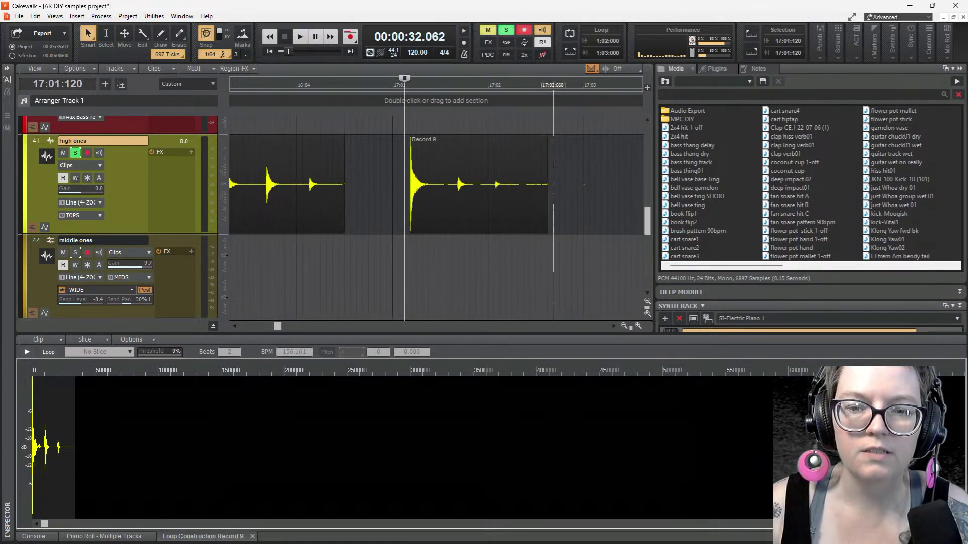
{"action": "left_click_drag", "start_coordinate": [547, 137], "coordinate": [532, 140]}
{"action": "key", "text": "space"}
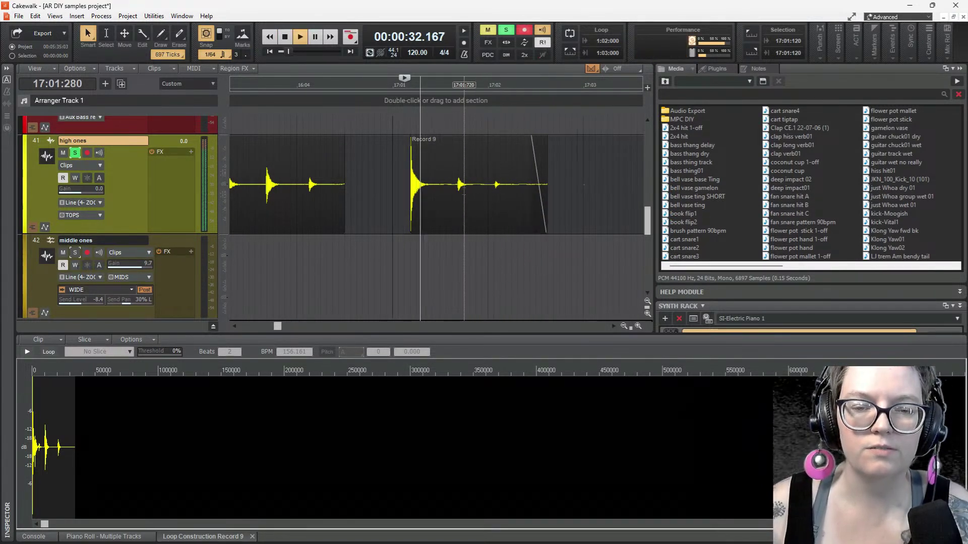
{"action": "key", "text": "space"}
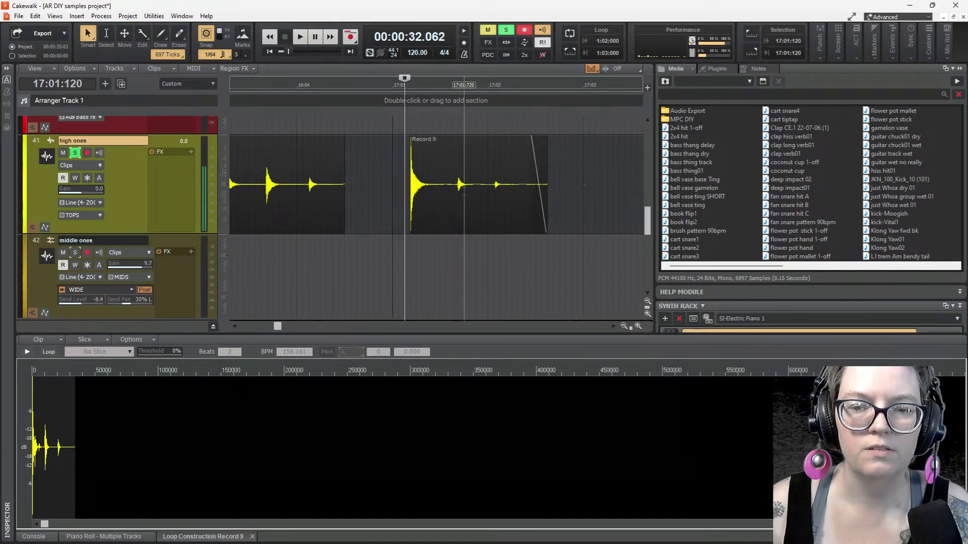
Render the fade-out into the audio of the clip at 17:01 and audition the result
{"action": "left_click", "coordinate": [454, 151]}
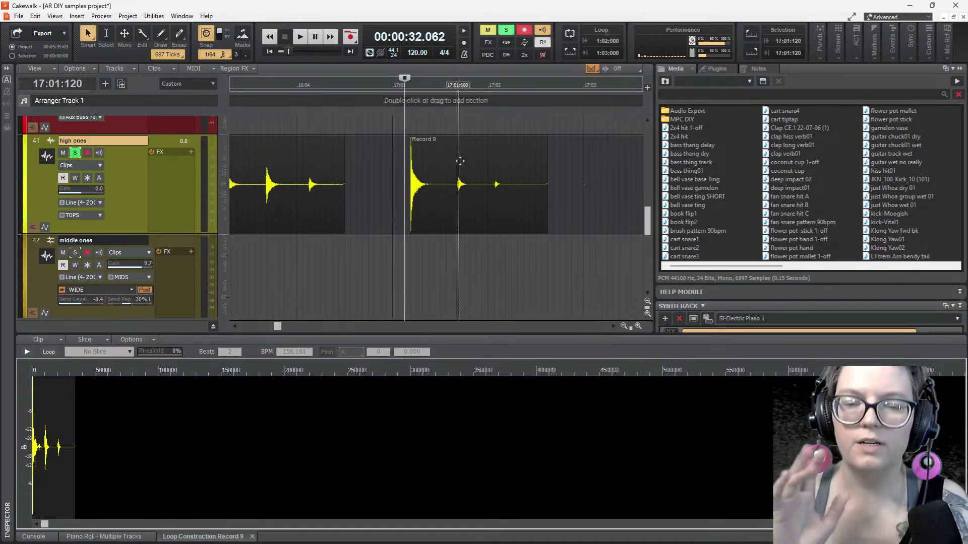
{"action": "key", "text": "space"}
{"action": "key", "text": "space"}
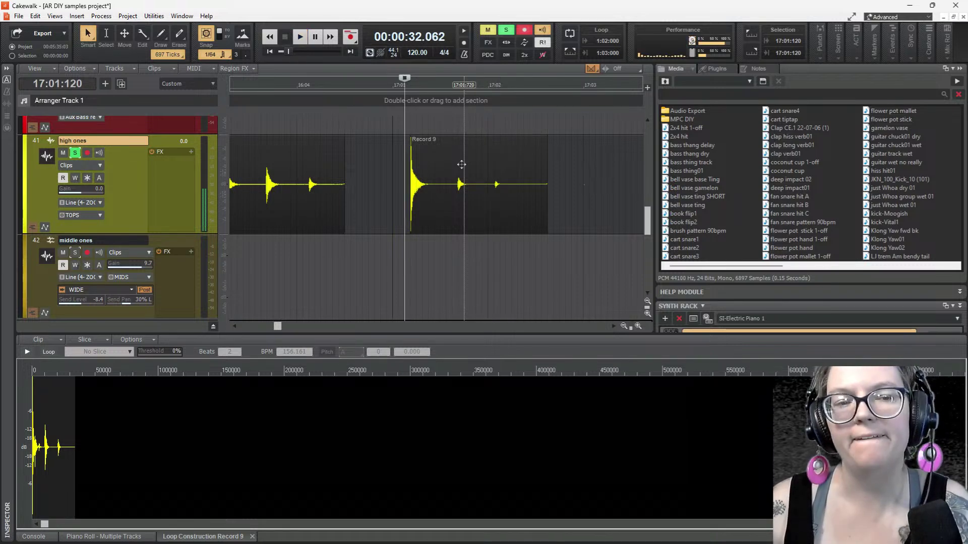
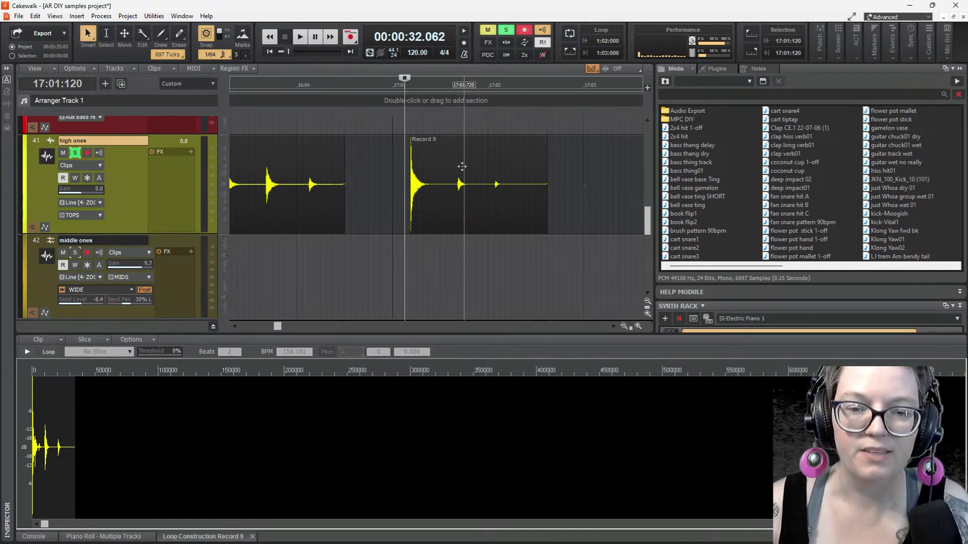
Save the Loop Construction clip as a Wave loop named "cart snare5" in the DIY Samples folder
{"action": "left_click", "coordinate": [462, 172]}
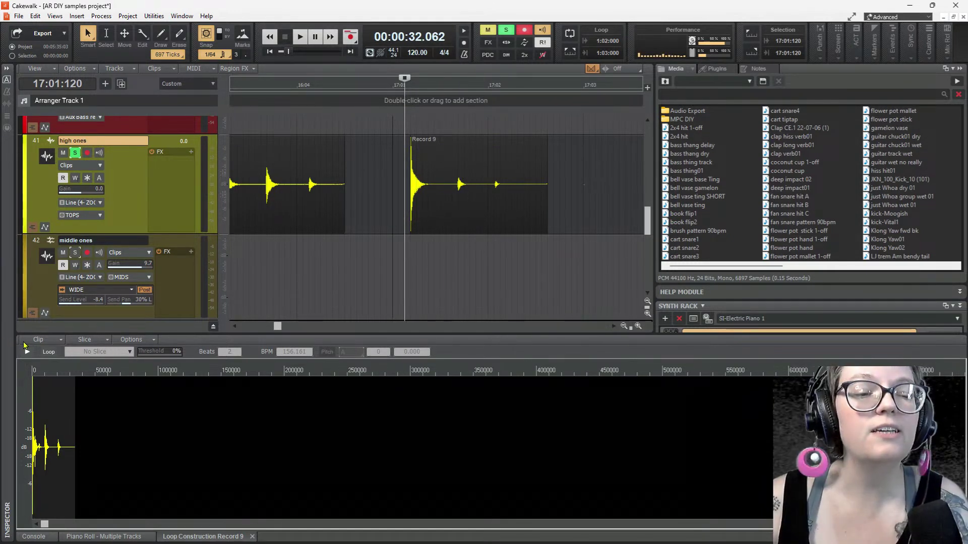
{"action": "left_click", "coordinate": [46, 342]}
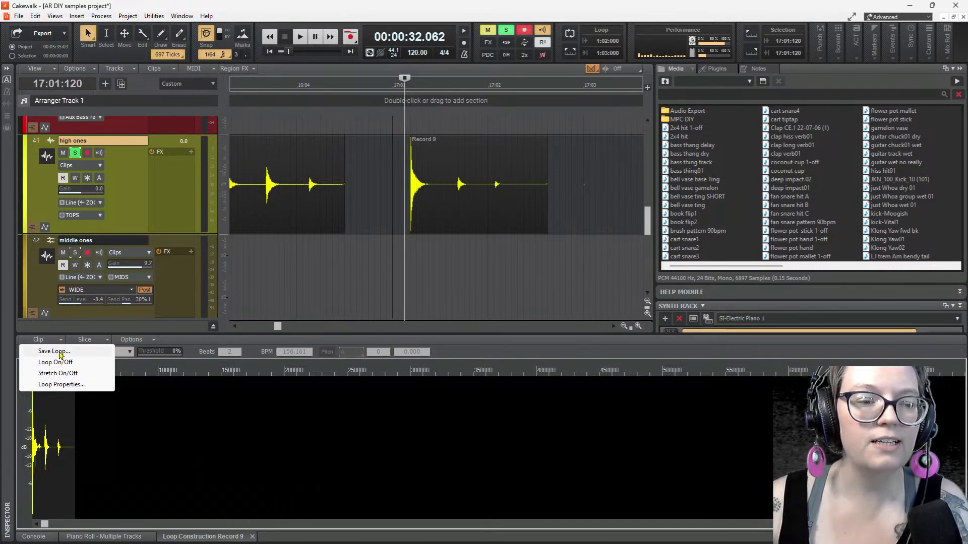
{"action": "left_click", "coordinate": [55, 351]}
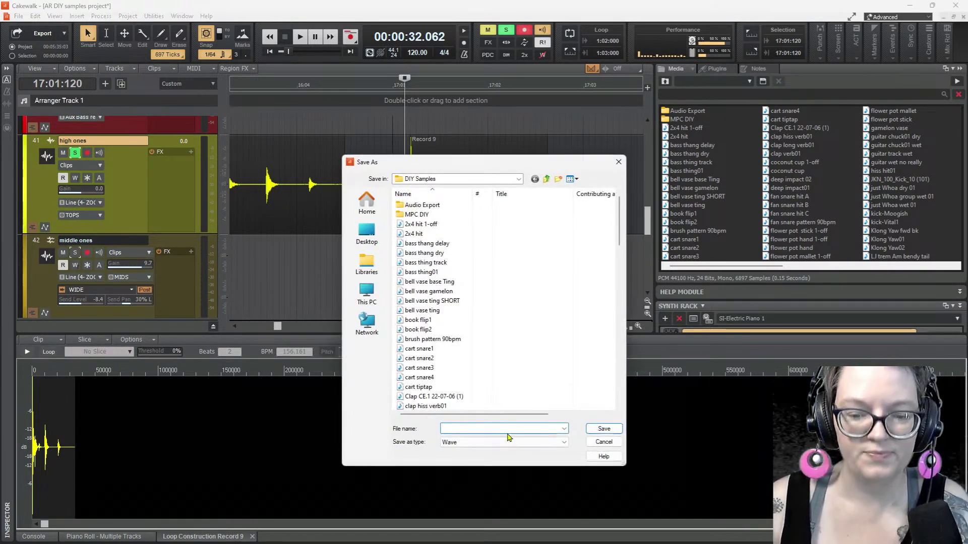
{"action": "type", "text": "cart sna"}
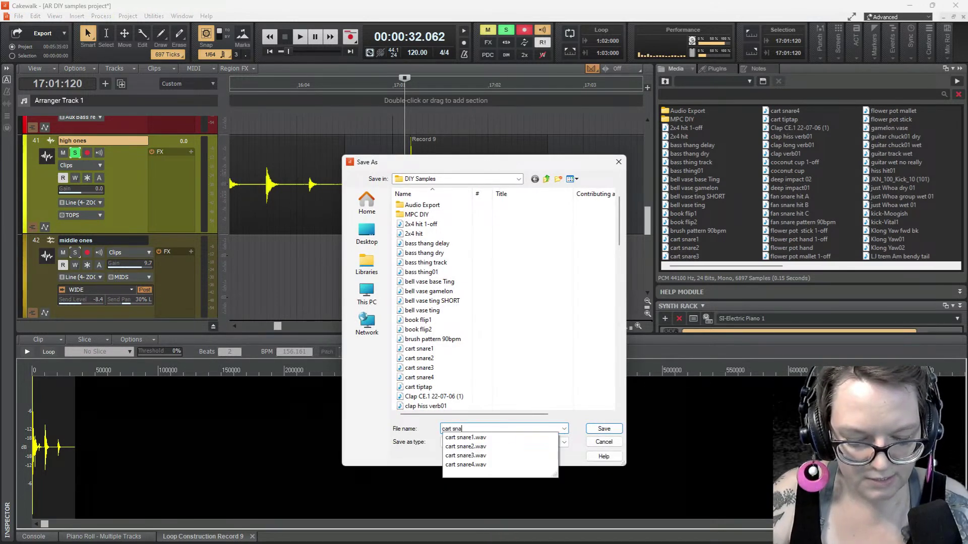
{"action": "type", "text": "re5"}
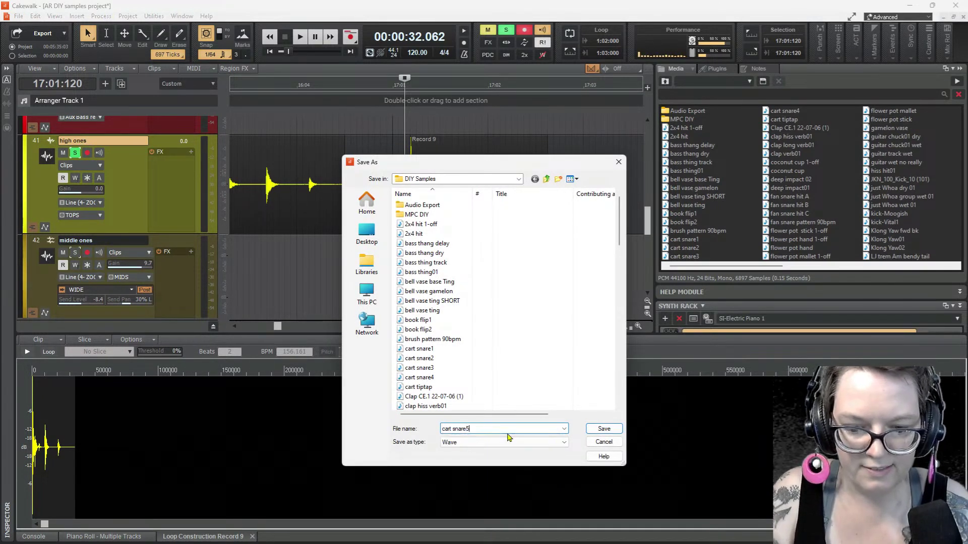
{"action": "left_click", "coordinate": [595, 436]}
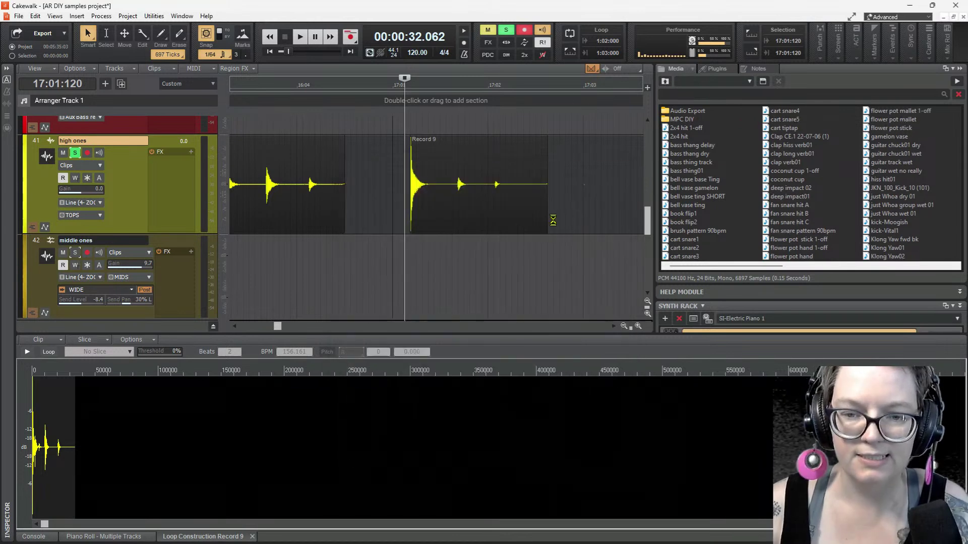
Audition the next Record 9 hits in the high ones track, starting from about 17:04
{"action": "scroll", "coordinate": [572, 211], "scroll_direction": "down", "scroll_amount": 3}
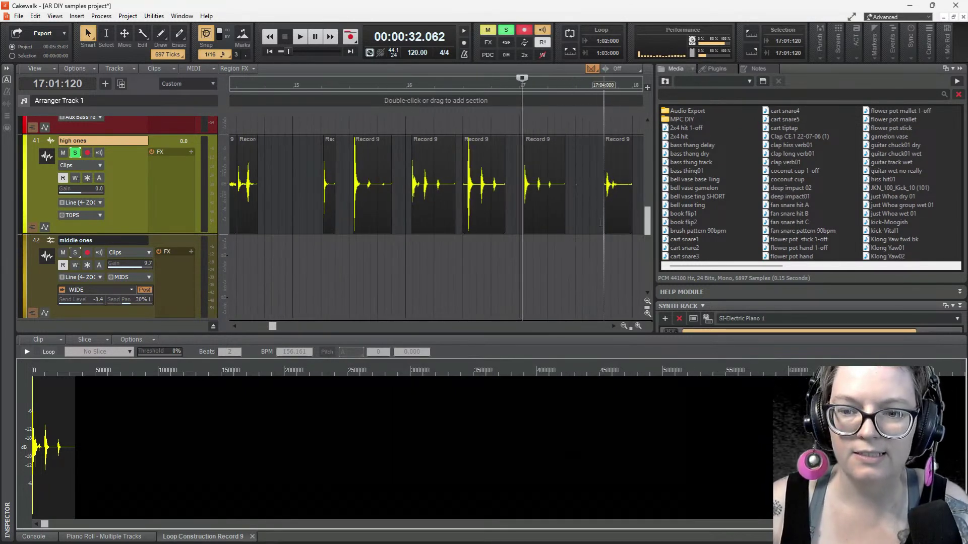
{"action": "left_click", "coordinate": [600, 223]}
{"action": "key", "text": "space"}
{"action": "key", "text": "space"}
{"action": "key", "text": "space"}
{"action": "key", "text": "space"}
Set the playback position to 18:04:480 and trim the start of the following clip to about 18:04:780
{"action": "left_click", "coordinate": [395, 224]}
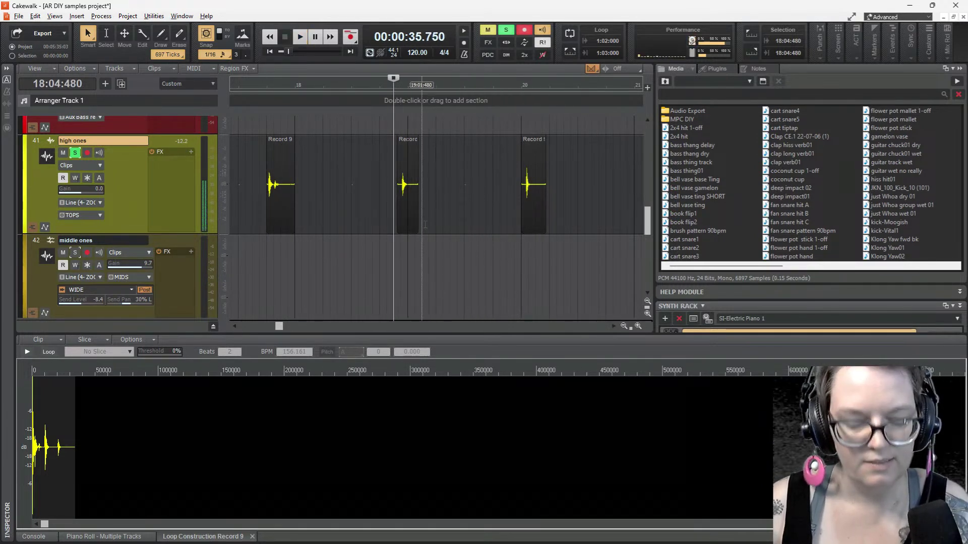
{"action": "scroll", "coordinate": [425, 222], "scroll_direction": "up", "scroll_amount": 4}
{"action": "left_click_drag", "start_coordinate": [281, 215], "coordinate": [309, 224]}
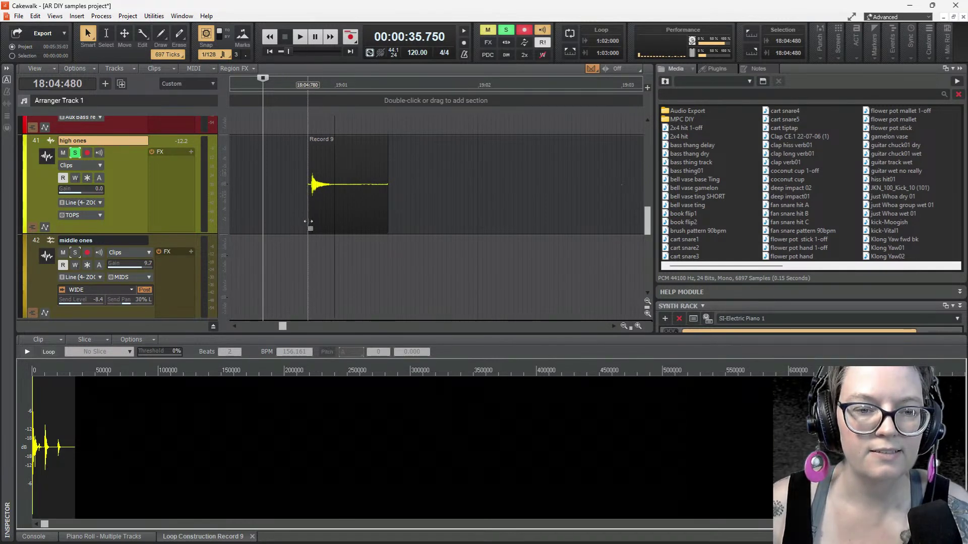
Normalize the clip at 18:04:780 to -5.0 dB with the "nice boost" preset and play it back
{"action": "left_click", "coordinate": [336, 142]}
{"action": "key", "text": "shift+n"}
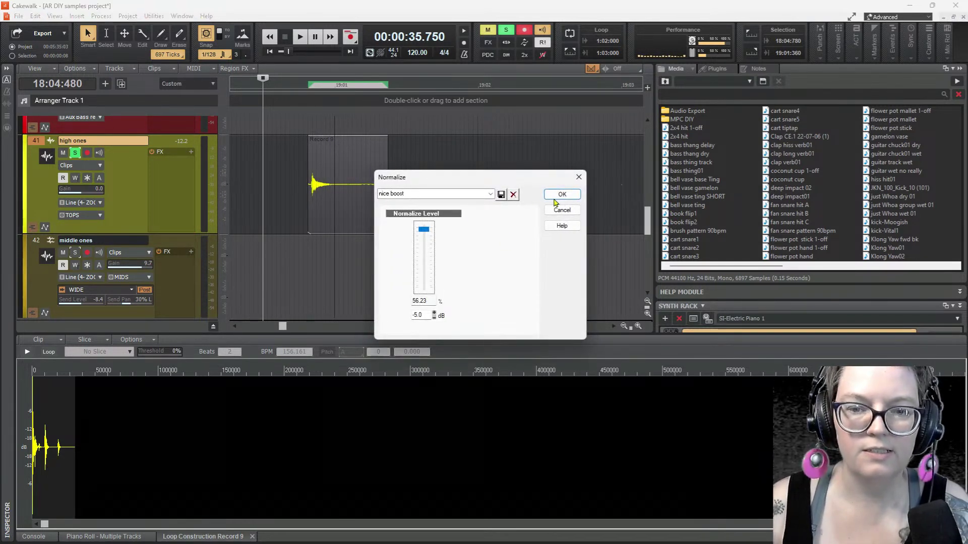
{"action": "left_click", "coordinate": [554, 197]}
{"action": "key", "text": "space"}
{"action": "key", "text": "space"}
{"action": "key", "text": "space"}
{"action": "key", "text": "space"}
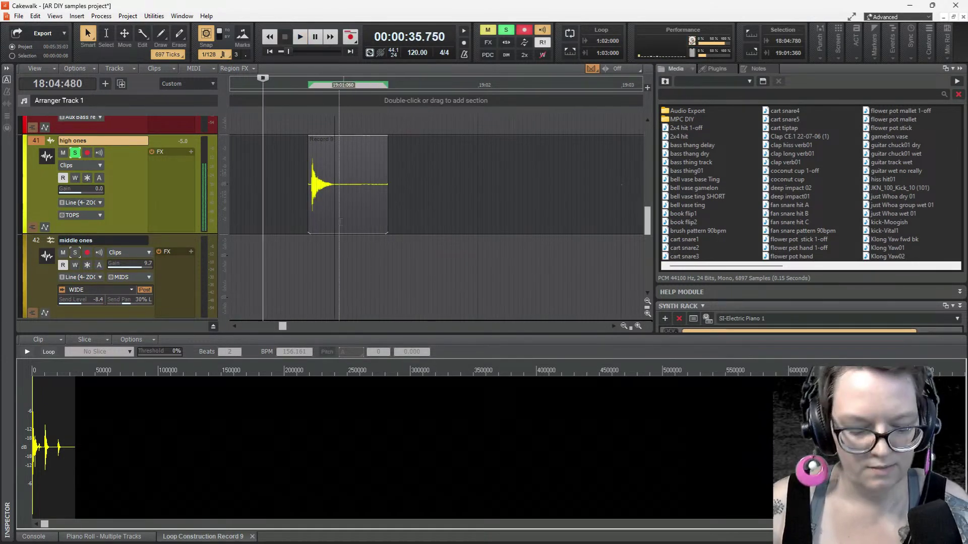
Tighten the normalized clip's start to its onset at about 18:04:805 and add a fade-out of about 110 ticks at its end
{"action": "scroll", "coordinate": [339, 222], "scroll_direction": "up", "scroll_amount": 3}
{"action": "scroll", "coordinate": [246, 221], "scroll_direction": "left", "scroll_amount": 4}
{"action": "left_click_drag", "start_coordinate": [286, 220], "coordinate": [299, 229]}
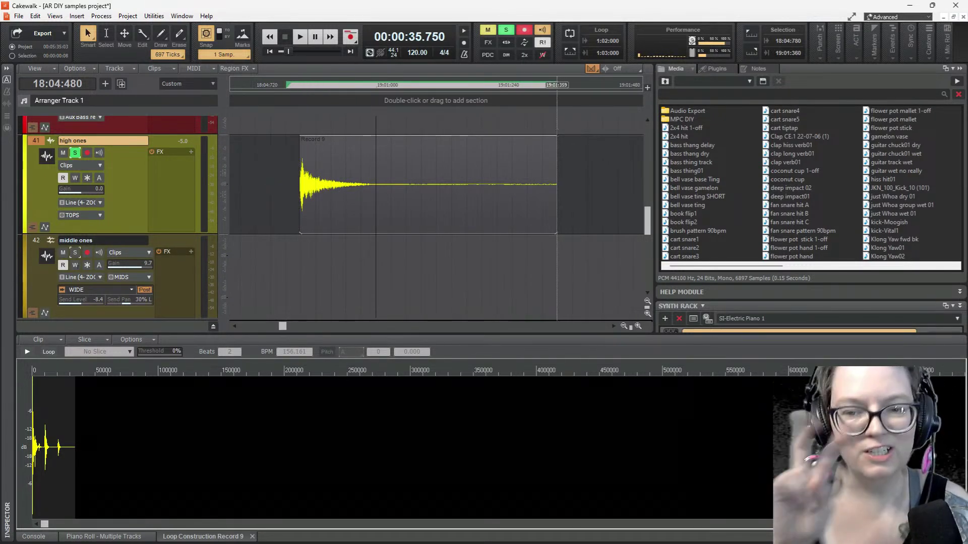
{"action": "left_click_drag", "start_coordinate": [554, 143], "coordinate": [501, 145]}
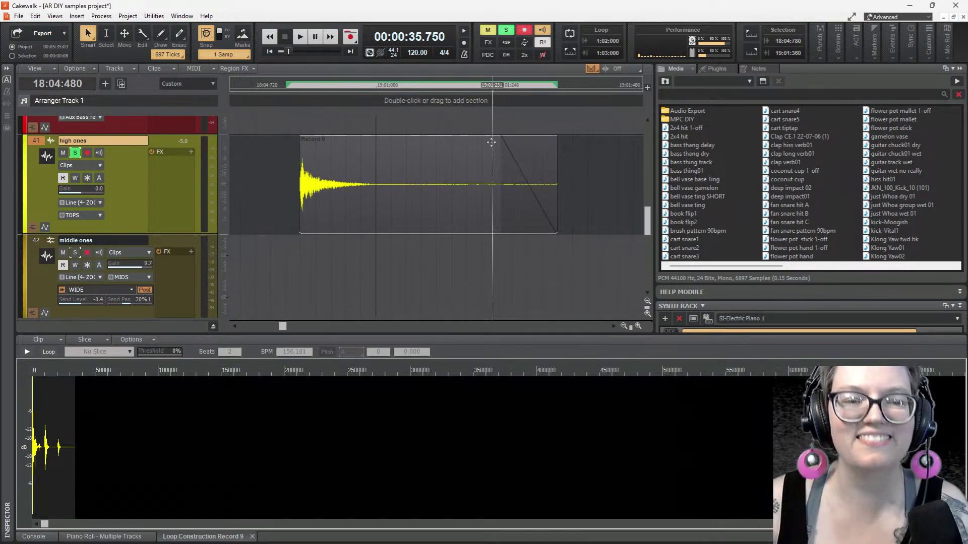
Audition the trimmed clip from 18:04:480 and render its fade-out into the audio
{"action": "key", "text": "space"}
{"action": "key", "text": "space"}
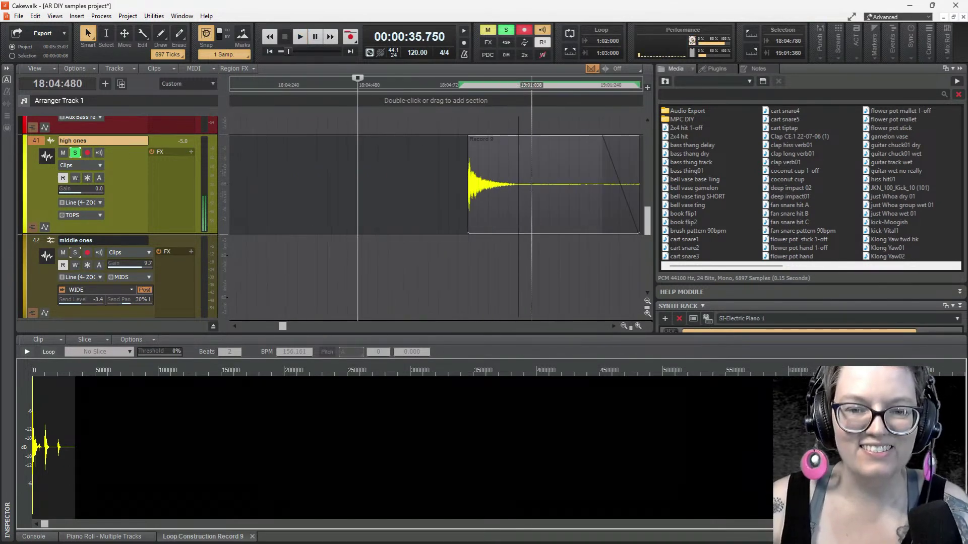
{"action": "scroll", "coordinate": [546, 181], "scroll_direction": "right", "scroll_amount": 2}
{"action": "scroll", "coordinate": [445, 206], "scroll_direction": "up", "scroll_amount": 3}
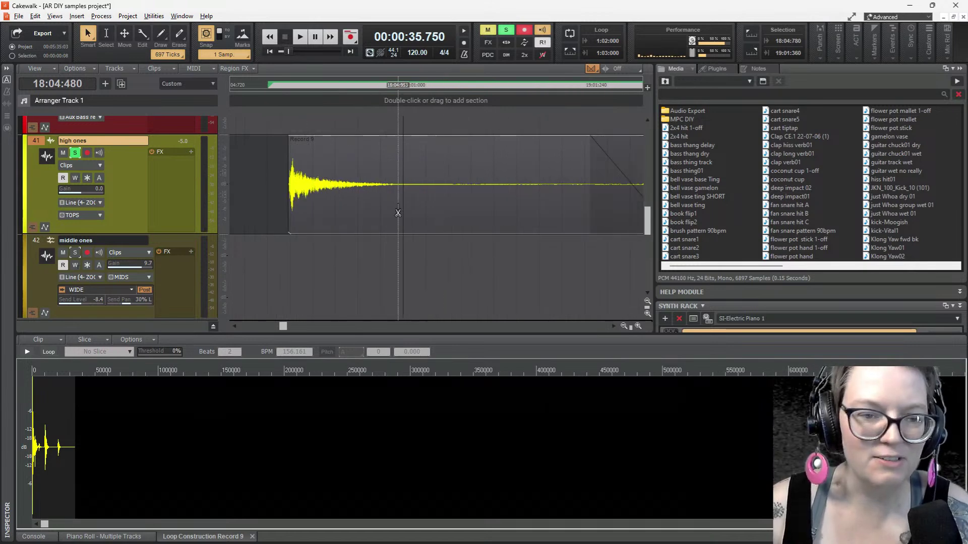
{"action": "key", "text": "space"}
{"action": "key", "text": "space"}
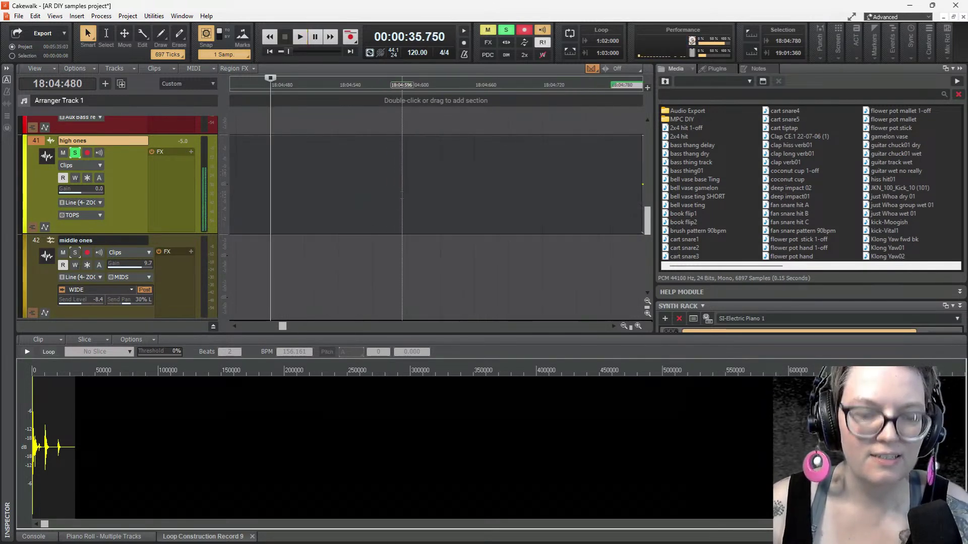
{"action": "scroll", "coordinate": [427, 190], "scroll_direction": "down", "scroll_amount": 3}
{"action": "left_click", "coordinate": [568, 169]}
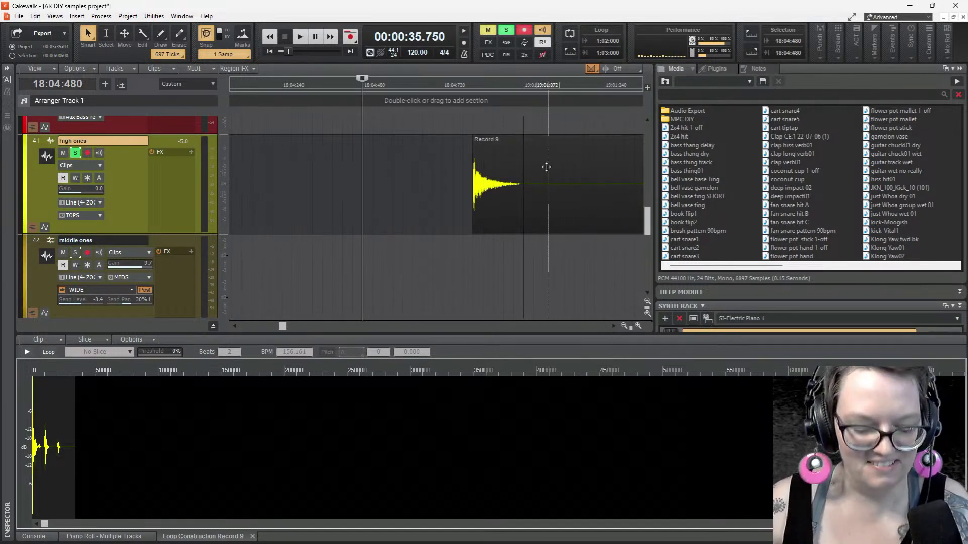
Set the playback position to 18:04:780 and select the faded Record 9 clip beside it
{"action": "scroll", "coordinate": [540, 165], "scroll_direction": "down", "scroll_amount": 4}
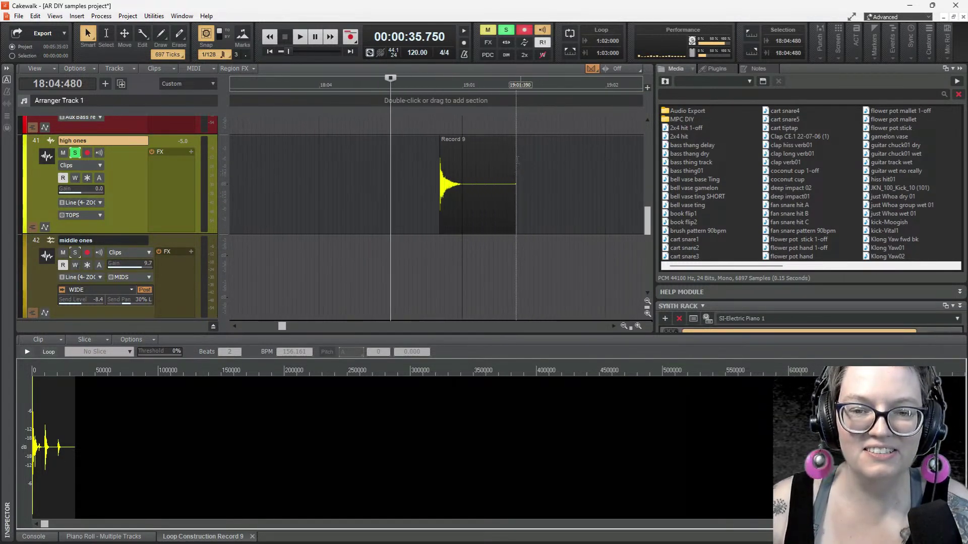
{"action": "left_click", "coordinate": [476, 145]}
{"action": "left_click", "coordinate": [437, 225]}
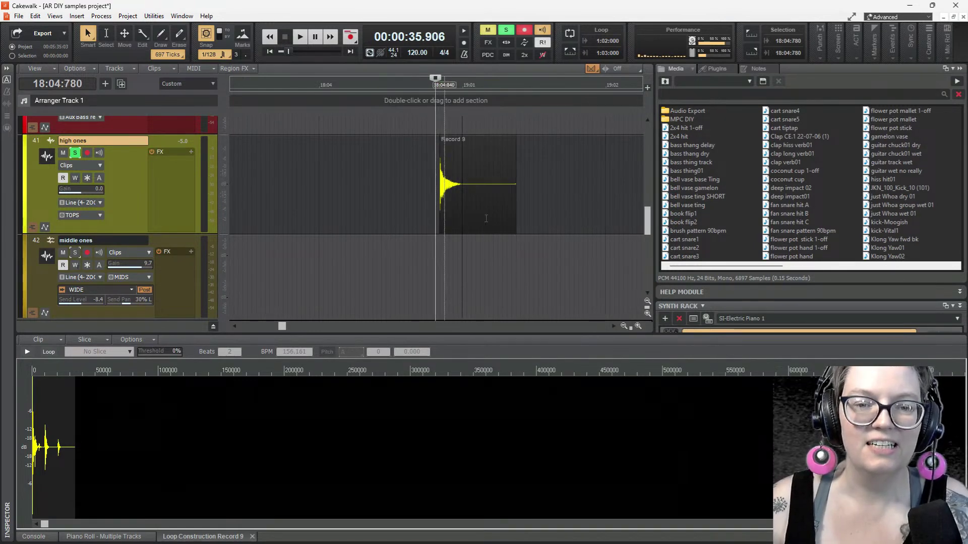
{"action": "left_click", "coordinate": [477, 156]}
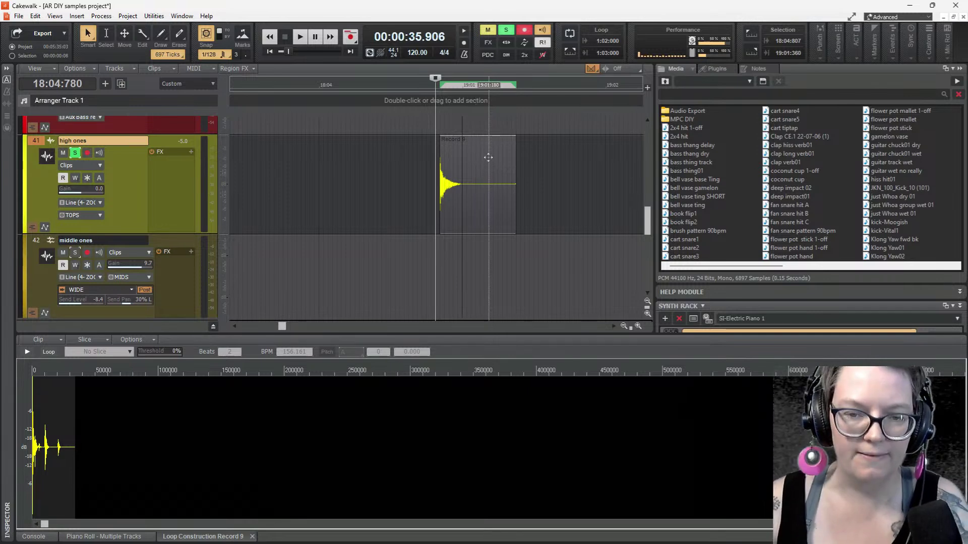
Save the clip starting near 18:04:807 as a Wave loop named "cart hat" in DIY Samples
{"action": "left_click", "coordinate": [488, 157]}
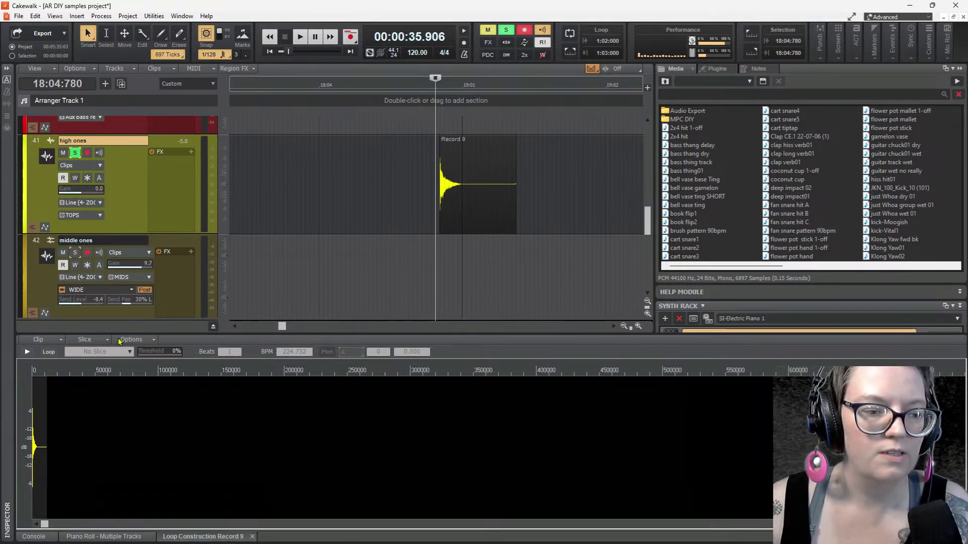
{"action": "left_click", "coordinate": [66, 342]}
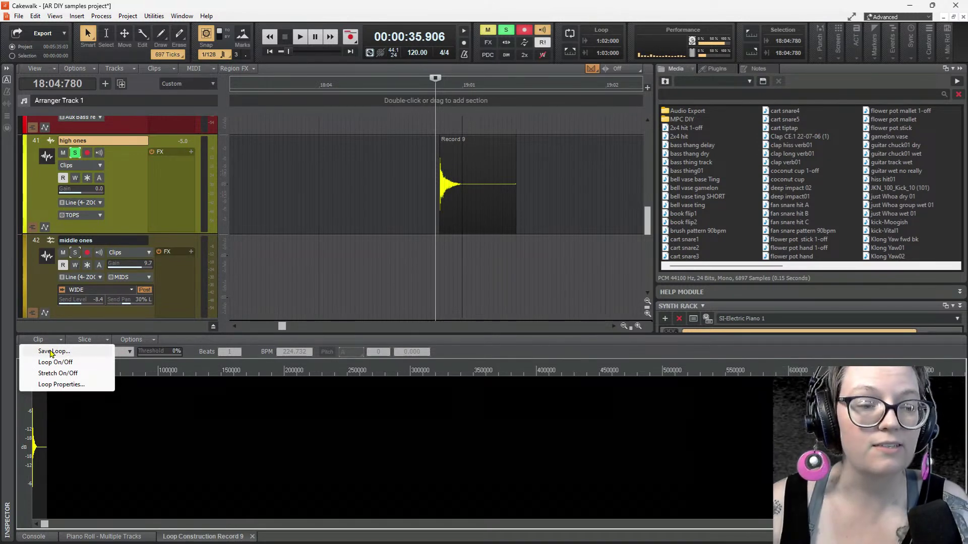
{"action": "left_click", "coordinate": [51, 353]}
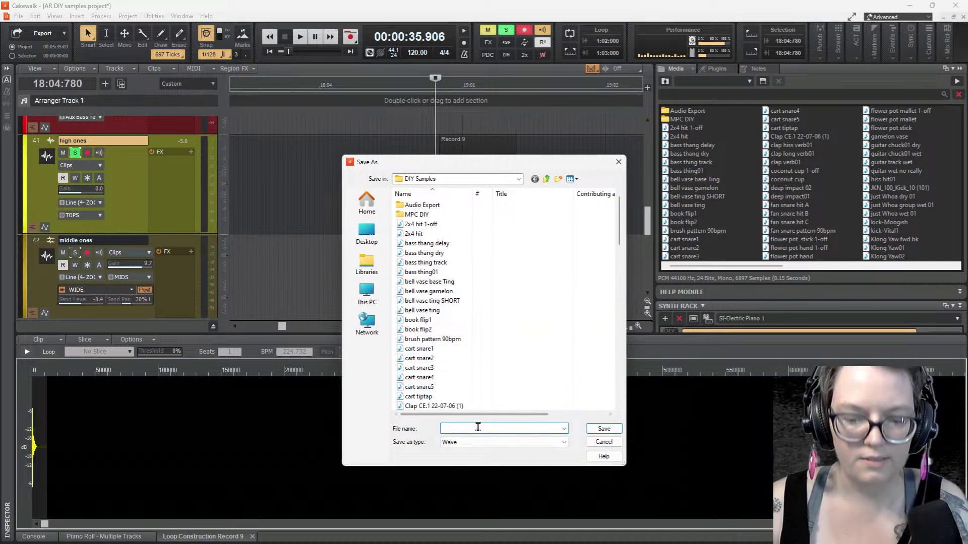
{"action": "type", "text": "car"}
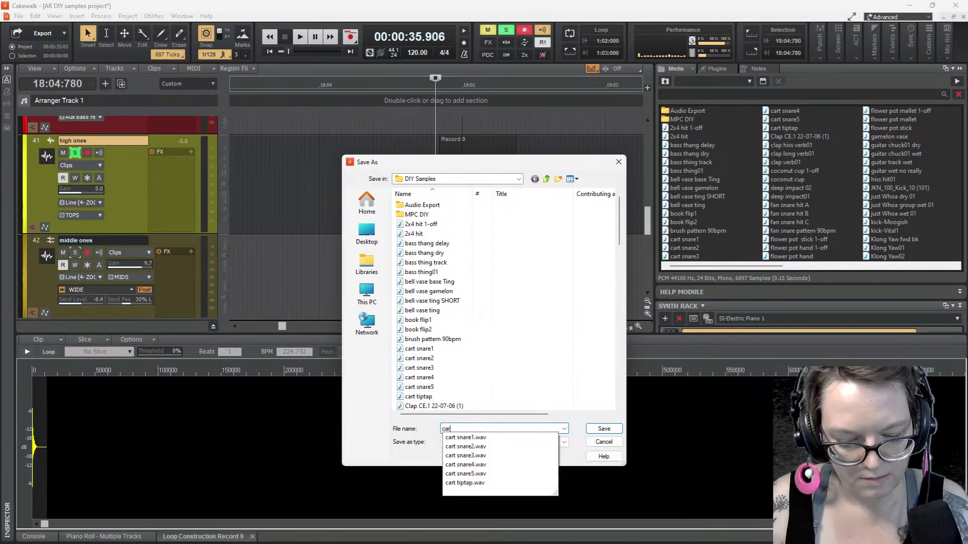
{"action": "type", "text": "t hat"}
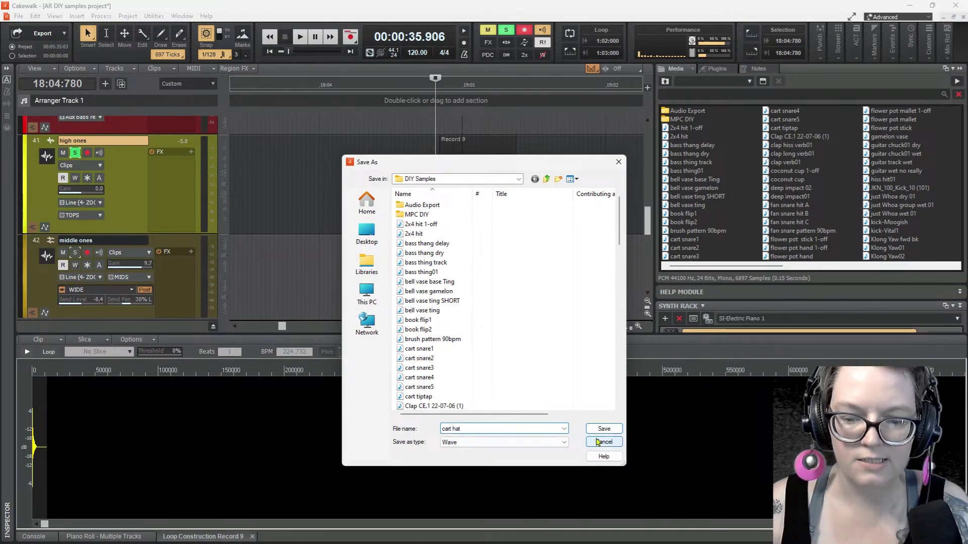
{"action": "left_click", "coordinate": [613, 435]}
Replay the saved hat hit and audition the following Record 9 clip from 19:04:840
{"action": "key", "text": "space"}
{"action": "key", "text": "space"}
{"action": "scroll", "coordinate": [534, 187], "scroll_direction": "down", "scroll_amount": 2}
{"action": "scroll", "coordinate": [543, 185], "scroll_direction": "right", "scroll_amount": 5}
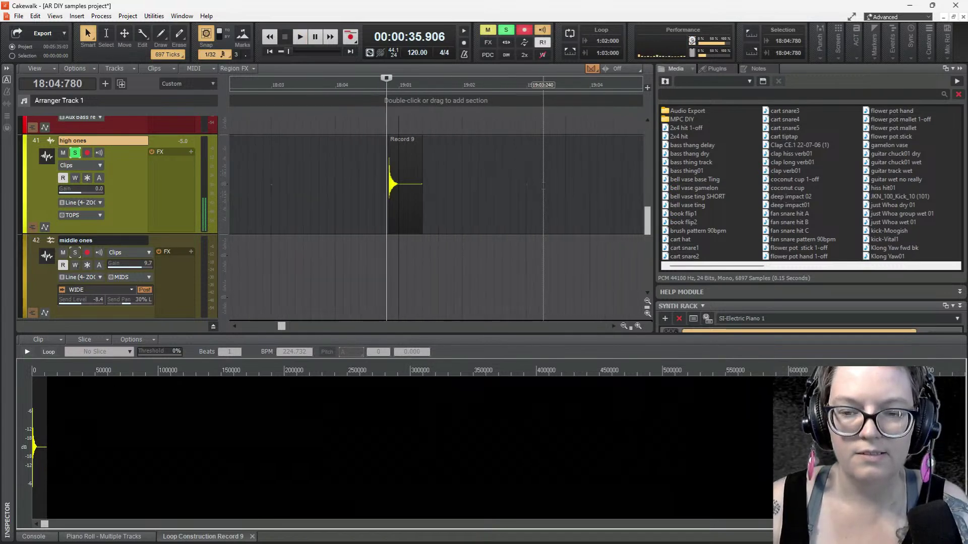
{"action": "left_click", "coordinate": [573, 220]}
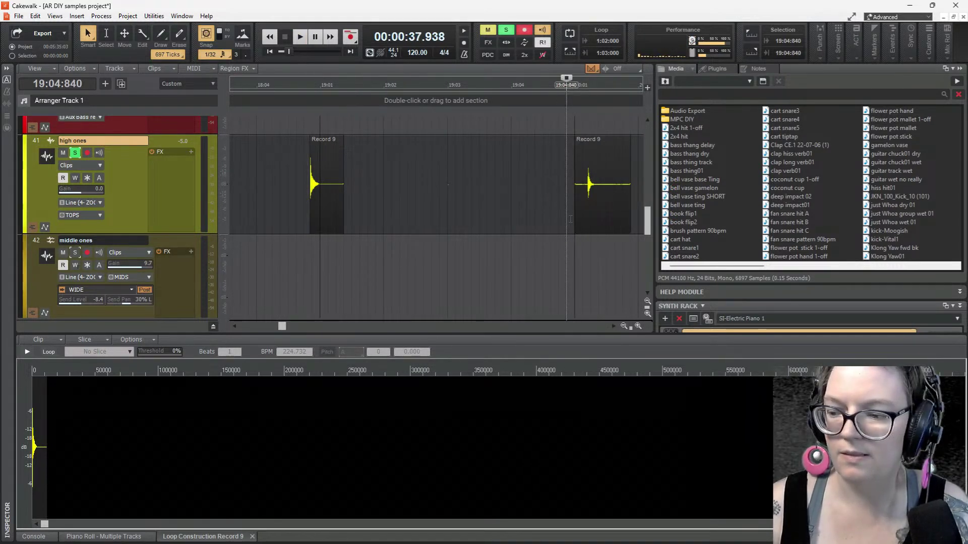
{"action": "key", "text": "space"}
{"action": "key", "text": "space"}
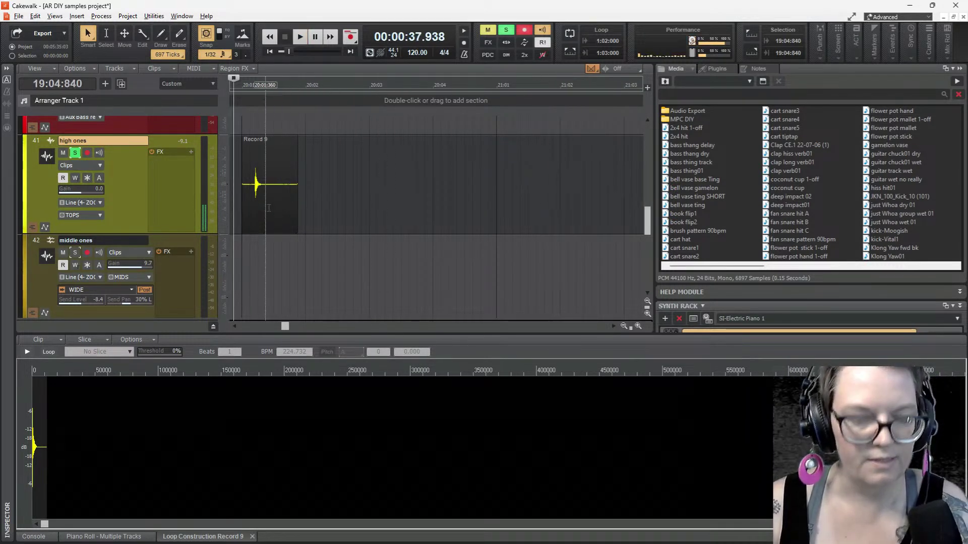
Trim the start of the following Record 9 clip to 20:01:200, just before its hit
{"action": "scroll", "coordinate": [269, 208], "scroll_direction": "up", "scroll_amount": 3}
{"action": "scroll", "coordinate": [269, 208], "scroll_direction": "left", "scroll_amount": 3}
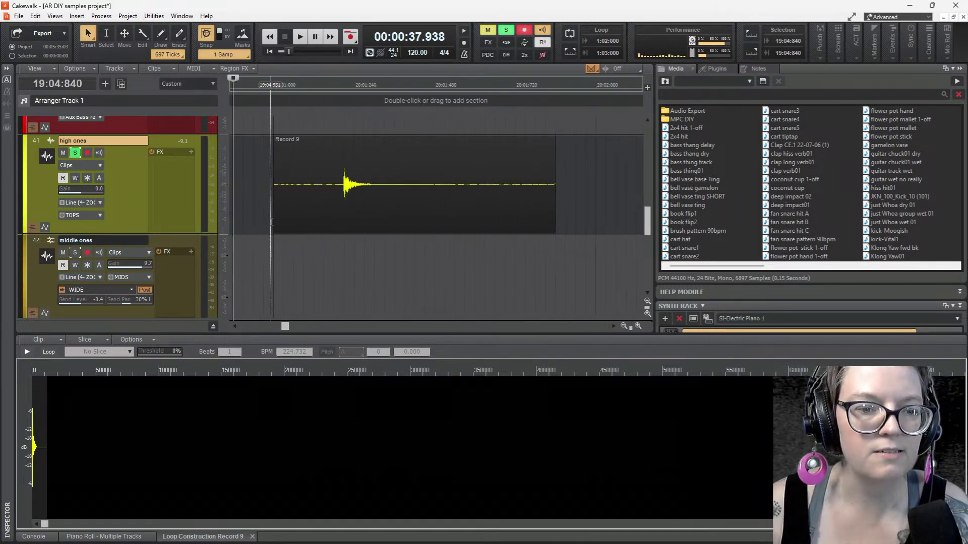
{"action": "left_click_drag", "start_coordinate": [295, 223], "coordinate": [340, 225]}
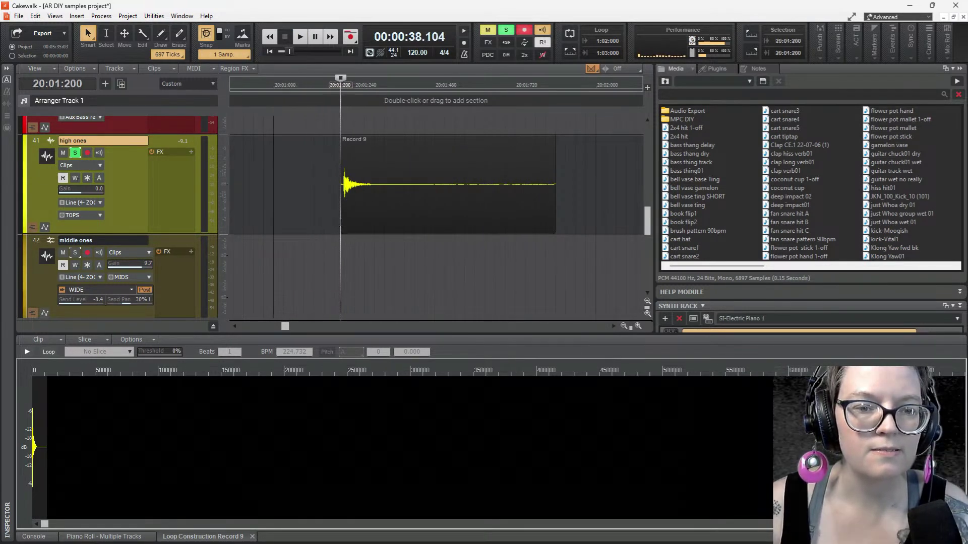
Normalize the clip at 20:01:200 to -5.0 dB with the "nice boost" preset and play it back
{"action": "left_click", "coordinate": [397, 172]}
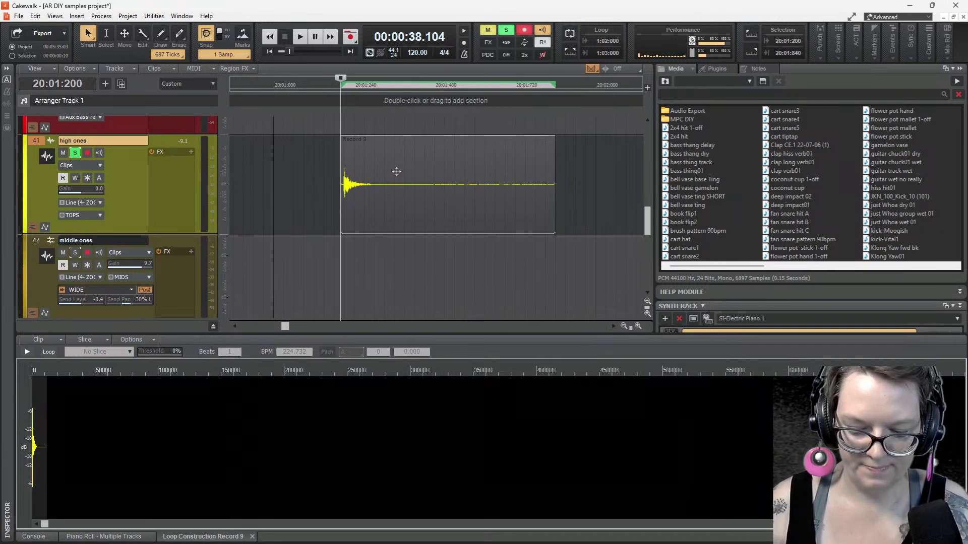
{"action": "key", "text": "alt+n"}
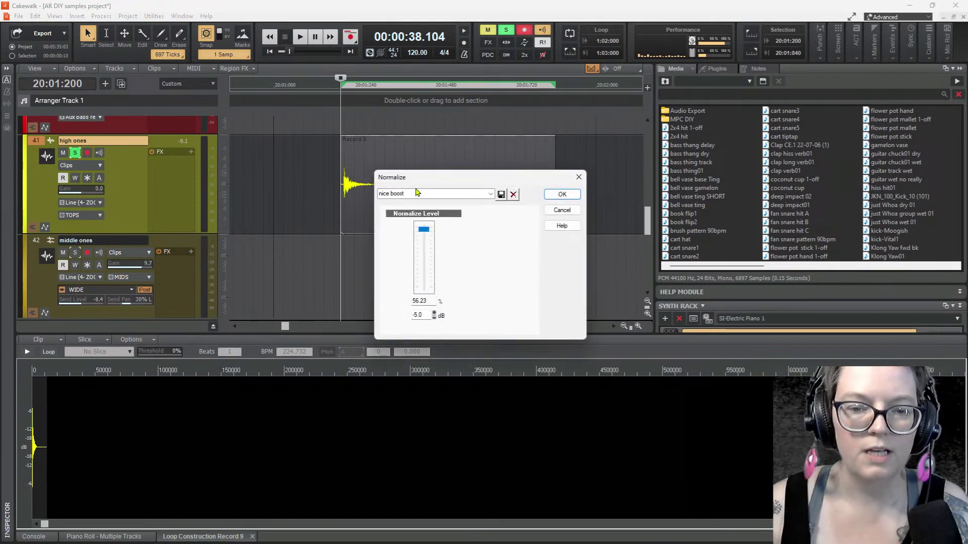
{"action": "left_click", "coordinate": [555, 193]}
{"action": "key", "text": "space"}
{"action": "key", "text": "space"}
Tighten the normalized clip's start to about 20:01:210 and audition it from there
{"action": "scroll", "coordinate": [399, 190], "scroll_direction": "up", "scroll_amount": 3}
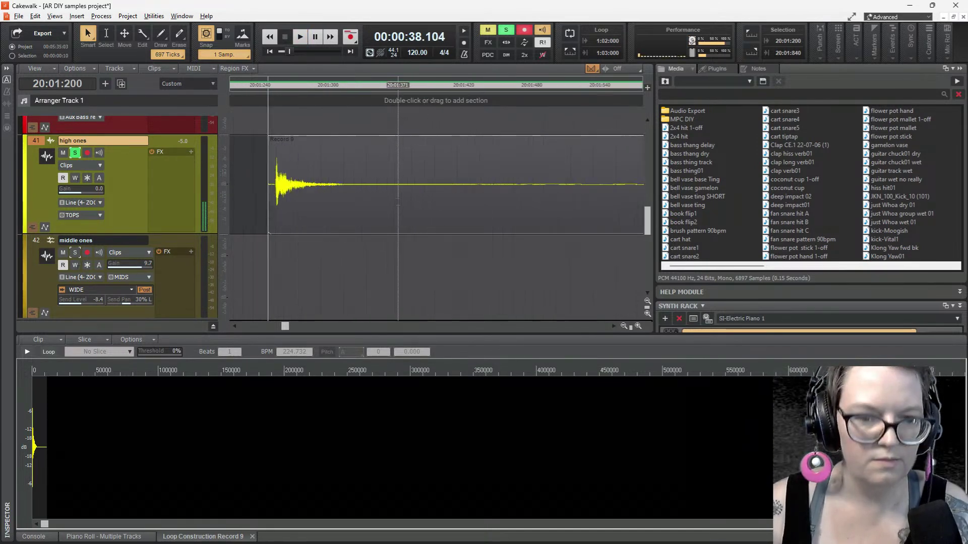
{"action": "scroll", "coordinate": [350, 207], "scroll_direction": "left", "scroll_amount": 3}
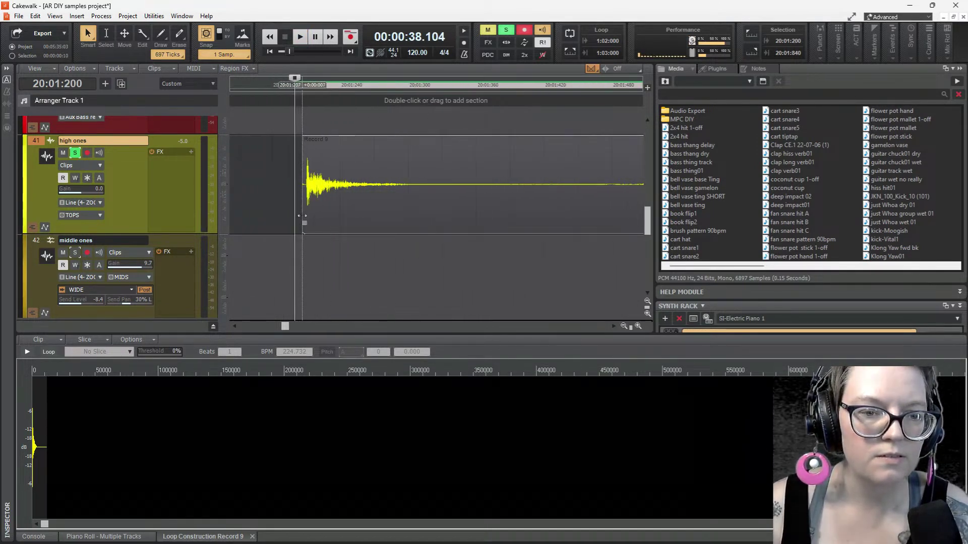
{"action": "left_click", "coordinate": [307, 218]}
{"action": "key", "text": "space"}
{"action": "key", "text": "space"}
{"action": "scroll", "coordinate": [271, 220], "scroll_direction": "up", "scroll_amount": 3}
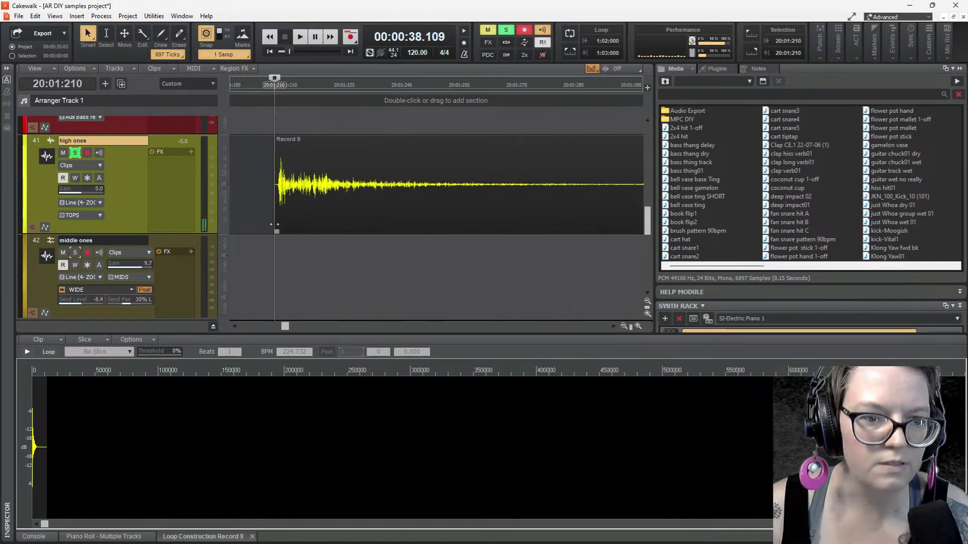
{"action": "key", "text": "space"}
{"action": "key", "text": "space"}
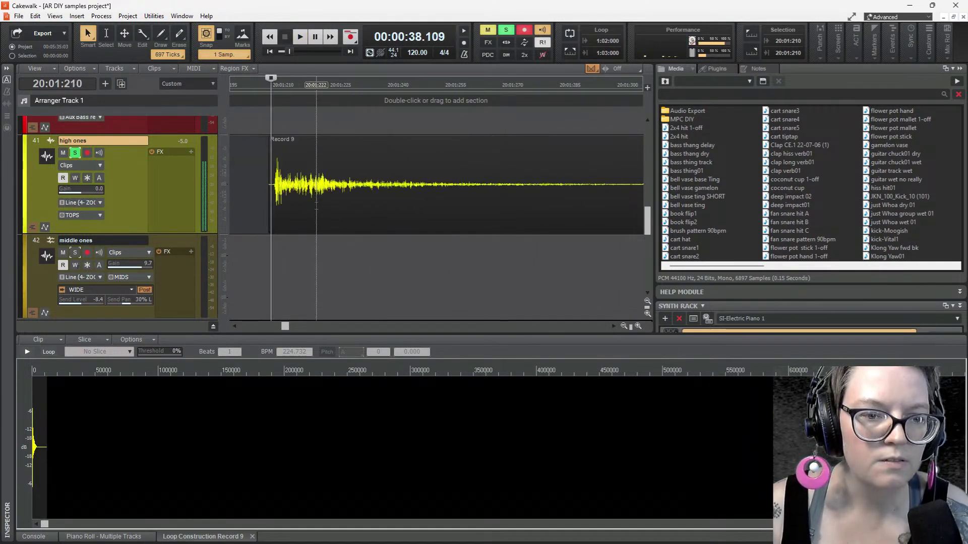
Extend the clip's start back to about 20:01:206 and audition the hit from 20:01:203
{"action": "left_click_drag", "start_coordinate": [271, 223], "coordinate": [251, 223]}
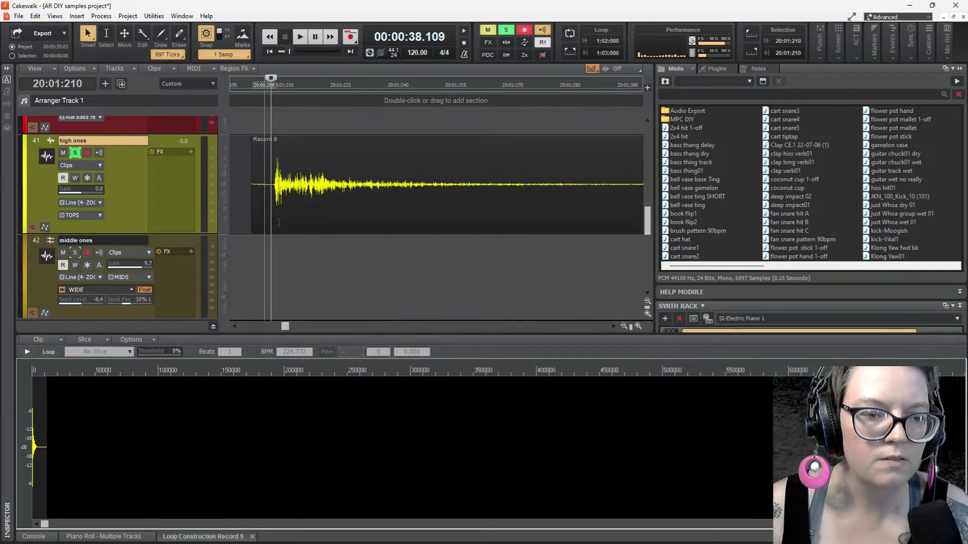
{"action": "scroll", "coordinate": [308, 207], "scroll_direction": "down", "scroll_amount": 2}
{"action": "left_click", "coordinate": [280, 206]}
{"action": "key", "text": "space"}
{"action": "key", "text": "space"}
{"action": "key", "text": "space"}
{"action": "key", "text": "space"}
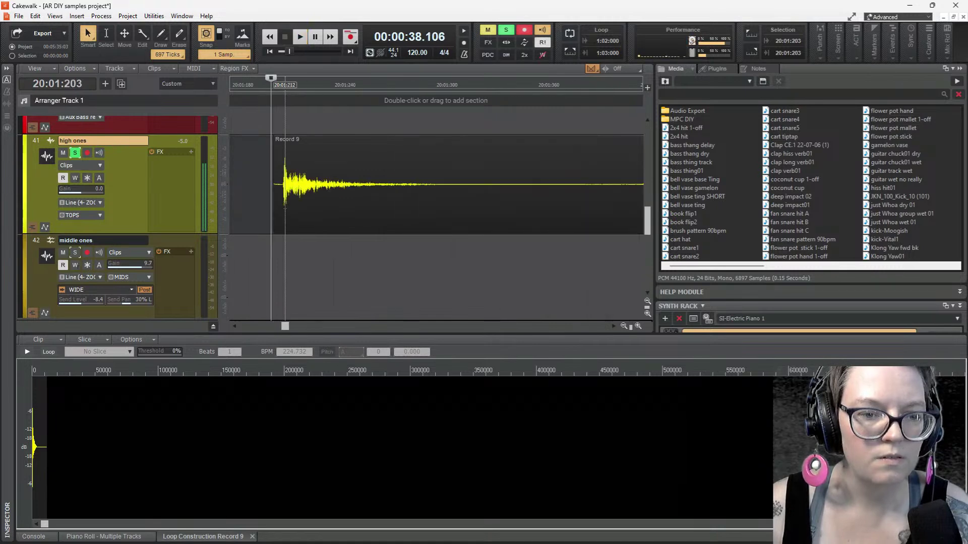
Trim the clip's start closer to the onset, at about 20:01:209, and play it back
{"action": "scroll", "coordinate": [282, 205], "scroll_direction": "up", "scroll_amount": 3}
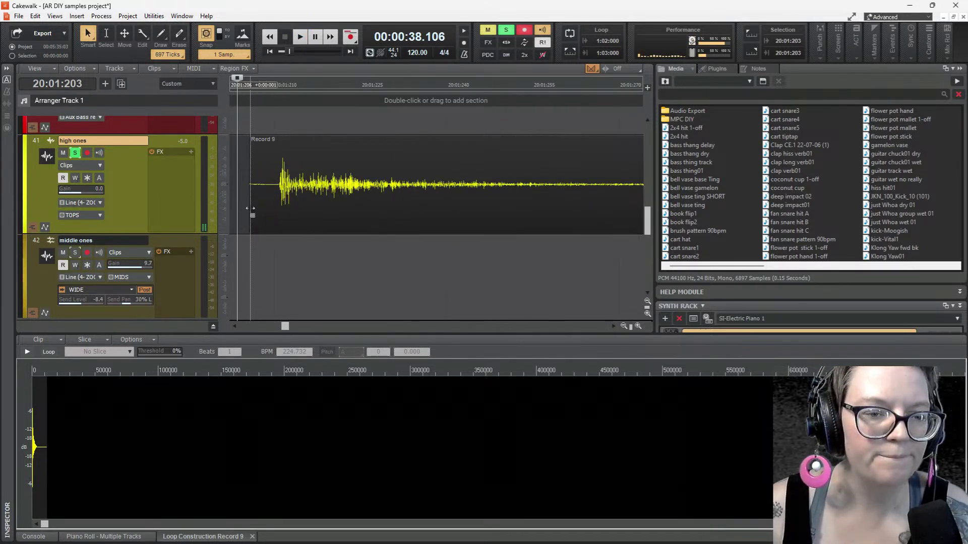
{"action": "key", "text": "space"}
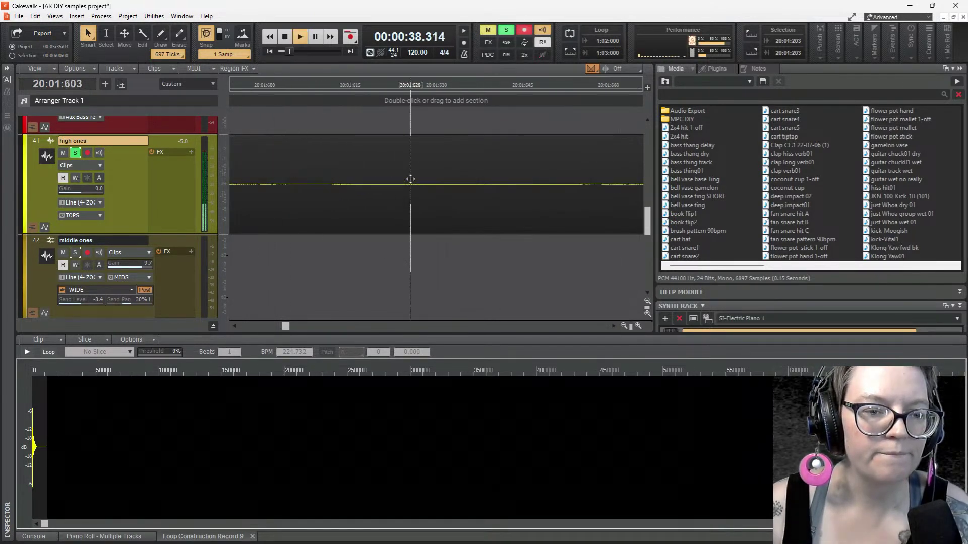
{"action": "key", "text": "space"}
{"action": "scroll", "coordinate": [411, 180], "scroll_direction": "down", "scroll_amount": 3}
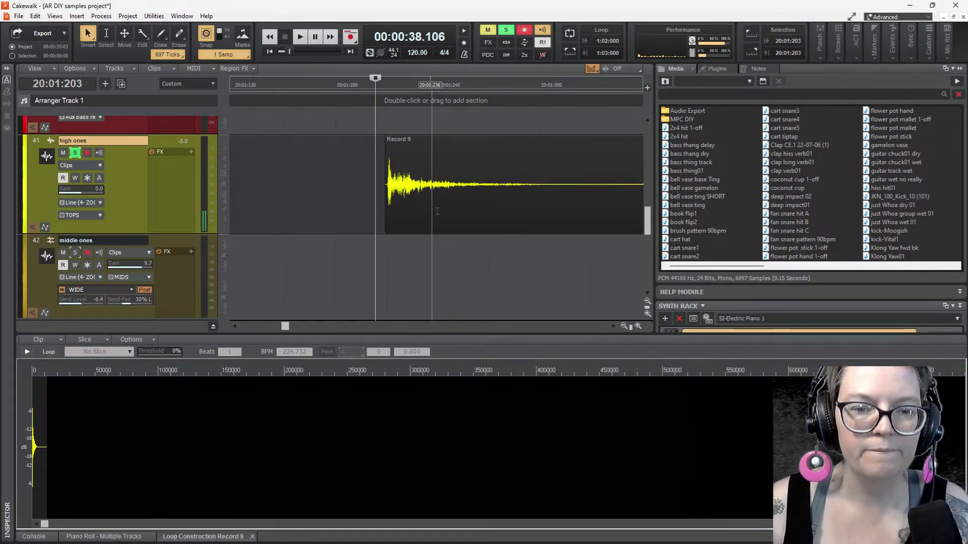
Trim the silent tail of the clip so that it ends at about 20:01:550
{"action": "scroll", "coordinate": [472, 199], "scroll_direction": "down", "scroll_amount": 2}
{"action": "scroll", "coordinate": [473, 201], "scroll_direction": "right", "scroll_amount": 2}
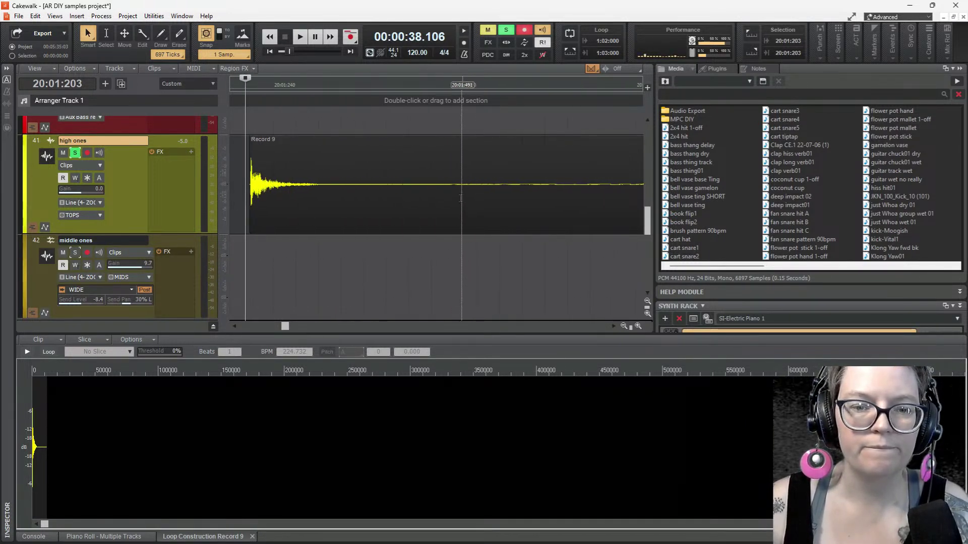
{"action": "scroll", "coordinate": [461, 200], "scroll_direction": "down", "scroll_amount": 2}
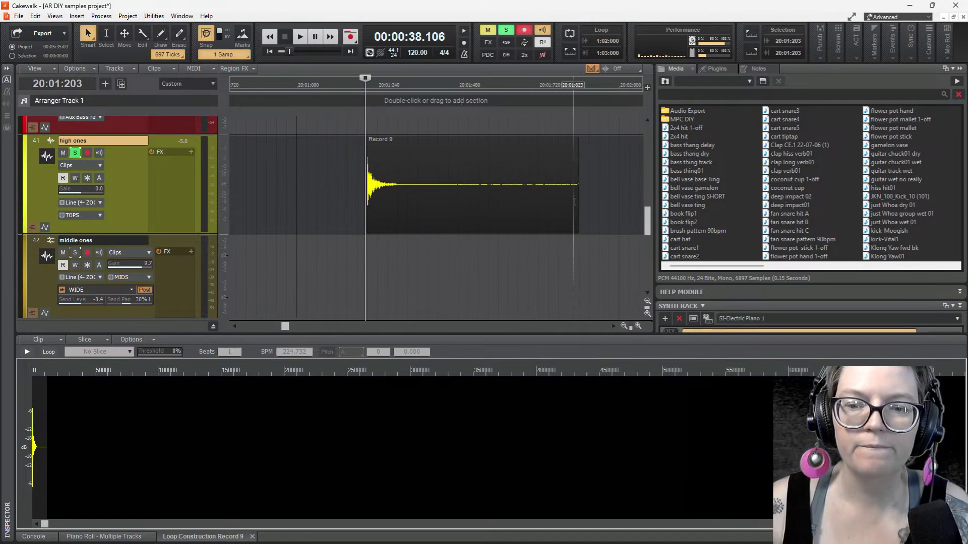
{"action": "left_click_drag", "start_coordinate": [576, 201], "coordinate": [481, 202]}
{"action": "left_click", "coordinate": [455, 175]}
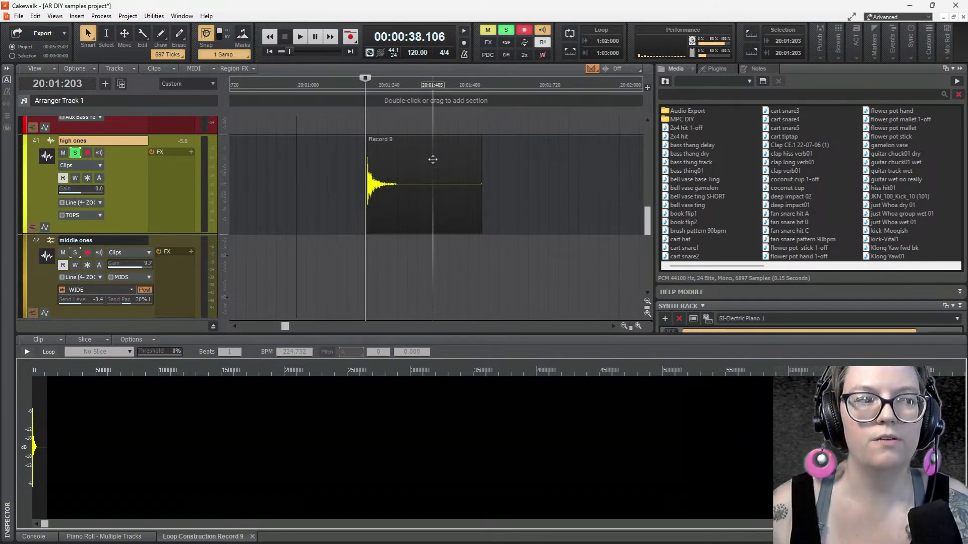
Audition the shortened clip from 20:01:203 and bounce it to a clip
{"action": "key", "text": "space"}
{"action": "key", "text": "space"}
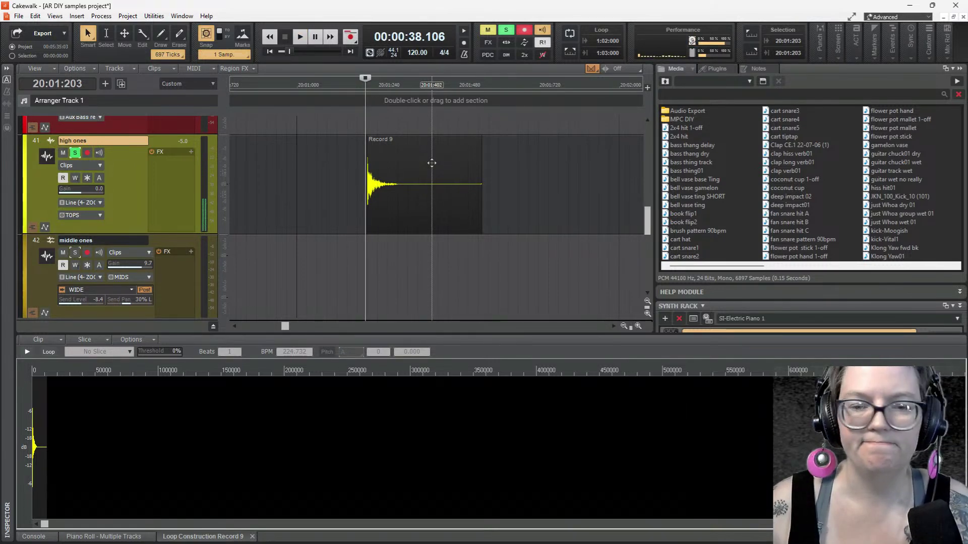
{"action": "left_click", "coordinate": [432, 163]}
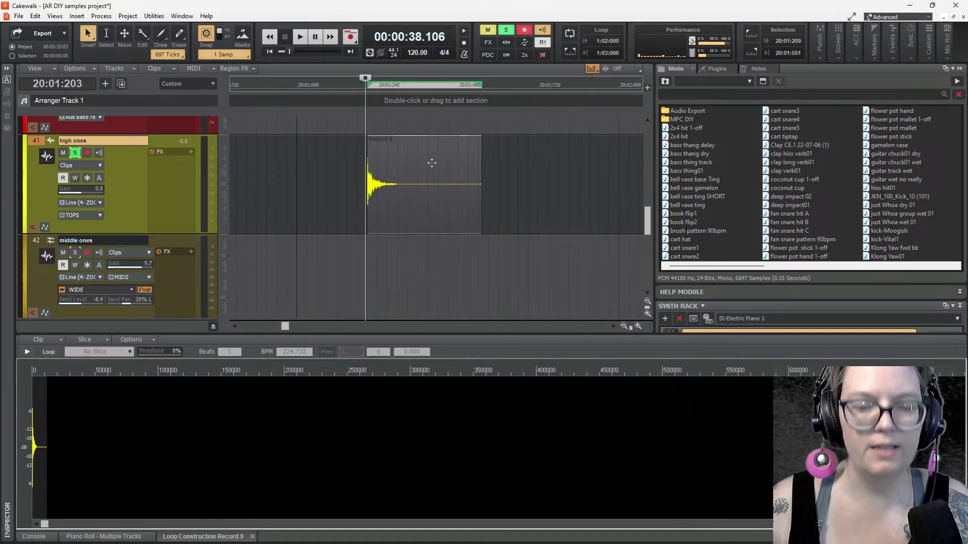
{"action": "key", "text": "ctrl+b"}
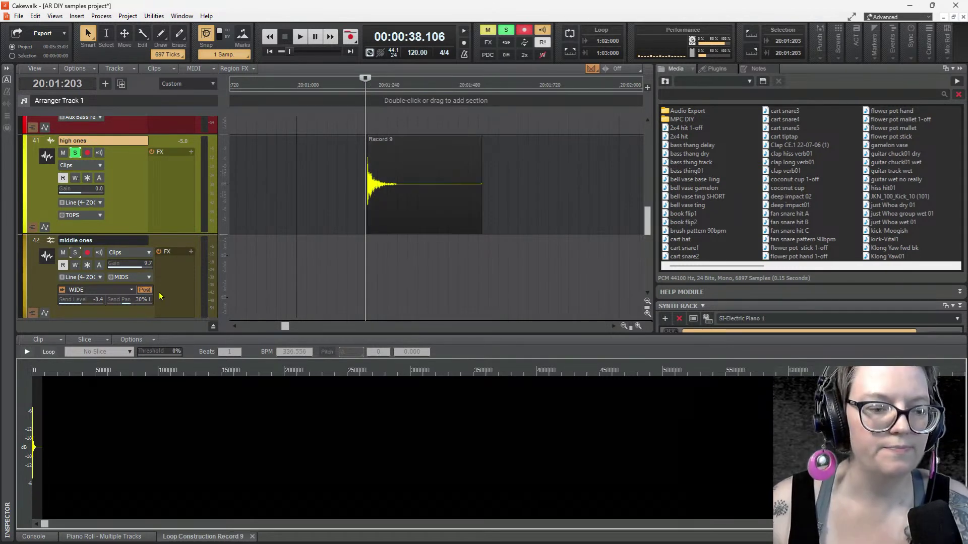
Save the bounced clip as a Wave loop named "cart hat2" in DIY Samples, basing the name on the existing "cart hat" file
{"action": "left_click", "coordinate": [51, 344]}
{"action": "left_click", "coordinate": [69, 350]}
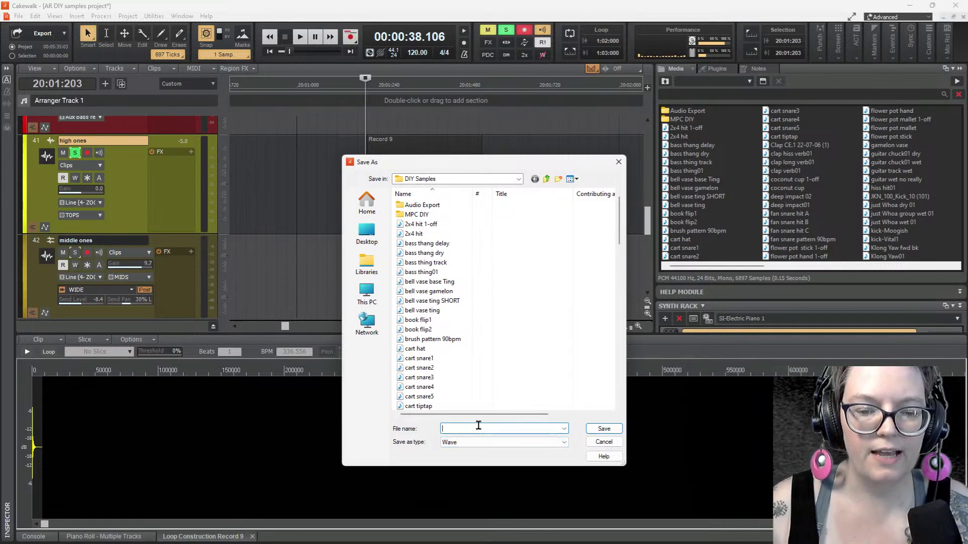
{"action": "left_click", "coordinate": [416, 348]}
{"action": "left_click", "coordinate": [465, 428]}
{"action": "left_click", "coordinate": [464, 428]}
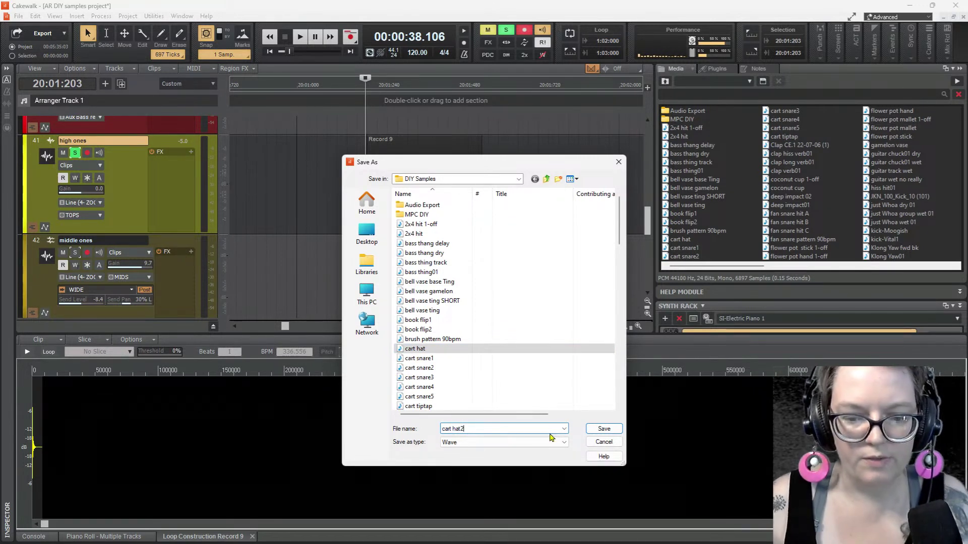
{"action": "left_click", "coordinate": [605, 428]}
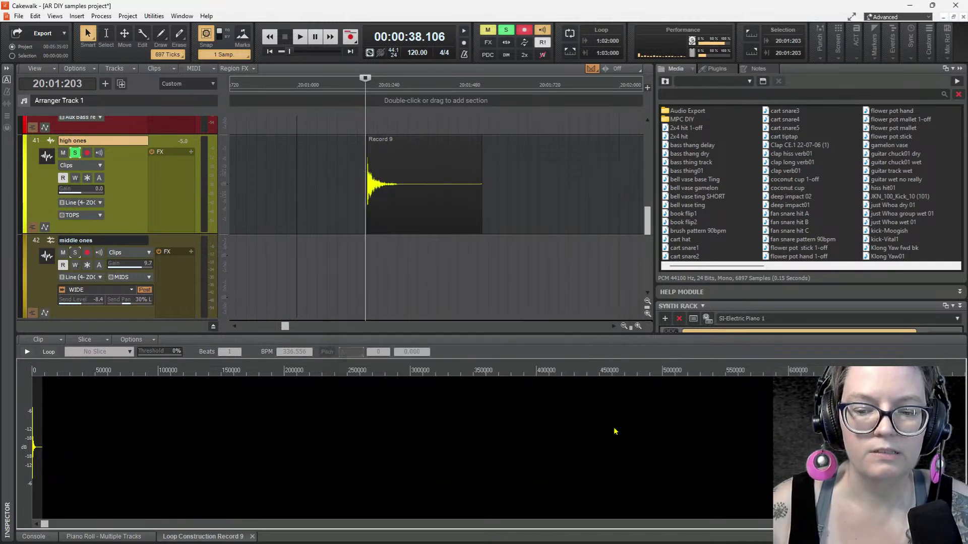
Look through the recorded clips on the high ones track for remaining hits
{"action": "scroll", "coordinate": [536, 175], "scroll_direction": "down", "scroll_amount": 2}
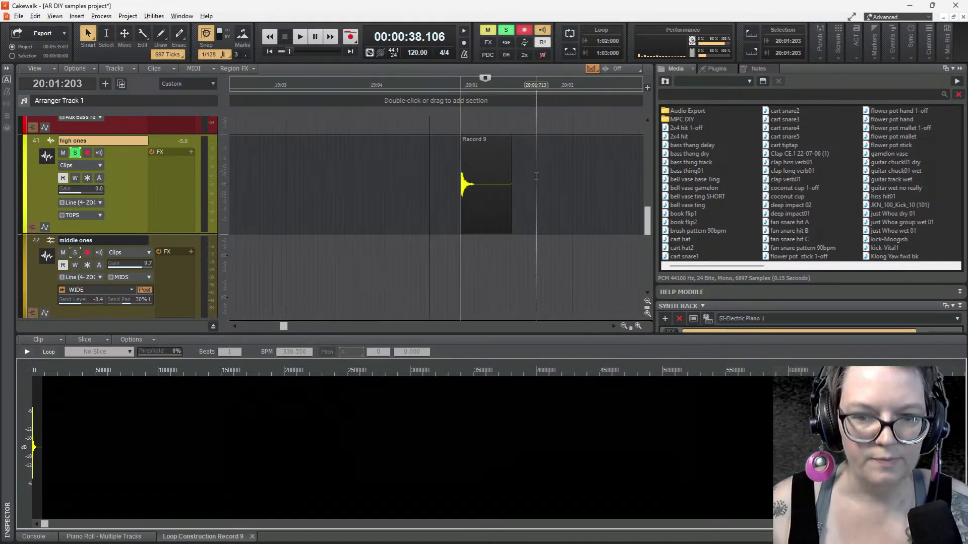
{"action": "scroll", "coordinate": [536, 176], "scroll_direction": "right", "scroll_amount": 6}
{"action": "scroll", "coordinate": [537, 179], "scroll_direction": "up", "scroll_amount": 1}
{"action": "scroll", "coordinate": [534, 178], "scroll_direction": "down", "scroll_amount": 3}
{"action": "scroll", "coordinate": [530, 179], "scroll_direction": "down", "scroll_amount": 2}
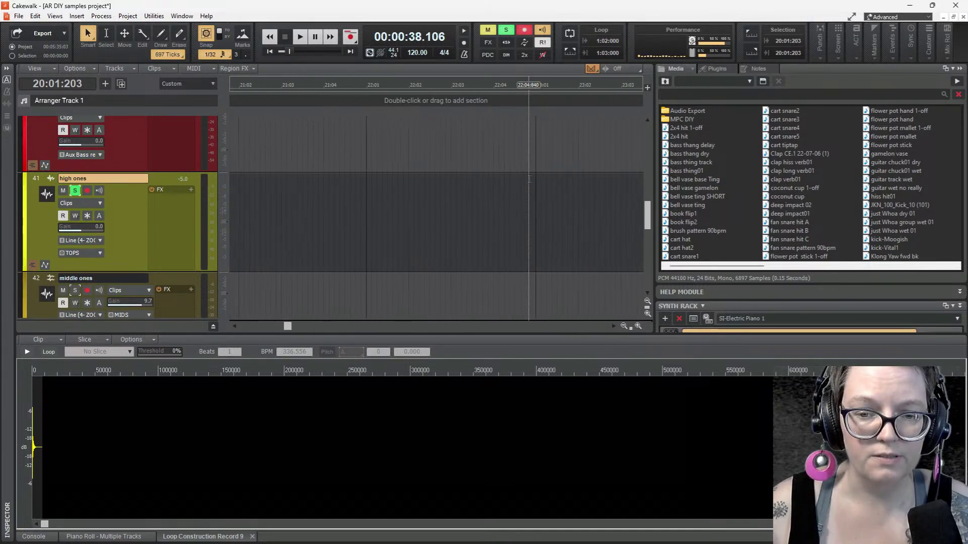
{"action": "scroll", "coordinate": [527, 179], "scroll_direction": "up", "scroll_amount": 1}
{"action": "scroll", "coordinate": [521, 179], "scroll_direction": "down", "scroll_amount": 2}
{"action": "scroll", "coordinate": [520, 179], "scroll_direction": "down", "scroll_amount": 1}
{"action": "scroll", "coordinate": [519, 179], "scroll_direction": "up", "scroll_amount": 1}
{"action": "scroll", "coordinate": [515, 179], "scroll_direction": "left", "scroll_amount": 3}
{"action": "scroll", "coordinate": [539, 228], "scroll_direction": "left", "scroll_amount": 2}
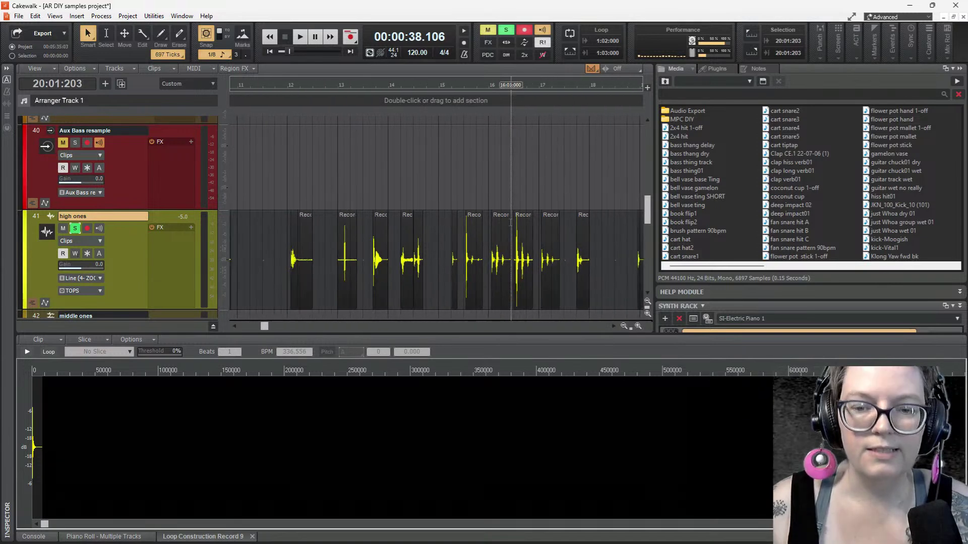
{"action": "scroll", "coordinate": [540, 228], "scroll_direction": "left", "scroll_amount": 1}
{"action": "scroll", "coordinate": [540, 228], "scroll_direction": "left", "scroll_amount": 1}
{"action": "scroll", "coordinate": [542, 230], "scroll_direction": "up", "scroll_amount": 8}
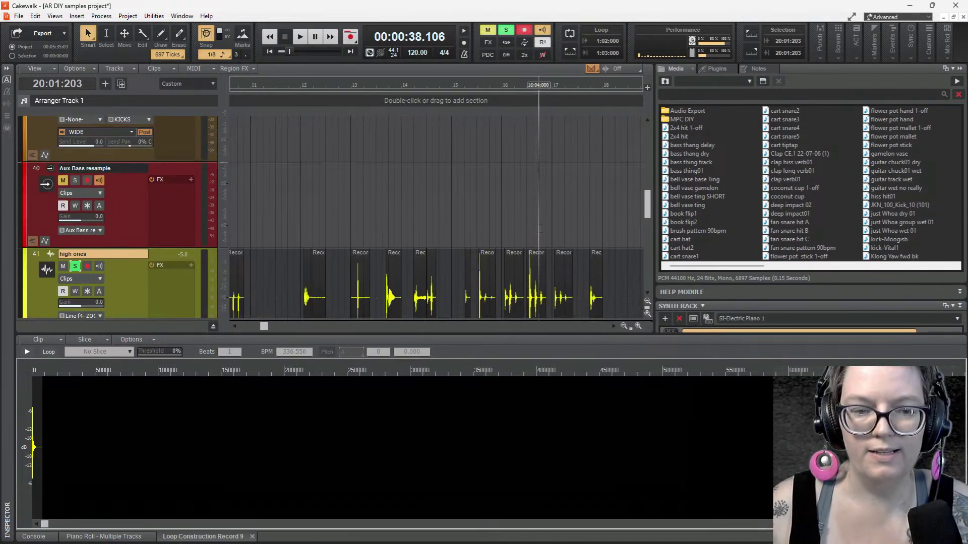
{"action": "scroll", "coordinate": [545, 235], "scroll_direction": "down", "scroll_amount": 9}
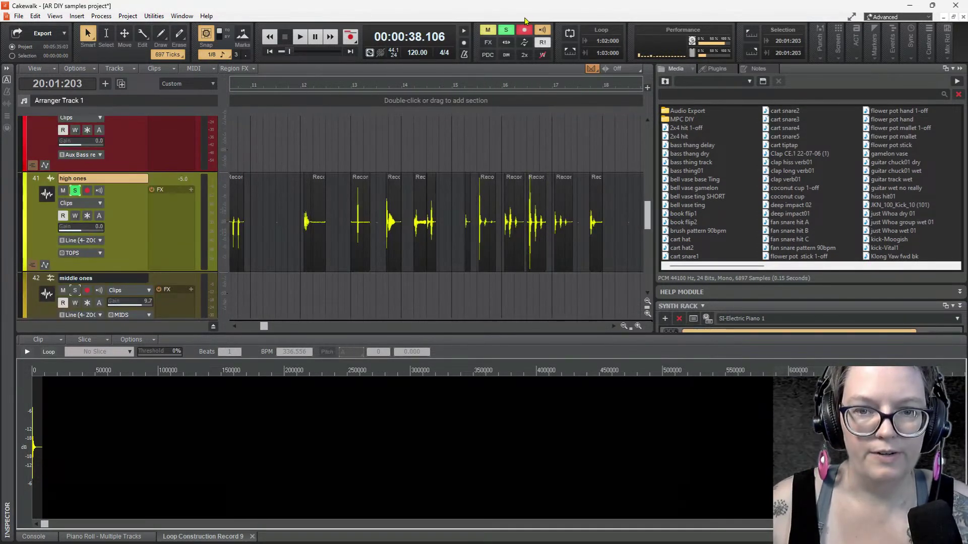
Turn off soloing for all tracks and delete the MIDI clip on the Sitala 1 track (track 3)
{"action": "left_click", "coordinate": [507, 30]}
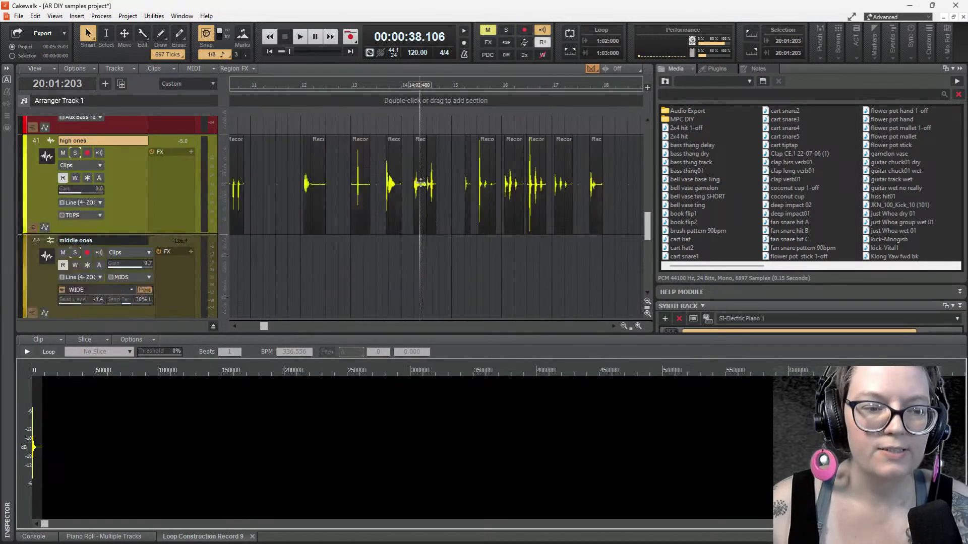
{"action": "scroll", "coordinate": [420, 182], "scroll_direction": "up", "scroll_amount": 10}
{"action": "scroll", "coordinate": [421, 182], "scroll_direction": "down", "scroll_amount": 3}
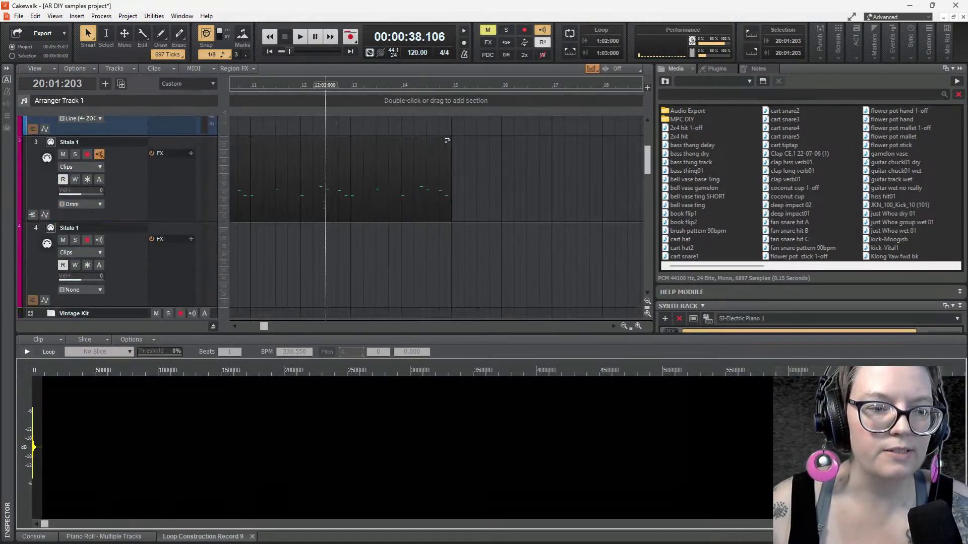
{"action": "left_click", "coordinate": [271, 173]}
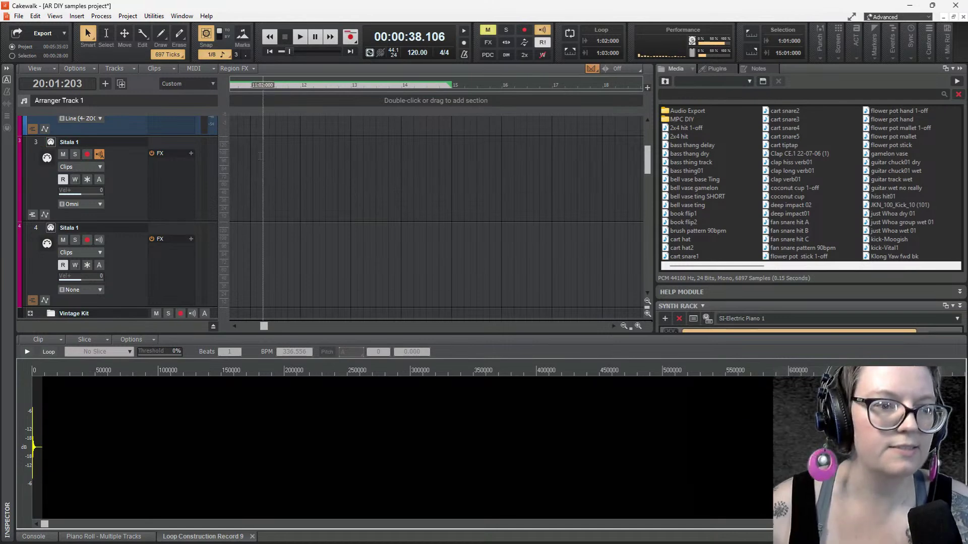
Show the Sitala sampler of track 3 and swap the stomp stomp verb01 sample with stick shot on pad 3
{"action": "double_click", "coordinate": [67, 143]}
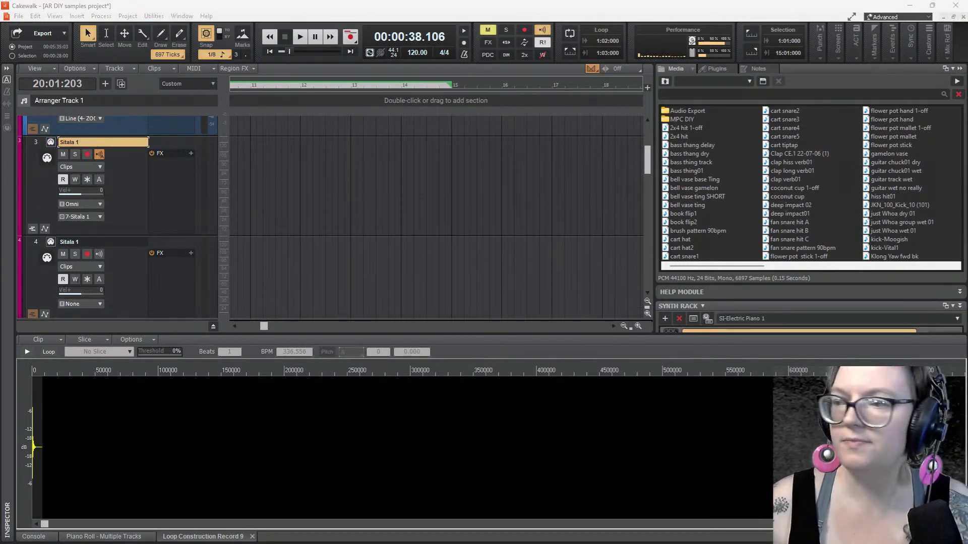
{"action": "left_click_drag", "start_coordinate": [504, 80], "coordinate": [352, 90]}
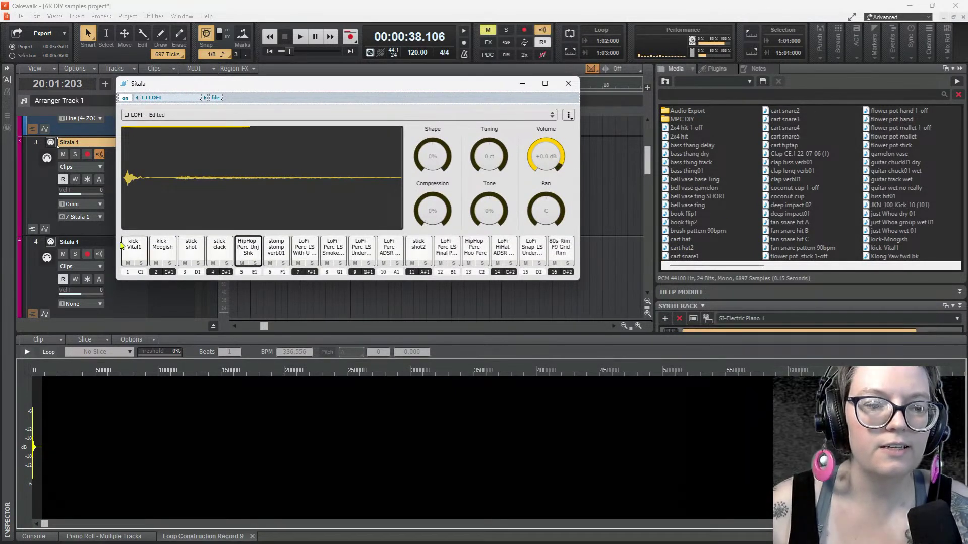
{"action": "left_click", "coordinate": [135, 251]}
{"action": "left_click", "coordinate": [163, 249]}
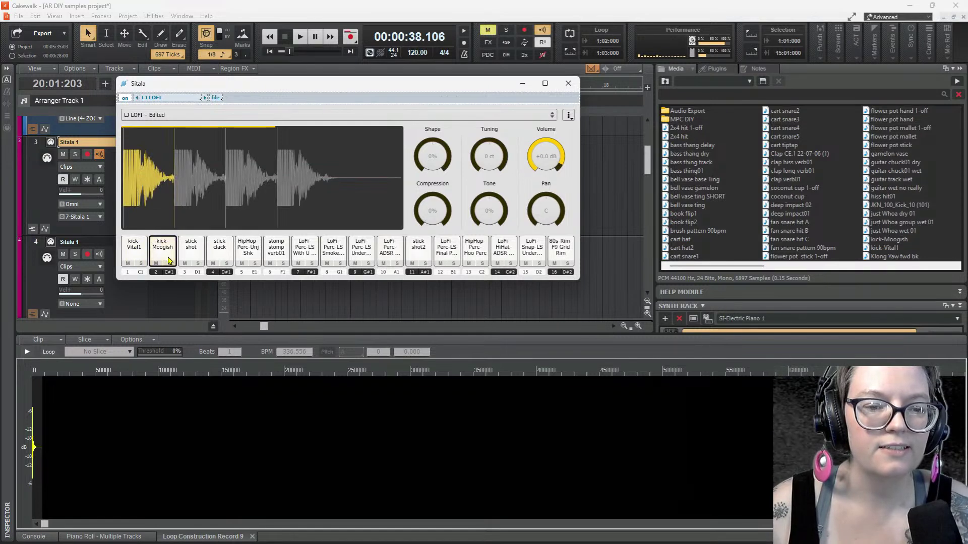
{"action": "left_click", "coordinate": [275, 253]}
{"action": "left_click_drag", "start_coordinate": [281, 249], "coordinate": [191, 251]}
Audition pads 1 to 5 and replace the HipHop percussion sample on pad 5 with cart snare1
{"action": "left_click", "coordinate": [137, 252]}
{"action": "left_click", "coordinate": [163, 252]}
{"action": "left_click", "coordinate": [190, 254]}
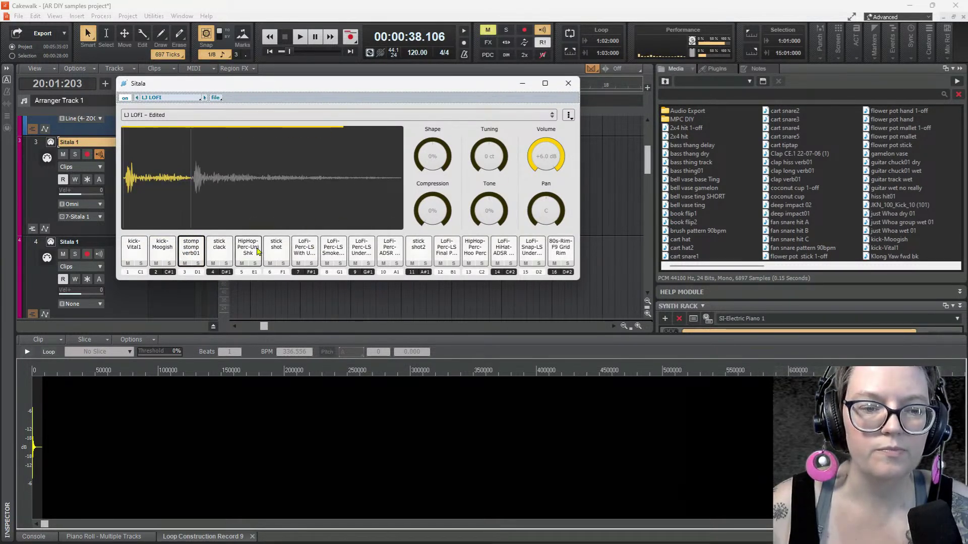
{"action": "left_click", "coordinate": [227, 252]}
{"action": "left_click", "coordinate": [250, 253]}
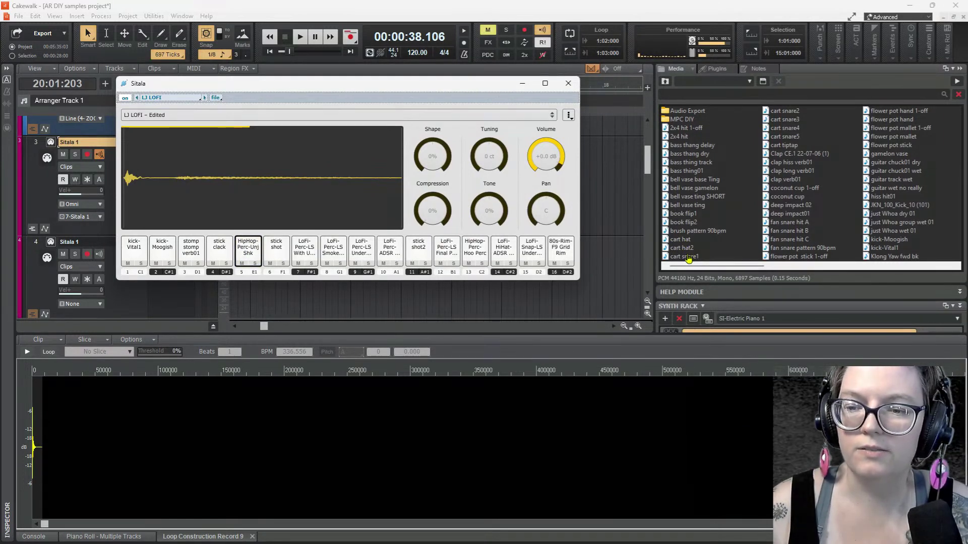
{"action": "left_click", "coordinate": [688, 258]}
{"action": "left_click_drag", "start_coordinate": [689, 258], "coordinate": [252, 259]}
Audition pads 6 and 7 and several cart samples, and replace the LoFi percussion sample on pad 7 with cart tiptap
{"action": "left_click", "coordinate": [280, 251]}
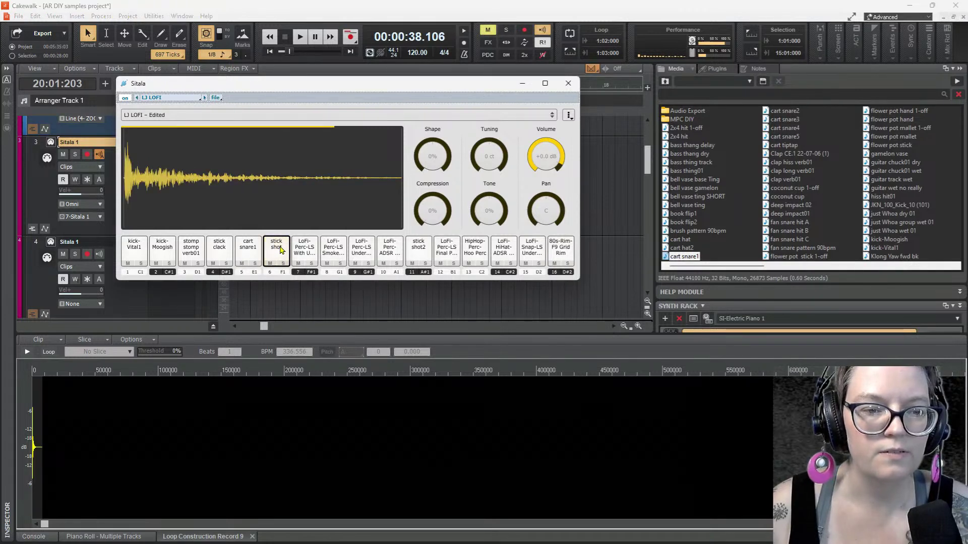
{"action": "left_click", "coordinate": [309, 252]}
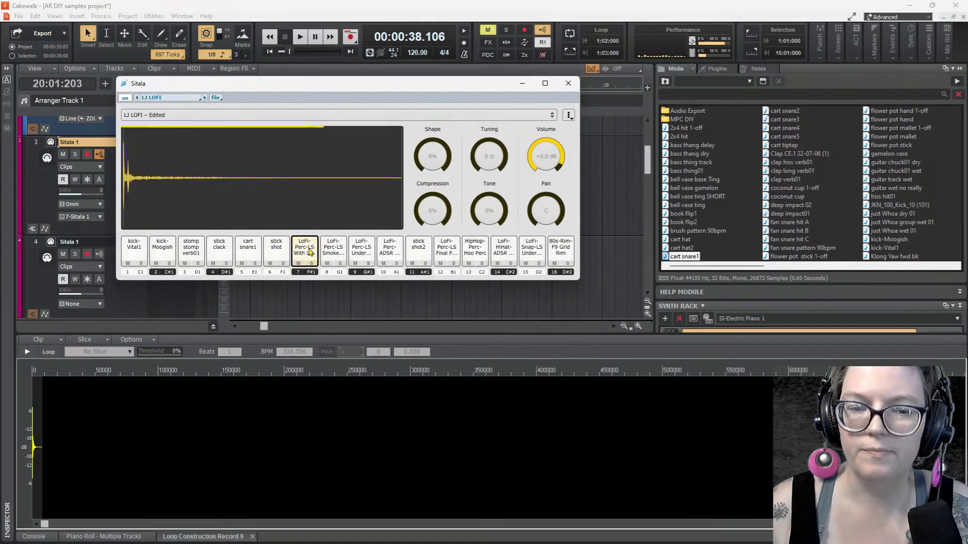
{"action": "left_click", "coordinate": [685, 248]}
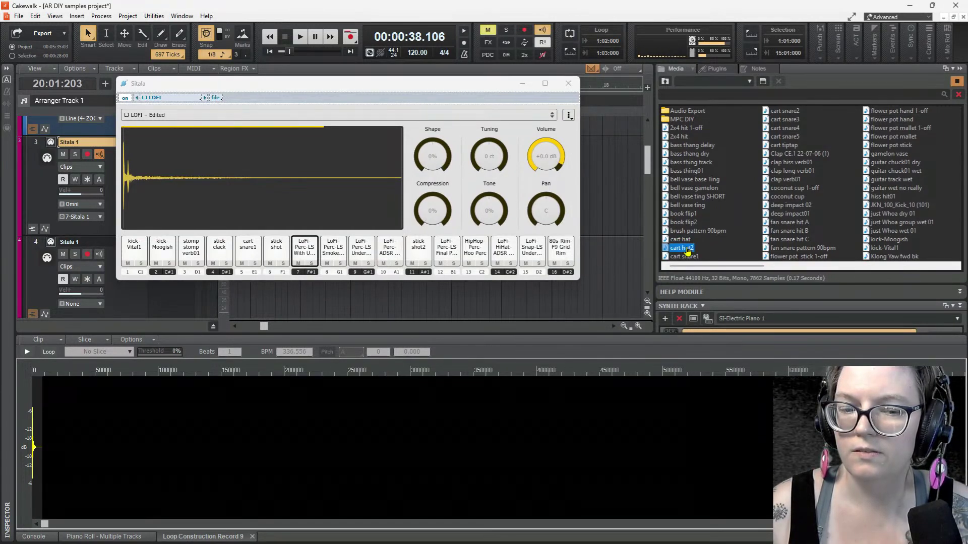
{"action": "left_click", "coordinate": [790, 111]}
{"action": "left_click", "coordinate": [790, 120]}
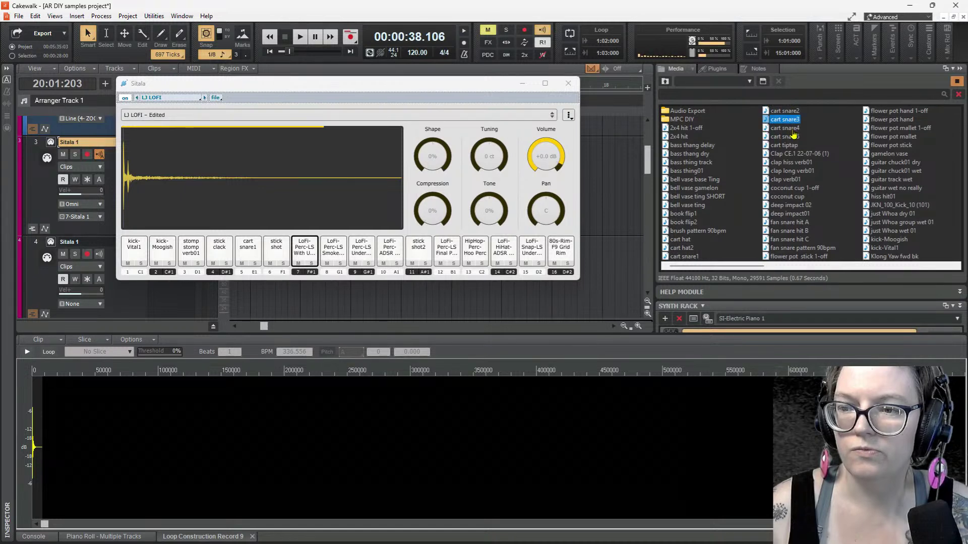
{"action": "left_click", "coordinate": [792, 128]}
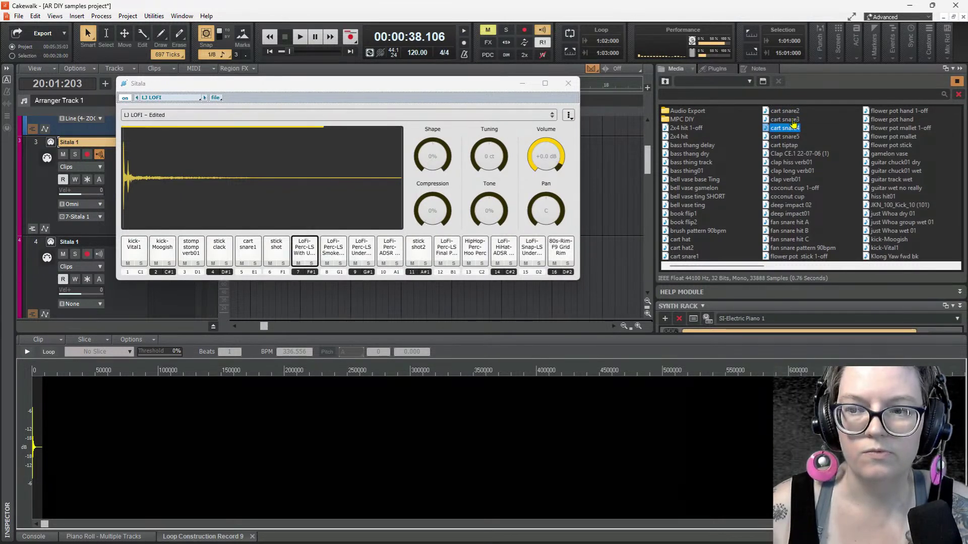
{"action": "left_click", "coordinate": [790, 145]}
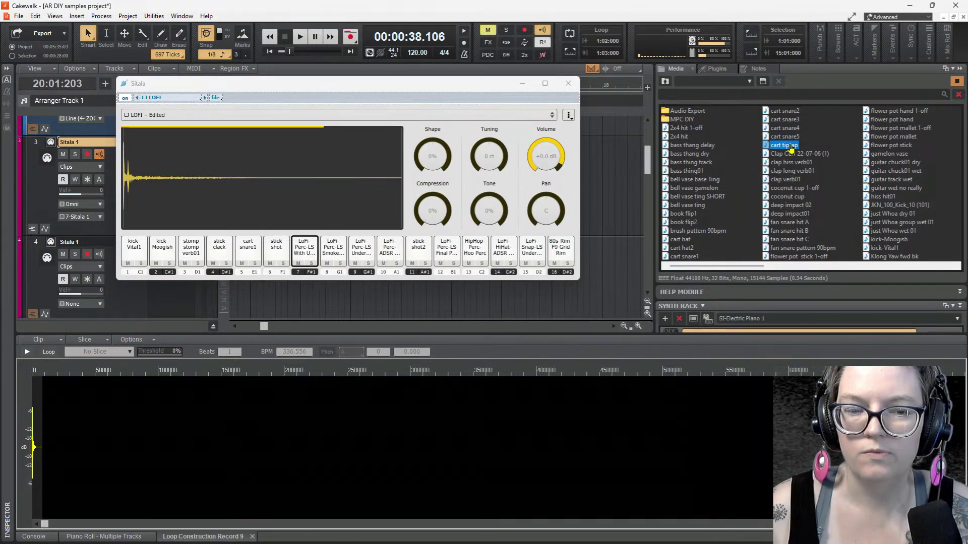
{"action": "left_click_drag", "start_coordinate": [792, 150], "coordinate": [304, 252]}
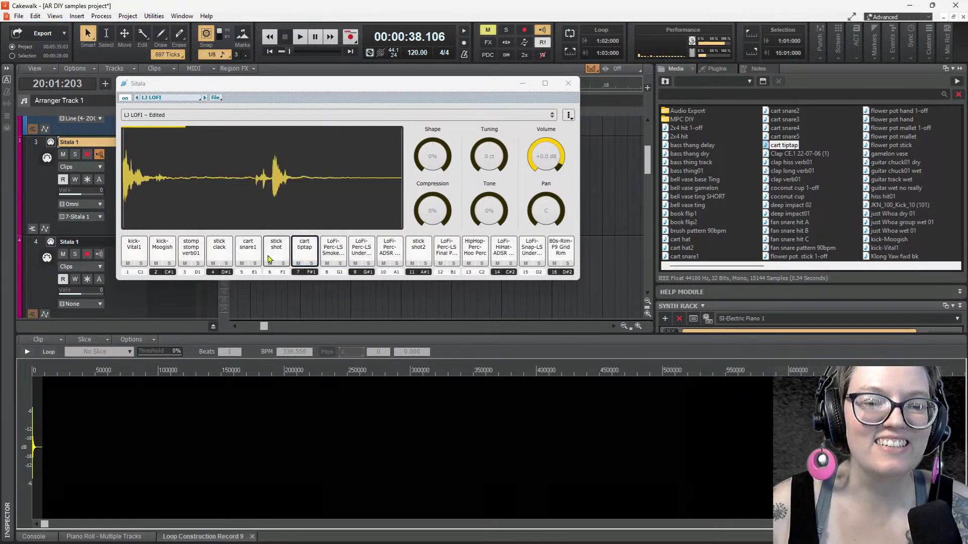
Replace the LoFi percussion sample on pad 8 with cart snare5 and compare it with cart snare1 on pad 5
{"action": "left_click", "coordinate": [280, 255]}
{"action": "left_click", "coordinate": [304, 256]}
{"action": "left_click", "coordinate": [345, 253]}
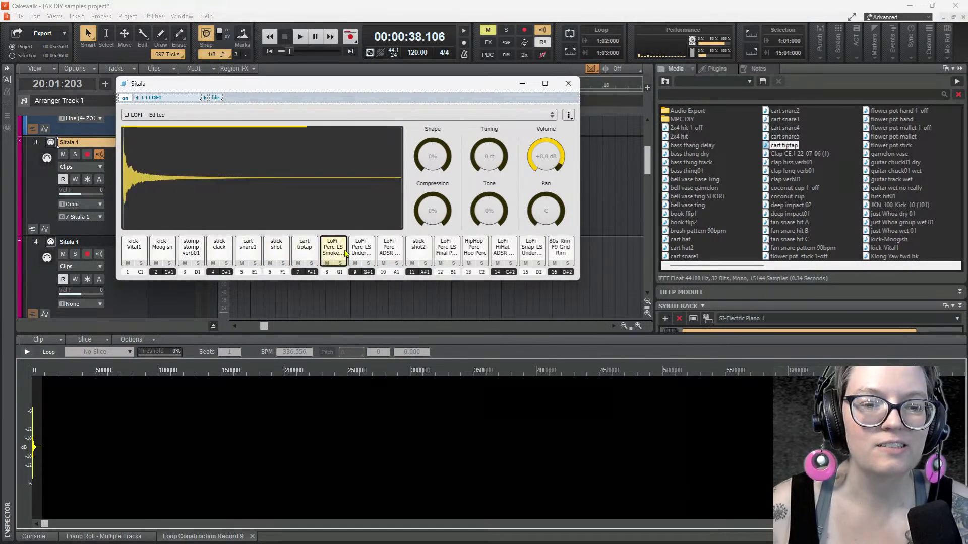
{"action": "left_click_drag", "start_coordinate": [786, 137], "coordinate": [336, 255]}
{"action": "left_click", "coordinate": [246, 255]}
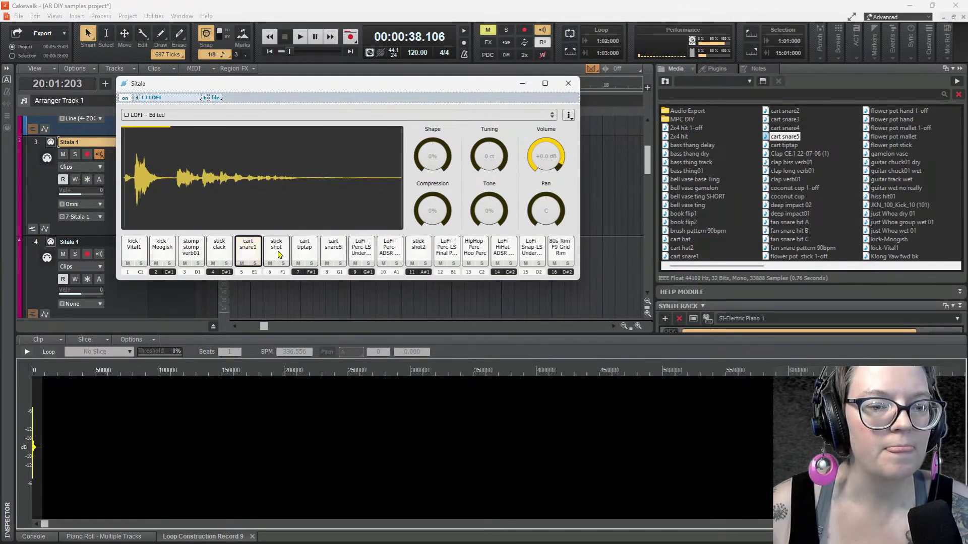
{"action": "left_click", "coordinate": [333, 252]}
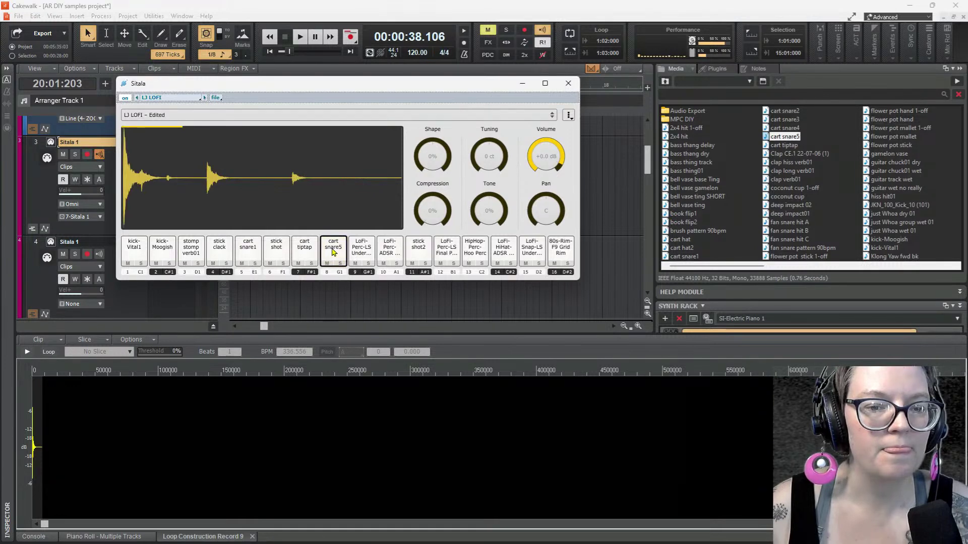
Audition pad 9 and the clap verb01 and coconut cup samples, and load coconut cup 1-off onto pad 9
{"action": "left_click", "coordinate": [359, 252]}
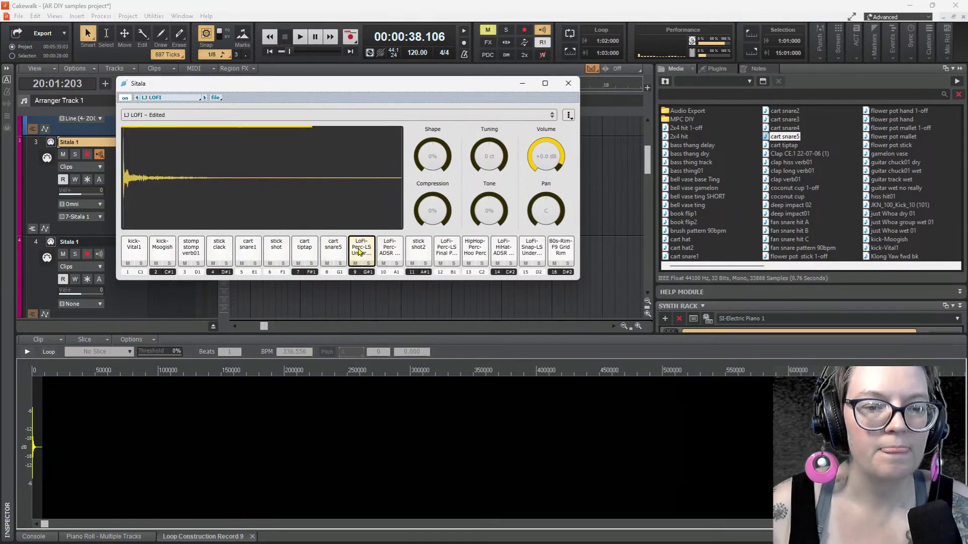
{"action": "left_click", "coordinate": [785, 180]}
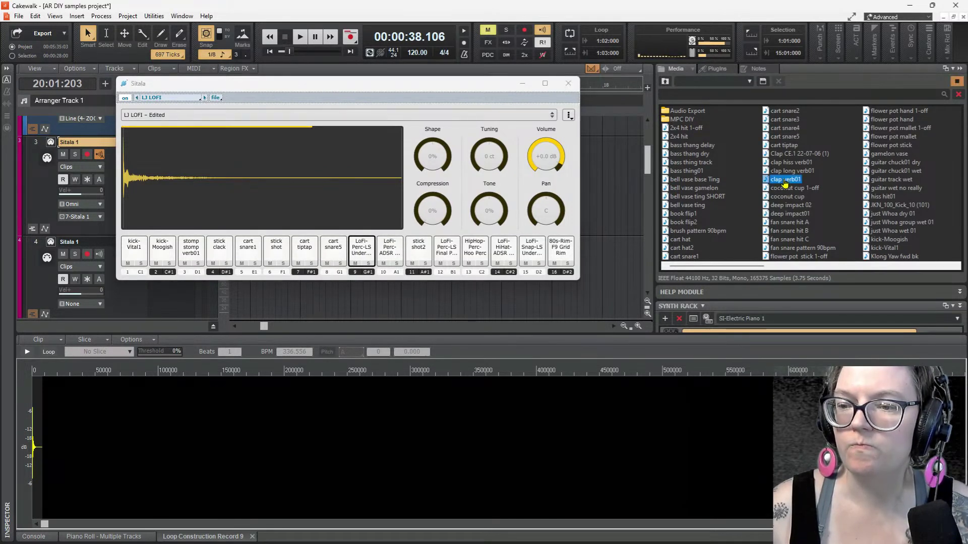
{"action": "left_click", "coordinate": [785, 190]}
{"action": "left_click", "coordinate": [789, 182]}
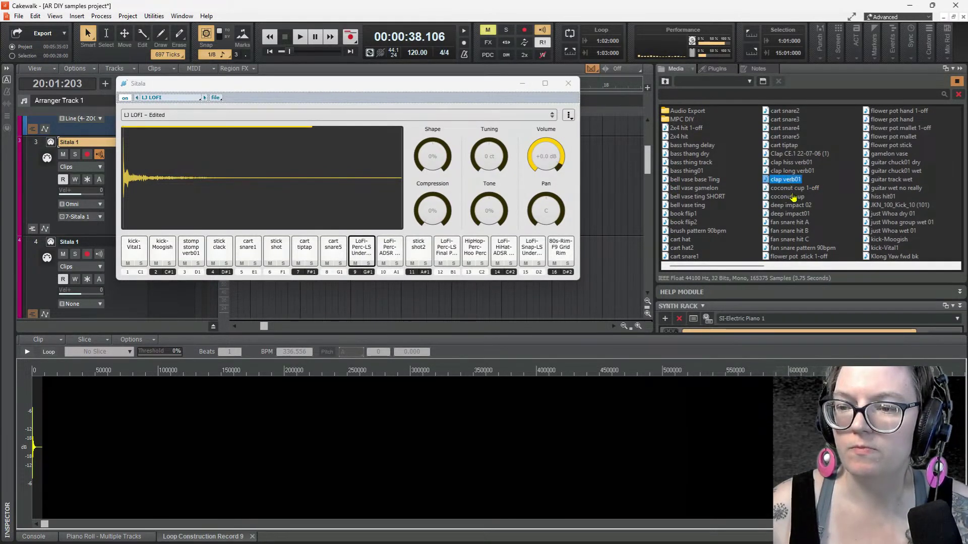
{"action": "left_click_drag", "start_coordinate": [794, 188], "coordinate": [361, 251]}
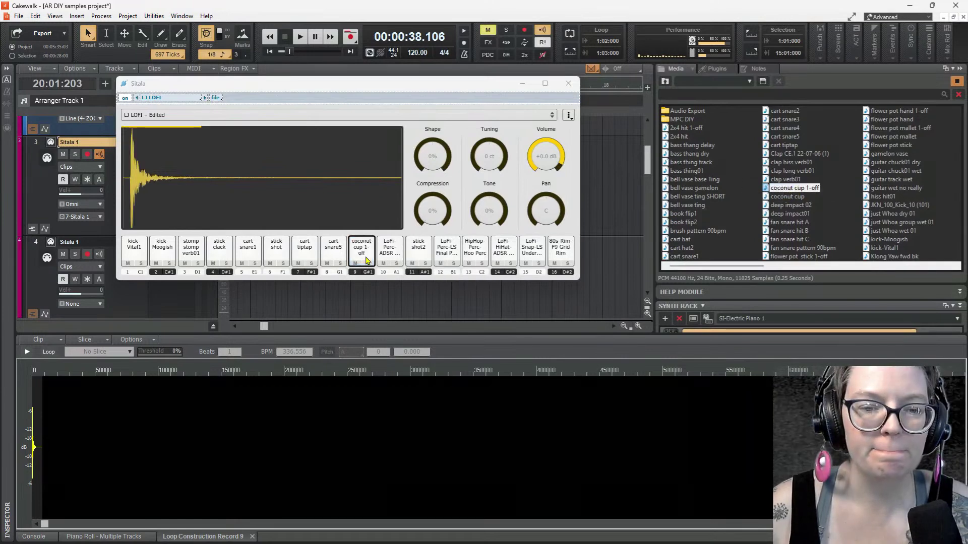
Audition the cart tiptap and cart snare samples, and replace the LoFi percussion sample on pad 10 with cart snare2
{"action": "left_click", "coordinate": [787, 145]}
{"action": "left_click", "coordinate": [791, 137]}
{"action": "left_click", "coordinate": [793, 130]}
{"action": "left_click", "coordinate": [794, 122]}
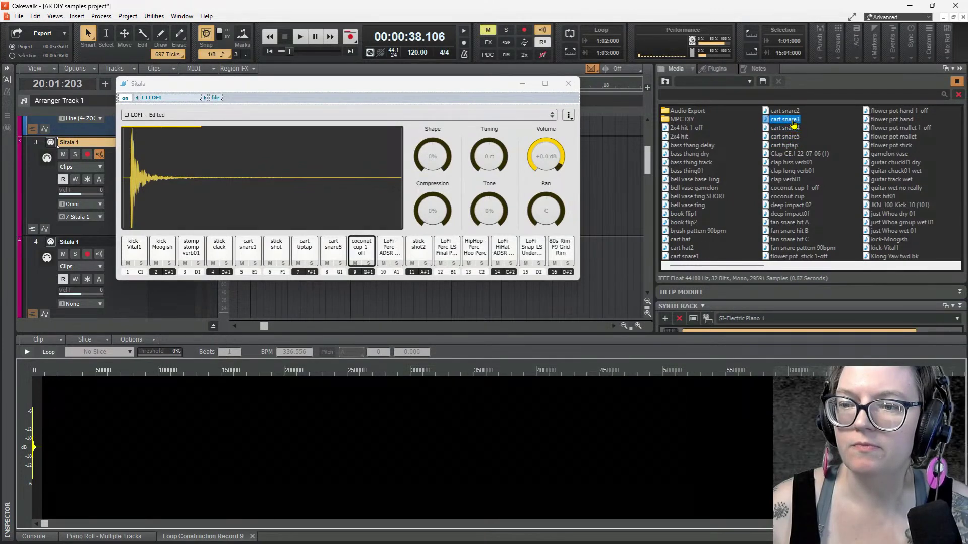
{"action": "key", "text": "Up"}
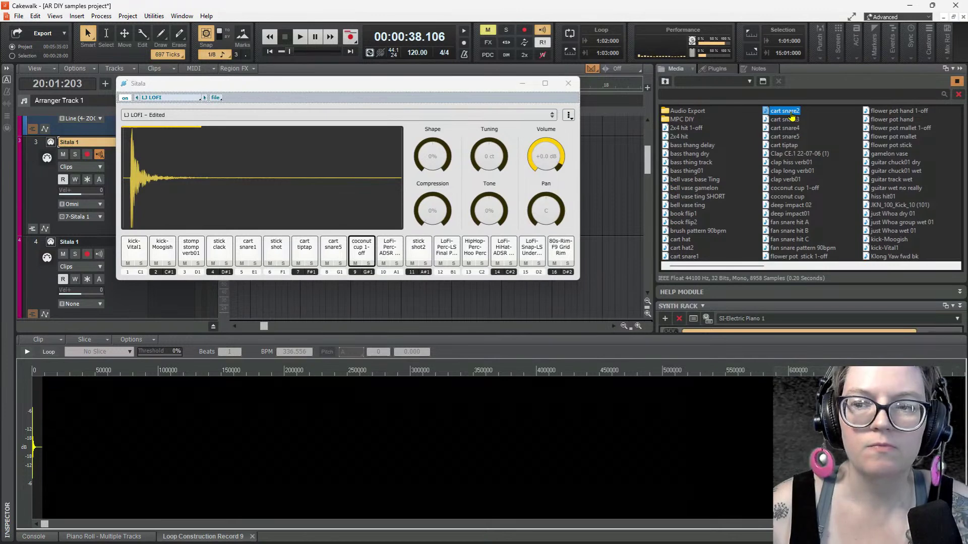
{"action": "left_click", "coordinate": [388, 249]}
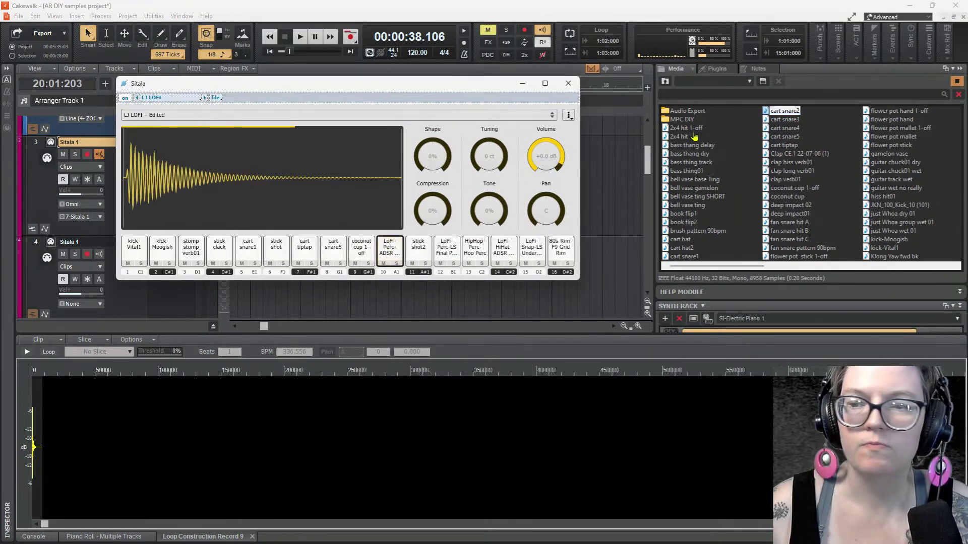
{"action": "left_click_drag", "start_coordinate": [783, 117], "coordinate": [396, 261]}
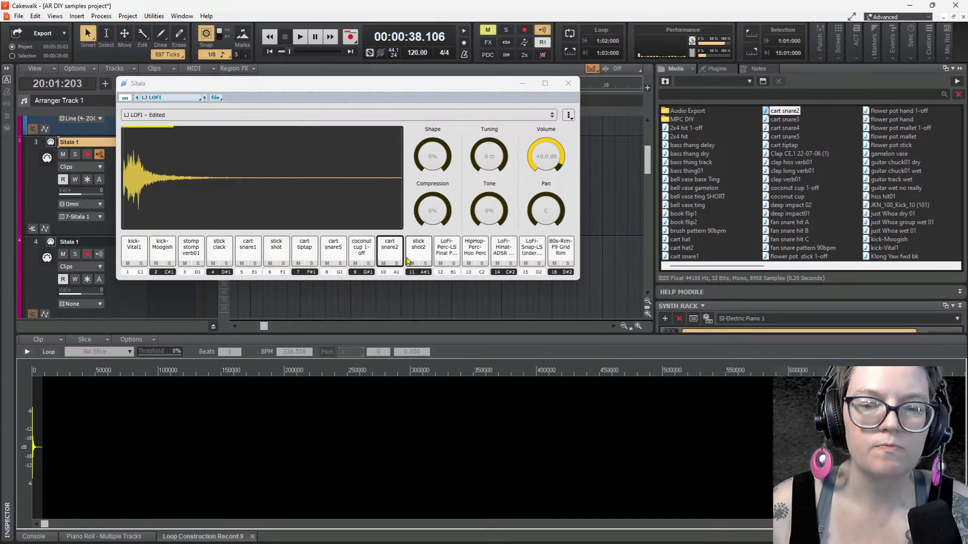
Audition the book flip1 and book flip2 samples, and replace stick shot2 on pad 11 with book flip2
{"action": "left_click", "coordinate": [704, 233]}
{"action": "left_click", "coordinate": [682, 223]}
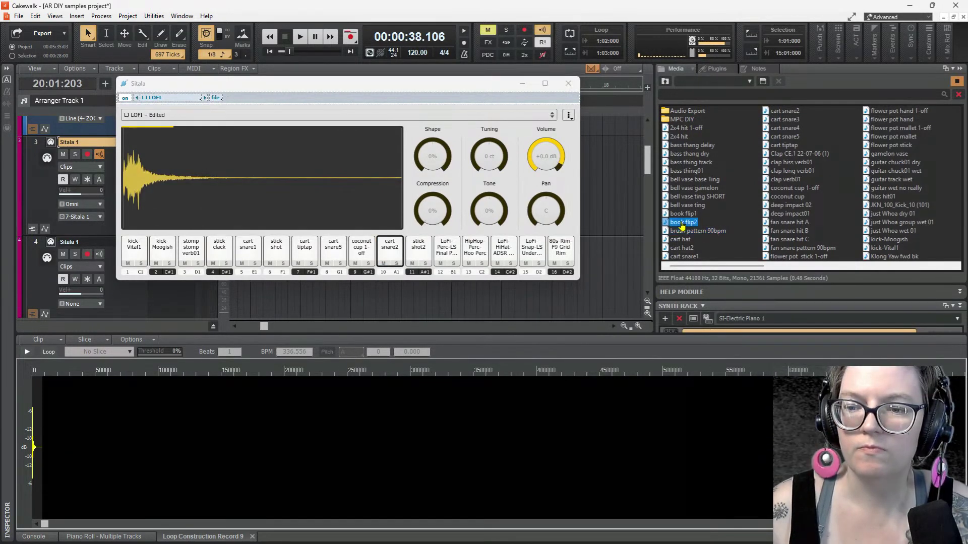
{"action": "left_click", "coordinate": [683, 214]}
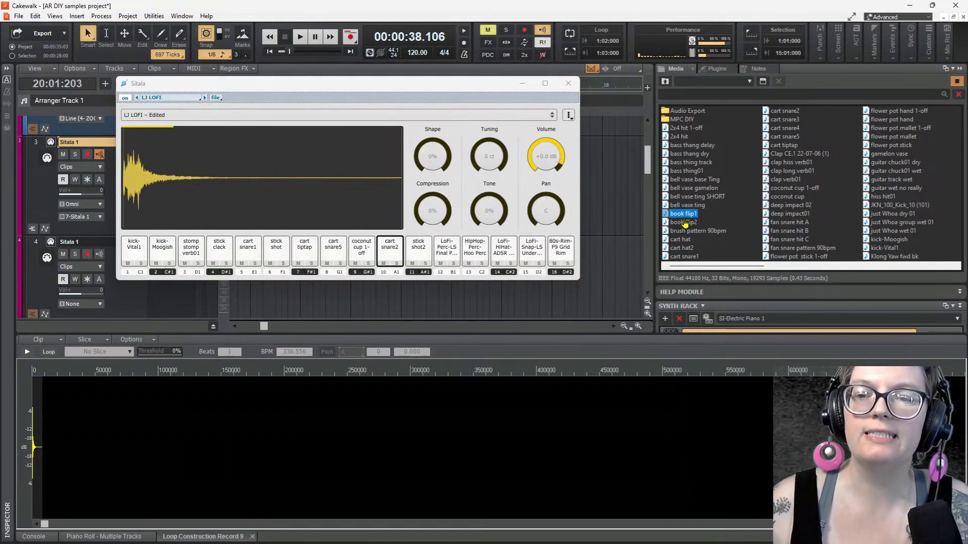
{"action": "left_click", "coordinate": [685, 222]}
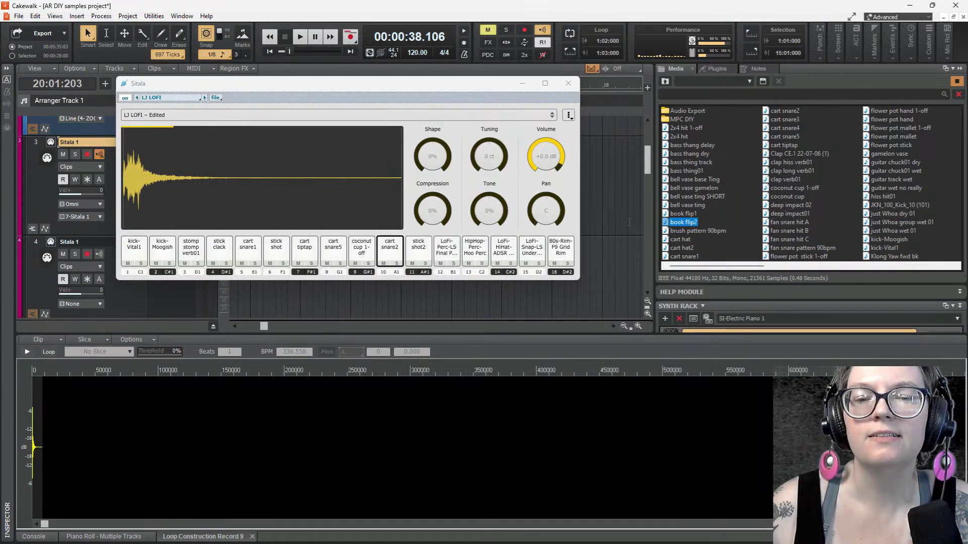
{"action": "left_click", "coordinate": [417, 259]}
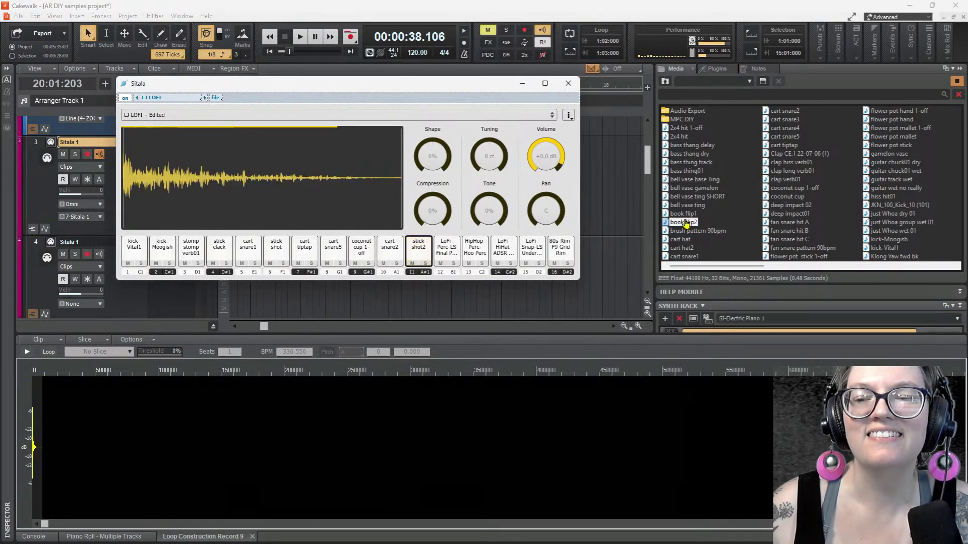
{"action": "left_click_drag", "start_coordinate": [686, 226], "coordinate": [419, 252]}
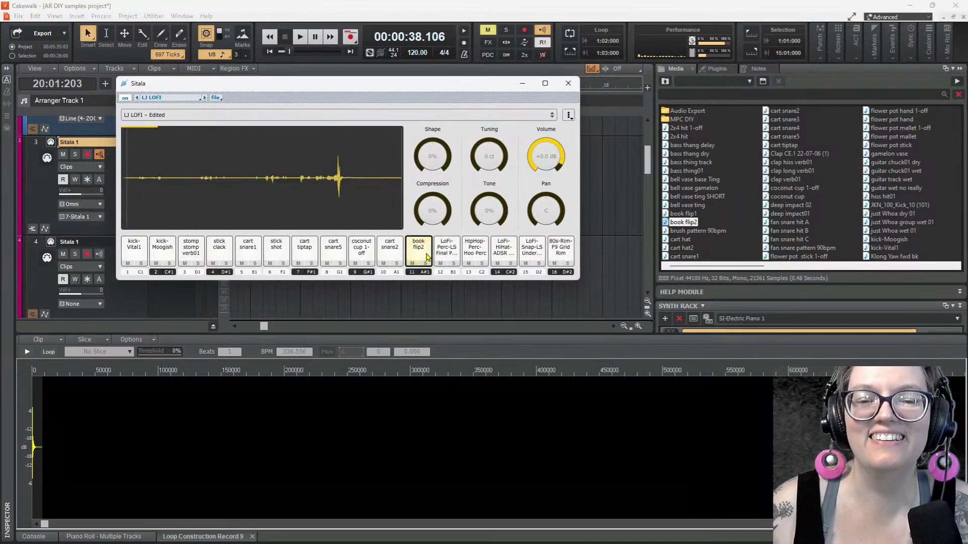
Audition book flip1, pad 12, hiss hit01, guitar track wet, gamelon vase and the flower pot stick and mallet samples
{"action": "left_click", "coordinate": [683, 216]}
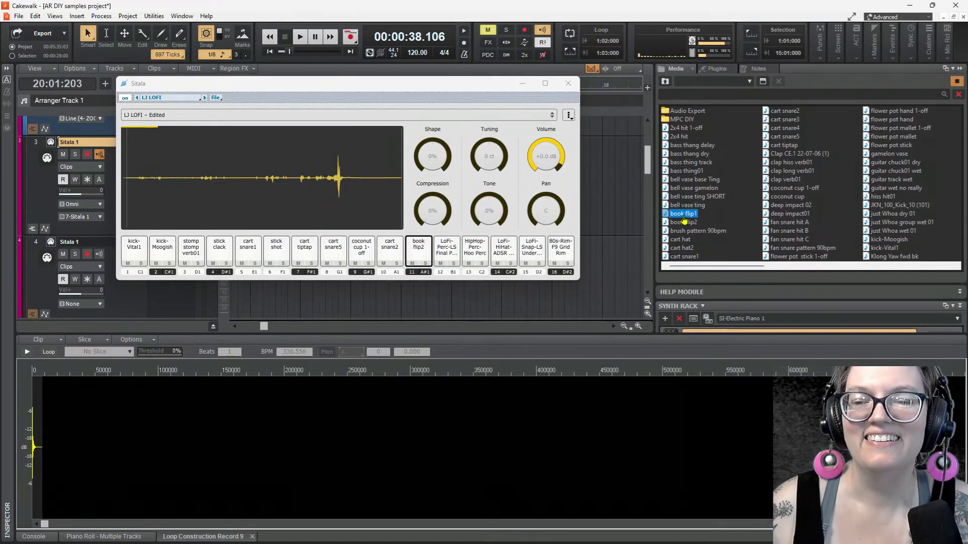
{"action": "left_click", "coordinate": [453, 249]}
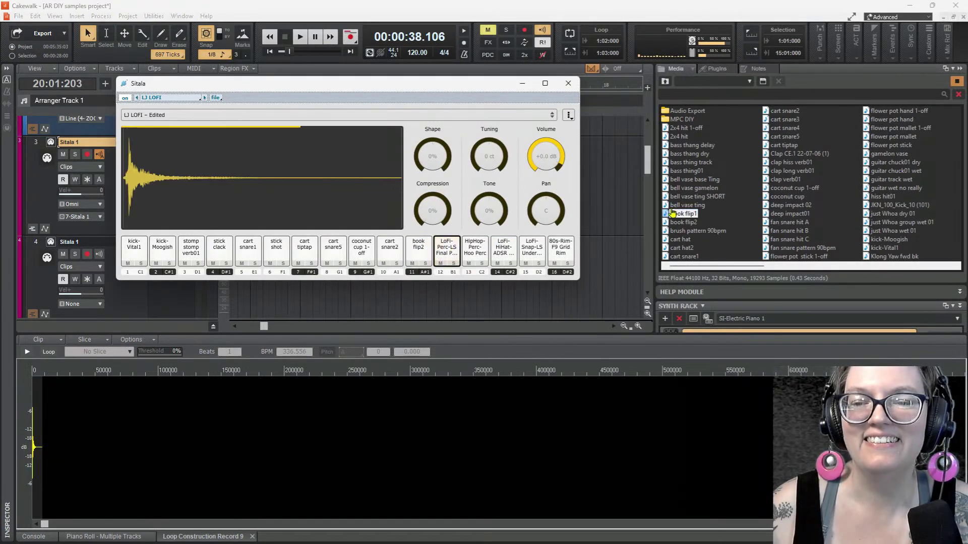
{"action": "left_click", "coordinate": [882, 197]}
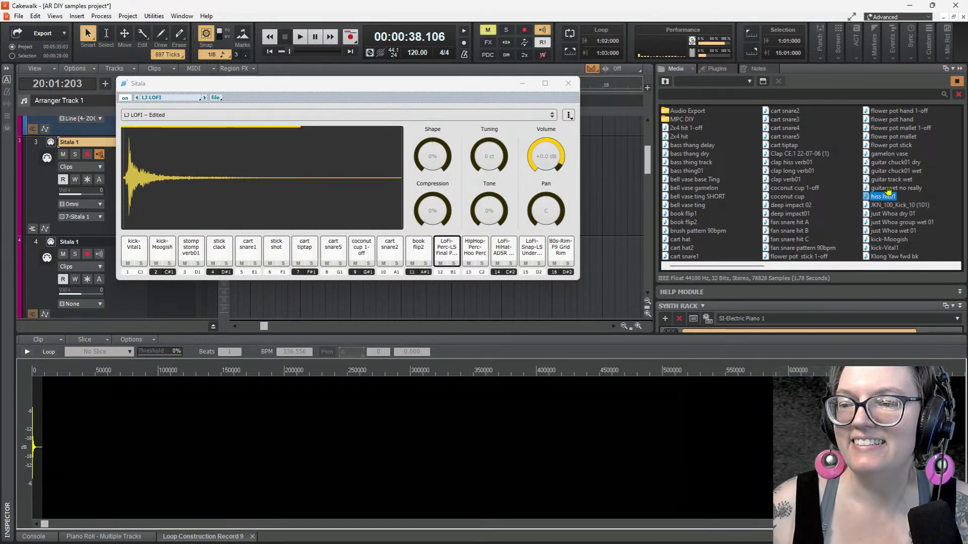
{"action": "left_click", "coordinate": [890, 180]}
{"action": "left_click", "coordinate": [890, 155]}
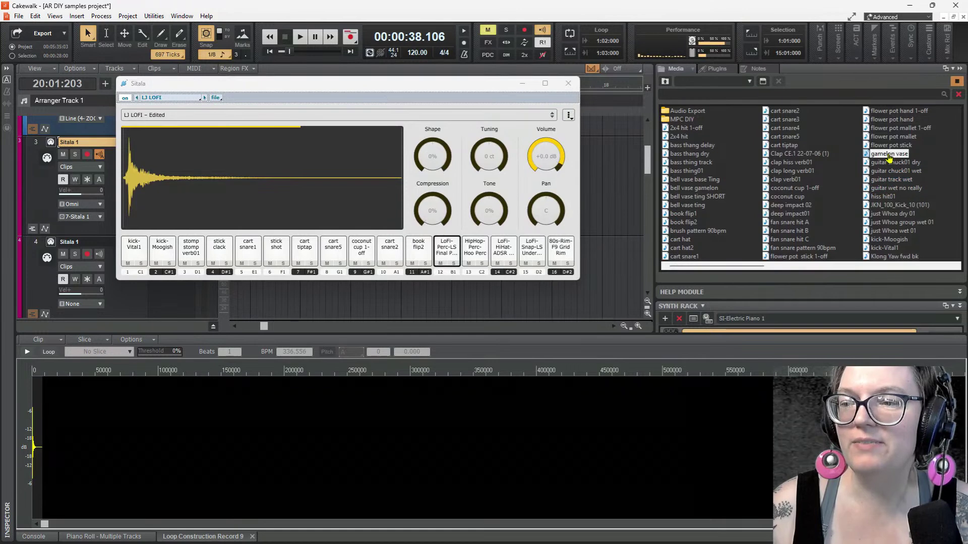
{"action": "left_click", "coordinate": [892, 145]}
{"action": "left_click", "coordinate": [895, 136]}
{"action": "left_click", "coordinate": [897, 129]}
{"action": "scroll", "coordinate": [893, 241], "scroll_direction": "down", "scroll_amount": 2}
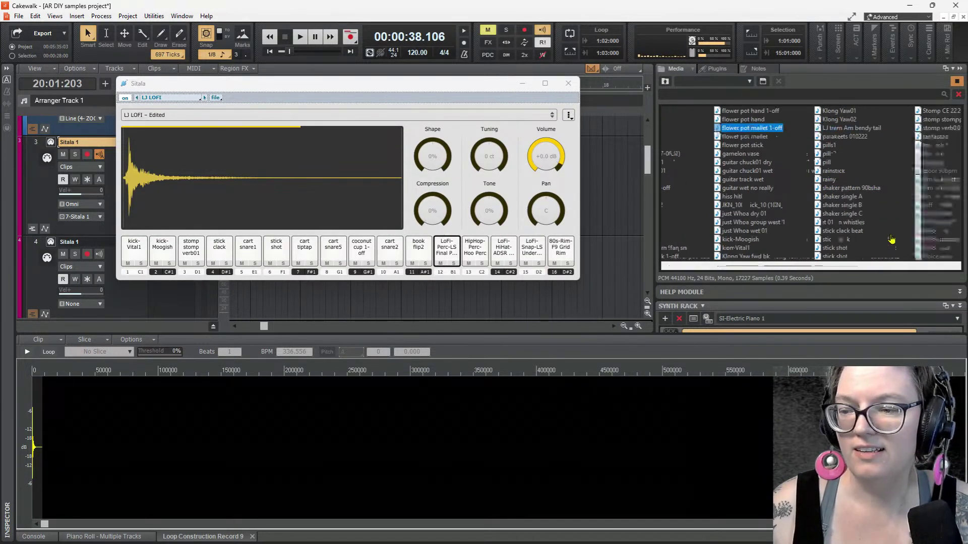
Audition the stick samples, taptaptap and toy kick A, and replace the LoFi percussion sample on pad 12 with taptaptap
{"action": "left_click", "coordinate": [789, 250]}
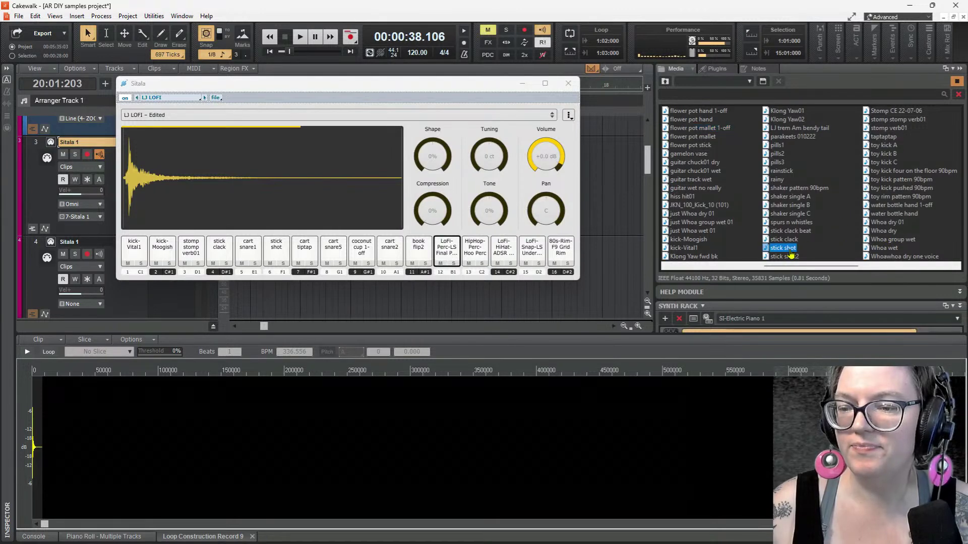
{"action": "left_click", "coordinate": [790, 257]}
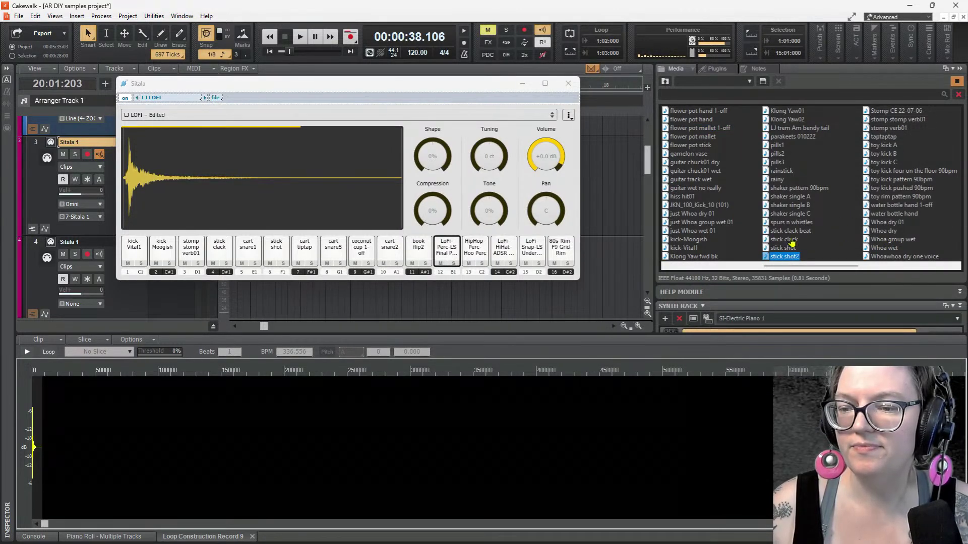
{"action": "left_click", "coordinate": [792, 242]}
{"action": "left_click", "coordinate": [793, 233]}
{"action": "left_click", "coordinate": [794, 241]}
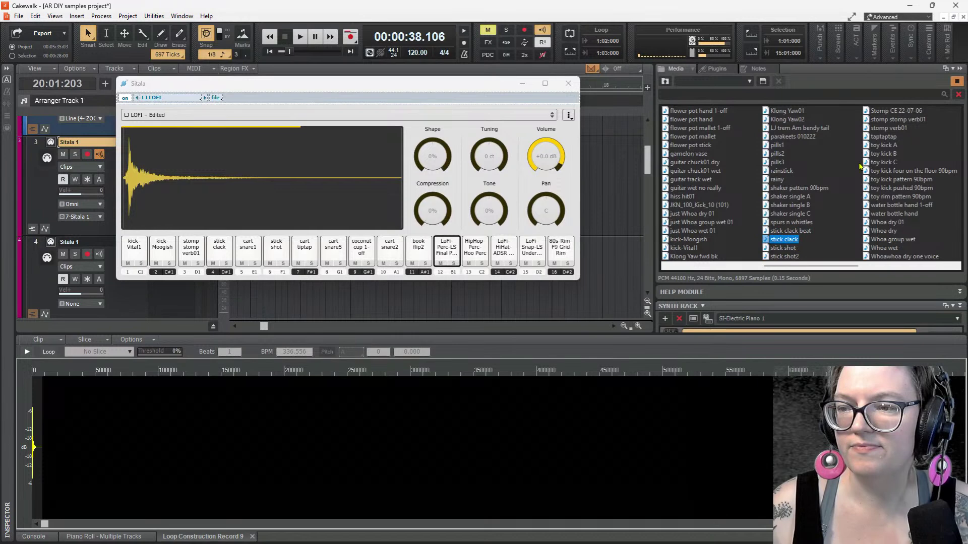
{"action": "left_click", "coordinate": [880, 137]}
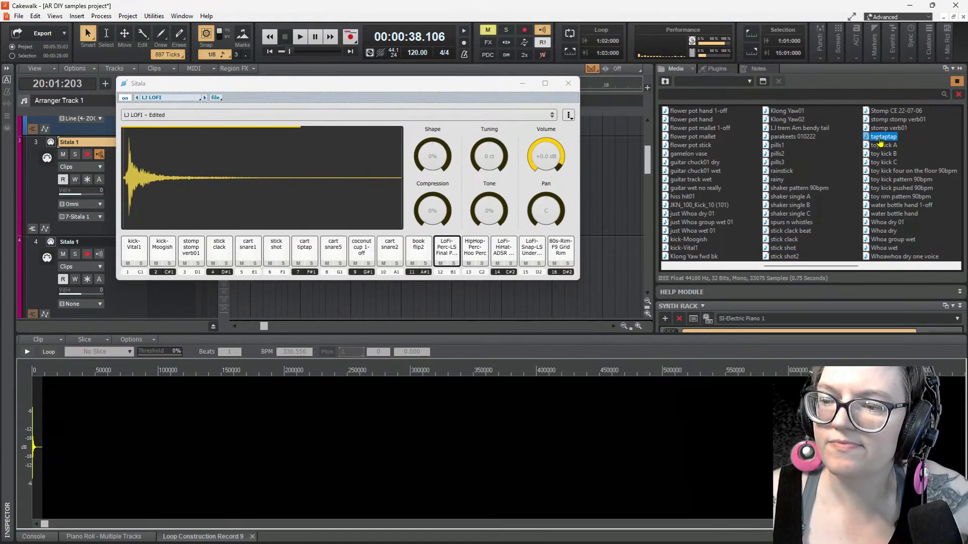
{"action": "left_click", "coordinate": [884, 146]}
{"action": "left_click", "coordinate": [887, 139]}
{"action": "left_click_drag", "start_coordinate": [887, 141], "coordinate": [450, 258]}
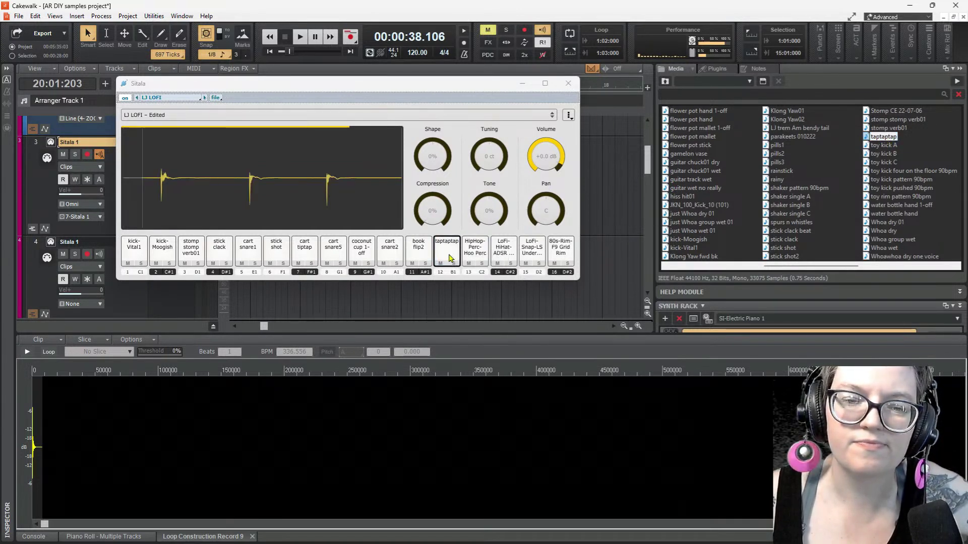
Audition the stick samples, taptaptap and water bottle hand 1-off, and replace the HipHop percussion sample on pad 13 with water bottle hand 1-off
{"action": "left_click", "coordinate": [789, 230]}
{"action": "left_click", "coordinate": [789, 240]}
{"action": "left_click", "coordinate": [791, 257]}
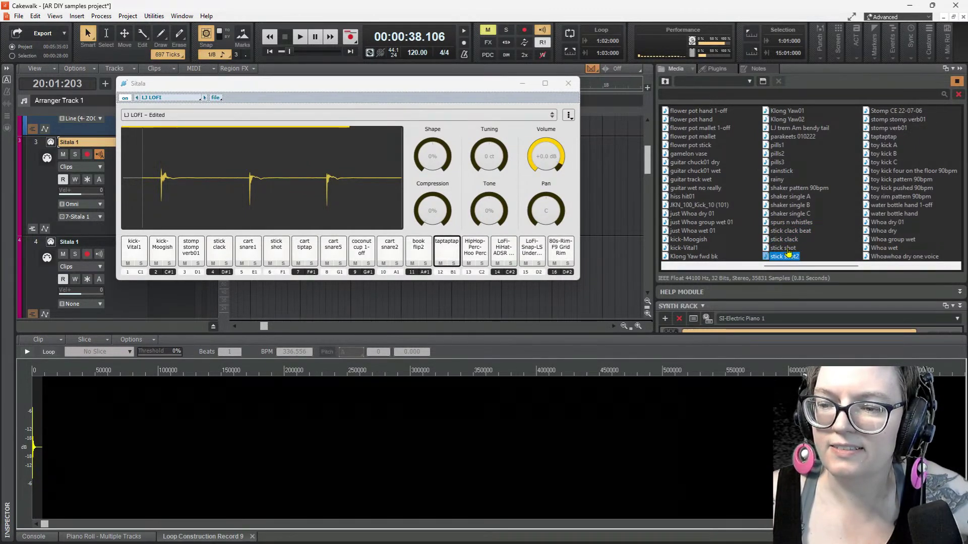
{"action": "left_click", "coordinate": [788, 248]}
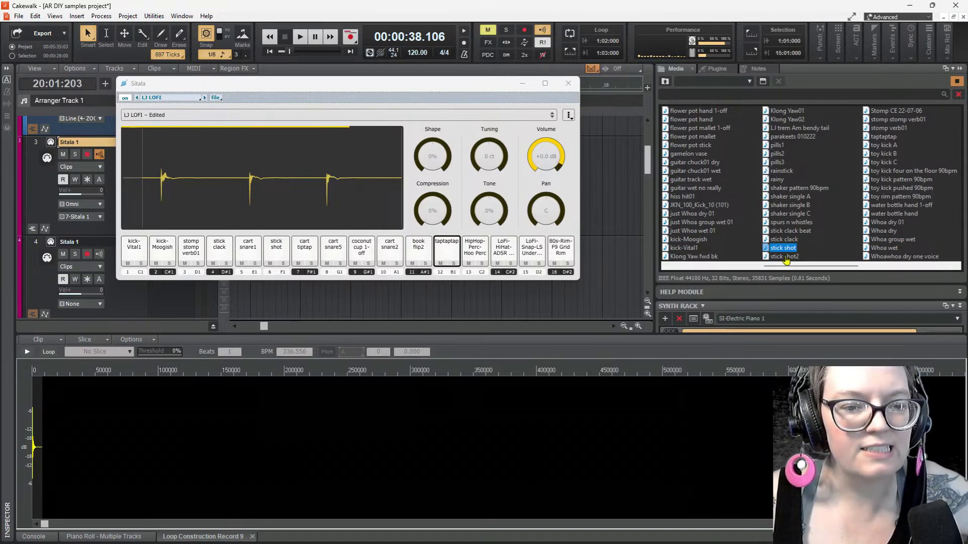
{"action": "left_click", "coordinate": [786, 258]}
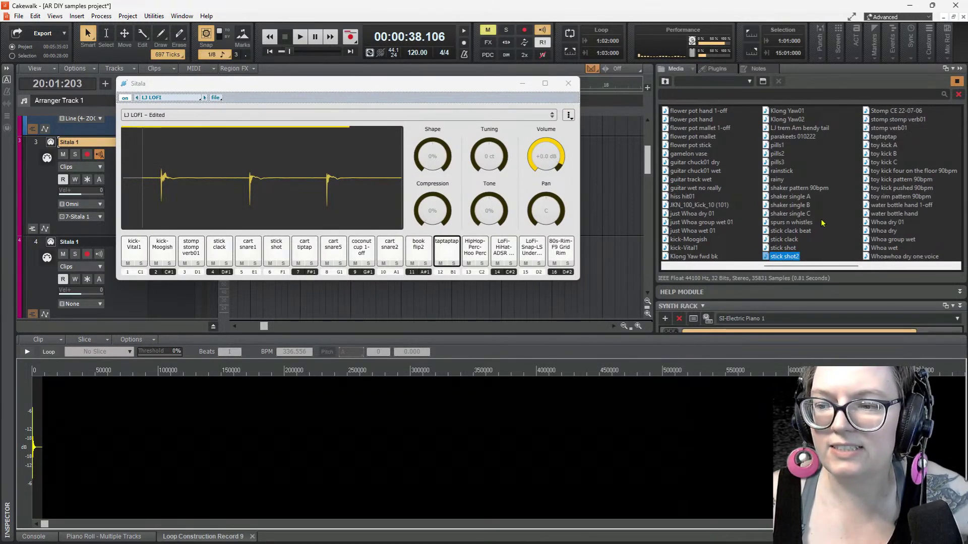
{"action": "scroll", "coordinate": [821, 223], "scroll_direction": "down", "scroll_amount": 1}
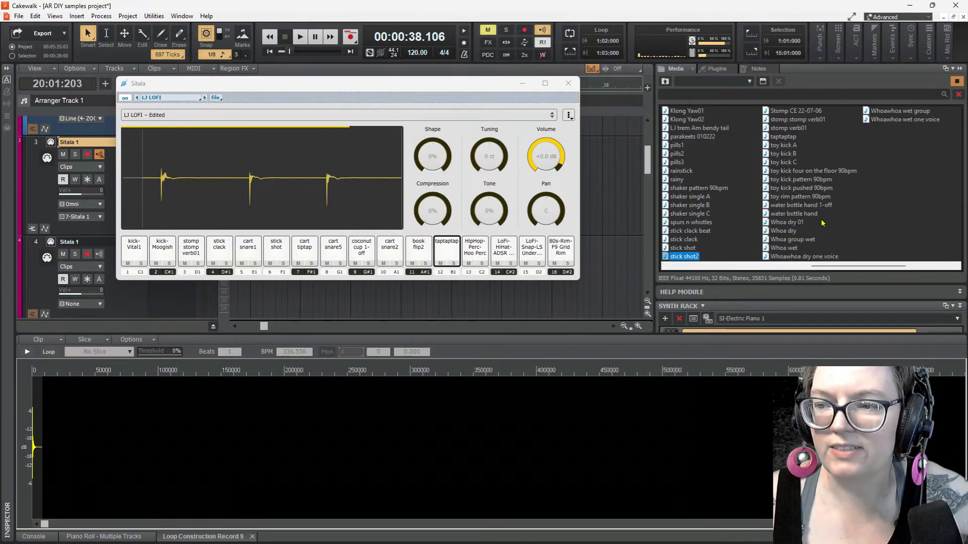
{"action": "left_click", "coordinate": [788, 138]}
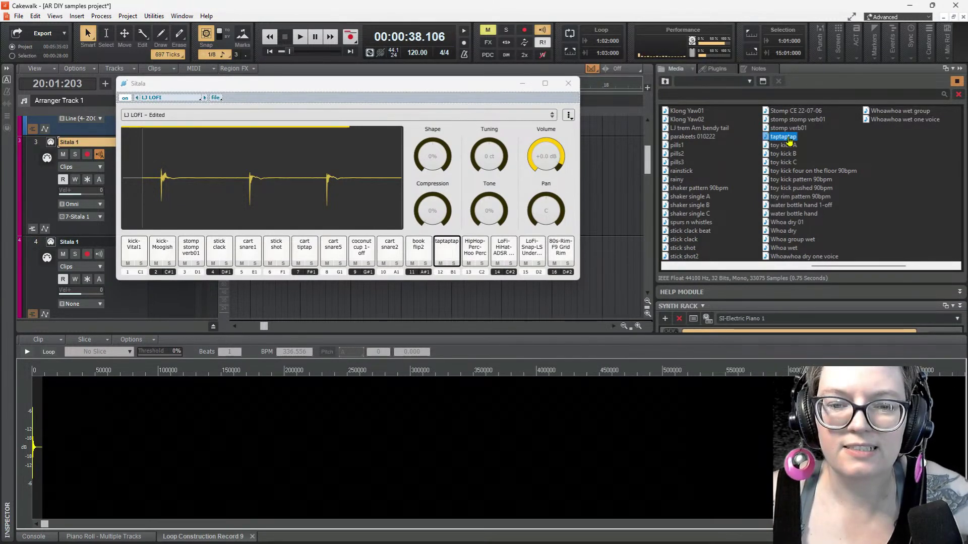
{"action": "left_click", "coordinate": [798, 206]}
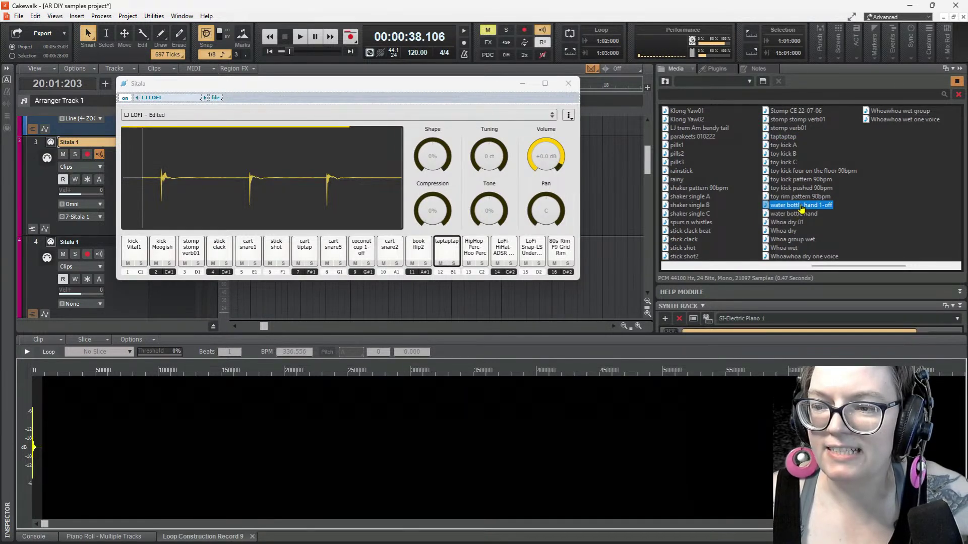
{"action": "left_click_drag", "start_coordinate": [802, 208], "coordinate": [469, 262]}
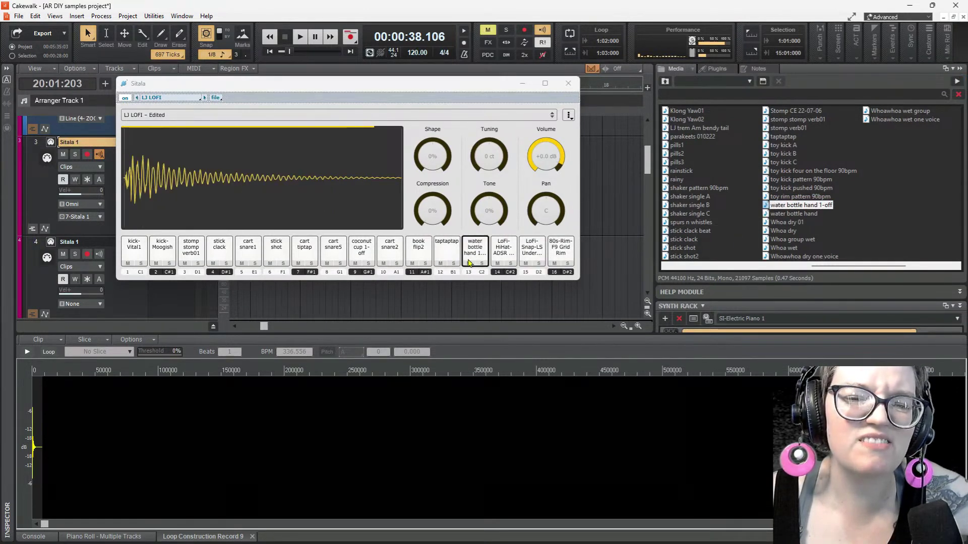
Audition water bottle hand, toy kick C, cart snare5, both book flips, cart hat, 2x4 hit and 2x4 hit 1-off
{"action": "left_click", "coordinate": [794, 216]}
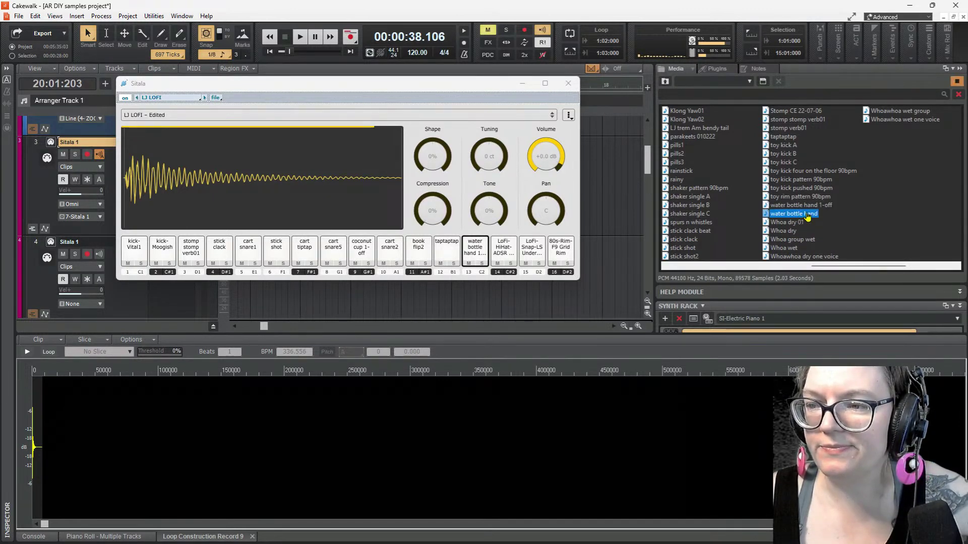
{"action": "left_click", "coordinate": [790, 164]}
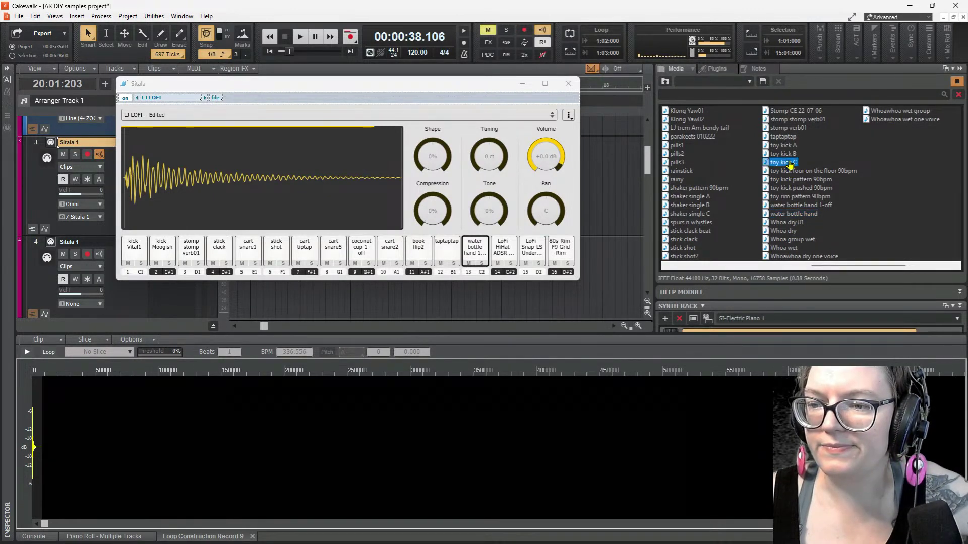
{"action": "scroll", "coordinate": [789, 159], "scroll_direction": "up", "scroll_amount": 2}
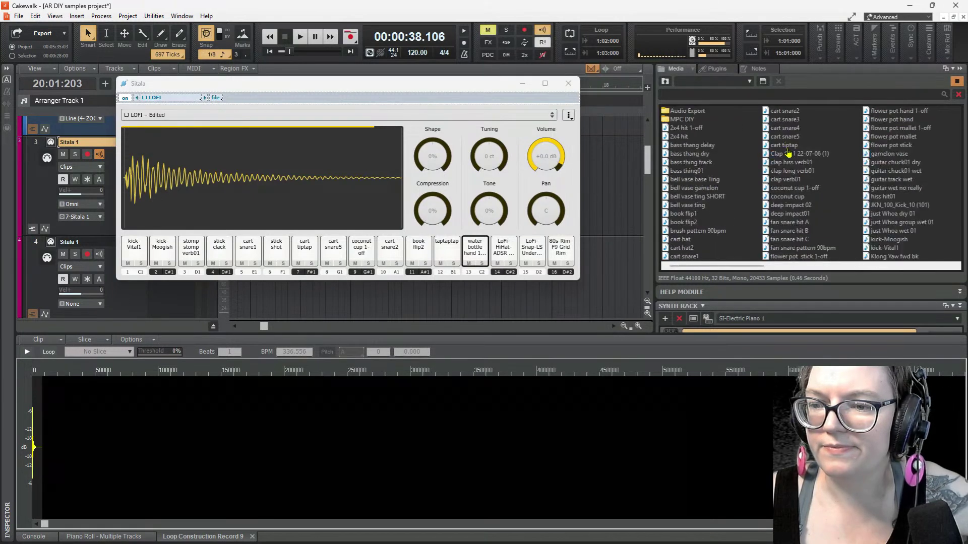
{"action": "left_click", "coordinate": [786, 137]}
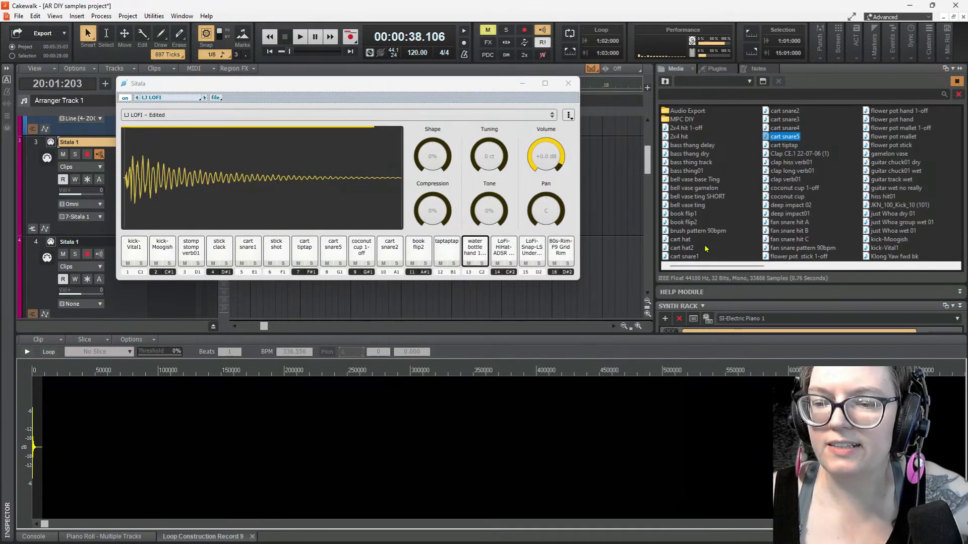
{"action": "left_click", "coordinate": [683, 214]}
{"action": "left_click", "coordinate": [686, 222]}
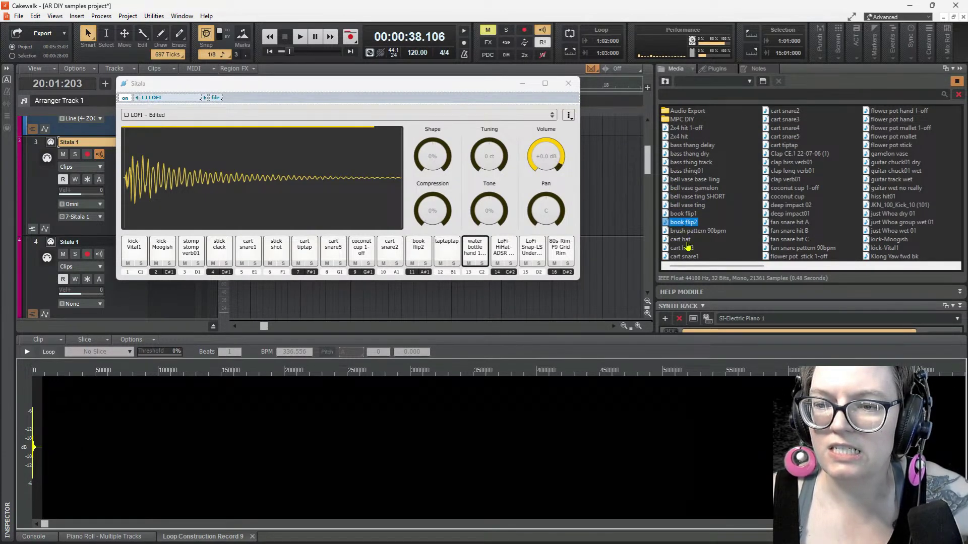
{"action": "left_click", "coordinate": [684, 241]}
{"action": "left_click", "coordinate": [683, 136]}
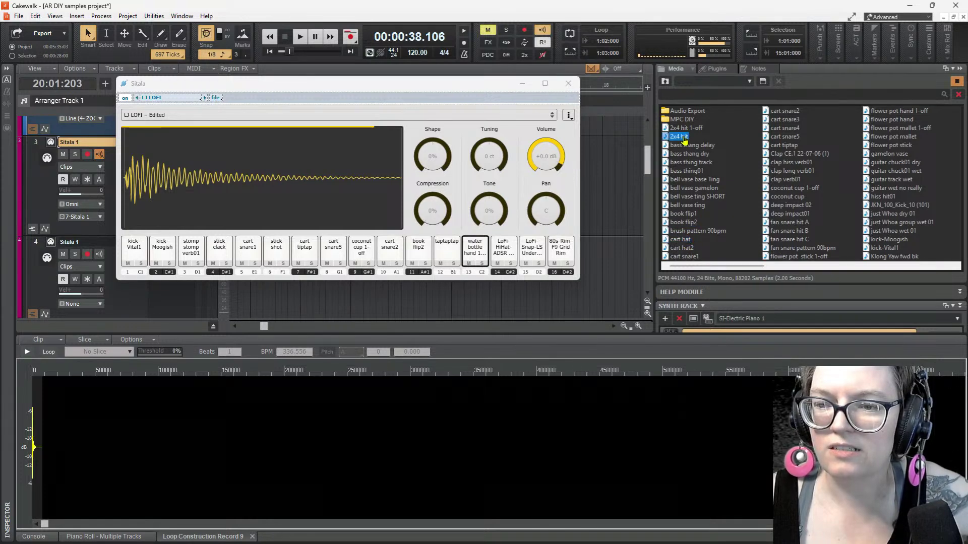
{"action": "left_click", "coordinate": [683, 130]}
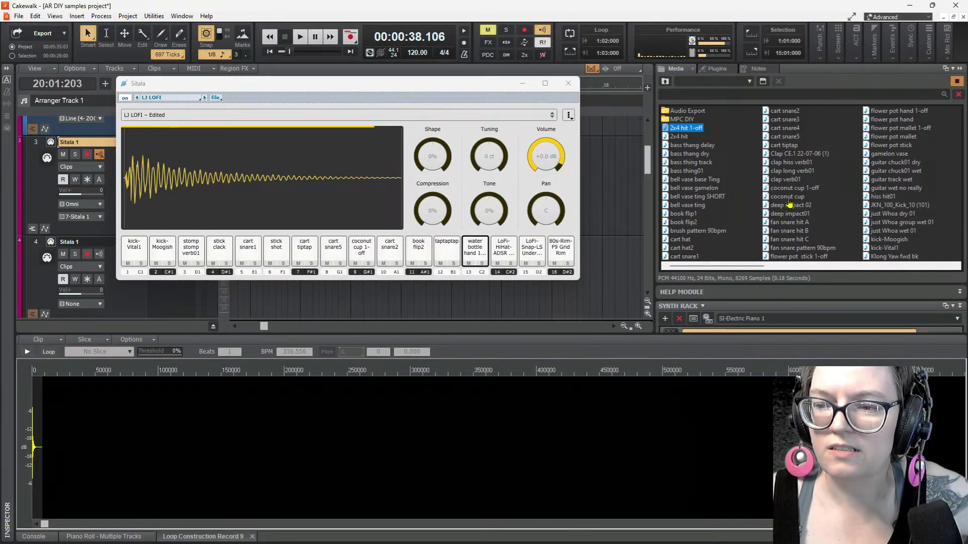
Compare fan snare hit B and fan snare hit C, and replace the LoFi hi-hat on pad 14 with fan snare hit B
{"action": "left_click", "coordinate": [788, 231]}
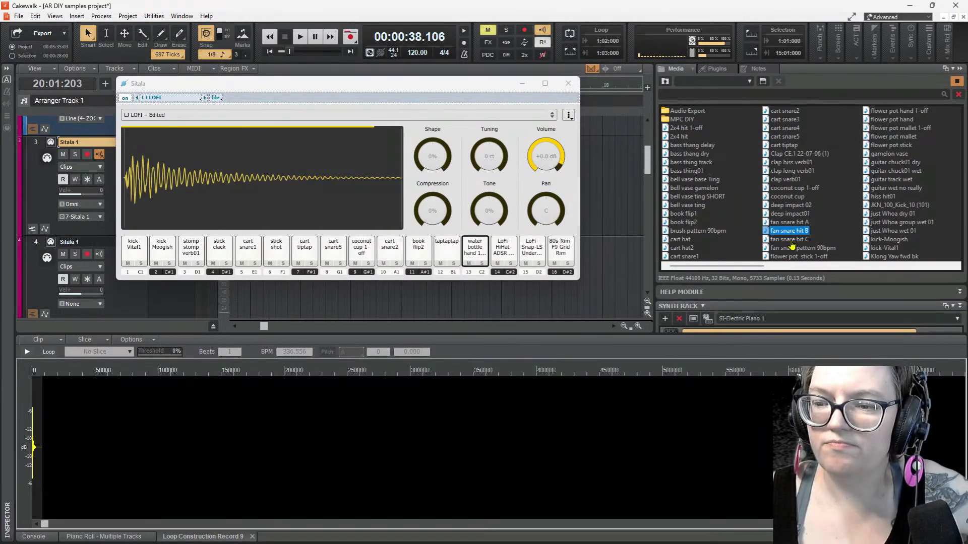
{"action": "left_click", "coordinate": [792, 242]}
{"action": "left_click", "coordinate": [793, 233]}
{"action": "left_click_drag", "start_coordinate": [794, 235], "coordinate": [510, 257]}
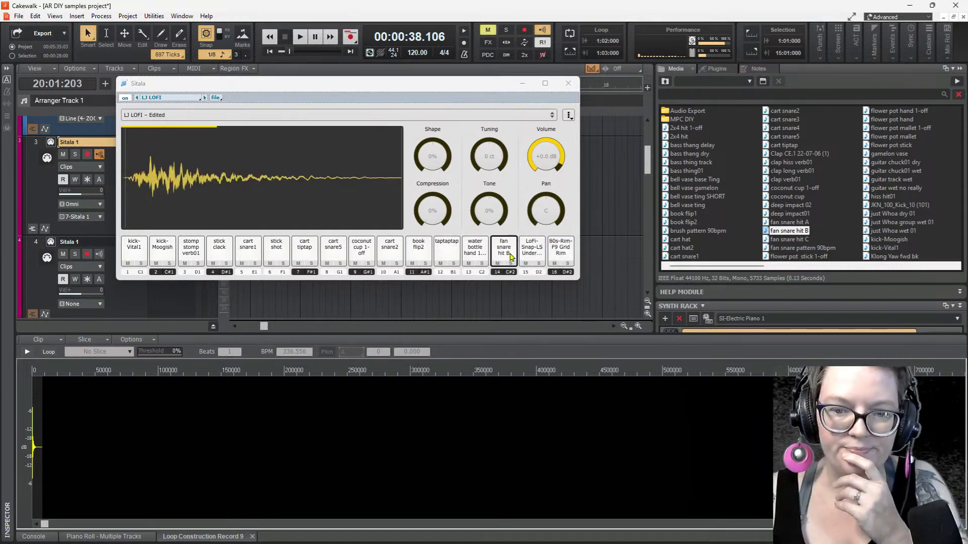
Load fan snare hit C onto pad 15 and, after comparing hits A and B, fan snare hit A onto pad 16
{"action": "left_click_drag", "start_coordinate": [788, 240], "coordinate": [533, 256]}
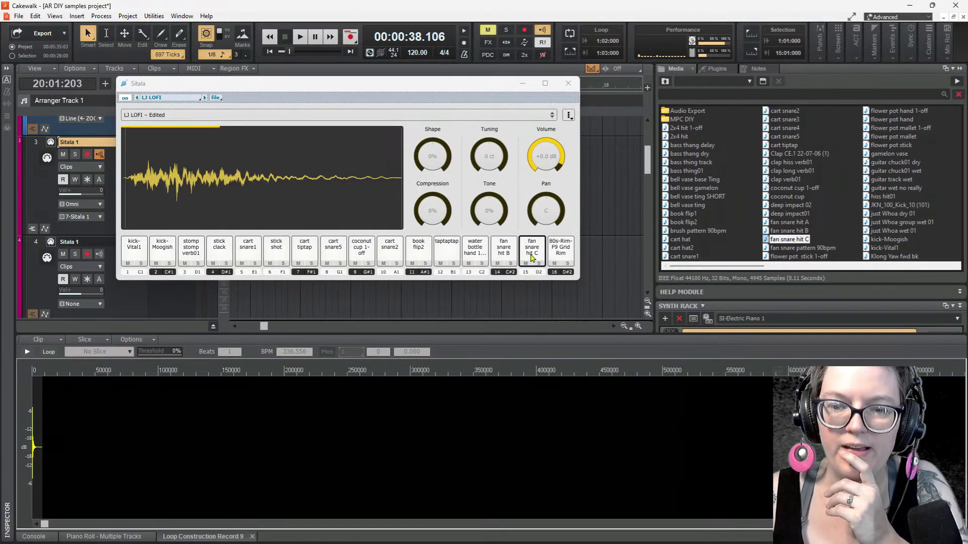
{"action": "left_click", "coordinate": [789, 223]}
{"action": "left_click", "coordinate": [789, 231]}
{"action": "left_click_drag", "start_coordinate": [789, 222], "coordinate": [573, 256]}
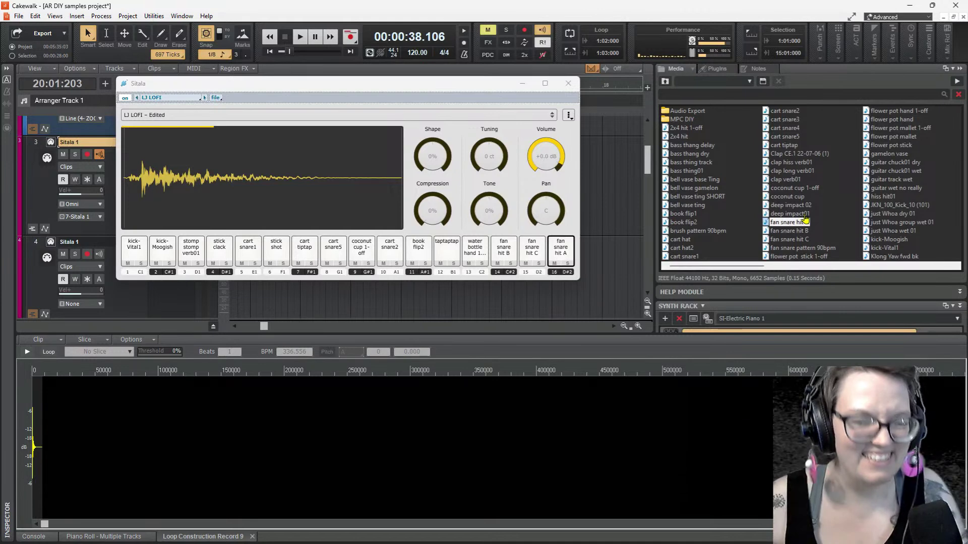
Audition pads 1 to 3 and replace stomp stomp verb01 on pad 3 with hiss hit01
{"action": "left_click", "coordinate": [137, 254]}
{"action": "left_click", "coordinate": [163, 252]}
{"action": "left_click", "coordinate": [198, 253]}
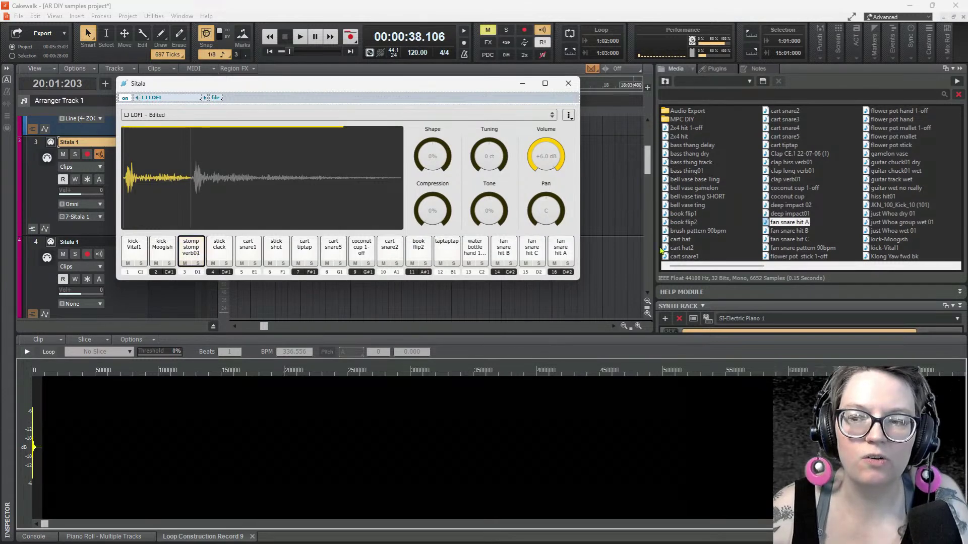
{"action": "left_click", "coordinate": [884, 198]}
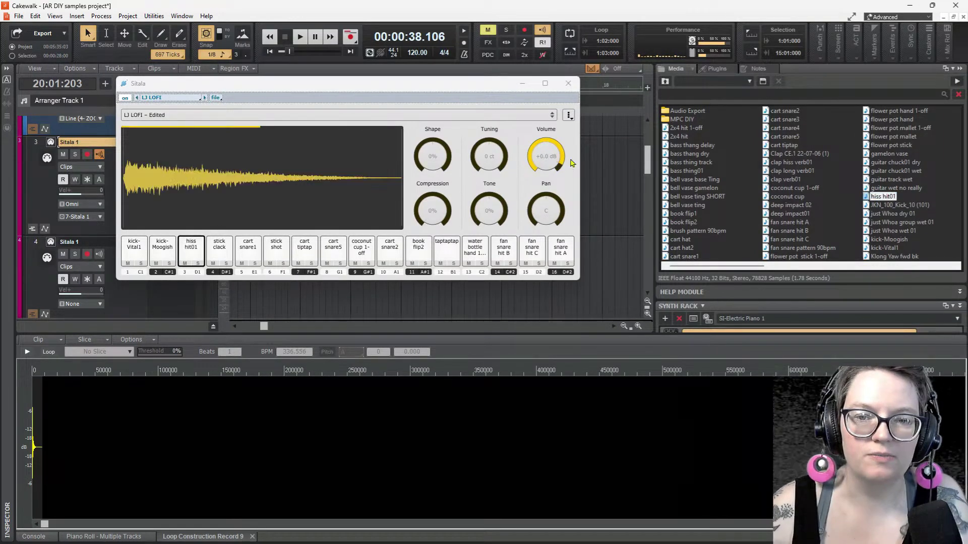
Compare the hiss hit01 pad with pads 1 and 2, and set the hiss hit01 volume to +6.0 dB
{"action": "left_click_drag", "start_coordinate": [560, 155], "coordinate": [563, 187]}
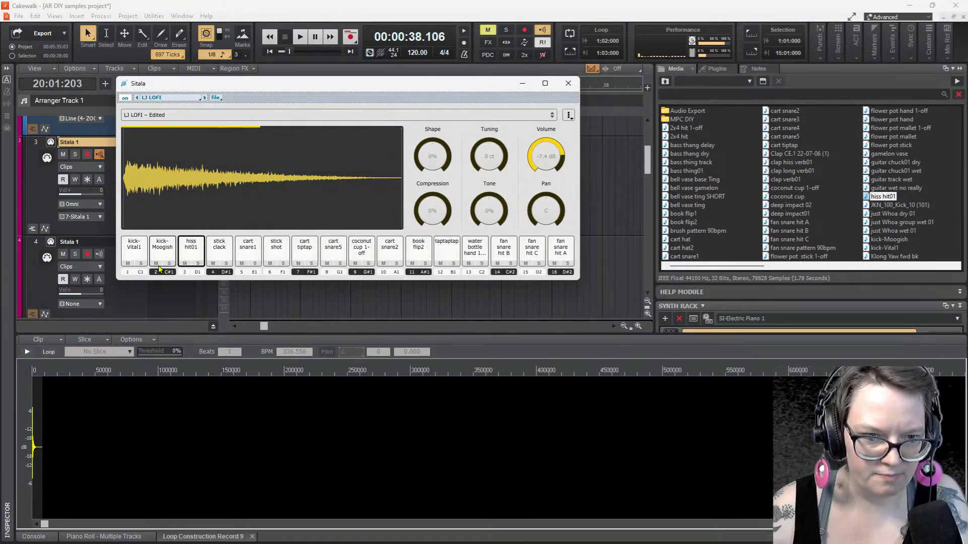
{"action": "left_click", "coordinate": [198, 252]}
{"action": "left_click", "coordinate": [164, 255]}
{"action": "left_click", "coordinate": [134, 253]}
{"action": "left_click", "coordinate": [162, 256]}
{"action": "left_click", "coordinate": [183, 254]}
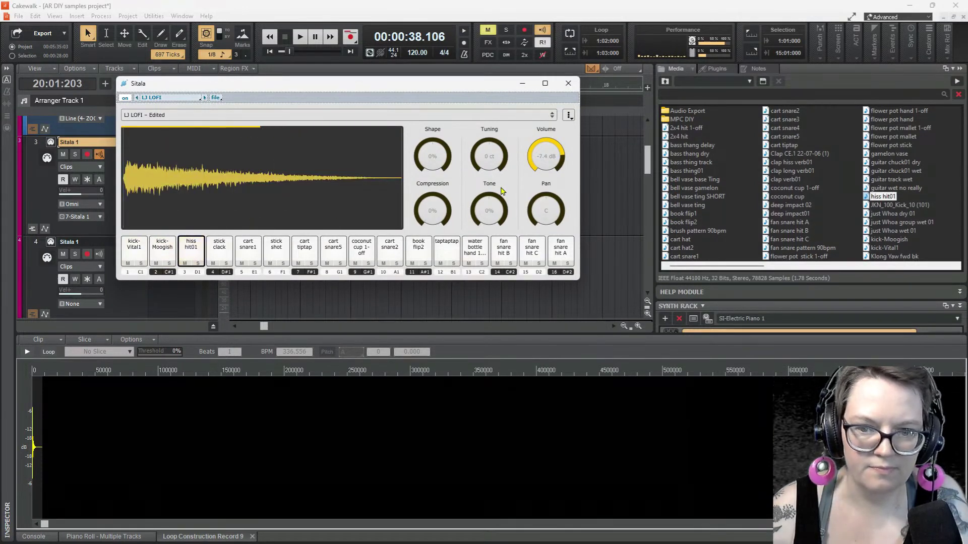
{"action": "left_click_drag", "start_coordinate": [554, 155], "coordinate": [560, 130]}
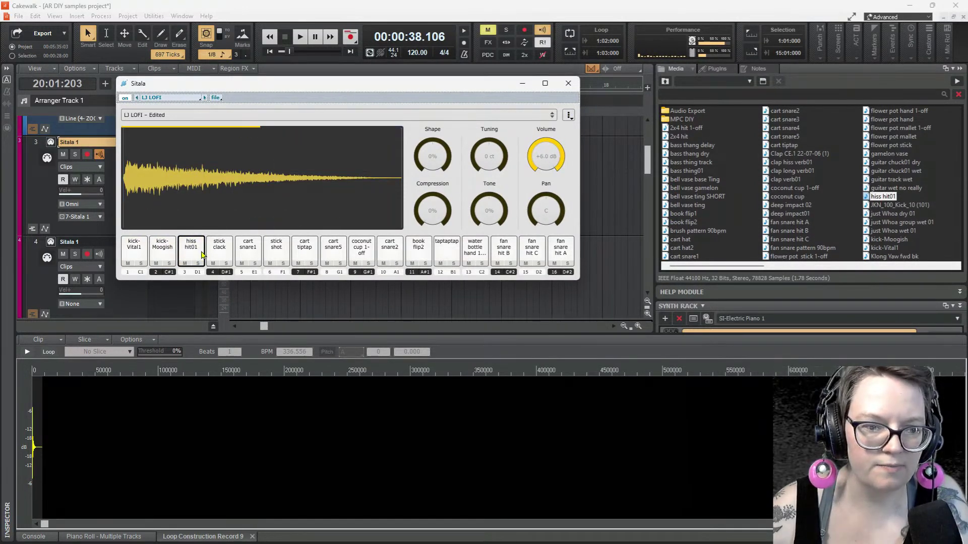
Audition the remaining pads of the kit in order, from stick clack on pad 4 to fan snare hit A on pad 16
{"action": "left_click", "coordinate": [220, 252]}
{"action": "left_click", "coordinate": [248, 252]}
{"action": "left_click", "coordinate": [276, 252]}
{"action": "left_click", "coordinate": [313, 251]}
{"action": "left_click", "coordinate": [334, 250]}
{"action": "left_click", "coordinate": [361, 250]}
{"action": "left_click", "coordinate": [389, 250]}
{"action": "left_click", "coordinate": [418, 250]}
{"action": "left_click", "coordinate": [439, 251]}
{"action": "left_click", "coordinate": [475, 250]}
{"action": "left_click", "coordinate": [502, 251]}
{"action": "left_click", "coordinate": [530, 251]}
{"action": "left_click", "coordinate": [560, 250]}
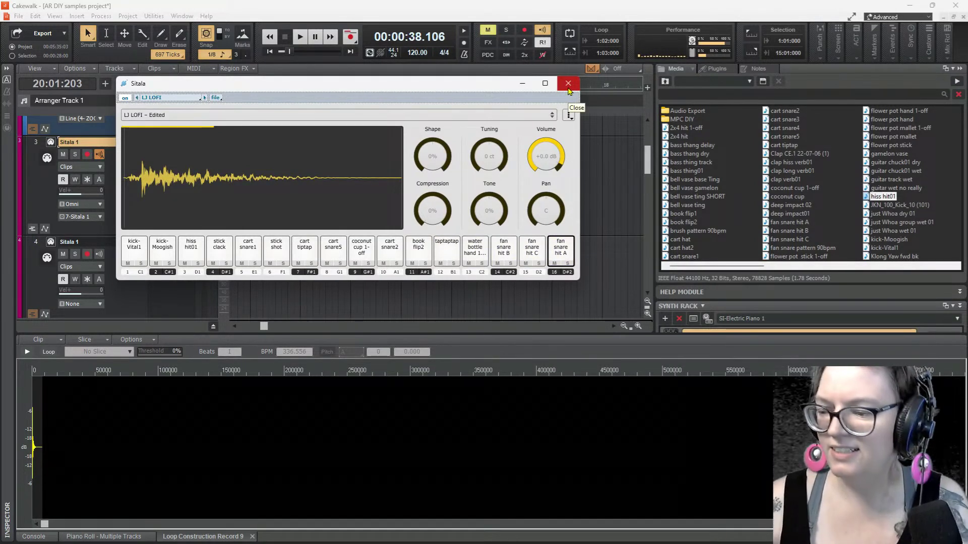
Move the Sitala window clear of the track list and solo the Sitala 1 track (track 3)
{"action": "left_click_drag", "start_coordinate": [458, 90], "coordinate": [613, 90]}
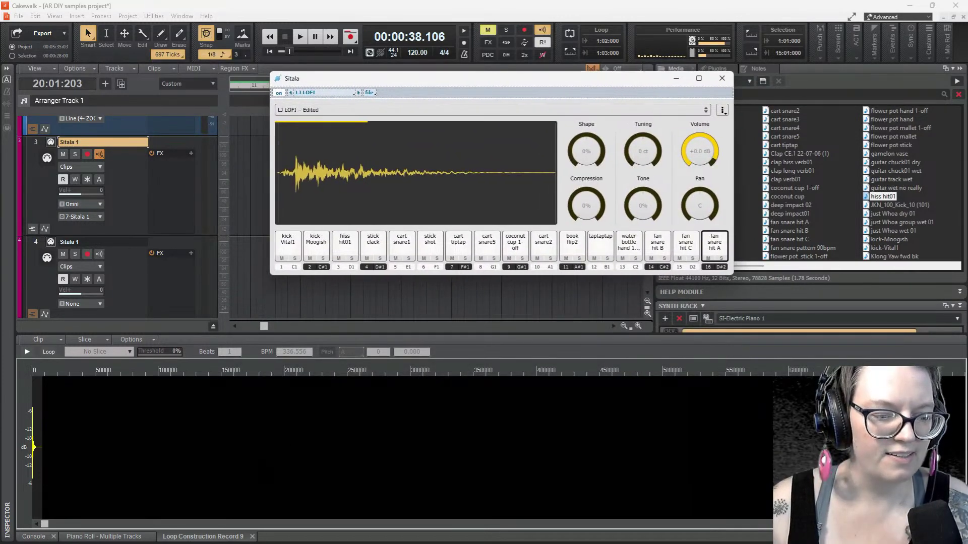
{"action": "left_click", "coordinate": [34, 537]}
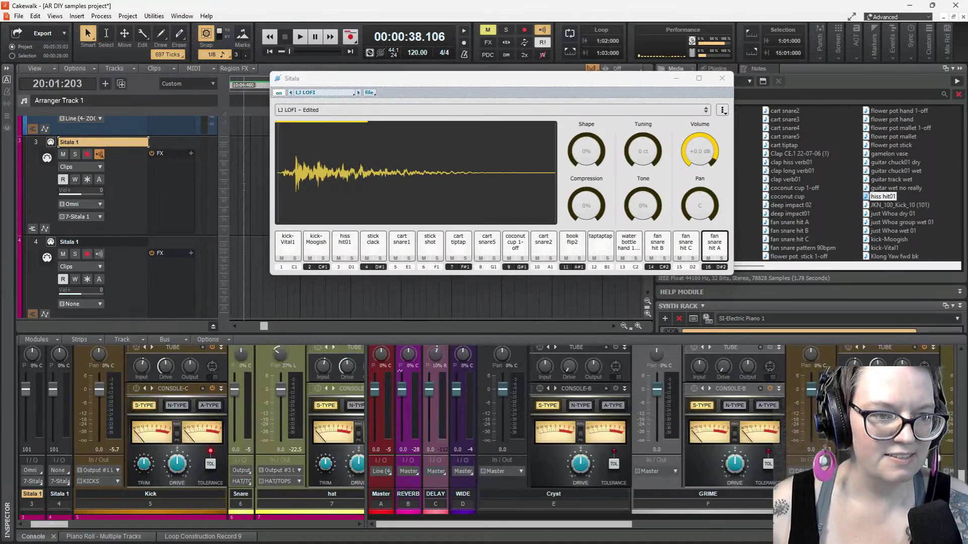
{"action": "left_click_drag", "start_coordinate": [403, 83], "coordinate": [577, 26]}
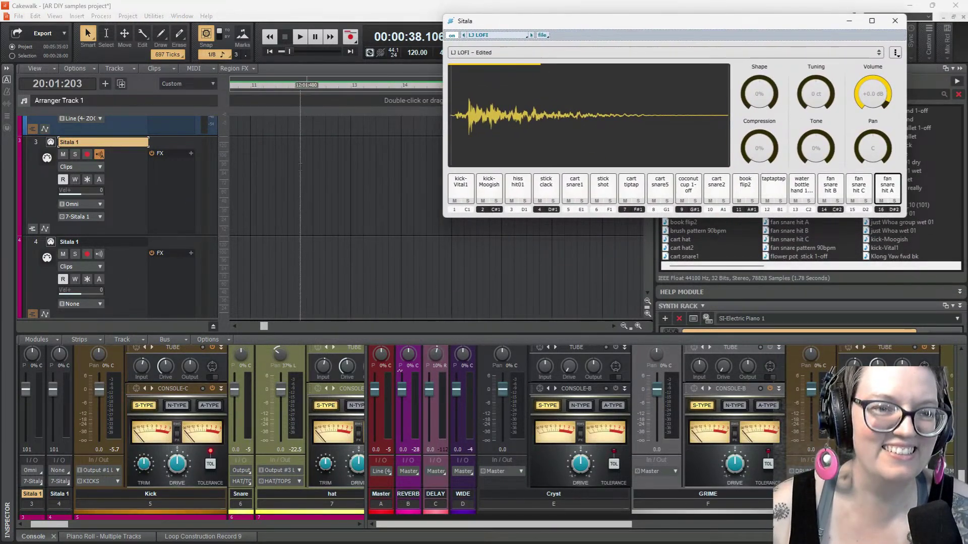
{"action": "left_click", "coordinate": [270, 51]}
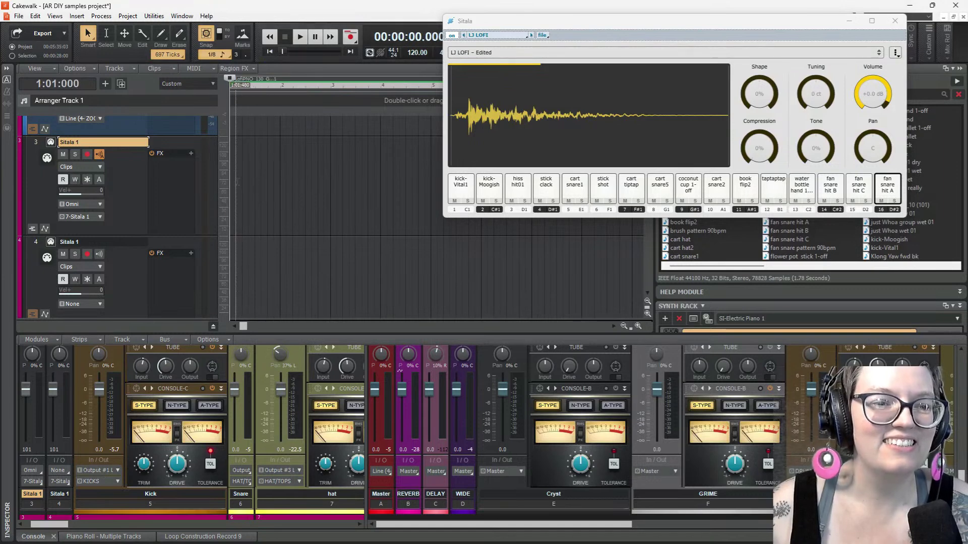
{"action": "left_click", "coordinate": [73, 155]}
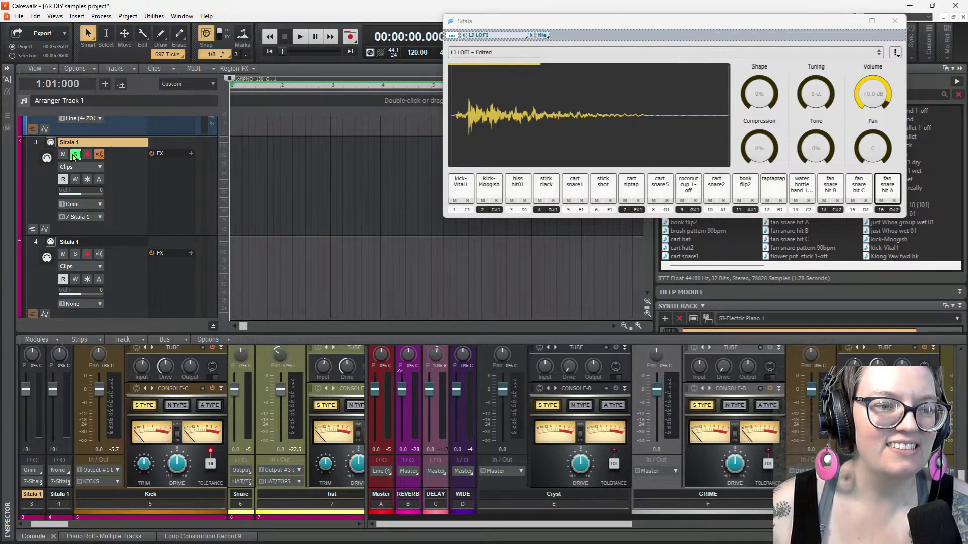
Open the step sequencer for the Sitala 1 track at measure 2 and enlarge it to show all rows
{"action": "double_click", "coordinate": [283, 198]}
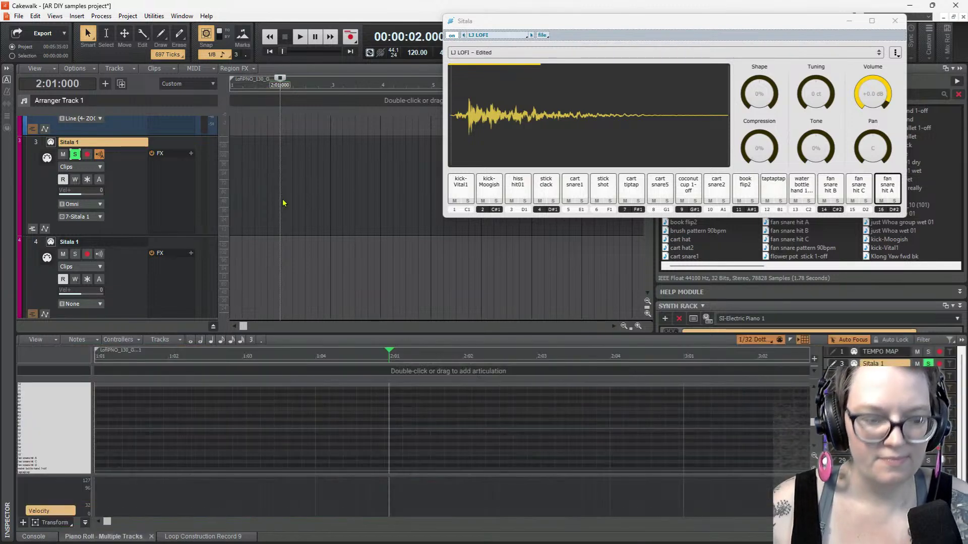
{"action": "key", "text": "alt+4"}
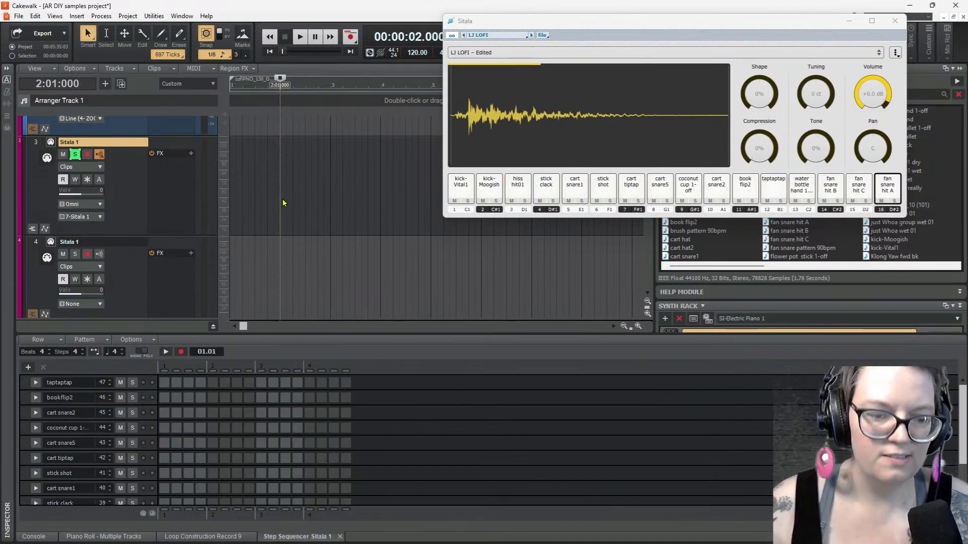
{"action": "left_click_drag", "start_coordinate": [346, 333], "coordinate": [345, 158]}
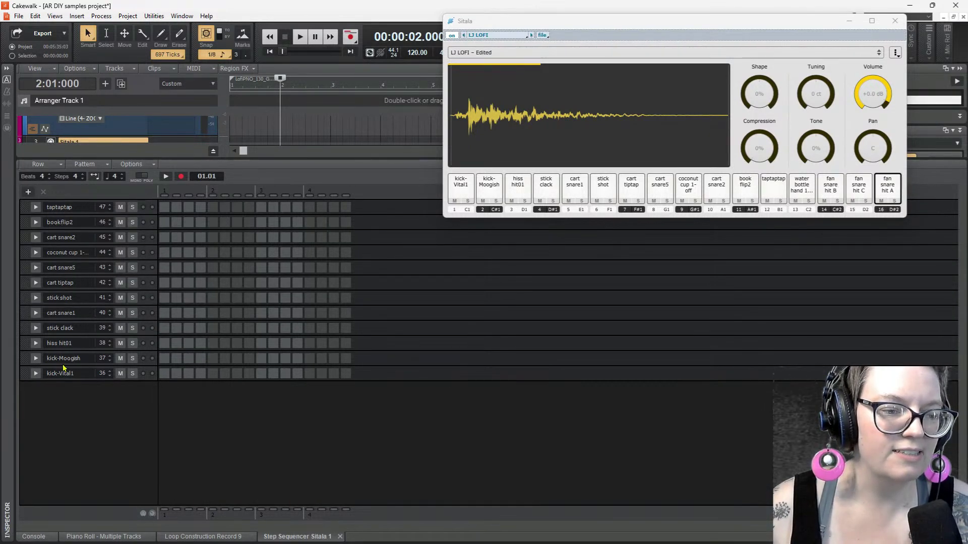
Add four rows above taptaptap in the step sequencer for water bottle hand and fan snare hits B, C and A
{"action": "left_click", "coordinate": [69, 208]}
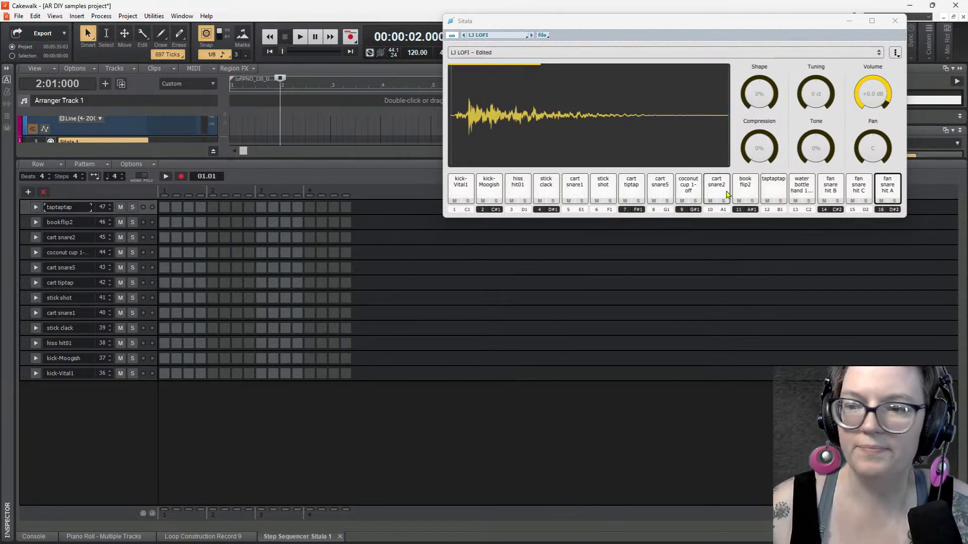
{"action": "left_click", "coordinate": [29, 192]}
{"action": "left_click", "coordinate": [28, 192]}
{"action": "left_click", "coordinate": [28, 192]}
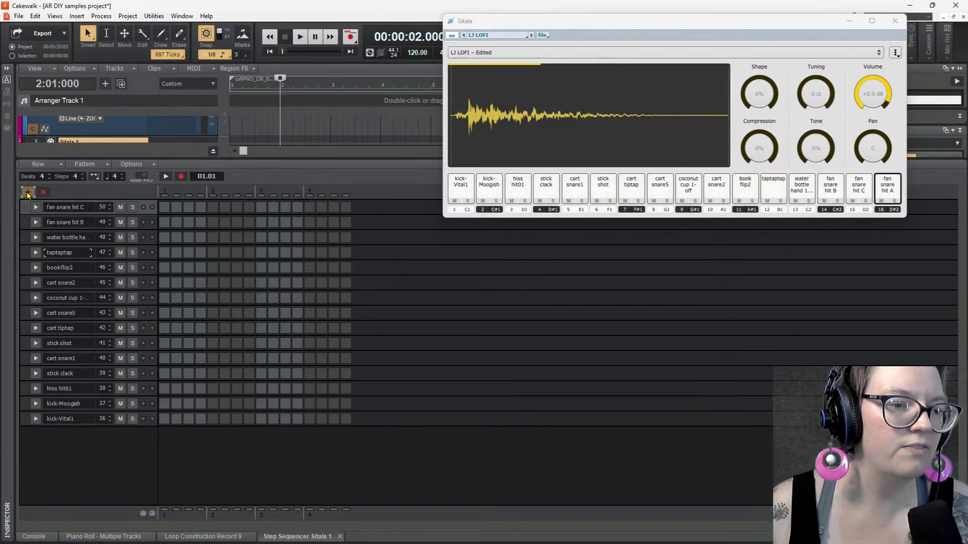
{"action": "left_click", "coordinate": [28, 192]}
Audition the step sequencer rows from fan snare hit C down to kick-Moogish
{"action": "left_click", "coordinate": [72, 223]}
{"action": "left_click", "coordinate": [70, 238]}
{"action": "left_click", "coordinate": [70, 254]}
{"action": "left_click", "coordinate": [71, 269]}
{"action": "left_click", "coordinate": [71, 284]}
{"action": "left_click", "coordinate": [70, 298]}
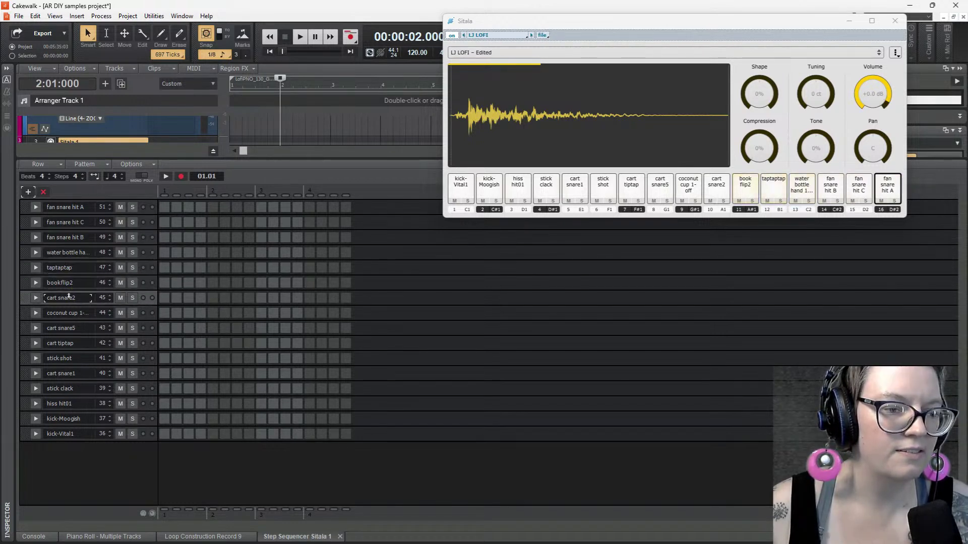
{"action": "left_click", "coordinate": [68, 311]}
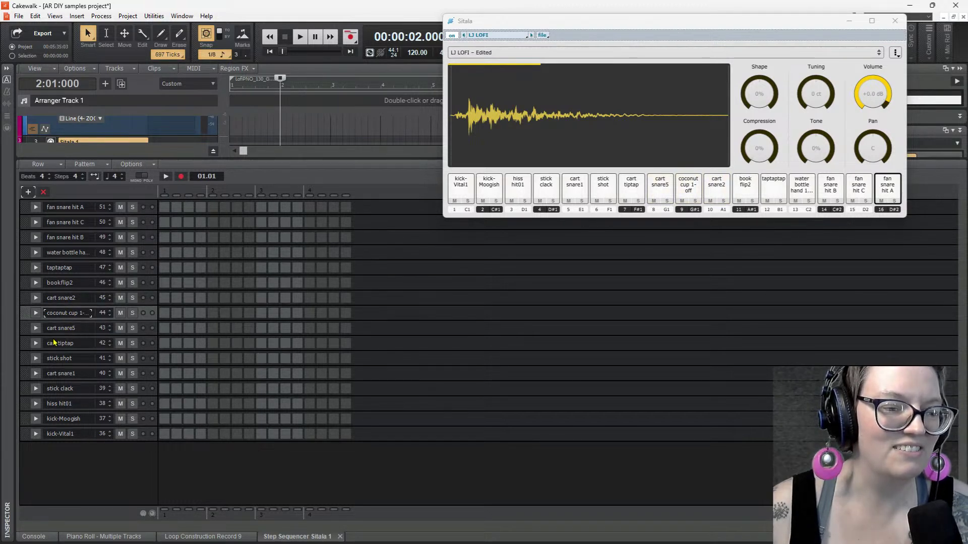
{"action": "left_click", "coordinate": [58, 330]}
{"action": "left_click", "coordinate": [62, 344]}
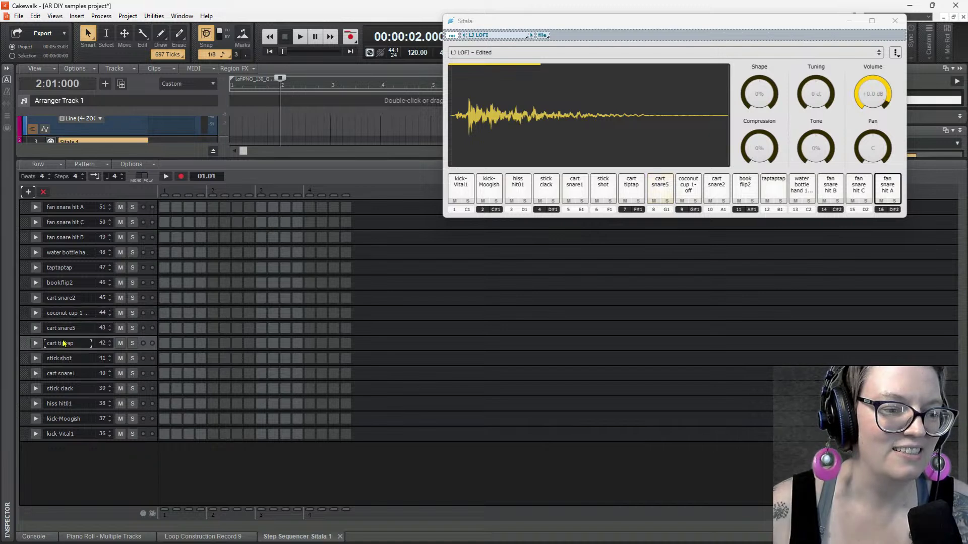
{"action": "left_click", "coordinate": [64, 359]}
{"action": "left_click", "coordinate": [62, 346]}
{"action": "left_click", "coordinate": [65, 377]}
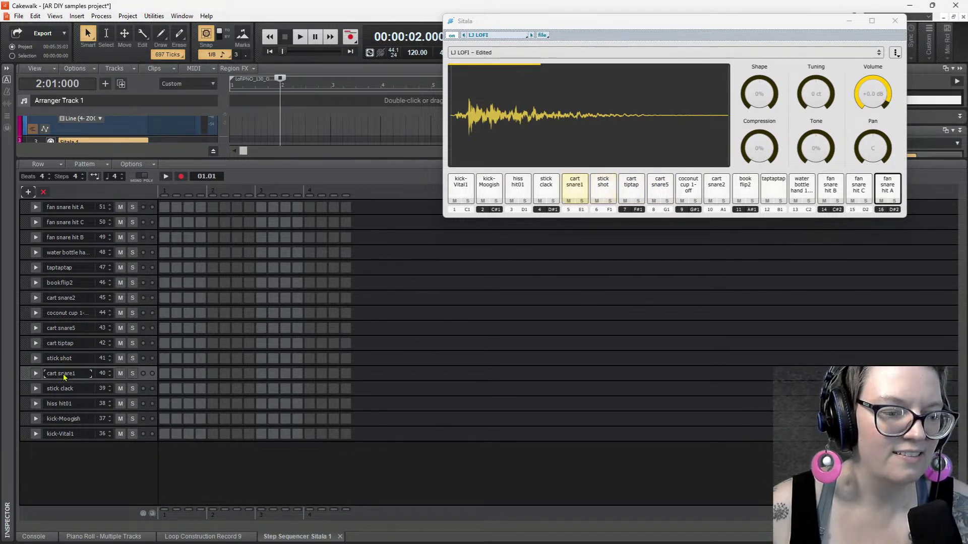
{"action": "left_click", "coordinate": [64, 390]}
{"action": "left_click", "coordinate": [65, 408]}
{"action": "left_click", "coordinate": [63, 421]}
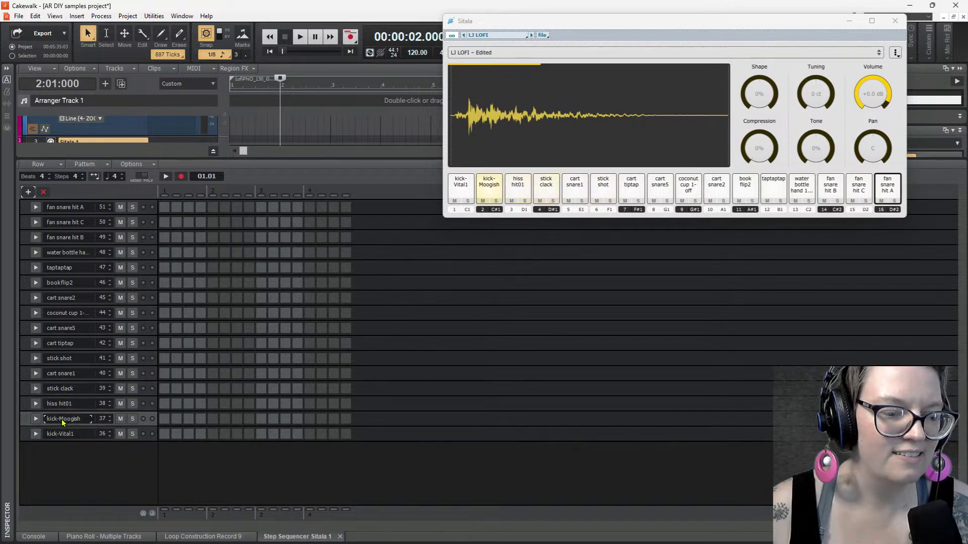
Place kick-Vital1 on the first step of beat 1, and audition the coconut cup 1-off, cart snare5, cart tiptap and cart snare2 rows
{"action": "left_click", "coordinate": [63, 434]}
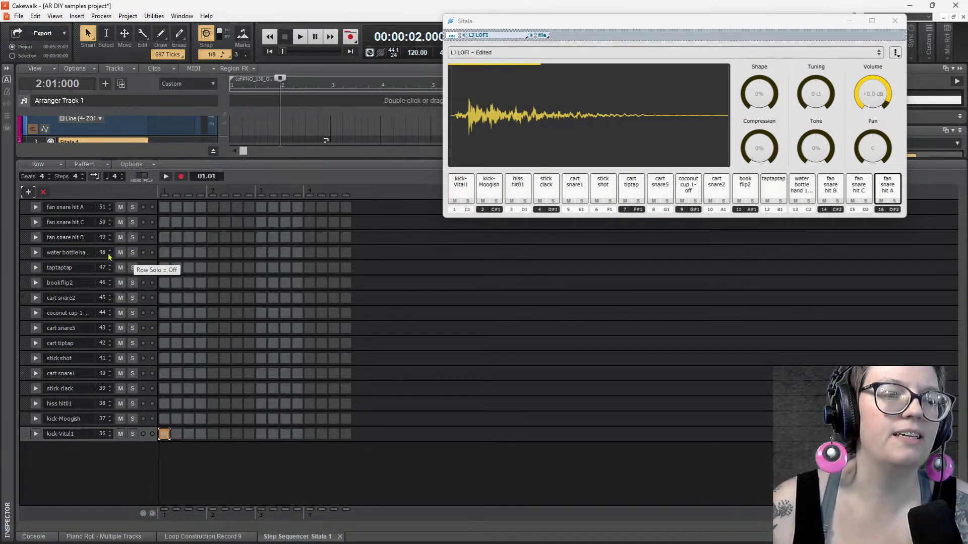
{"action": "left_click", "coordinate": [65, 314]}
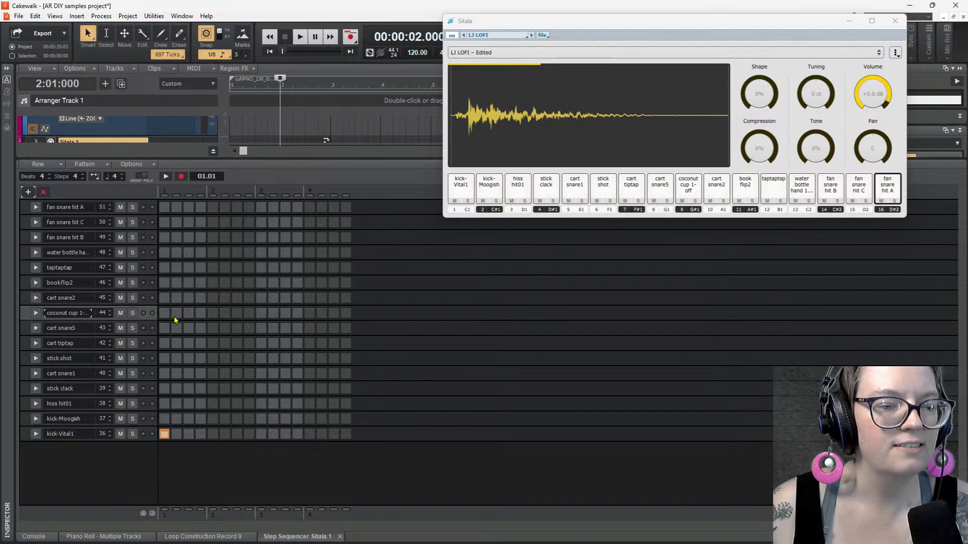
{"action": "left_click", "coordinate": [60, 330]}
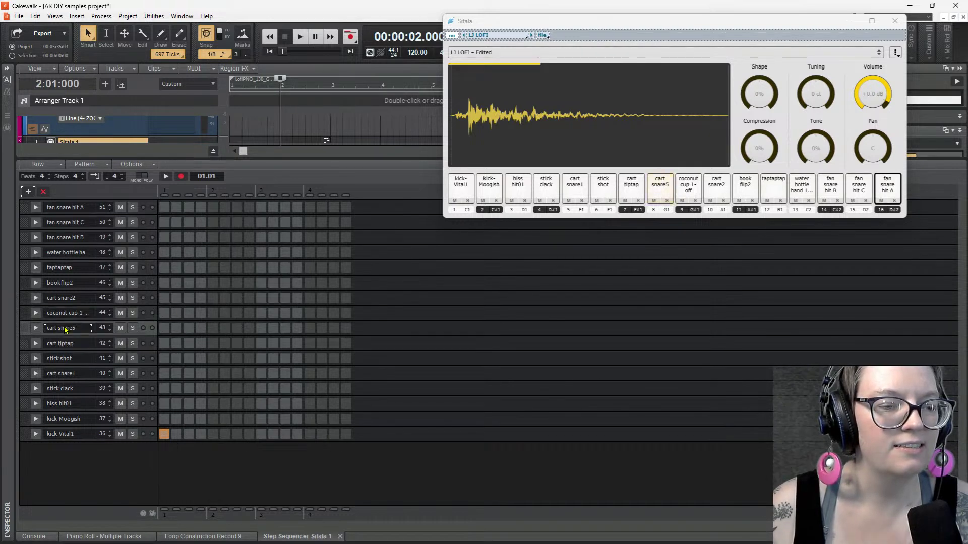
{"action": "left_click", "coordinate": [67, 342]}
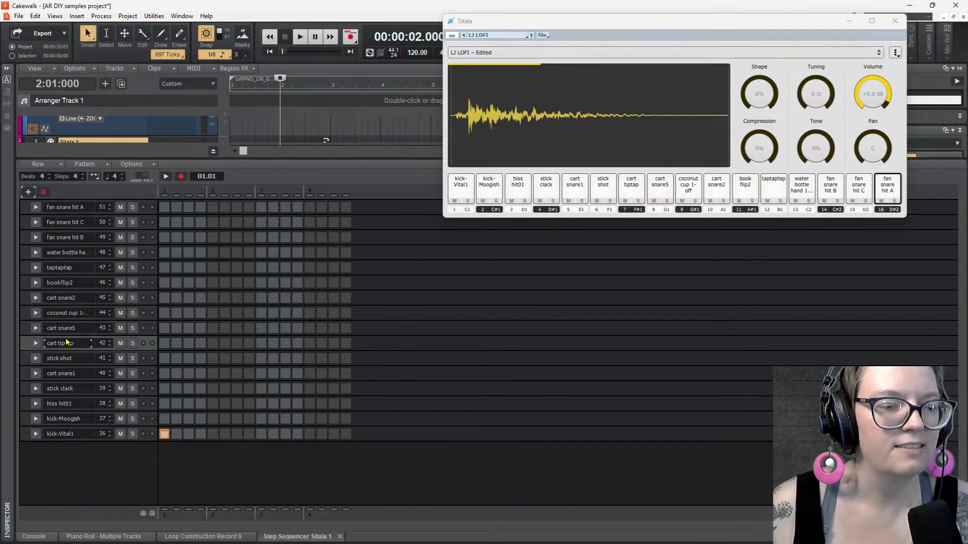
{"action": "left_click", "coordinate": [68, 299]}
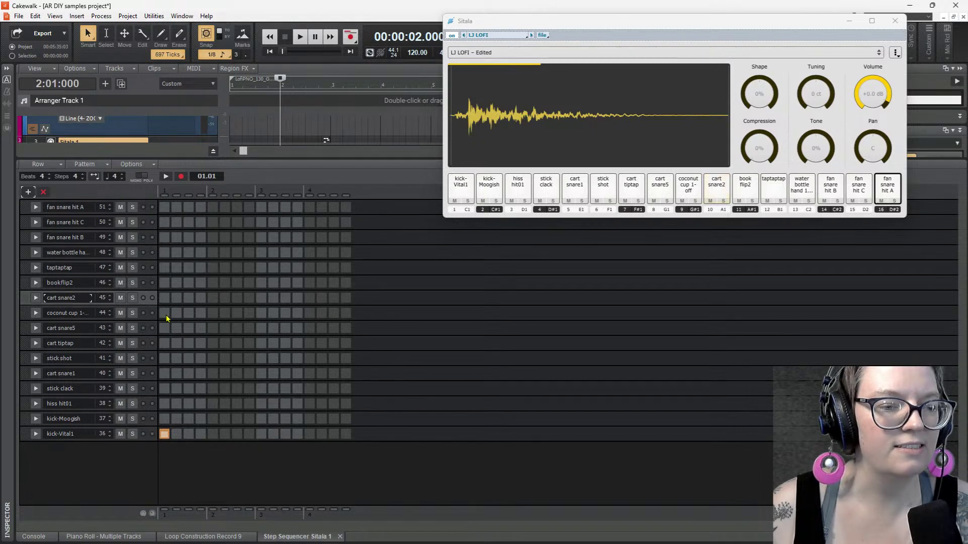
Try a cart snare2 hit on the first step of beat 2 and play the pattern
{"action": "left_click", "coordinate": [213, 297]}
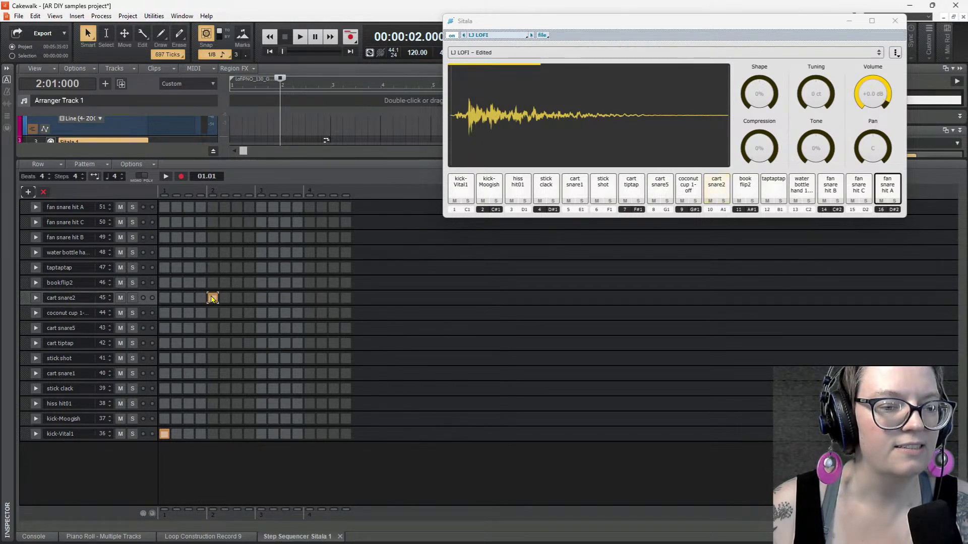
{"action": "key", "text": "space"}
{"action": "key", "text": "space"}
{"action": "left_click", "coordinate": [213, 298]}
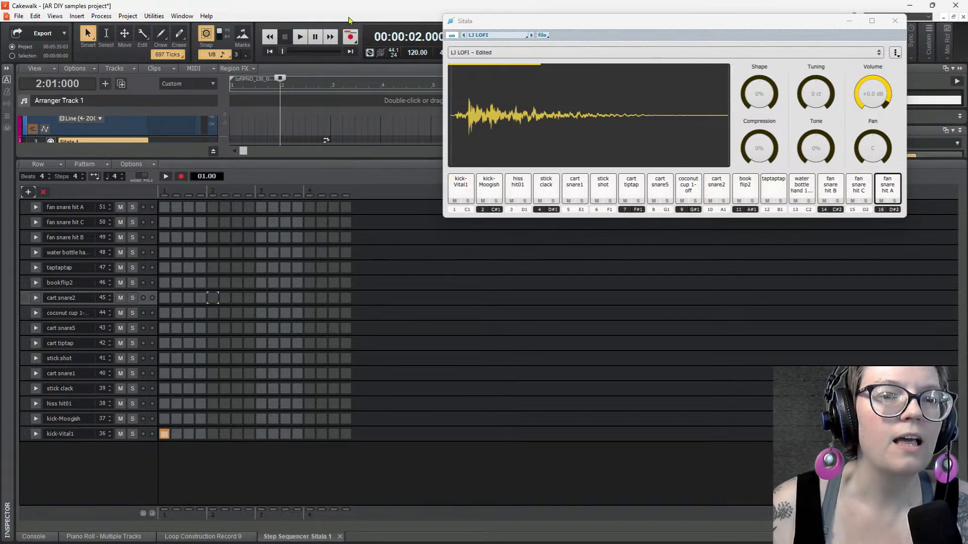
Set the project tempo to 90 BPM
{"action": "double_click", "coordinate": [422, 52]}
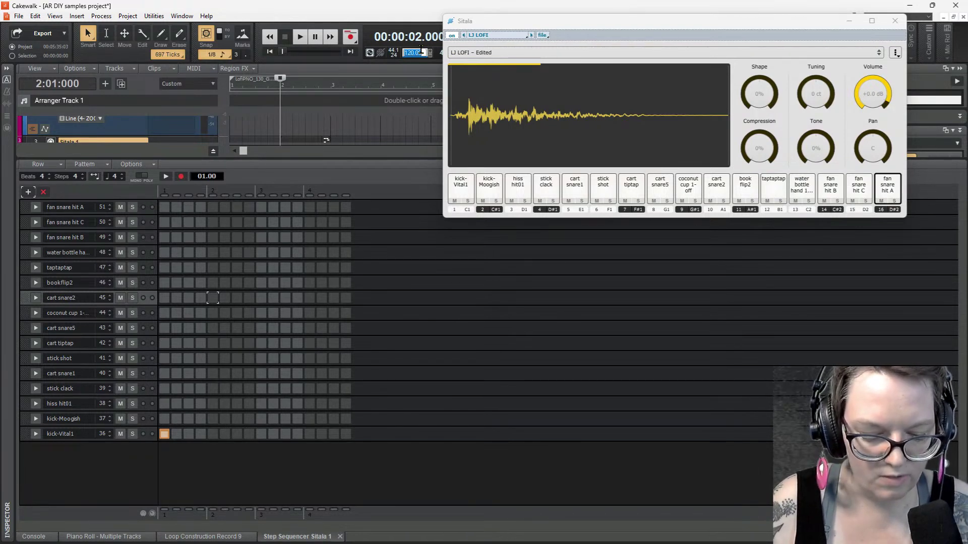
{"action": "type", "text": "90"}
{"action": "key", "text": "Return"}
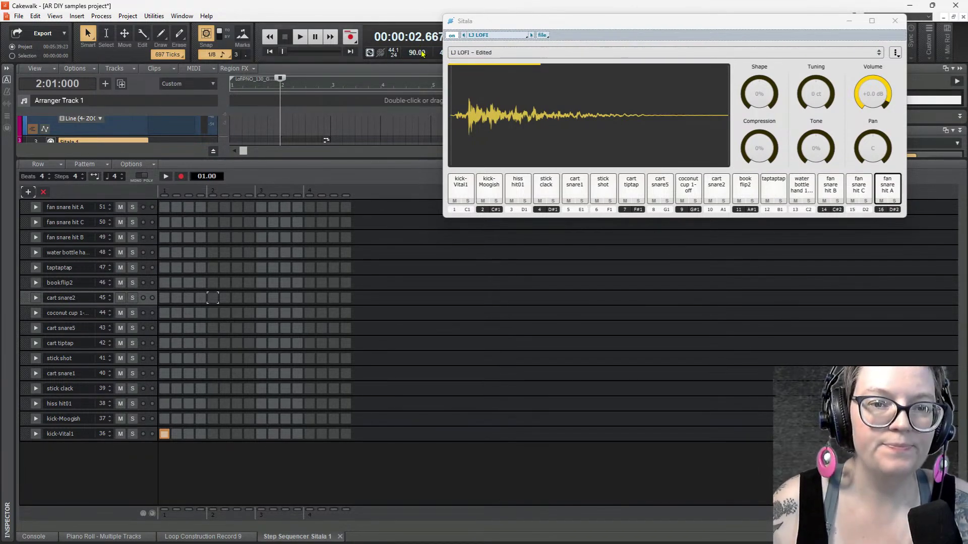
Place cart snare2 on the first step of beat 2 and coconut cup 1-off on the second step of beat 1, and play the pattern
{"action": "left_click", "coordinate": [213, 298]}
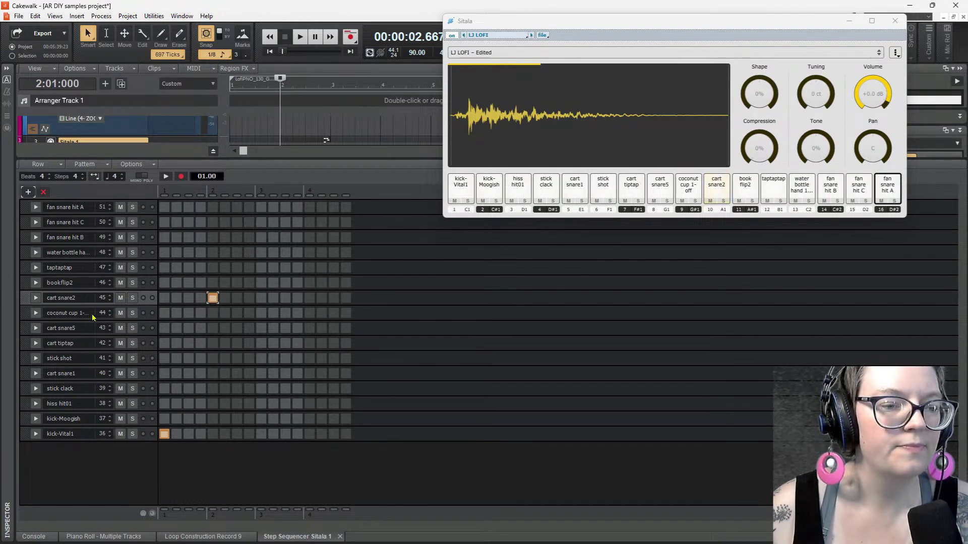
{"action": "left_click", "coordinate": [176, 313]}
{"action": "key", "text": "space"}
{"action": "key", "text": "space"}
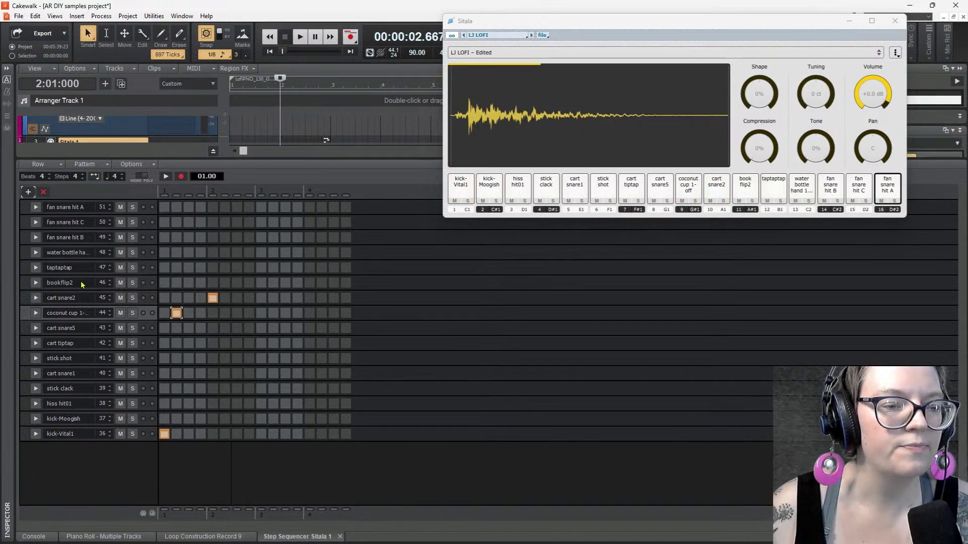
Place bookflip2 on the third step of beat 3 and kick-Vital1 on the first step of beat 4
{"action": "left_click", "coordinate": [249, 283]}
{"action": "left_click", "coordinate": [249, 283]}
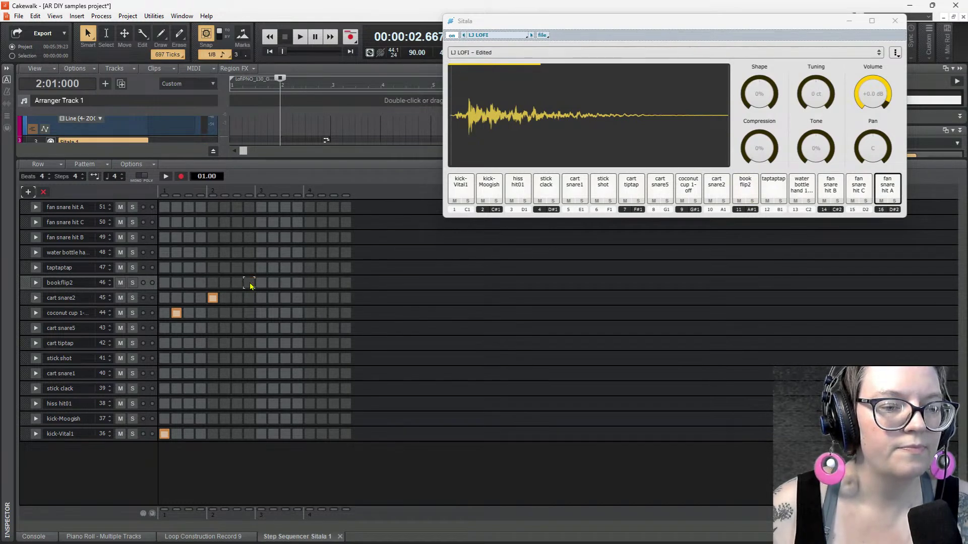
{"action": "key", "text": "space"}
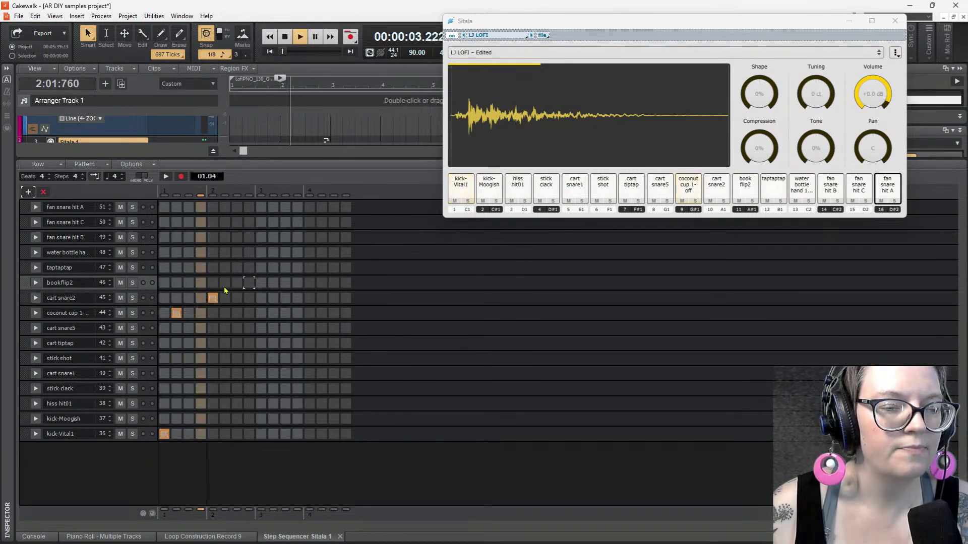
{"action": "key", "text": "space"}
{"action": "left_click", "coordinate": [286, 282]}
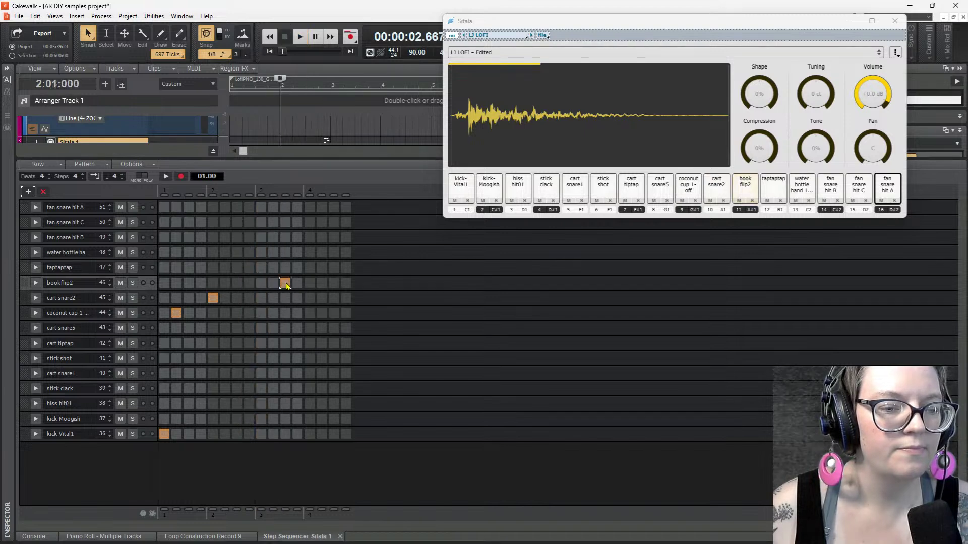
{"action": "left_click", "coordinate": [310, 434]}
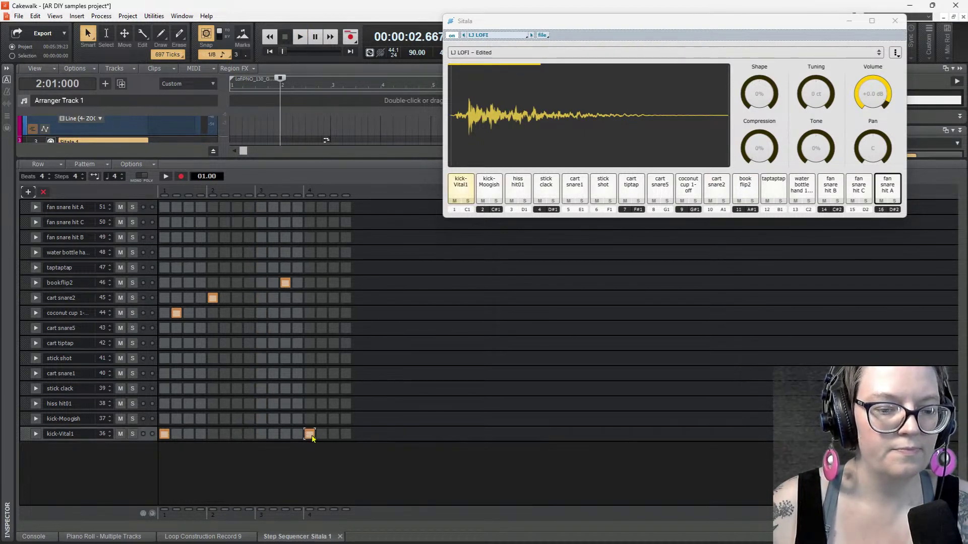
Extend the pattern to 8 beats and play it
{"action": "left_click", "coordinate": [50, 174]}
{"action": "left_click", "coordinate": [49, 175]}
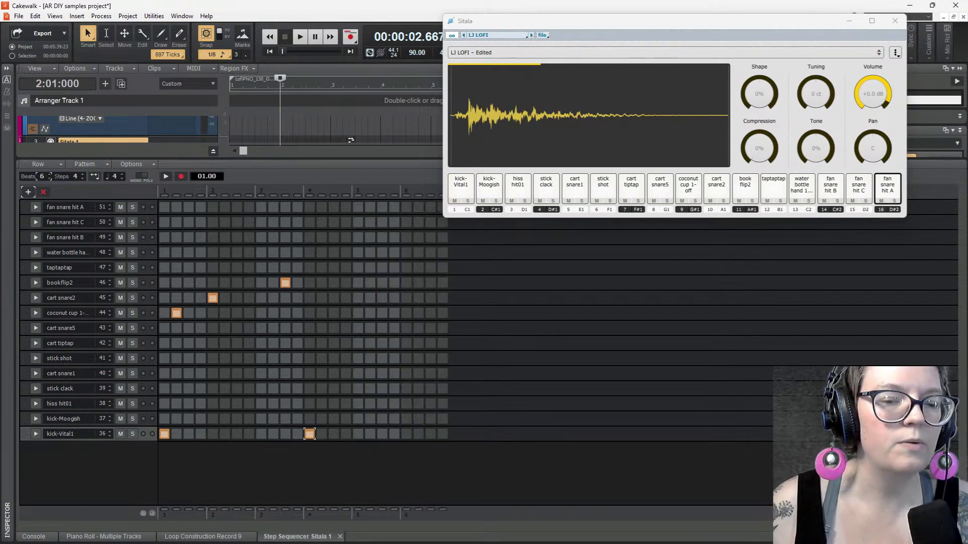
{"action": "left_click", "coordinate": [50, 175]}
{"action": "left_click", "coordinate": [49, 174]}
{"action": "key", "text": "space"}
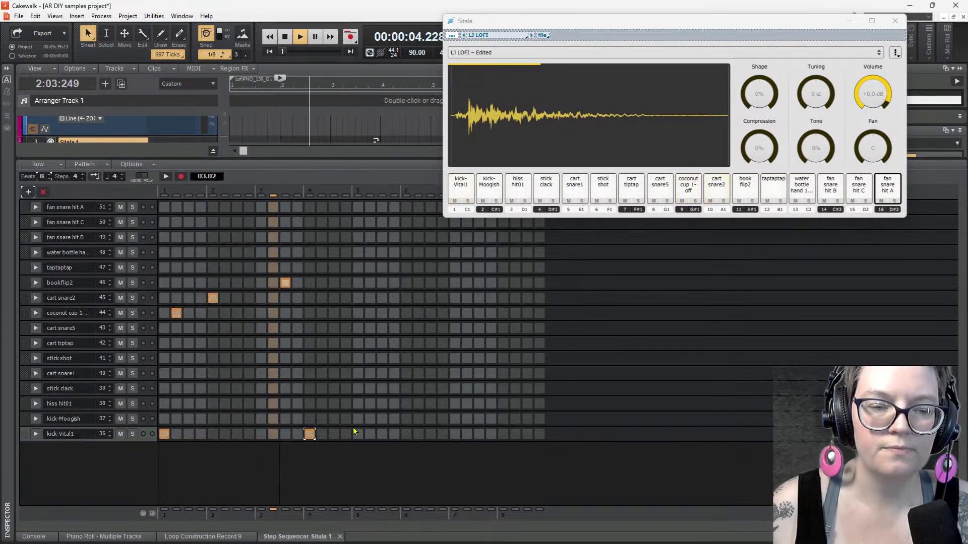
{"action": "key", "text": "space"}
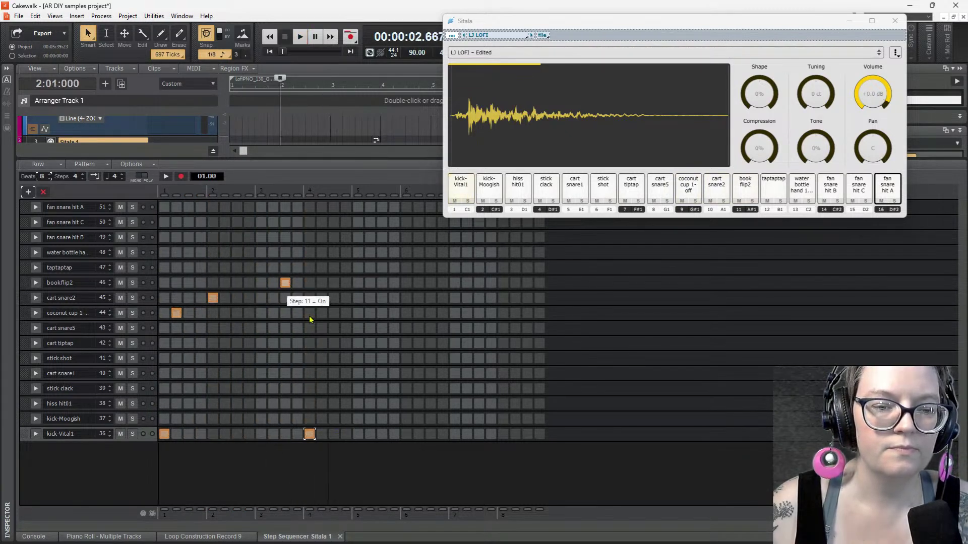
Add kick-Vital1 on steps 4.4 and 5.1, coconut cup 1-off on 5.2 and cart snare2 on 6.1, and play the pattern
{"action": "left_click", "coordinate": [346, 434]}
{"action": "left_click", "coordinate": [358, 434]}
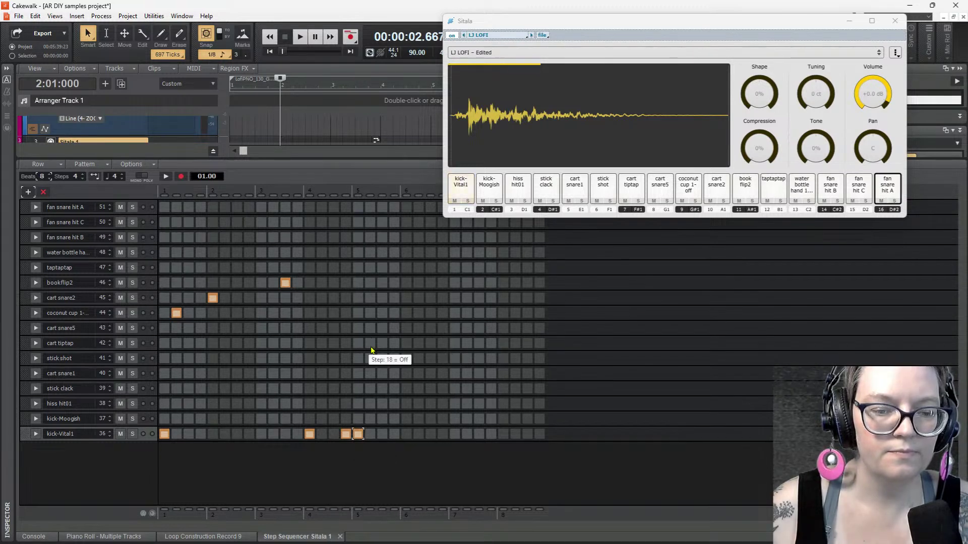
{"action": "left_click", "coordinate": [371, 313]}
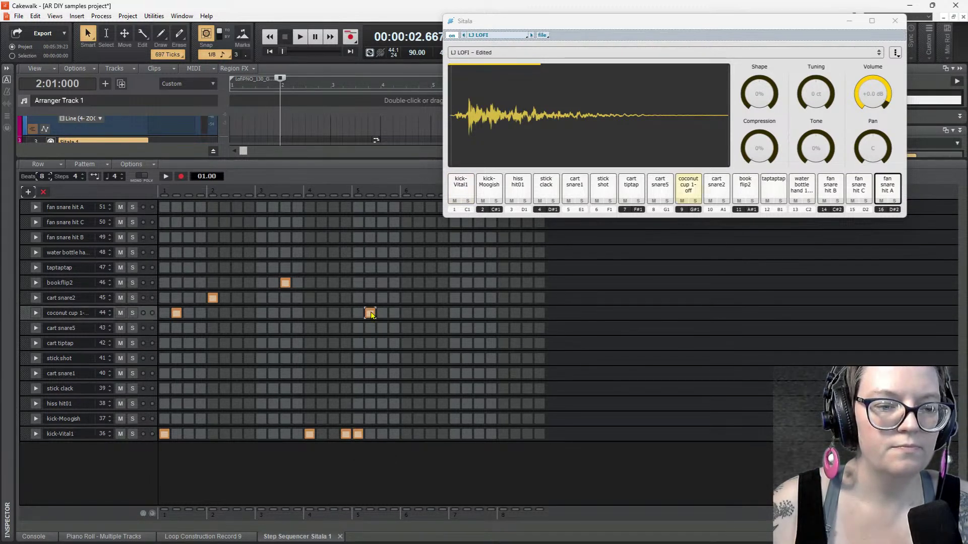
{"action": "left_click", "coordinate": [406, 299]}
{"action": "key", "text": "space"}
{"action": "key", "text": "space"}
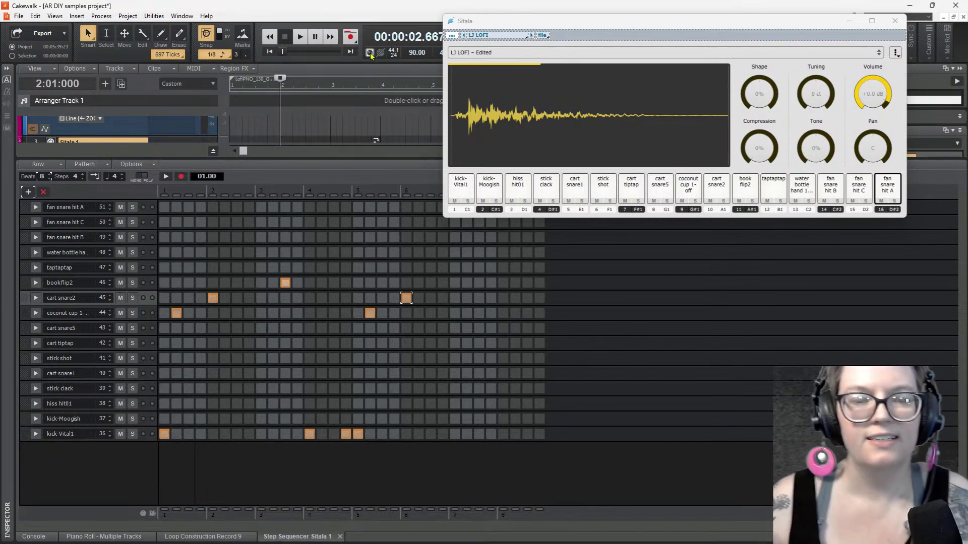
{"action": "left_click", "coordinate": [301, 38]}
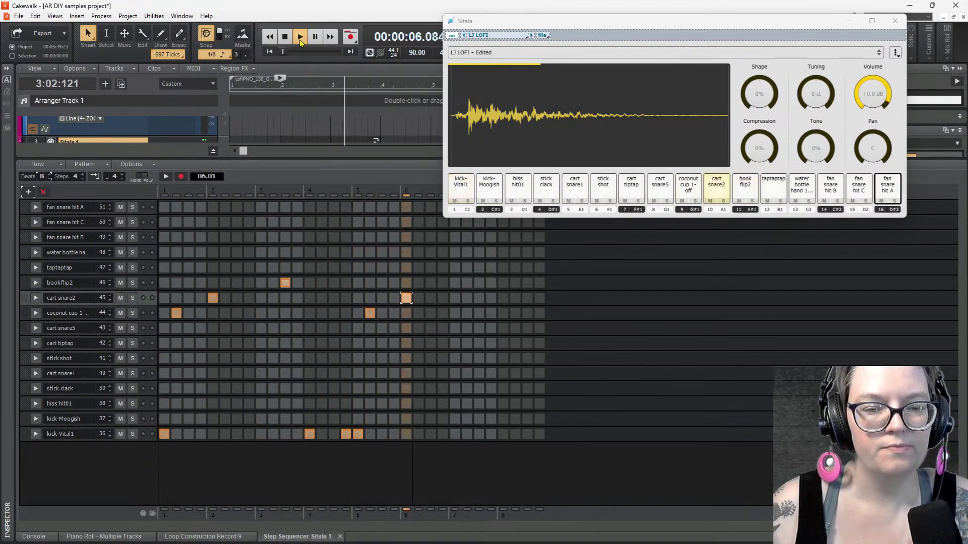
{"action": "key", "text": "space"}
Audition the water bottle hand and fan snare hit B, C and A samples, and move the Sitala window clear of the step grid
{"action": "left_click", "coordinate": [71, 252]}
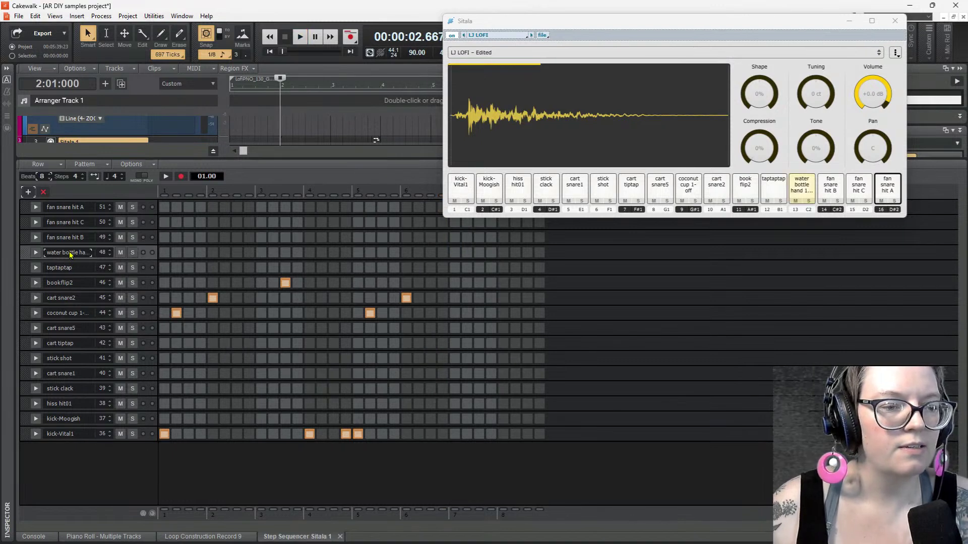
{"action": "left_click", "coordinate": [74, 239]}
{"action": "left_click", "coordinate": [77, 223]}
{"action": "left_click", "coordinate": [79, 212]}
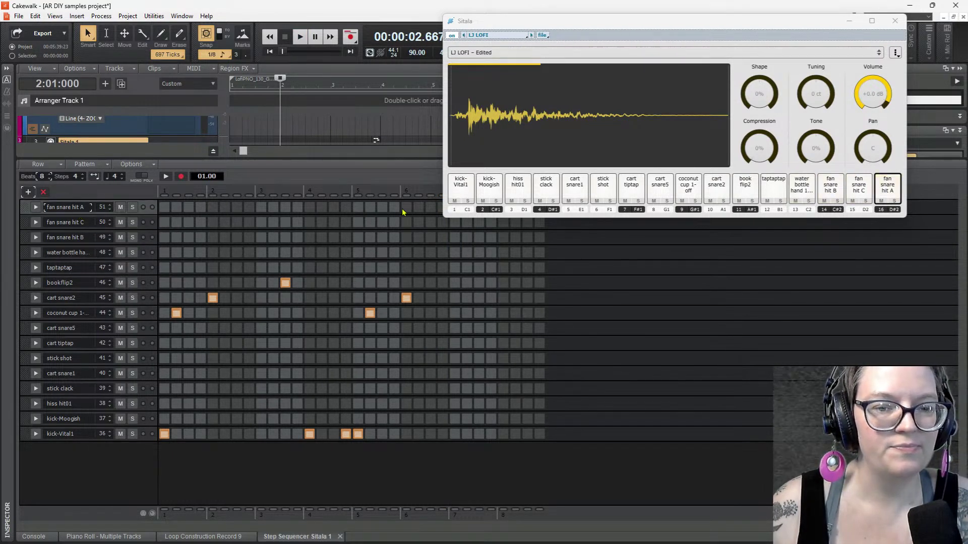
{"action": "left_click_drag", "start_coordinate": [684, 22], "coordinate": [793, 15]}
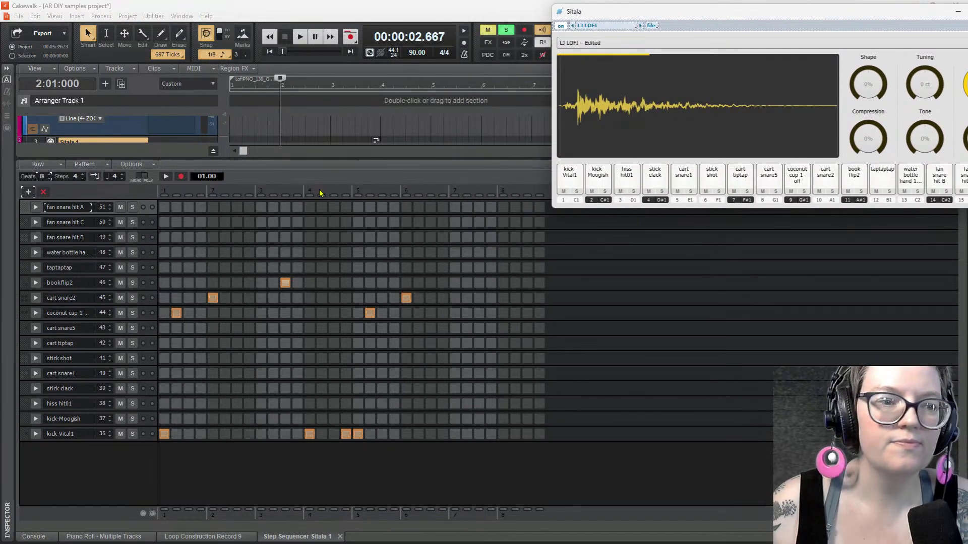
Set the pattern to 8 steps per beat and play it
{"action": "left_click", "coordinate": [84, 176]}
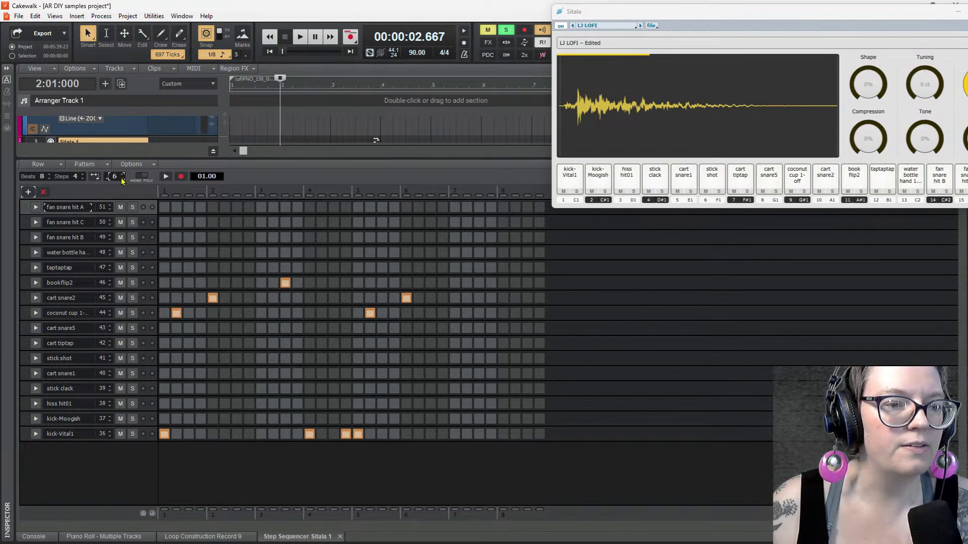
{"action": "left_click", "coordinate": [82, 174]}
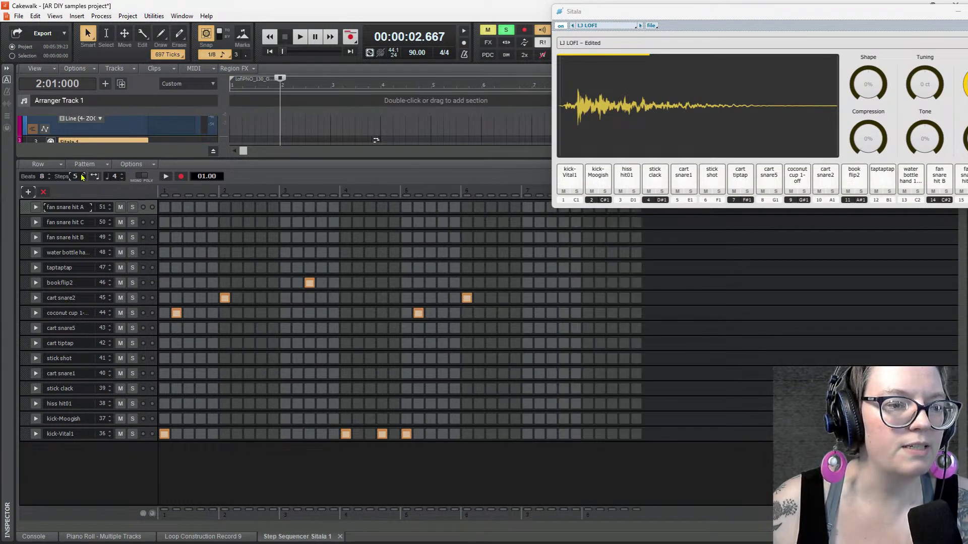
{"action": "left_click", "coordinate": [83, 174]}
{"action": "left_click", "coordinate": [83, 175]}
{"action": "left_click", "coordinate": [83, 175]}
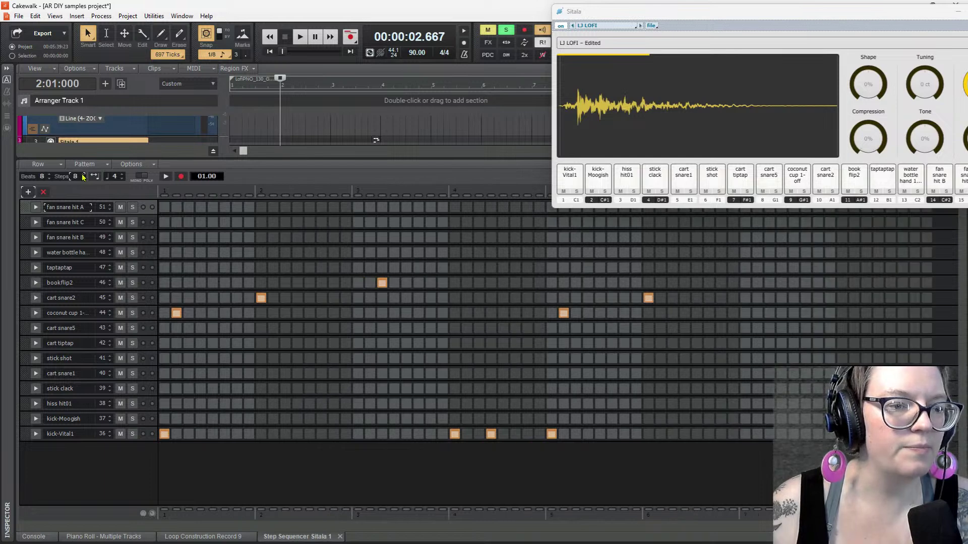
{"action": "key", "text": "space"}
{"action": "key", "text": "space"}
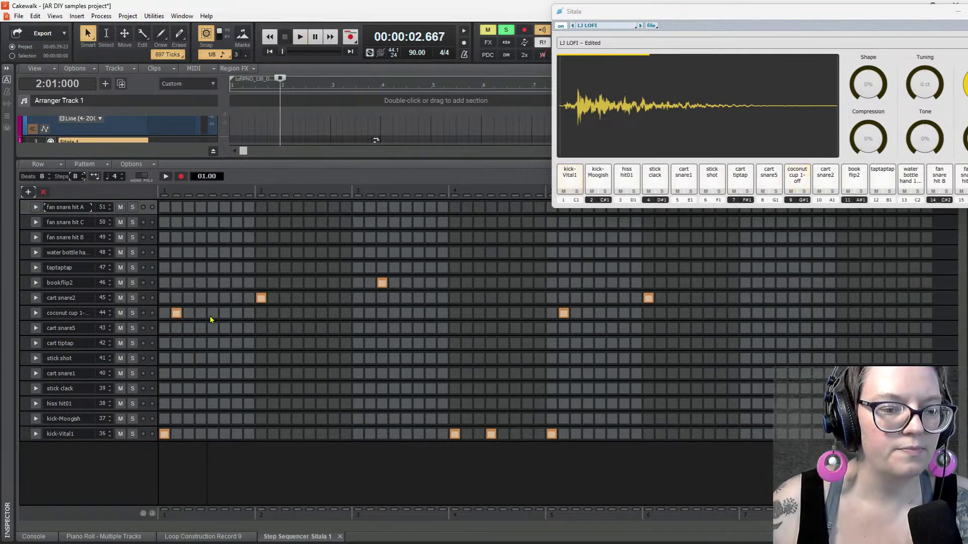
Move the coconut cup 1-off hit in beat 1 from the second to the fifth step and play the pattern
{"action": "left_click", "coordinate": [213, 314]}
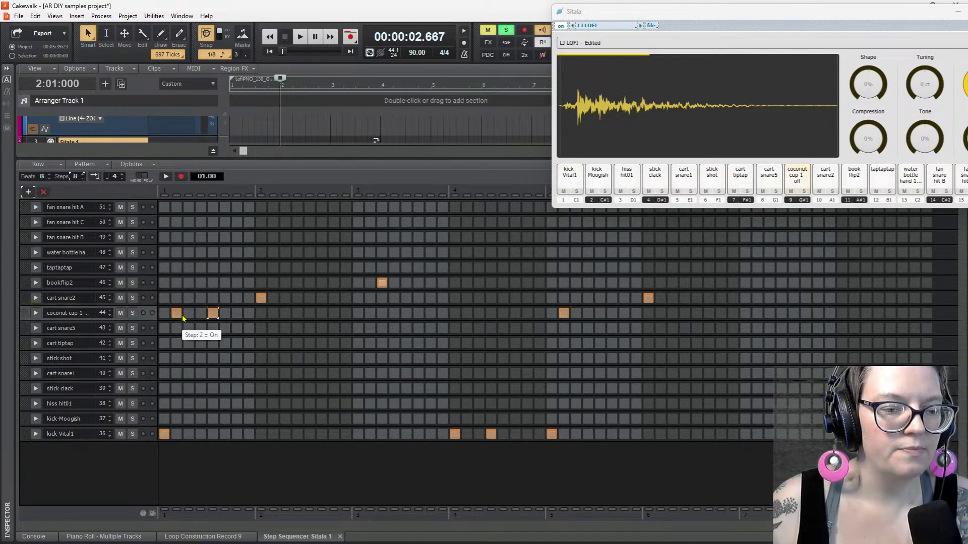
{"action": "left_click", "coordinate": [177, 314]}
{"action": "key", "text": "space"}
{"action": "key", "text": "space"}
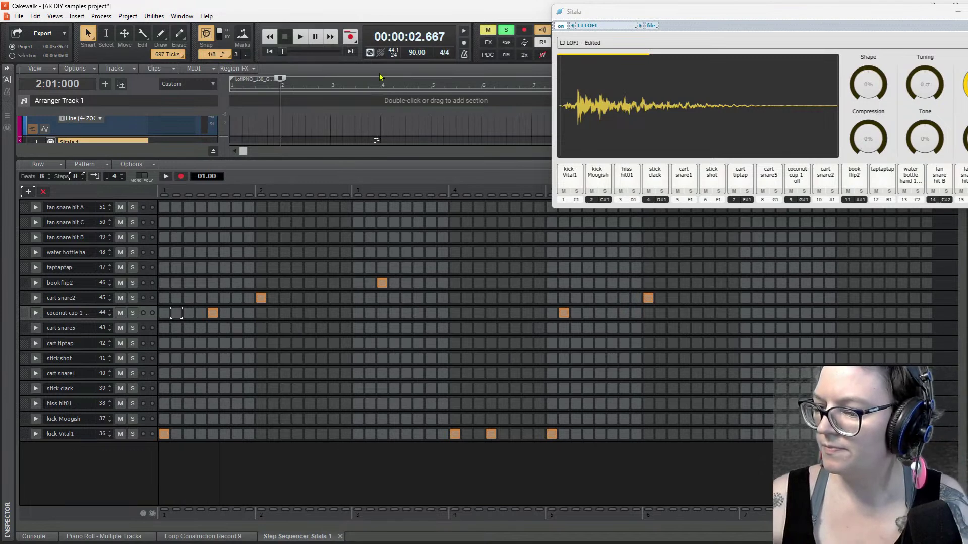
{"action": "key", "text": "space"}
{"action": "key", "text": "space"}
Try the beat 1 coconut cup 1-off hit on the fourth step and on the third step, playing the pattern each time
{"action": "left_click", "coordinate": [200, 313]}
{"action": "key", "text": "space"}
{"action": "key", "text": "space"}
{"action": "left_click", "coordinate": [188, 314]}
{"action": "left_click", "coordinate": [201, 313]}
{"action": "key", "text": "space"}
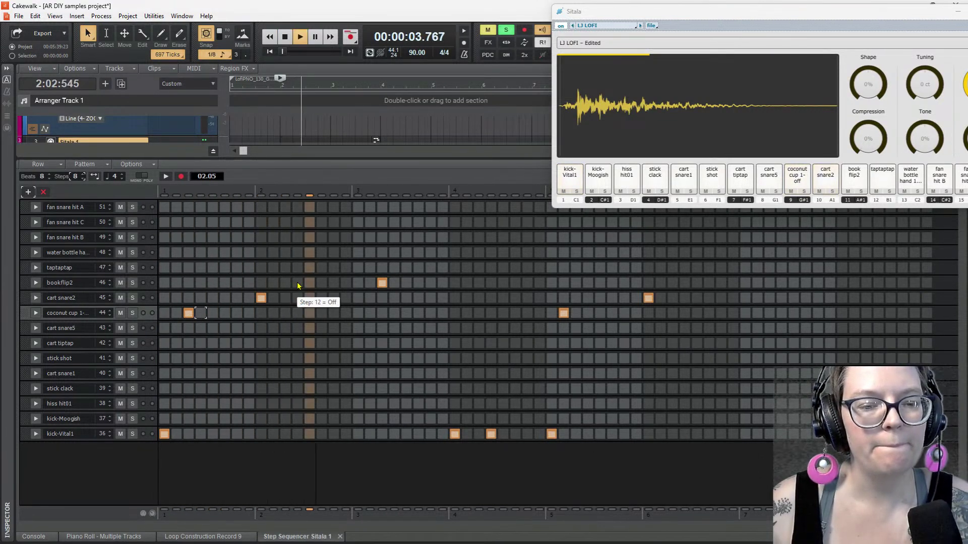
{"action": "key", "text": "space"}
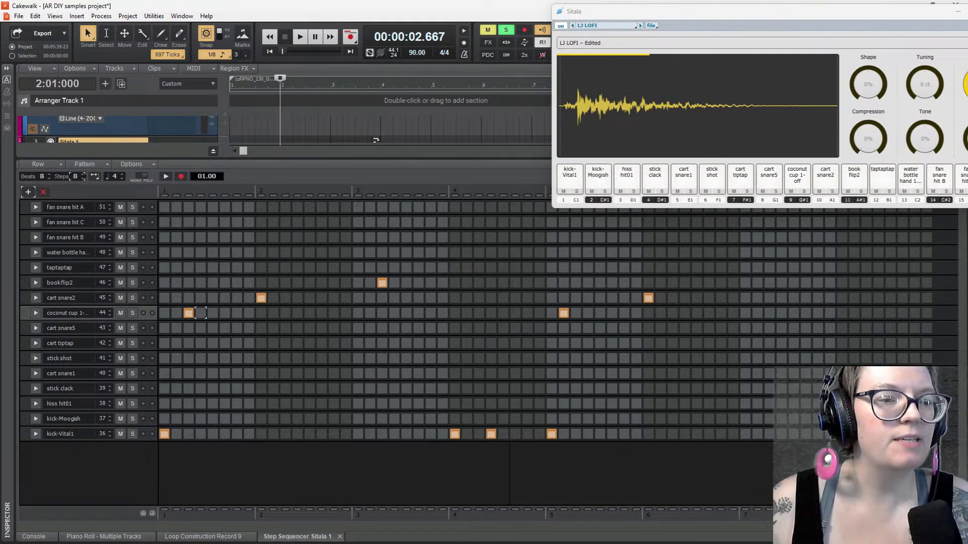
Try a higher number of steps per beat, and set the pattern back to 4 steps per beat
{"action": "scroll", "coordinate": [81, 179], "scroll_direction": "up", "scroll_amount": 4}
{"action": "scroll", "coordinate": [82, 179], "scroll_direction": "up", "scroll_amount": 3}
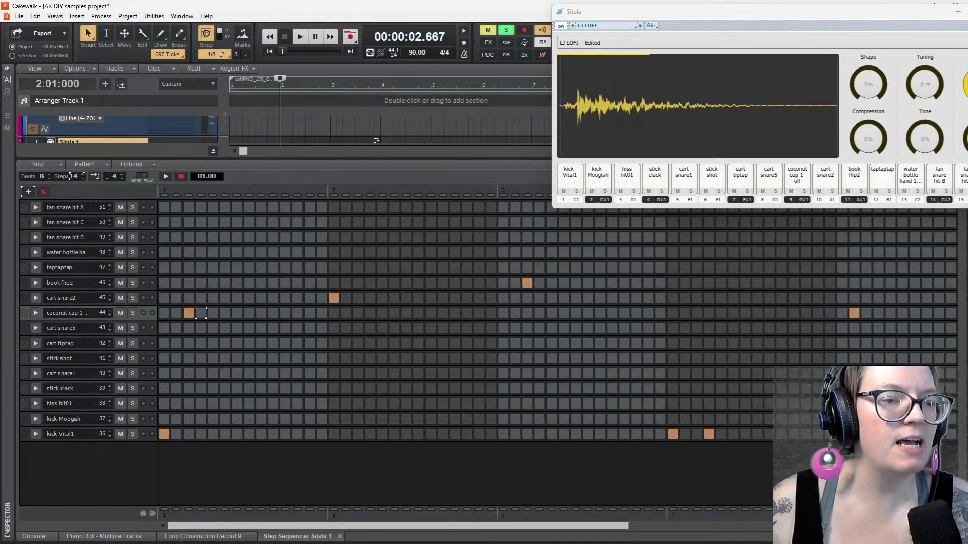
{"action": "double_click", "coordinate": [74, 176]}
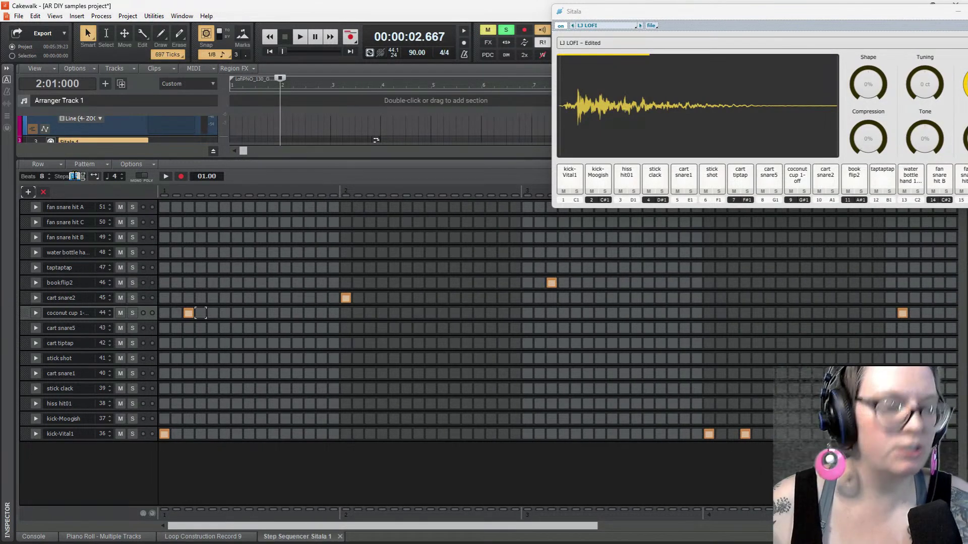
{"action": "key", "text": "Return"}
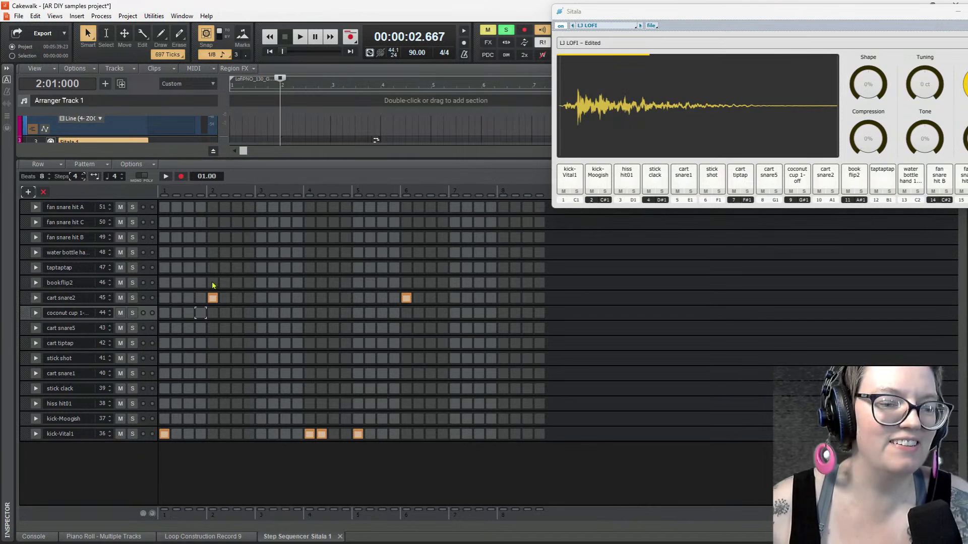
Place coconut cup 1-off on the second step of beat 1 and play the pattern
{"action": "left_click", "coordinate": [177, 313]}
{"action": "key", "text": "space"}
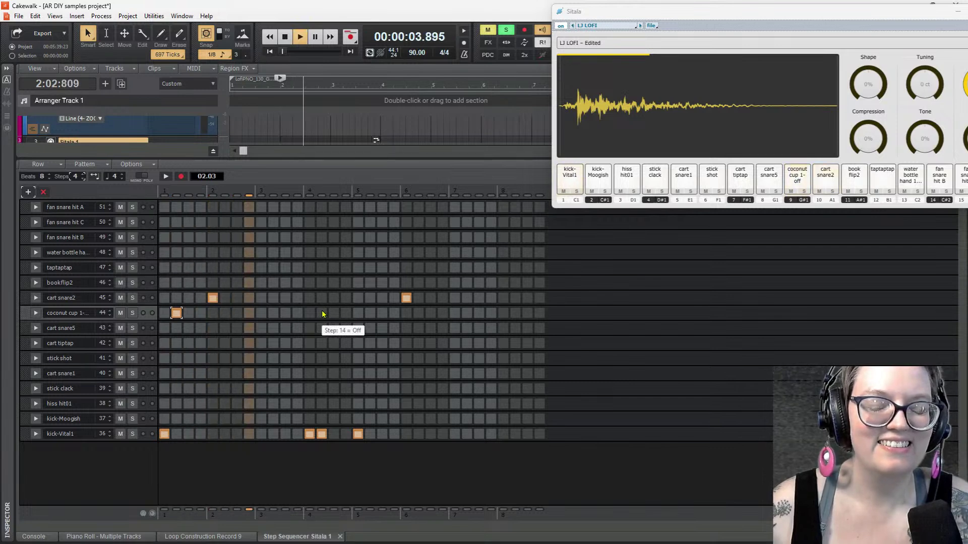
{"action": "key", "text": "space"}
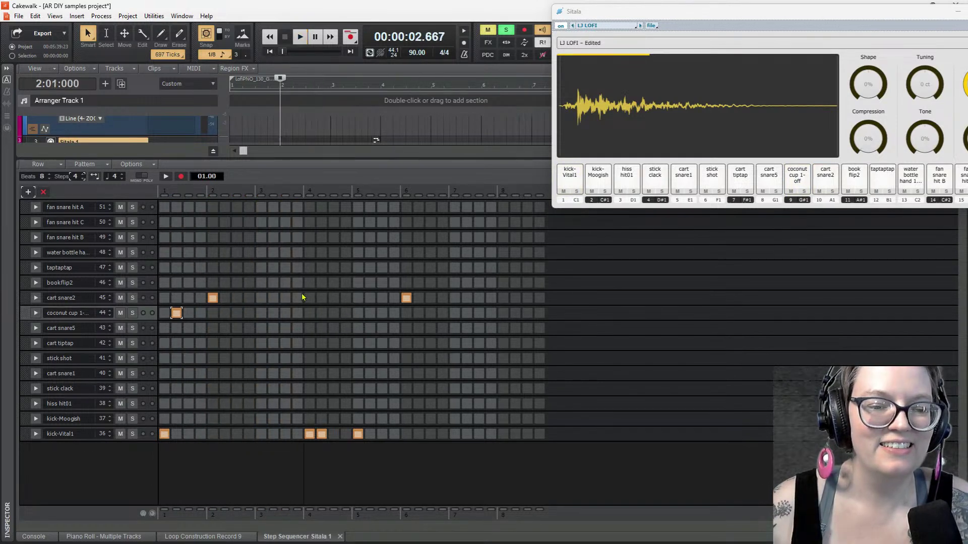
Try bookflip2 on the second step of beat 3, play the pattern, and move the hit to the third step
{"action": "left_click", "coordinate": [272, 284]}
{"action": "key", "text": "space"}
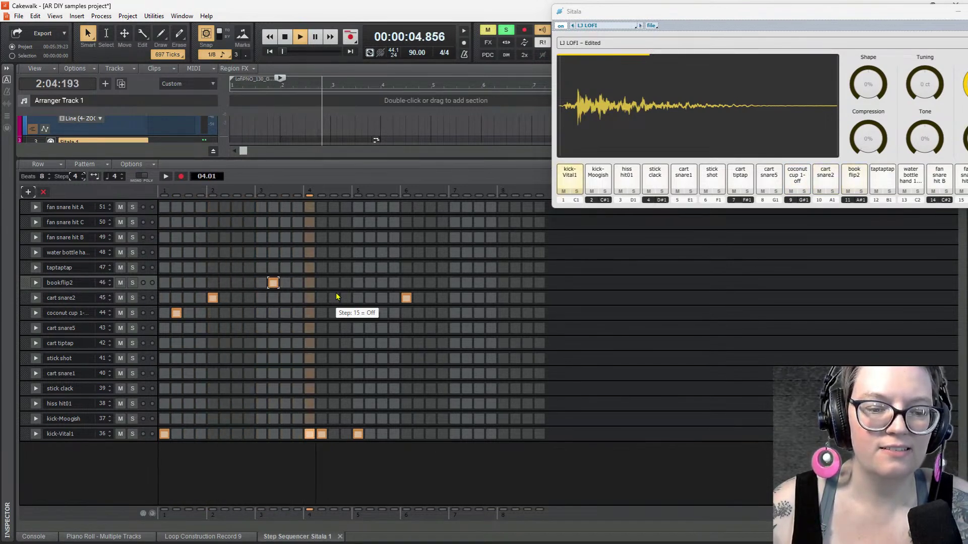
{"action": "key", "text": "space"}
{"action": "left_click", "coordinate": [286, 283]}
{"action": "left_click", "coordinate": [272, 283]}
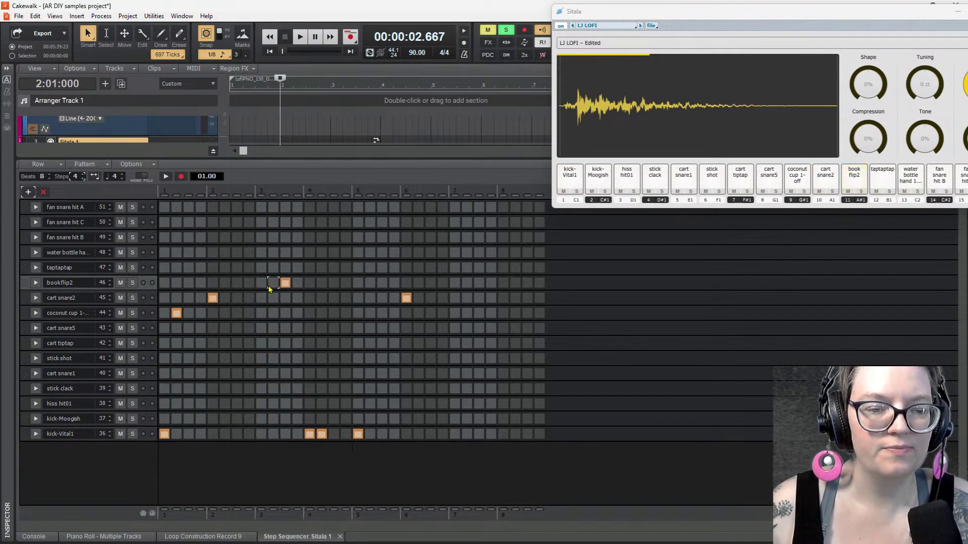
Add bookflip2 on the second and fourth steps of beat 3, play the pattern, and remove the second-step hit
{"action": "left_click", "coordinate": [273, 283]}
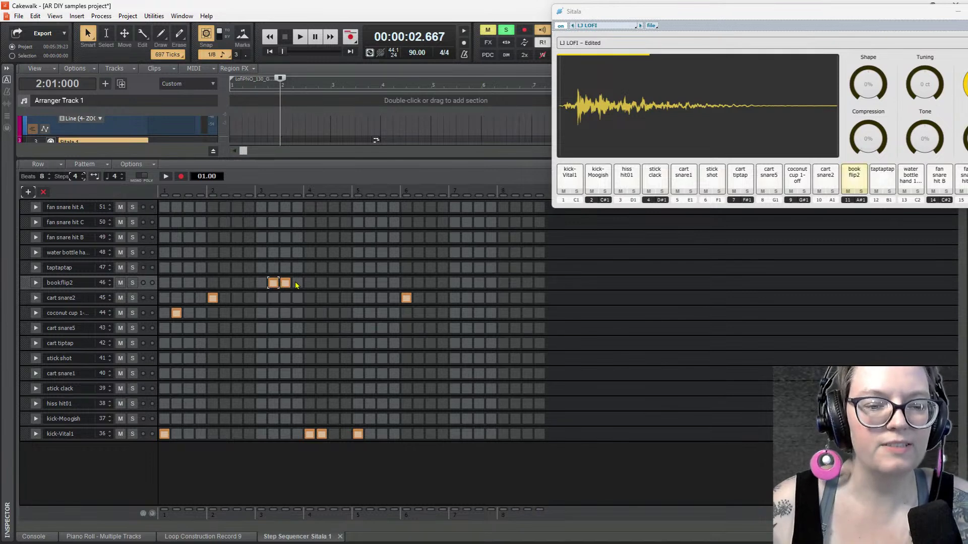
{"action": "key", "text": "space"}
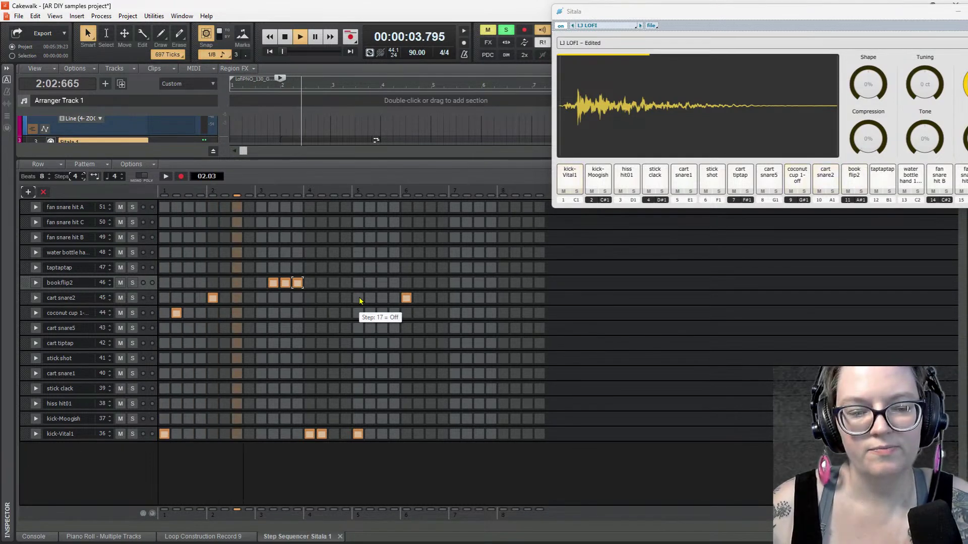
{"action": "key", "text": "space"}
{"action": "left_click", "coordinate": [273, 283]}
{"action": "key", "text": "space"}
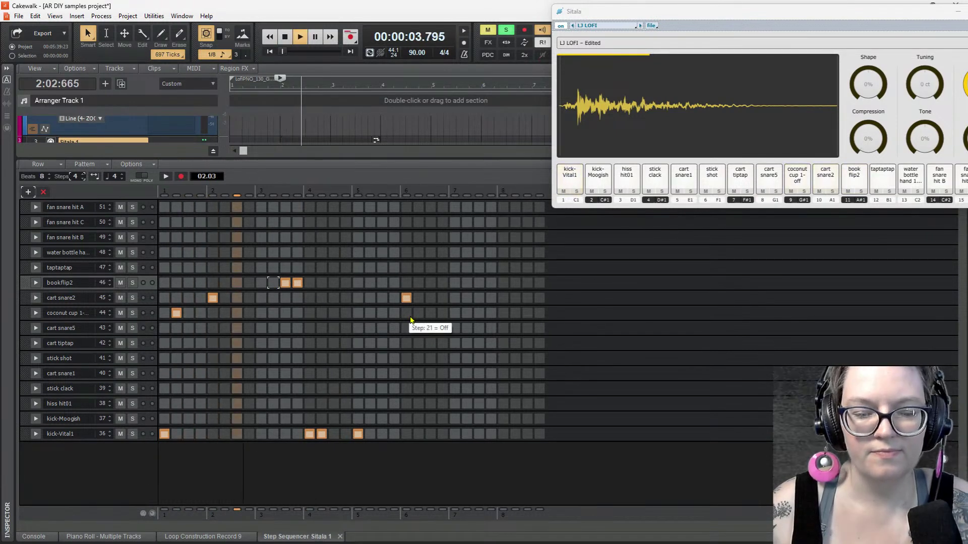
{"action": "key", "text": "space"}
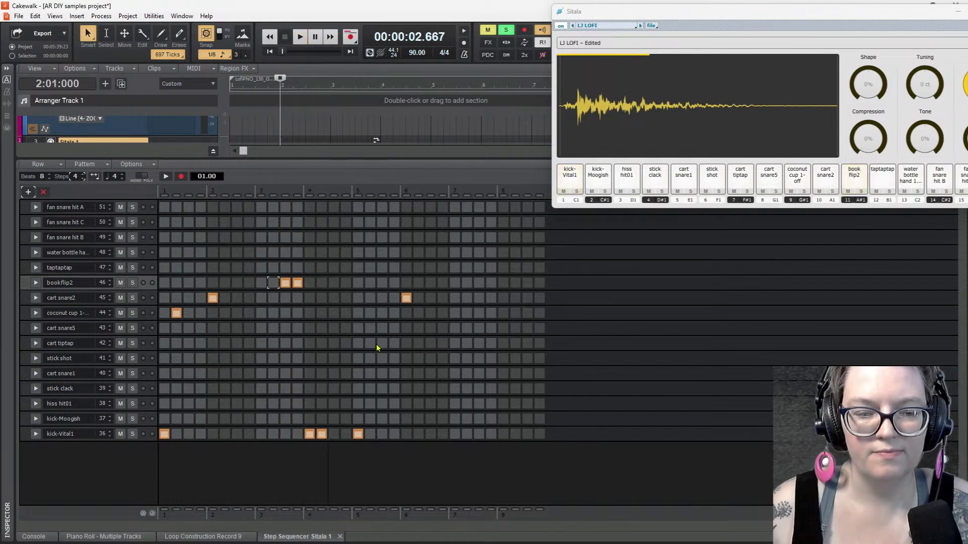
Add kick-Vital1 on the second step of beat 5 and first step of beat 6, and clear cart snare2 from beat 6
{"action": "left_click", "coordinate": [370, 435]}
{"action": "left_click", "coordinate": [406, 434]}
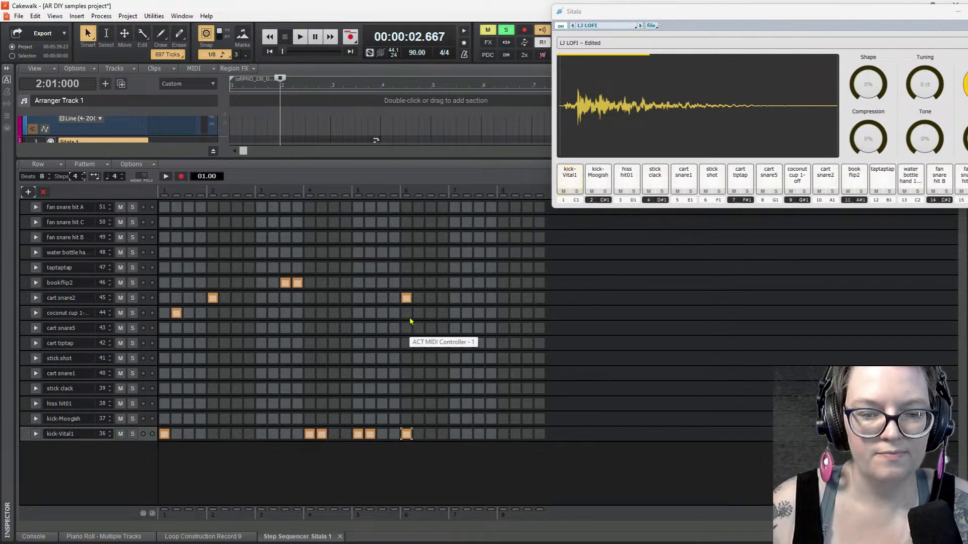
{"action": "left_click", "coordinate": [406, 298]}
{"action": "left_click", "coordinate": [418, 298]}
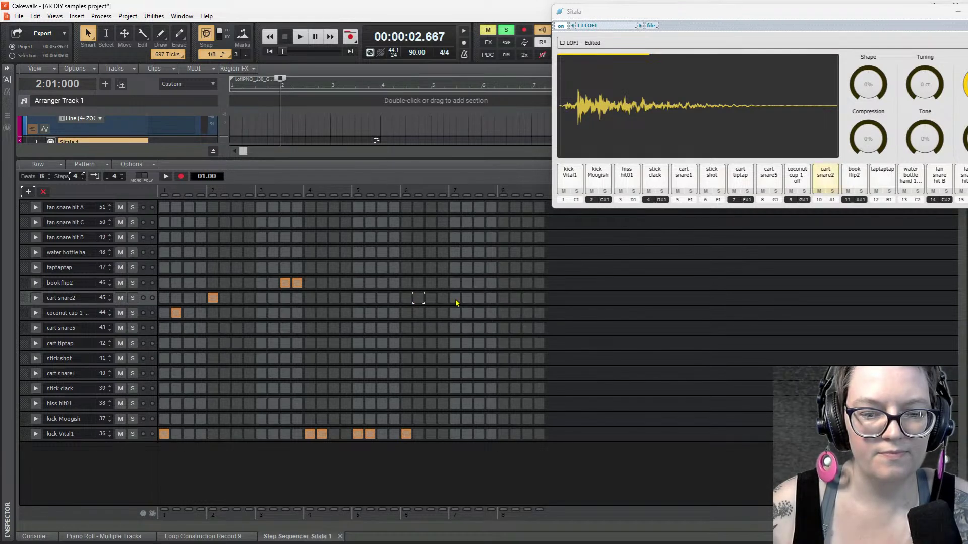
Place cart snare2 on the first step of beat 7 and coconut cup 1-off on the second step of beat 6, and play the pattern
{"action": "left_click", "coordinate": [416, 313]}
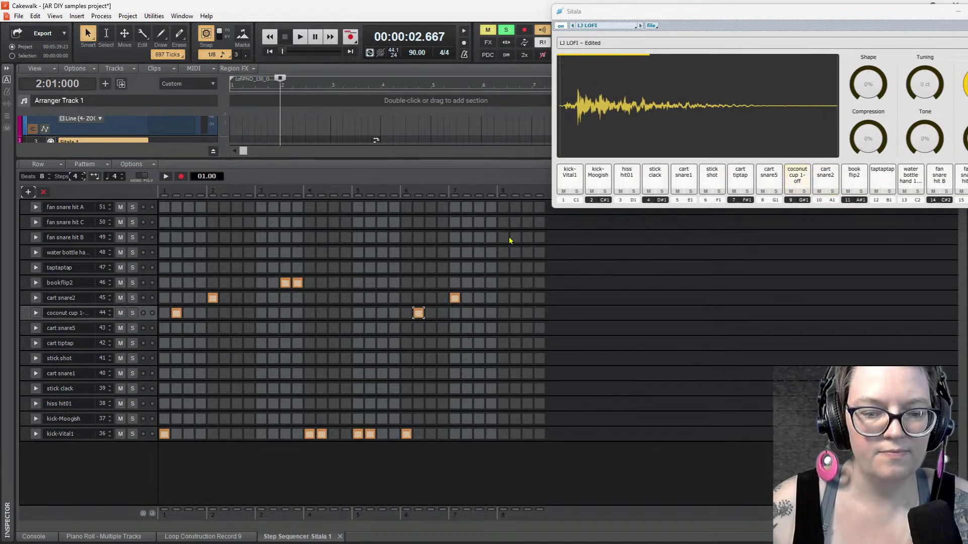
{"action": "key", "text": "space"}
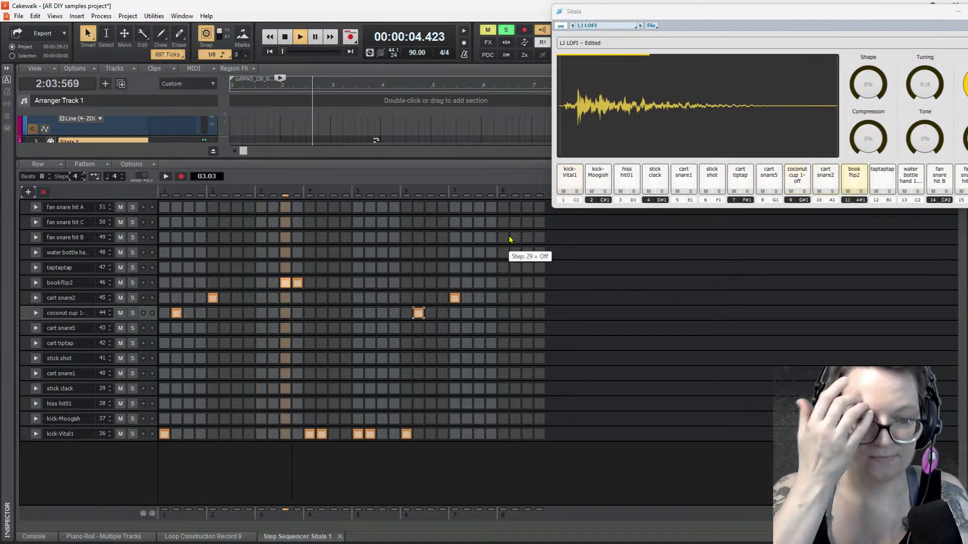
{"action": "key", "text": "space"}
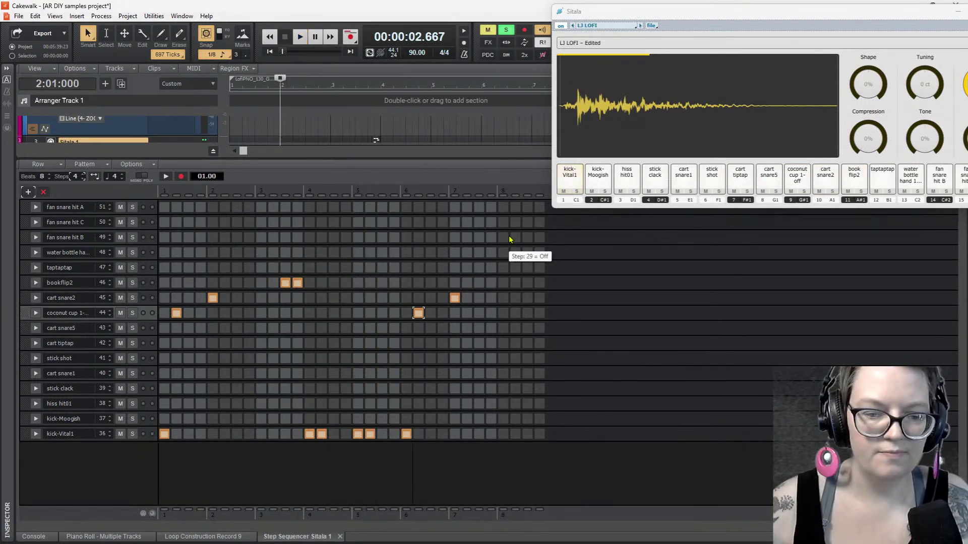
Move the coconut cup 1-off hit from the second step of beat 6 to the third step of beat 5
{"action": "left_click", "coordinate": [382, 313]}
{"action": "left_click", "coordinate": [419, 314]}
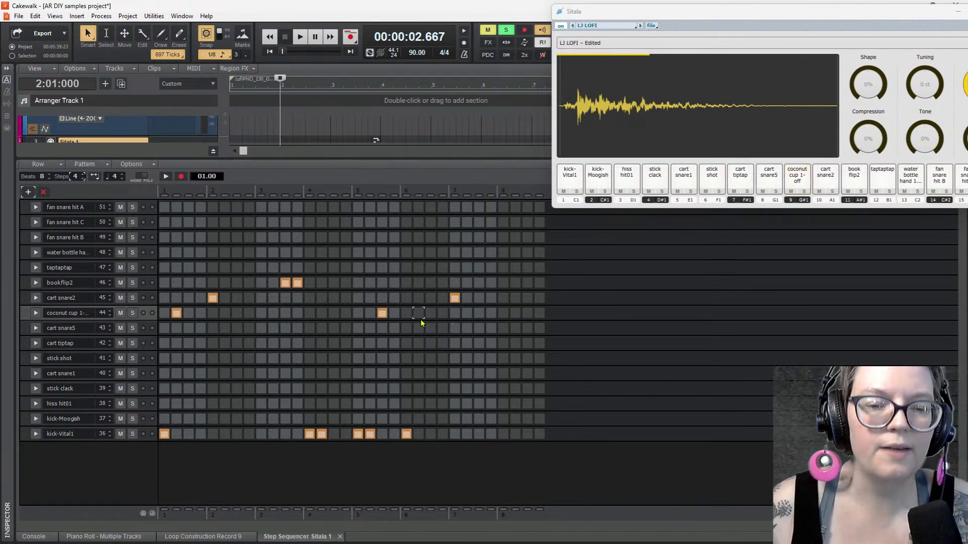
Move the cart snare2 hit from the first step of beat 7 to the first step of beat 6, playing the pattern in between
{"action": "left_click", "coordinate": [455, 297]}
{"action": "key", "text": "space"}
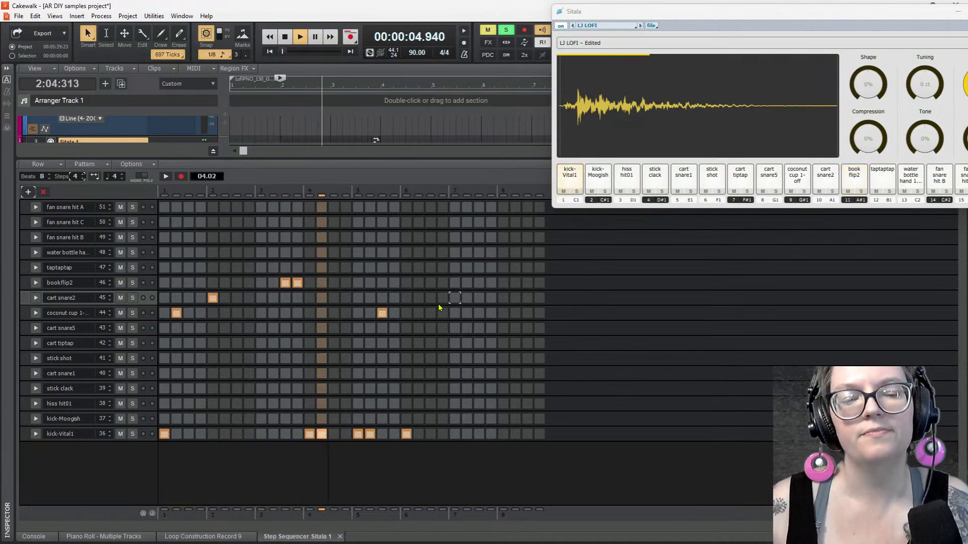
{"action": "key", "text": "space"}
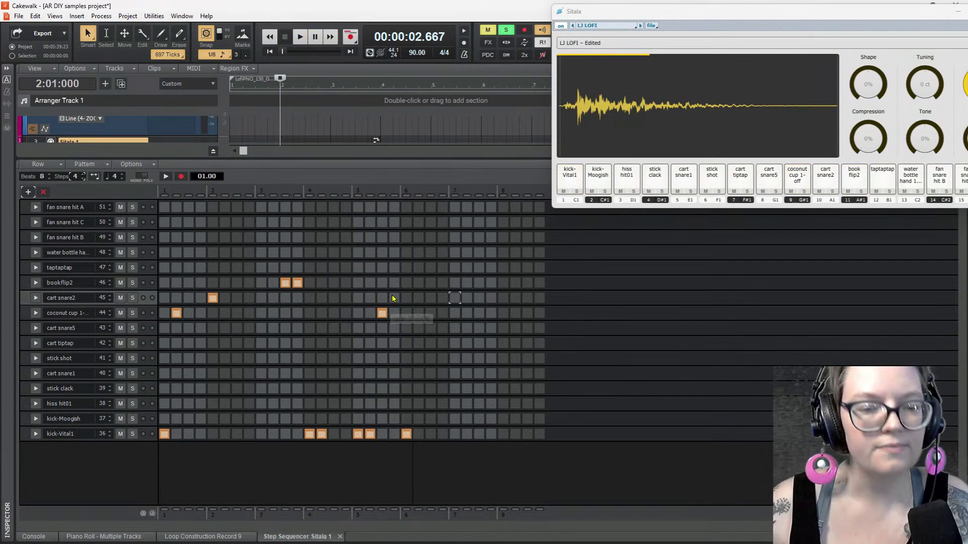
{"action": "left_click", "coordinate": [406, 298]}
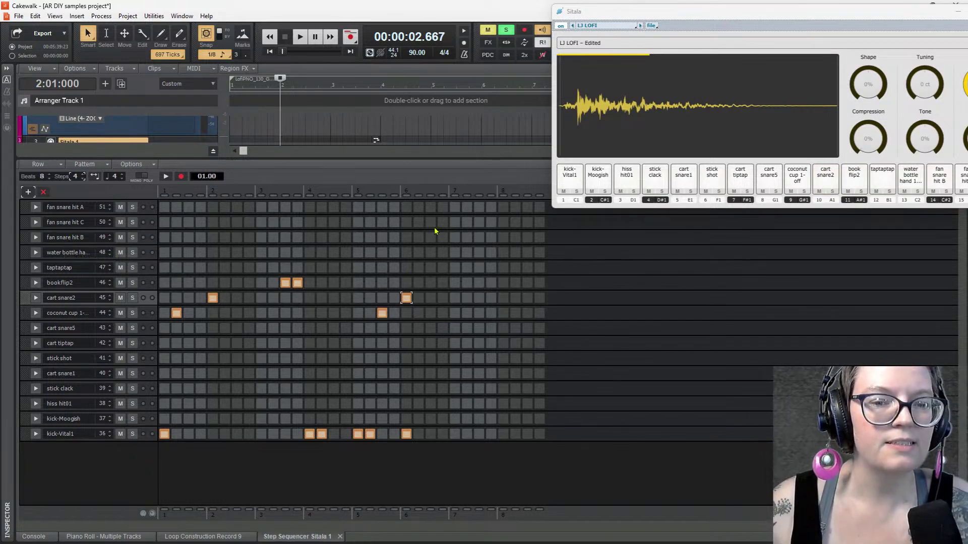
Add fan snare hits A, C, B and C on the four steps of beat 7 and A on the first step of beat 8, and play
{"action": "left_click", "coordinate": [453, 209]}
{"action": "left_click", "coordinate": [467, 225]}
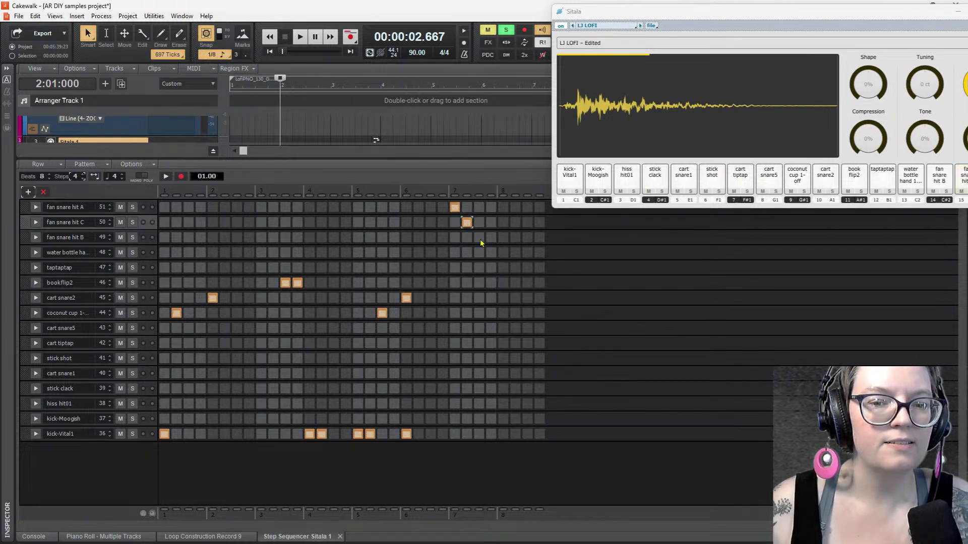
{"action": "left_click", "coordinate": [480, 239]}
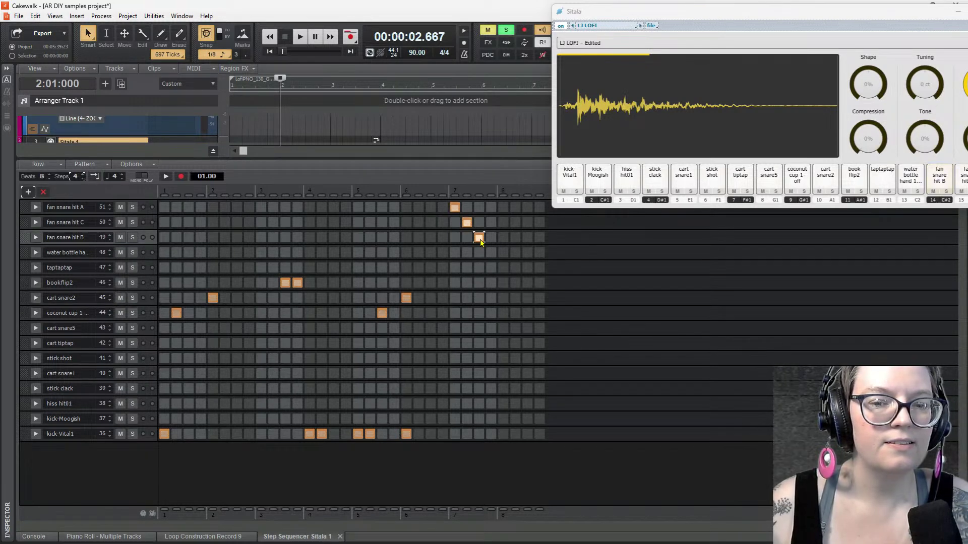
{"action": "key", "text": "space"}
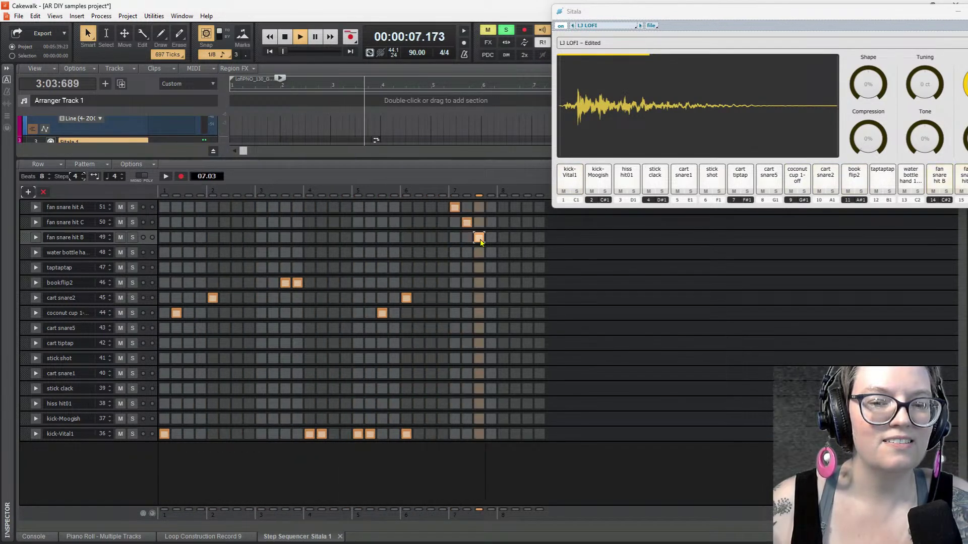
{"action": "key", "text": "space"}
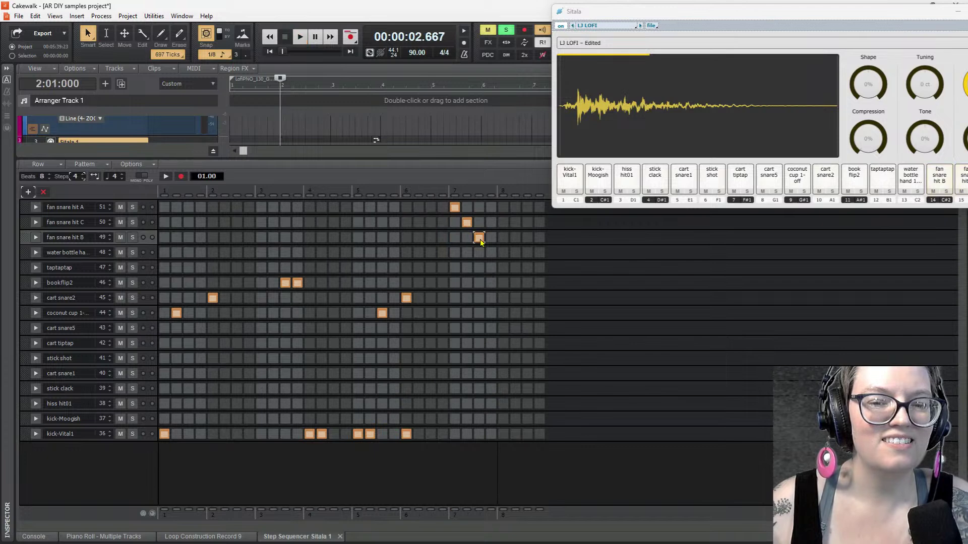
{"action": "left_click", "coordinate": [491, 223]}
{"action": "left_click", "coordinate": [504, 207]}
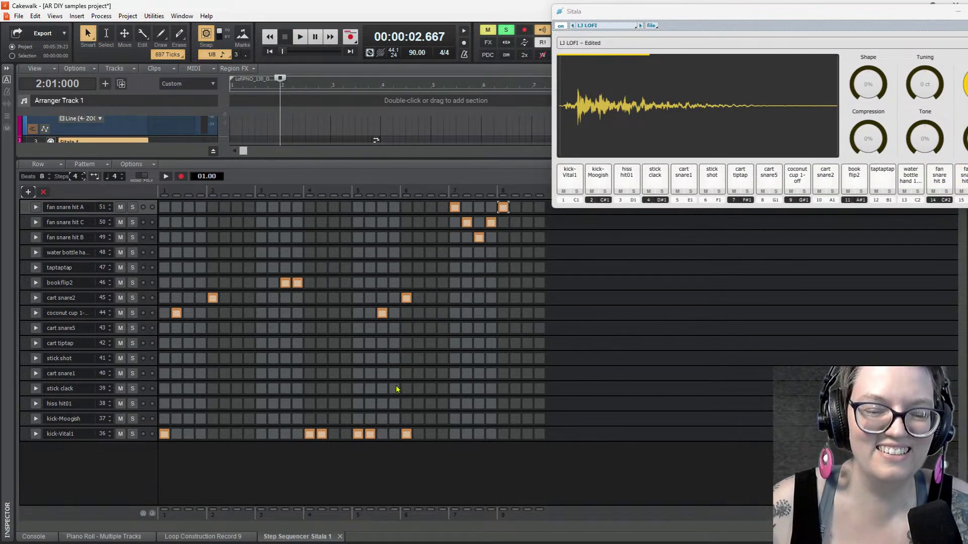
{"action": "key", "text": "space"}
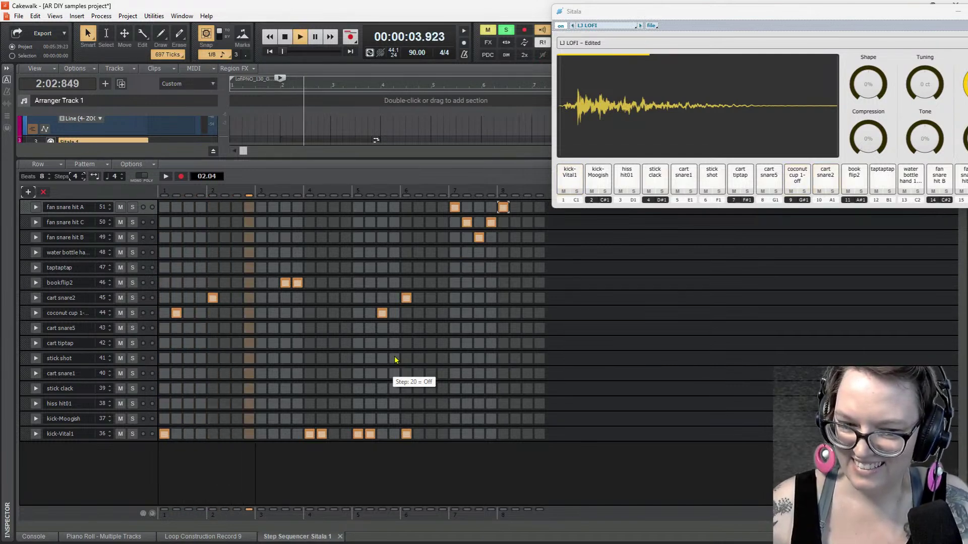
{"action": "key", "text": "space"}
Remove kick-Vital1 and cart snare2 from the first step of beat 6 and play the pattern
{"action": "left_click", "coordinate": [406, 434]}
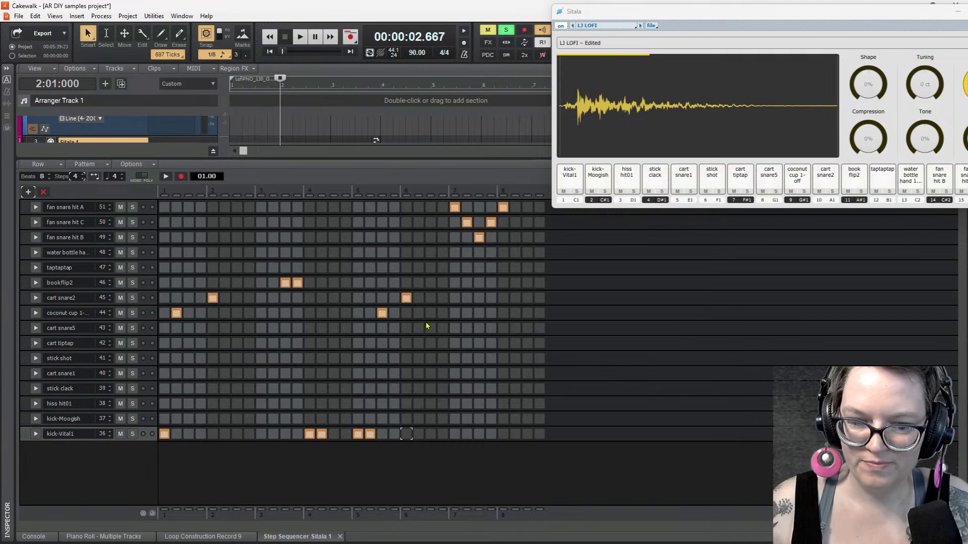
{"action": "left_click", "coordinate": [407, 298]}
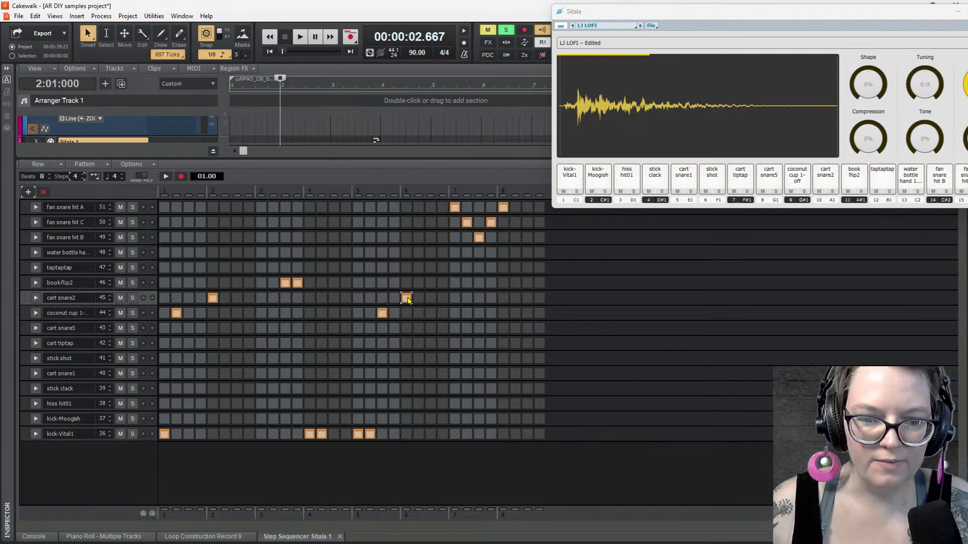
{"action": "key", "text": "space"}
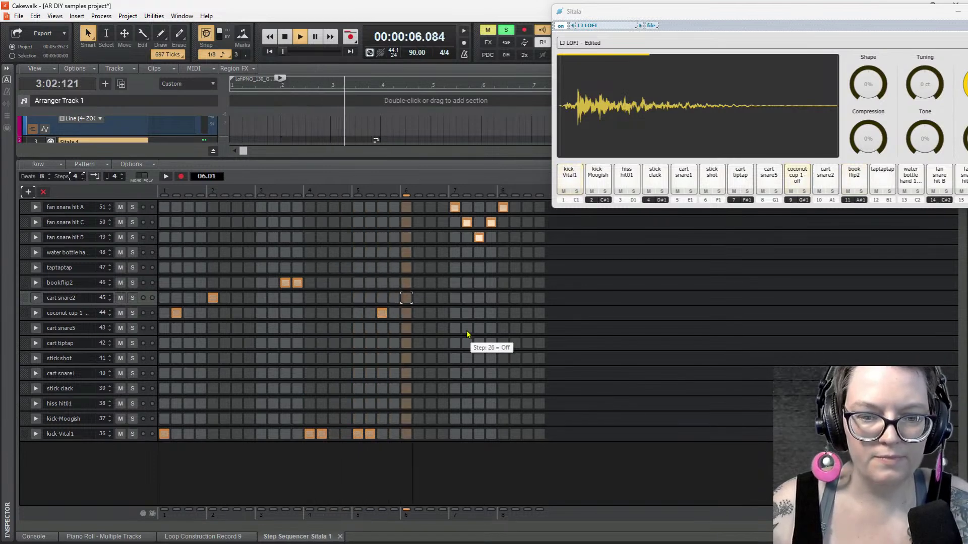
{"action": "key", "text": "space"}
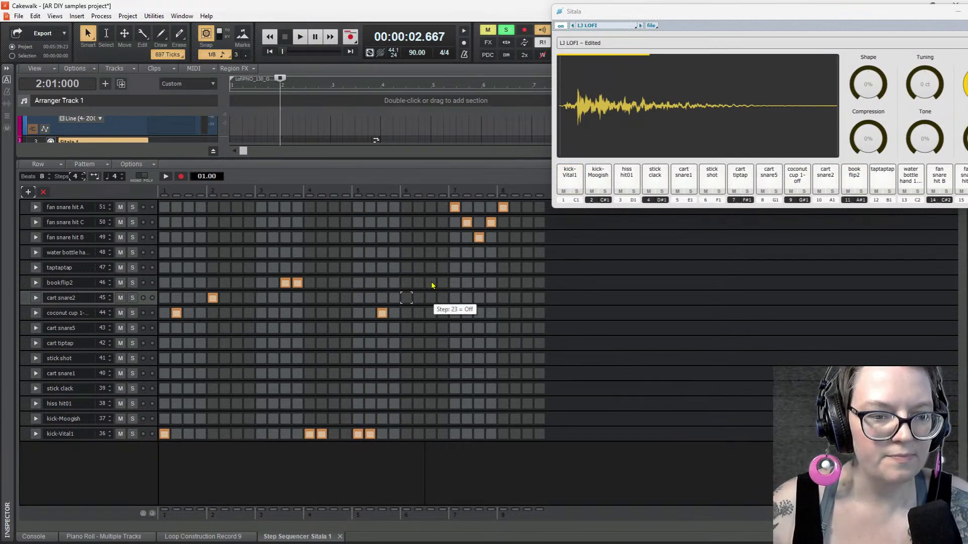
Audition cart snare2 on the first step of beat 7 and third step of beat 6, and settle it on the second step of beat 6
{"action": "left_click", "coordinate": [455, 298]}
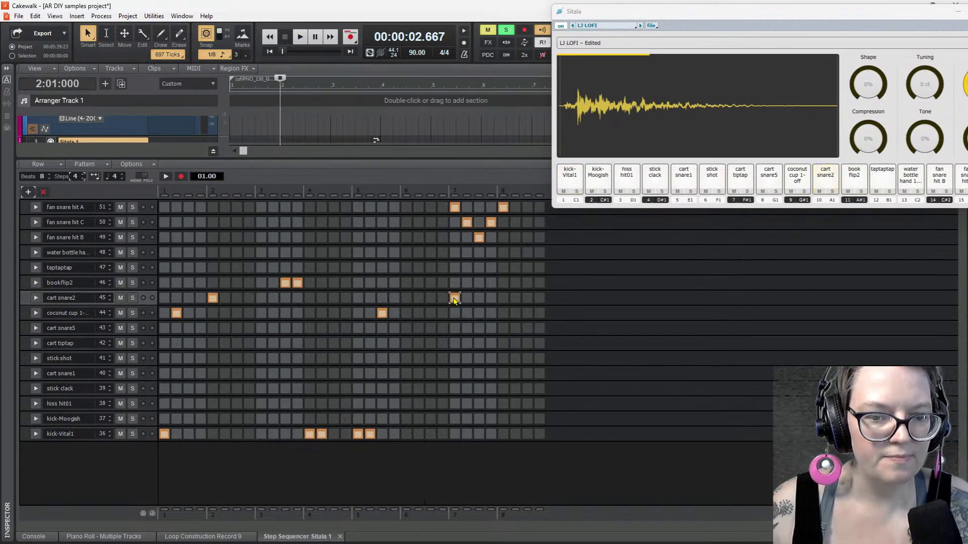
{"action": "key", "text": "space"}
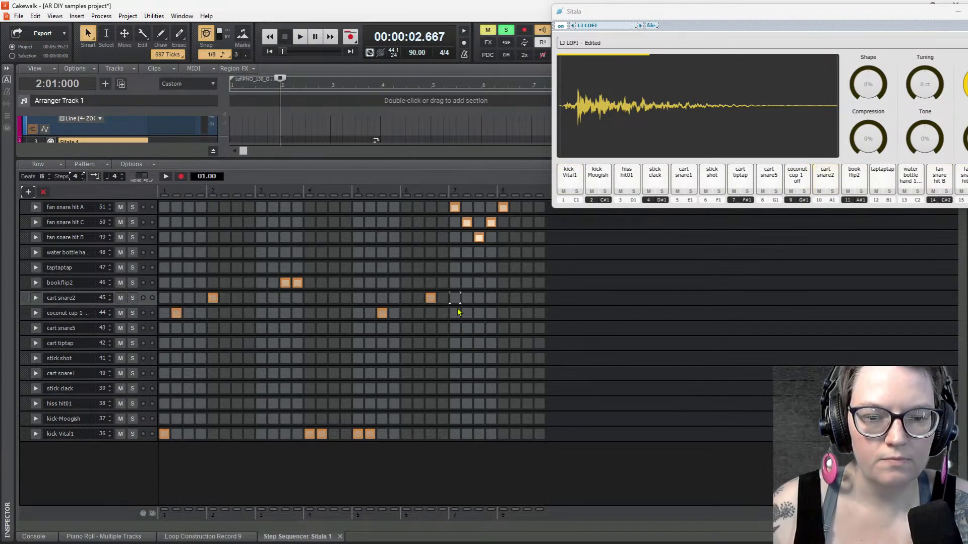
{"action": "left_click", "coordinate": [301, 40]}
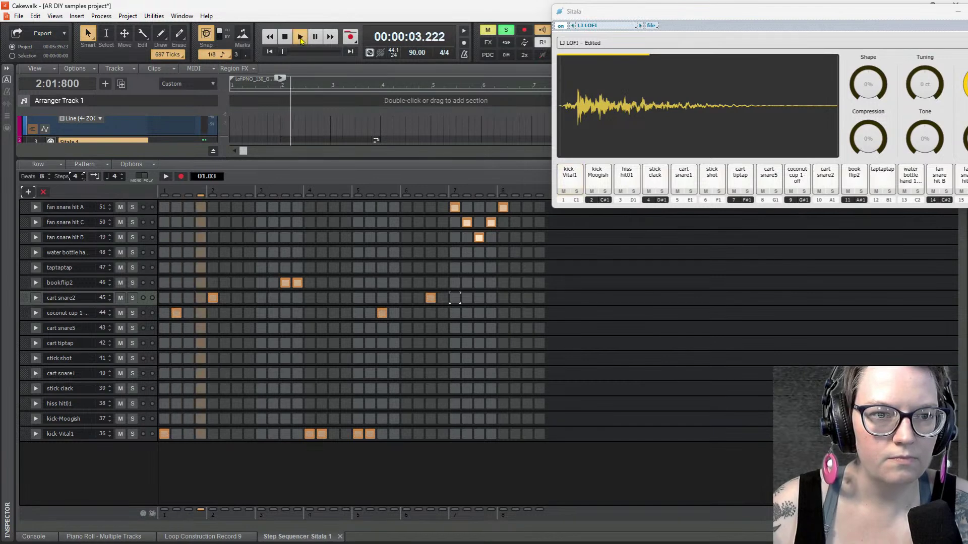
{"action": "key", "text": "space"}
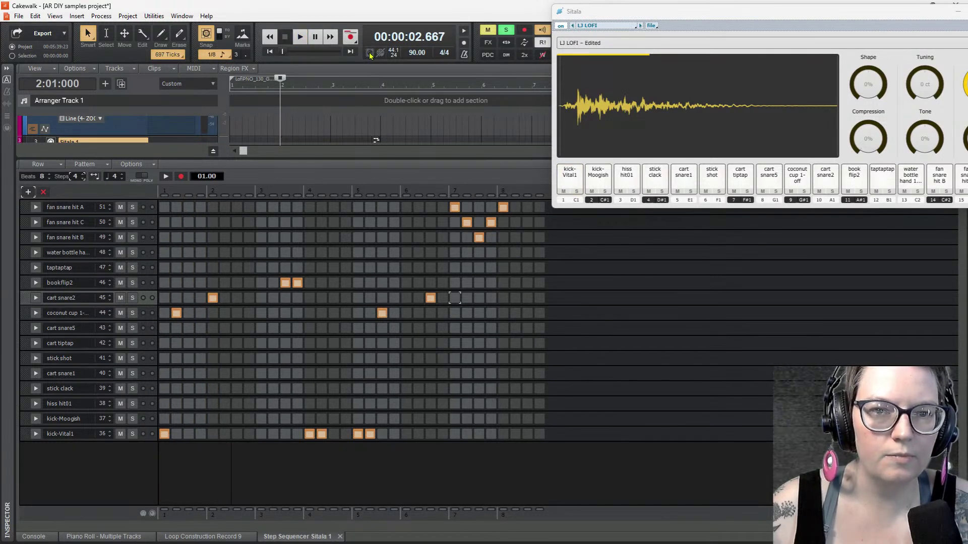
{"action": "left_click", "coordinate": [301, 38]}
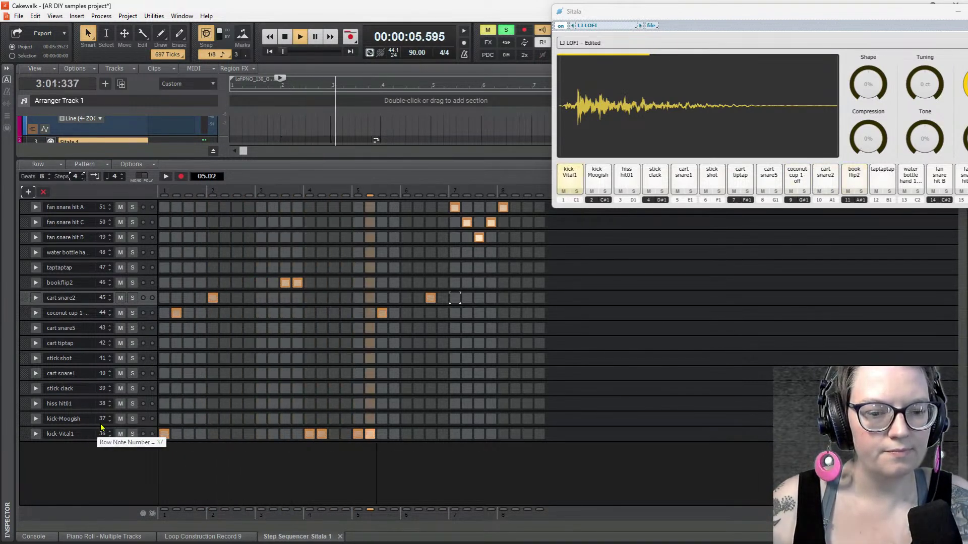
{"action": "key", "text": "space"}
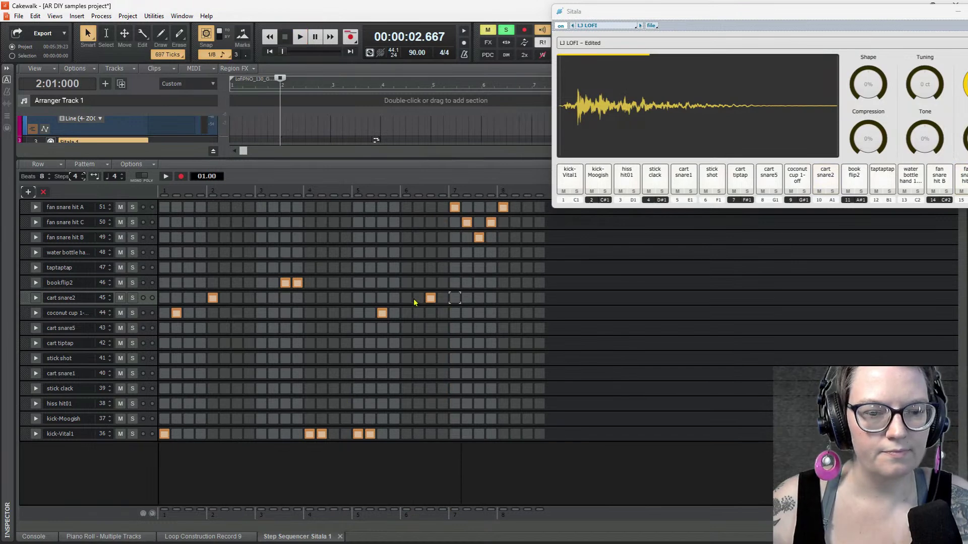
{"action": "key", "text": "space"}
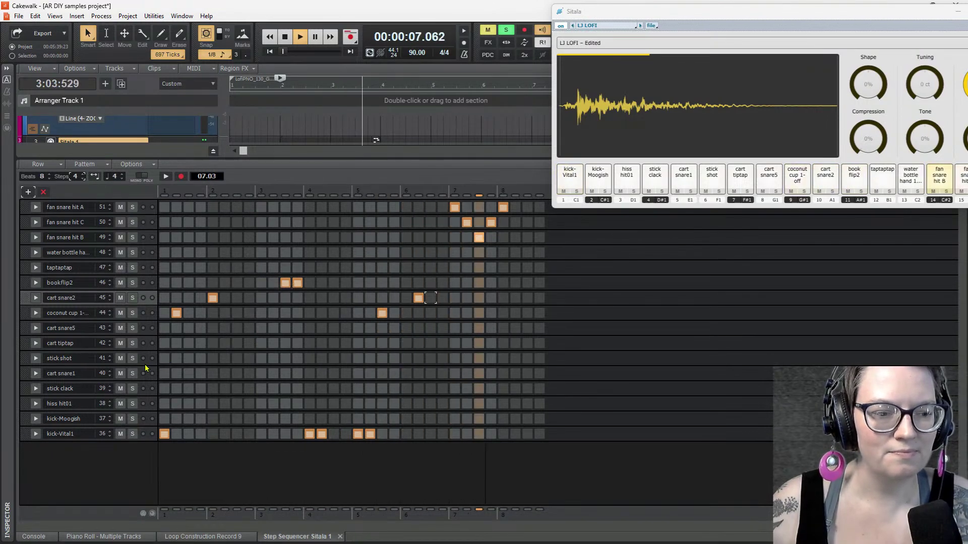
{"action": "key", "text": "space"}
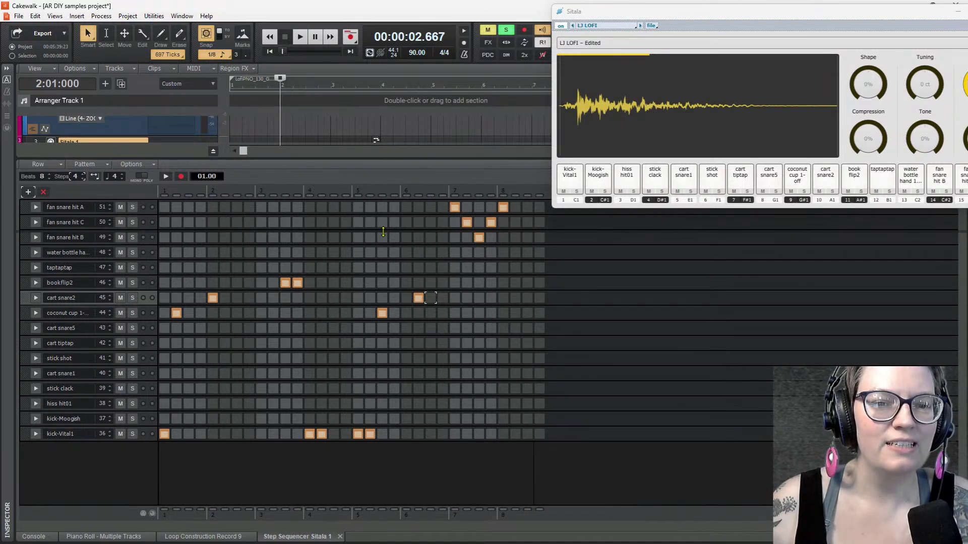
Fill beats 4 to 6 with fan snare hits, one per step, in the repeating order A, C, B, C
{"action": "left_click_drag", "start_coordinate": [373, 168], "coordinate": [373, 175]}
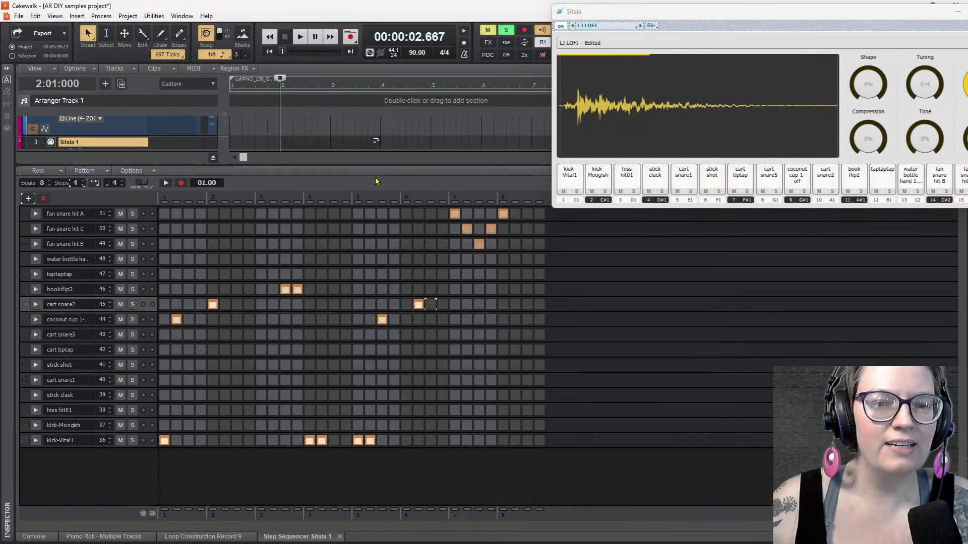
{"action": "left_click", "coordinate": [441, 230]}
{"action": "left_click", "coordinate": [431, 244]}
{"action": "left_click", "coordinate": [419, 230]}
{"action": "left_click", "coordinate": [406, 214]}
{"action": "left_click", "coordinate": [394, 229]}
{"action": "left_click", "coordinate": [382, 244]}
{"action": "left_click", "coordinate": [370, 229]}
{"action": "left_click", "coordinate": [358, 214]}
{"action": "left_click", "coordinate": [346, 229]}
{"action": "left_click", "coordinate": [333, 244]}
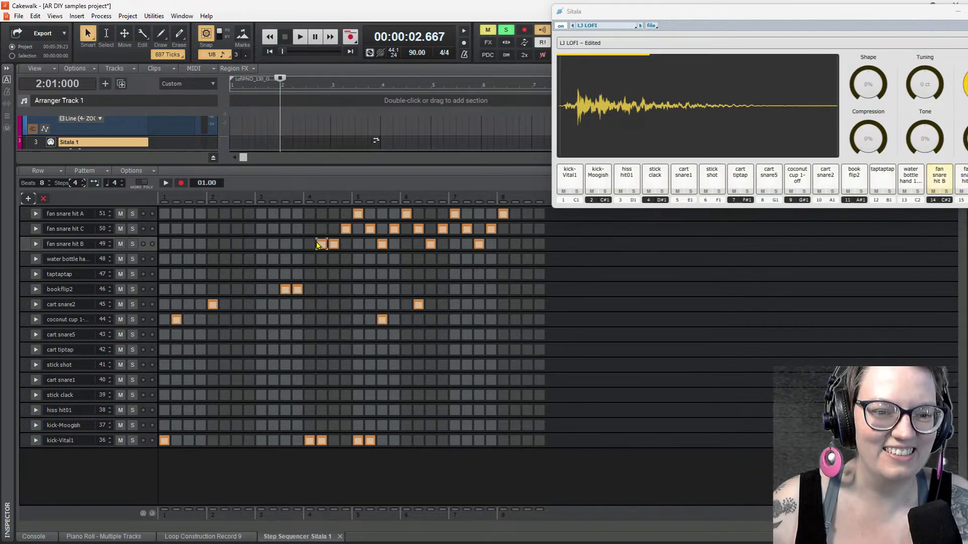
{"action": "left_click", "coordinate": [322, 244]}
{"action": "left_click", "coordinate": [321, 230]}
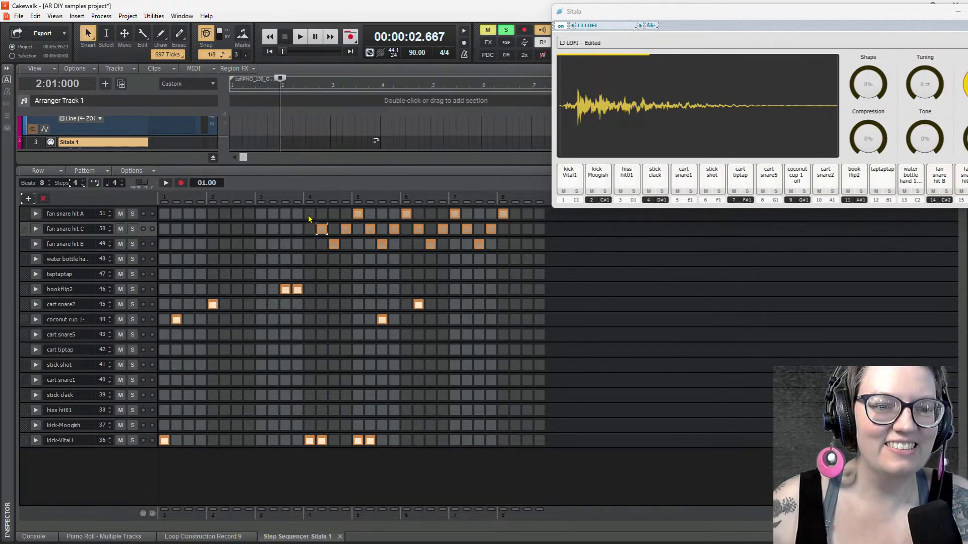
{"action": "left_click", "coordinate": [309, 215]}
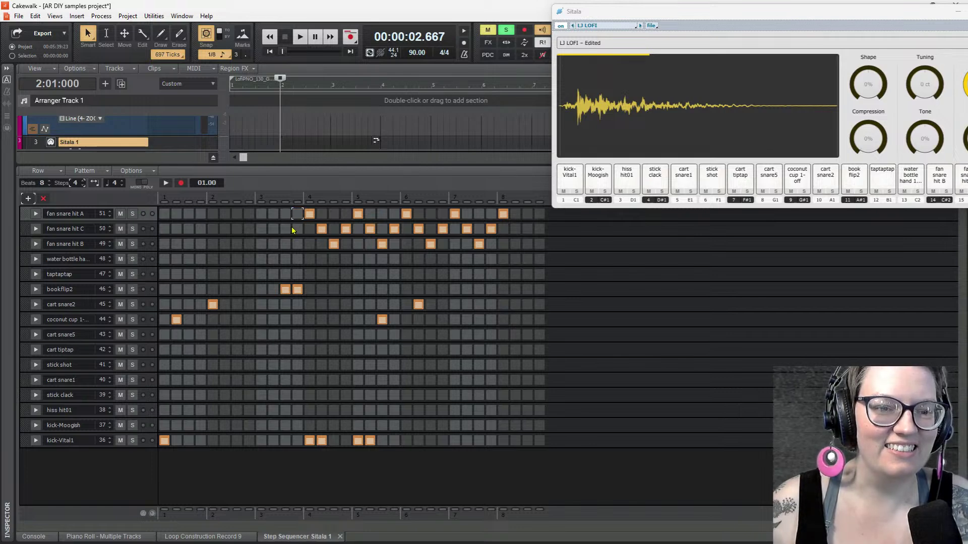
Extend the A, C, B, C fan snare sequence across beats 1 to 3 and play the pattern
{"action": "left_click", "coordinate": [298, 229]}
{"action": "left_click", "coordinate": [286, 244]}
{"action": "left_click", "coordinate": [273, 229]}
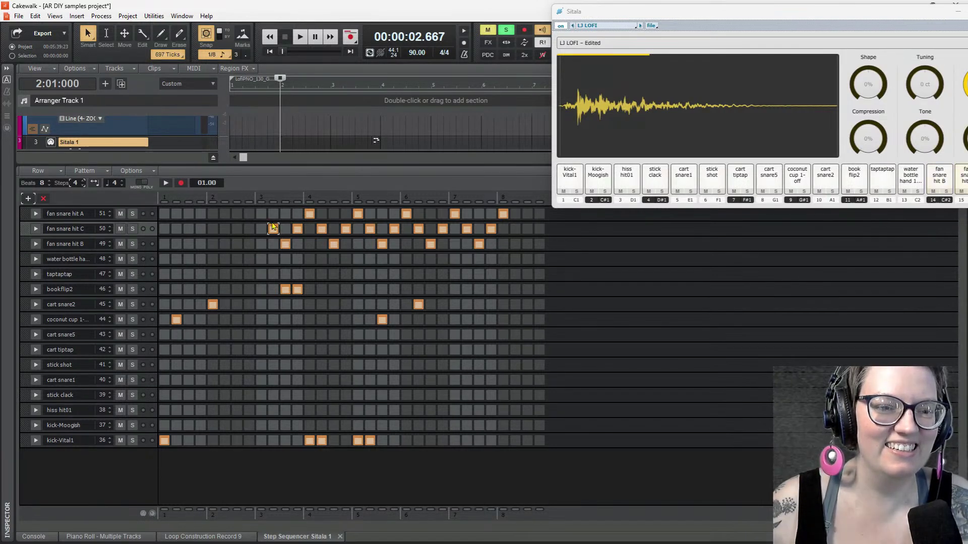
{"action": "left_click", "coordinate": [260, 215]}
{"action": "left_click", "coordinate": [249, 229]}
{"action": "left_click", "coordinate": [225, 244]}
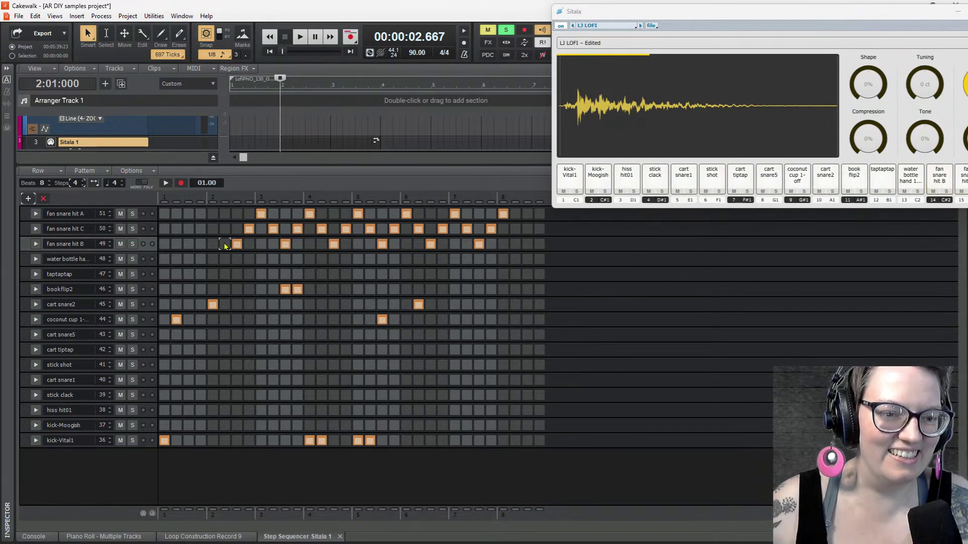
{"action": "left_click", "coordinate": [224, 228]}
{"action": "left_click", "coordinate": [212, 214]}
{"action": "left_click", "coordinate": [200, 230]}
{"action": "left_click", "coordinate": [188, 245]}
{"action": "left_click", "coordinate": [176, 229]}
{"action": "left_click", "coordinate": [165, 214]}
{"action": "key", "text": "space"}
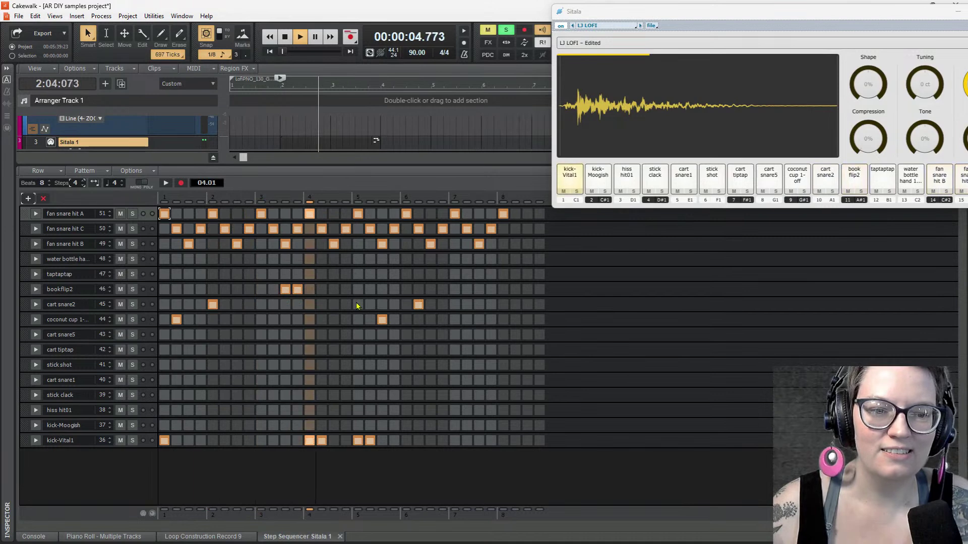
{"action": "key", "text": "space"}
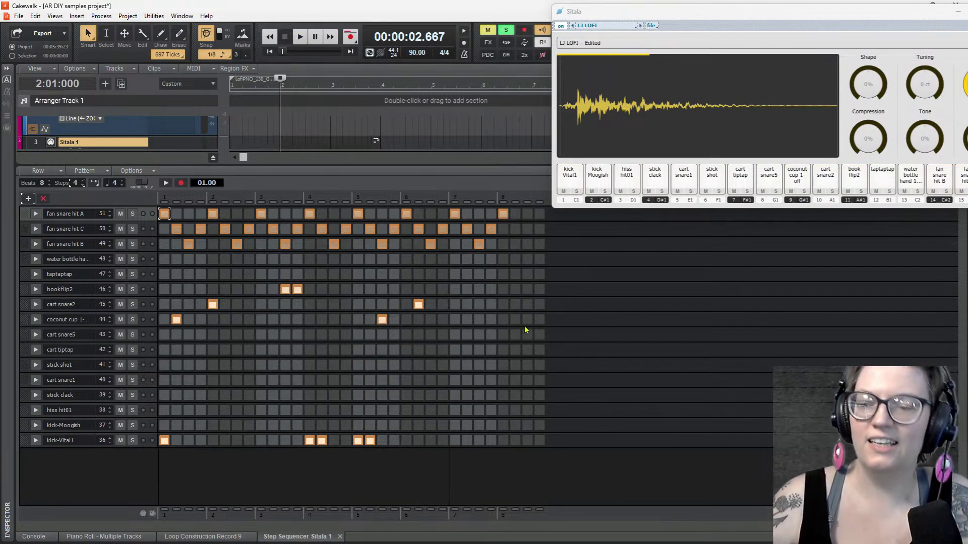
{"action": "key", "text": "space"}
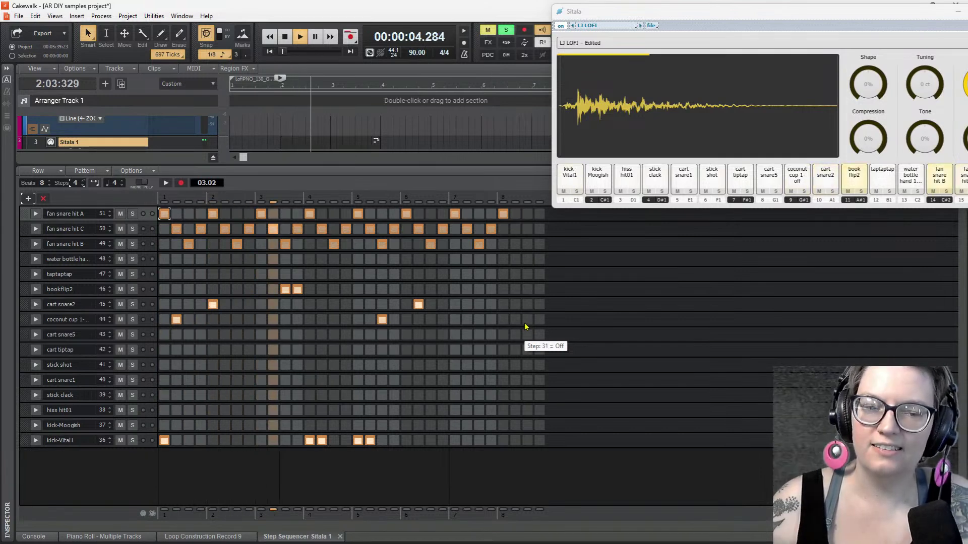
{"action": "key", "text": "space"}
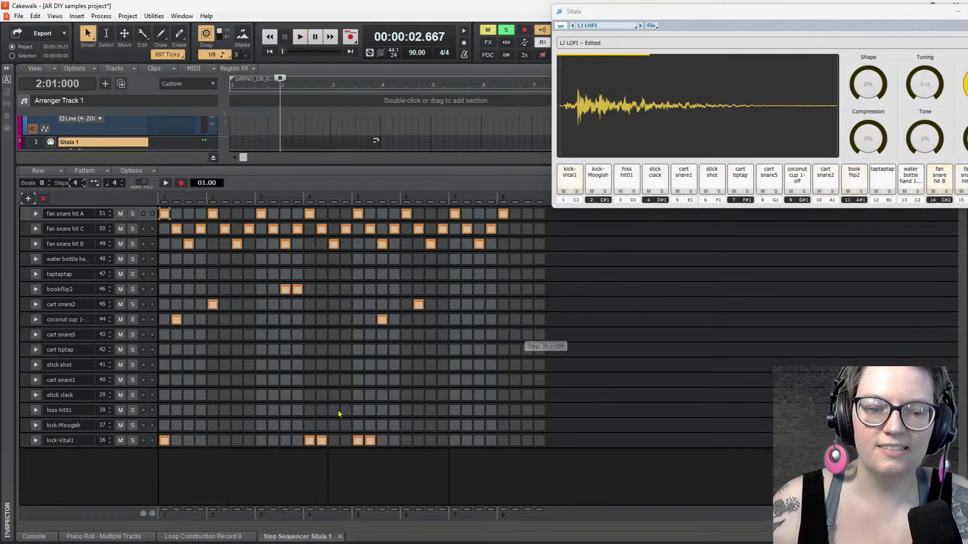
Move the kick-Vital1 hits on the second steps of beats 4 and 5 to the fourth steps of beats 3 and 4, playing the pattern
{"action": "left_click", "coordinate": [297, 443]}
{"action": "key", "text": "space"}
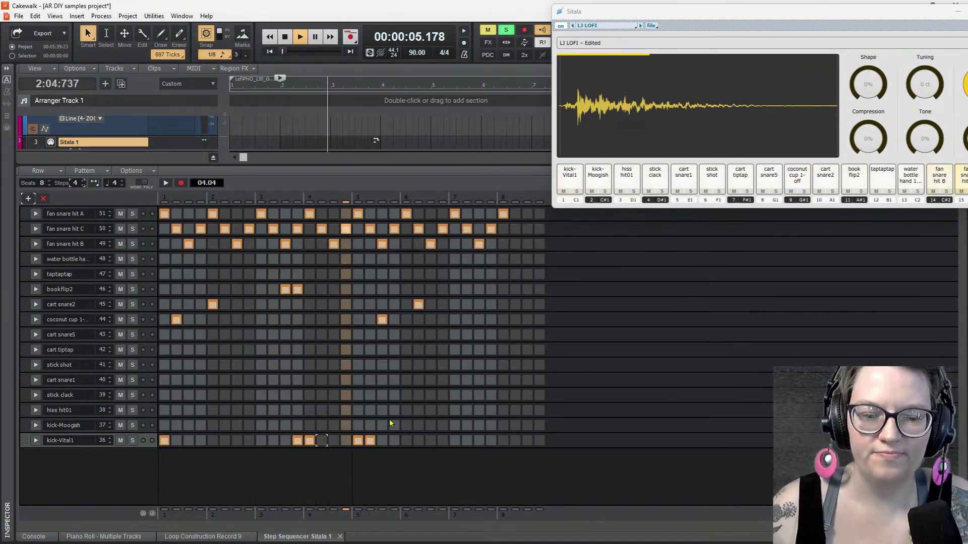
{"action": "key", "text": "space"}
{"action": "left_click", "coordinate": [347, 442]}
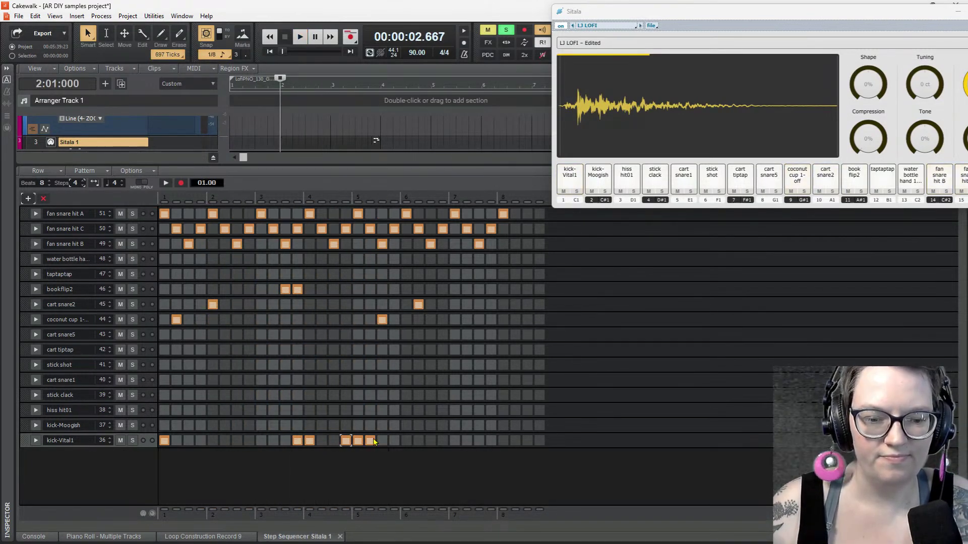
{"action": "key", "text": "space"}
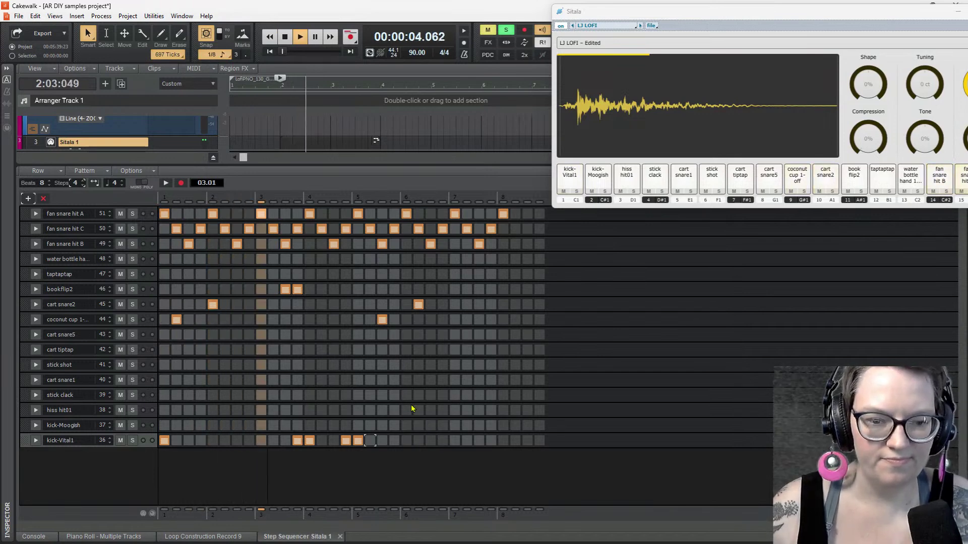
{"action": "key", "text": "space"}
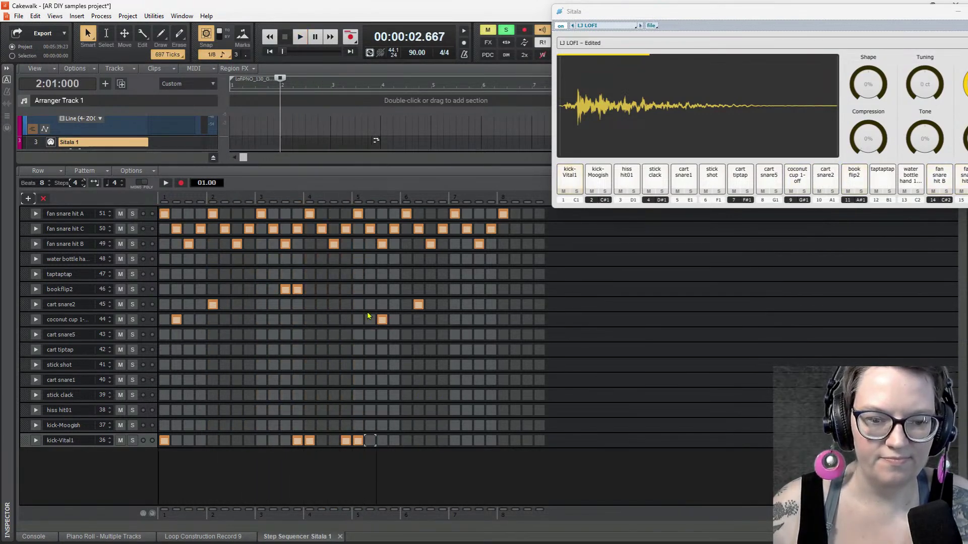
Move the second coconut cup hit to the second step of beat 5 and cart snare2 to the first step of beat 6, playing the pattern
{"action": "left_click", "coordinate": [371, 320]}
{"action": "left_click", "coordinate": [406, 305]}
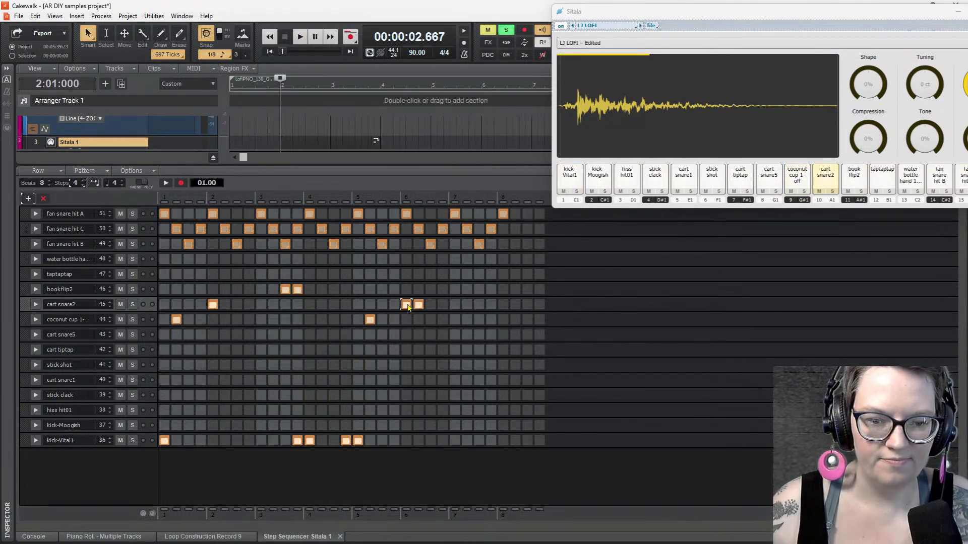
{"action": "key", "text": "space"}
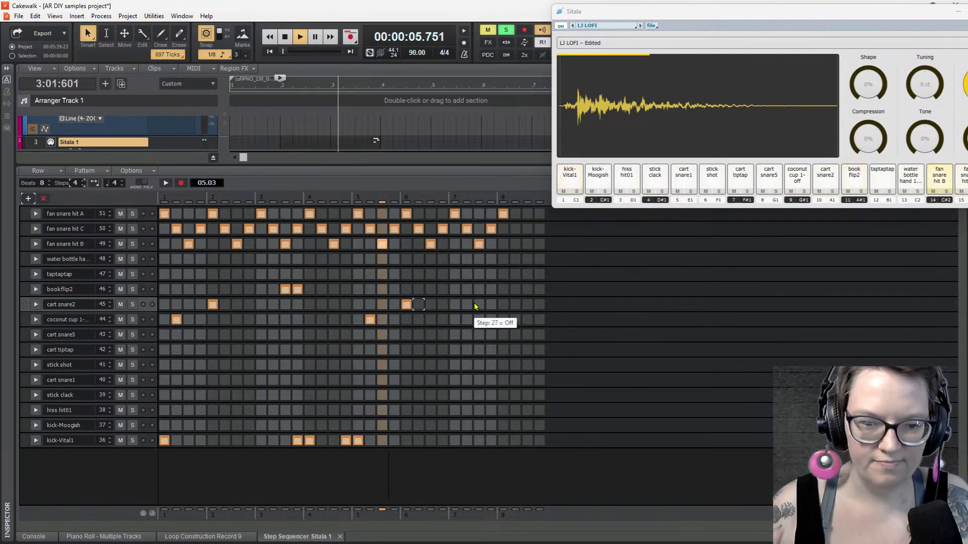
{"action": "key", "text": "space"}
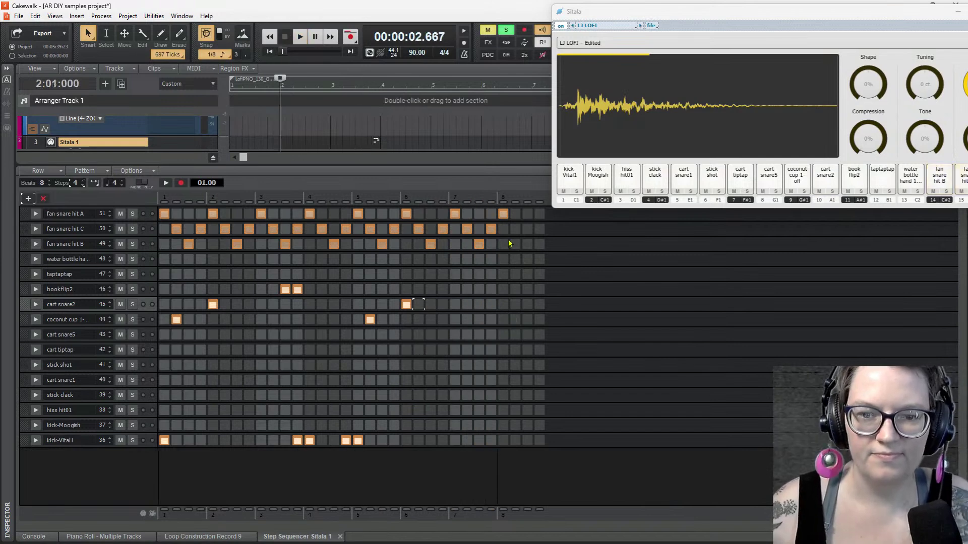
Complete beat 8 of the fan snare sequence with hits C, B, C on its second to fourth steps, and play the pattern
{"action": "left_click", "coordinate": [517, 231]}
{"action": "left_click", "coordinate": [528, 243]}
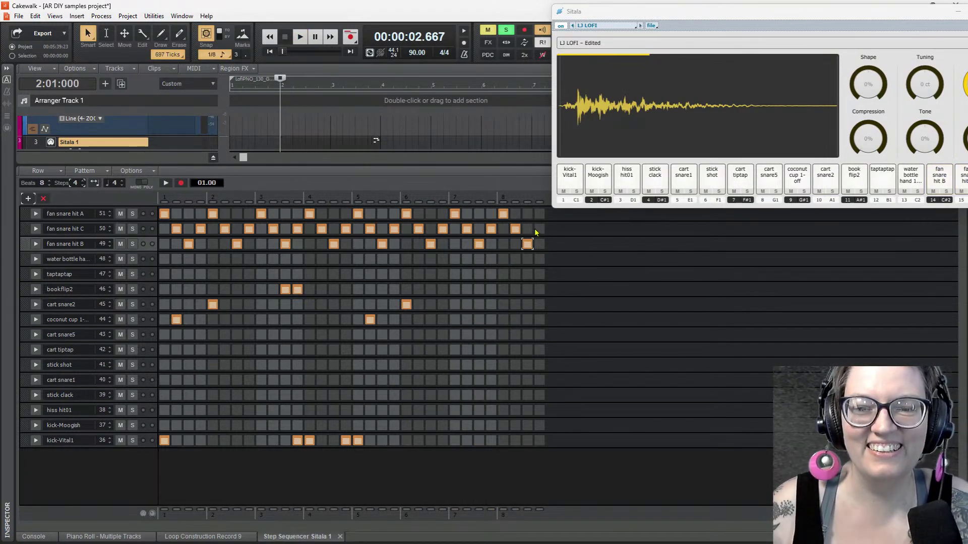
{"action": "left_click", "coordinate": [539, 230]}
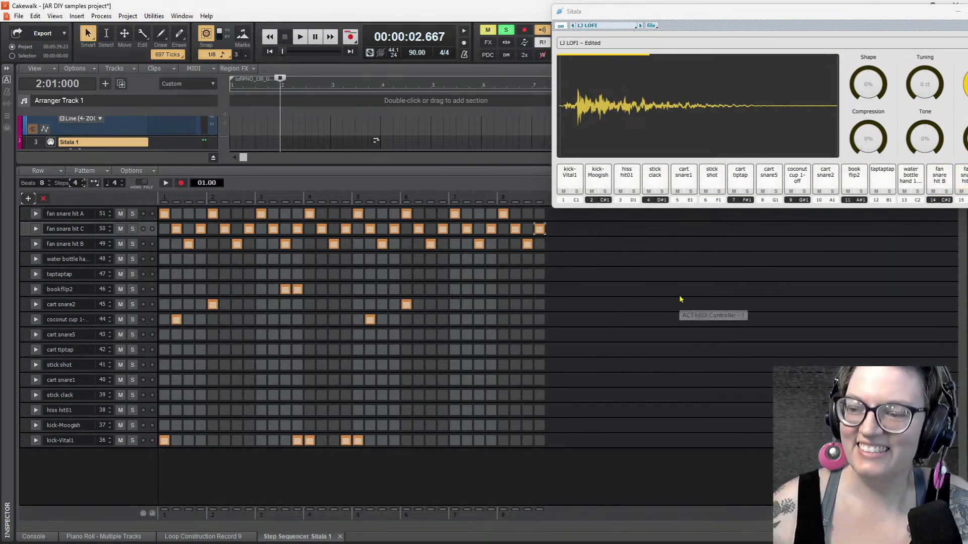
{"action": "key", "text": "space"}
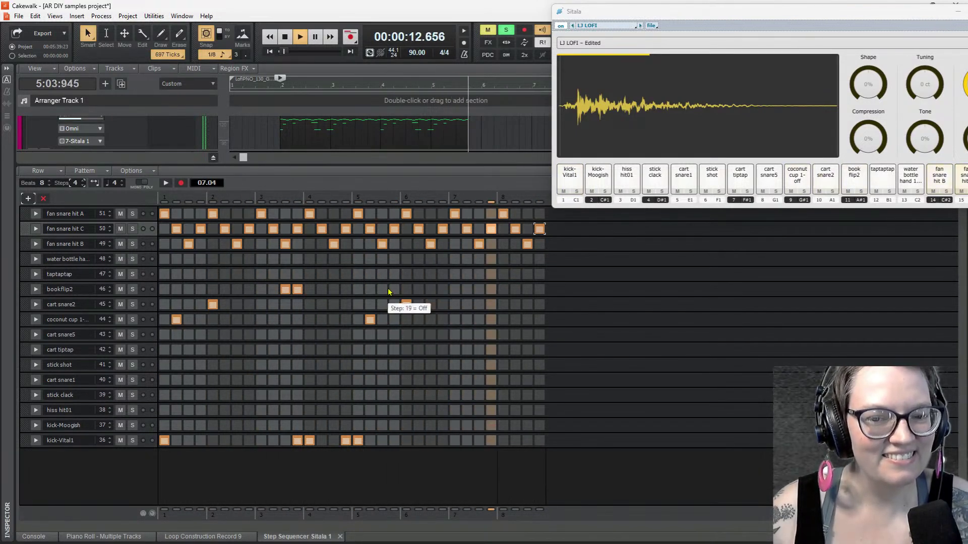
{"action": "key", "text": "space"}
Audition the stick shot sample, fill all four steps of beat 8 with it, and play the pattern
{"action": "left_click", "coordinate": [61, 366]}
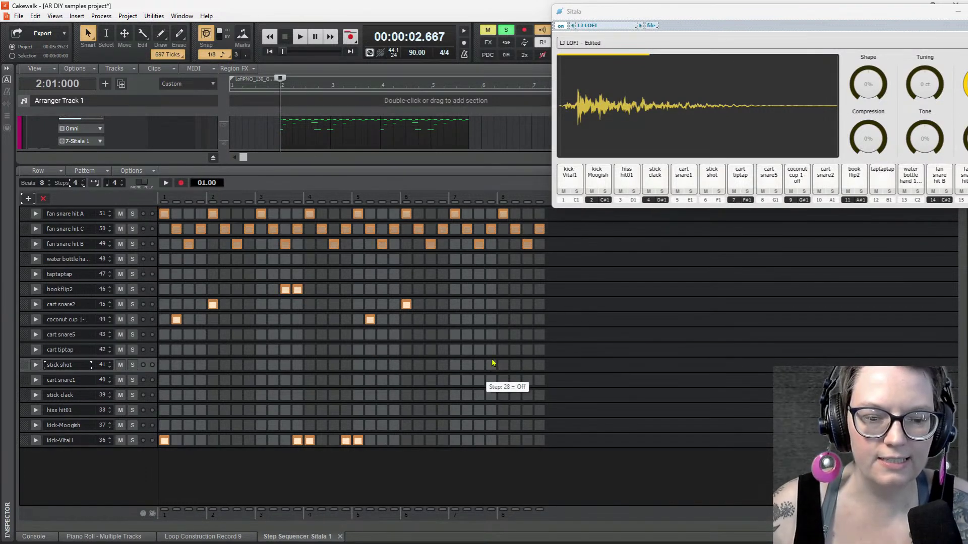
{"action": "key", "text": "space"}
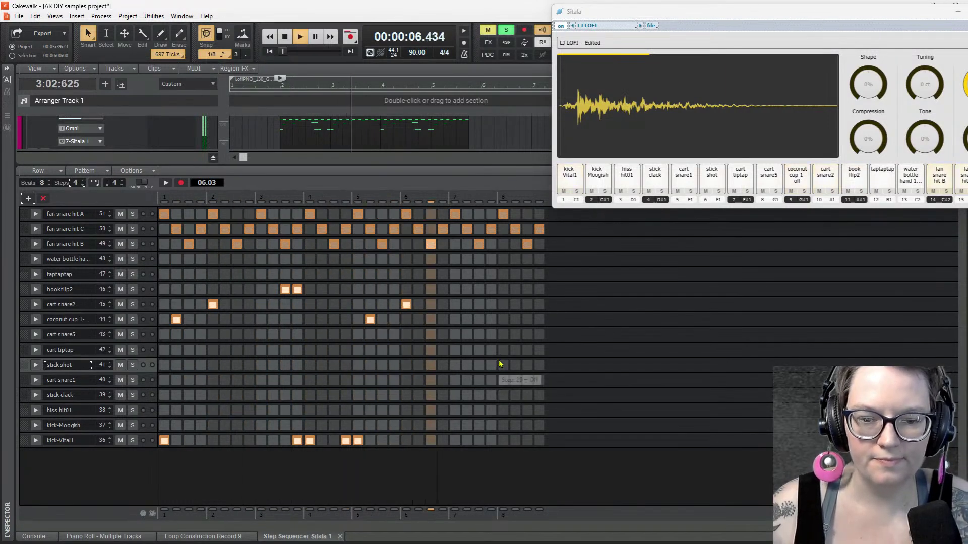
{"action": "key", "text": "space"}
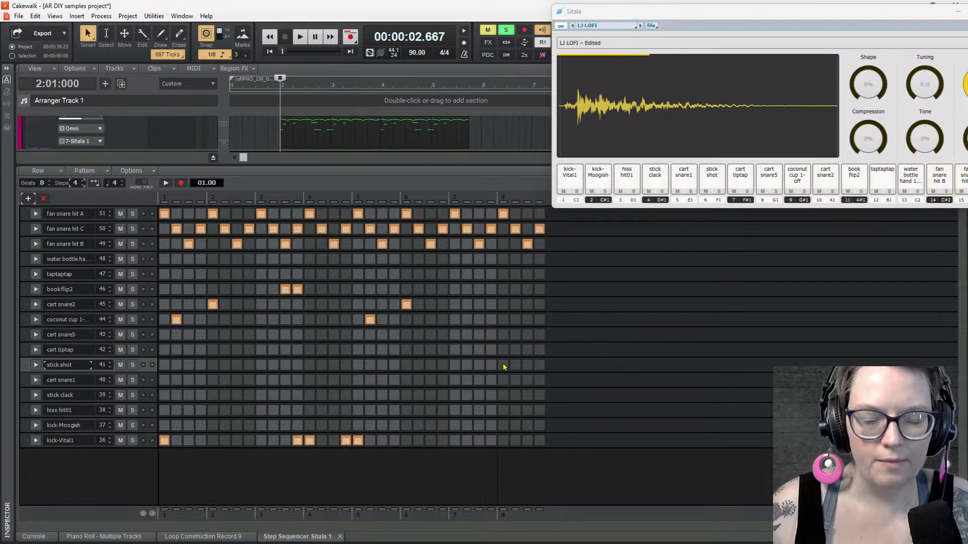
{"action": "left_click_drag", "start_coordinate": [505, 367], "coordinate": [533, 368]}
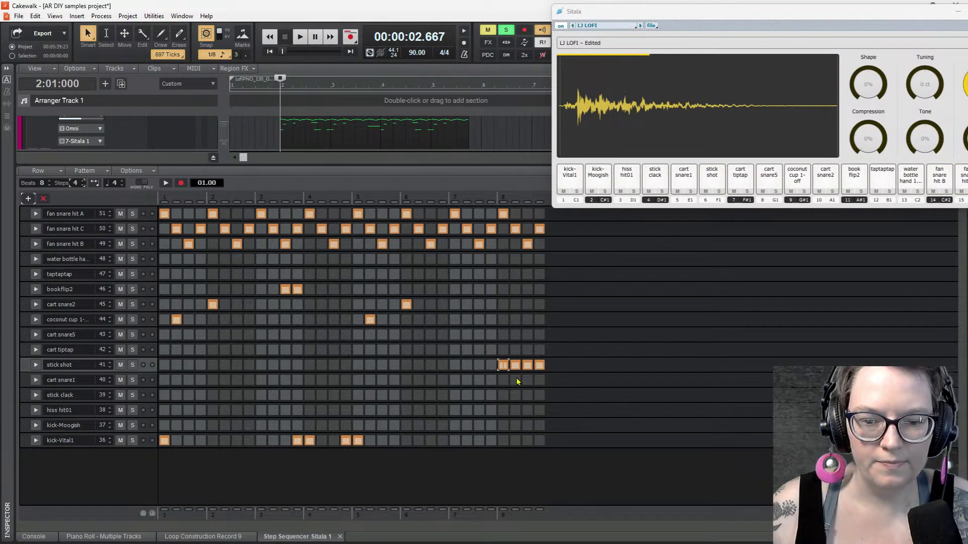
{"action": "key", "text": "space"}
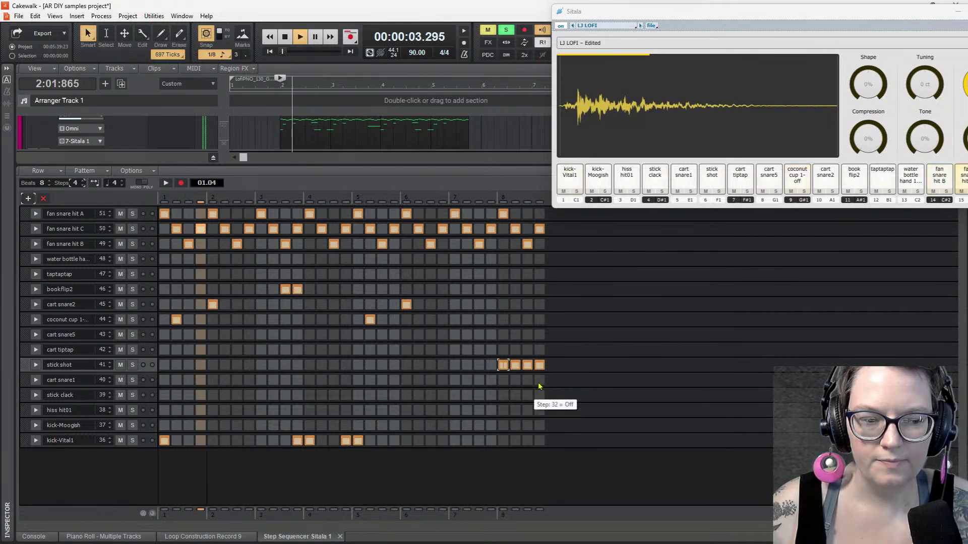
Shape the velocities of the four stick shot hits in beat 8 into a rising ramp and play the result
{"action": "left_click", "coordinate": [34, 366]}
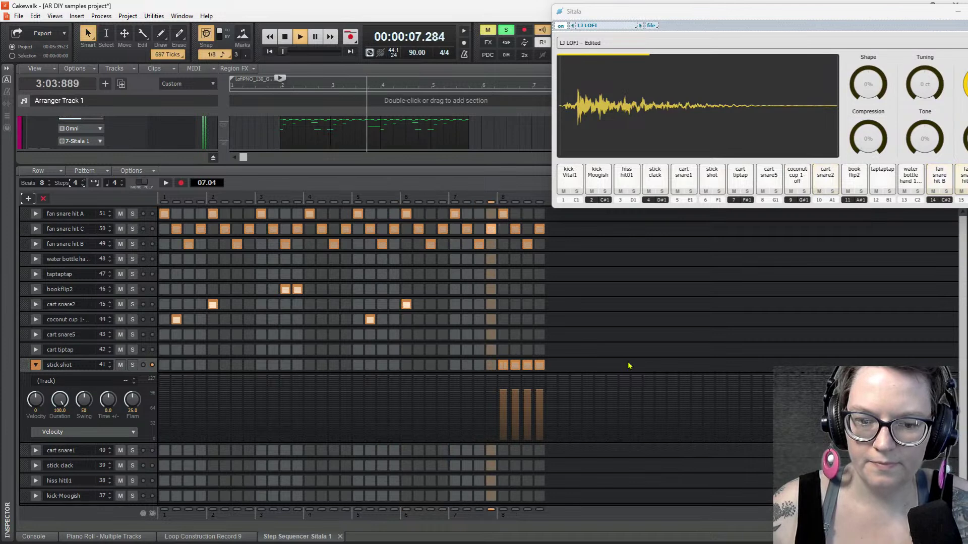
{"action": "key", "text": "space"}
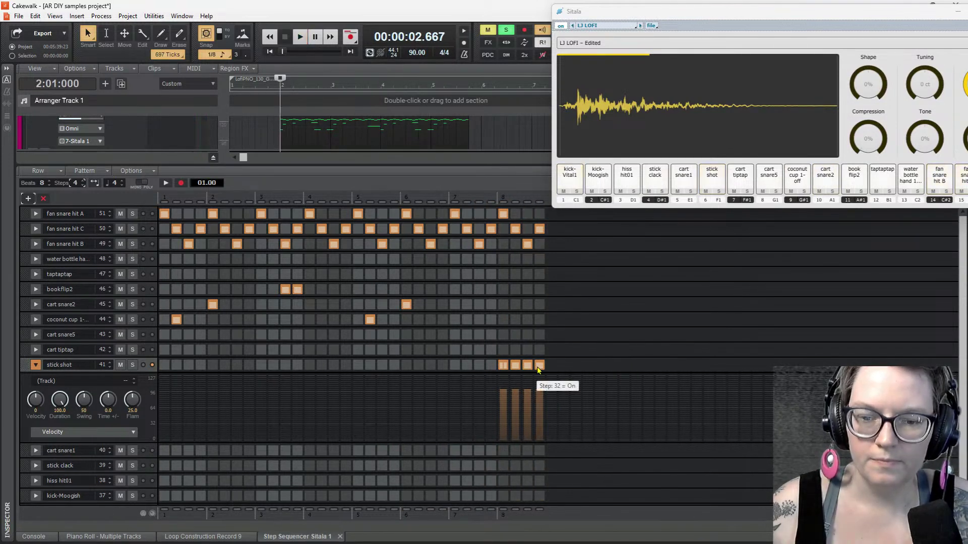
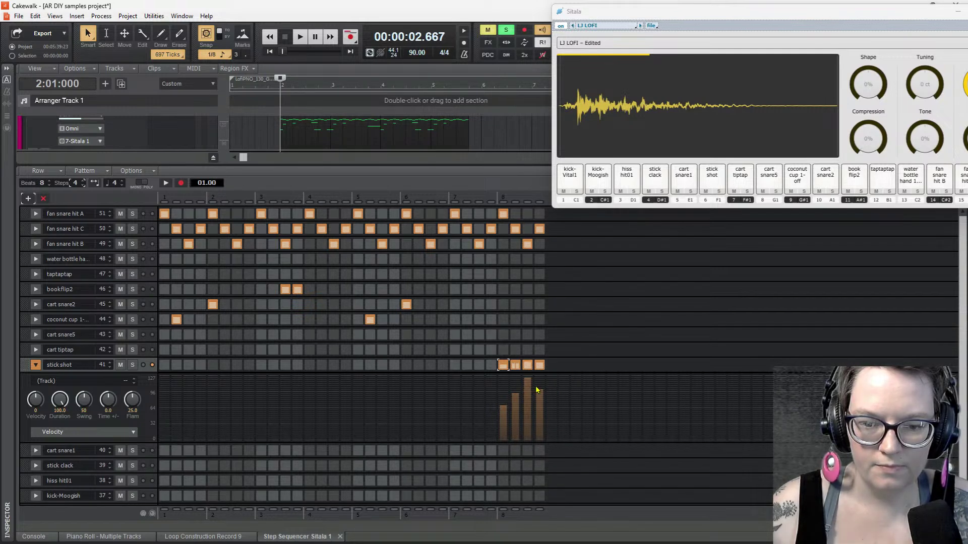
{"action": "left_click_drag", "start_coordinate": [537, 383], "coordinate": [539, 381]}
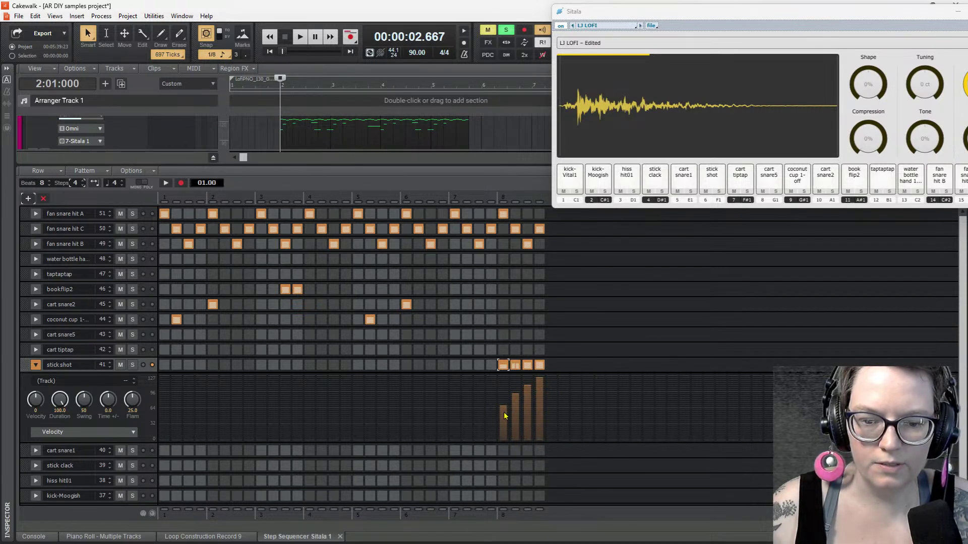
{"action": "key", "text": "space"}
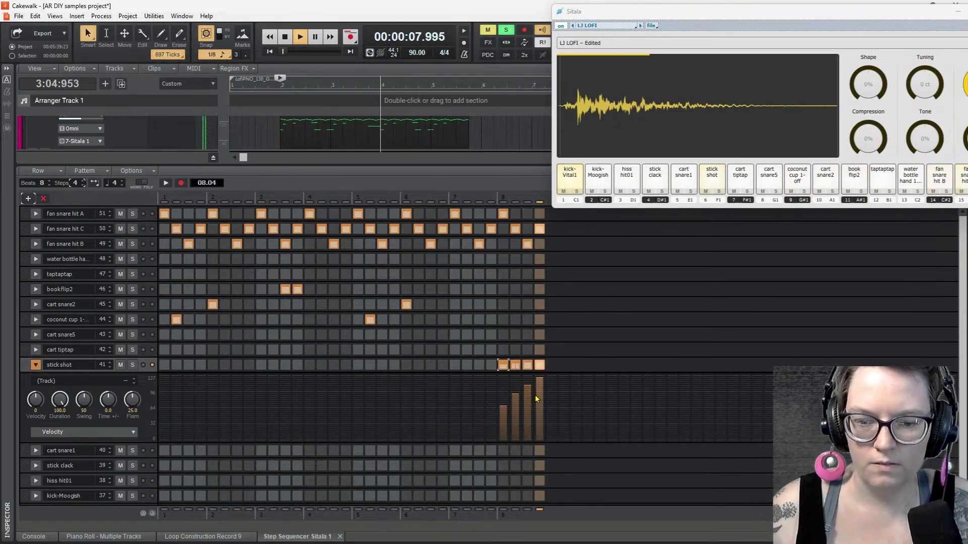
Try a higher swing on the stick shot row while playing the pattern, and return it to 50
{"action": "mouse_move", "coordinate": [84, 405]}
{"action": "left_click_drag", "start_coordinate": [84, 405], "coordinate": [83, 397]}
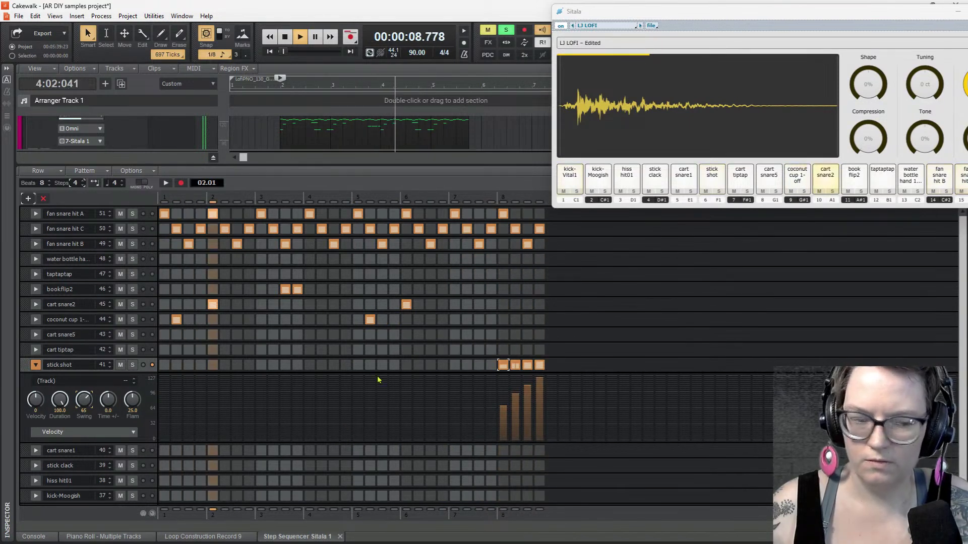
{"action": "key", "text": "space"}
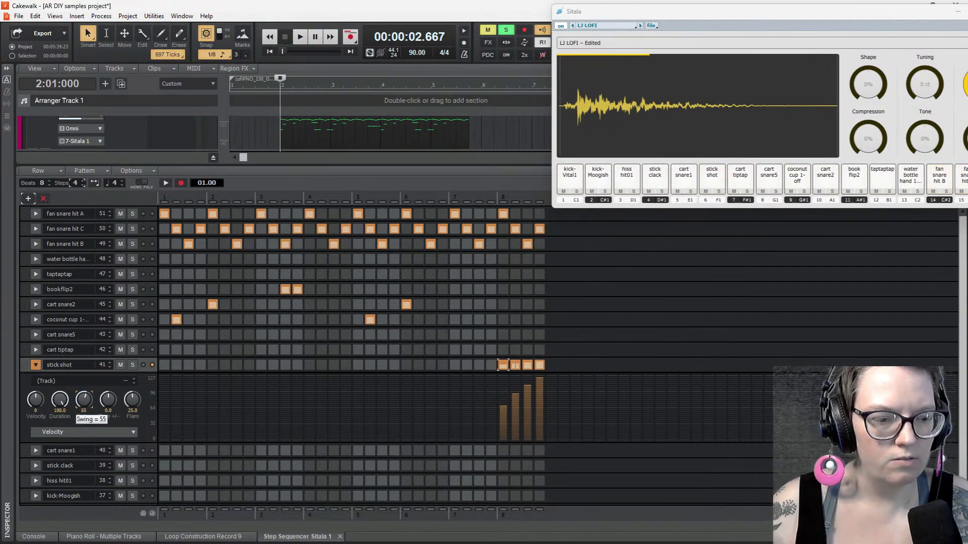
{"action": "key", "text": "space"}
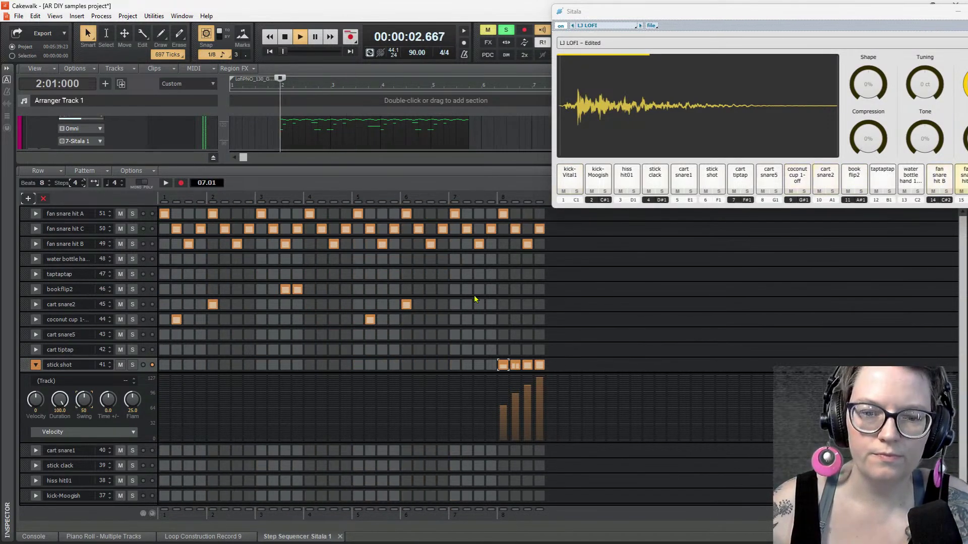
{"action": "key", "text": "space"}
Add bookflip2 on the first step of beat 7 and taptaptap on the first step of beat 8, playing the pattern
{"action": "left_click", "coordinate": [454, 290]}
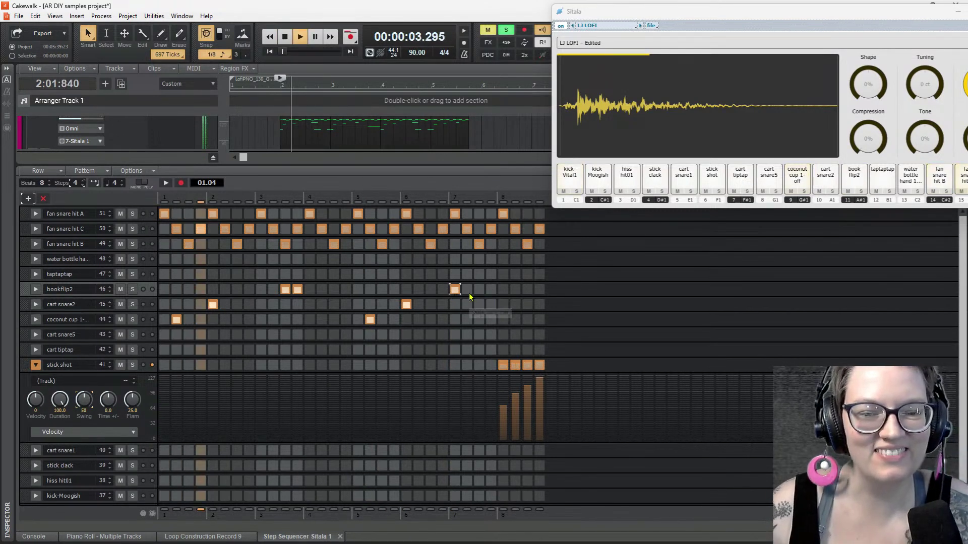
{"action": "left_click", "coordinate": [455, 273]}
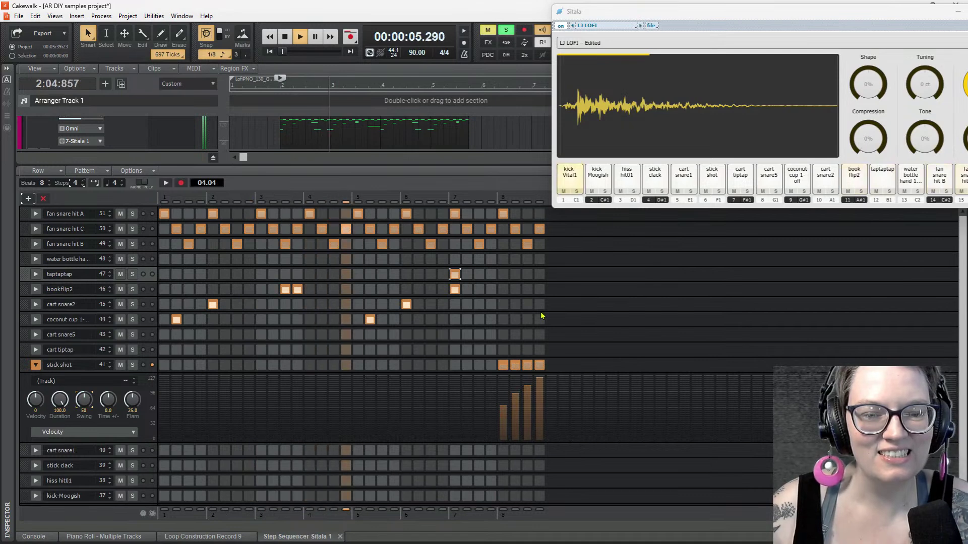
{"action": "key", "text": "space"}
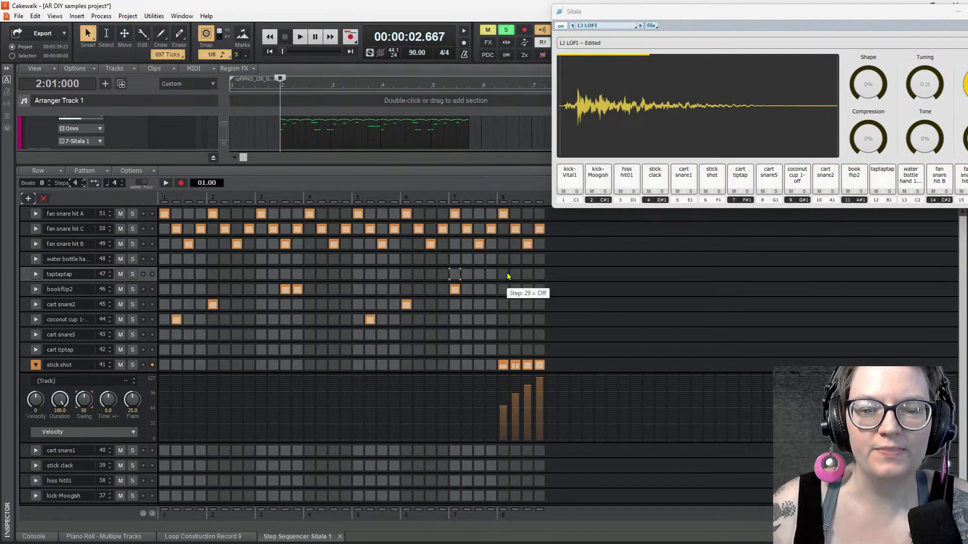
{"action": "key", "text": "space"}
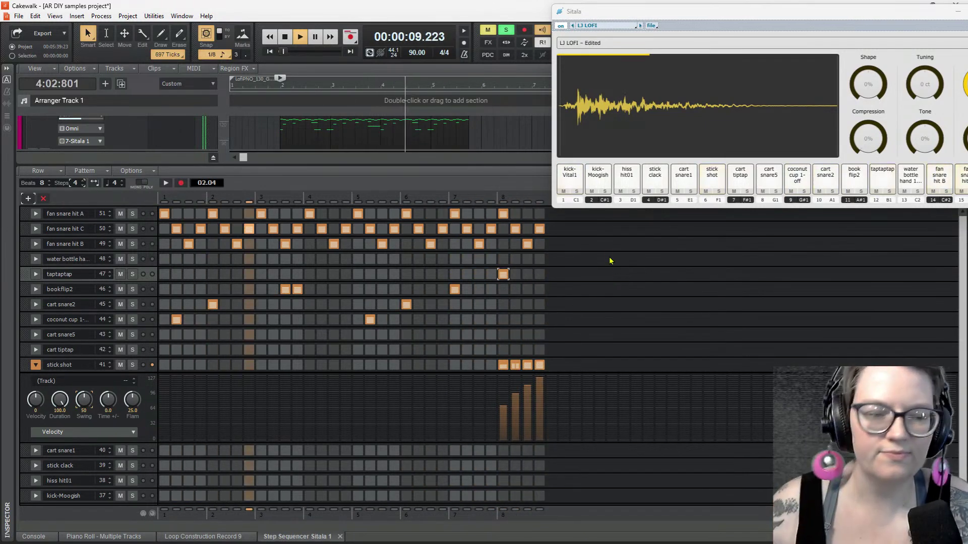
{"action": "key", "text": "space"}
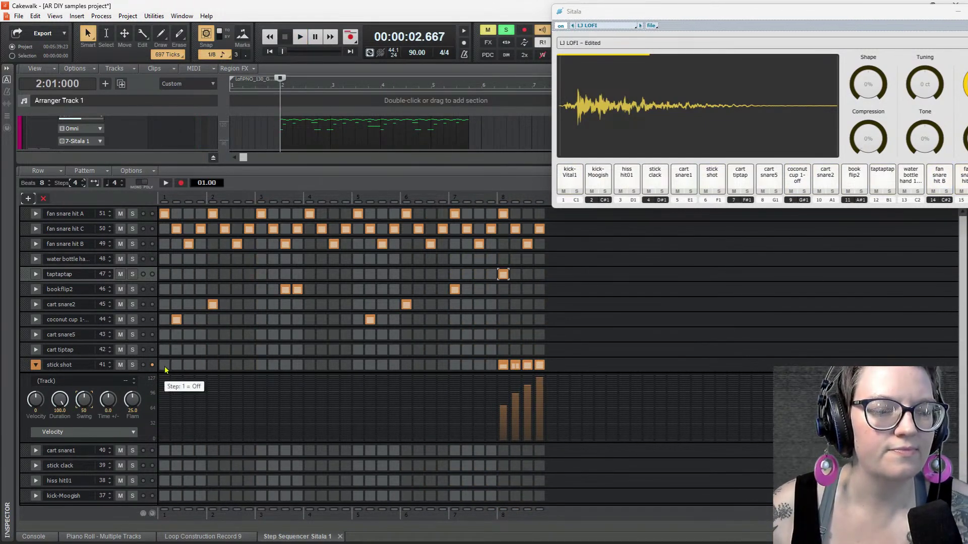
Add stick shot hits on the first steps of beats 2, 4 and 6, and lower the velocity ramp of the beat 8 hits
{"action": "left_click", "coordinate": [212, 365]}
{"action": "key", "text": "space"}
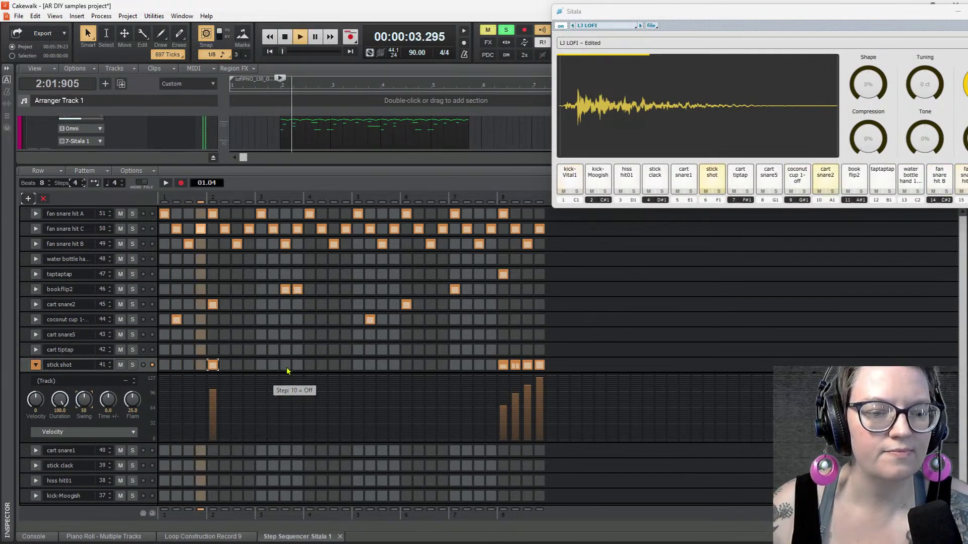
{"action": "key", "text": "space"}
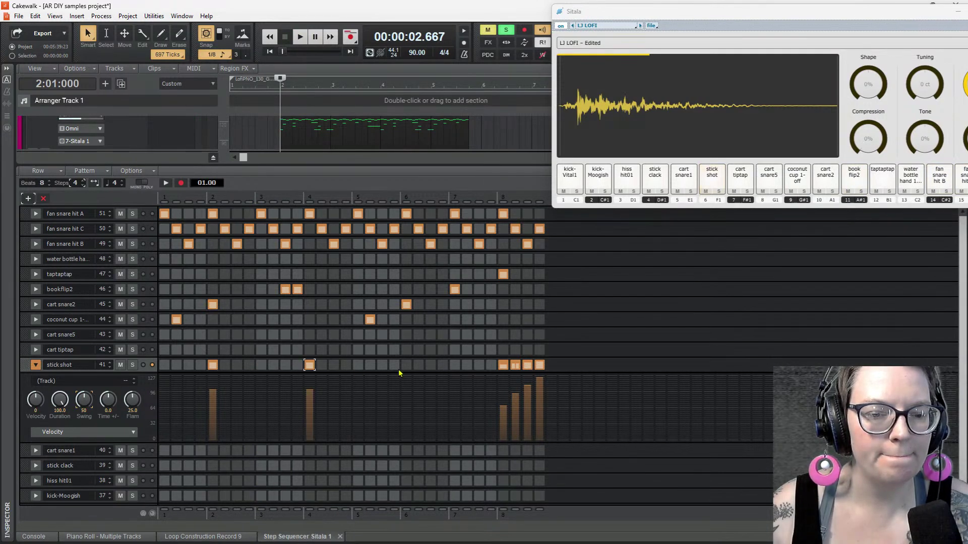
{"action": "key", "text": "space"}
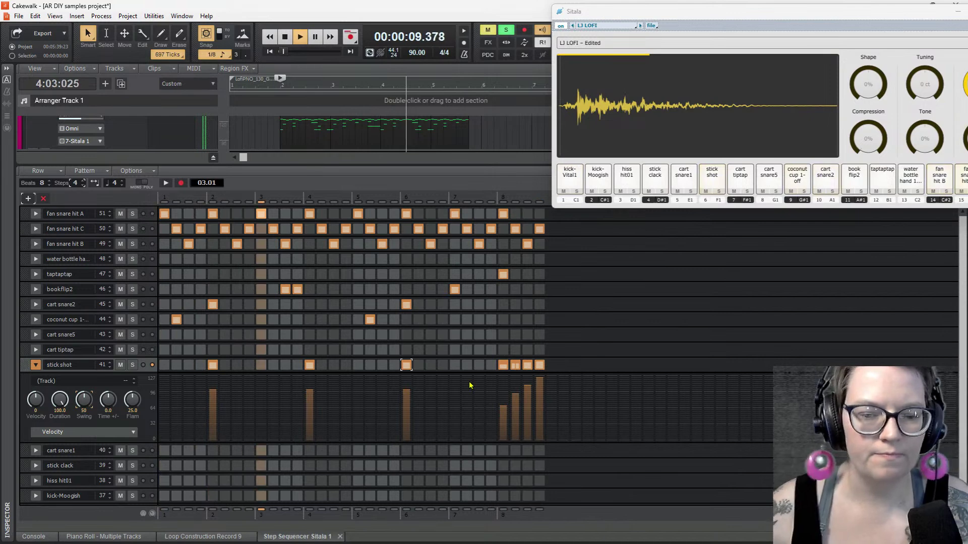
{"action": "mouse_move", "coordinate": [498, 424]}
{"action": "left_mouse_down"}
{"action": "mouse_move", "coordinate": [540, 370]}
{"action": "mouse_move", "coordinate": [542, 382]}
{"action": "left_mouse_up"}
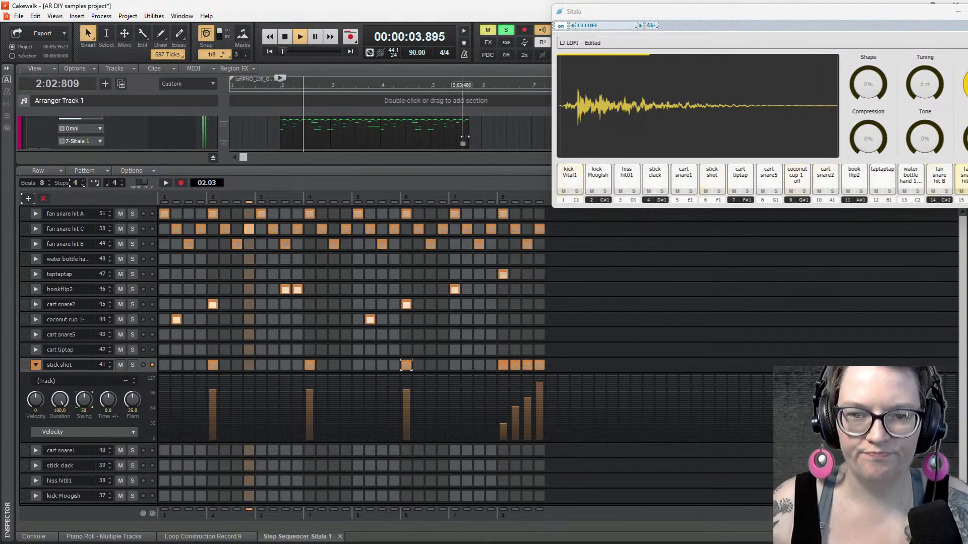
Extend the looped pattern clip to about the middle of measure 7, close the Sitala window and stop playback
{"action": "left_click_drag", "start_coordinate": [462, 136], "coordinate": [549, 136]}
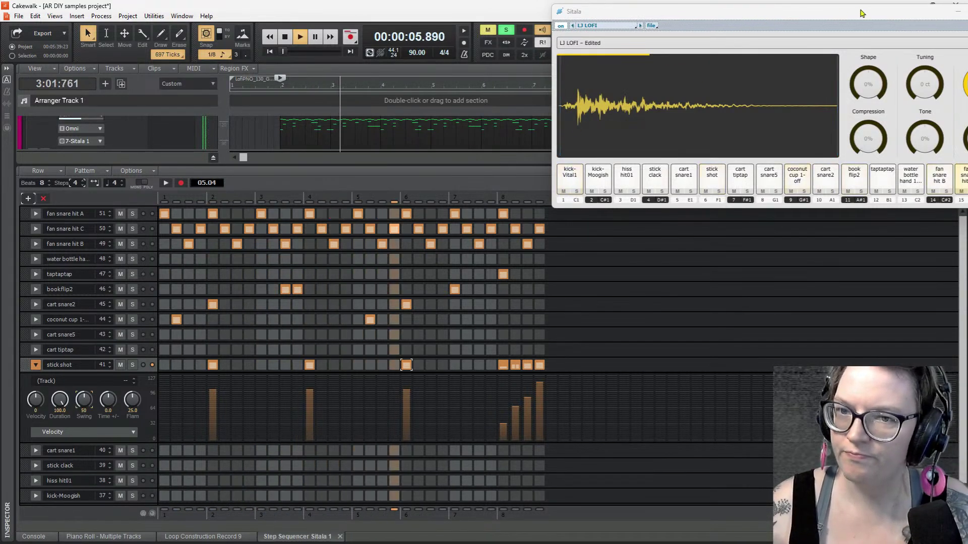
{"action": "left_click_drag", "start_coordinate": [915, 14], "coordinate": [838, 62]}
{"action": "left_click", "coordinate": [928, 58]}
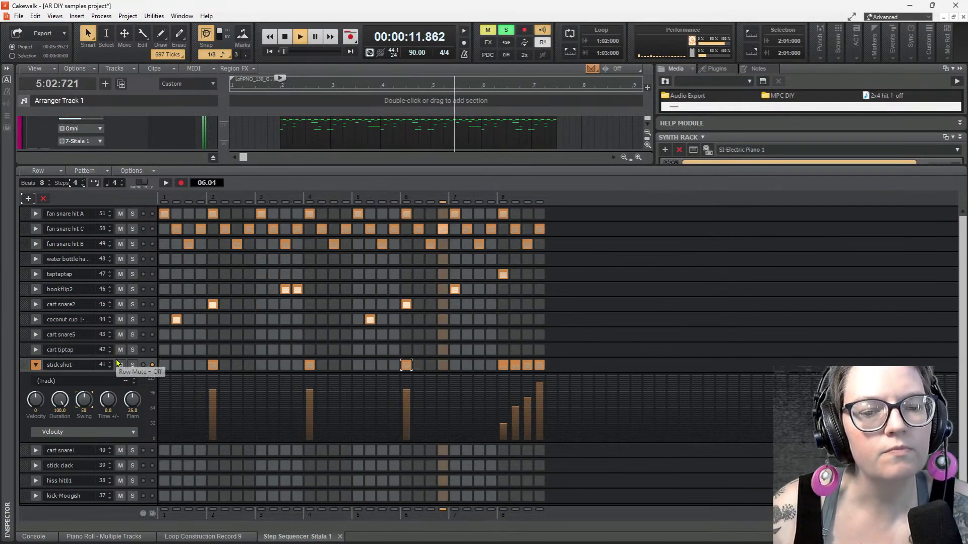
{"action": "key", "text": "space"}
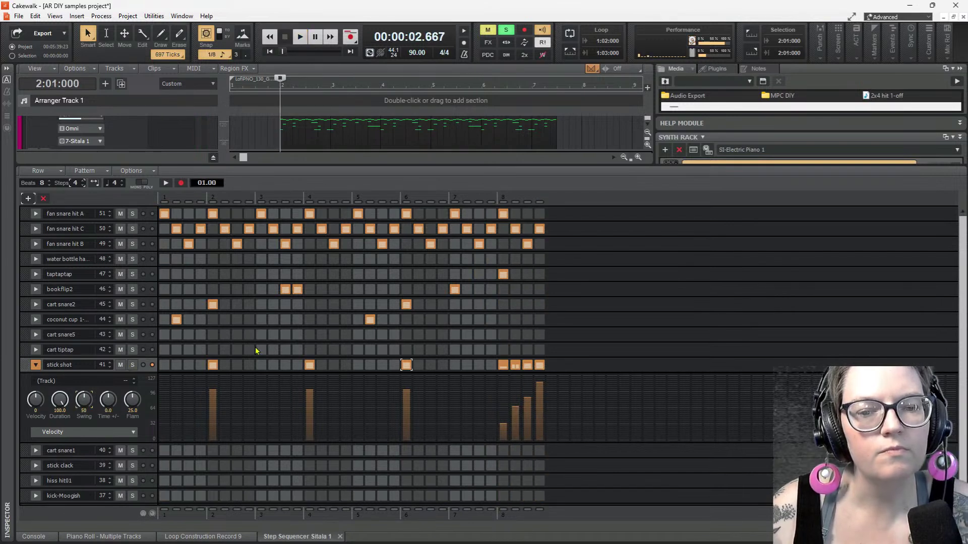
Audition cart tiptap, enlarge the track view and select the second Sitala 1 track (track 4)
{"action": "left_click", "coordinate": [77, 353]}
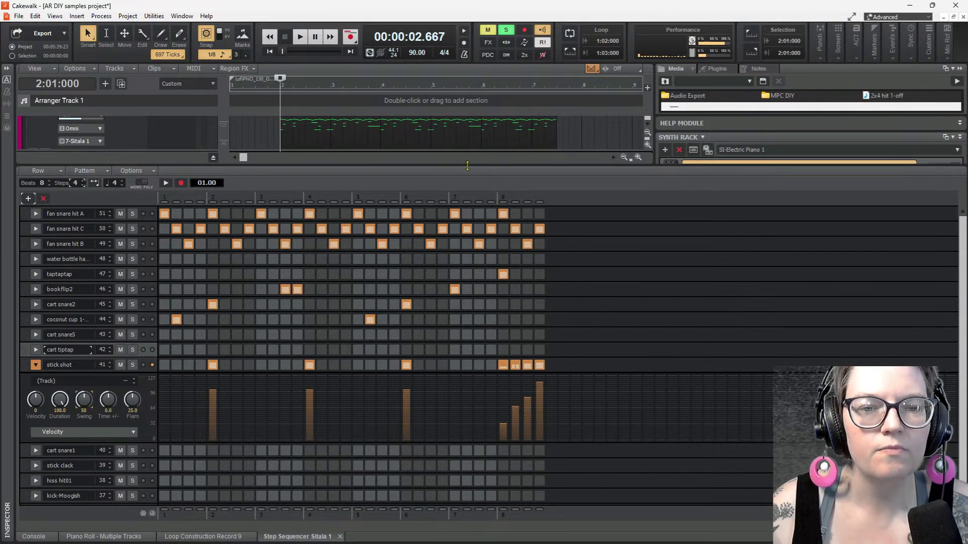
{"action": "left_click_drag", "start_coordinate": [469, 168], "coordinate": [469, 294]}
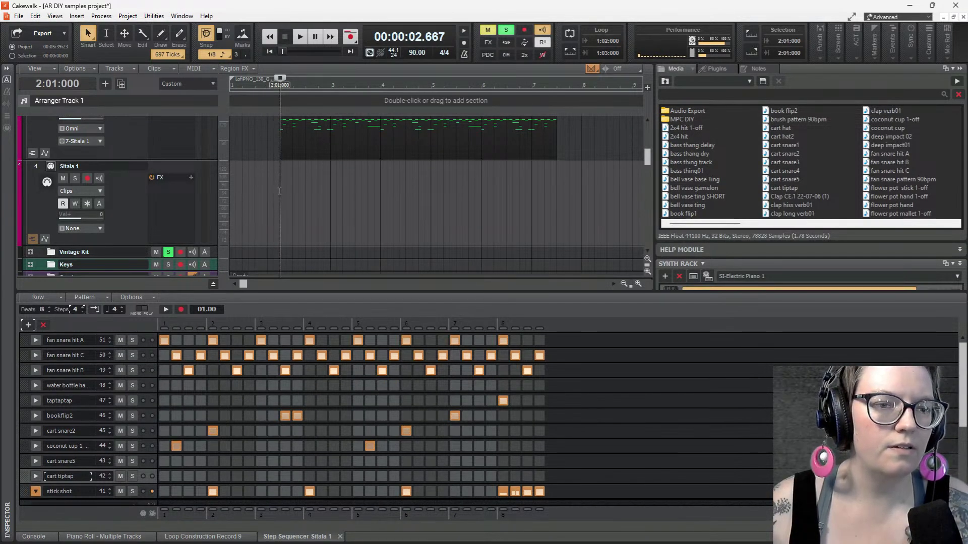
{"action": "left_click", "coordinate": [52, 165]}
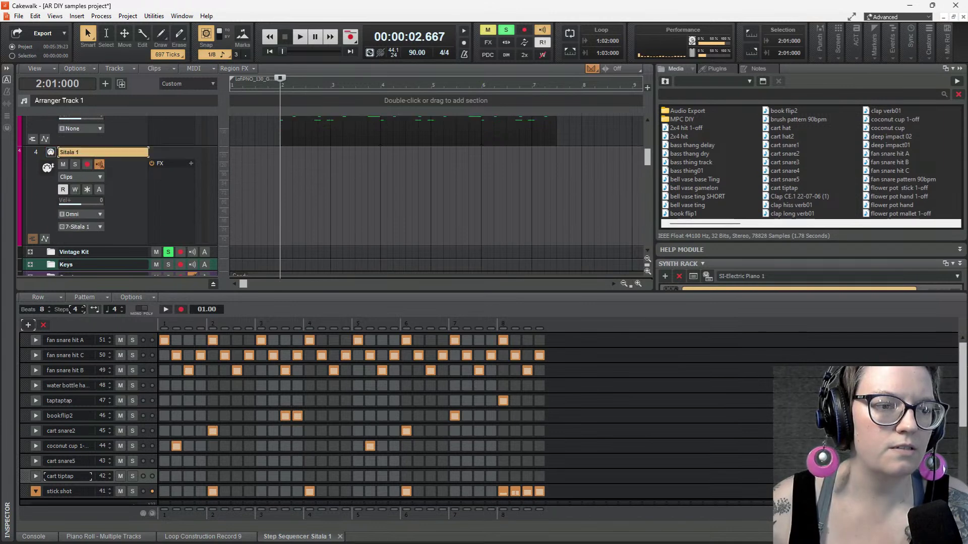
{"action": "left_click", "coordinate": [50, 153]}
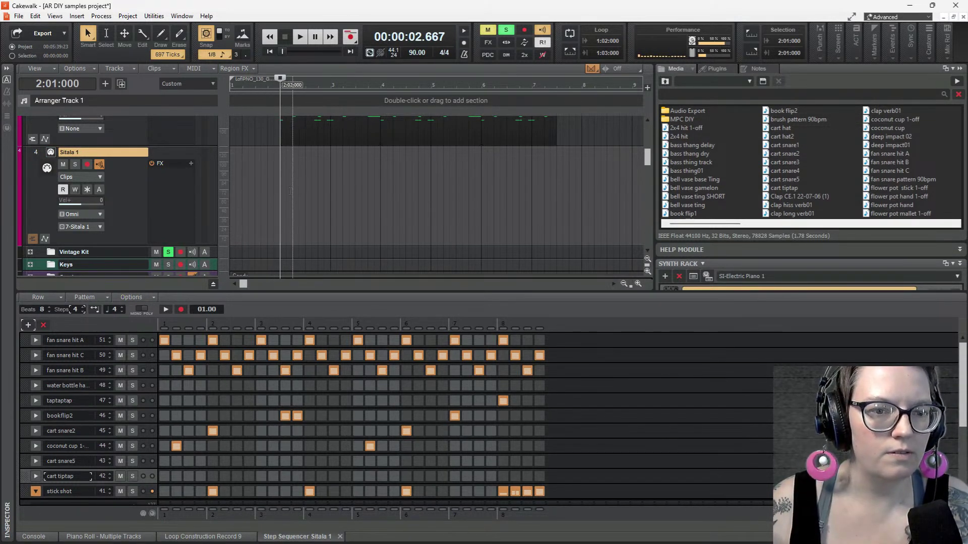
Start a step pattern at measure 2 on track 4, fill cart tiptap on every 2nd step and play it briefly
{"action": "double_click", "coordinate": [280, 197]}
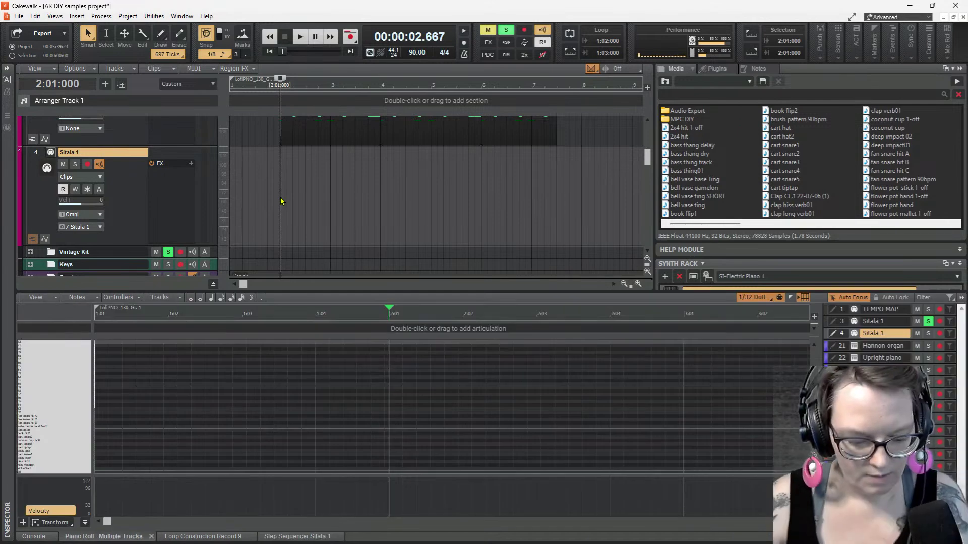
{"action": "double_click", "coordinate": [281, 201]}
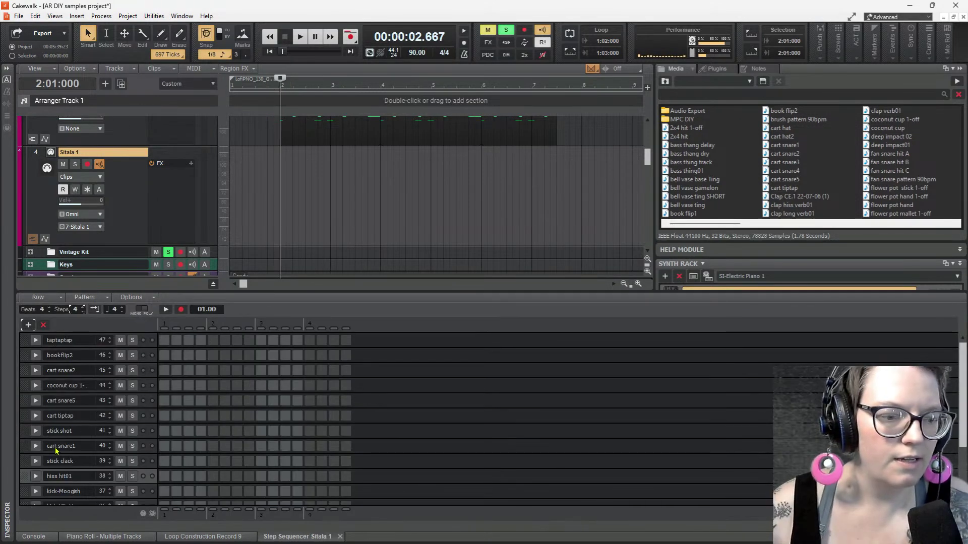
{"action": "scroll", "coordinate": [58, 449], "scroll_direction": "down", "scroll_amount": 3}
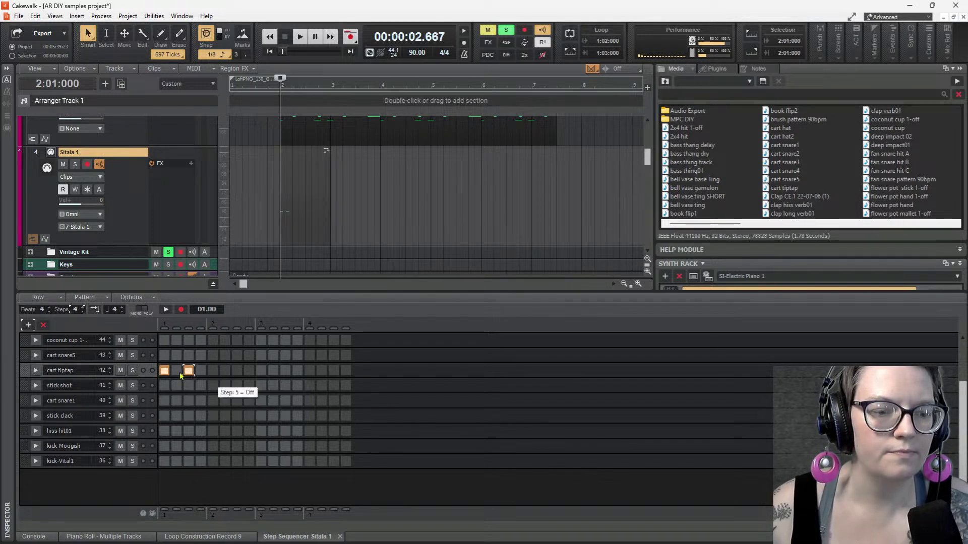
{"action": "right_click", "coordinate": [71, 372]}
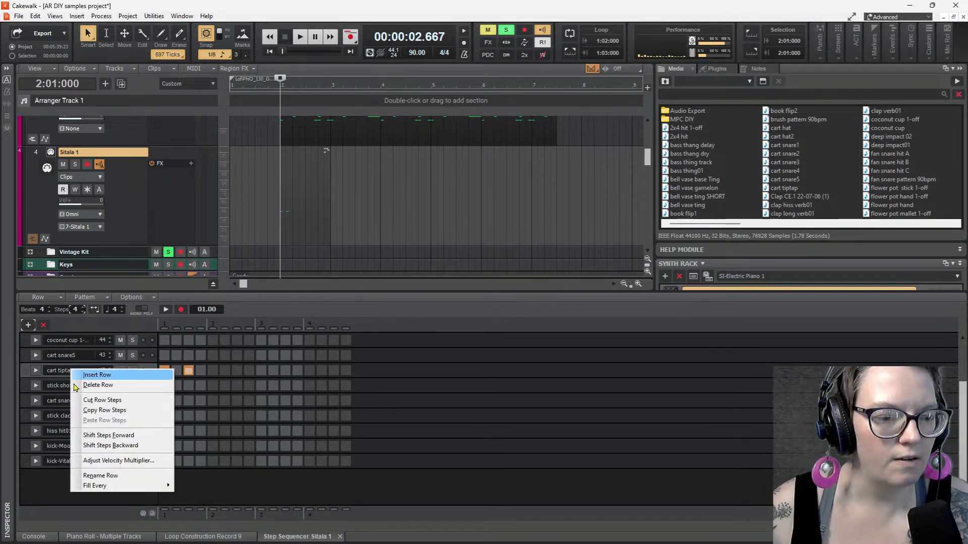
{"action": "mouse_move", "coordinate": [130, 488]}
{"action": "left_click", "coordinate": [190, 487]}
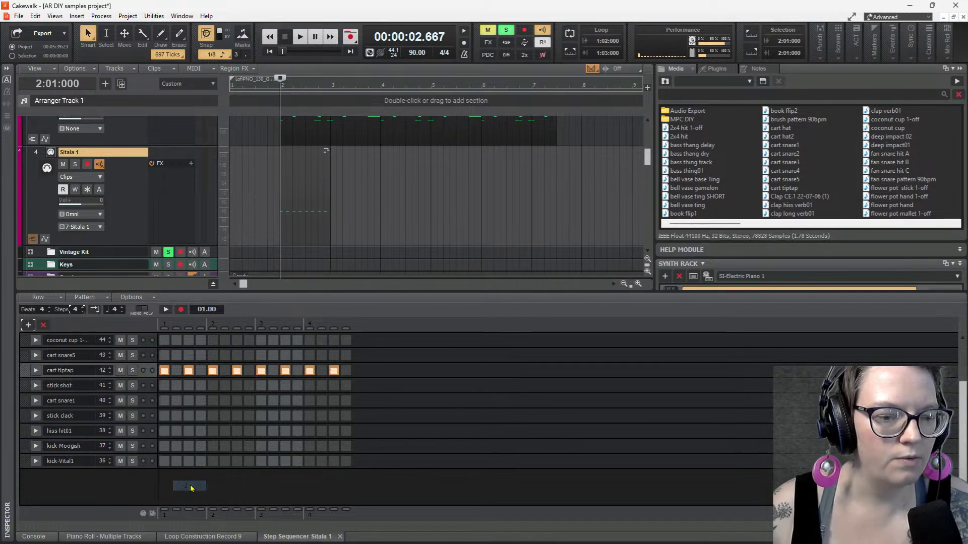
{"action": "key", "text": "space"}
{"action": "key", "text": "space"}
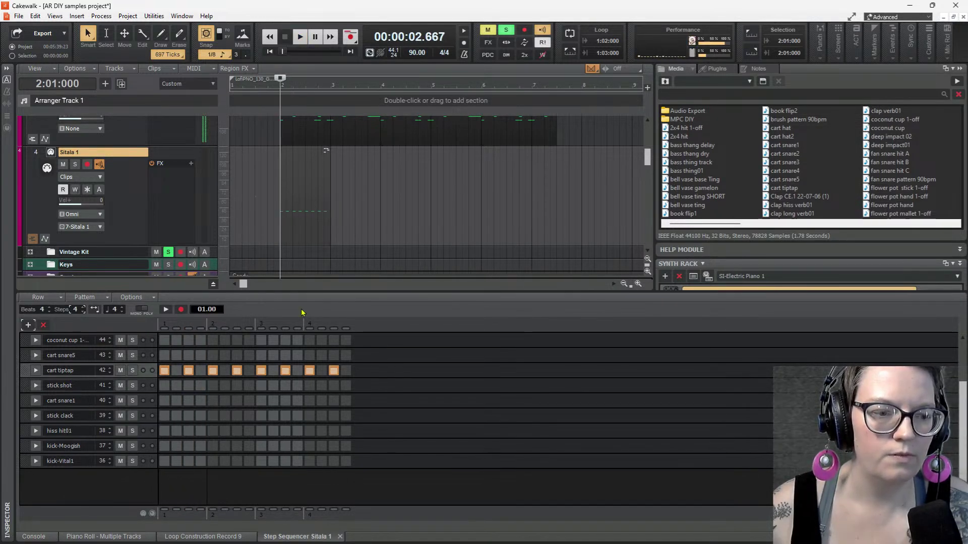
Solo track 4 and move its pattern clip to start at measure 4, playing the beat to check it
{"action": "left_click", "coordinate": [75, 165]}
{"action": "left_click_drag", "start_coordinate": [301, 173], "coordinate": [353, 180]}
{"action": "key", "text": "alt+3"}
{"action": "key", "text": "space"}
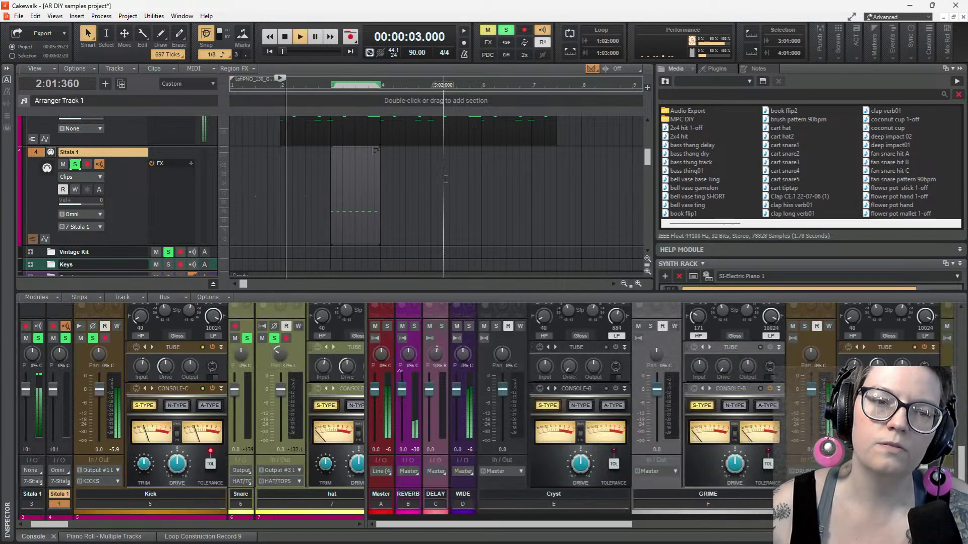
{"action": "key", "text": "space"}
{"action": "left_click_drag", "start_coordinate": [353, 169], "coordinate": [406, 182]}
{"action": "key", "text": "space"}
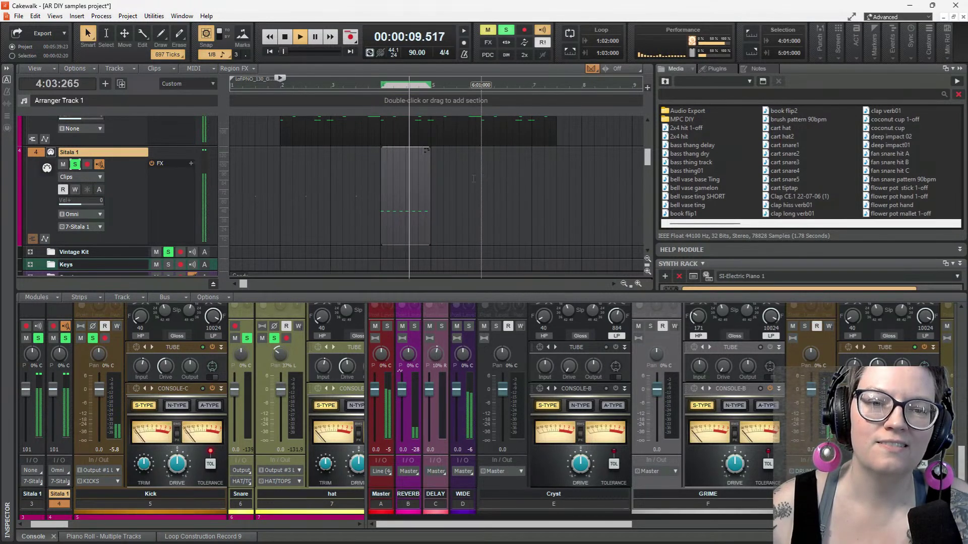
Extend the looped cart tiptap clip to 7:03:000, reopen its pattern and play it, selecting the stick clack row
{"action": "key", "text": "space"}
{"action": "left_click_drag", "start_coordinate": [430, 210], "coordinate": [555, 210]}
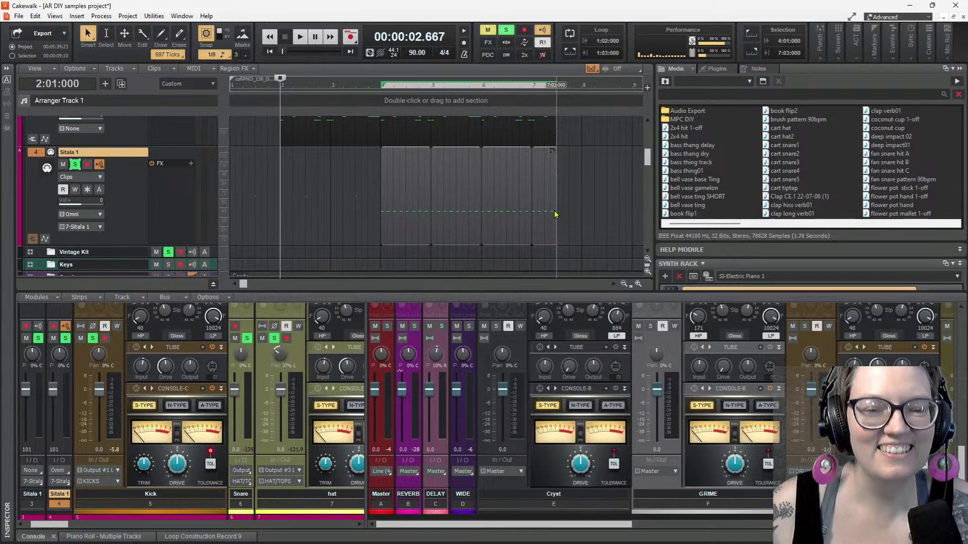
{"action": "double_click", "coordinate": [401, 182]}
{"action": "key", "text": "space"}
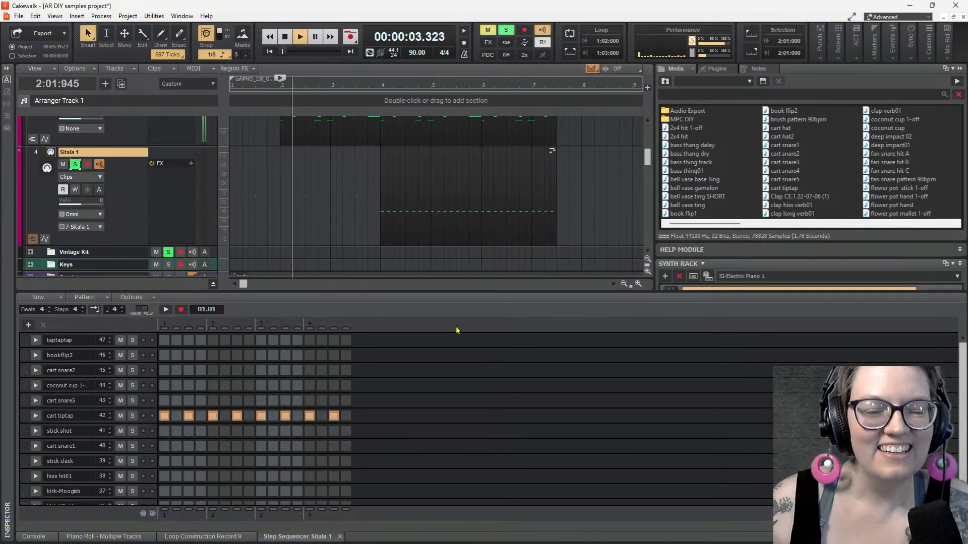
{"action": "left_click", "coordinate": [59, 462]}
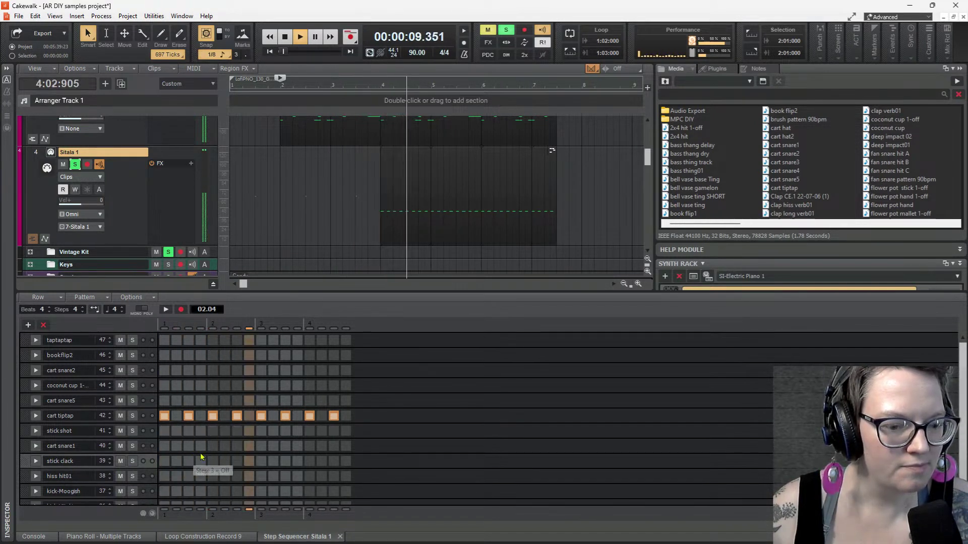
{"action": "key", "text": "space"}
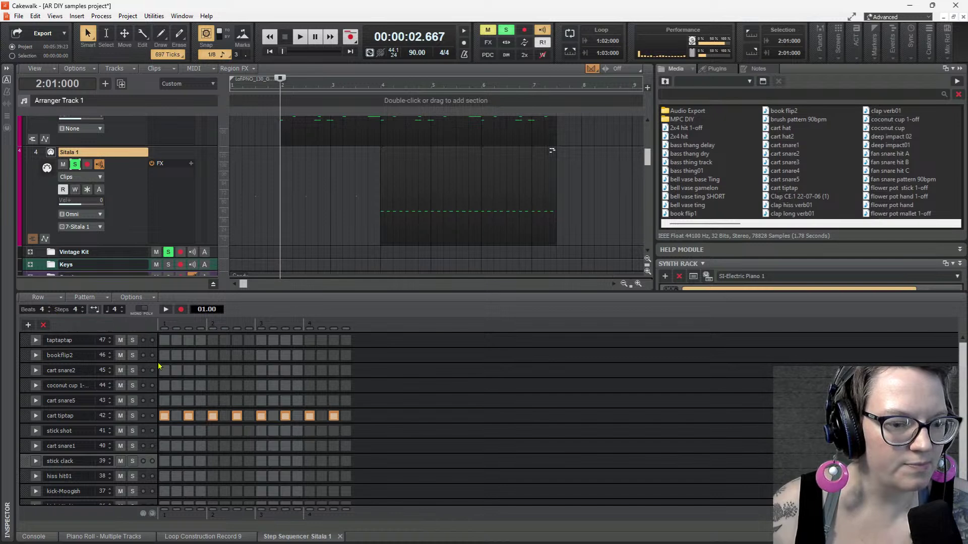
Lengthen the track 4 pattern to 9 beats and refill the cart tiptap row on every 2nd step
{"action": "left_click", "coordinate": [443, 187]}
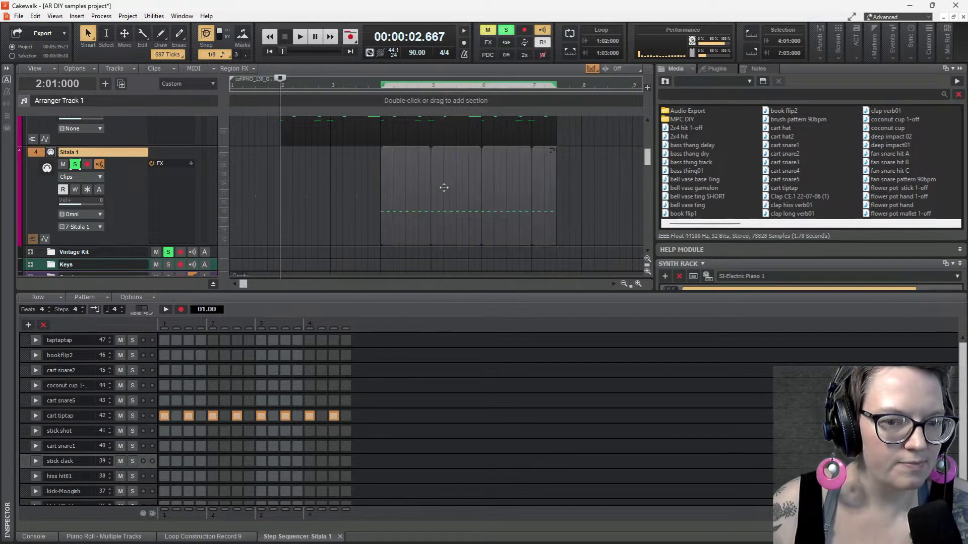
{"action": "left_click", "coordinate": [48, 308]}
{"action": "left_click", "coordinate": [48, 308]}
{"action": "left_click", "coordinate": [49, 308]}
{"action": "left_click", "coordinate": [49, 308]}
{"action": "left_click", "coordinate": [49, 308]}
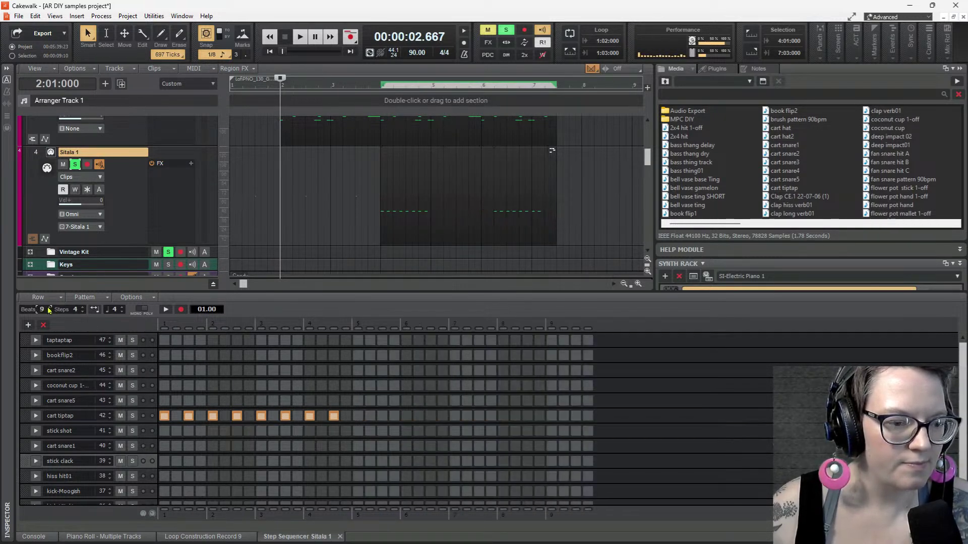
{"action": "right_click", "coordinate": [72, 420]}
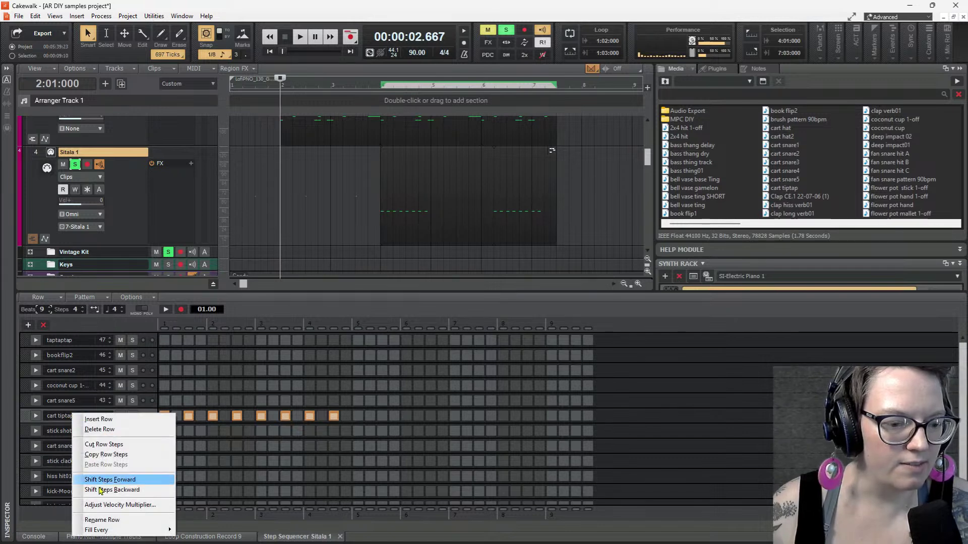
{"action": "mouse_move", "coordinate": [124, 533]}
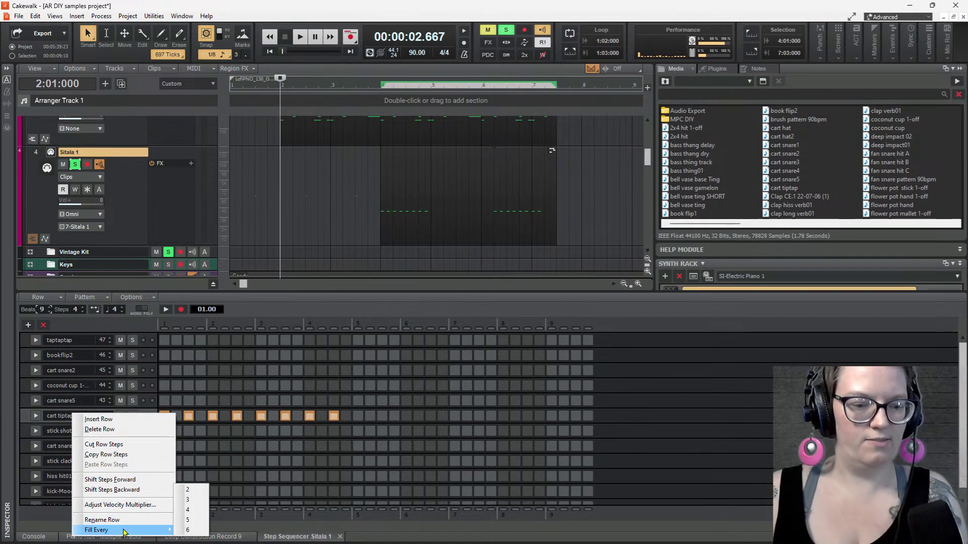
{"action": "left_click", "coordinate": [195, 490]}
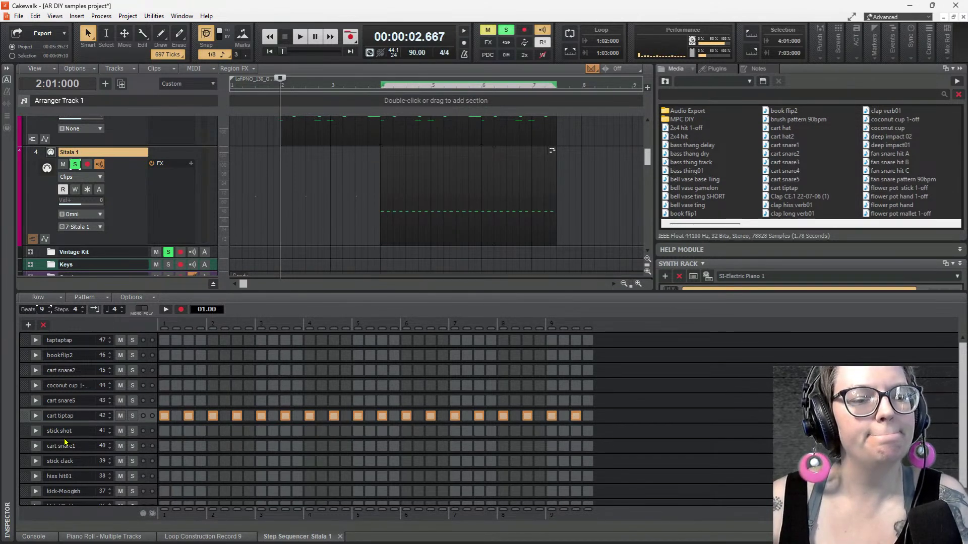
Audition kick-Moogish and hiss hit01, and play the 9-beat cart tiptap pattern against the first beat
{"action": "scroll", "coordinate": [65, 448], "scroll_direction": "down", "scroll_amount": 1}
{"action": "left_click", "coordinate": [70, 477]}
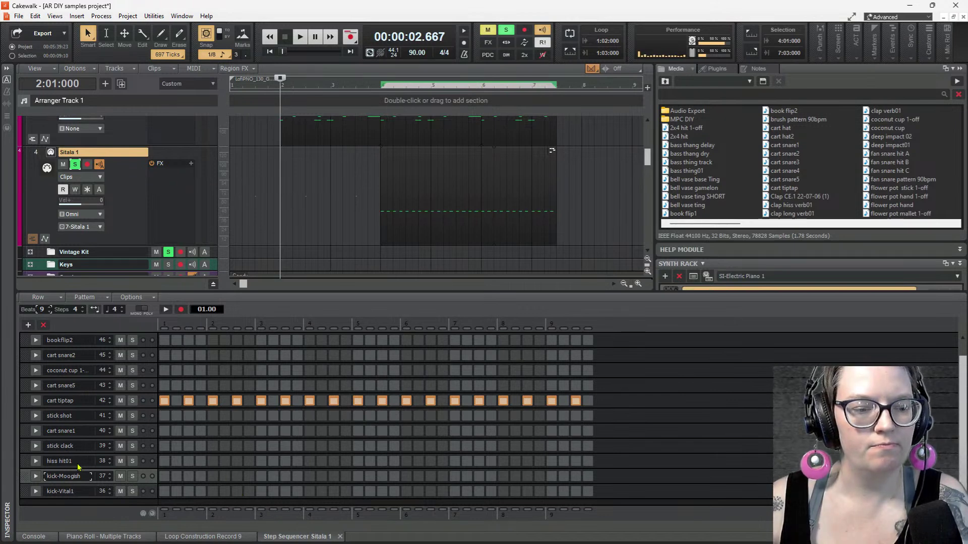
{"action": "left_click", "coordinate": [74, 461]}
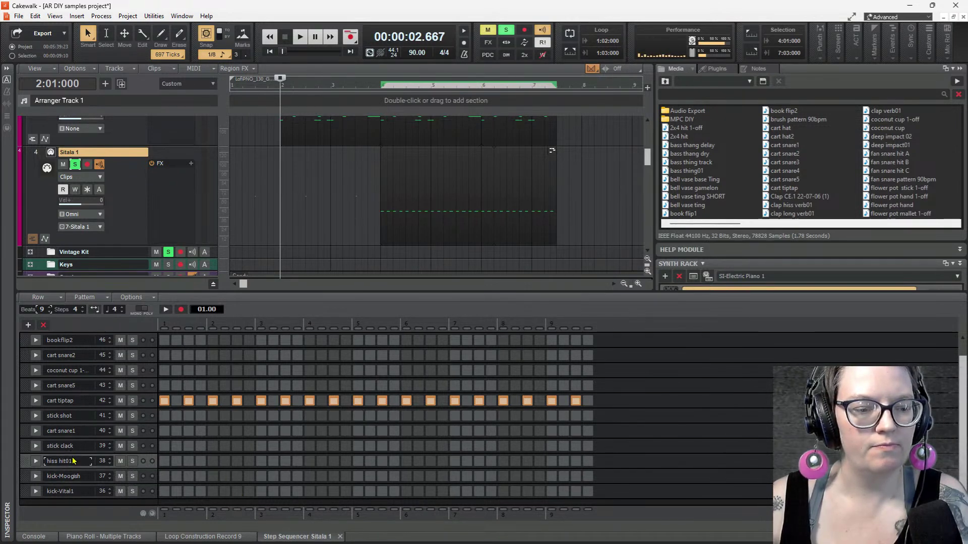
{"action": "left_click", "coordinate": [64, 463]}
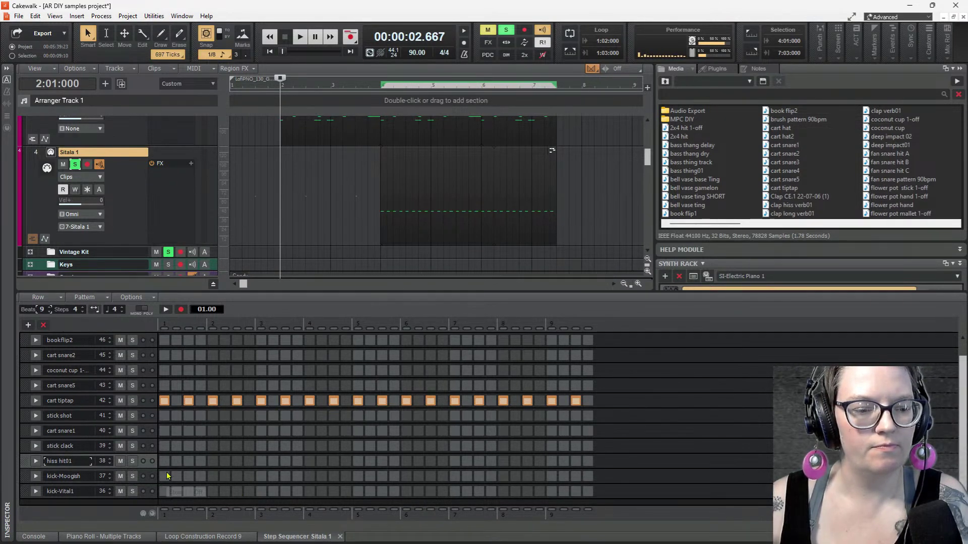
{"action": "key", "text": "space"}
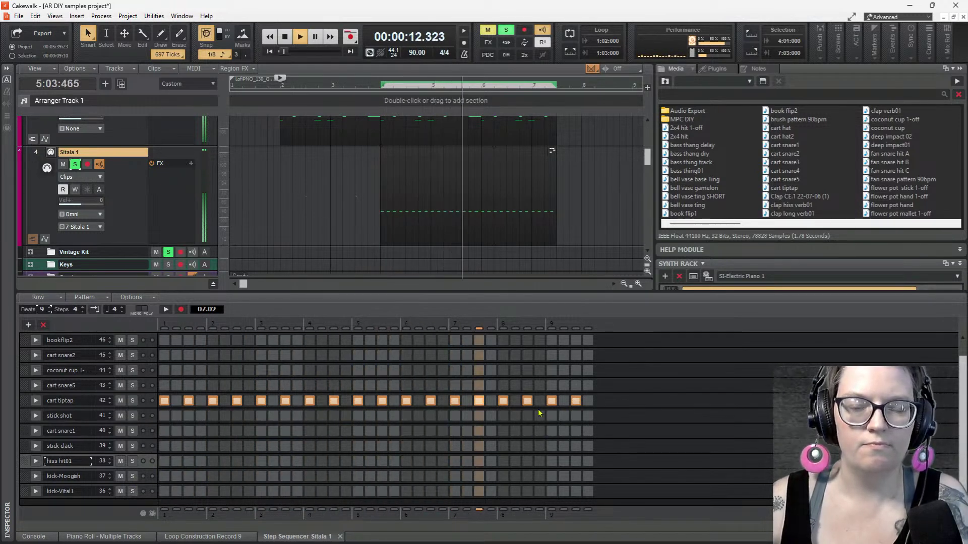
{"action": "key", "text": "space"}
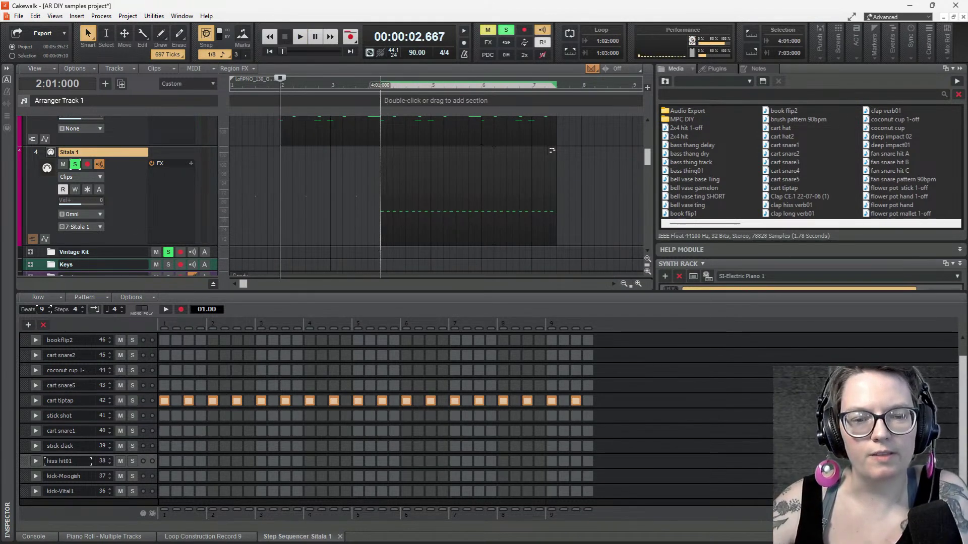
Set the playback position to 4:01:000 at the clip's start and play briefly from there
{"action": "left_click", "coordinate": [379, 255]}
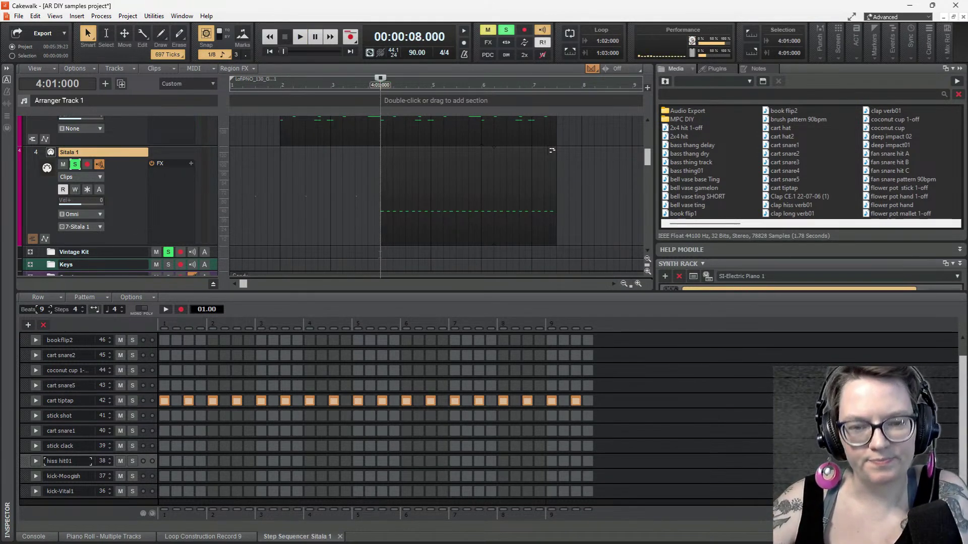
{"action": "key", "text": "space"}
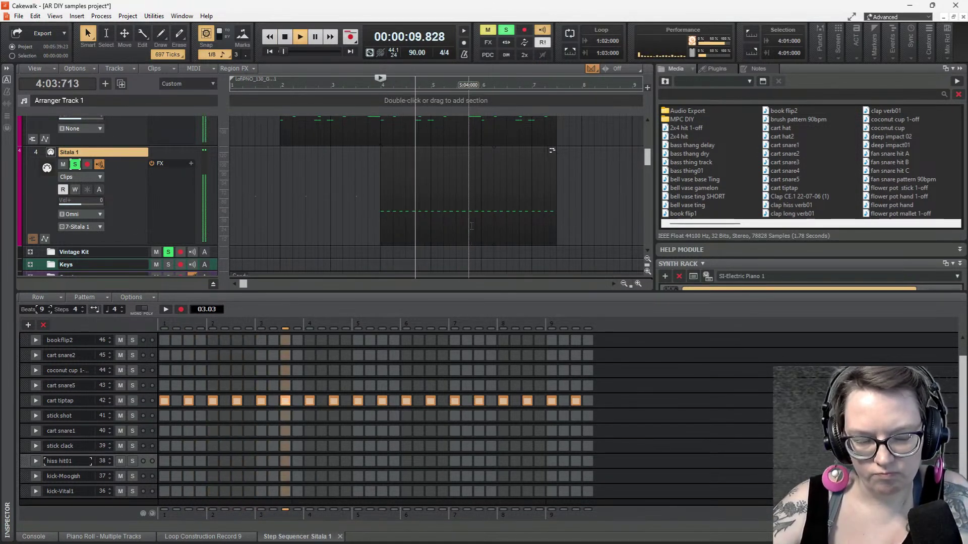
{"action": "key", "text": "space"}
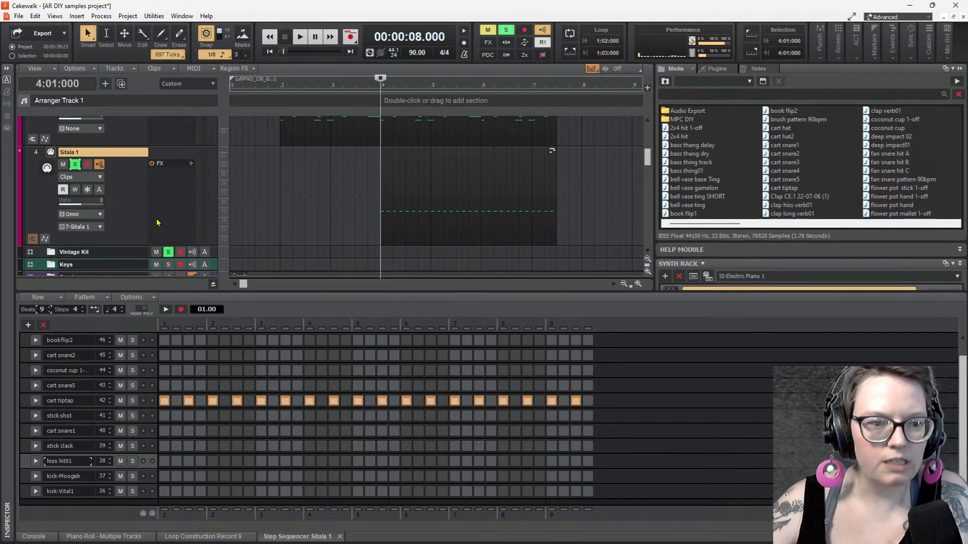
Duplicate track 4 once as track 5, keeping properties and effects but no events, and select the copy
{"action": "right_click", "coordinate": [140, 218]}
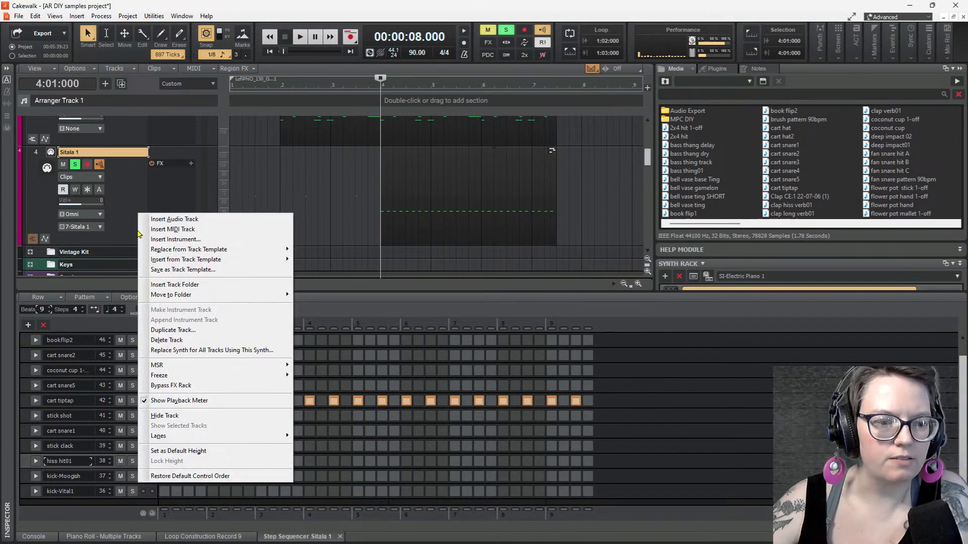
{"action": "left_click", "coordinate": [191, 331]}
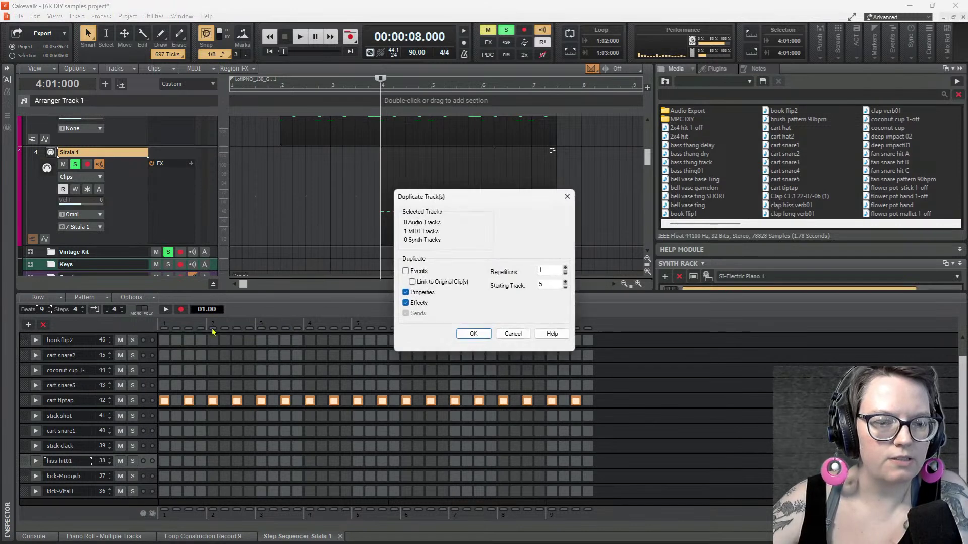
{"action": "left_click", "coordinate": [473, 334]}
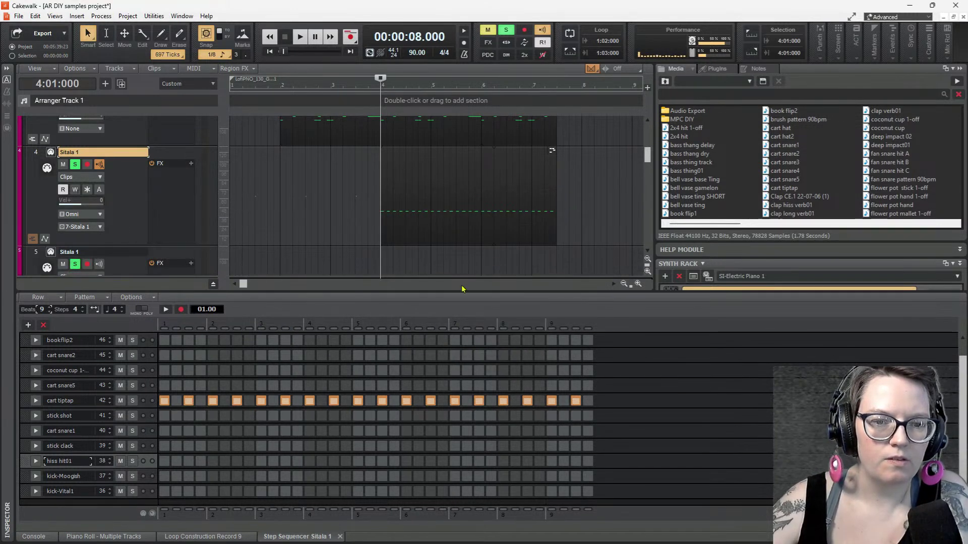
{"action": "left_click", "coordinate": [117, 207]}
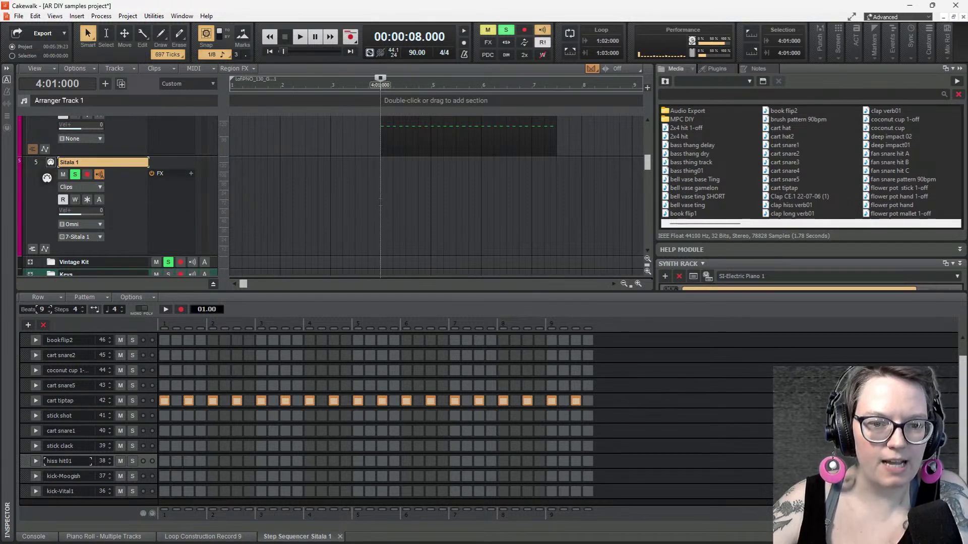
Start a pattern at measure 4 on track 5 with kick-Moogish on beat 1's first two steps and hiss hit01 on beat 2, playing it
{"action": "key", "text": "alt+3"}
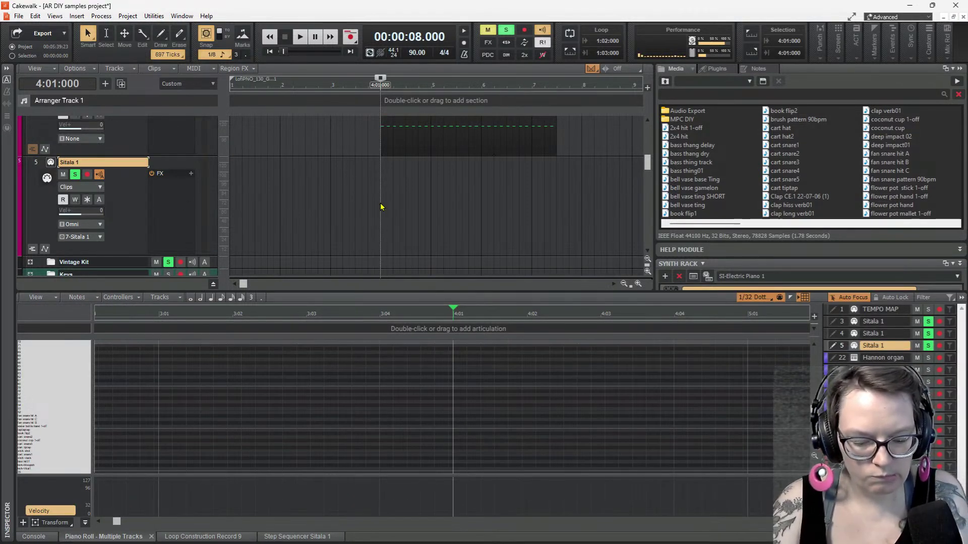
{"action": "key", "text": "alt+8"}
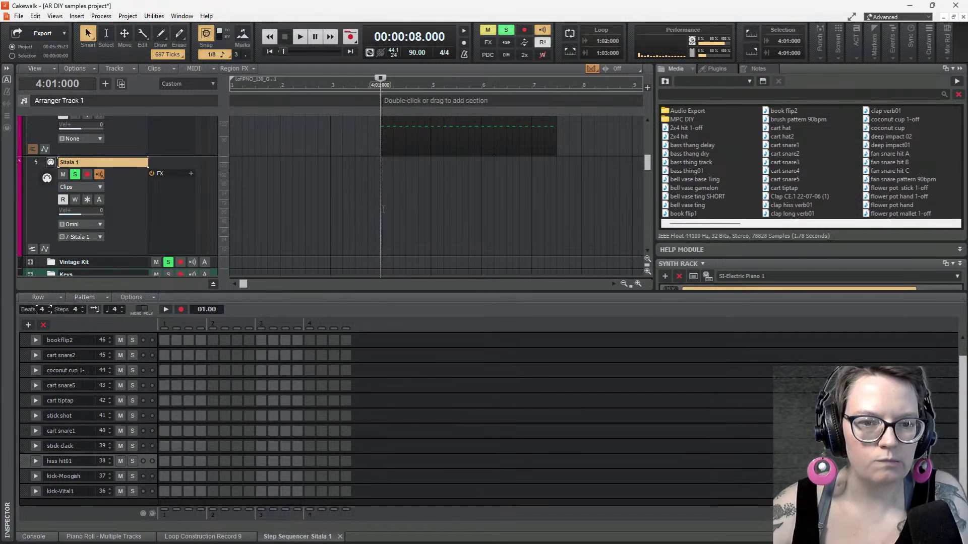
{"action": "left_click", "coordinate": [165, 477]}
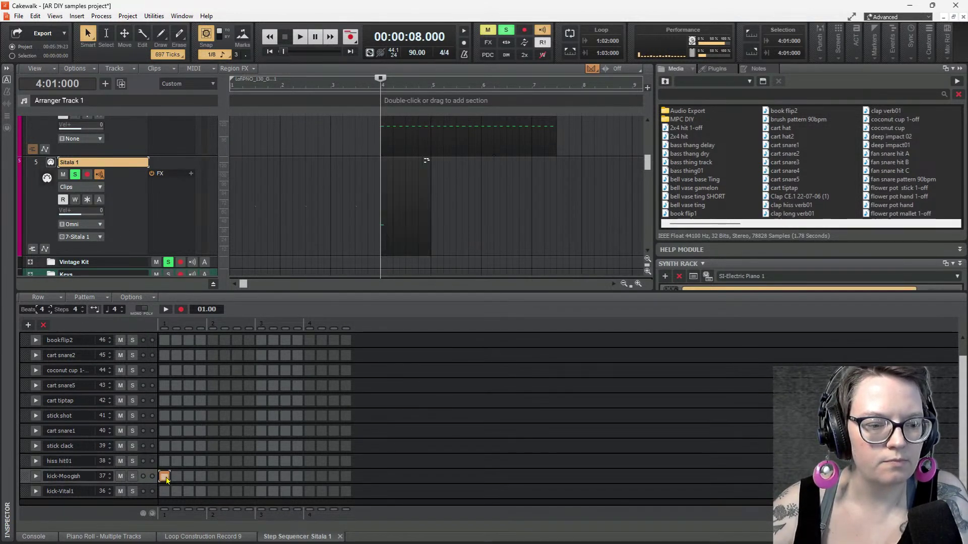
{"action": "left_click", "coordinate": [212, 461]}
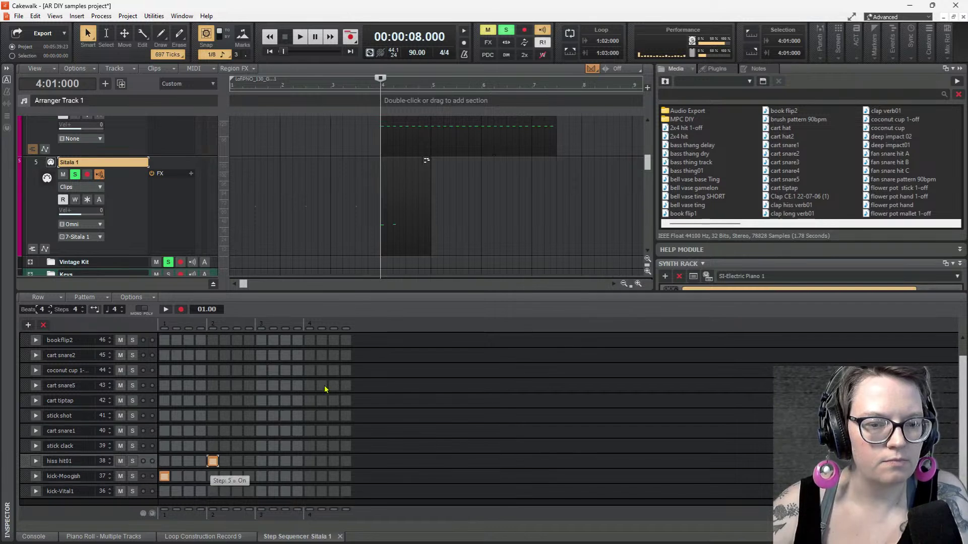
{"action": "key", "text": "space"}
{"action": "key", "text": "space"}
{"action": "left_click", "coordinate": [175, 477]}
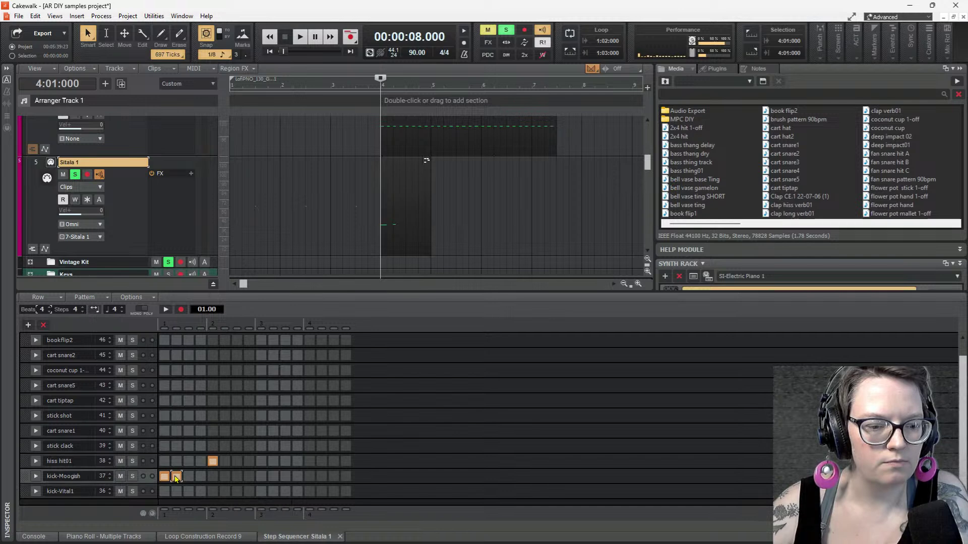
{"action": "key", "text": "space"}
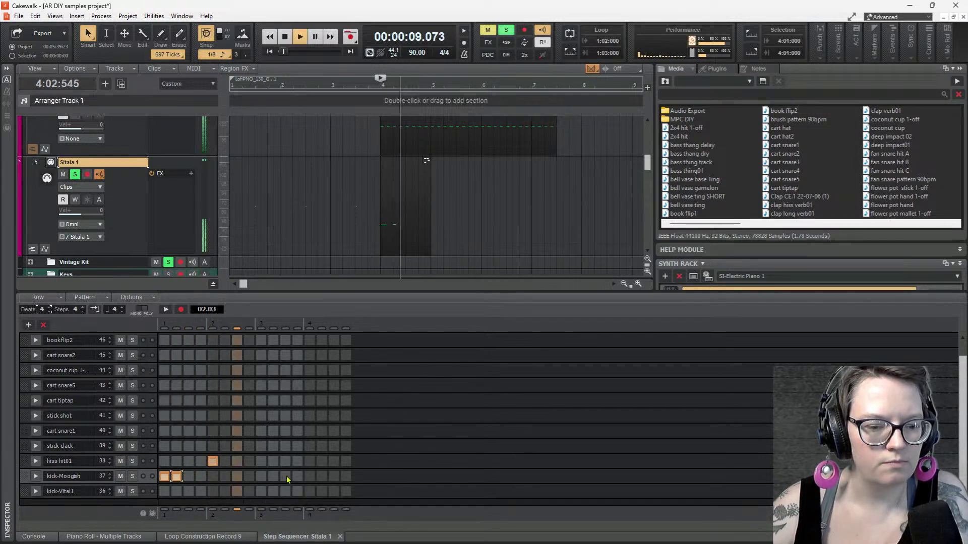
Try kick-Moogish on beat 3's first step, move it to beat 3's third step, and play the pattern
{"action": "key", "text": "space"}
{"action": "left_click", "coordinate": [264, 476]}
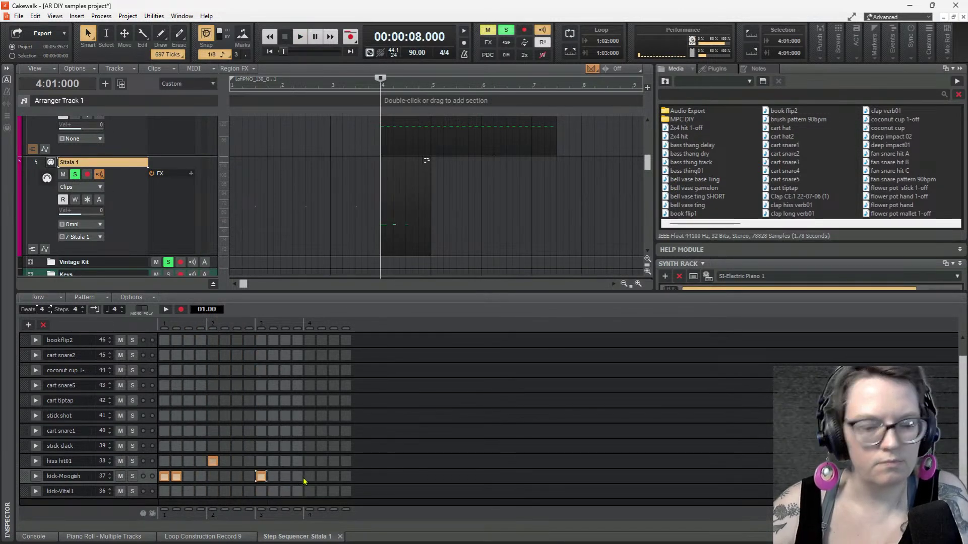
{"action": "key", "text": "space"}
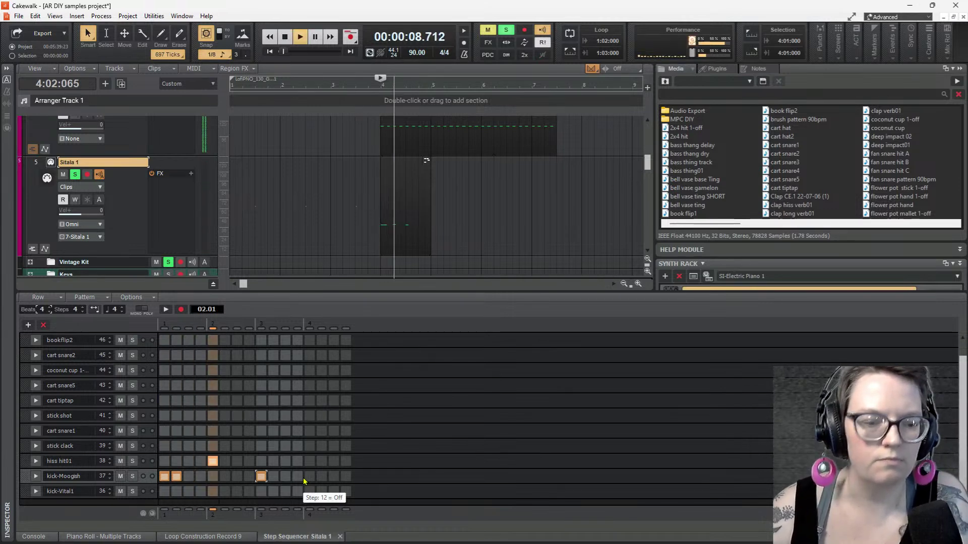
{"action": "key", "text": "space"}
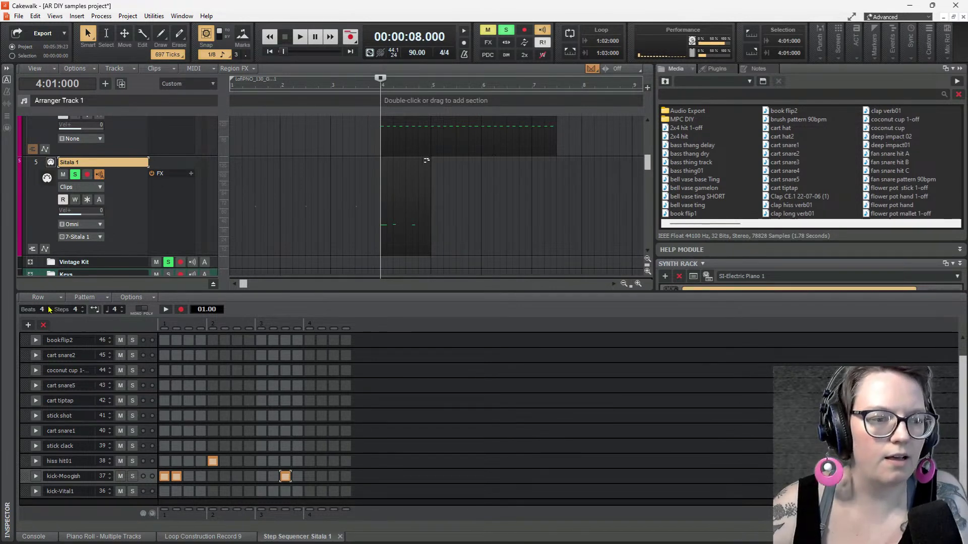
Lengthen the track 5 pattern to 8 beats and play it
{"action": "left_click", "coordinate": [426, 181]}
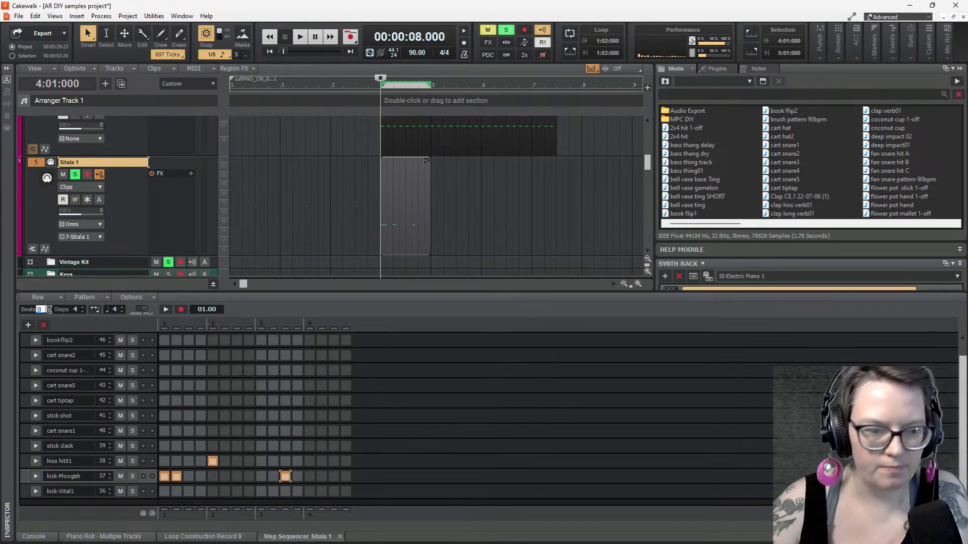
{"action": "key", "text": "Return"}
{"action": "key", "text": "space"}
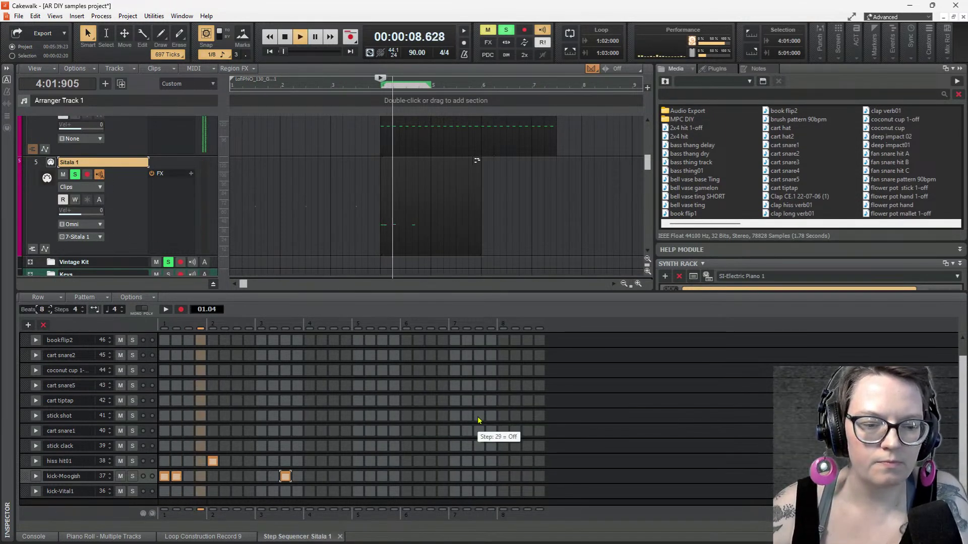
{"action": "key", "text": "space"}
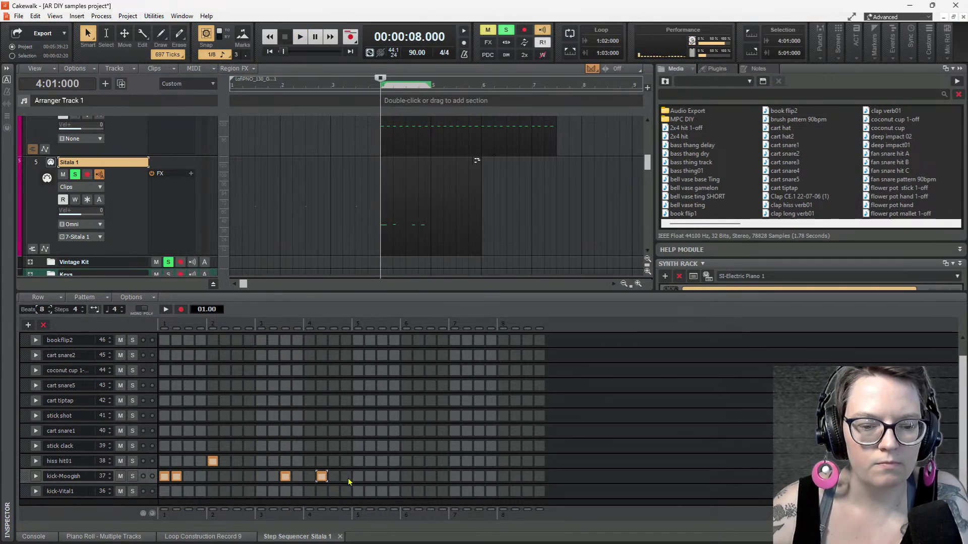
Add kick-Moogish on beat 4's second and fourth steps and beat 5's first two steps, playing the pattern
{"action": "key", "text": "space"}
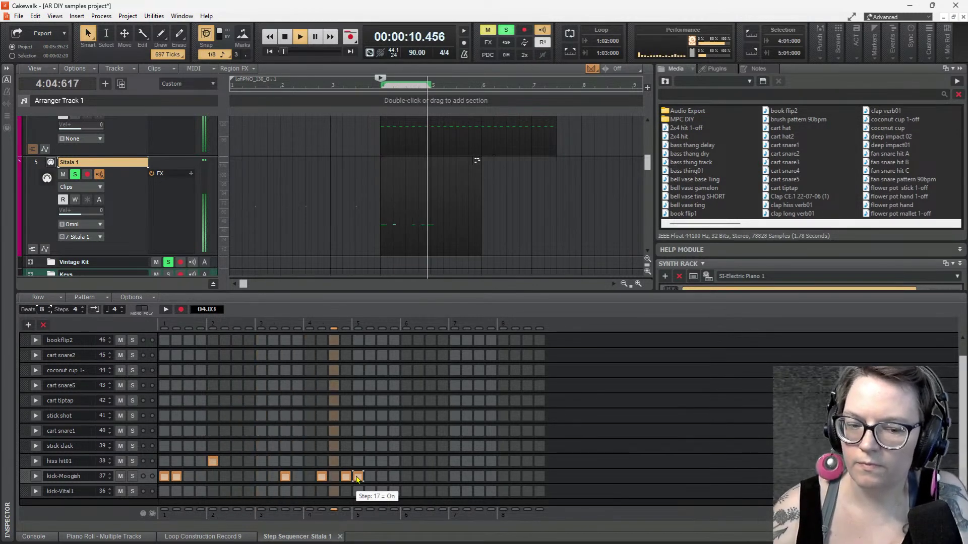
{"action": "key", "text": "space"}
{"action": "left_click", "coordinate": [370, 477]}
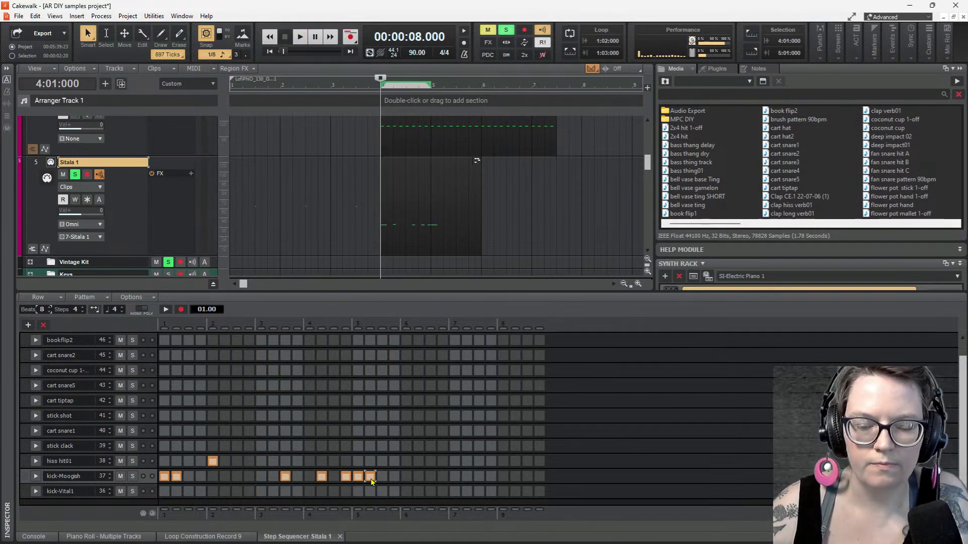
{"action": "key", "text": "space"}
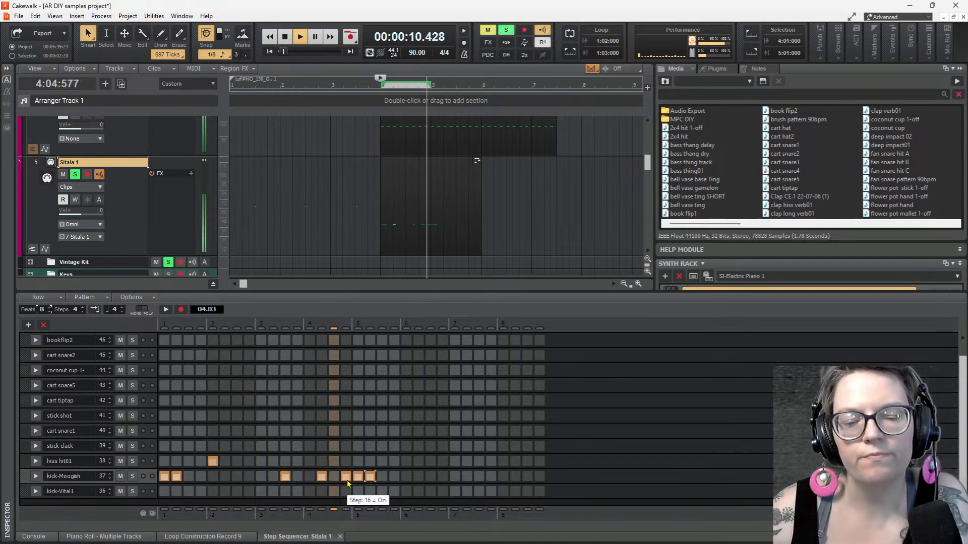
{"action": "key", "text": "space"}
Add hiss hit01 on the first step of beat 6 and play the pattern
{"action": "left_click", "coordinate": [408, 461]}
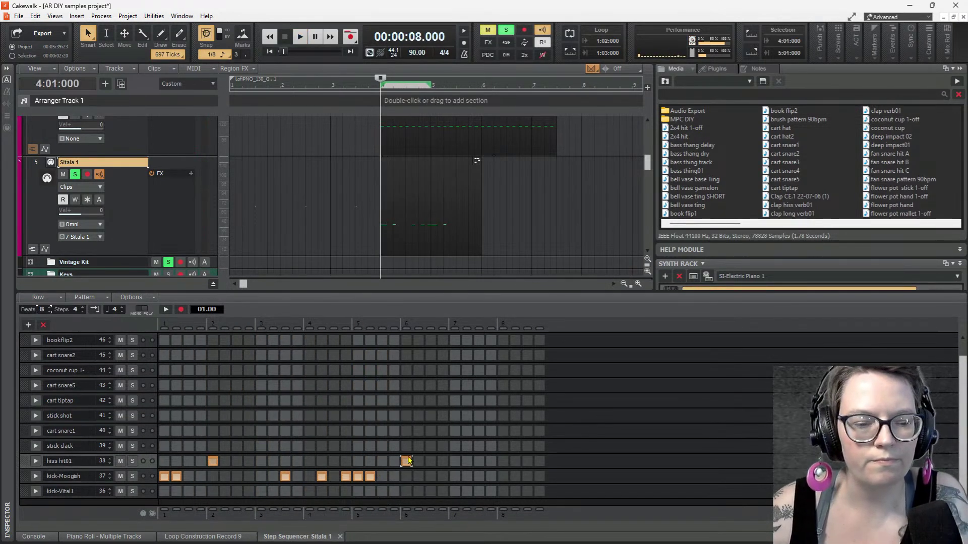
{"action": "key", "text": "space"}
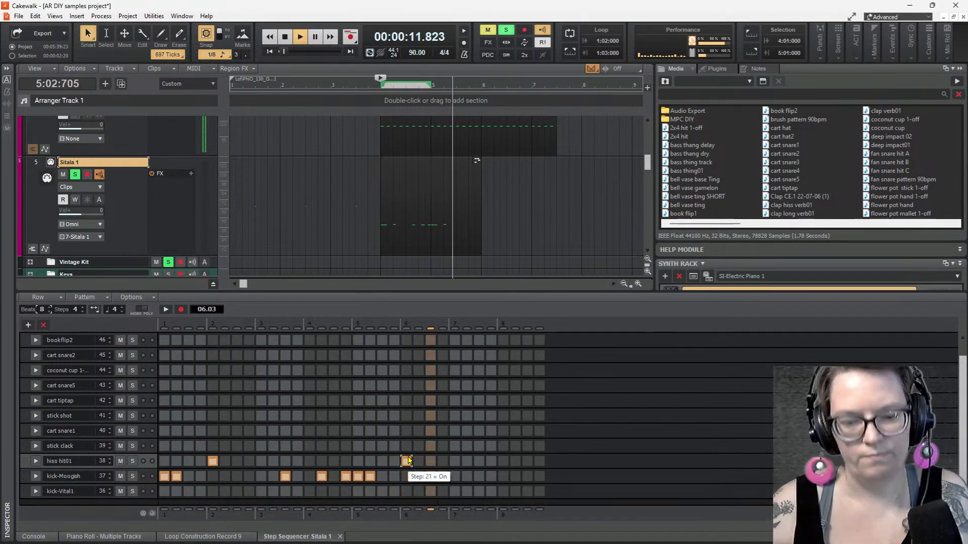
{"action": "key", "text": "space"}
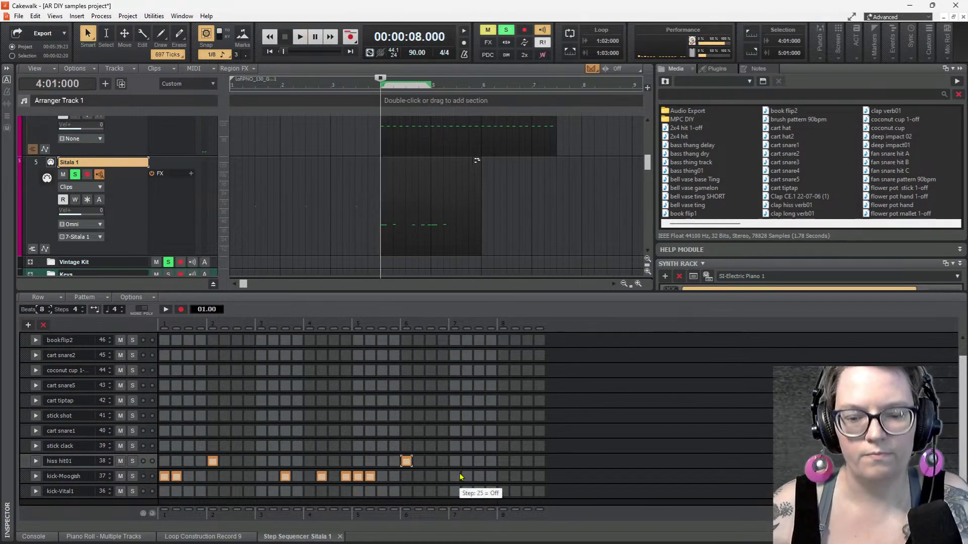
Try kick-Moogish hits in the last two beats, keeping beat 7's third step and beat 8's second step, with playback checks
{"action": "left_click", "coordinate": [503, 476]}
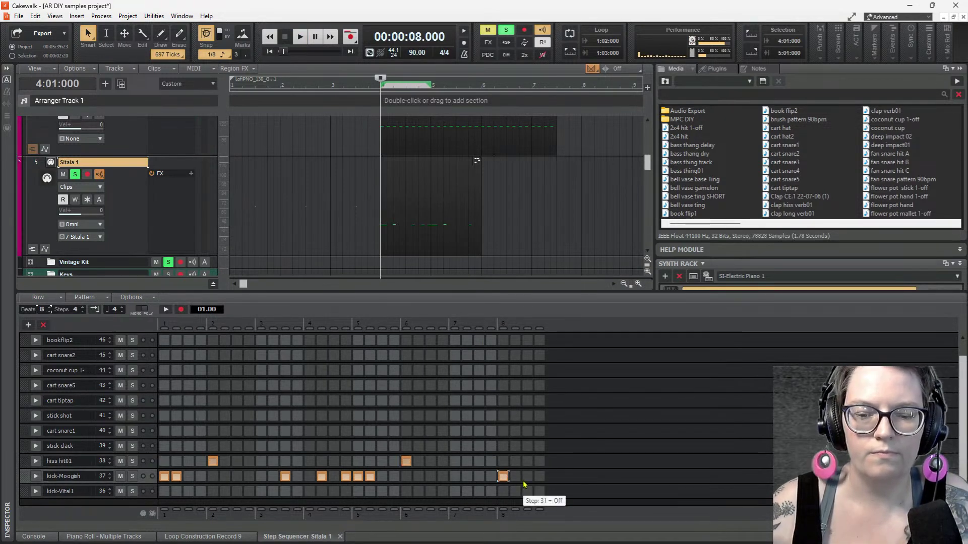
{"action": "key", "text": "space"}
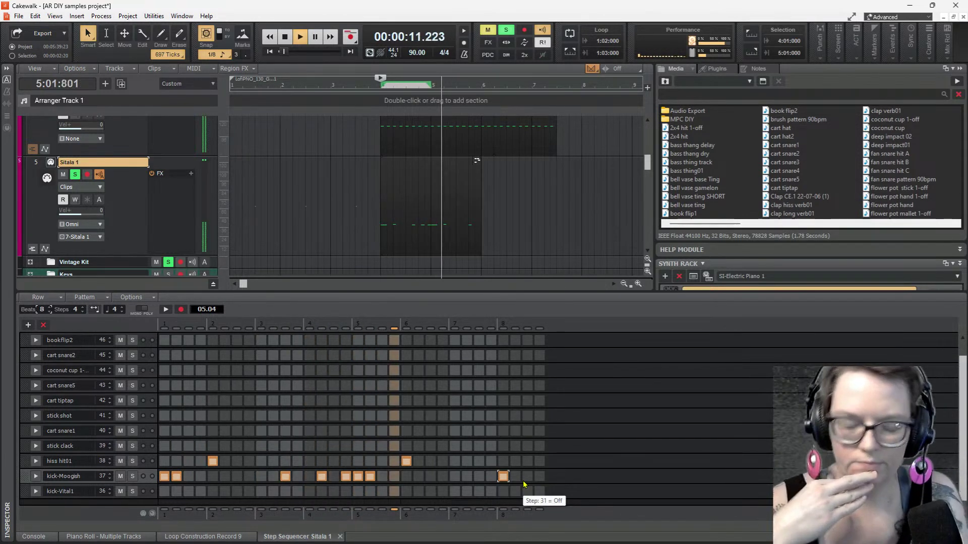
{"action": "key", "text": "space"}
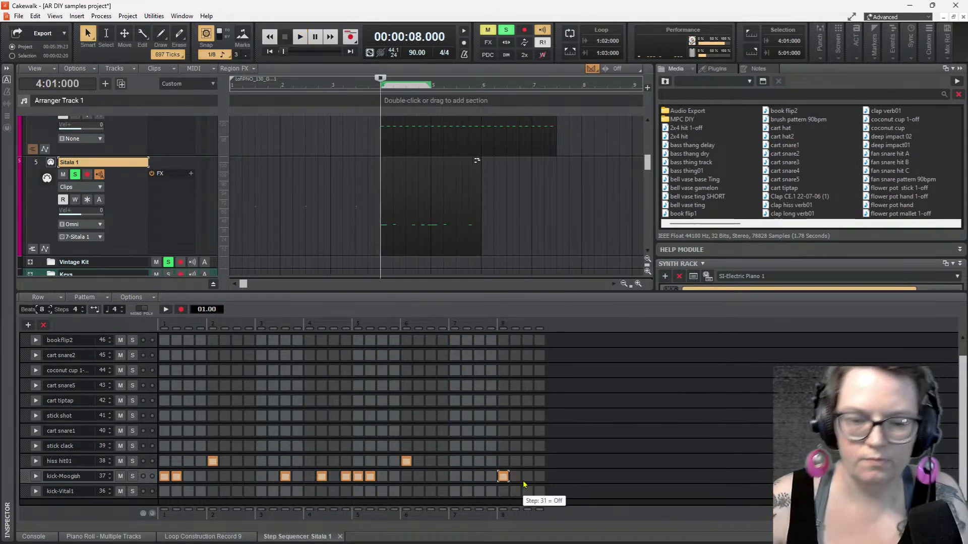
{"action": "left_click", "coordinate": [479, 476]}
{"action": "key", "text": "space"}
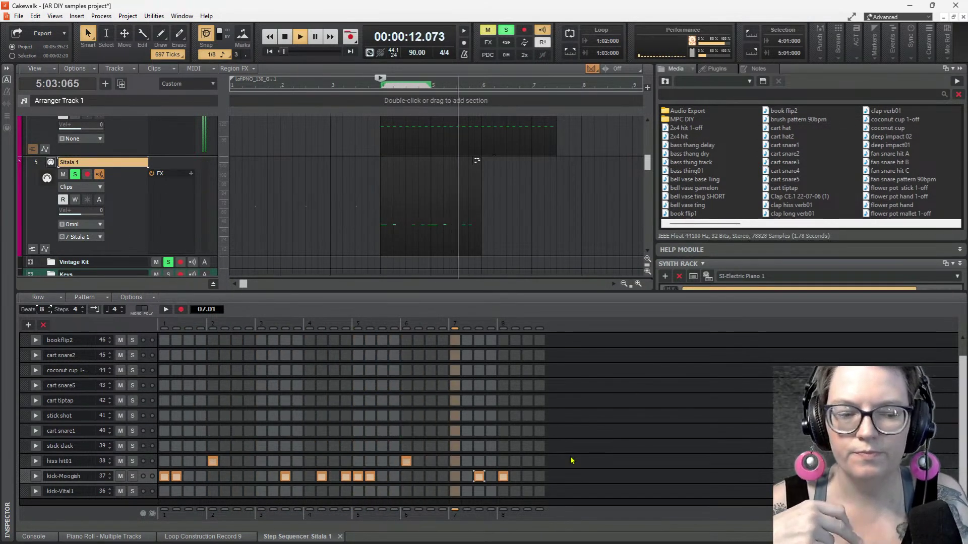
{"action": "key", "text": "space"}
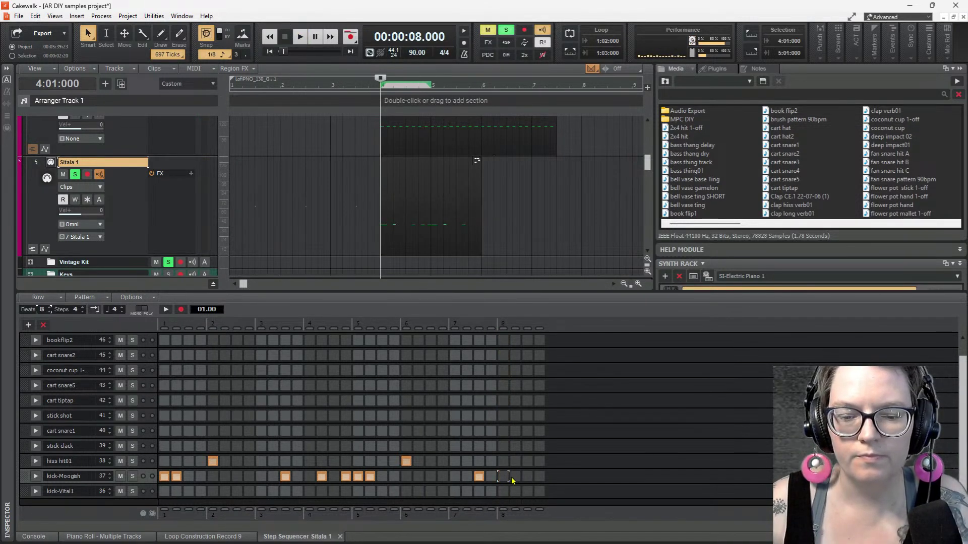
{"action": "key", "text": "space"}
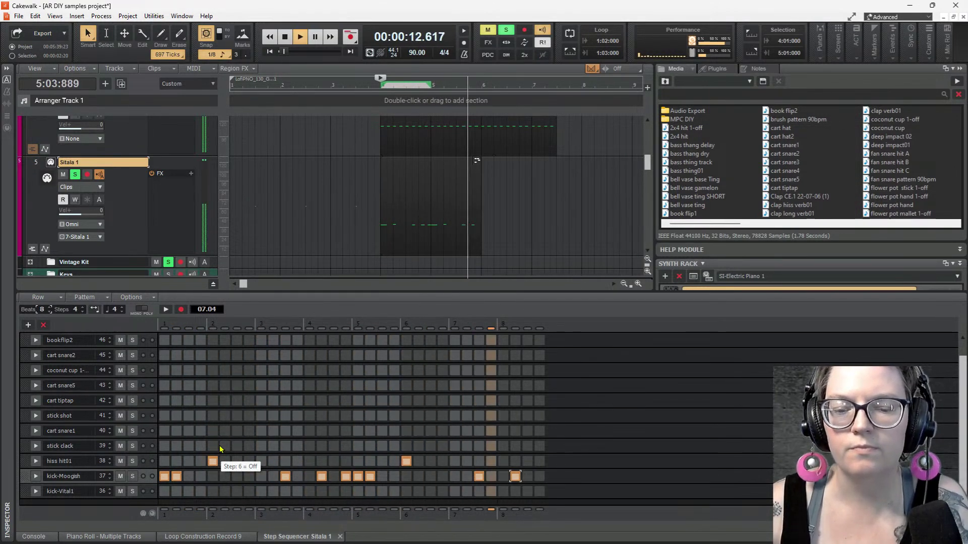
{"action": "key", "text": "space"}
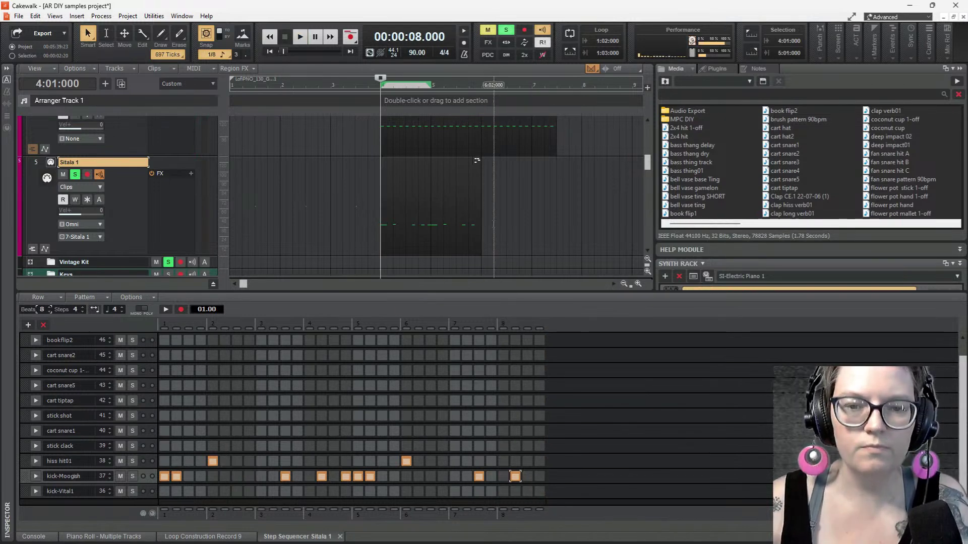
Loop the track 5 pattern clip out to 7:03:000, enlarge the track view and play the layered tracks from 2:01:000
{"action": "left_click_drag", "start_coordinate": [480, 199], "coordinate": [556, 194]}
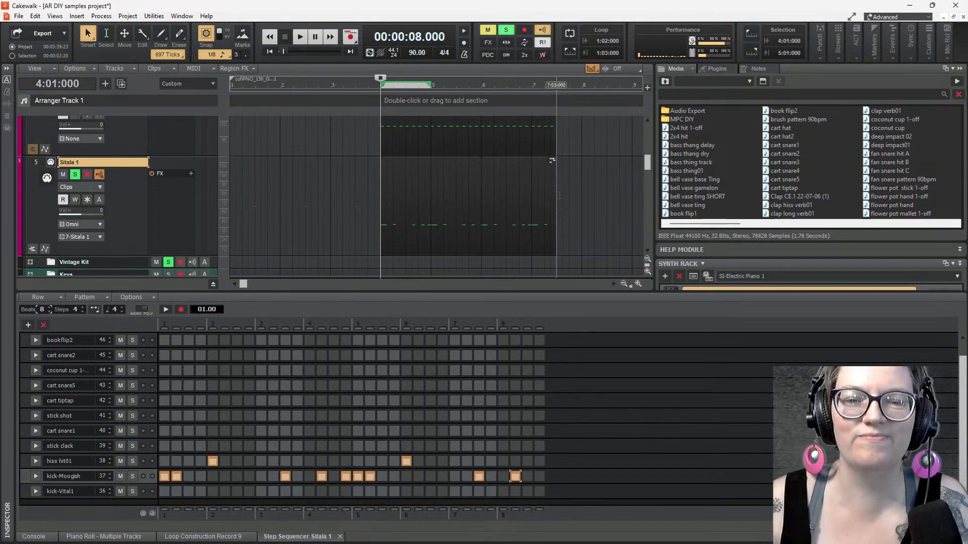
{"action": "scroll", "coordinate": [552, 161], "scroll_direction": "up", "scroll_amount": 2}
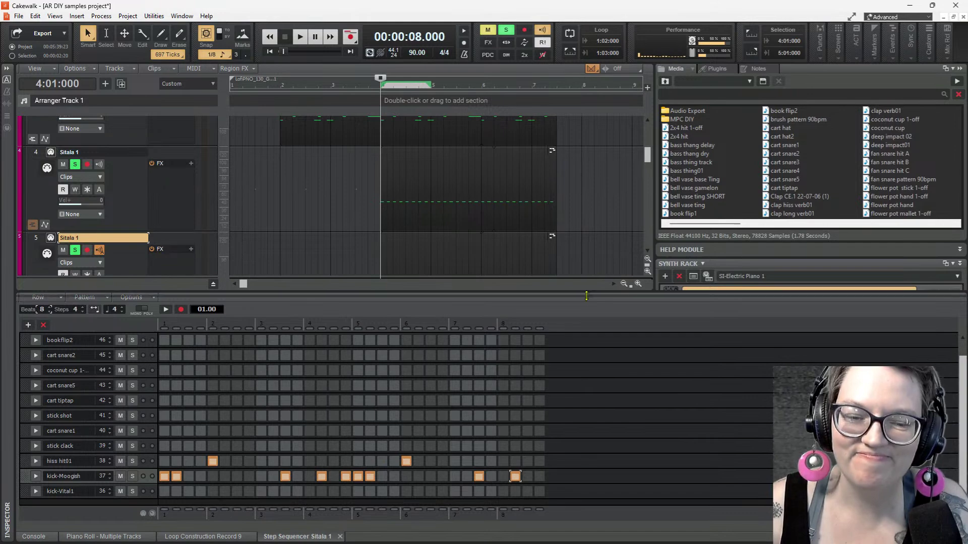
{"action": "left_click_drag", "start_coordinate": [585, 294], "coordinate": [586, 346]}
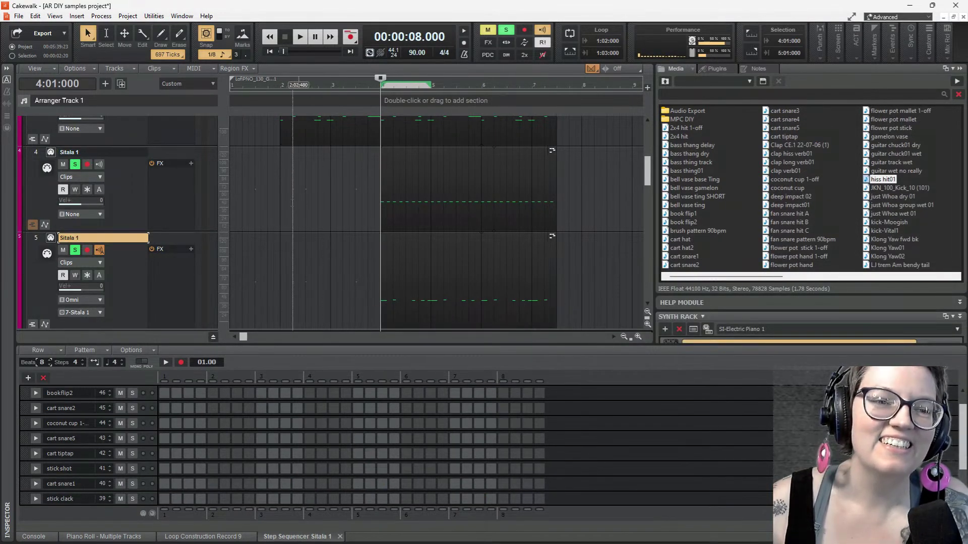
{"action": "left_click", "coordinate": [280, 202]}
{"action": "key", "text": "space"}
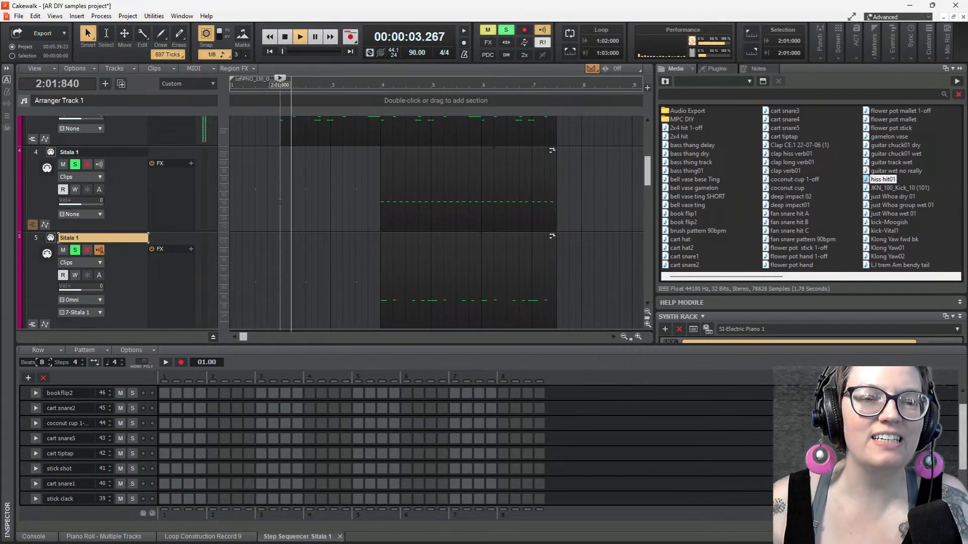
{"action": "scroll", "coordinate": [478, 186], "scroll_direction": "up", "scroll_amount": 2}
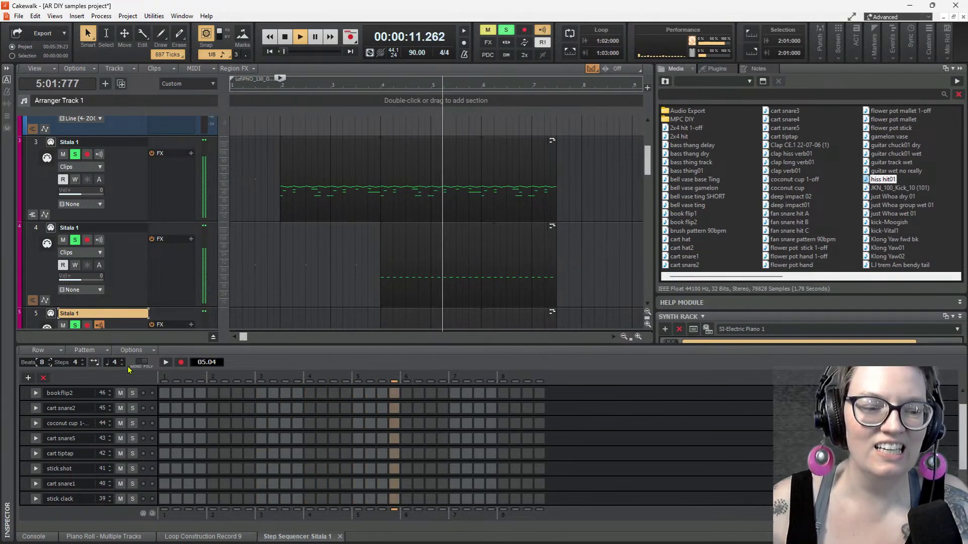
Show the Console, enlarge it, stop playback and widen its track strip area to reveal all the Sitala output strips
{"action": "left_click", "coordinate": [33, 537]}
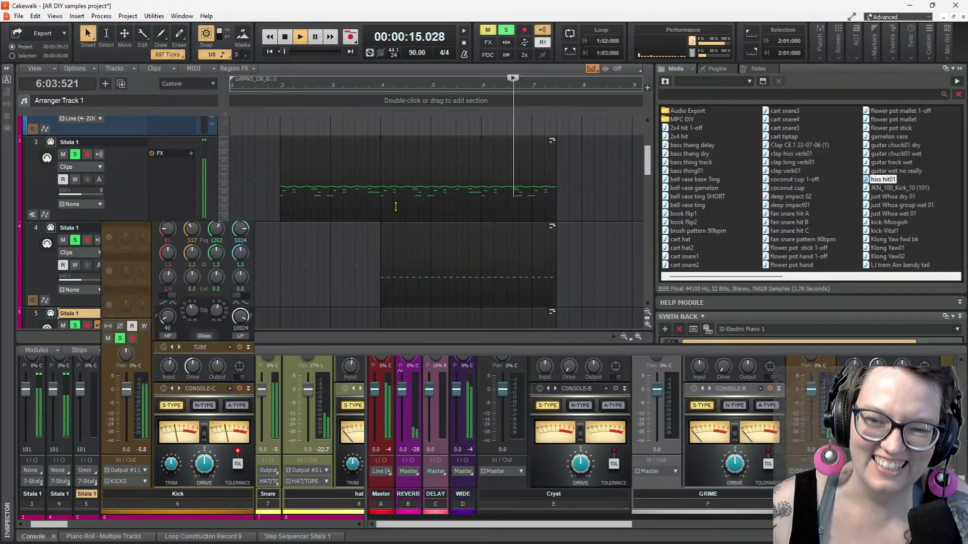
{"action": "left_click_drag", "start_coordinate": [397, 344], "coordinate": [397, 210]}
{"action": "scroll", "coordinate": [360, 153], "scroll_direction": "down", "scroll_amount": 7}
{"action": "key", "text": "space"}
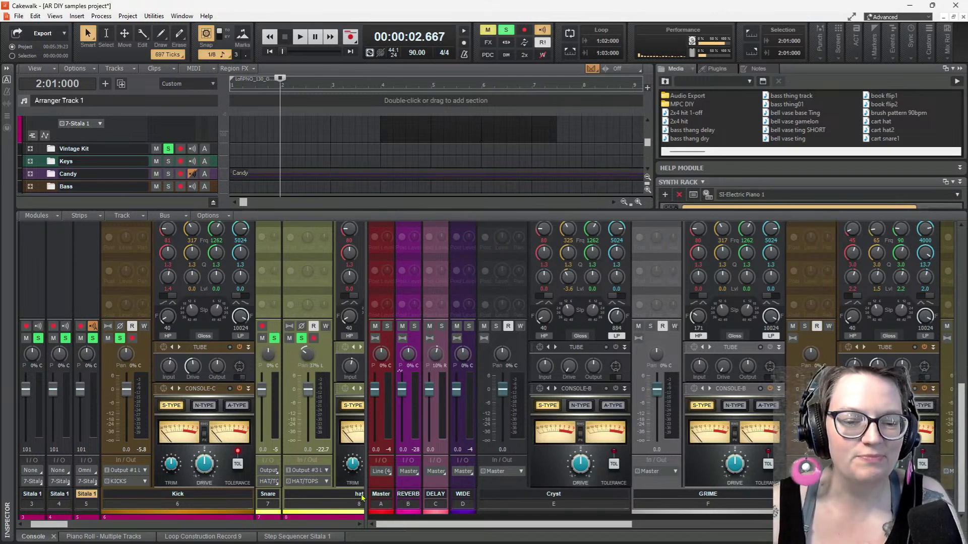
{"action": "left_click", "coordinate": [364, 511]}
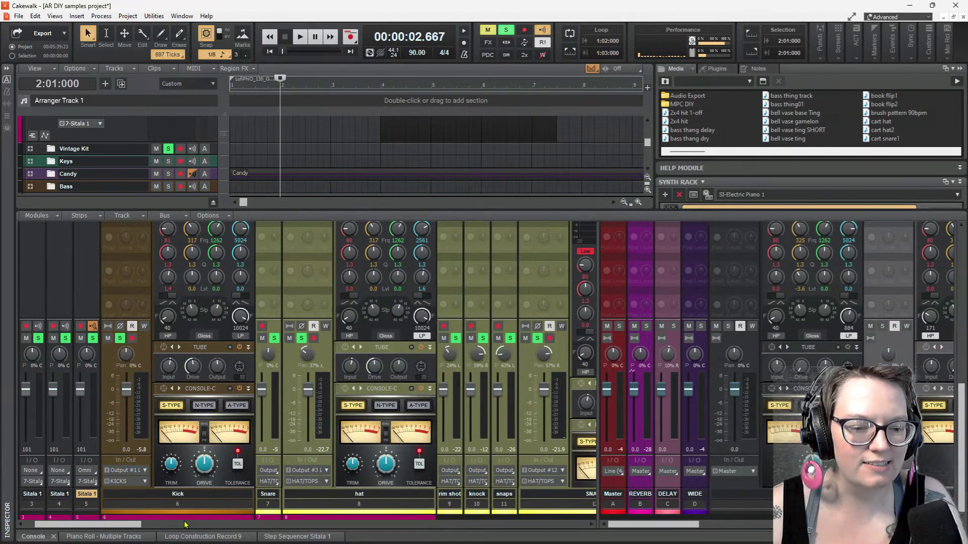
Set the playback position to 4:01:000 and play briefly to check the Sitala output meters
{"action": "key", "text": "space"}
{"action": "key", "text": "space"}
{"action": "left_click", "coordinate": [381, 84]}
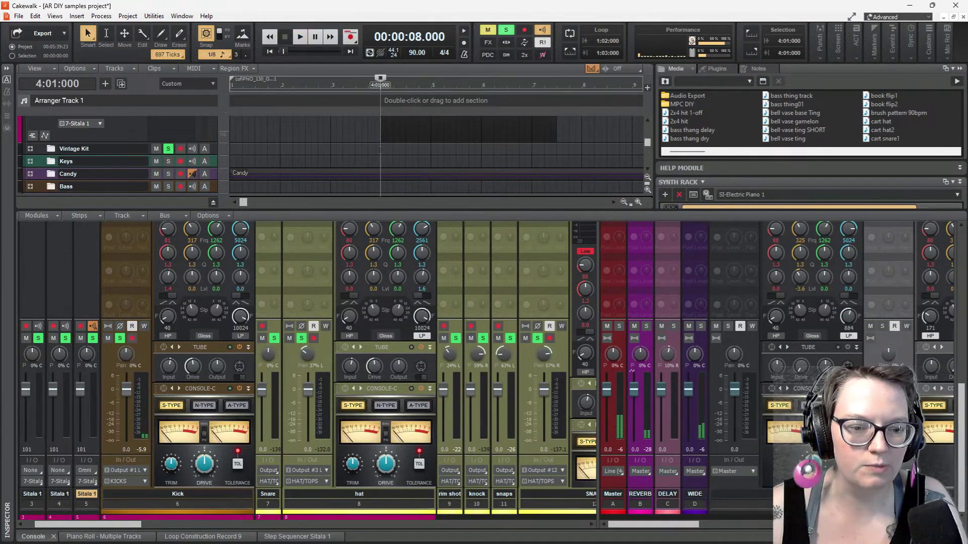
{"action": "key", "text": "space"}
{"action": "key", "text": "space"}
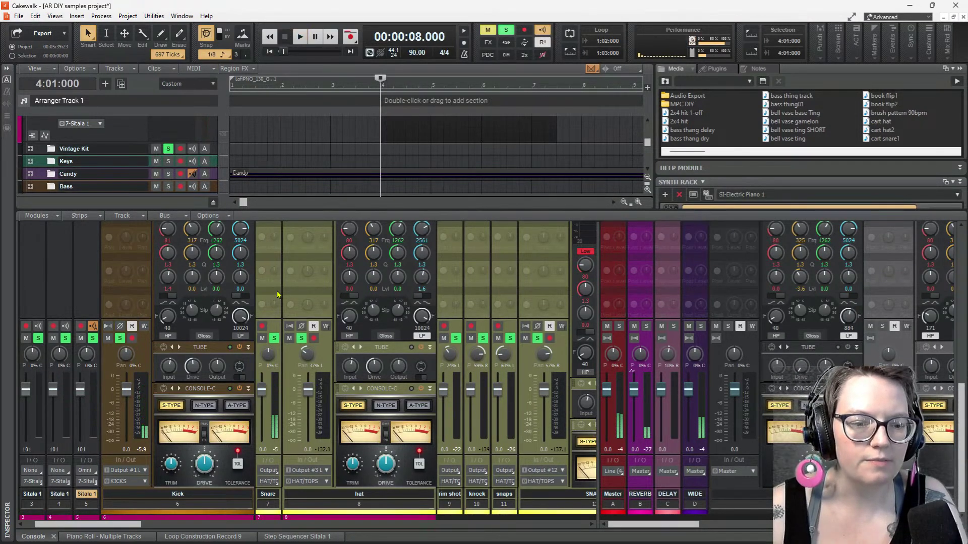
Route the Snare strip's output to the KICKS bus and play briefly
{"action": "left_click", "coordinate": [269, 481]}
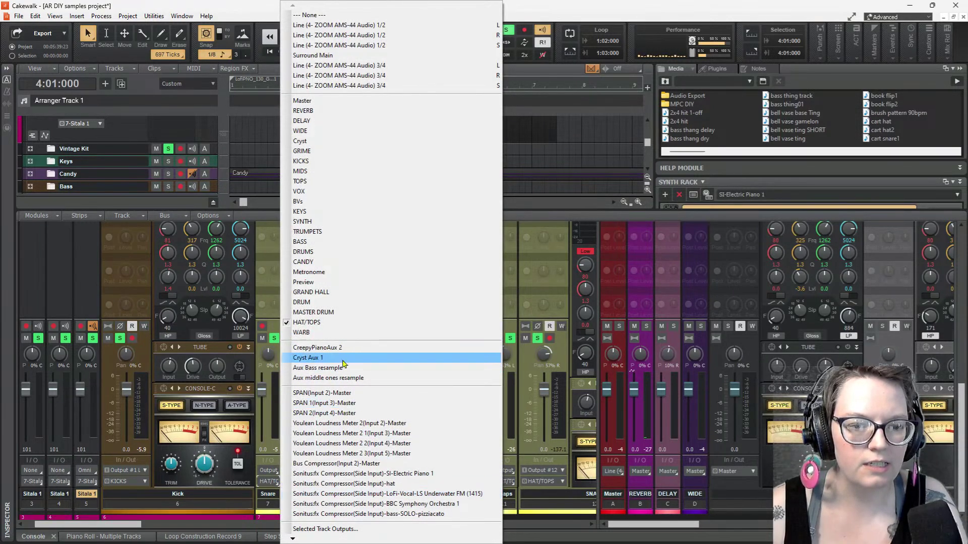
{"action": "left_click", "coordinate": [322, 165]}
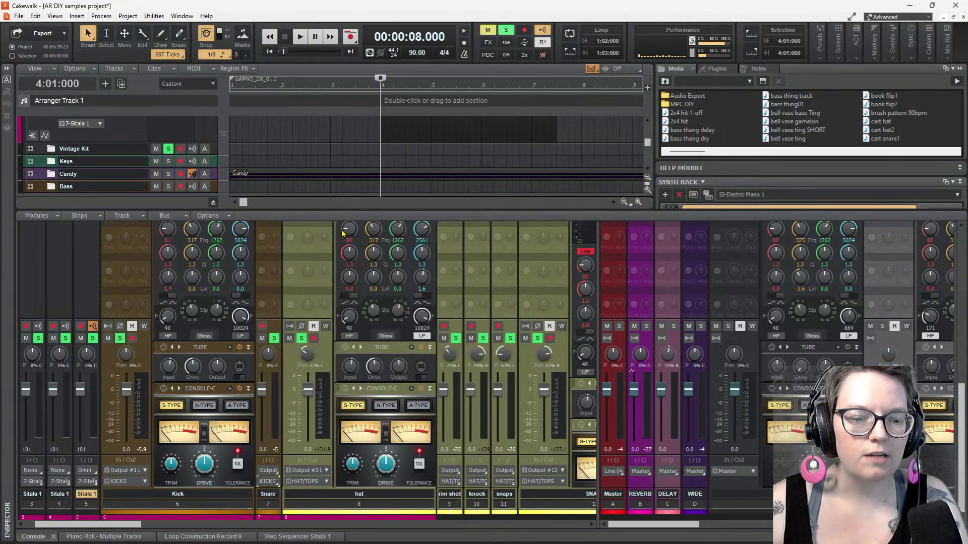
{"action": "key", "text": "space"}
{"action": "key", "text": "space"}
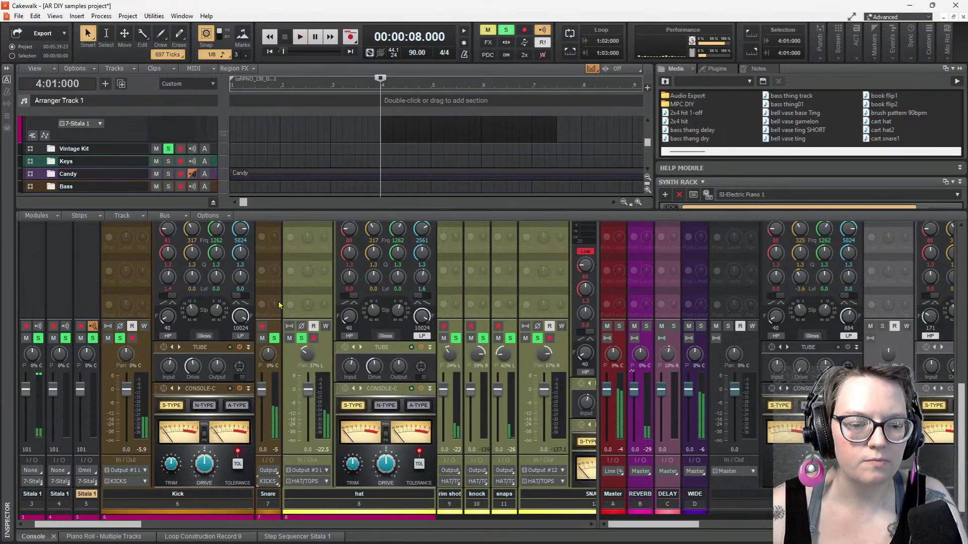
Lower the Snare strip's input gain in the Console while auditioning the pattern from 4:01:000, and stop playback
{"action": "scroll", "coordinate": [270, 309], "scroll_direction": "up", "scroll_amount": 1}
{"action": "scroll", "coordinate": [270, 309], "scroll_direction": "up", "scroll_amount": 10}
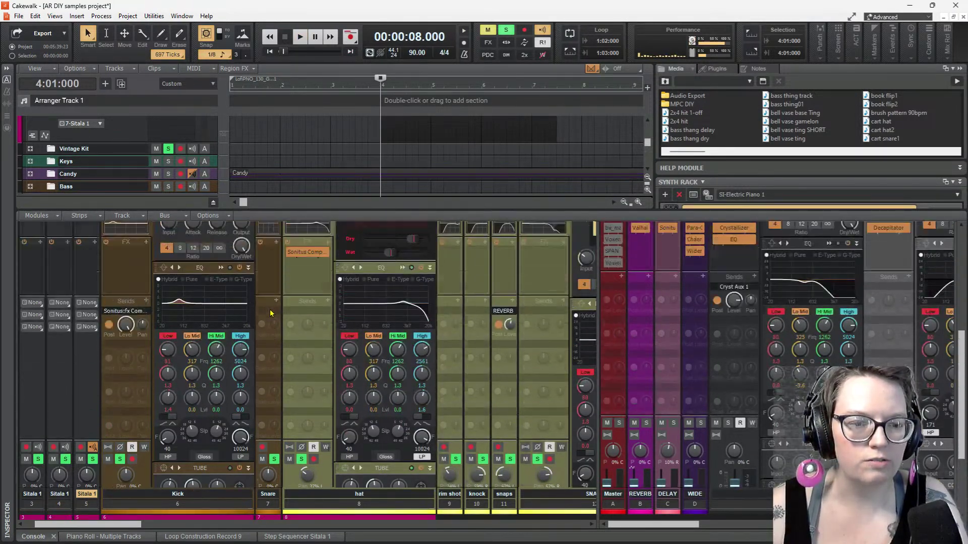
{"action": "scroll", "coordinate": [273, 309], "scroll_direction": "up", "scroll_amount": 2}
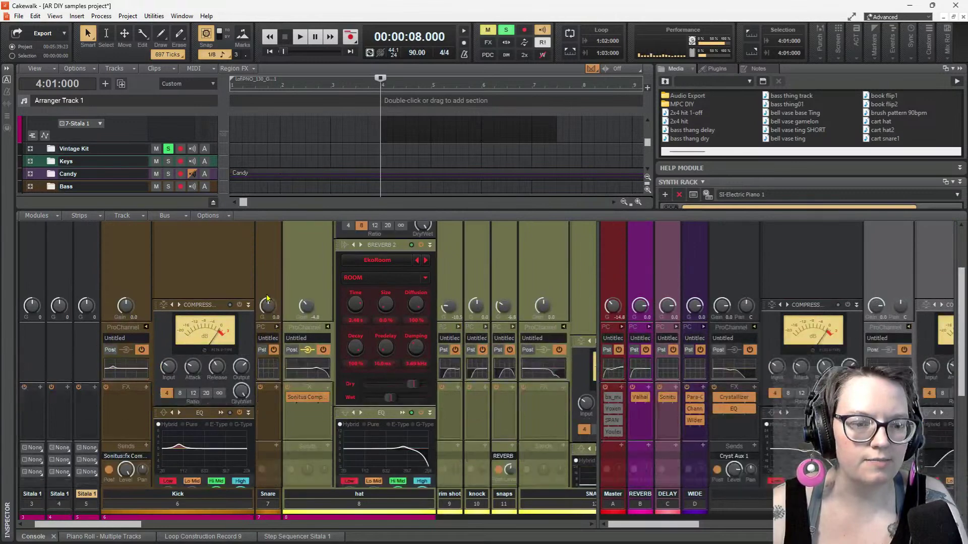
{"action": "scroll", "coordinate": [269, 304], "scroll_direction": "up", "scroll_amount": 1}
{"action": "key", "text": "space"}
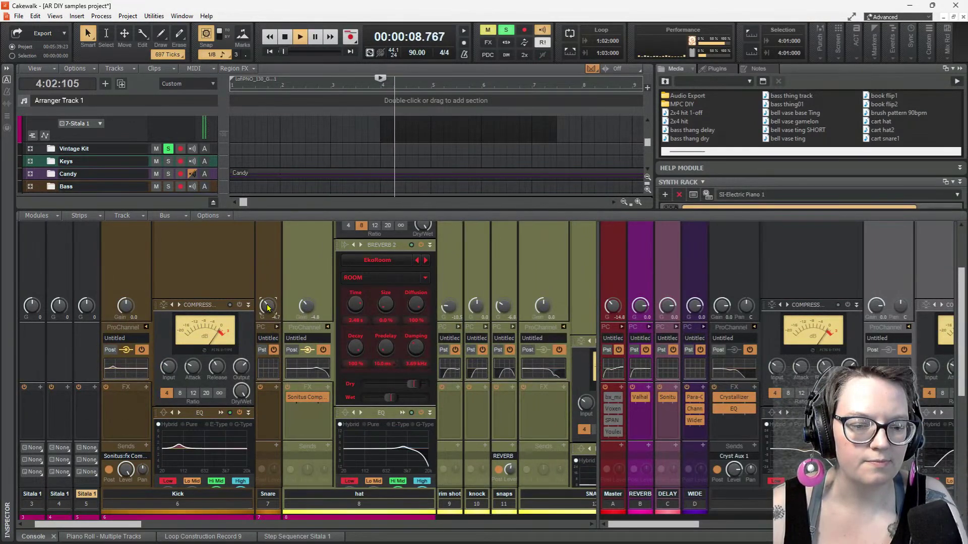
{"action": "scroll", "coordinate": [269, 305], "scroll_direction": "up", "scroll_amount": 1}
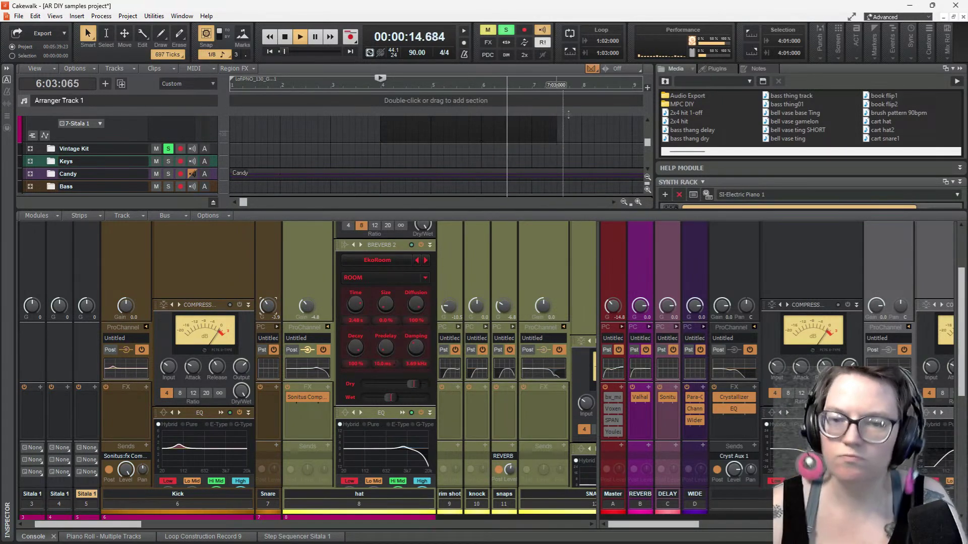
{"action": "scroll", "coordinate": [552, 160], "scroll_direction": "down", "scroll_amount": 3}
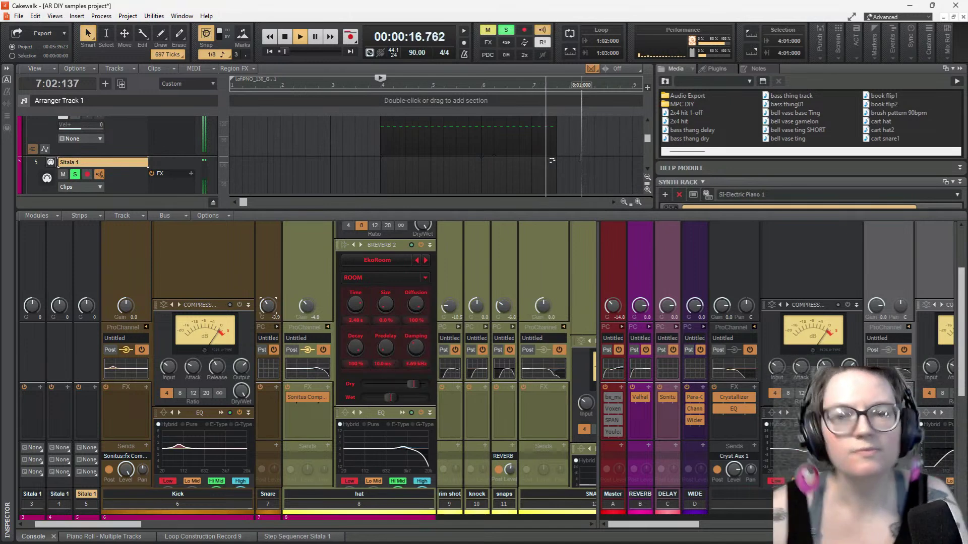
{"action": "key", "text": "space"}
Enlarge the track view to show the layered Sitala 1 tracks, and audition them from 4:01:000 until past the clip ends
{"action": "scroll", "coordinate": [580, 157], "scroll_direction": "down", "scroll_amount": 2}
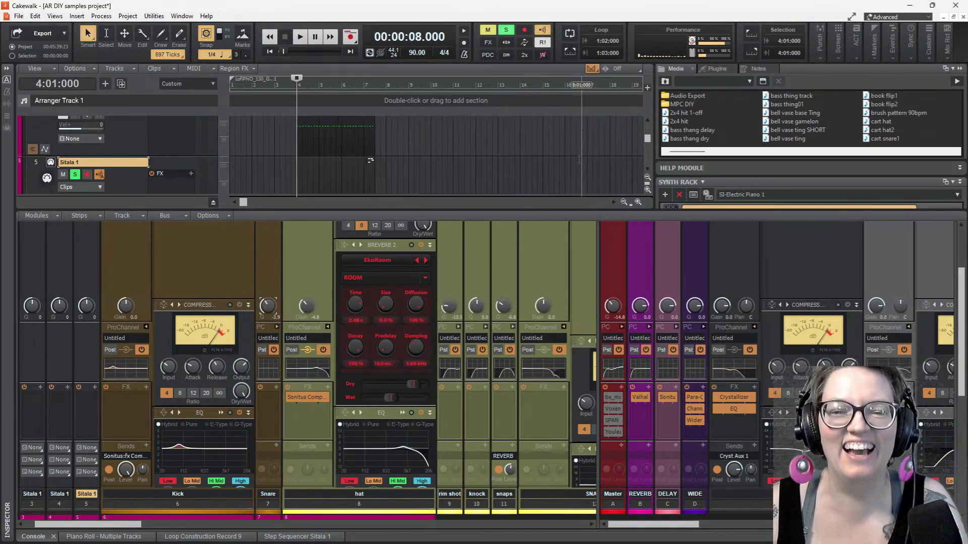
{"action": "scroll", "coordinate": [436, 159], "scroll_direction": "down", "scroll_amount": 2}
{"action": "scroll", "coordinate": [435, 159], "scroll_direction": "up", "scroll_amount": 5}
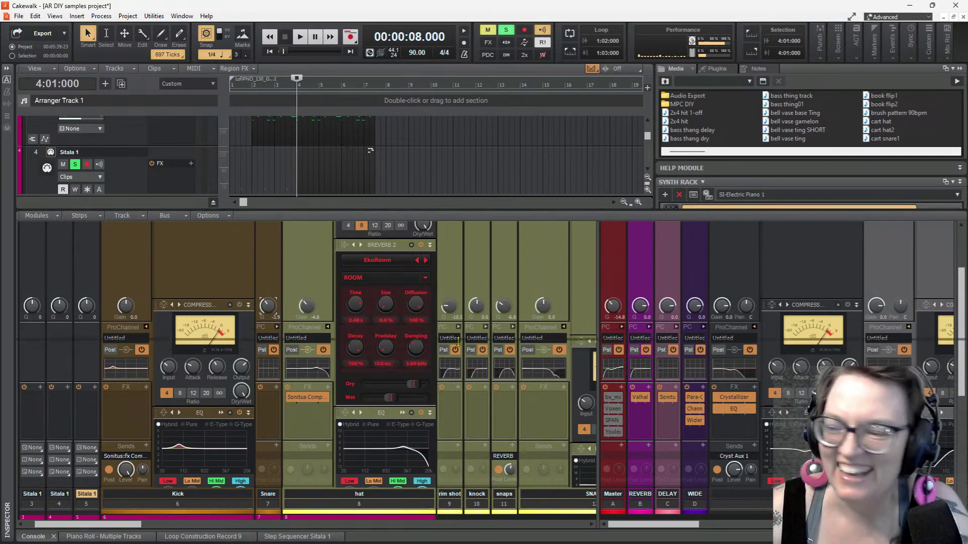
{"action": "left_click_drag", "start_coordinate": [441, 209], "coordinate": [434, 359]}
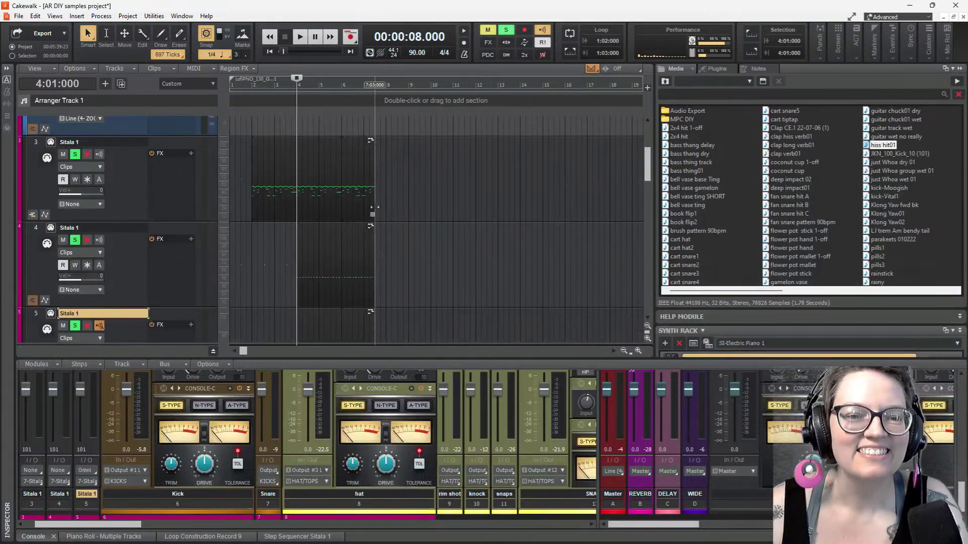
{"action": "key", "text": "space"}
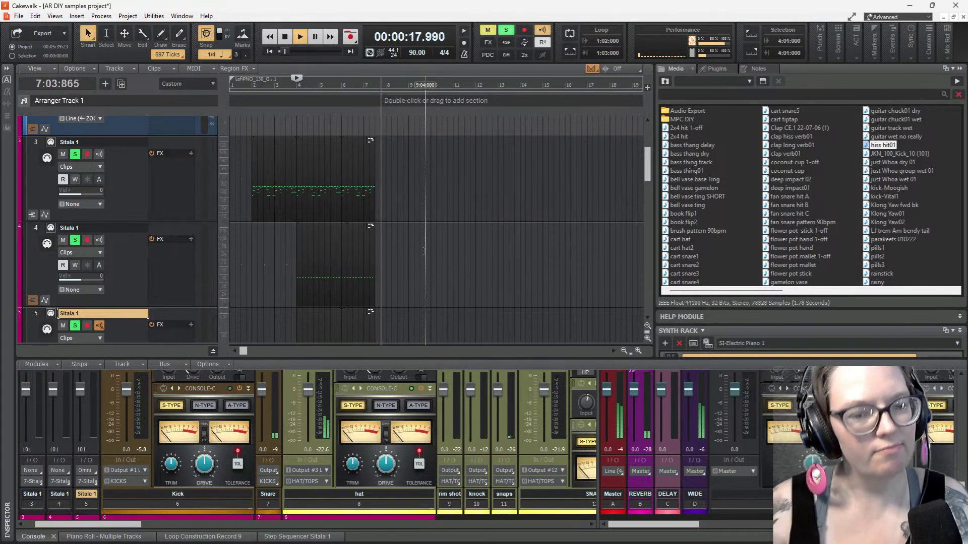
{"action": "key", "text": "space"}
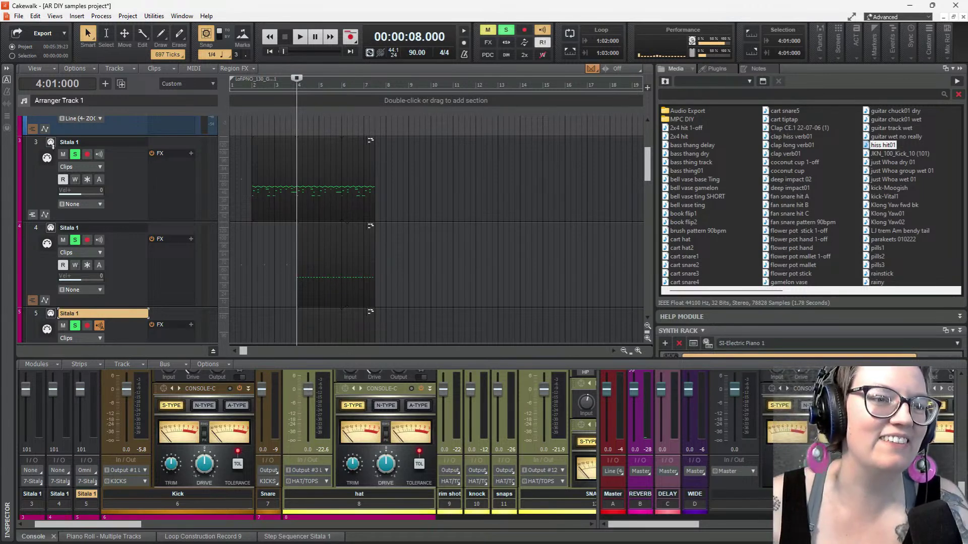
Open Sitala from track 3, save the edited kit as a new kit named LJ DIY 1, and close the plugin
{"action": "left_click", "coordinate": [277, 148]}
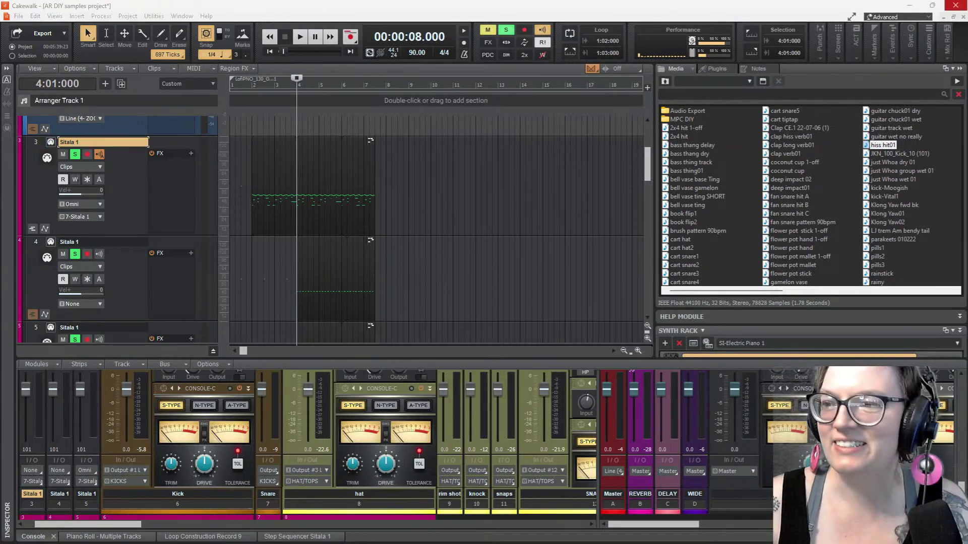
{"action": "left_click_drag", "start_coordinate": [719, 108], "coordinate": [398, 93]}
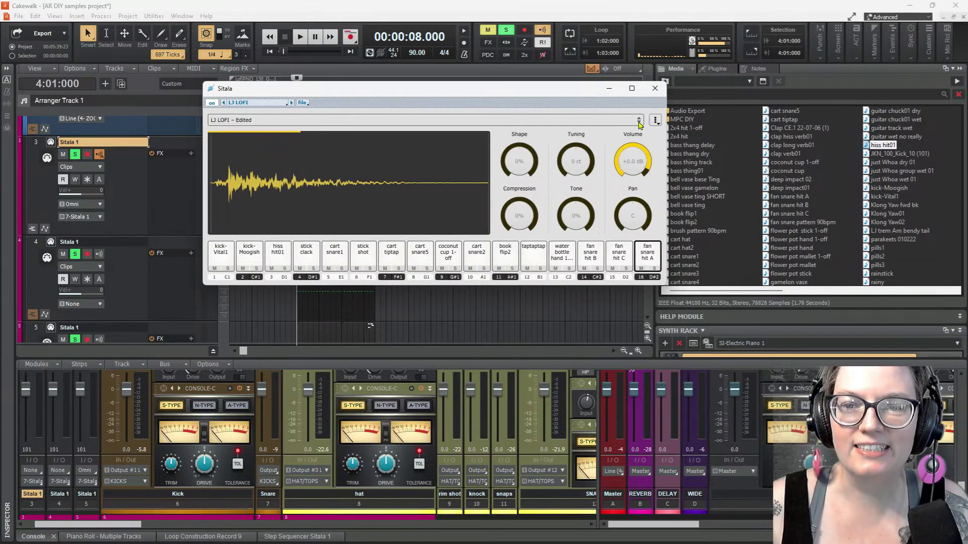
{"action": "left_click", "coordinate": [654, 120]}
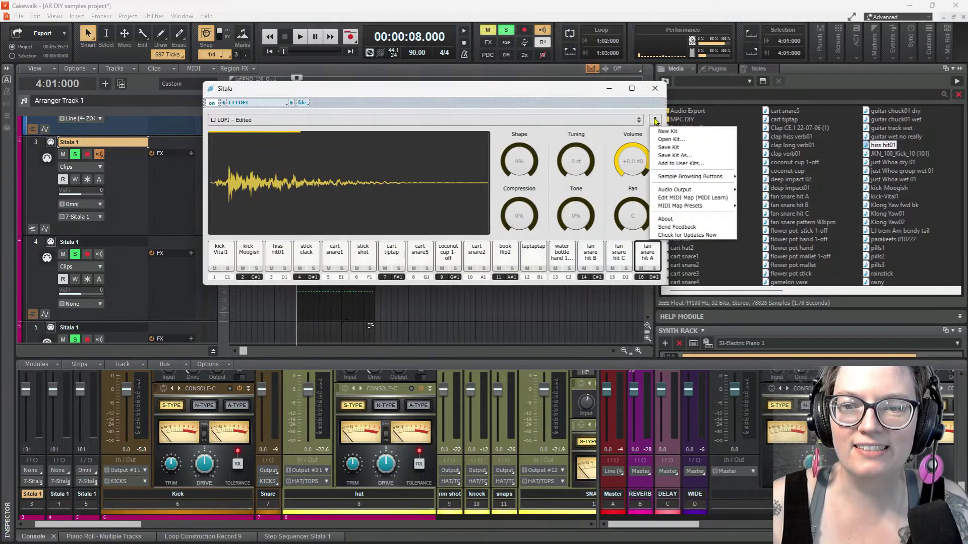
{"action": "left_click", "coordinate": [682, 156]}
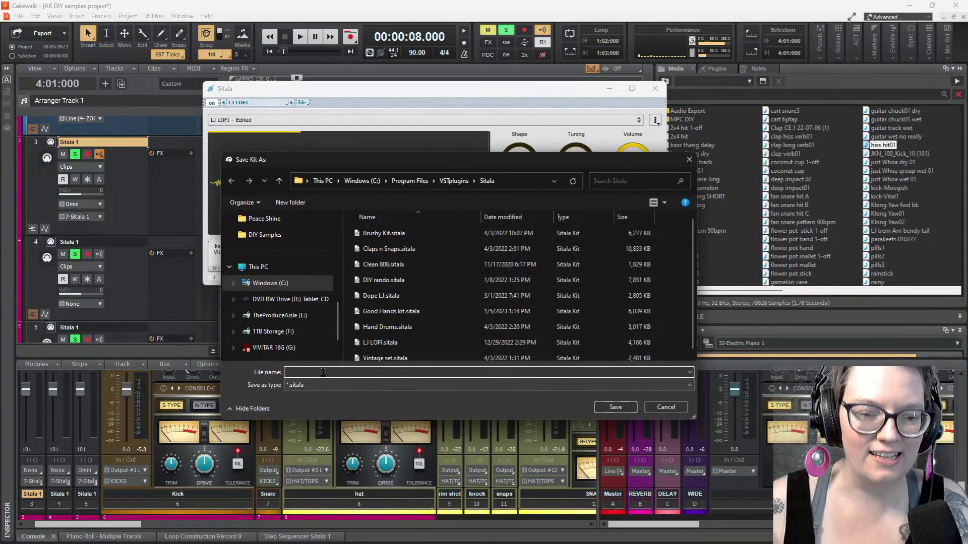
{"action": "type", "text": "LJ"}
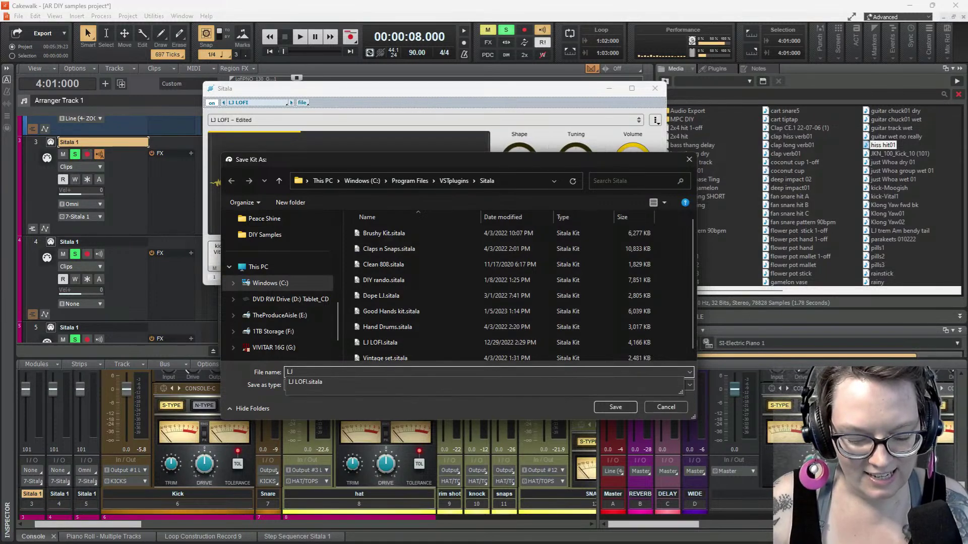
{"action": "type", "text": " DIY 1"}
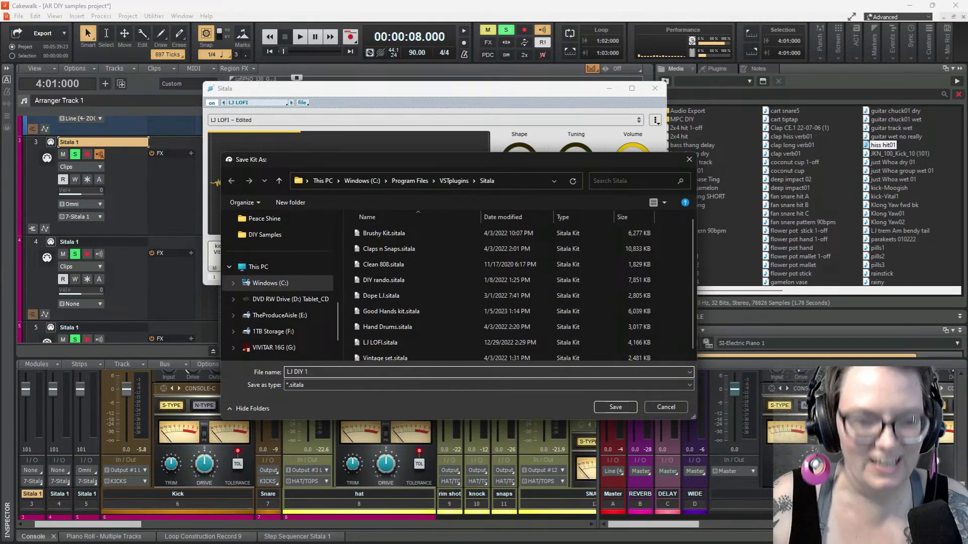
{"action": "left_click", "coordinate": [619, 409]}
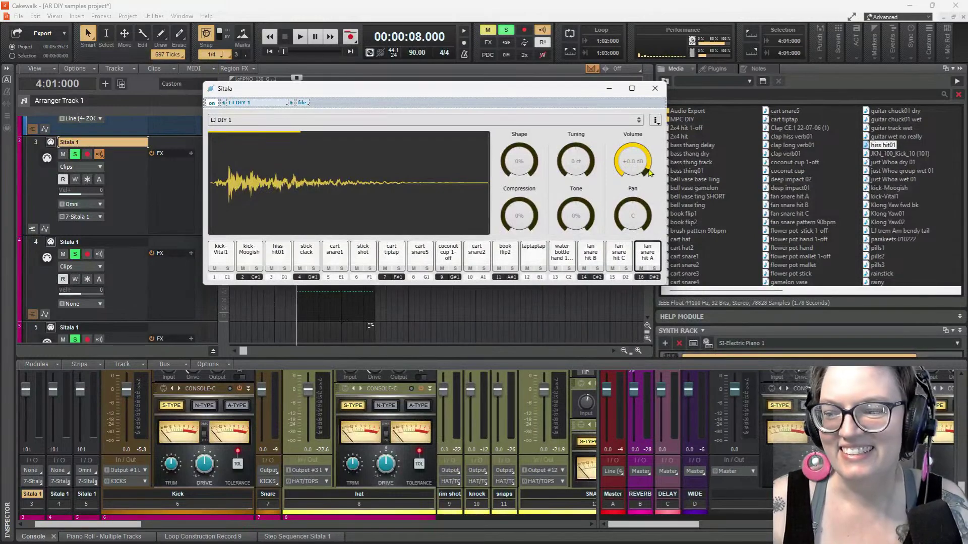
{"action": "left_click", "coordinate": [655, 89]}
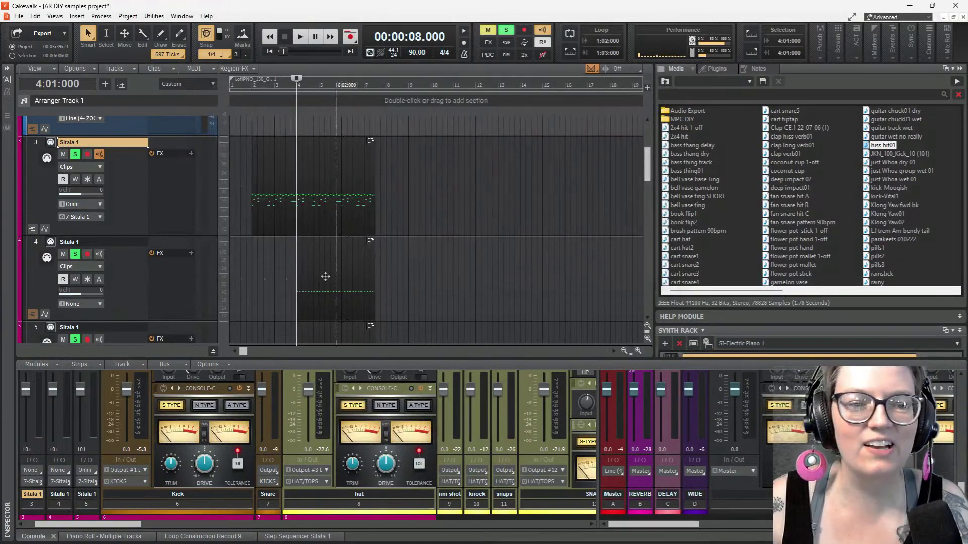
Set the playback position to 2:01:000 and play the layered patterns from there
{"action": "left_click", "coordinate": [252, 274]}
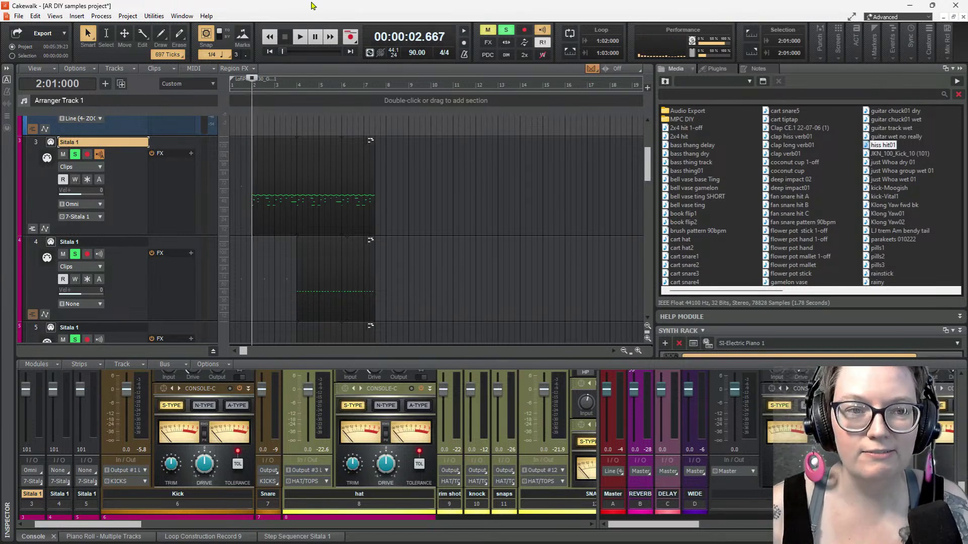
{"action": "left_click", "coordinate": [300, 39]}
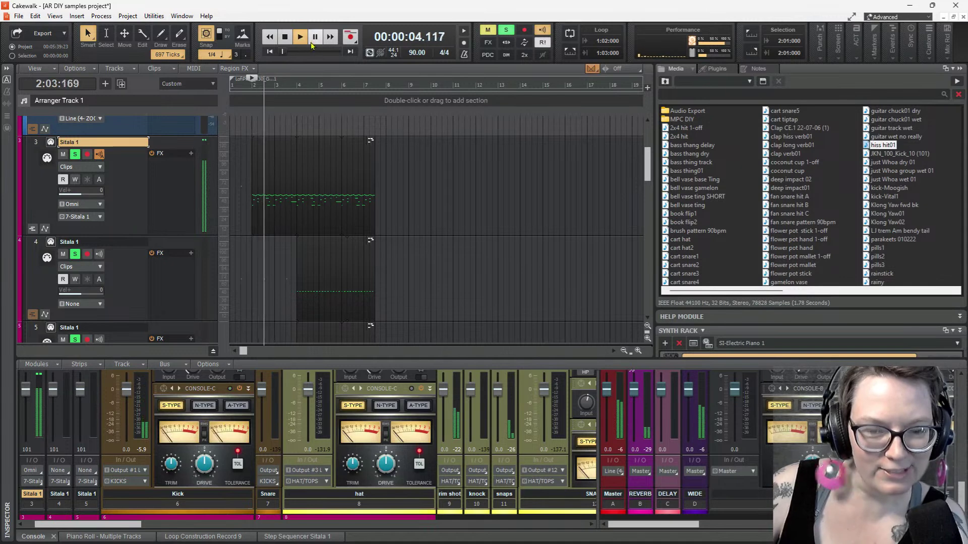